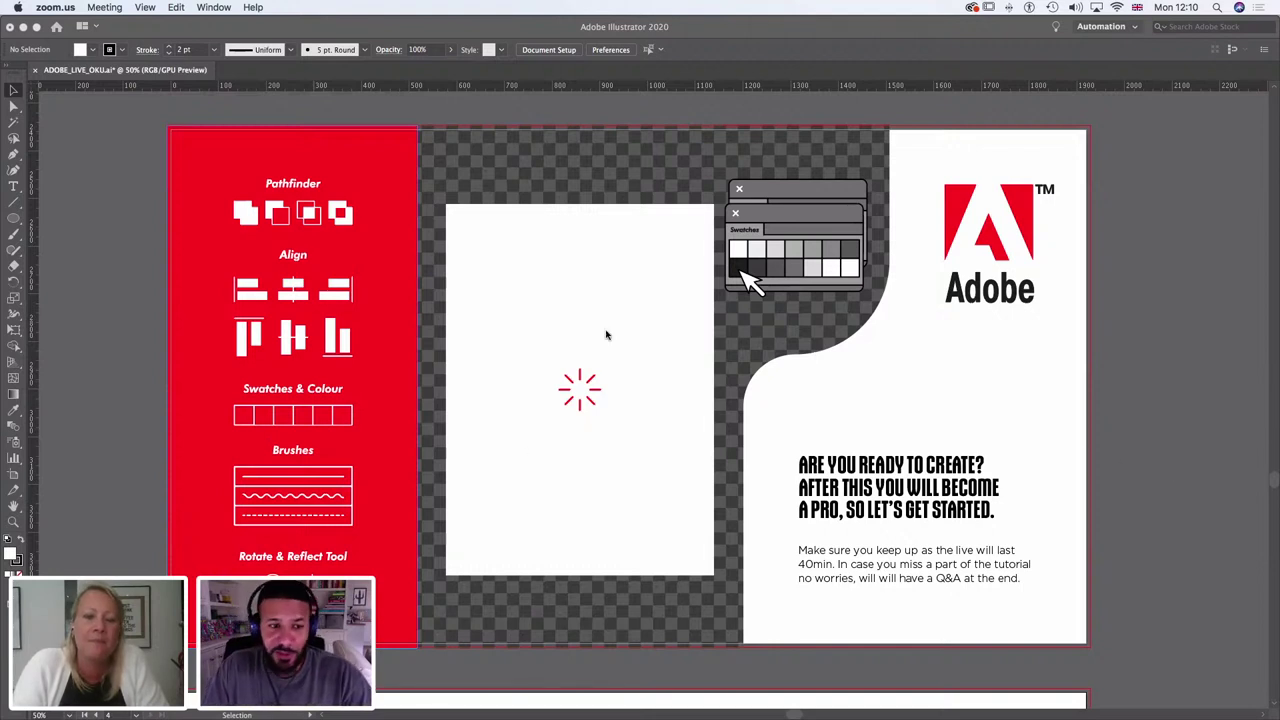
# Step: Examine the finished sample illustration with the eye, brick building and K and 4 panels on the yellow artboard
pyautogui.click(166, 169)
pyautogui.press('space')
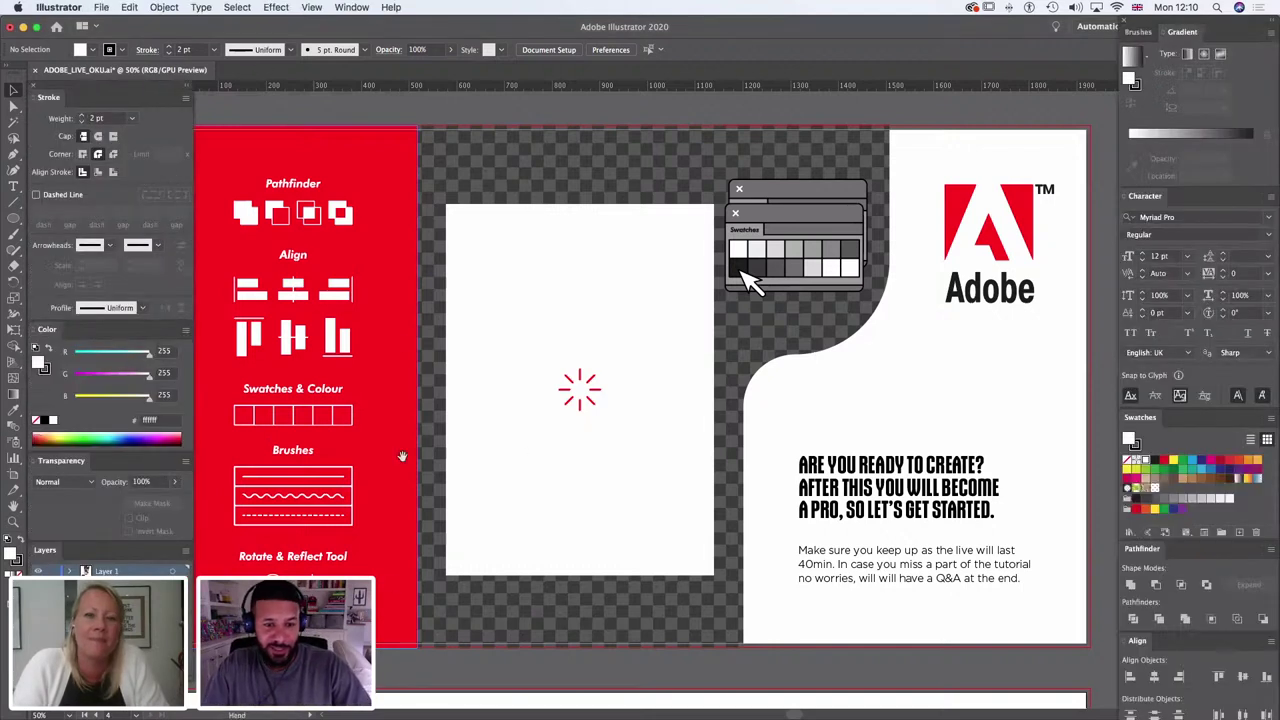
pyautogui.moveTo(414, 250); pyautogui.dragTo(590, 652)
pyautogui.moveTo(616, 348); pyautogui.dragTo(495, 381)
pyautogui.press('super+z')
pyautogui.hscroll(10, 845, 358)
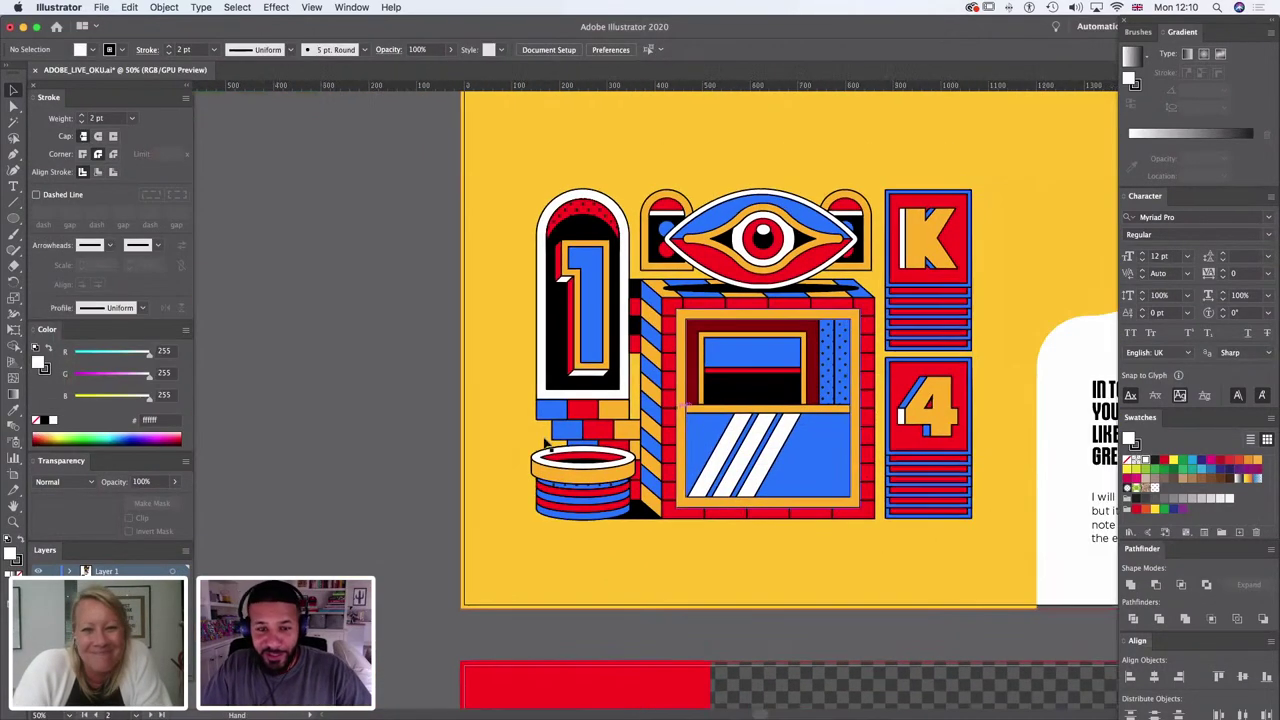
pyautogui.scroll(4, 845, 358)
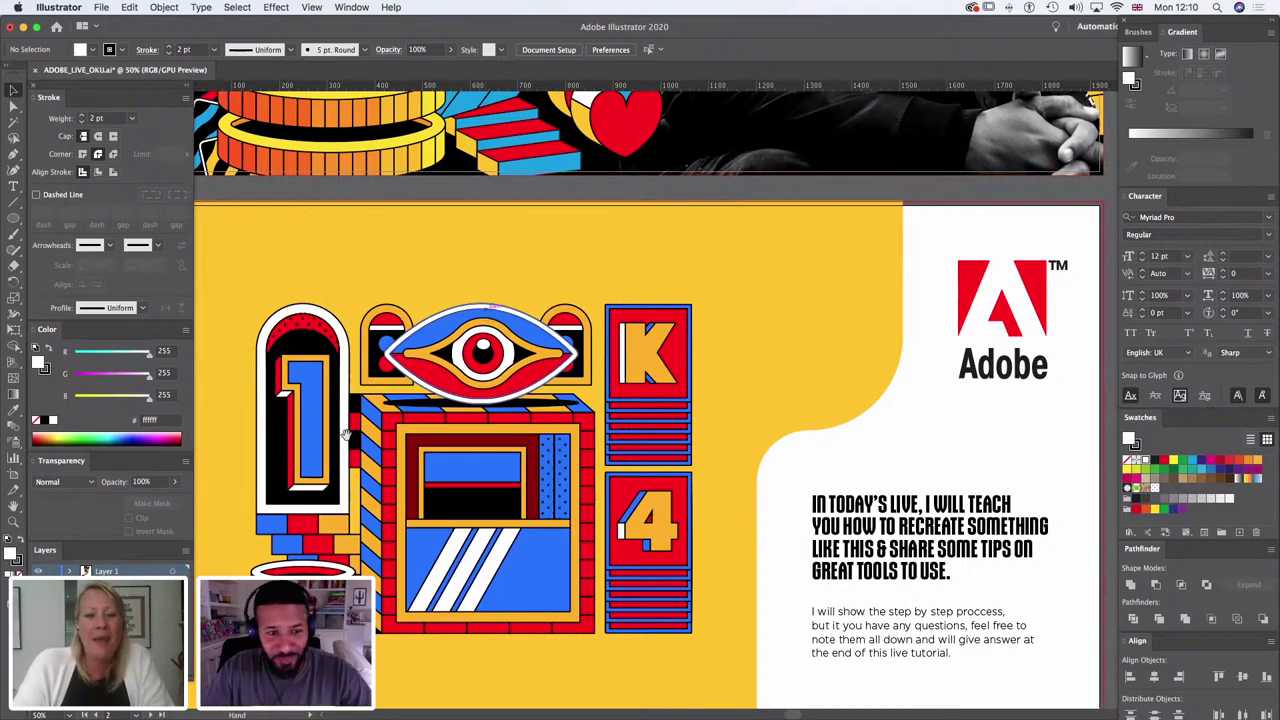
pyautogui.scroll(-5, 649, 315)
pyautogui.scroll(5, 649, 315)
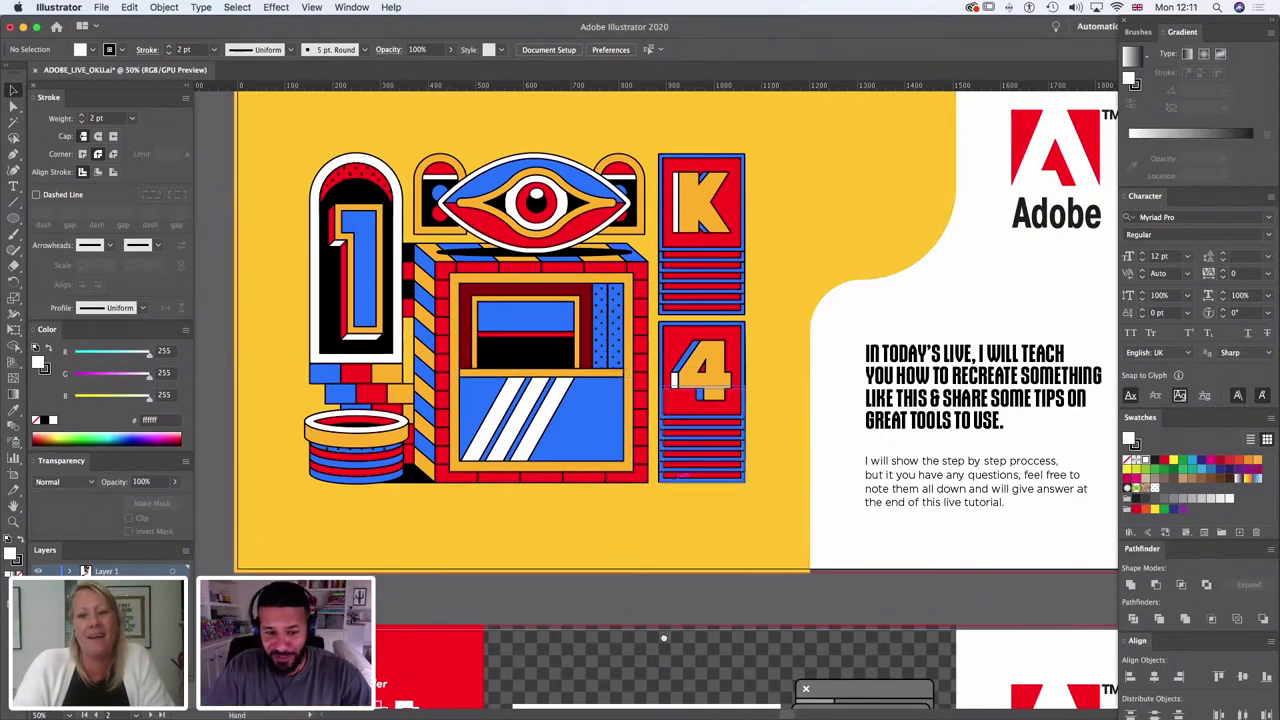
# Step: Draw a circle about 379 px wide in the middle of the blank artboard and a small circle about 62 px wide to its left
pyautogui.scroll(-4, 700, 400)
pyautogui.scroll(-15, 707, 328)
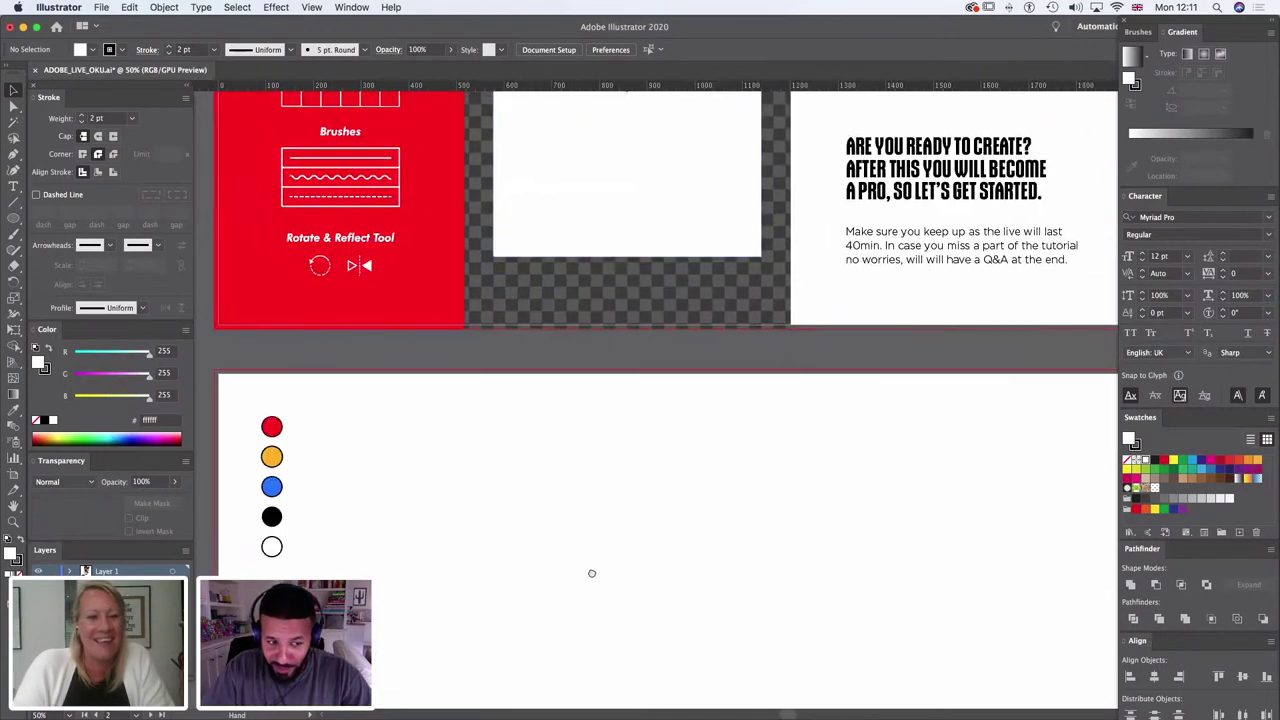
pyautogui.click(13, 218)
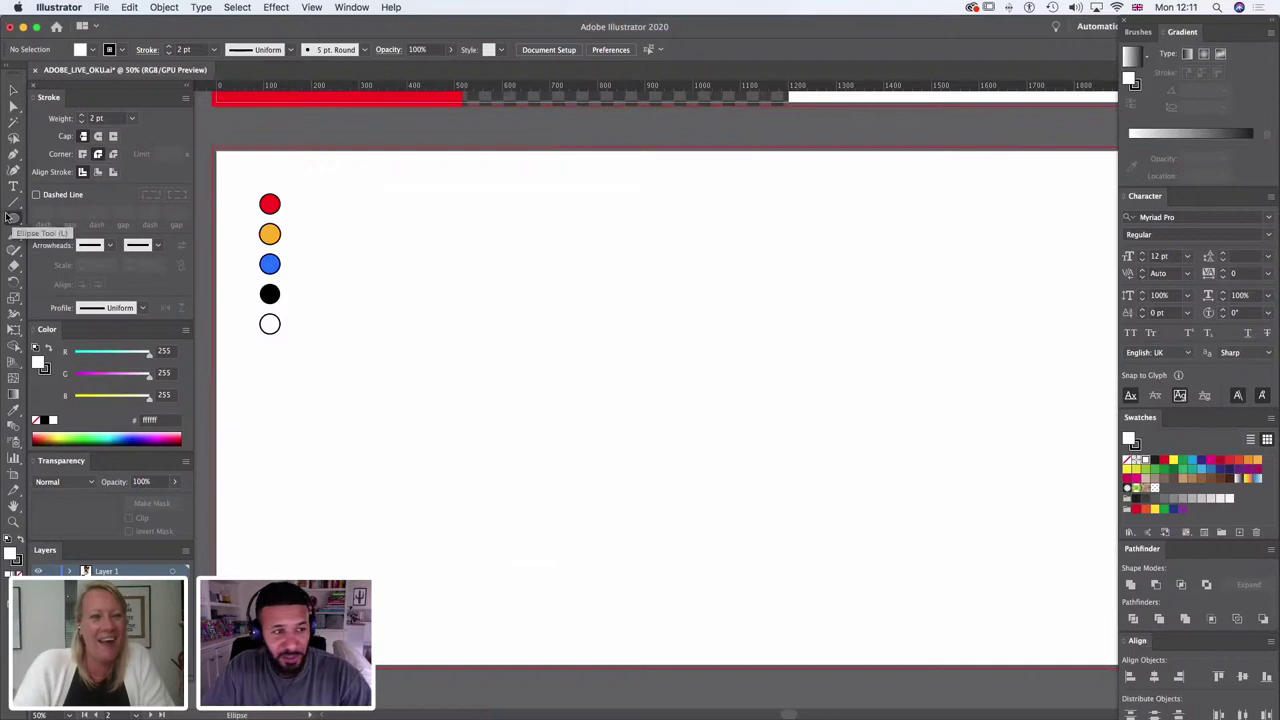
pyautogui.moveTo(558, 240); pyautogui.dragTo(693, 422)
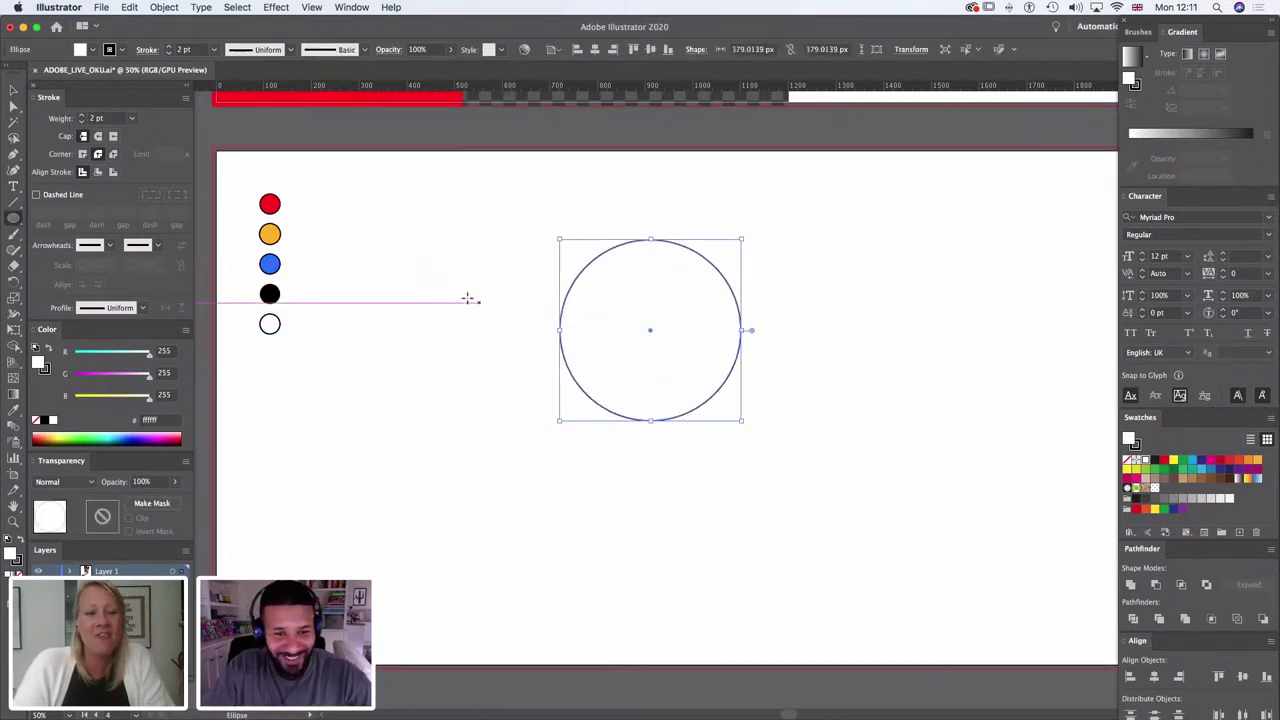
pyautogui.moveTo(512, 302); pyautogui.dragTo(542, 338)
pyautogui.click(14, 91)
pyautogui.click(470, 255)
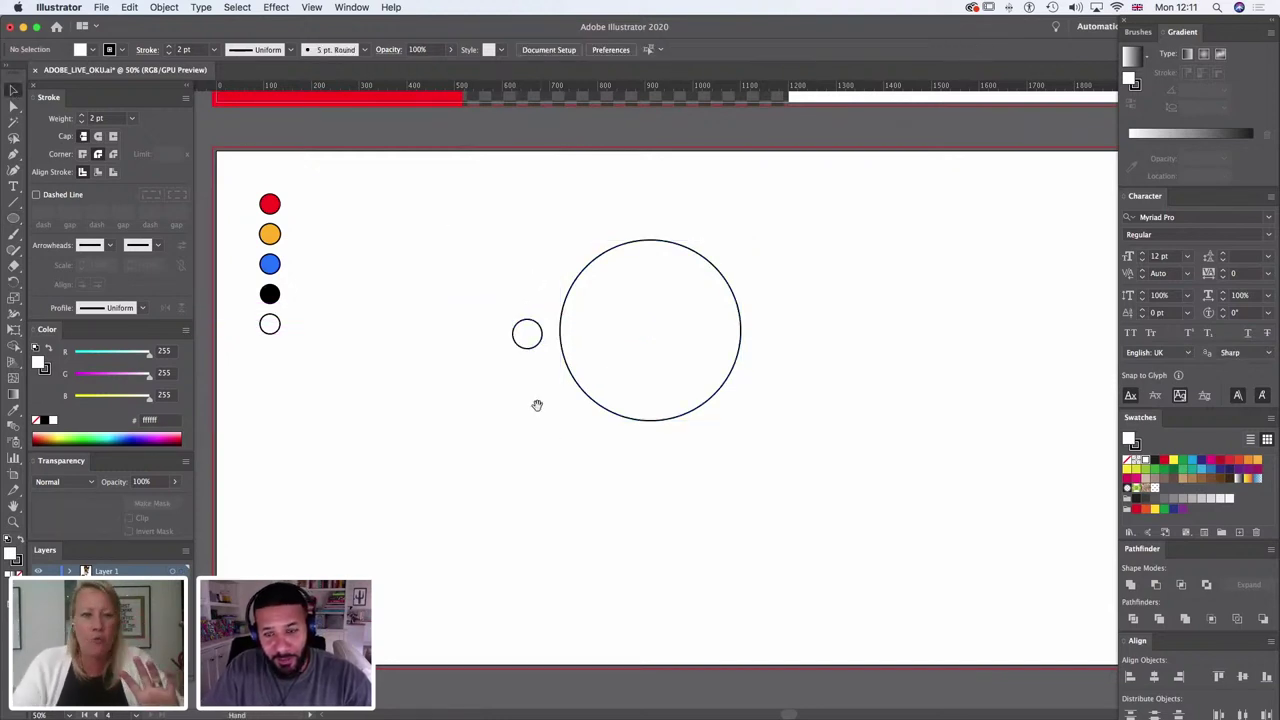
# Step: Switch to Chrome and browse the artwork grid of the artist's Instagram profile down to the lettering pieces
pyautogui.hscroll(-3, 537, 403)
pyautogui.hscroll(-3, 554, 286)
pyautogui.scroll(1, 554, 286)
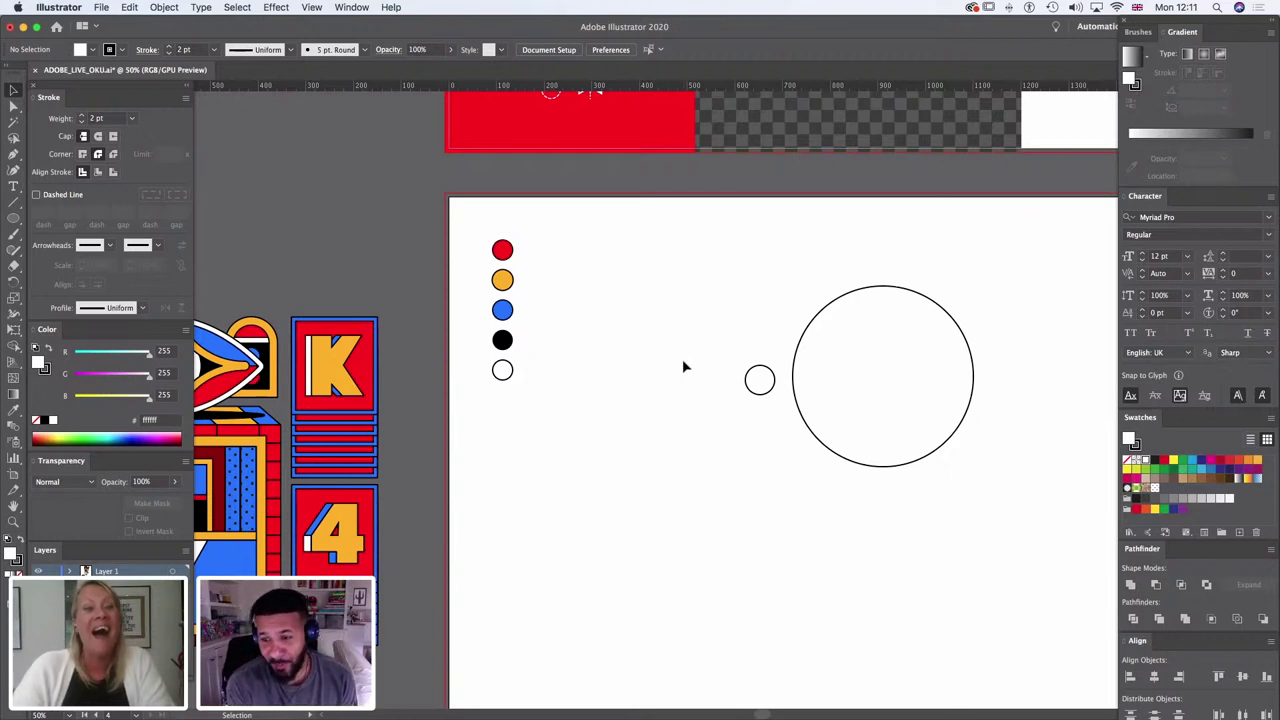
pyautogui.moveTo(682, 366); pyautogui.dragTo(378, 208)
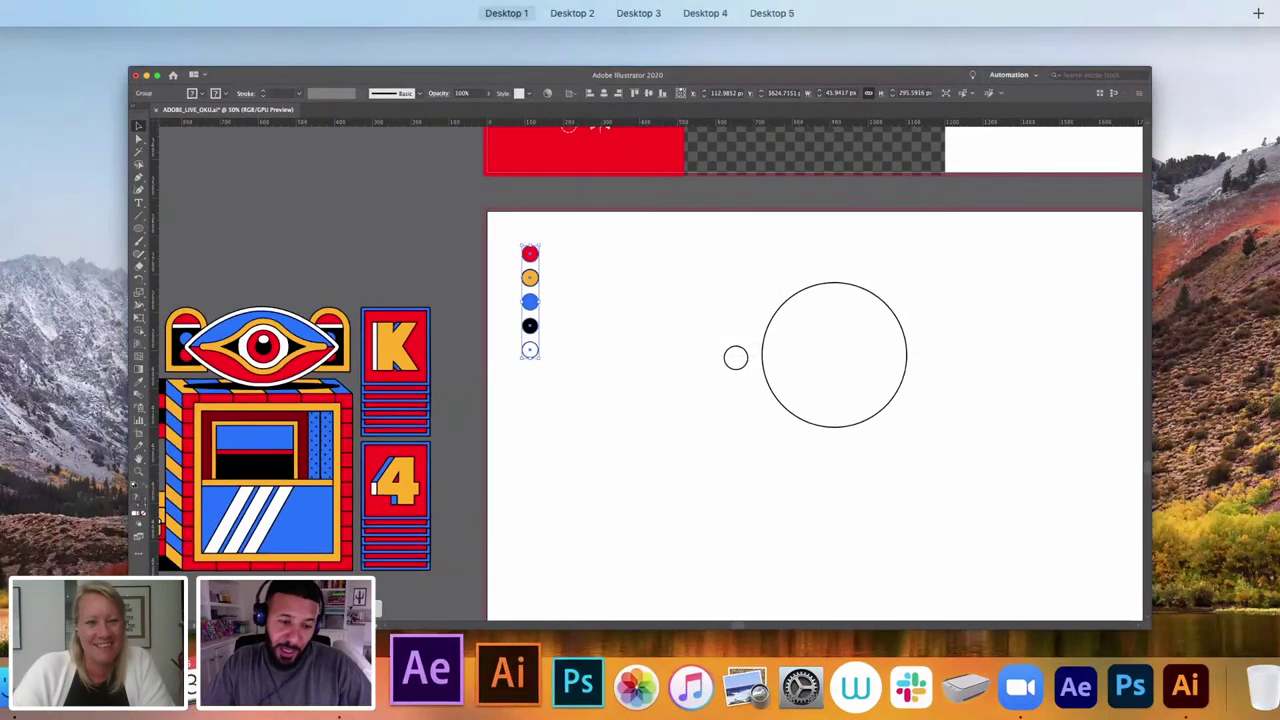
pyautogui.click(352, 687)
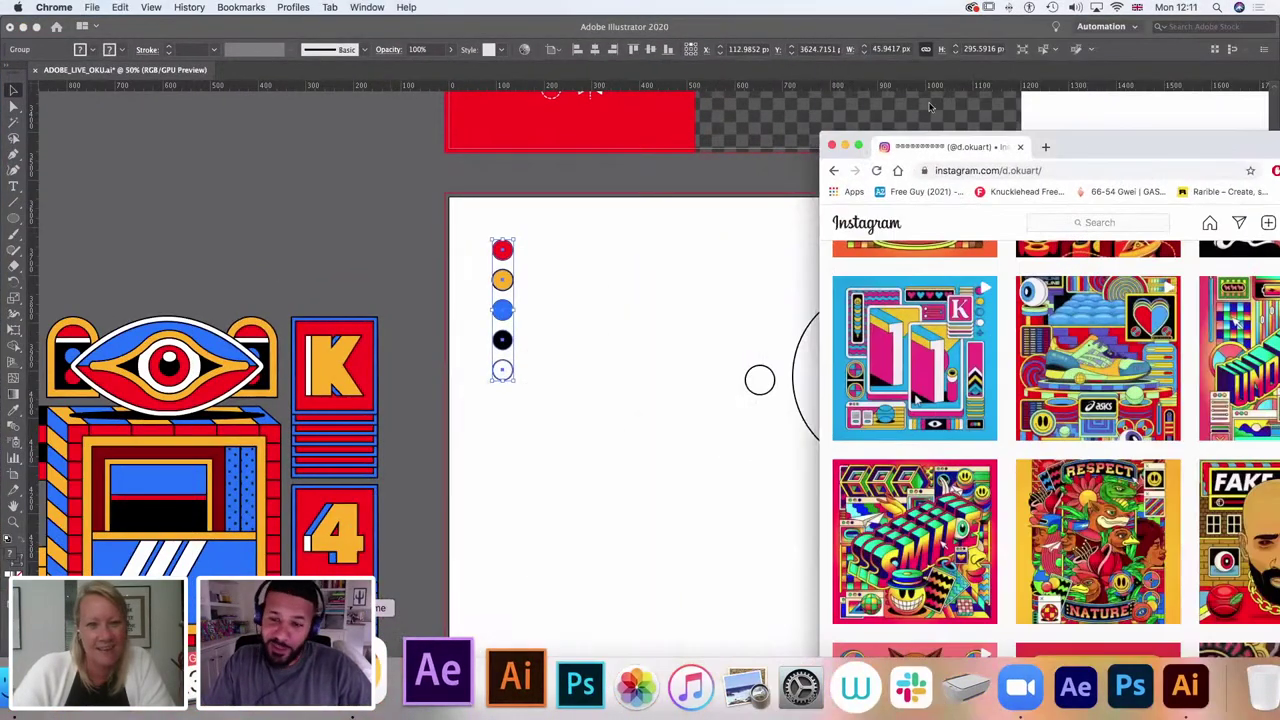
pyautogui.scroll(-3, 732, 380)
pyautogui.scroll(-10, 732, 380)
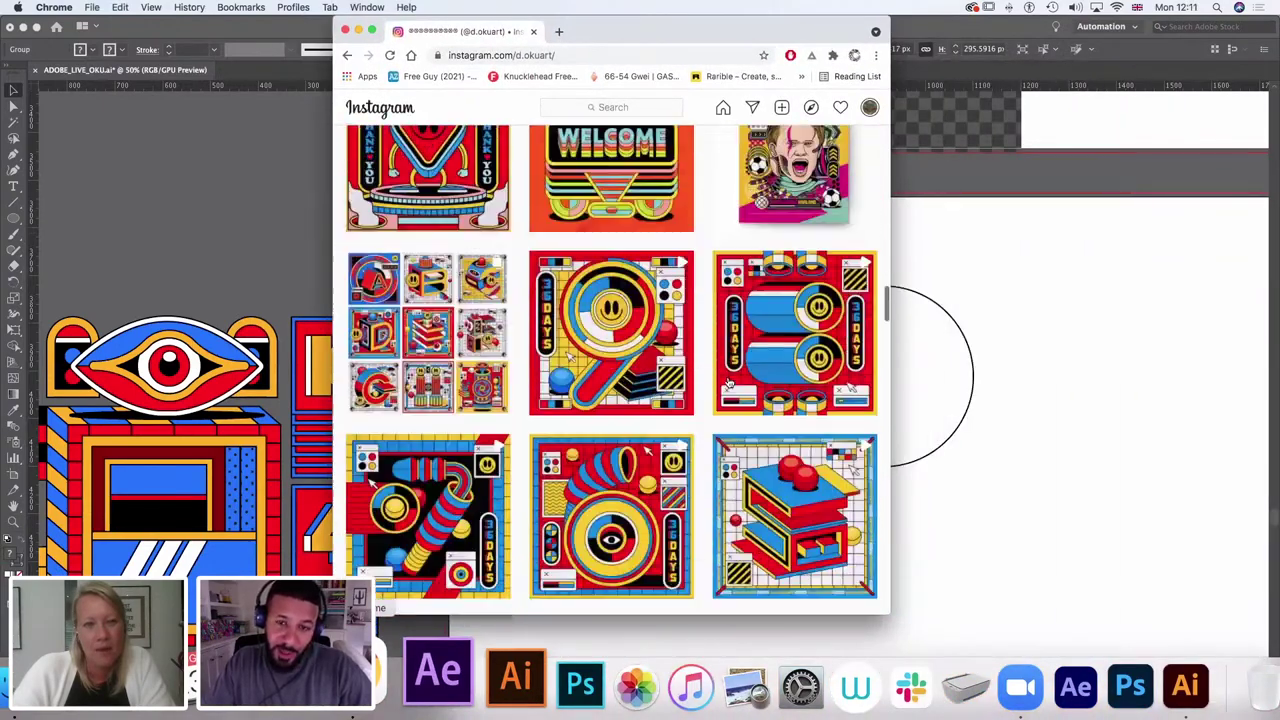
pyautogui.scroll(-10, 731, 380)
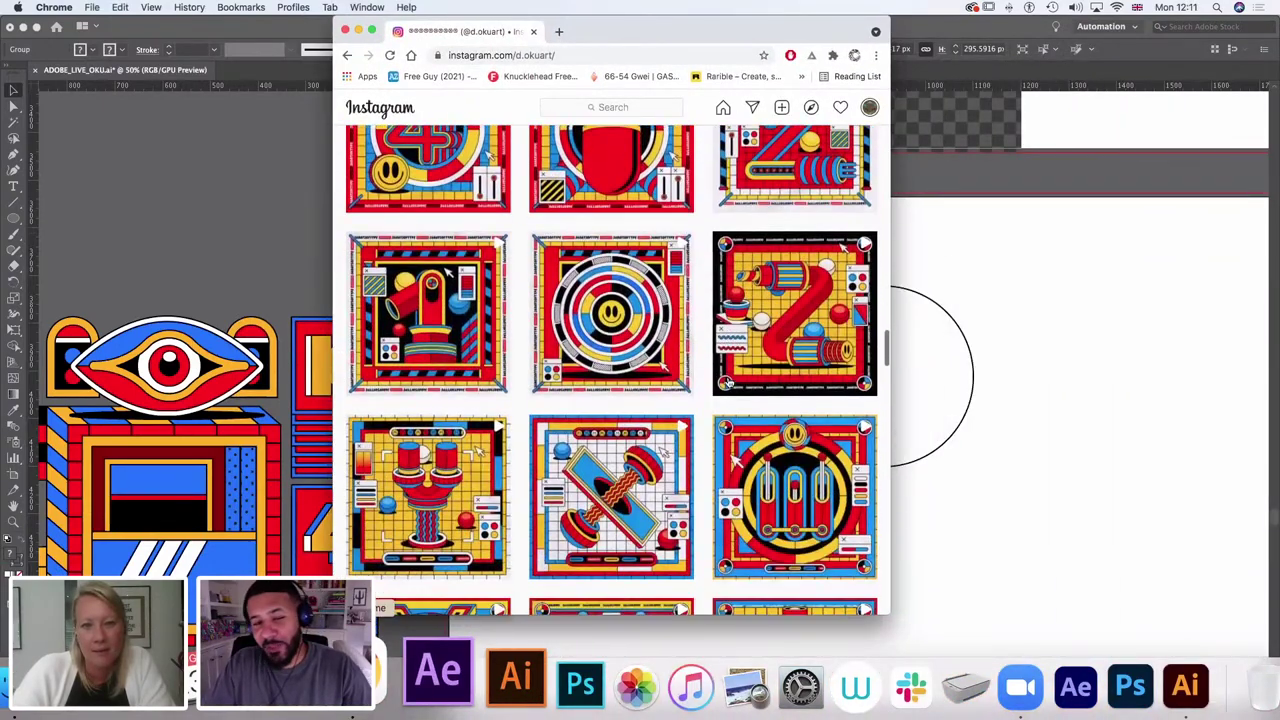
pyautogui.scroll(-10, 729, 382)
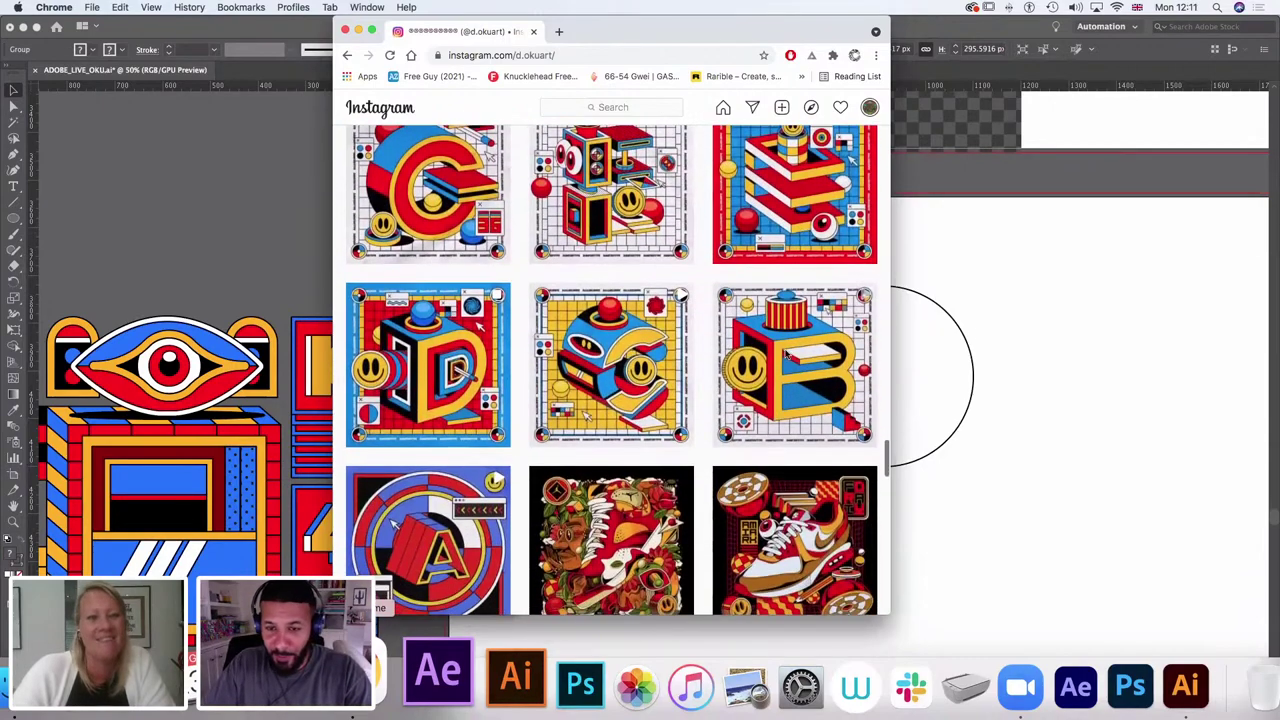
# Step: View the 36 days of type letter B post and the Nike Jordan artwork post, closing each one again
pyautogui.click(729, 382)
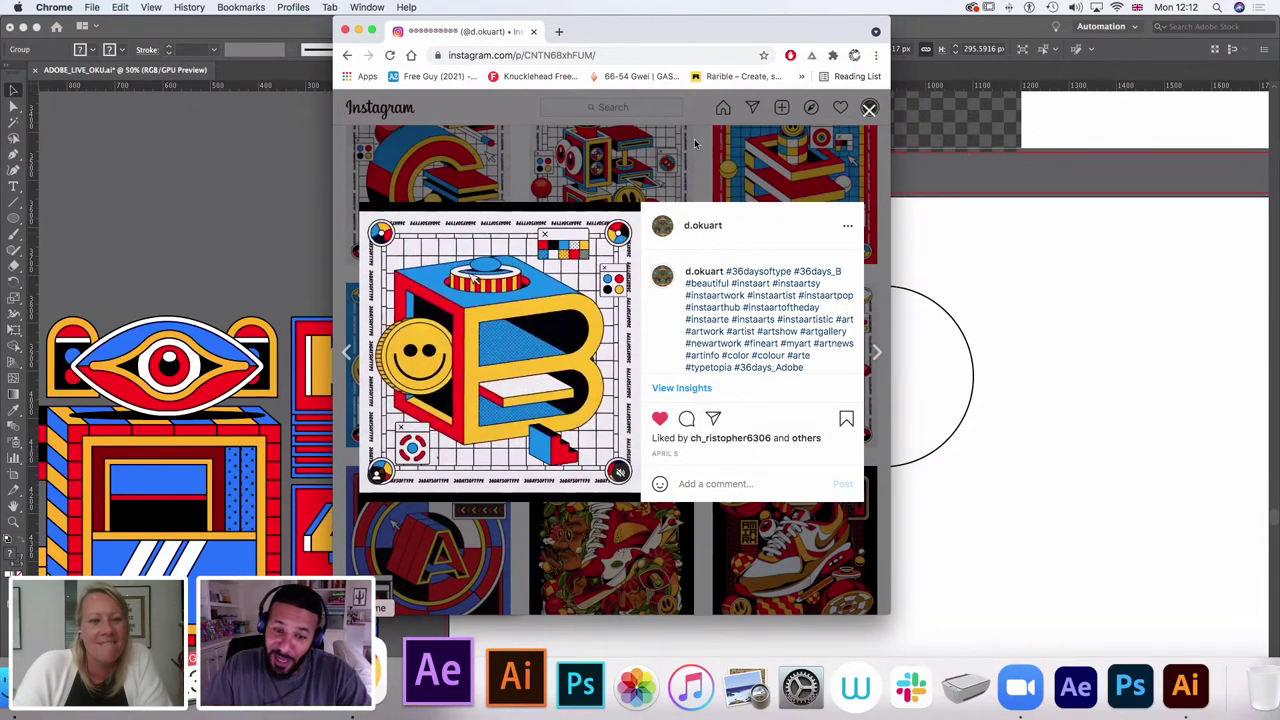
pyautogui.click(672, 533)
pyautogui.click(637, 556)
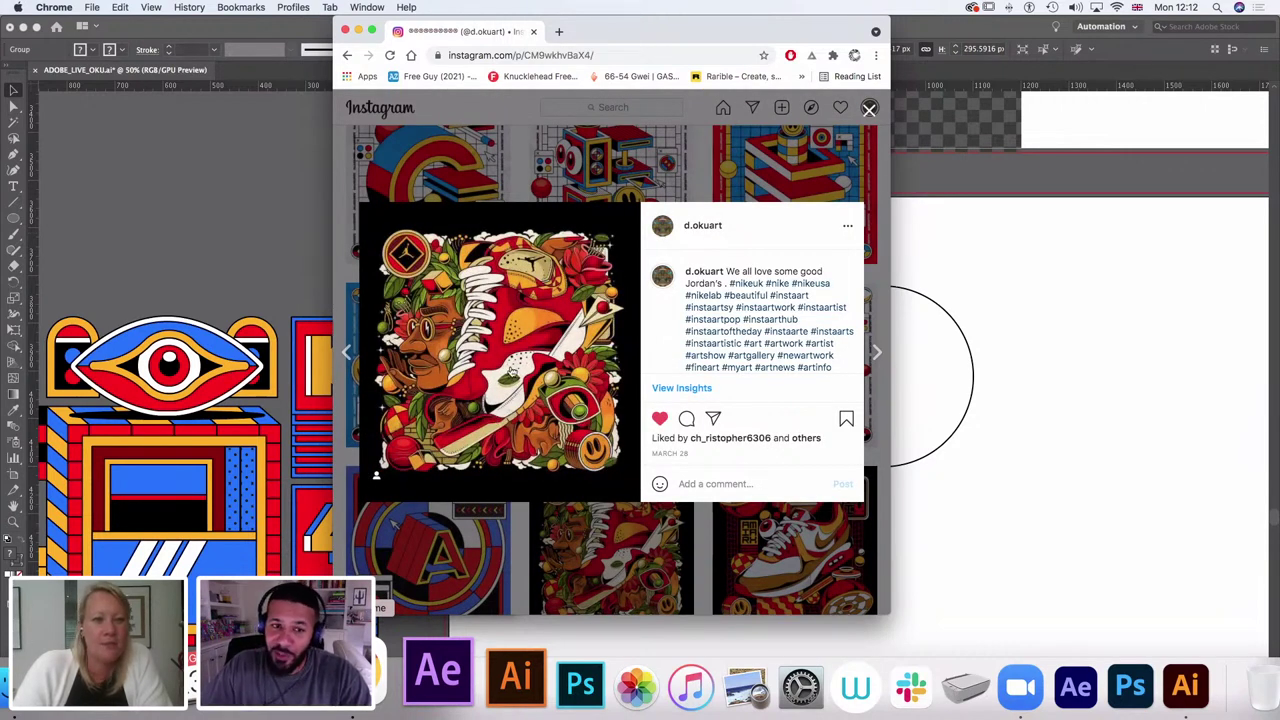
pyautogui.click(657, 545)
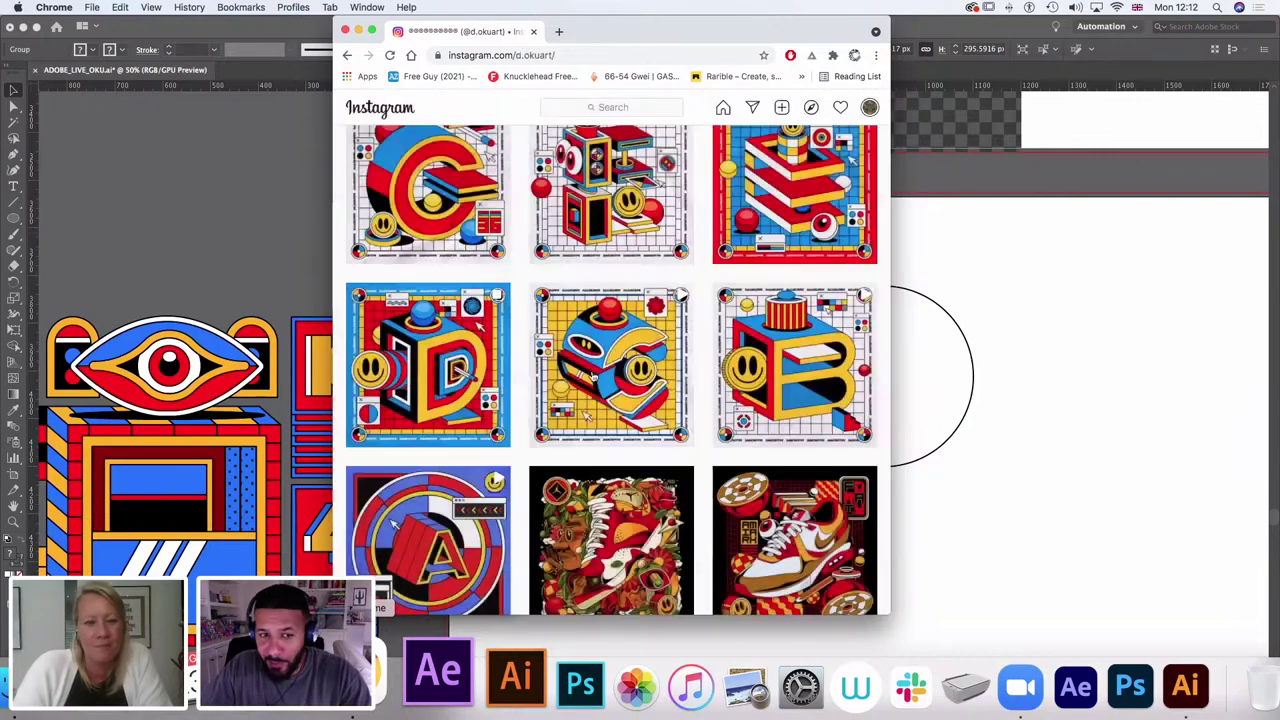
# Step: Return to the newer posts, view the colourful SMILE artwork, close it and minimise the browser window to get back to Illustrator
pyautogui.scroll(10, 670, 380)
pyautogui.scroll(10, 664, 383)
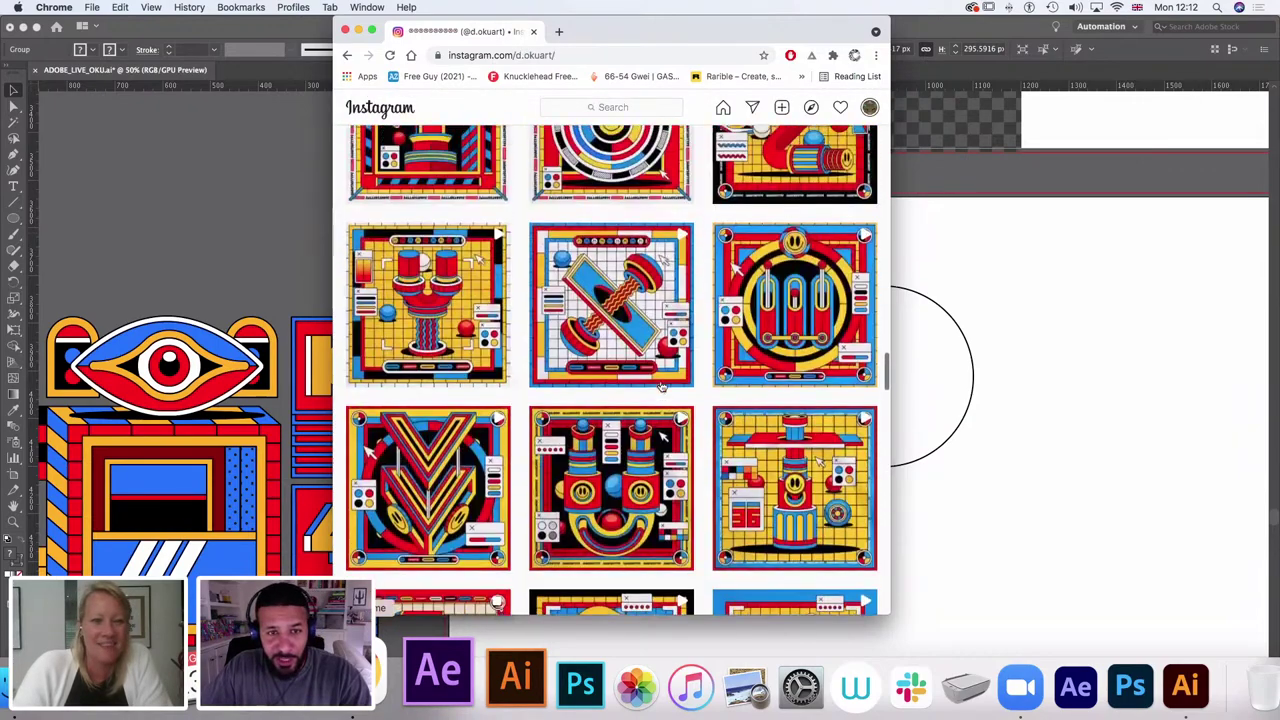
pyautogui.scroll(1, 545, 291)
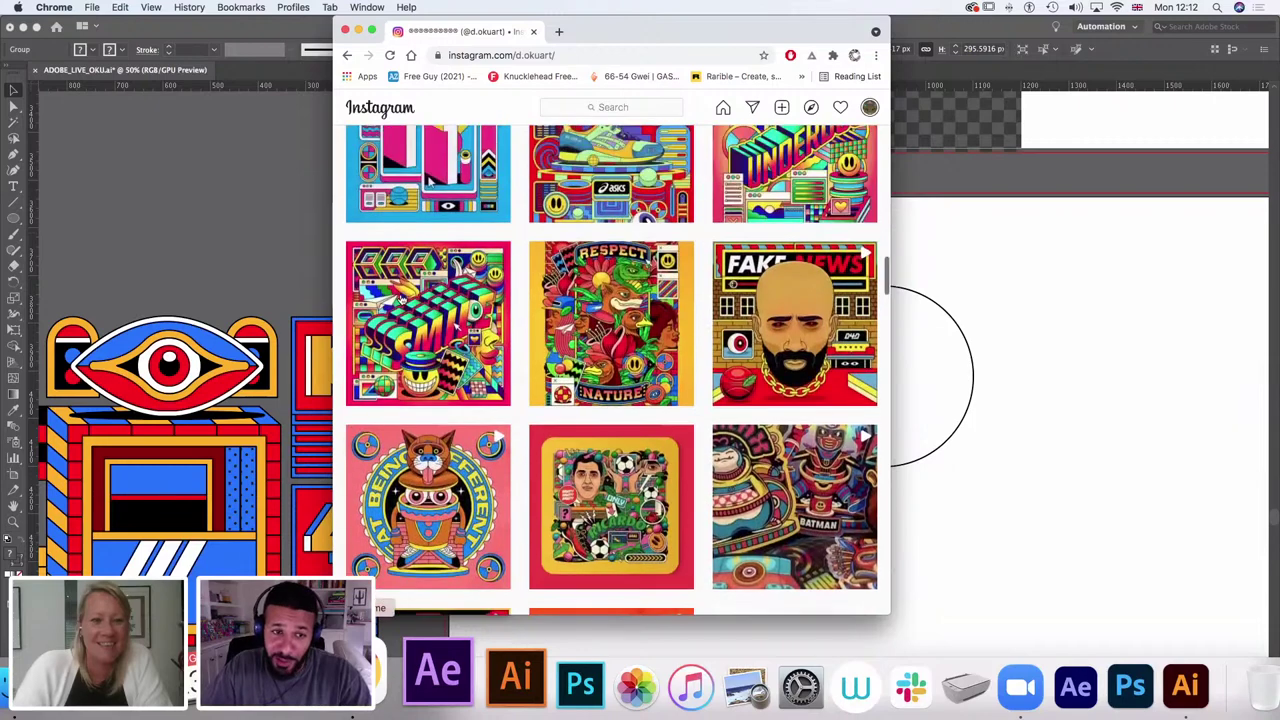
pyautogui.click(470, 330)
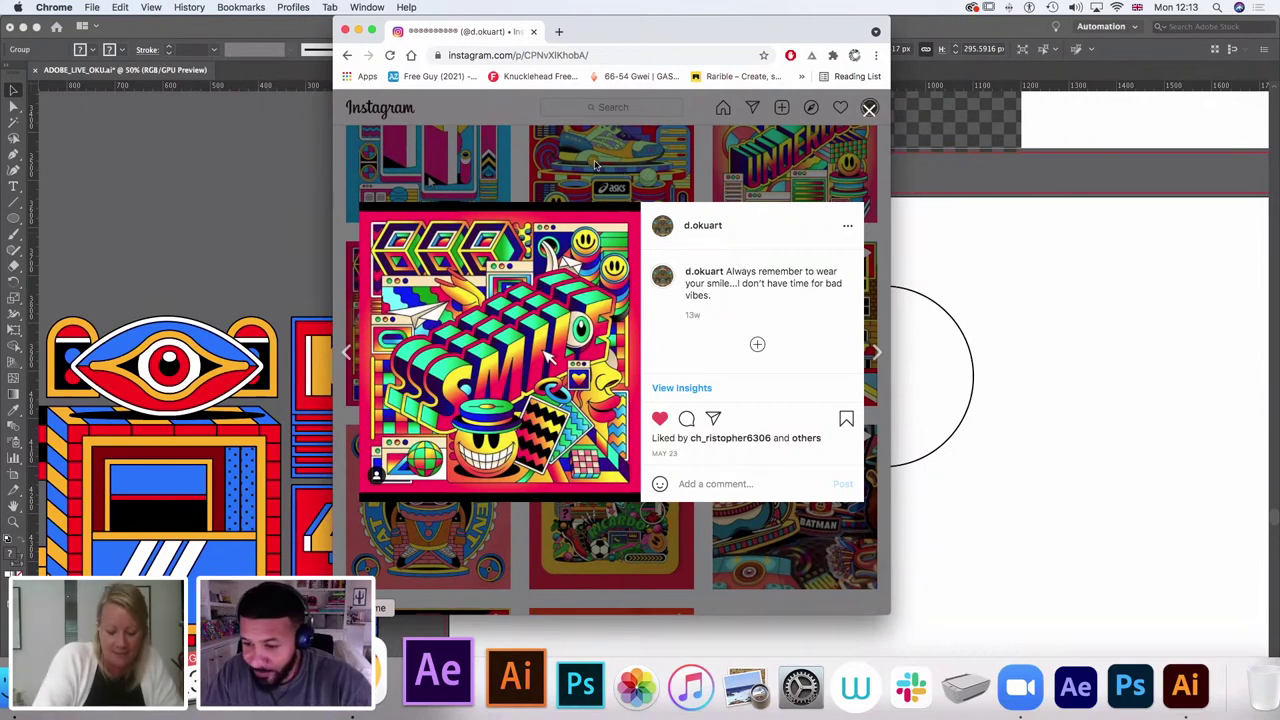
pyautogui.click(510, 125)
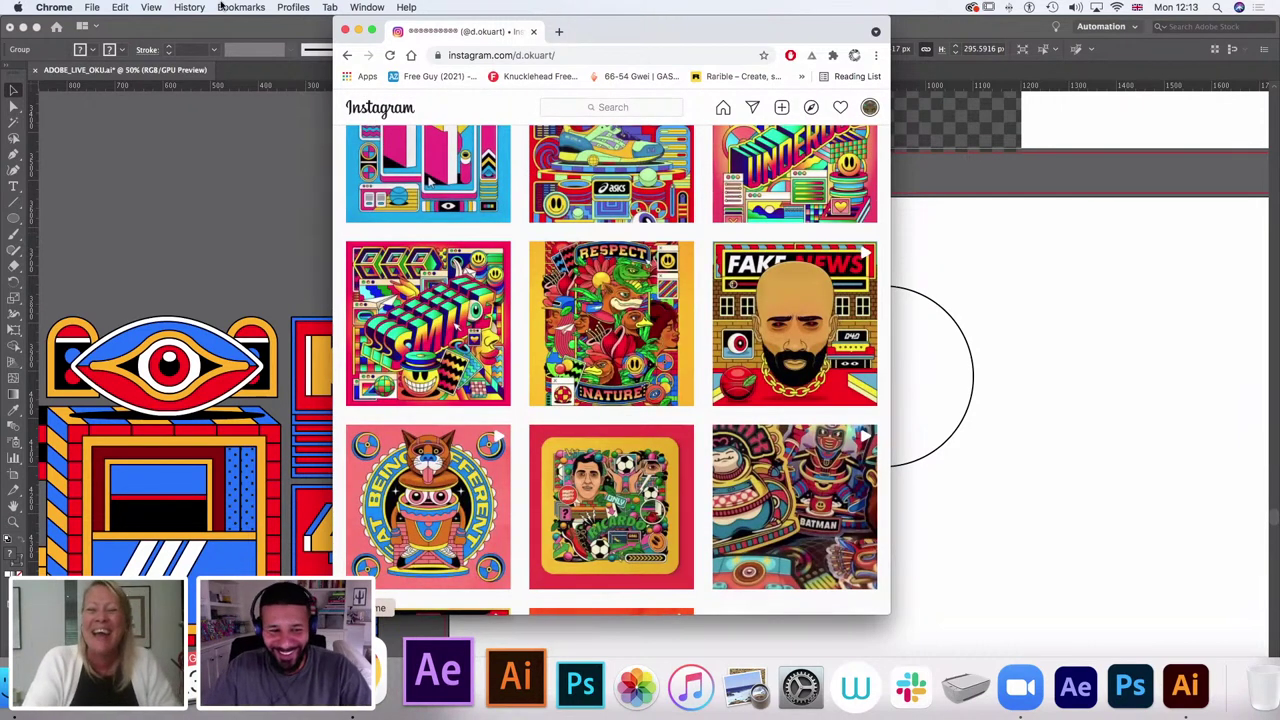
pyautogui.click(360, 32)
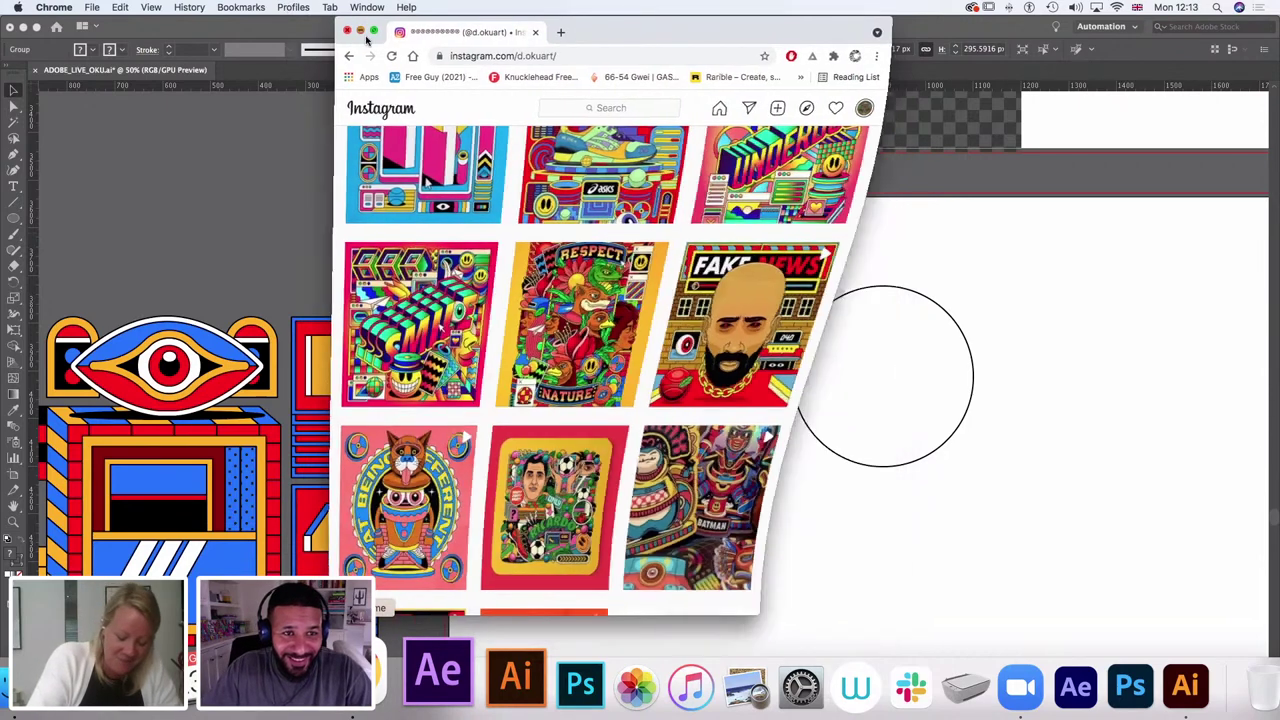
# Step: Duplicate the small circle at about 82 px to the opposite side of the large circle and group the pair
pyautogui.click(770, 380)
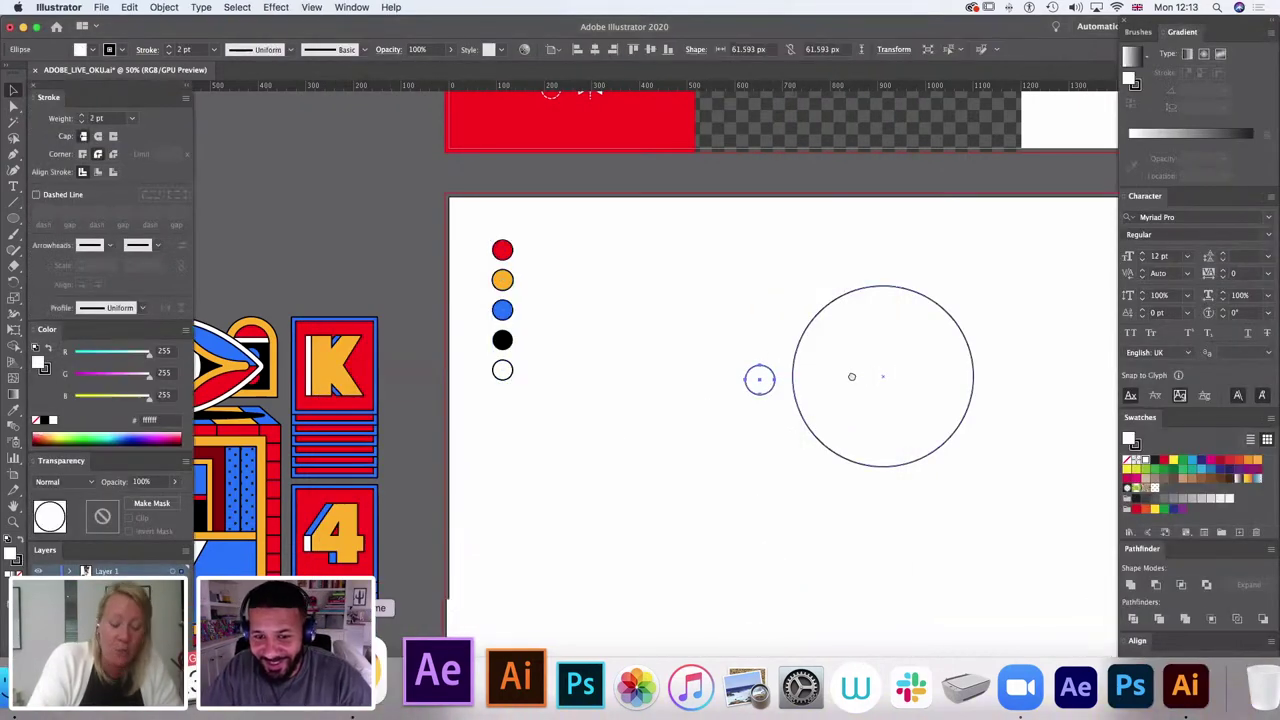
pyautogui.moveTo(852, 377); pyautogui.dragTo(626, 370)
pyautogui.moveTo(549, 358); pyautogui.dragTo(830, 361)
pyautogui.click(562, 354)
pyautogui.keyDown('shift'); pyautogui.click(537, 346); pyautogui.keyUp('shift')
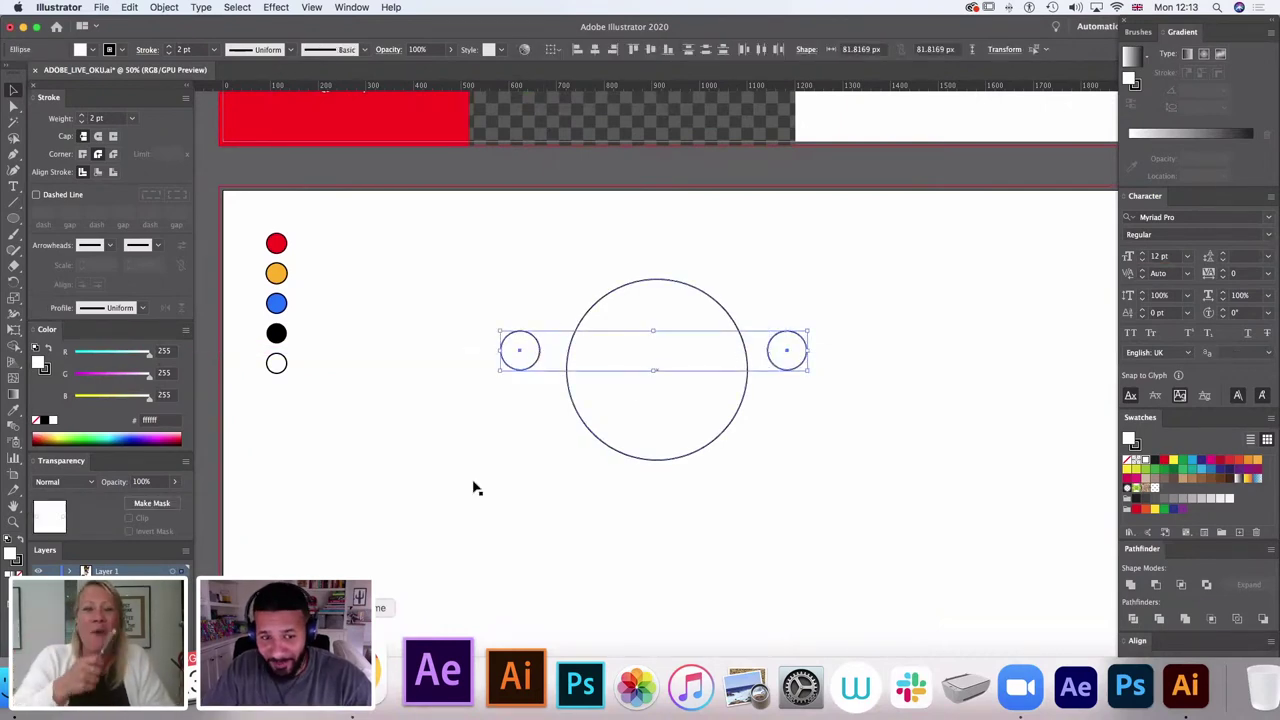
pyautogui.press('super+g')
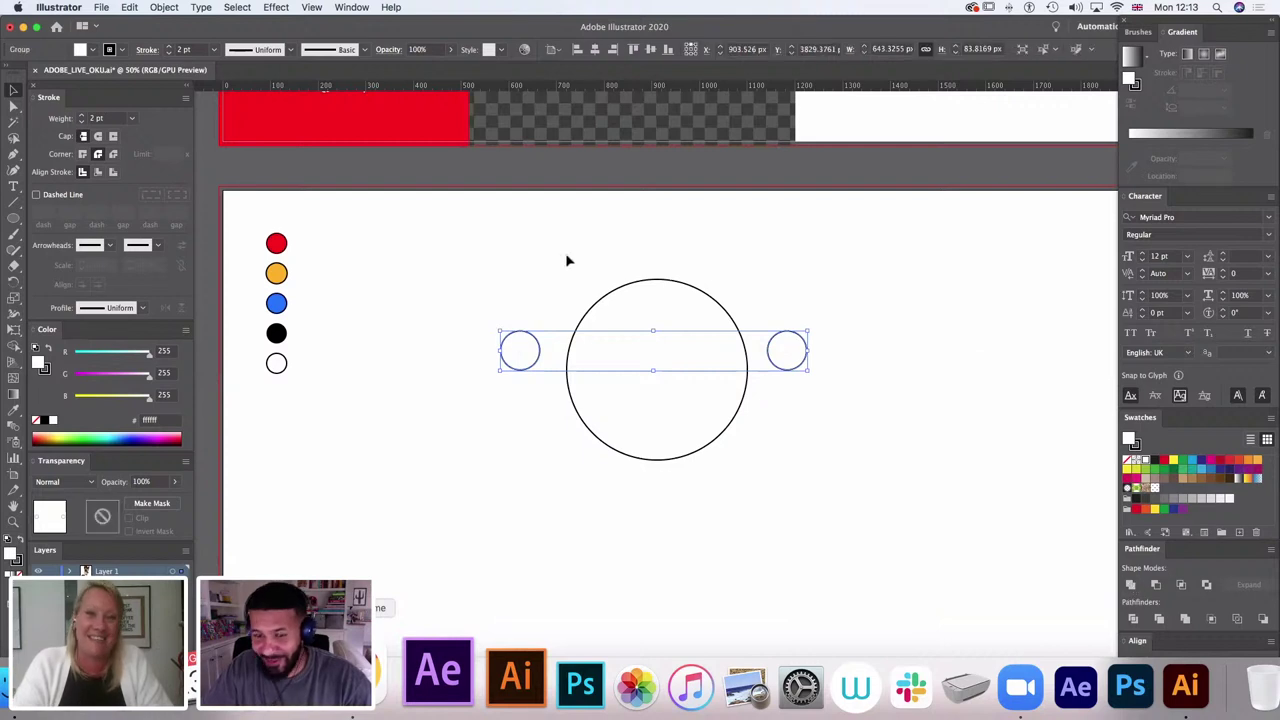
# Step: Centre the grouped small circles on the large circle horizontally and vertically, and scale the pair down slightly
pyautogui.moveTo(890, 299); pyautogui.dragTo(494, 417)
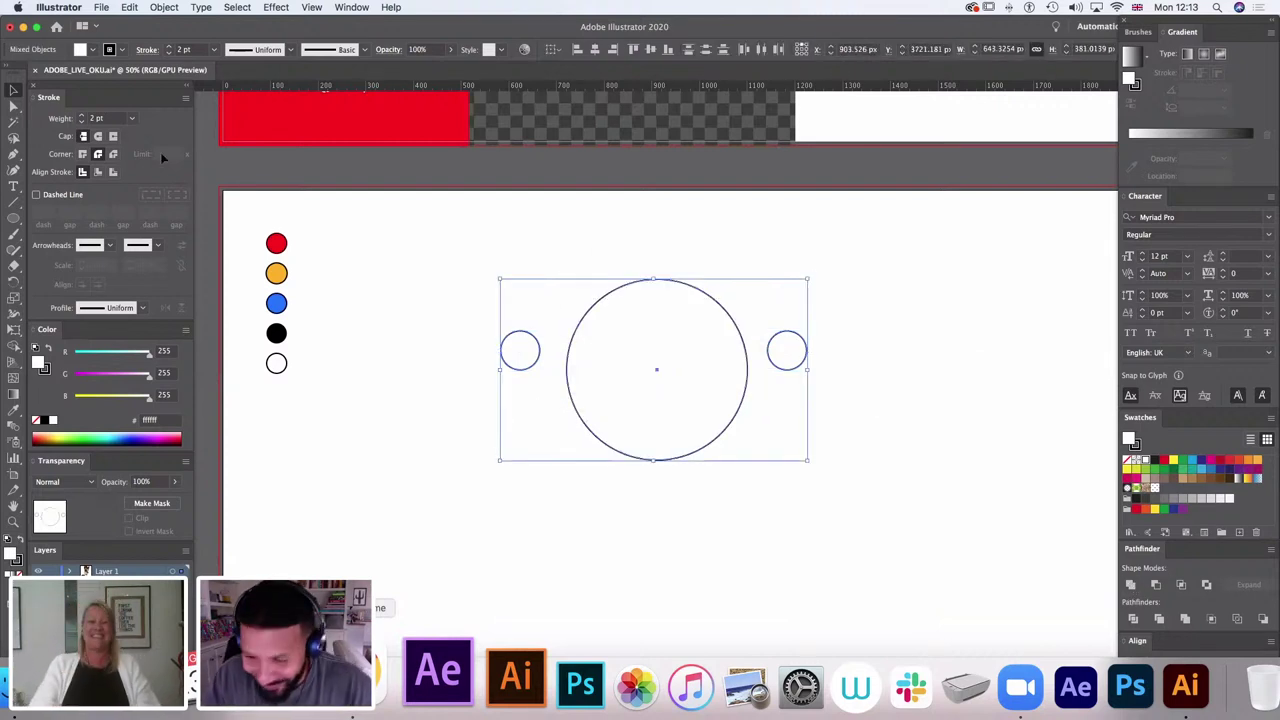
pyautogui.click(595, 49)
pyautogui.click(645, 49)
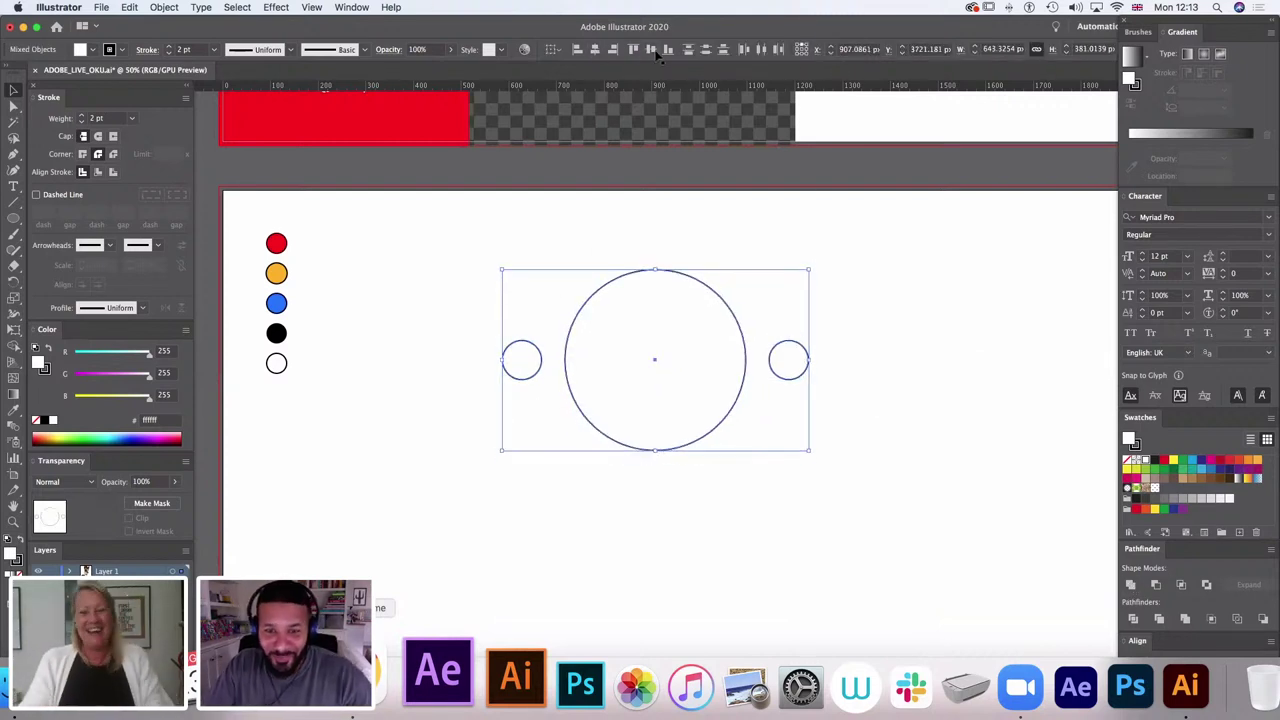
pyautogui.click(914, 362)
pyautogui.click(806, 340)
pyautogui.moveTo(807, 340); pyautogui.dragTo(798, 341)
pyautogui.click(902, 313)
# Step: Stretch the left small circle's inner anchor point into the large circle as a teardrop, and delete the right small circle
pyautogui.click(14, 106)
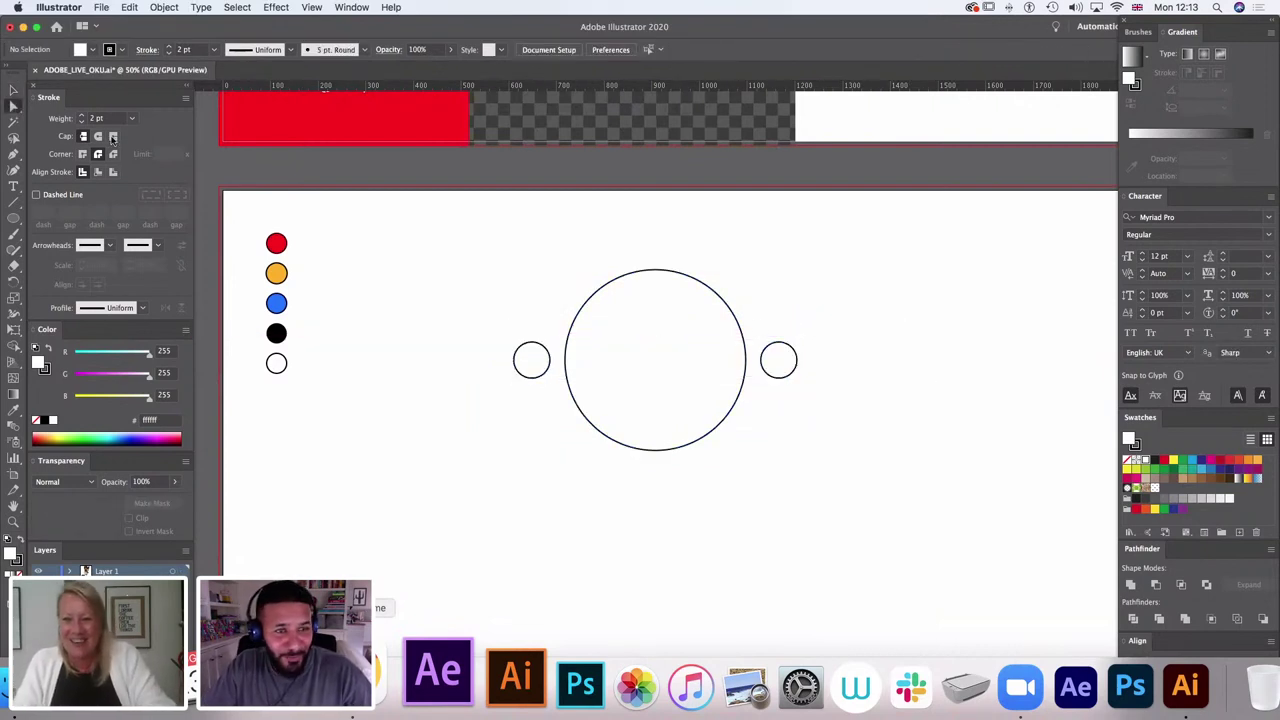
pyautogui.click(549, 363)
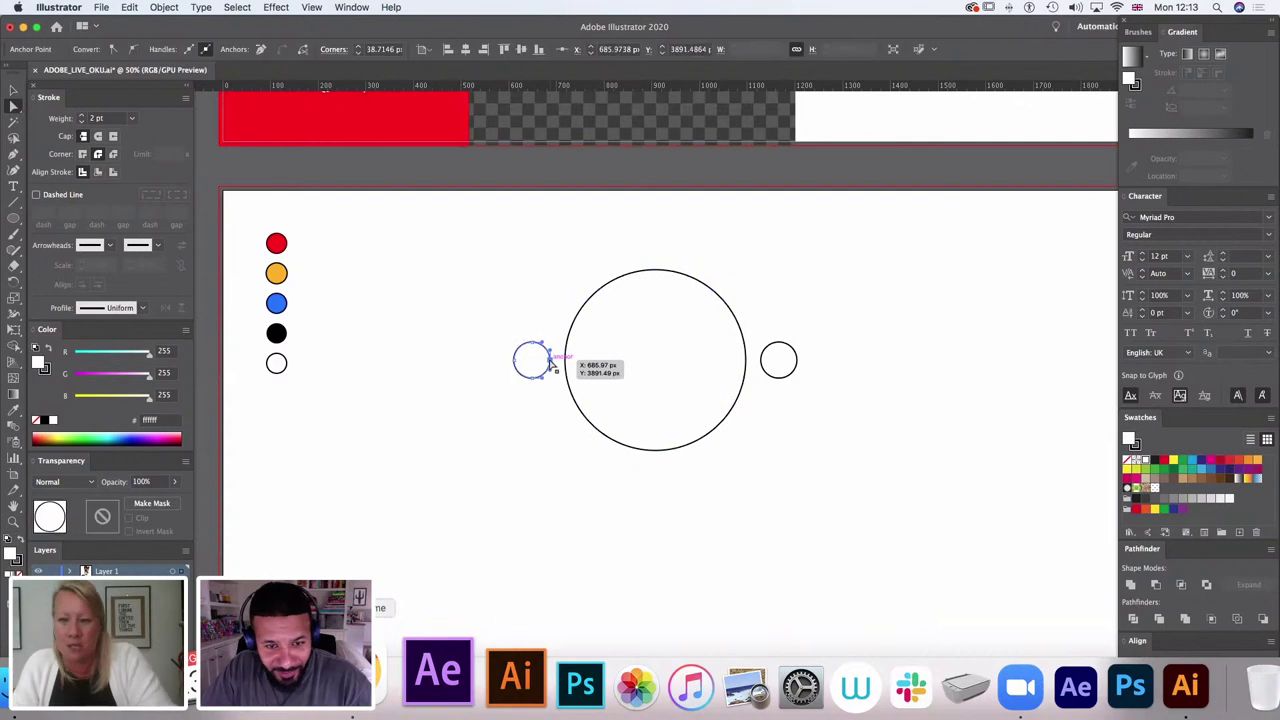
pyautogui.moveTo(549, 363); pyautogui.dragTo(600, 360)
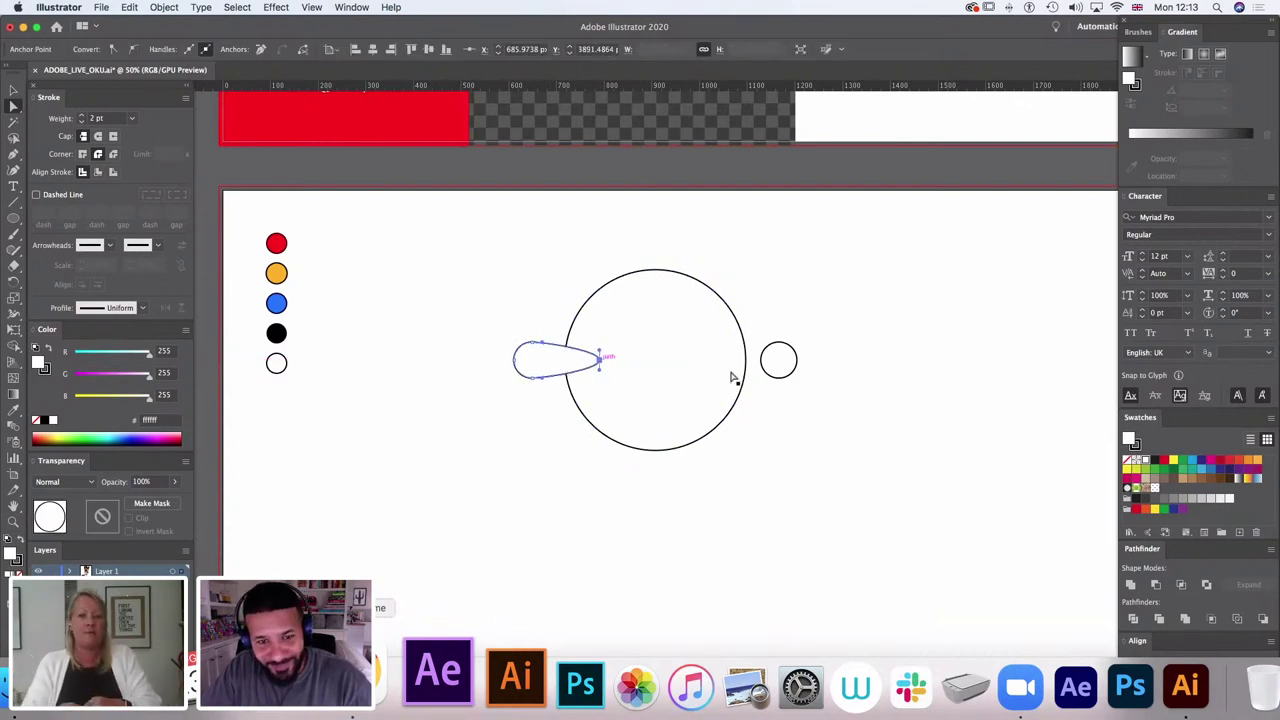
pyautogui.click(780, 378)
pyautogui.press('Delete')
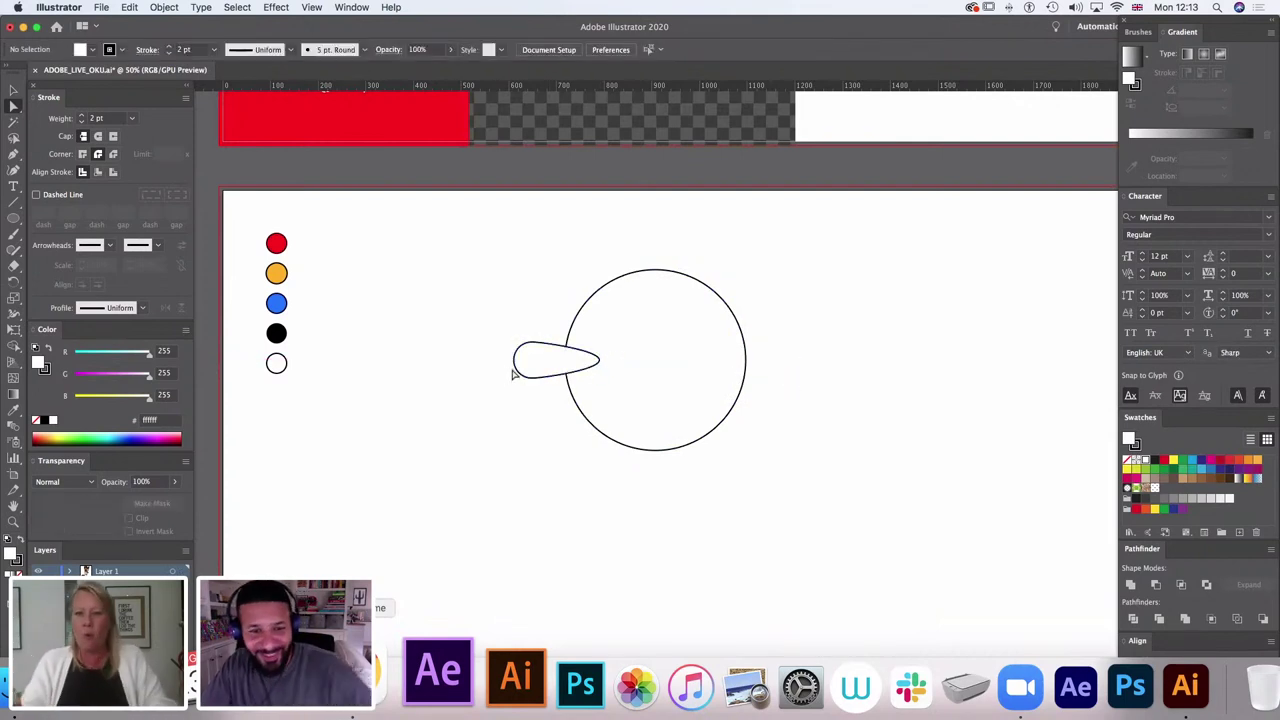
# Step: Place a mirrored copy of the teardrop overlapping the opposite edge of the large circle
pyautogui.keyDown('alt'); pyautogui.moveTo(536, 368); pyautogui.dragTo(654, 391); pyautogui.keyUp('alt')
pyautogui.click(14, 90)
pyautogui.moveTo(814, 379); pyautogui.dragTo(768, 381)
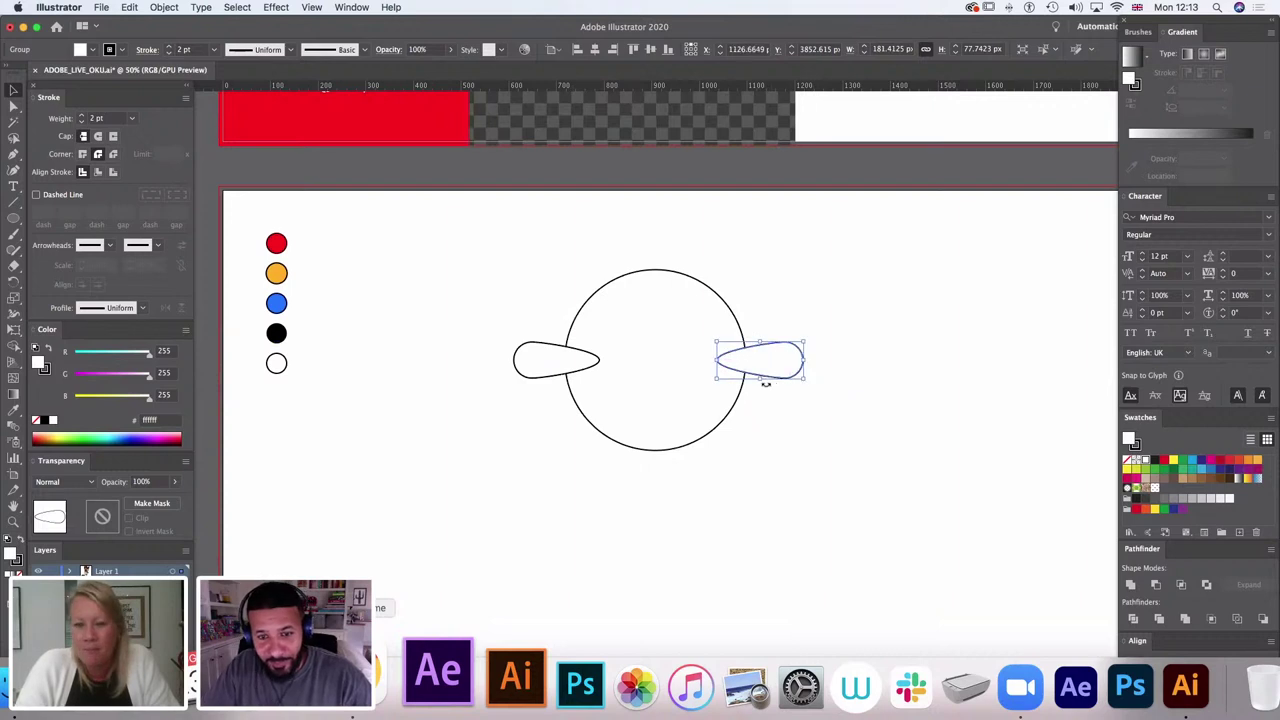
# Step: Delete both teardrop shapes beside the large circle
pyautogui.keyDown('shift'); pyautogui.click(603, 360); pyautogui.keyUp('shift')
pyautogui.press('Delete')
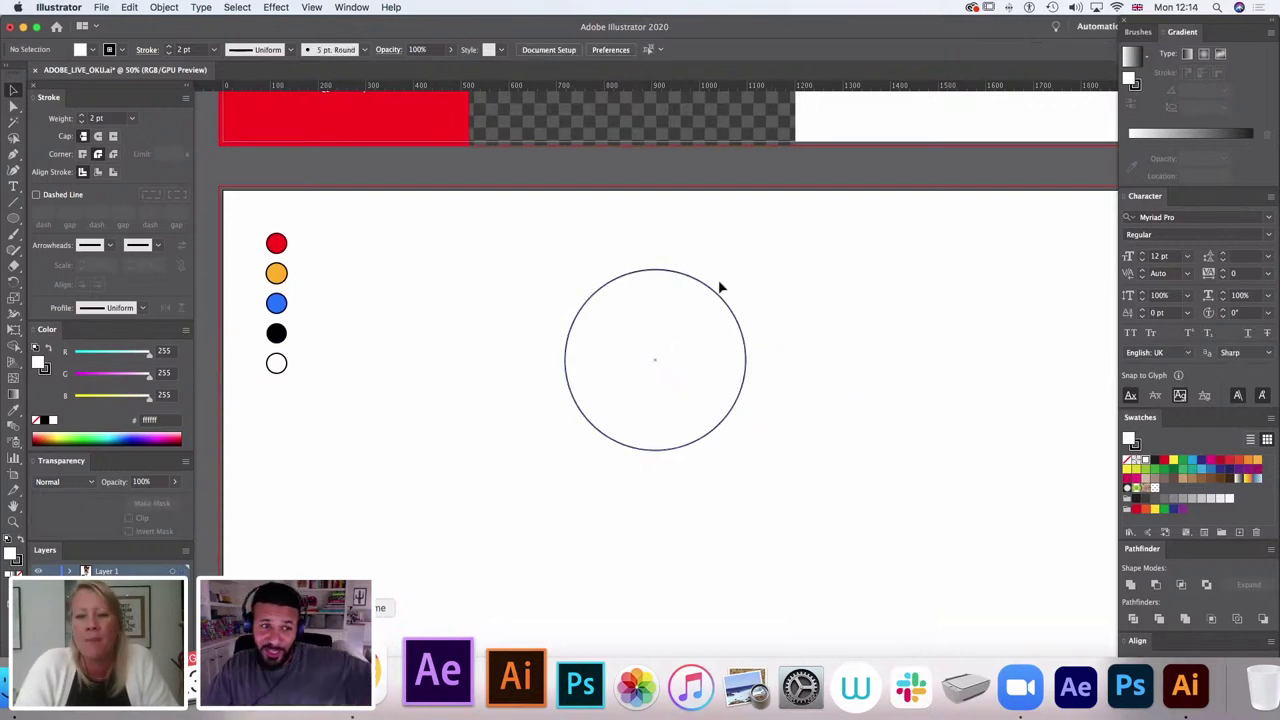
pyautogui.moveTo(362, 213); pyautogui.dragTo(740, 436)
pyautogui.moveTo(563, 511); pyautogui.dragTo(515, 271)
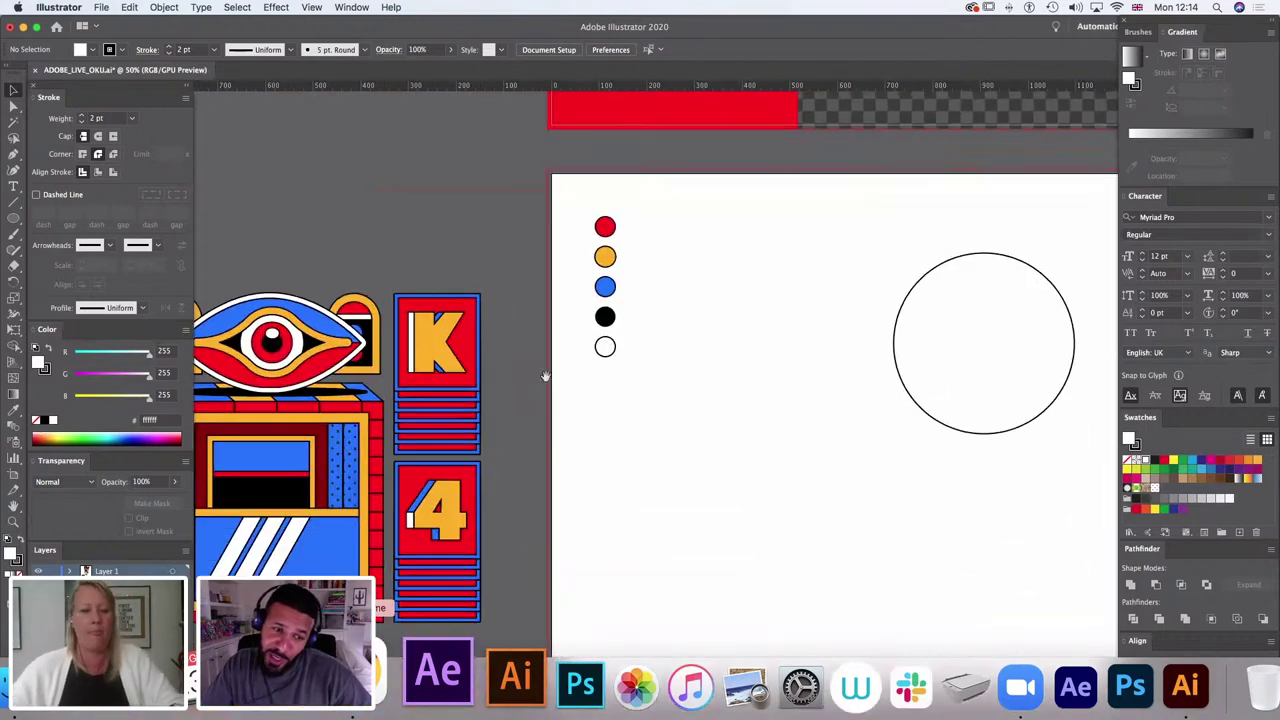
pyautogui.moveTo(423, 487); pyautogui.dragTo(504, 429)
pyautogui.hscroll(-4, 504, 429)
pyautogui.scroll(-2, 504, 429)
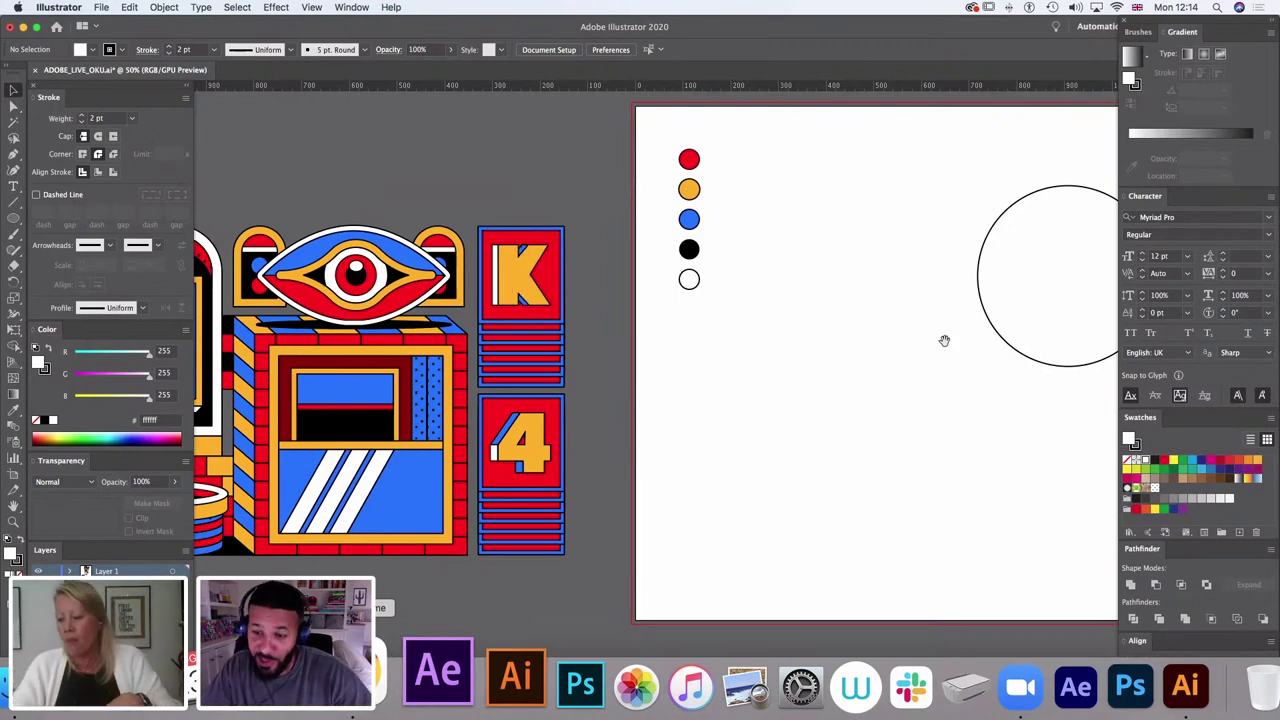
# Step: Place a scaled-down copy of the large circle, about 118 px wide, overlapping its left edge, and duplicate it over the opposite edge
pyautogui.moveTo(944, 341); pyautogui.dragTo(717, 362)
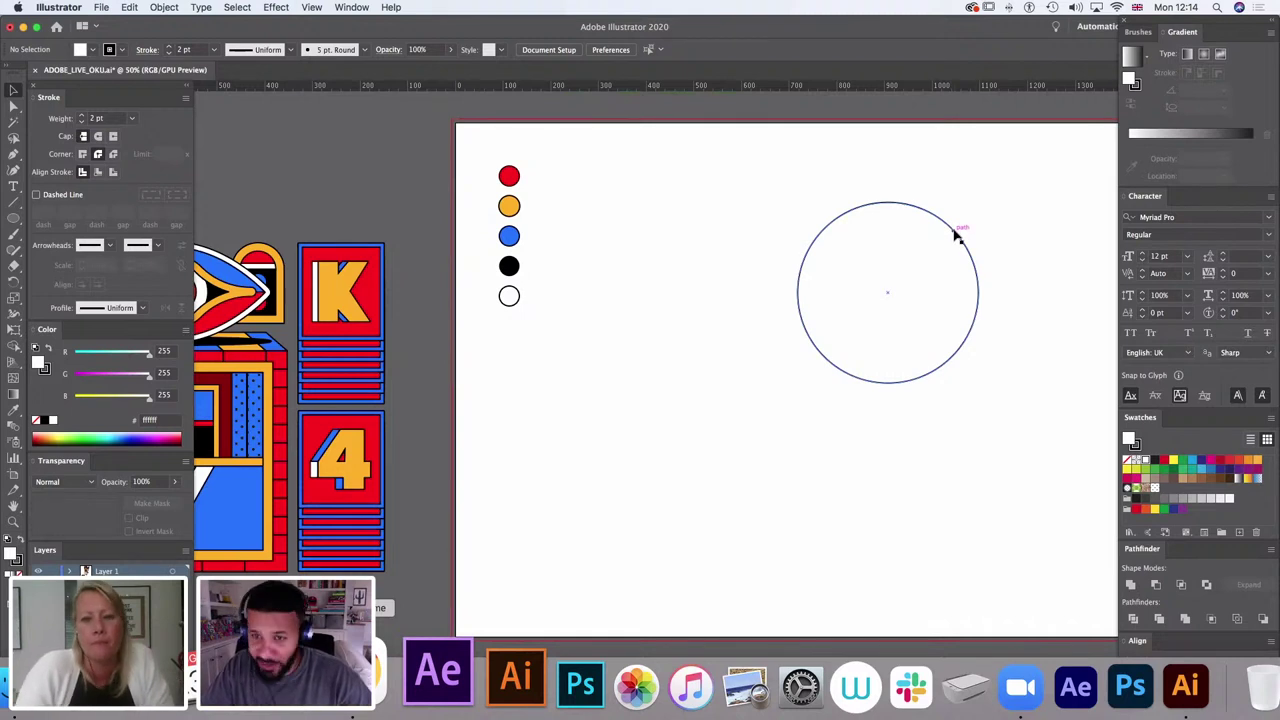
pyautogui.moveTo(957, 232); pyautogui.dragTo(764, 318)
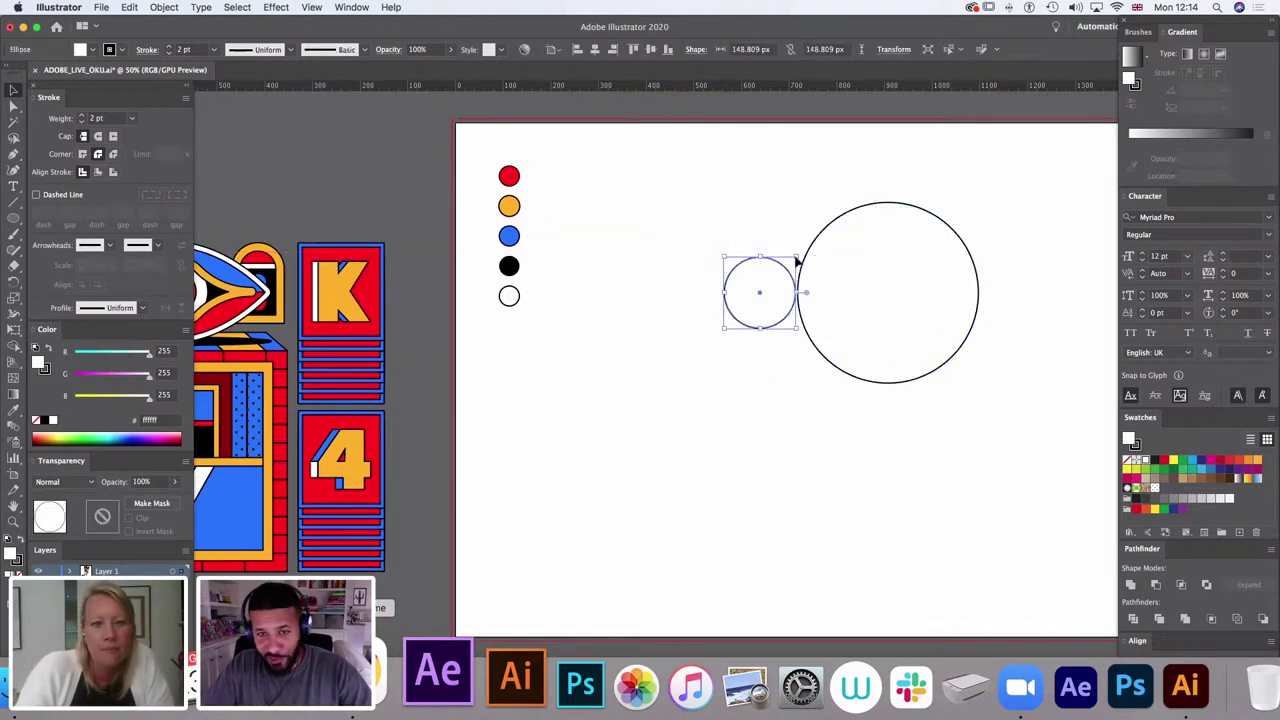
pyautogui.moveTo(796, 256); pyautogui.dragTo(788, 264)
pyautogui.moveTo(770, 315); pyautogui.dragTo(992, 318)
# Step: Group the two small circles and centre them with the large circle horizontally and vertically
pyautogui.keyDown('shift'); pyautogui.click(779, 296); pyautogui.keyUp('shift')
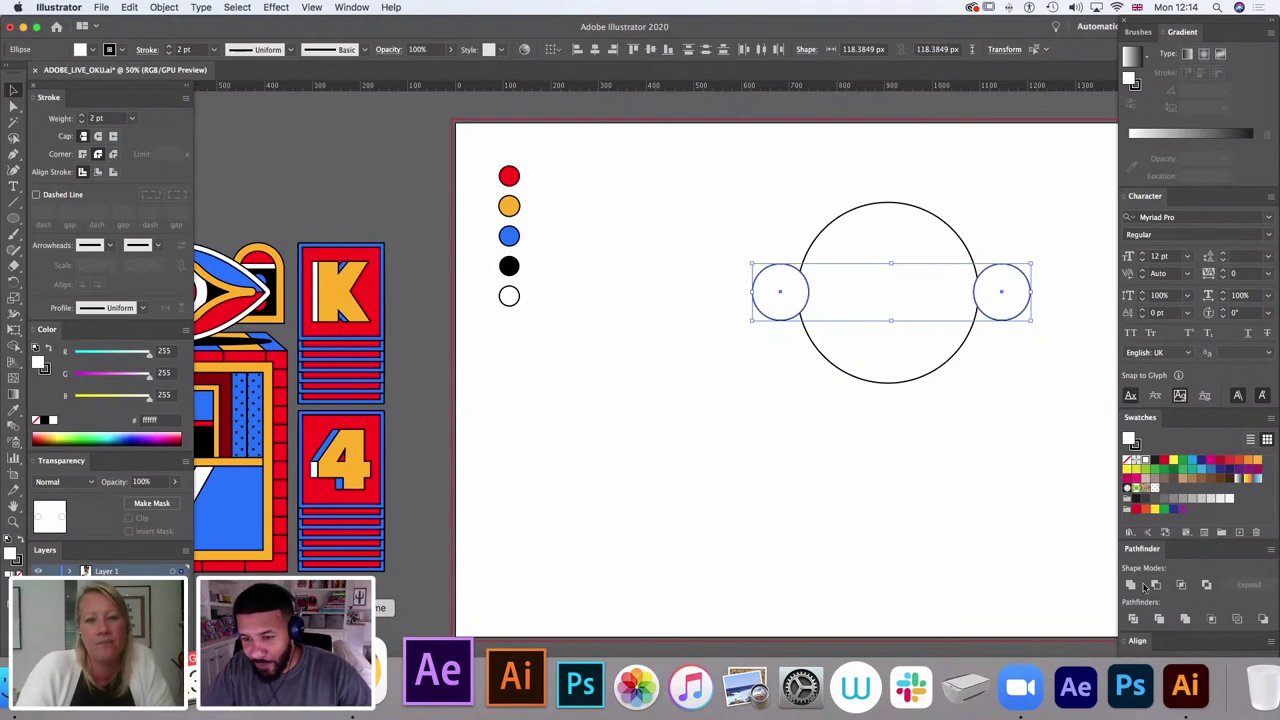
pyautogui.keyDown('shift'); pyautogui.click(857, 364); pyautogui.keyUp('shift')
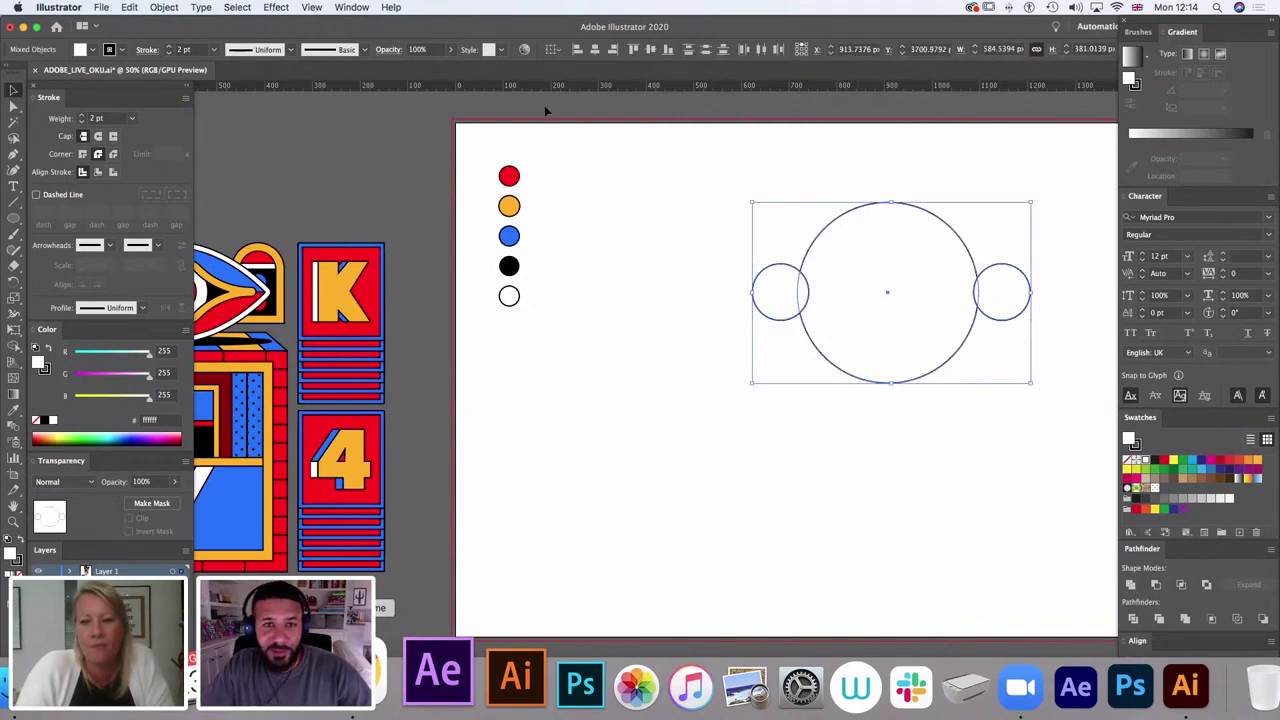
pyautogui.click(596, 50)
pyautogui.click(652, 49)
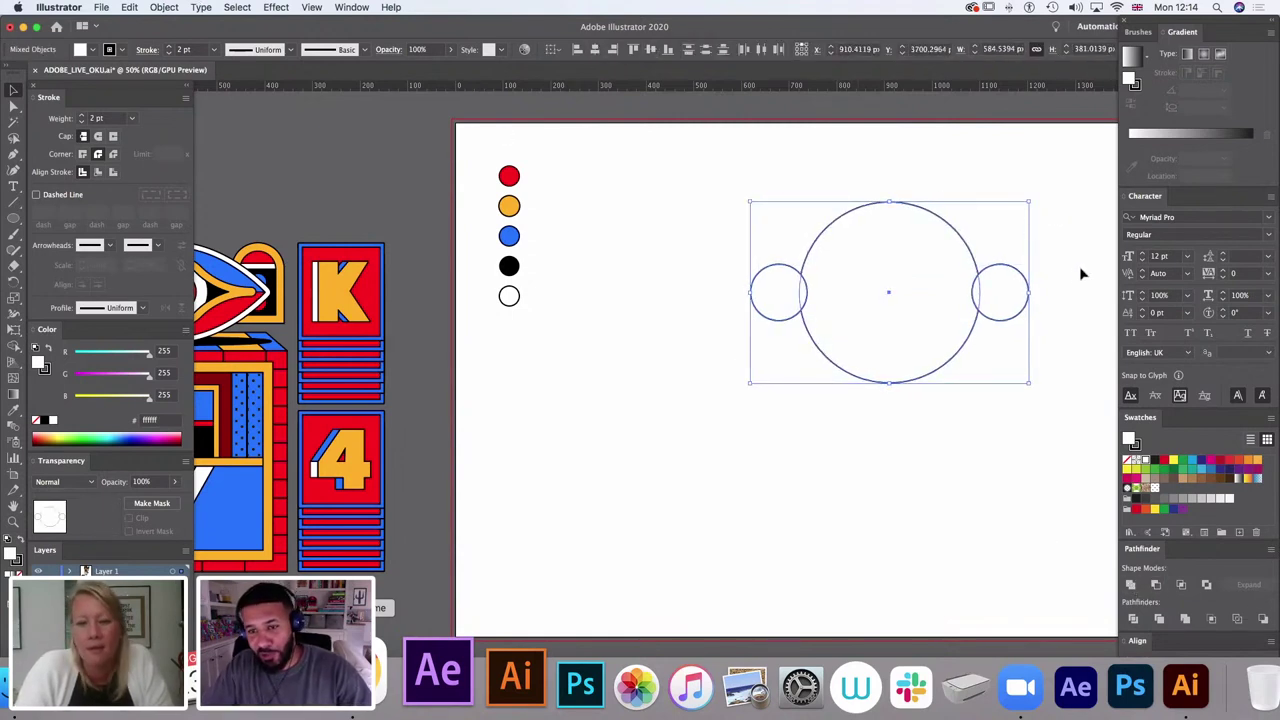
# Step: Unite the three circles into one shape and round the four inner corners where they meet into smooth curves
pyautogui.moveTo(1056, 222); pyautogui.dragTo(696, 400)
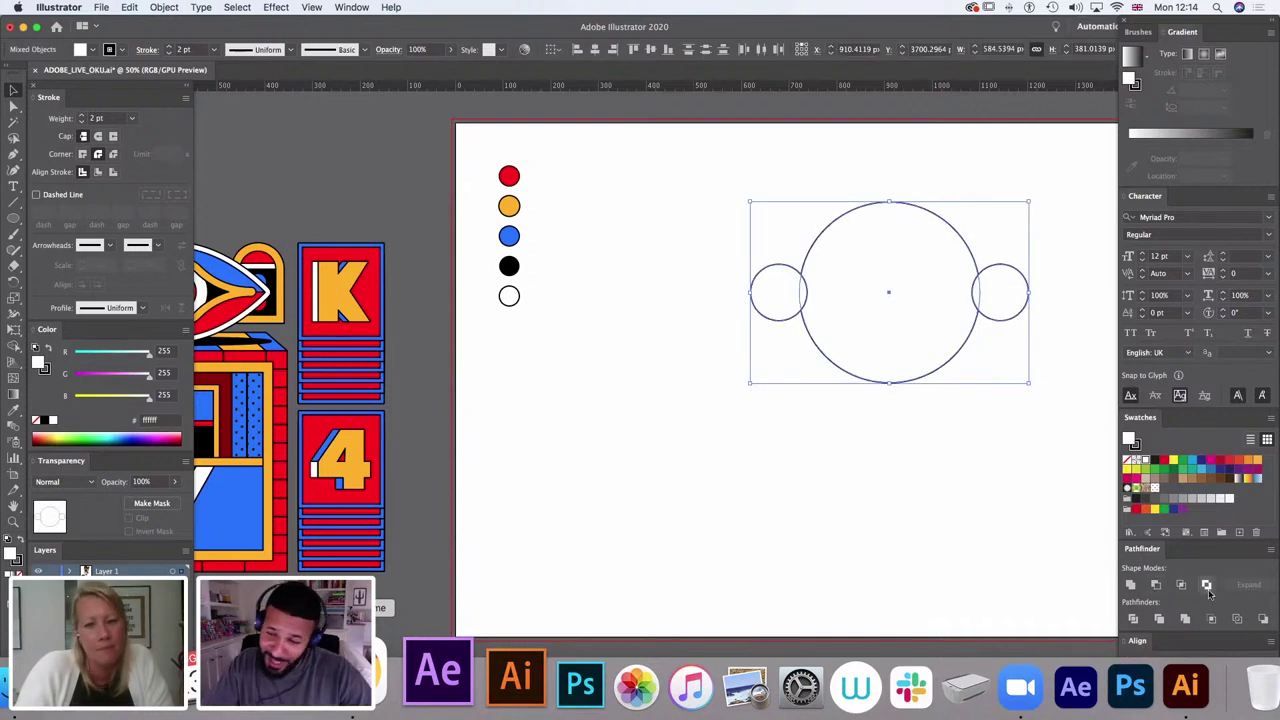
pyautogui.click(1128, 585)
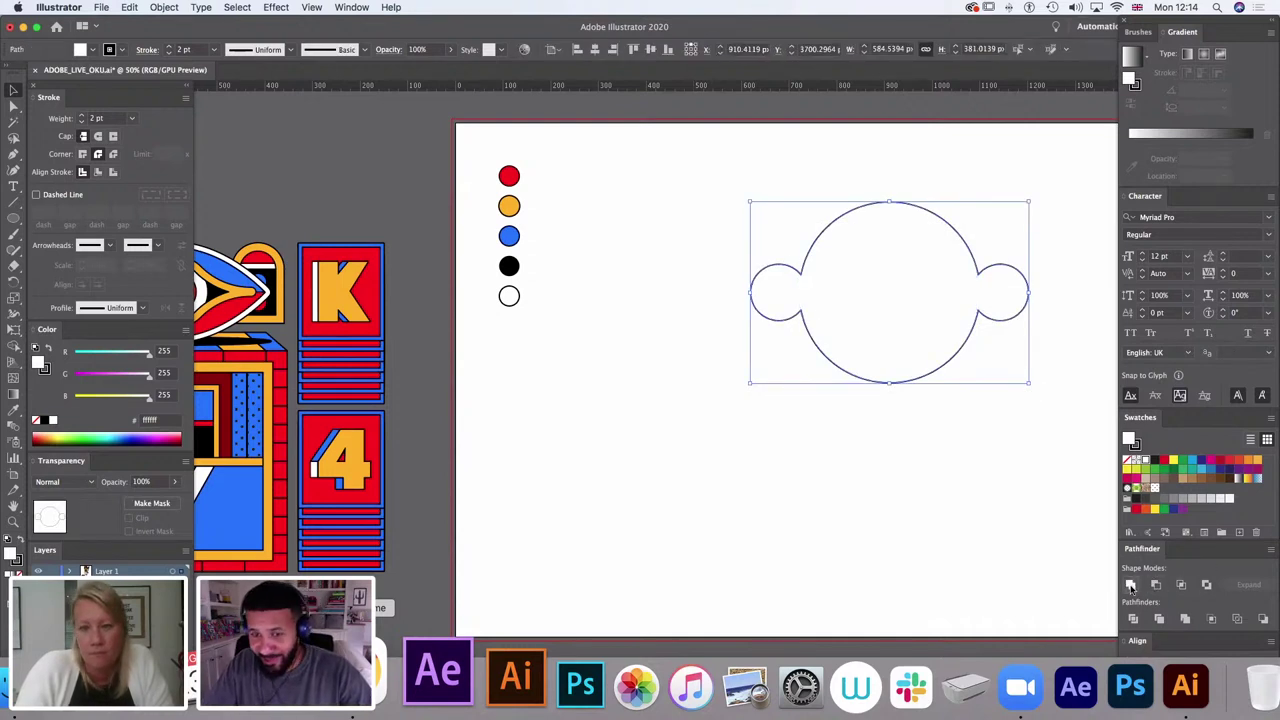
pyautogui.click(16, 106)
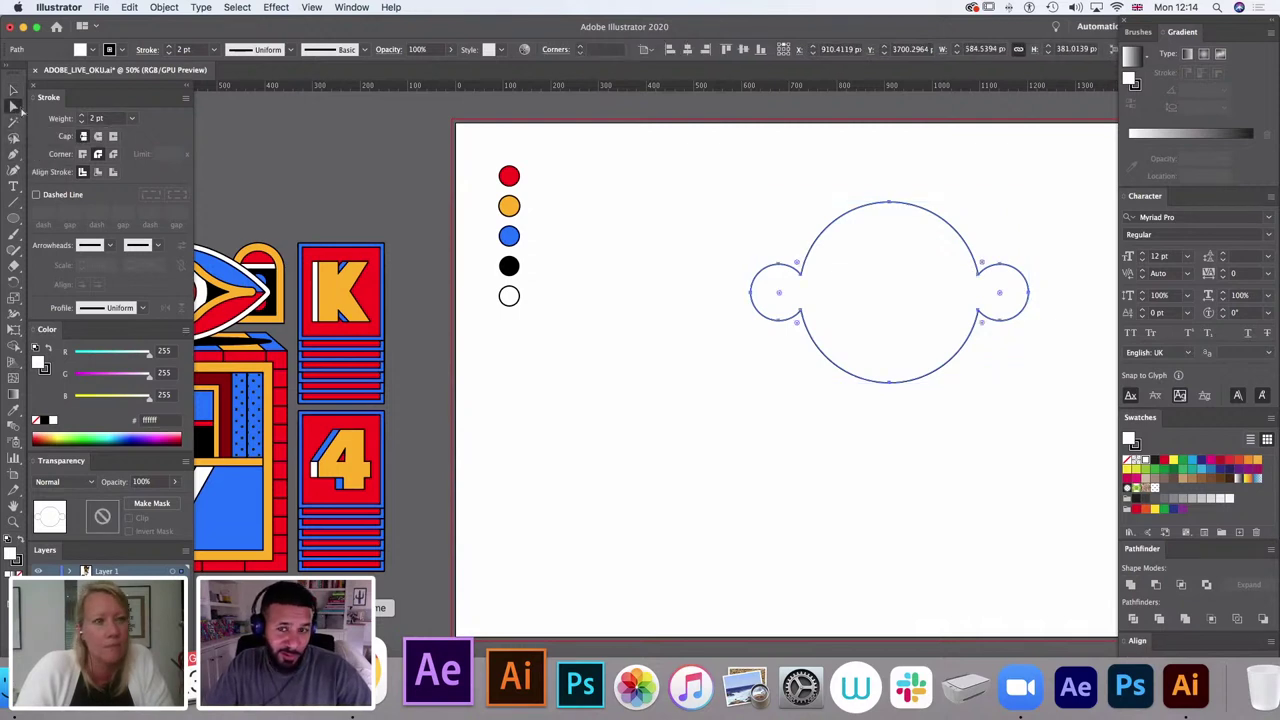
pyautogui.moveTo(815, 246); pyautogui.dragTo(1050, 388)
pyautogui.click(991, 446)
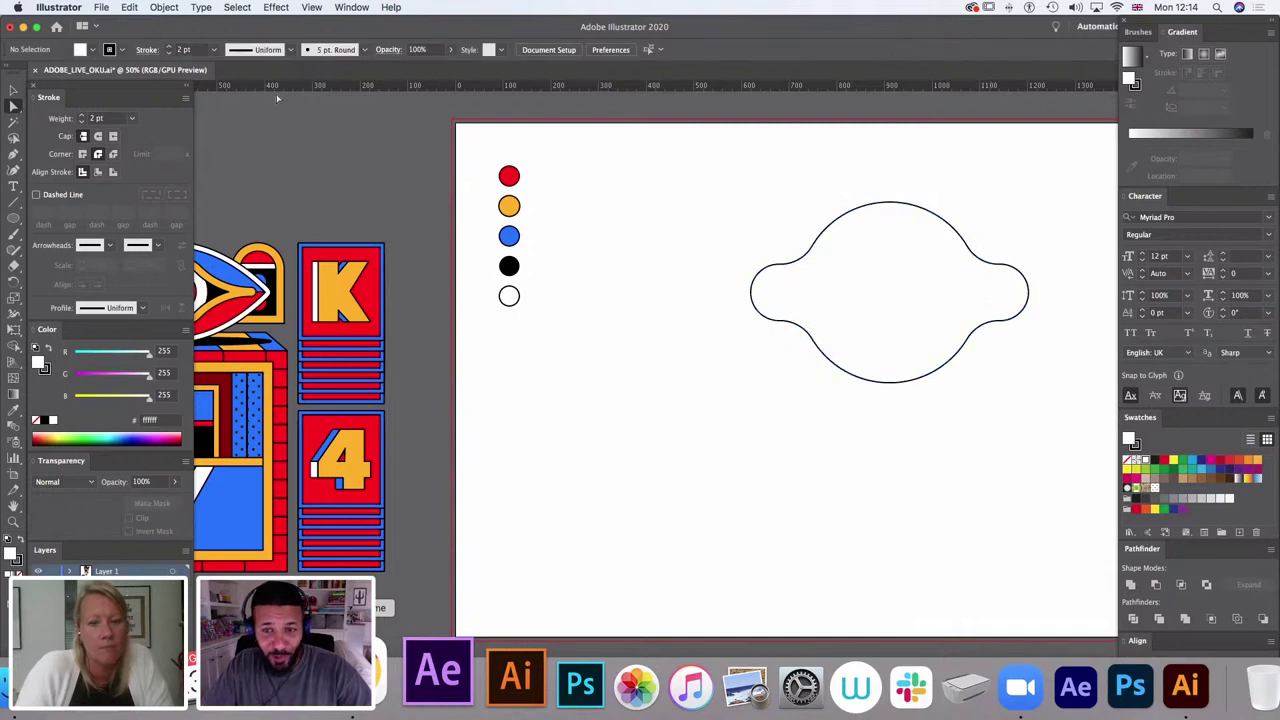
# Step: Draw a circle about 270 px wide inside the merged shape and align both on their centres
pyautogui.click(14, 216)
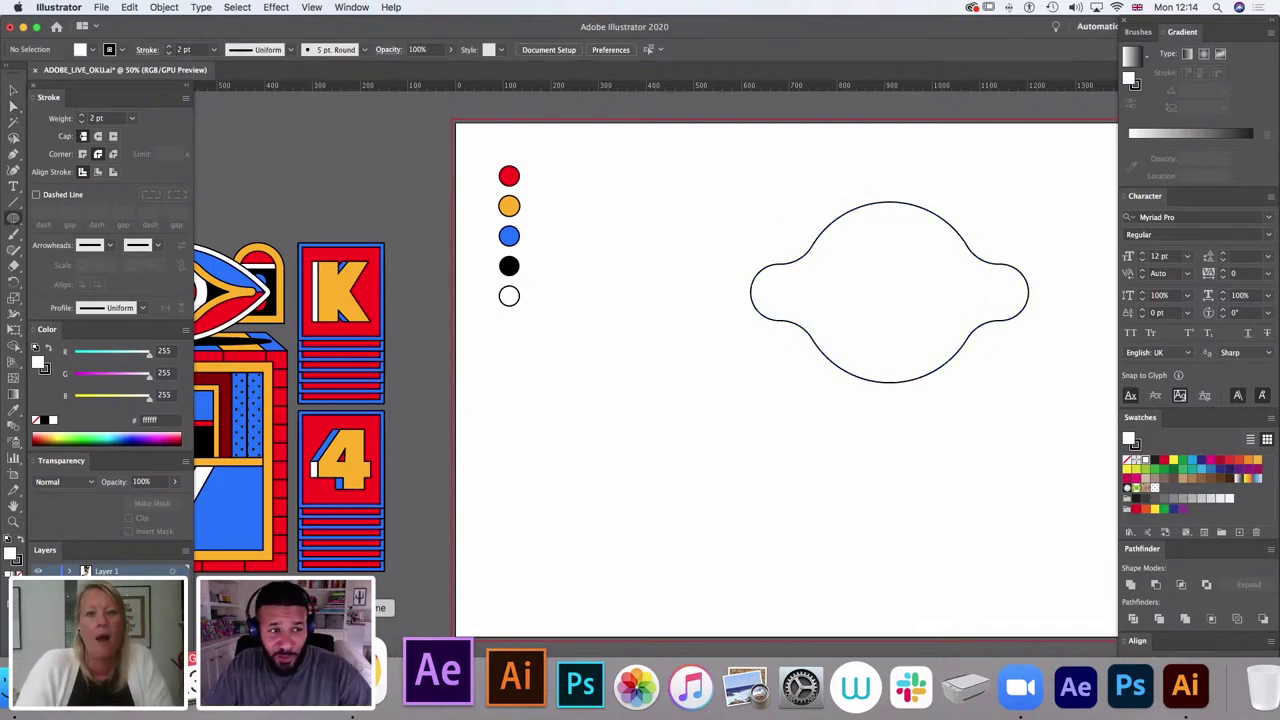
pyautogui.moveTo(842, 225); pyautogui.dragTo(930, 354)
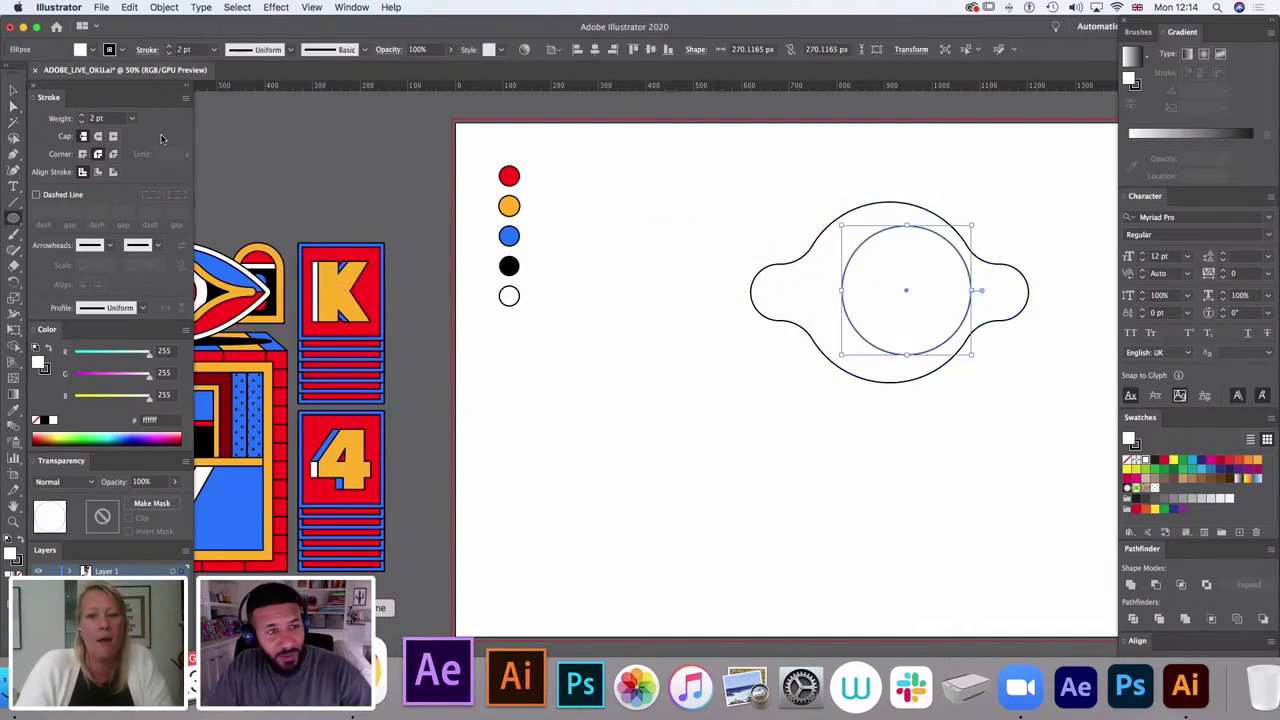
pyautogui.press('v')
pyautogui.click(779, 190)
pyautogui.moveTo(779, 190); pyautogui.dragTo(914, 457)
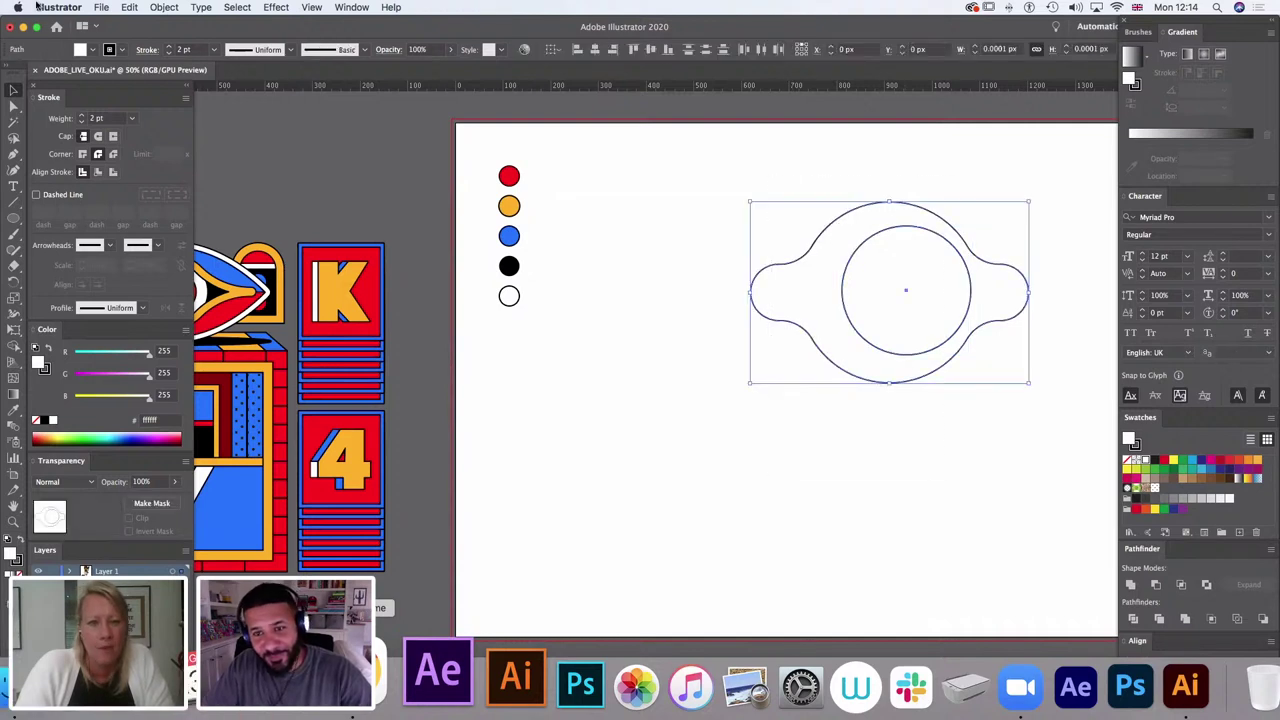
pyautogui.click(650, 49)
pyautogui.click(649, 49)
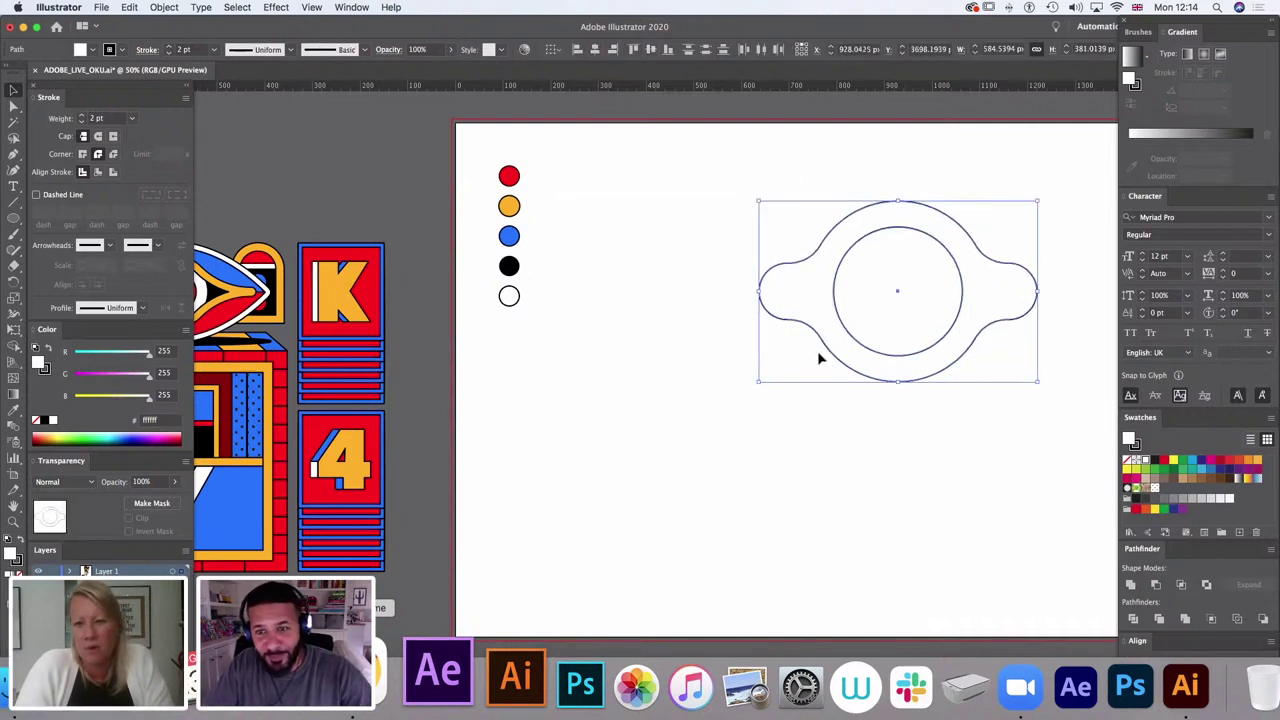
pyautogui.click(849, 433)
# Step: Add a centred copy of the inner circle, about 125 px wide and filled black, with a duplicate above it flattened to about 93 px high
pyautogui.click(922, 349)
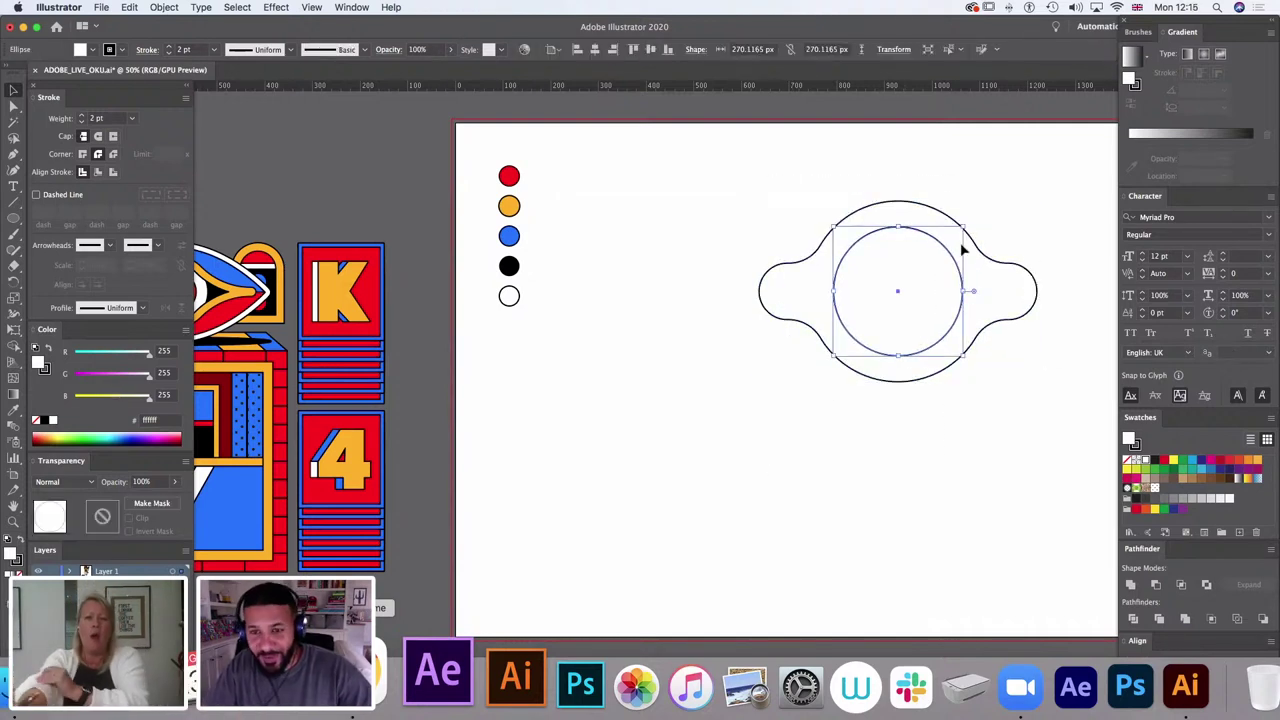
pyautogui.moveTo(963, 226); pyautogui.dragTo(910, 290)
pyautogui.click(1155, 461)
pyautogui.click(1017, 497)
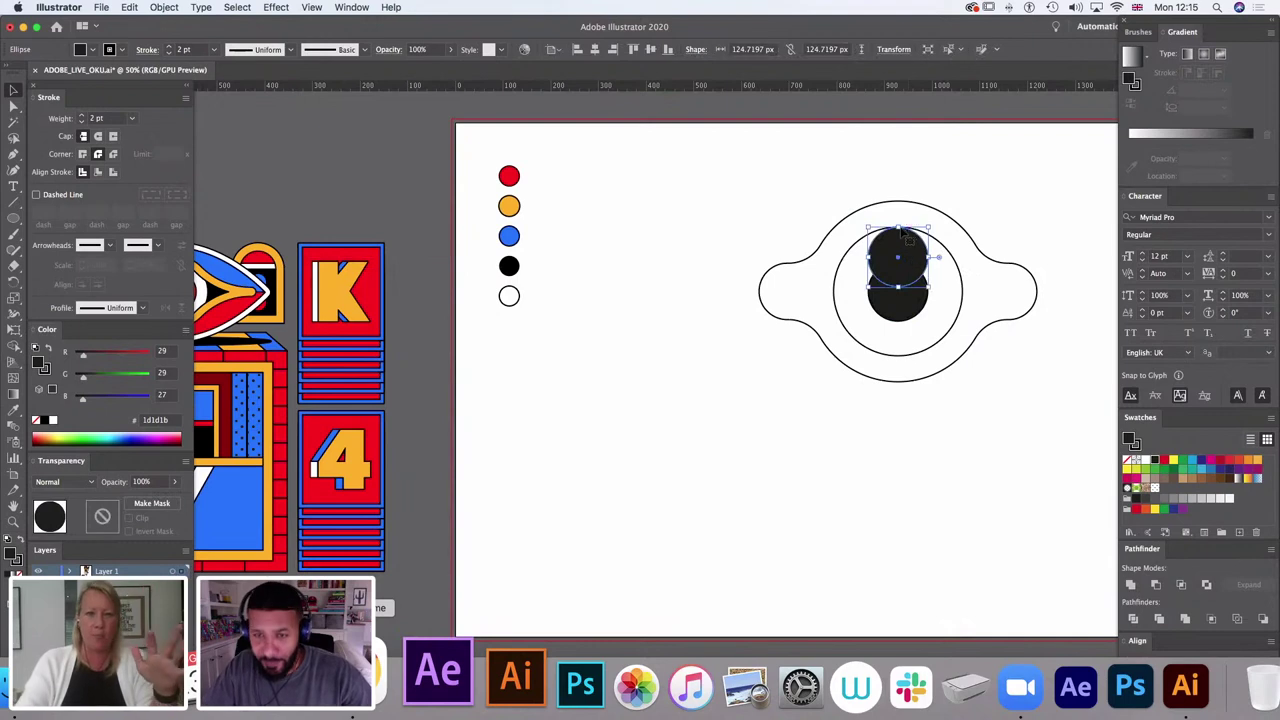
pyautogui.moveTo(898, 227); pyautogui.dragTo(907, 260)
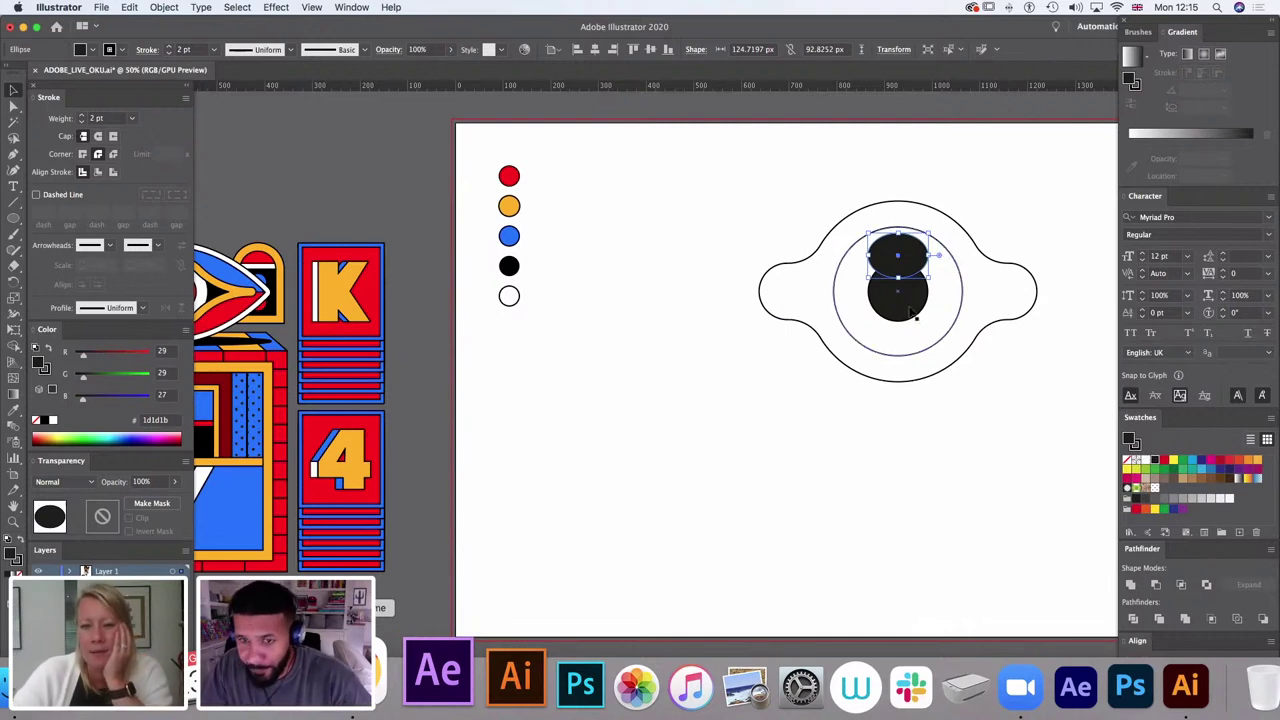
# Step: Fill the 270 px iris circle with the red sampled from the palette circles
pyautogui.click(948, 354)
pyautogui.click(950, 345)
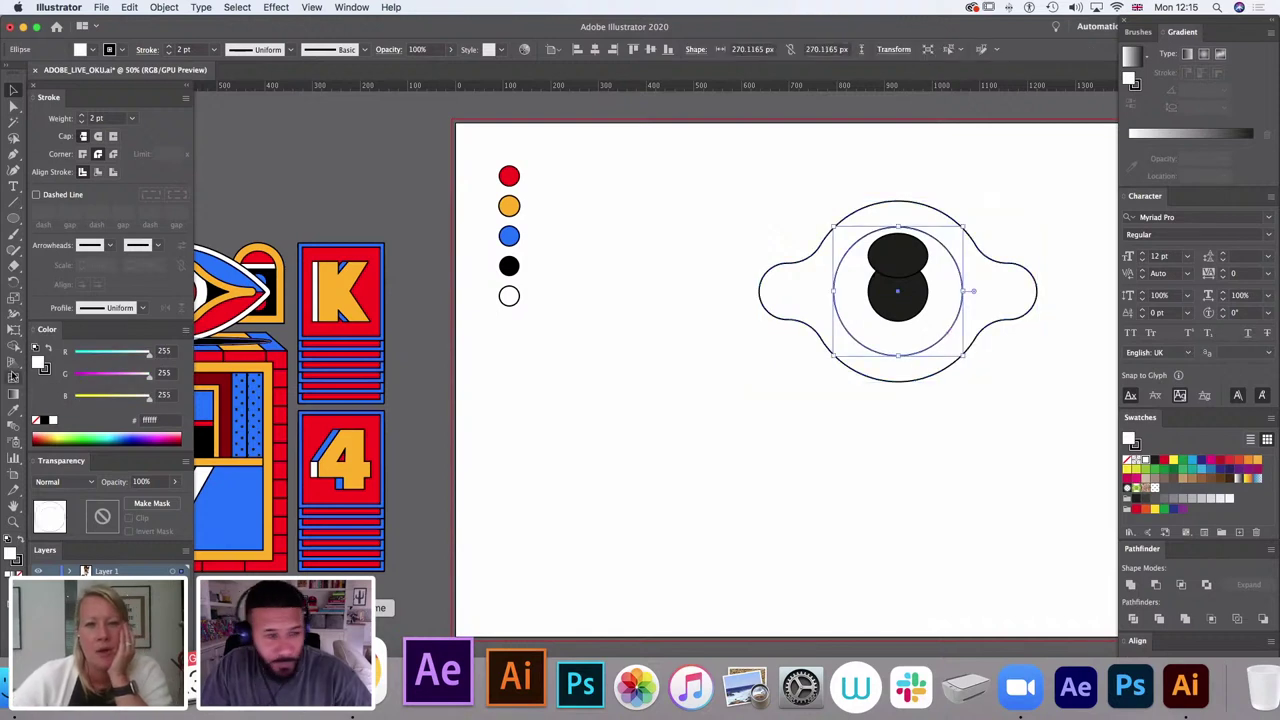
pyautogui.press('i')
pyautogui.click(510, 176)
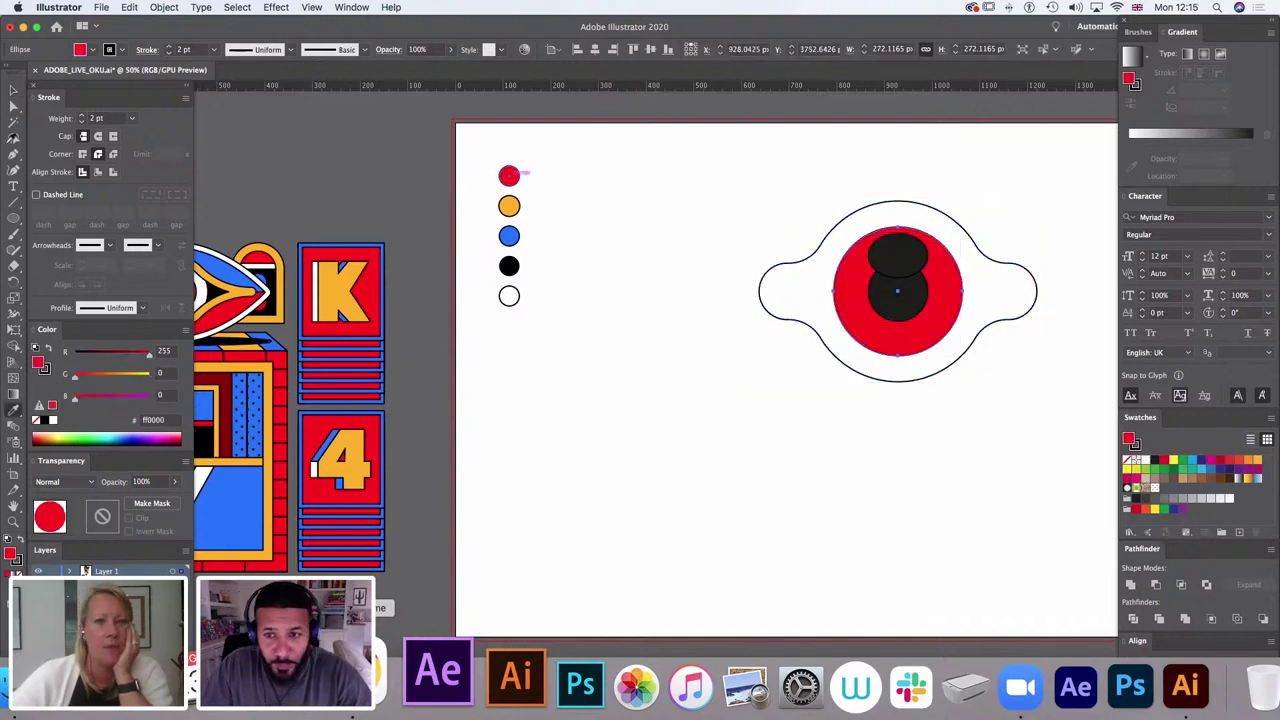
pyautogui.press('a')
pyautogui.click(637, 305)
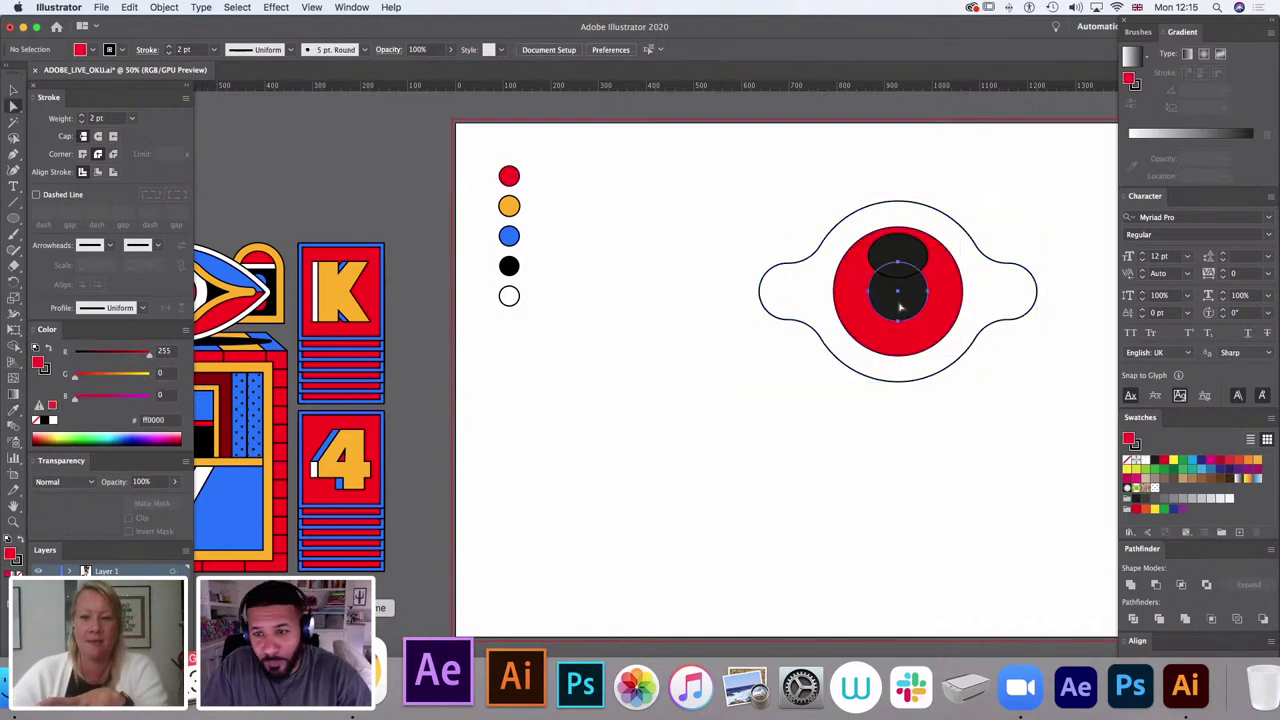
# Step: Fill the flattened ellipse above the pupil with white as a highlight
pyautogui.click(900, 308)
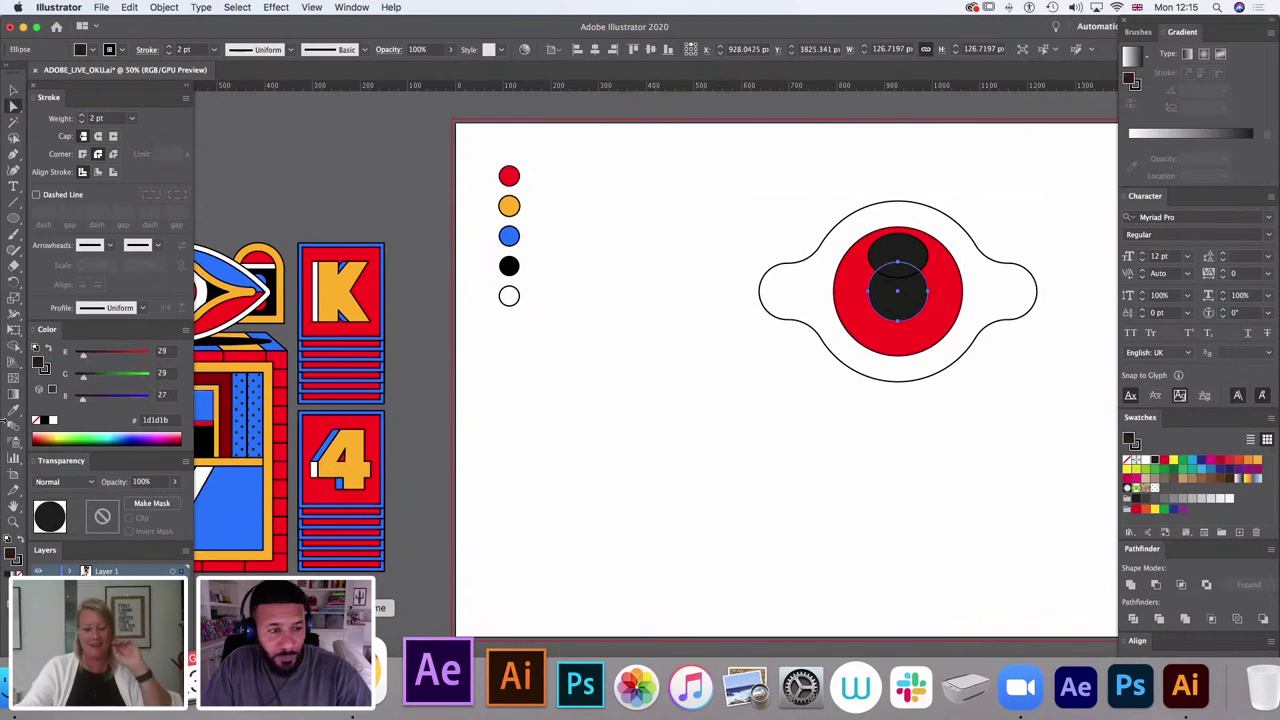
pyautogui.click(898, 482)
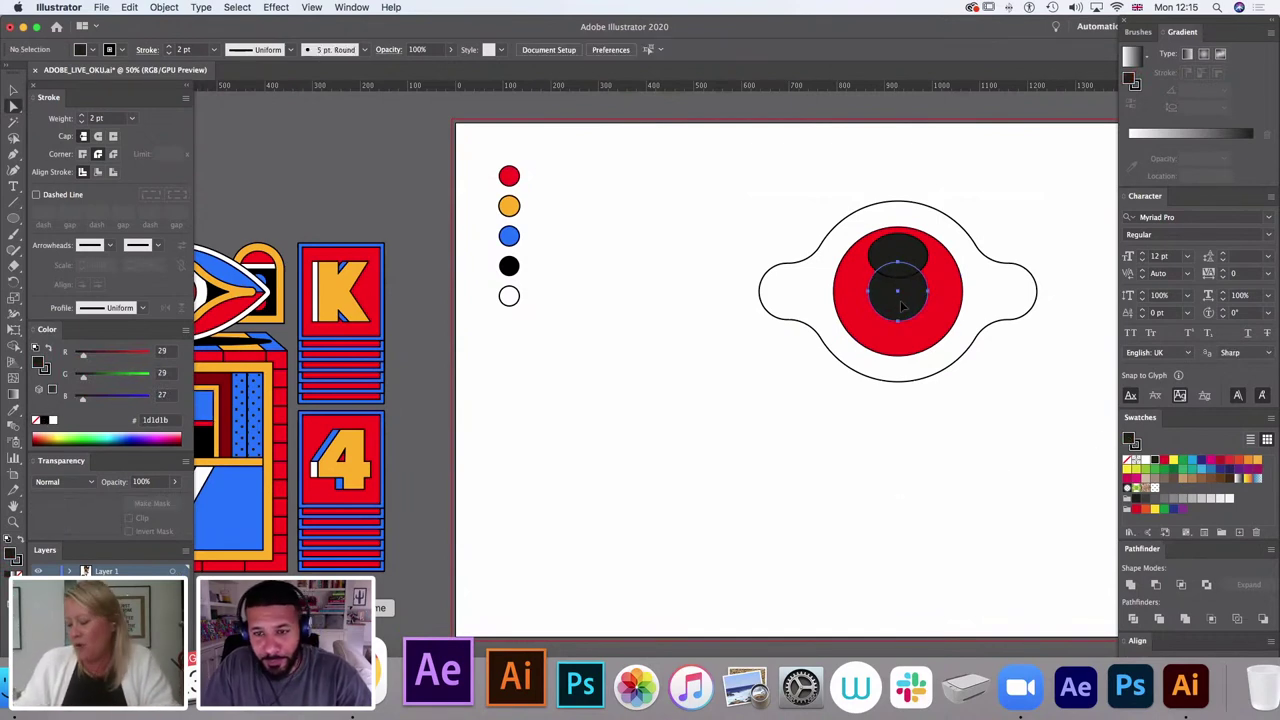
pyautogui.click(898, 296)
pyautogui.click(898, 258)
pyautogui.click(1138, 460)
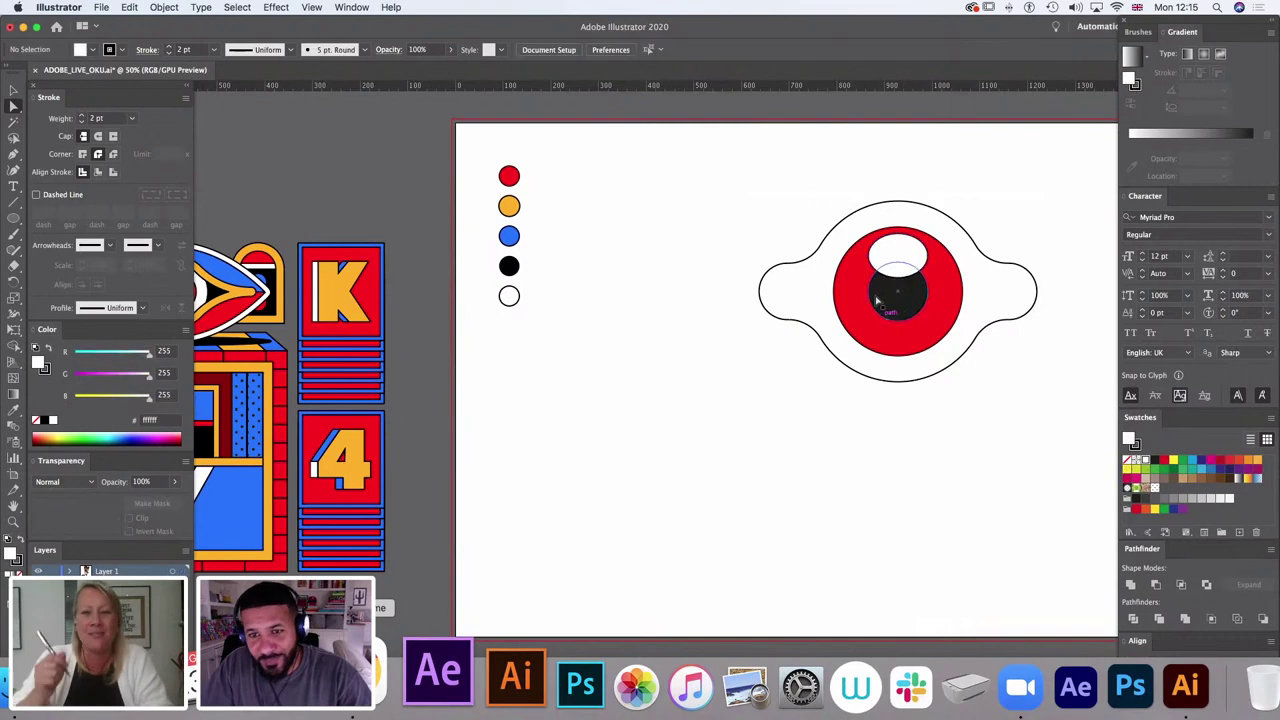
pyautogui.click(797, 197)
# Step: Try to align all the eye shapes on their vertical centres
pyautogui.click(13, 90)
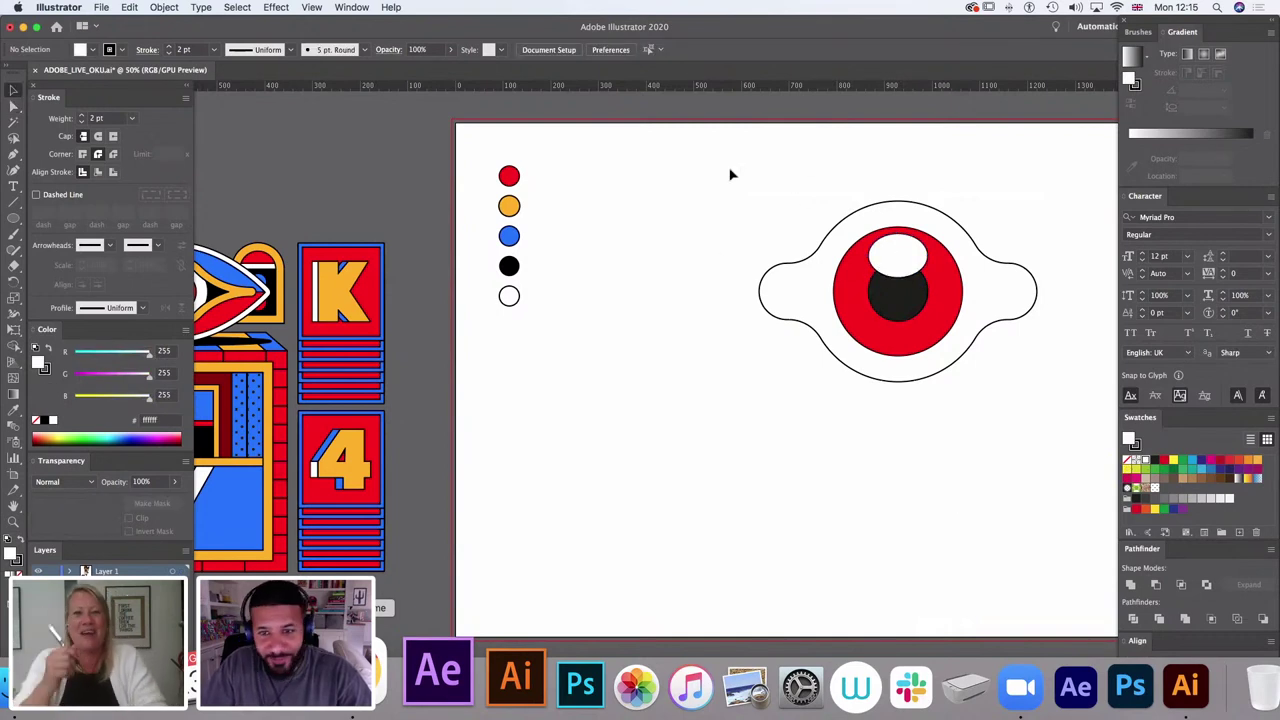
pyautogui.moveTo(729, 174); pyautogui.dragTo(1060, 473)
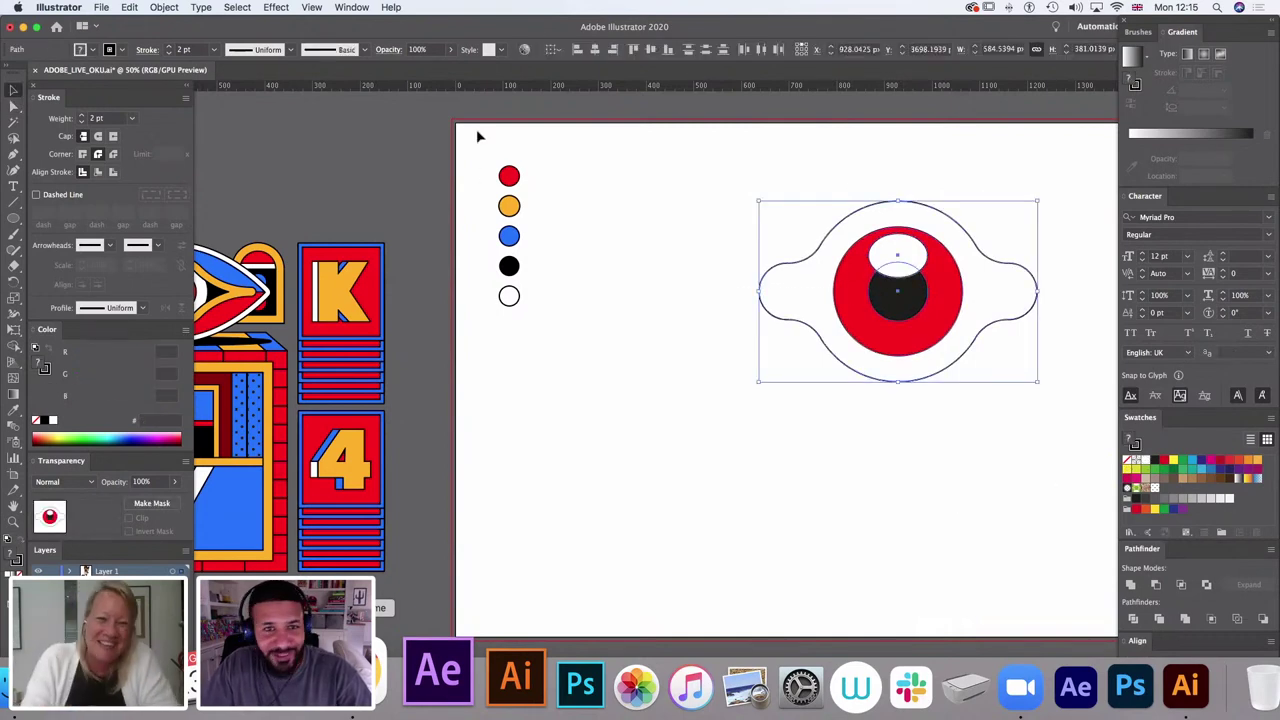
pyautogui.click(652, 49)
pyautogui.press('super+z')
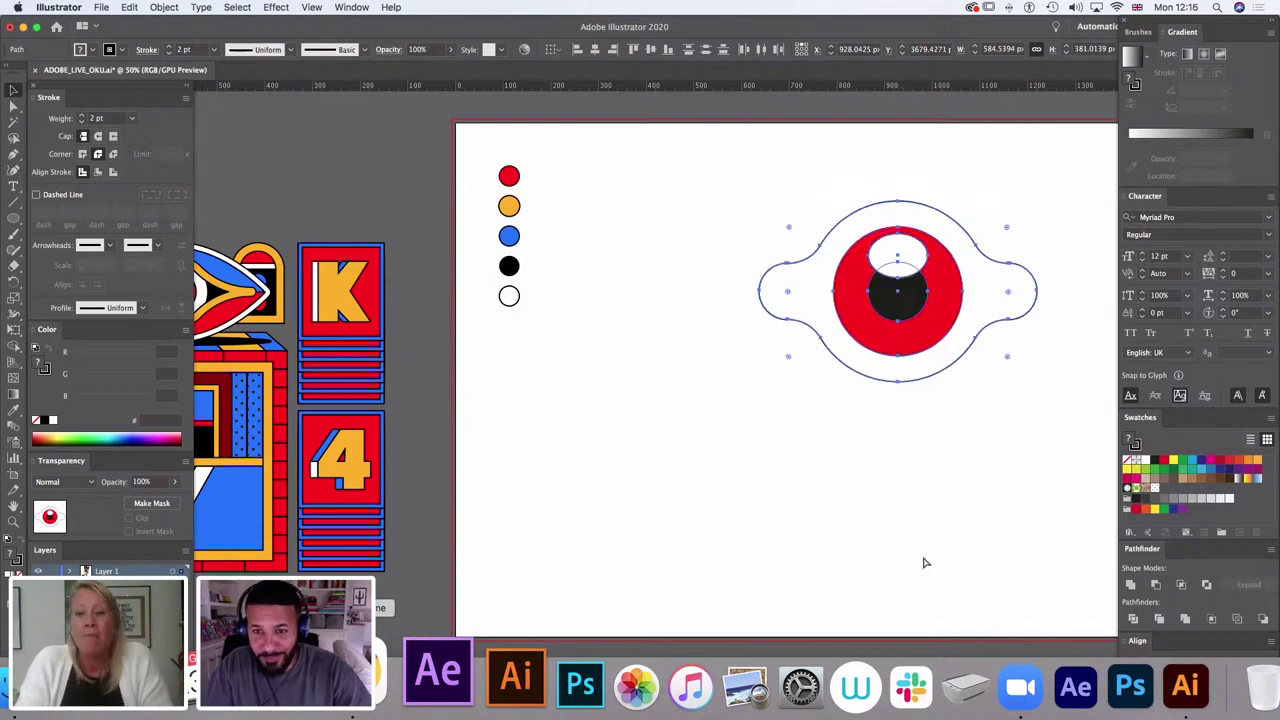
# Step: Scale the white highlight ellipse down slightly
pyautogui.click(868, 408)
pyautogui.click(925, 254)
pyautogui.moveTo(928, 234); pyautogui.dragTo(927, 236)
# Step: Set the stroke weight of the outer eye shape to 24 pt
pyautogui.click(1030, 206)
pyautogui.click(991, 258)
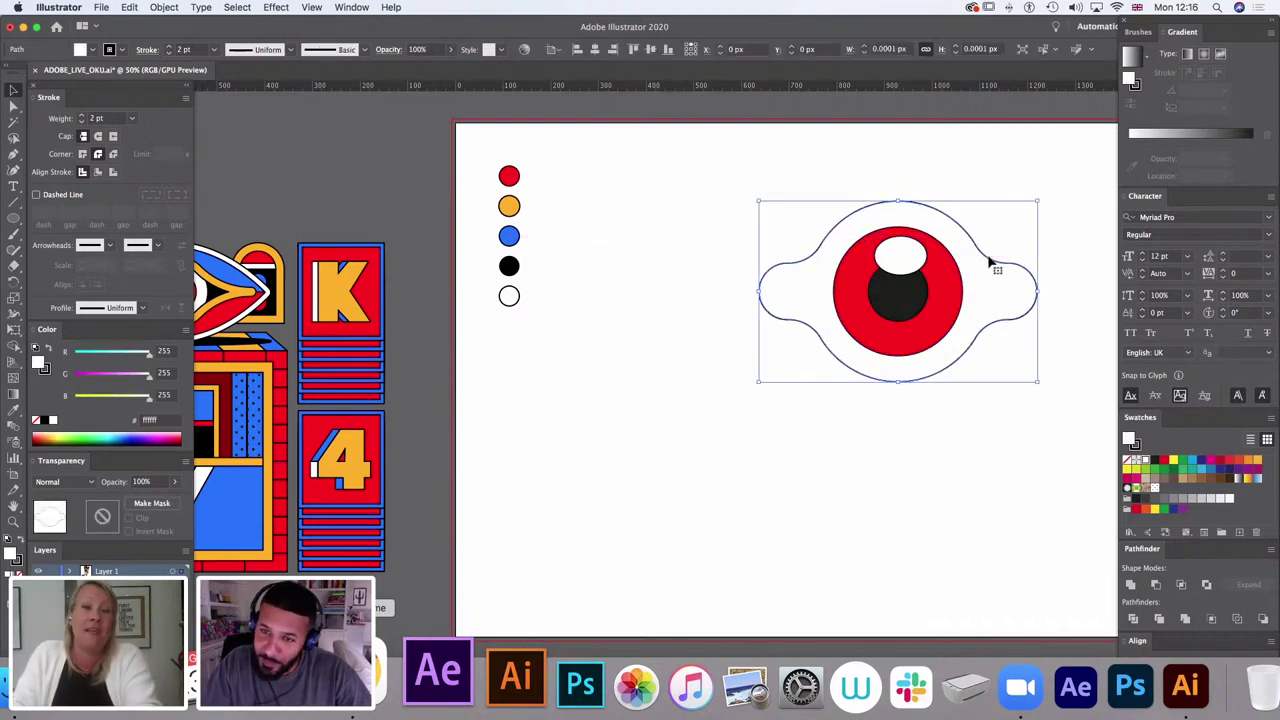
pyautogui.press('a')
pyautogui.press('v')
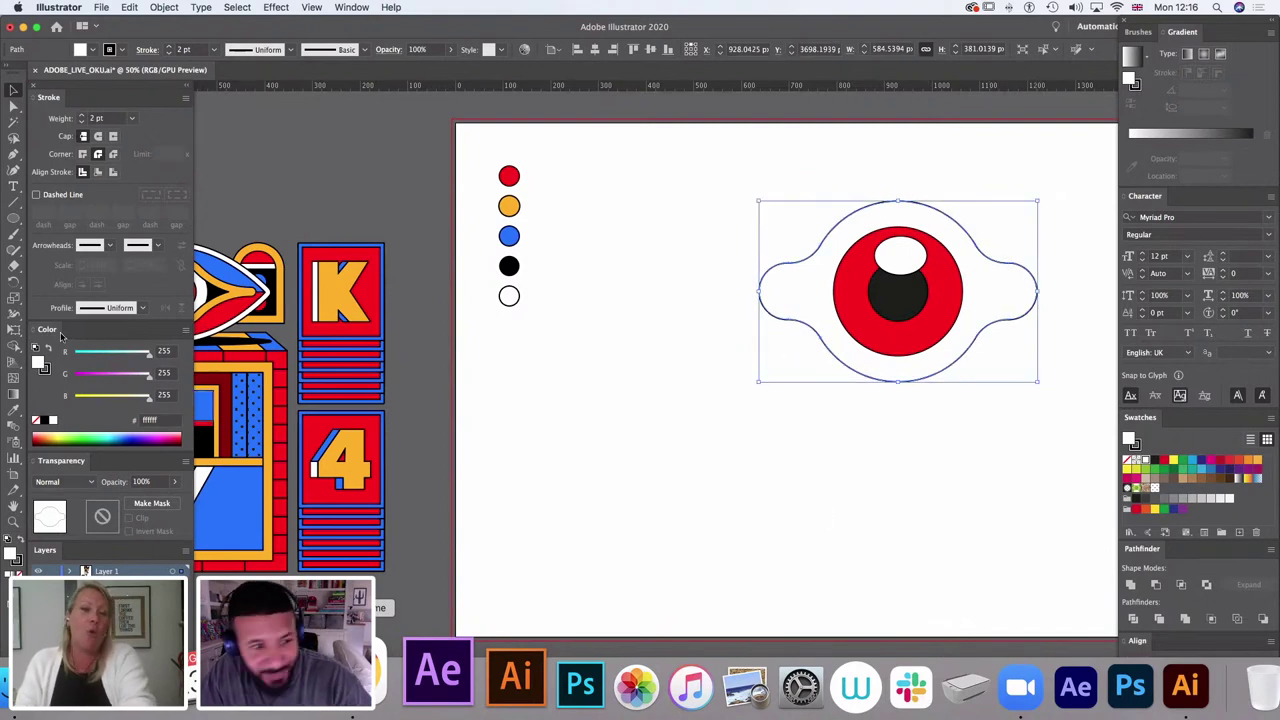
pyautogui.click(84, 116)
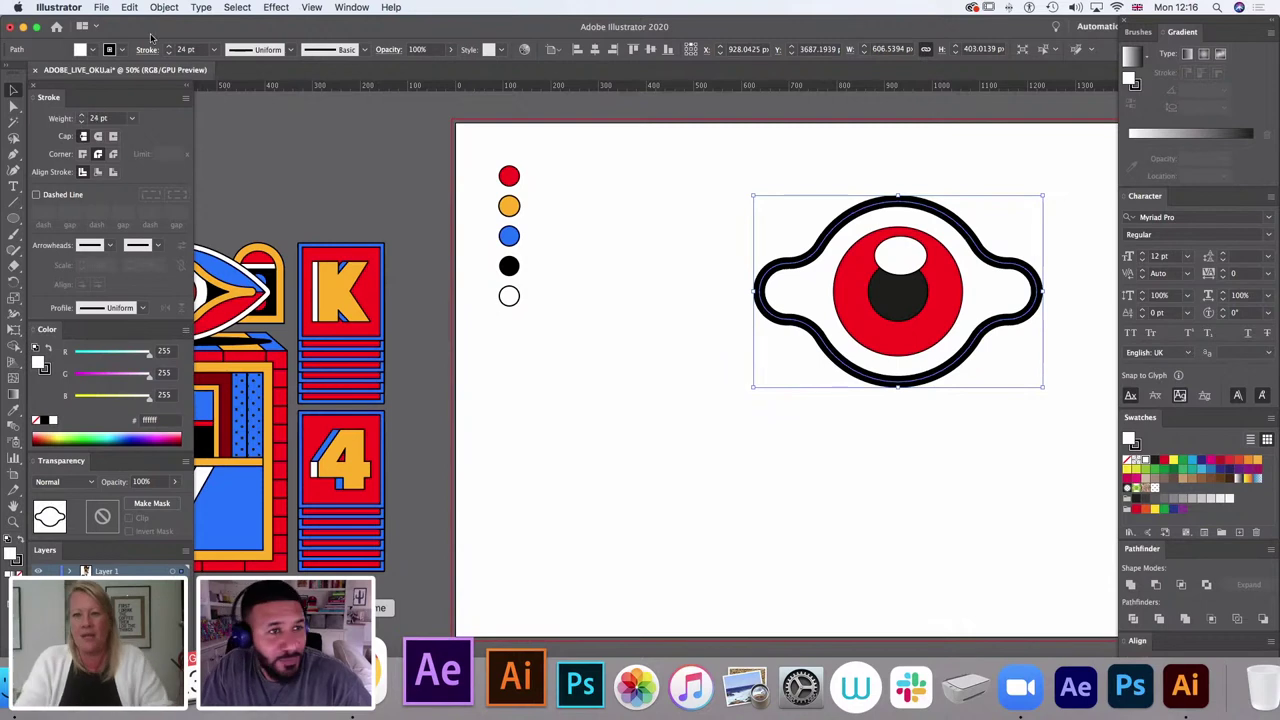
# Step: Expand the outer eye shape's fill and stroke into separate shapes
pyautogui.click(164, 7)
pyautogui.click(187, 152)
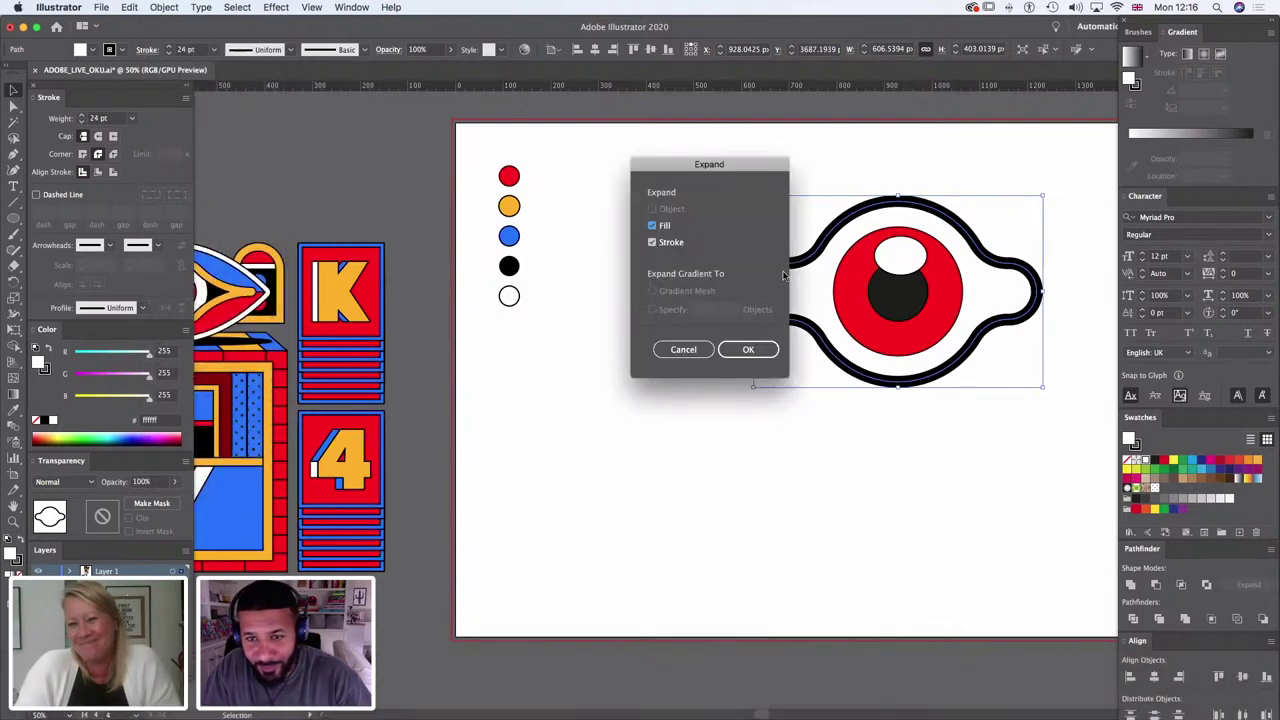
pyautogui.click(749, 347)
# Step: Give the expanded outline ring the yellow fill and 2 pt black stroke sampled from the sample artwork
pyautogui.click(13, 106)
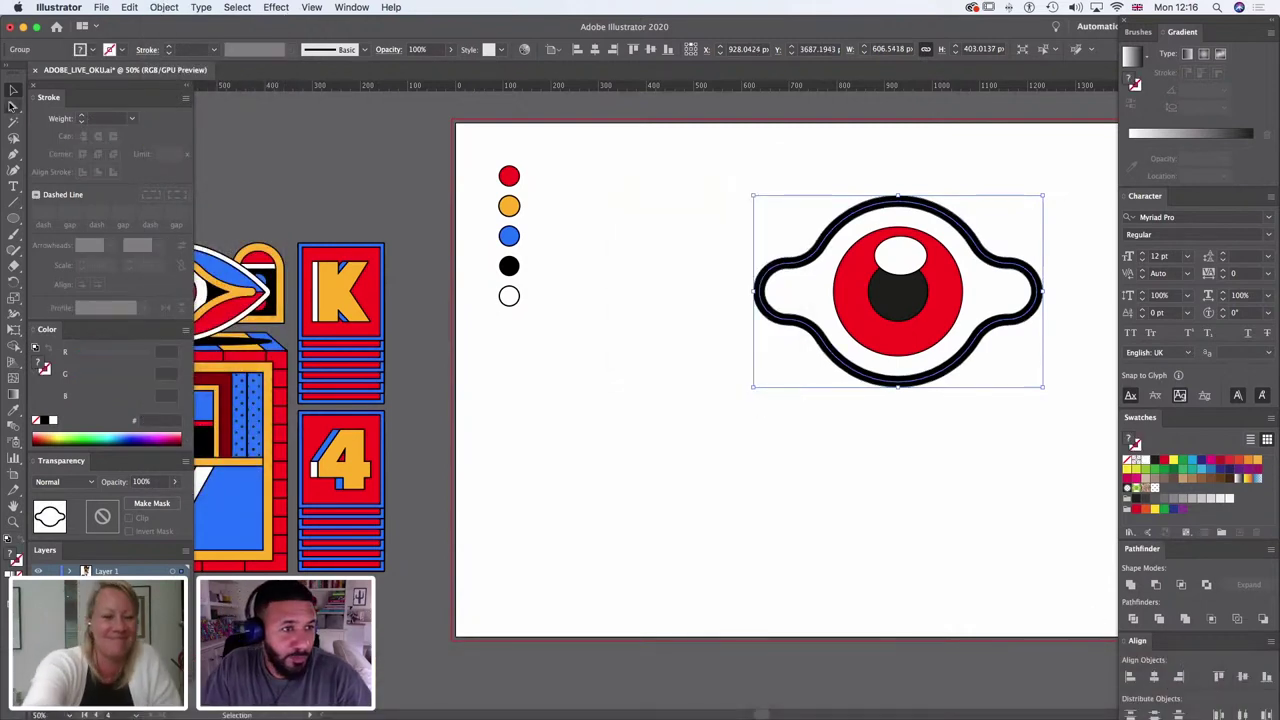
pyautogui.click(628, 195)
pyautogui.click(770, 287)
pyautogui.press('i')
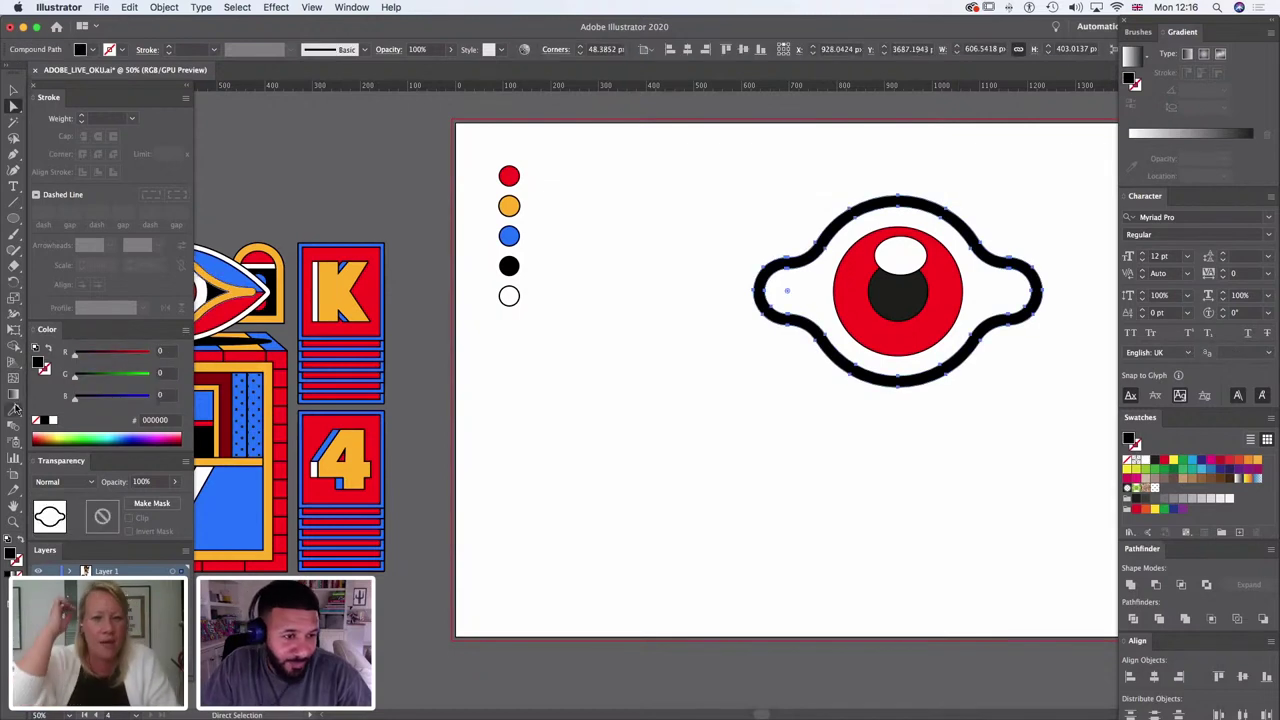
pyautogui.click(327, 292)
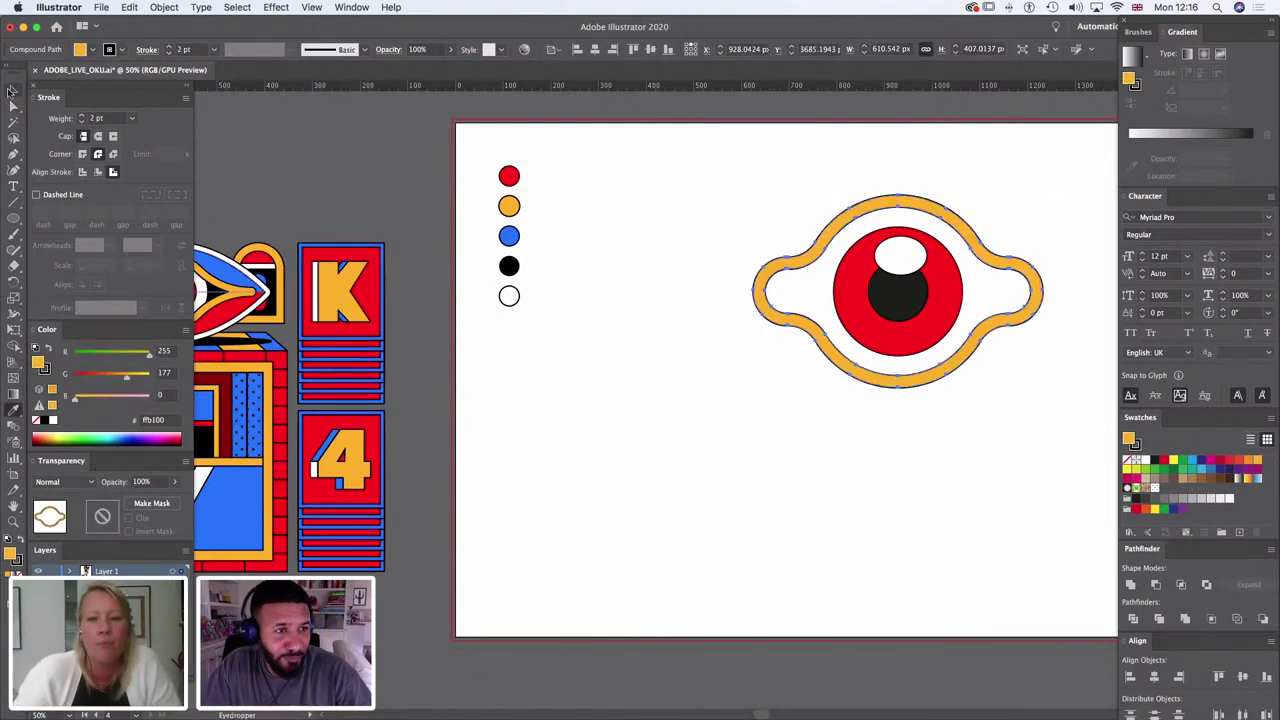
# Step: Add a centred copy of the red iris circle enlarged to about 427 px, extending past the eye's upper and lower edges
pyautogui.click(13, 106)
pyautogui.click(788, 291)
pyautogui.press('v')
pyautogui.click(951, 287)
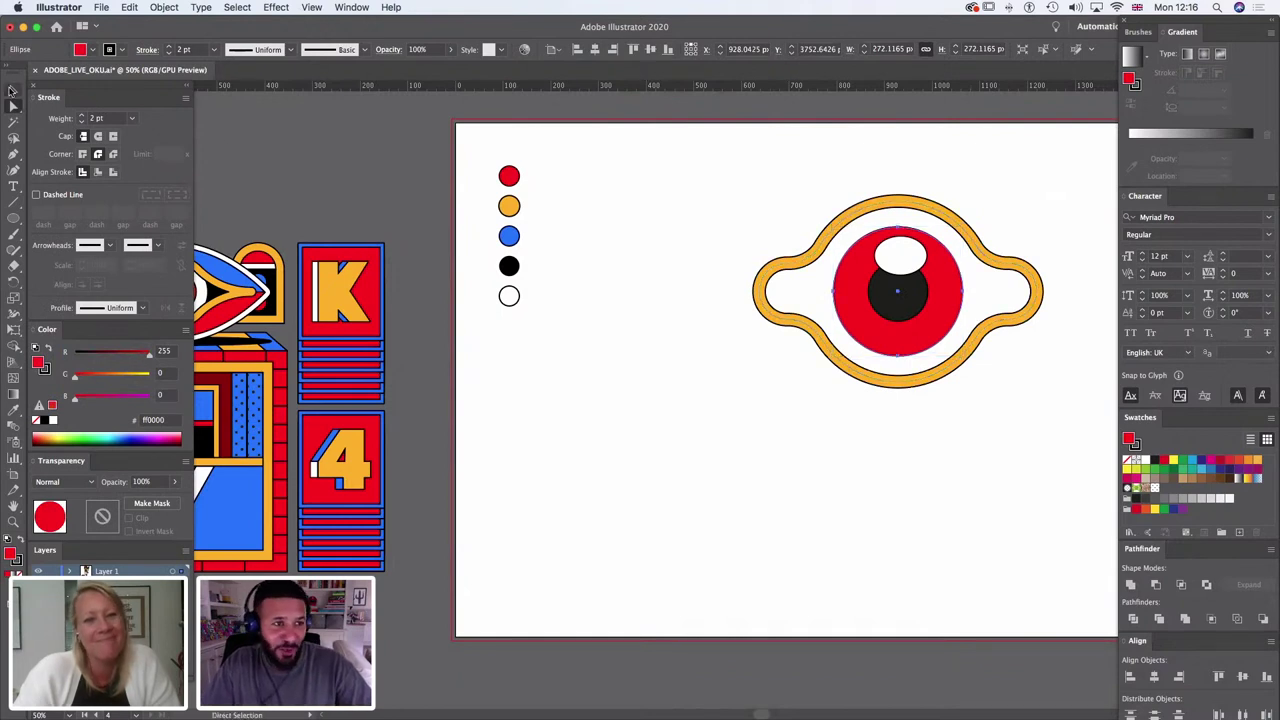
pyautogui.click(13, 90)
pyautogui.moveTo(964, 226); pyautogui.dragTo(999, 189)
# Step: Intersect the enlarged circle with a copy of the inner eye shape and place the resulting eyeball behind the red iris
pyautogui.click(14, 107)
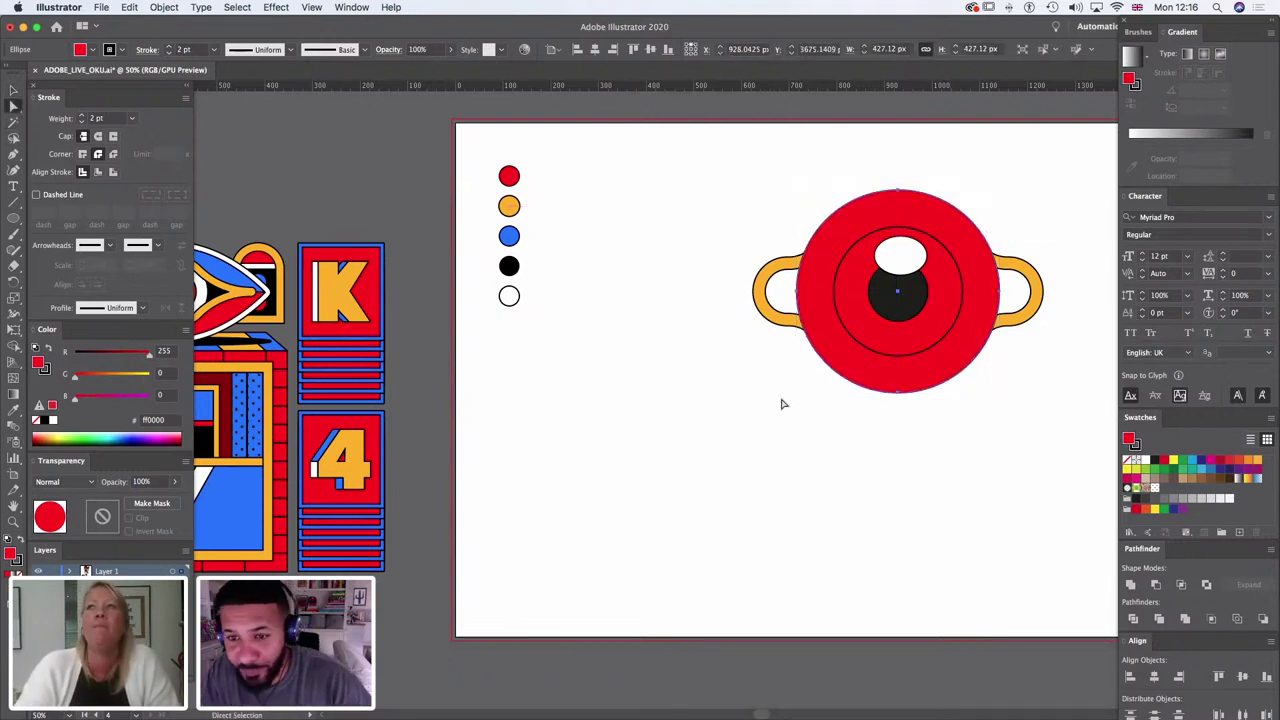
pyautogui.click(1034, 366)
pyautogui.click(1020, 297)
pyautogui.press('super+shift+a')
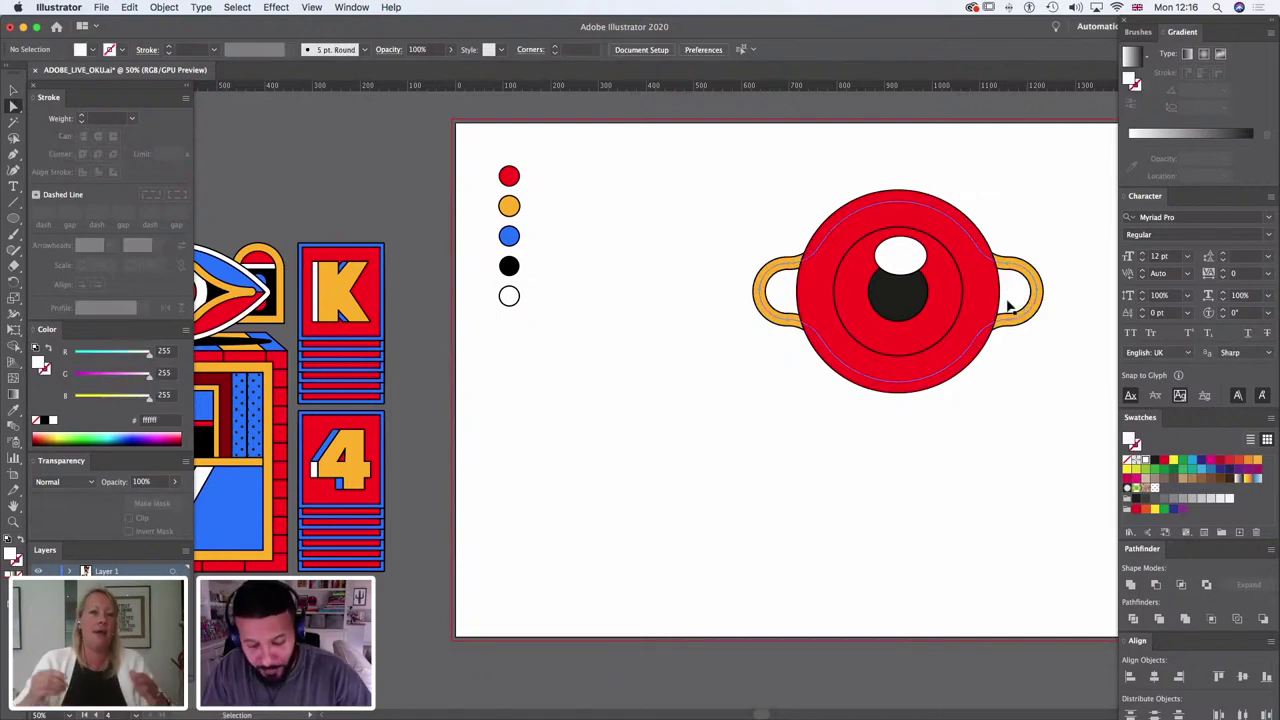
pyautogui.press('super+z')
pyautogui.press('/')
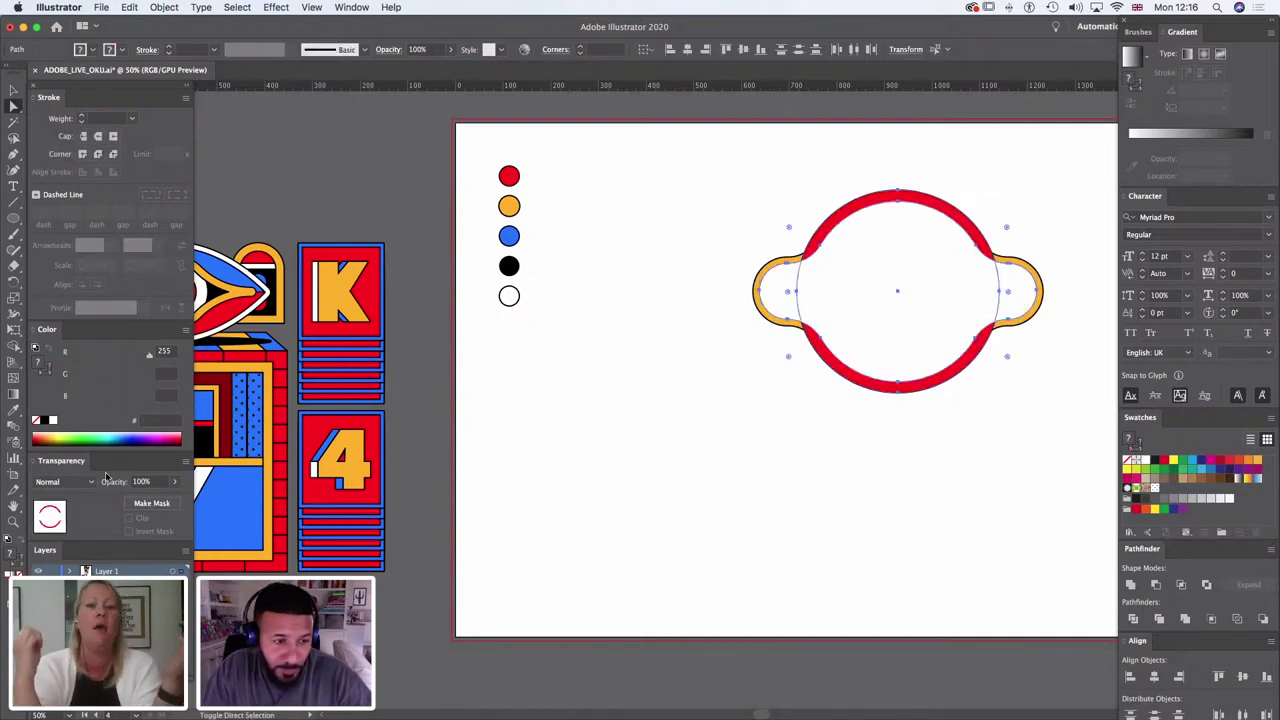
pyautogui.click(1181, 584)
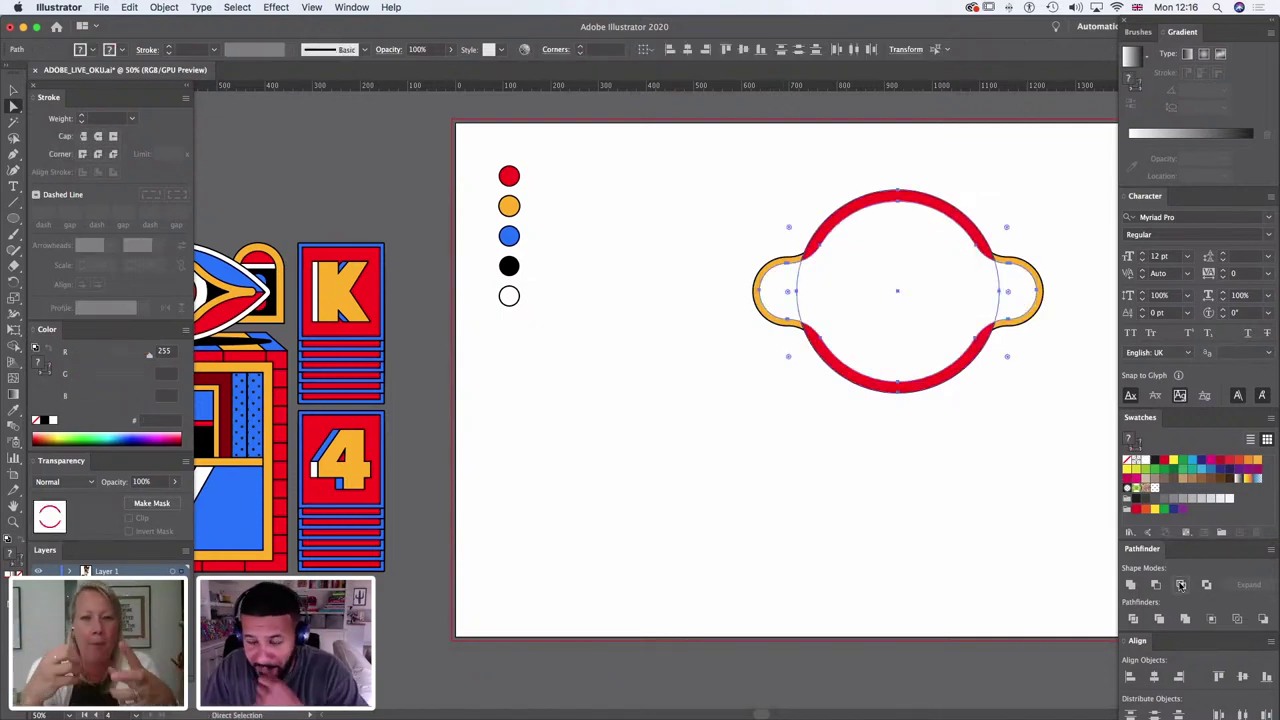
pyautogui.click(1025, 171)
pyautogui.click(872, 339)
pyautogui.press('super+shift+bracketleft')
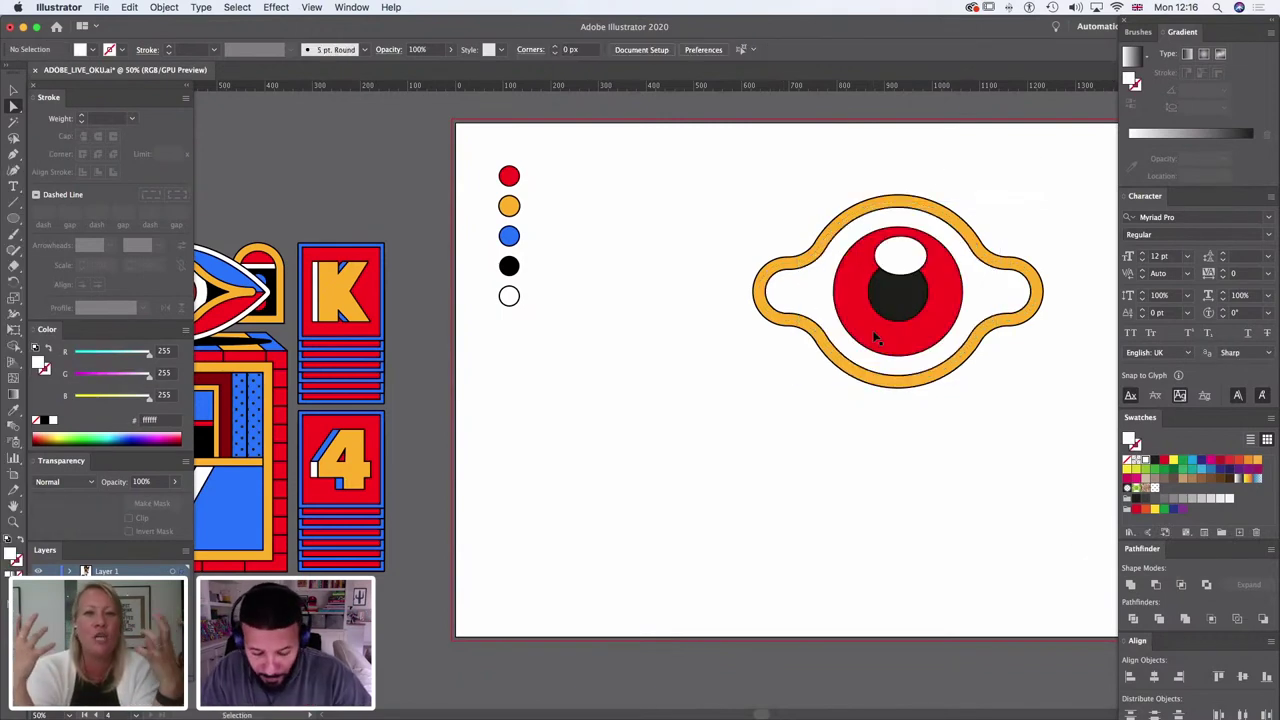
# Step: Give the eyeball shape behind the iris the white fill and 2 pt black stroke sampled from the palette circles
pyautogui.click(12, 411)
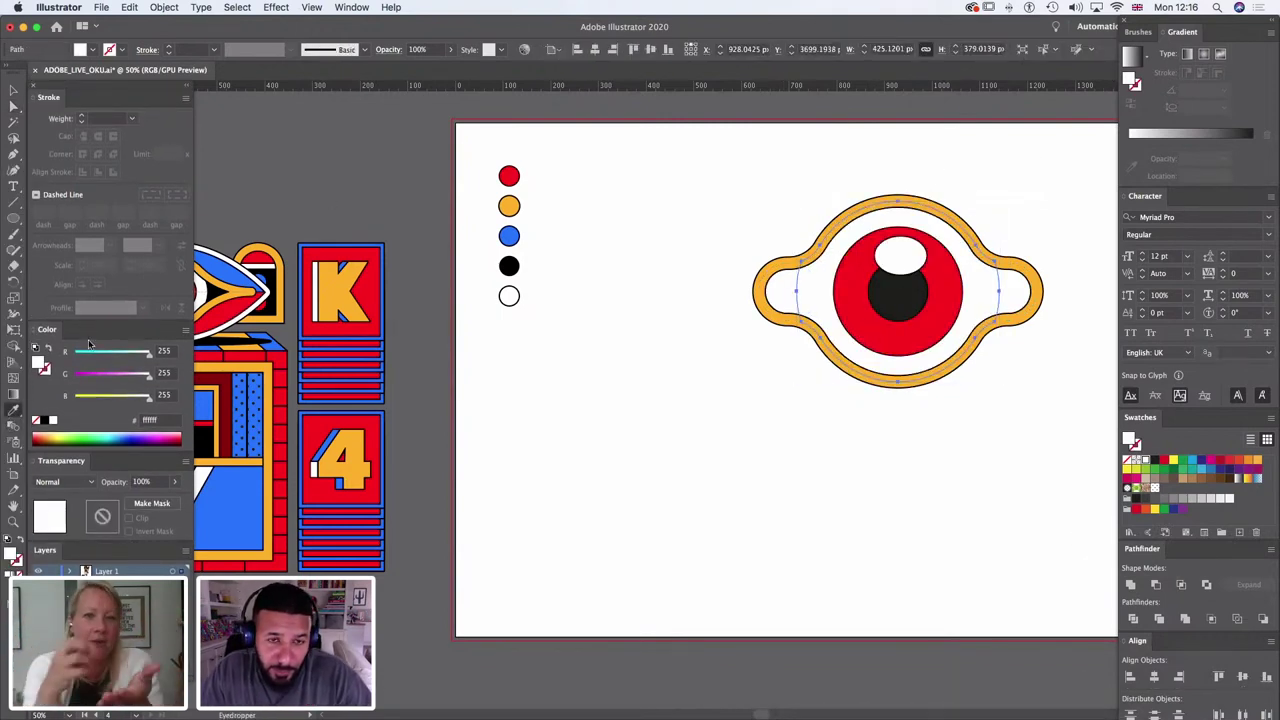
pyautogui.click(510, 172)
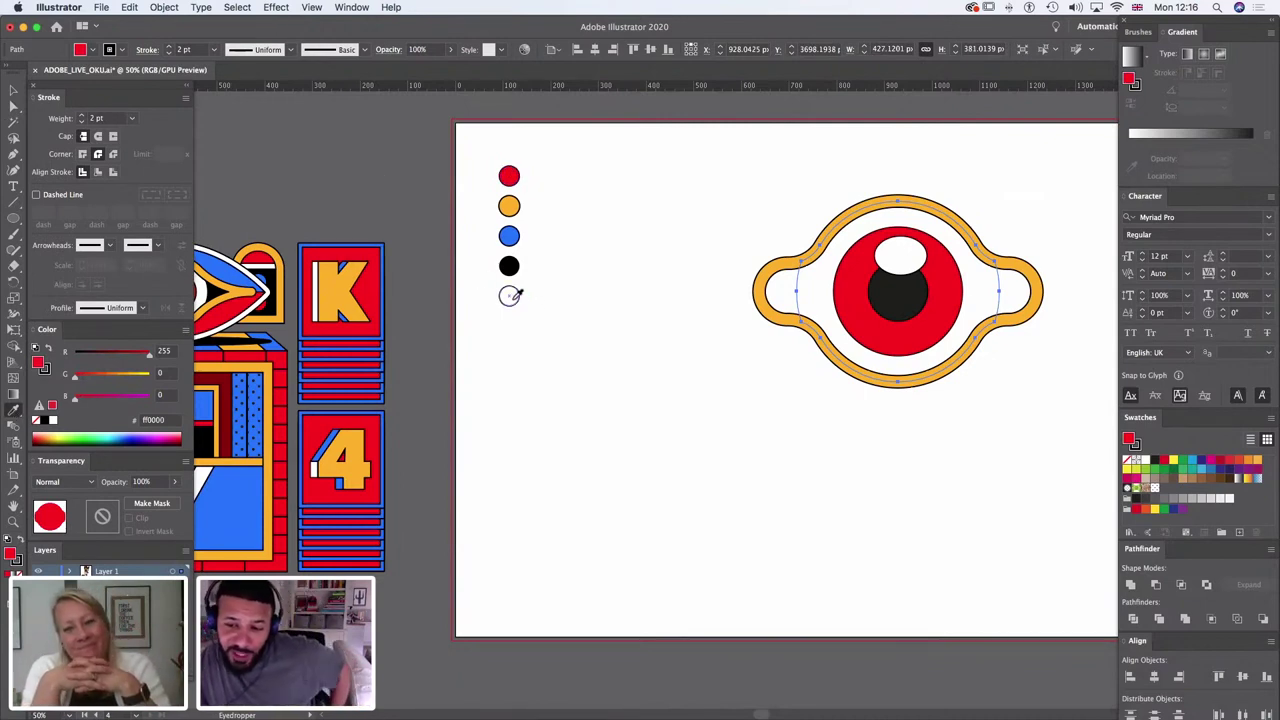
pyautogui.click(913, 250)
pyautogui.press('a')
pyautogui.click(815, 522)
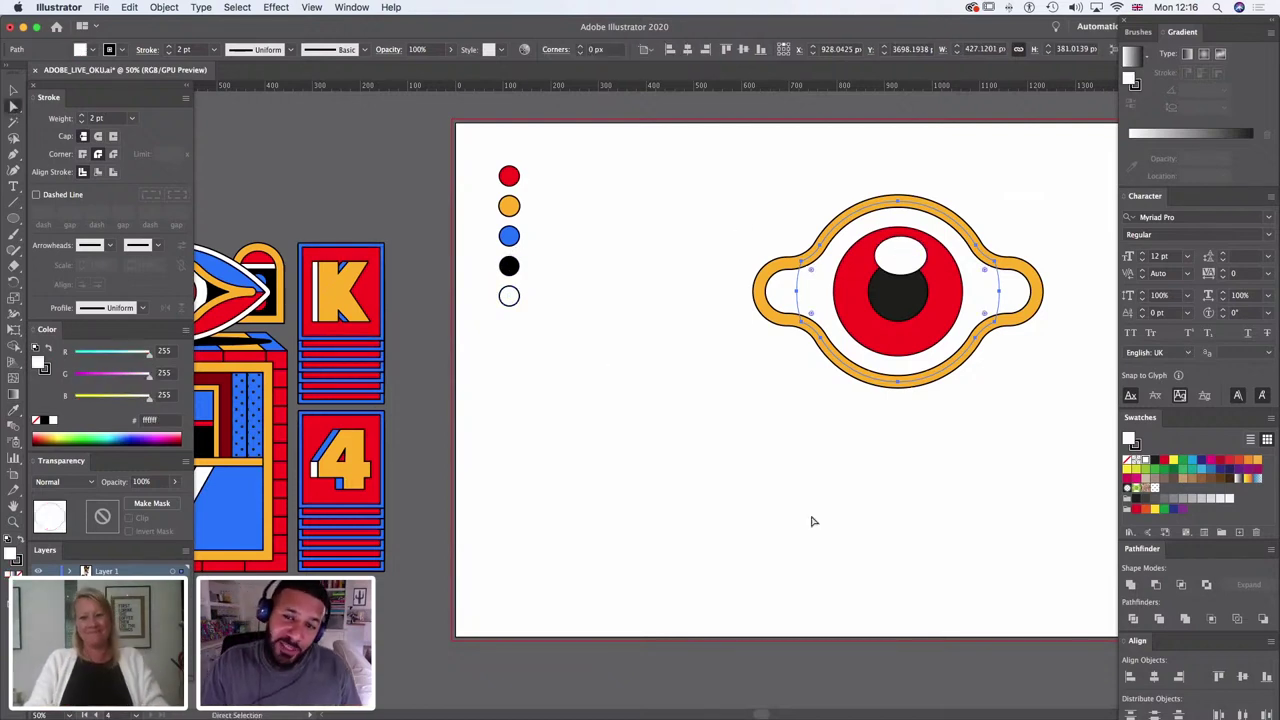
# Step: Fill the inner eye shape with black sampled from the sample artwork, without a stroke, and move it behind the white eyeball
pyautogui.click(779, 293)
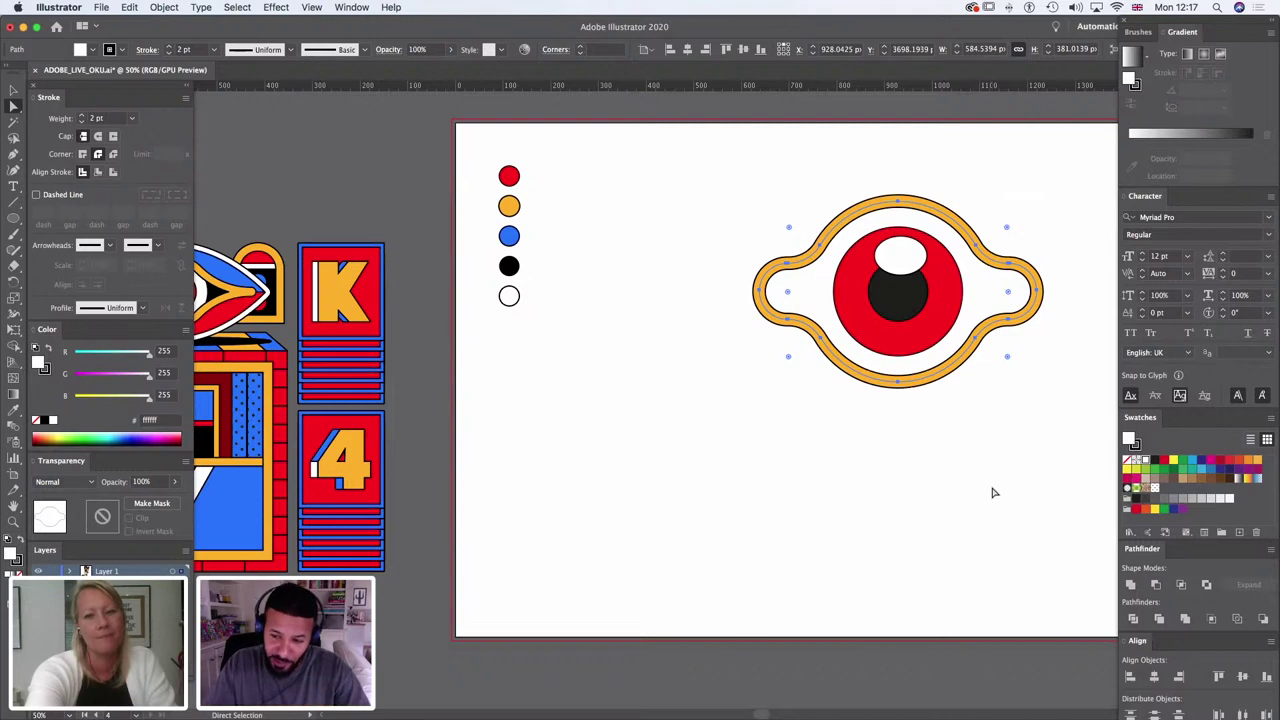
pyautogui.click(818, 477)
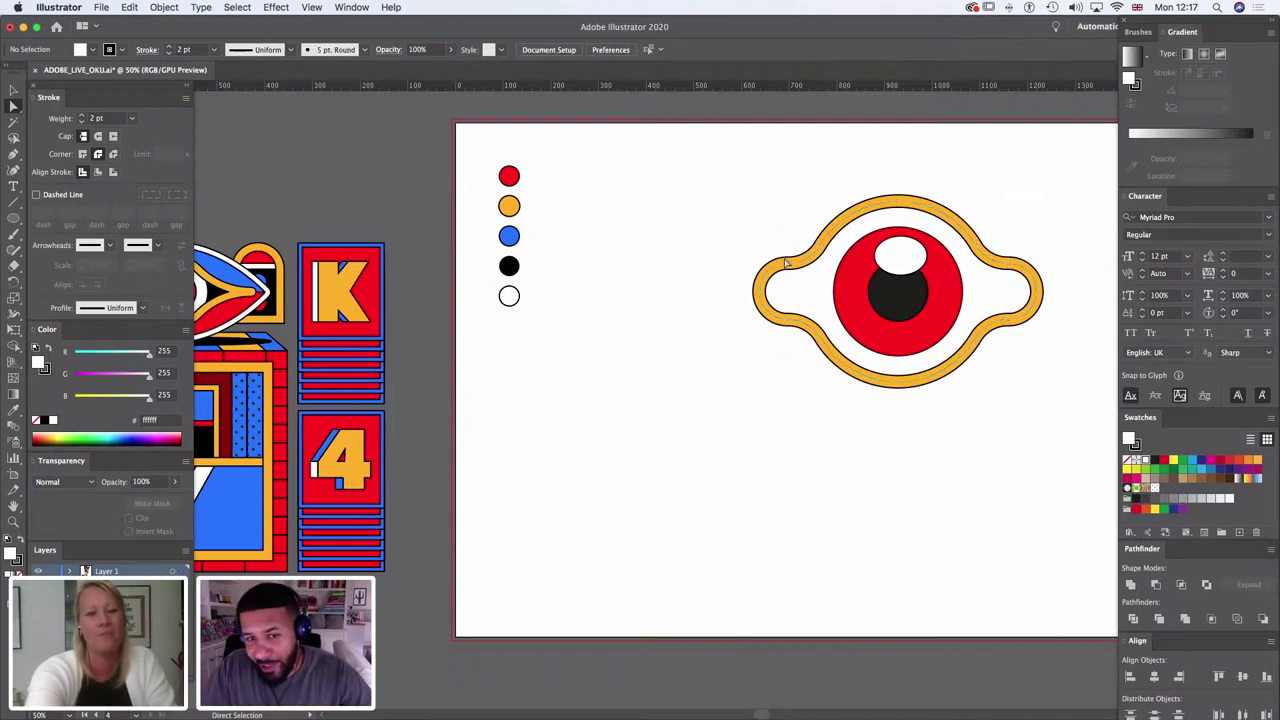
pyautogui.click(779, 303)
pyautogui.click(13, 410)
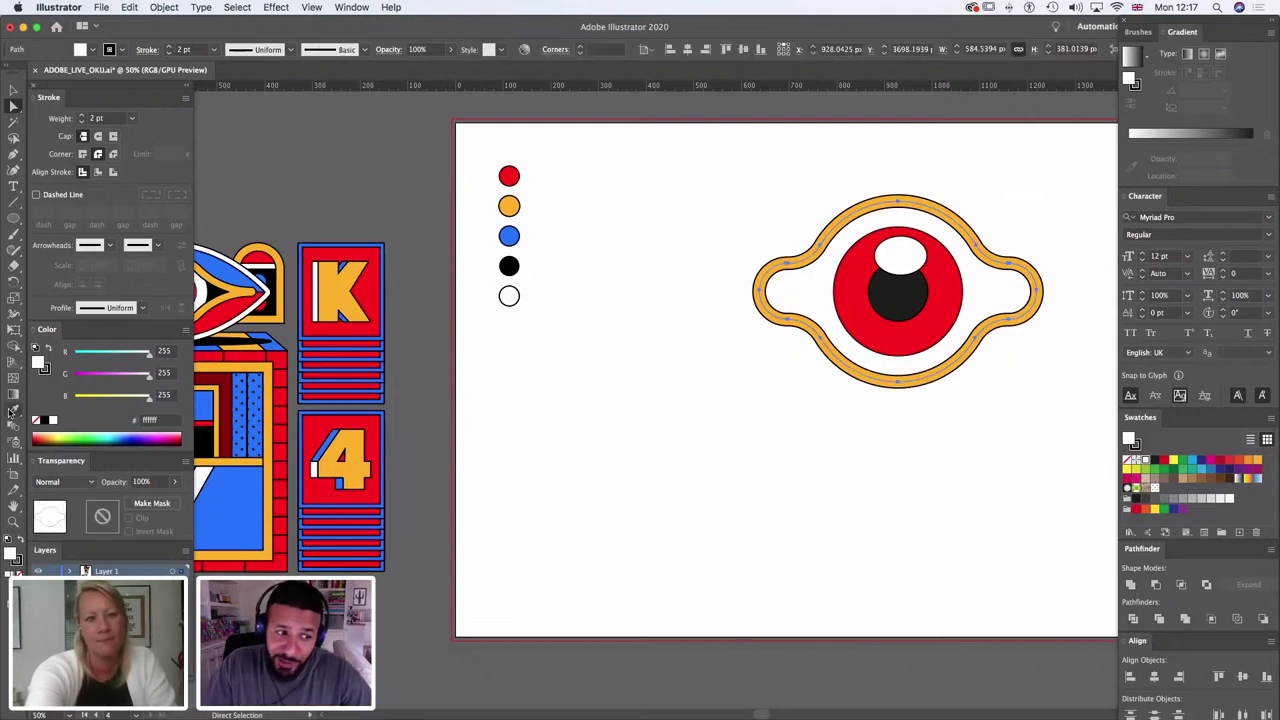
pyautogui.click(223, 284)
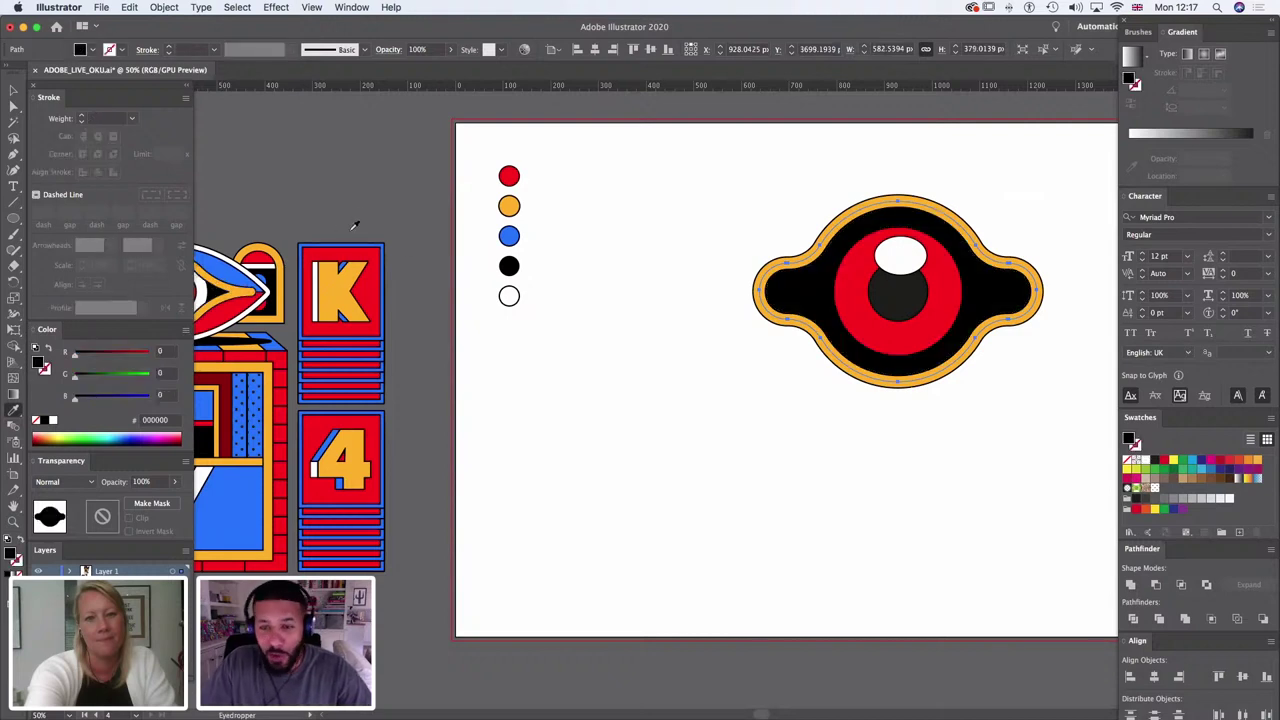
pyautogui.press('super+x')
pyautogui.press('super+b')
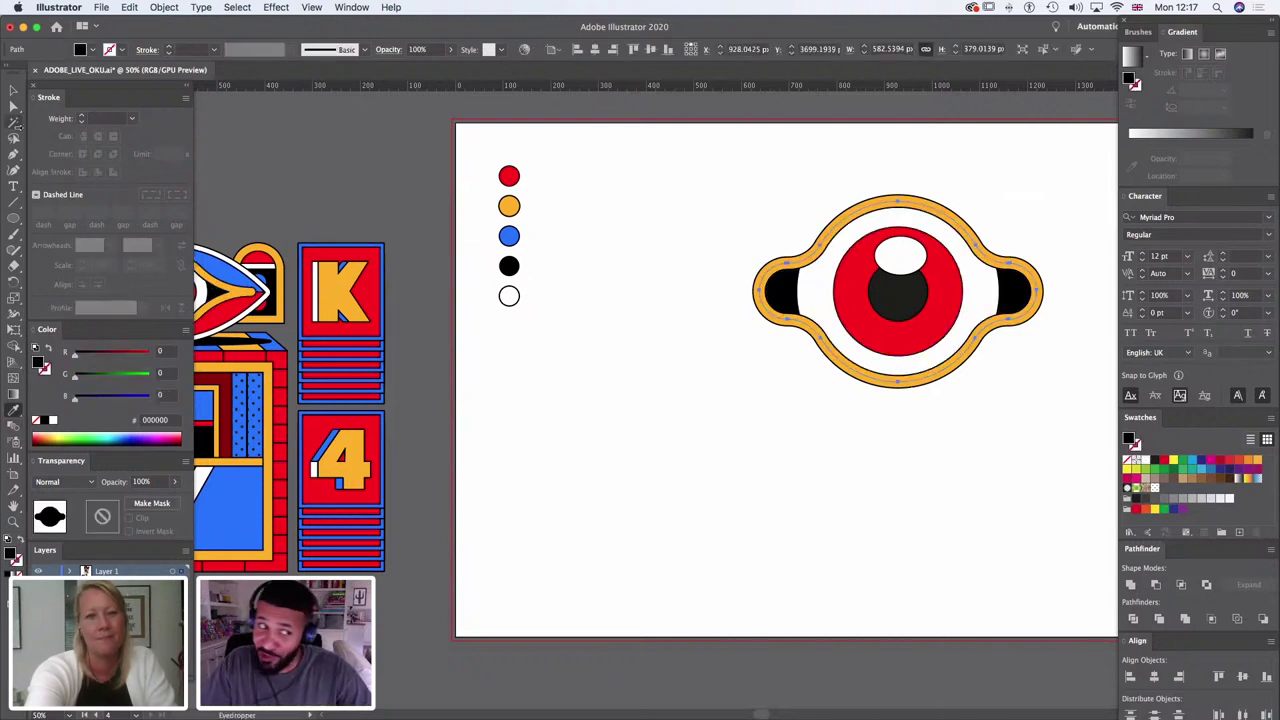
pyautogui.click(12, 89)
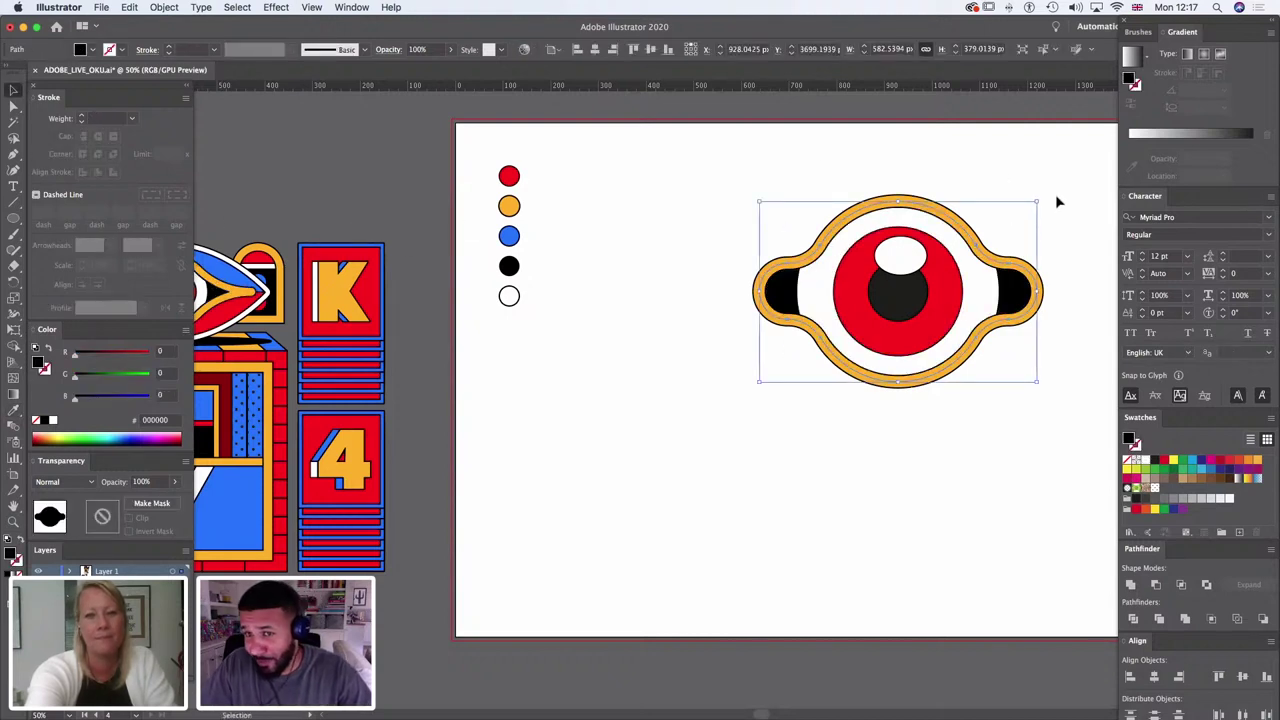
pyautogui.moveTo(1058, 202); pyautogui.dragTo(725, 440)
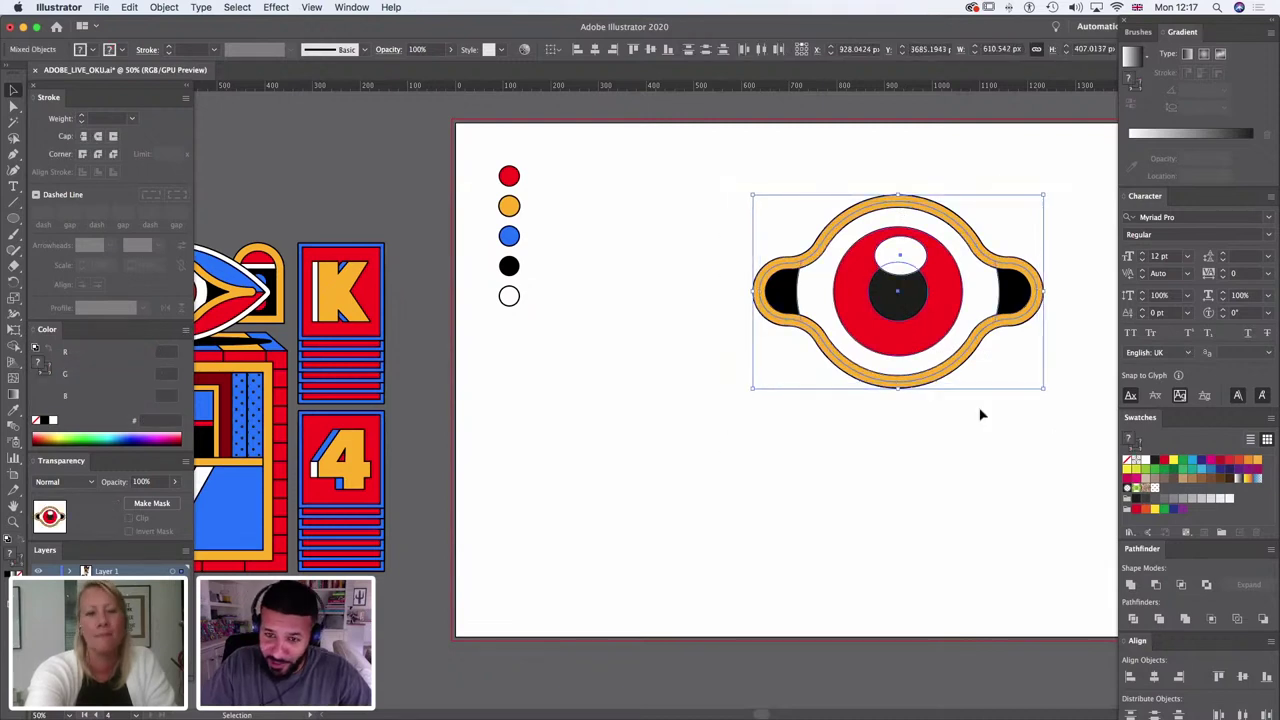
pyautogui.click(900, 476)
# Step: Try to make a black crescent shadow along the eyeball's upper edge by subtracting an about 395 px circle from its offset copy
pyautogui.press('l')
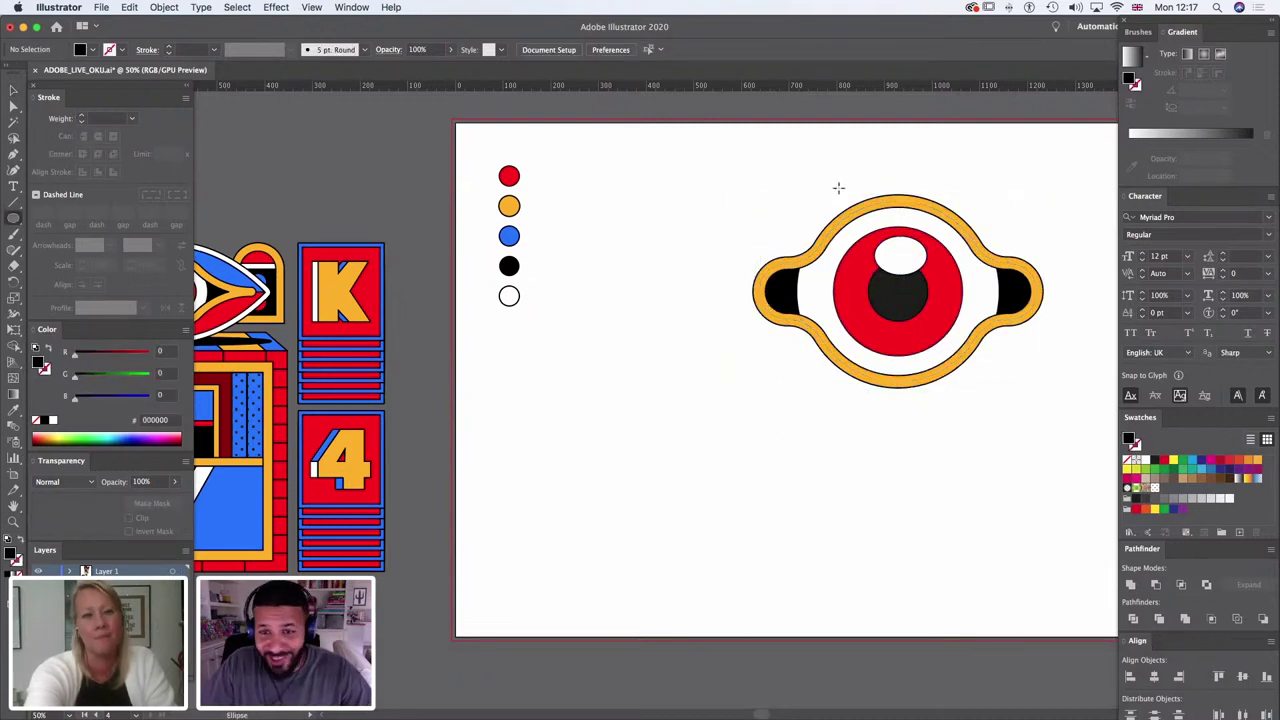
pyautogui.moveTo(806, 186); pyautogui.dragTo(979, 374)
pyautogui.press('a')
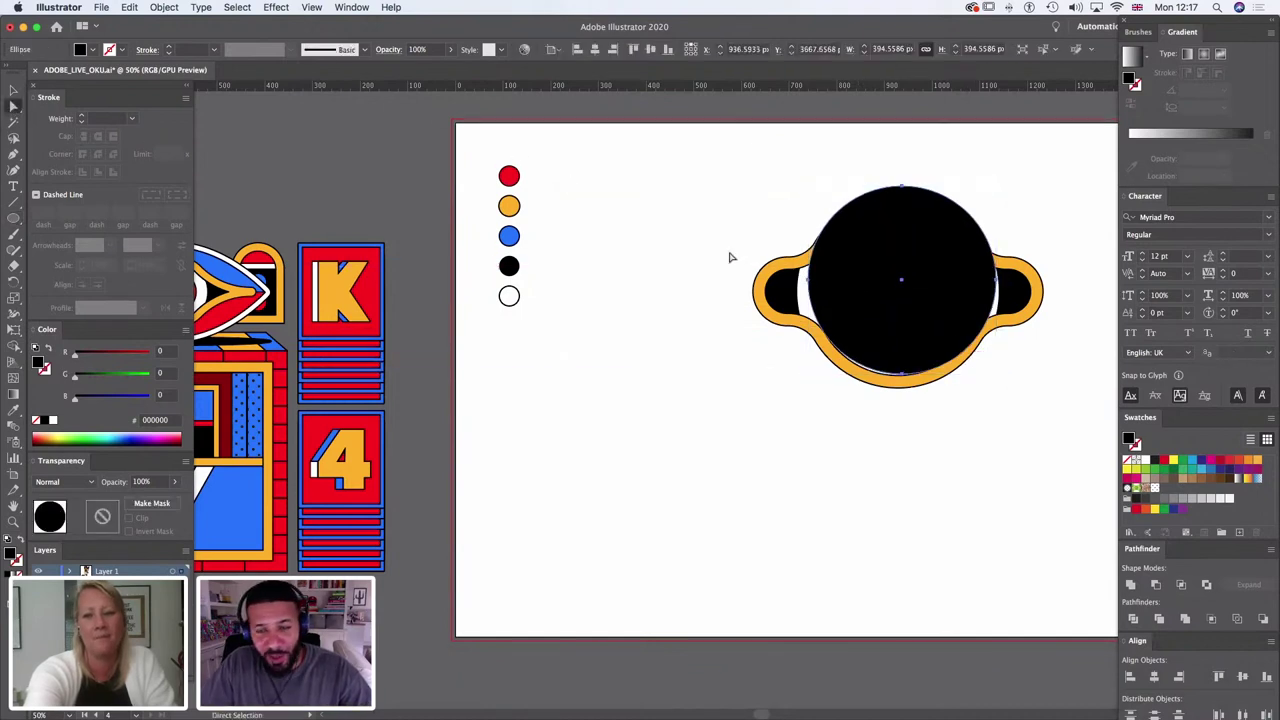
pyautogui.moveTo(976, 262); pyautogui.dragTo(971, 290)
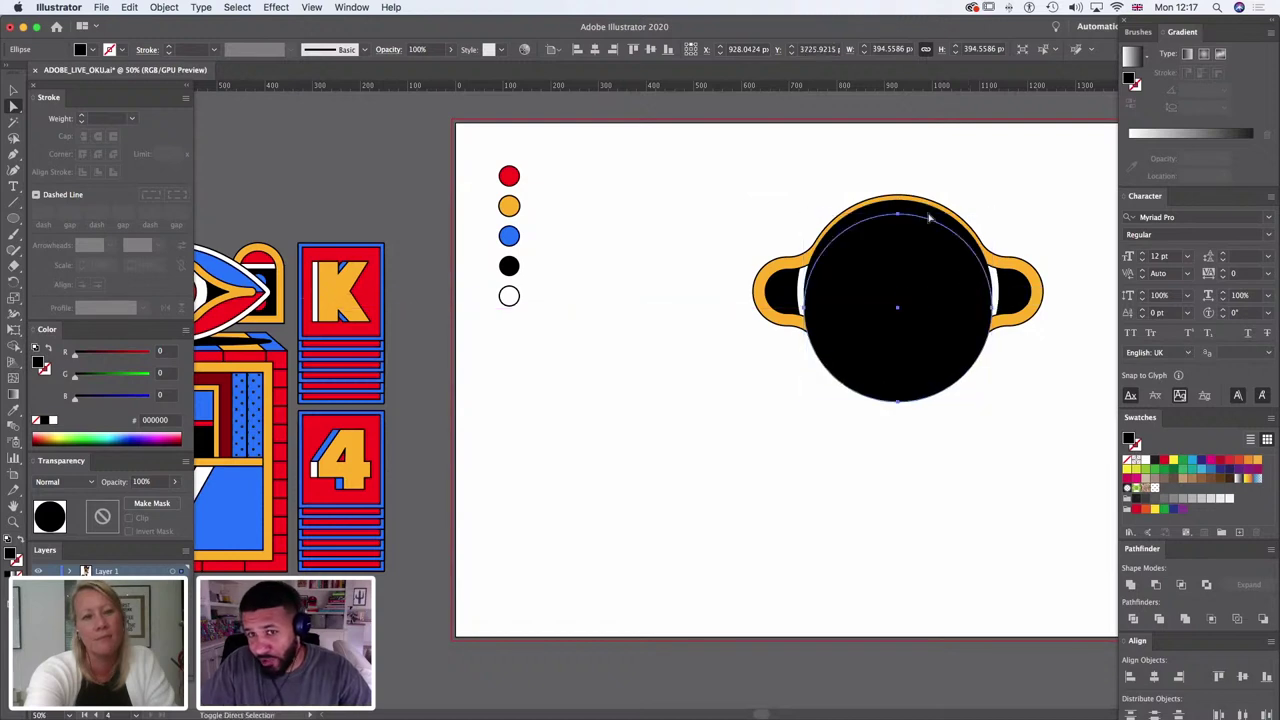
pyautogui.moveTo(930, 218); pyautogui.dragTo(931, 211)
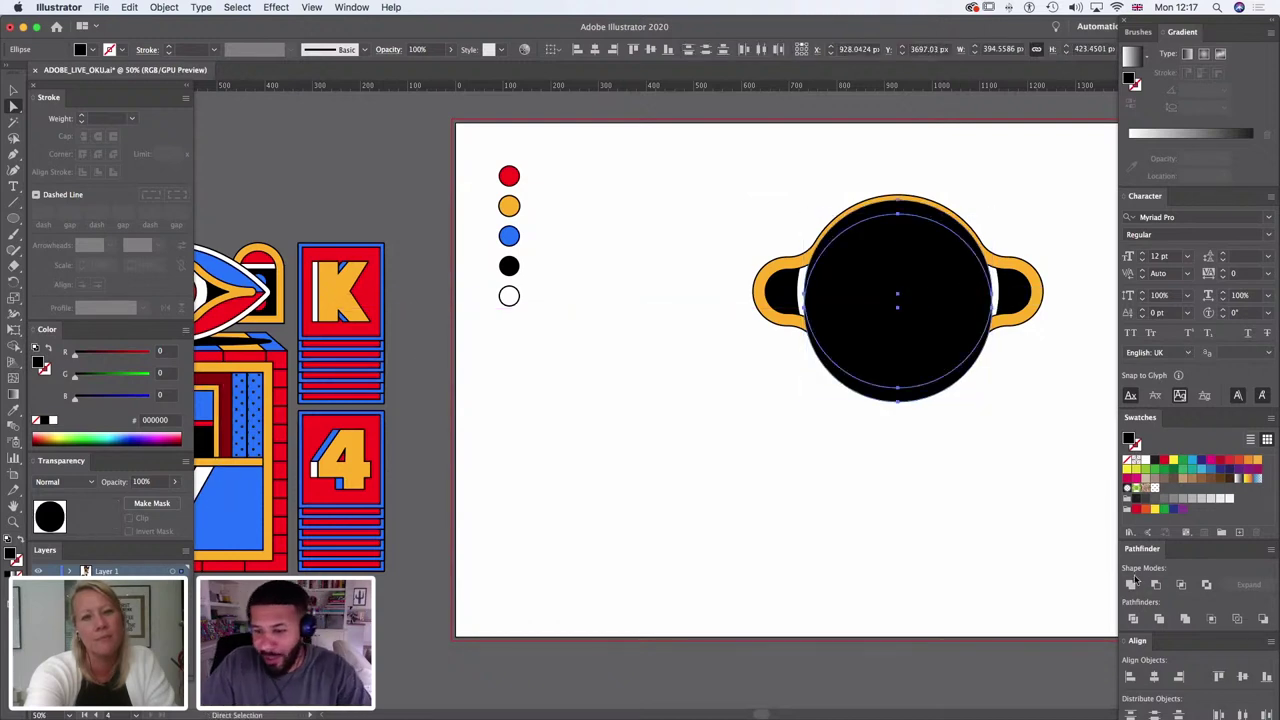
pyautogui.click(1156, 584)
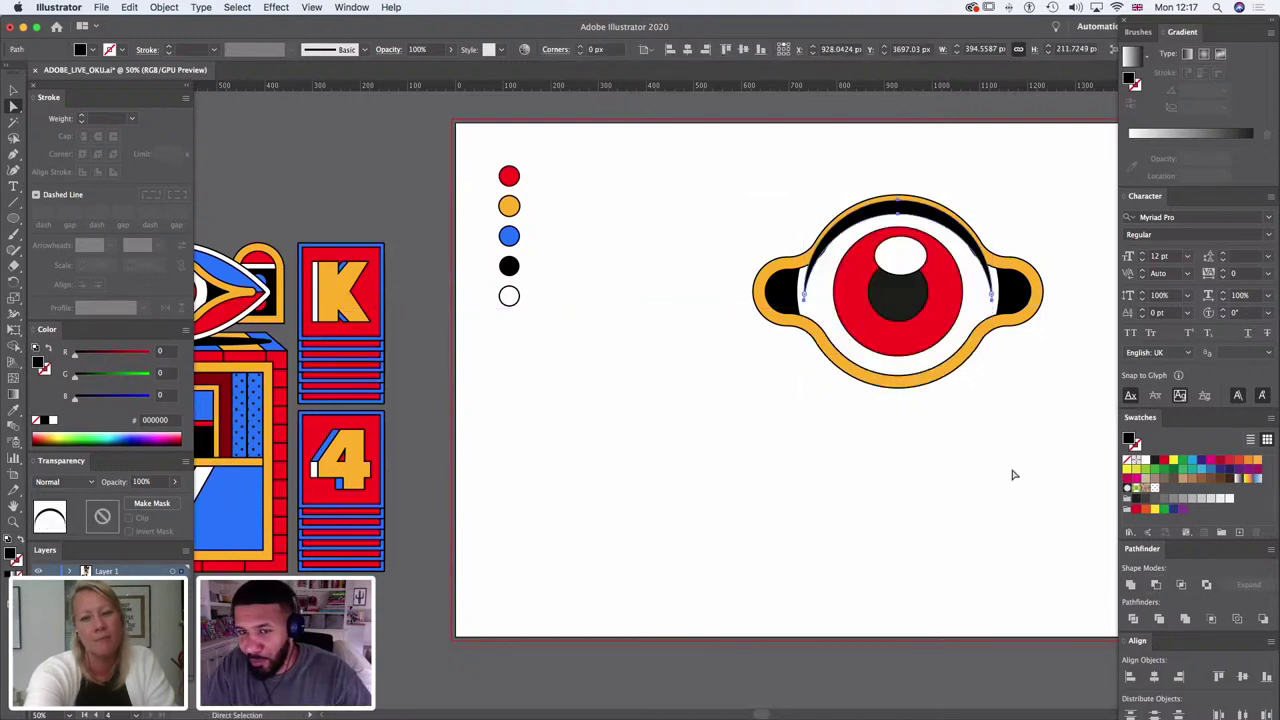
pyautogui.press('super+x')
pyautogui.click(938, 229)
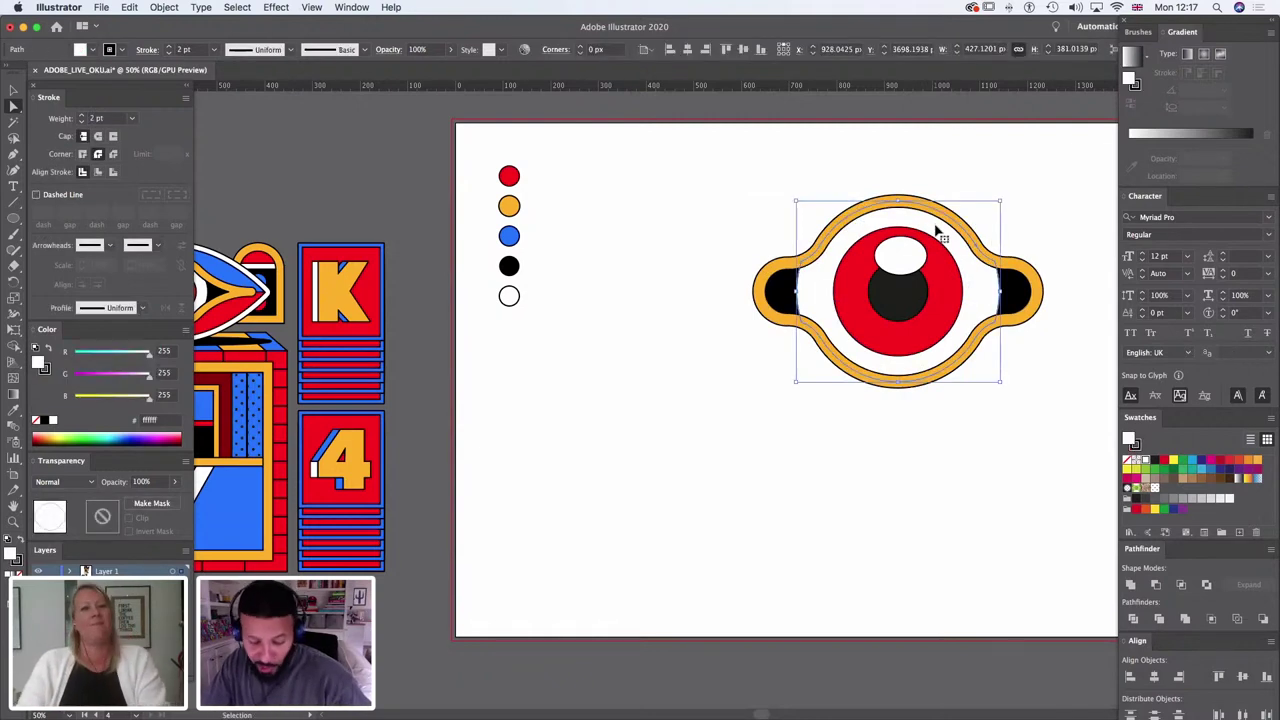
pyautogui.click(980, 217)
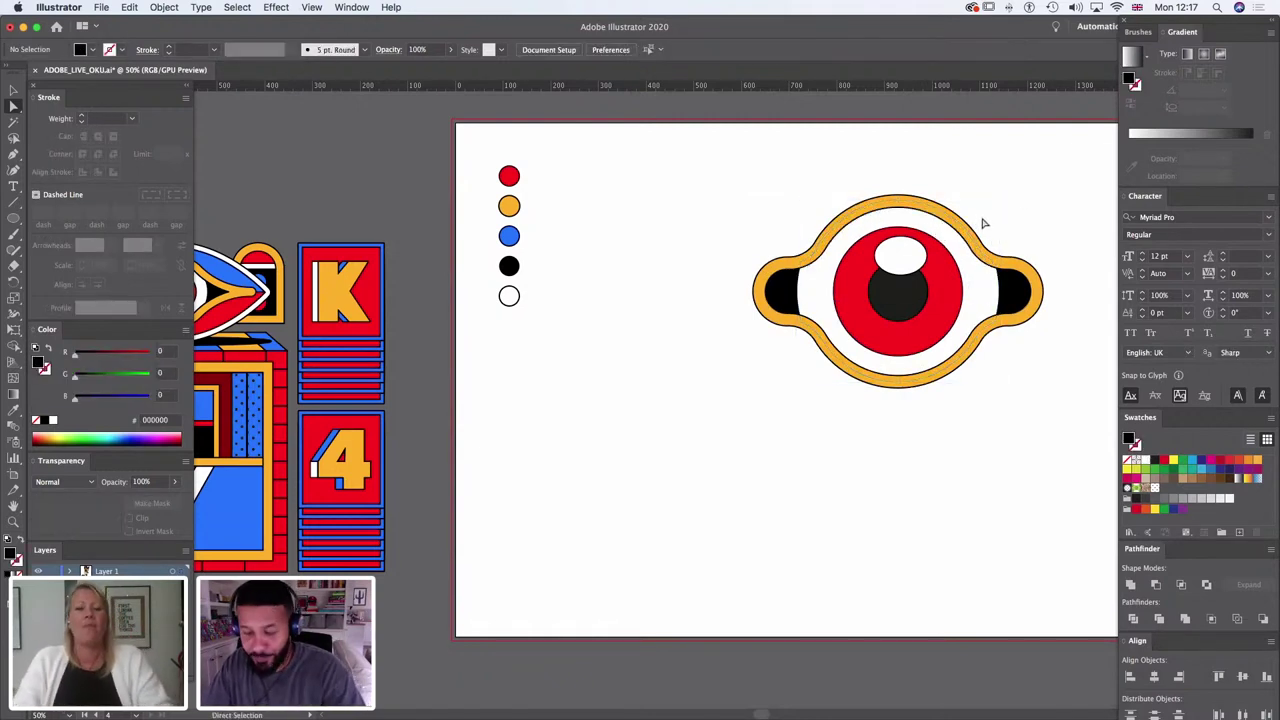
# Step: Group all the shapes of the eye together
pyautogui.moveTo(919, 259); pyautogui.dragTo(777, 333)
pyautogui.moveTo(582, 233); pyautogui.dragTo(1104, 582)
pyautogui.press('super+g')
# Step: Draw an ellipse about 833 by 548 px around the eye and send it behind the eye group
pyautogui.click(13, 218)
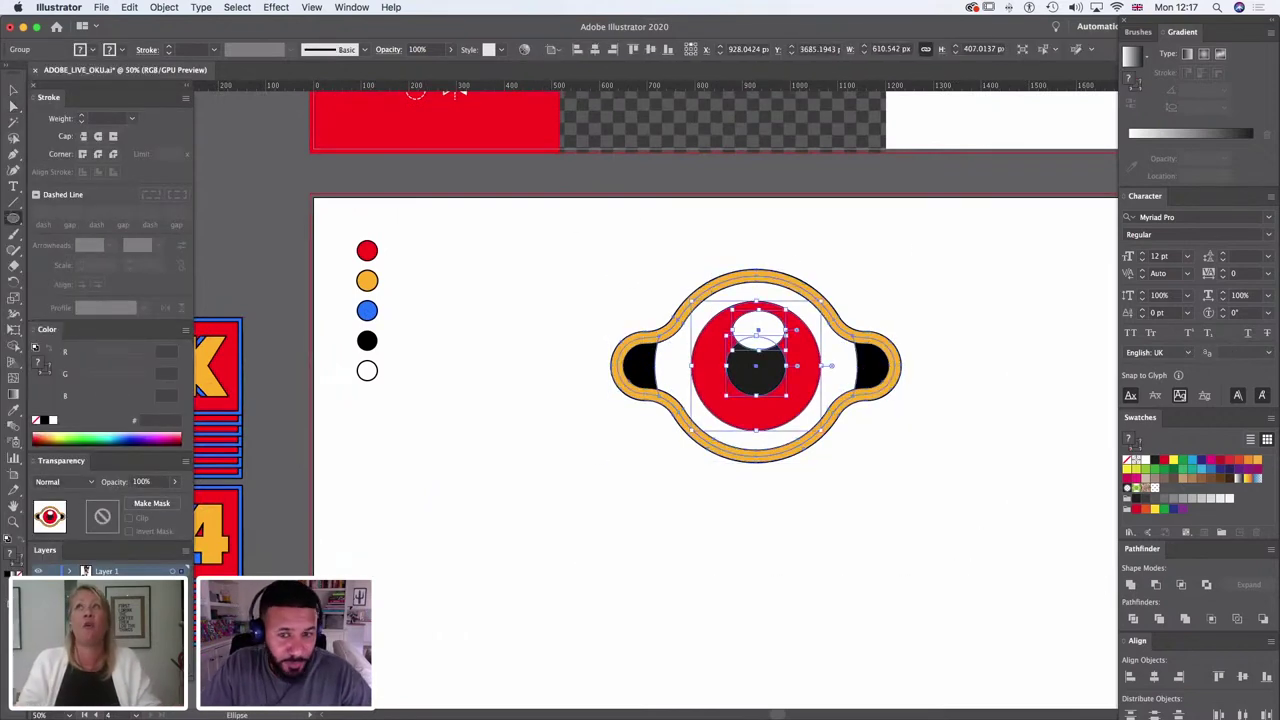
pyautogui.moveTo(540, 233); pyautogui.dragTo(937, 497)
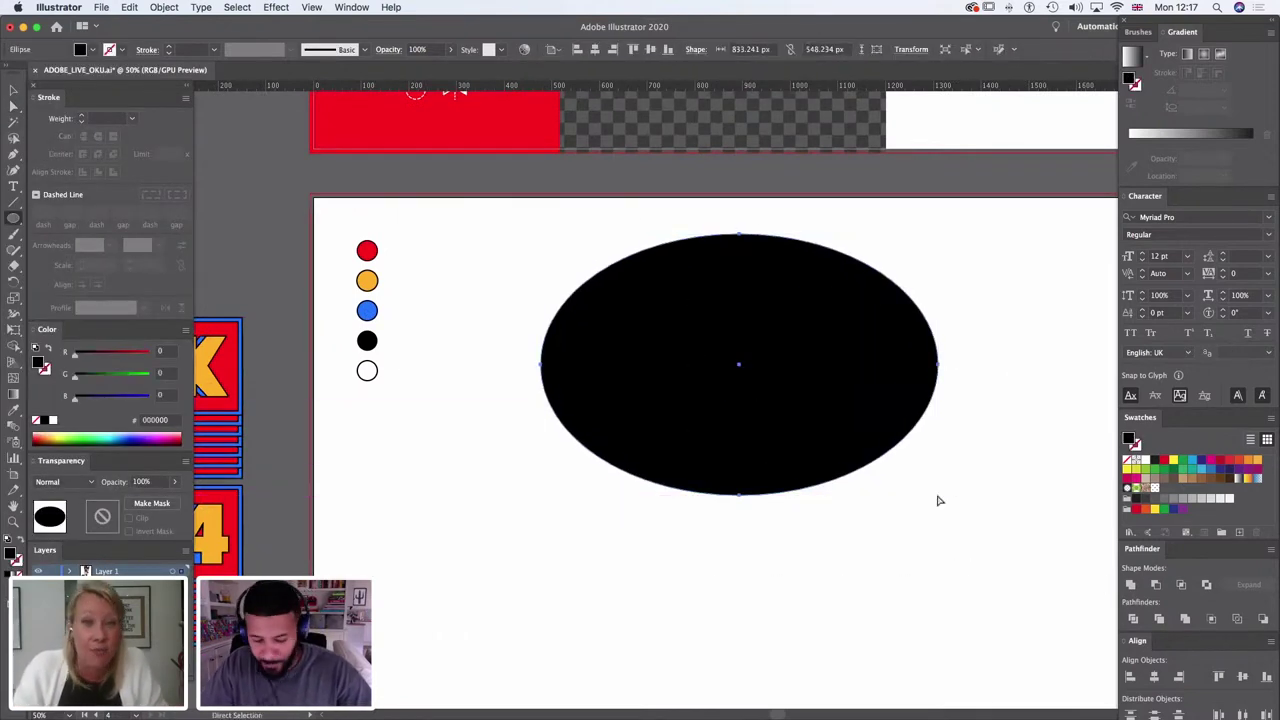
pyautogui.press('super+z')
pyautogui.press('super+shift+z')
# Step: Give the large ellipse the blue fill and 2 pt black stroke sampled from the palette circles
pyautogui.press('i')
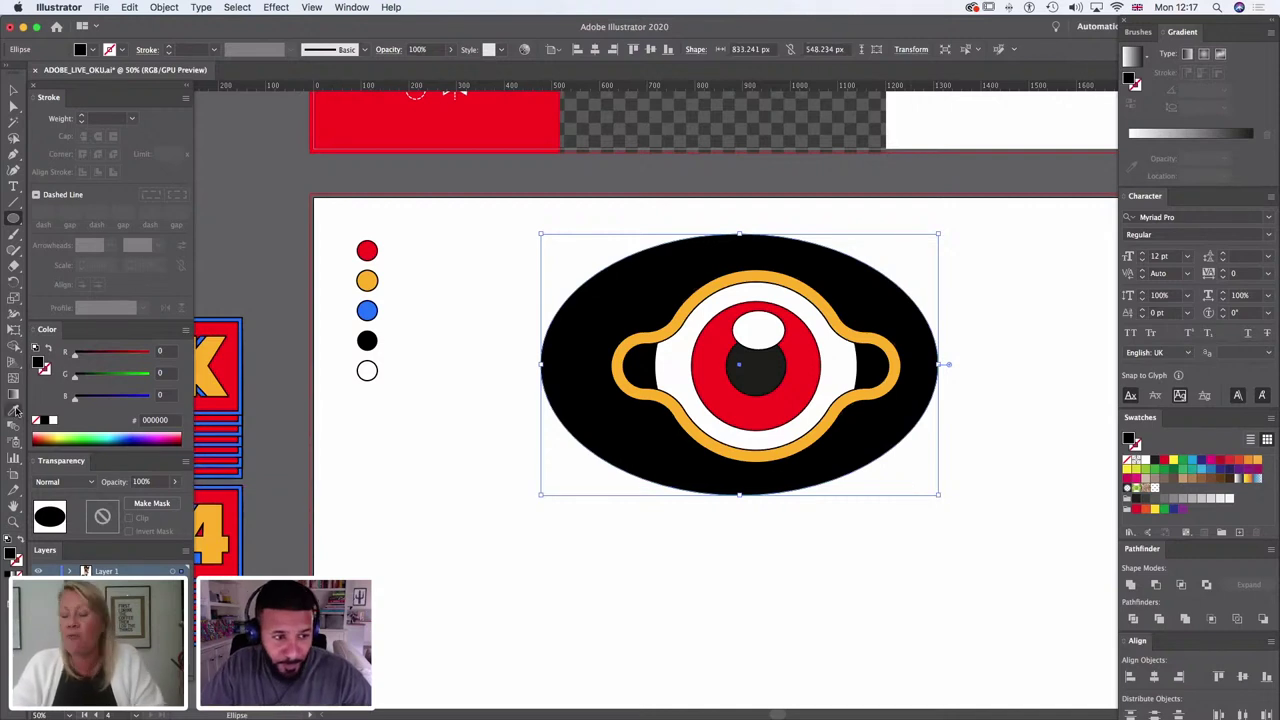
pyautogui.click(246, 308)
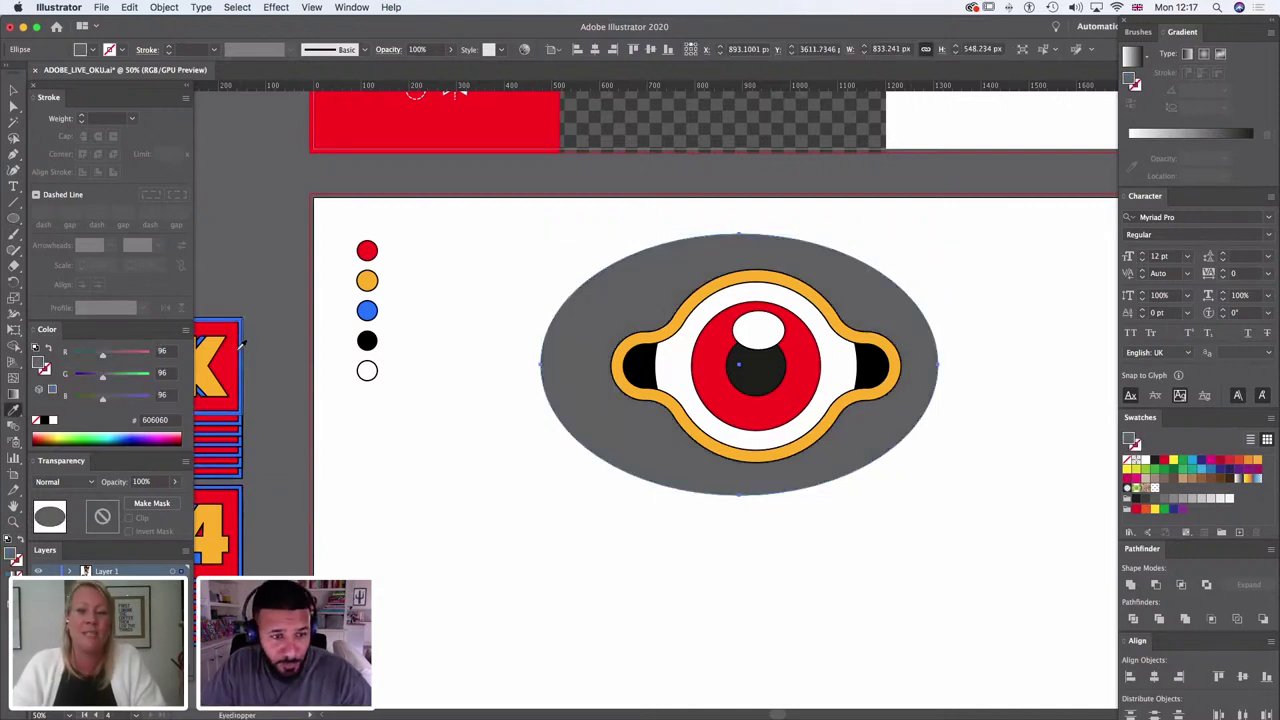
pyautogui.click(367, 309)
pyautogui.press('v')
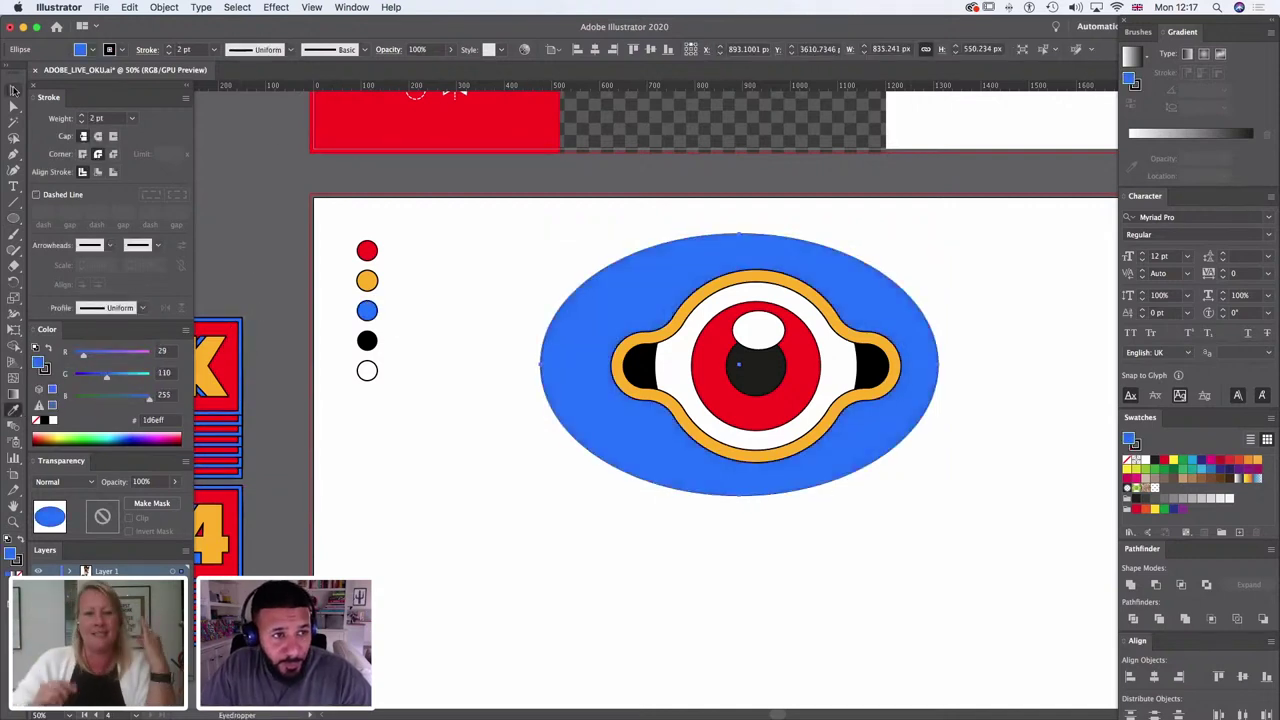
# Step: Align the eye group and the blue ellipse to a common horizontal centre
pyautogui.moveTo(1008, 317); pyautogui.dragTo(808, 438)
pyautogui.click(596, 50)
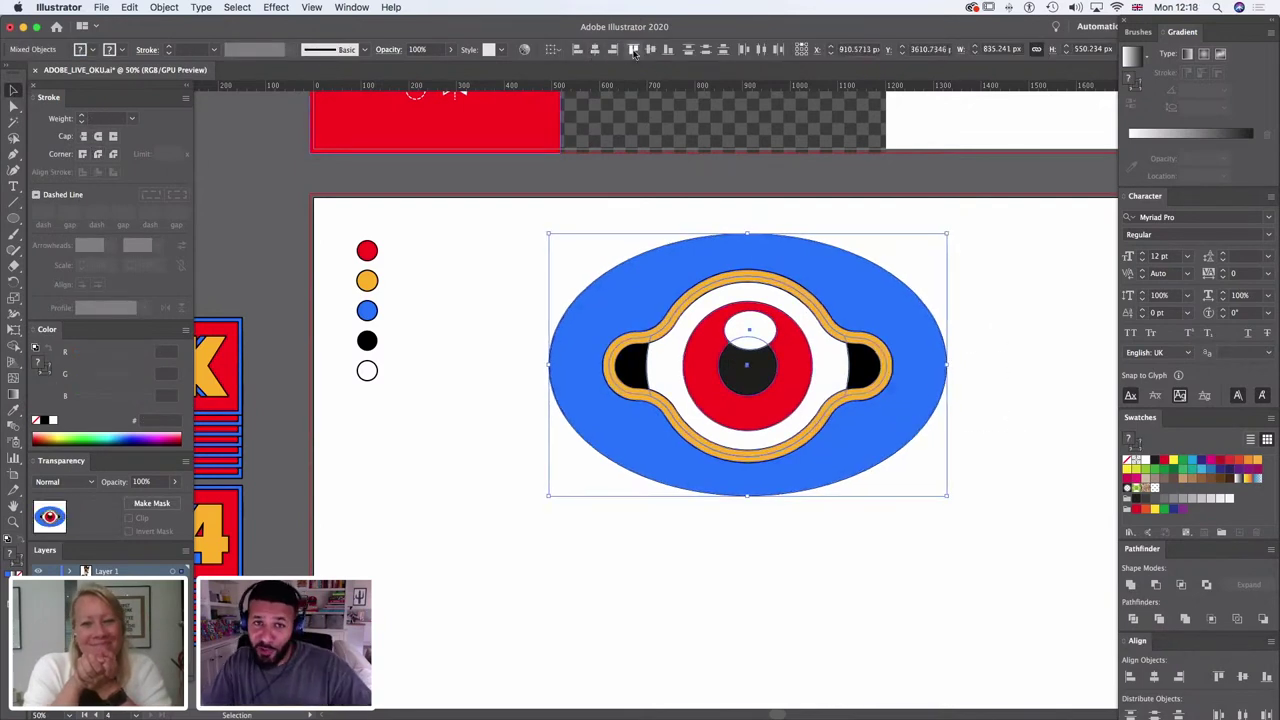
pyautogui.click(1011, 377)
# Step: Add an in-place copy of the blue ellipse with no fill and a 40 pt black stroke
pyautogui.click(938, 352)
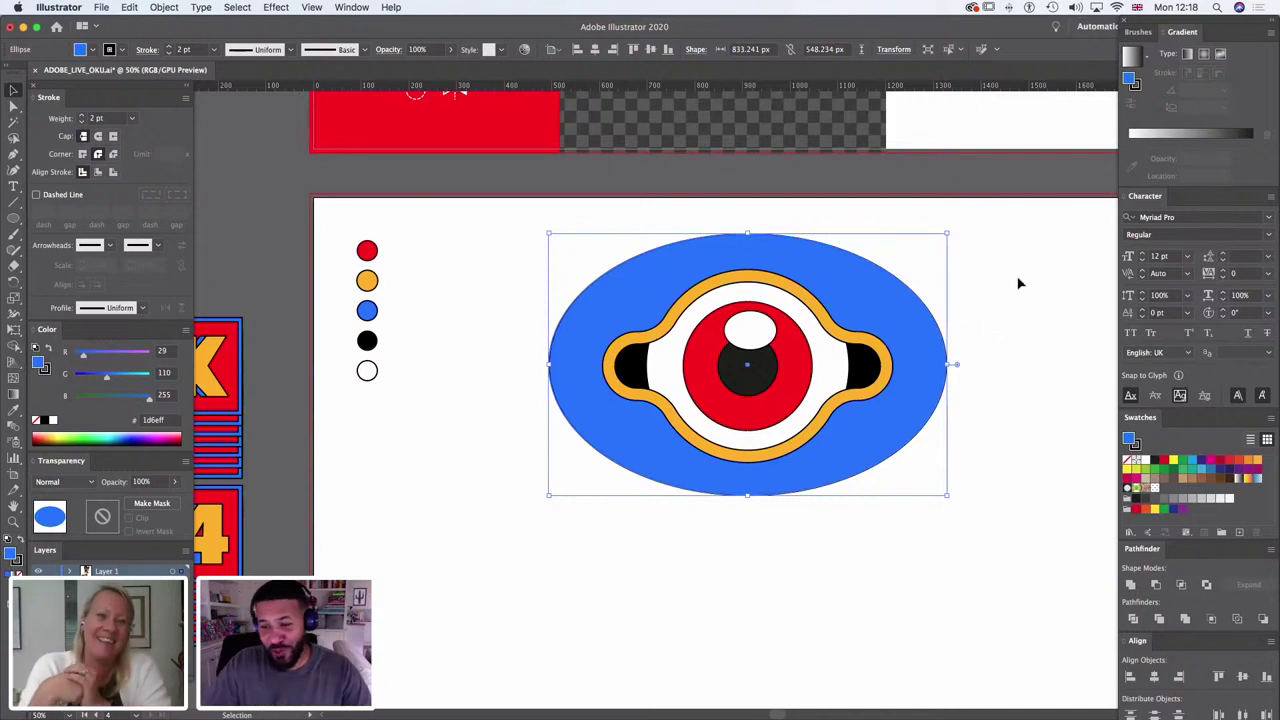
pyautogui.click(1004, 294)
pyautogui.click(921, 320)
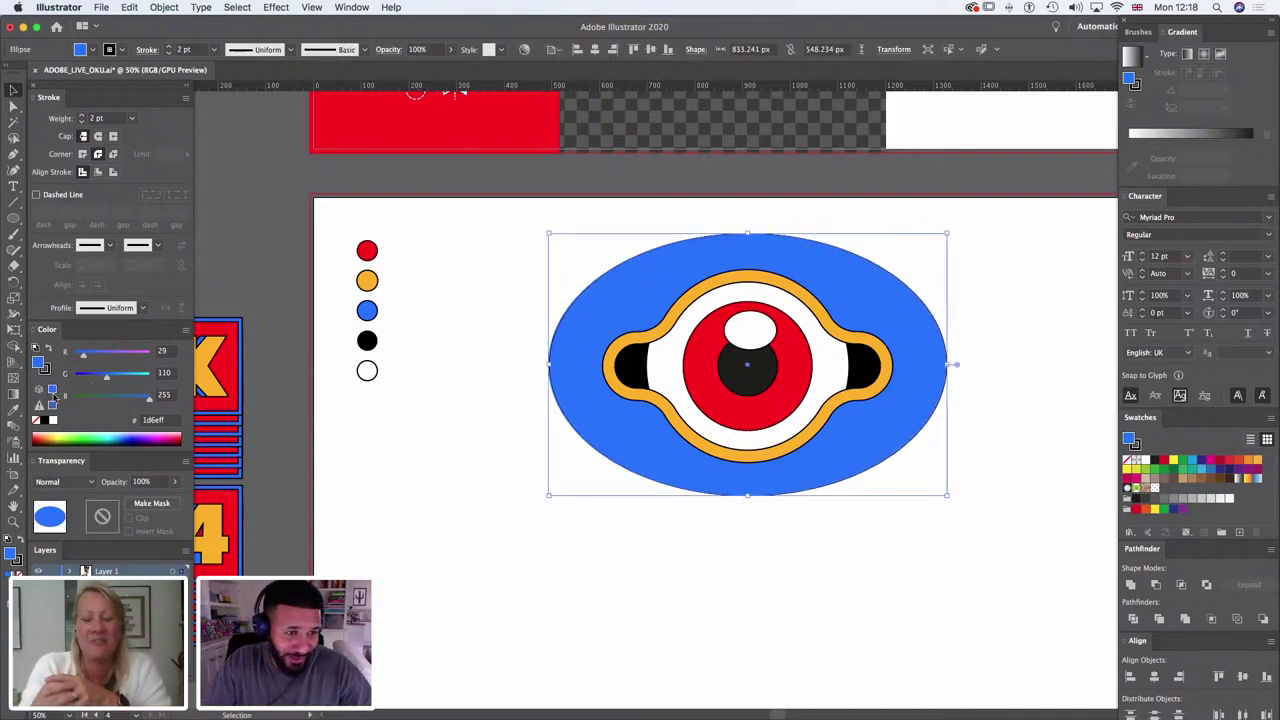
pyautogui.click(37, 420)
pyautogui.keyDown('shift'); pyautogui.click(82, 115); pyautogui.keyUp('shift')
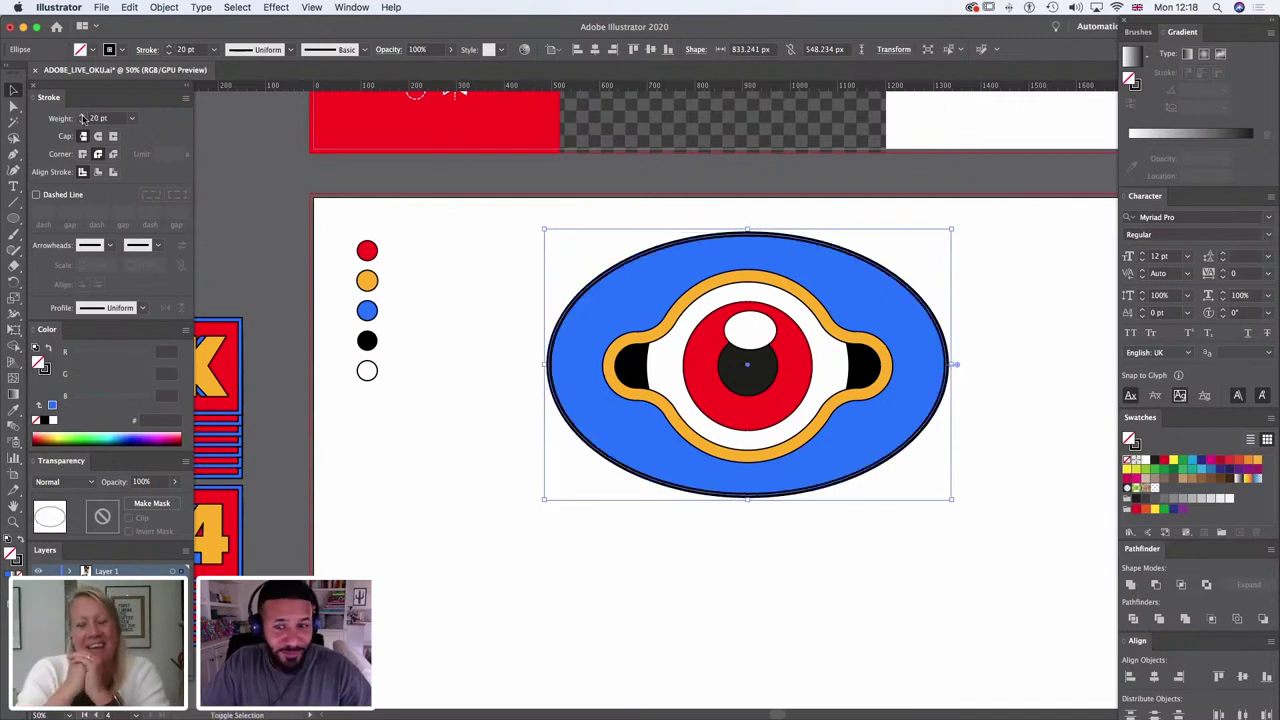
pyautogui.keyDown('shift'); pyautogui.click(82, 115); pyautogui.keyUp('shift')
pyautogui.keyDown('shift'); pyautogui.click(82, 115); pyautogui.keyUp('shift')
pyautogui.keyDown('shift'); pyautogui.click(82, 115); pyautogui.keyUp('shift')
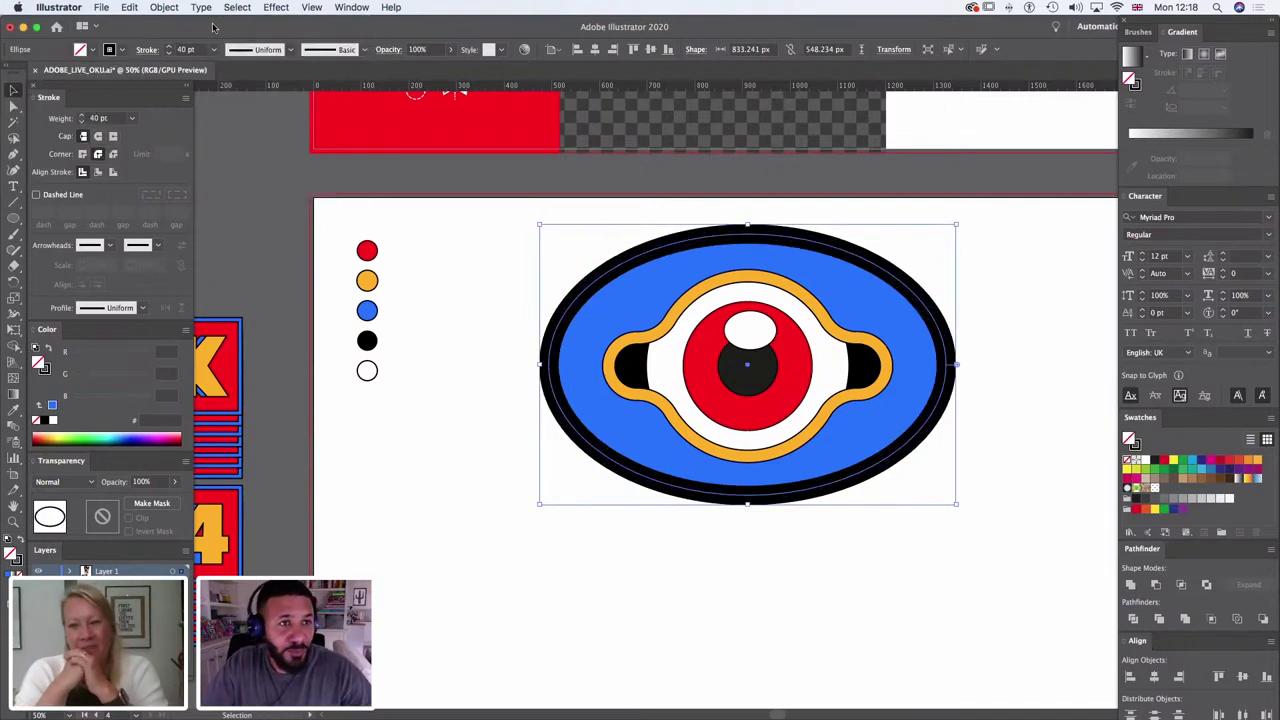
# Step: Expand the ellipse outline's fill and stroke, and give the resulting ring the palette's yellow fill and 2 pt black stroke
pyautogui.click(160, 8)
pyautogui.click(177, 152)
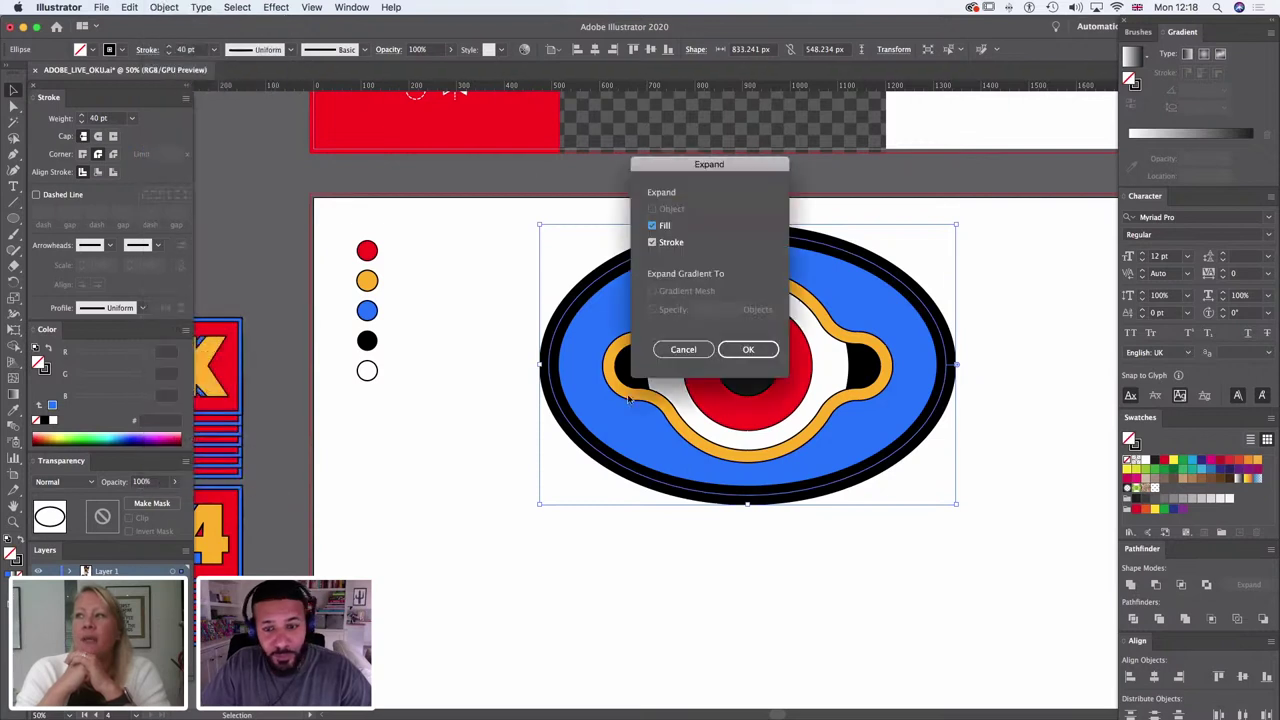
pyautogui.click(750, 351)
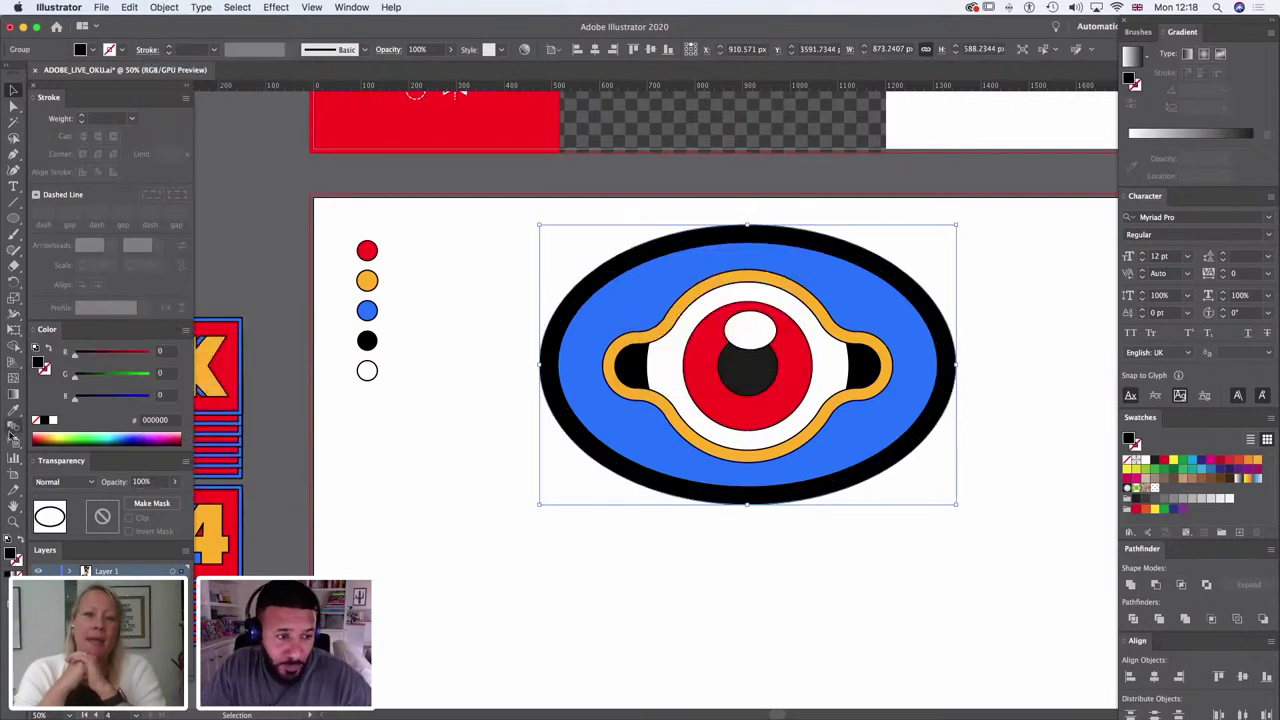
pyautogui.click(11, 406)
pyautogui.click(367, 280)
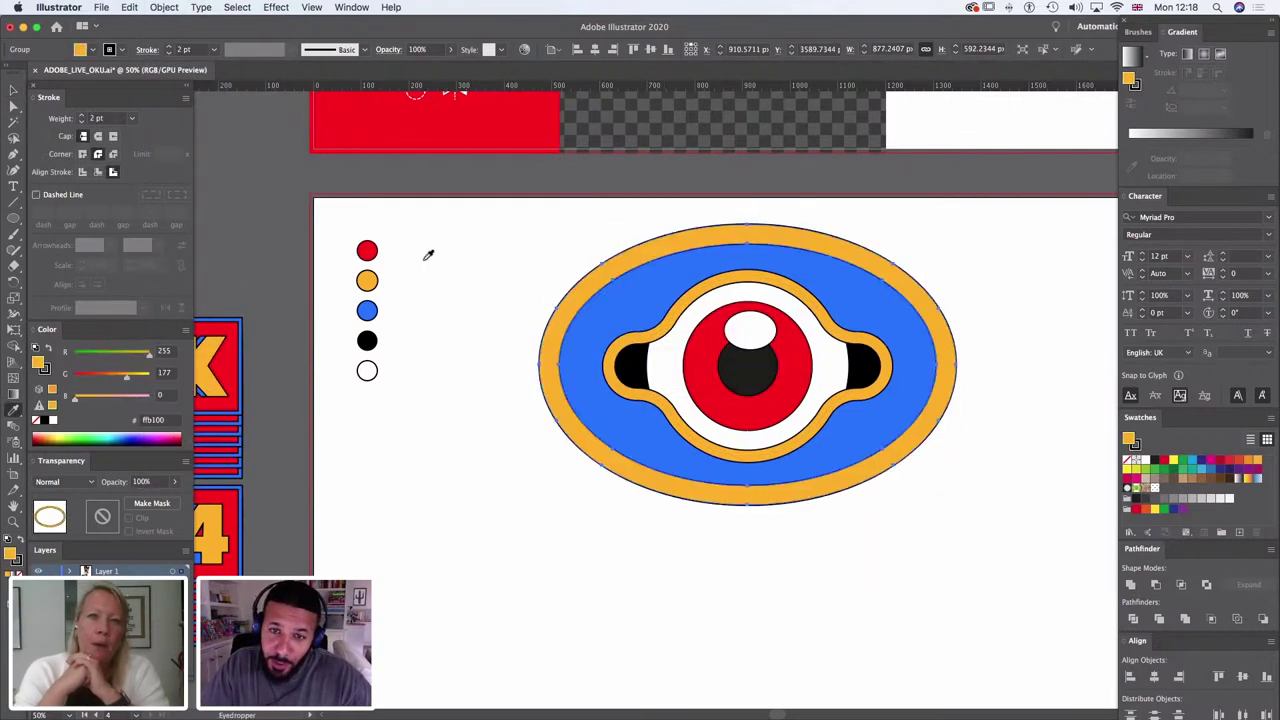
# Step: Examine the yellow ring's inner and outer paths and anchor points, comparing direct selection with whole-group selection
pyautogui.click(13, 105)
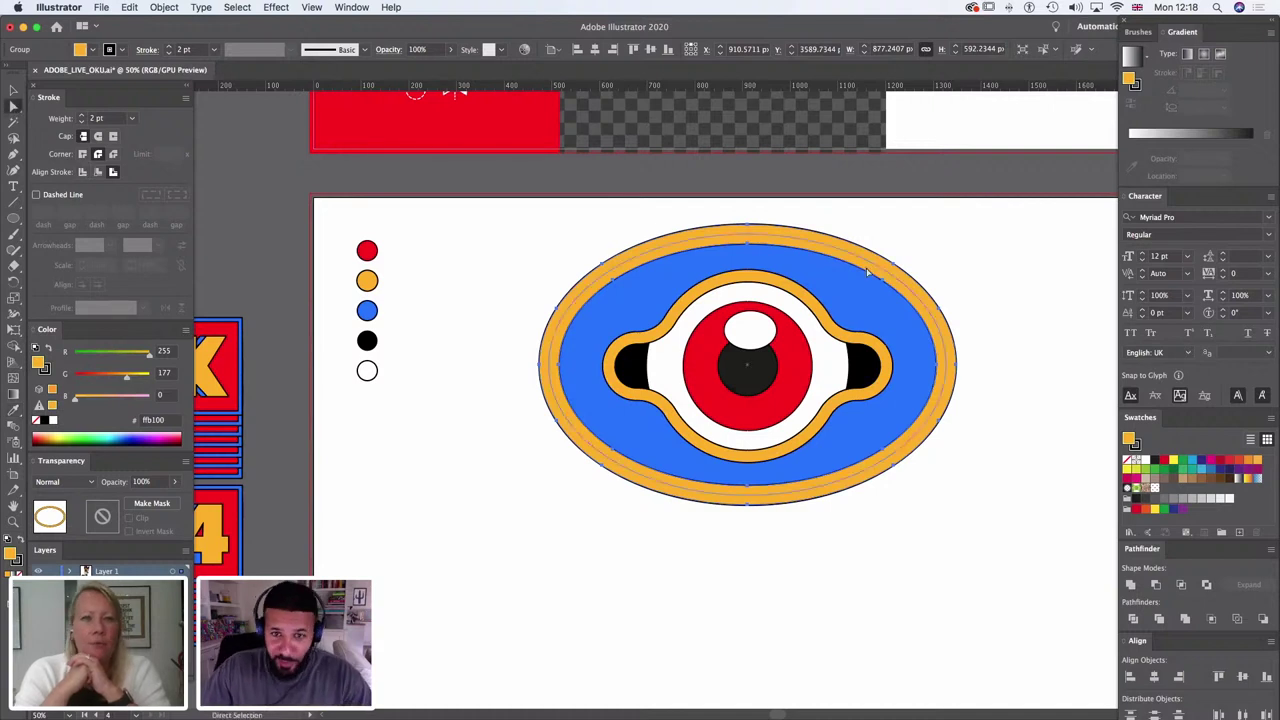
pyautogui.click(940, 241)
pyautogui.click(890, 288)
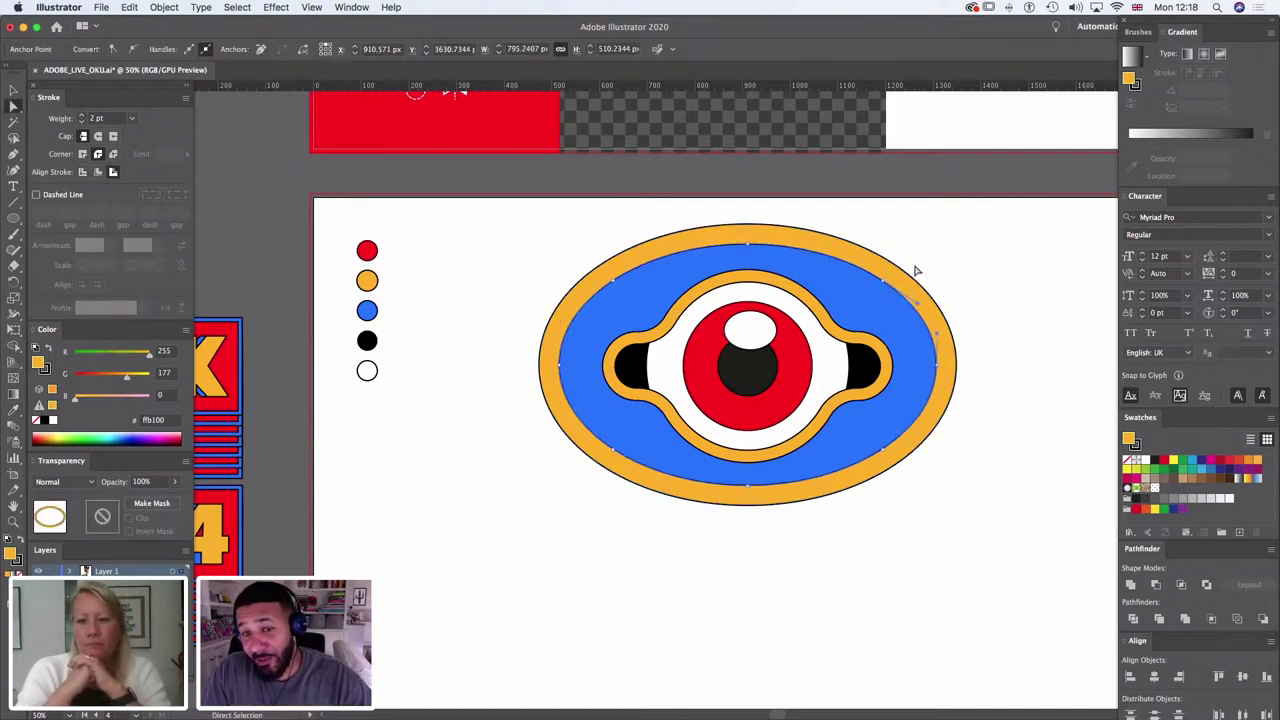
pyautogui.click(913, 270)
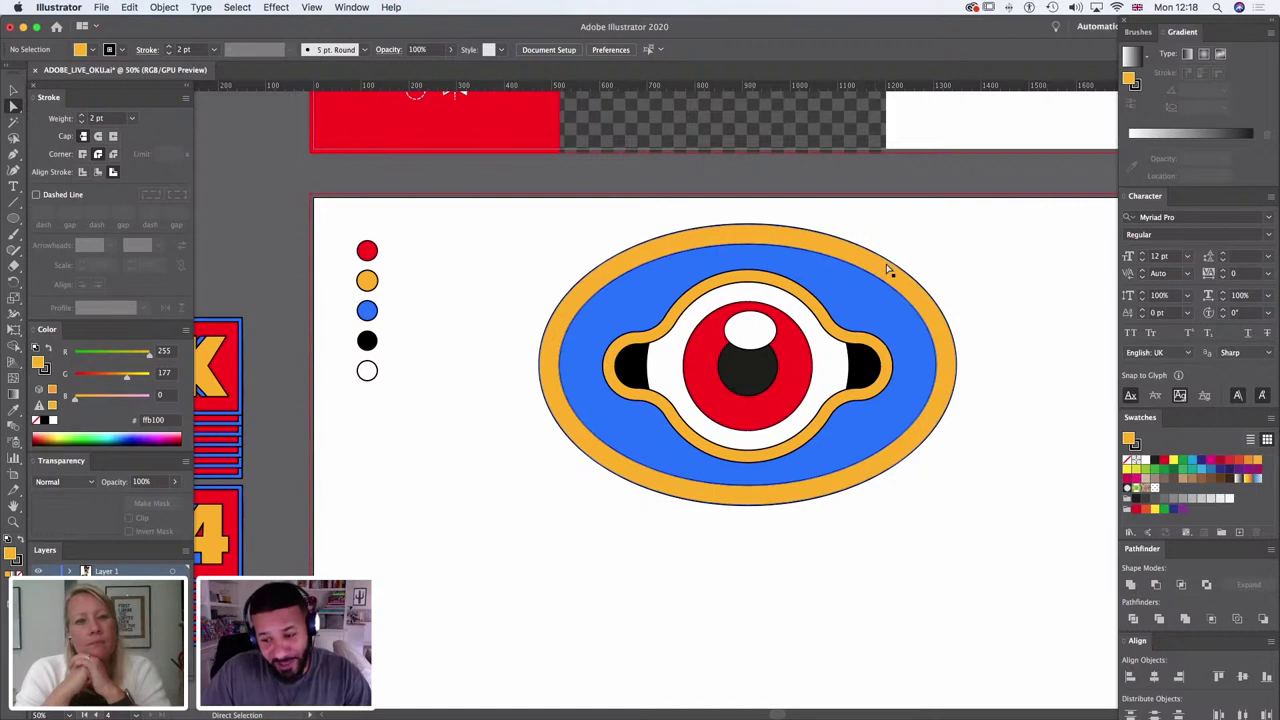
pyautogui.click(928, 296)
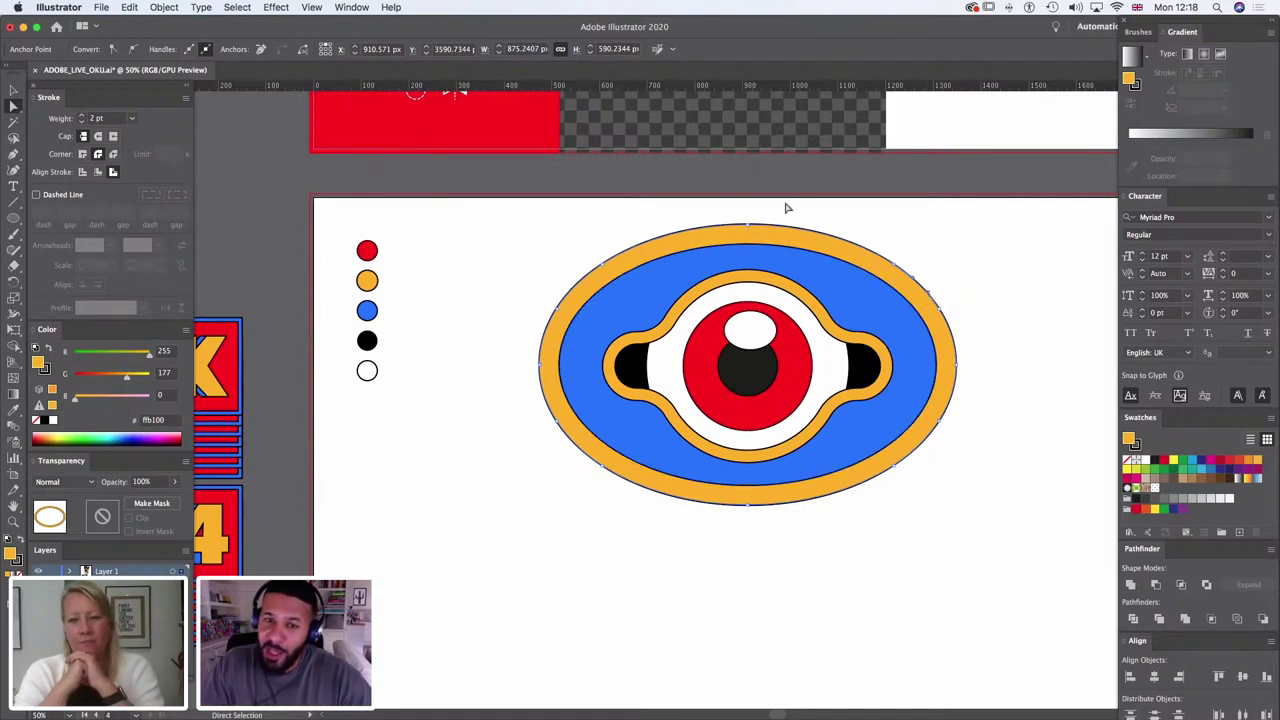
pyautogui.click(770, 238)
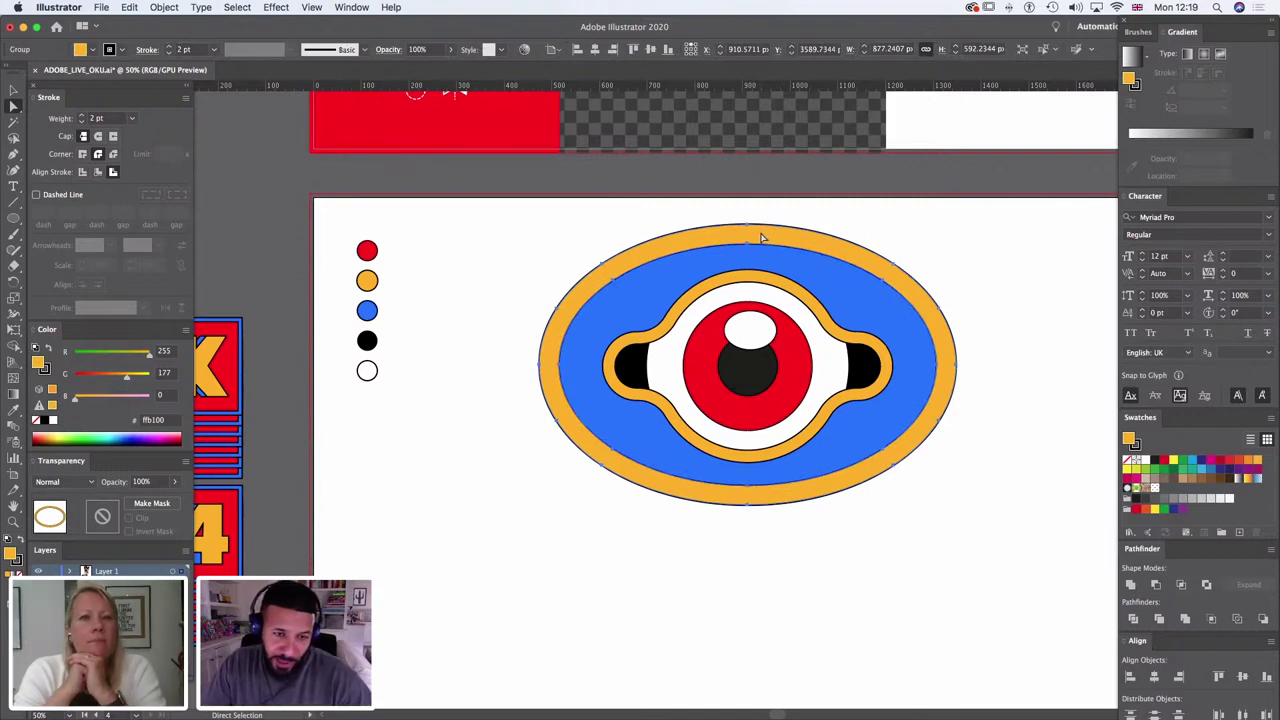
pyautogui.press('v')
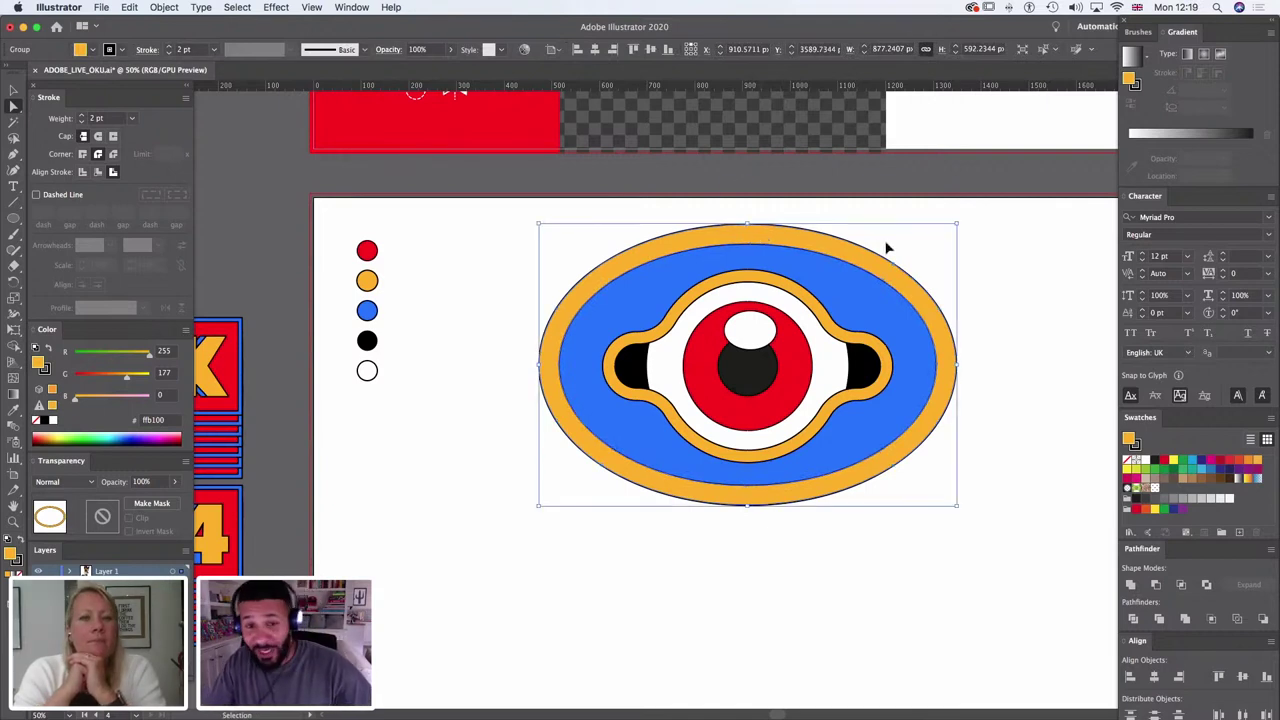
pyautogui.press('a')
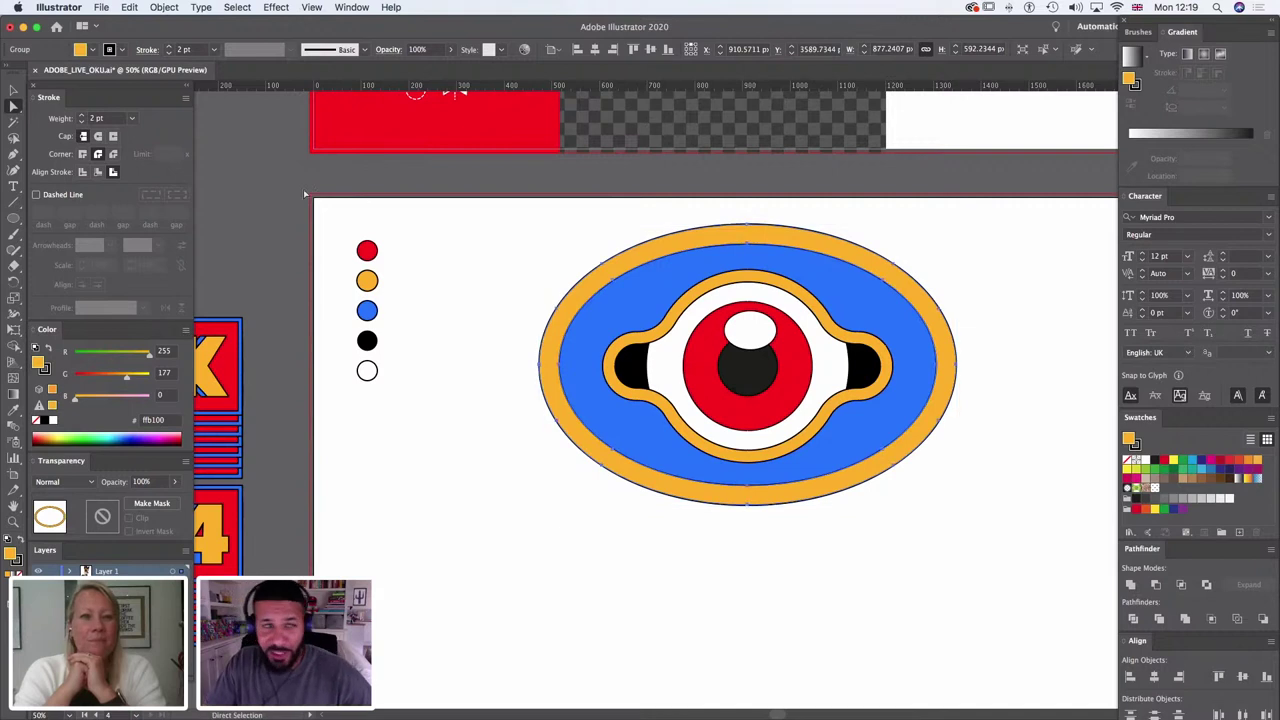
pyautogui.click(990, 287)
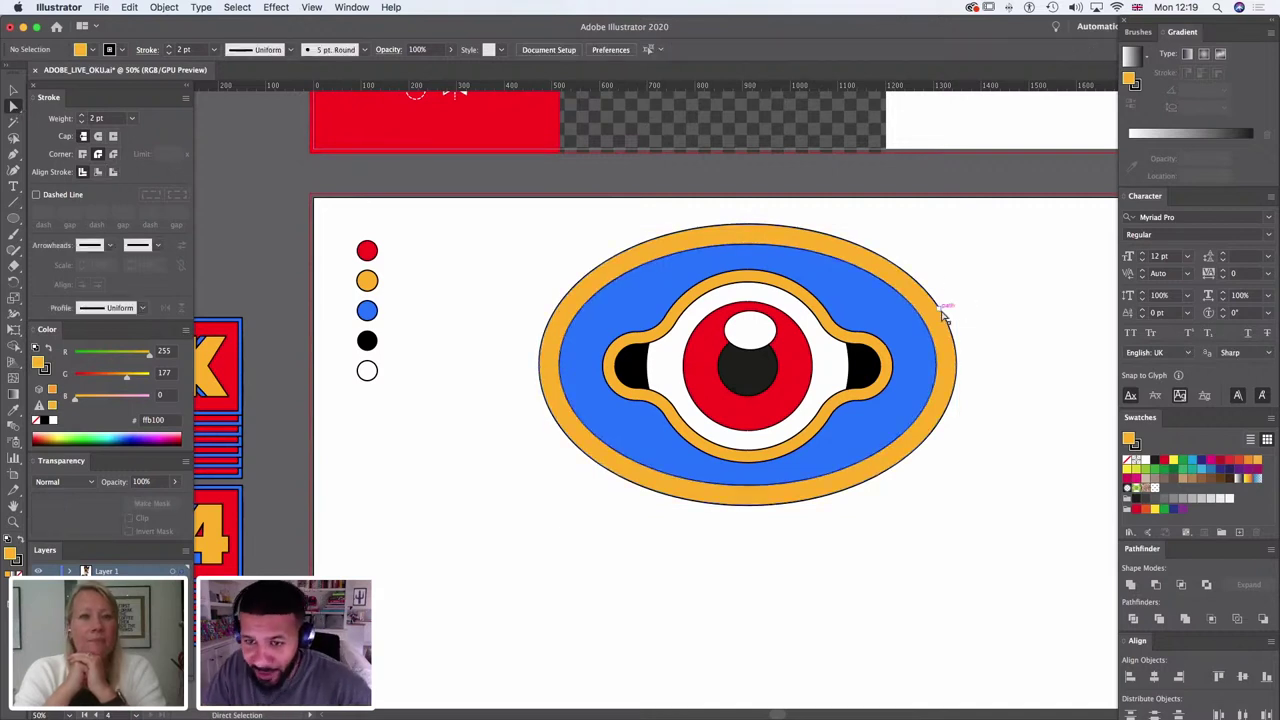
pyautogui.click(944, 316)
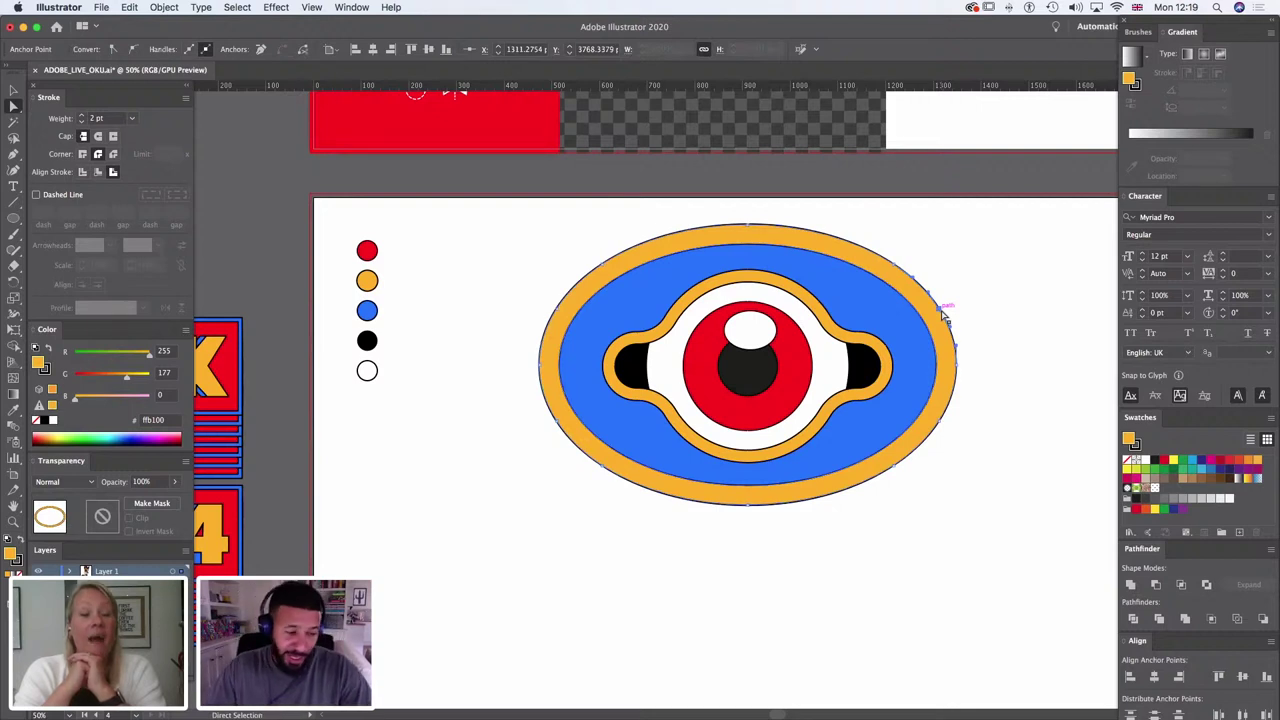
pyautogui.click(979, 299)
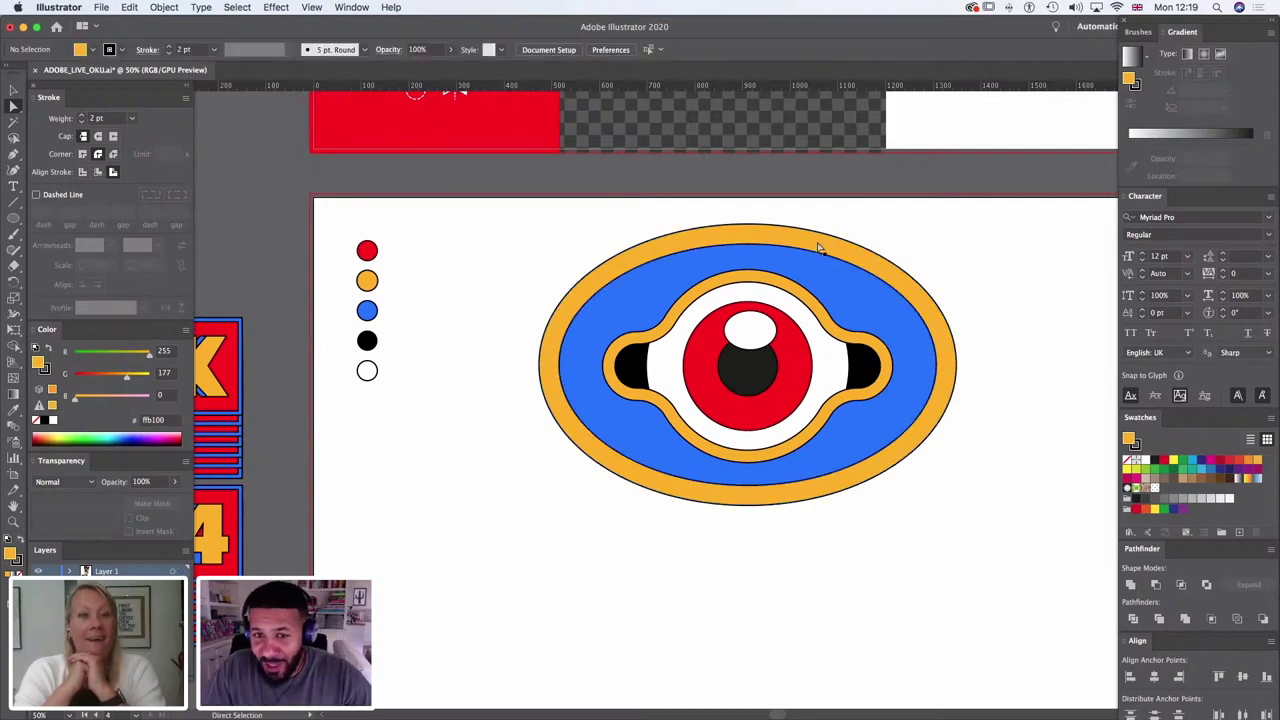
pyautogui.click(797, 240)
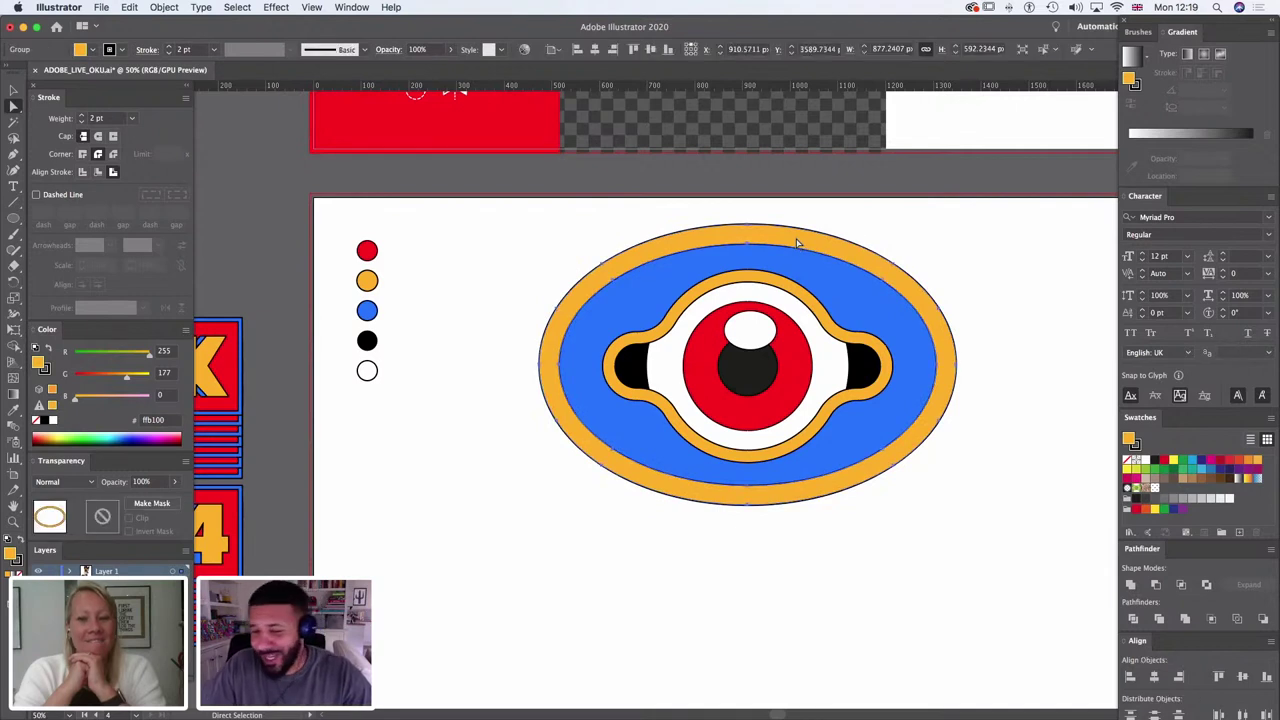
pyautogui.click(958, 262)
pyautogui.click(913, 298)
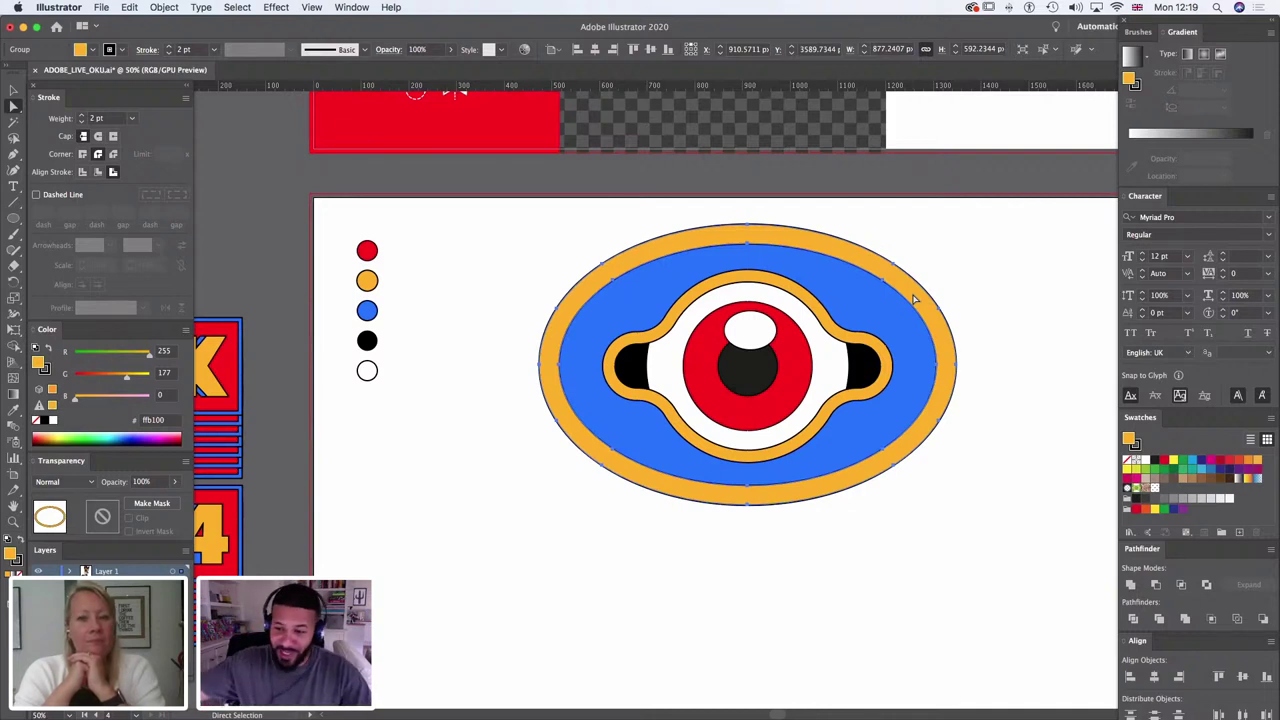
pyautogui.scroll(-1, 913, 298)
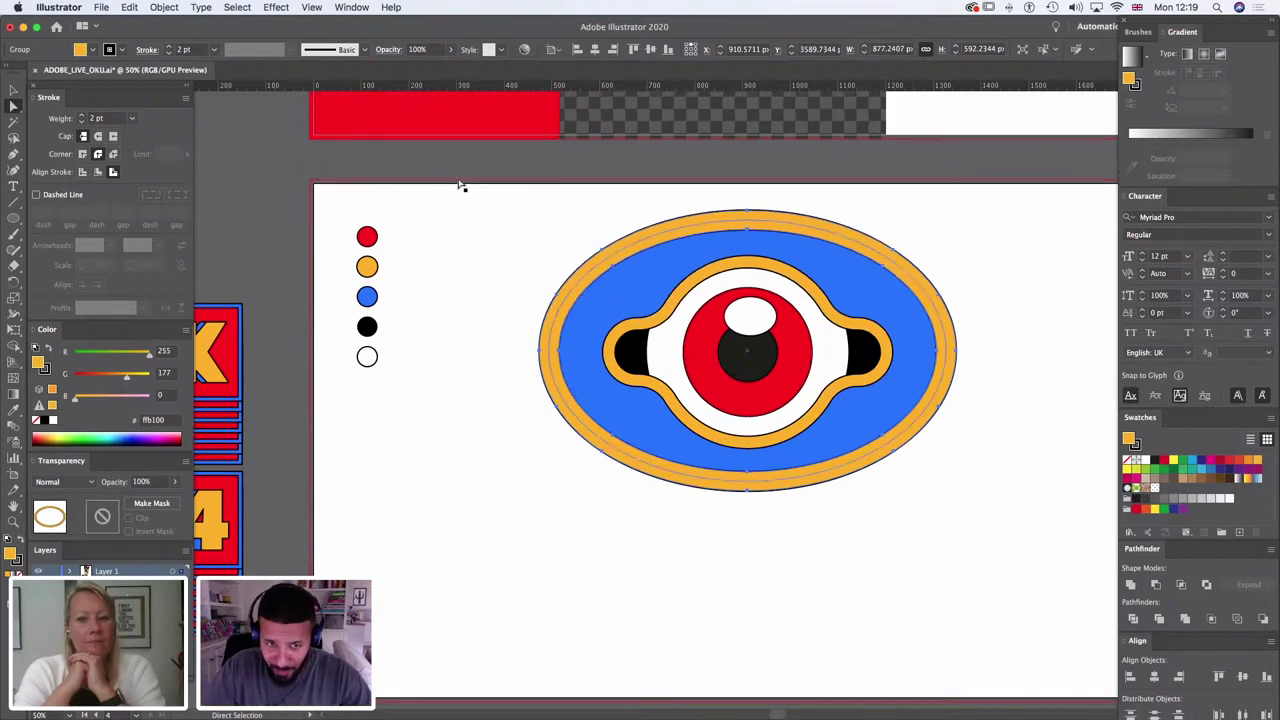
pyautogui.click(1003, 320)
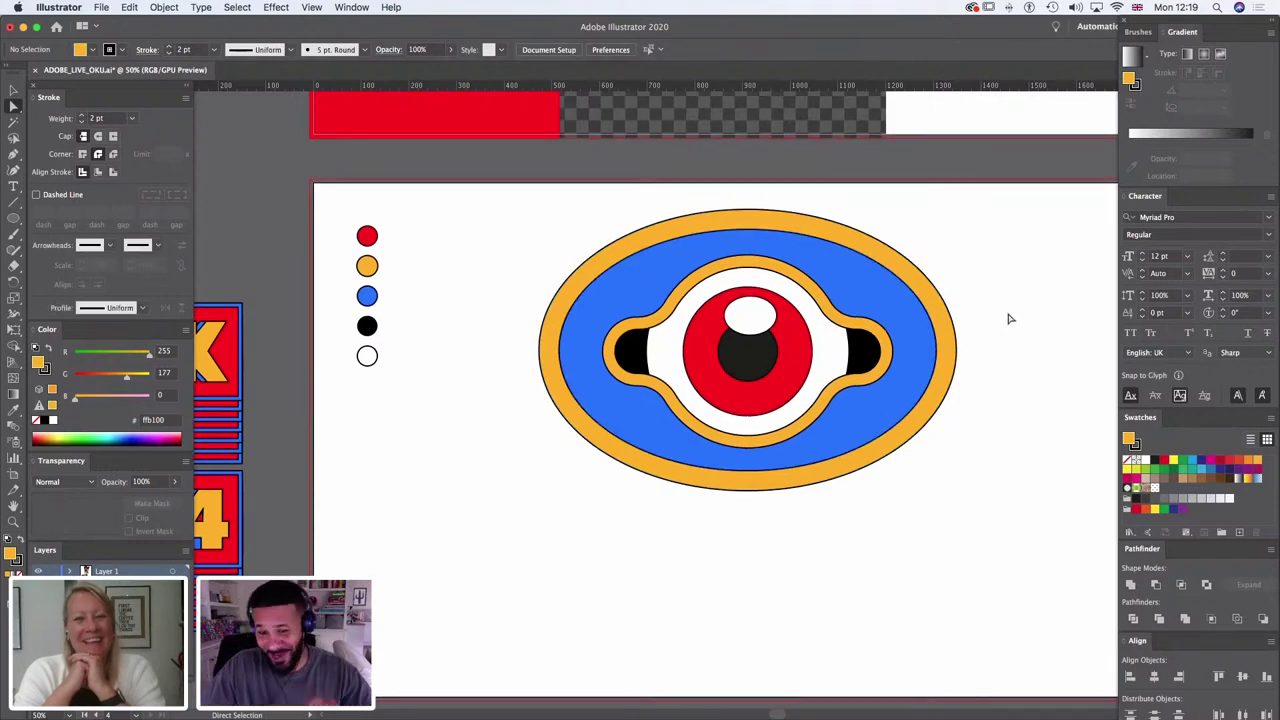
# Step: Try scaling the yellow ring down proportionally from its centre to about 812 by 549 px
pyautogui.press('v')
pyautogui.click(922, 284)
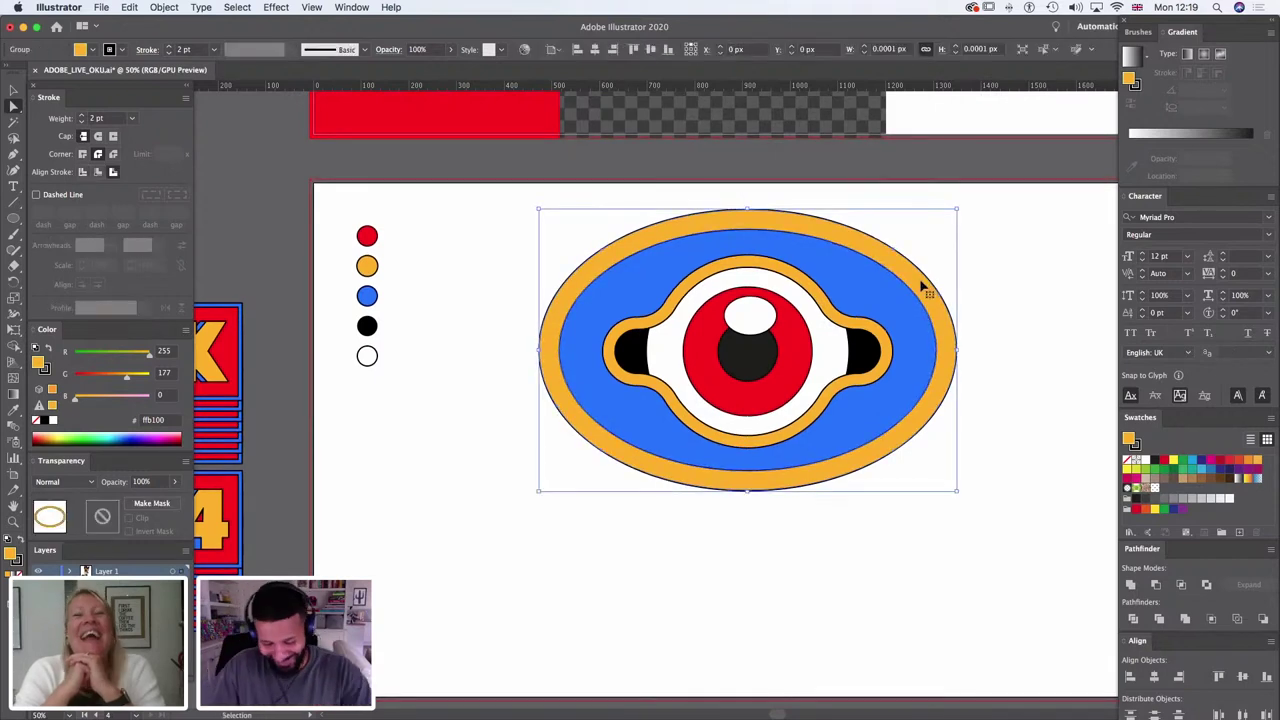
pyautogui.press('v')
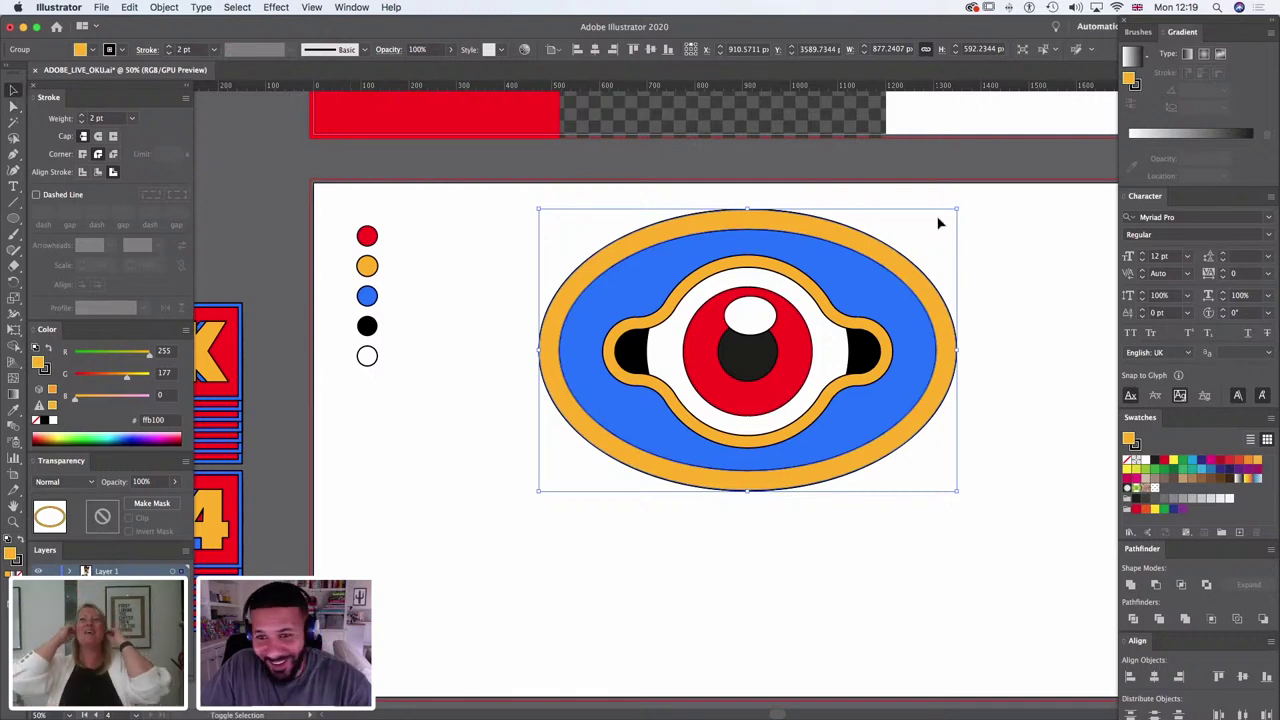
pyautogui.moveTo(957, 210); pyautogui.dragTo(941, 219)
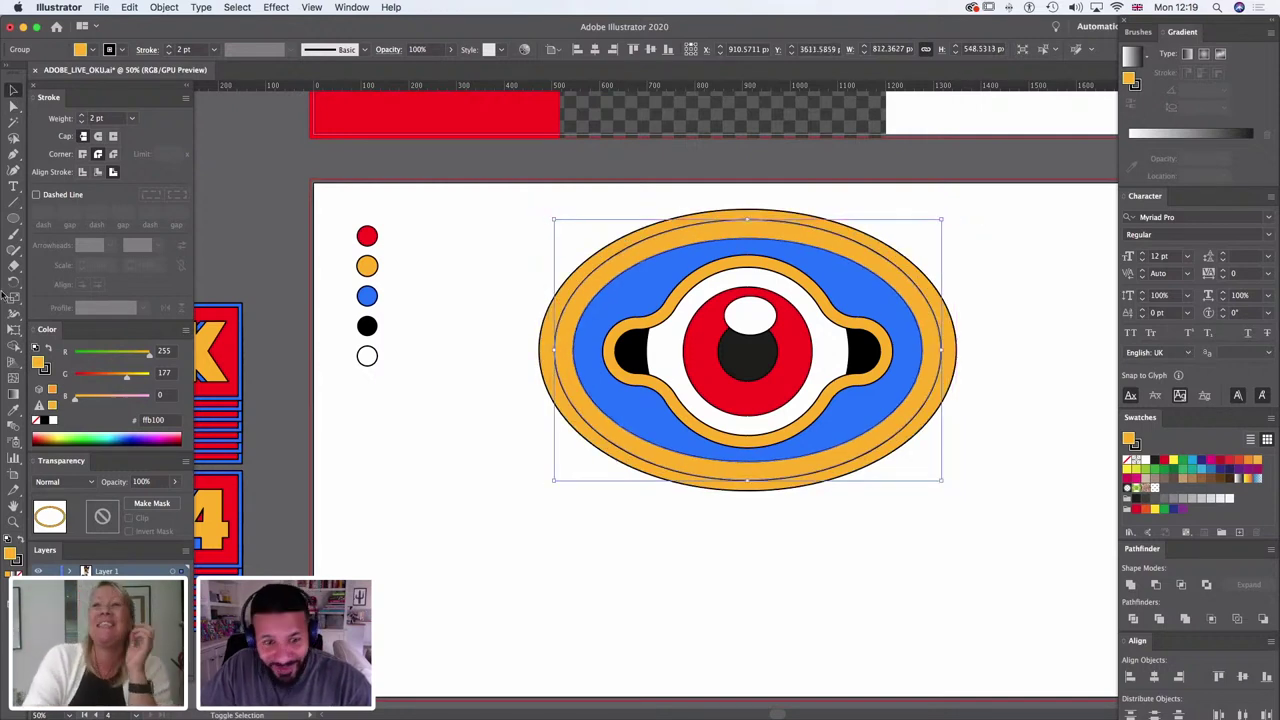
pyautogui.press('a')
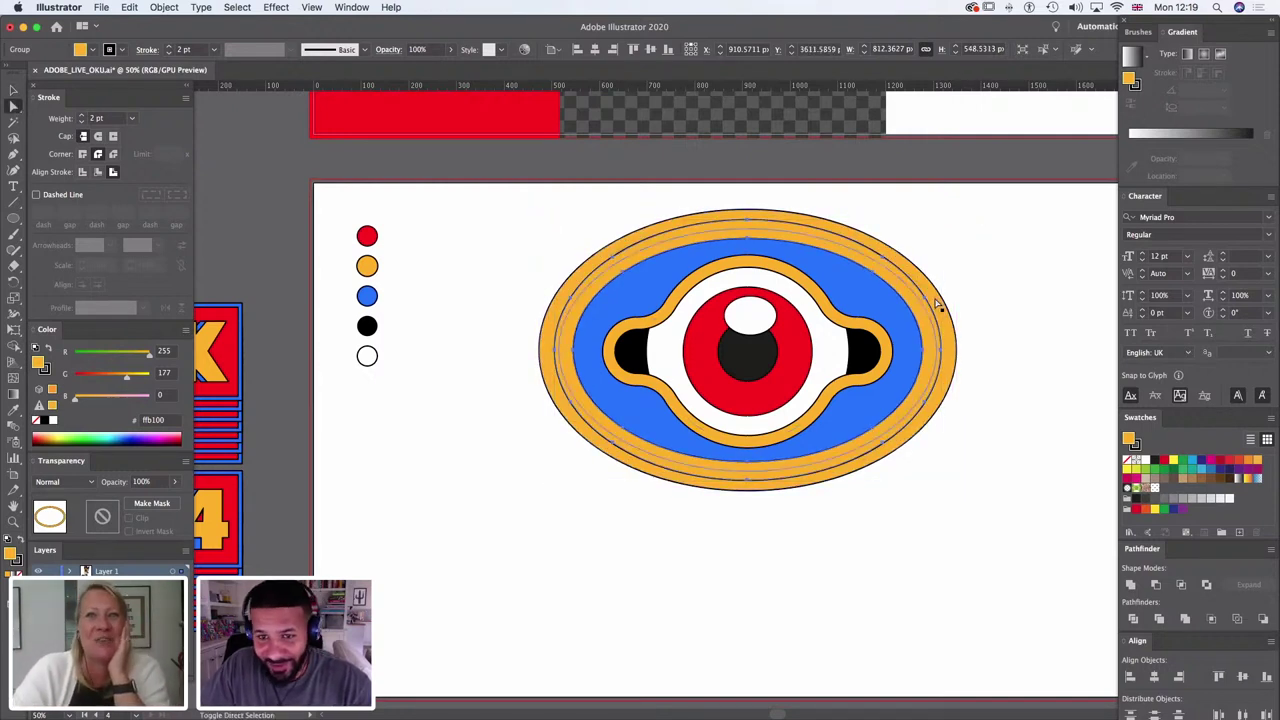
pyautogui.click(958, 265)
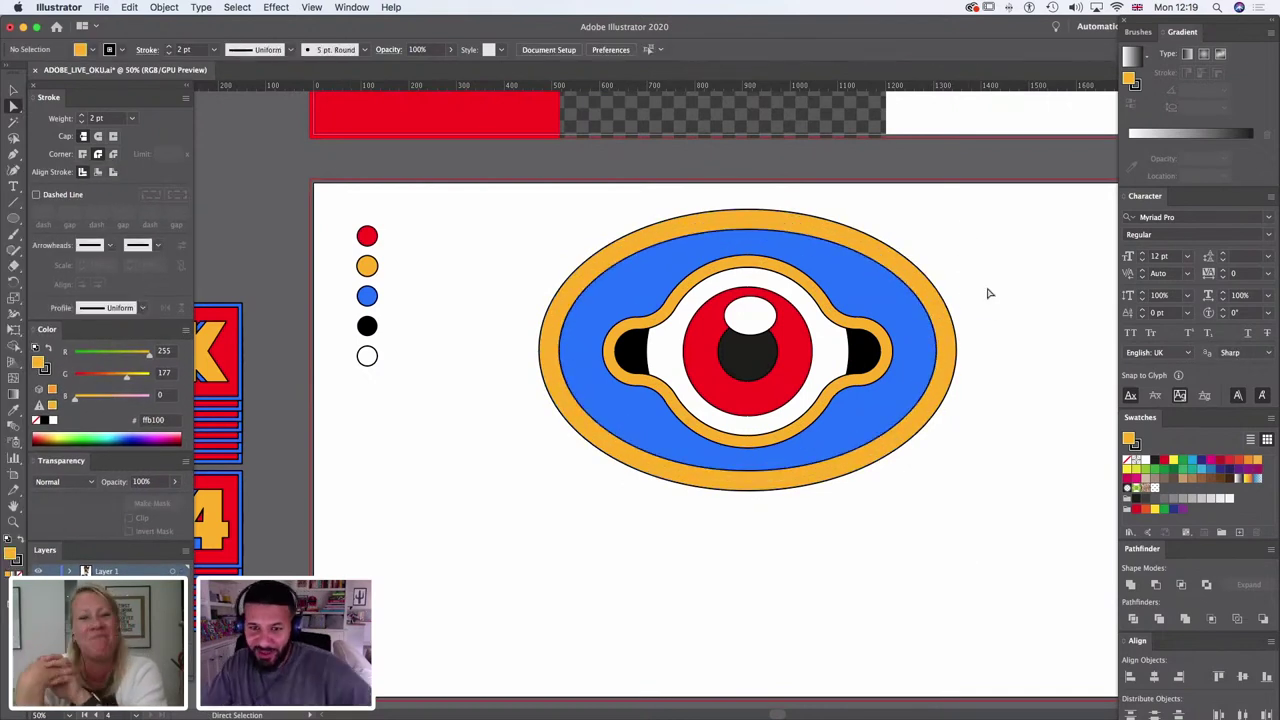
pyautogui.click(767, 214)
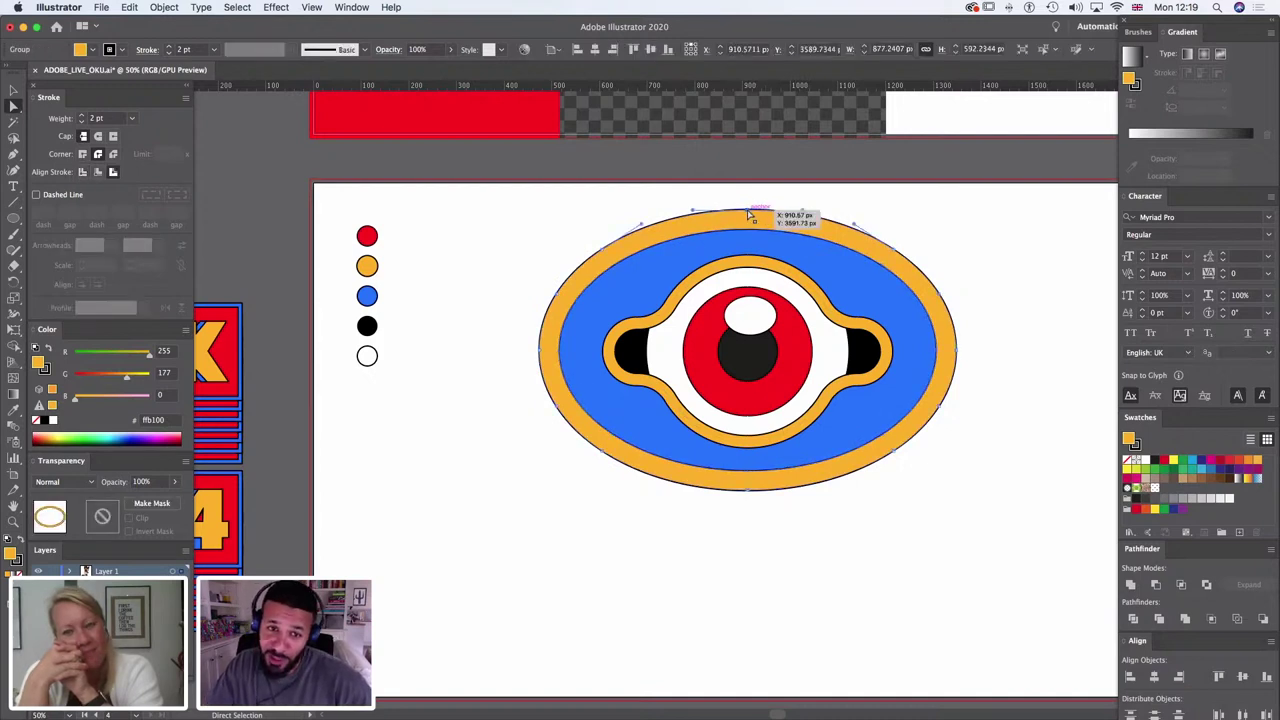
pyautogui.click(750, 209)
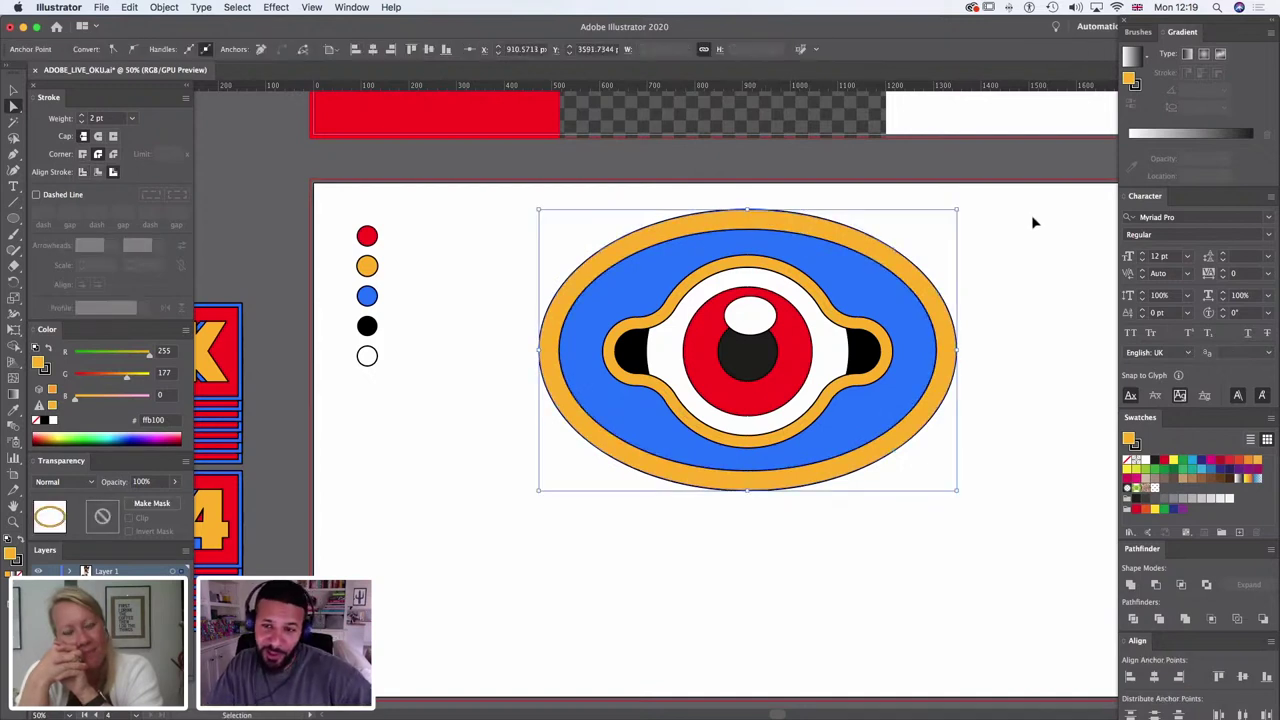
pyautogui.click(1030, 223)
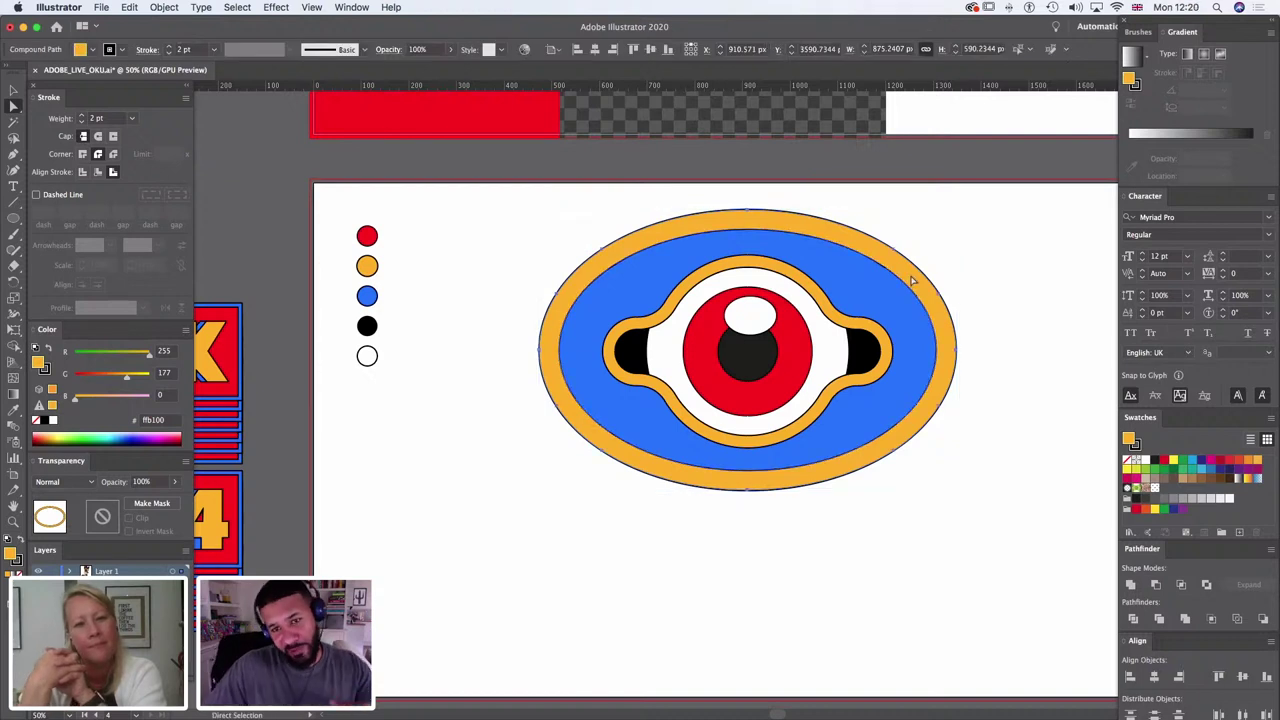
# Step: Draw a horizontal line about 1072 px long through the eye's centre, extending past both ends of the yellow ring
pyautogui.click(841, 263)
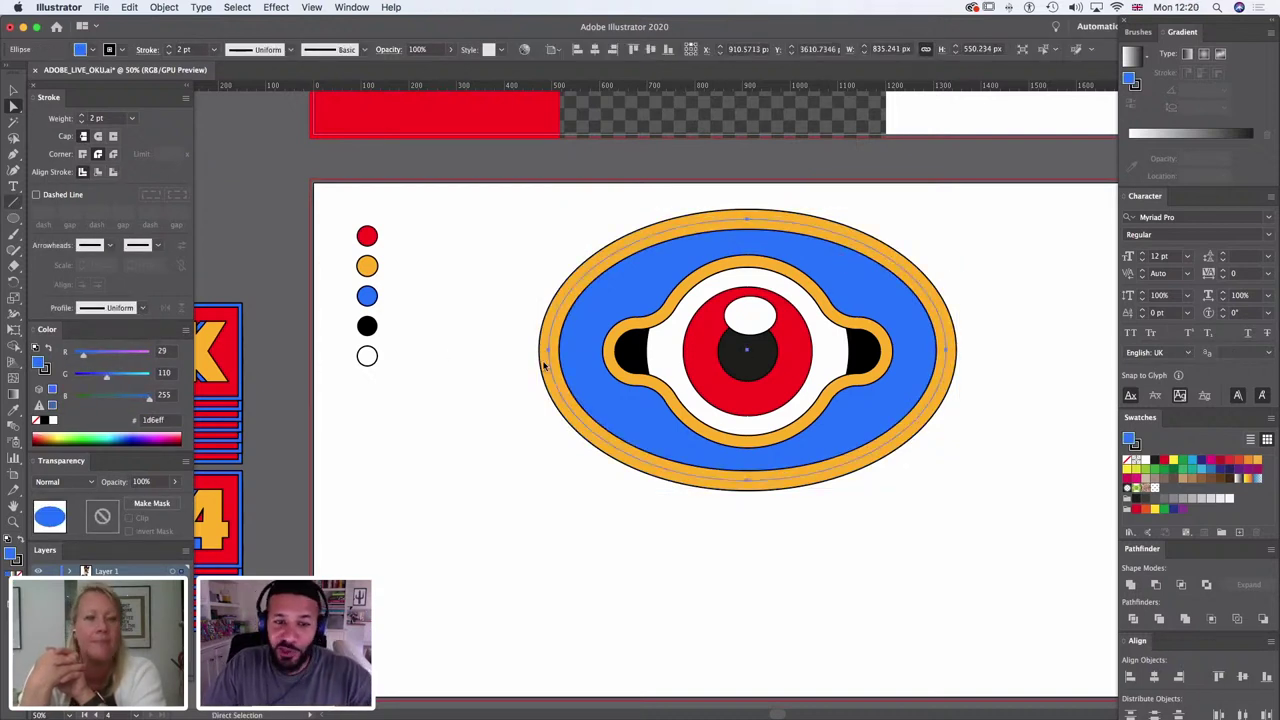
pyautogui.click(13, 202)
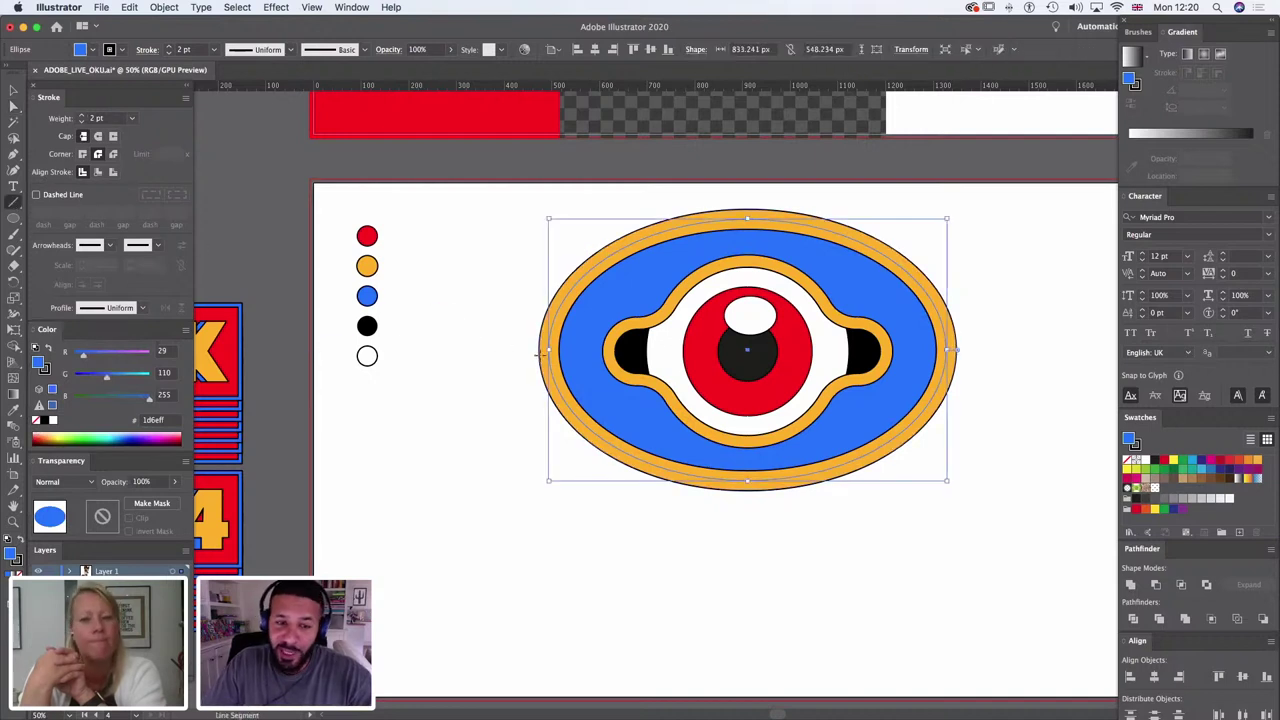
pyautogui.moveTo(528, 349); pyautogui.dragTo(1042, 349)
pyautogui.click(14, 90)
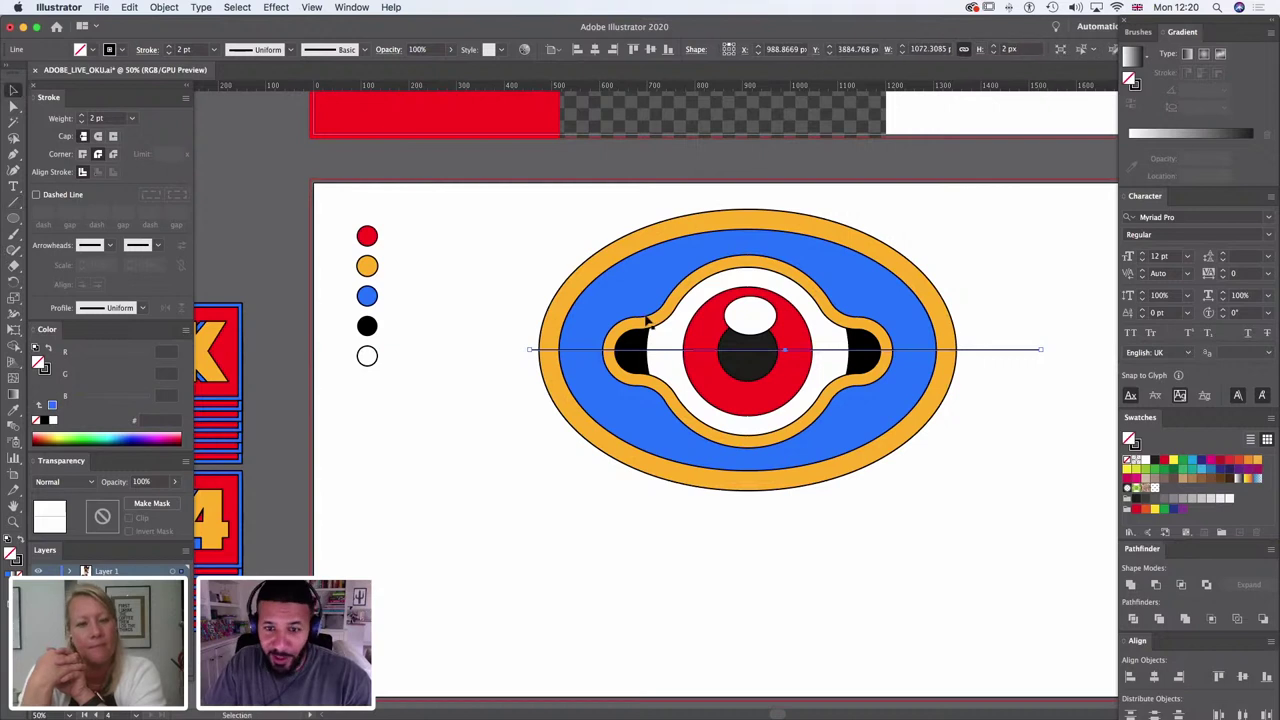
# Step: Divide the large blue ellipse into upper and lower halves along the horizontal line, leaving the ring and eye group out
pyautogui.click(748, 309)
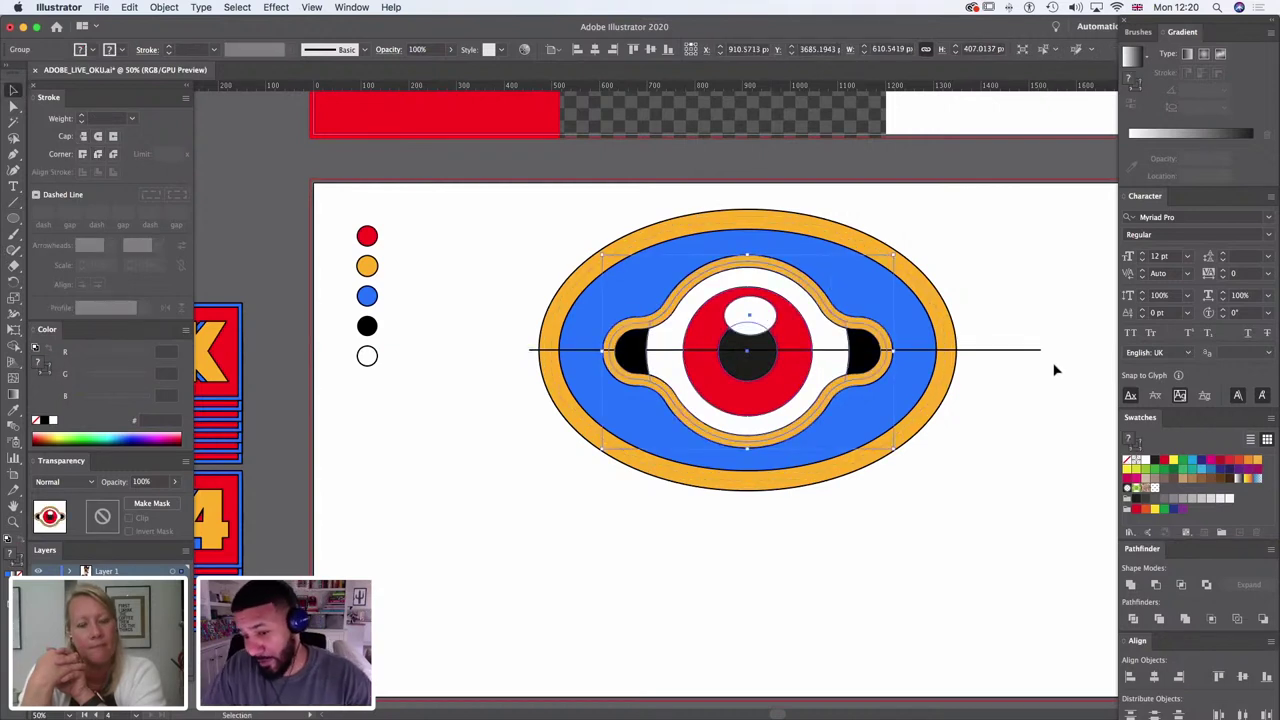
pyautogui.moveTo(990, 296); pyautogui.dragTo(931, 388)
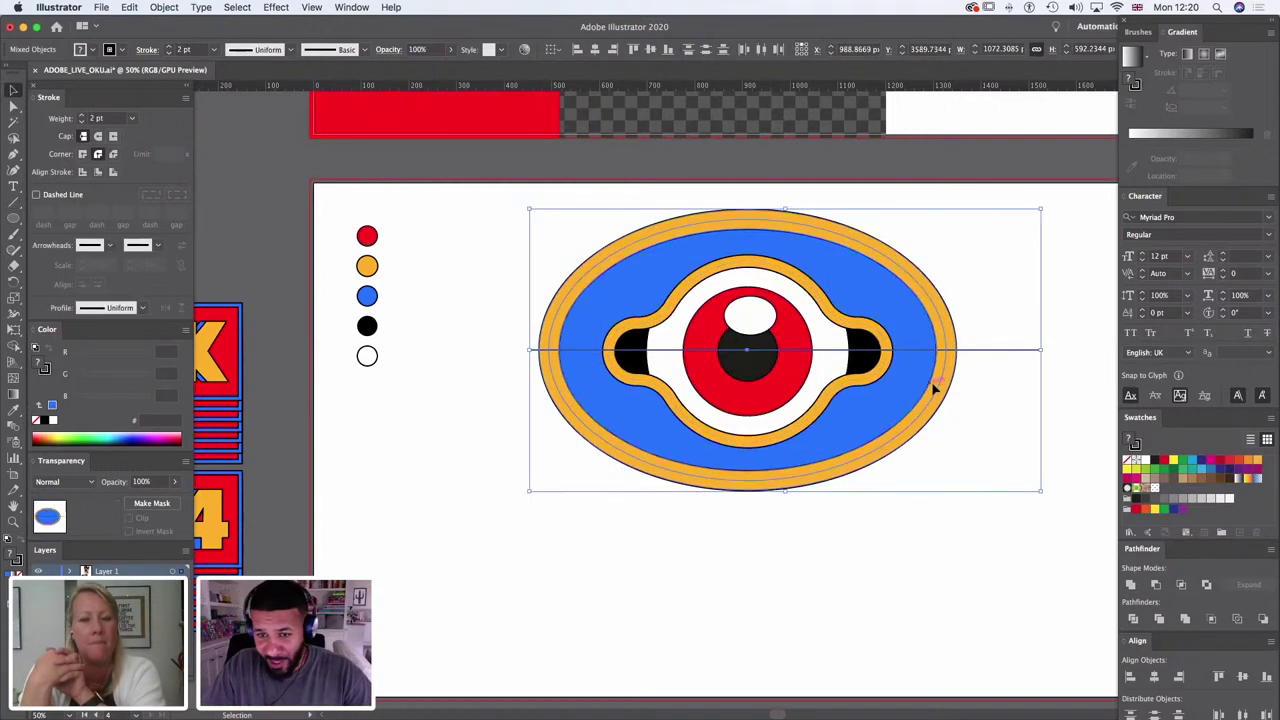
pyautogui.click(984, 552)
pyautogui.click(984, 349)
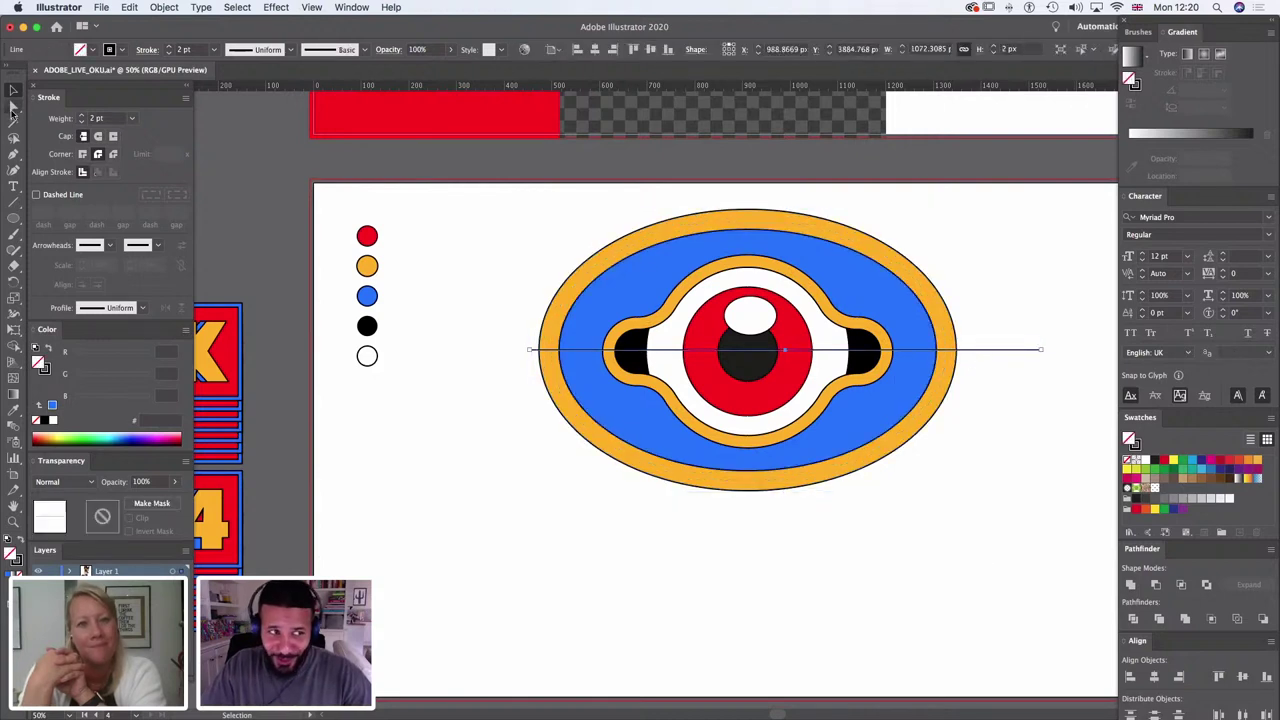
pyautogui.press('a')
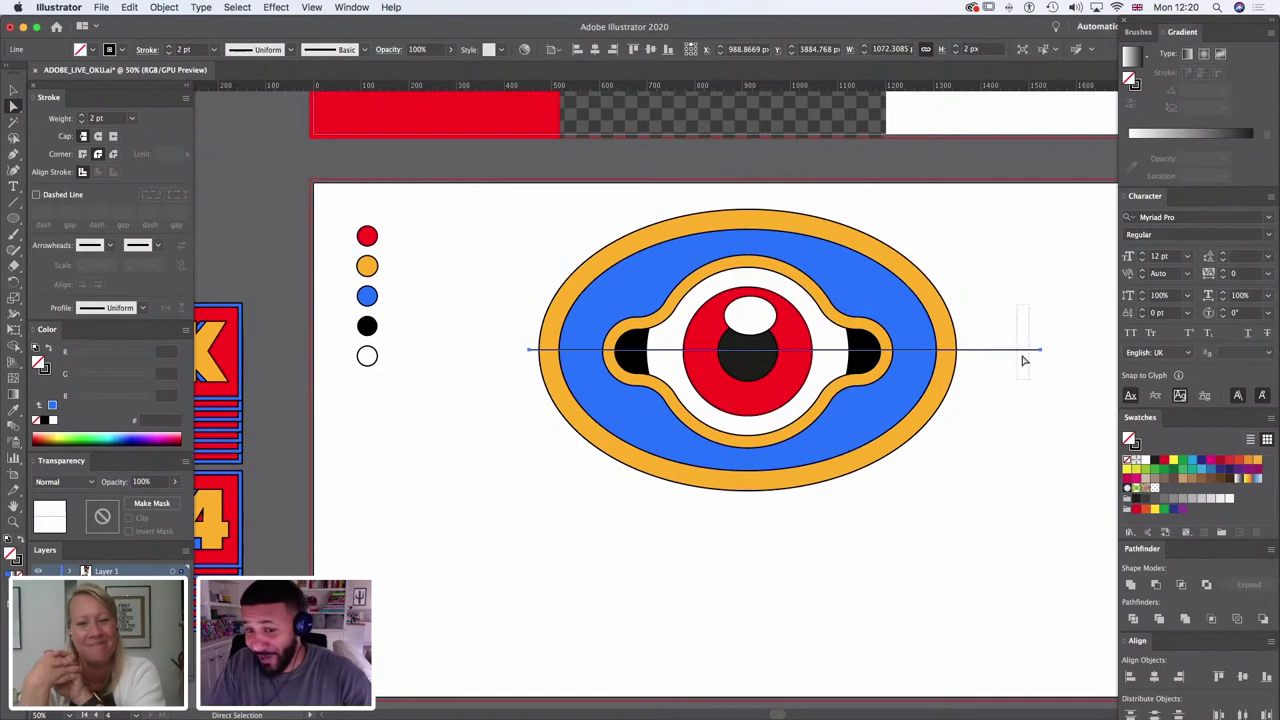
pyautogui.moveTo(1023, 360); pyautogui.dragTo(1024, 364)
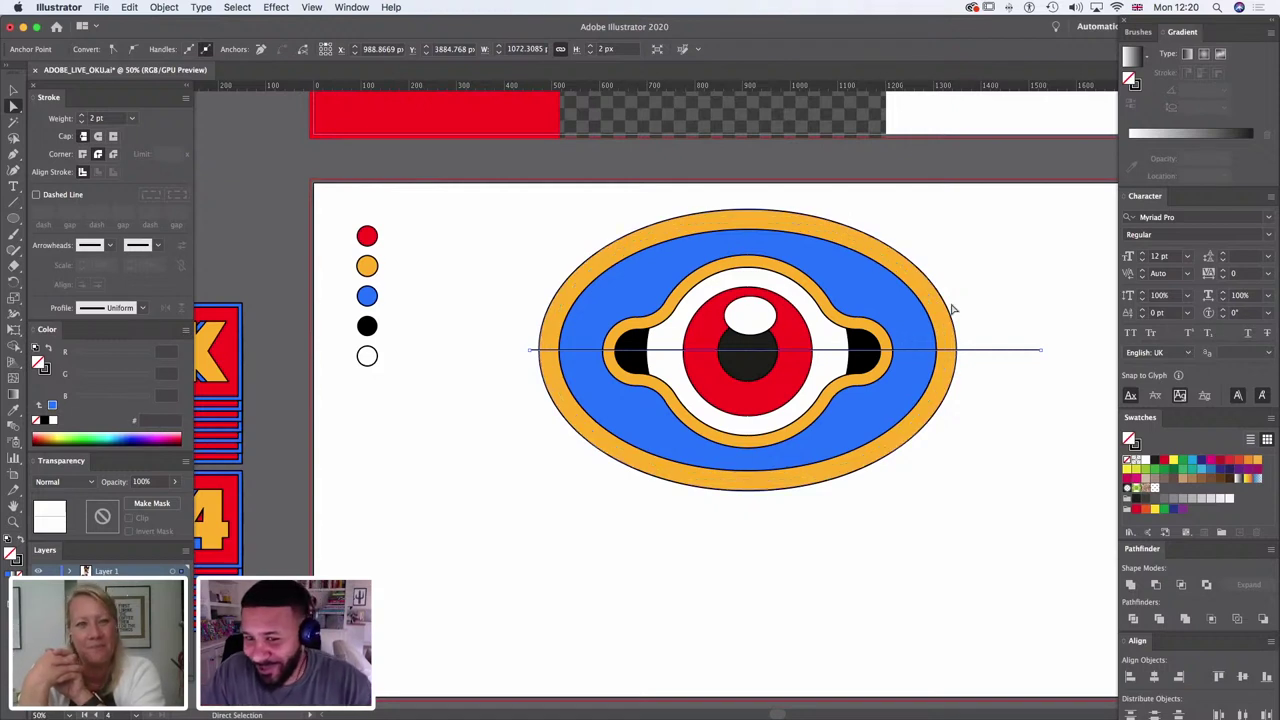
pyautogui.click(1034, 331)
pyautogui.click(976, 351)
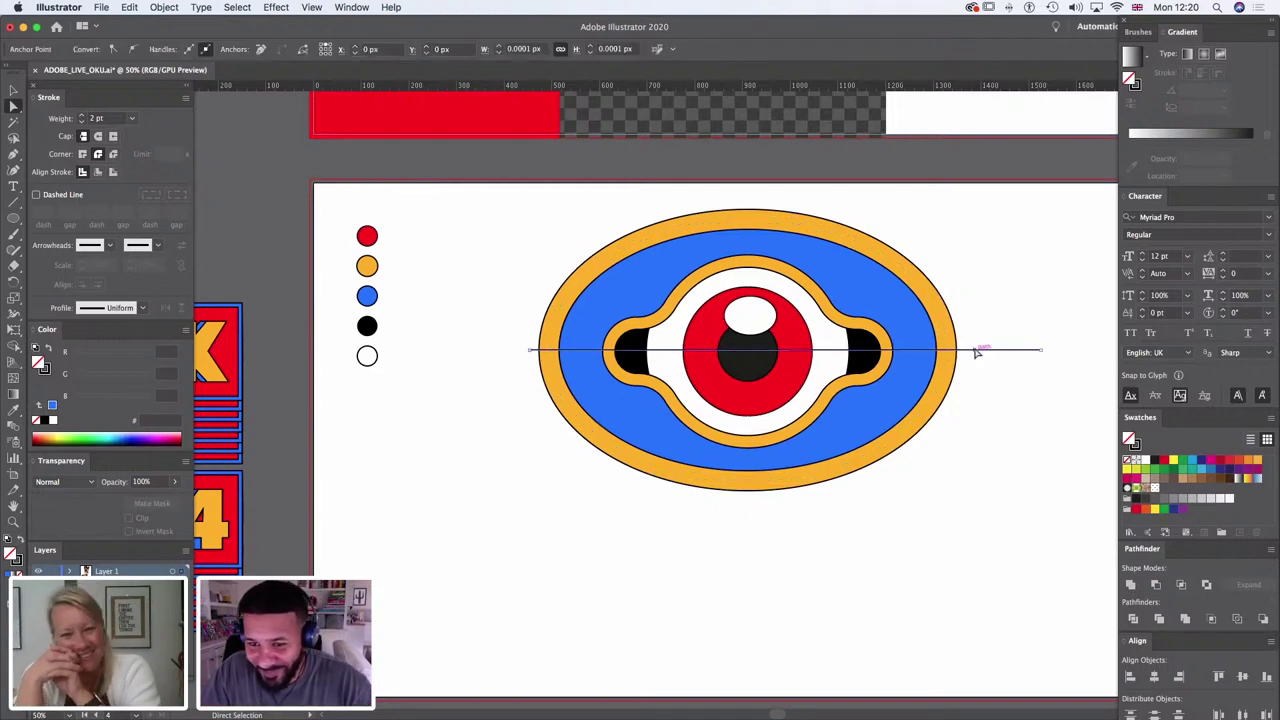
pyautogui.keyDown('shift'); pyautogui.click(920, 334); pyautogui.keyUp('shift')
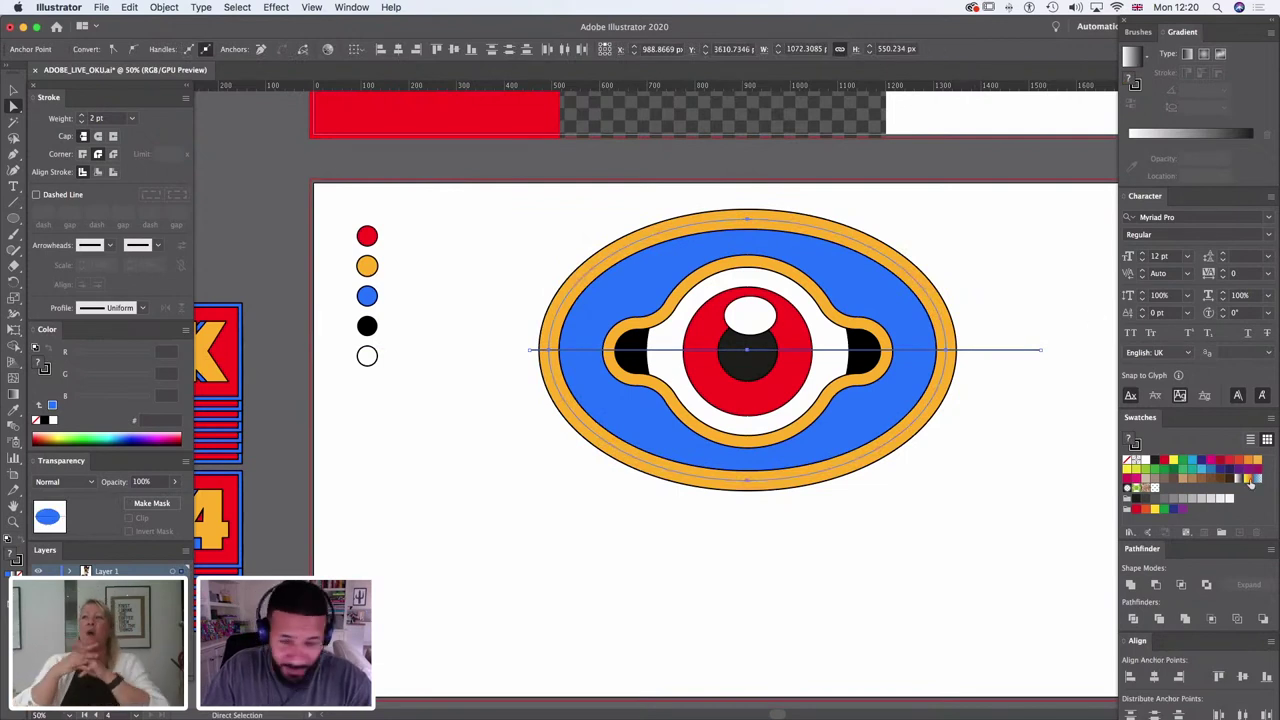
pyautogui.click(1133, 619)
pyautogui.click(1006, 577)
# Step: Send the divided blue ellipse halves to the back, behind the ring and the eye group
pyautogui.keyDown('super'); pyautogui.click(758, 315); pyautogui.keyUp('super')
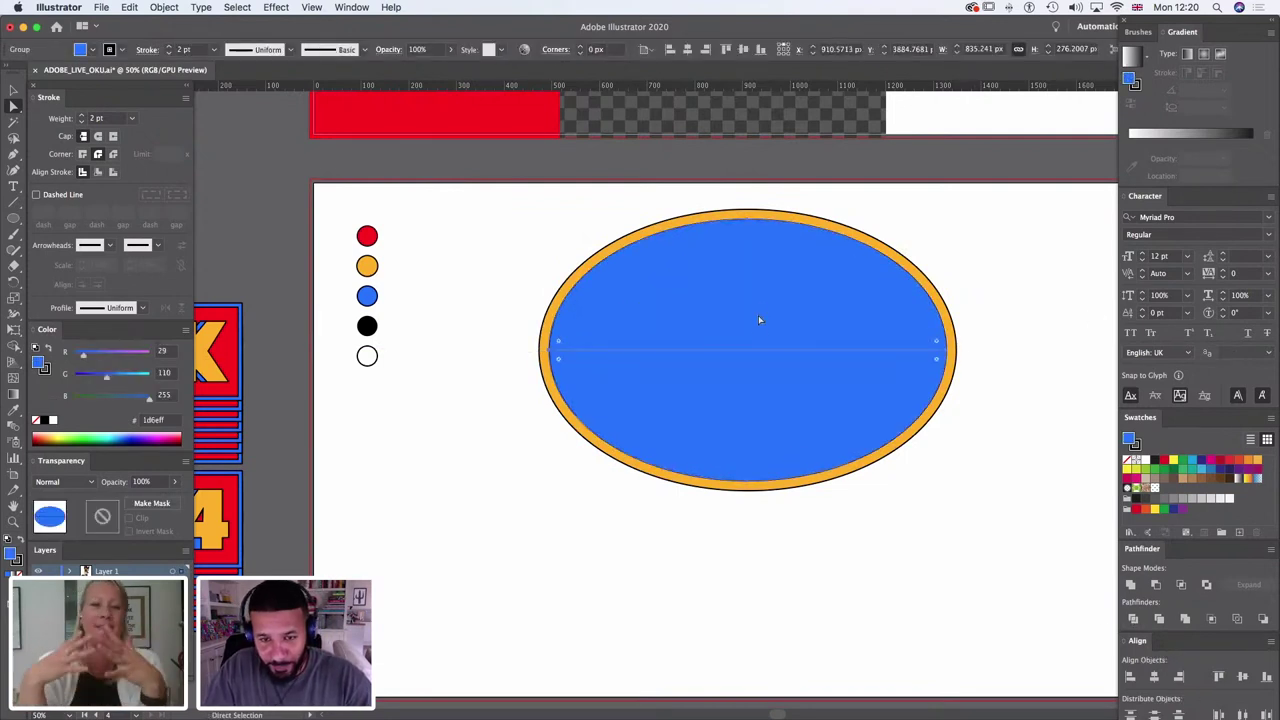
pyautogui.press('super+shift+[')
pyautogui.press('super+shift+a')
# Step: Give the lower half of the blue ellipse the black fill and no stroke sampled from the eye's black corner
pyautogui.click(884, 401)
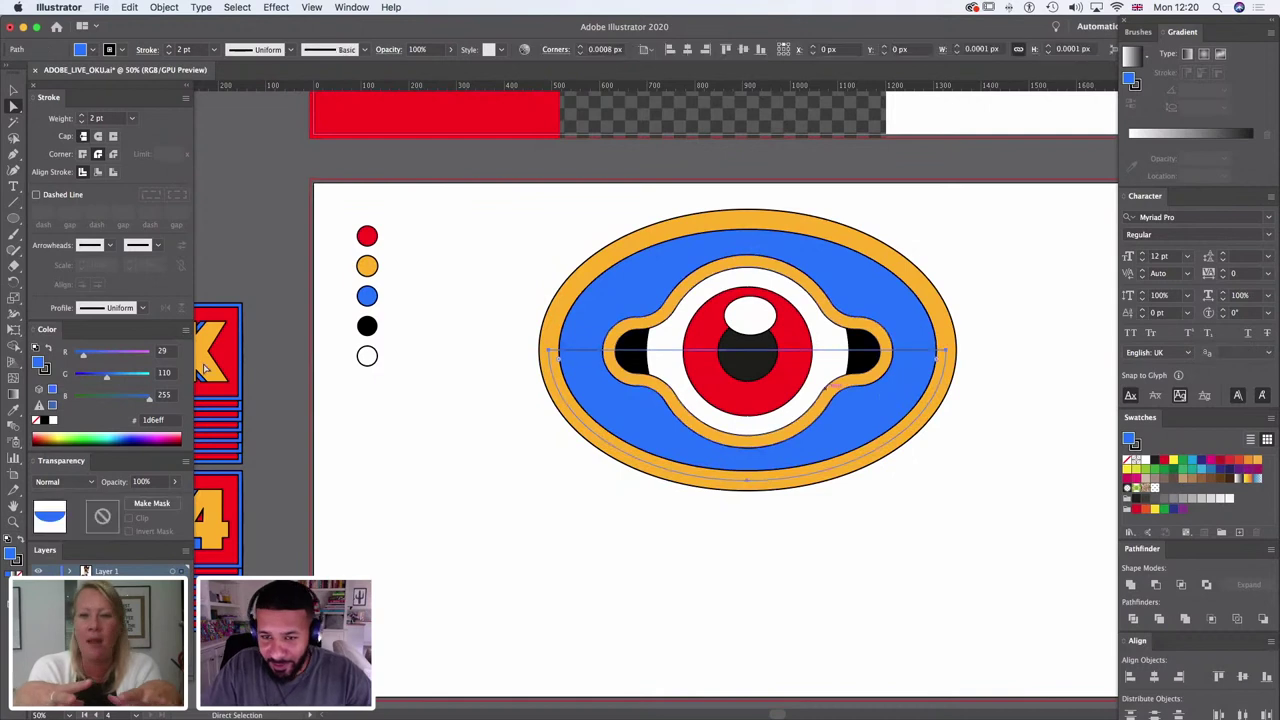
pyautogui.press('i')
pyautogui.click(873, 342)
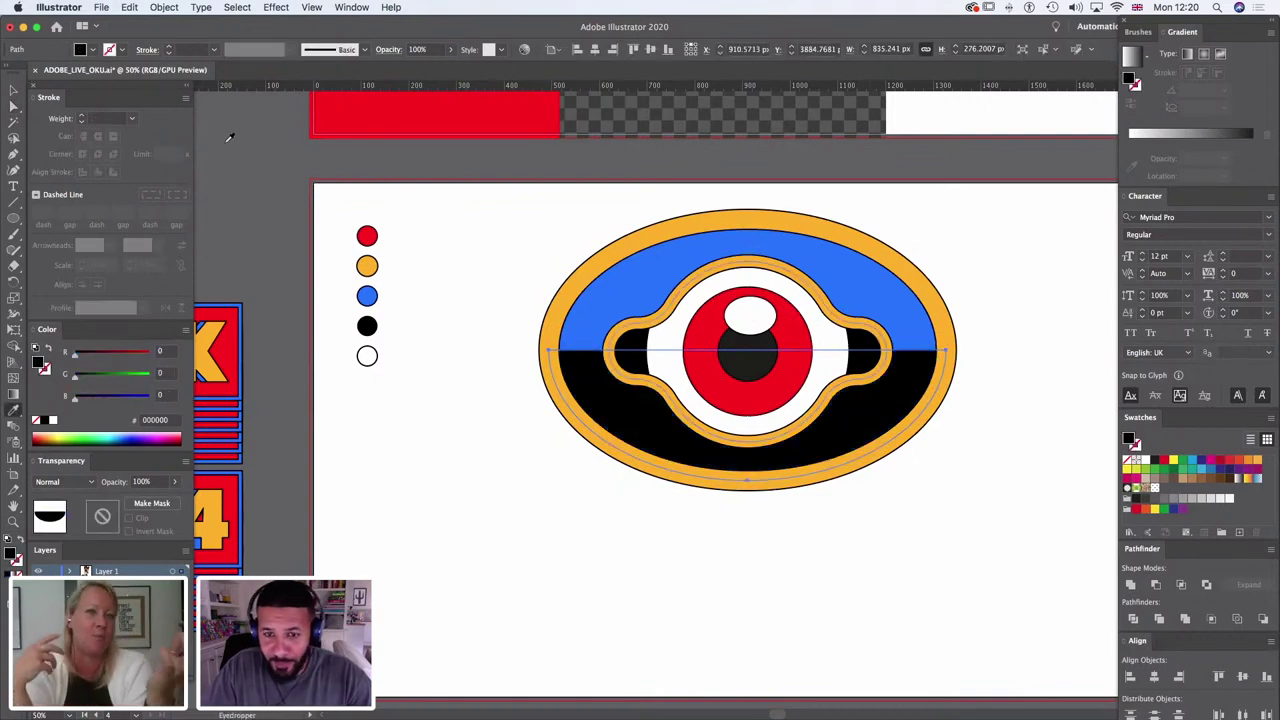
# Step: Group the complete eye illustration and scale it down proportionally around its centre to a little under half its size
pyautogui.press('v')
pyautogui.moveTo(1009, 263); pyautogui.dragTo(591, 455)
pyautogui.press('super+g')
pyautogui.moveTo(948, 205); pyautogui.dragTo(899, 284)
pyautogui.click(957, 337)
# Step: Draw a flat black ellipse about 422 px by 56 px under the eye and send it to the back
pyautogui.click(13, 218)
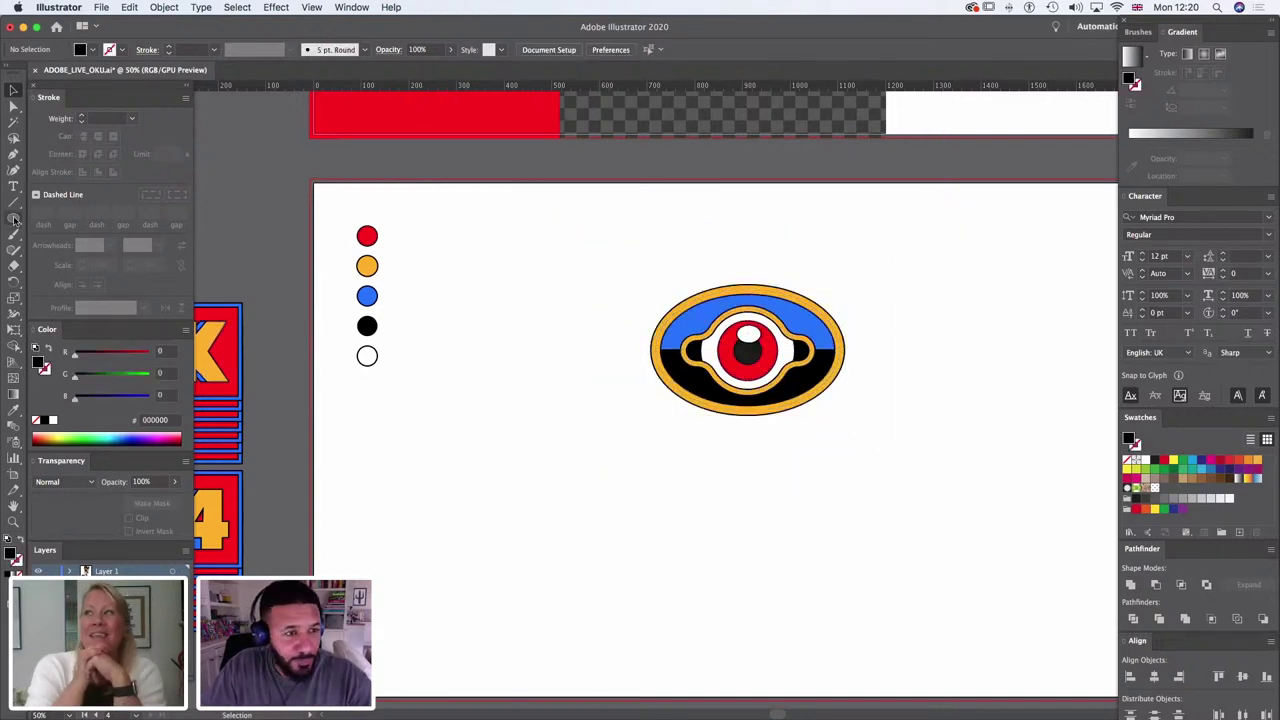
pyautogui.moveTo(650, 402); pyautogui.dragTo(853, 430)
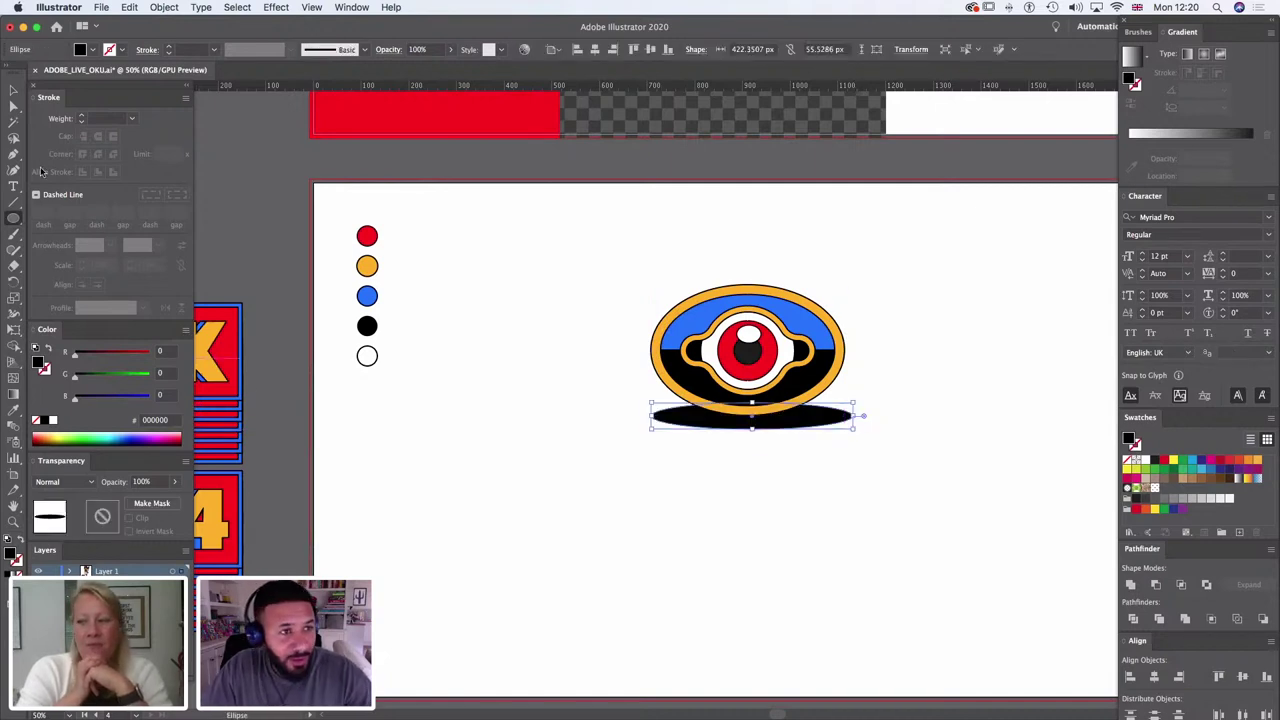
pyautogui.click(13, 90)
pyautogui.press('super+shift+bracketleft')
# Step: Centre the flat ellipse on the eye in both directions and move it straight down to the base of the eye as a shadow
pyautogui.moveTo(898, 280); pyautogui.dragTo(588, 482)
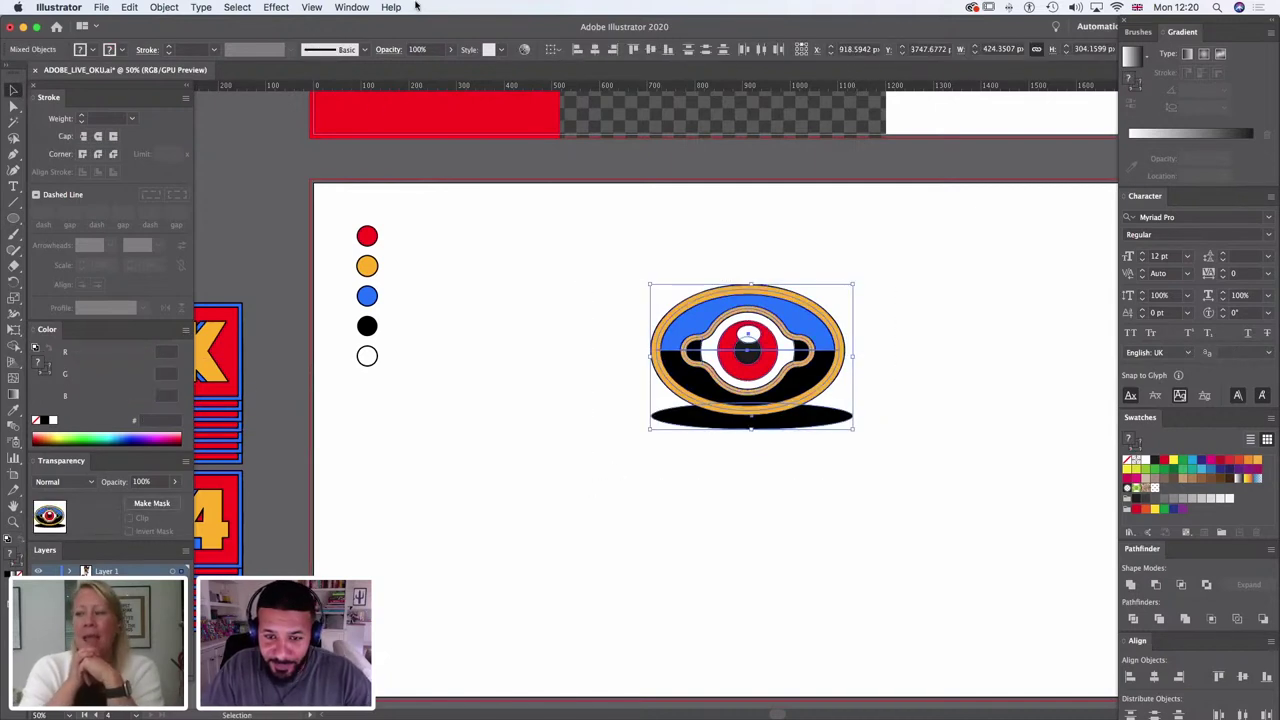
pyautogui.click(595, 49)
pyautogui.click(650, 49)
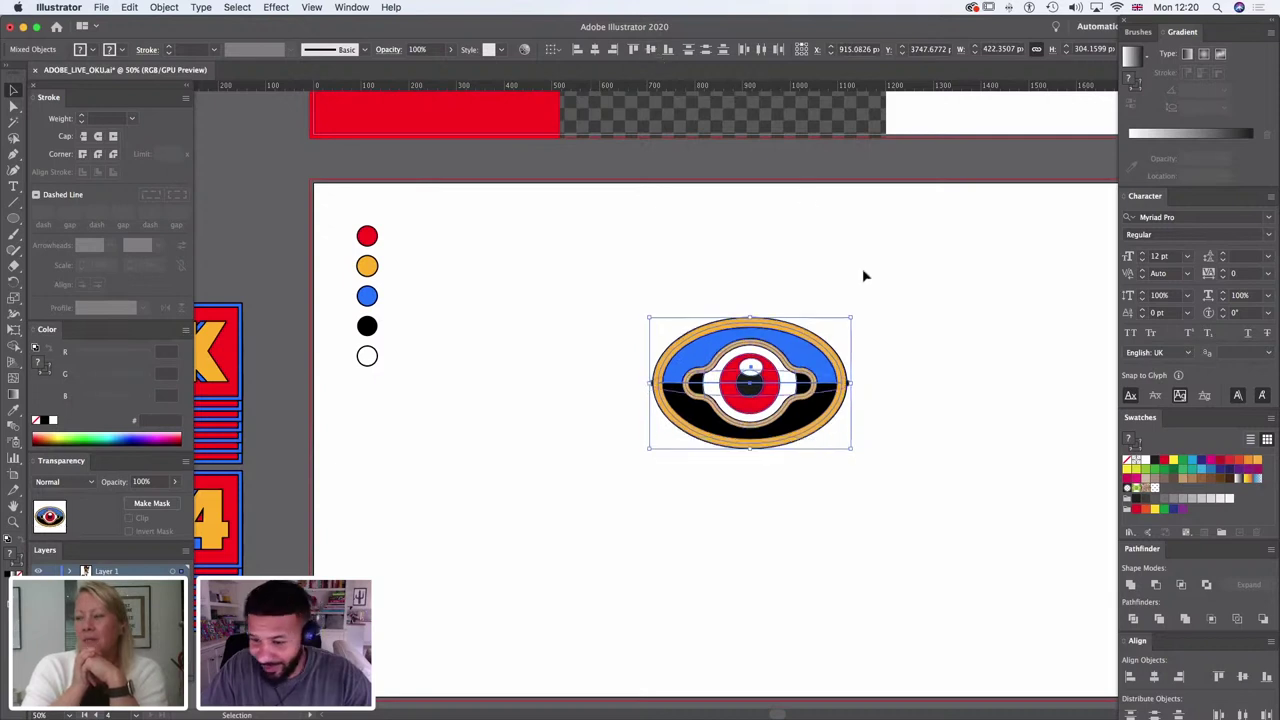
pyautogui.click(855, 333)
pyautogui.moveTo(849, 381); pyautogui.dragTo(852, 451)
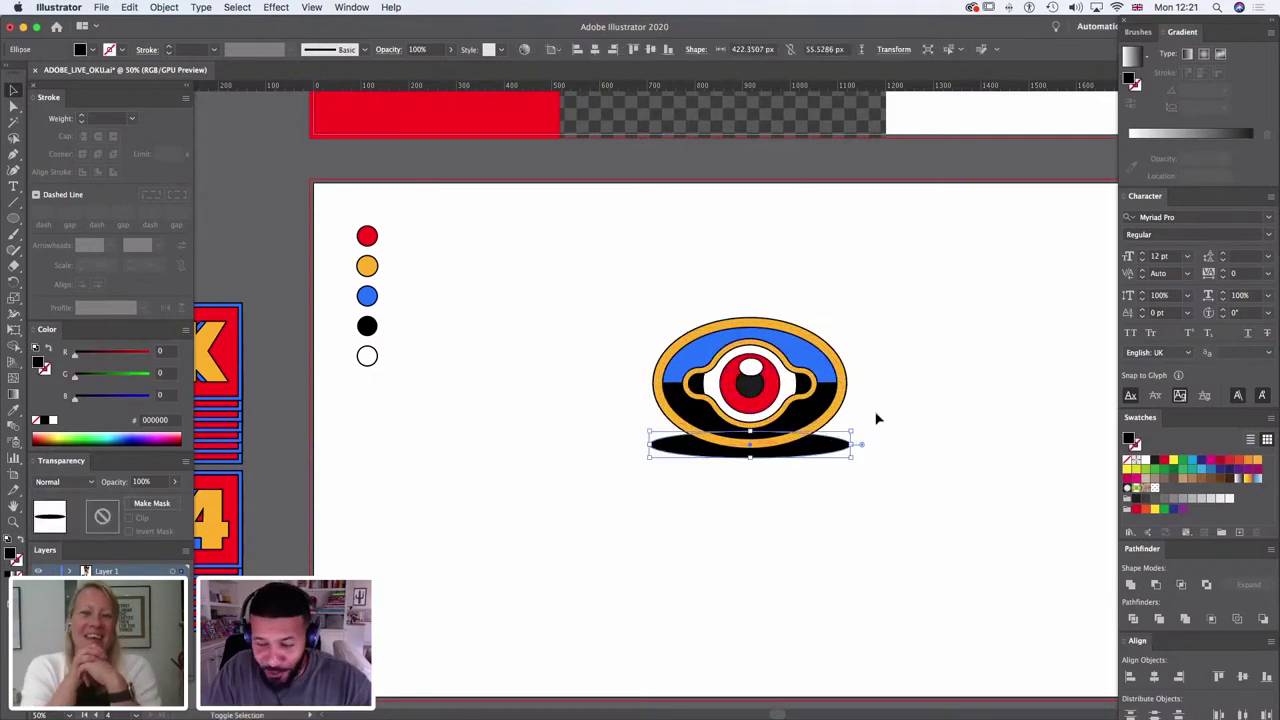
# Step: Flatten the black shadow ellipse to about half its height, keeping its width and centre
pyautogui.click(890, 440)
pyautogui.click(792, 454)
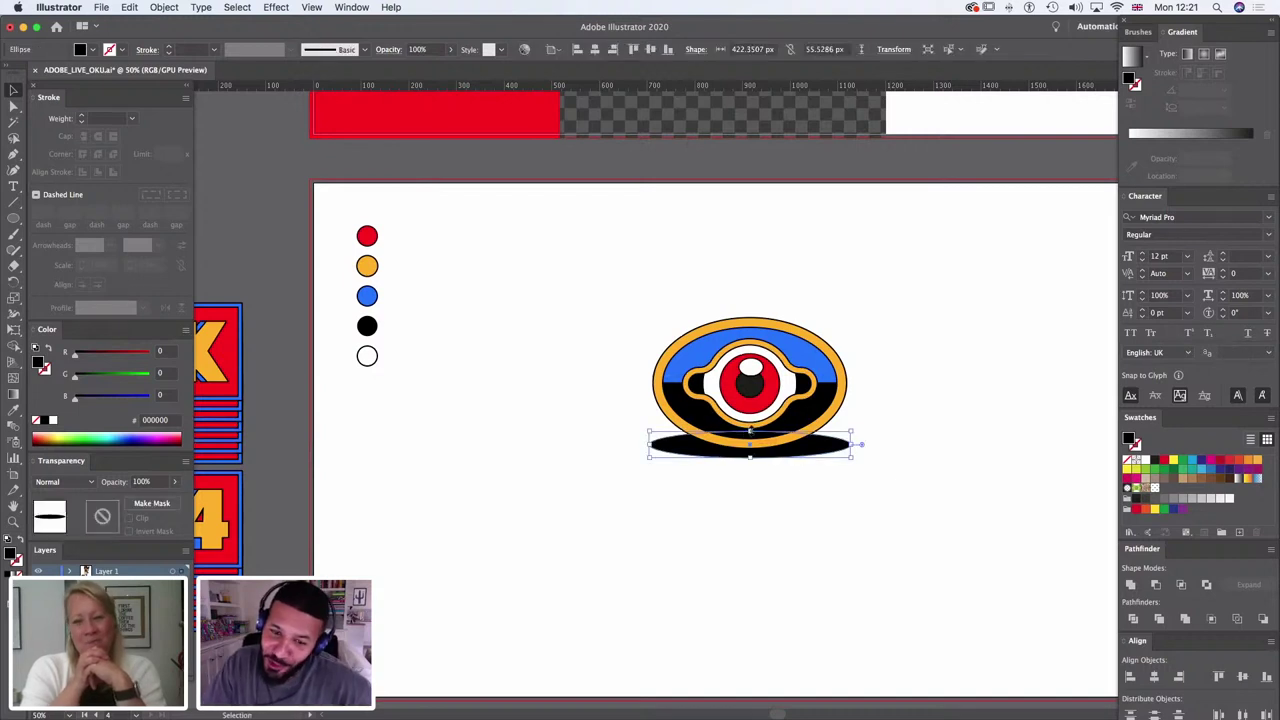
pyautogui.moveTo(750, 431); pyautogui.dragTo(803, 453)
pyautogui.click(926, 394)
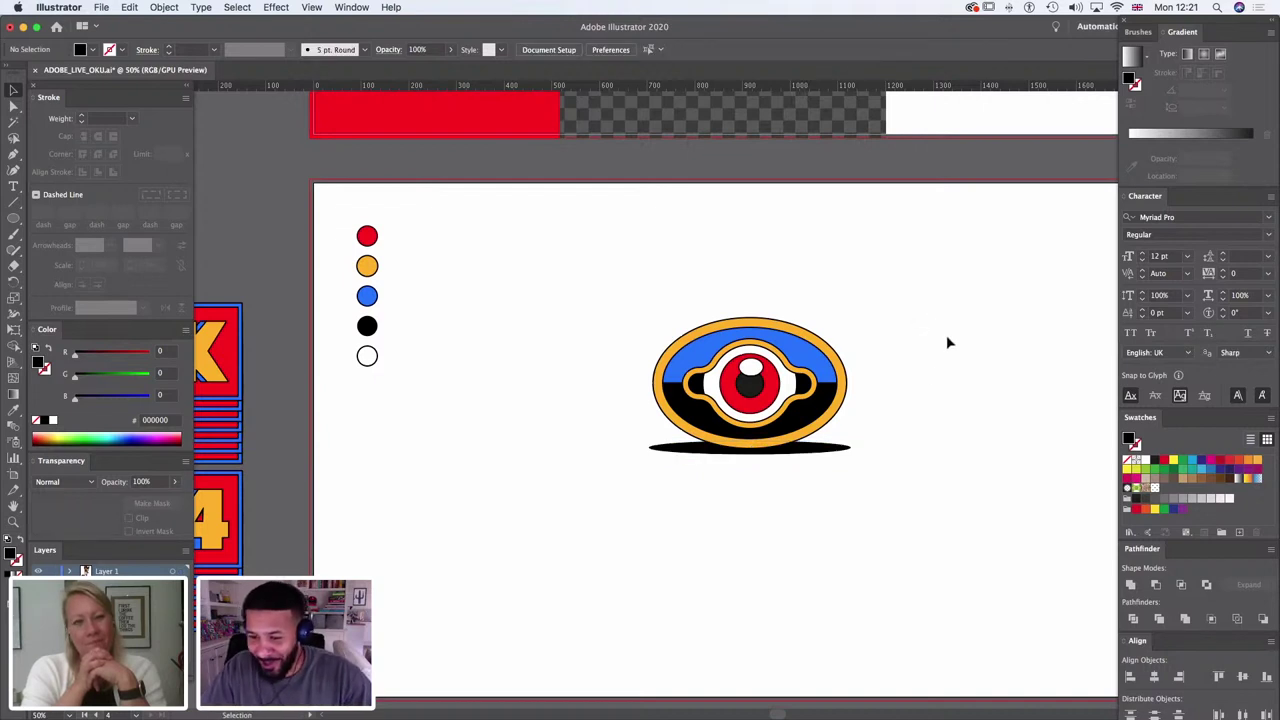
# Step: Draw a rectangle about 163 px by 62 px in the empty area above and to the right of the eye
pyautogui.moveTo(931, 485); pyautogui.dragTo(856, 350)
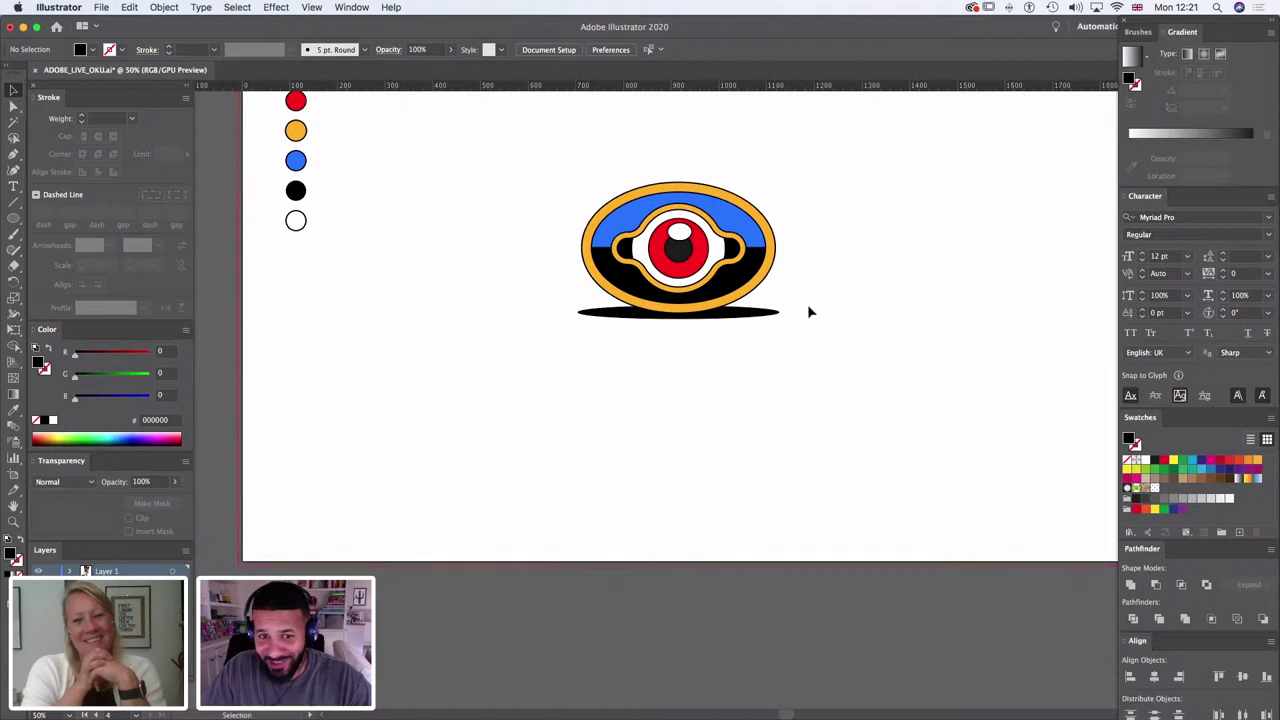
pyautogui.click(14, 218)
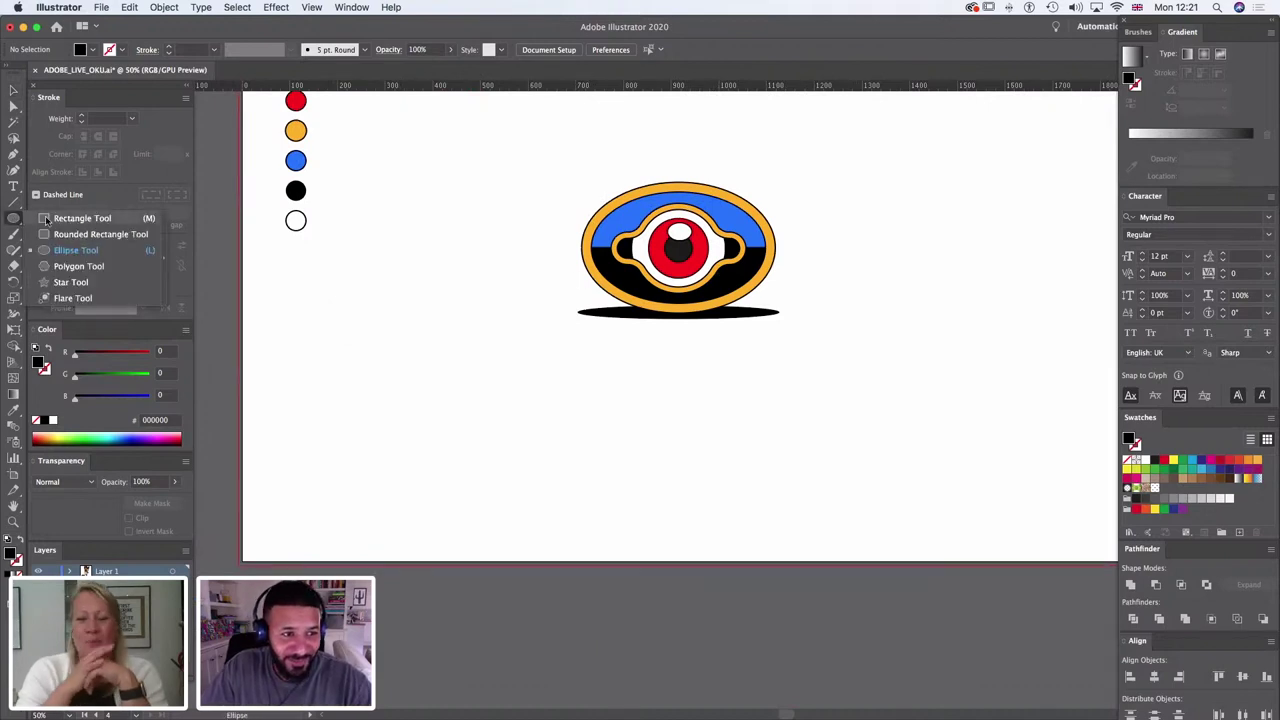
pyautogui.click(46, 219)
pyautogui.scroll(4, 1066, 266)
pyautogui.hscroll(5, 1066, 266)
pyautogui.moveTo(510, 299); pyautogui.dragTo(589, 329)
# Step: Give the rectangle the red fill sampled from the eye's iris and remove its stroke
pyautogui.press('i')
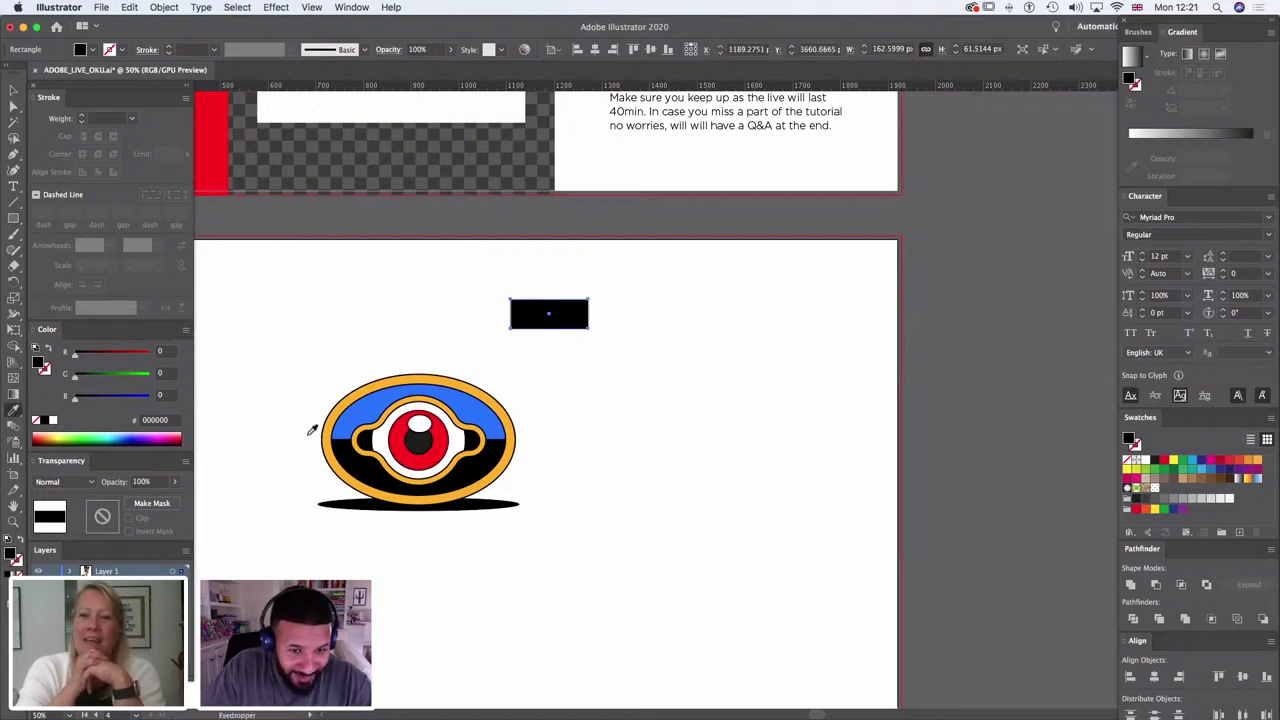
pyautogui.click(441, 441)
pyautogui.click(18, 562)
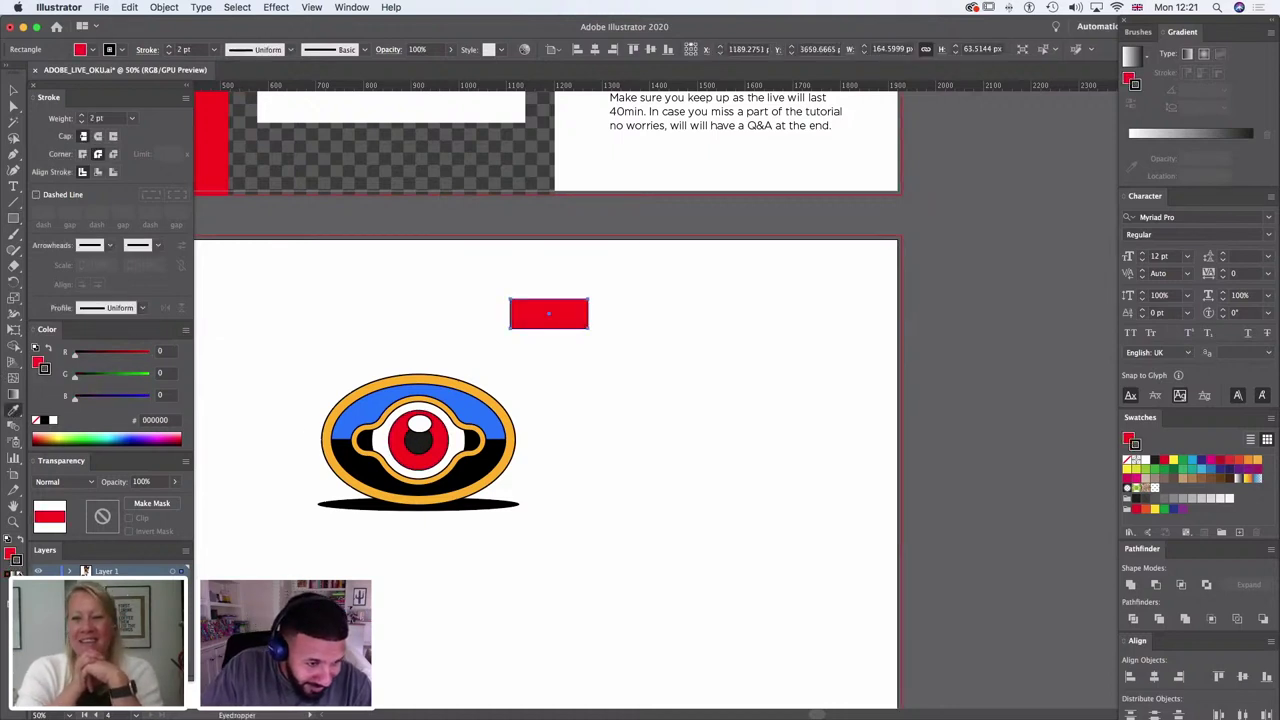
pyautogui.click(19, 574)
pyautogui.click(13, 90)
pyautogui.click(694, 284)
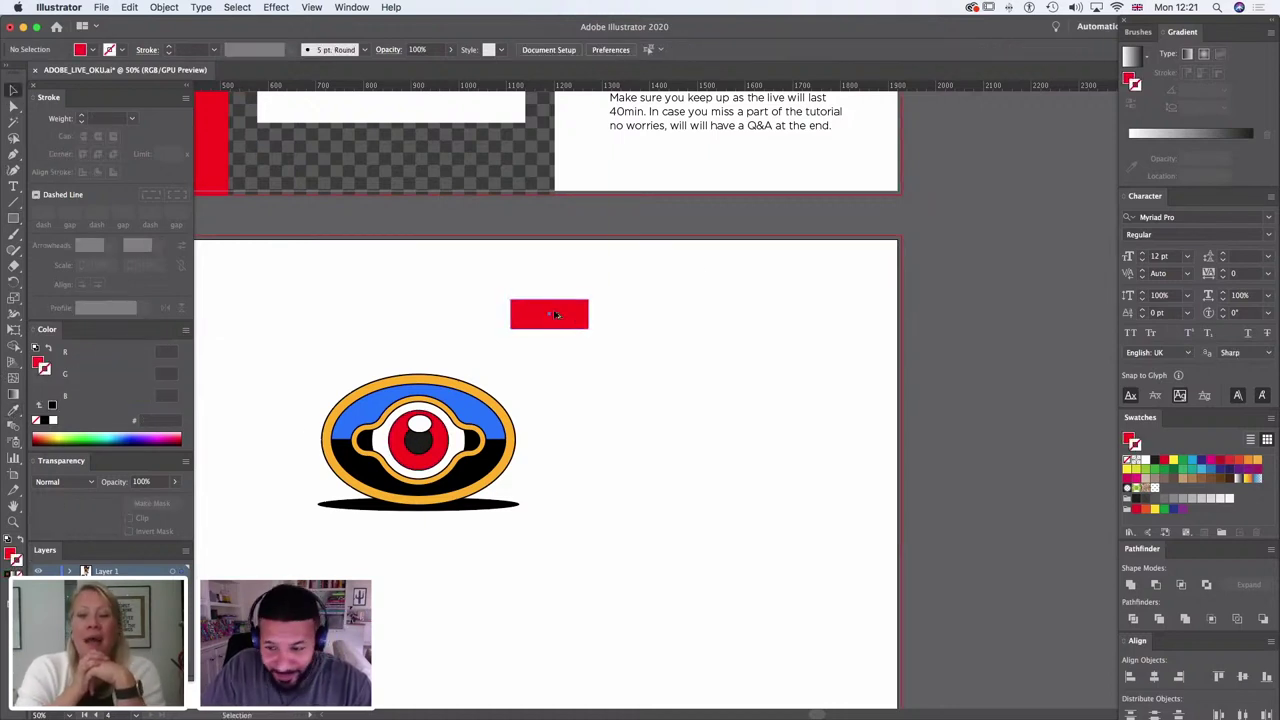
# Step: Duplicate the red rectangle edge to edge horizontally until it forms a row of five bricks
pyautogui.moveTo(551, 323); pyautogui.dragTo(628, 323)
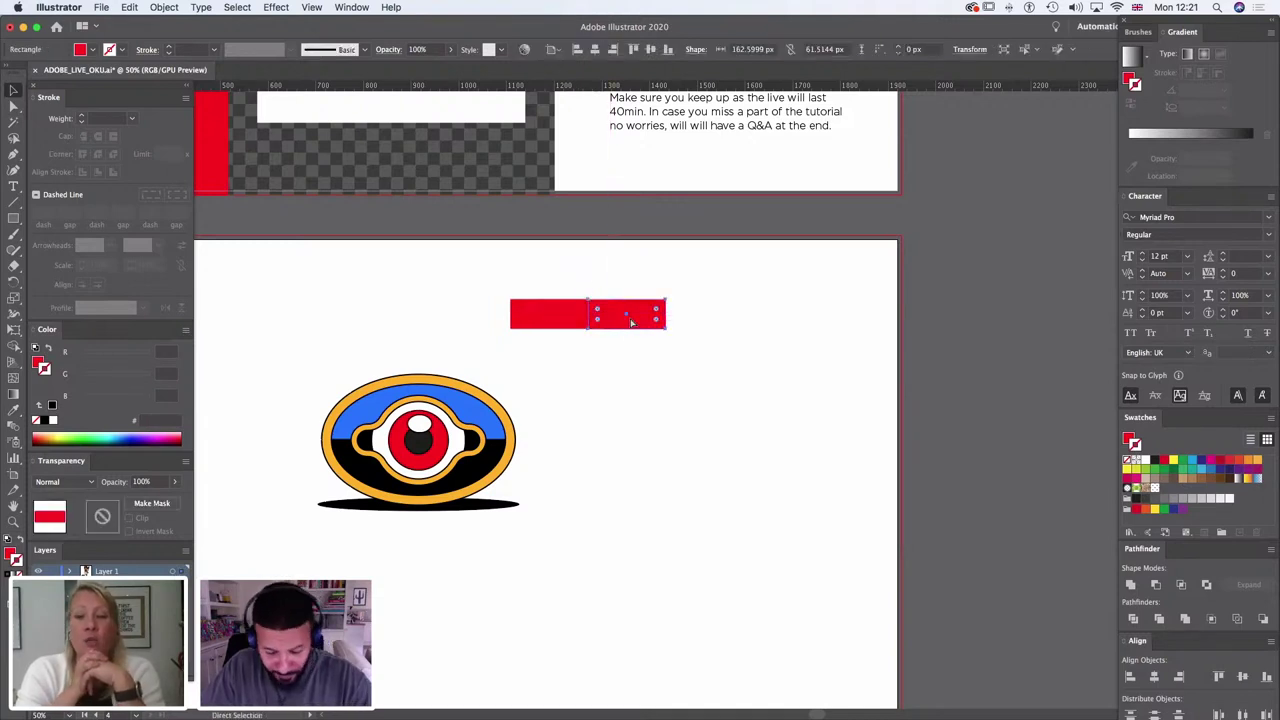
pyautogui.press('super+d')
pyautogui.press('super+d')
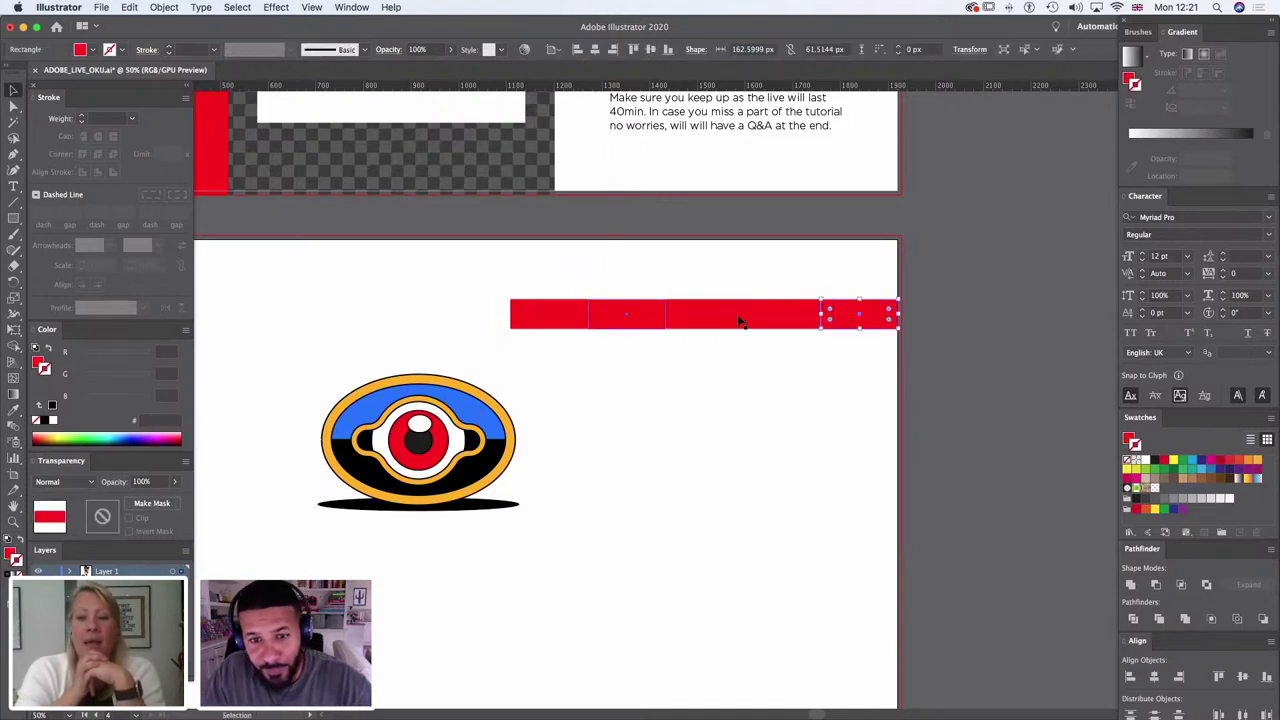
# Step: Group all five red rectangles of the row
pyautogui.keyDown('shift'); pyautogui.click(777, 316); pyautogui.keyUp('shift')
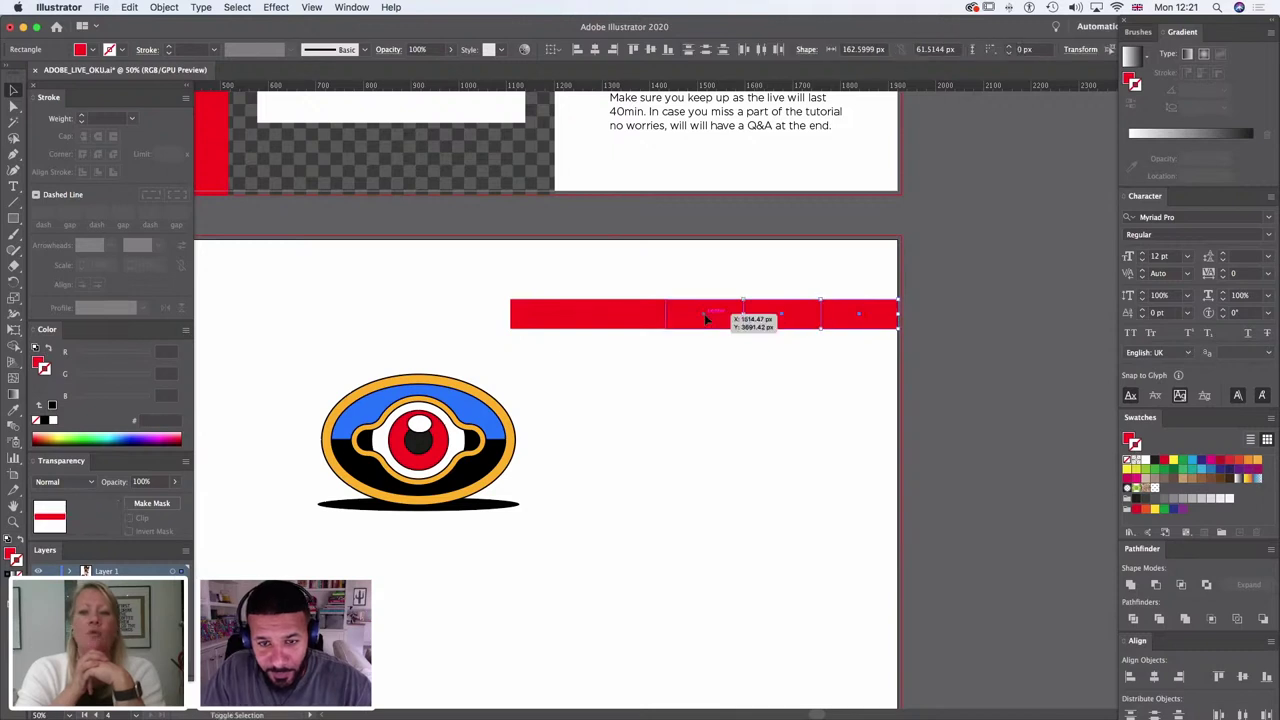
pyautogui.keyDown('shift'); pyautogui.click(709, 319); pyautogui.keyUp('shift')
pyautogui.keyDown('shift'); pyautogui.click(623, 324); pyautogui.keyUp('shift')
pyautogui.keyDown('shift'); pyautogui.click(563, 313); pyautogui.keyUp('shift')
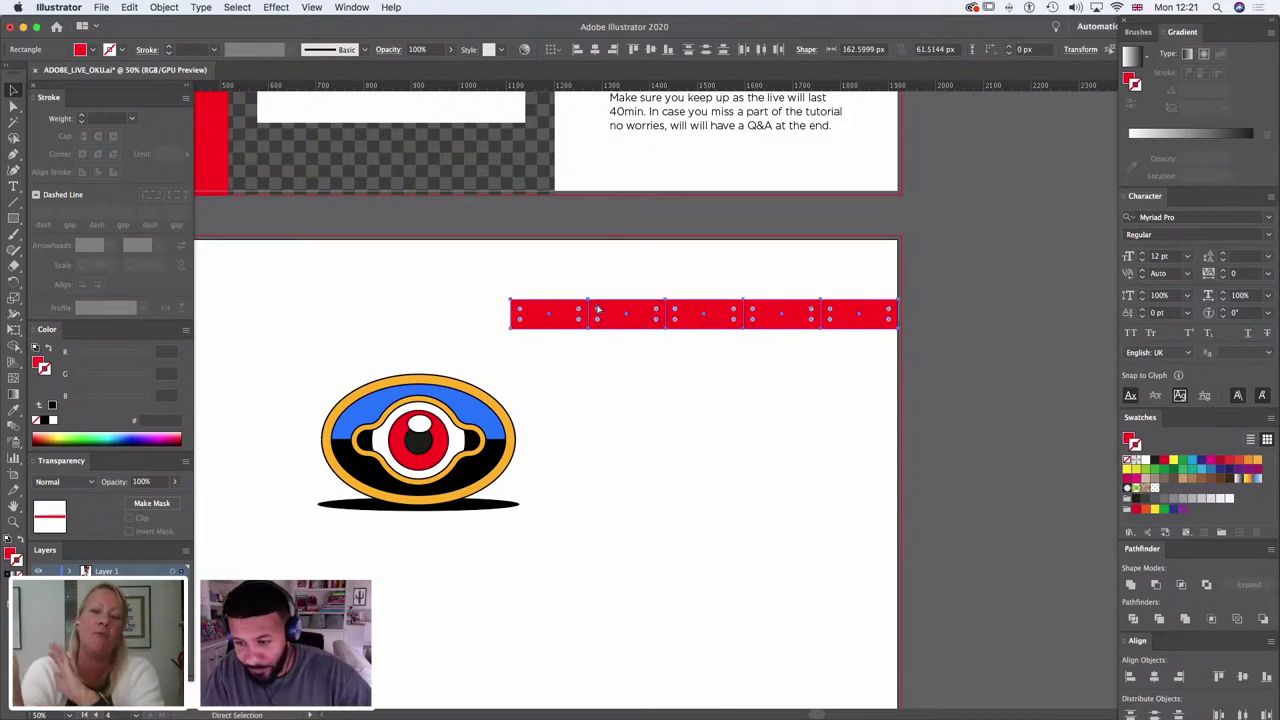
pyautogui.press('super+g')
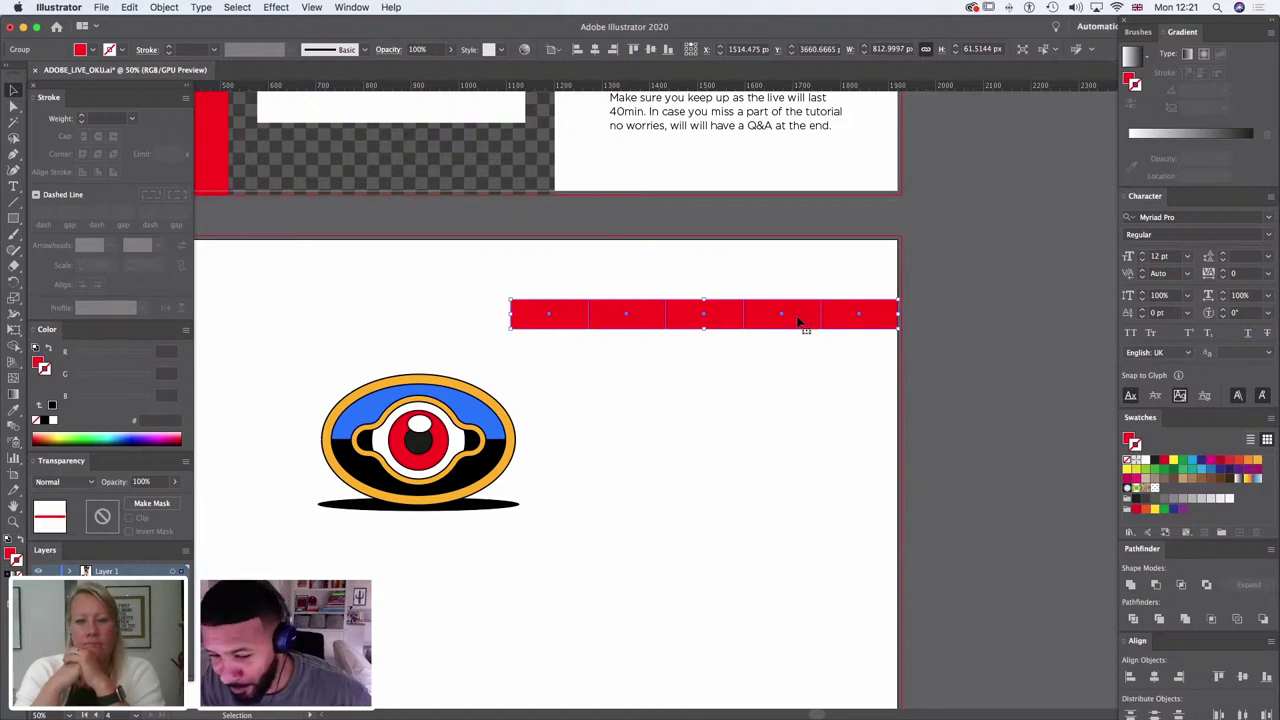
# Step: Stack copies of the grouped red row directly beneath it, in pairs, until there are twelve rows forming a wall
pyautogui.moveTo(798, 320); pyautogui.dragTo(795, 349)
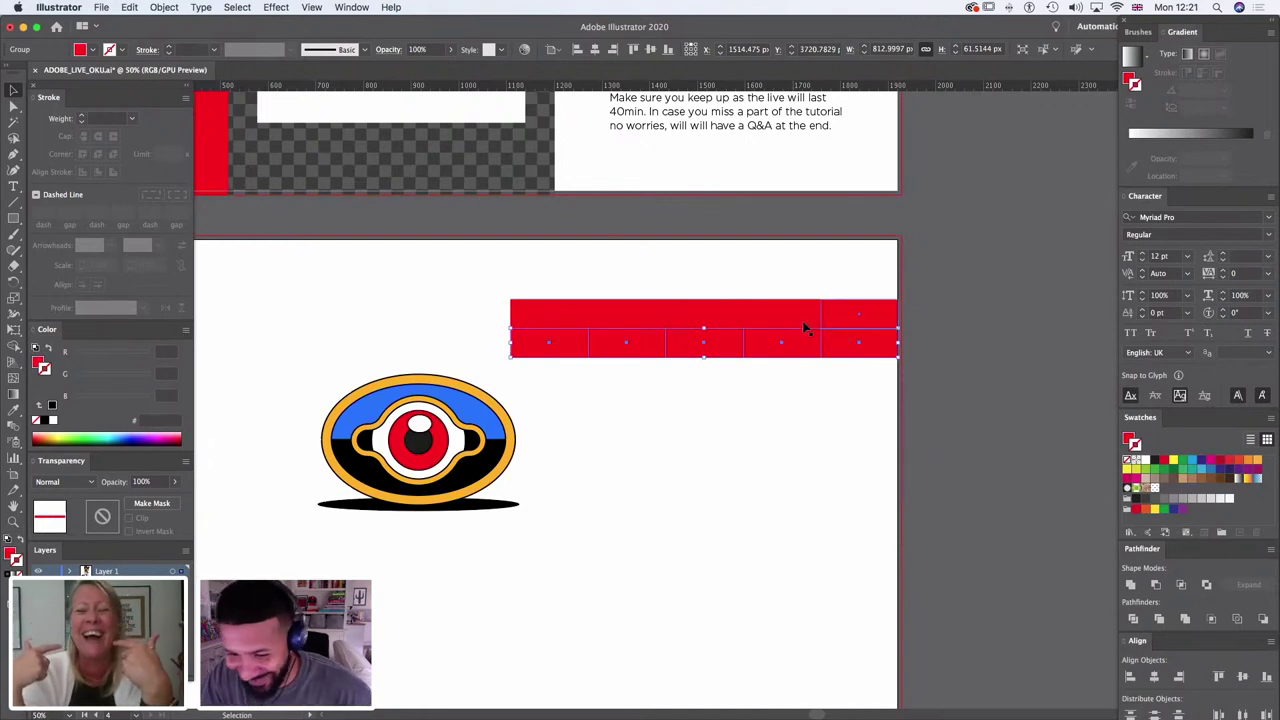
pyautogui.keyDown('shift'); pyautogui.click(821, 310); pyautogui.keyUp('shift')
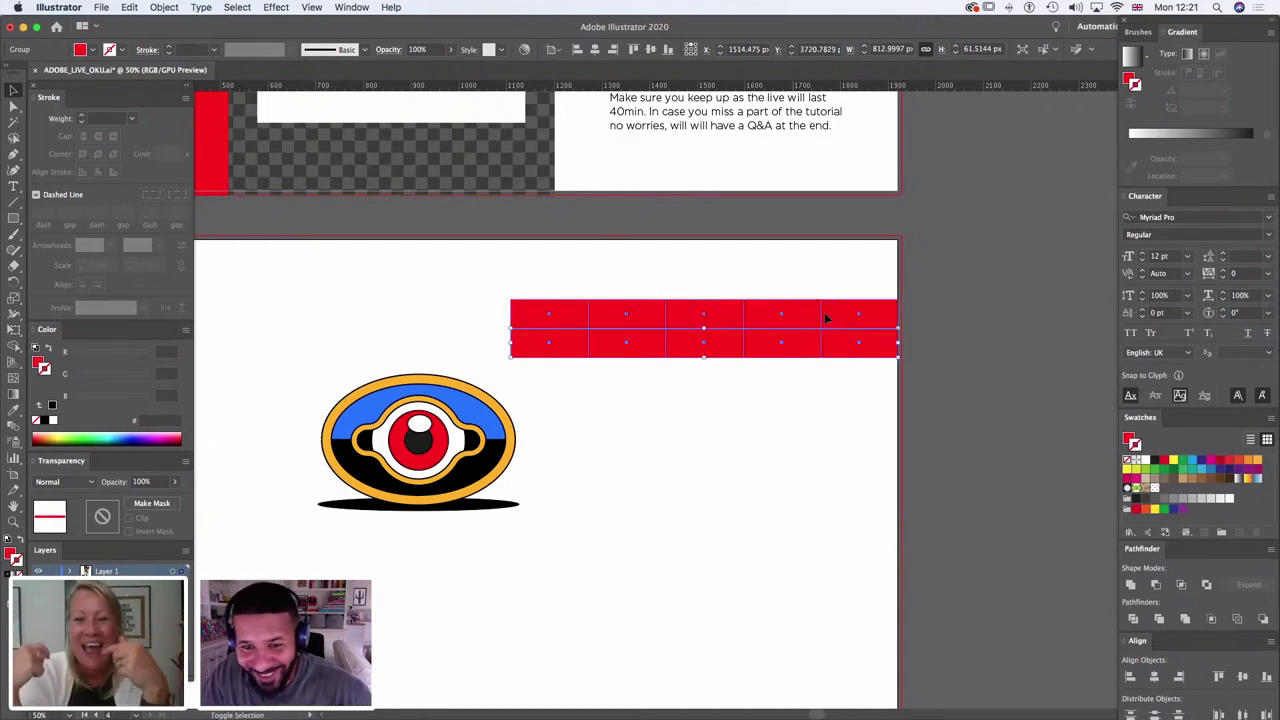
pyautogui.moveTo(834, 311); pyautogui.dragTo(840, 396)
pyautogui.moveTo(837, 372); pyautogui.dragTo(871, 374)
pyautogui.press('super+d')
pyautogui.press('super+d')
pyautogui.press('super+d')
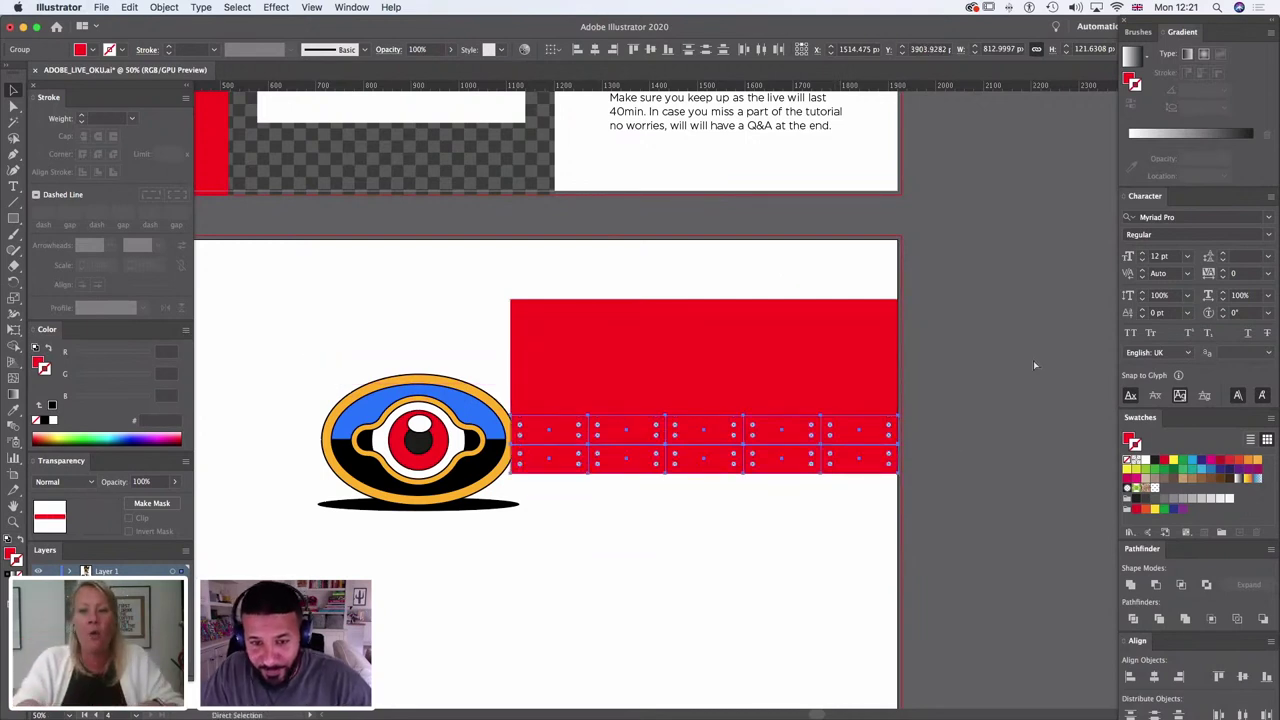
pyautogui.press('super+d')
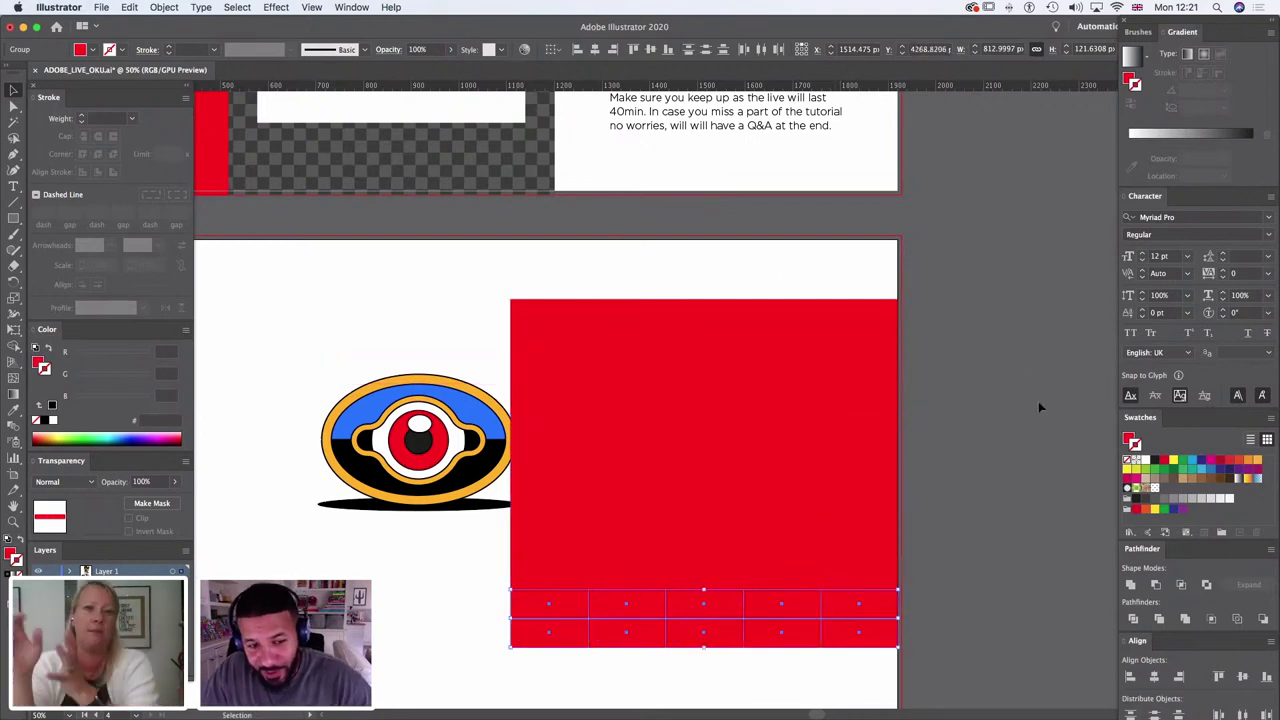
pyautogui.click(946, 477)
pyautogui.moveTo(932, 481); pyautogui.dragTo(937, 389)
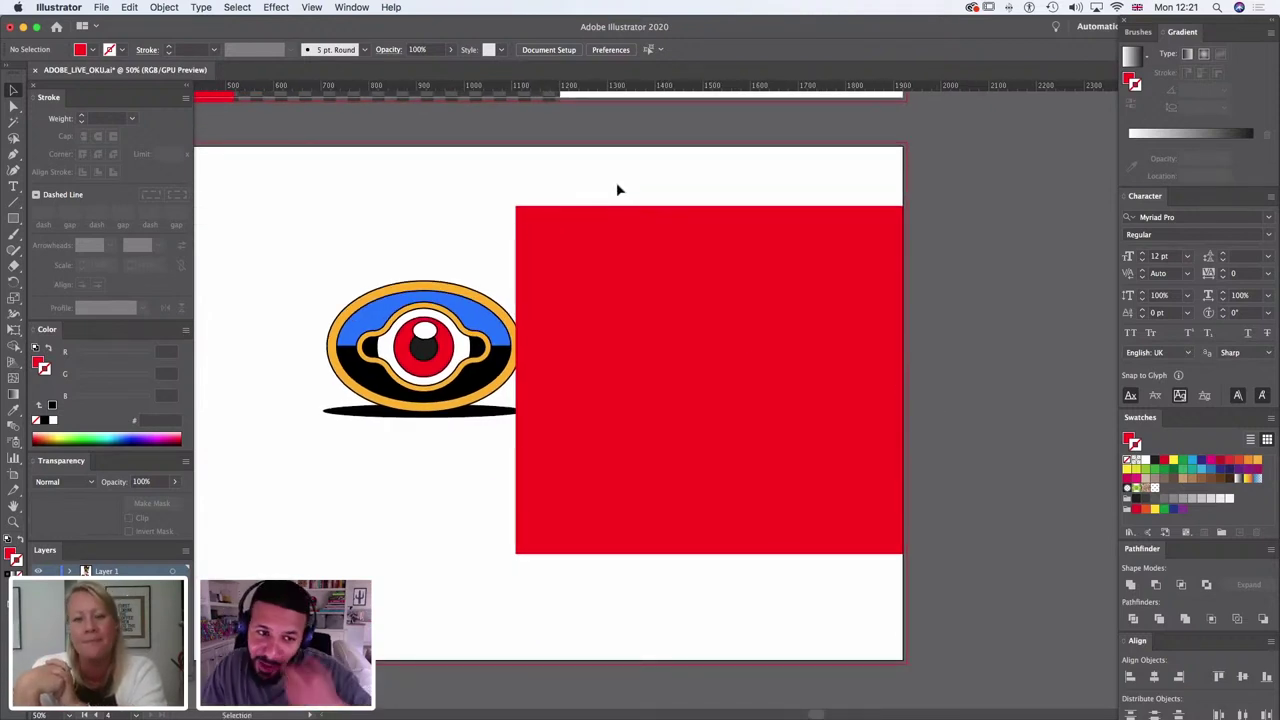
pyautogui.moveTo(603, 174); pyautogui.dragTo(918, 548)
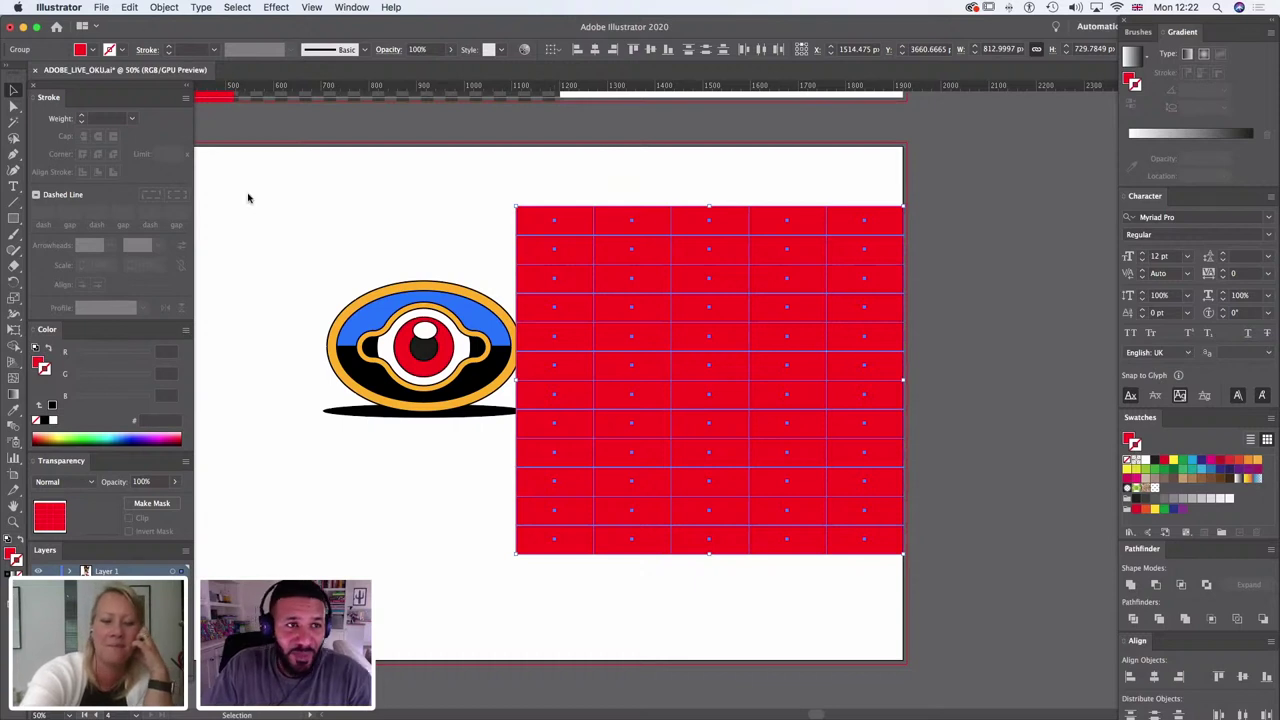
pyautogui.click(164, 8)
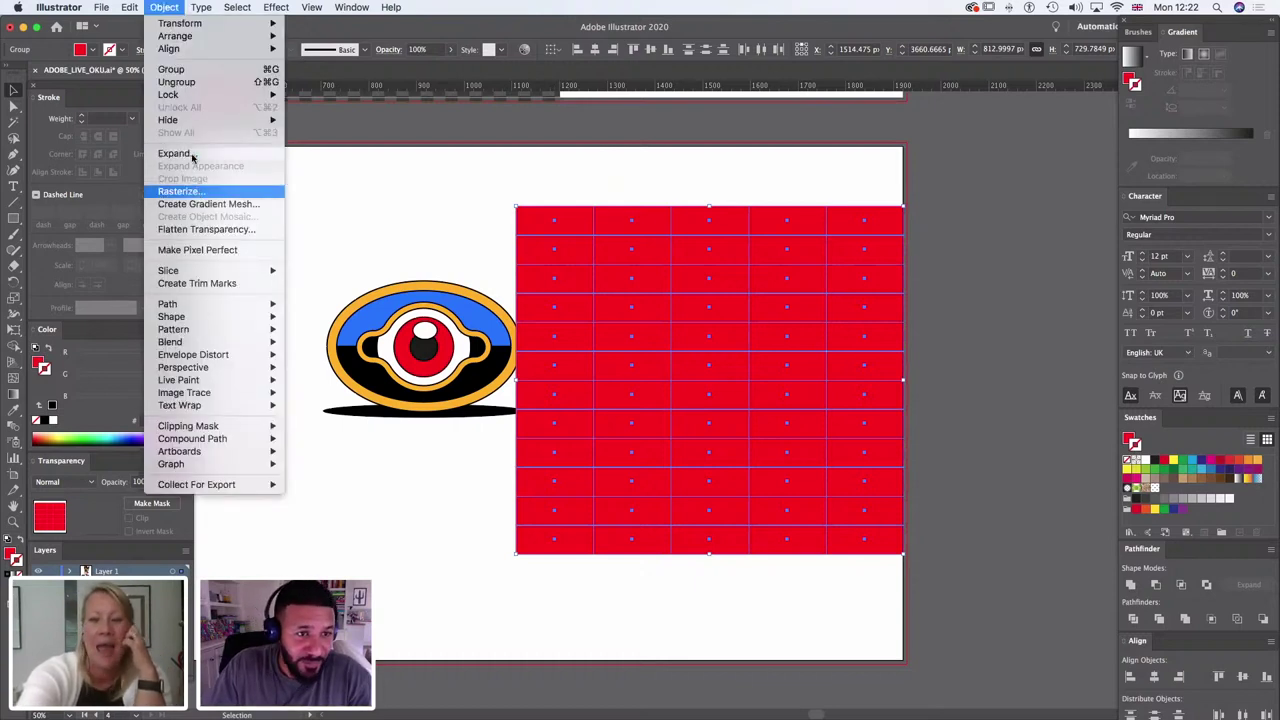
pyautogui.moveTo(268, 10)
pyautogui.moveTo(320, 92)
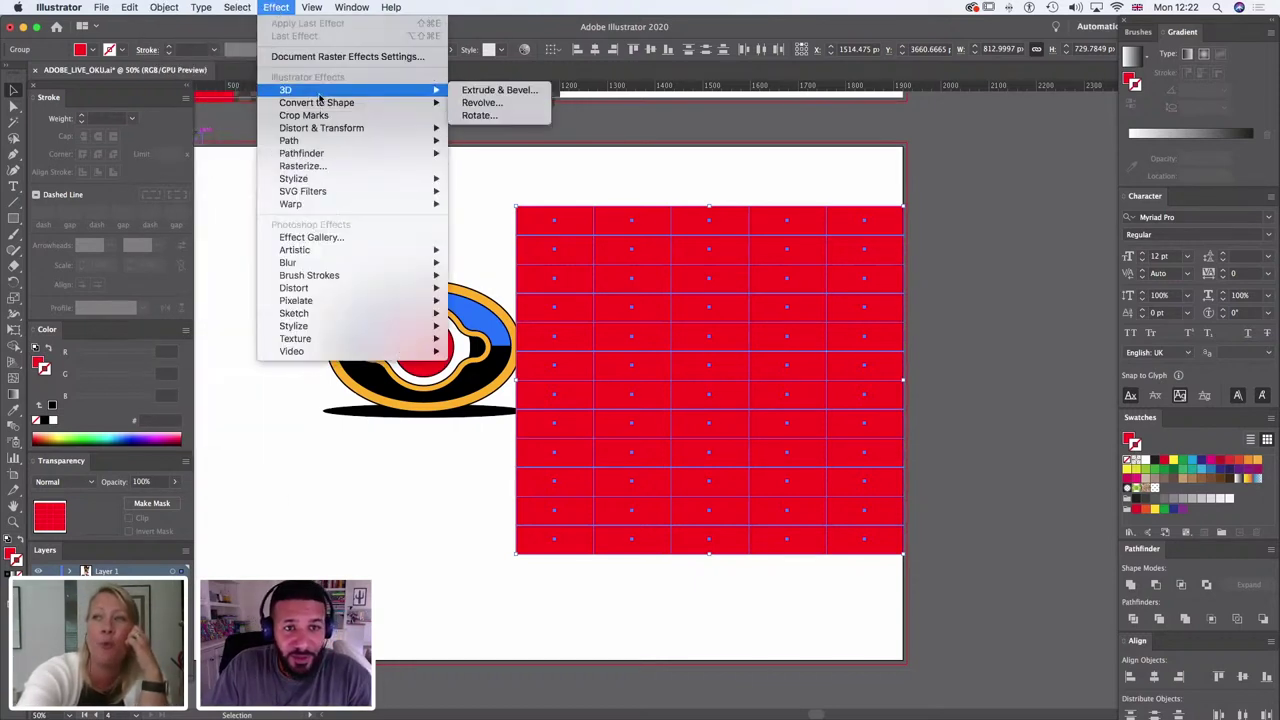
pyautogui.click(495, 90)
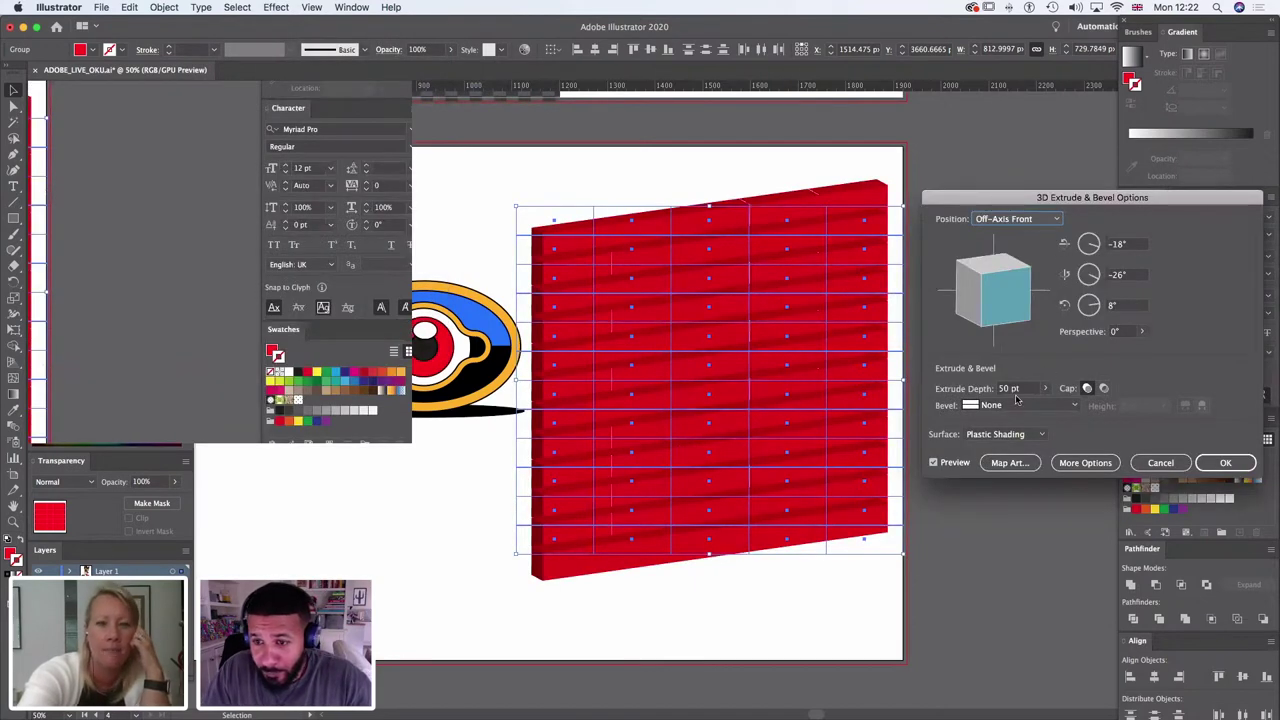
pyautogui.click(1012, 390)
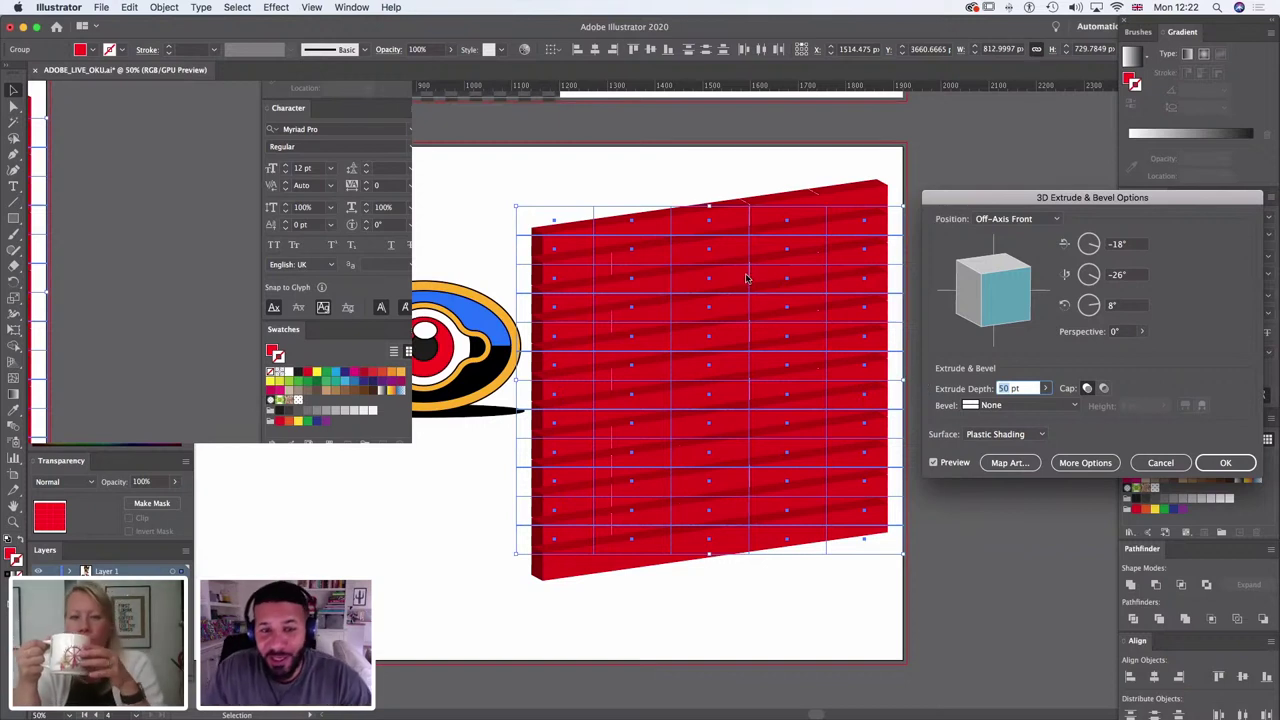
pyautogui.click(1160, 463)
pyautogui.click(1011, 423)
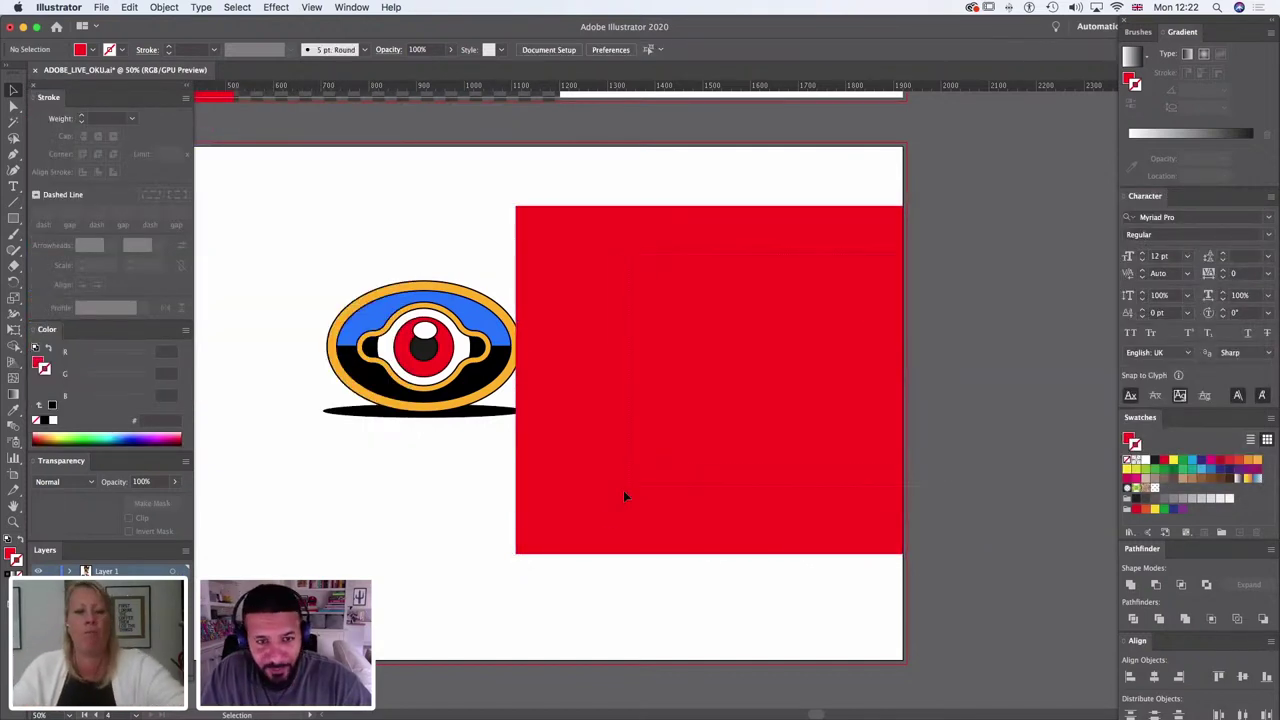
# Step: Delete all the stacked red rows except the top one
pyautogui.moveTo(624, 493); pyautogui.dragTo(537, 574)
pyautogui.press('Delete')
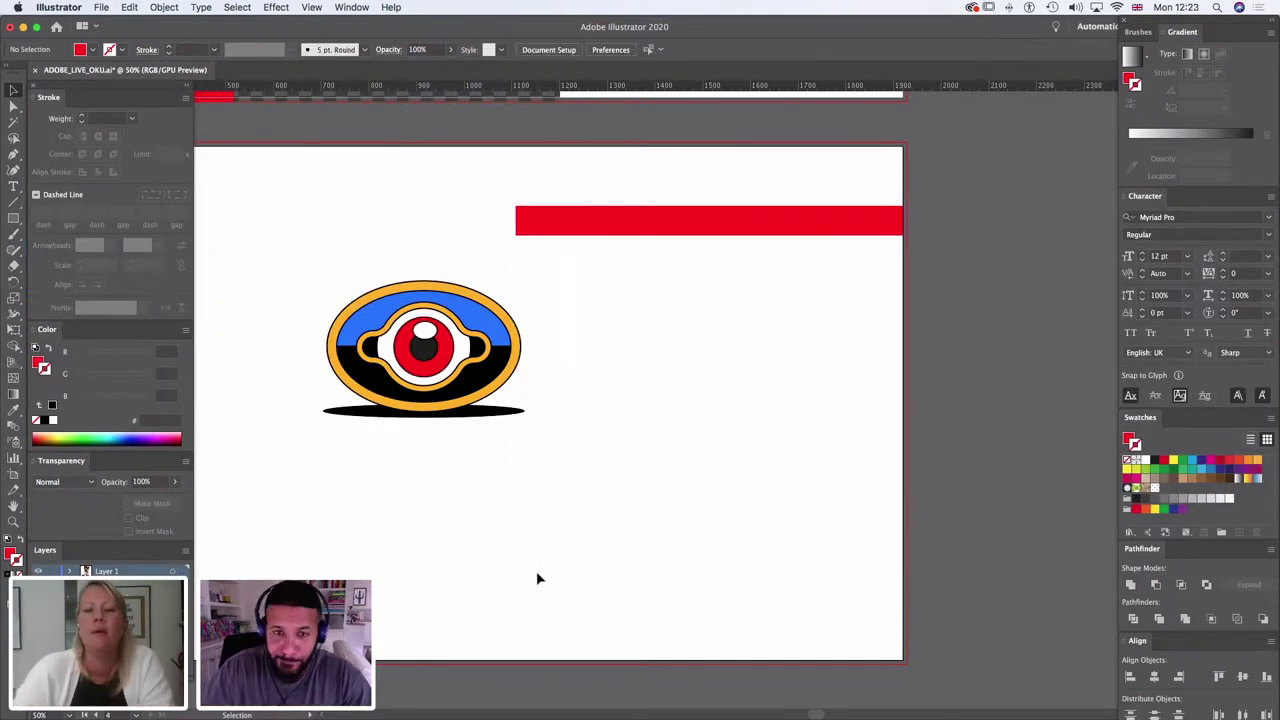
# Step: Apply a 3D Extrude & Bevel effect to the red row in the Off-Axis Front position with a 90 pt depth
pyautogui.moveTo(486, 164); pyautogui.dragTo(1000, 274)
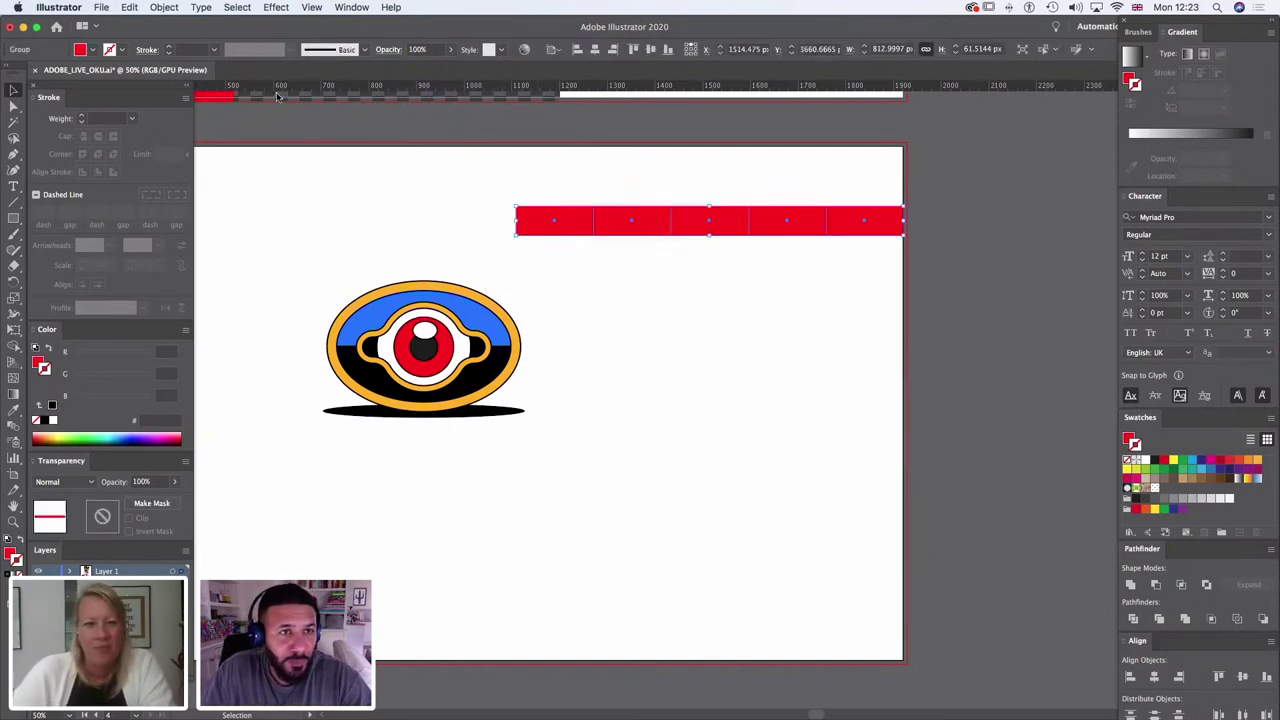
pyautogui.click(276, 7)
pyautogui.moveTo(330, 92)
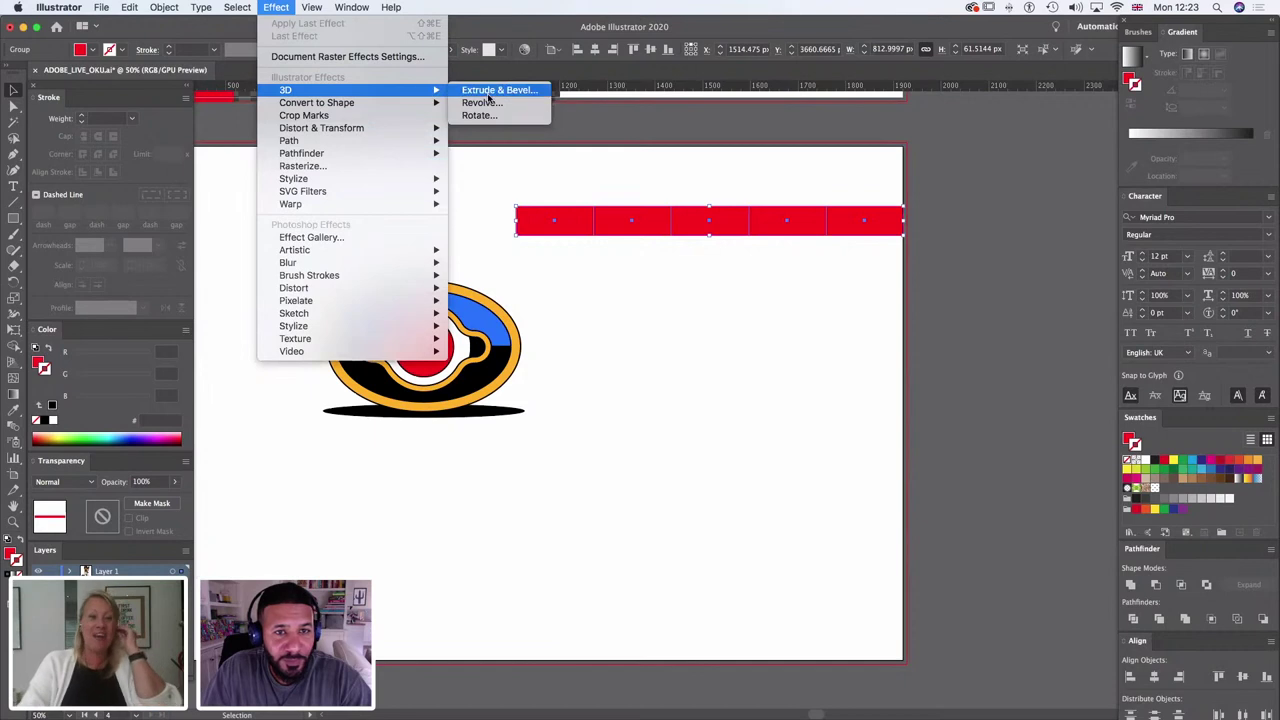
pyautogui.click(489, 91)
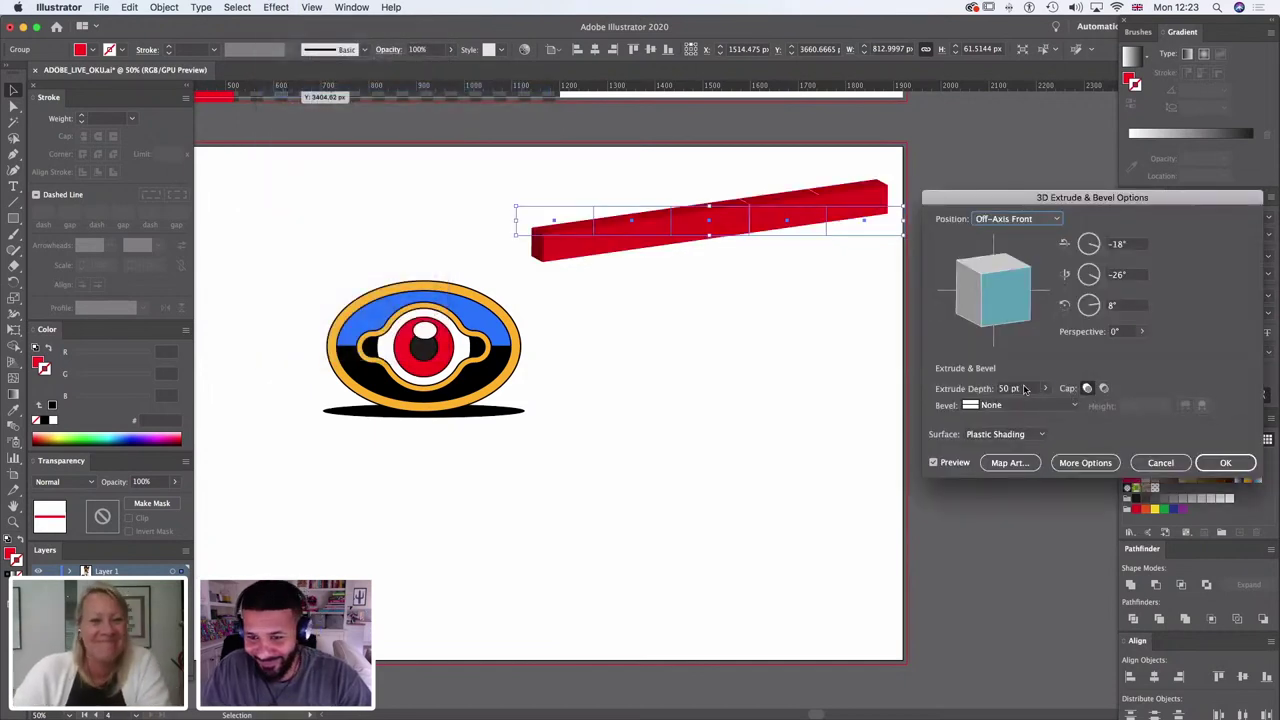
pyautogui.moveTo(1024, 389); pyautogui.dragTo(938, 382)
pyautogui.hotkey('shift', 'Up')
pyautogui.hotkey('shift', 'Up')
pyautogui.hotkey('shift', 'Up')
pyautogui.hotkey('shift', 'Up')
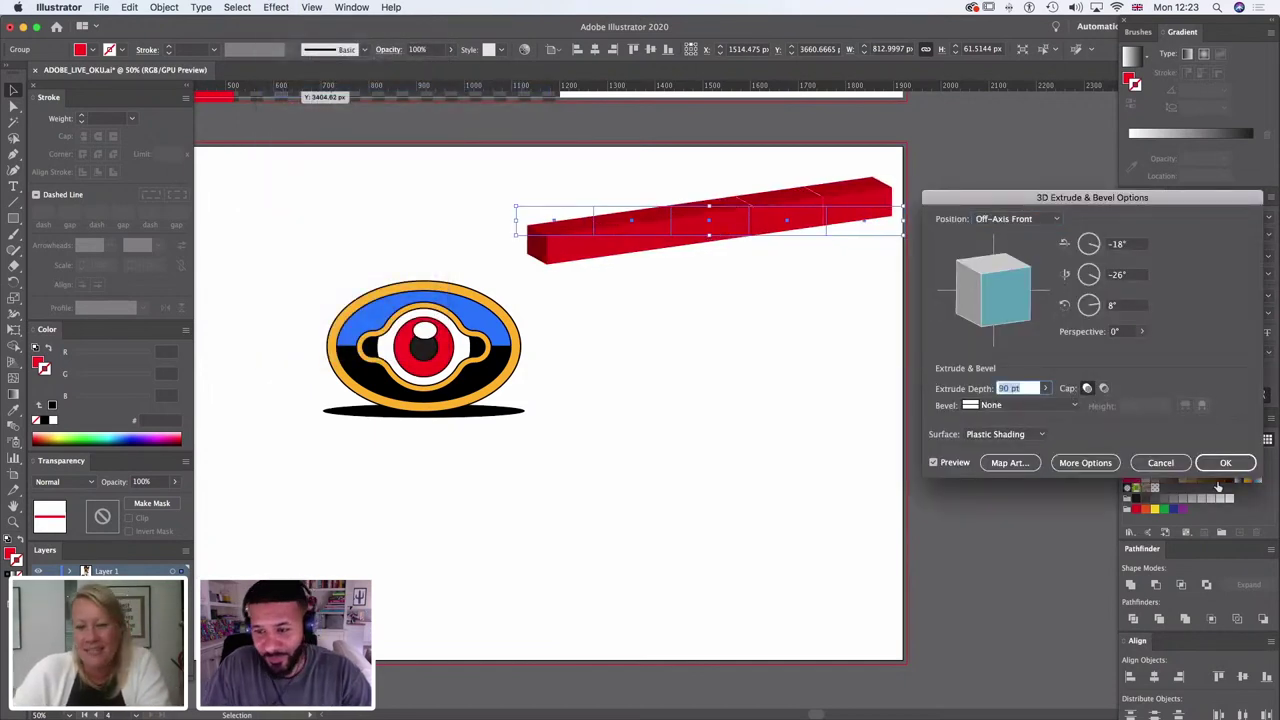
pyautogui.click(1226, 465)
# Step: Expand the appearance of the extruded red row into editable shapes and get ready to select its individual faces
pyautogui.click(164, 7)
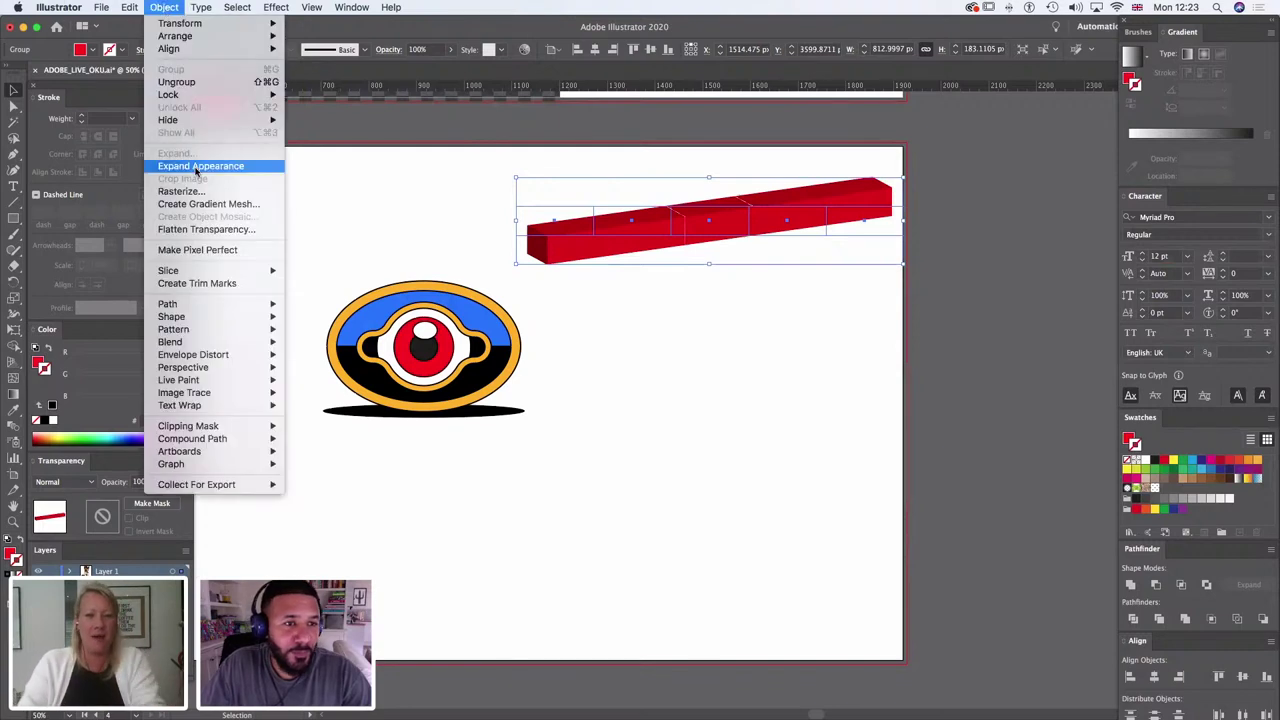
pyautogui.click(196, 166)
pyautogui.click(14, 106)
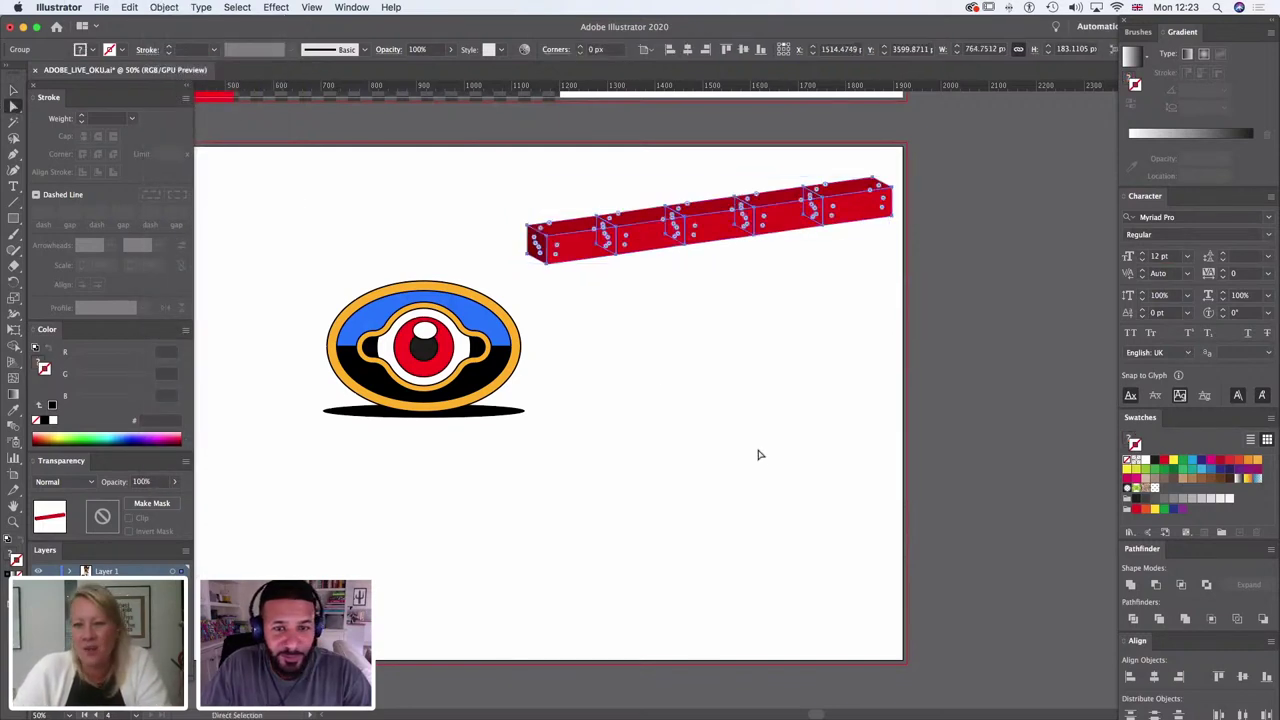
# Step: Draw a red rectangle about 250 by 169 px below the extruded brick row
pyautogui.click(630, 340)
pyautogui.click(14, 218)
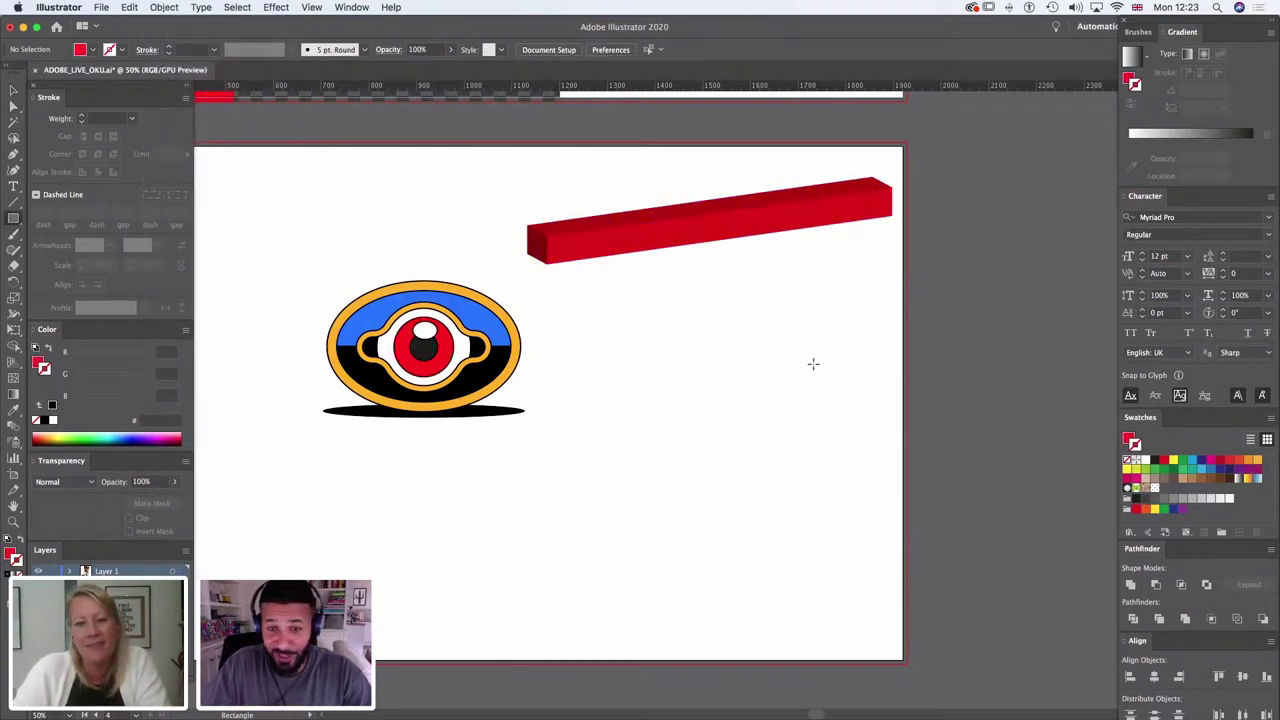
pyautogui.moveTo(753, 352); pyautogui.dragTo(873, 432)
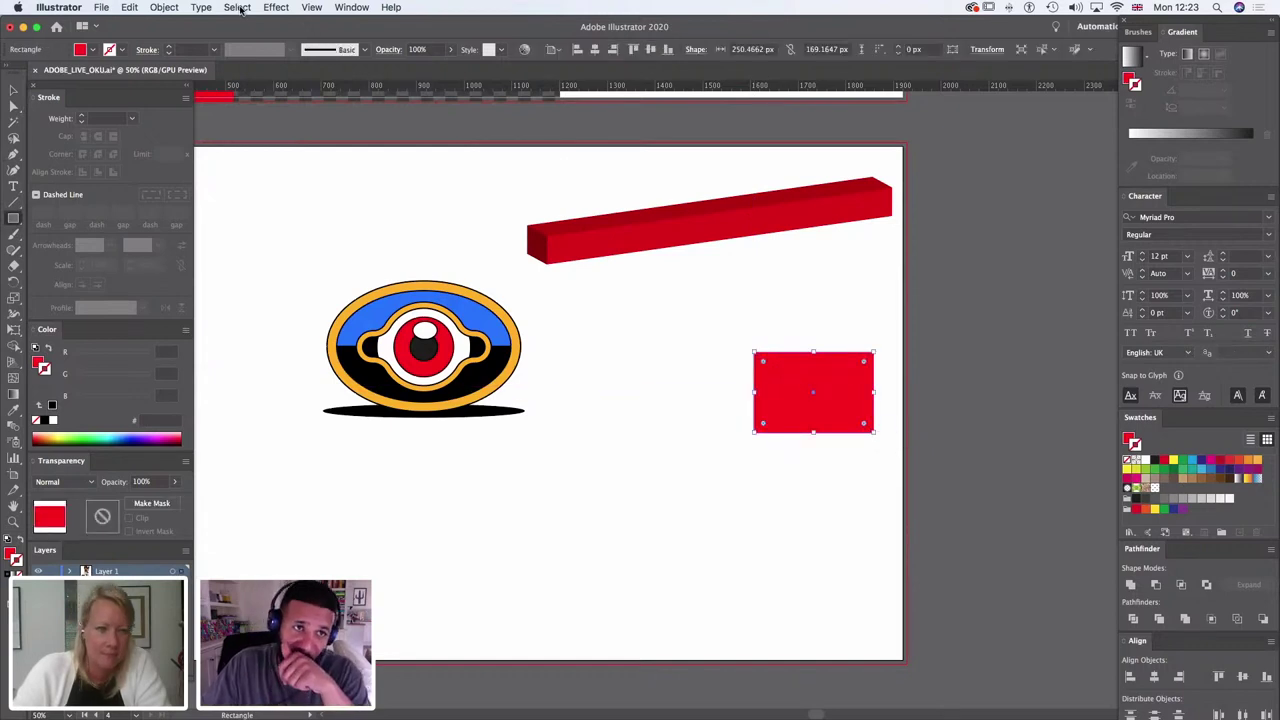
# Step: Apply a 3D Extrude & Bevel effect to the red rectangle in the Off-Axis Front position with a 290 pt depth
pyautogui.click(276, 7)
pyautogui.moveTo(384, 92)
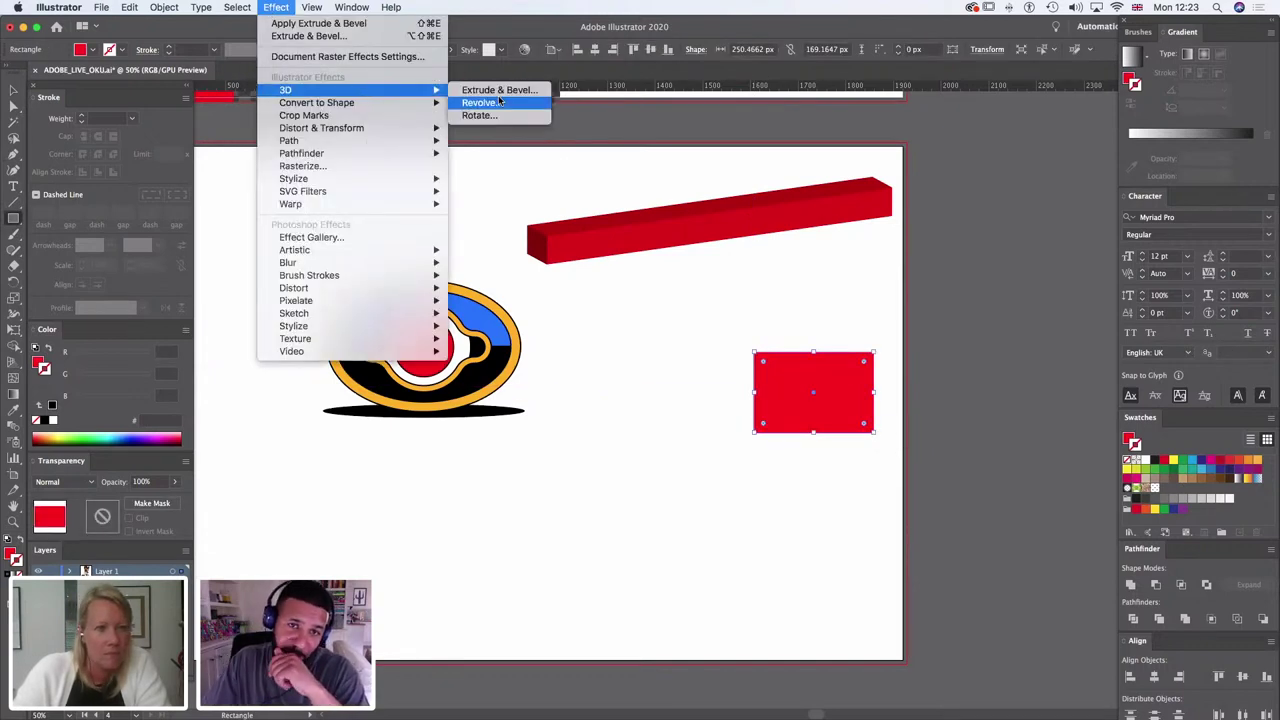
pyautogui.click(499, 90)
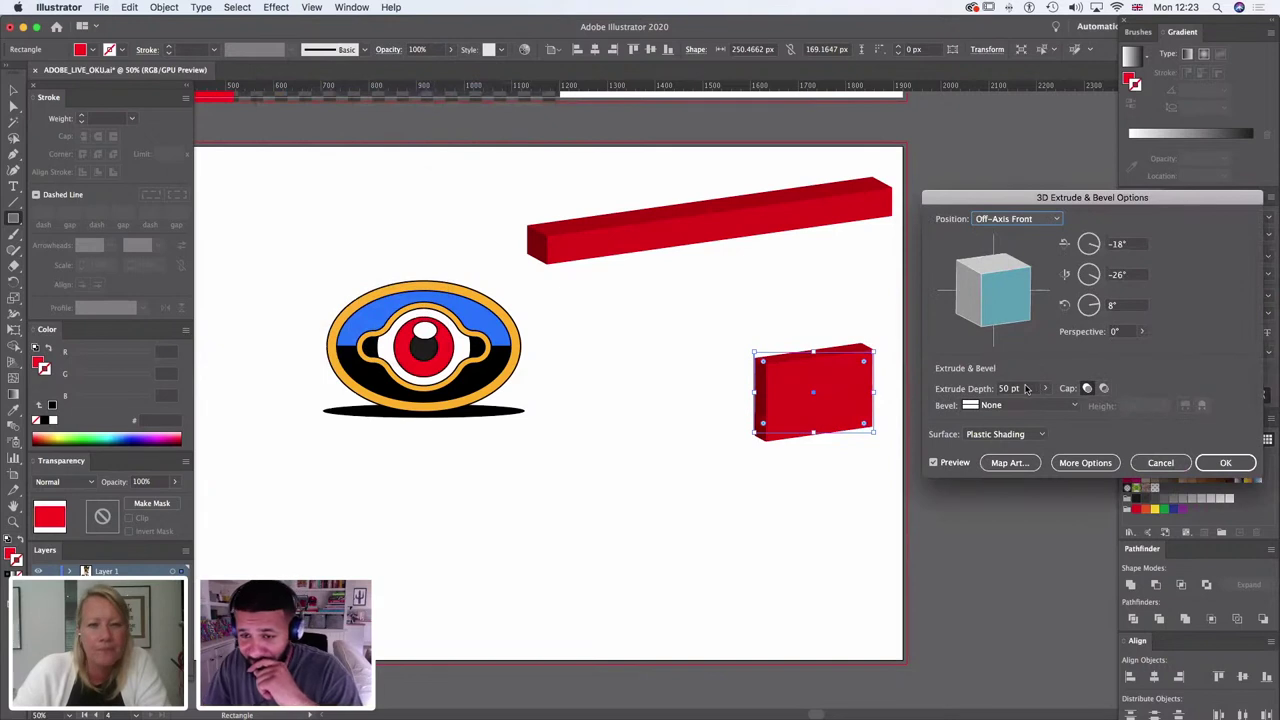
pyautogui.click(1022, 388)
pyautogui.hotkey('shift', 'Up')
pyautogui.hotkey('shift', 'Up')
pyautogui.hotkey('shift', 'Up')
pyautogui.hotkey('shift', 'Up')
pyautogui.hotkey('shift', 'Up')
pyautogui.hotkey('shift', 'Up')
pyautogui.hotkey('shift', 'Up')
pyautogui.hotkey('shift', 'Up')
pyautogui.hotkey('shift', 'Up')
pyautogui.hotkey('shift', 'Up')
pyautogui.hotkey('shift', 'Up')
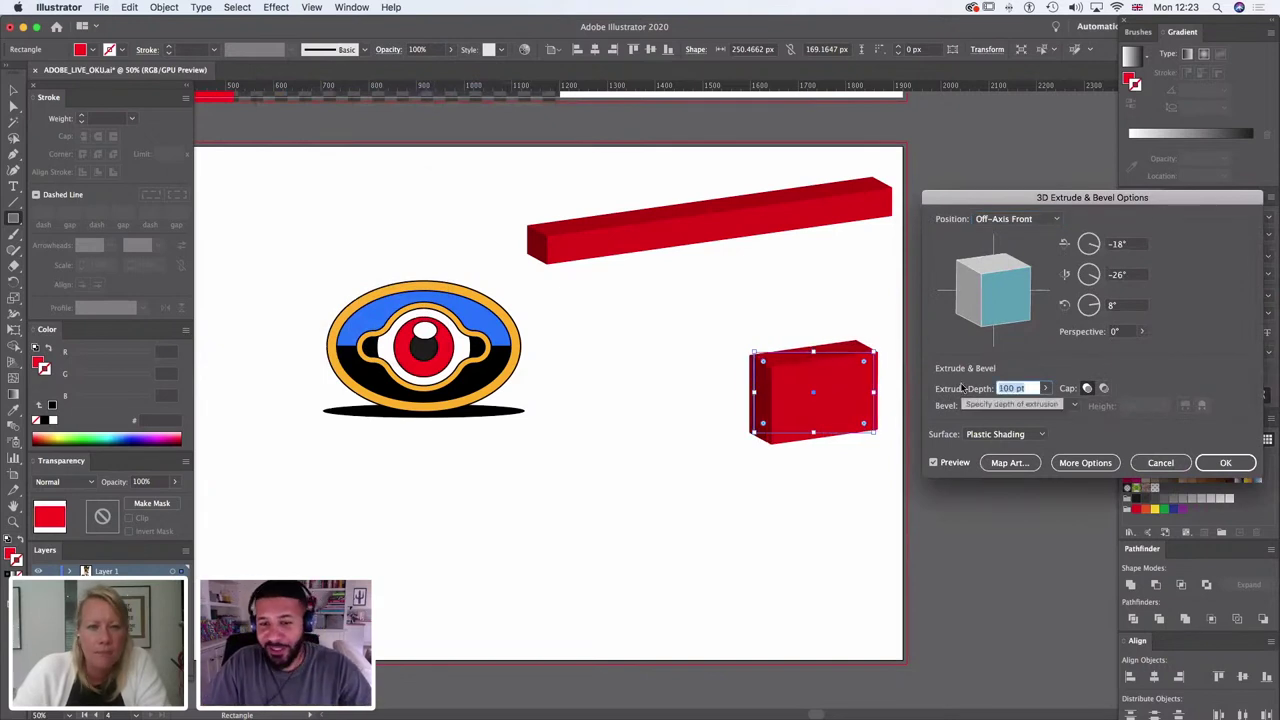
pyautogui.hotkey('shift', 'Up')
pyautogui.hotkey('shift', 'Up')
pyautogui.hotkey('shift', 'Up')
pyautogui.hotkey('shift', 'Up')
pyautogui.hotkey('shift', 'Up')
pyautogui.hotkey('shift', 'Up')
pyautogui.hotkey('shift', 'Up')
pyautogui.hotkey('shift', 'Up')
pyautogui.hotkey('shift', 'Up')
pyautogui.hotkey('shift', 'Up')
pyautogui.hotkey('shift', 'Up')
pyautogui.hotkey('shift', 'Up')
pyautogui.hotkey('shift', 'Up')
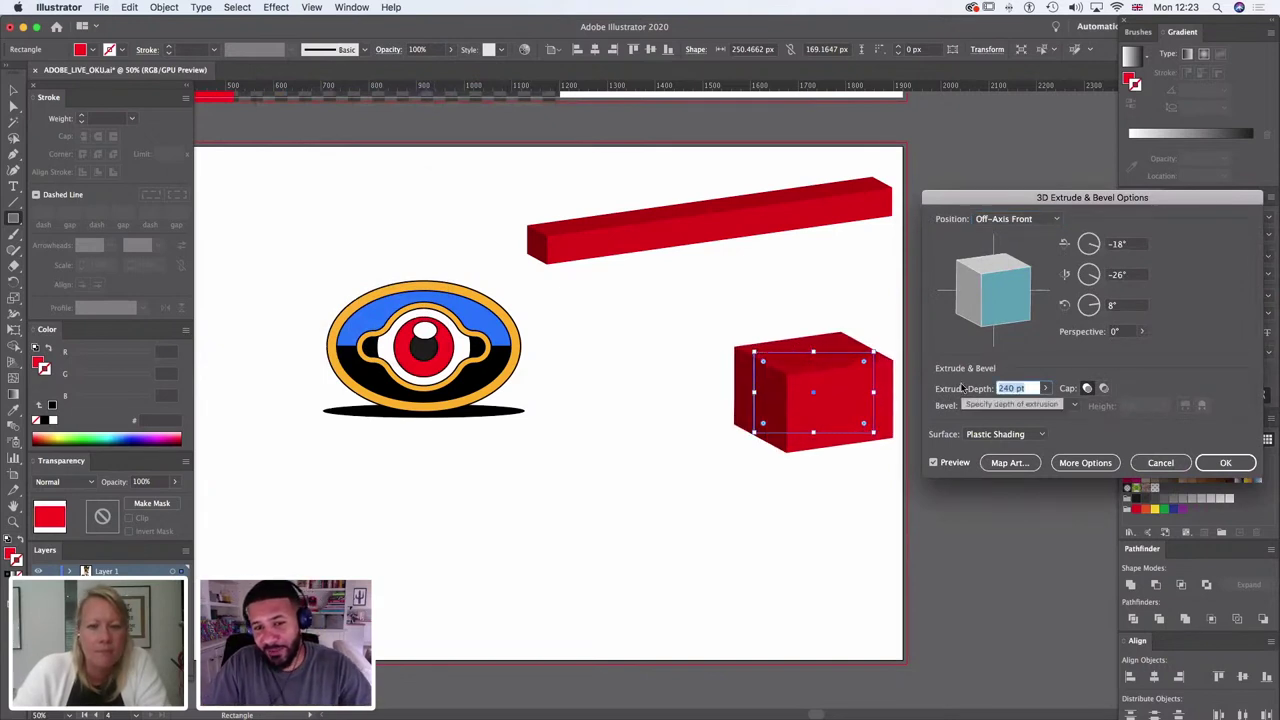
pyautogui.click(1200, 461)
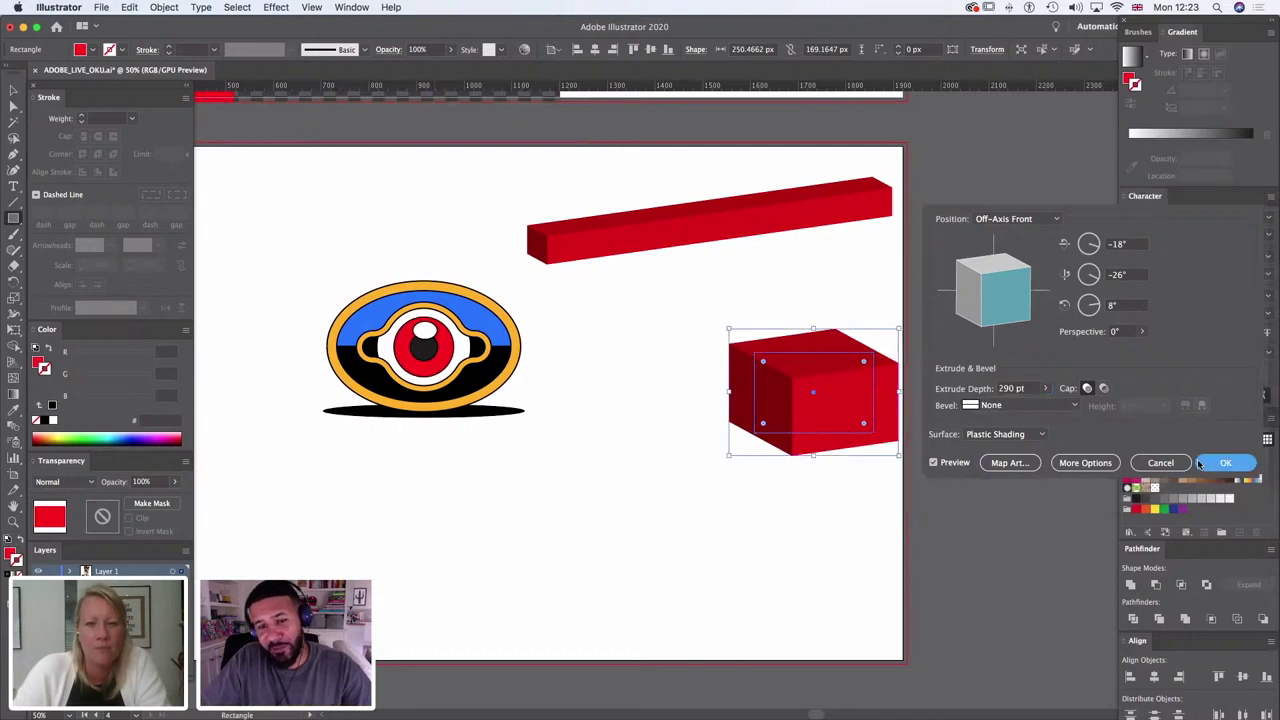
# Step: Expand the appearance of the extruded red box into separate editable faces
pyautogui.click(164, 7)
pyautogui.click(208, 164)
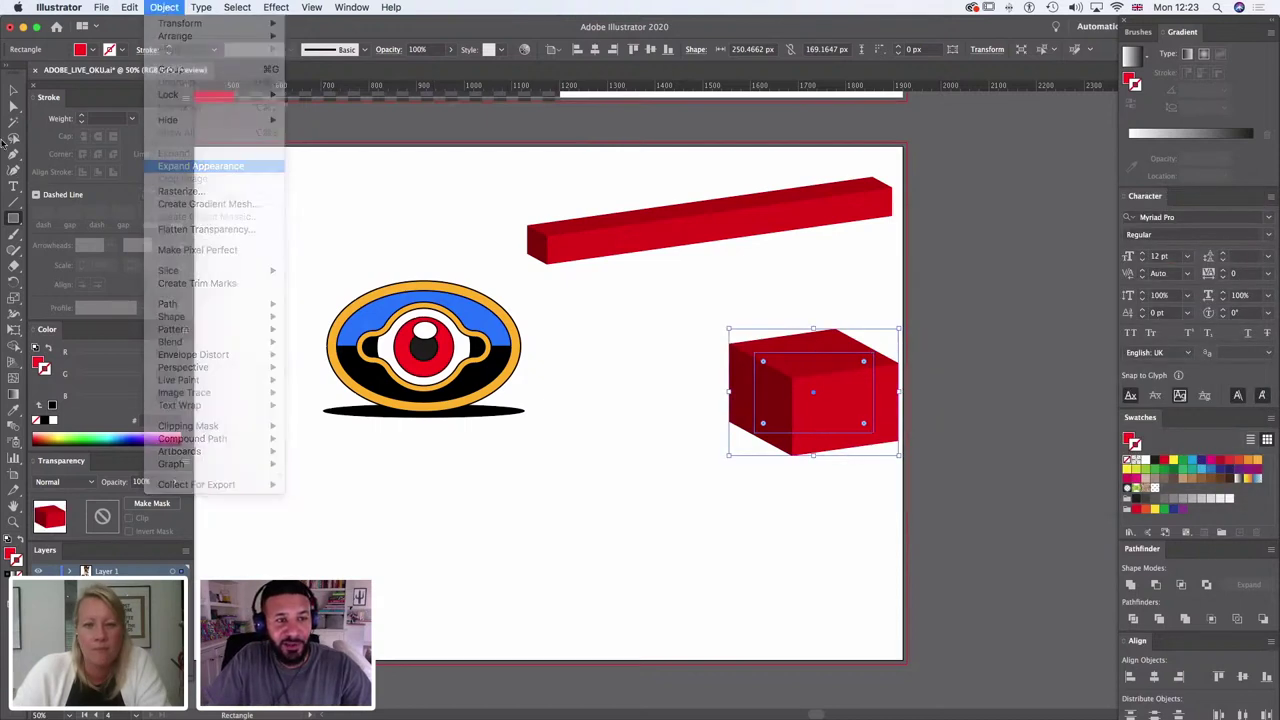
pyautogui.press('a')
pyautogui.click(673, 425)
# Step: Give the box's left face a white fill and a 15 pt near-black stroke aligned to the inside
pyautogui.click(760, 428)
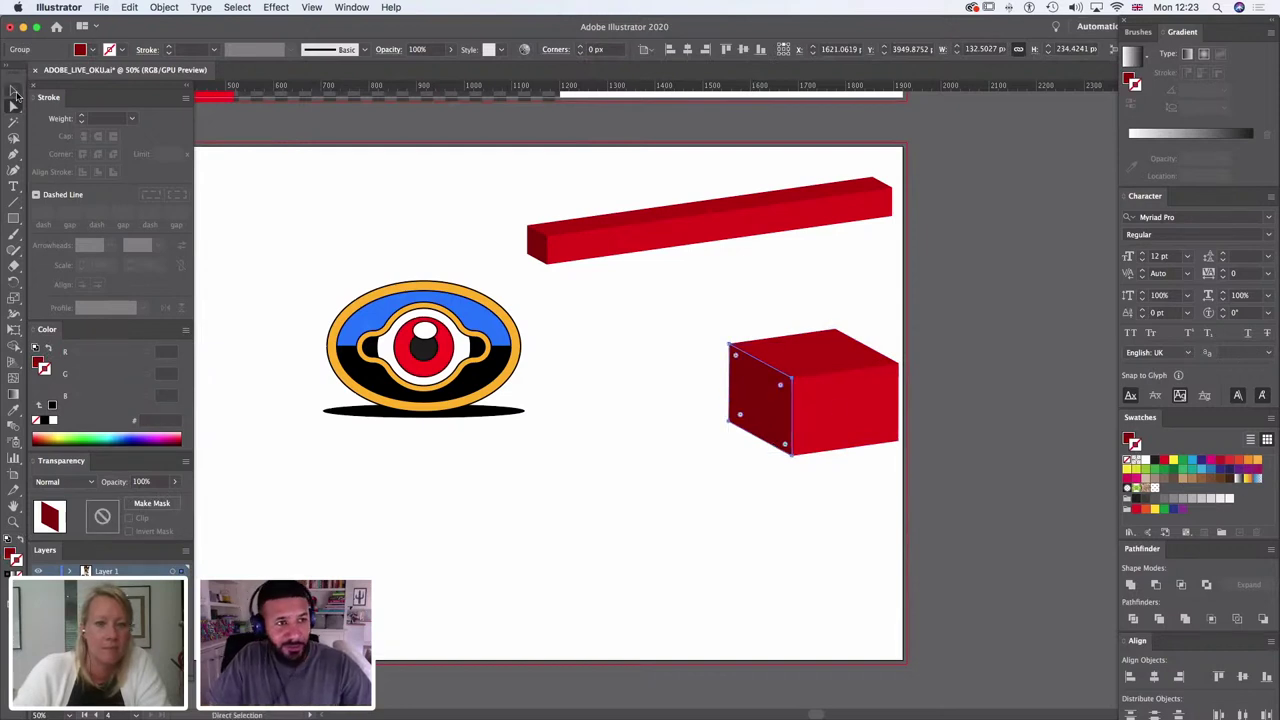
pyautogui.click(8, 541)
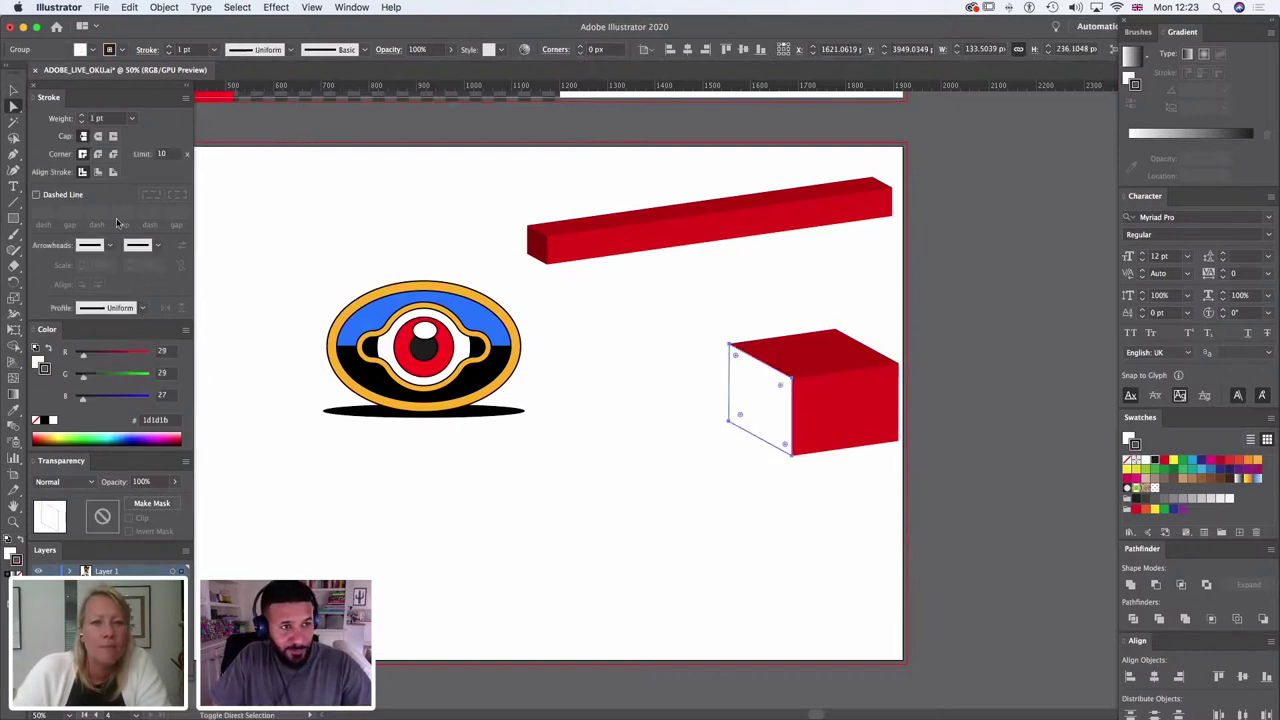
pyautogui.click(81, 116)
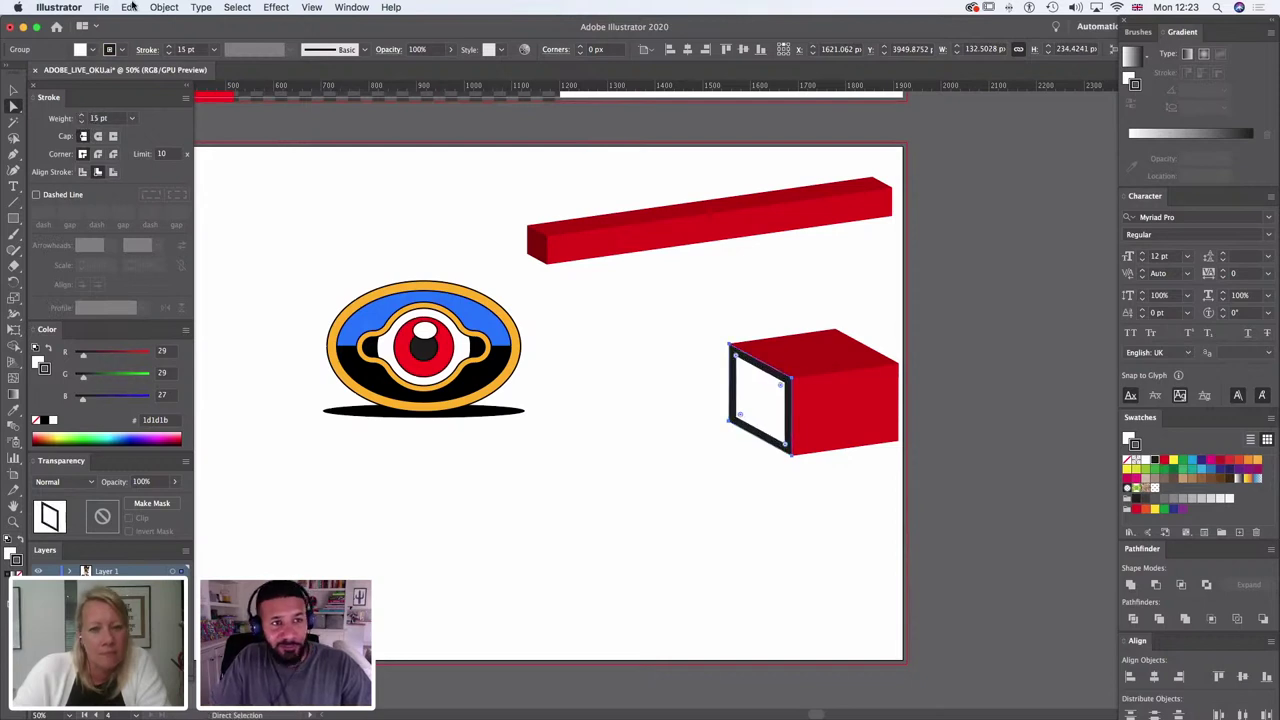
# Step: Expand and divide the outlined left face, and remove the dark border around its white panel
pyautogui.click(164, 7)
pyautogui.click(200, 170)
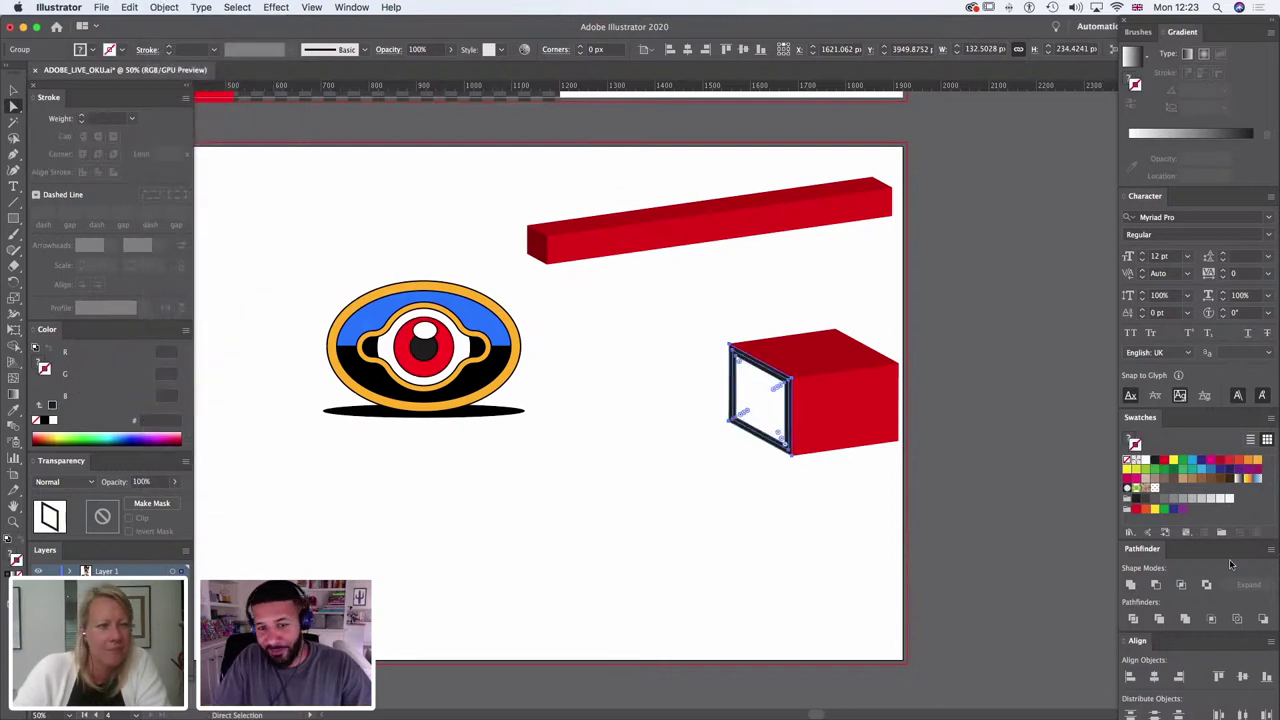
pyautogui.click(1133, 620)
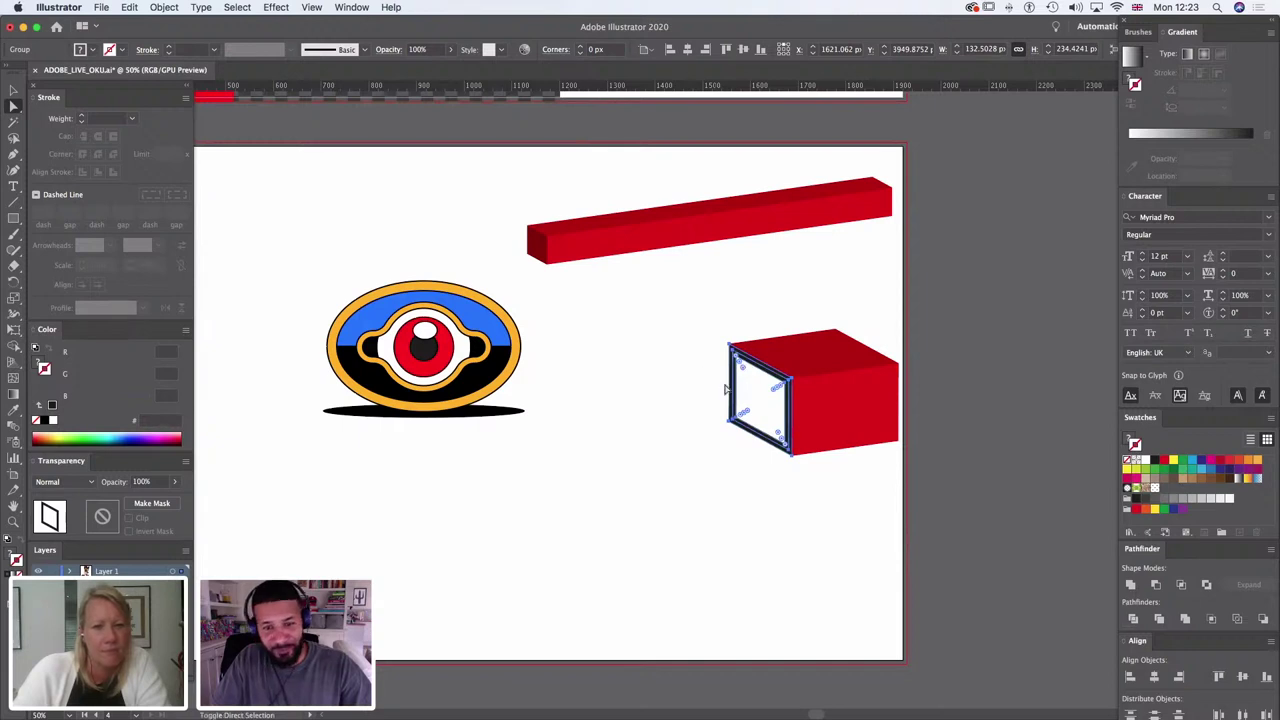
pyautogui.keyDown('shift'); pyautogui.click(769, 409); pyautogui.keyUp('shift')
pyautogui.click(1080, 461)
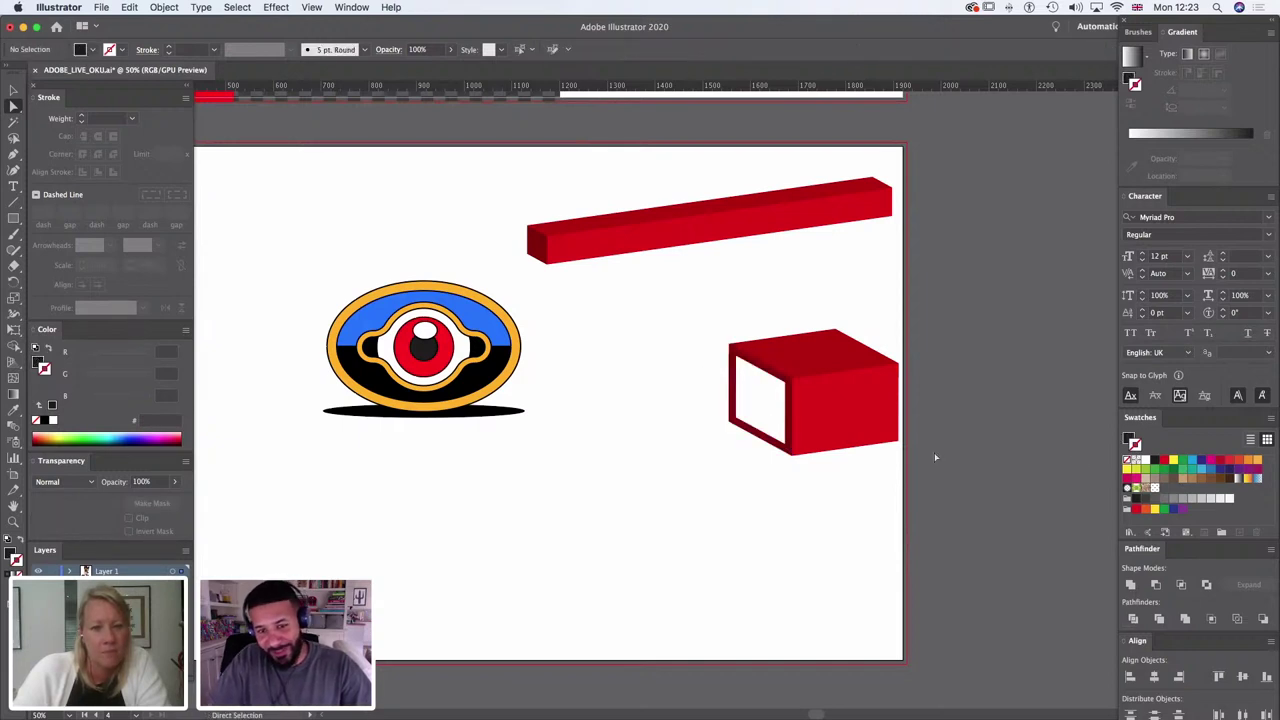
# Step: Match the white panel on the left face to the eye pupil's dark fill and 2 pt black stroke
pyautogui.click(758, 398)
pyautogui.click(12, 408)
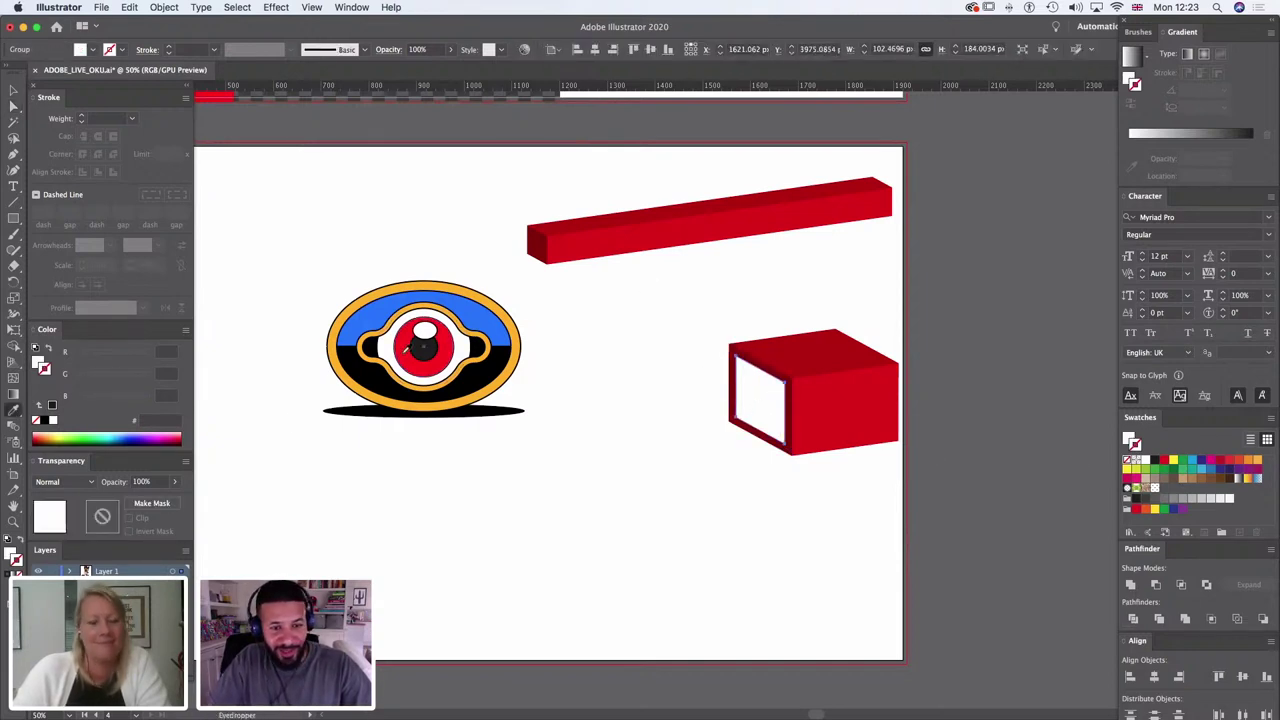
pyautogui.click(424, 350)
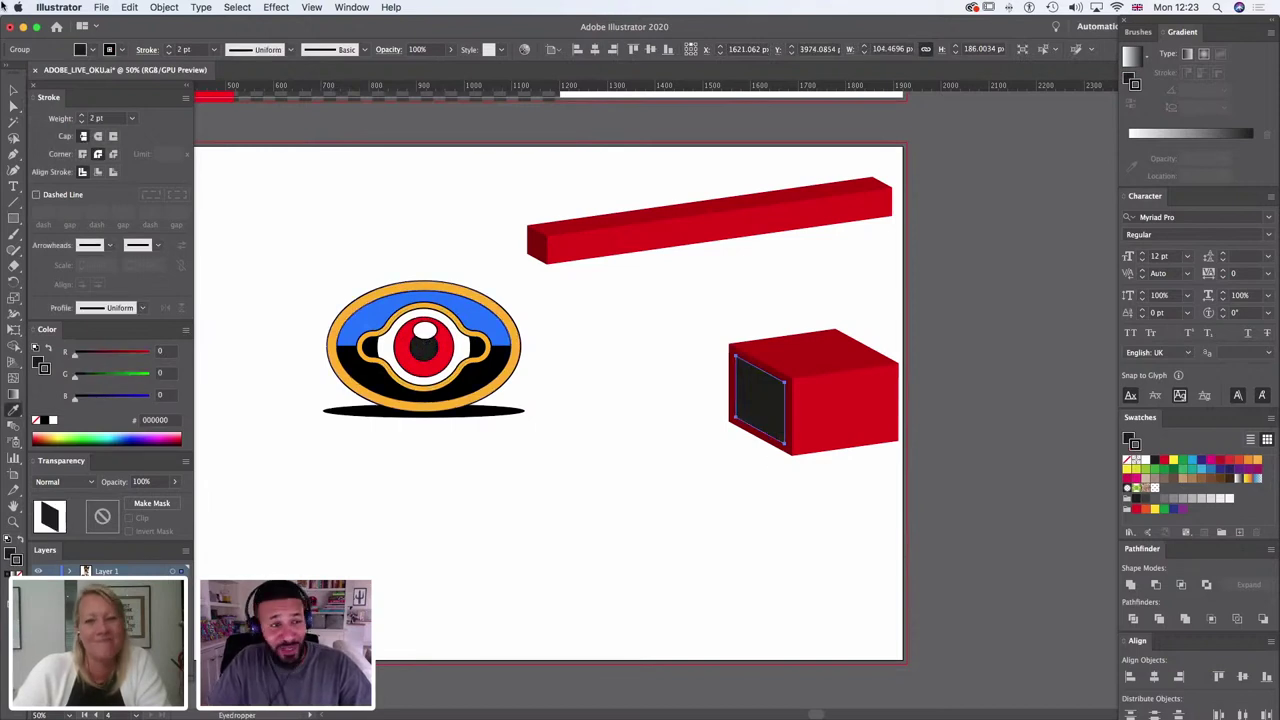
pyautogui.click(14, 106)
pyautogui.click(540, 384)
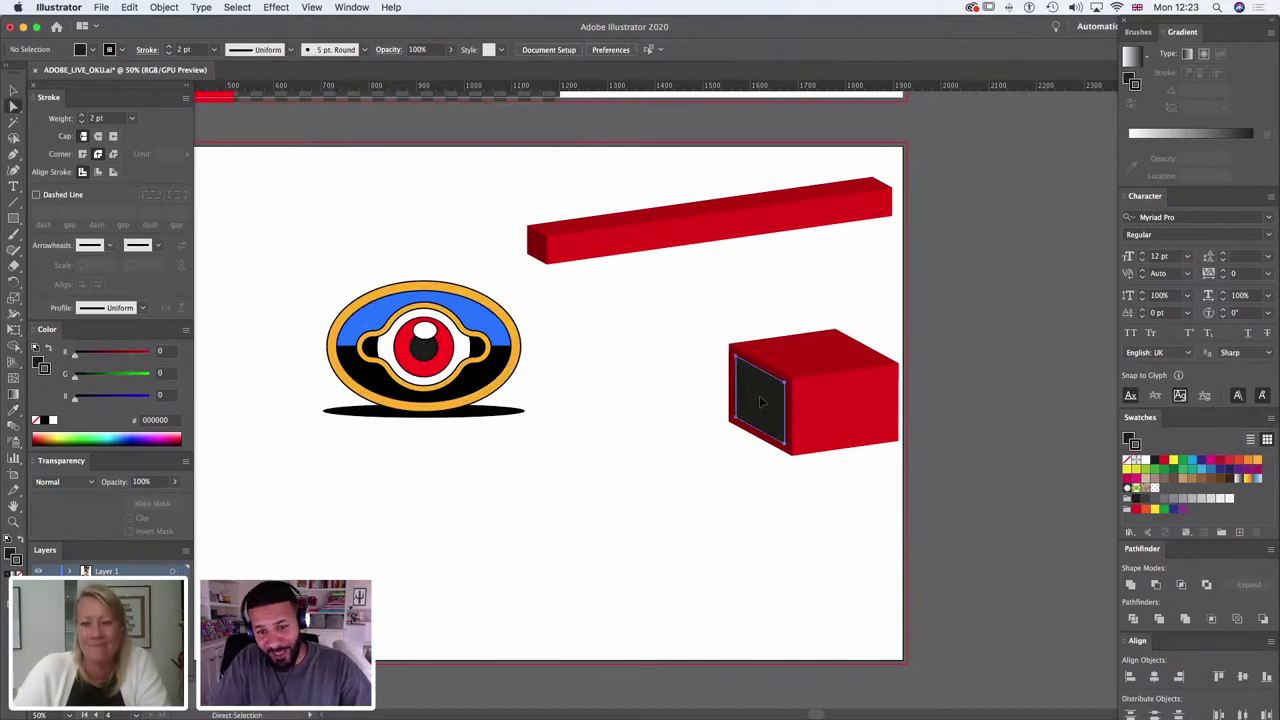
# Step: Duplicate the dark panel slightly up and to the right, divide the overlap, and delete the piece extending past the original panel
pyautogui.moveTo(760, 399); pyautogui.dragTo(775, 400)
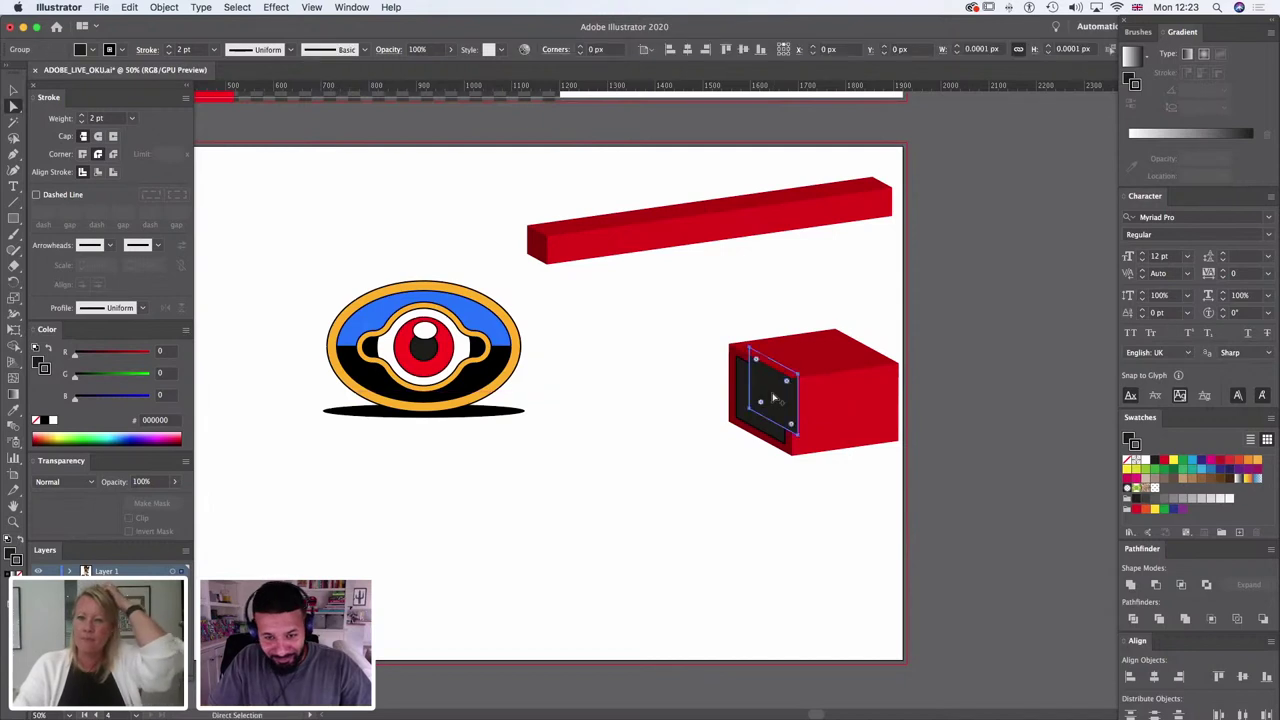
pyautogui.keyDown('shift'); pyautogui.click(770, 425); pyautogui.keyUp('shift')
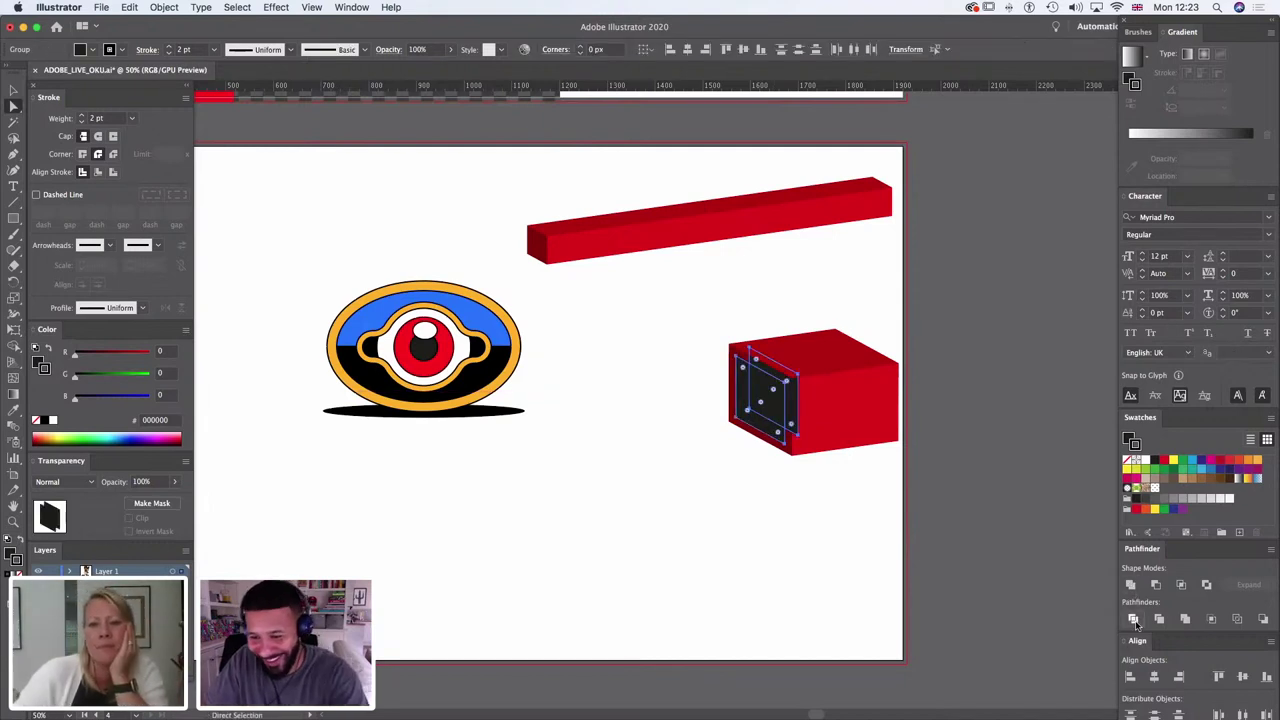
pyautogui.click(771, 462)
pyautogui.click(799, 403)
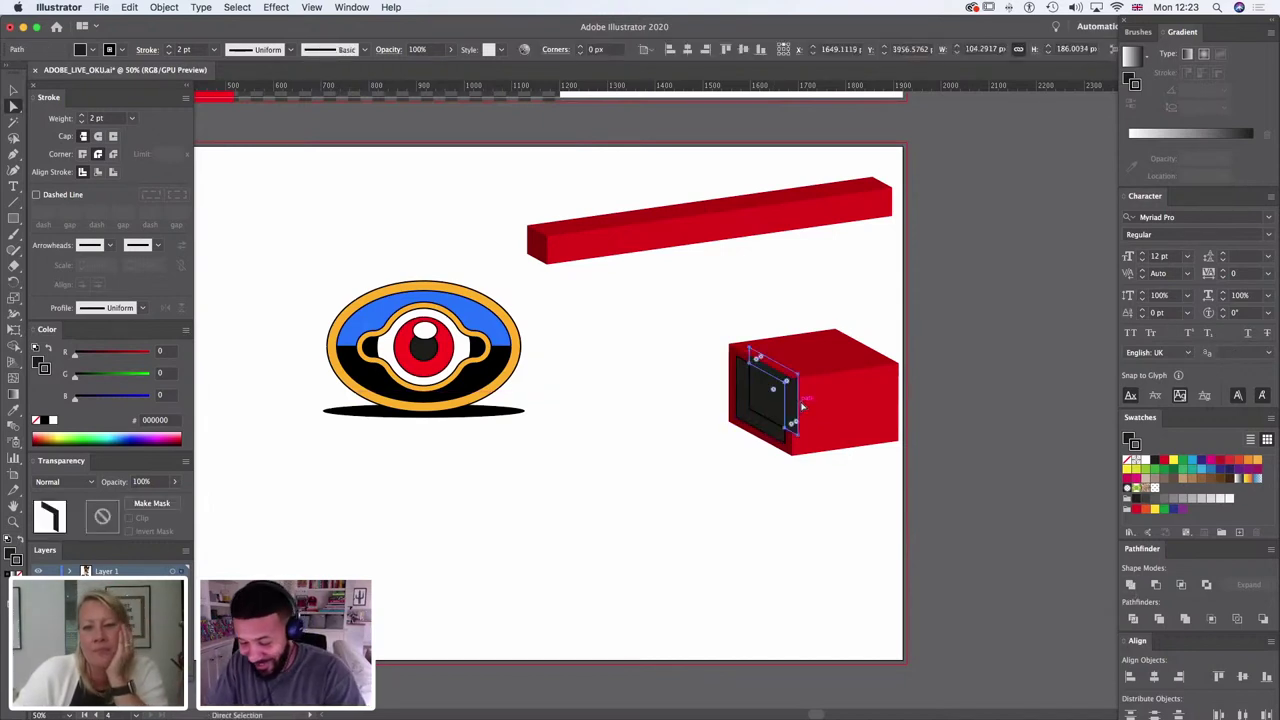
pyautogui.moveTo(803, 405); pyautogui.dragTo(786, 406)
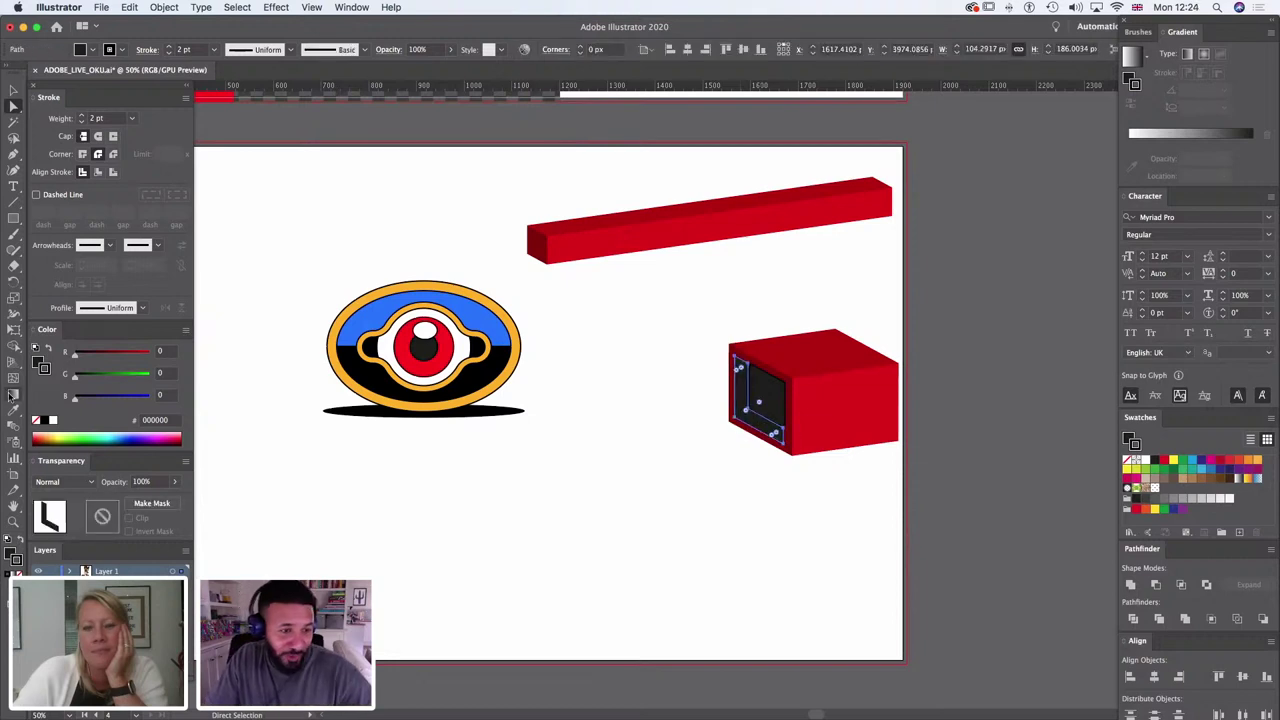
# Step: Fill the L-shaped strip with the eye's orange and divide it with a diagonal line through its corner
pyautogui.press('i')
pyautogui.click(337, 304)
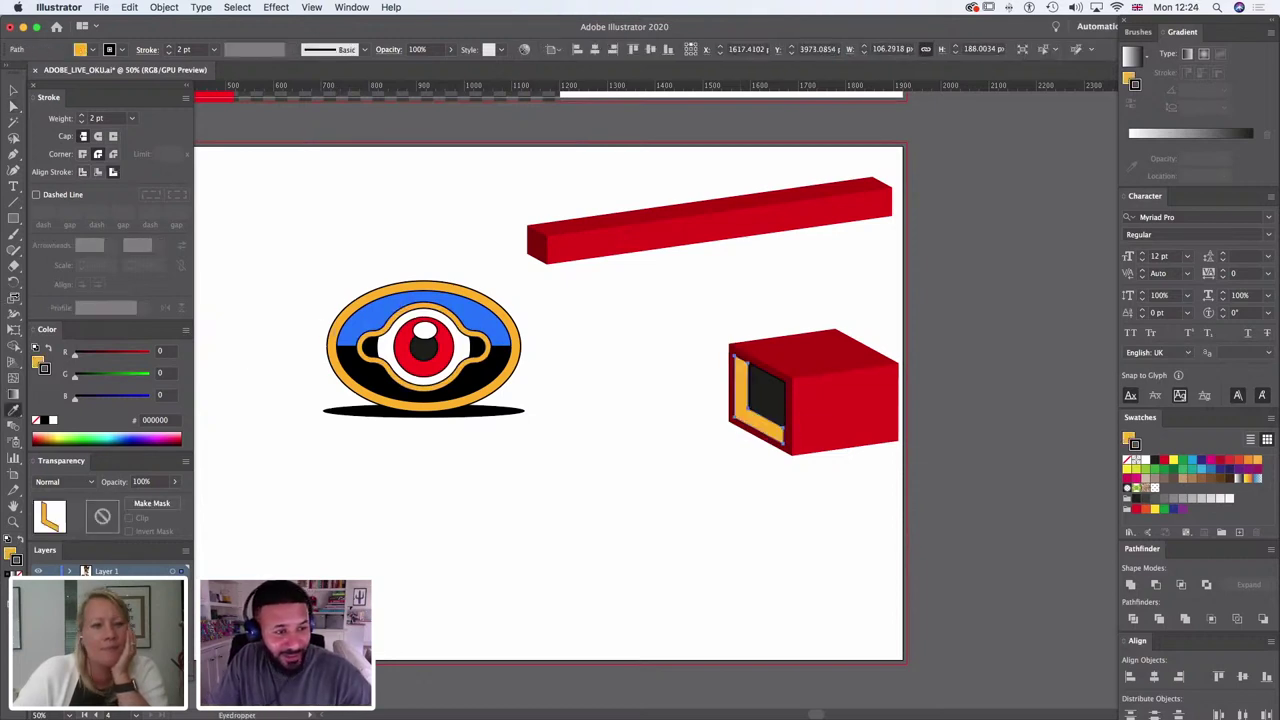
pyautogui.press('\\')
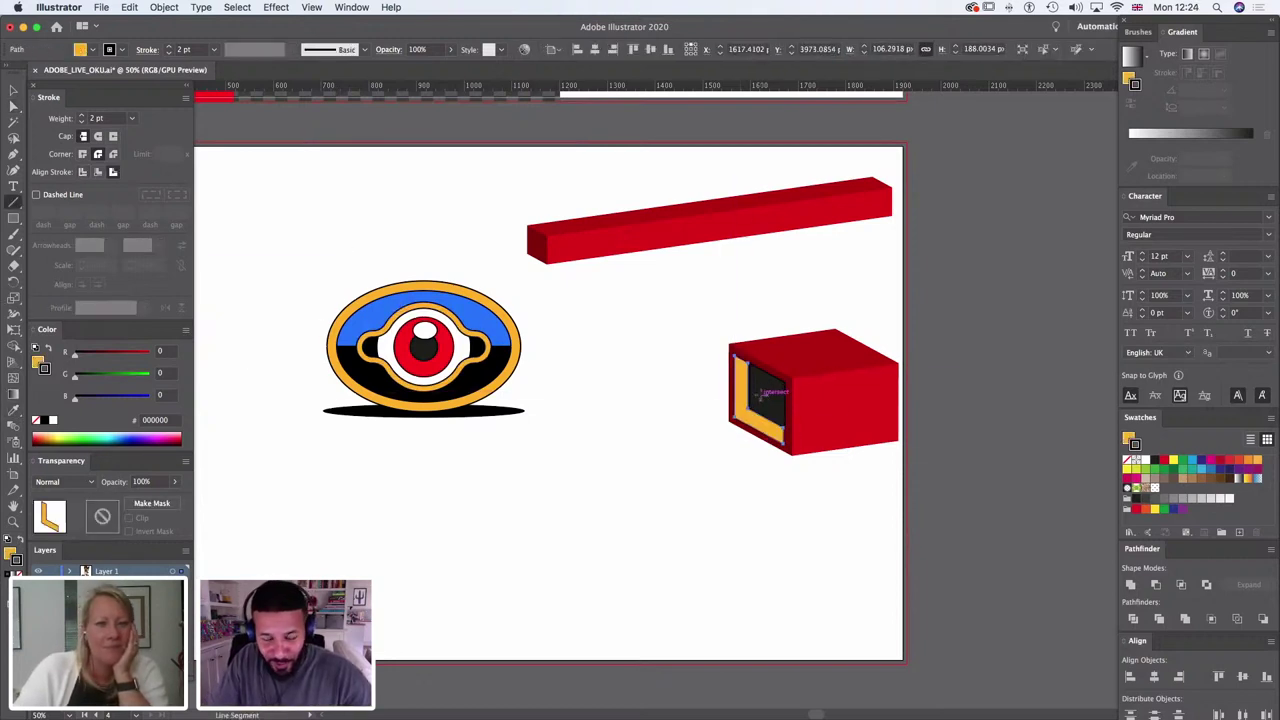
pyautogui.moveTo(761, 395)
pyautogui.mouseDown()
pyautogui.moveTo(716, 433)
pyautogui.moveTo(752, 418)
pyautogui.moveTo(740, 415)
pyautogui.moveTo(760, 405)
pyautogui.moveTo(705, 439)
pyautogui.mouseUp()
pyautogui.click(12, 103)
pyautogui.keyDown('shift'); pyautogui.click(760, 432); pyautogui.keyUp('shift')
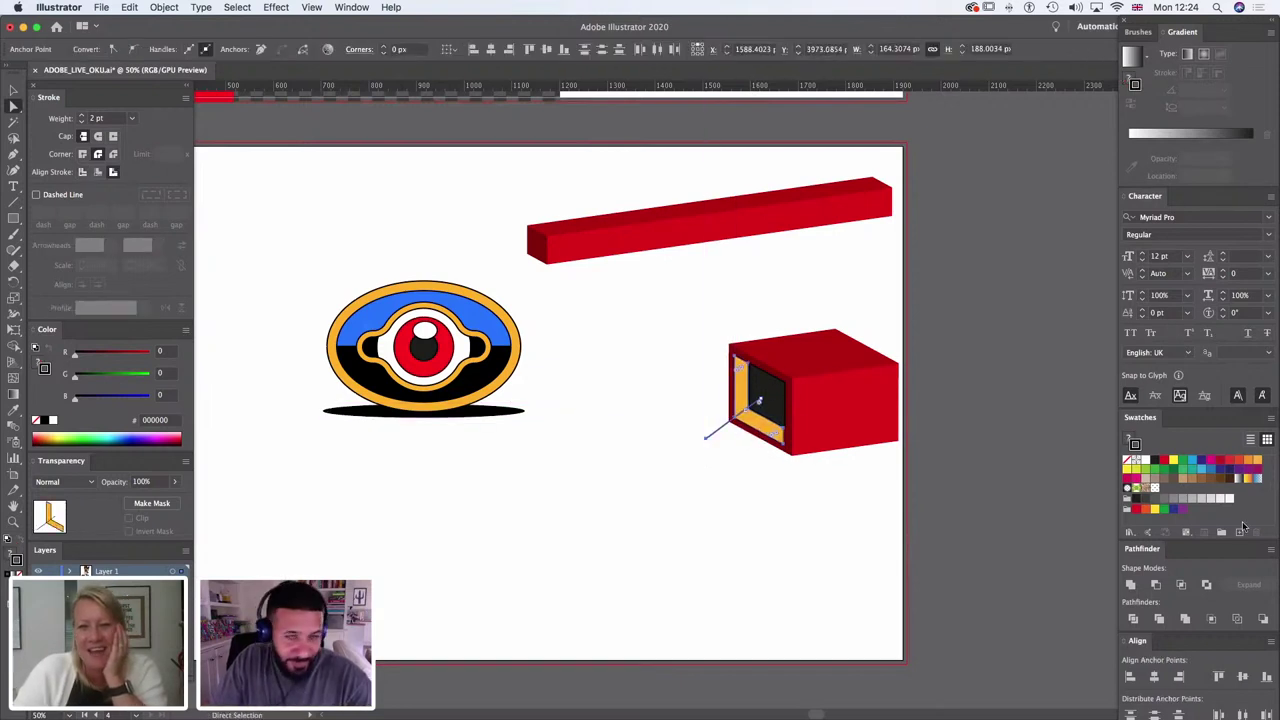
pyautogui.click(1133, 618)
pyautogui.click(900, 509)
# Step: Recolour the lower piece of the divided orange strip with the blue sampled from the eye
pyautogui.click(756, 427)
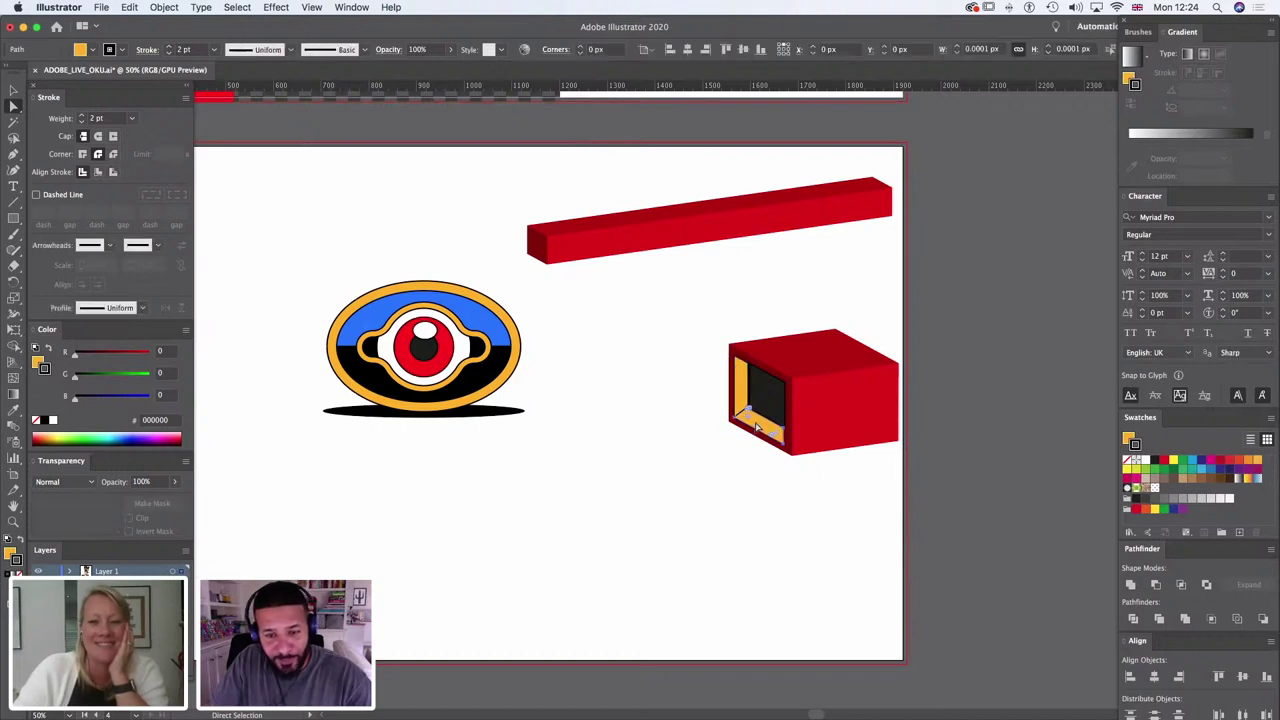
pyautogui.click(14, 410)
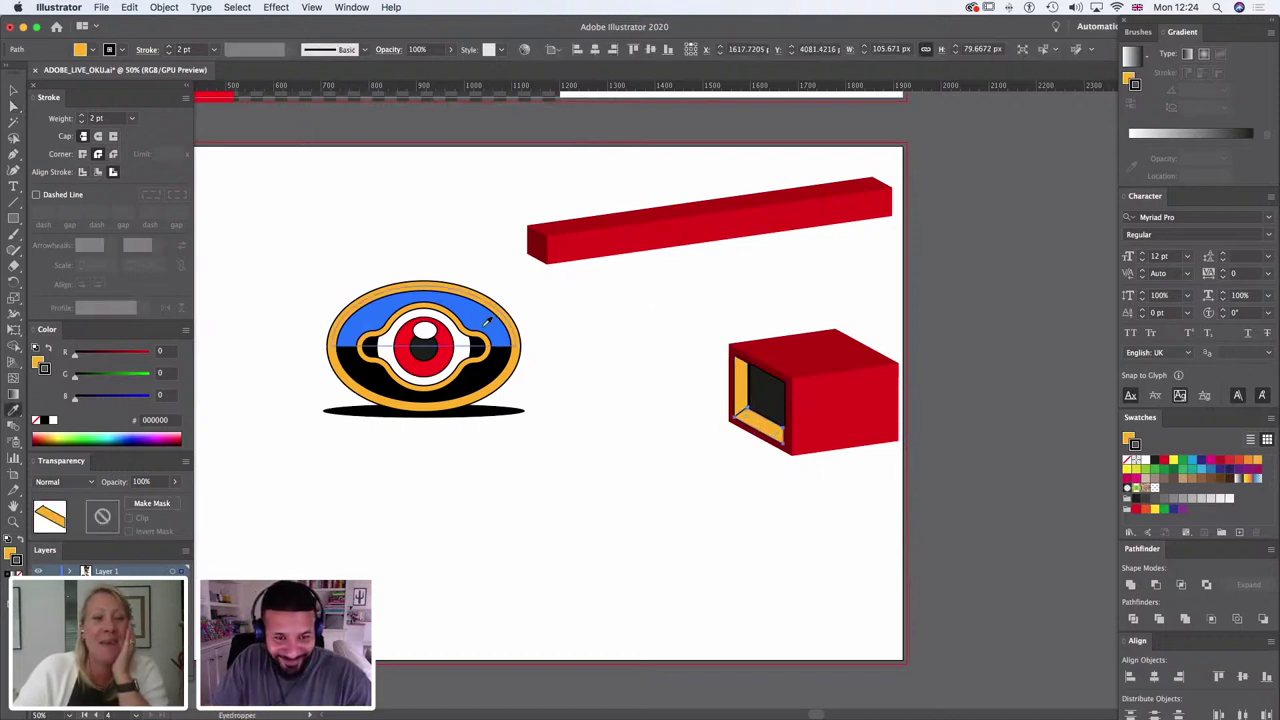
pyautogui.click(487, 321)
pyautogui.click(14, 105)
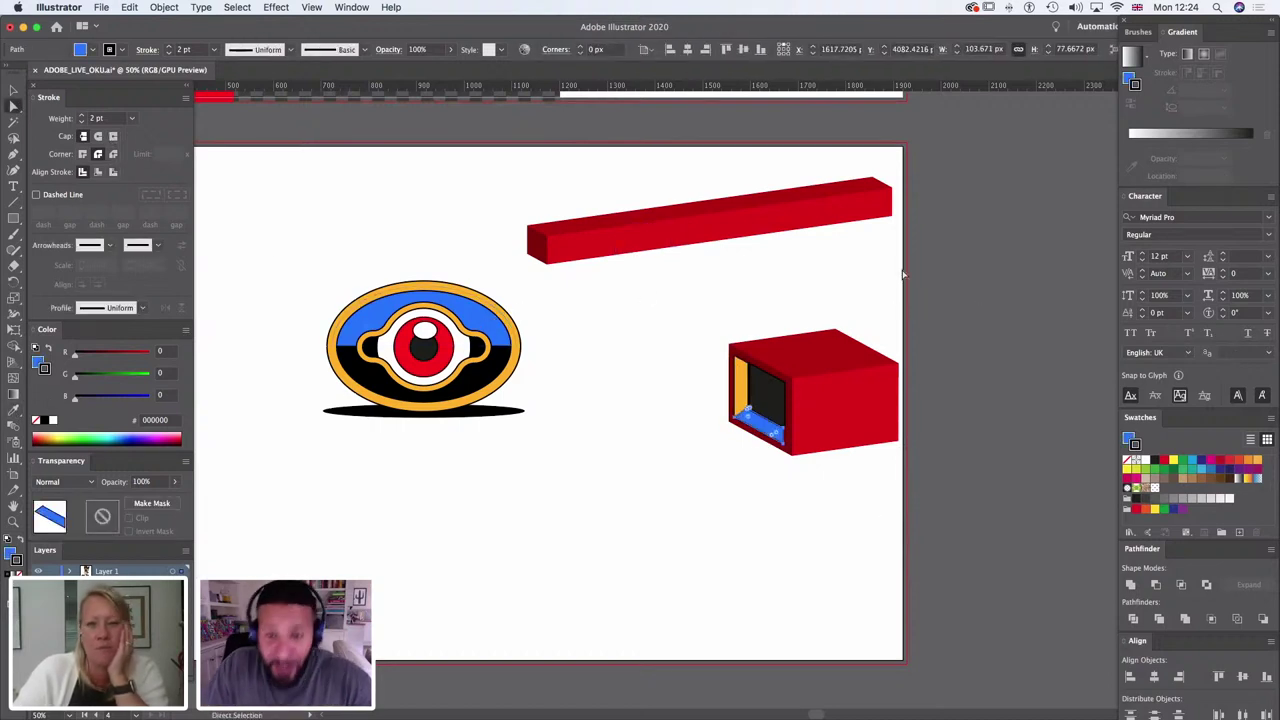
pyautogui.click(711, 463)
pyautogui.click(777, 404)
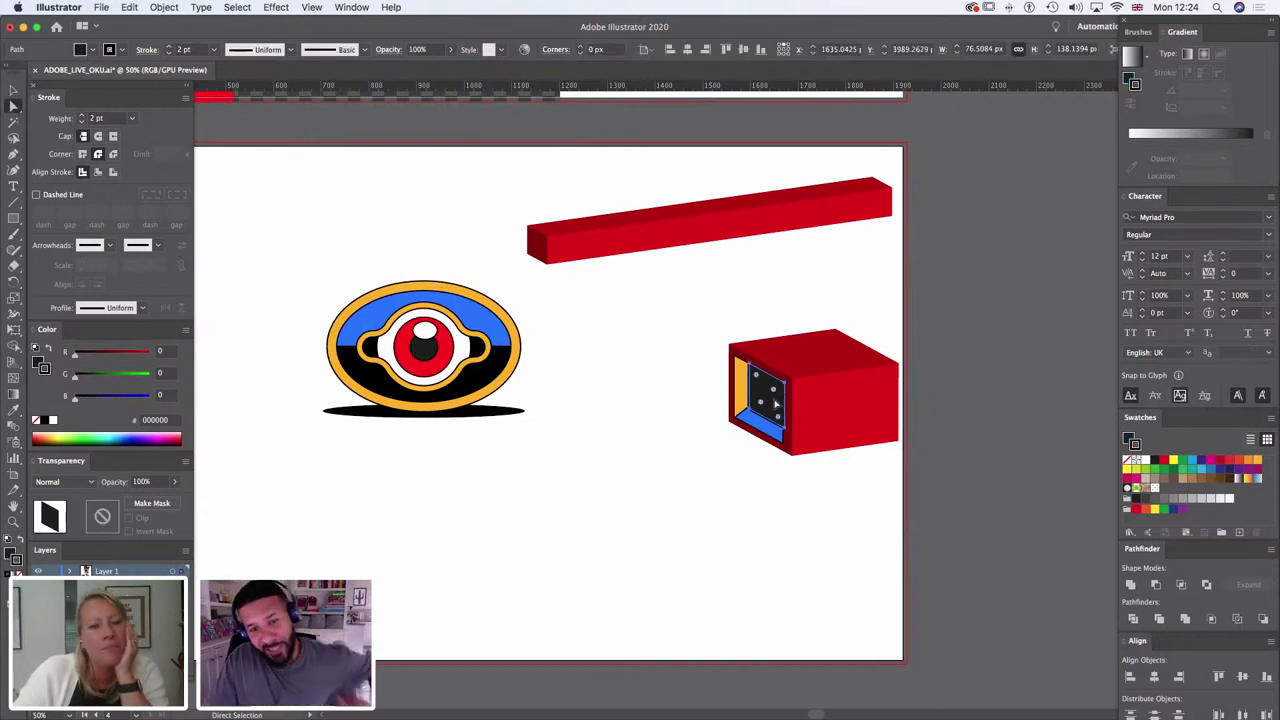
pyautogui.press('i')
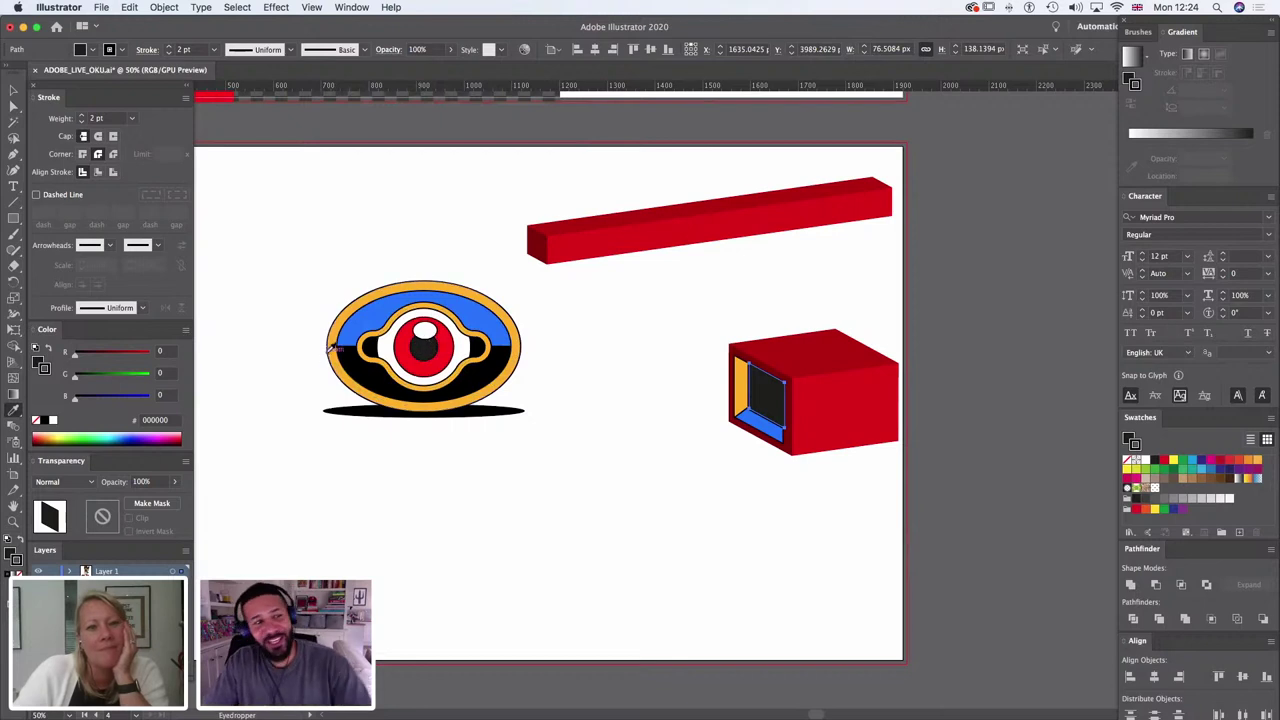
pyautogui.press('a')
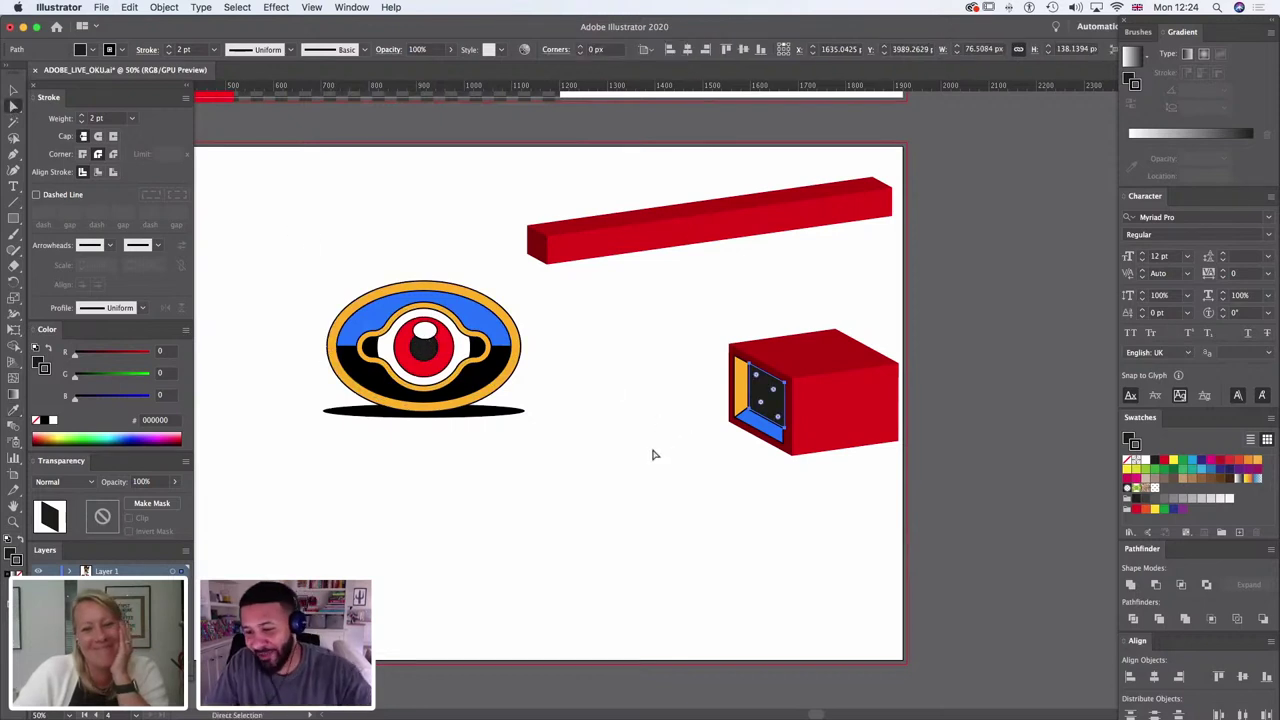
pyautogui.click(769, 509)
# Step: Unite the blue floor piece and the orange side piece of the box opening into one L-shape
pyautogui.click(764, 431)
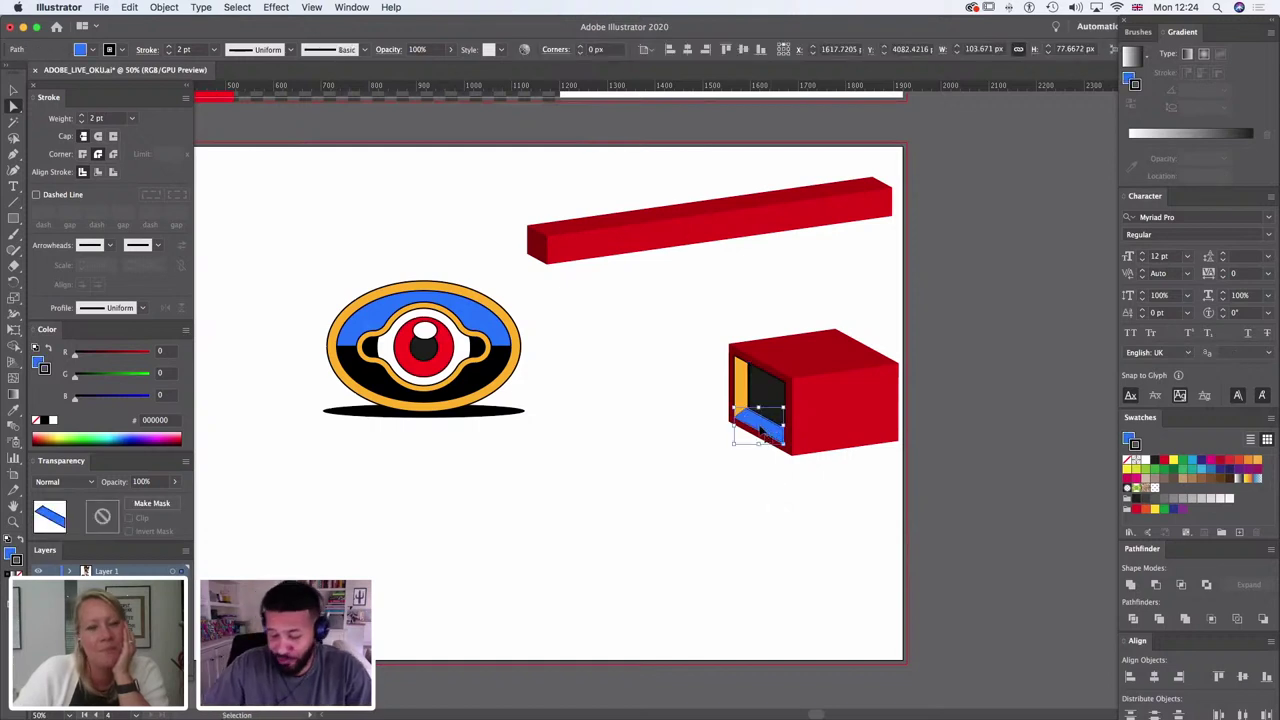
pyautogui.press('super+1')
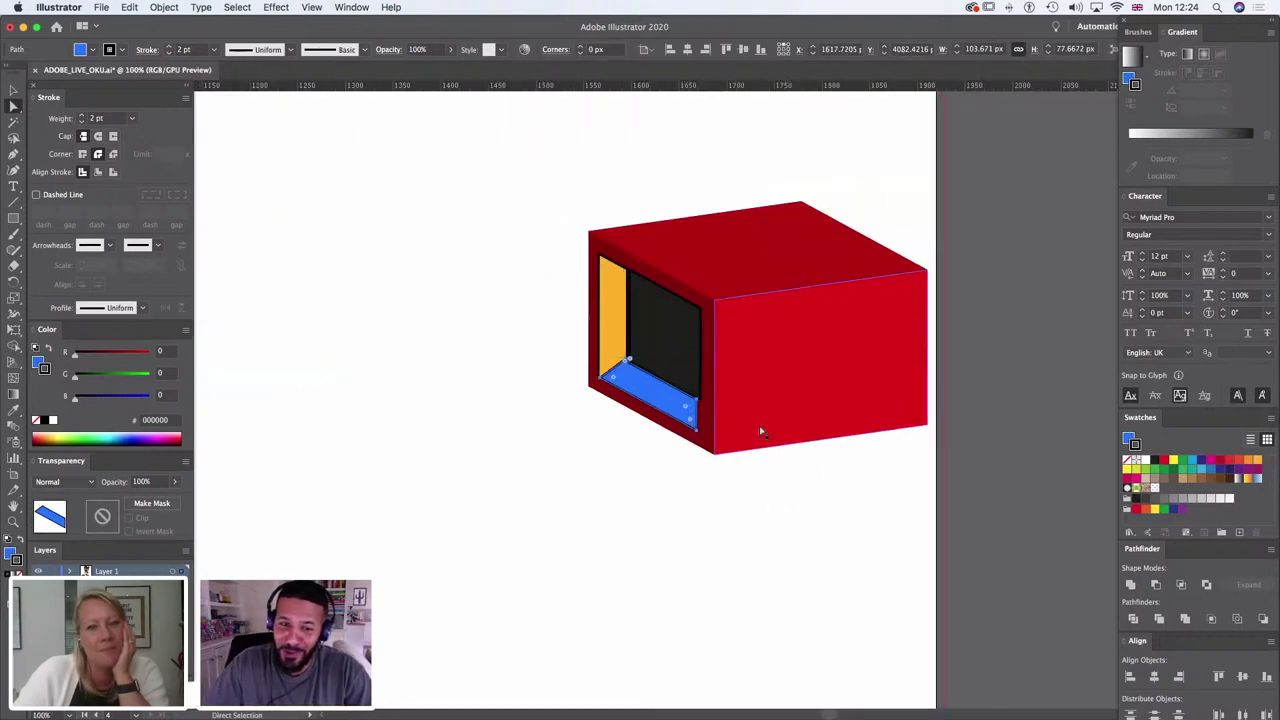
pyautogui.click(591, 520)
pyautogui.click(631, 386)
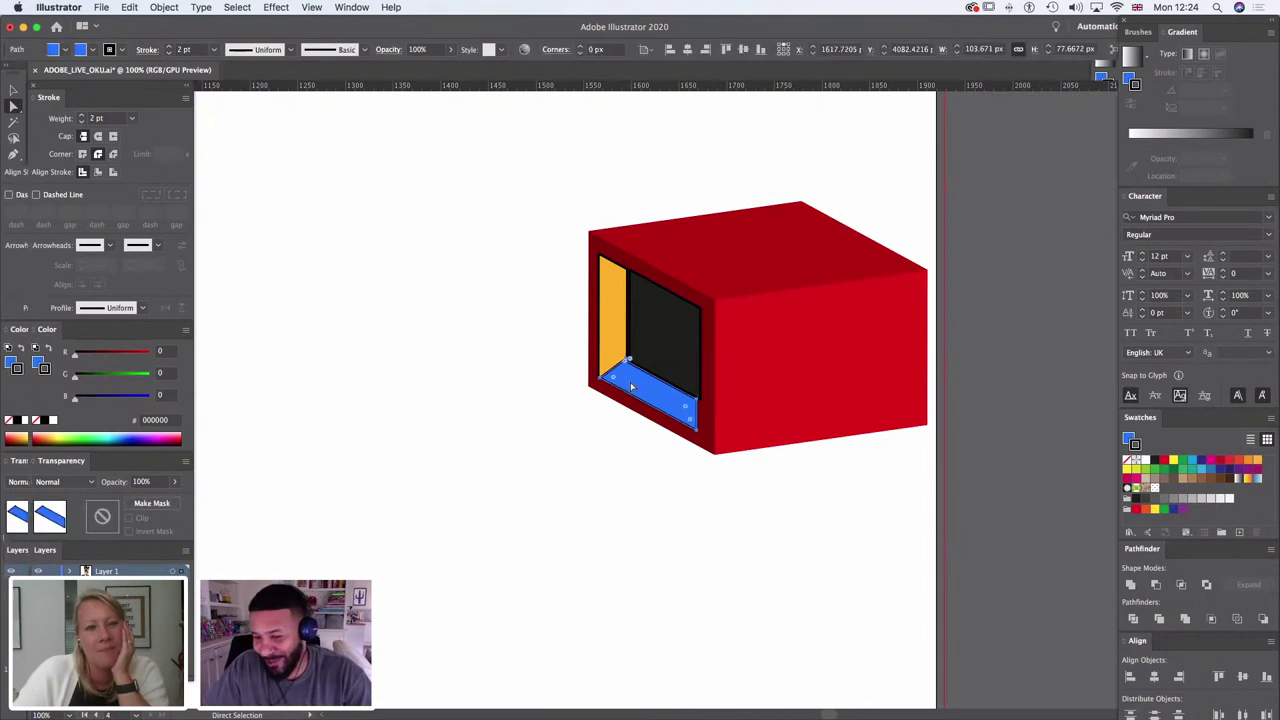
pyautogui.keyDown('shift'); pyautogui.click(610, 336); pyautogui.keyUp('shift')
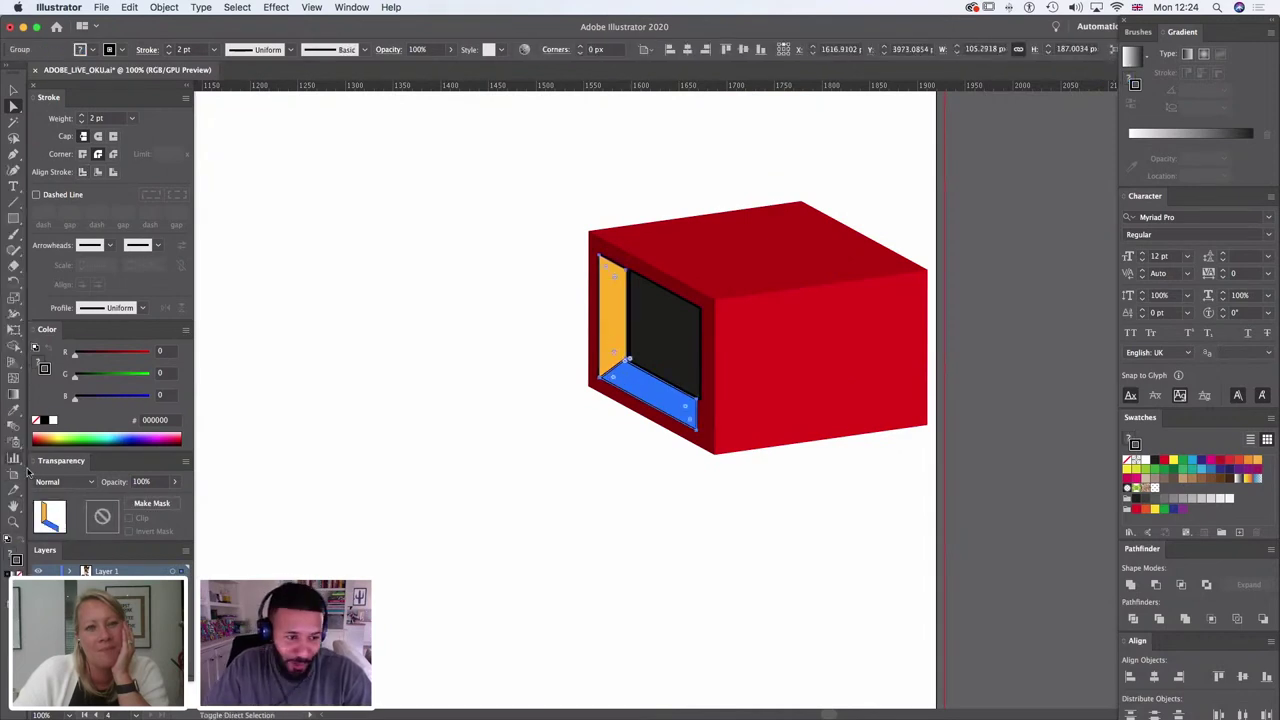
pyautogui.click(1130, 585)
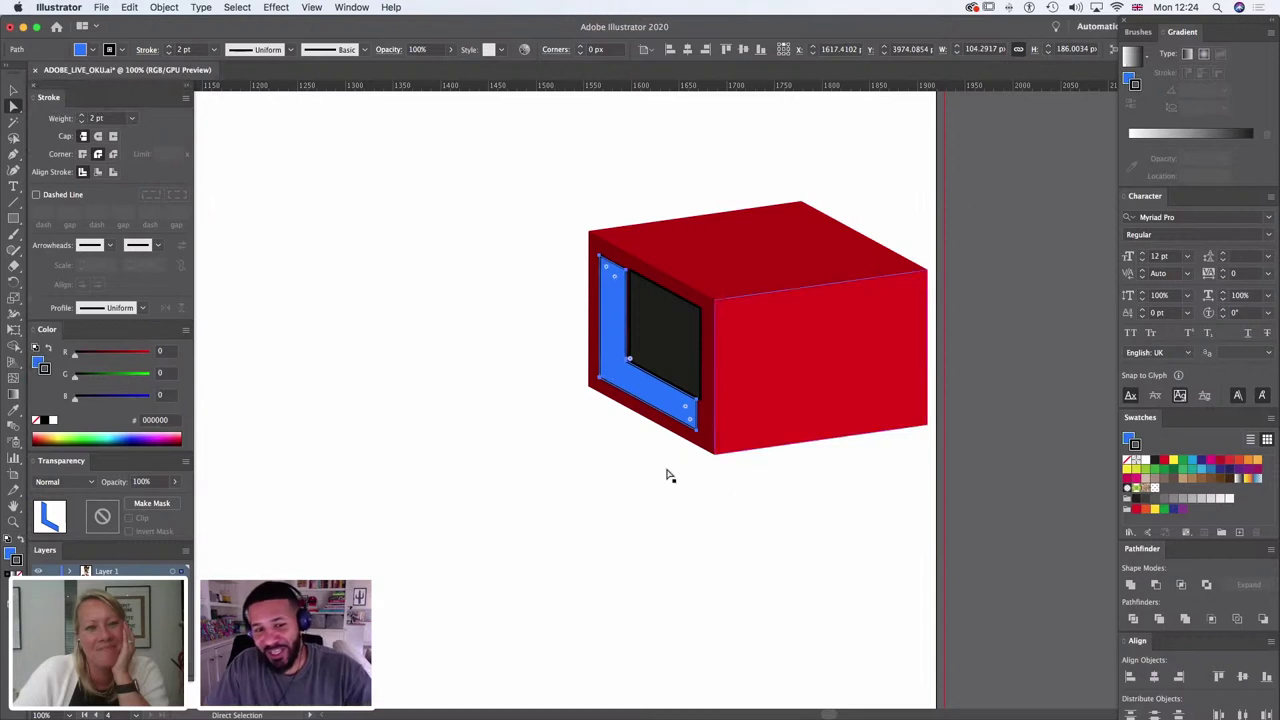
# Step: Undo the uniting, recolouring and division of the L-shaped strip, back to the undivided dark strip in the box opening
pyautogui.click(660, 340)
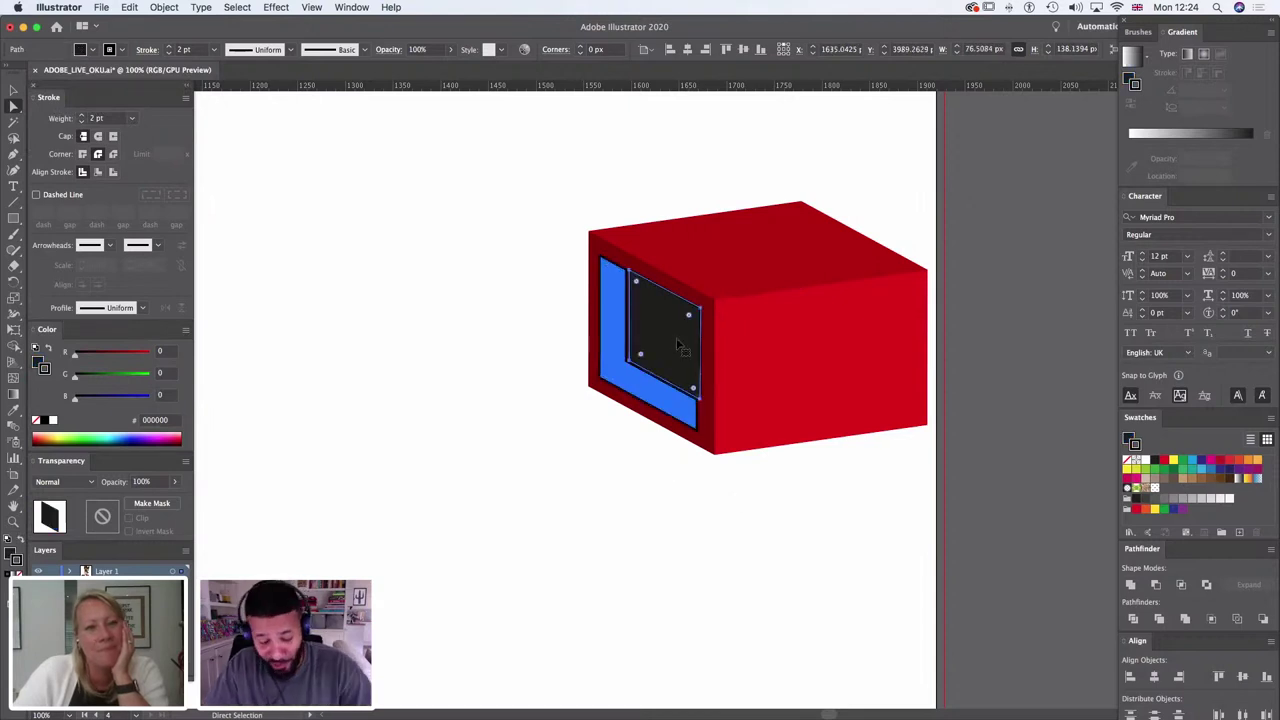
pyautogui.press('super+z')
pyautogui.press('super+z')
pyautogui.press('super+z')
pyautogui.press('super+z')
pyautogui.press('super+z')
pyautogui.press('super+z')
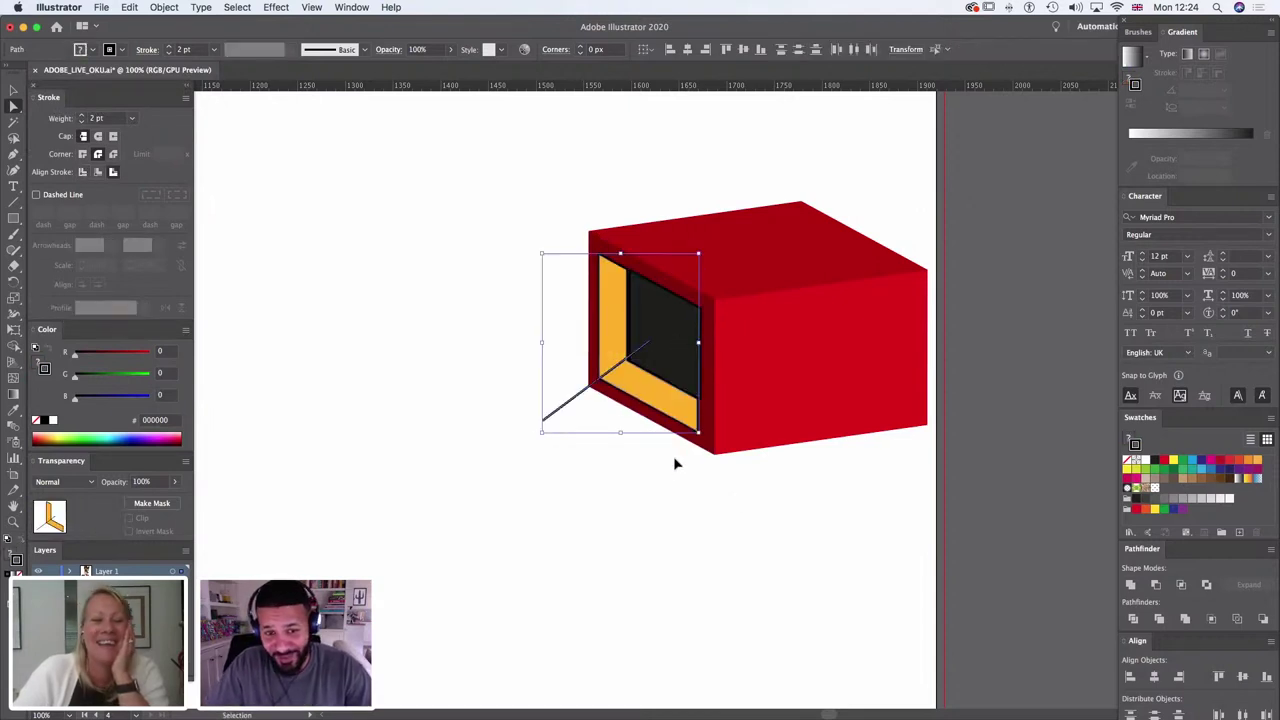
pyautogui.press('super+z')
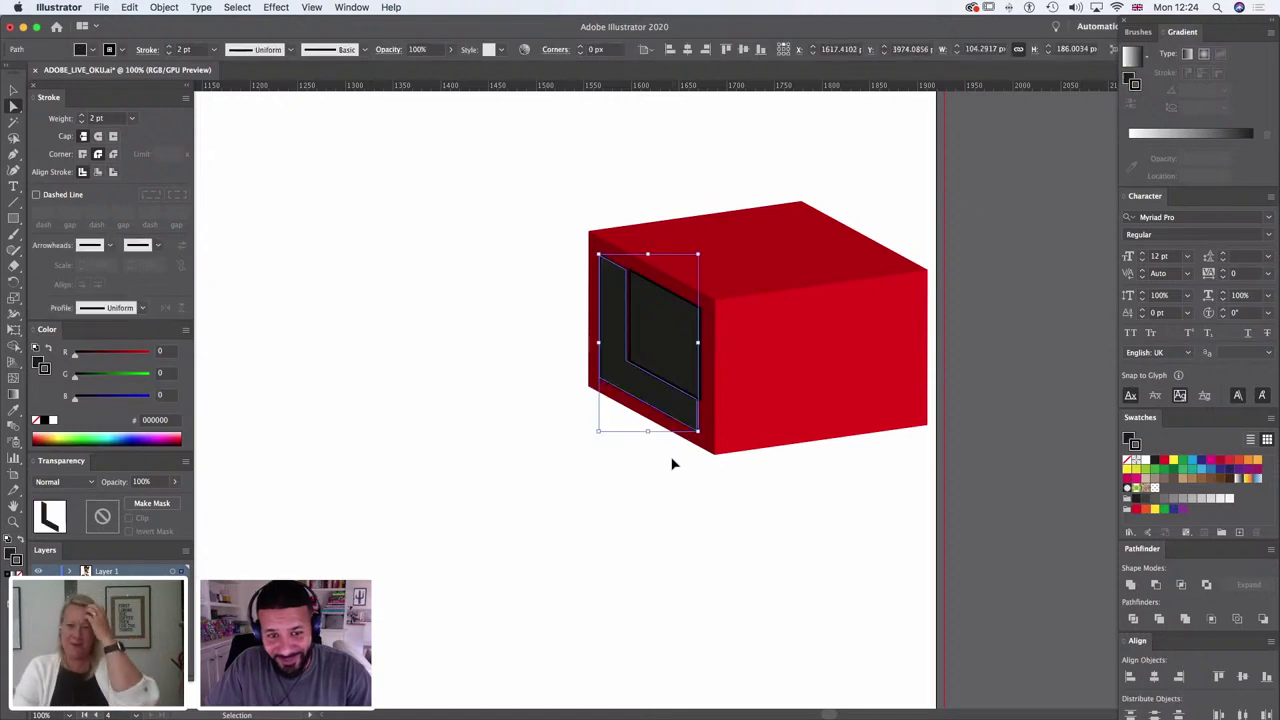
pyautogui.press('super+z')
pyautogui.click(653, 489)
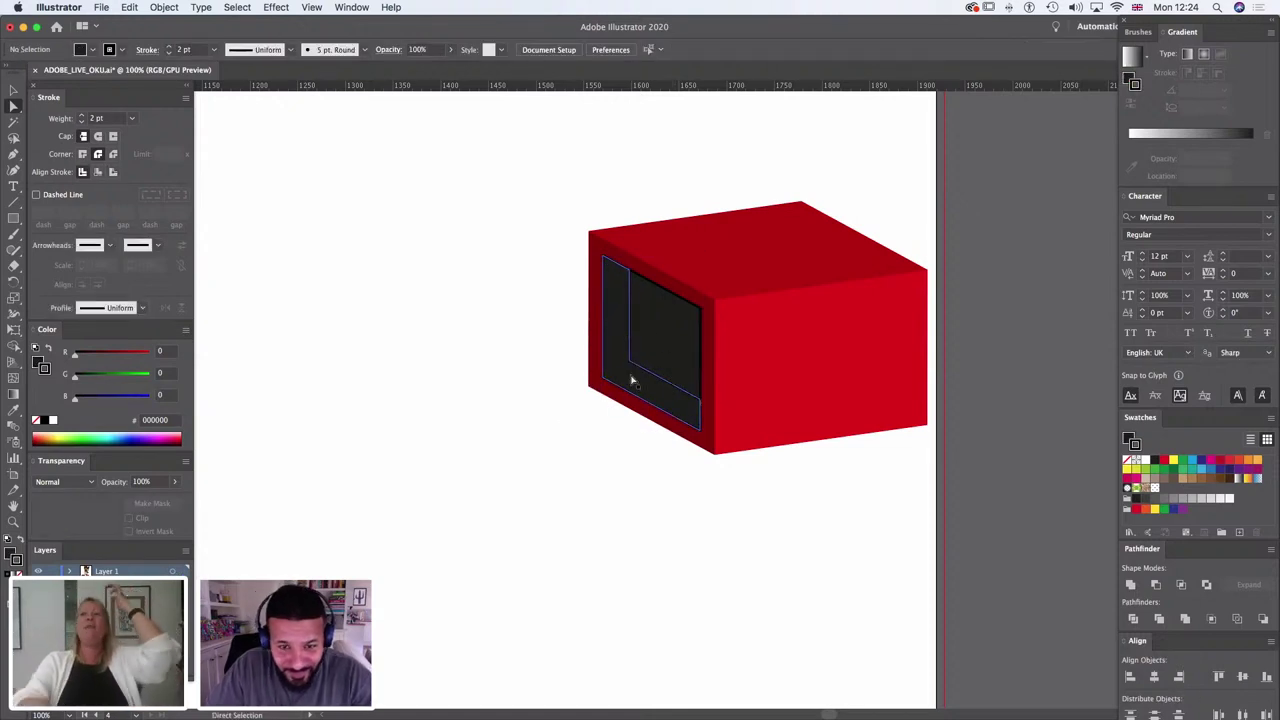
# Step: Draw an open, unfilled path through the lower outer and inner corners of the L-shaped strip, extending past both sides
pyautogui.click(620, 370)
pyautogui.press('p')
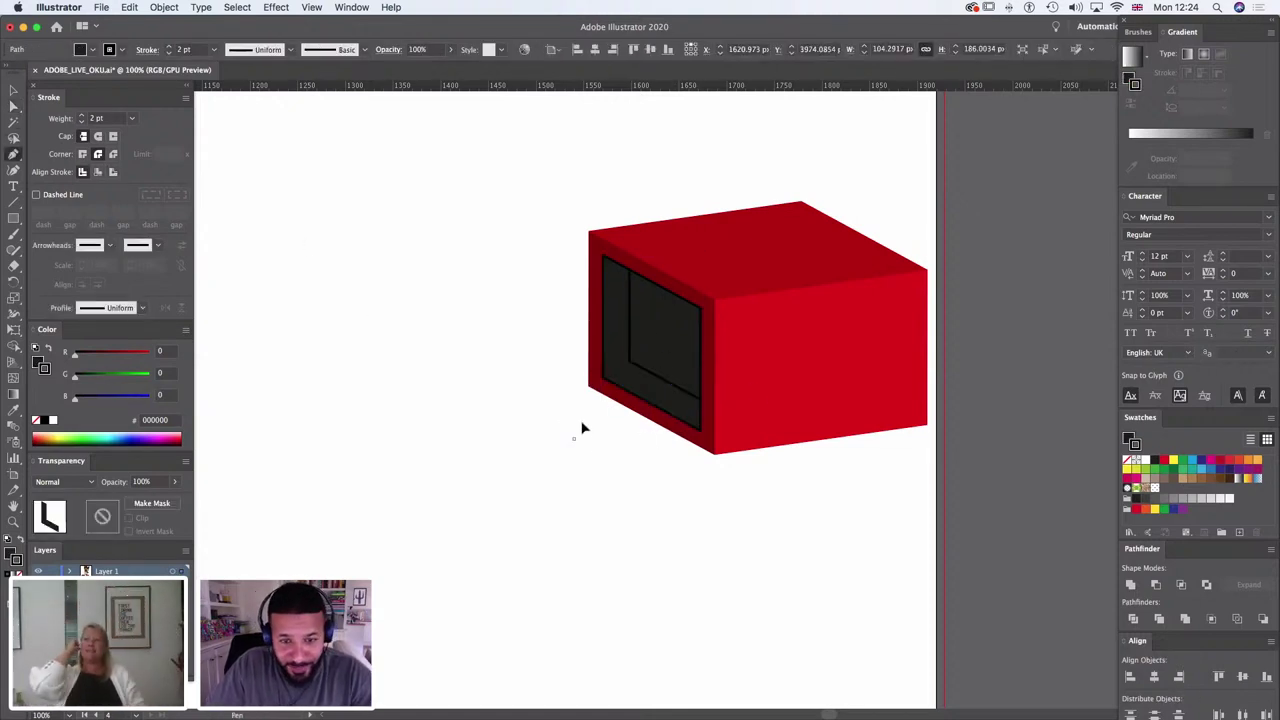
pyautogui.click(576, 436)
pyautogui.click(603, 378)
pyautogui.click(628, 360)
pyautogui.click(757, 320)
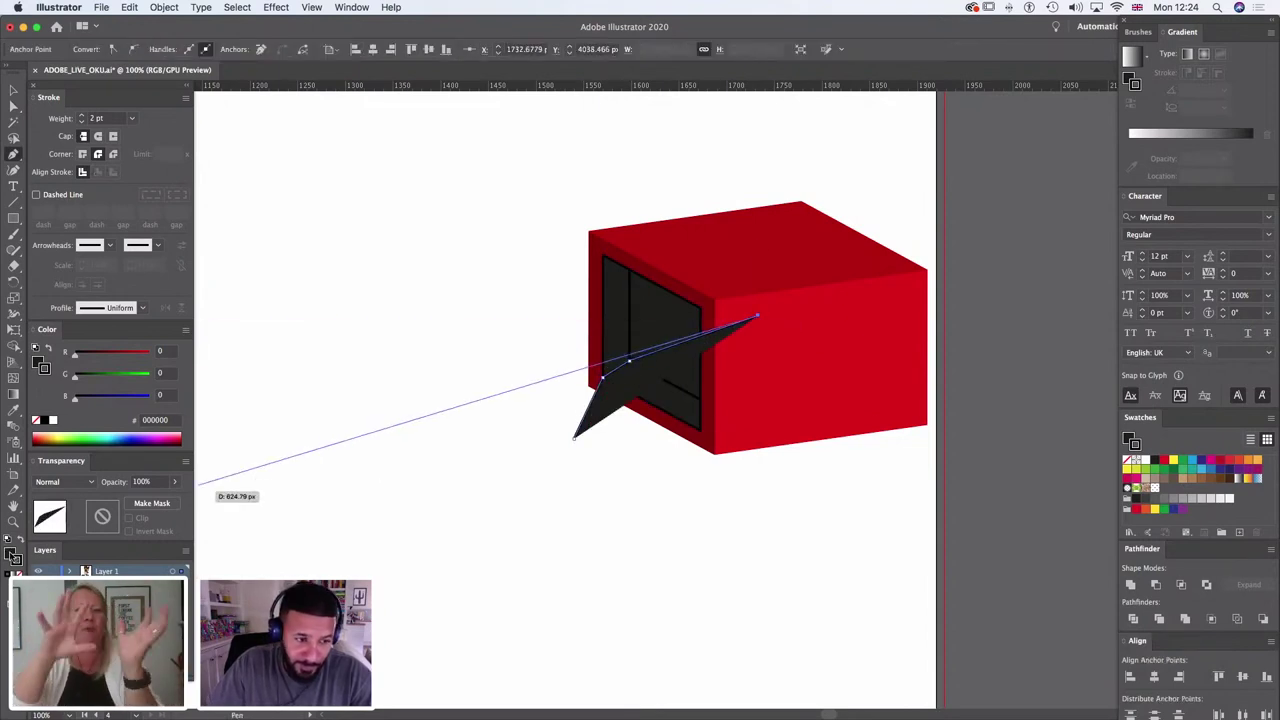
pyautogui.click(14, 558)
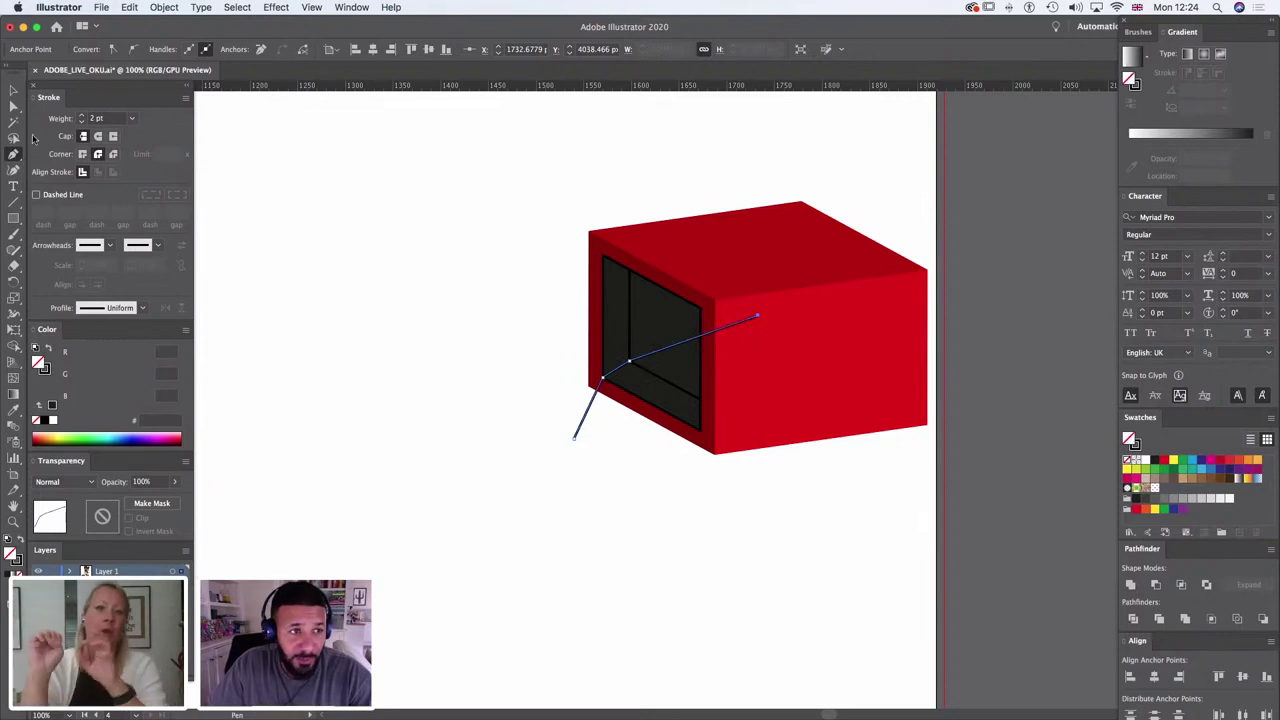
# Step: Divide the dark L-shaped strip along the drawn path into separate side and floor pieces
pyautogui.click(13, 106)
pyautogui.keyDown('shift'); pyautogui.click(631, 387); pyautogui.keyUp('shift')
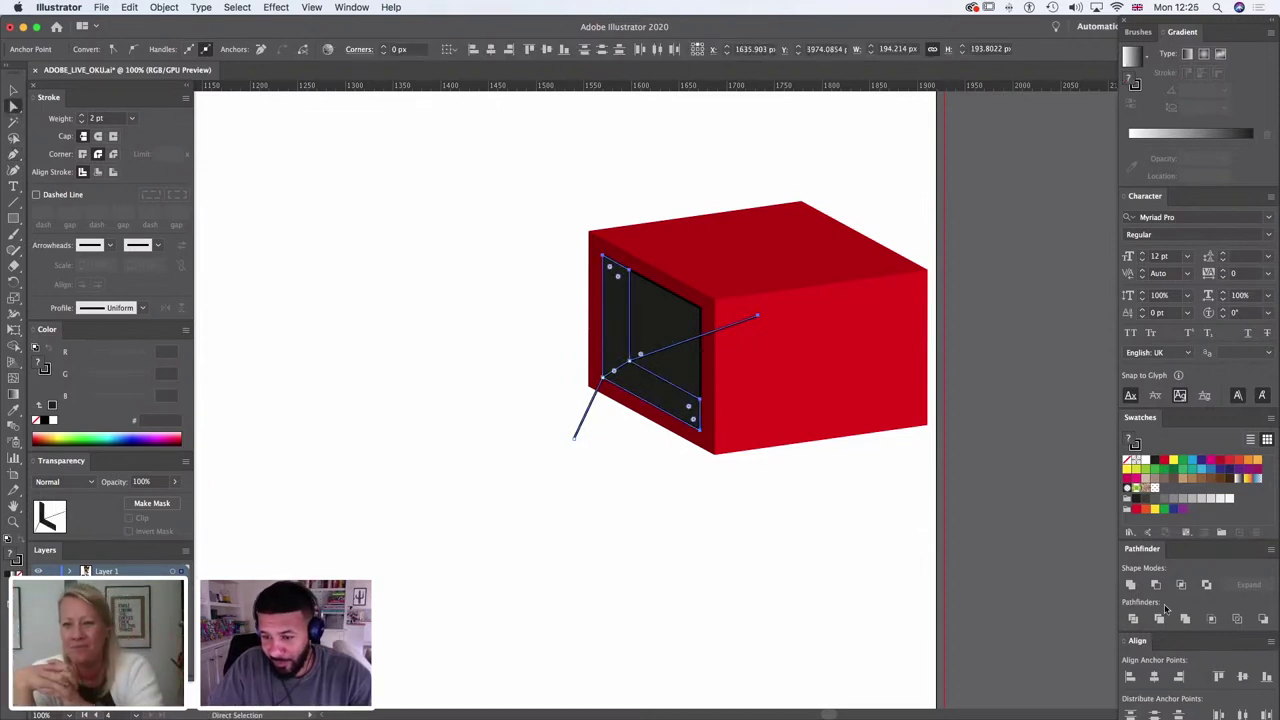
pyautogui.click(1134, 619)
pyautogui.click(517, 492)
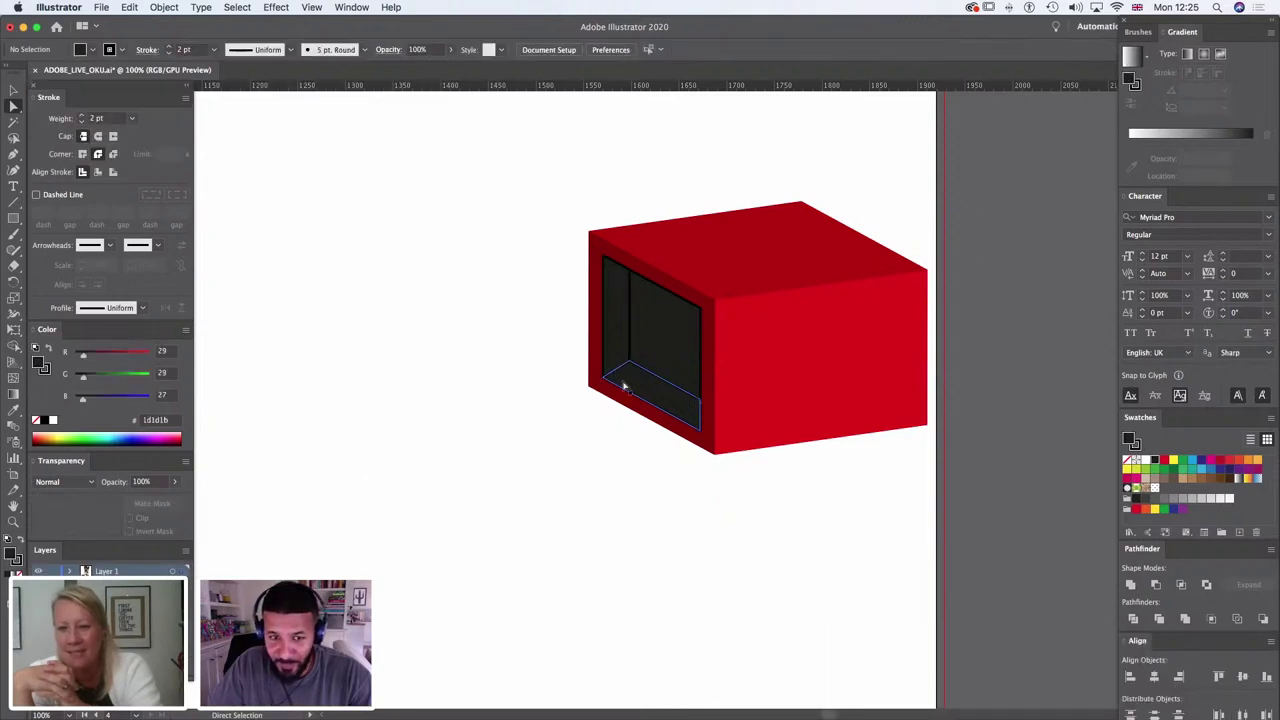
# Step: Fill the floor piece of the box opening with the blue sampled from the eye
pyautogui.click(619, 380)
pyautogui.press('super+minus')
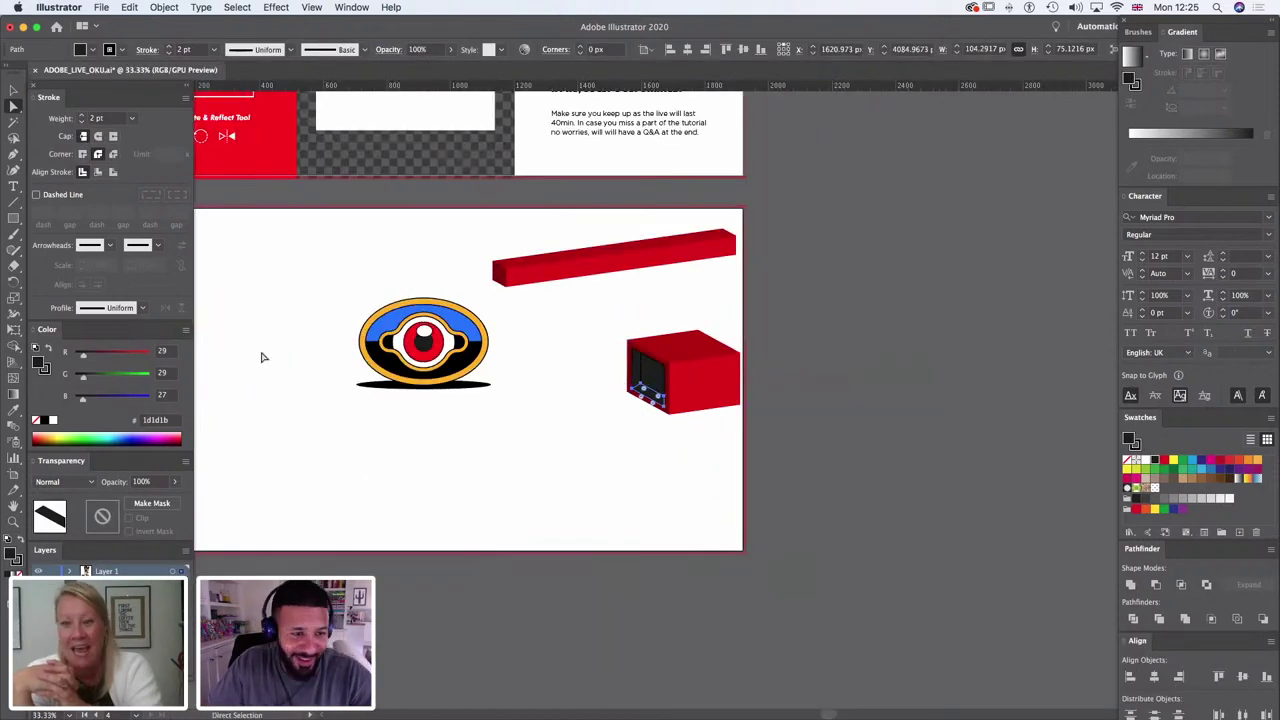
pyautogui.click(13, 409)
pyautogui.click(425, 310)
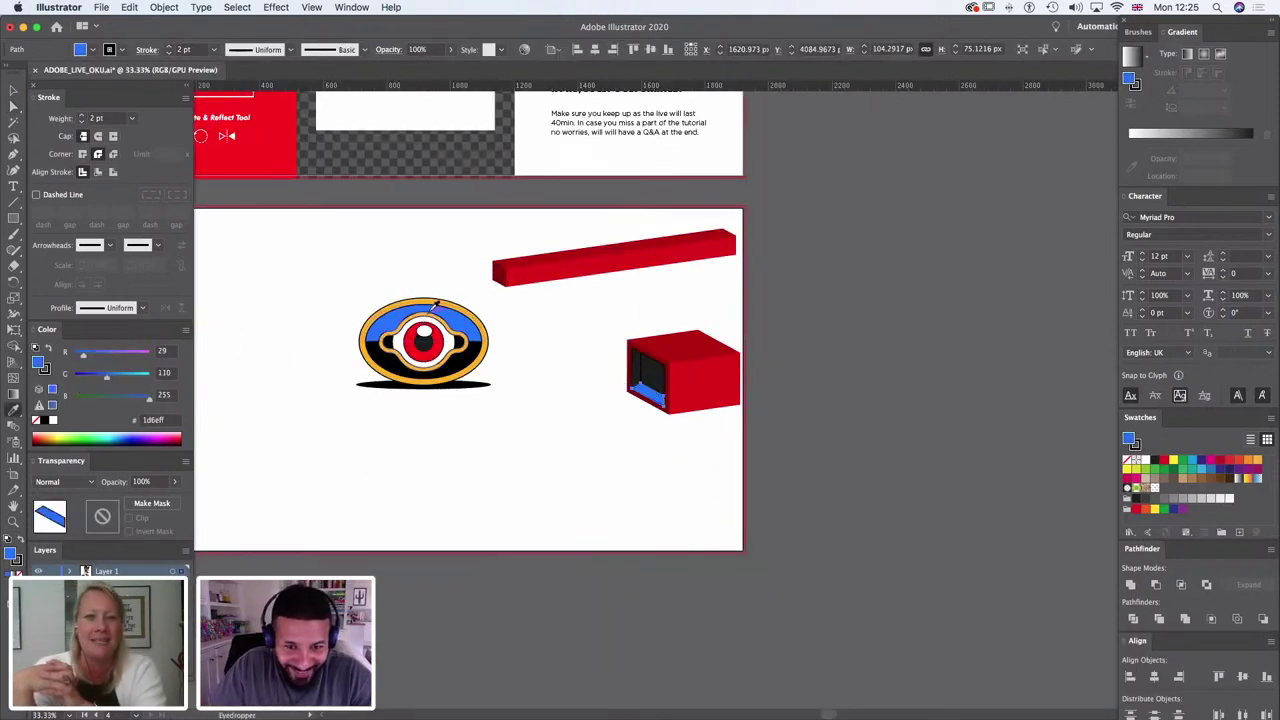
# Step: Fill the side piece of the box opening with the orange sampled from the eye's outer ring
pyautogui.click(13, 105)
pyautogui.click(630, 345)
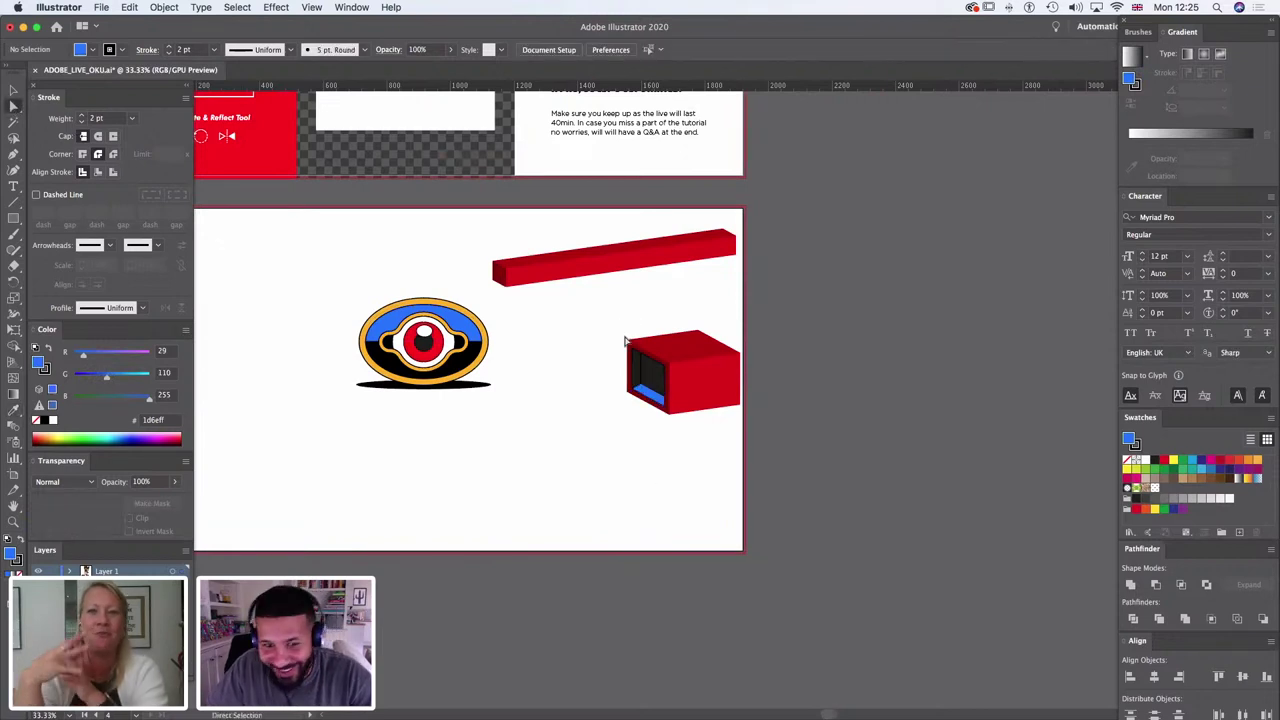
pyautogui.click(13, 409)
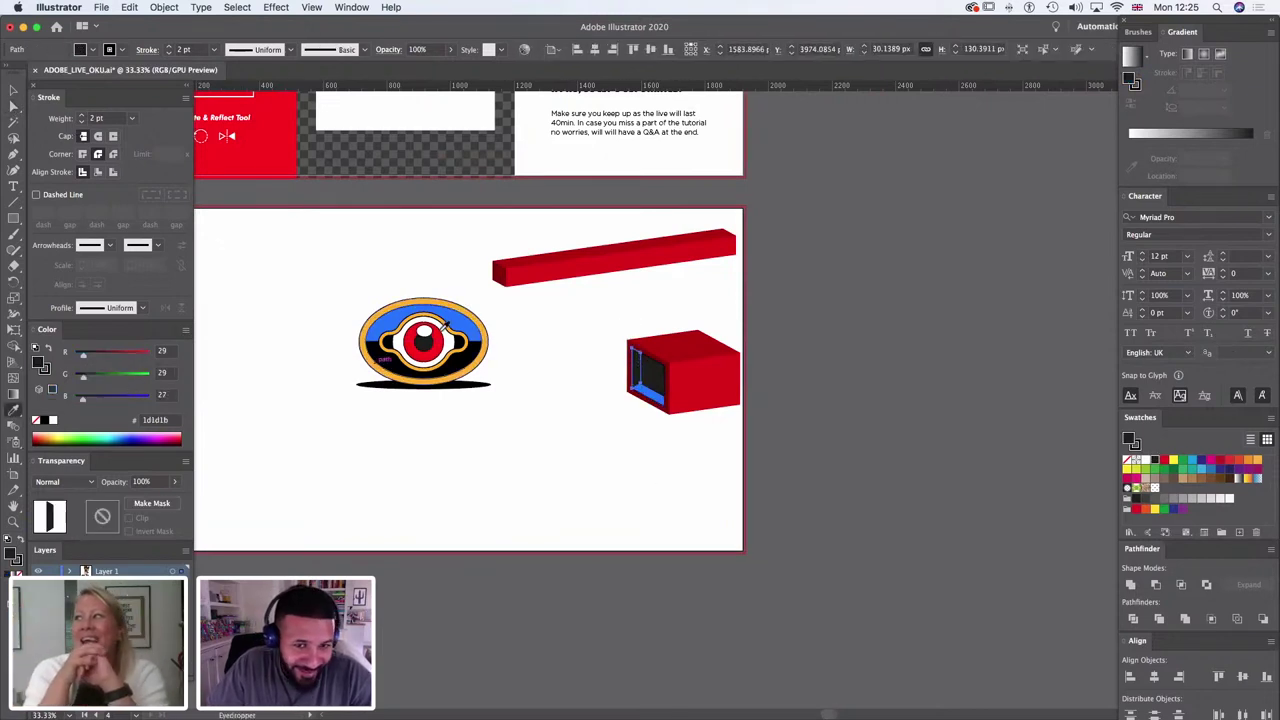
pyautogui.click(475, 306)
pyautogui.click(13, 105)
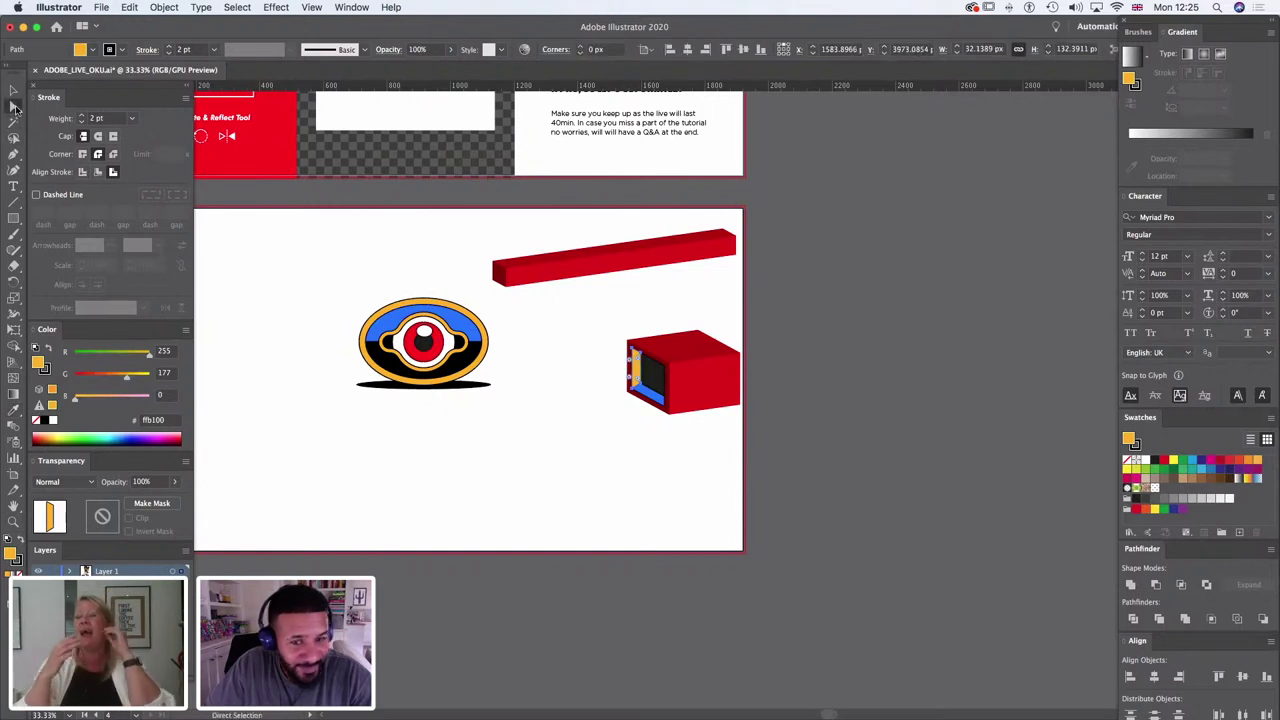
pyautogui.click(601, 453)
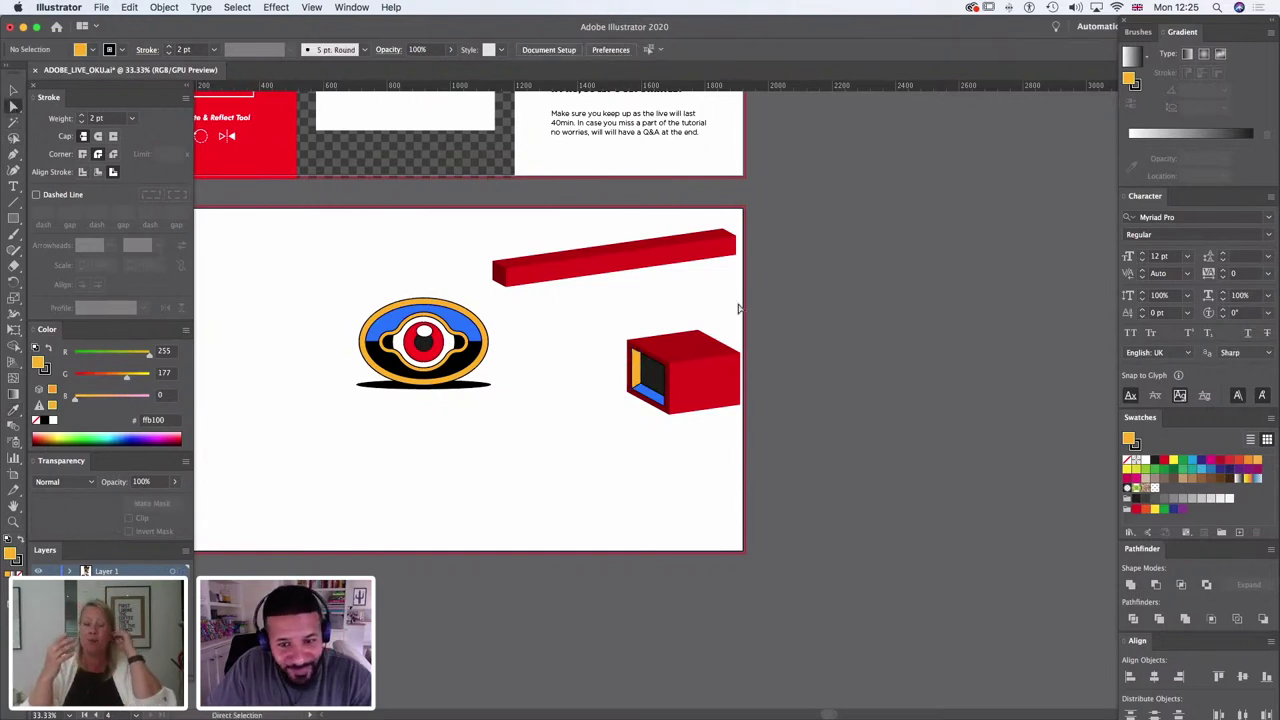
# Step: Recolour the box's front frame with the bright red sampled from the eye's iris
pyautogui.click(660, 405)
pyautogui.click(13, 409)
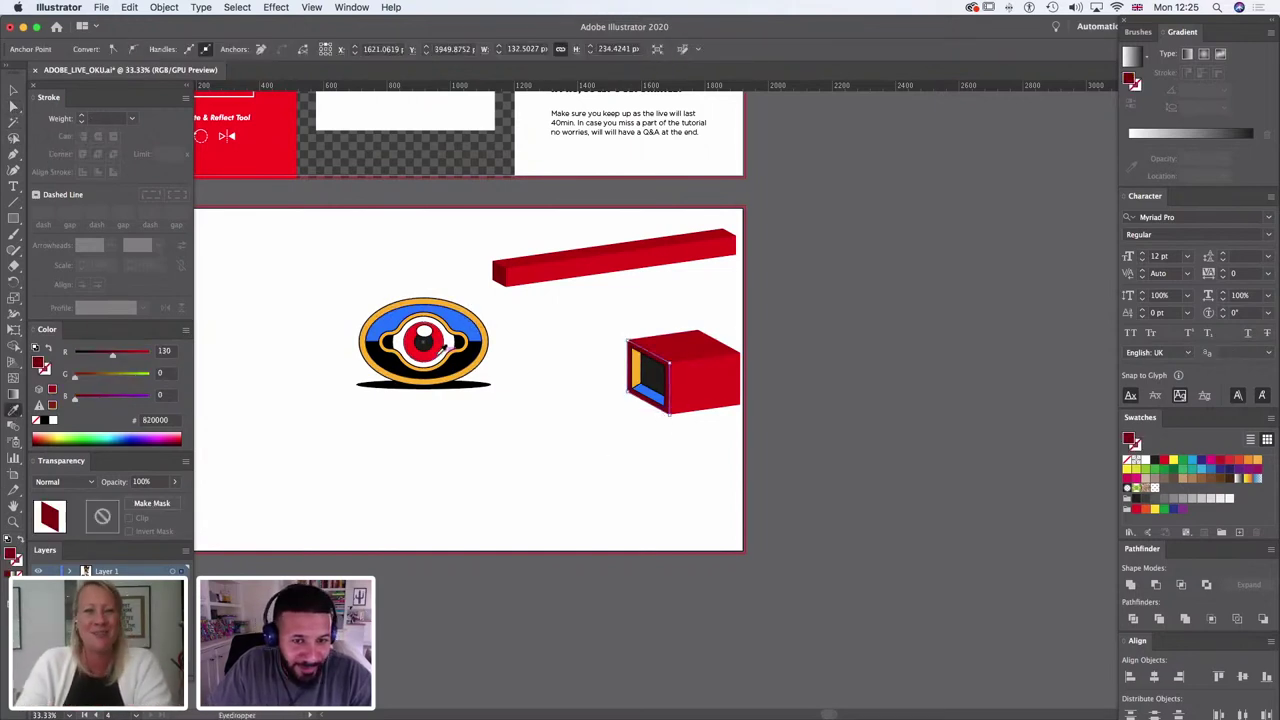
pyautogui.click(436, 348)
# Step: Recolour the box's large side face with the blue sampled from the eye
pyautogui.click(13, 105)
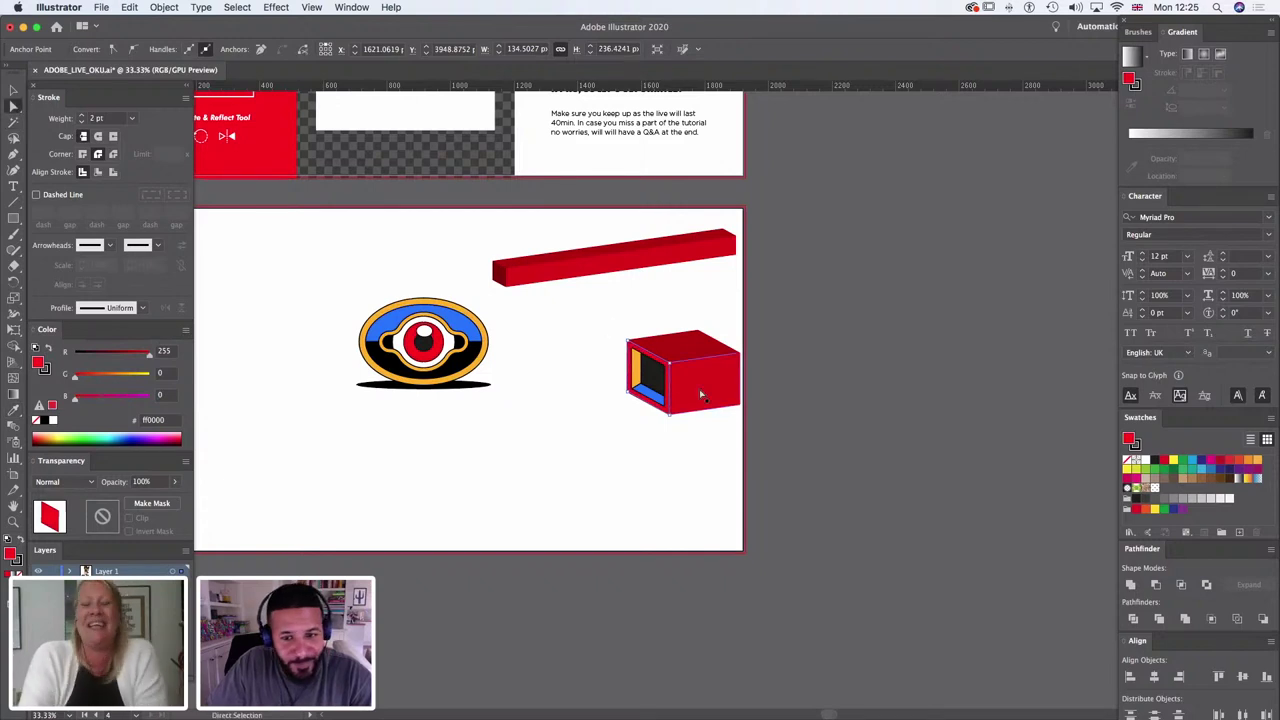
pyautogui.click(705, 385)
pyautogui.click(13, 409)
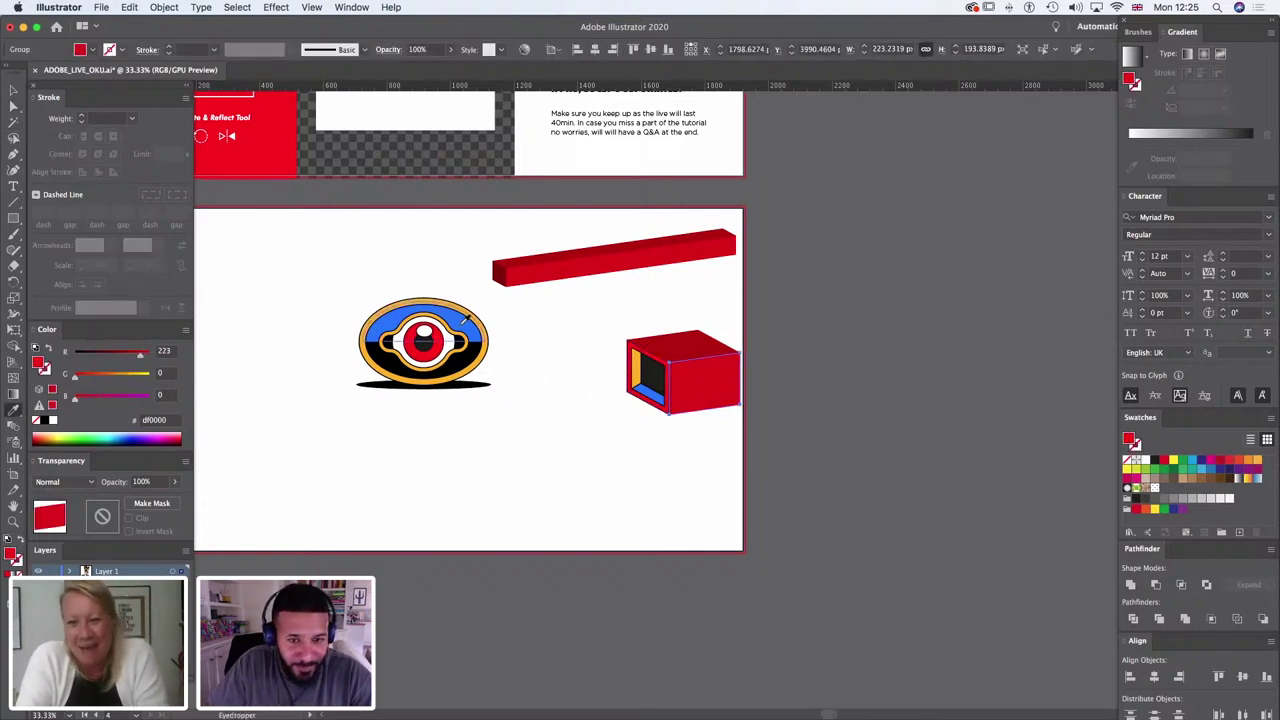
pyautogui.click(463, 319)
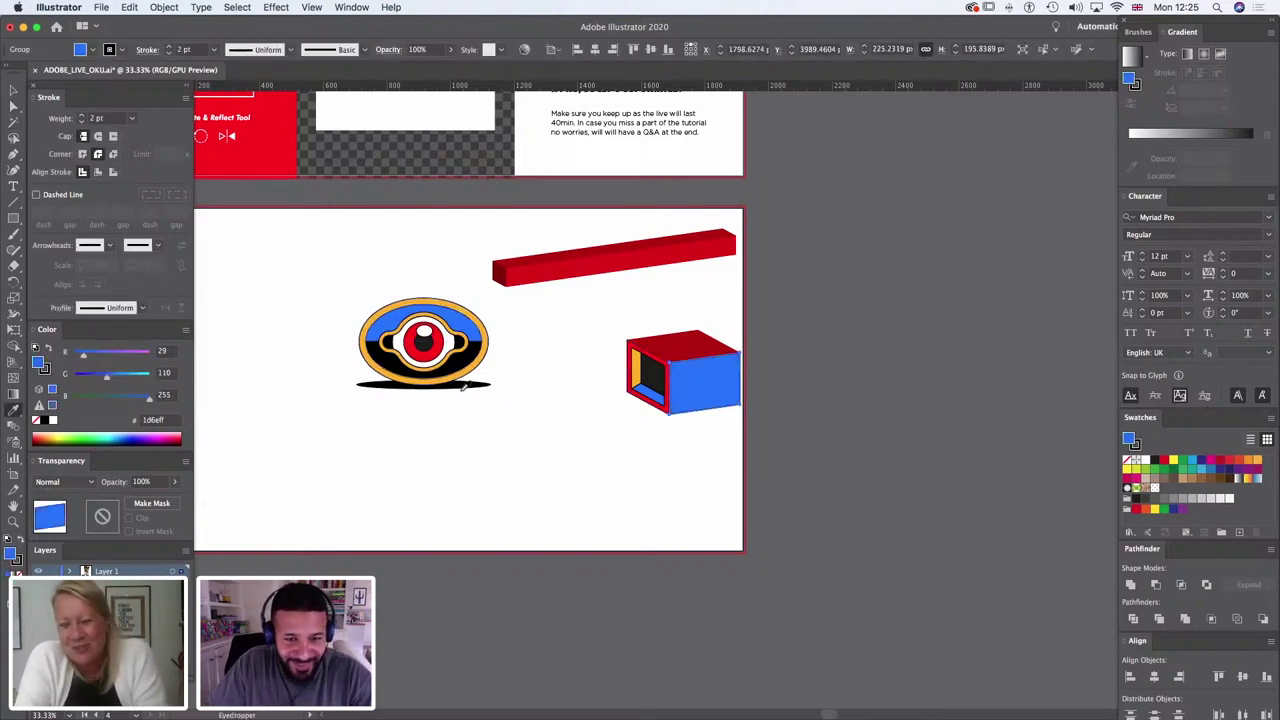
# Step: Fill the box's top face with the black sampled from the lower part of the eye
pyautogui.click(13, 105)
pyautogui.click(704, 363)
pyautogui.click(682, 347)
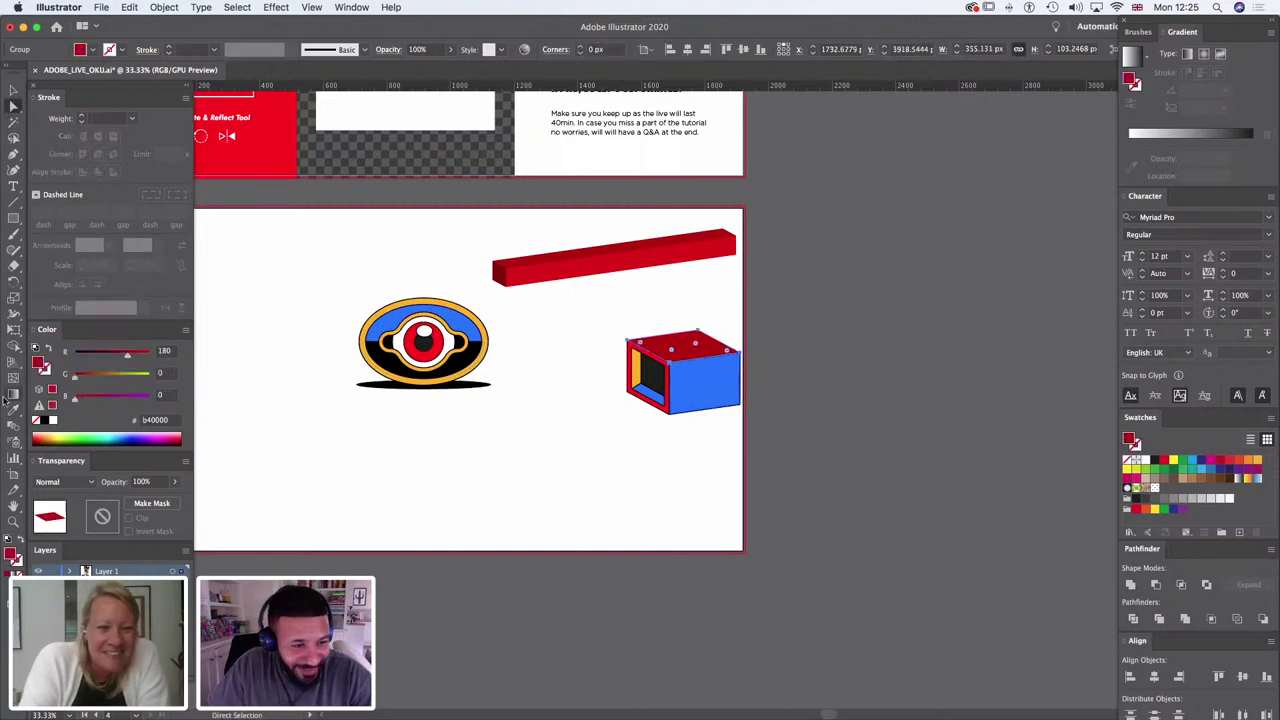
pyautogui.click(13, 409)
pyautogui.click(462, 362)
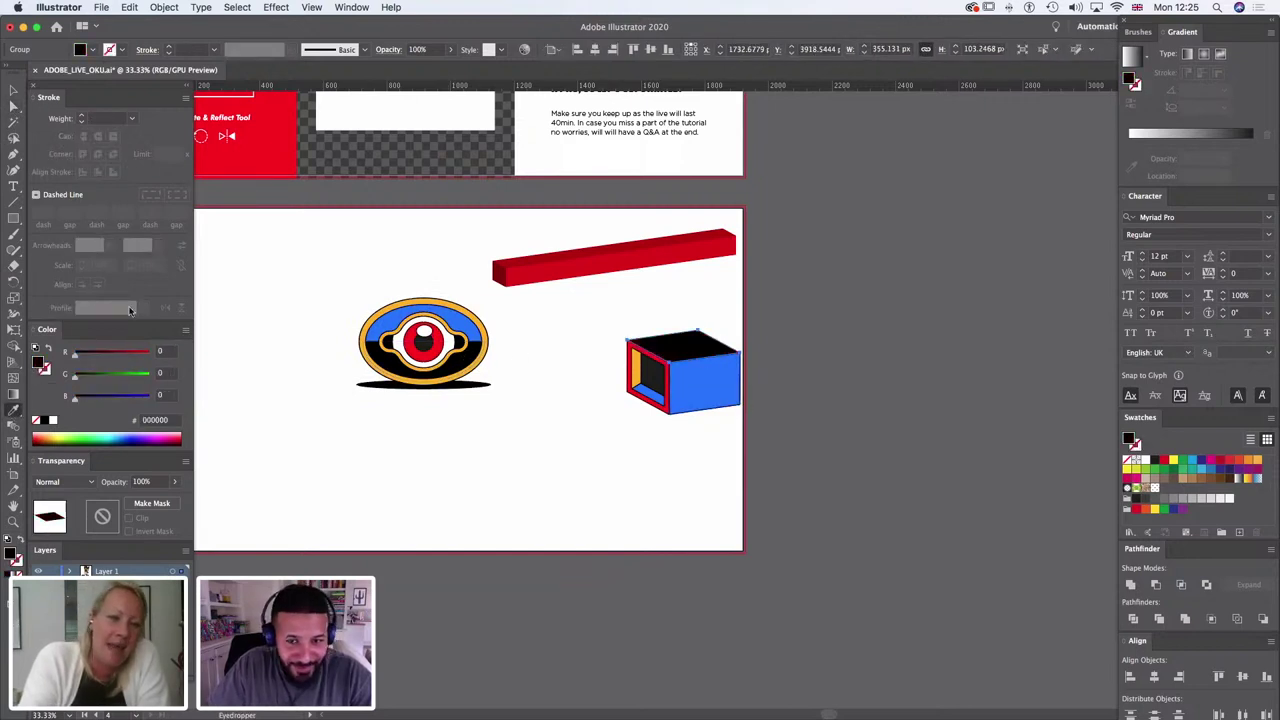
# Step: Group all the pieces of the recoloured box and deselect it
pyautogui.click(13, 90)
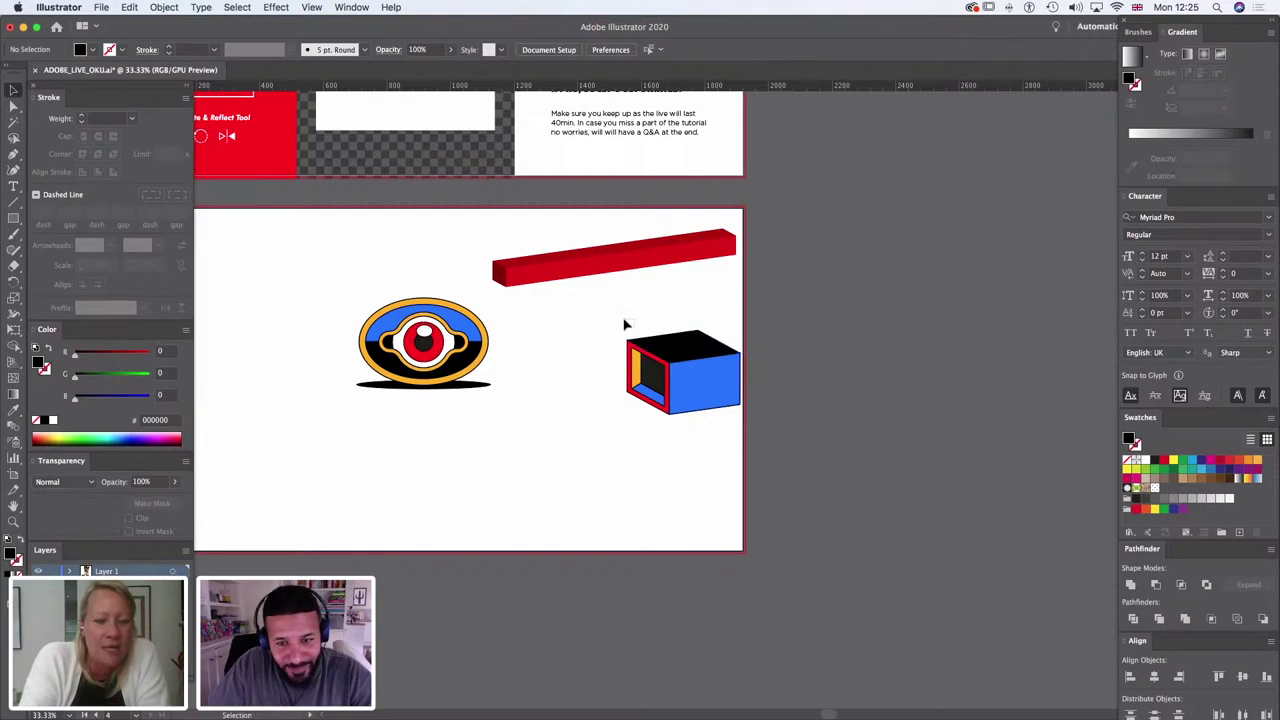
pyautogui.moveTo(623, 323); pyautogui.dragTo(740, 440)
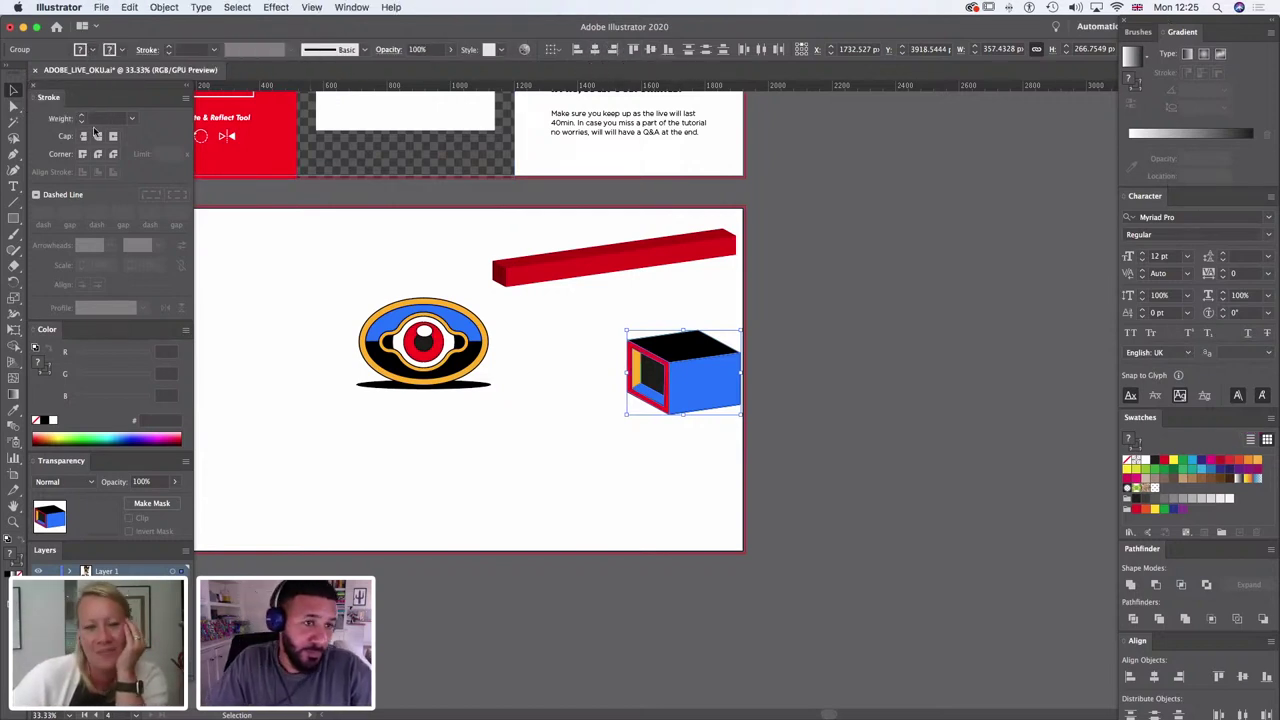
pyautogui.click(628, 315)
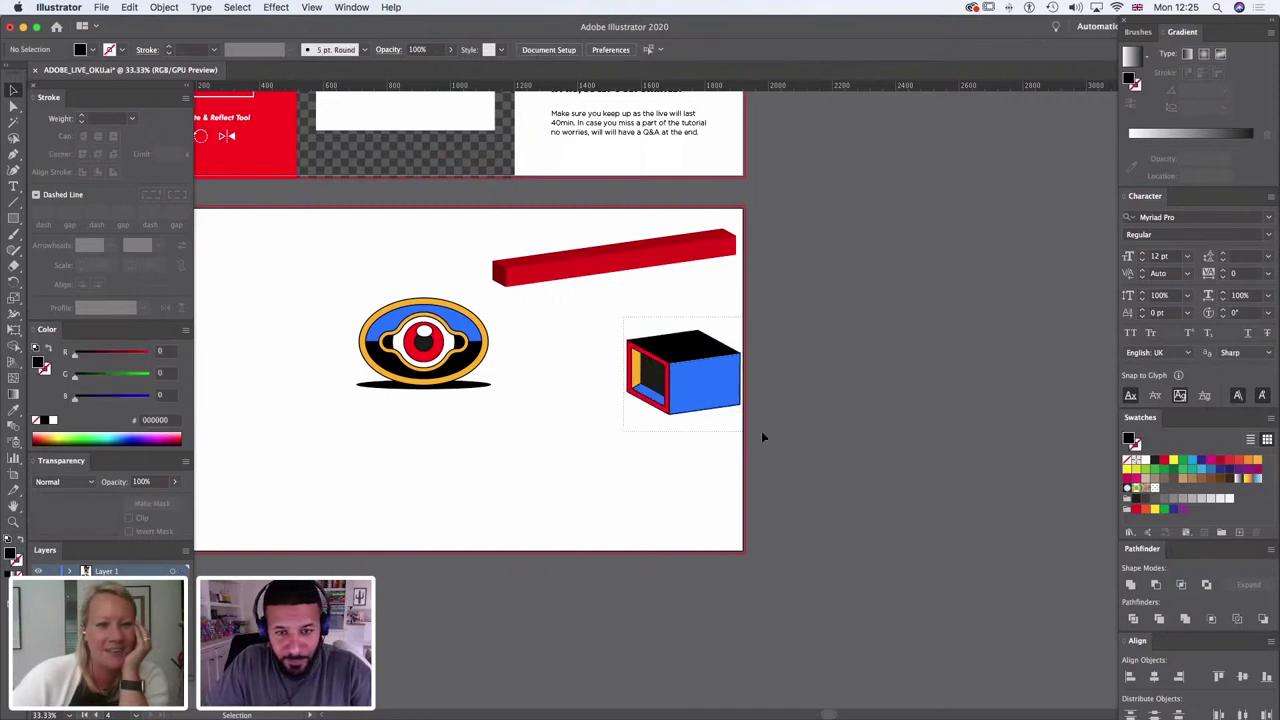
pyautogui.moveTo(762, 432); pyautogui.dragTo(765, 430)
pyautogui.press('super+g')
pyautogui.click(625, 506)
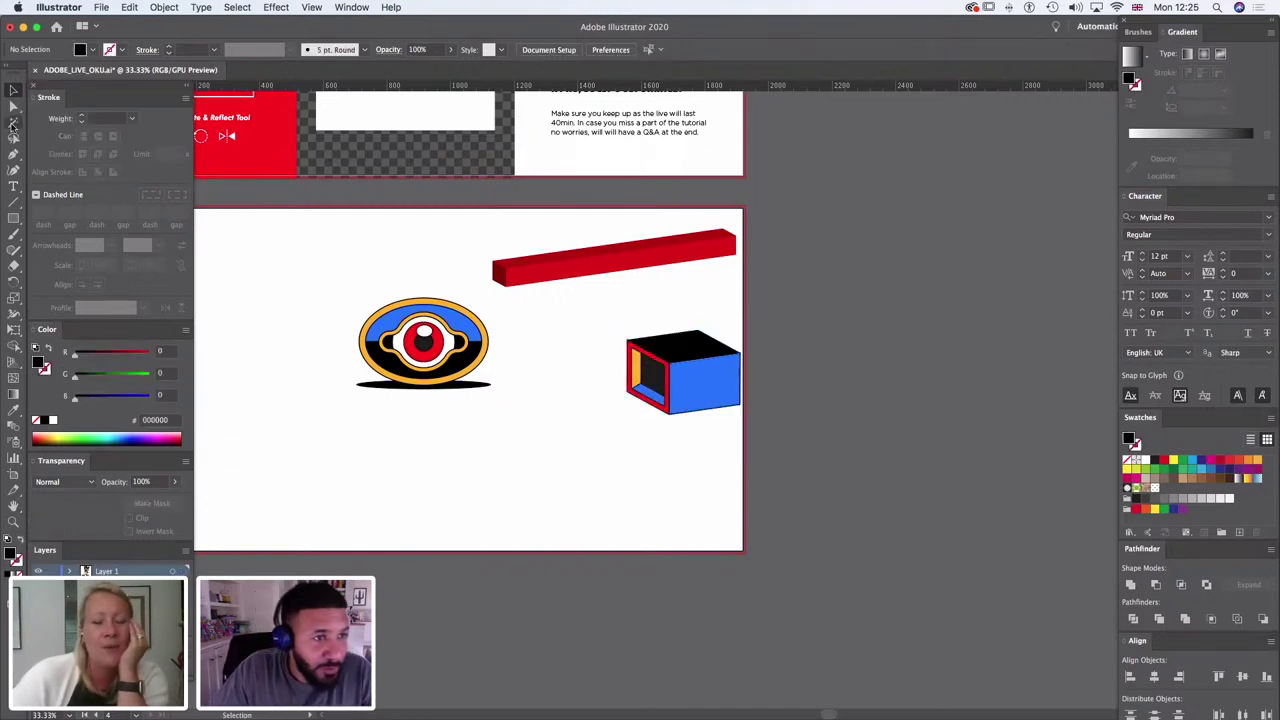
# Step: Recolour the five long-side faces of the extruded bar with the outlined bright red sampled from the eye's iris
pyautogui.click(13, 105)
pyautogui.click(571, 272)
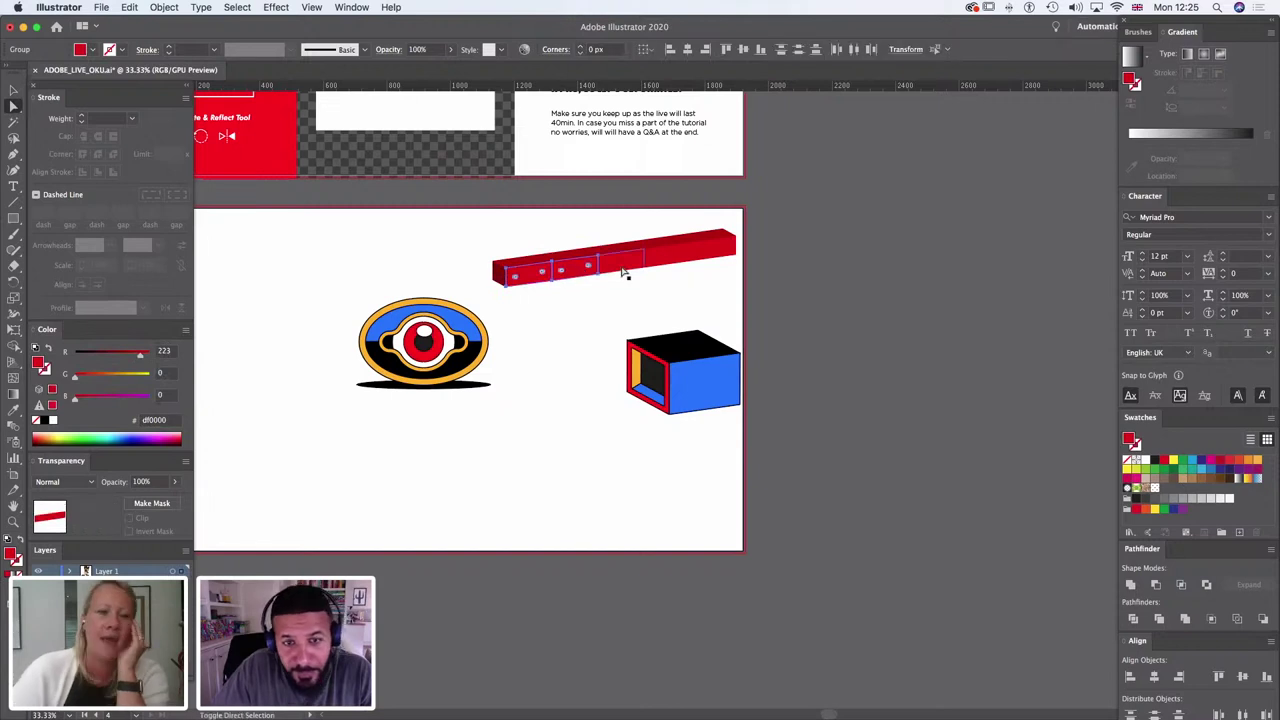
pyautogui.click(669, 262)
pyautogui.press('super+z')
pyautogui.keyDown('shift'); pyautogui.click(670, 262); pyautogui.keyUp('shift')
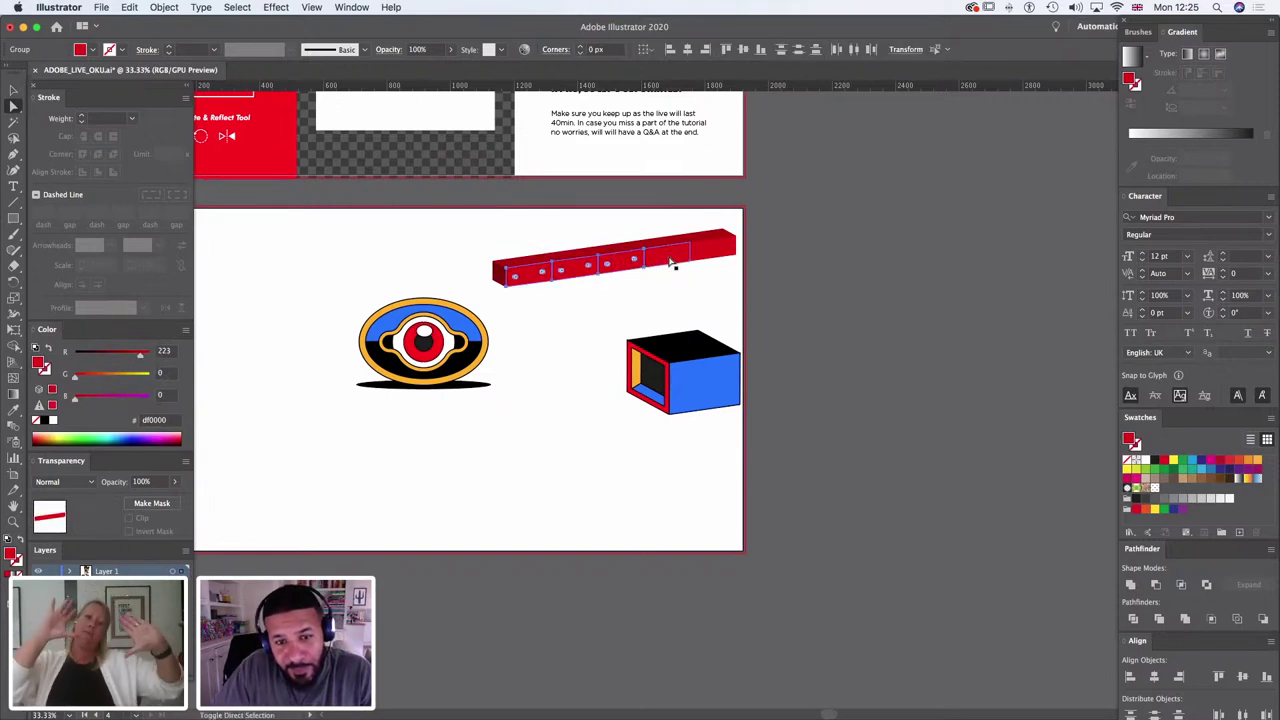
pyautogui.keyDown('shift'); pyautogui.click(706, 256); pyautogui.keyUp('shift')
pyautogui.click(13, 409)
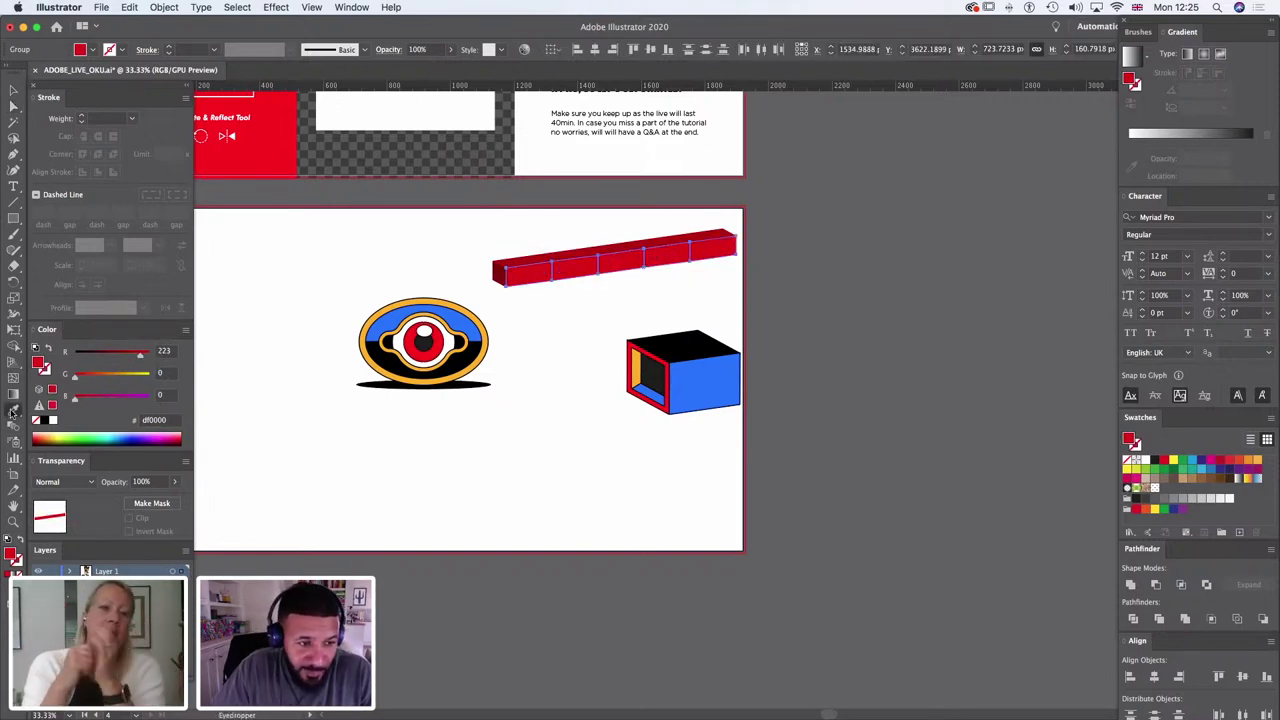
pyautogui.click(432, 340)
pyautogui.scroll(15, 752, 605)
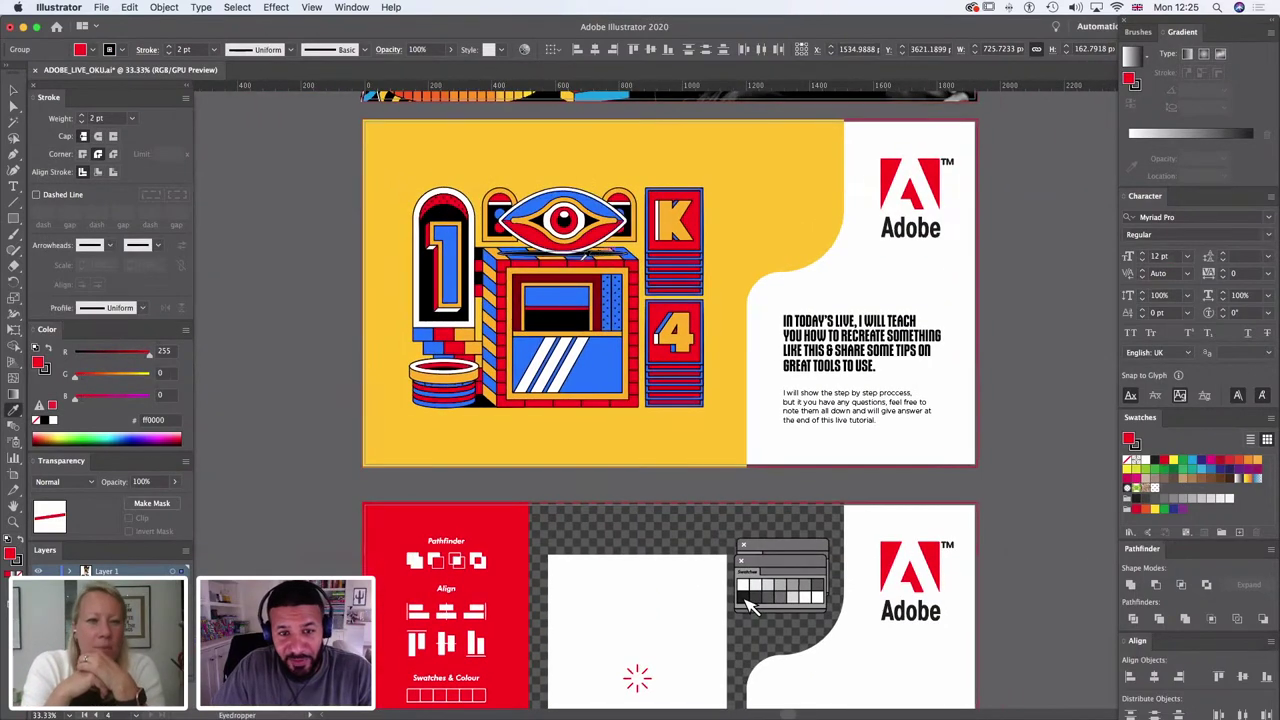
pyautogui.moveTo(783, 425); pyautogui.dragTo(589, 288)
pyautogui.moveTo(612, 700); pyautogui.dragTo(588, 383)
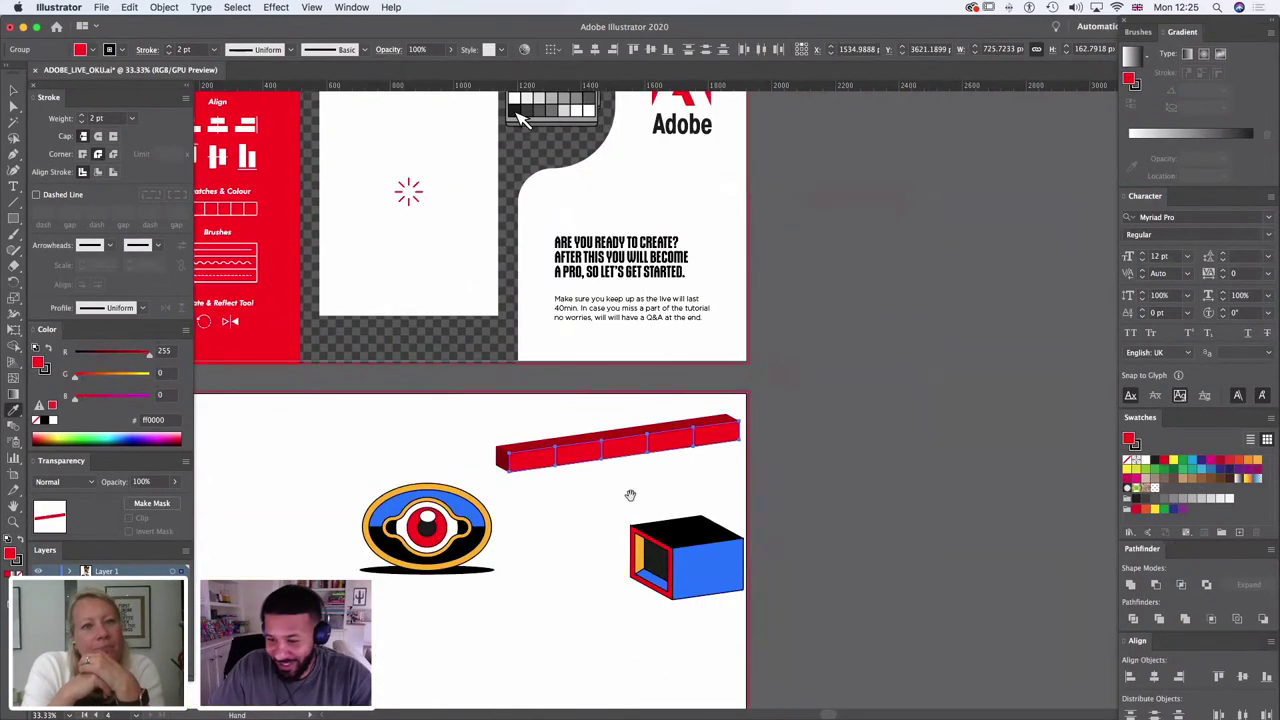
pyautogui.moveTo(671, 497); pyautogui.dragTo(673, 453)
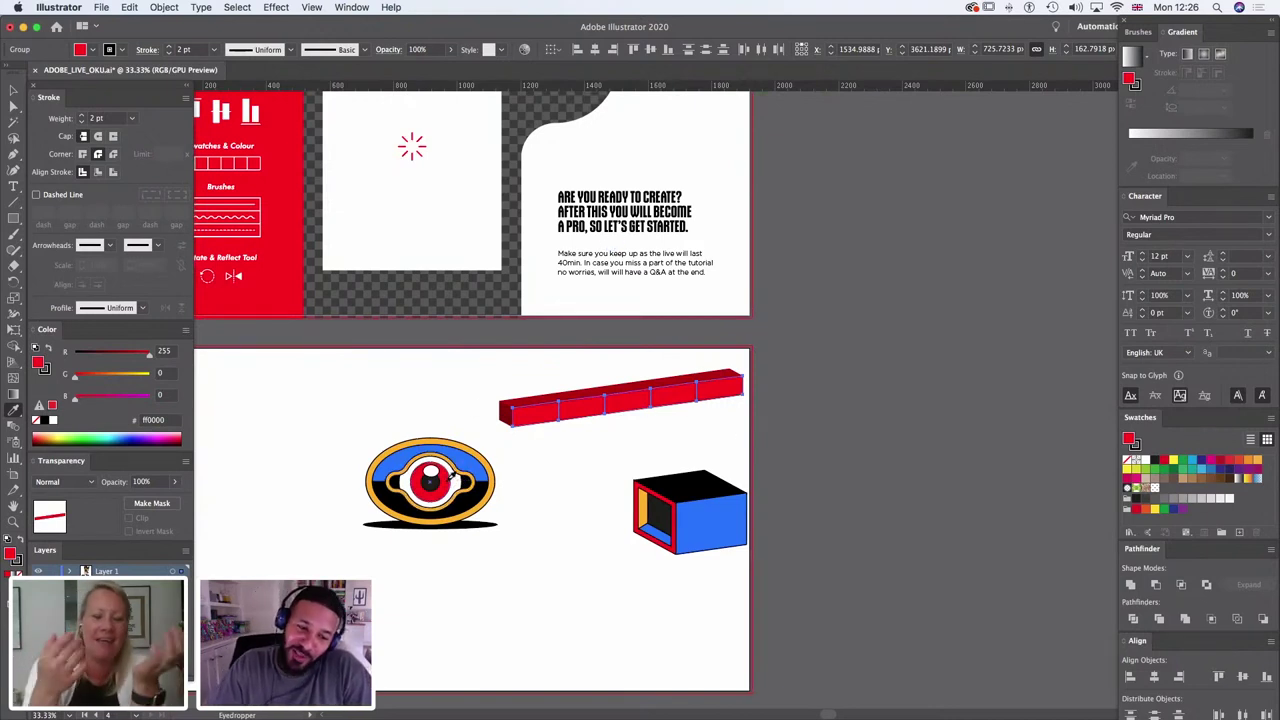
# Step: Recolour the bar's five top faces and its small end face with the outlined blue sampled from the eye
pyautogui.click(13, 106)
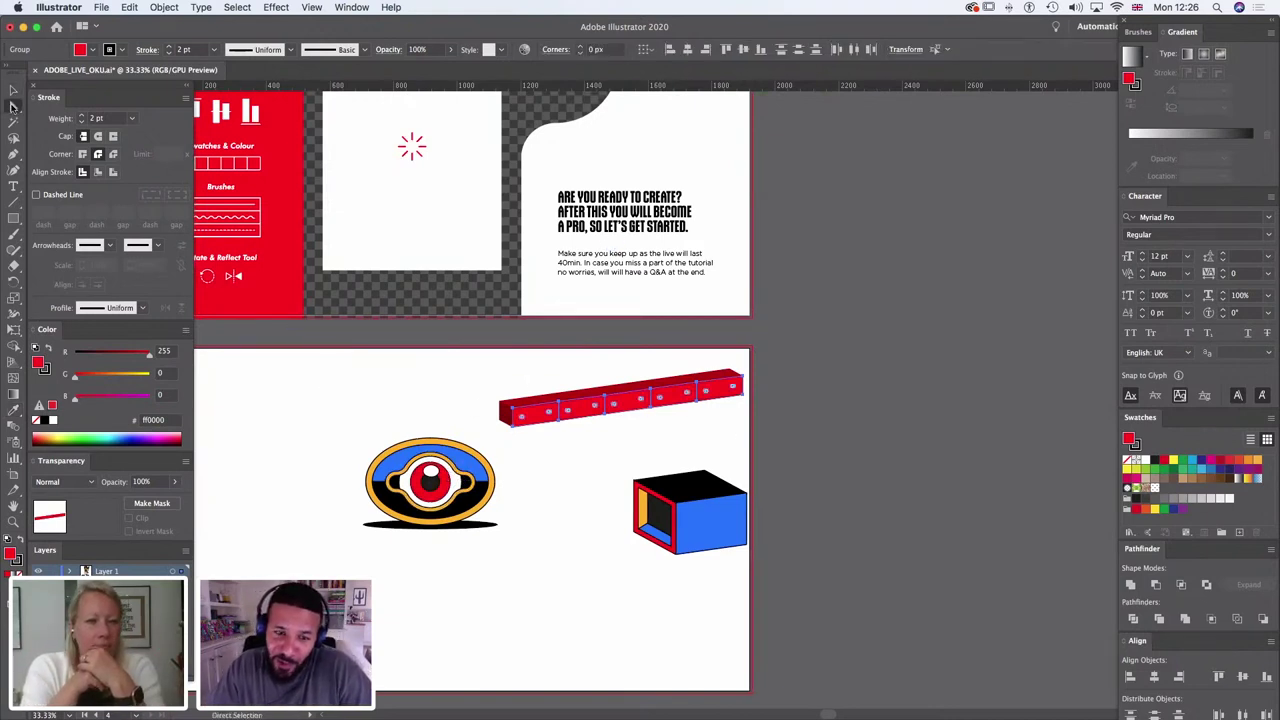
pyautogui.click(585, 368)
pyautogui.click(530, 401)
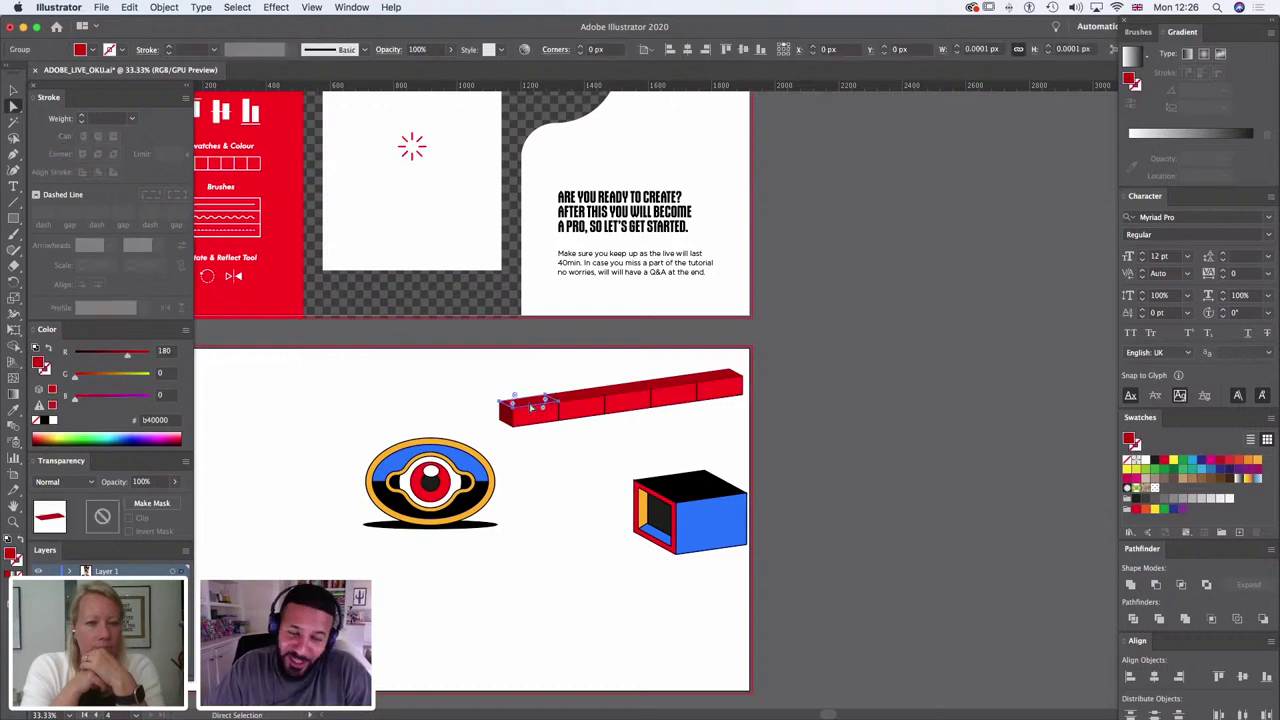
pyautogui.click(589, 397)
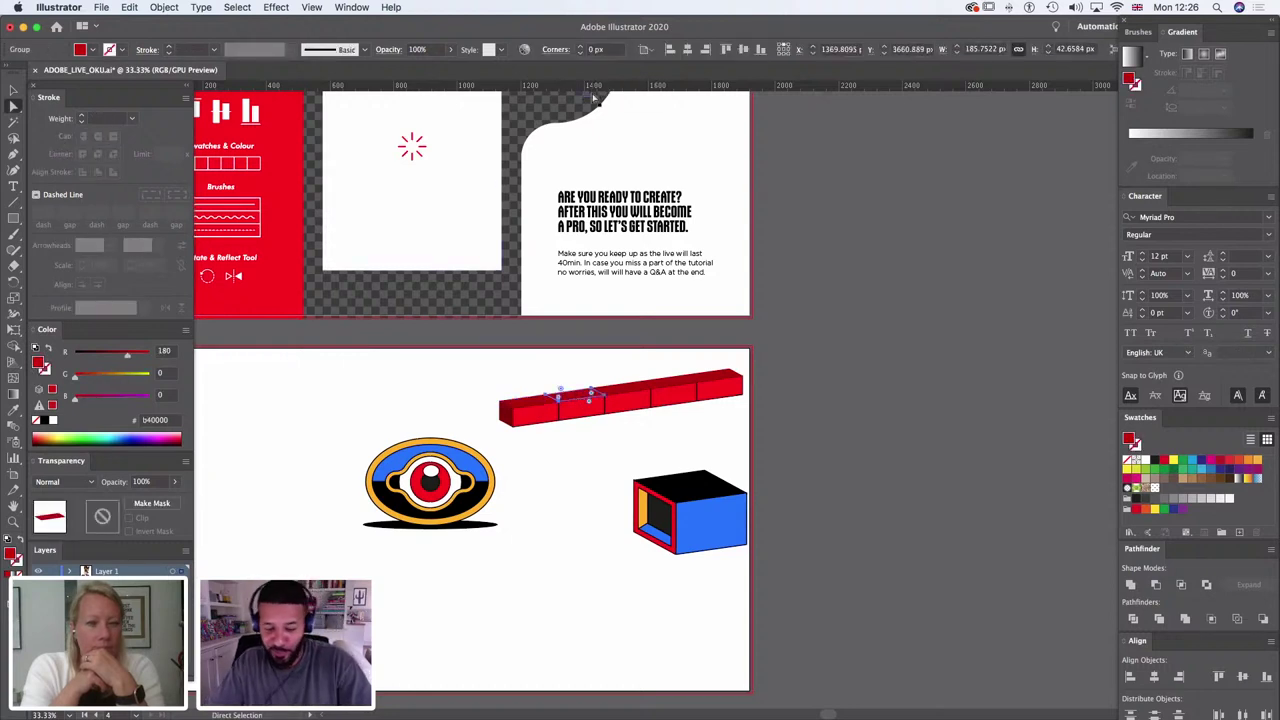
pyautogui.click(619, 391)
pyautogui.keyDown('shift'); pyautogui.click(569, 398); pyautogui.keyUp('shift')
pyautogui.keyDown('shift'); pyautogui.click(530, 404); pyautogui.keyUp('shift')
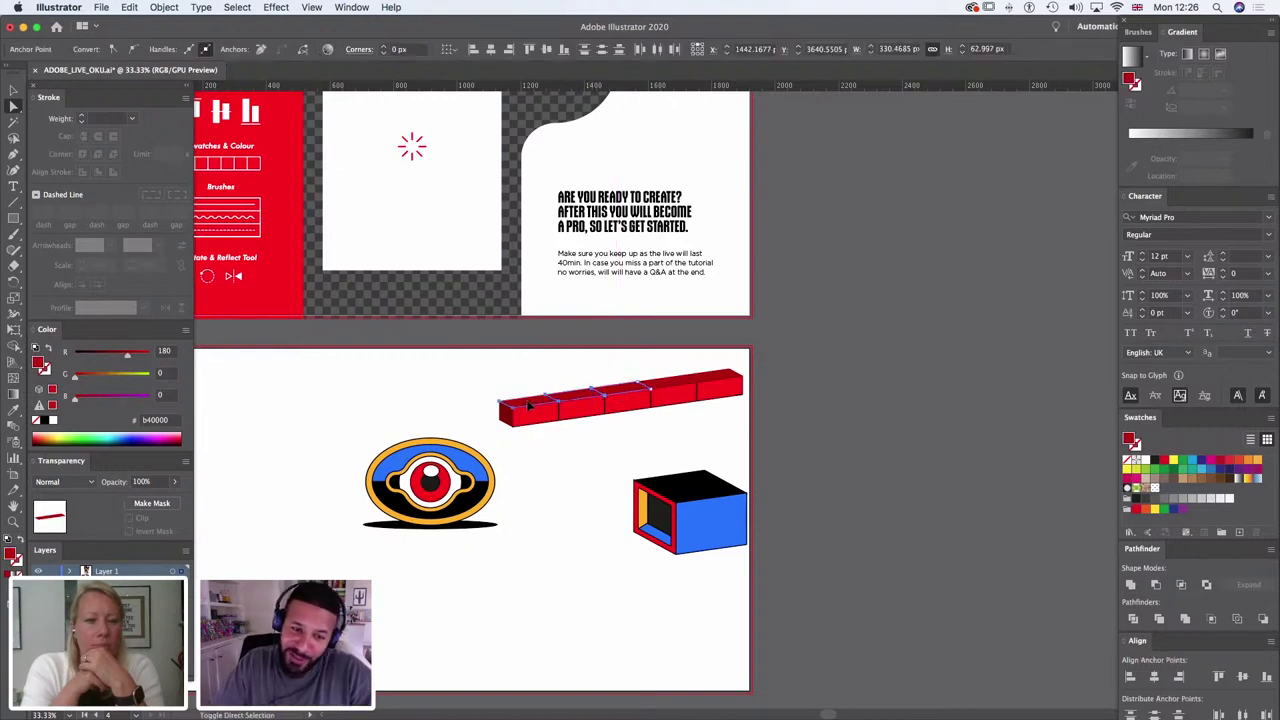
pyautogui.keyDown('shift'); pyautogui.click(712, 376); pyautogui.keyUp('shift')
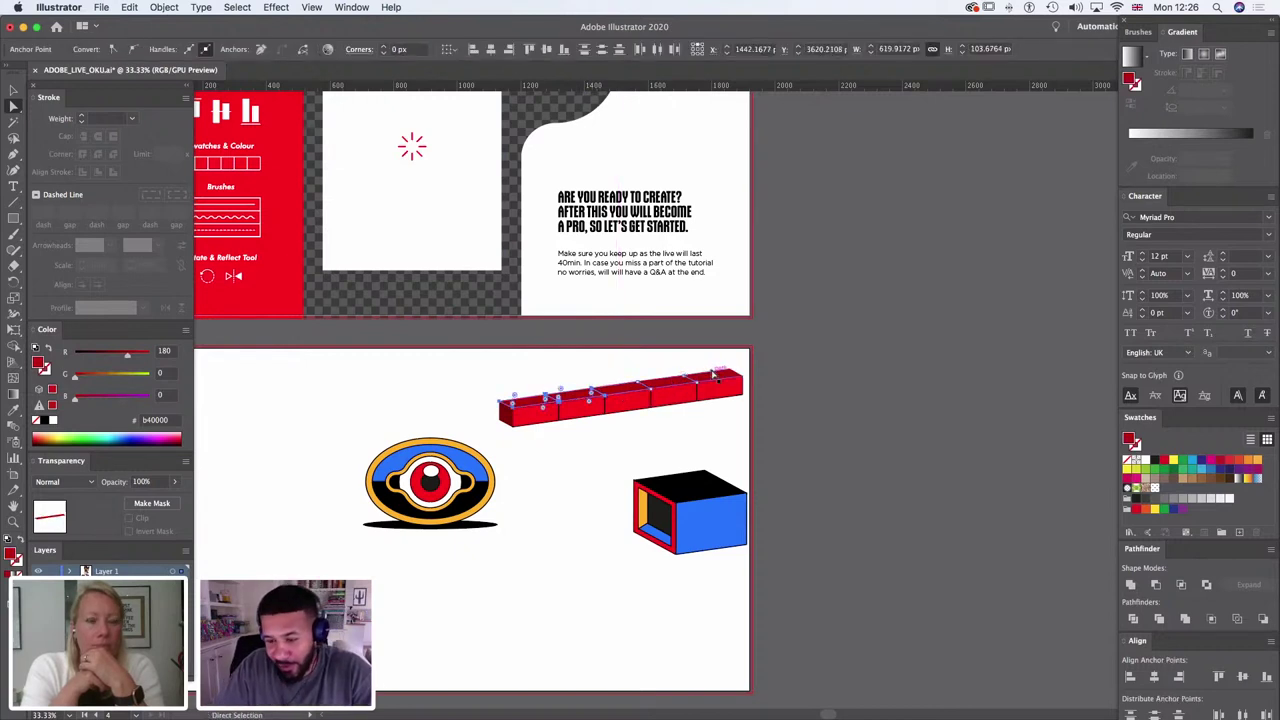
pyautogui.keyDown('shift'); pyautogui.click(721, 376); pyautogui.keyUp('shift')
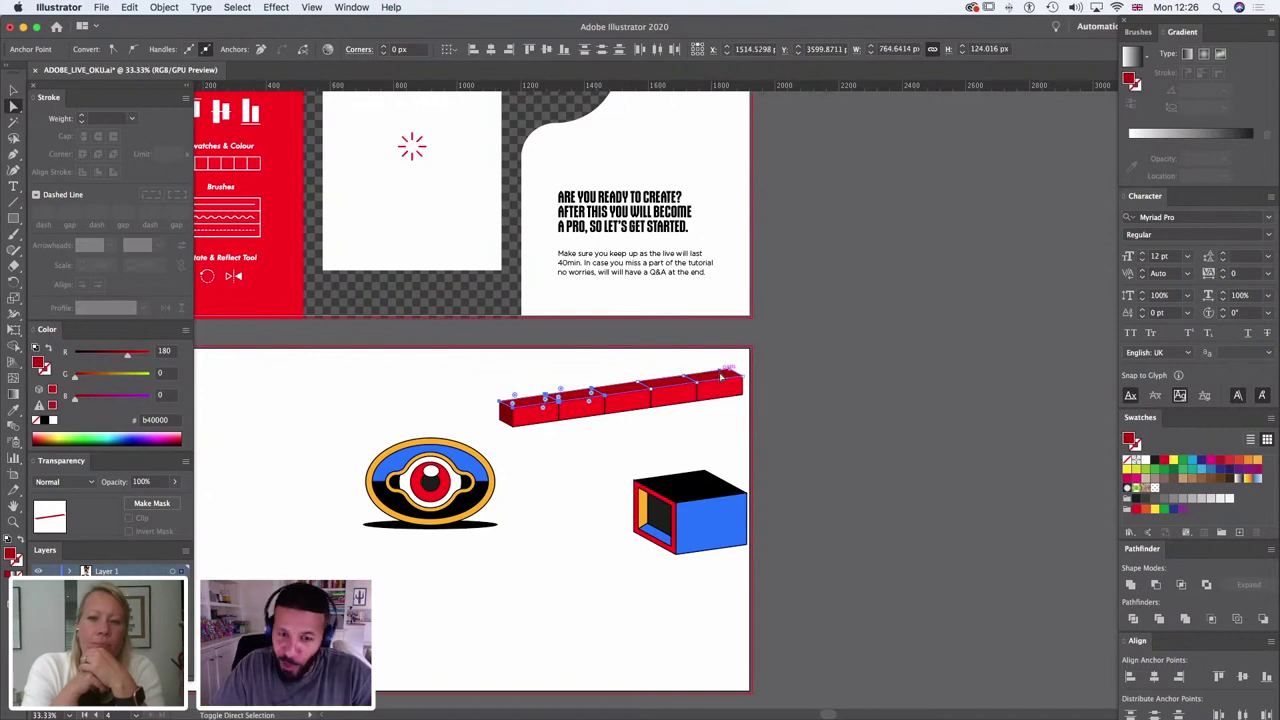
pyautogui.keyDown('shift'); pyautogui.click(505, 423); pyautogui.keyUp('shift')
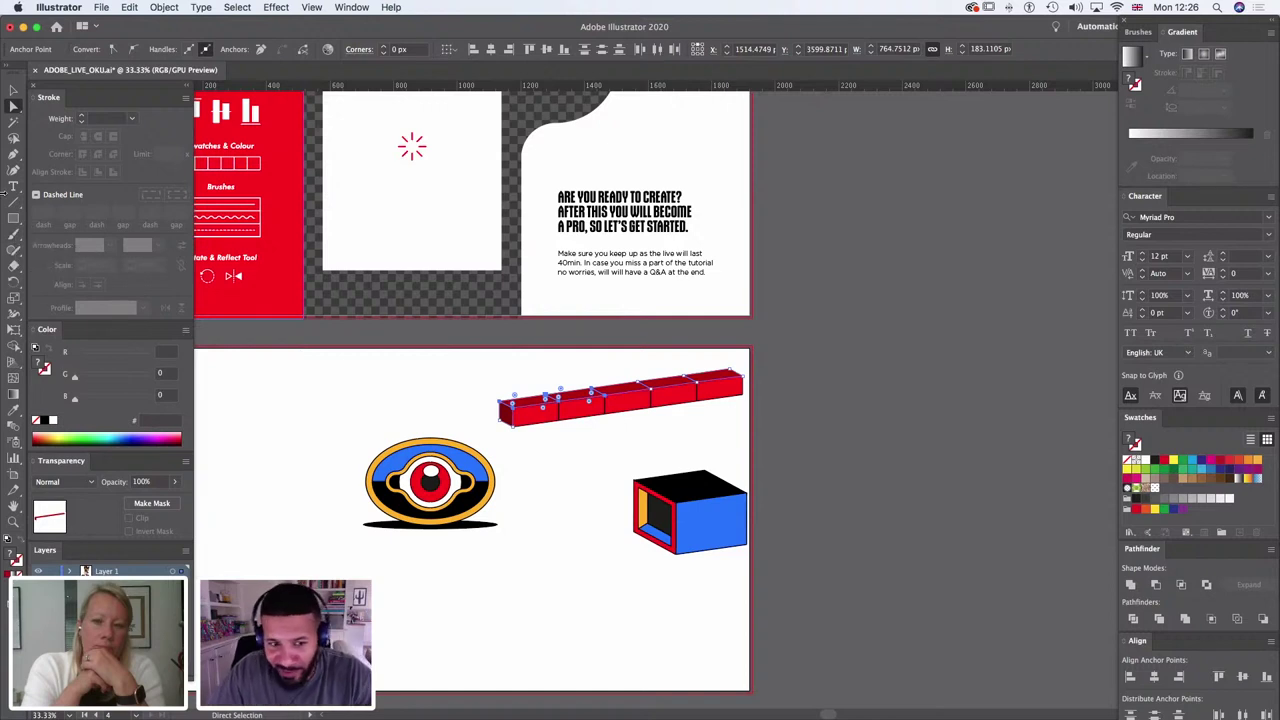
pyautogui.click(14, 411)
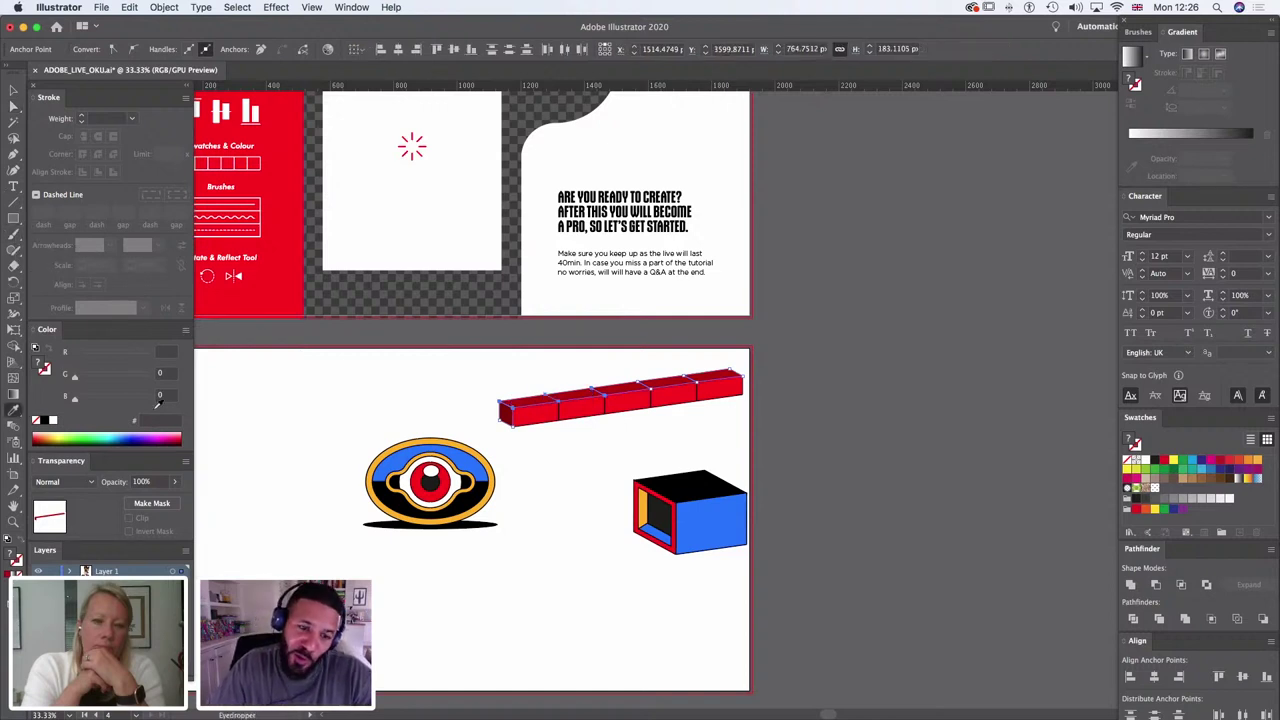
pyautogui.click(460, 456)
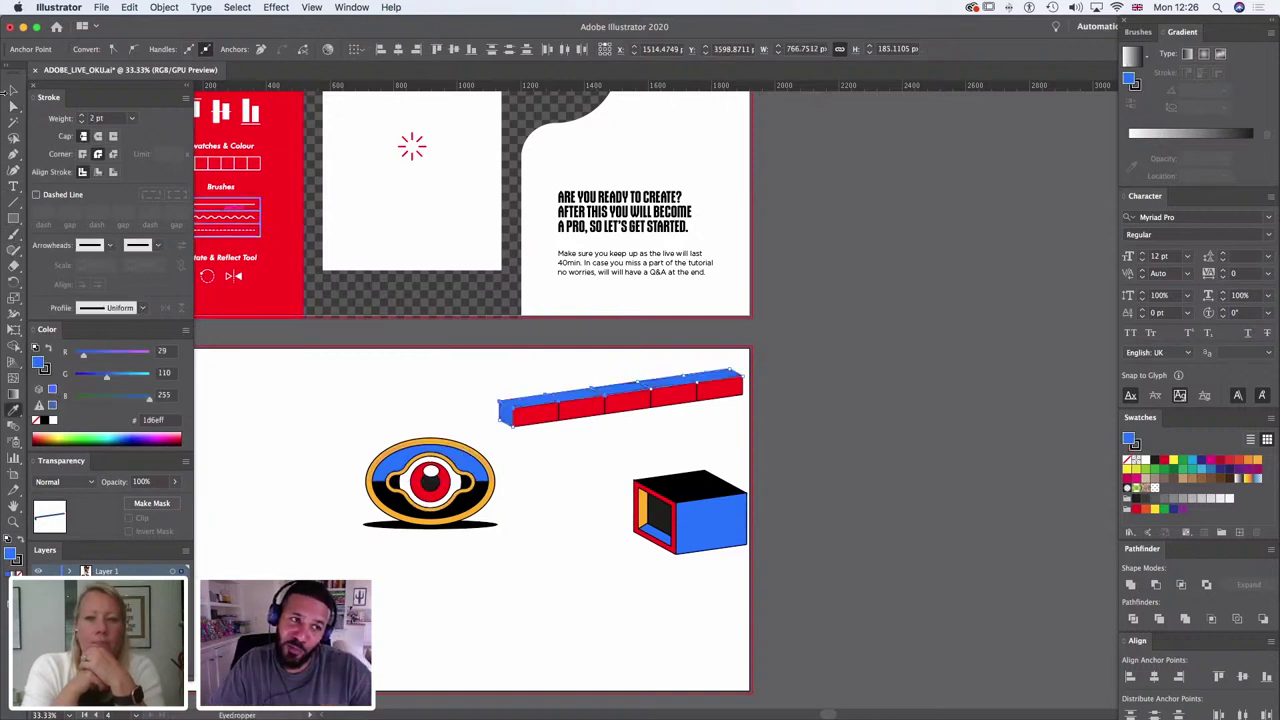
# Step: Recolour the bar's first, third and fifth top faces with the orange sampled from the eye's outer ring, and deselect them
pyautogui.press('a')
pyautogui.click(515, 373)
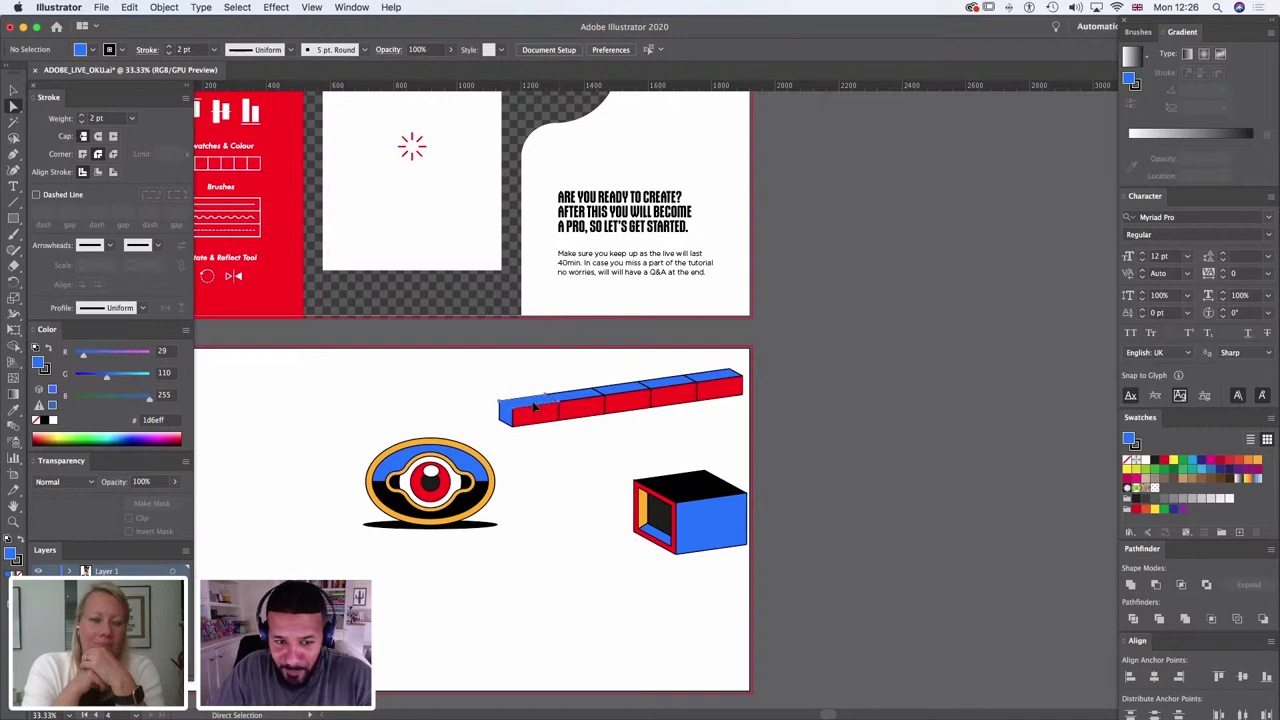
pyautogui.click(508, 401)
pyautogui.keyDown('shift'); pyautogui.click(622, 393); pyautogui.keyUp('shift')
pyautogui.keyDown('shift'); pyautogui.click(712, 378); pyautogui.keyUp('shift')
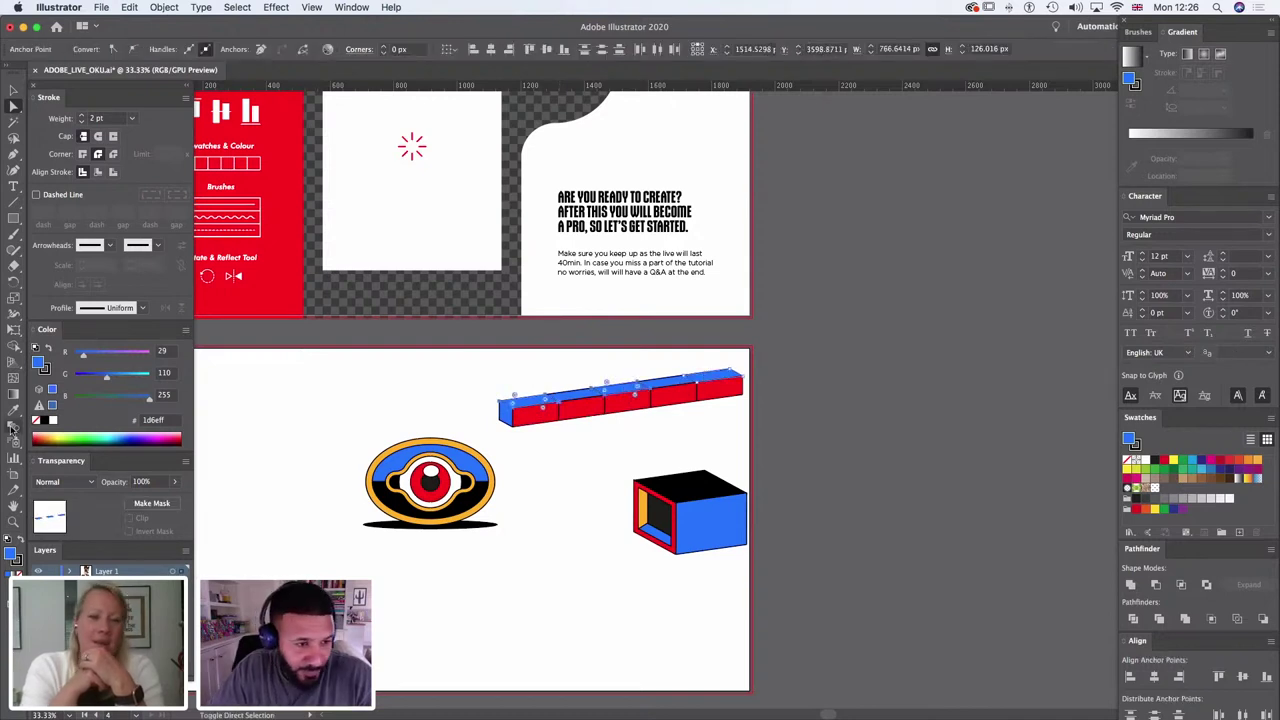
pyautogui.click(13, 410)
pyautogui.click(420, 443)
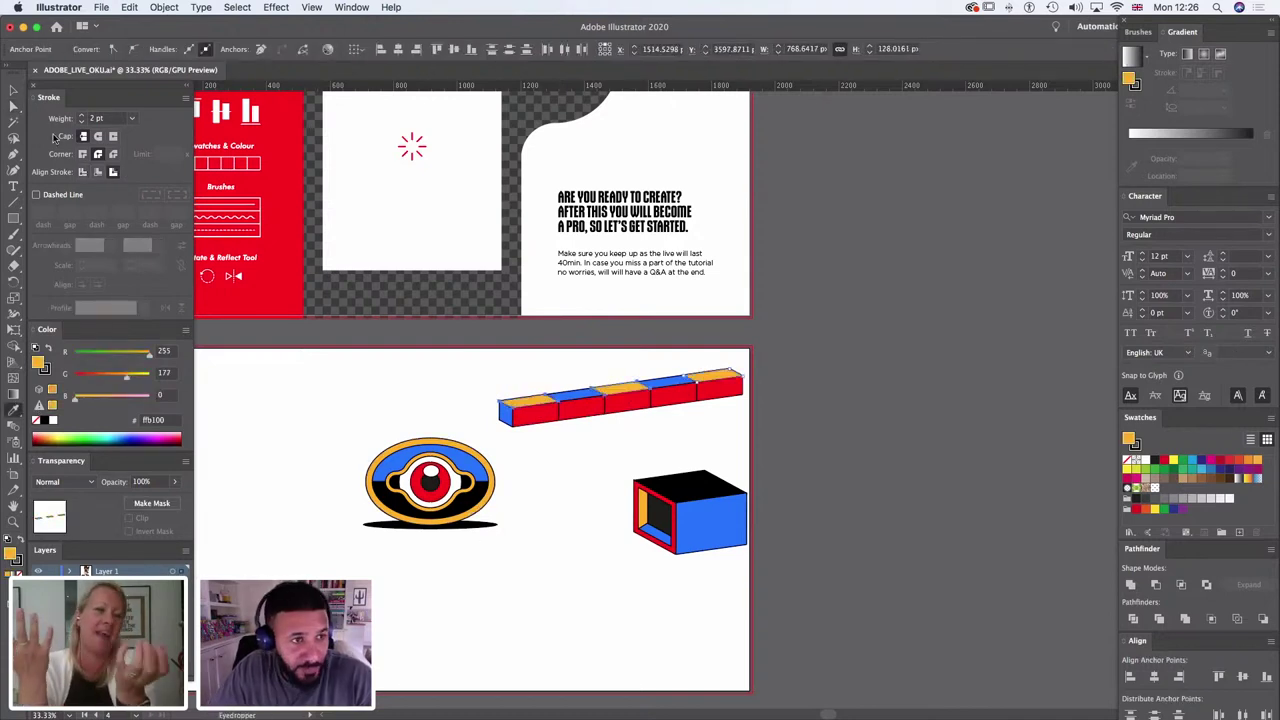
pyautogui.press('v')
pyautogui.click(680, 452)
pyautogui.scroll(-5, 674, 443)
pyautogui.hscroll(2, 674, 443)
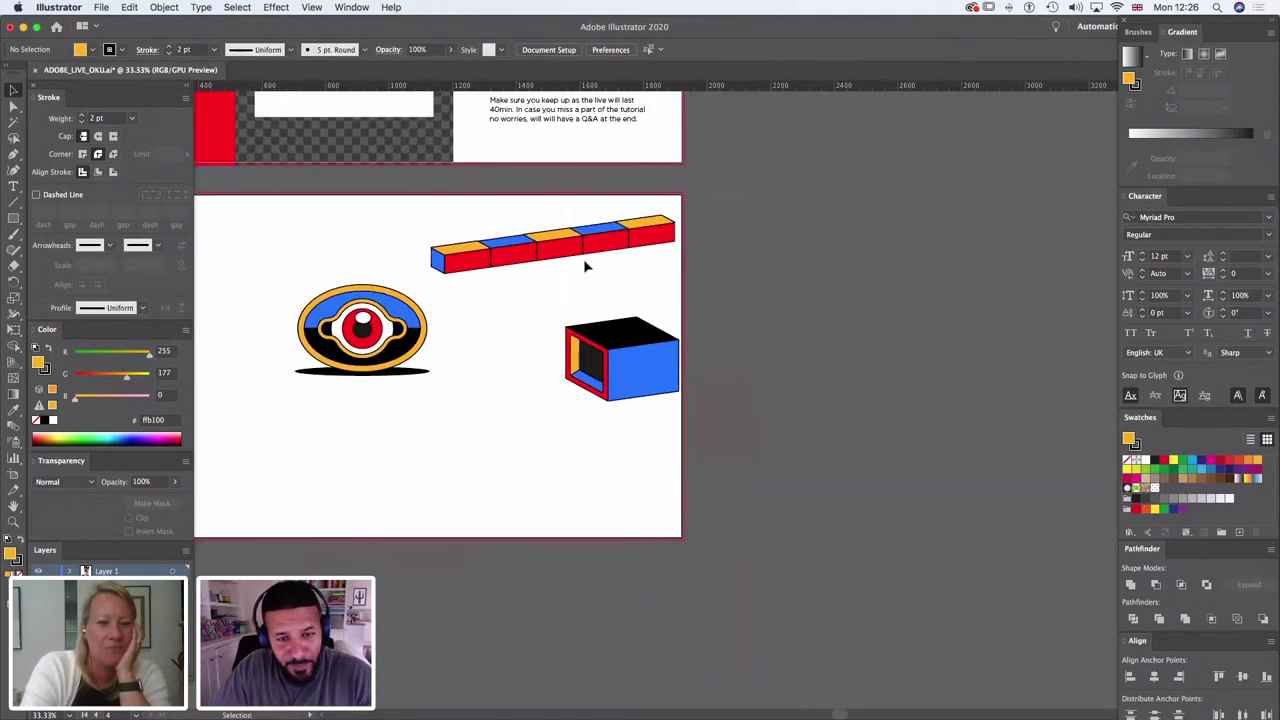
pyautogui.moveTo(578, 245); pyautogui.dragTo(580, 226)
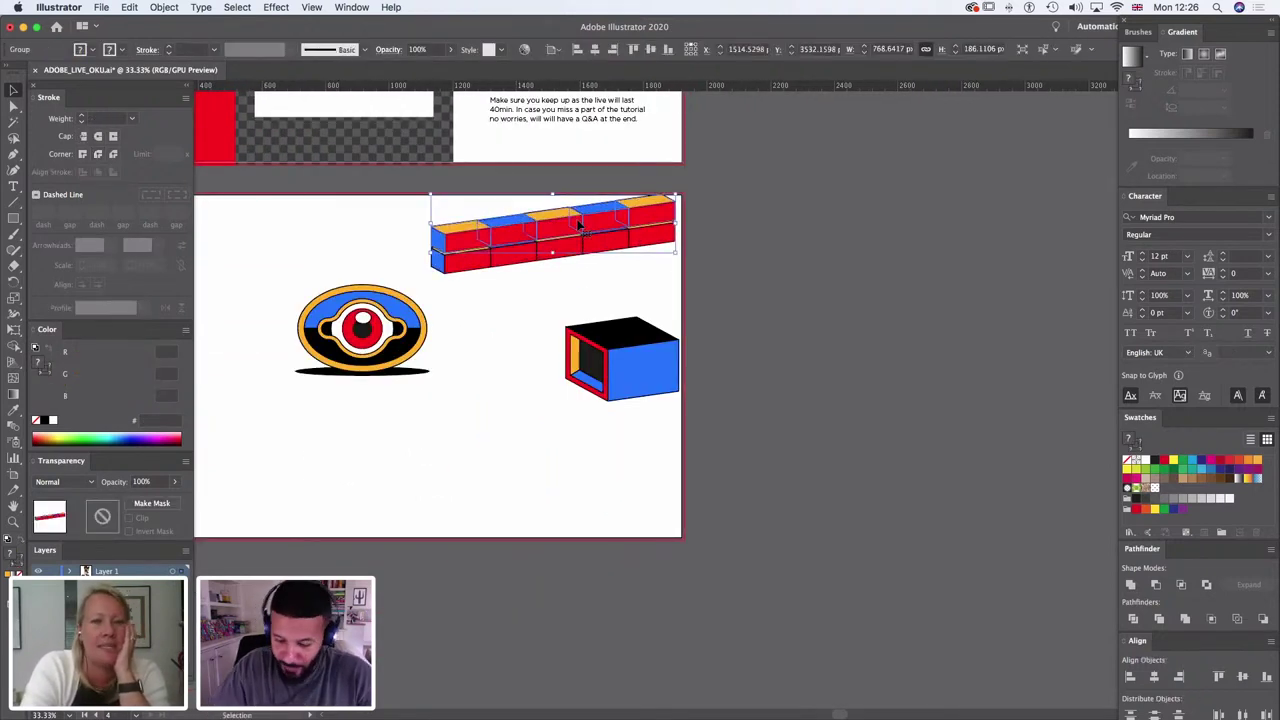
pyautogui.press('super+z')
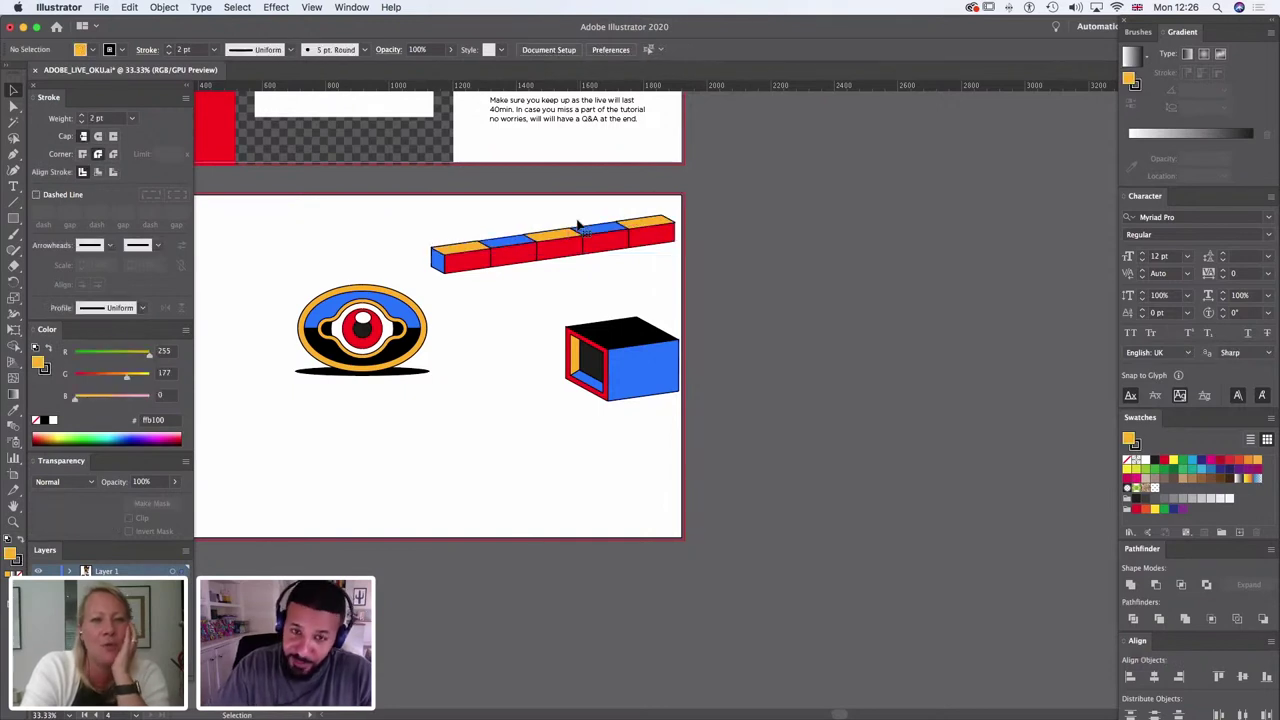
# Step: Move the recoloured bar off the artboard into the empty area below it
pyautogui.moveTo(611, 249); pyautogui.dragTo(469, 531)
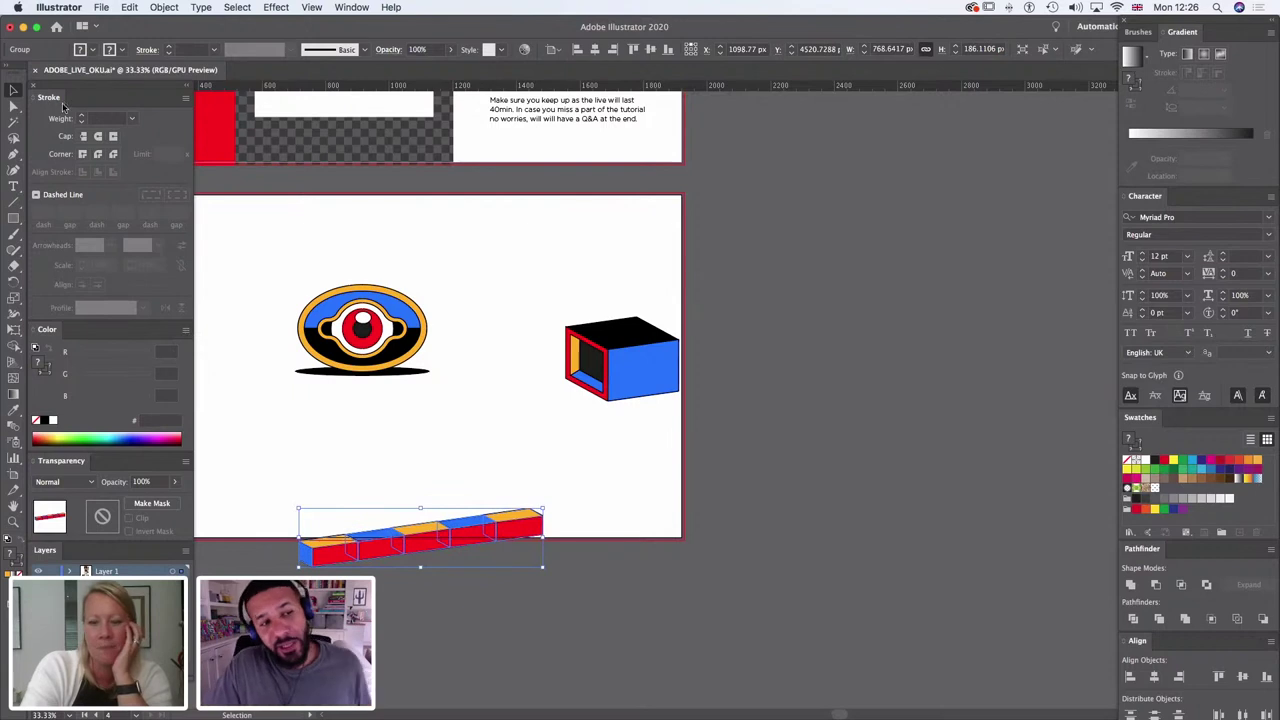
pyautogui.click(560, 526)
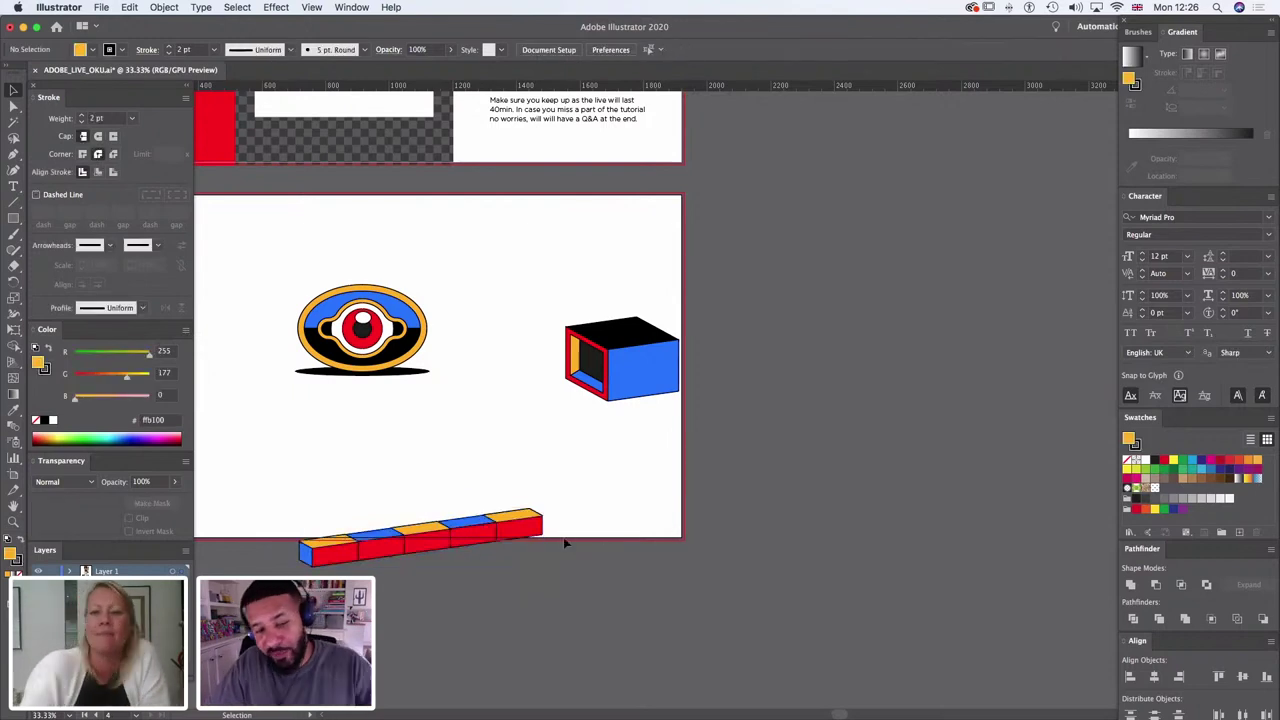
pyautogui.click(487, 526)
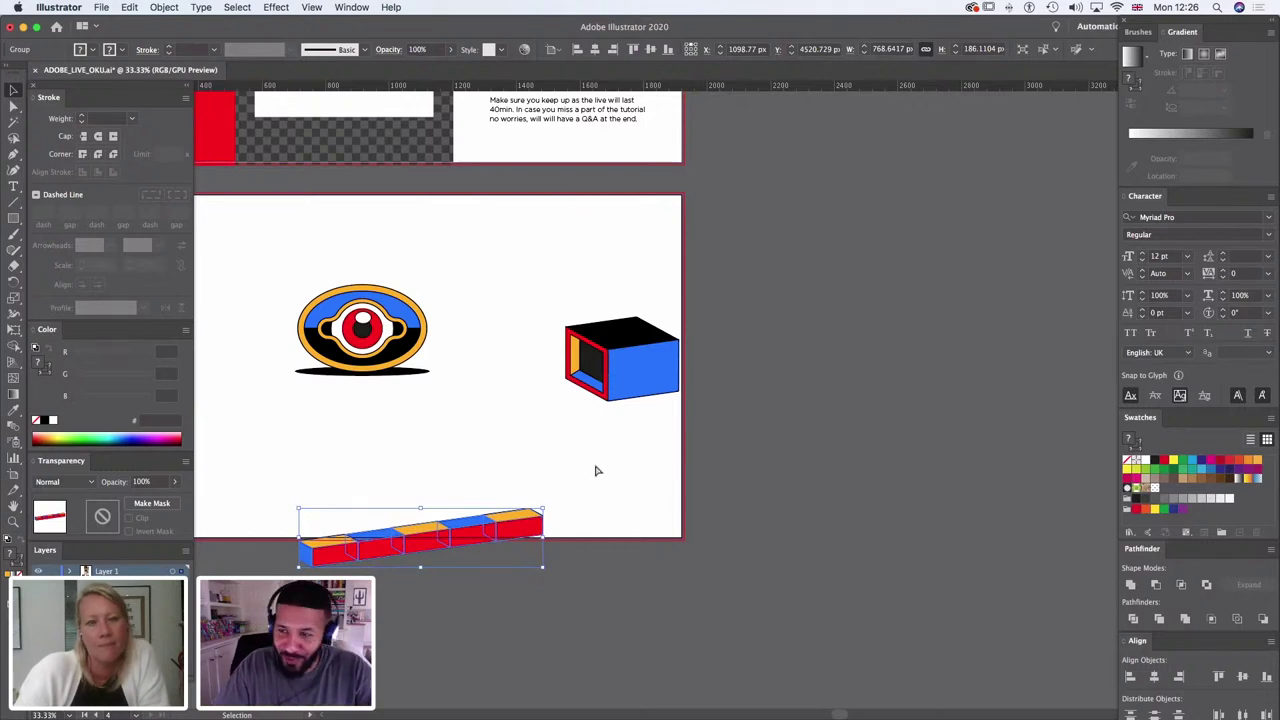
pyautogui.press('super+equal')
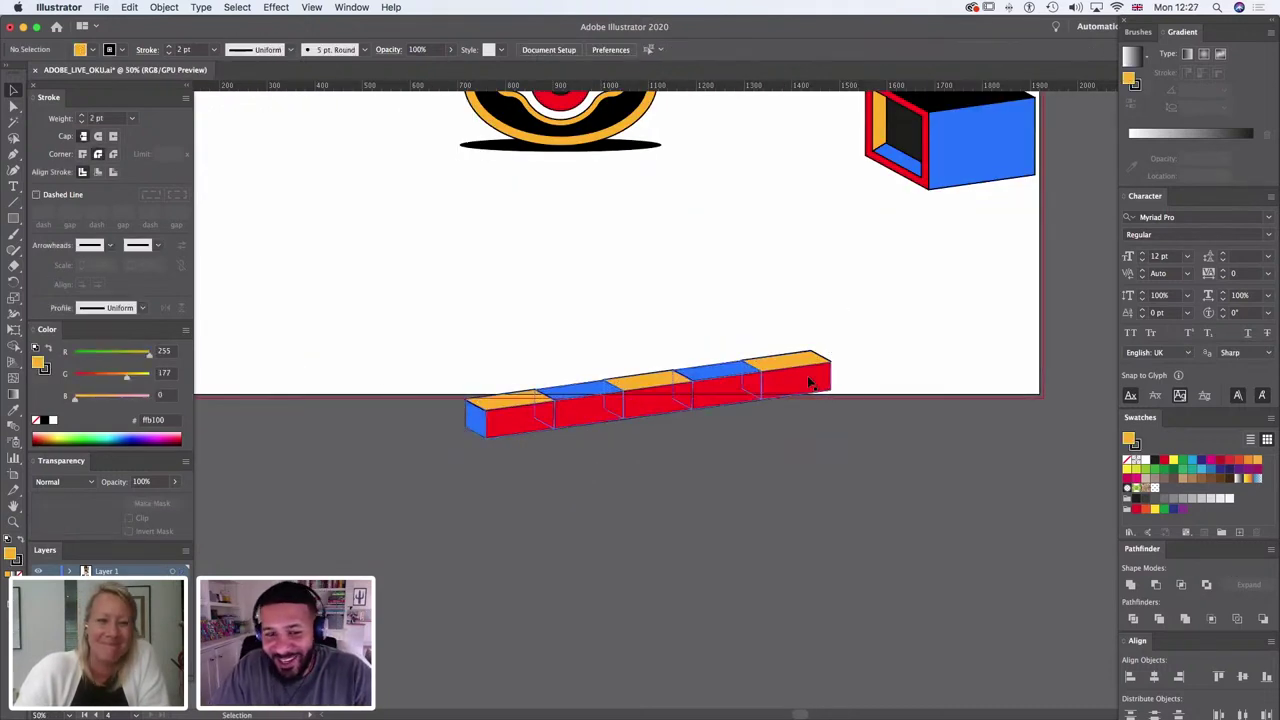
pyautogui.moveTo(808, 380); pyautogui.dragTo(694, 571)
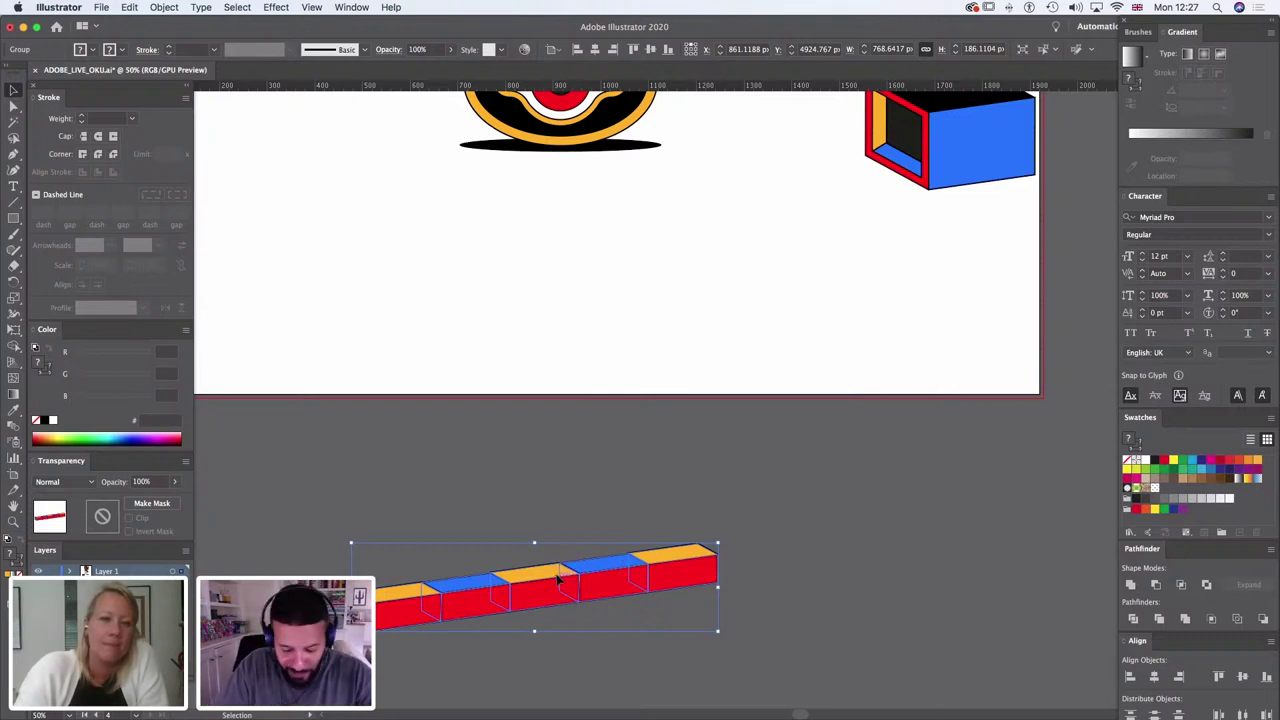
# Step: Stack three copies of the bar straight above the original, each resting flush on the row beneath
pyautogui.moveTo(560, 583); pyautogui.dragTo(557, 552)
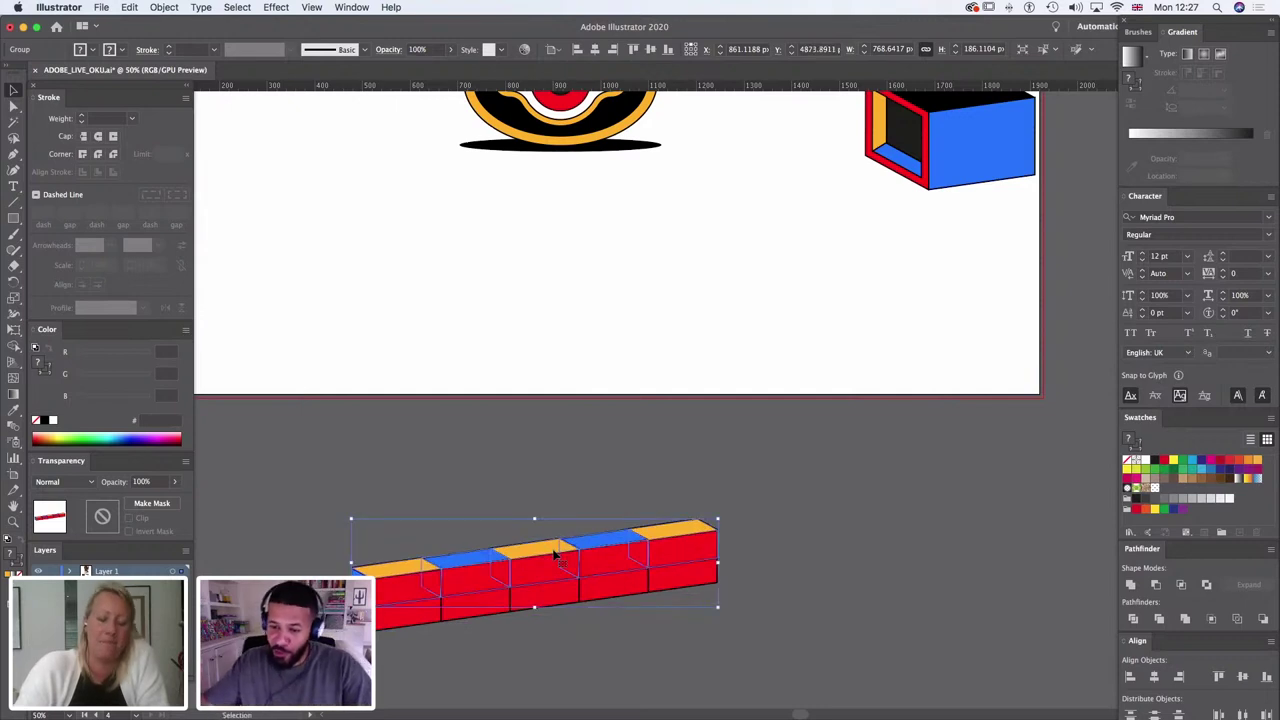
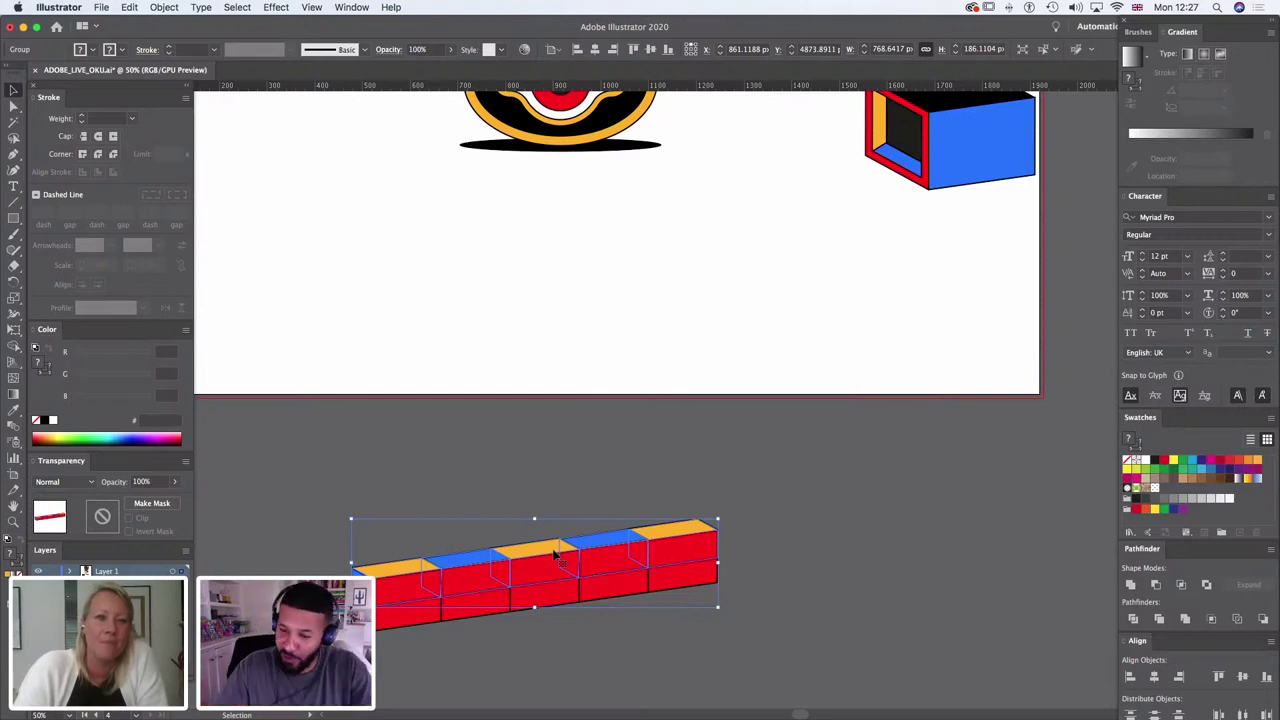
pyautogui.moveTo(560, 565); pyautogui.dragTo(555, 529)
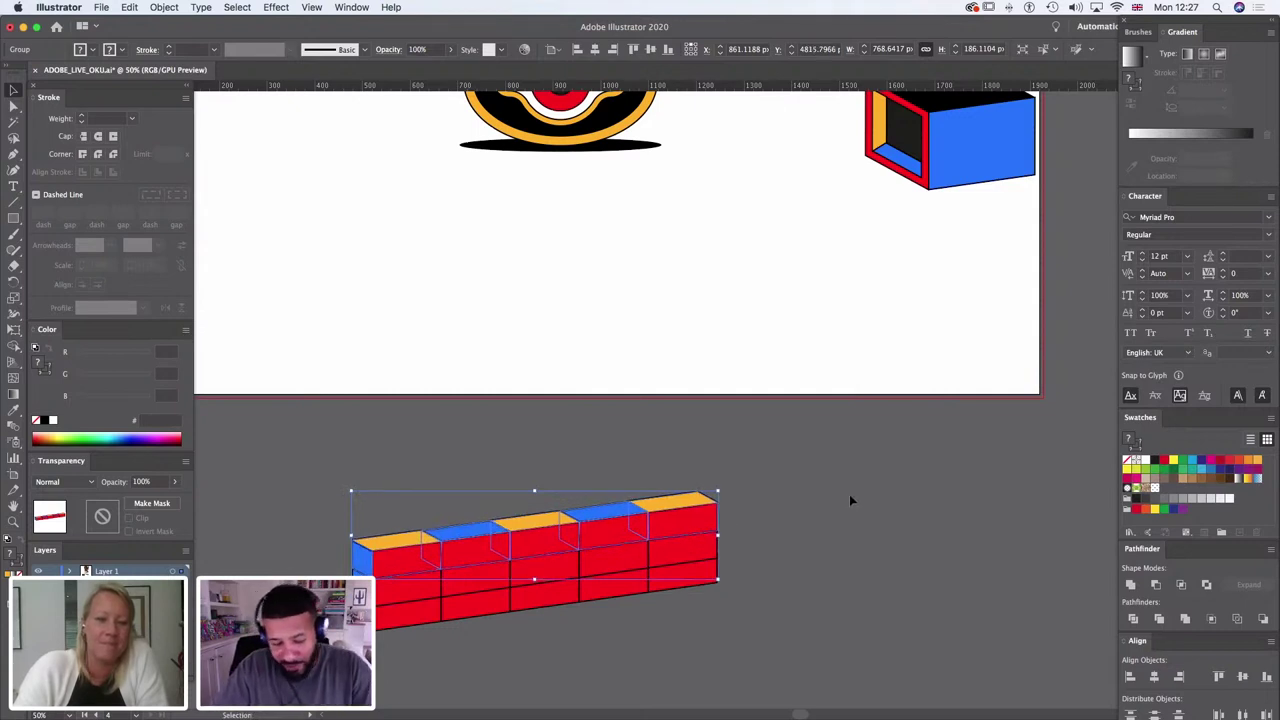
pyautogui.press('Down')
pyautogui.moveTo(655, 515); pyautogui.dragTo(655, 494)
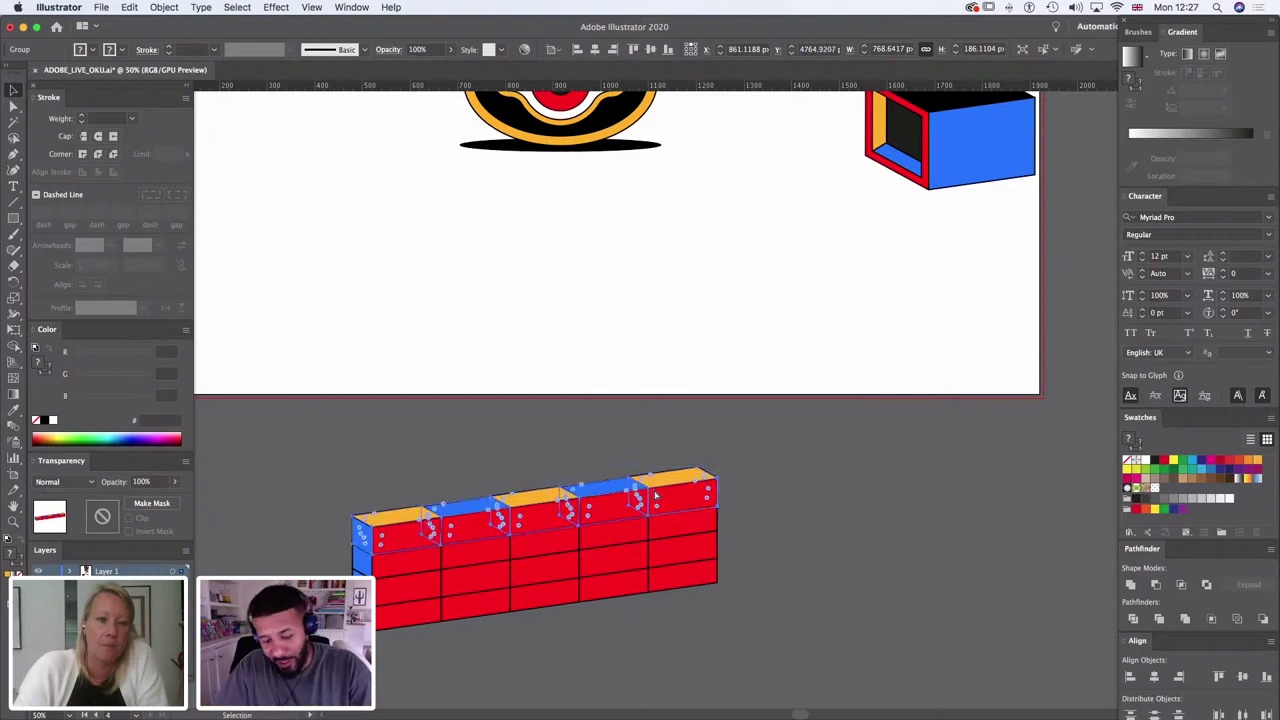
# Step: Repeat the upward duplication eight times to build a wall of twelve rows, and deselect it
pyautogui.press('super+d')
pyautogui.press('super+d')
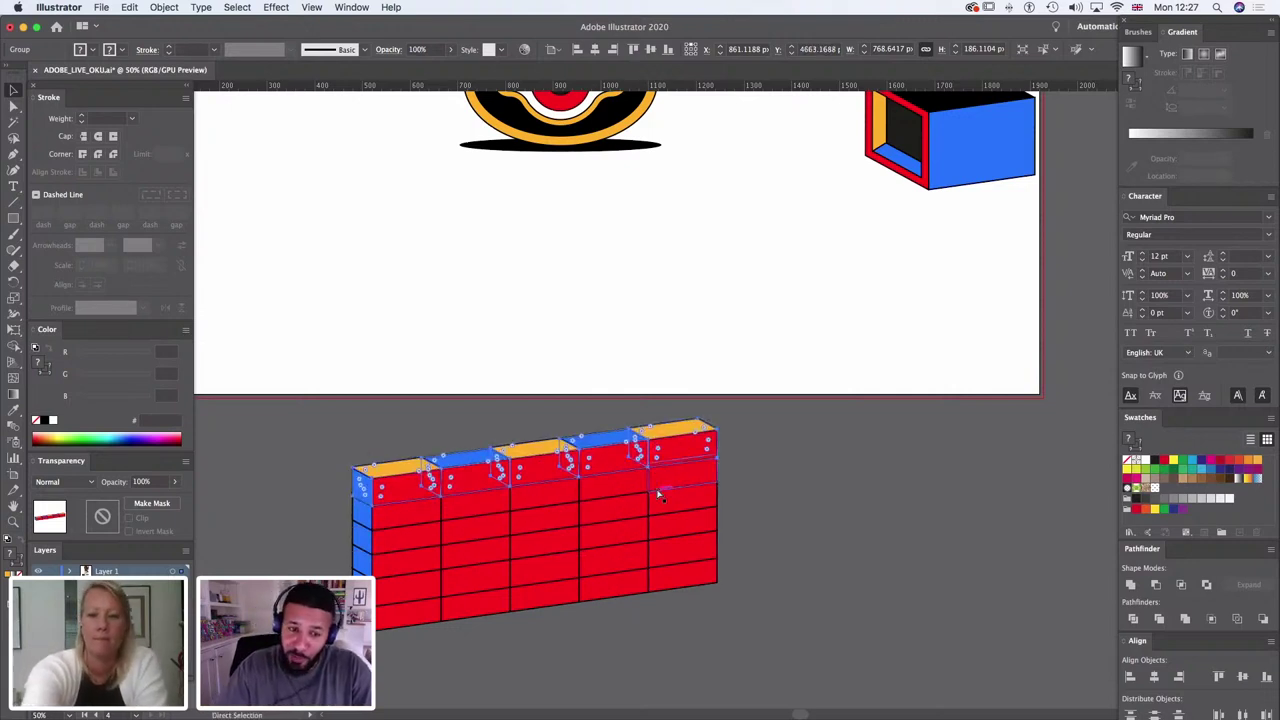
pyautogui.press('super+d')
pyautogui.press('super+d')
pyautogui.press('super+d')
pyautogui.press('super+d')
pyautogui.press('super+d')
pyautogui.press('super+d')
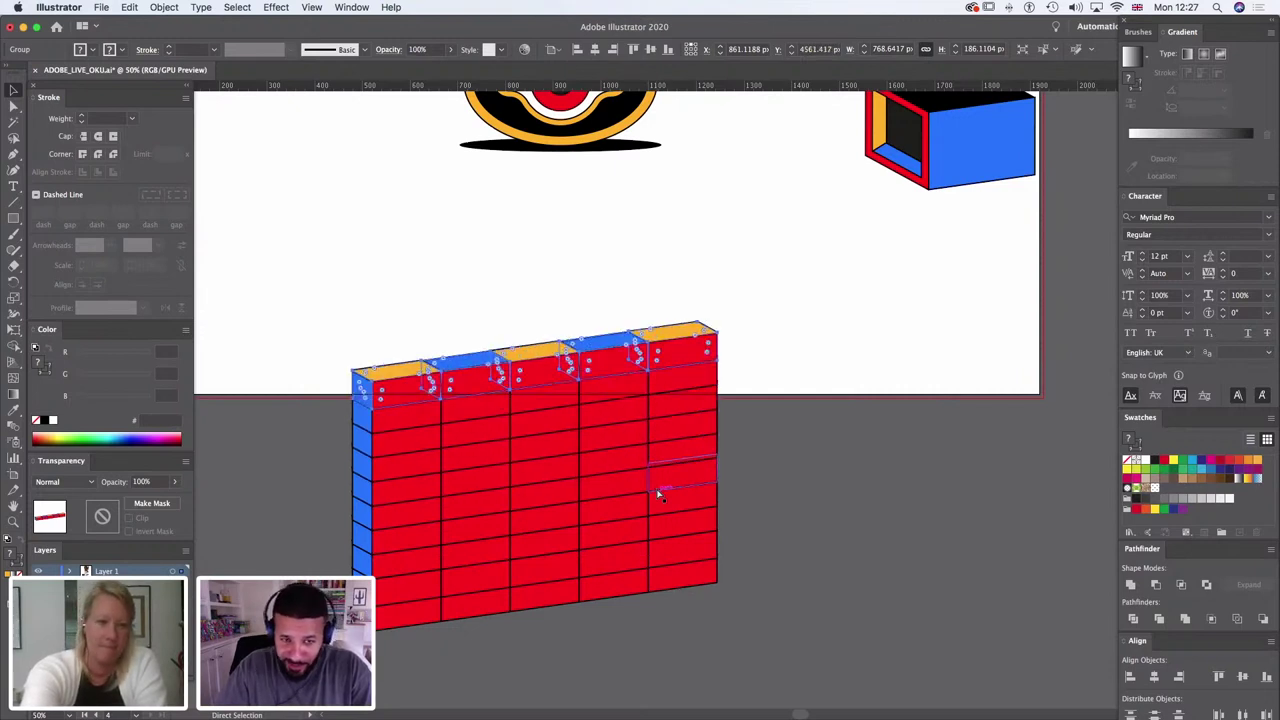
pyautogui.press('super+shift+a')
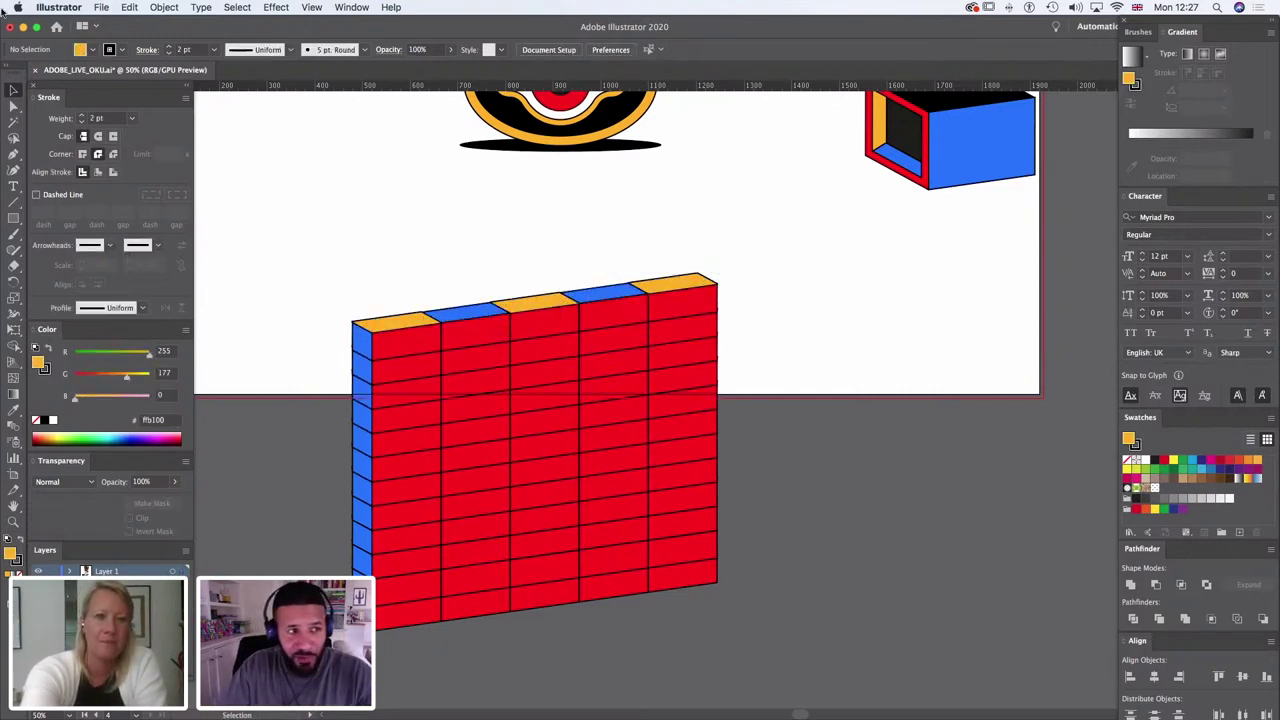
# Step: Recolour every second end face of the wall, including the bottom one, with the orange sampled from its top
pyautogui.click(13, 105)
pyautogui.click(362, 368)
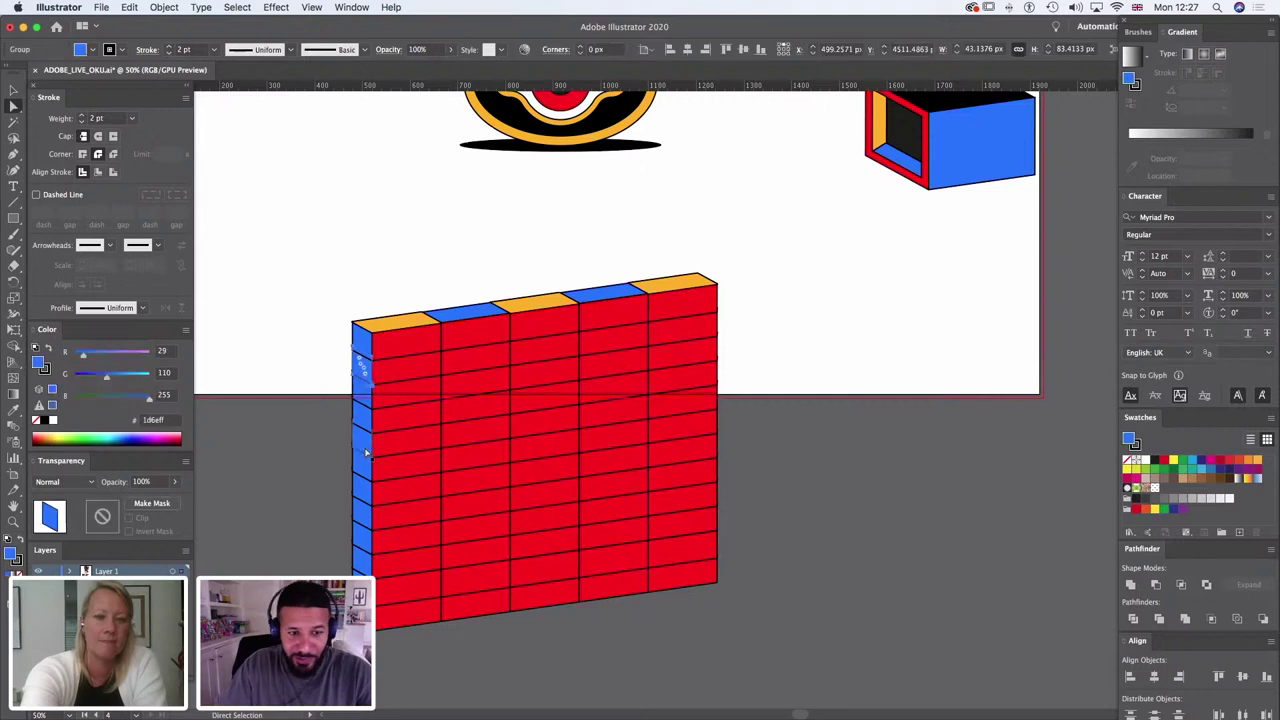
pyautogui.keyDown('shift'); pyautogui.click(362, 412); pyautogui.keyUp('shift')
pyautogui.keyDown('shift'); pyautogui.click(362, 460); pyautogui.keyUp('shift')
pyautogui.keyDown('shift'); pyautogui.click(362, 510); pyautogui.keyUp('shift')
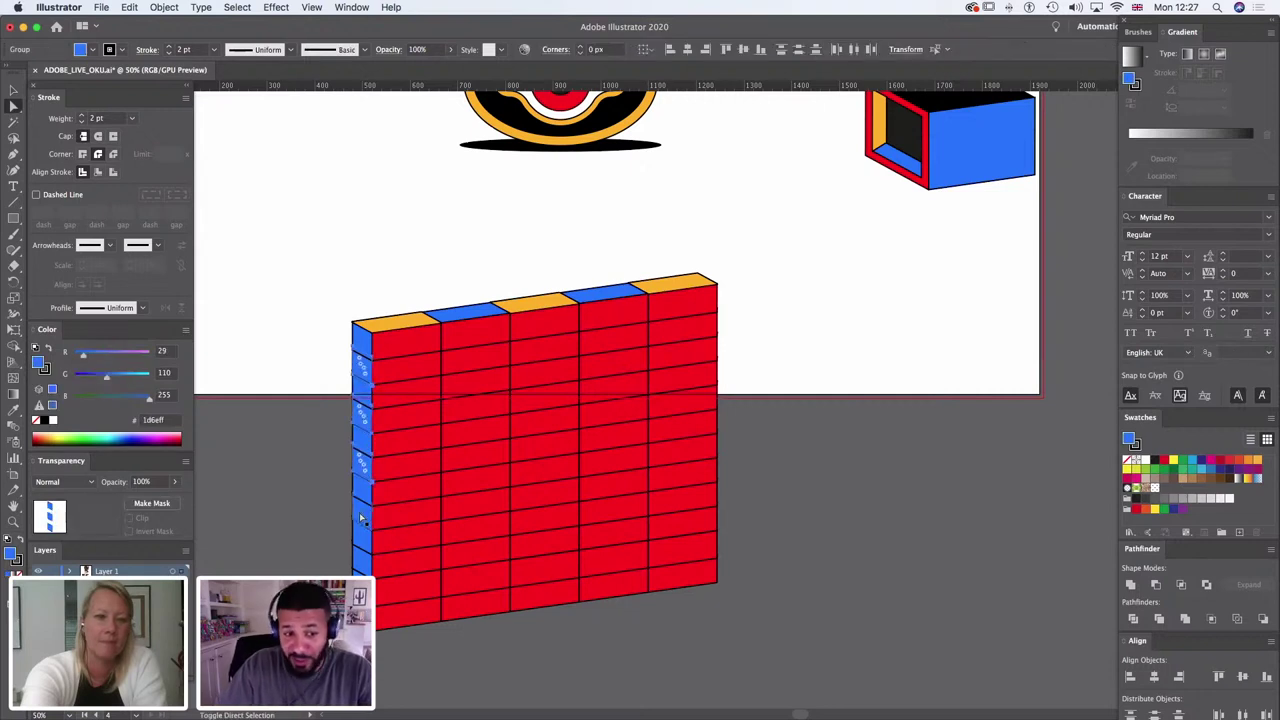
pyautogui.keyDown('shift'); pyautogui.click(361, 556); pyautogui.keyUp('shift')
pyautogui.keyDown('shift'); pyautogui.click(361, 606); pyautogui.keyUp('shift')
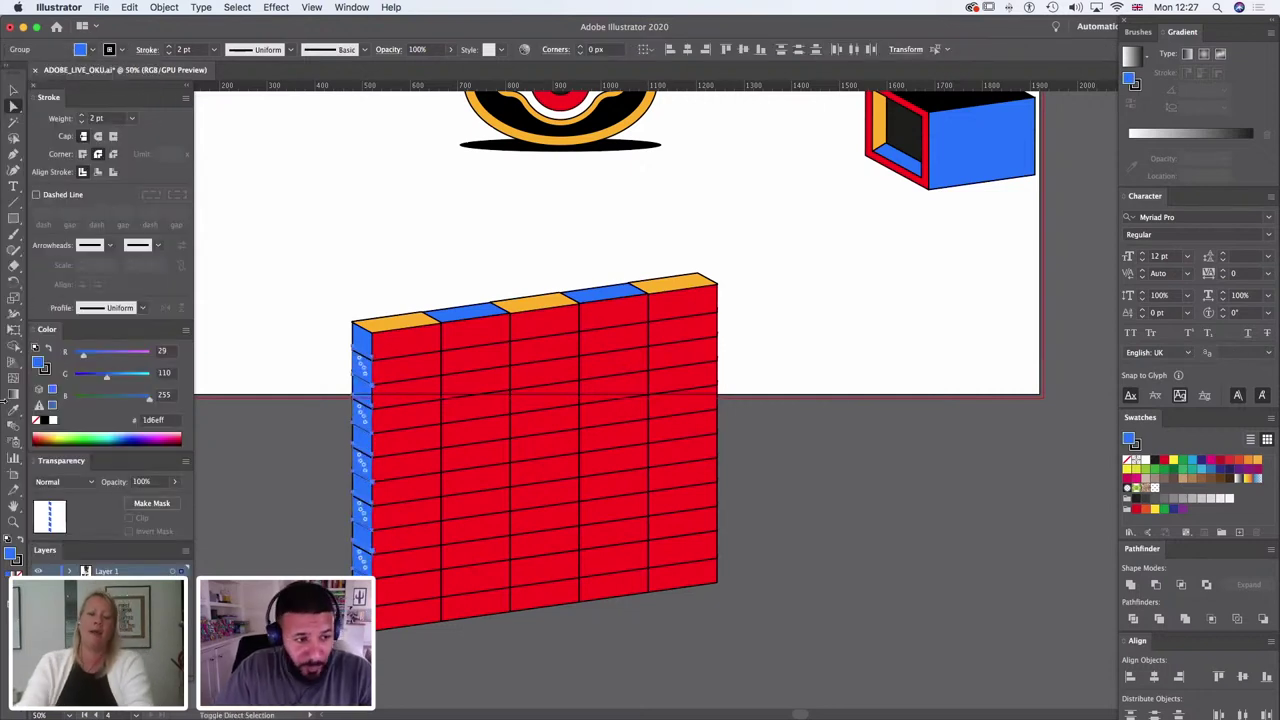
pyautogui.click(13, 409)
pyautogui.click(530, 298)
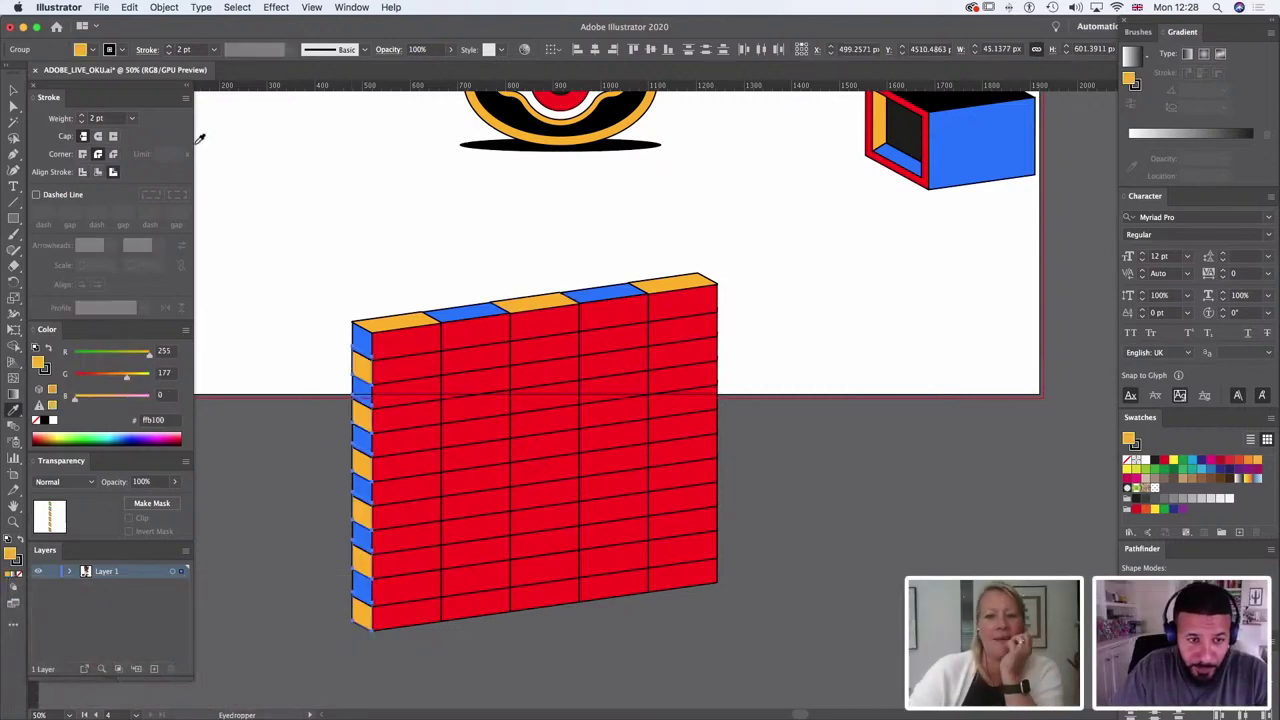
# Step: Select all twelve rows of the brick wall and group them into one object
pyautogui.press('v')
pyautogui.moveTo(288, 204); pyautogui.dragTo(791, 618)
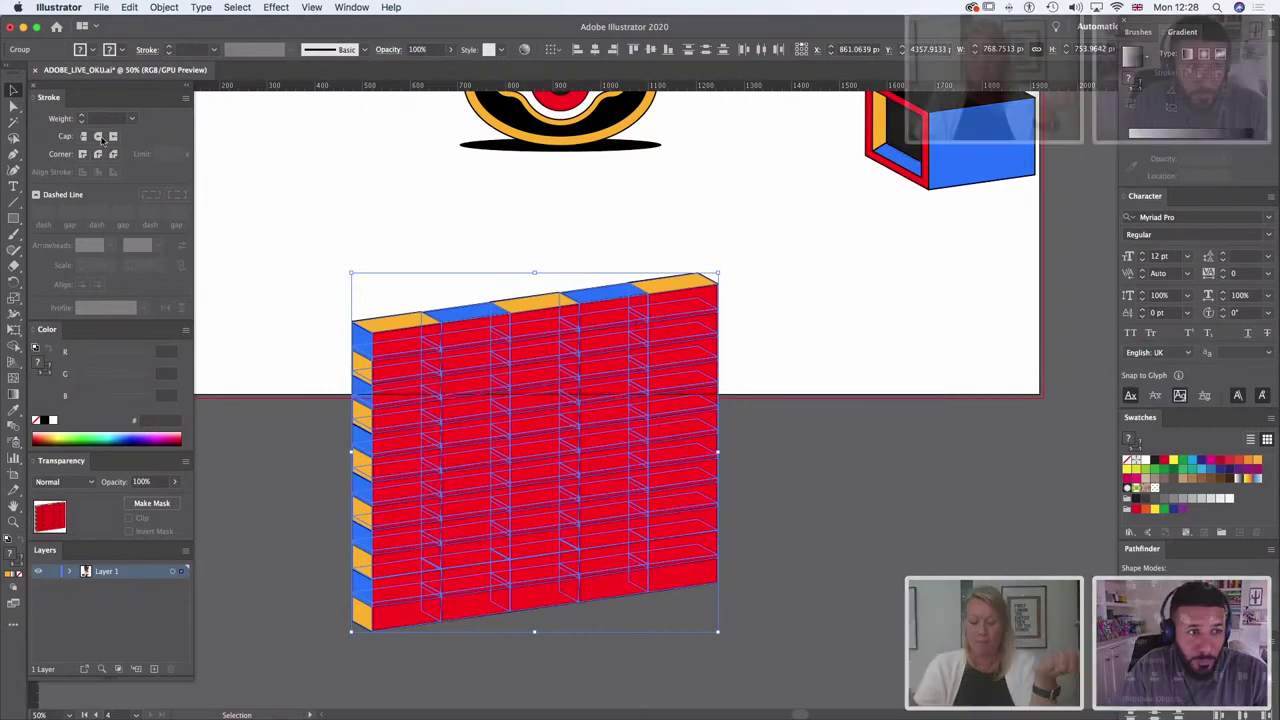
pyautogui.click(806, 349)
pyautogui.click(710, 352)
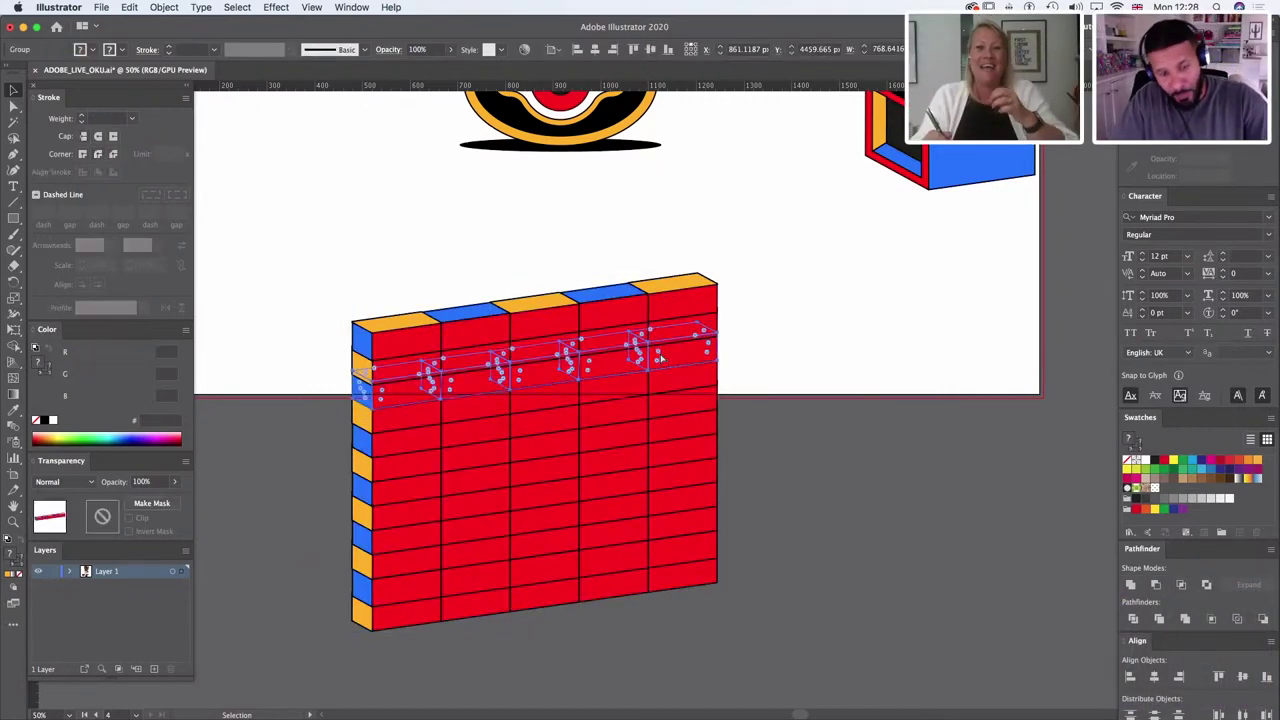
pyautogui.click(830, 360)
pyautogui.moveTo(752, 254); pyautogui.dragTo(324, 657)
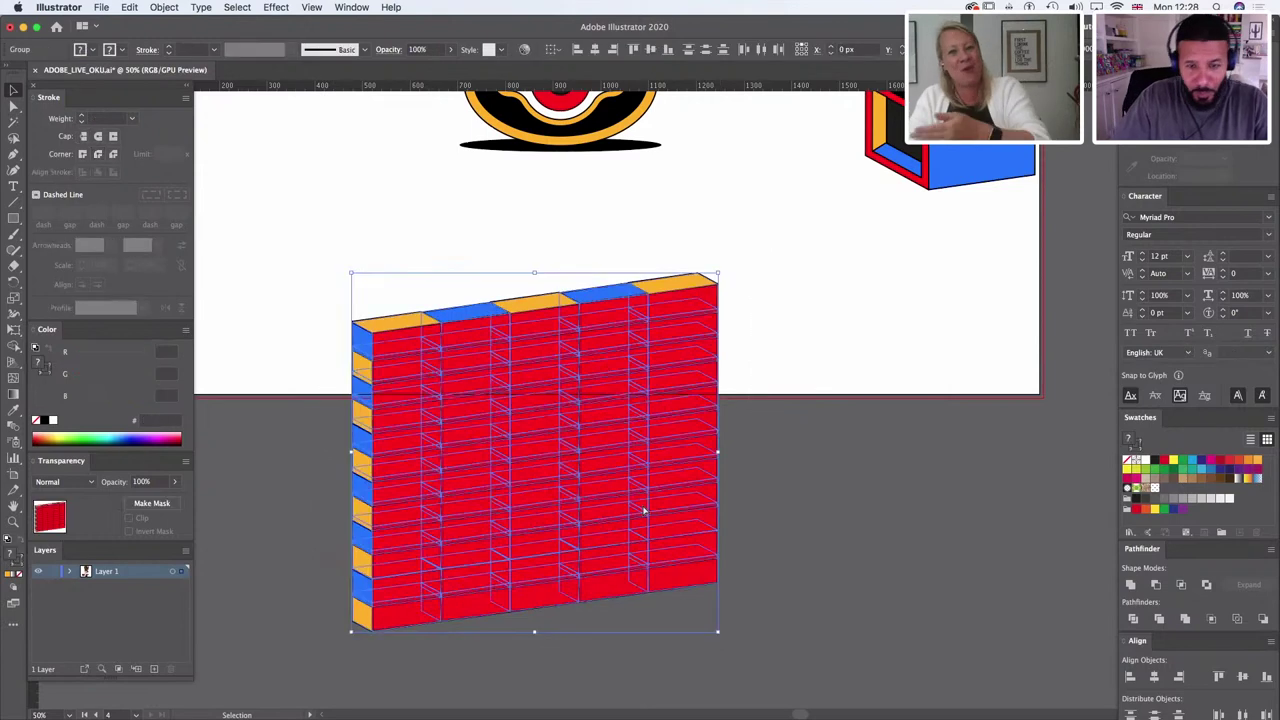
pyautogui.press('a')
pyautogui.press('v')
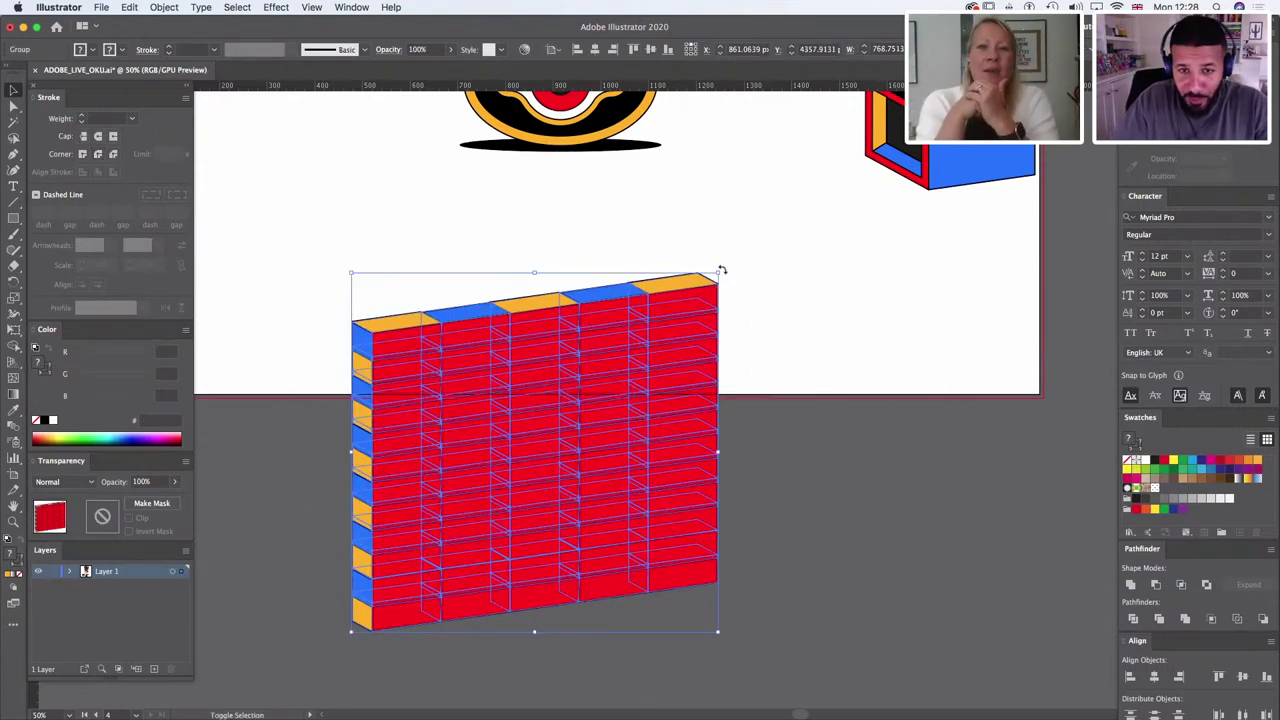
# Step: Isolate the wall group and test Magic Wand selection on its orange and red faces, leaving all red front faces selected
pyautogui.doubleClick(449, 378)
pyautogui.click(13, 121)
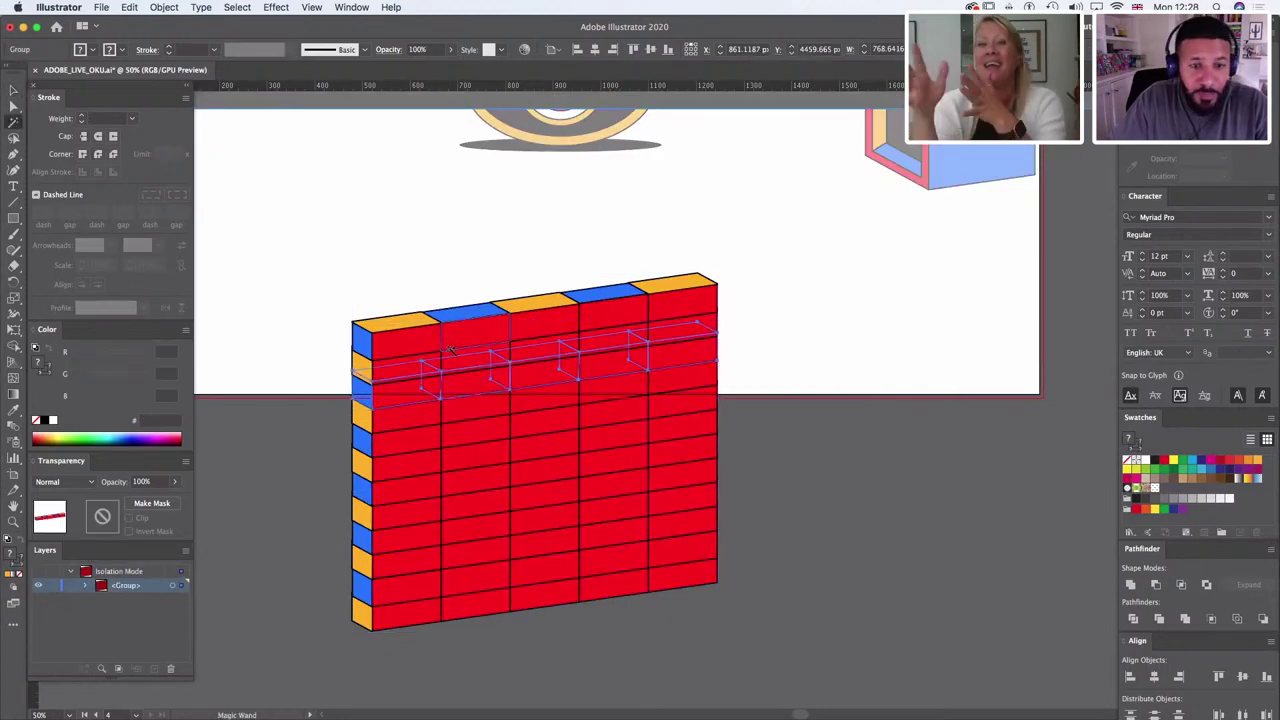
pyautogui.click(466, 350)
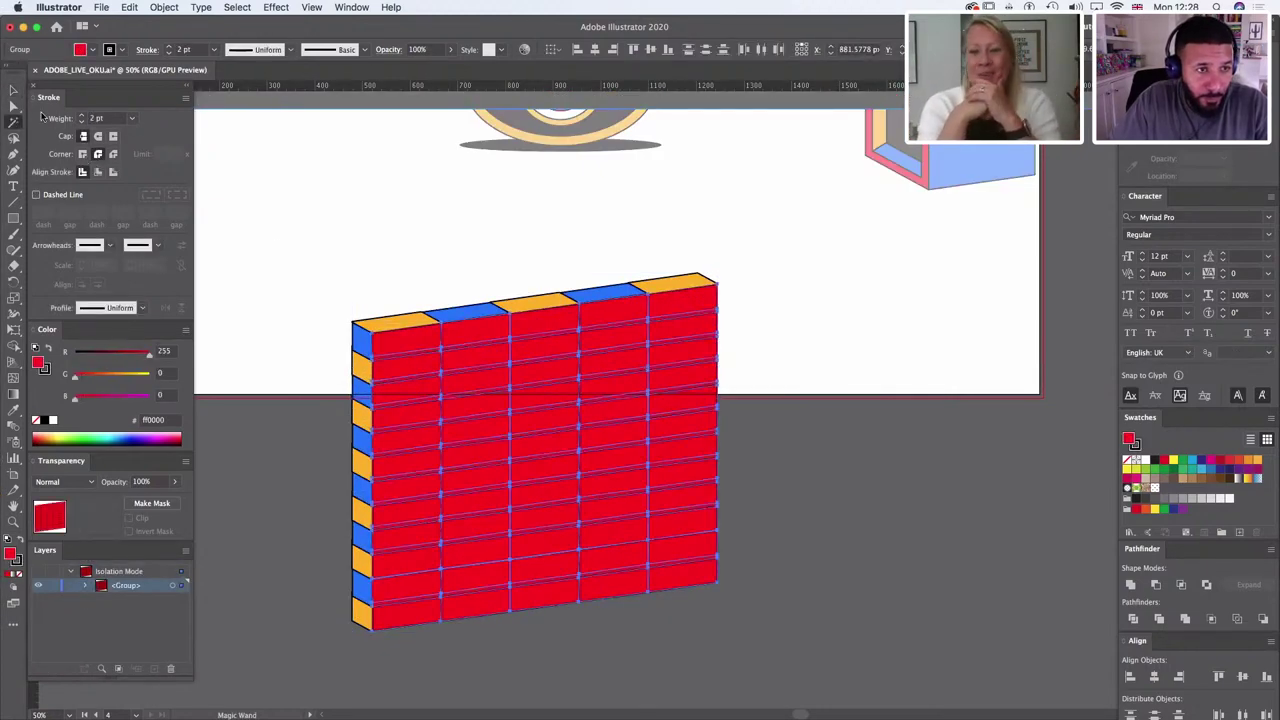
pyautogui.click(386, 327)
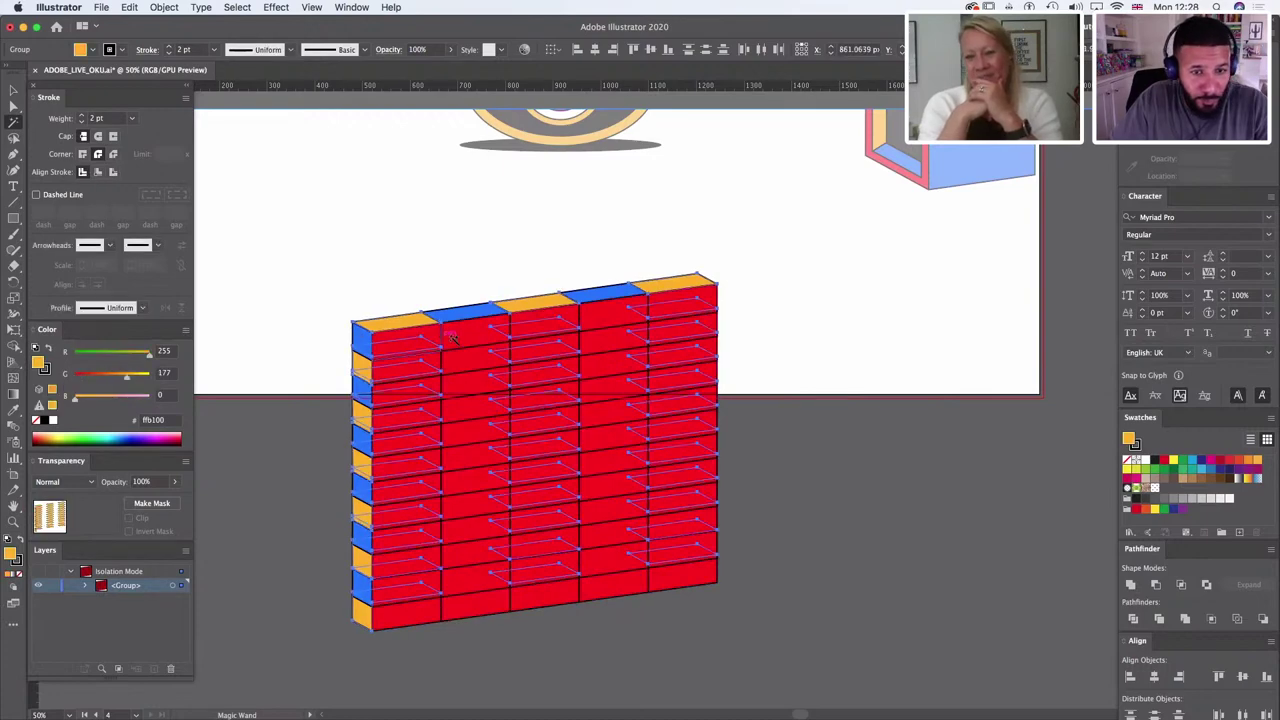
pyautogui.press('super+alt+bracketright')
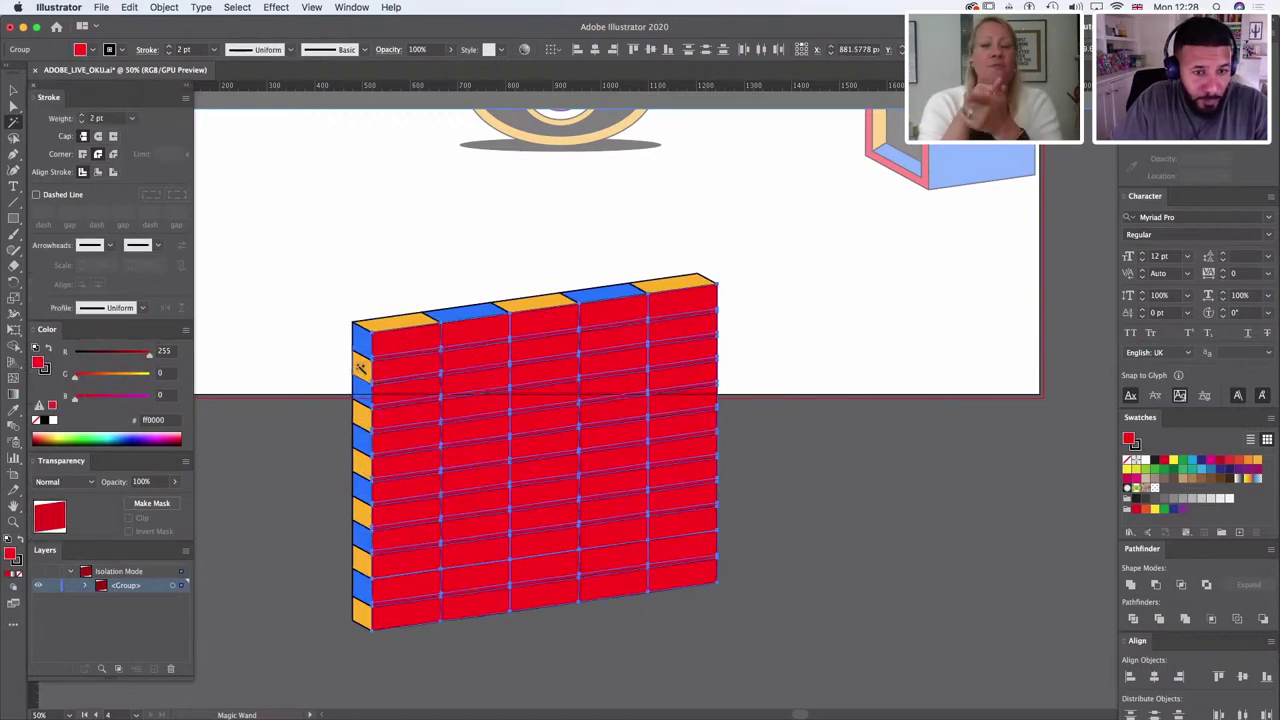
# Step: Select the wall's orange brick faces and its blue brick faces in turn by matching colour with the Magic Wand
pyautogui.click(360, 368)
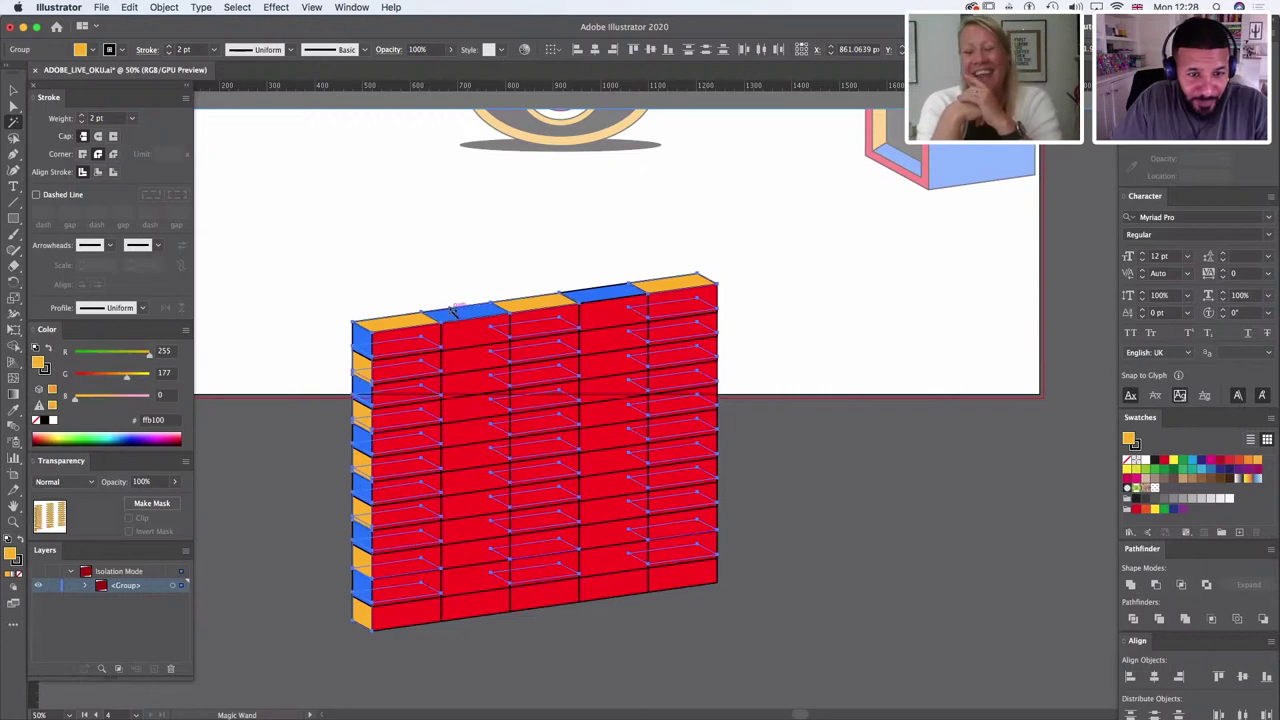
pyautogui.click(455, 312)
pyautogui.click(13, 90)
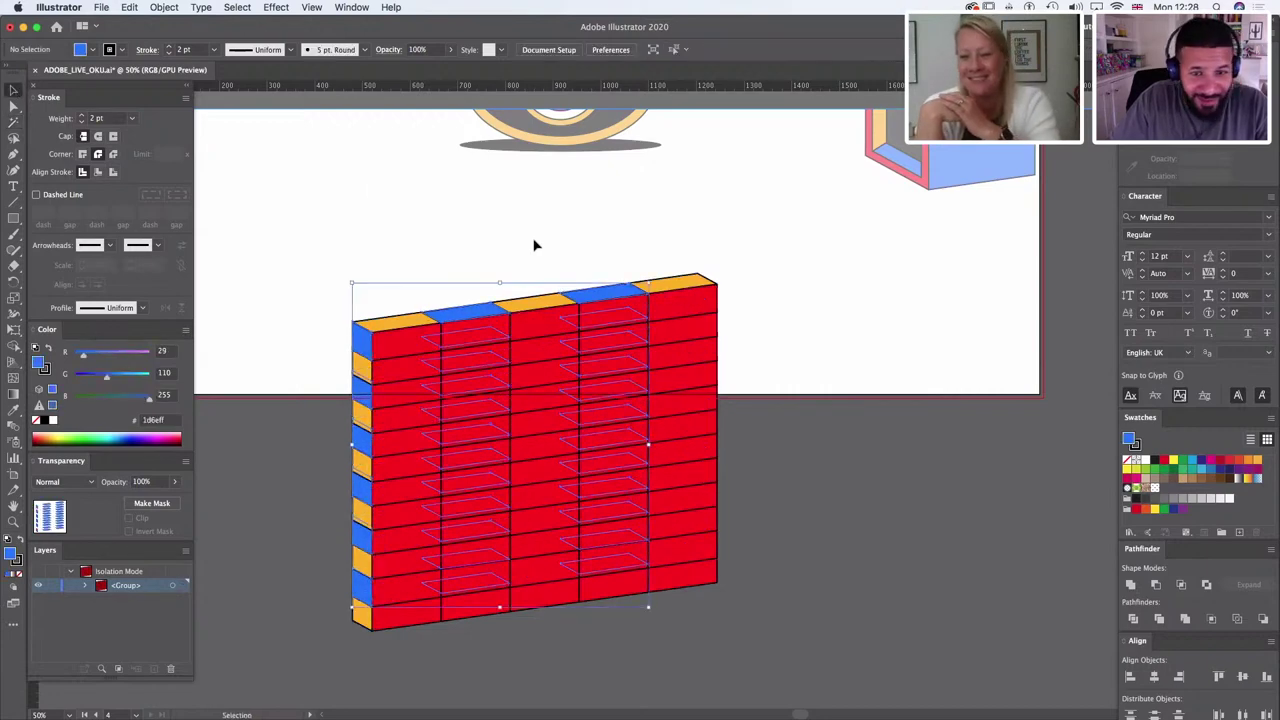
pyautogui.click(826, 380)
pyautogui.hscroll(3, 700, 400)
pyautogui.click(584, 404)
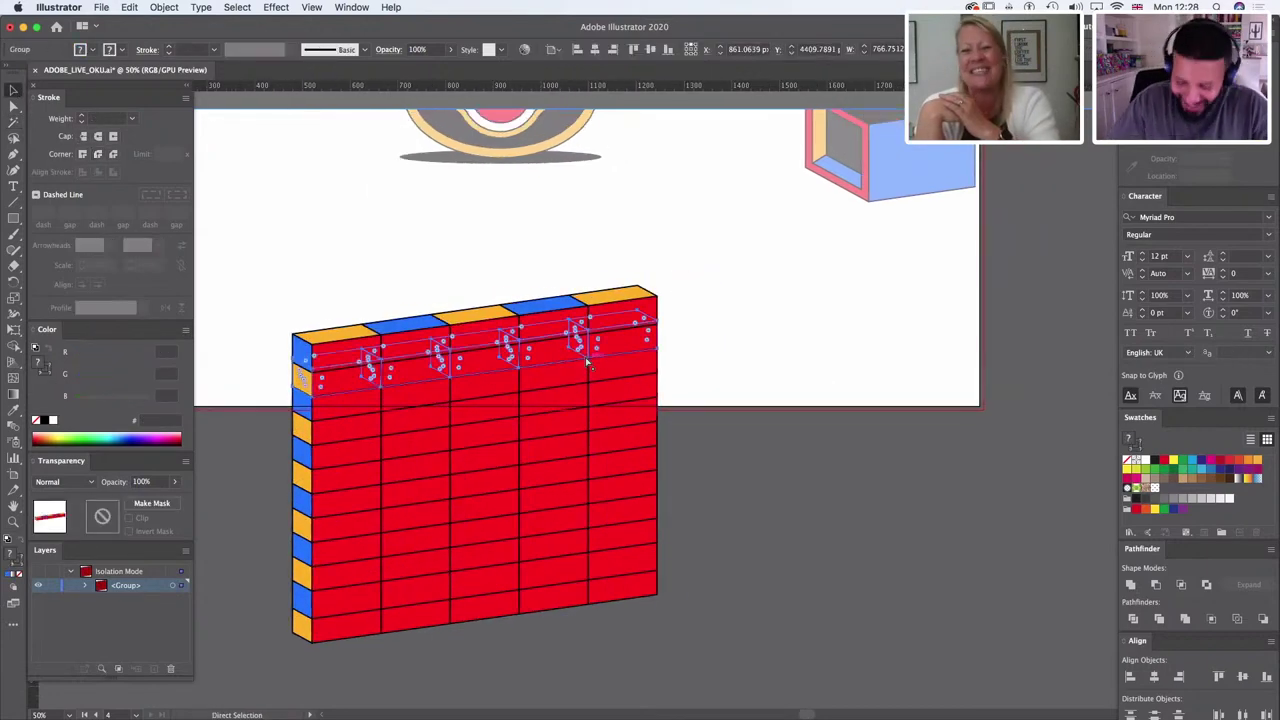
pyautogui.press('super+minus')
pyautogui.press('super+minus')
pyautogui.click(926, 428)
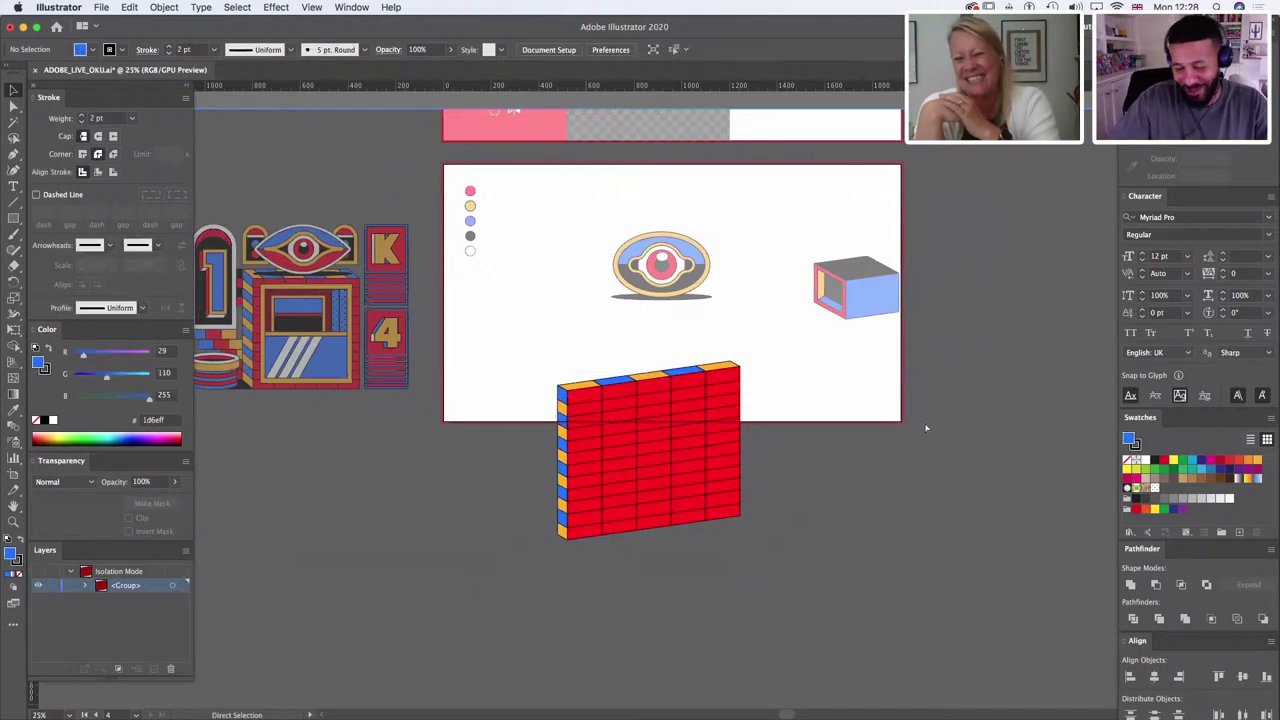
pyautogui.press('super+plus')
pyautogui.press('super+plus')
pyautogui.press('super+plus')
pyautogui.moveTo(866, 431); pyautogui.dragTo(777, 317)
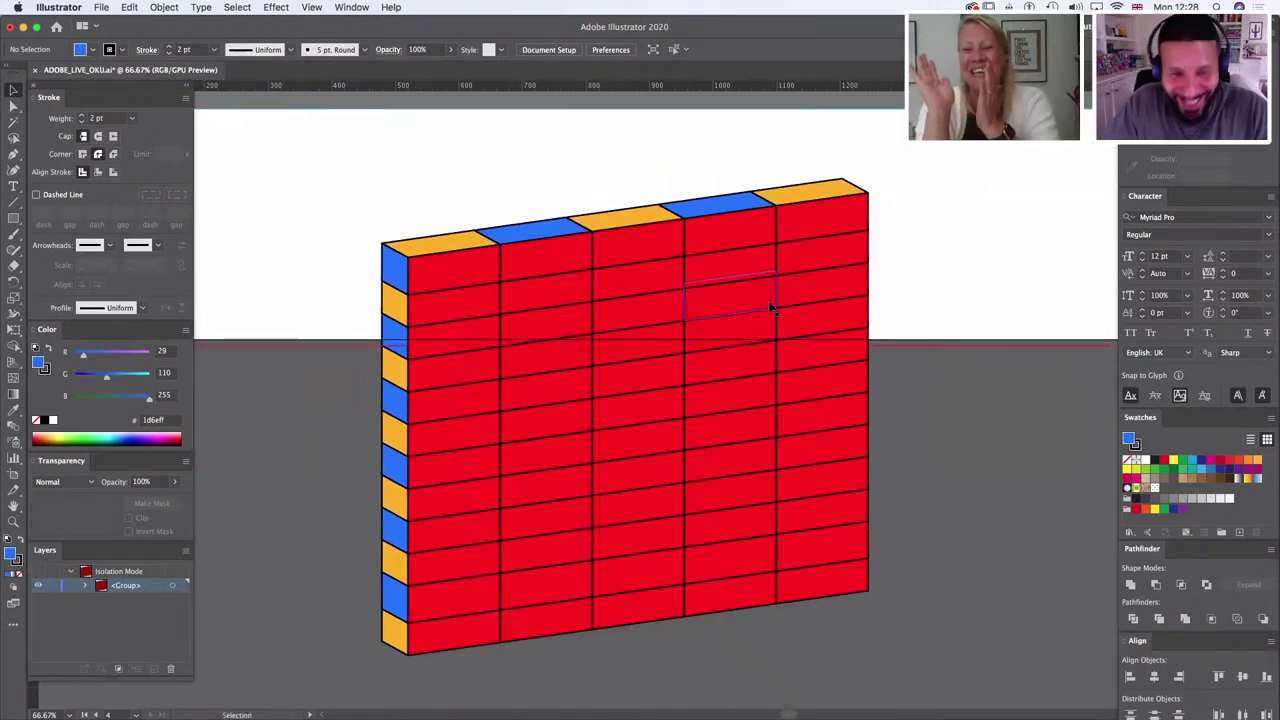
# Step: Inspect the brick wall's nested groups by isolating the top row and selecting a single row inside the wall group
pyautogui.click(771, 302)
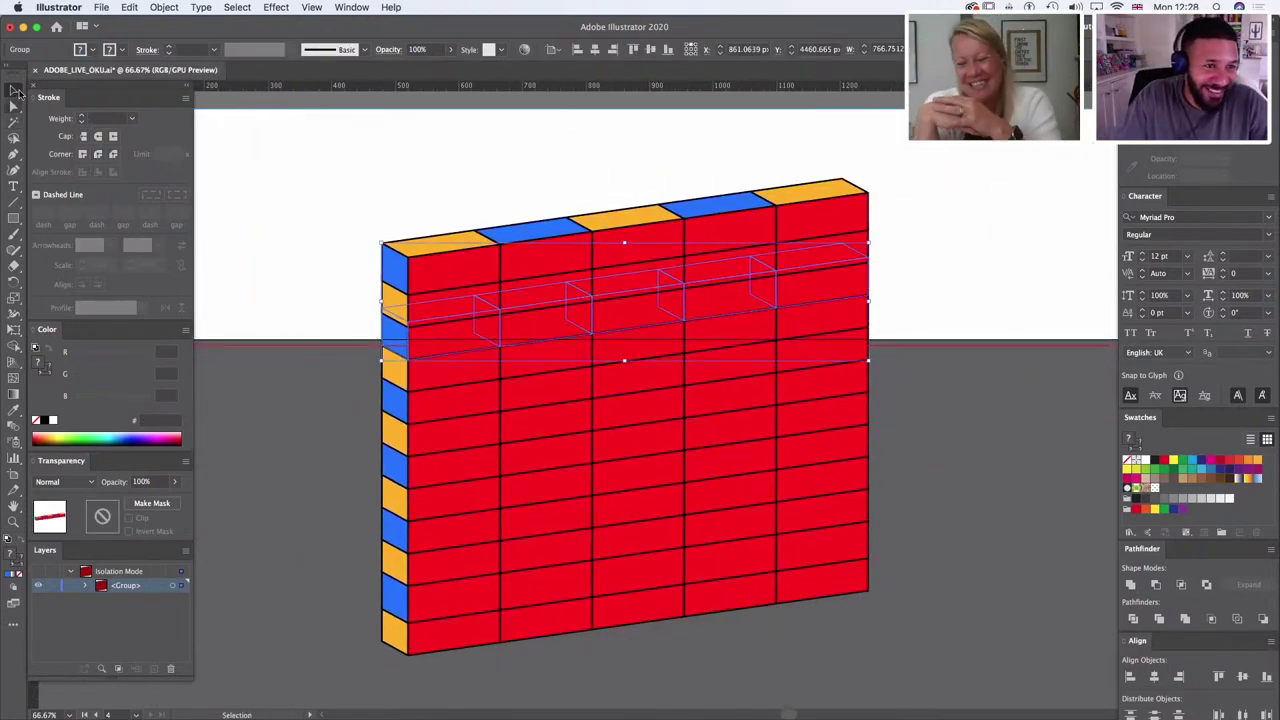
pyautogui.doubleClick(557, 274)
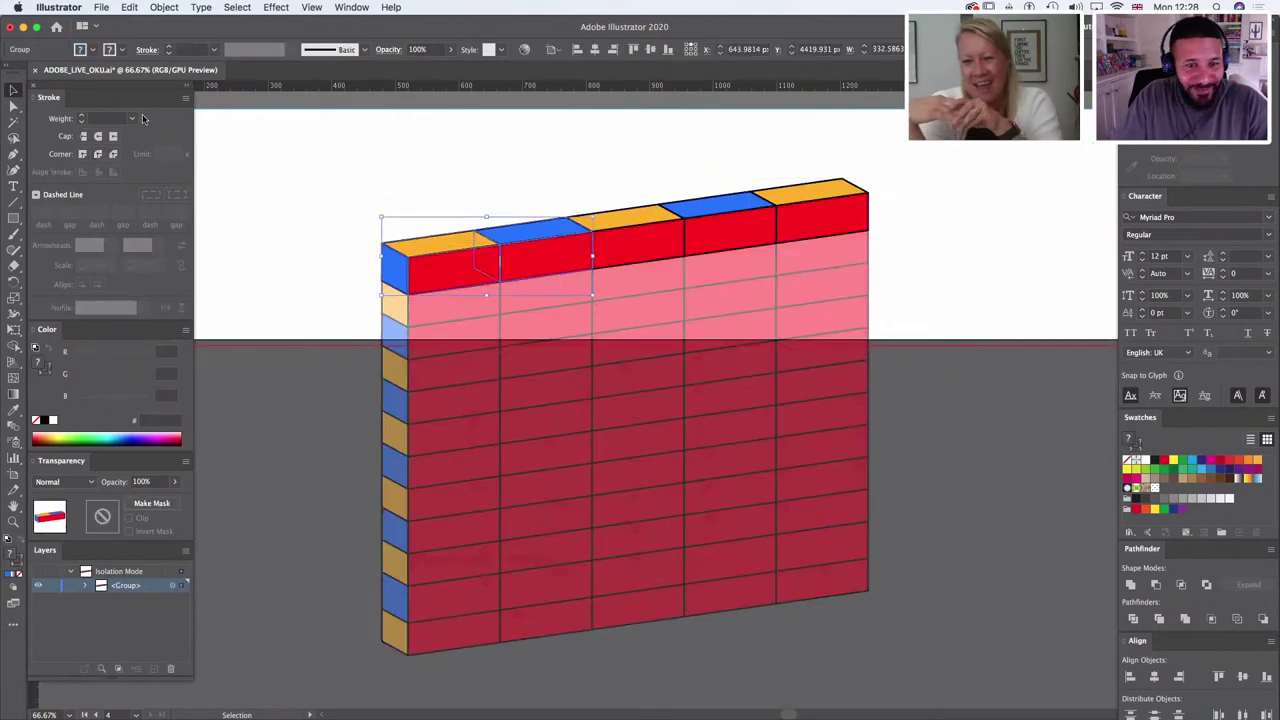
pyautogui.doubleClick(390, 205)
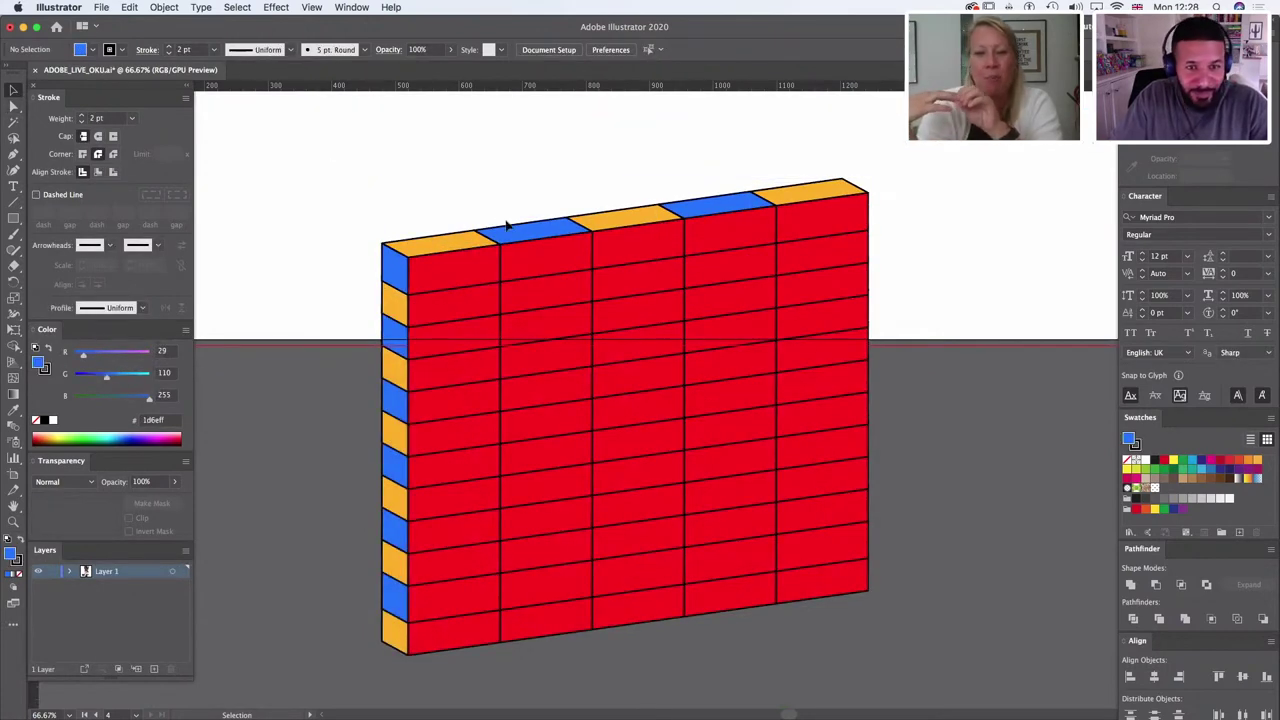
pyautogui.click(800, 408)
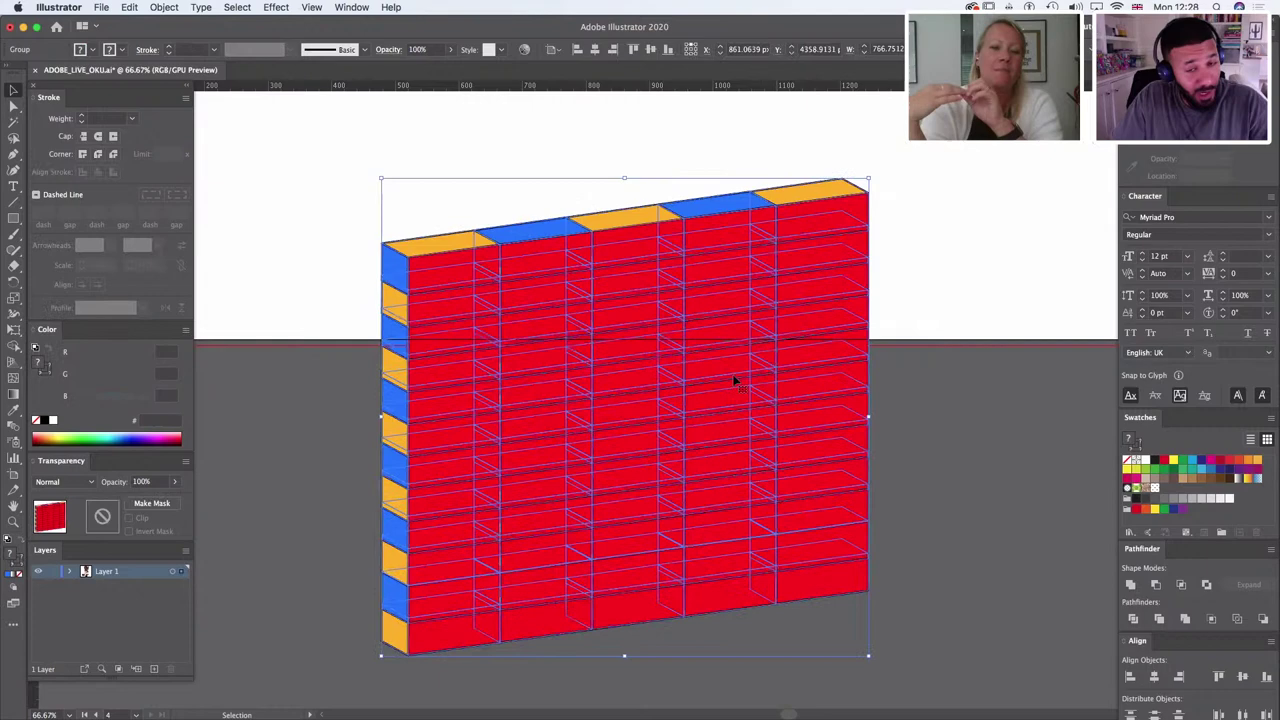
pyautogui.doubleClick(672, 356)
pyautogui.click(683, 357)
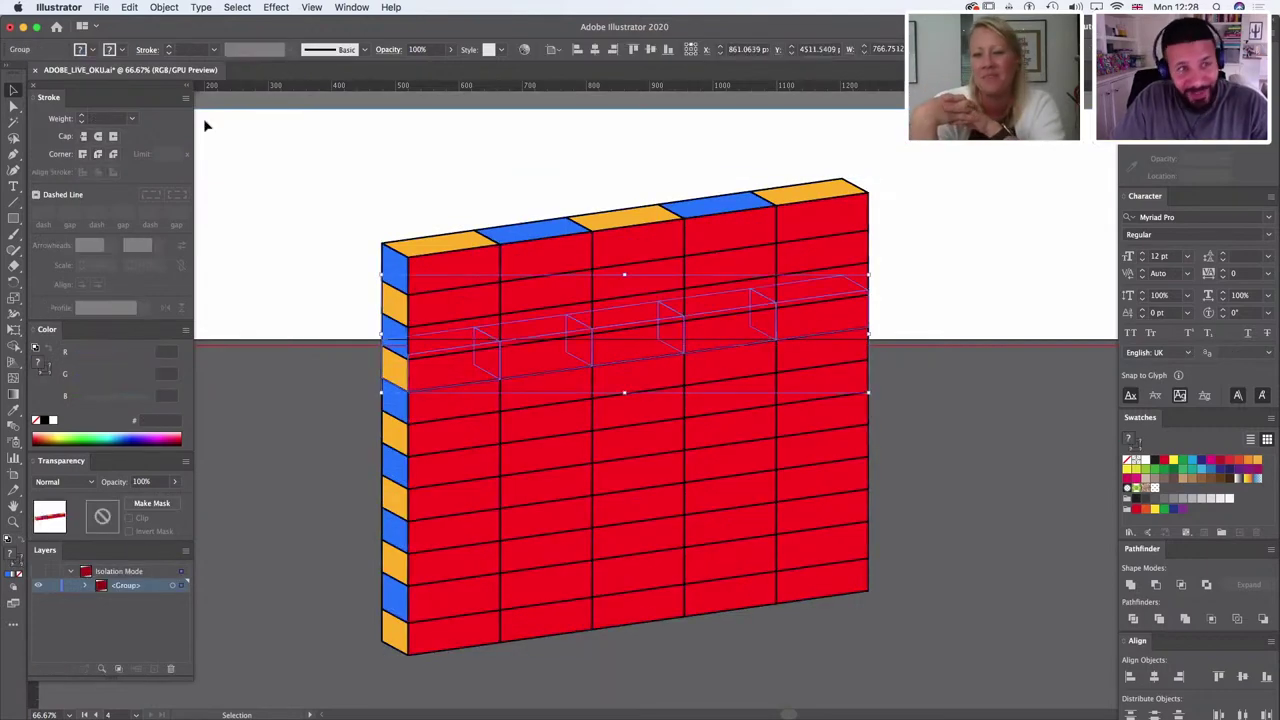
# Step: Draw a blue circle about 179 px across on the empty artboard area beside the brick wall
pyautogui.moveTo(12, 219); pyautogui.dragTo(62, 252)
pyautogui.moveTo(840, 329); pyautogui.dragTo(532, 504)
pyautogui.scroll(-3, 617, 224)
pyautogui.hscroll(4, 617, 224)
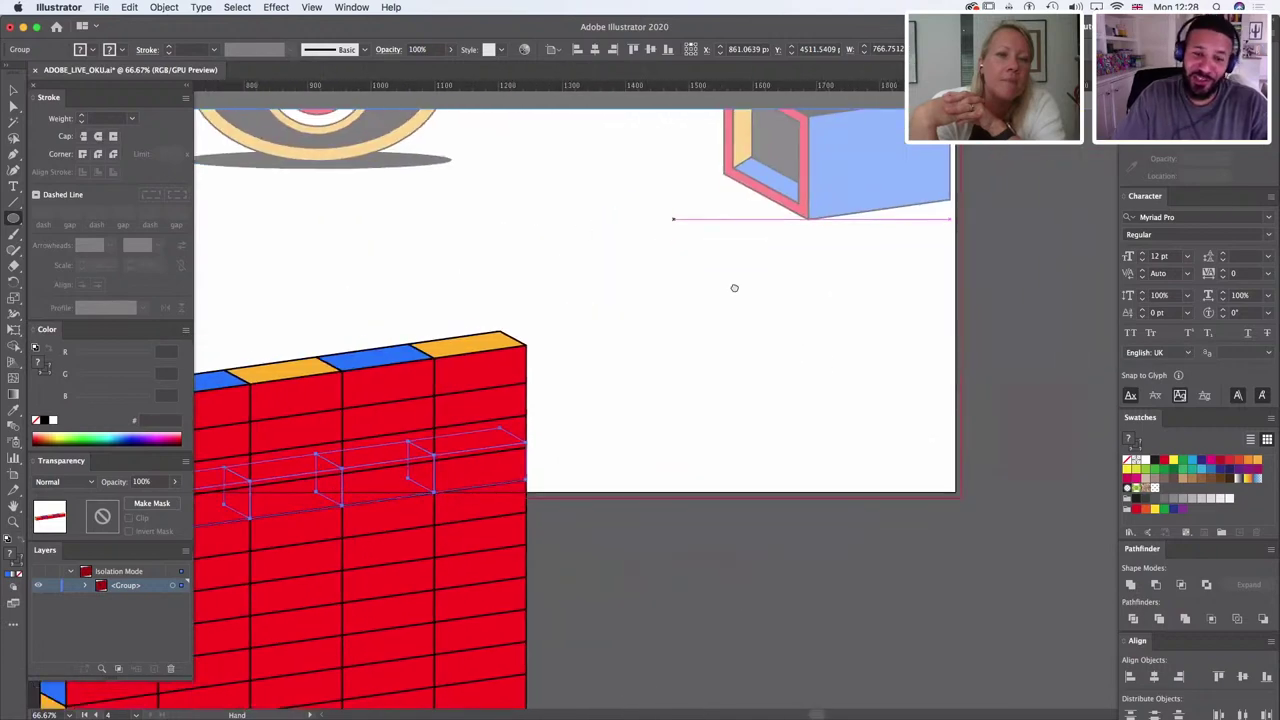
pyautogui.moveTo(599, 222); pyautogui.dragTo(715, 337)
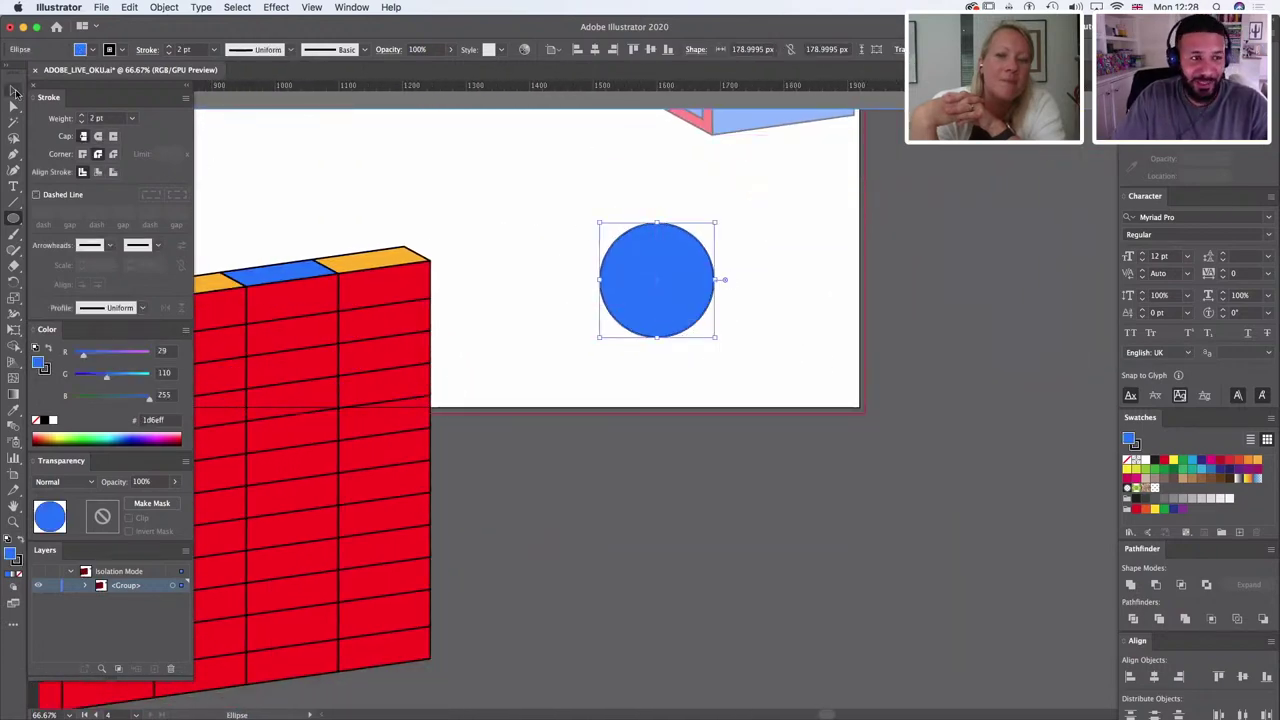
# Step: Add a concentric circle about 135 px across inside the blue circle and split both shapes with Pathfinder Divide
pyautogui.press('a')
pyautogui.press('v')
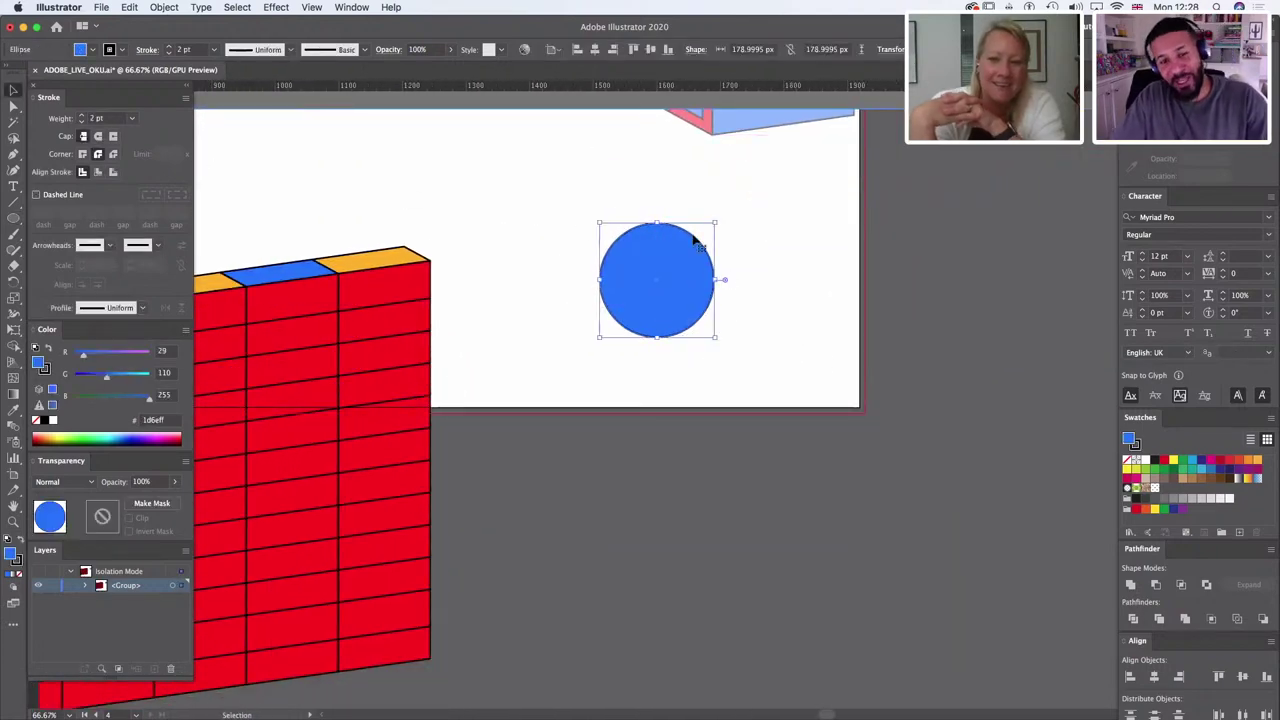
pyautogui.moveTo(716, 223); pyautogui.dragTo(704, 237)
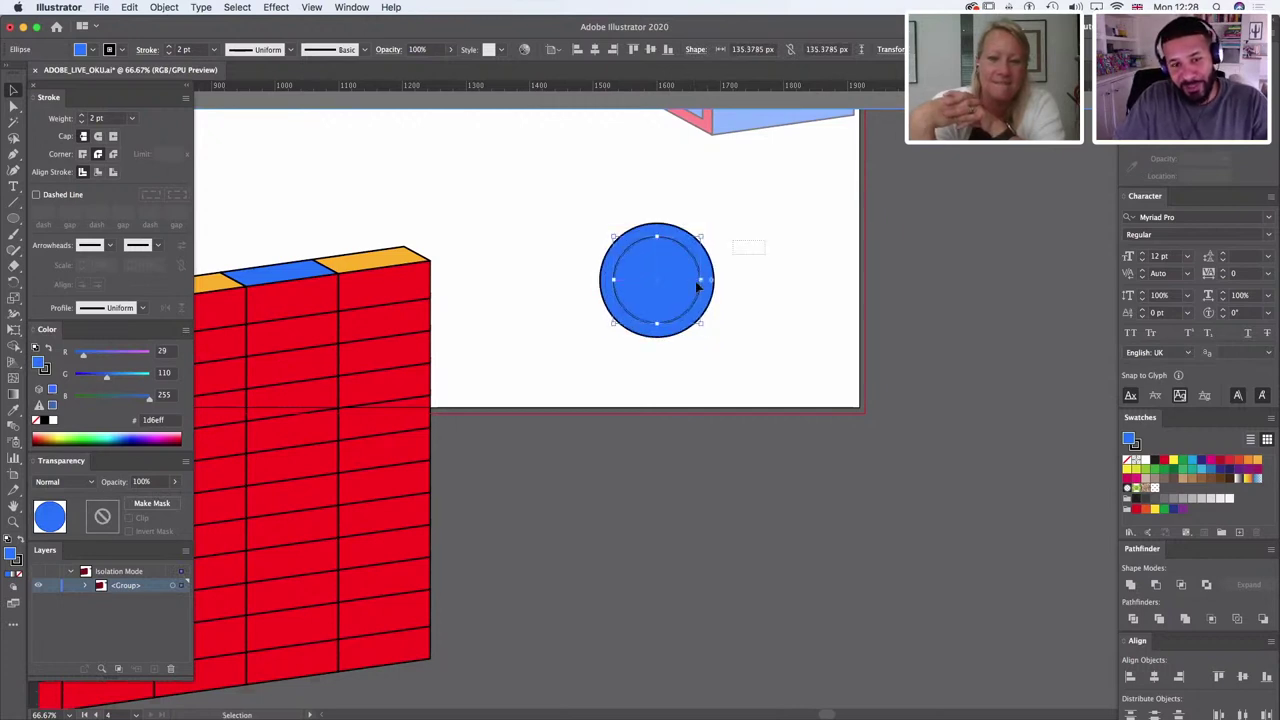
pyautogui.keyDown('shift'); pyautogui.click(648, 329); pyautogui.keyUp('shift')
pyautogui.click(1134, 620)
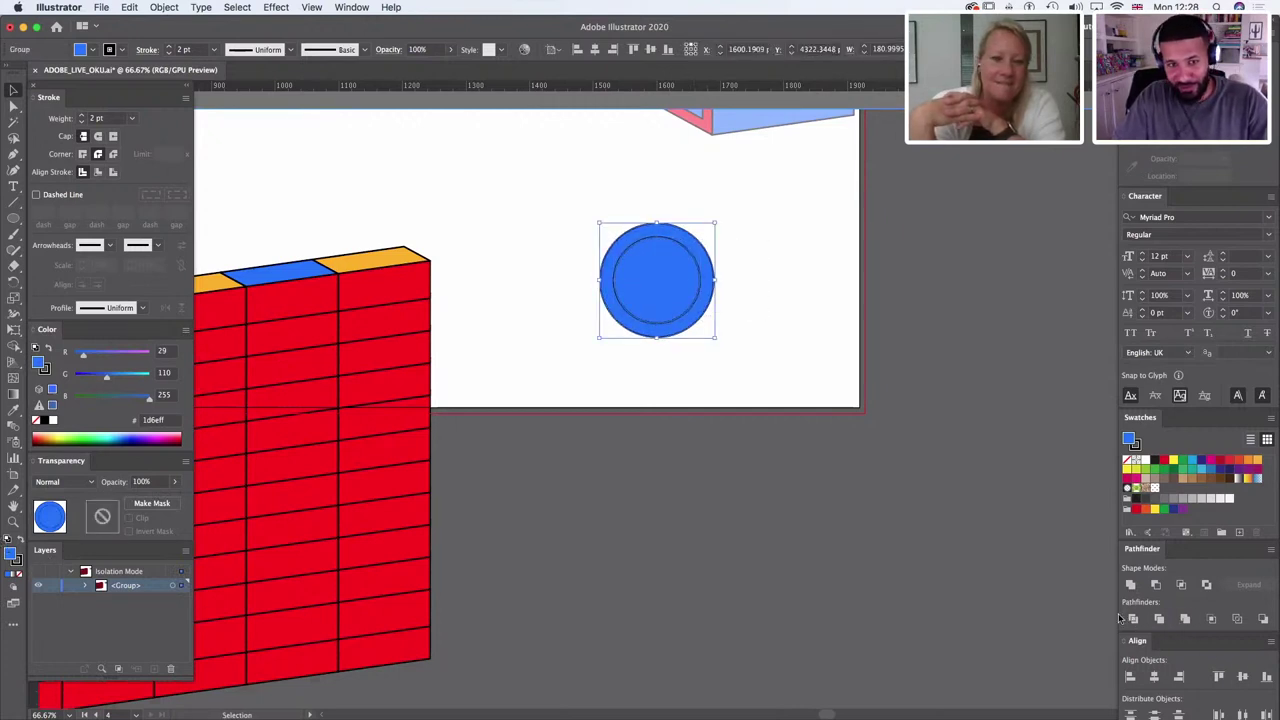
# Step: Fill the inner circle with the orange sampled from the wall's top bricks using the Eyedropper
pyautogui.click(13, 106)
pyautogui.click(731, 474)
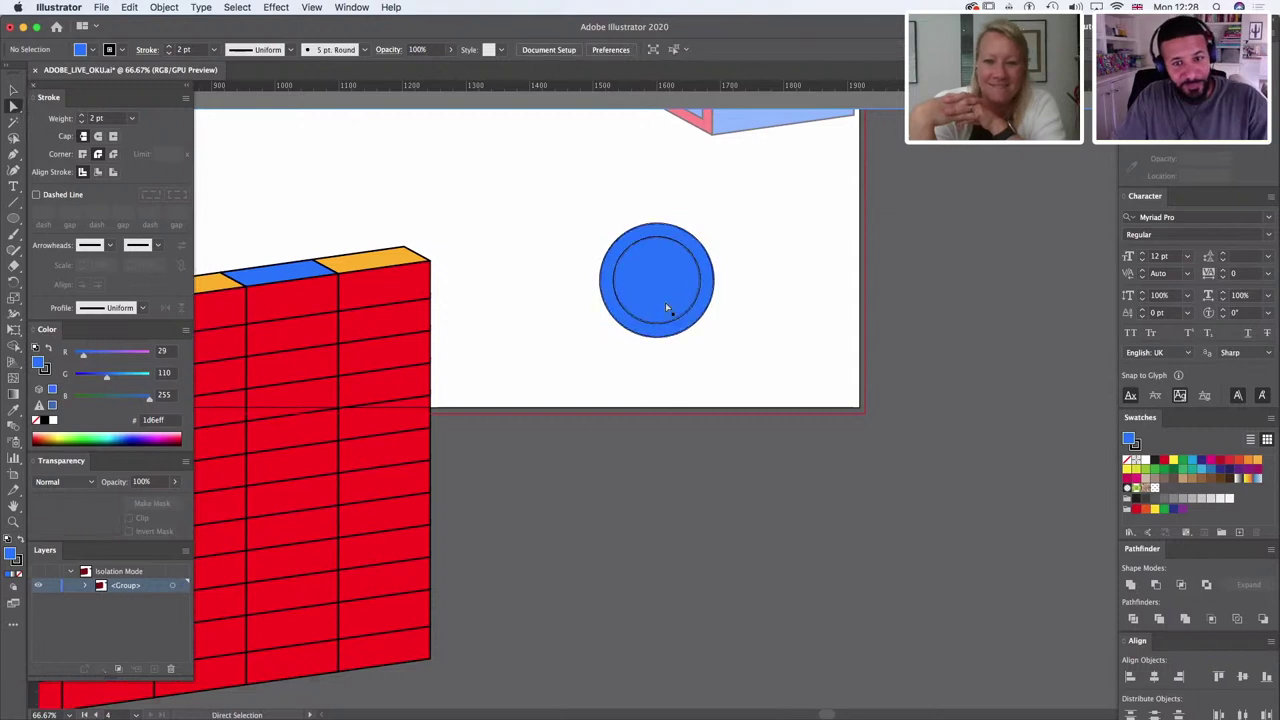
pyautogui.click(665, 302)
pyautogui.press('i')
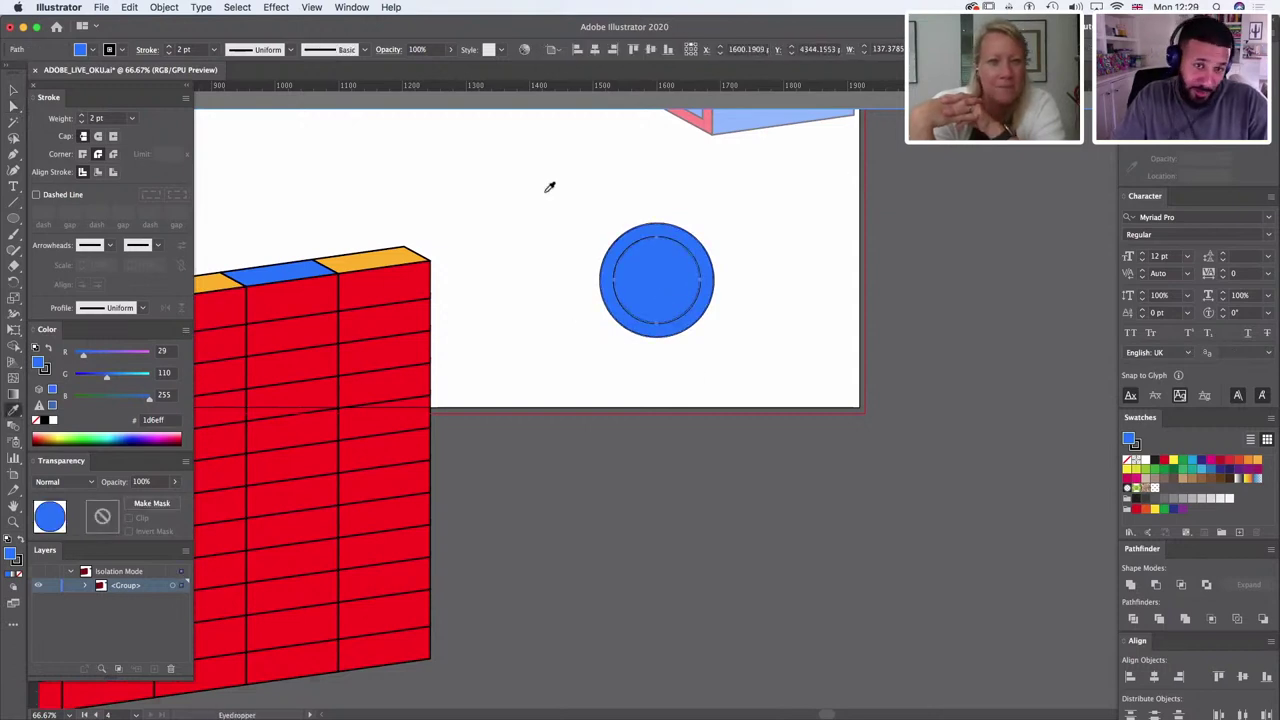
pyautogui.click(352, 259)
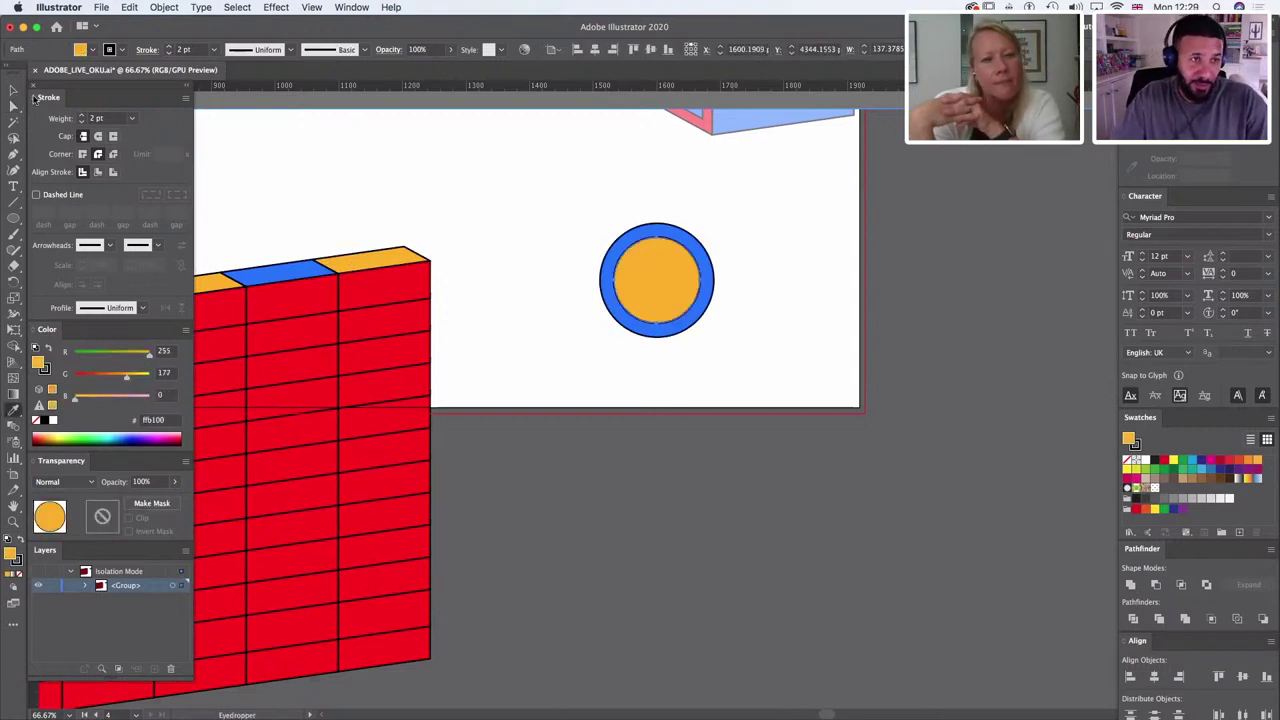
# Step: Divide the orange circle with a copy of itself shifted slightly left and remove the piece overlapping the blue ring
pyautogui.press('a')
pyautogui.moveTo(673, 276)
pyautogui.mouseDown()
pyautogui.moveTo(652, 277)
pyautogui.moveTo(663, 278)
pyautogui.mouseUp()
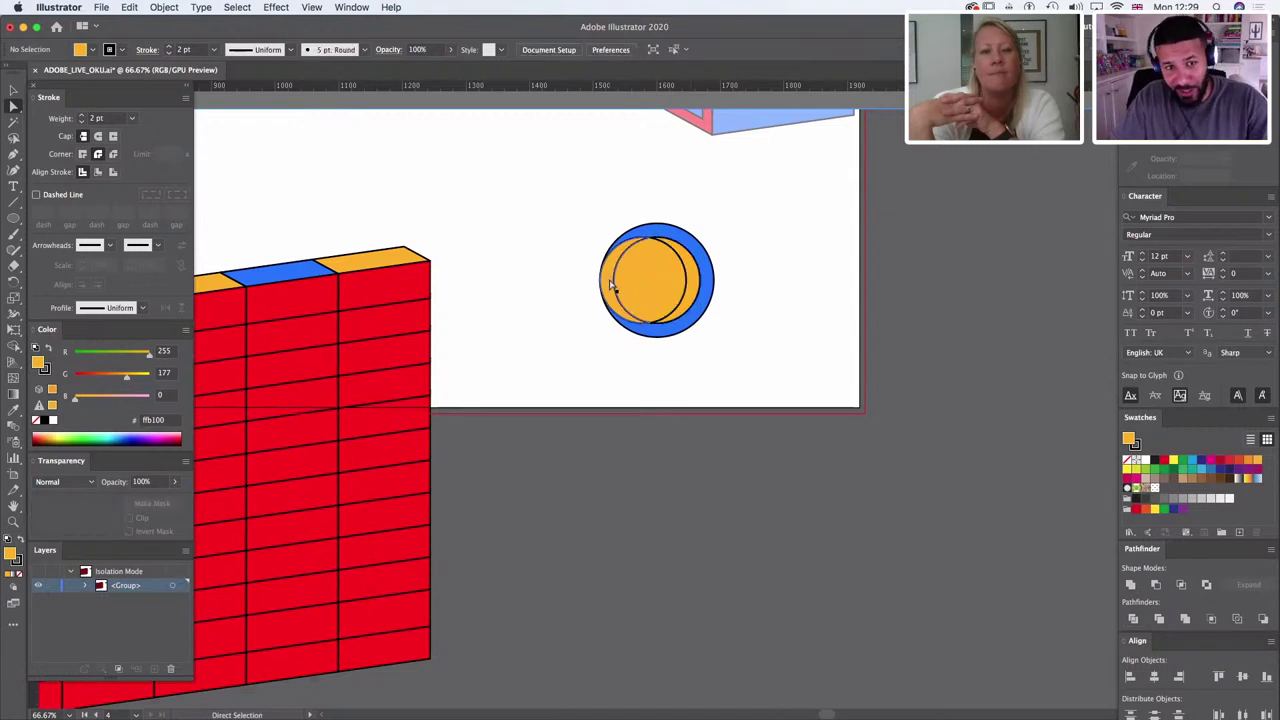
pyautogui.click(783, 307)
# Step: Recolour the lens-shaped piece inside the ring near-black (1d1d1b) by sampling the box's dark interior
pyautogui.click(640, 295)
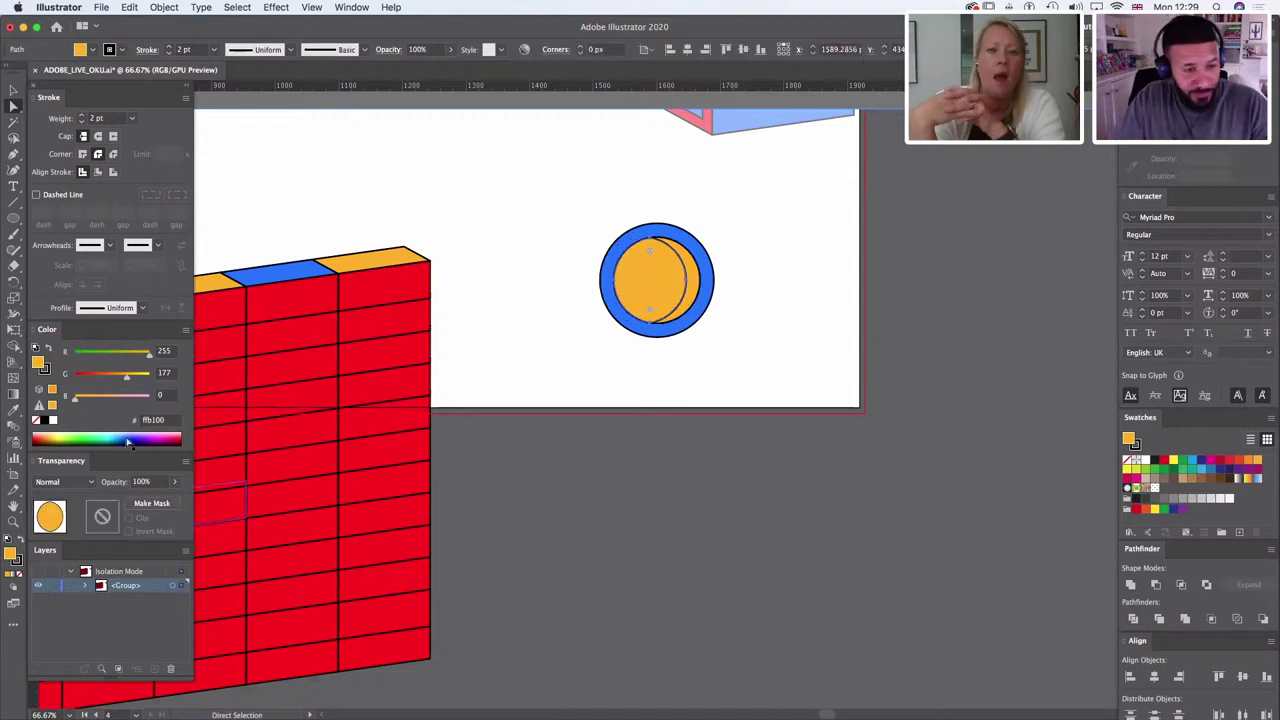
pyautogui.click(14, 408)
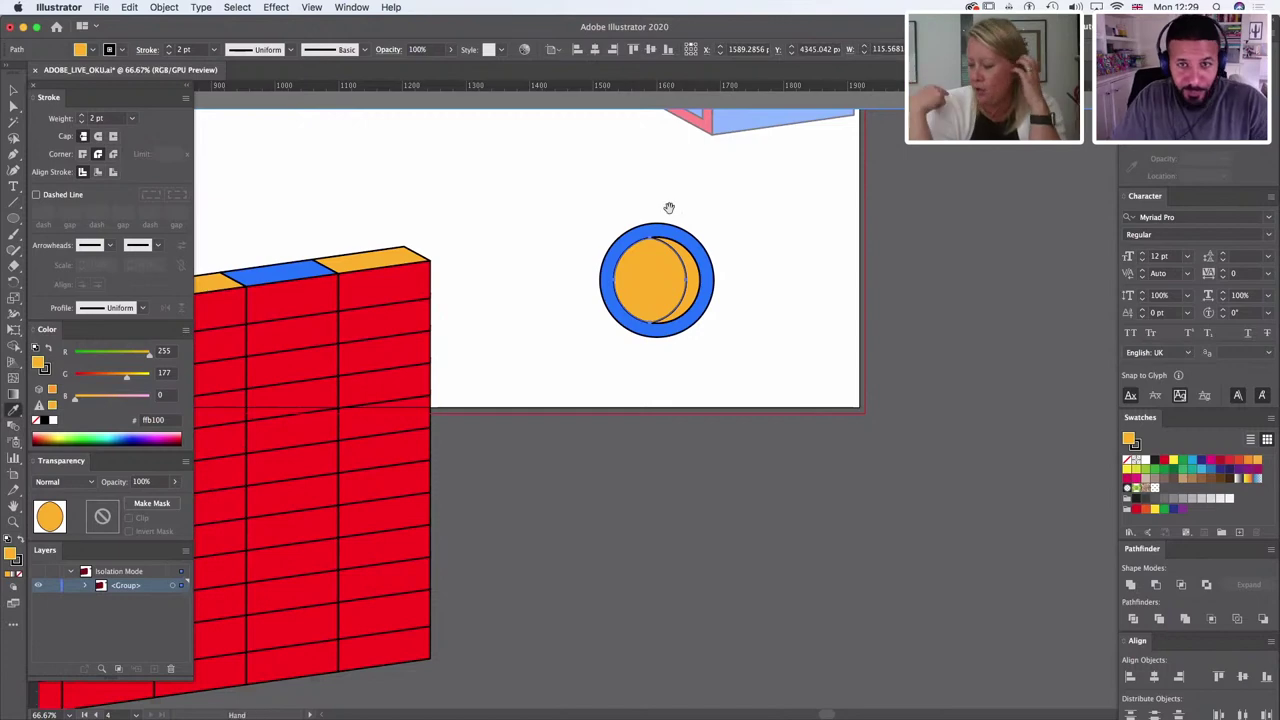
pyautogui.moveTo(669, 206); pyautogui.dragTo(691, 474)
pyautogui.click(710, 319)
pyautogui.scroll(-5, 760, 260)
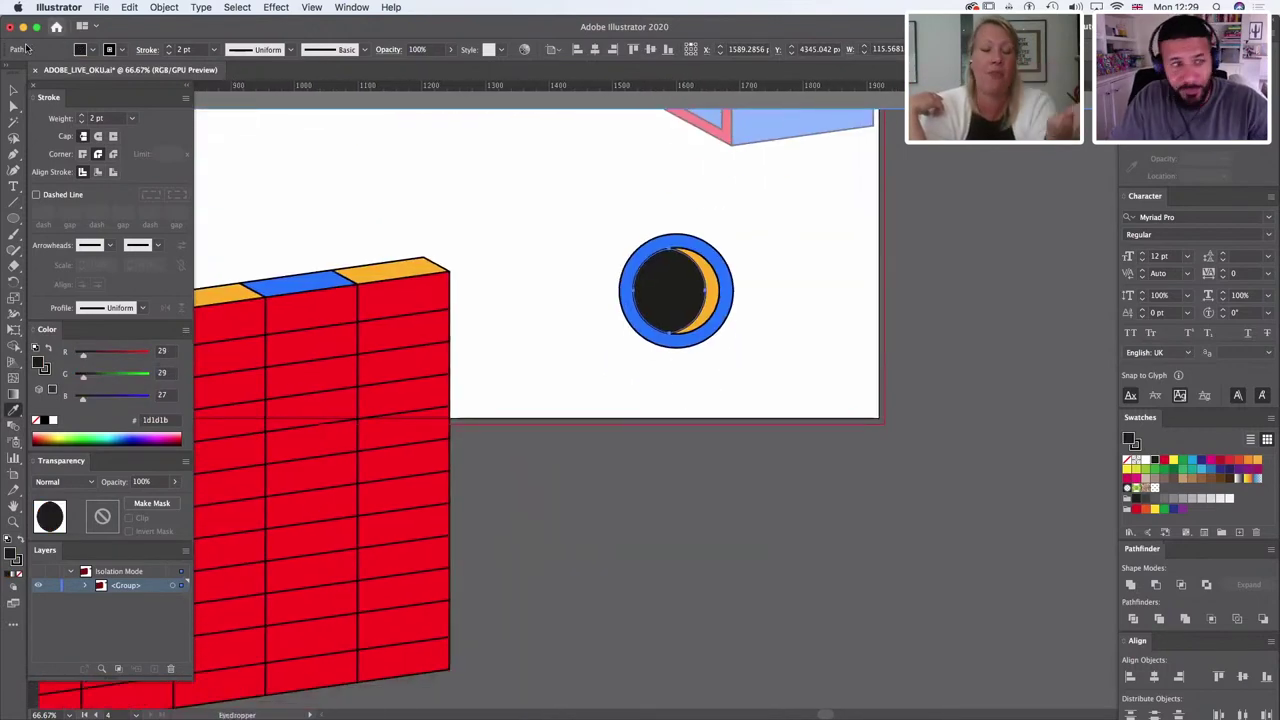
pyautogui.press('v')
pyautogui.moveTo(795, 250); pyautogui.dragTo(606, 378)
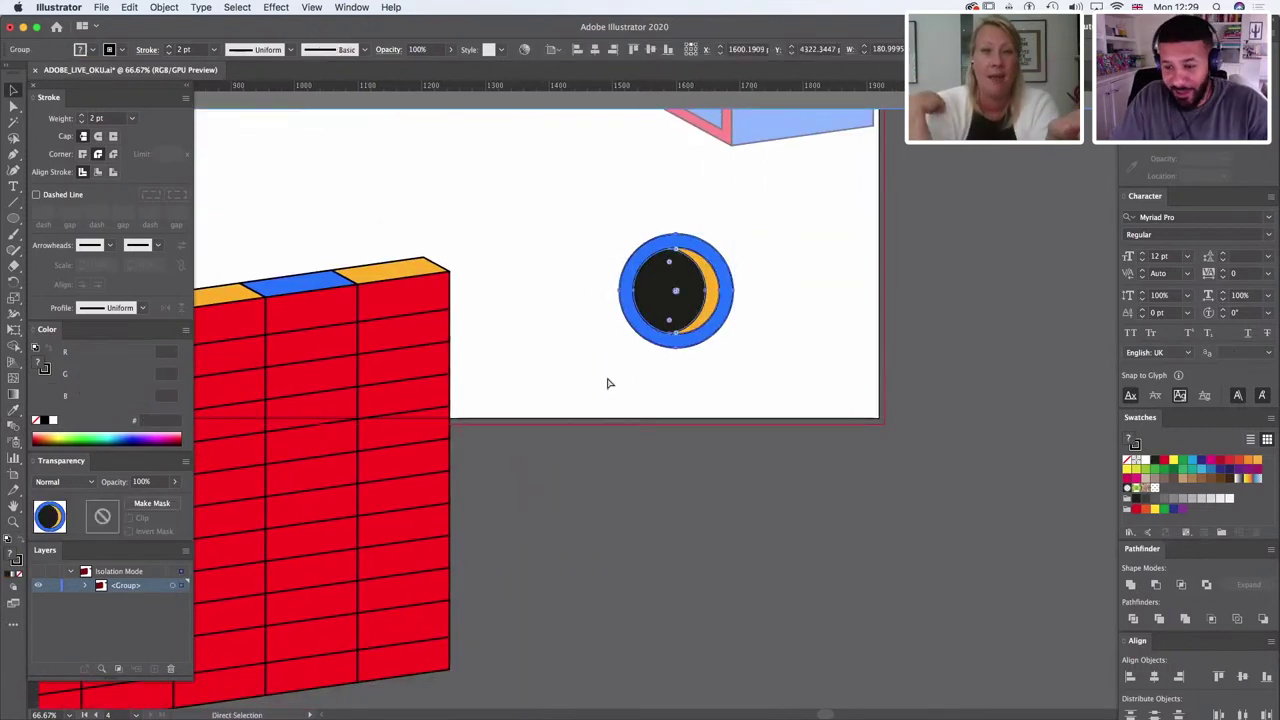
pyautogui.click(755, 316)
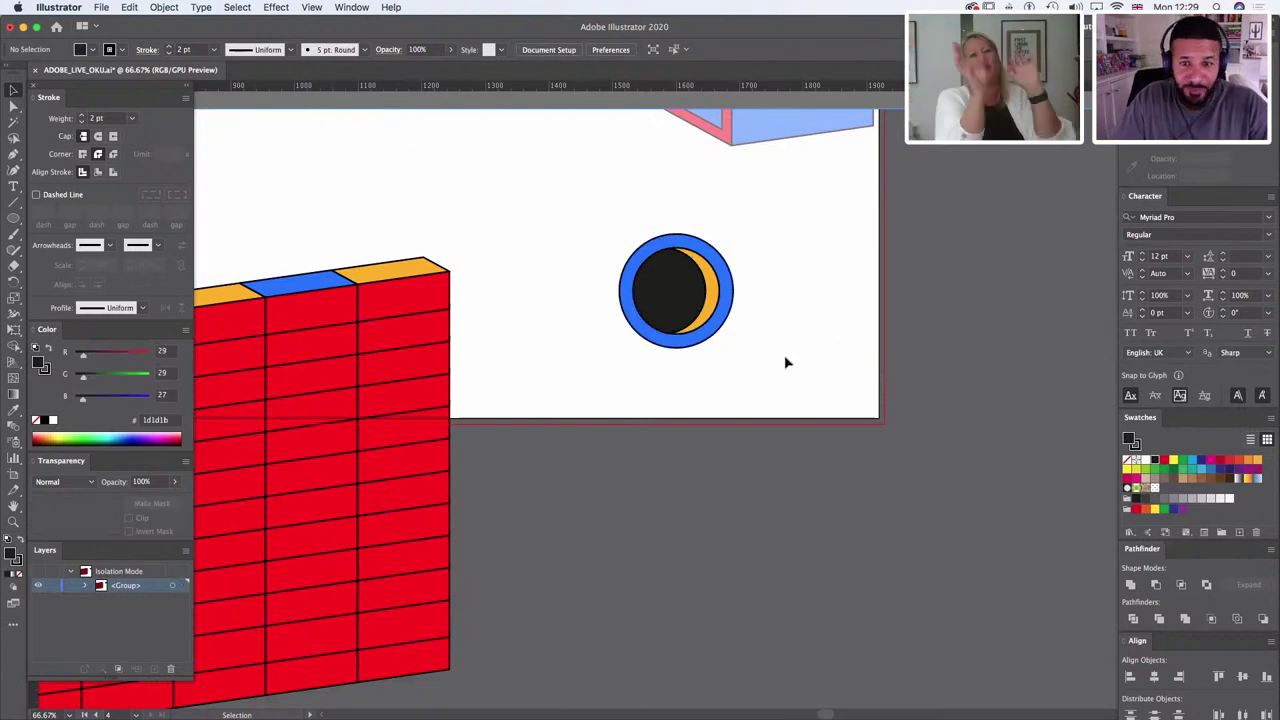
# Step: Draw a small circle about 29 px across off the artboard and fill it with the red swatch
pyautogui.hscroll(6, 786, 360)
pyautogui.scroll(-3, 786, 360)
pyautogui.click(13, 218)
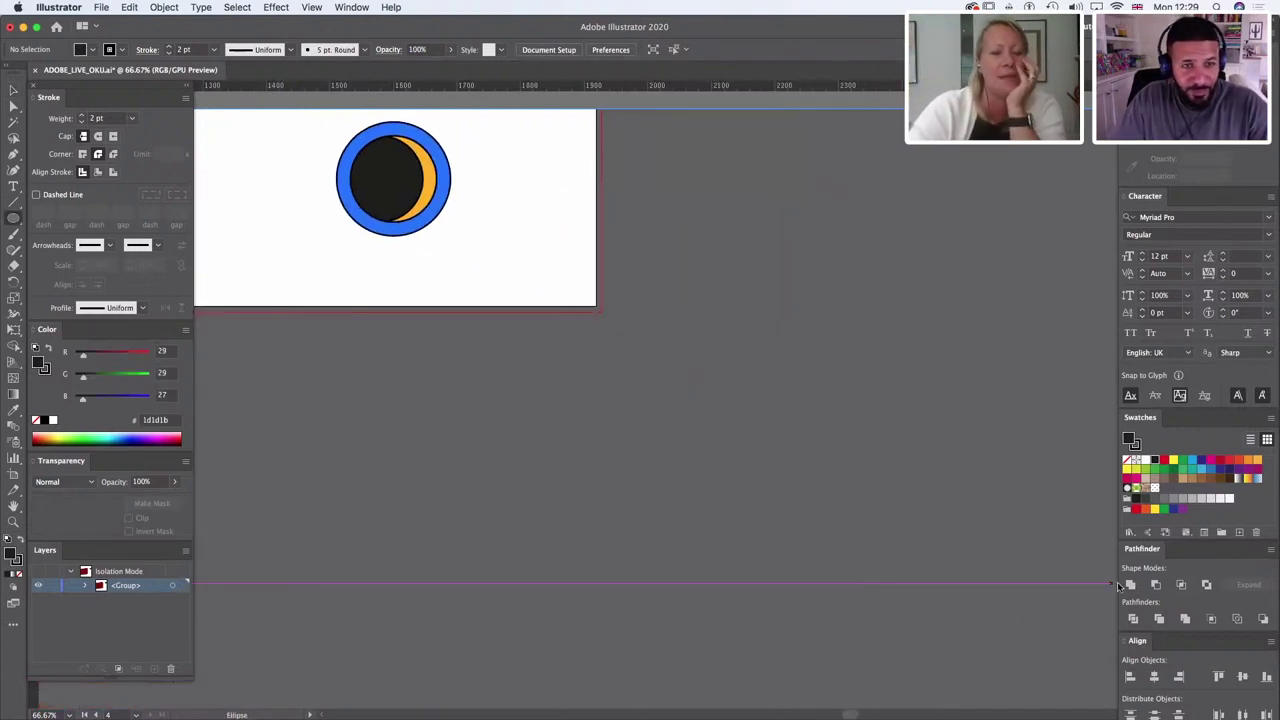
pyautogui.moveTo(961, 427); pyautogui.dragTo(980, 446)
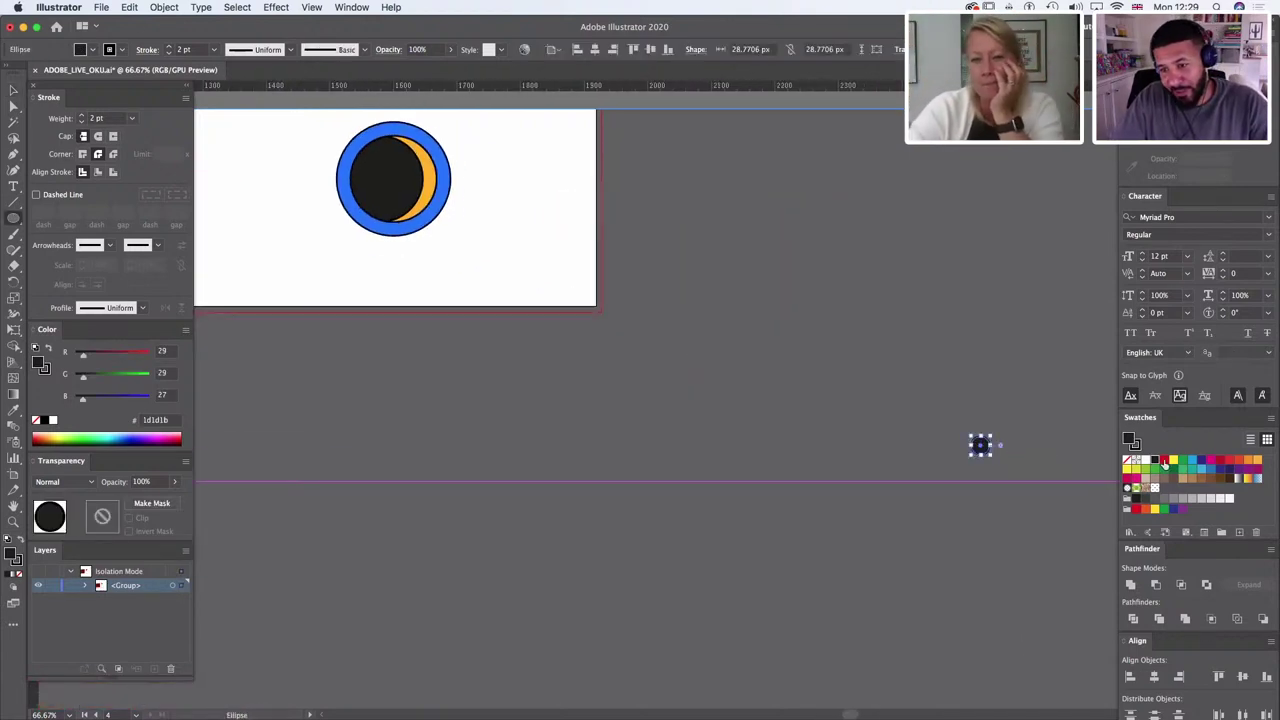
pyautogui.click(1165, 463)
# Step: Make a blend between the layered ring artwork and the small red circle, and delete the blend
pyautogui.click(13, 90)
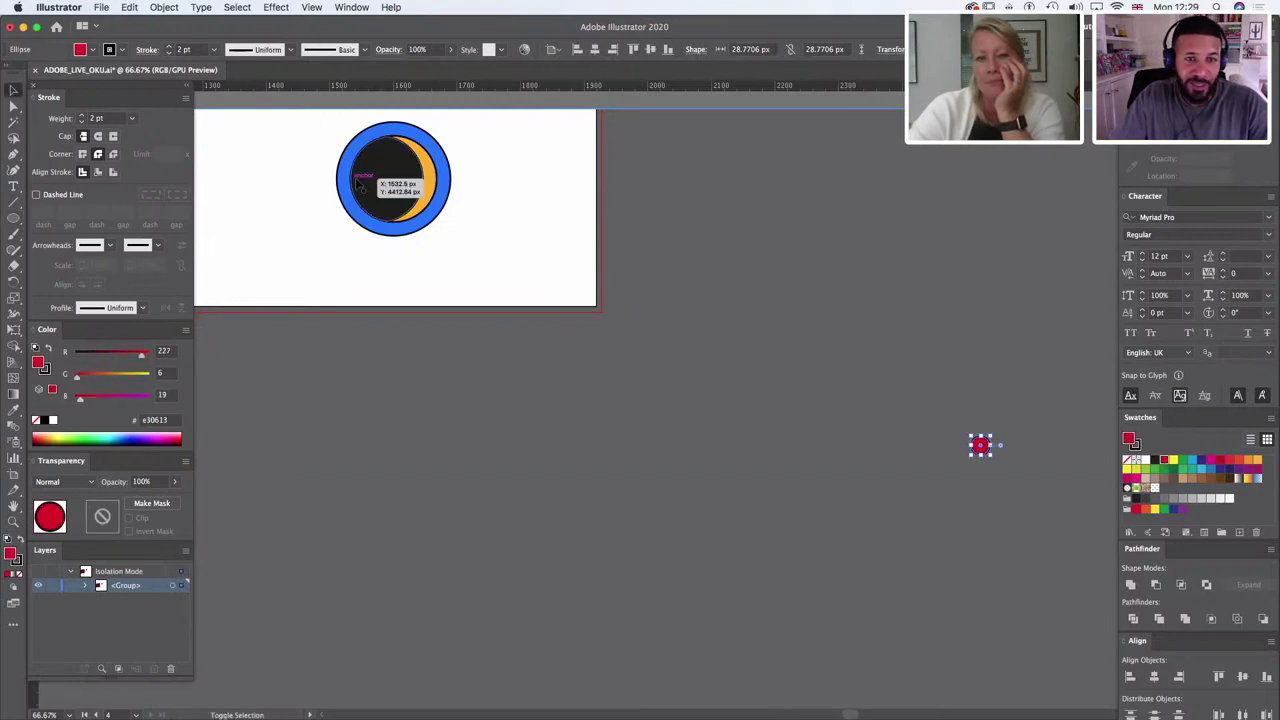
pyautogui.keyDown('shift'); pyautogui.click(400, 189); pyautogui.keyUp('shift')
pyautogui.click(164, 7)
pyautogui.moveTo(195, 343)
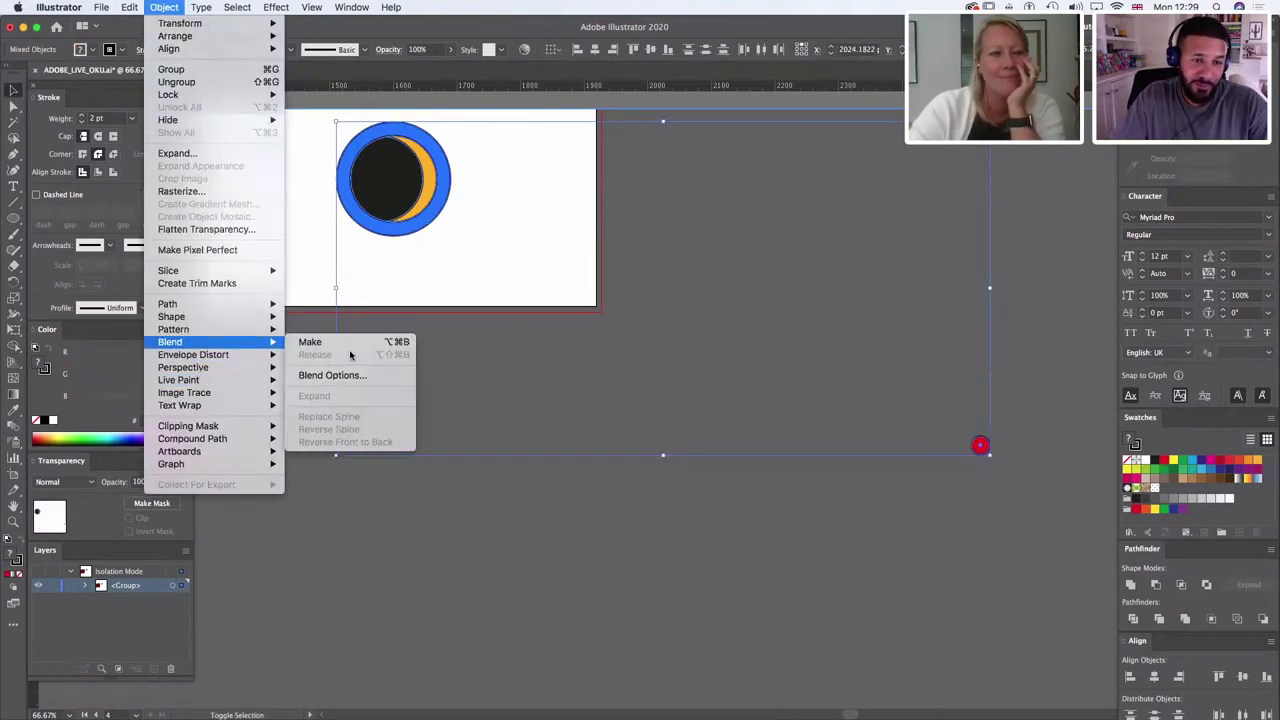
pyautogui.click(343, 342)
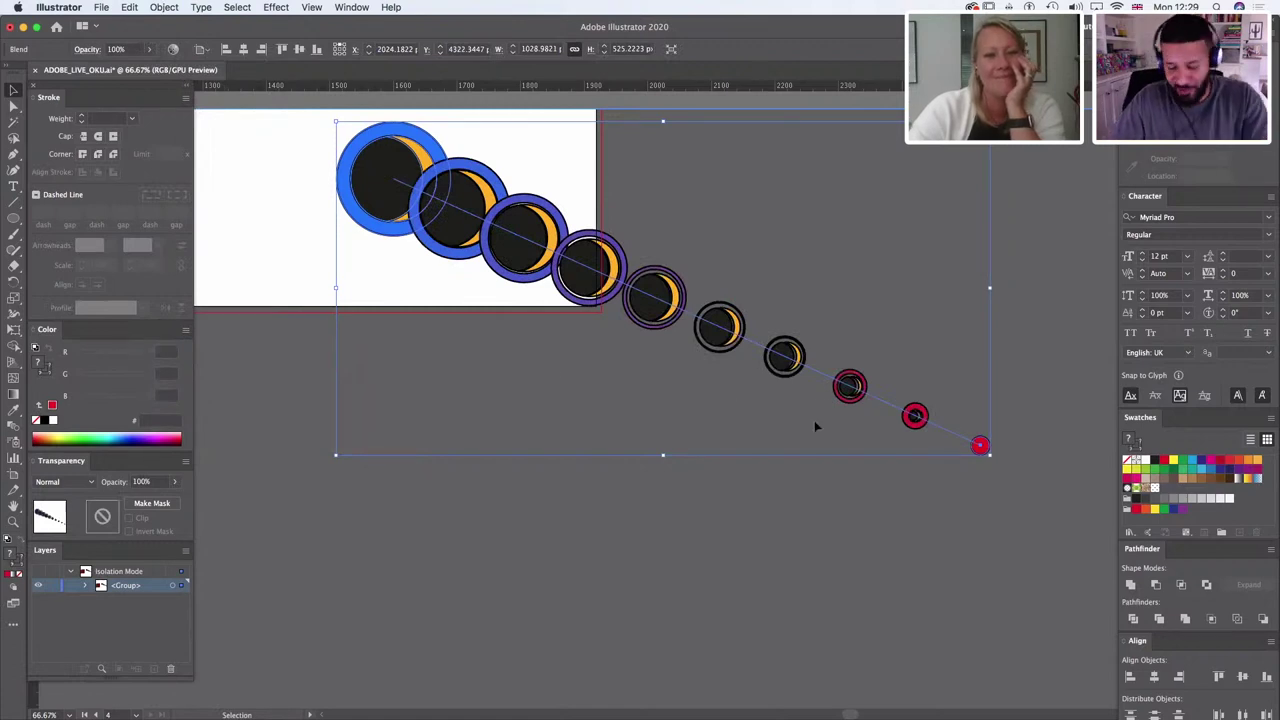
pyautogui.press('Delete')
pyautogui.moveTo(622, 293); pyautogui.dragTo(592, 321)
pyautogui.click(13, 218)
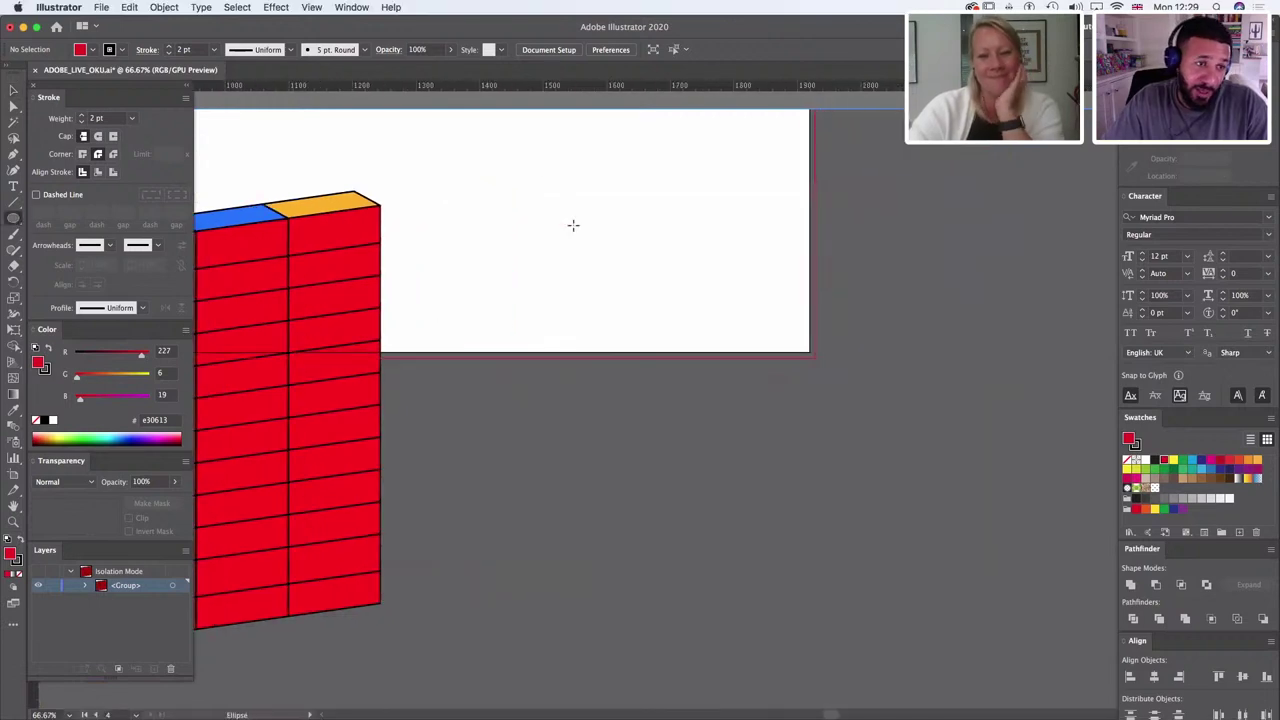
pyautogui.moveTo(573, 222); pyautogui.dragTo(600, 246)
pyautogui.click(13, 97)
pyautogui.click(569, 246)
pyautogui.press('a')
pyautogui.moveTo(703, 223); pyautogui.dragTo(573, 321)
pyautogui.press('Delete')
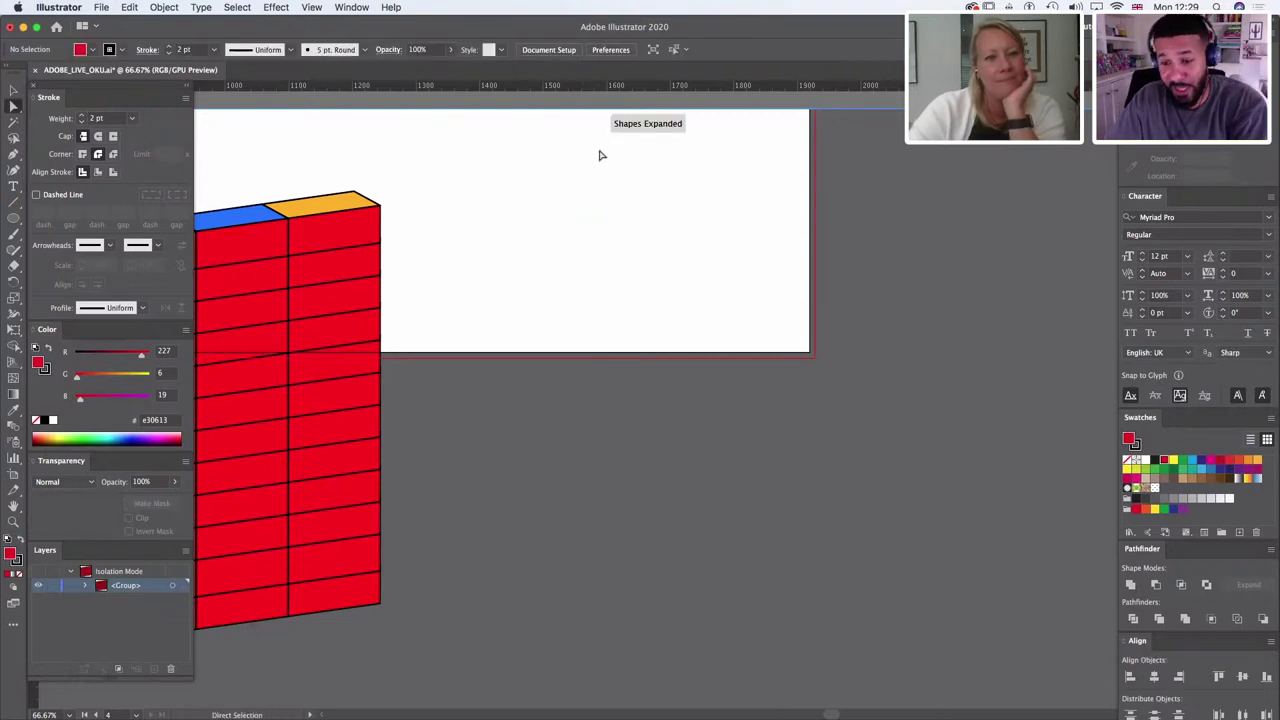
# Step: Draw a red circle about 113 px across on the artboard with a vertical line running through its centre
pyautogui.click(13, 217)
pyautogui.moveTo(597, 164); pyautogui.dragTo(640, 236)
pyautogui.press('\\')
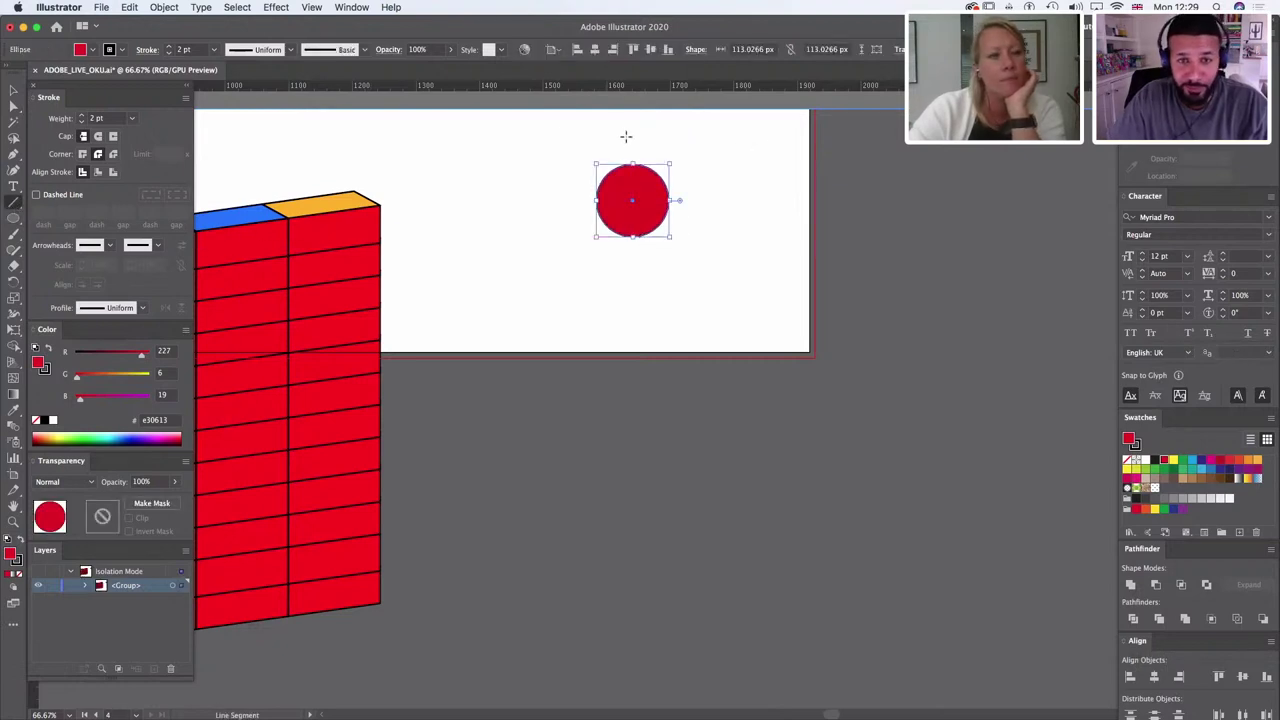
pyautogui.moveTo(633, 137); pyautogui.dragTo(632, 276)
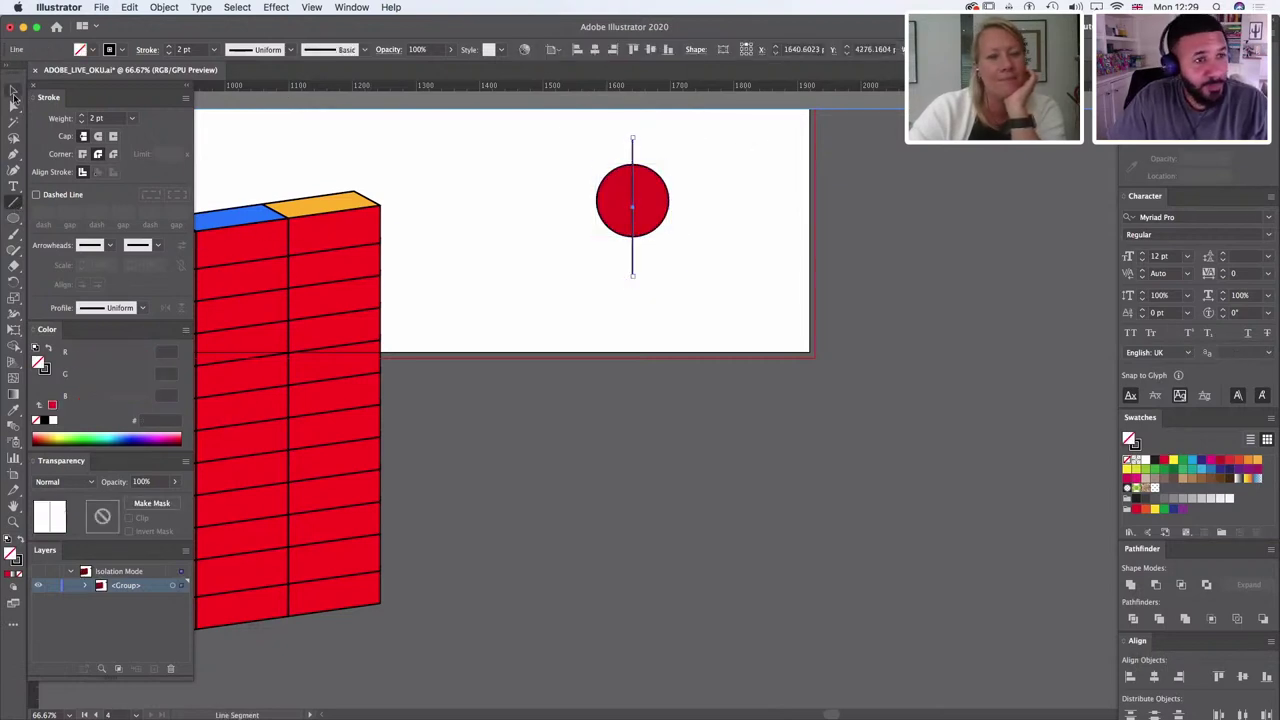
# Step: Split the red circle into two halves along the vertical line with Pathfinder Divide, and deselect
pyautogui.click(13, 103)
pyautogui.keyDown('shift'); pyautogui.click(647, 210); pyautogui.keyUp('shift')
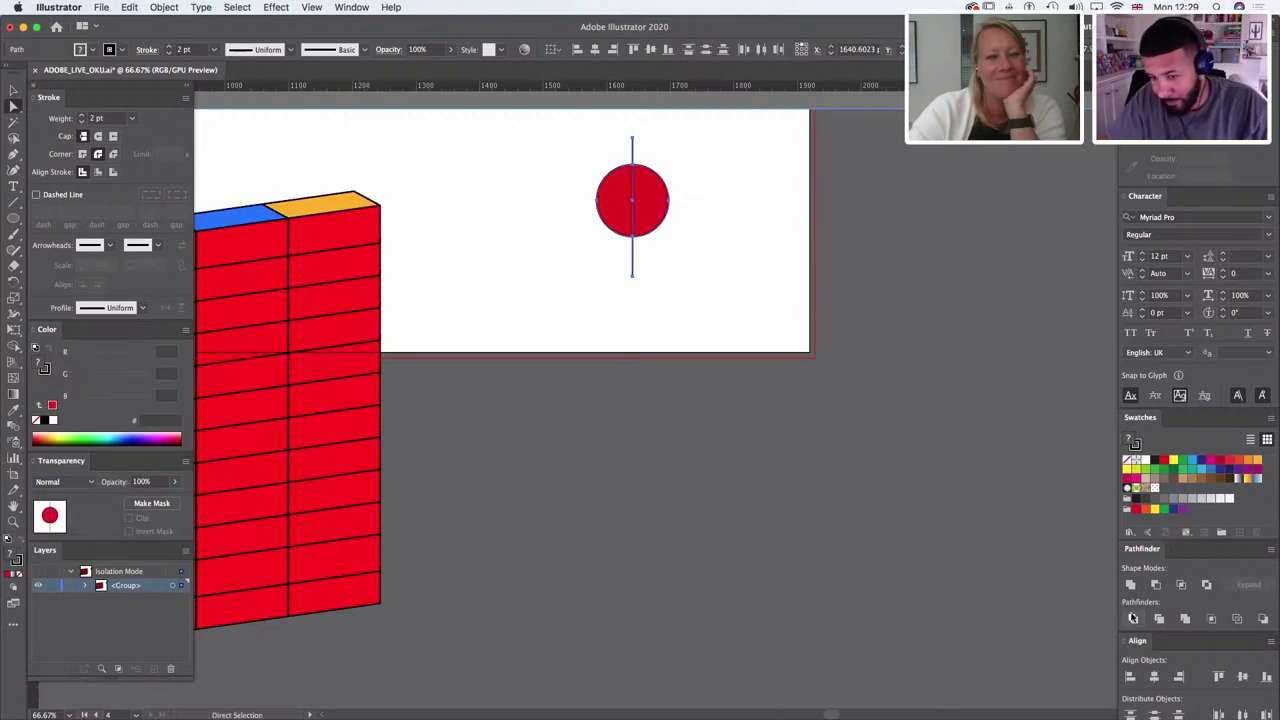
pyautogui.click(1133, 618)
pyautogui.click(557, 248)
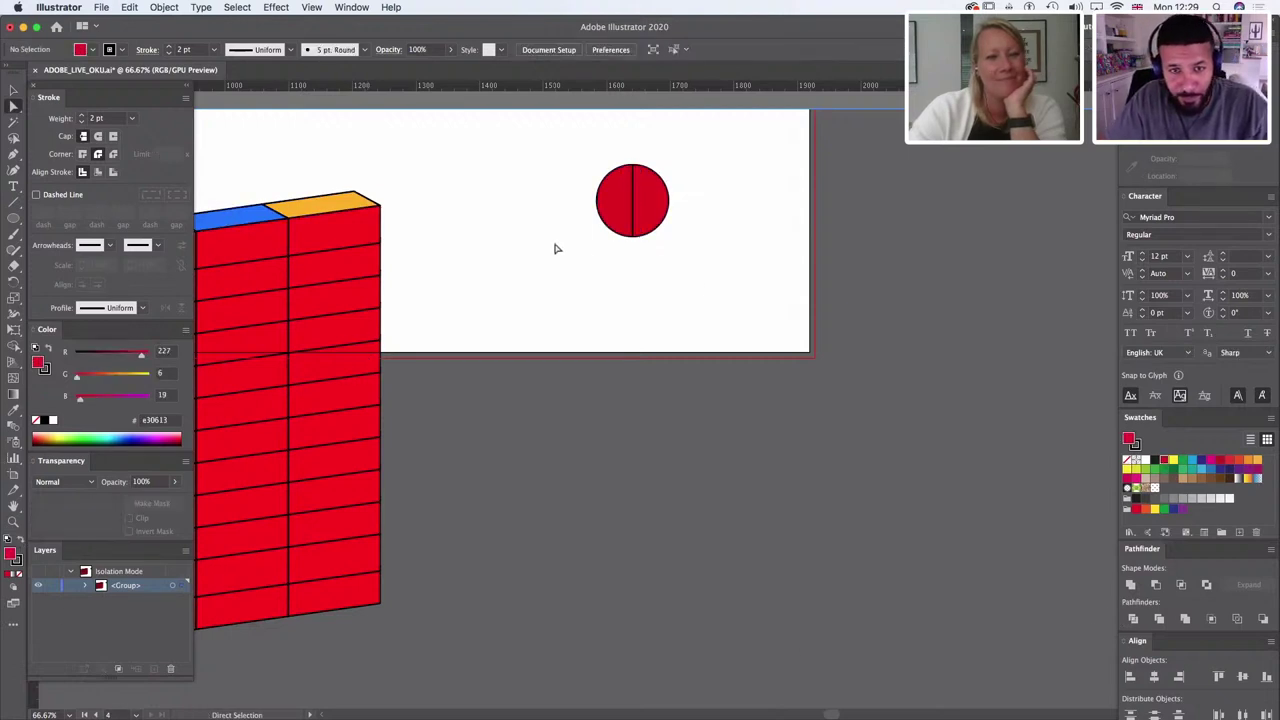
# Step: Stretch the lowest anchor point of the divided red circle downward to form a long pointed teardrop
pyautogui.click(632, 237)
pyautogui.moveTo(632, 237); pyautogui.dragTo(632, 340)
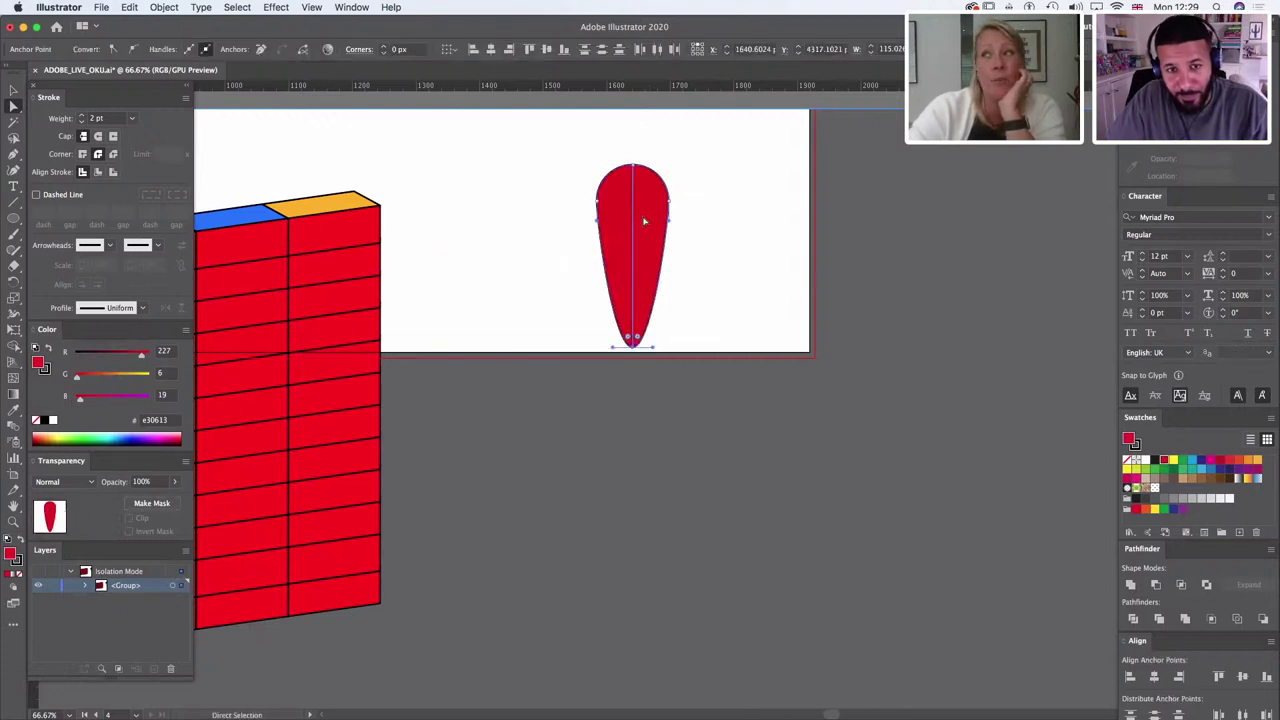
# Step: Duplicate the red teardrop straight down and repeat the copy to build a long column of overlapping segments
pyautogui.click(622, 214)
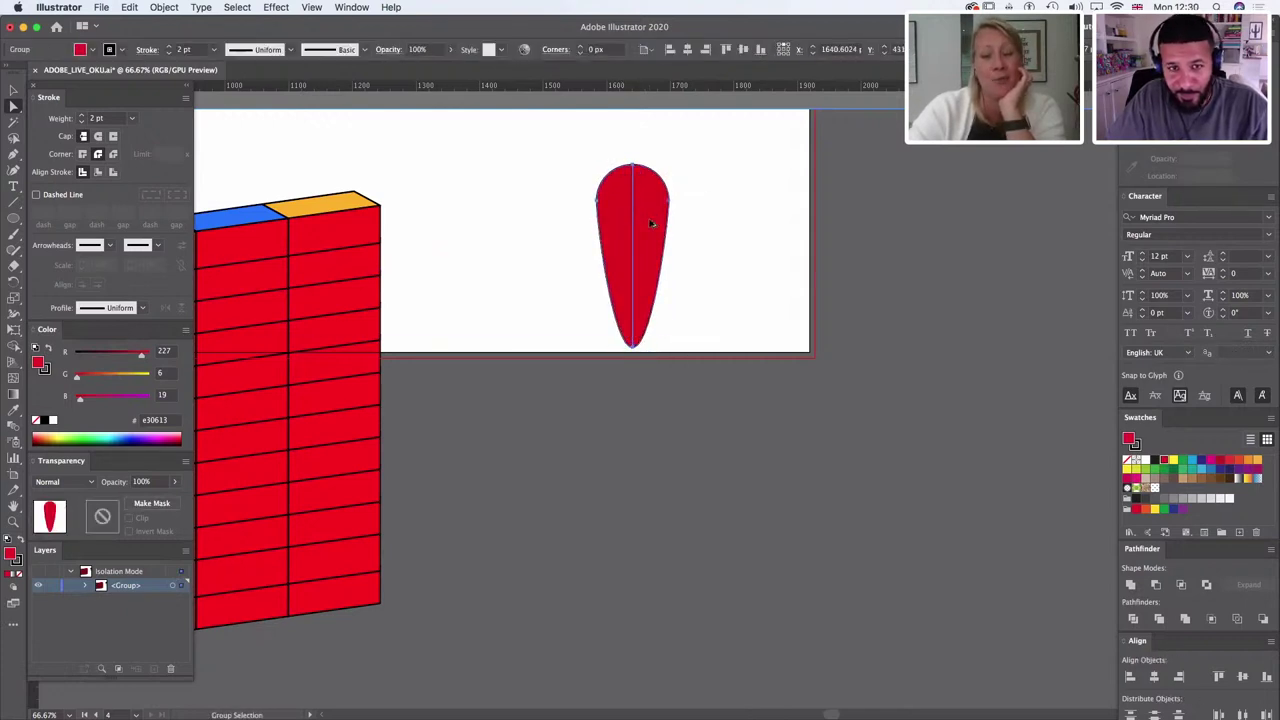
pyautogui.moveTo(651, 223); pyautogui.dragTo(654, 266)
pyautogui.press('super+d')
pyautogui.press('super+d')
pyautogui.press('super+d')
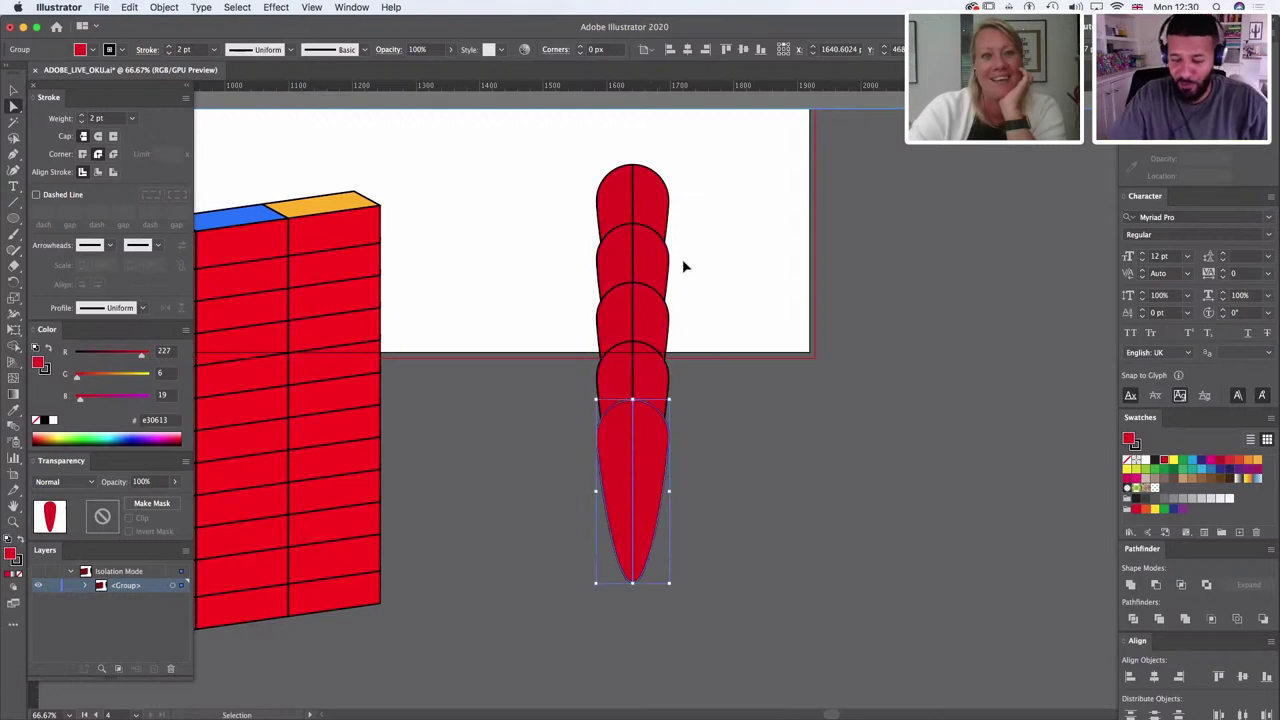
pyautogui.press('super+minus')
pyautogui.press('super+minus')
pyautogui.press('super+minus')
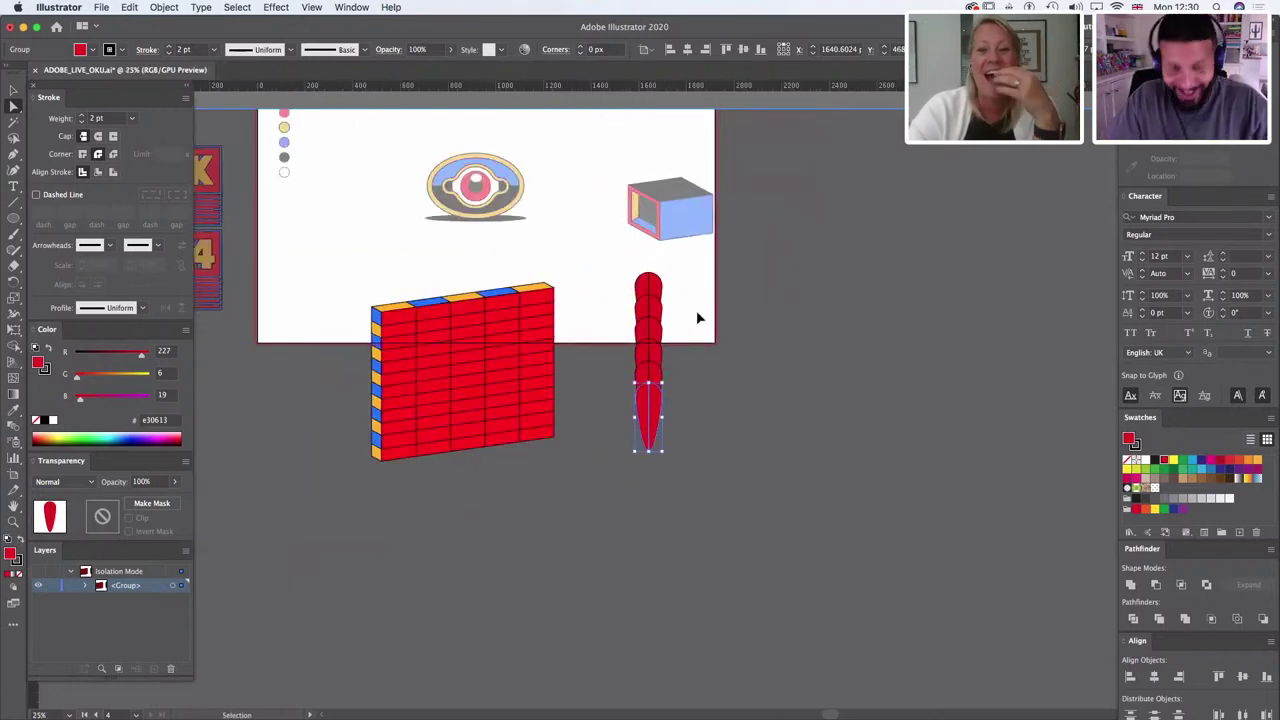
pyautogui.press('super+d')
pyautogui.press('super+d')
pyautogui.press('super+d')
pyautogui.press('super+d')
pyautogui.press('super+d')
pyautogui.press('super+d')
pyautogui.click(742, 354)
# Step: Recolour alternating left and right halves of the column's segments with the blue sampled from the eye artwork, and leave isolation mode
pyautogui.moveTo(771, 511); pyautogui.dragTo(761, 493)
pyautogui.click(643, 537)
pyautogui.keyDown('shift'); pyautogui.click(633, 489); pyautogui.keyUp('shift')
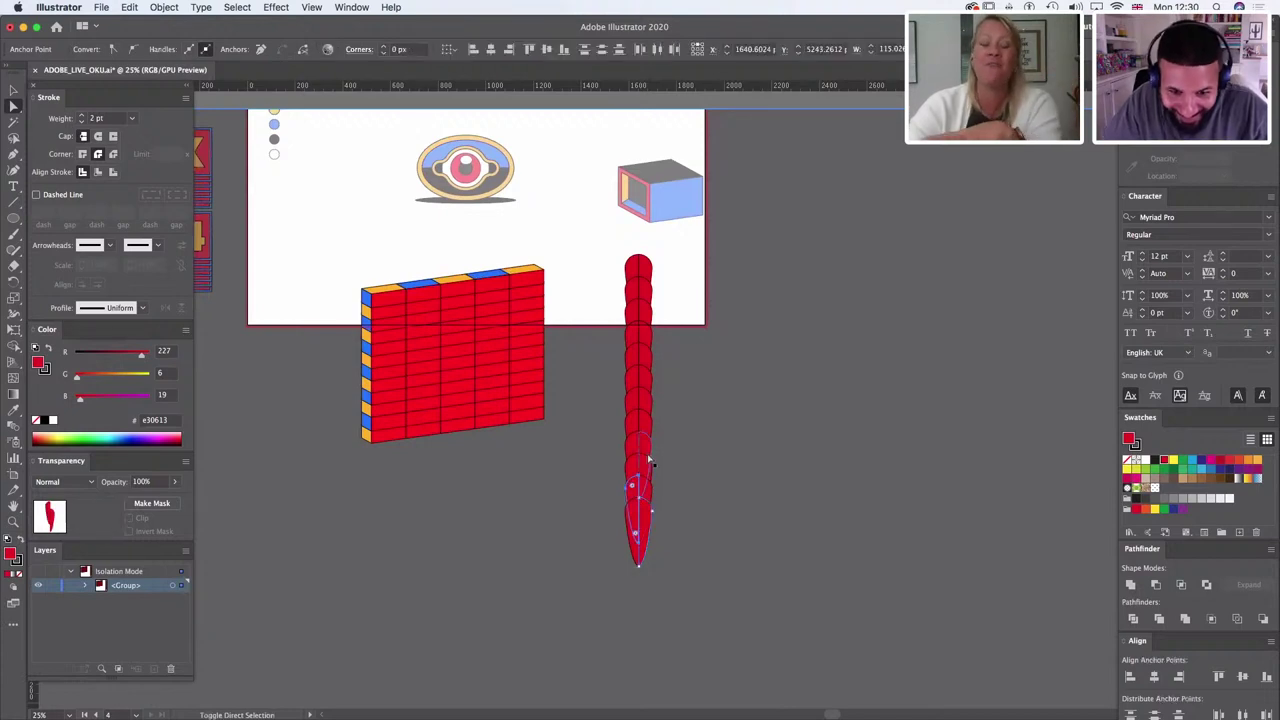
pyautogui.keyDown('shift'); pyautogui.click(634, 444); pyautogui.keyUp('shift')
pyautogui.keyDown('shift'); pyautogui.click(646, 424); pyautogui.keyUp('shift')
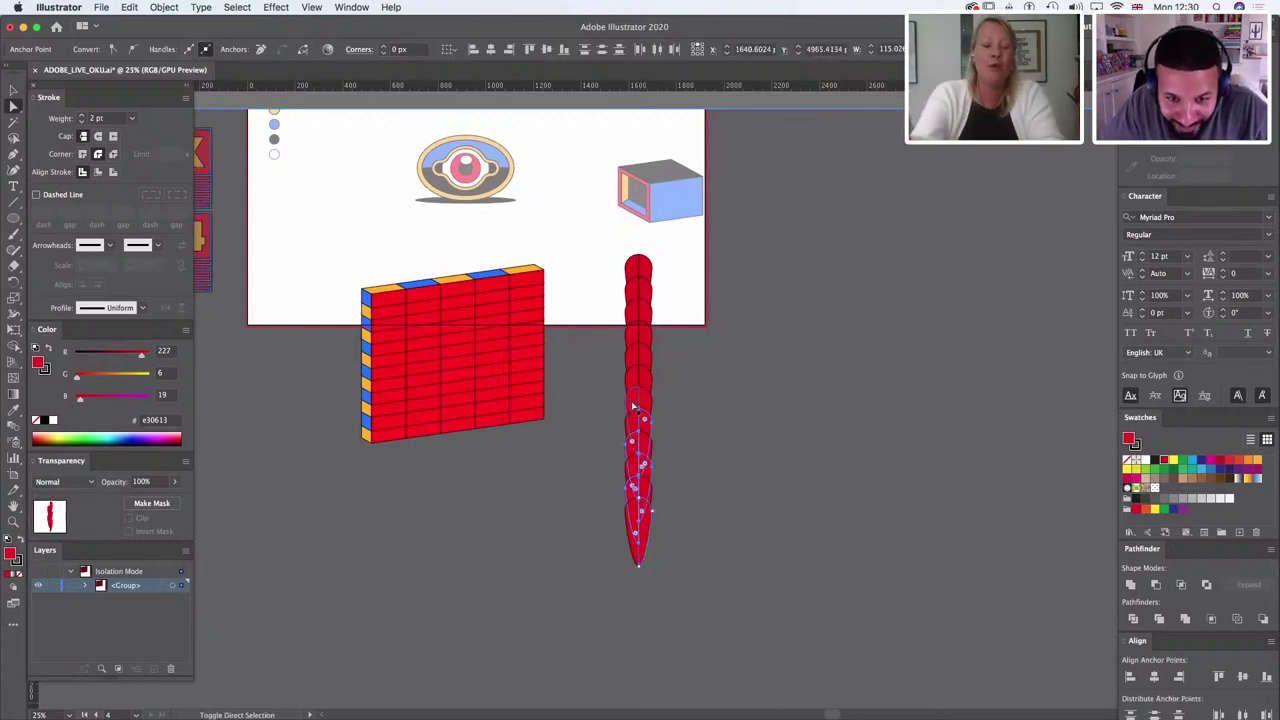
pyautogui.keyDown('shift'); pyautogui.click(632, 401); pyautogui.keyUp('shift')
pyautogui.keyDown('shift'); pyautogui.click(646, 379); pyautogui.keyUp('shift')
pyautogui.keyDown('shift'); pyautogui.click(632, 355); pyautogui.keyUp('shift')
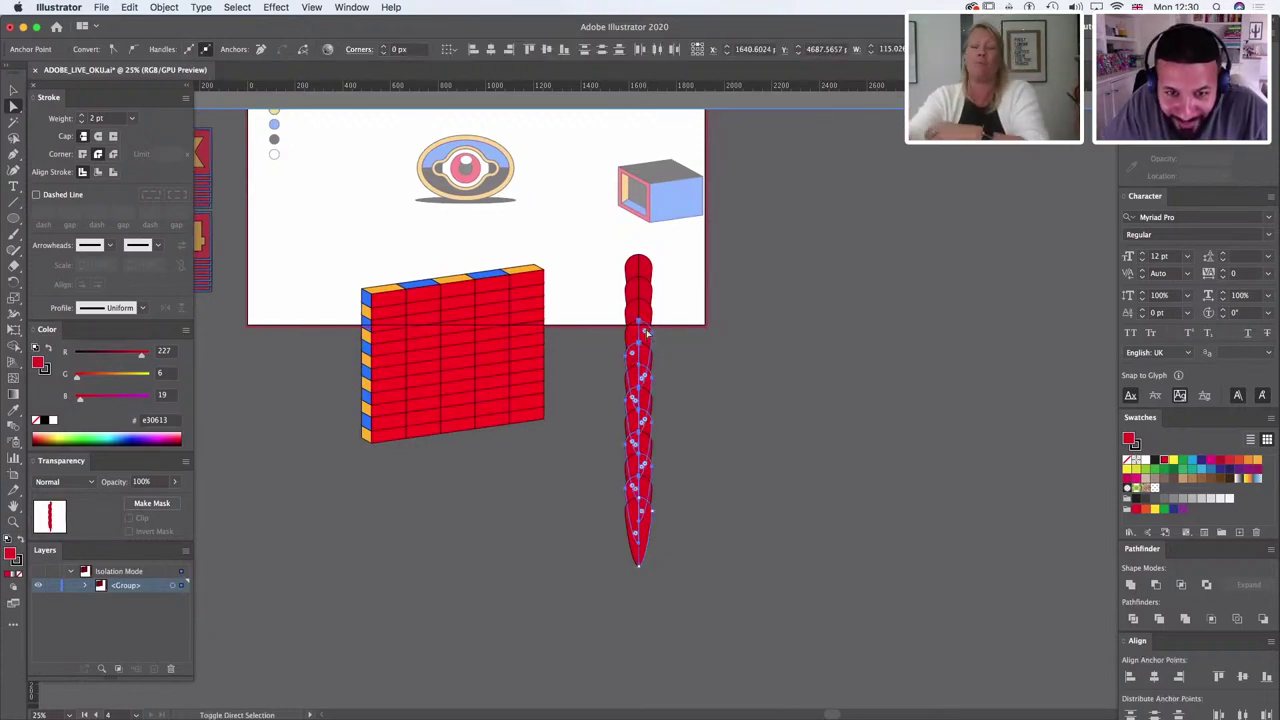
pyautogui.keyDown('shift'); pyautogui.click(632, 270); pyautogui.keyUp('shift')
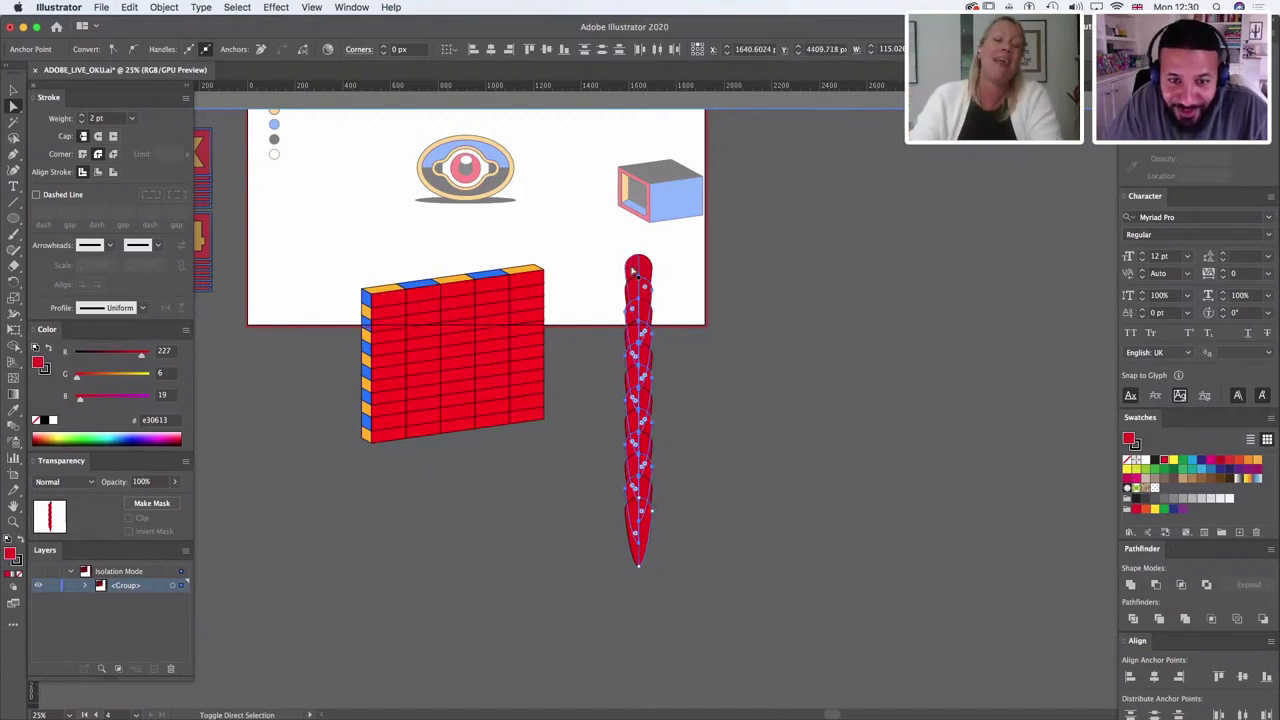
pyautogui.click(14, 410)
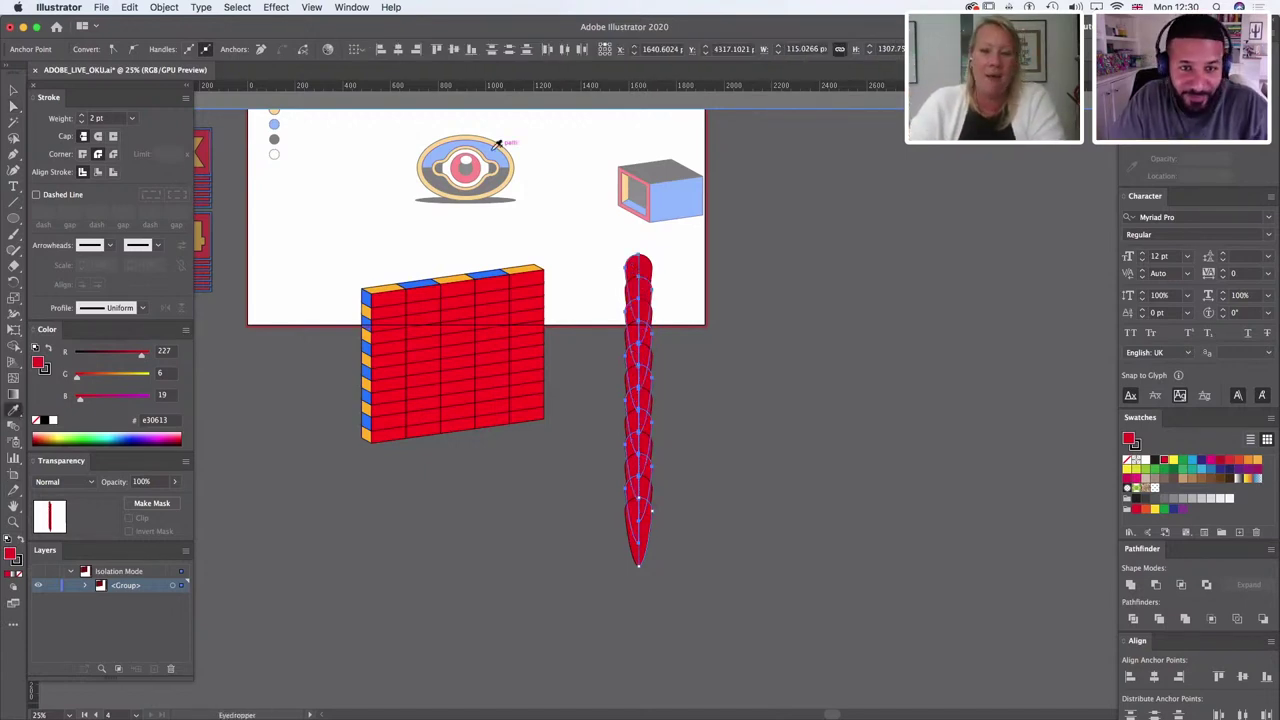
pyautogui.click(494, 147)
pyautogui.click(12, 90)
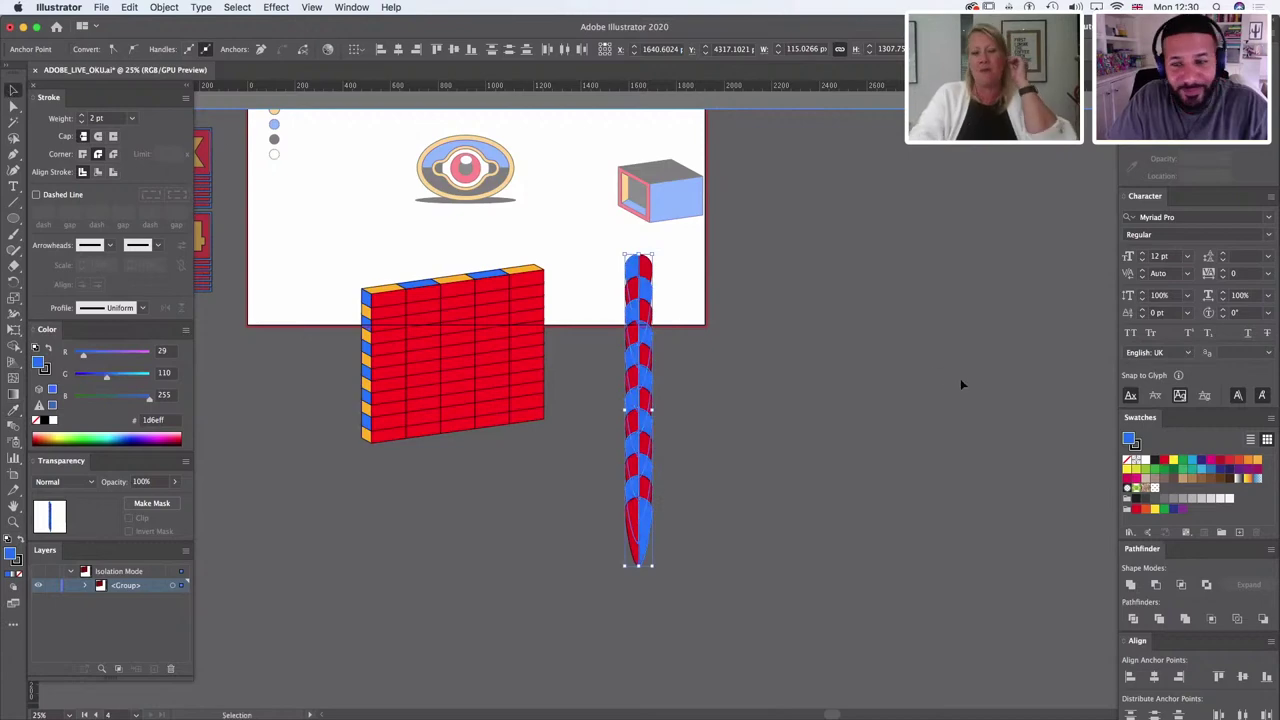
pyautogui.doubleClick(960, 380)
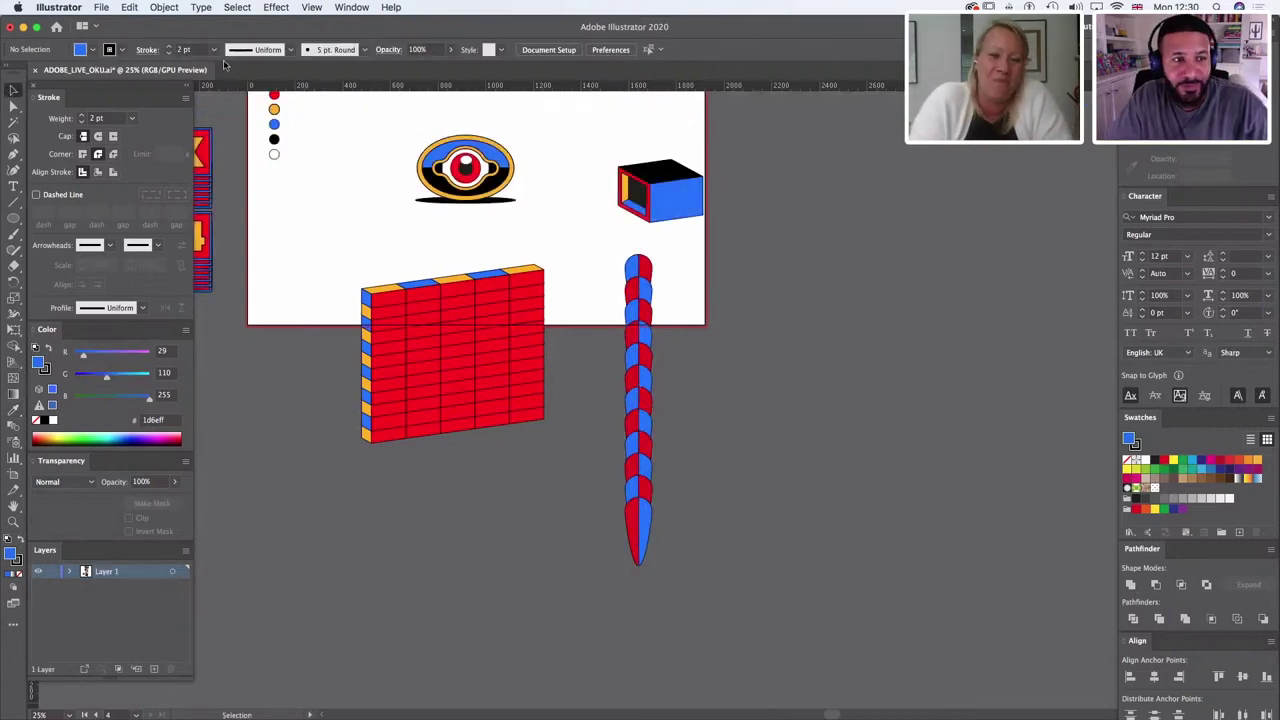
# Step: Show the Brushes panel
pyautogui.click(363, 7)
pyautogui.moveTo(391, 7)
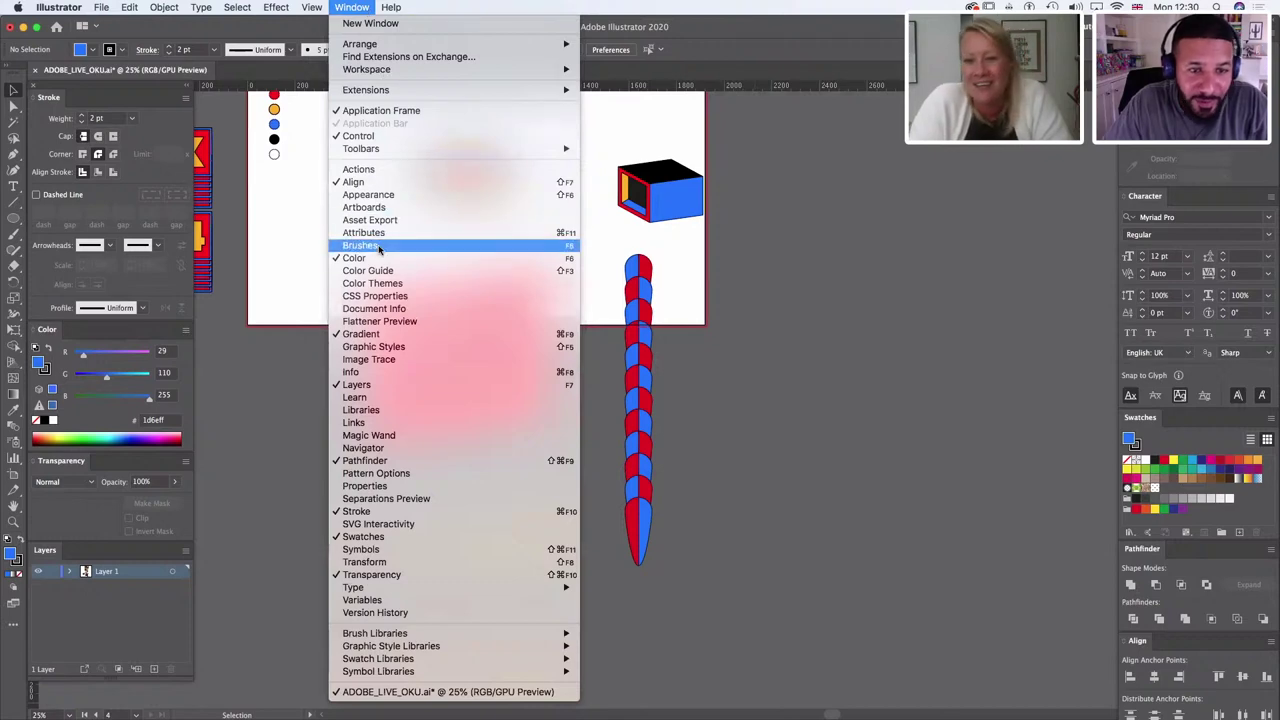
pyautogui.click(378, 246)
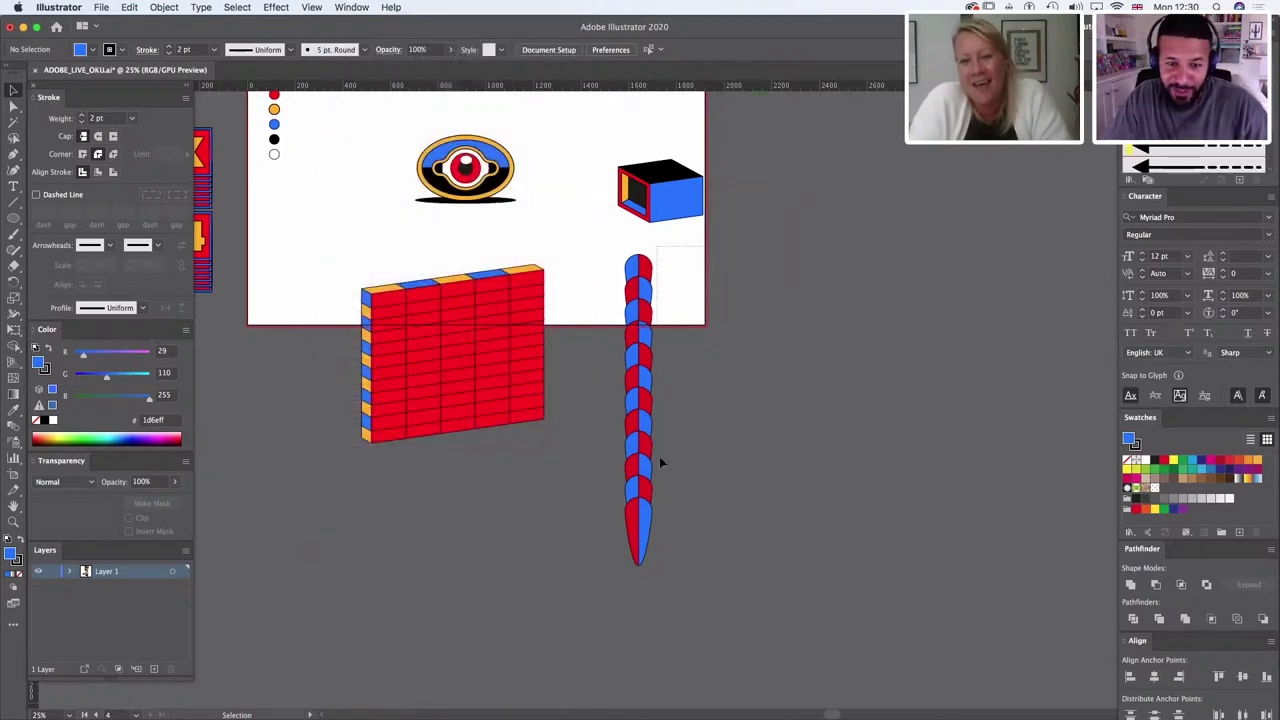
# Step: Try to make an art brush from the red and blue column while isolated inside its group
pyautogui.moveTo(659, 457); pyautogui.dragTo(620, 580)
pyautogui.click(655, 389)
pyautogui.click(648, 383)
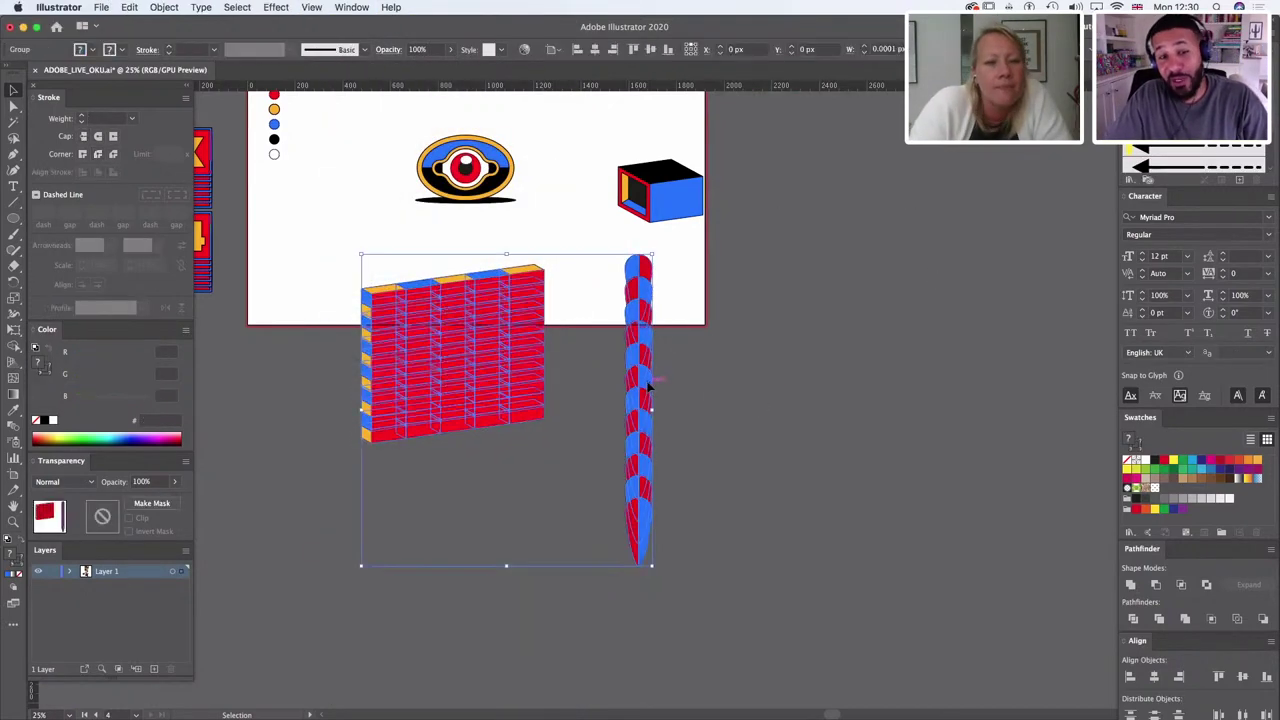
pyautogui.doubleClick(648, 385)
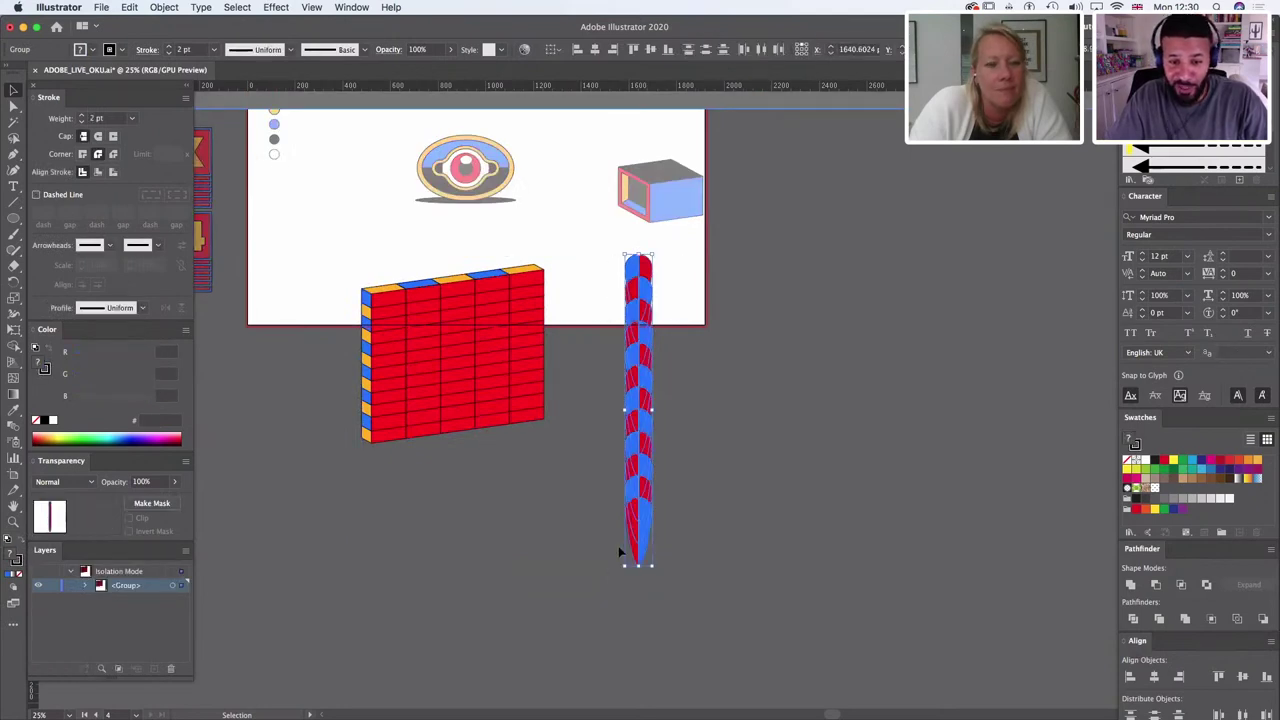
pyautogui.moveTo(638, 545); pyautogui.dragTo(1205, 193)
pyautogui.moveTo(1190, 150); pyautogui.dragTo(1190, 152)
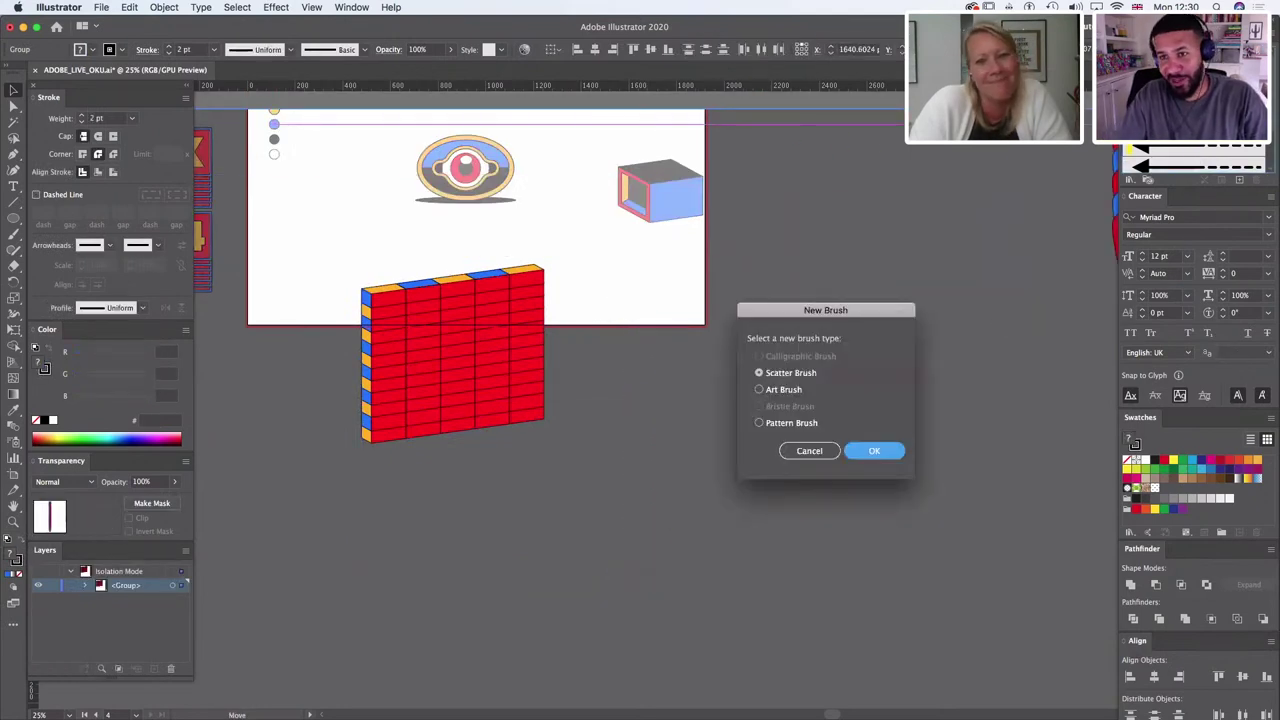
pyautogui.click(783, 389)
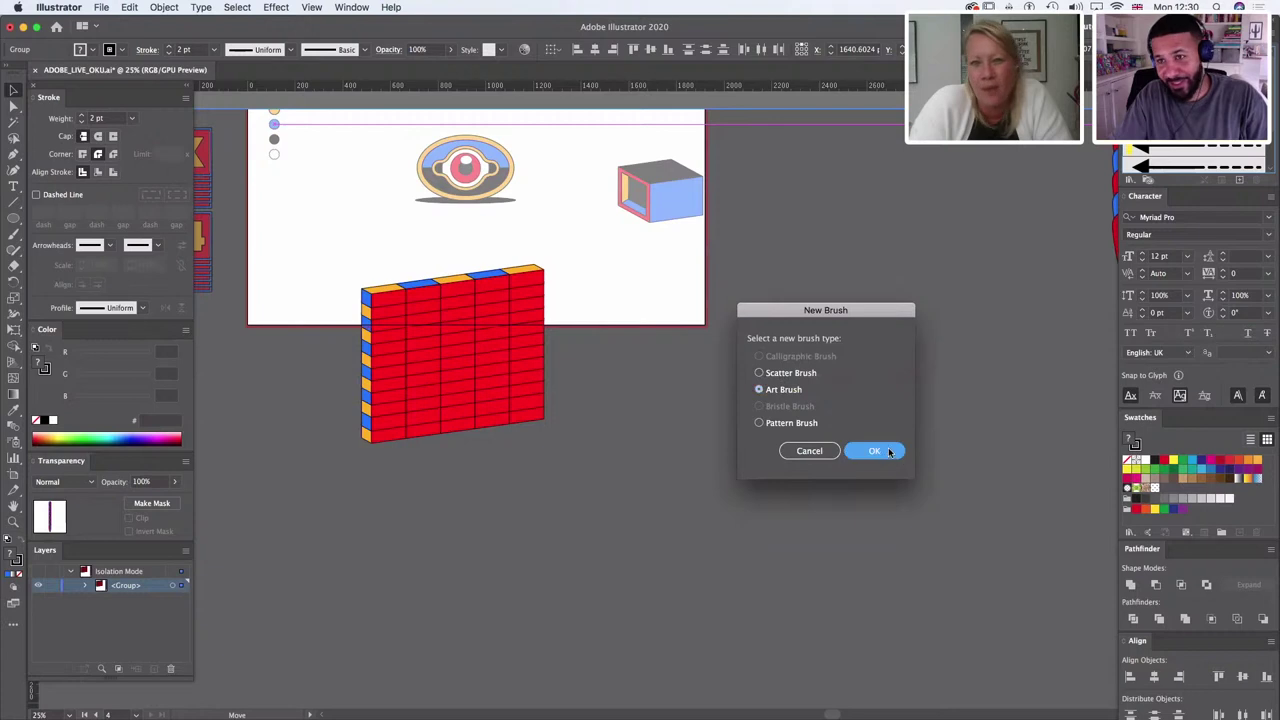
pyautogui.click(874, 451)
pyautogui.click(970, 540)
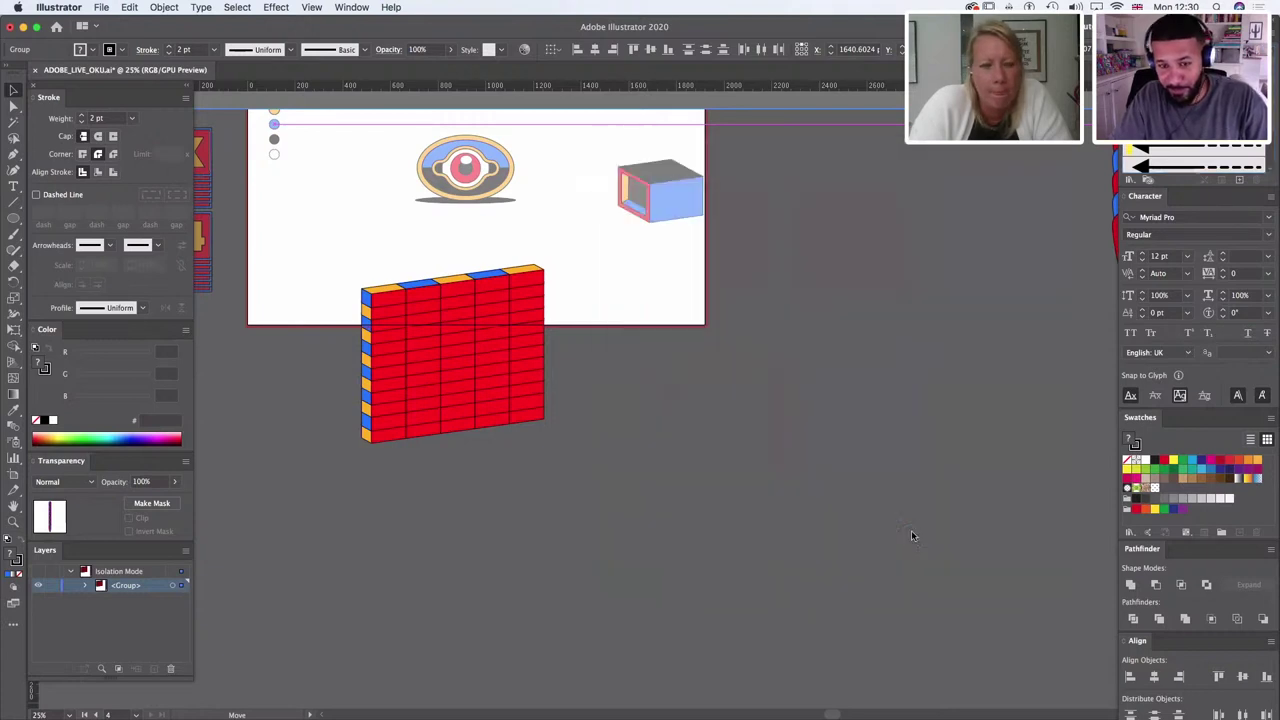
# Step: Take the red and blue column out of the wall's group by cutting it and pasting it back in place outside isolation mode
pyautogui.doubleClick(829, 269)
pyautogui.click(638, 356)
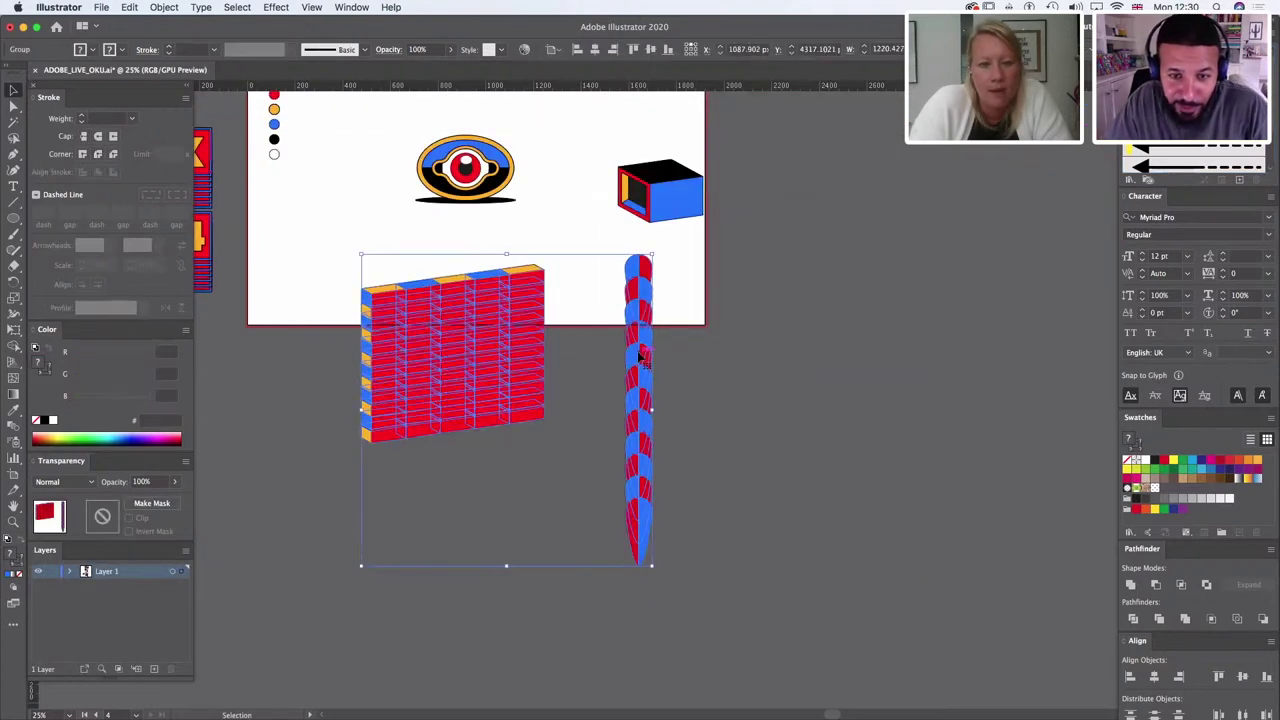
pyautogui.doubleClick(638, 356)
pyautogui.moveTo(604, 611); pyautogui.dragTo(594, 615)
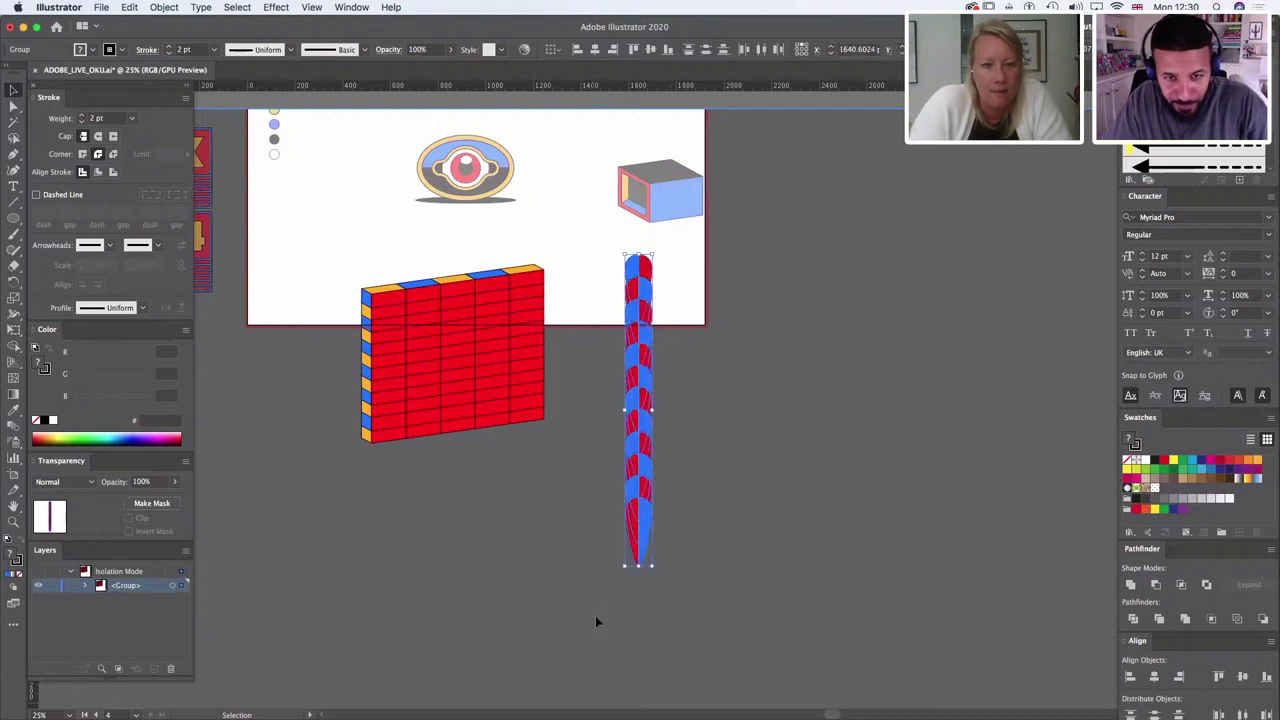
pyautogui.press('super+x')
pyautogui.doubleClick(878, 384)
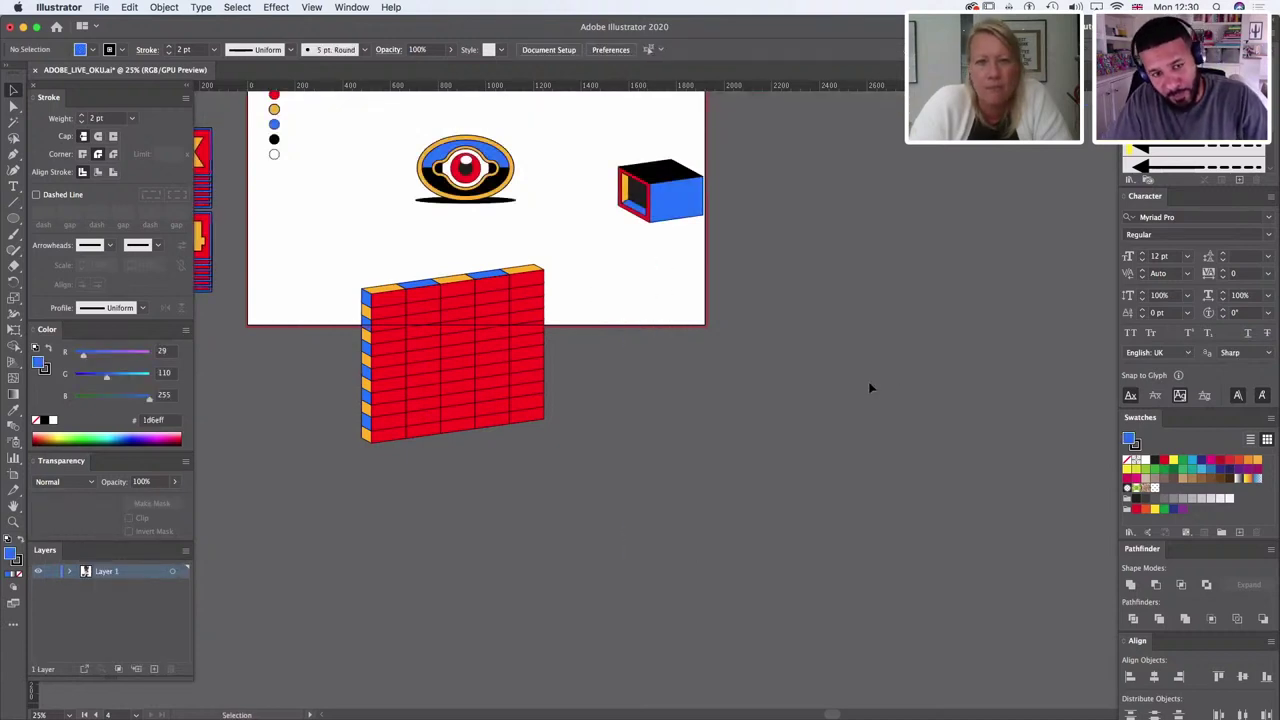
pyautogui.press('super+shift+z')
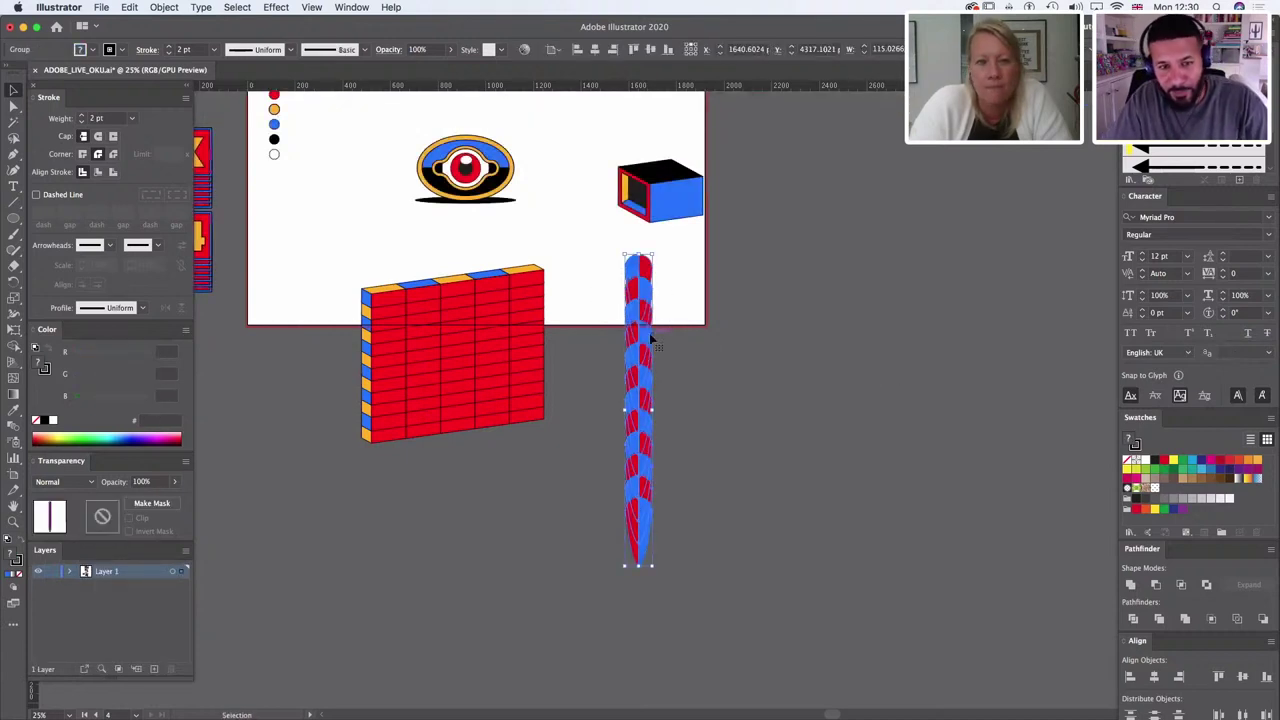
# Step: Create a new Art Brush from the red and blue column, accepting the brush options
pyautogui.moveTo(654, 342); pyautogui.dragTo(1088, 225)
pyautogui.moveTo(1195, 152); pyautogui.dragTo(1196, 153)
pyautogui.click(783, 389)
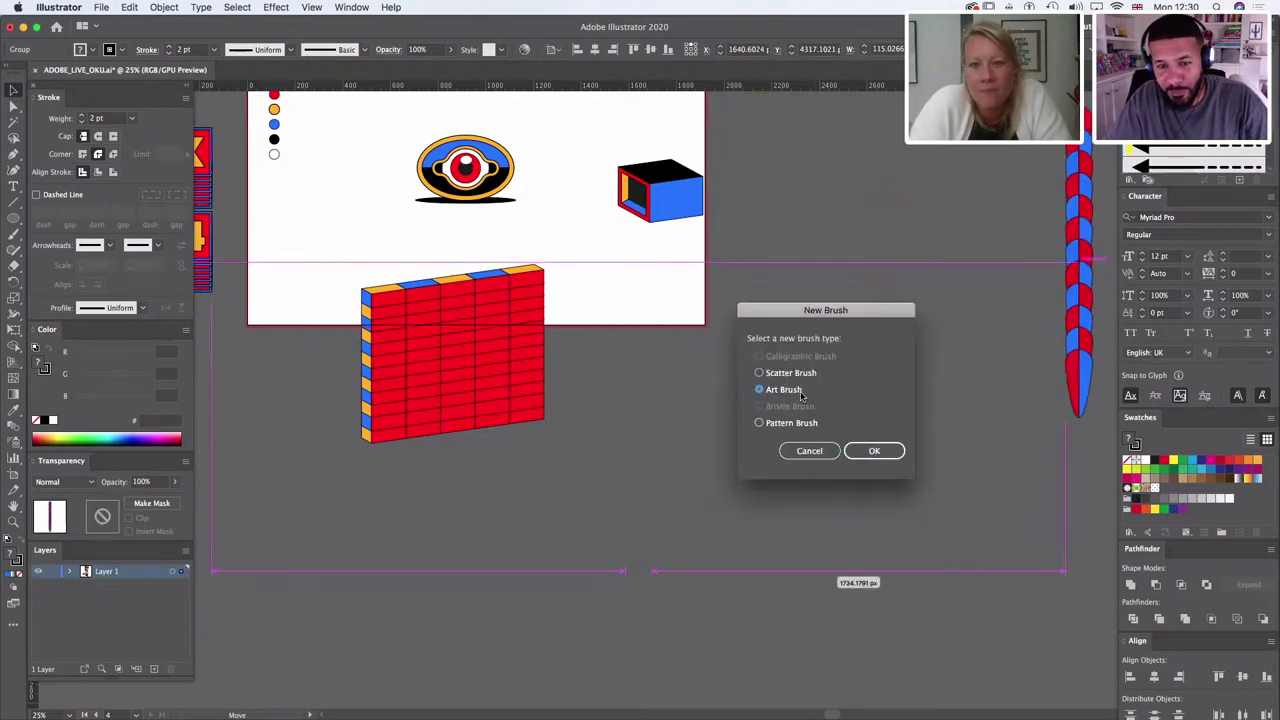
pyautogui.click(876, 451)
pyautogui.click(997, 533)
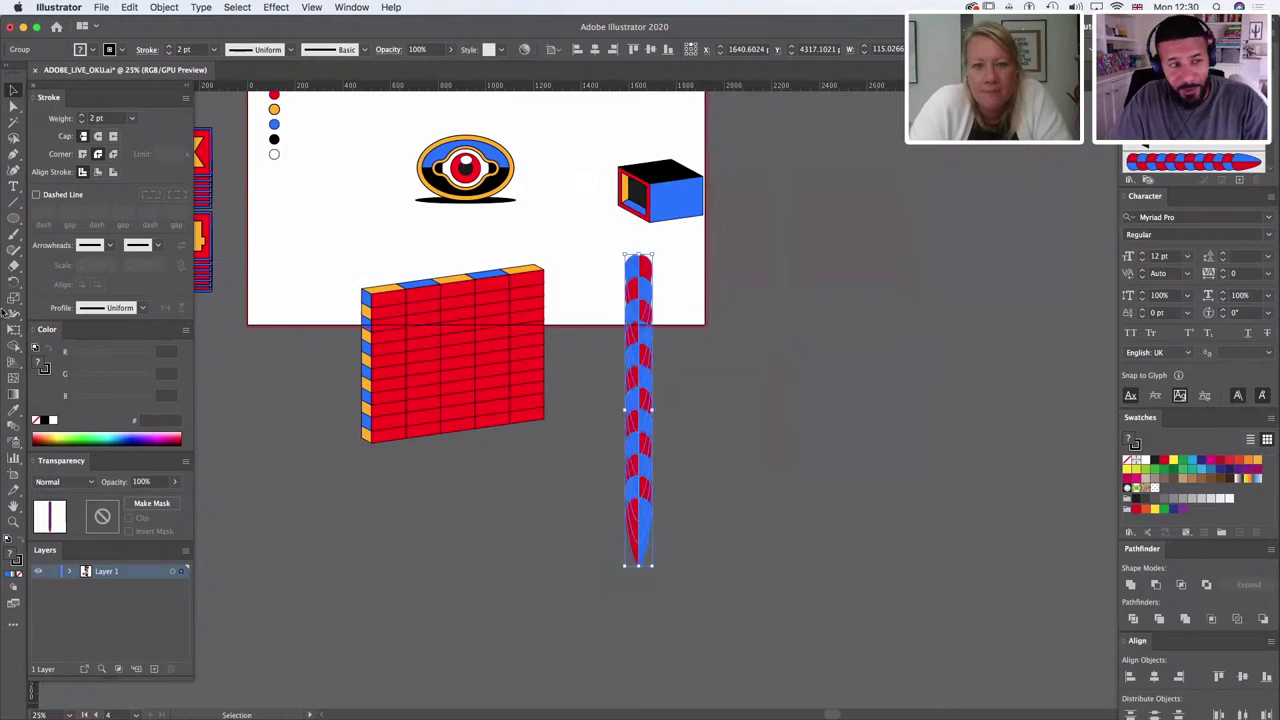
# Step: Draw an unfilled circle about 943 px across beside the column, stroked with the new red and blue art brush
pyautogui.click(13, 154)
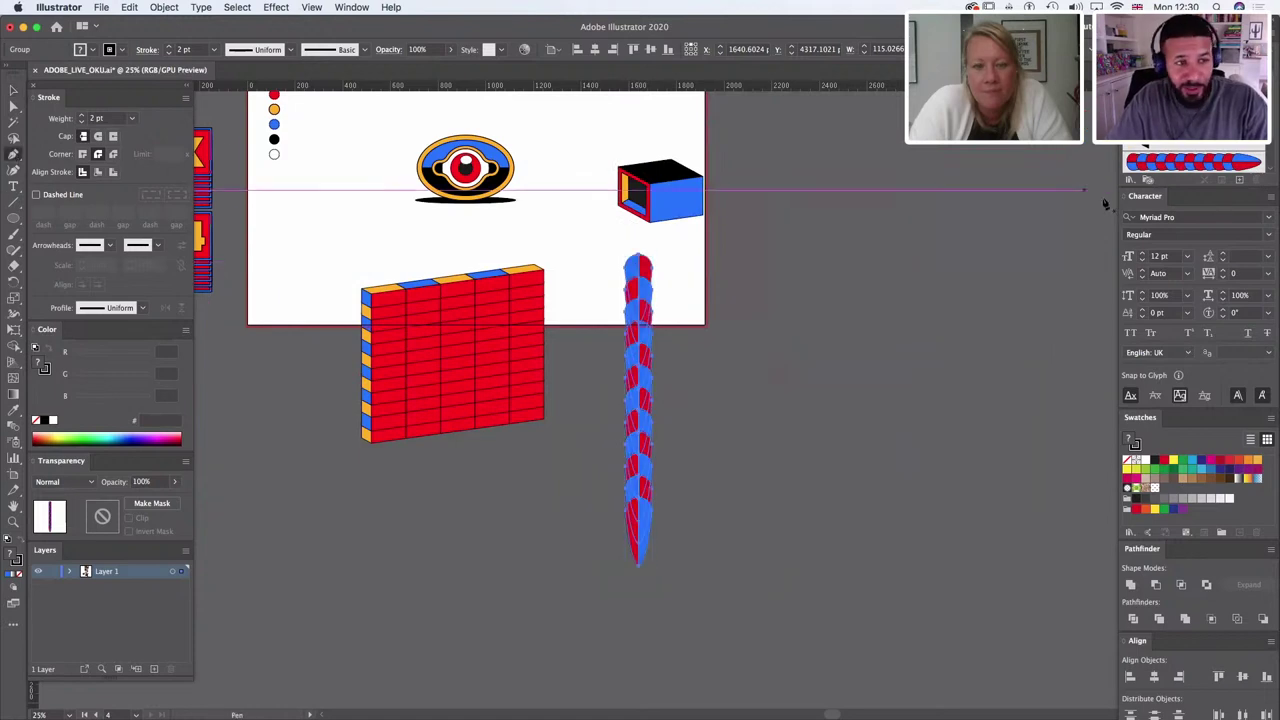
pyautogui.click(13, 218)
pyautogui.moveTo(738, 194); pyautogui.dragTo(963, 418)
pyautogui.click(1187, 171)
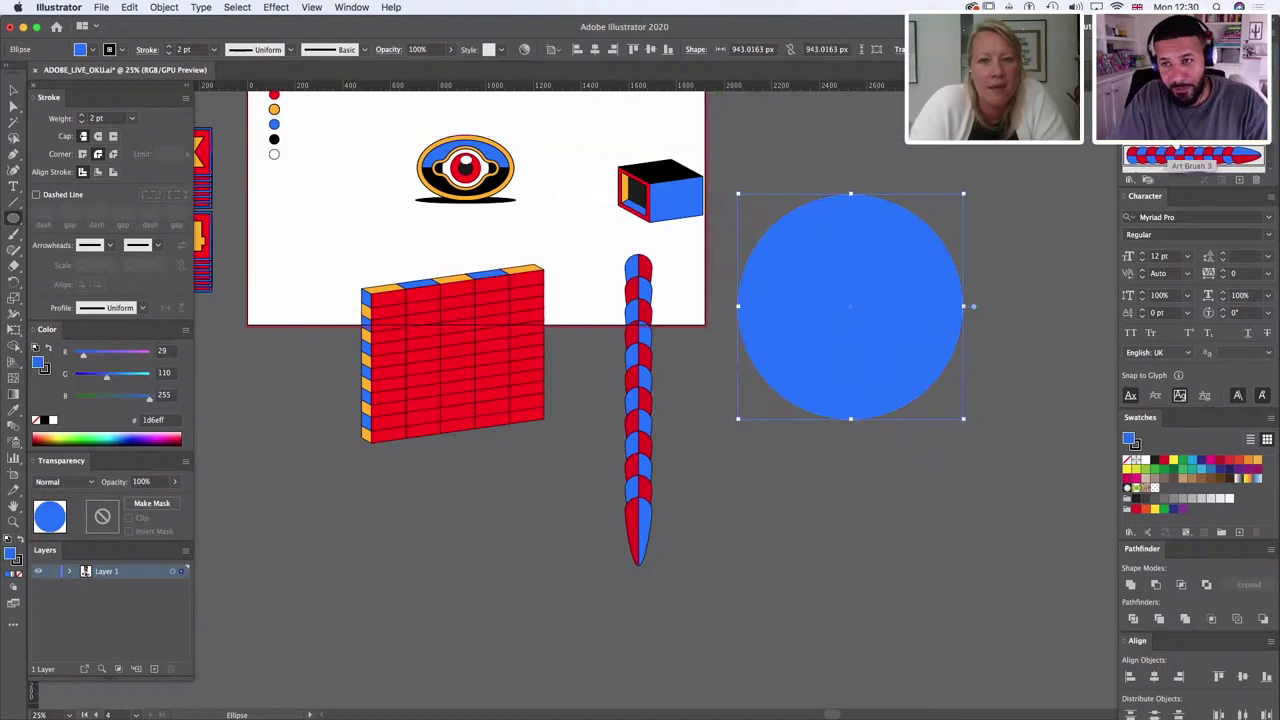
pyautogui.click(16, 572)
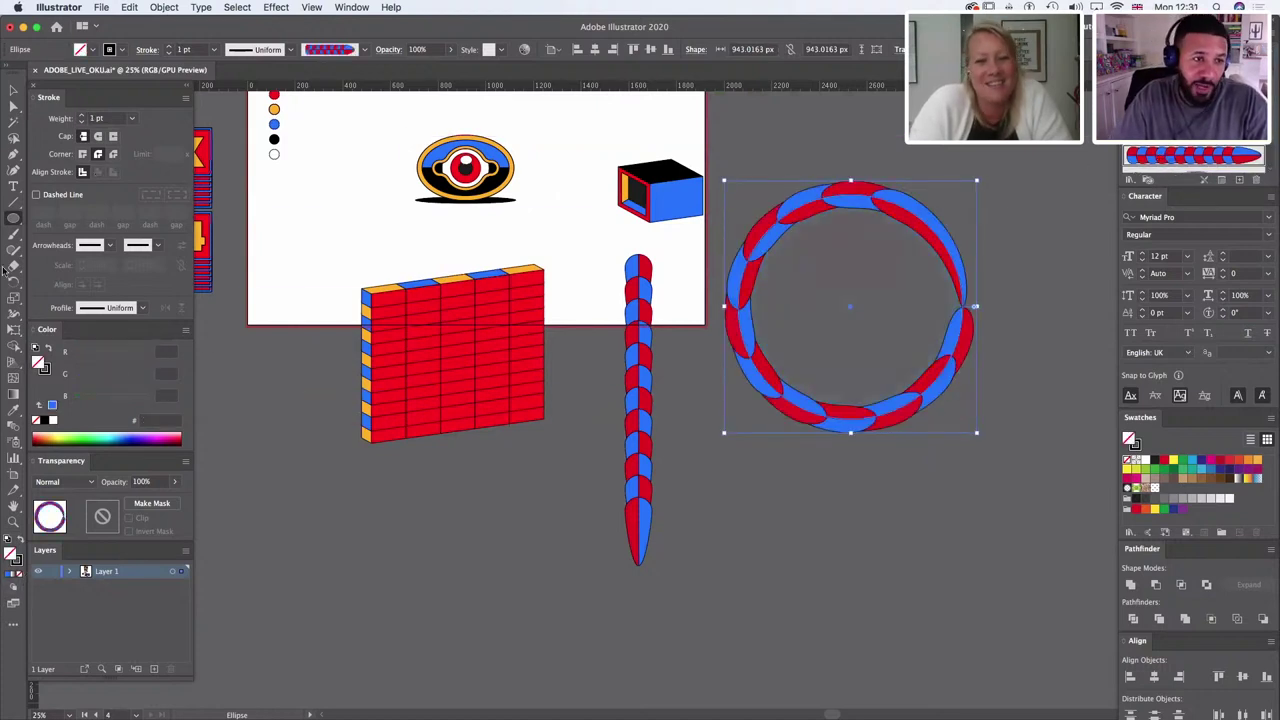
# Step: Erase a short section on the right side of the brushed ring with the Path Eraser, and deselect the ring
pyautogui.moveTo(13, 249)
pyautogui.mouseDown()
pyautogui.moveTo(45, 297)
pyautogui.moveTo(60, 297)
pyautogui.mouseUp()
pyautogui.press('super+shift+a')
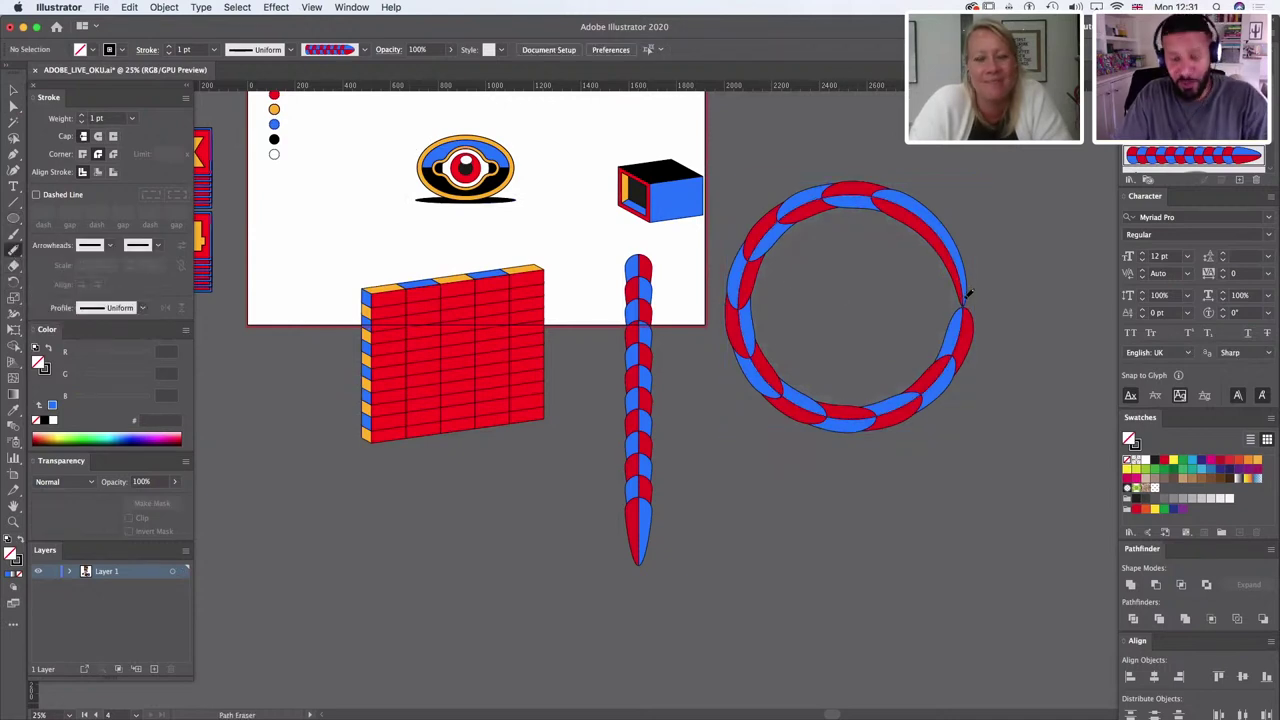
pyautogui.press('super+a')
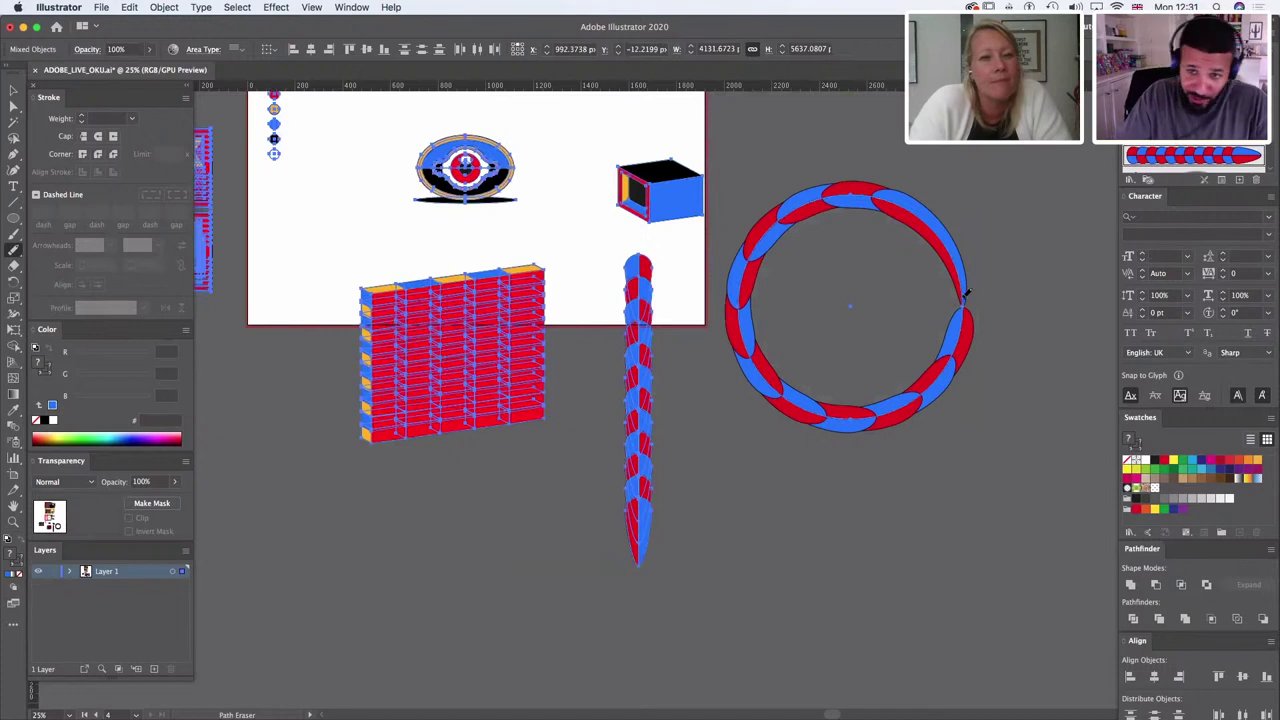
pyautogui.moveTo(964, 318); pyautogui.dragTo(960, 292)
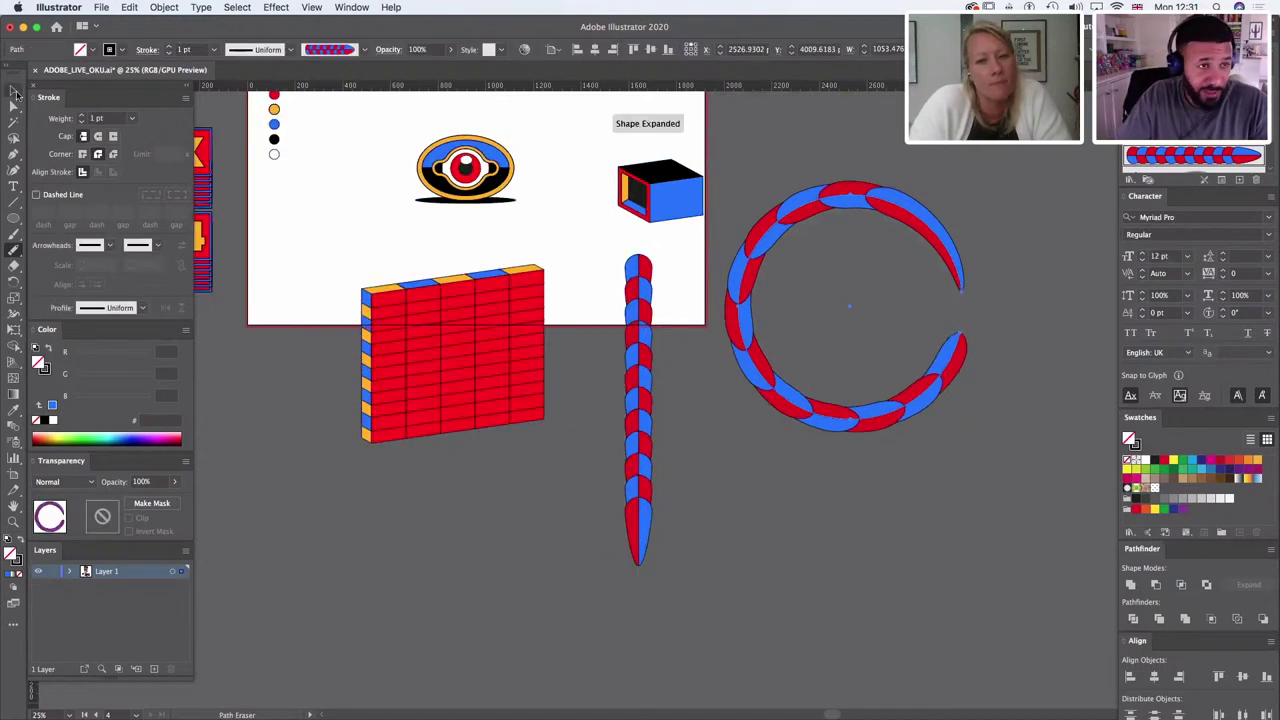
pyautogui.click(14, 91)
pyautogui.click(906, 150)
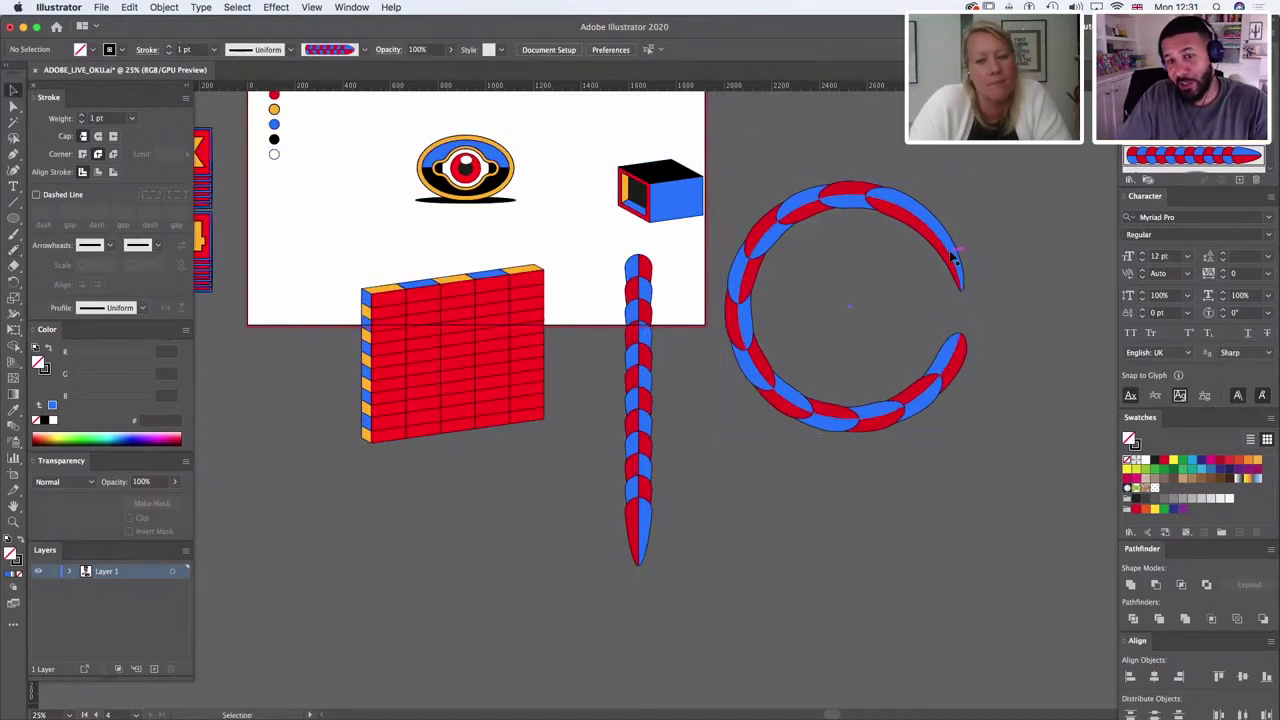
# Step: Move the open ring up and to the right, away from the column, and deselect it
pyautogui.moveTo(950, 253); pyautogui.dragTo(974, 253)
pyautogui.moveTo(916, 201); pyautogui.dragTo(948, 172)
pyautogui.click(780, 157)
# Step: Draw an open, looping curved path with the Pen tool over and around the brushed ring
pyautogui.click(14, 154)
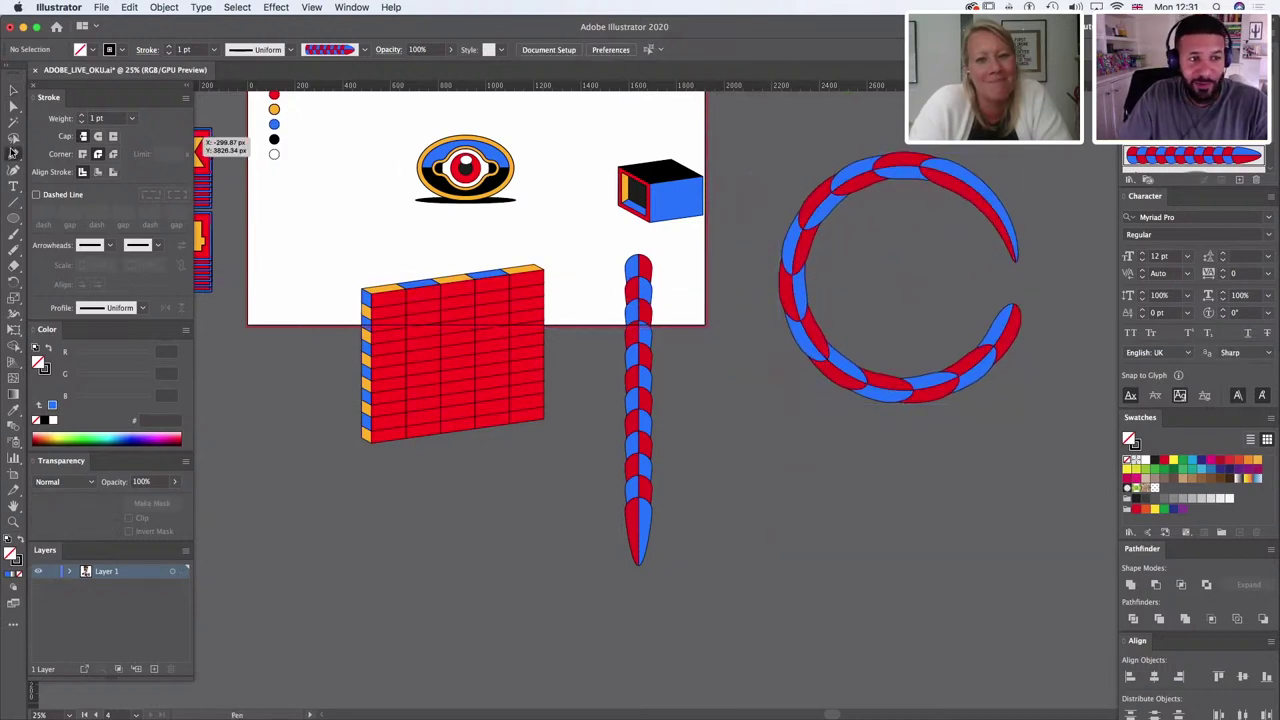
pyautogui.click(1027, 133)
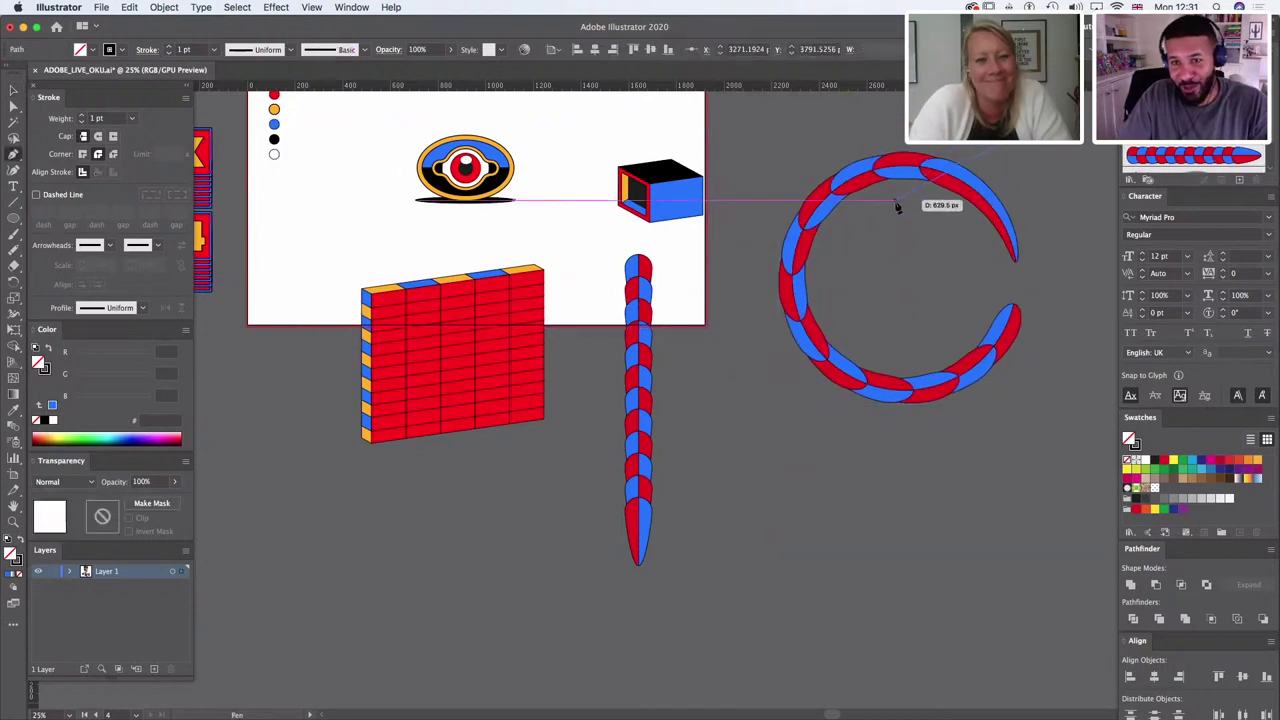
pyautogui.moveTo(897, 206); pyautogui.dragTo(910, 284)
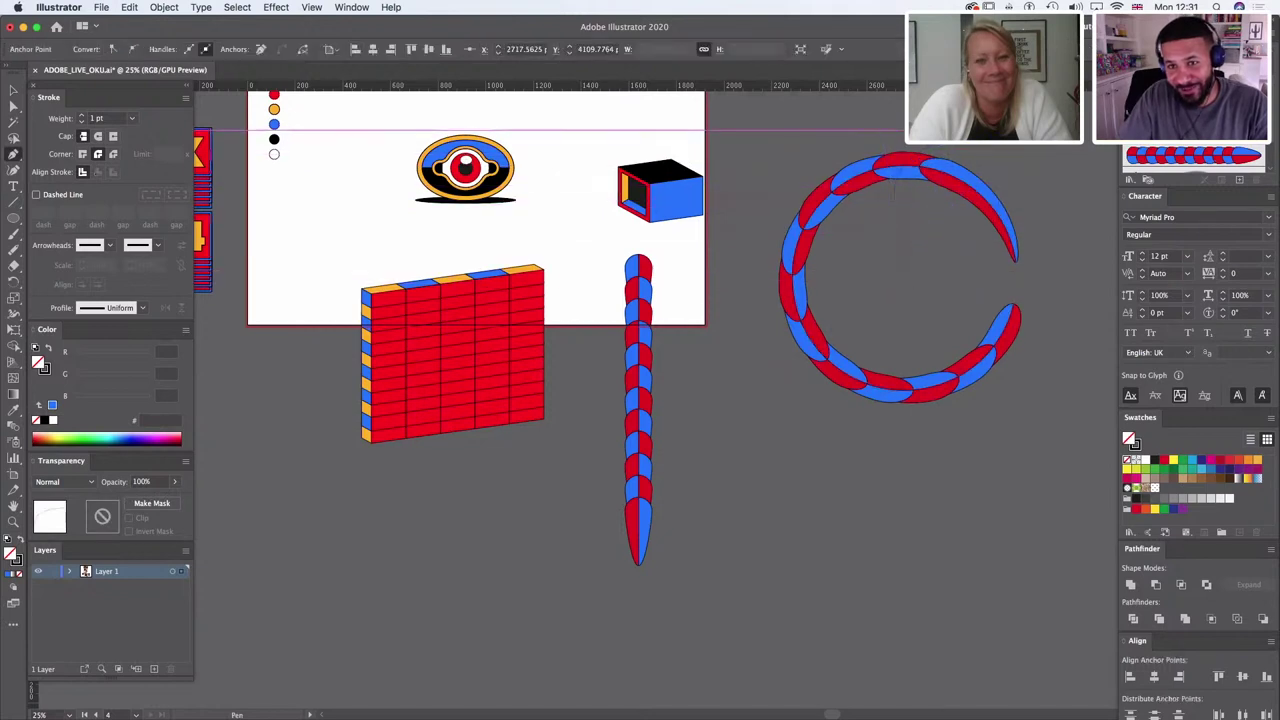
pyautogui.moveTo(936, 131); pyautogui.dragTo(832, 106)
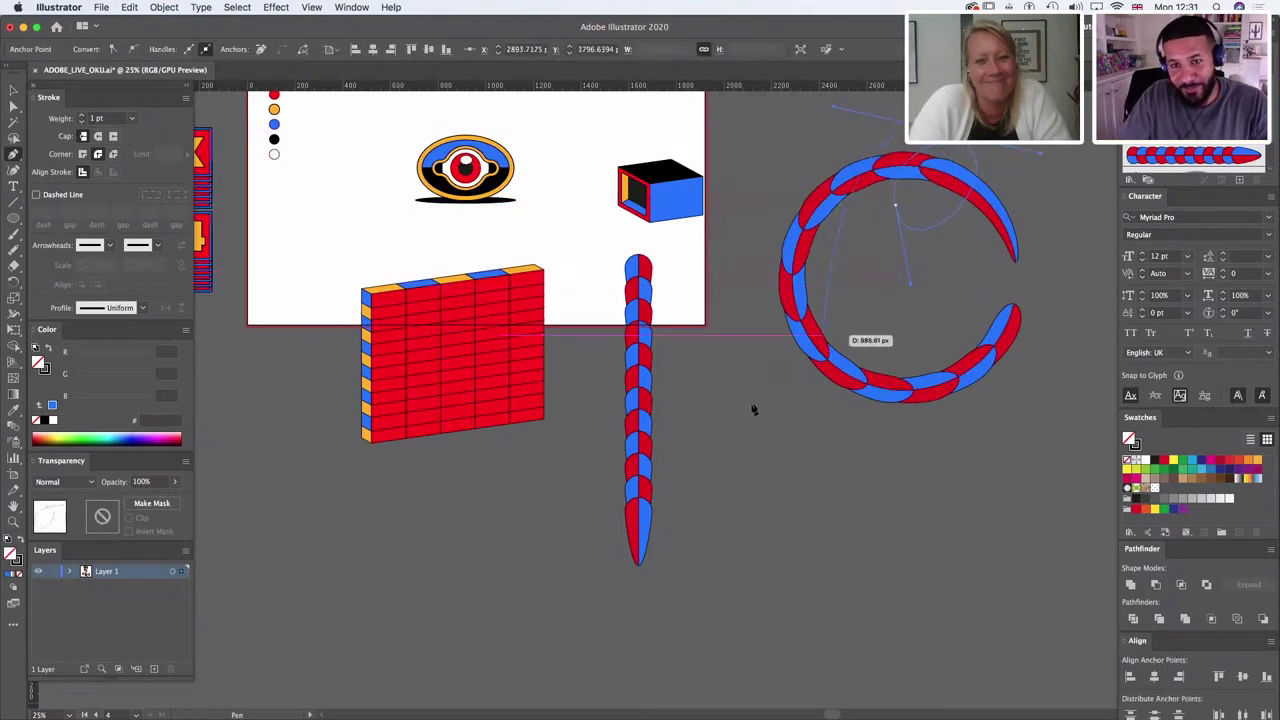
pyautogui.moveTo(728, 352); pyautogui.dragTo(788, 515)
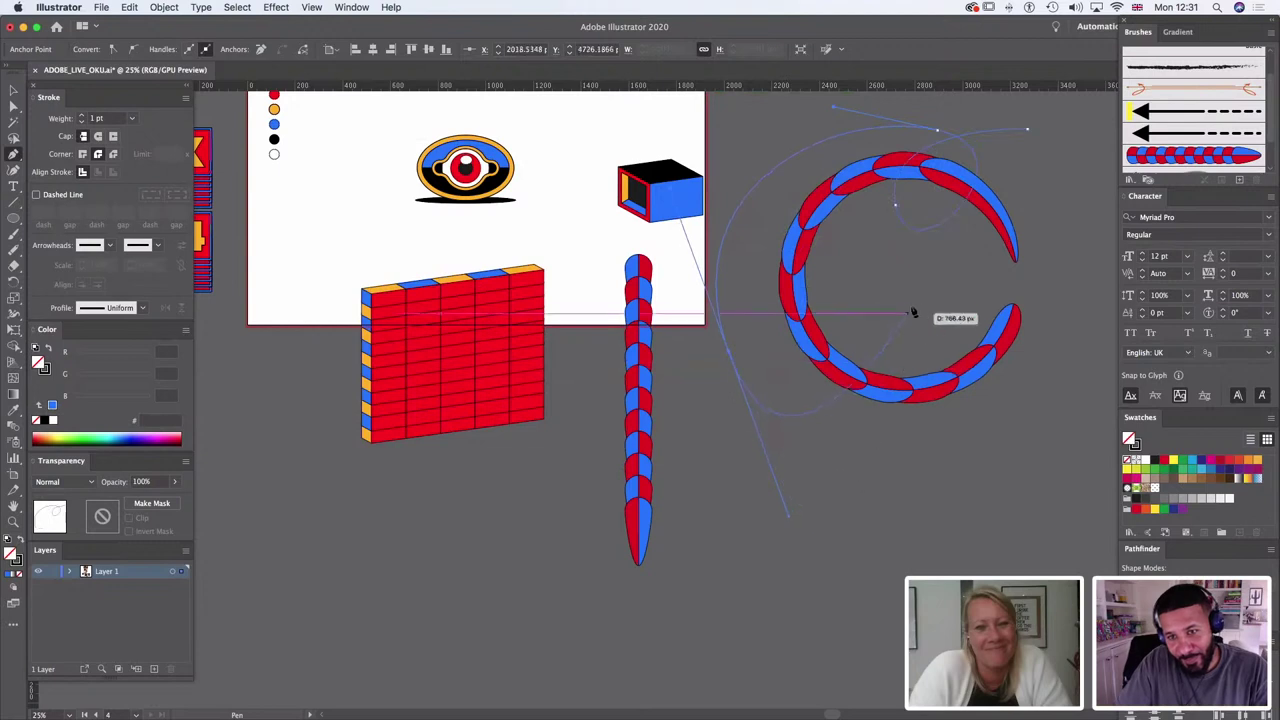
pyautogui.moveTo(923, 287); pyautogui.dragTo(835, 193)
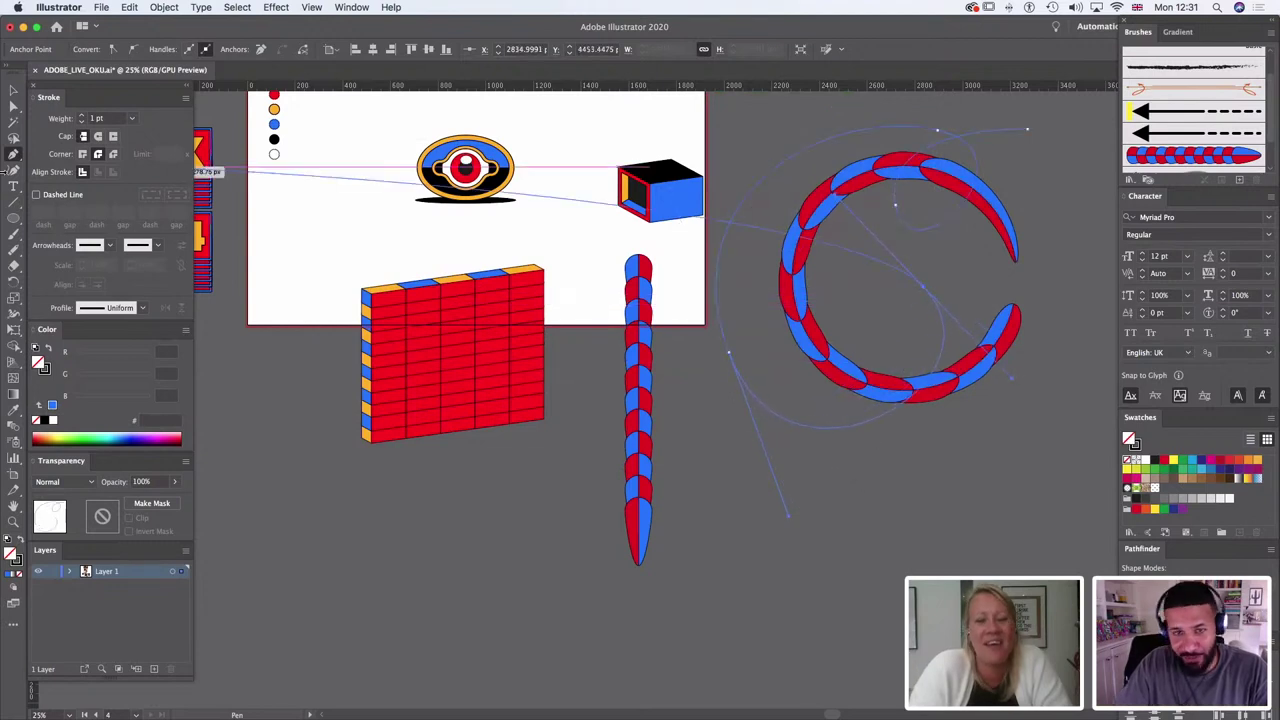
# Step: Give the looping path no fill and a white 30 pt stroke, and delete it
pyautogui.click(13, 413)
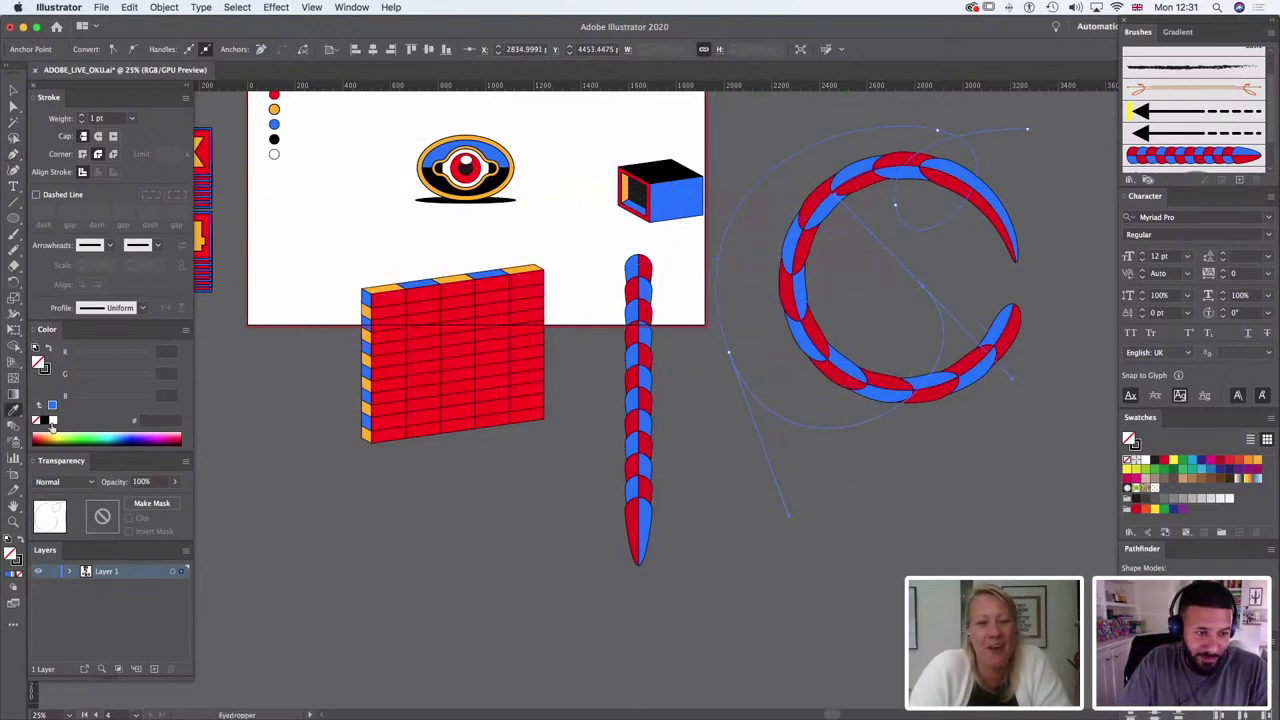
pyautogui.click(52, 421)
pyautogui.press('v')
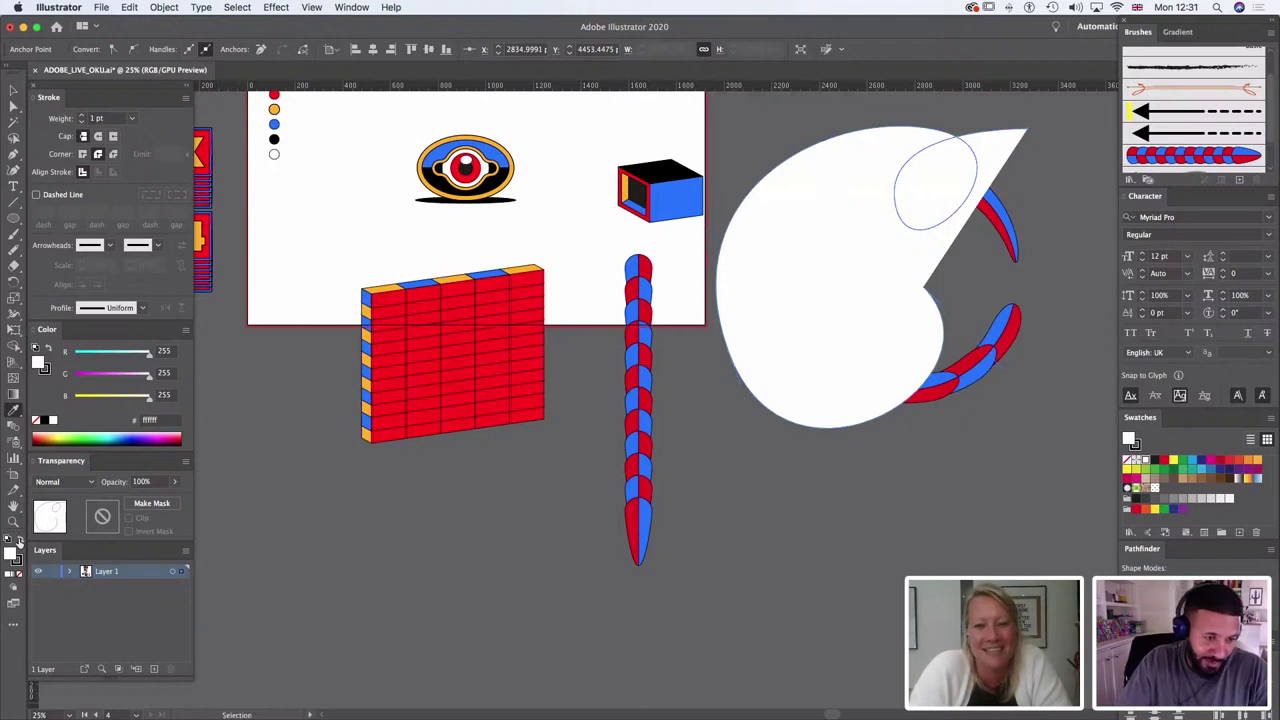
pyautogui.click(18, 540)
pyautogui.click(19, 576)
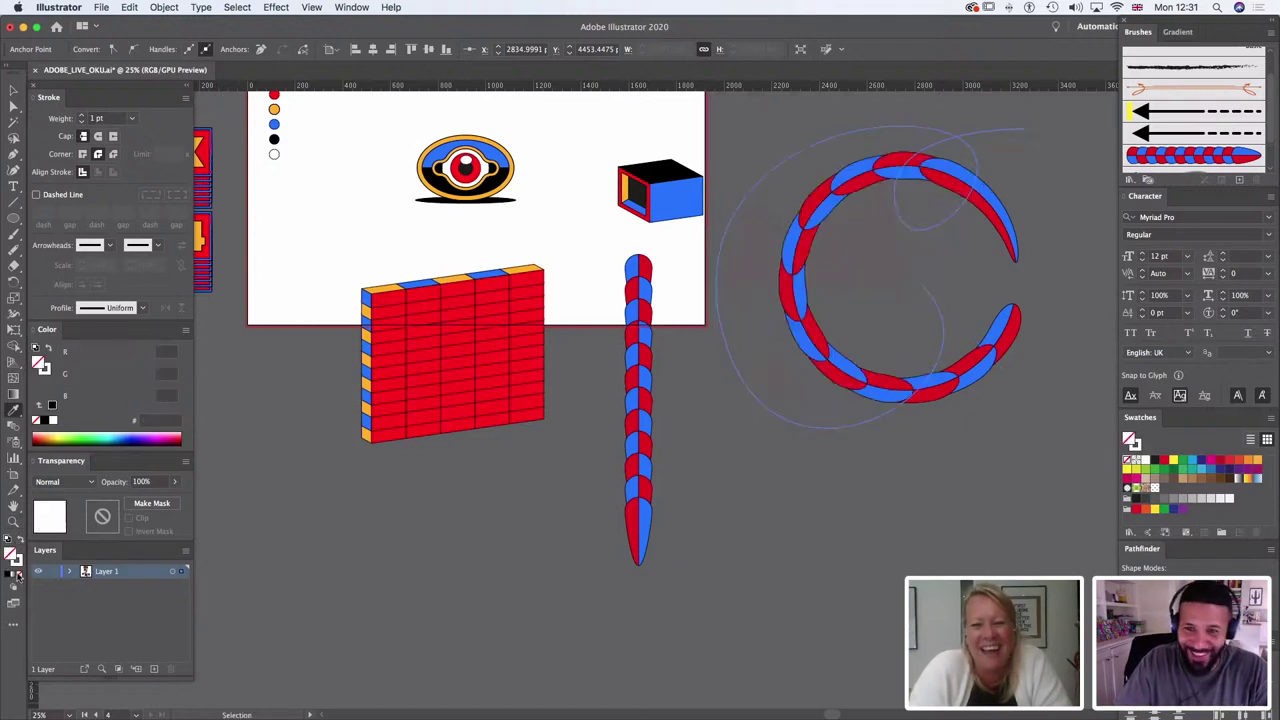
pyautogui.click(82, 114)
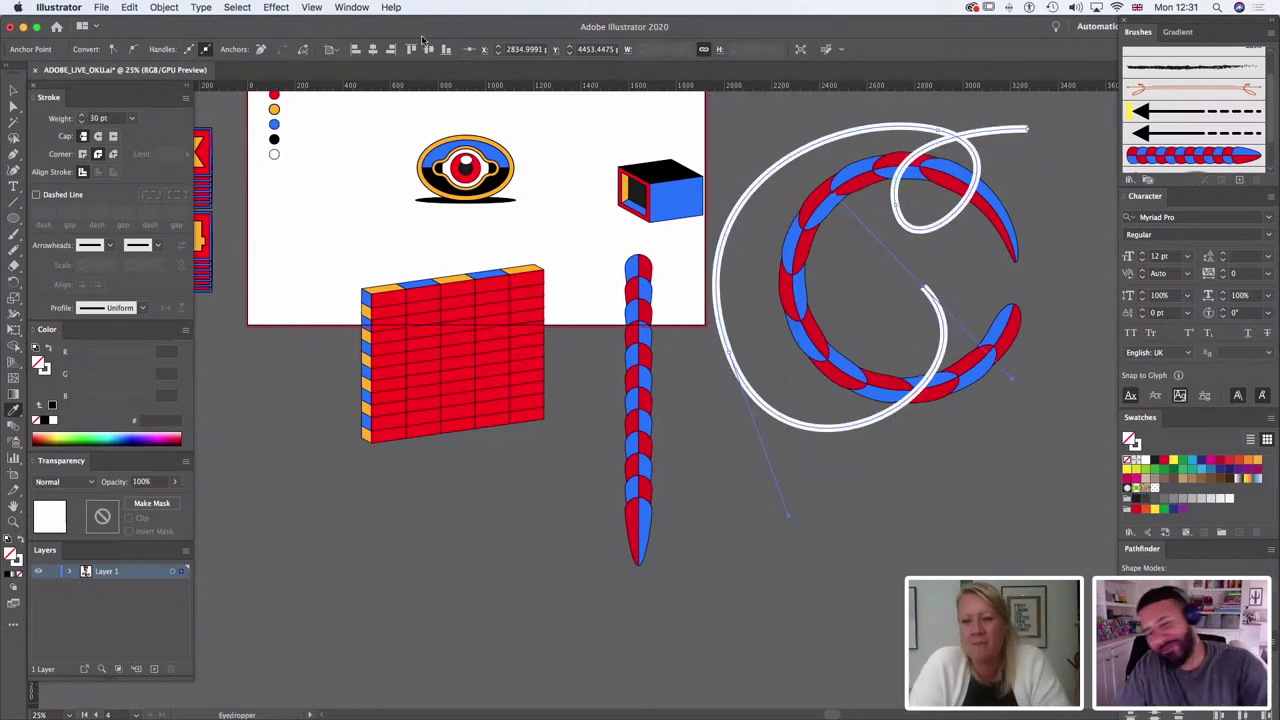
pyautogui.press('Delete')
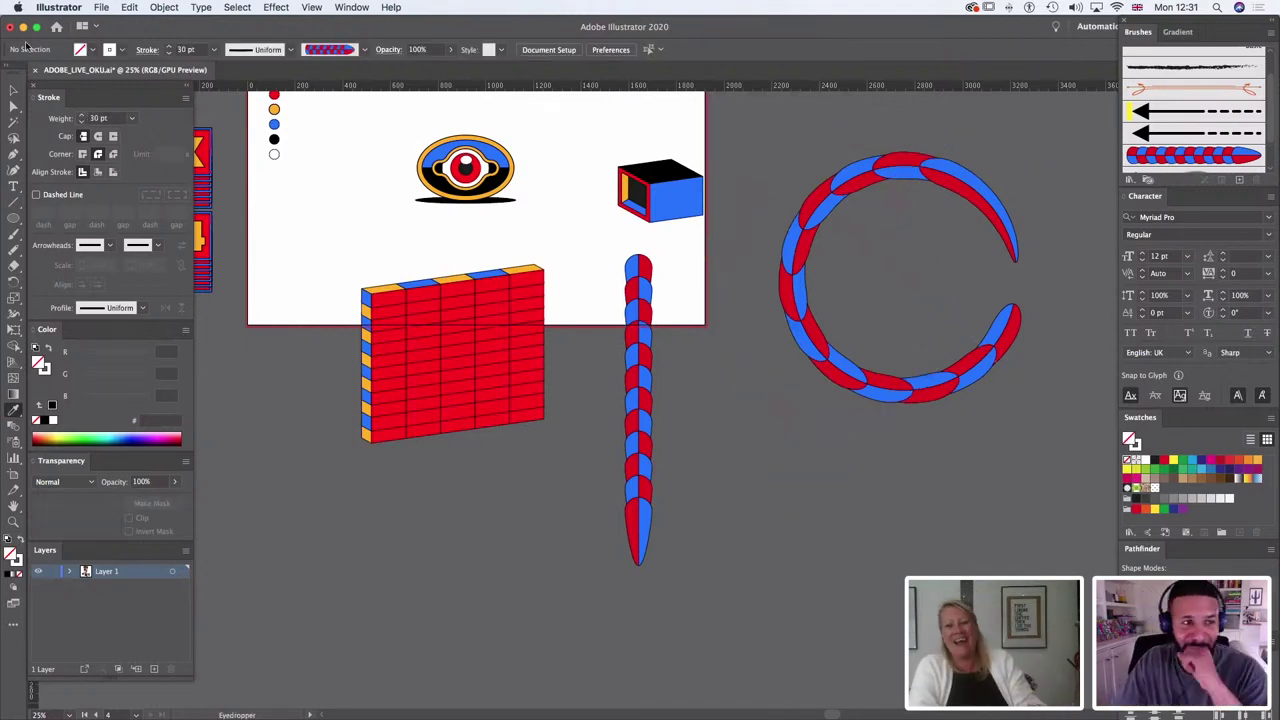
# Step: Delete the original red and blue column beside the brushed ring
pyautogui.click(13, 90)
pyautogui.click(646, 318)
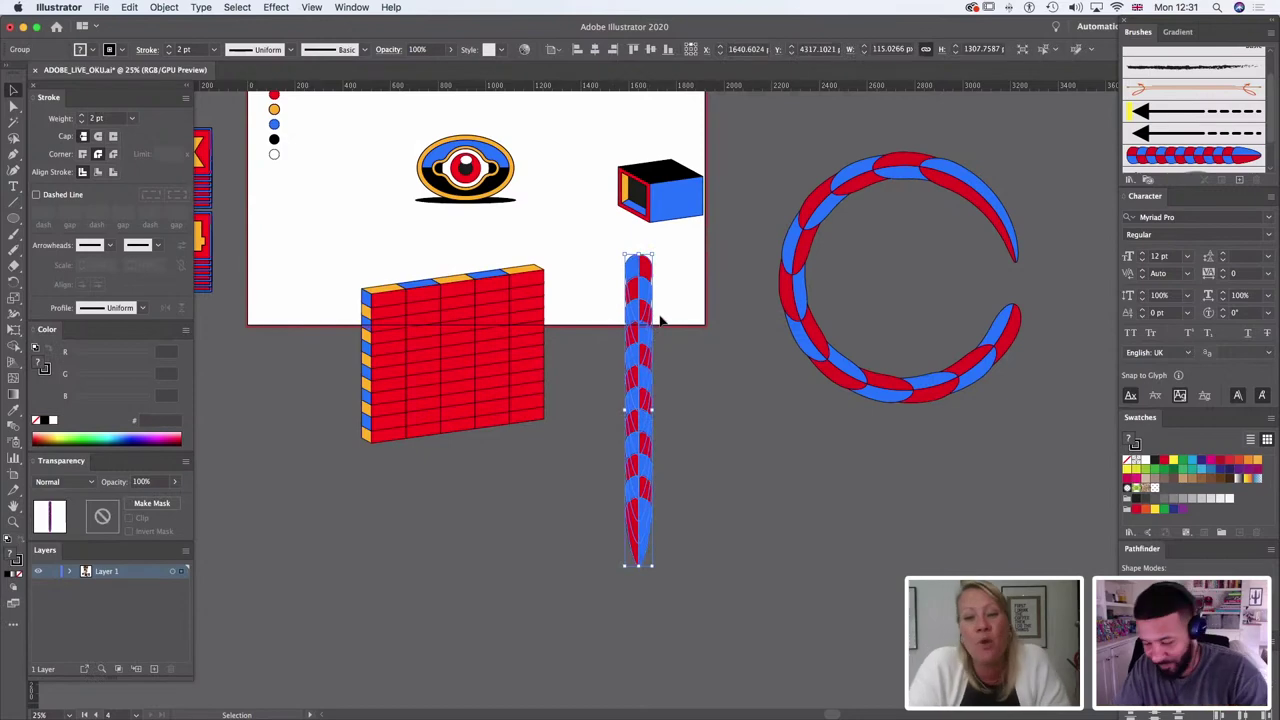
pyautogui.press('Delete')
# Step: Isolate the brick wall group and select all its red front faces with the Magic Wand
pyautogui.moveTo(639, 328); pyautogui.dragTo(614, 379)
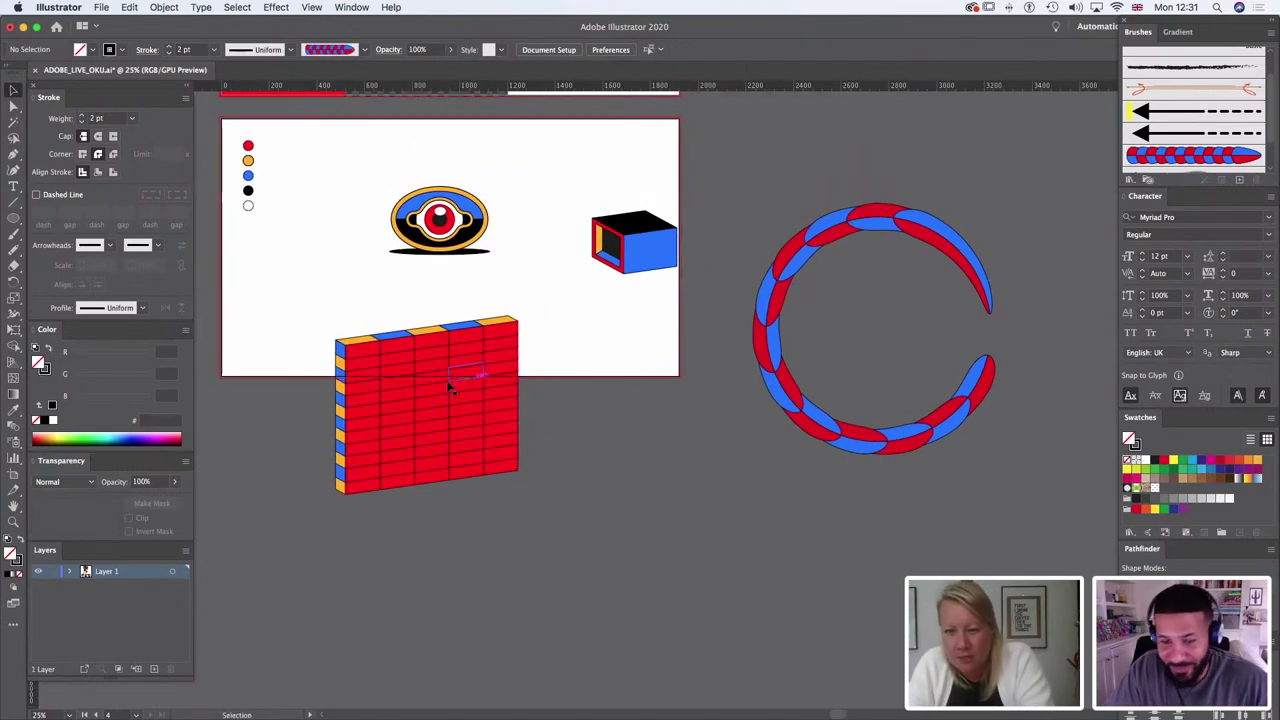
pyautogui.click(435, 382)
pyautogui.doubleClick(437, 382)
pyautogui.click(441, 381)
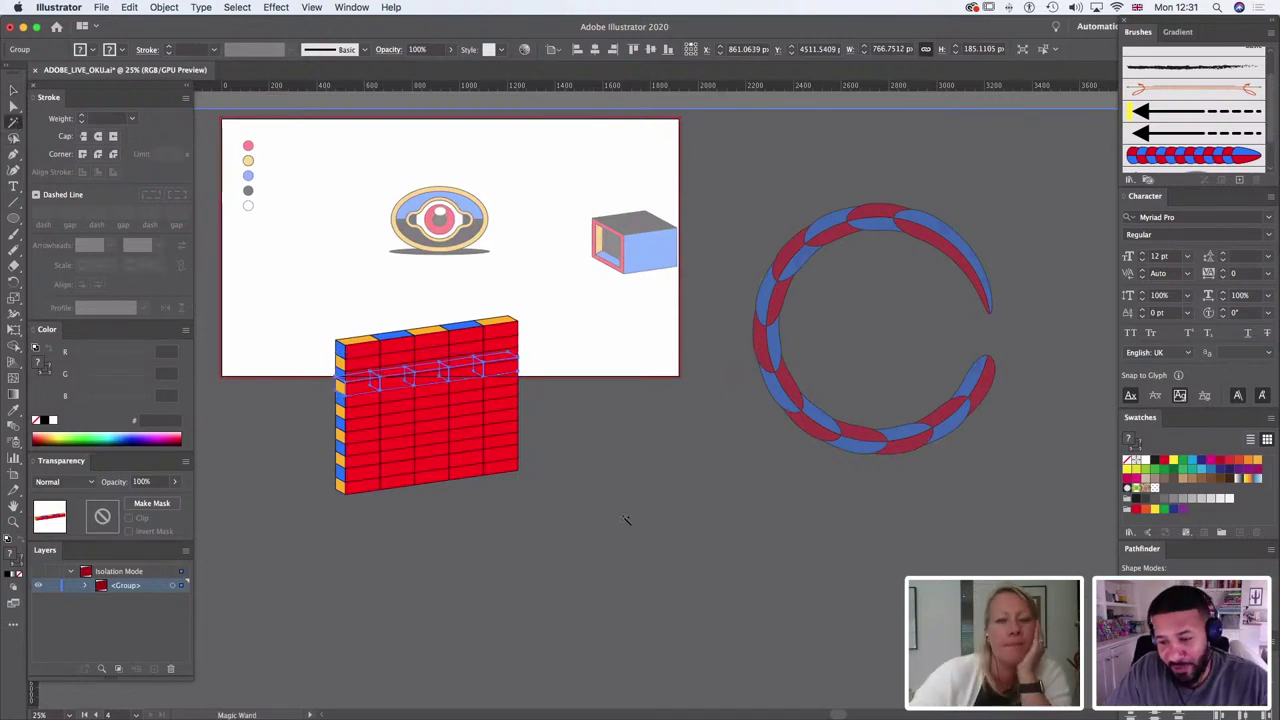
pyautogui.click(505, 462)
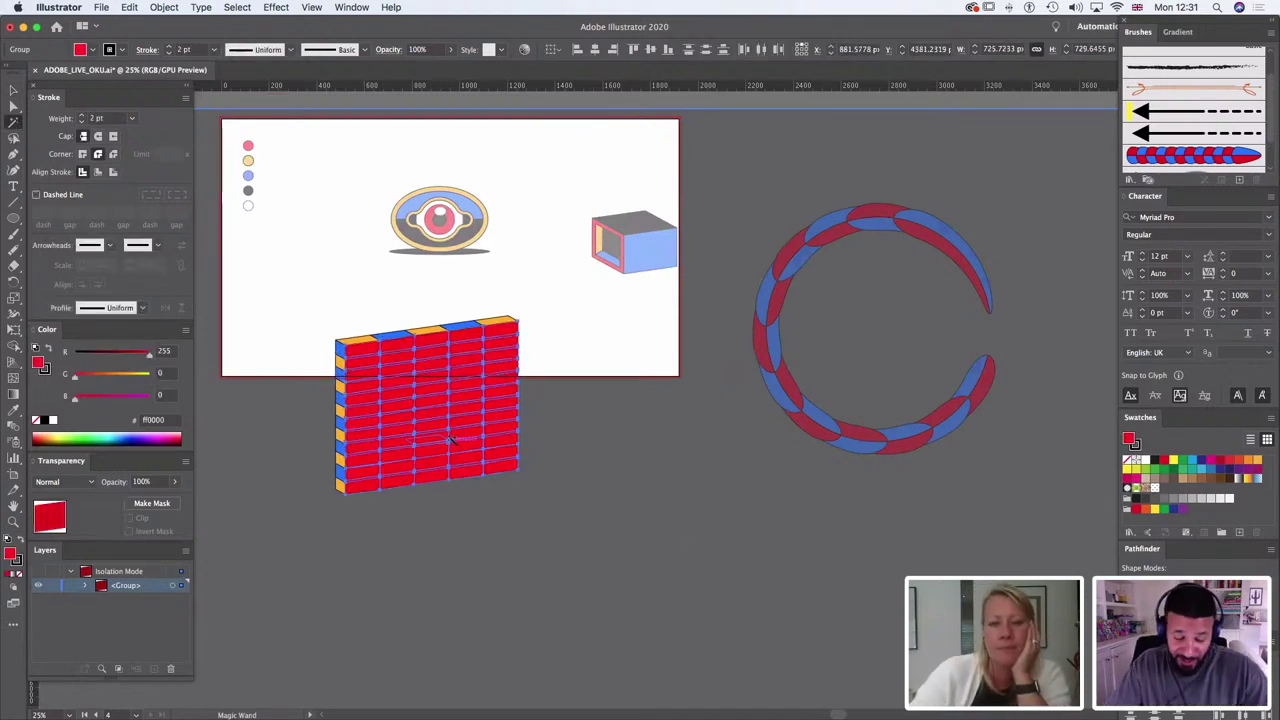
# Step: Try deleting the selected red brick faces, and undo the deletion
pyautogui.press('super+shift+a')
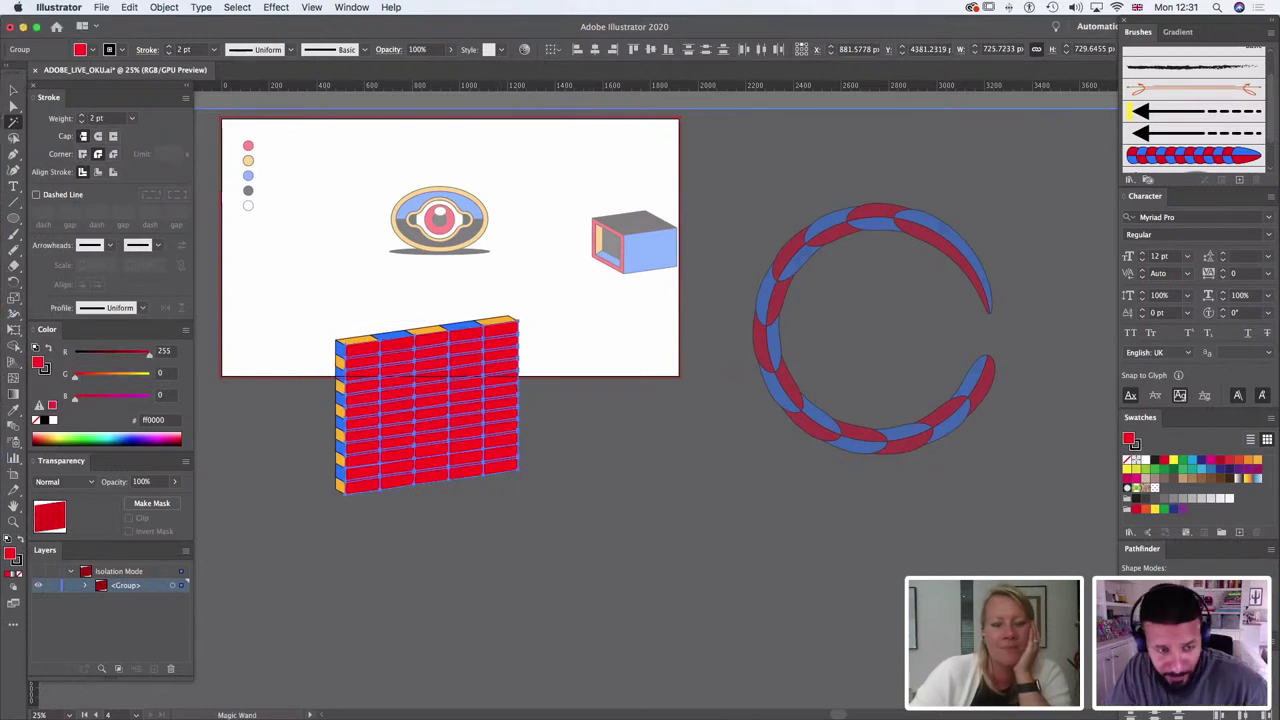
pyautogui.press('v')
pyautogui.press('Delete')
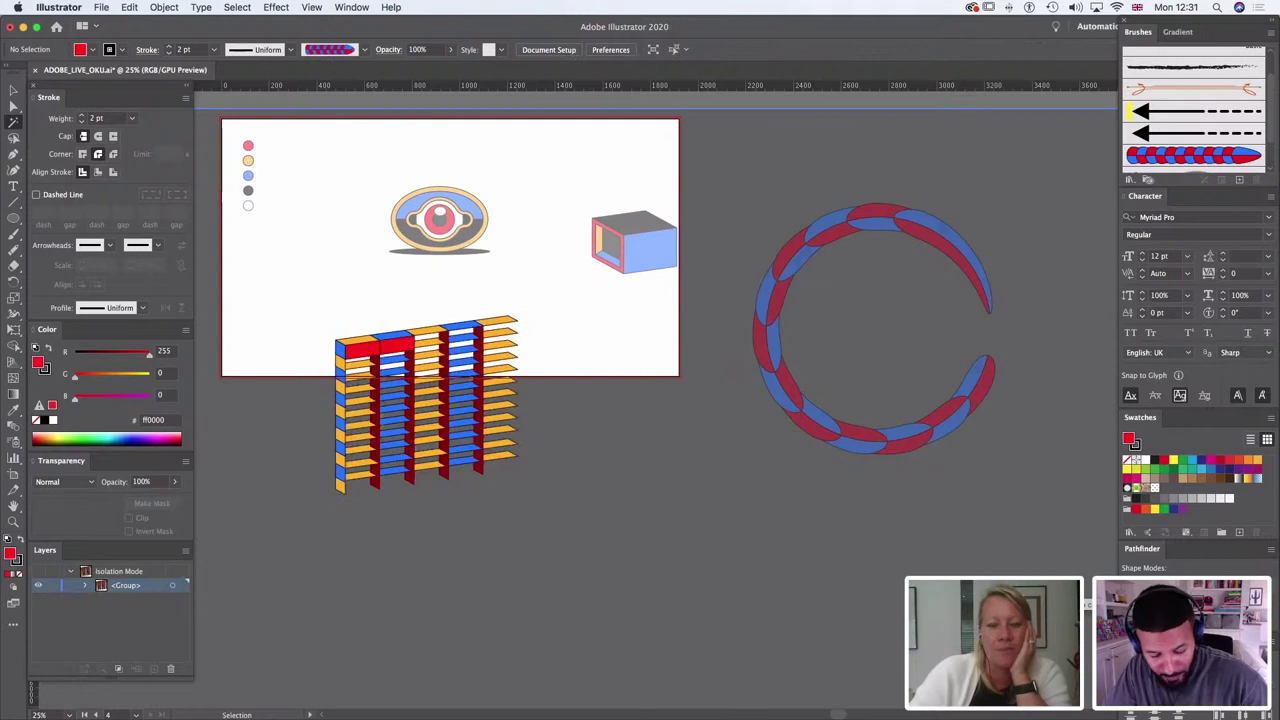
pyautogui.press('super+z')
pyautogui.press('y')
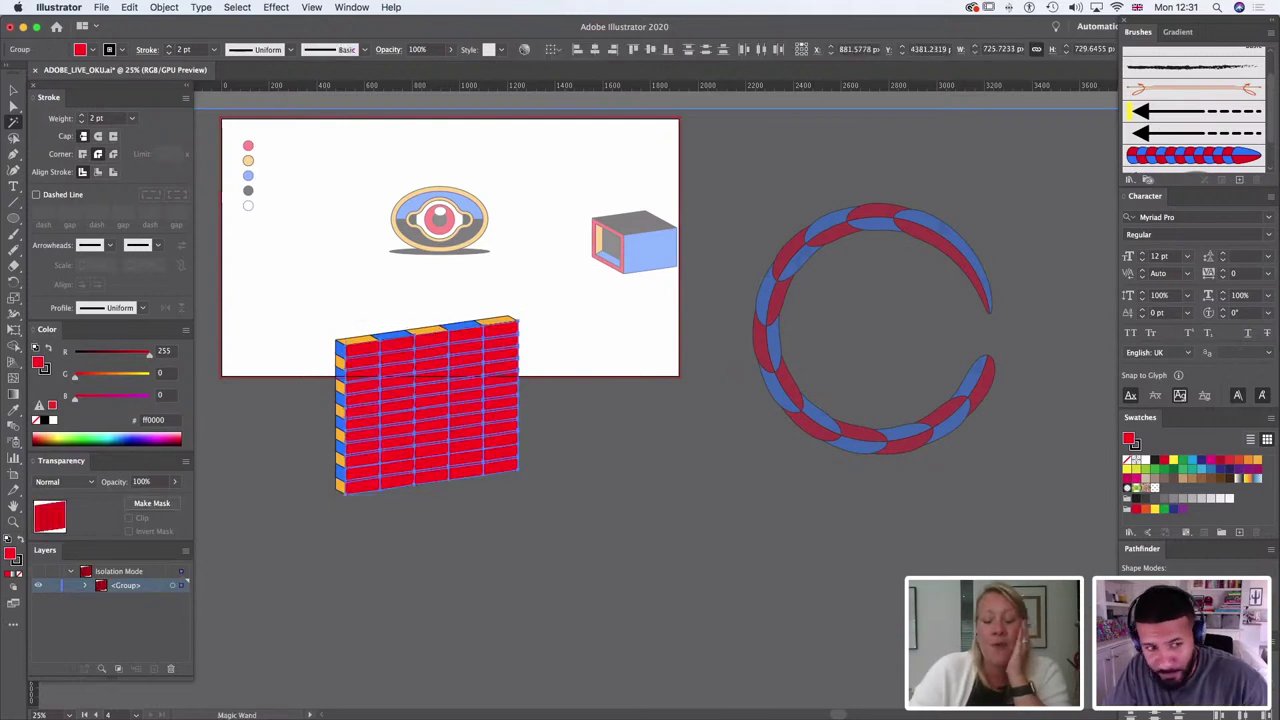
# Step: Duplicate the red brick faces in place and unite the copies into one solid red panel
pyautogui.press('super+z')
pyautogui.press('super+z')
pyautogui.press('super+z')
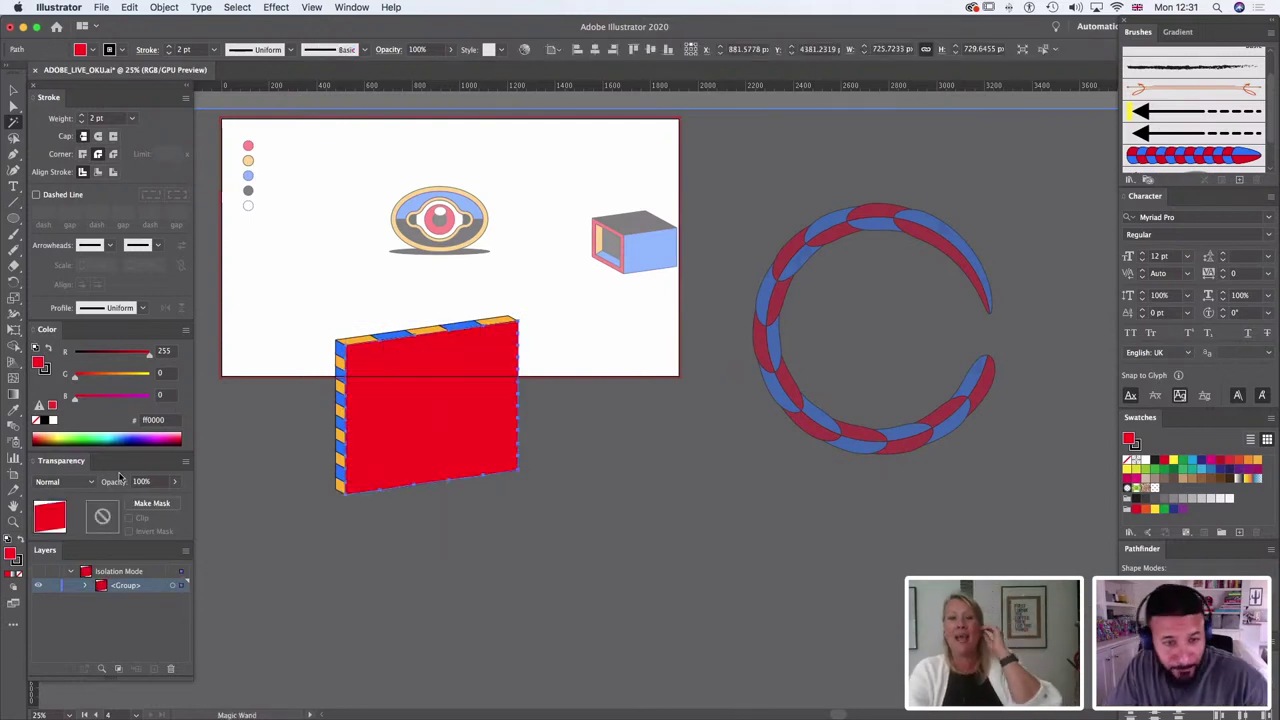
# Step: Inset the red panel by expanding and subtracting a 60 pt inside stroke, and sample the eye's yellow fill and black outline onto it
pyautogui.click(98, 172)
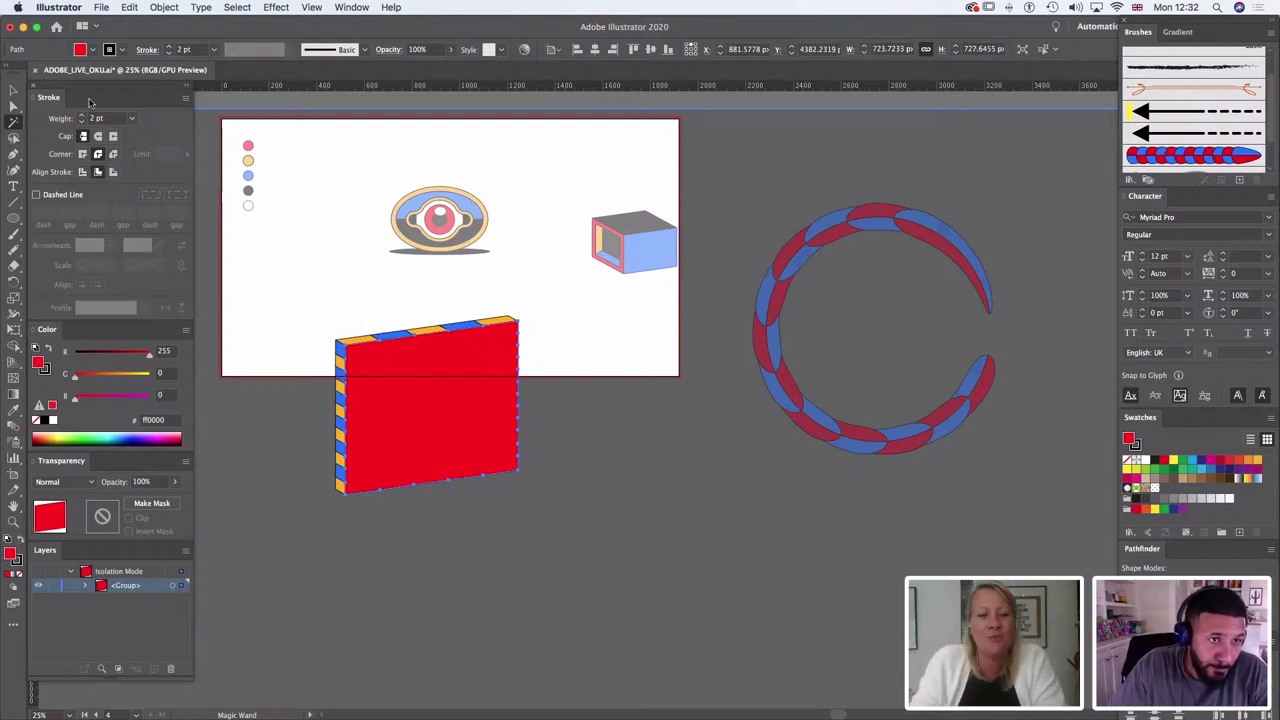
pyautogui.click(82, 114)
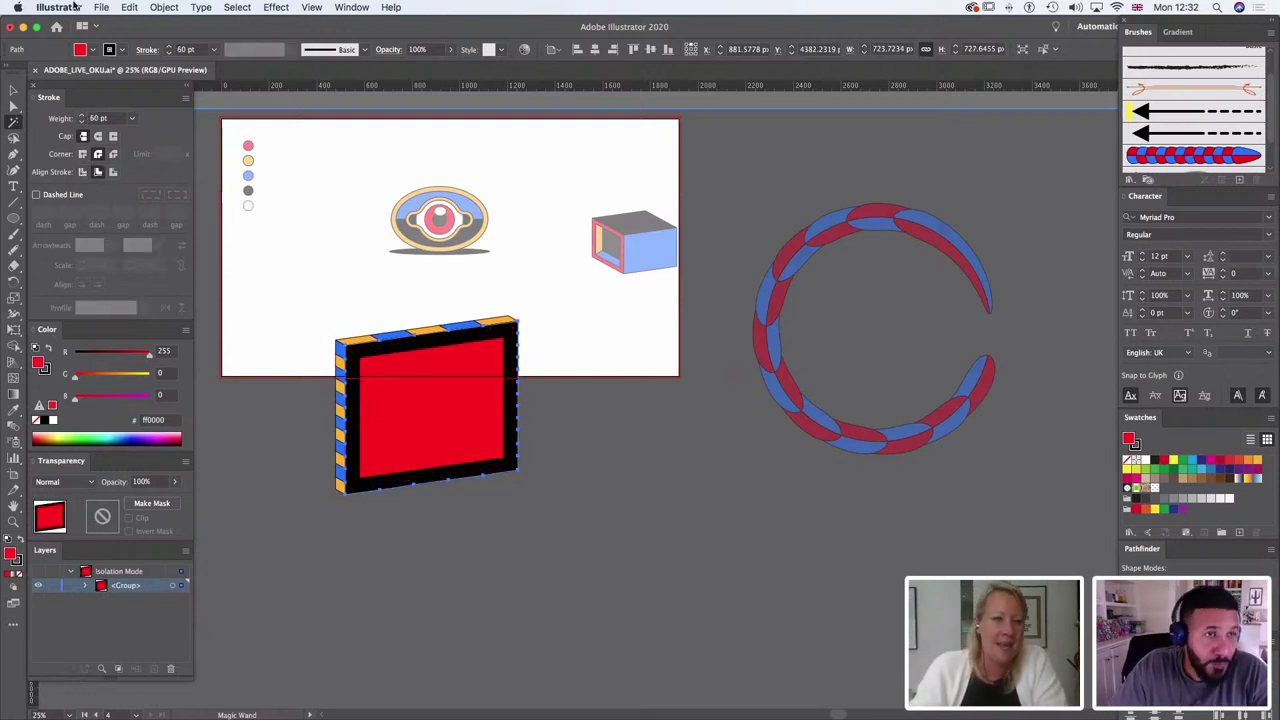
pyautogui.click(163, 8)
pyautogui.click(185, 166)
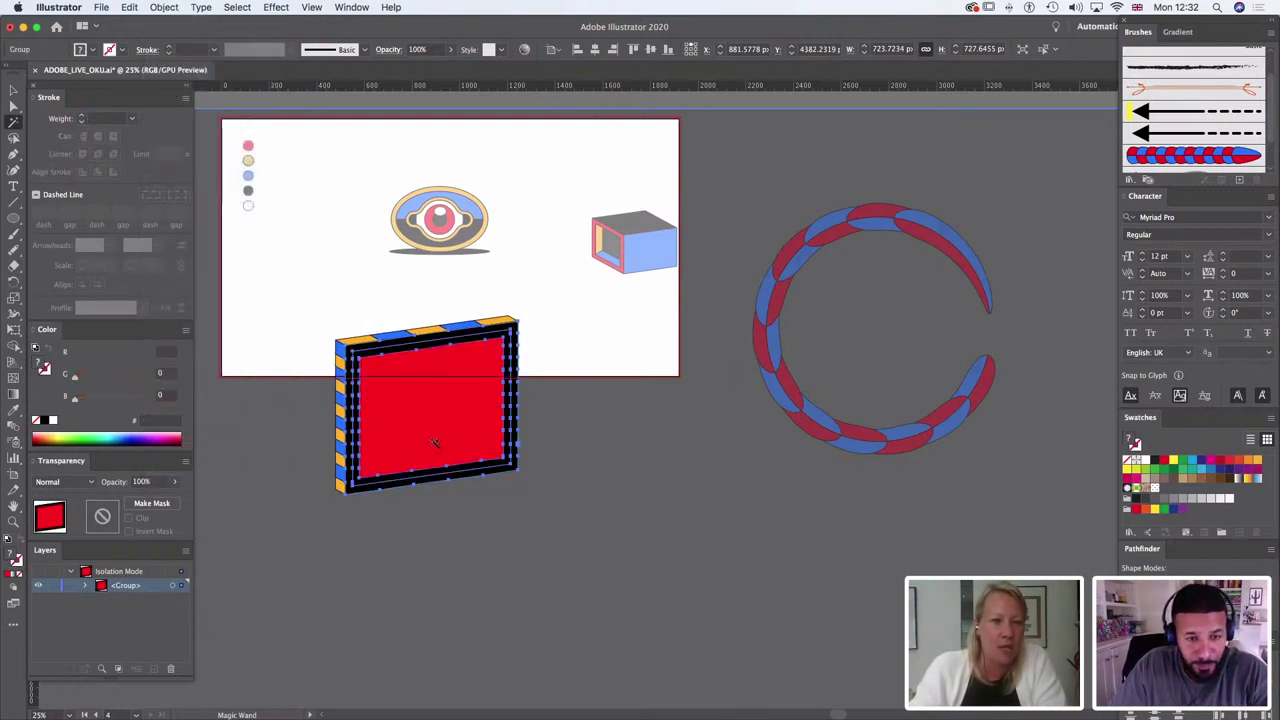
pyautogui.click(1156, 586)
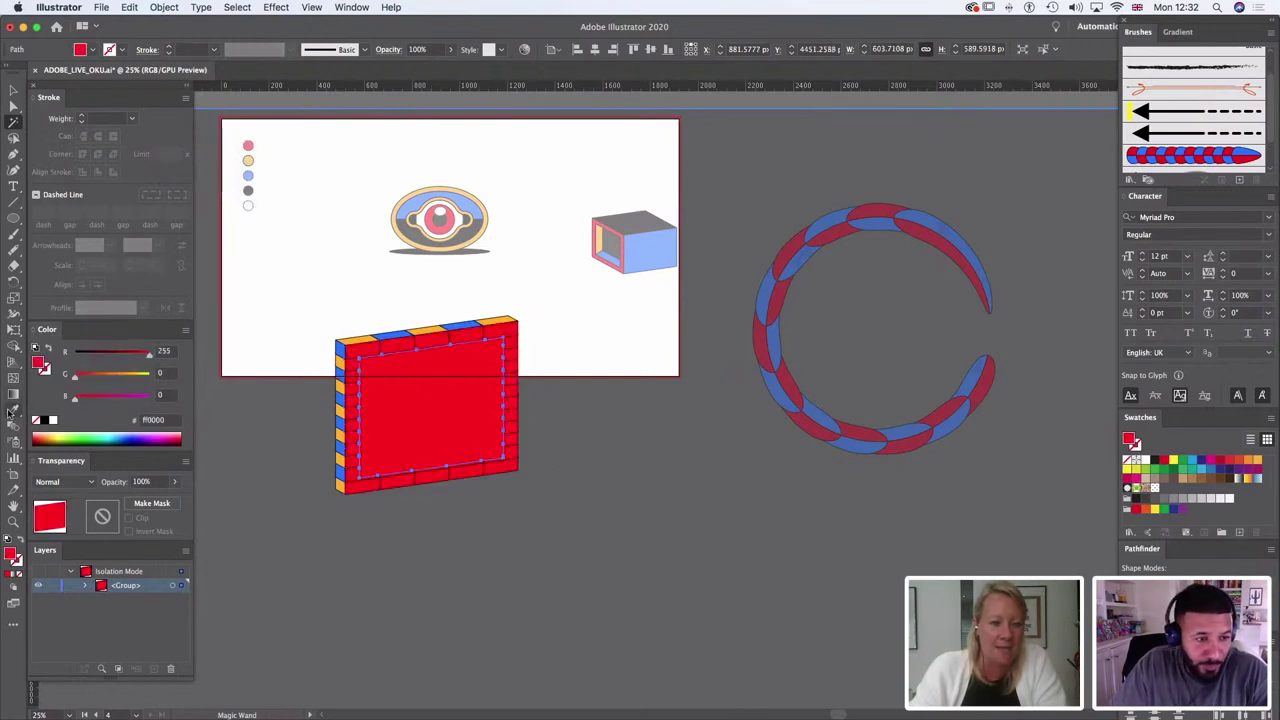
pyautogui.click(13, 410)
pyautogui.click(489, 225)
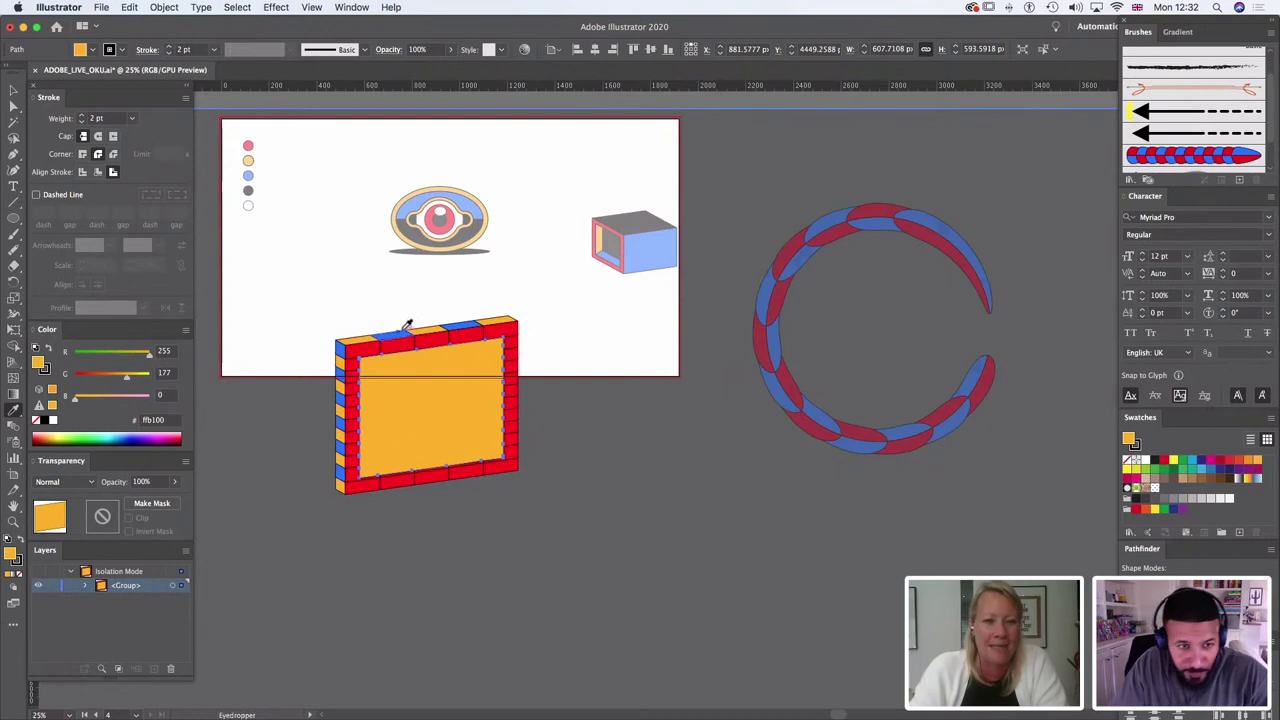
# Step: Inset a duplicate of the yellow panel by expanding and subtracting a 30 pt inside stroke, and match its style to the outer panel
pyautogui.press('super+equal')
pyautogui.press('super+equal')
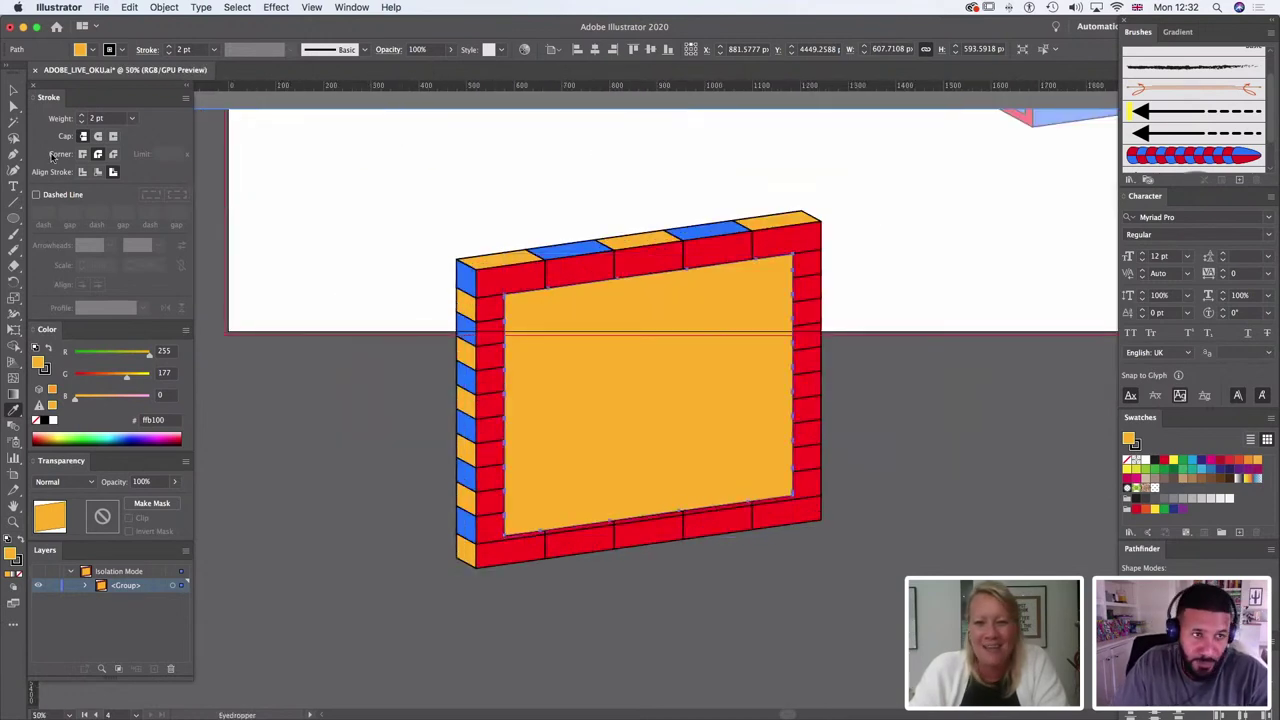
pyautogui.click(98, 172)
pyautogui.keyDown('shift'); pyautogui.click(81, 115); pyautogui.keyUp('shift')
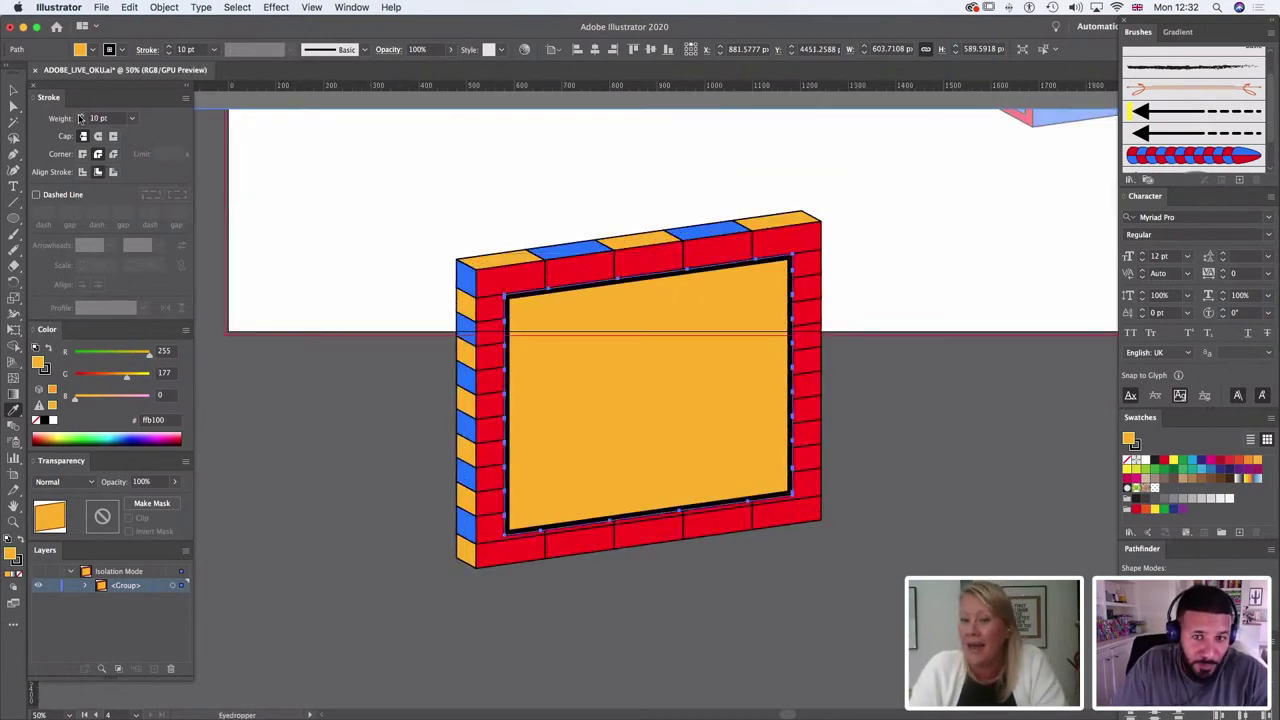
pyautogui.click(81, 115)
pyautogui.click(81, 115)
pyautogui.click(164, 7)
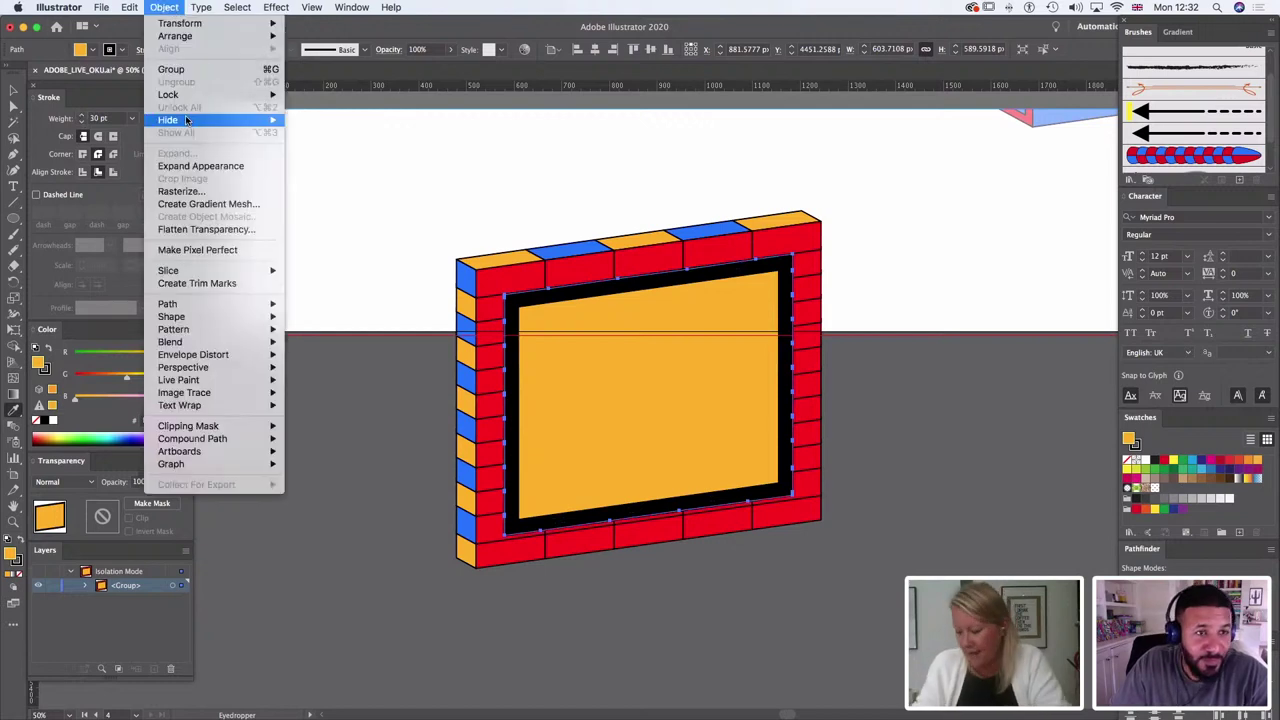
pyautogui.click(200, 166)
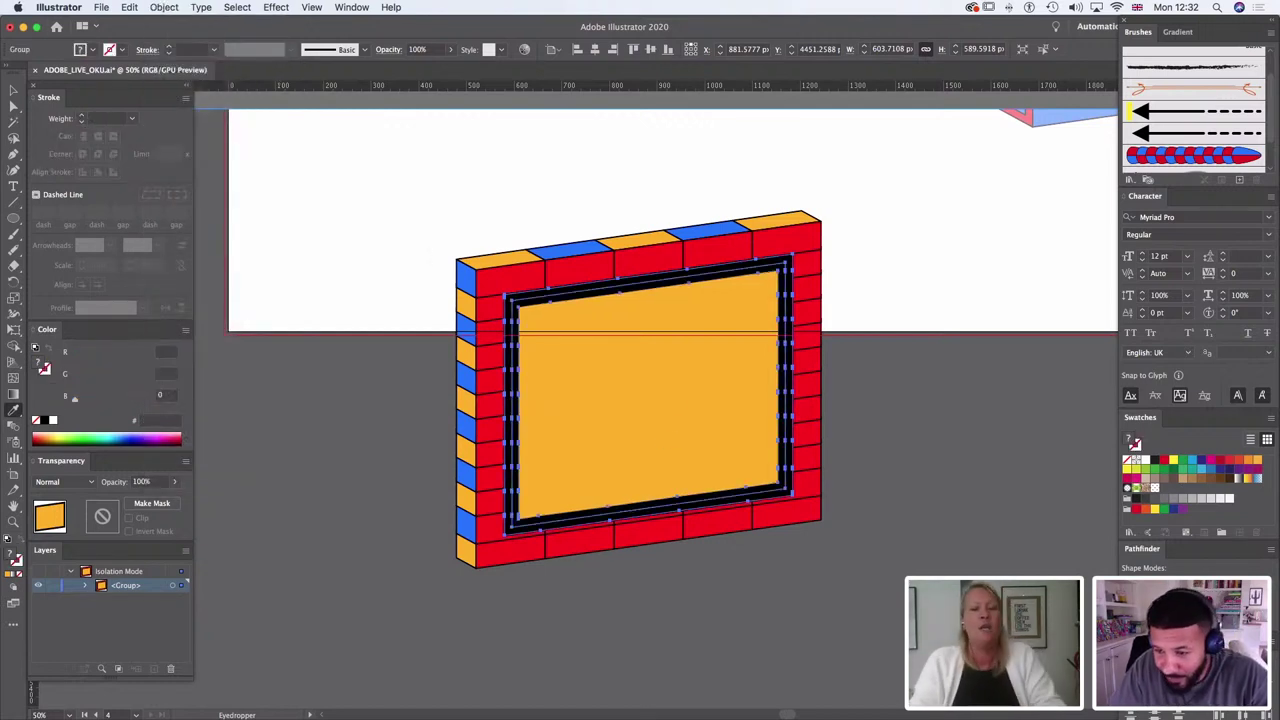
pyautogui.press('super+z')
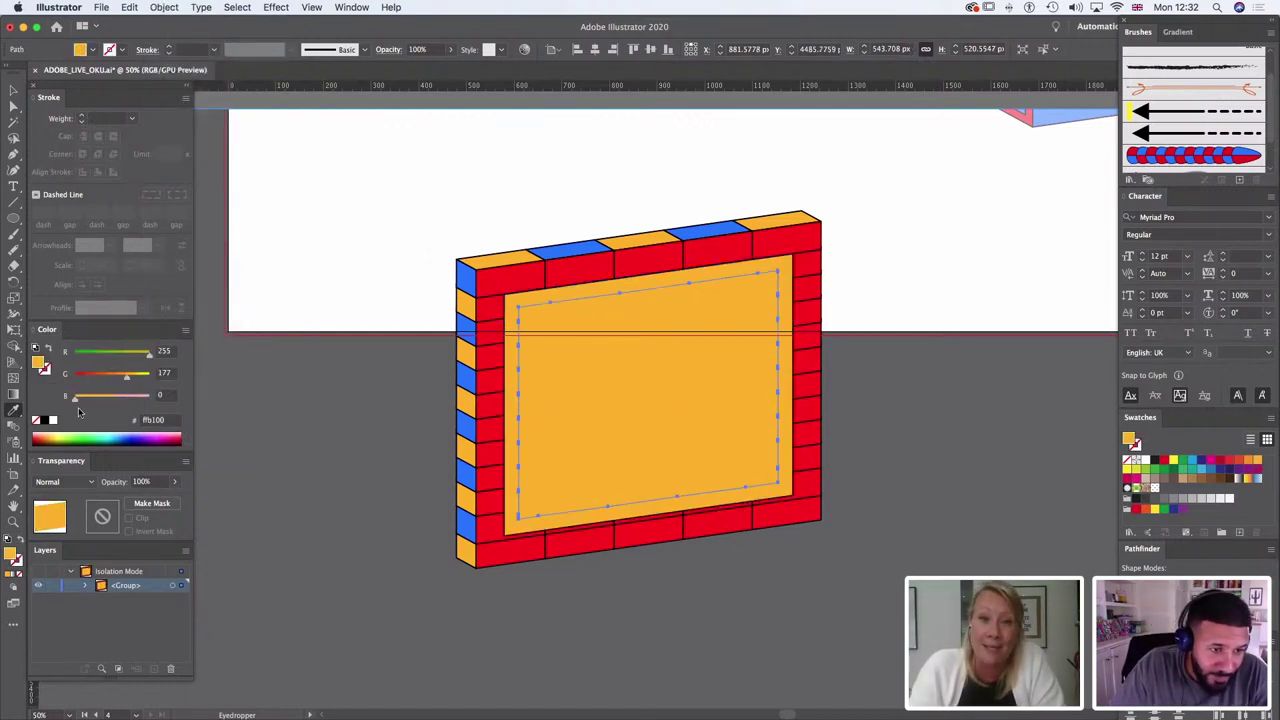
pyautogui.click(509, 414)
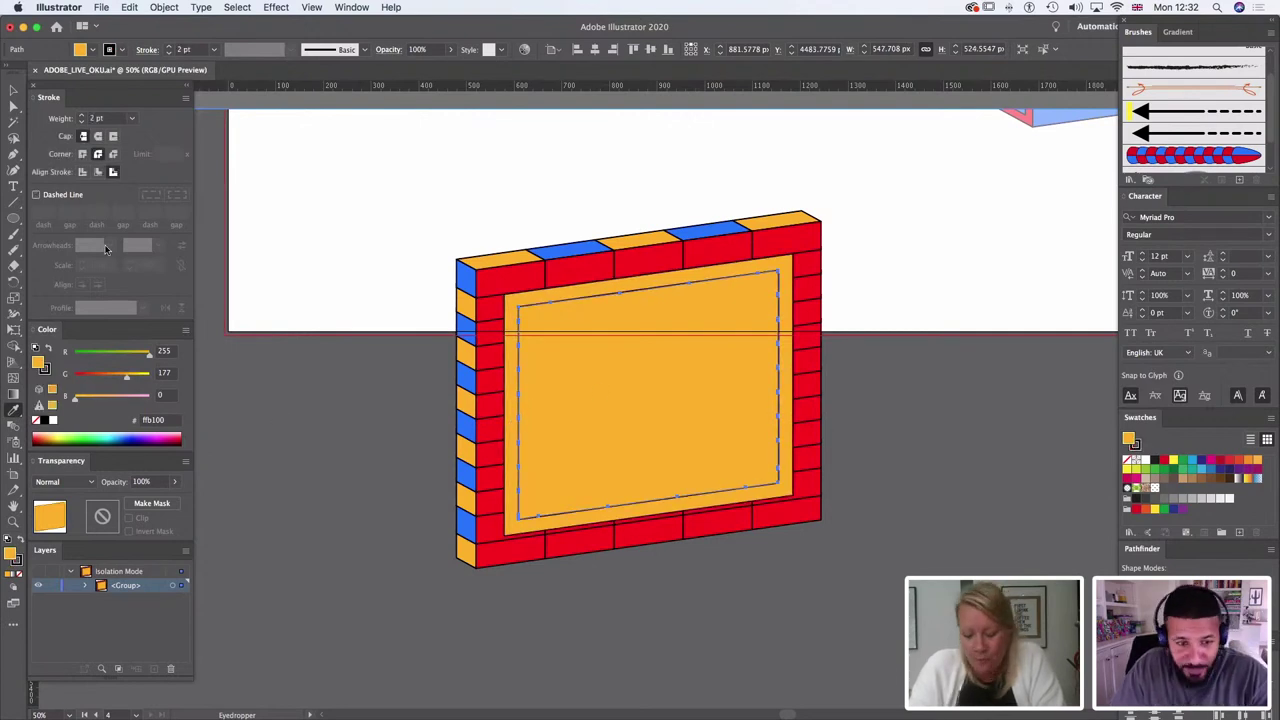
# Step: Duplicate the inner yellow panel slightly up and to the left, and trim away the part overhanging the inner panel
pyautogui.click(14, 107)
pyautogui.click(897, 326)
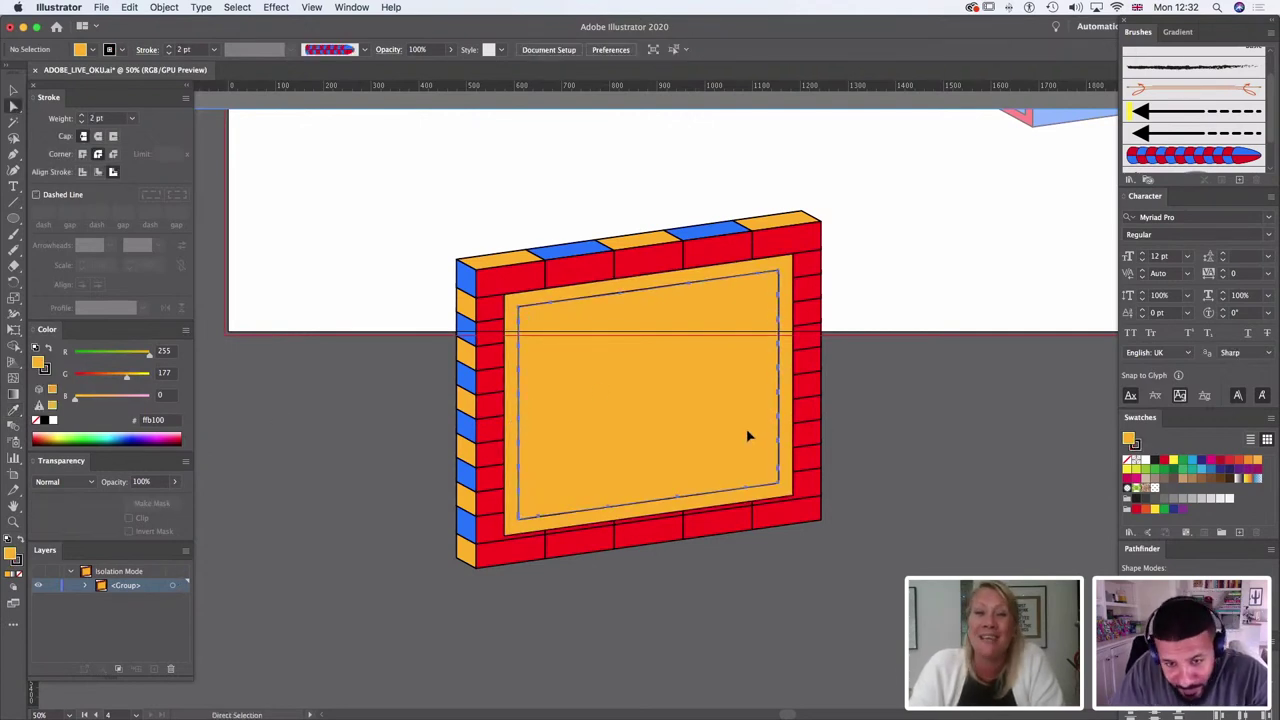
pyautogui.moveTo(746, 432); pyautogui.dragTo(737, 423)
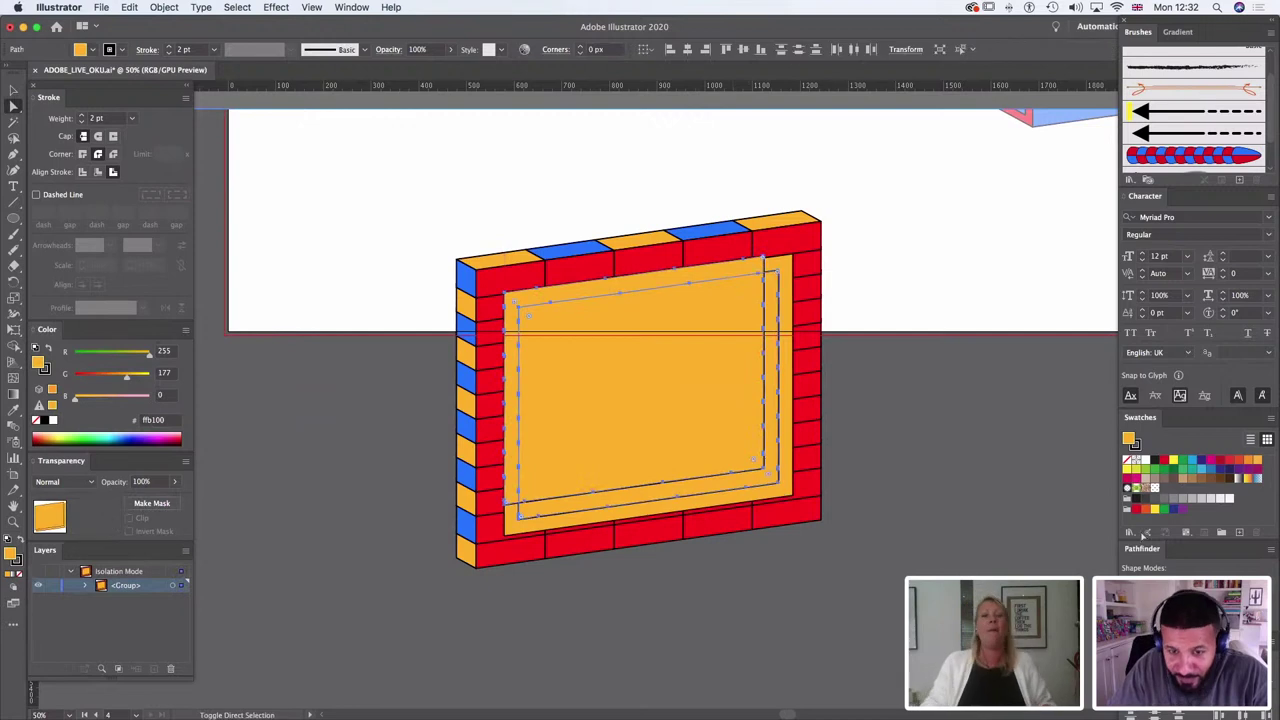
pyautogui.click(938, 512)
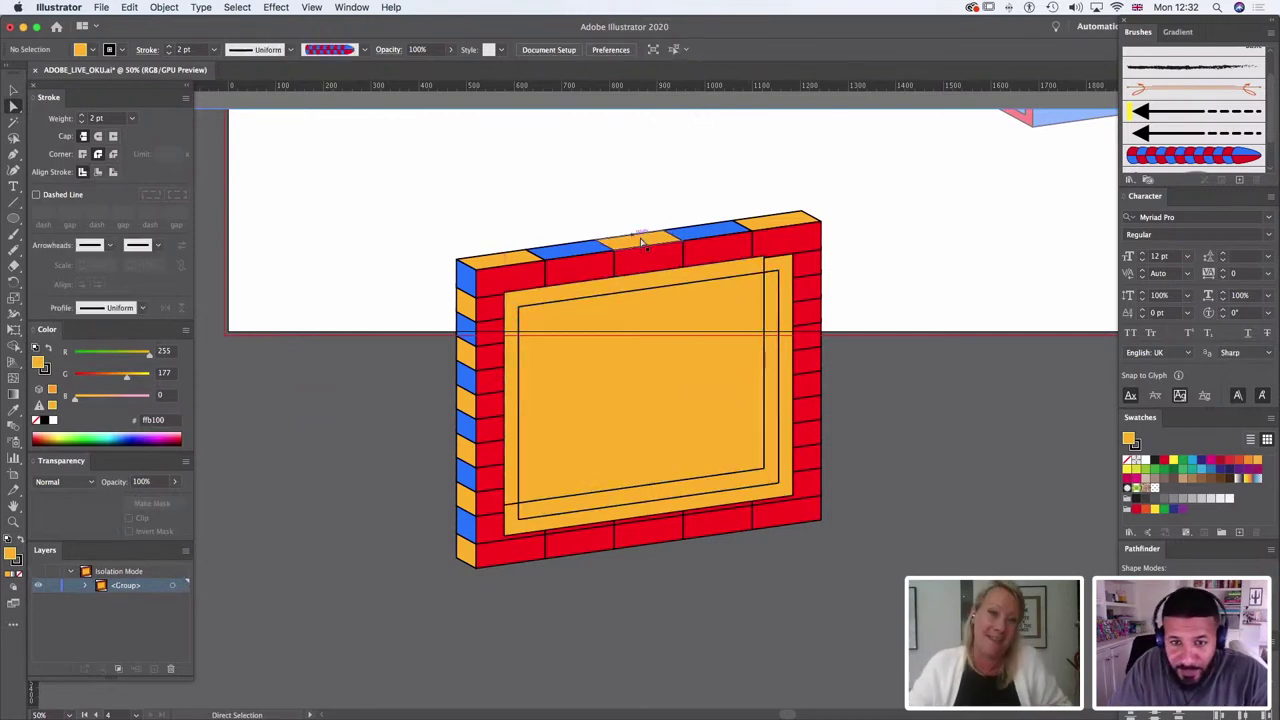
pyautogui.click(688, 281)
pyautogui.press('Delete')
# Step: Fill the front inner panel of the window with black
pyautogui.click(687, 401)
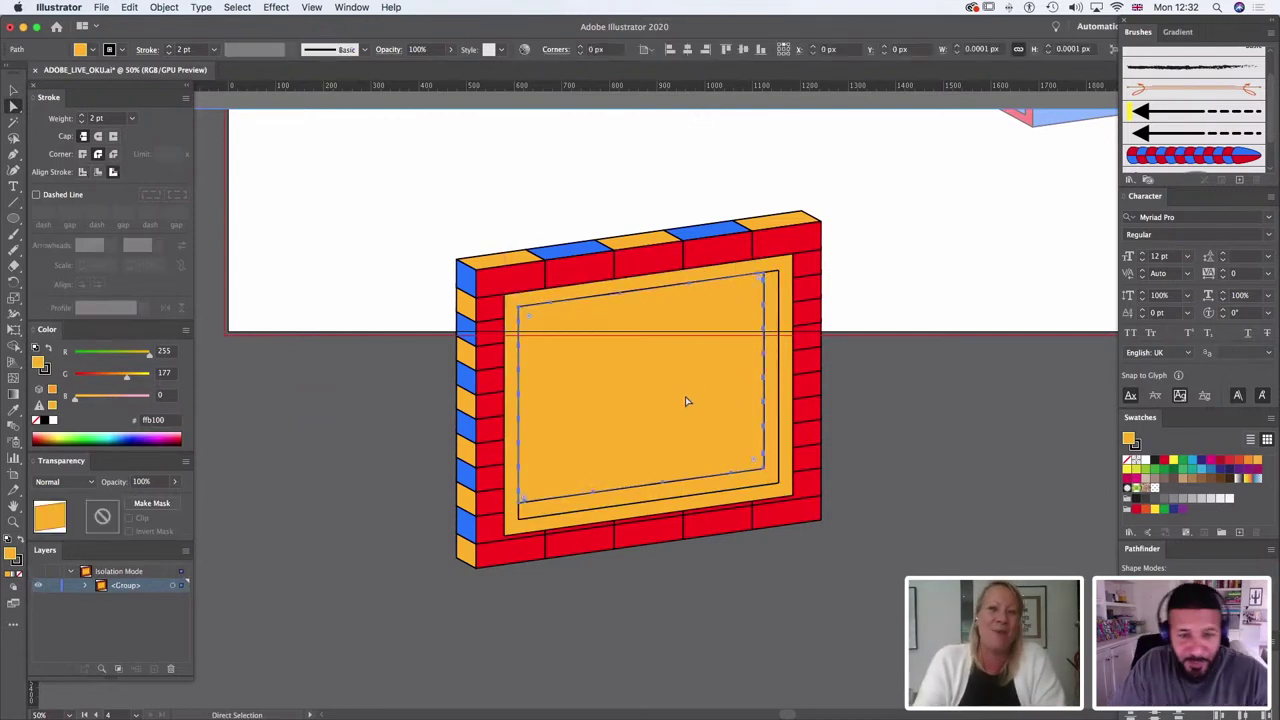
pyautogui.click(14, 409)
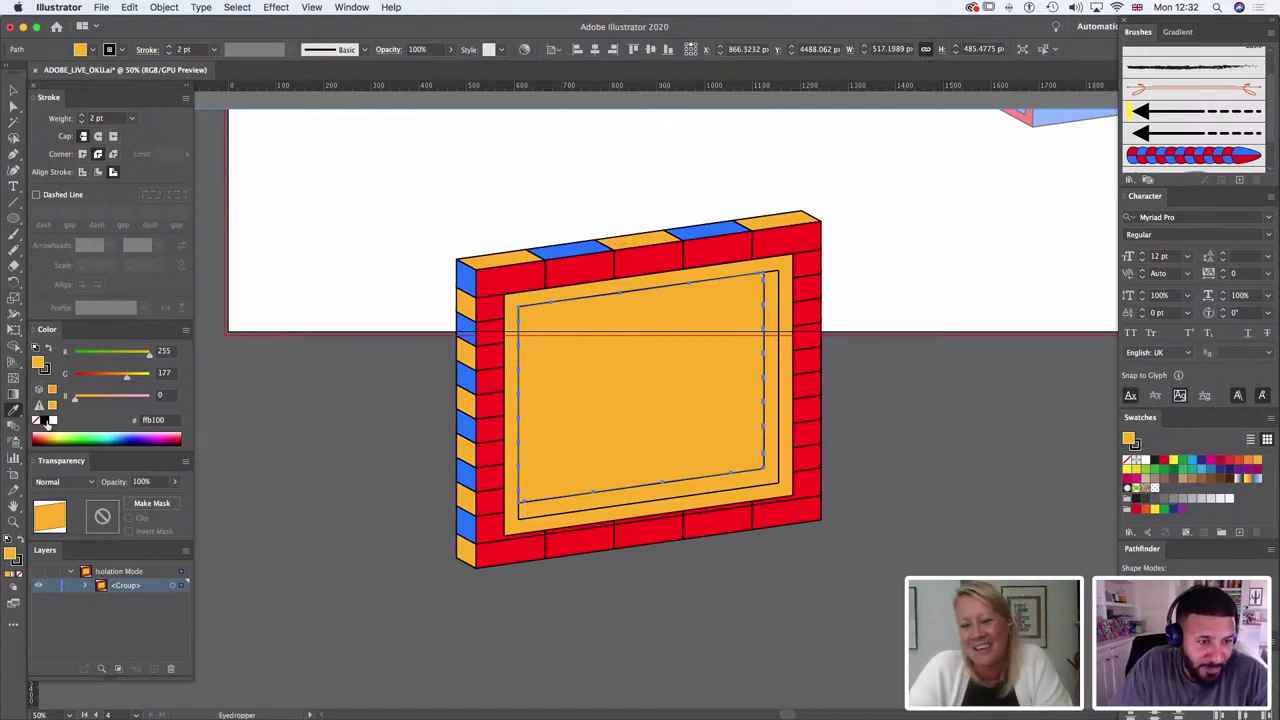
pyautogui.click(48, 421)
pyautogui.click(13, 105)
pyautogui.click(360, 343)
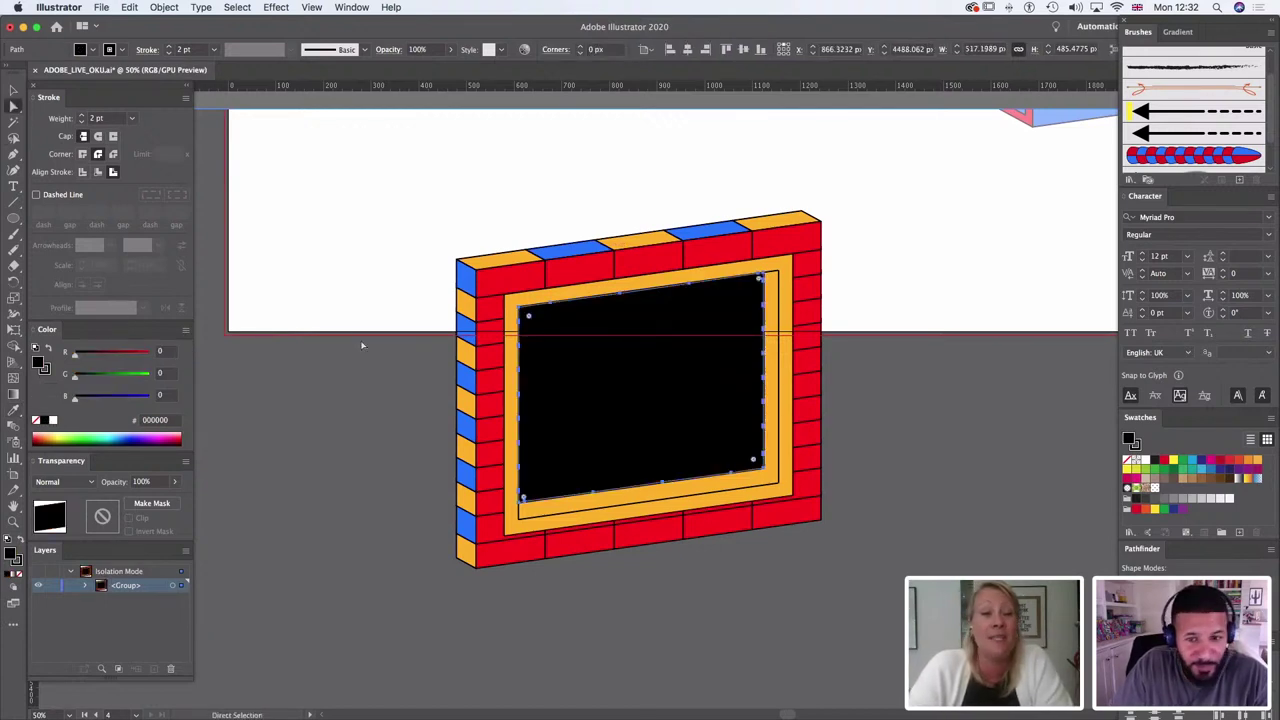
# Step: Sample the blue brick's fill and outline onto the L-shaped window reveal beside the black panel
pyautogui.click(707, 489)
pyautogui.press('i')
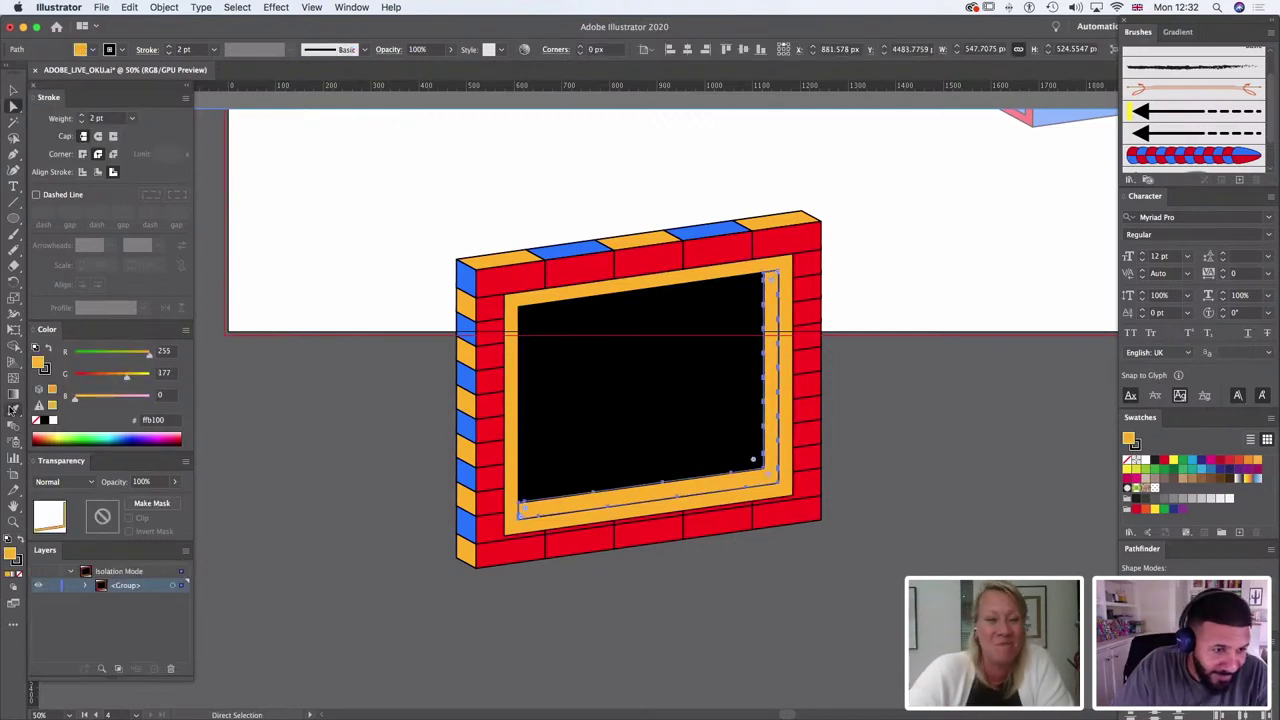
pyautogui.click(728, 222)
# Step: Draw a diagonal Pen line through the reveal's lower inner and outer corners, and swap away its fill to leave only the outline
pyautogui.press('p')
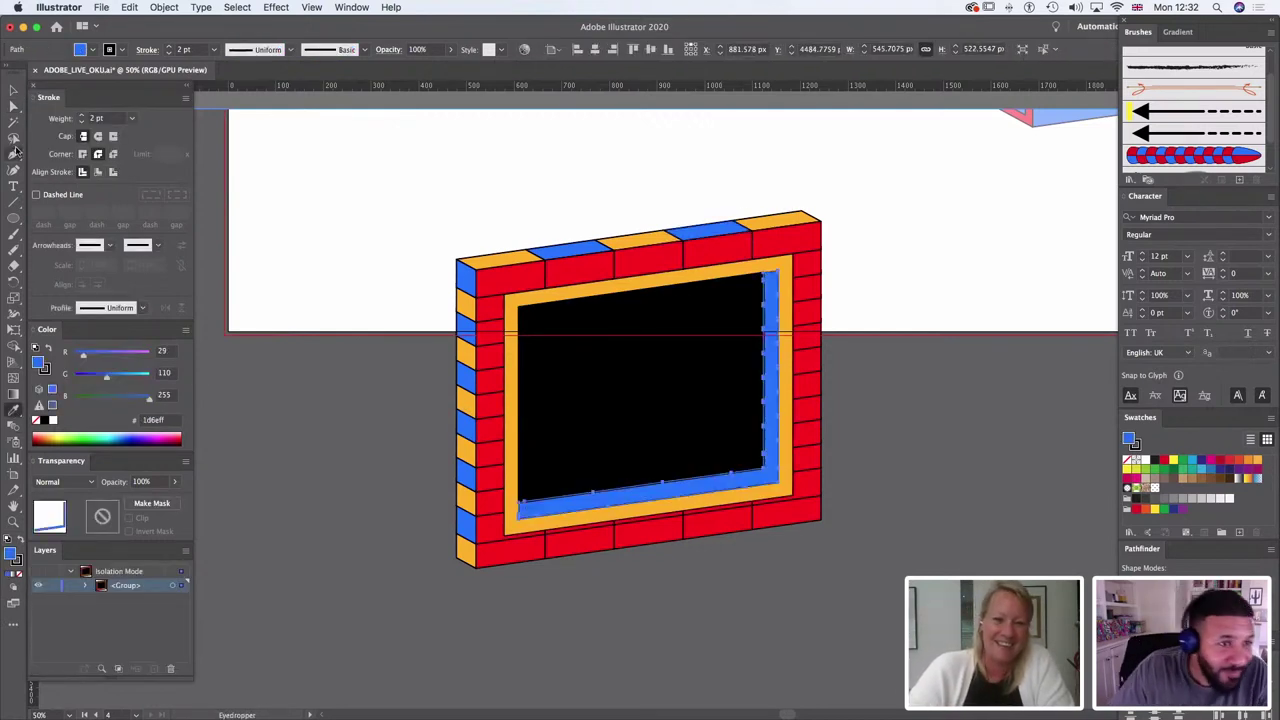
pyautogui.click(848, 513)
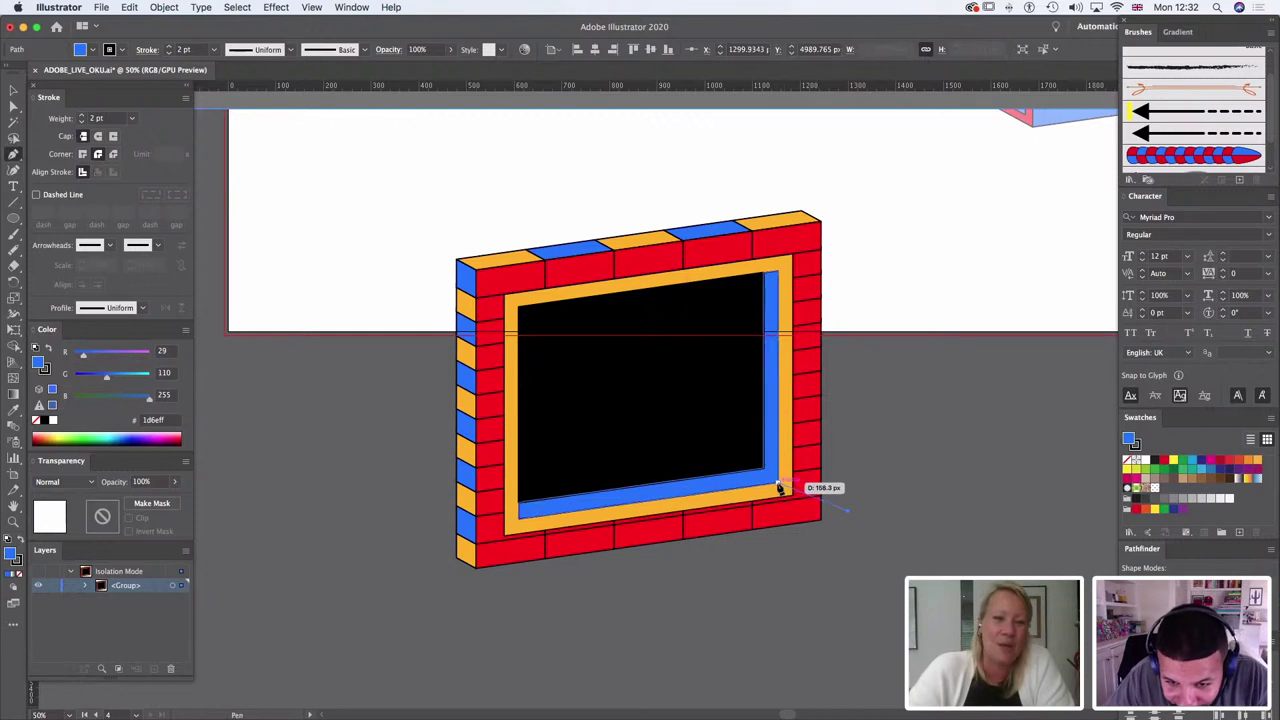
pyautogui.click(694, 420)
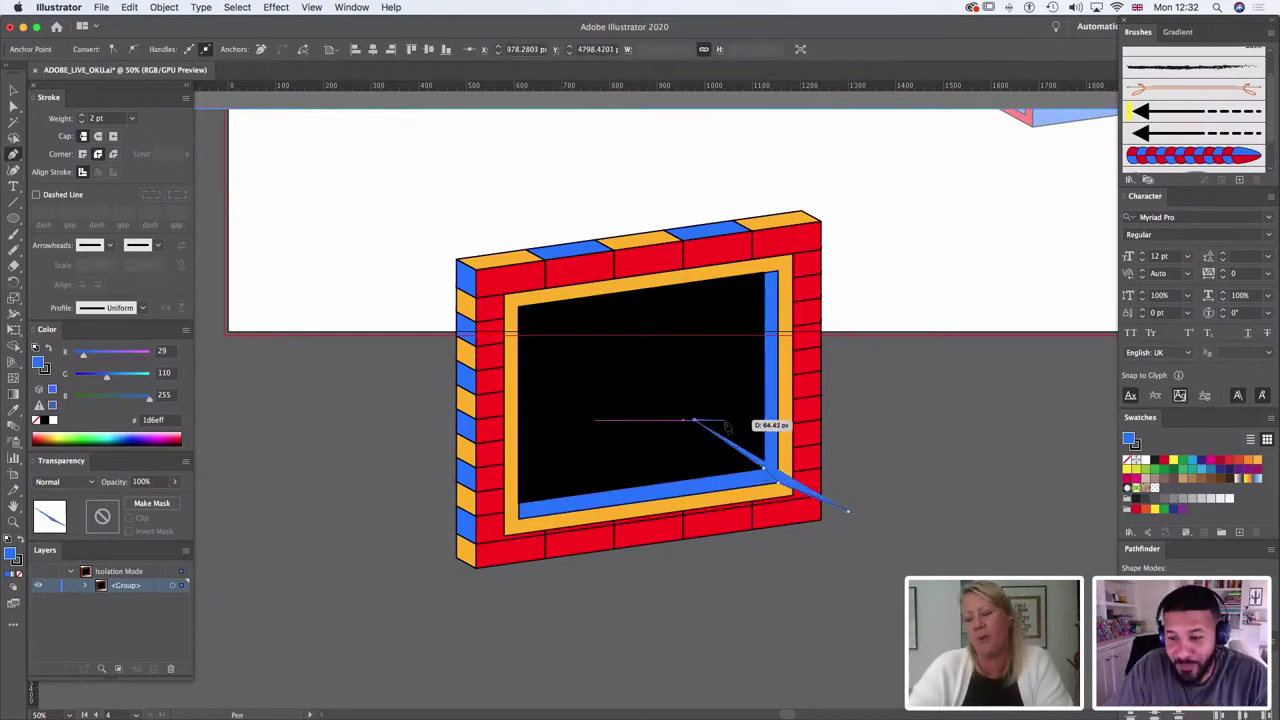
pyautogui.click(19, 576)
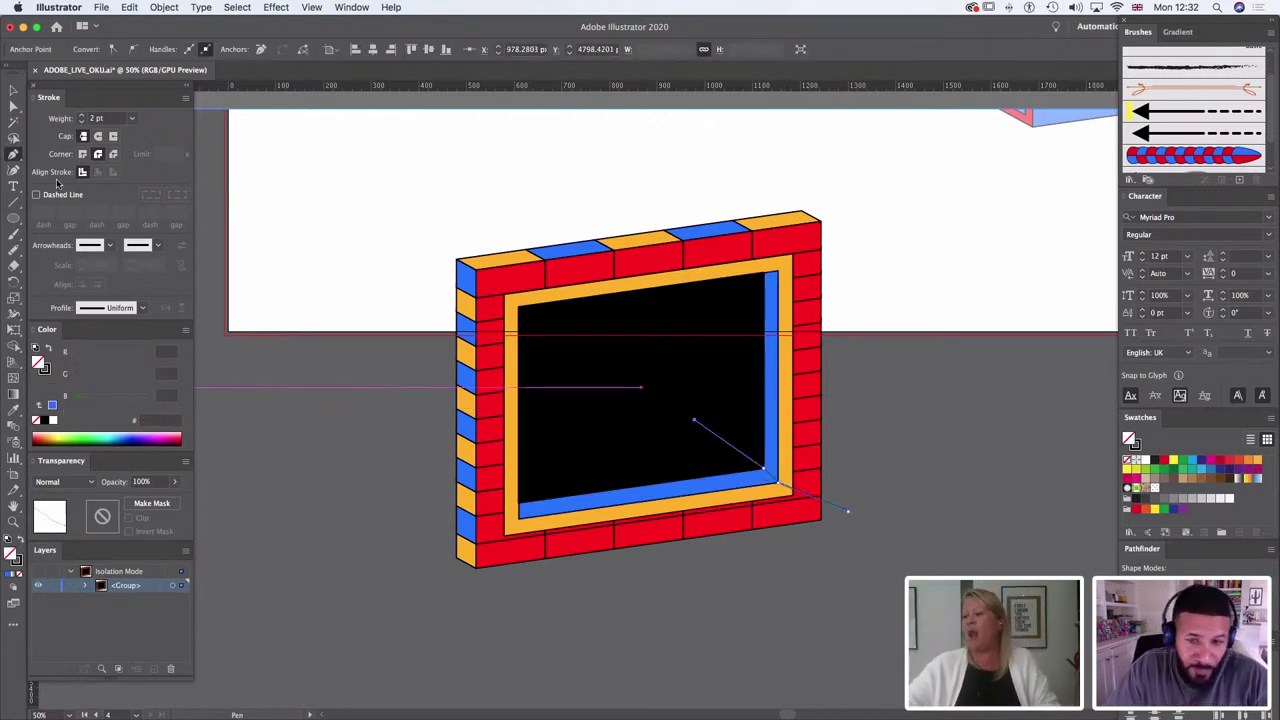
pyautogui.press('a')
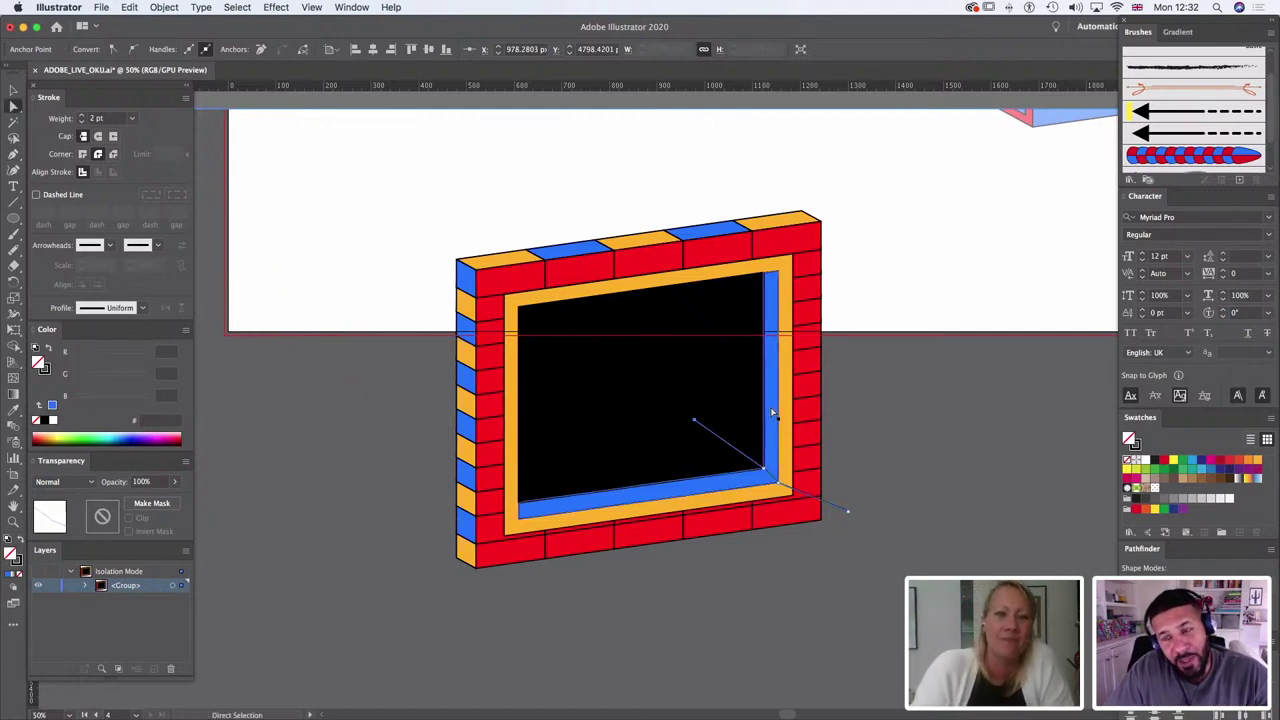
pyautogui.click(899, 459)
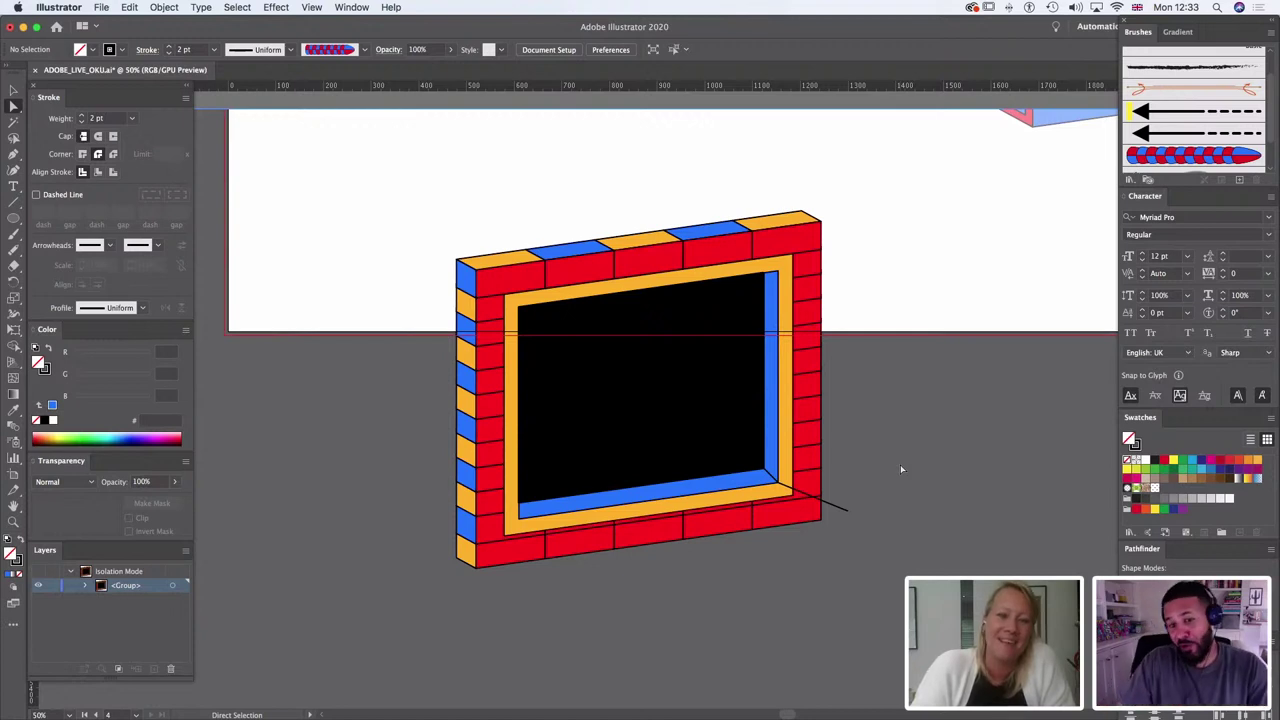
# Step: Extend the diagonal line's outer end beyond the wall, and divide the blue reveal with it into a vertical and a lower piece
pyautogui.click(851, 515)
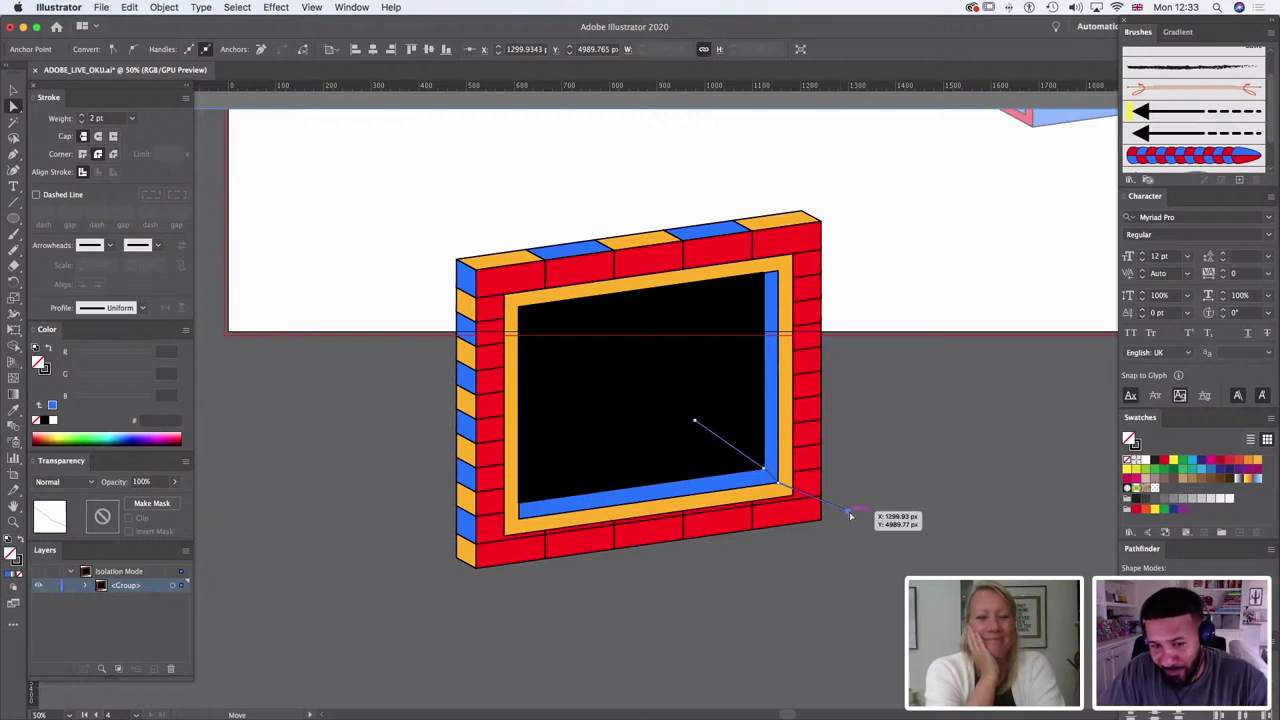
pyautogui.moveTo(850, 515); pyautogui.dragTo(923, 560)
pyautogui.click(773, 418)
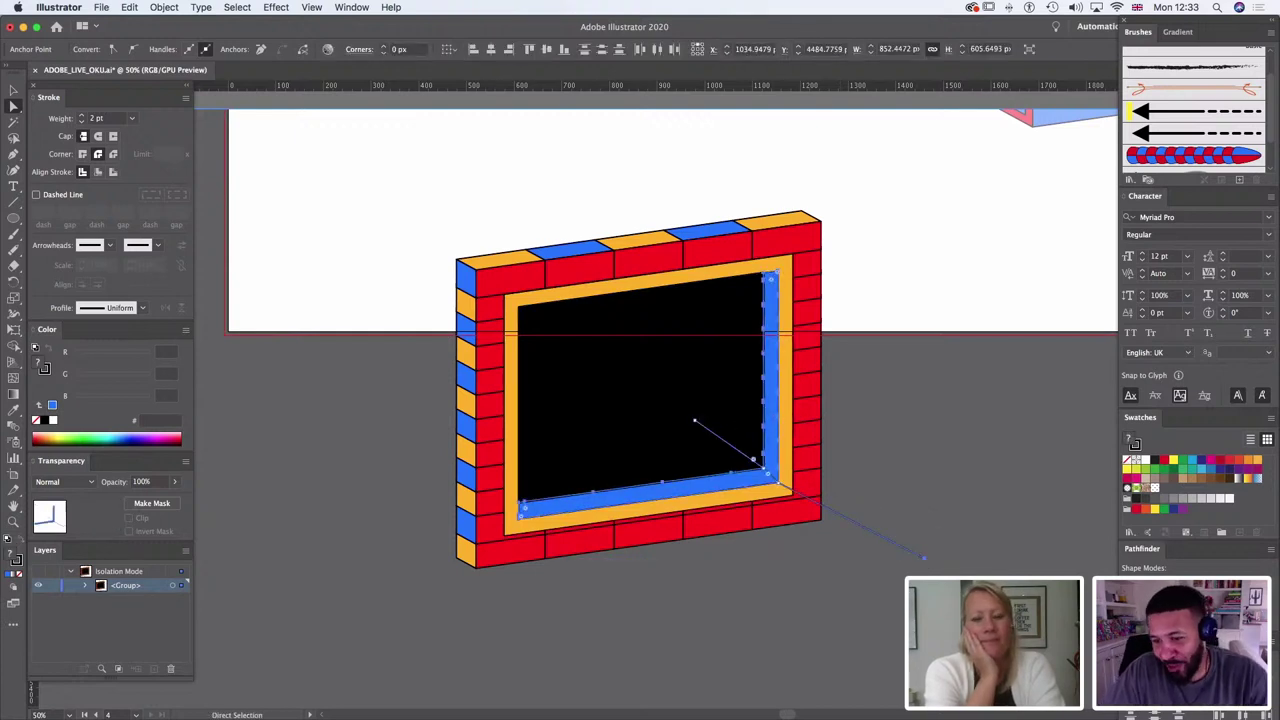
pyautogui.click(996, 443)
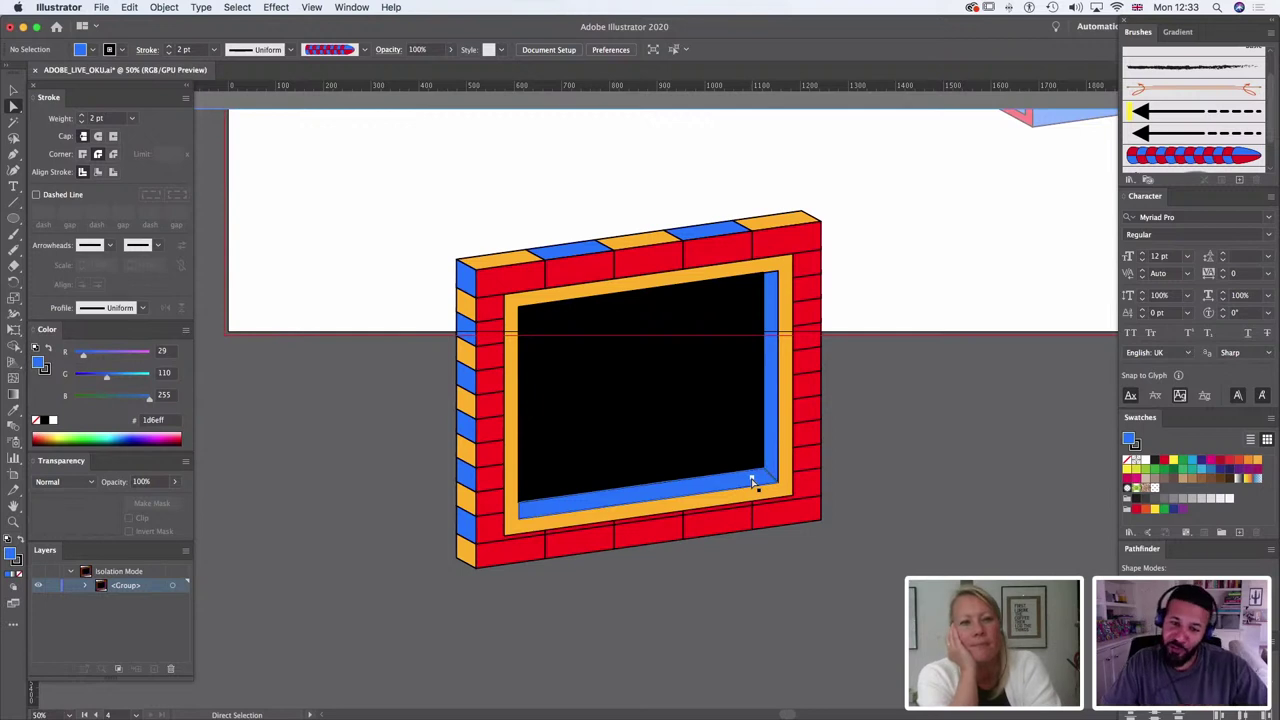
# Step: Try the red brick style on the lower reveal piece, and sample blue back onto it
pyautogui.click(753, 483)
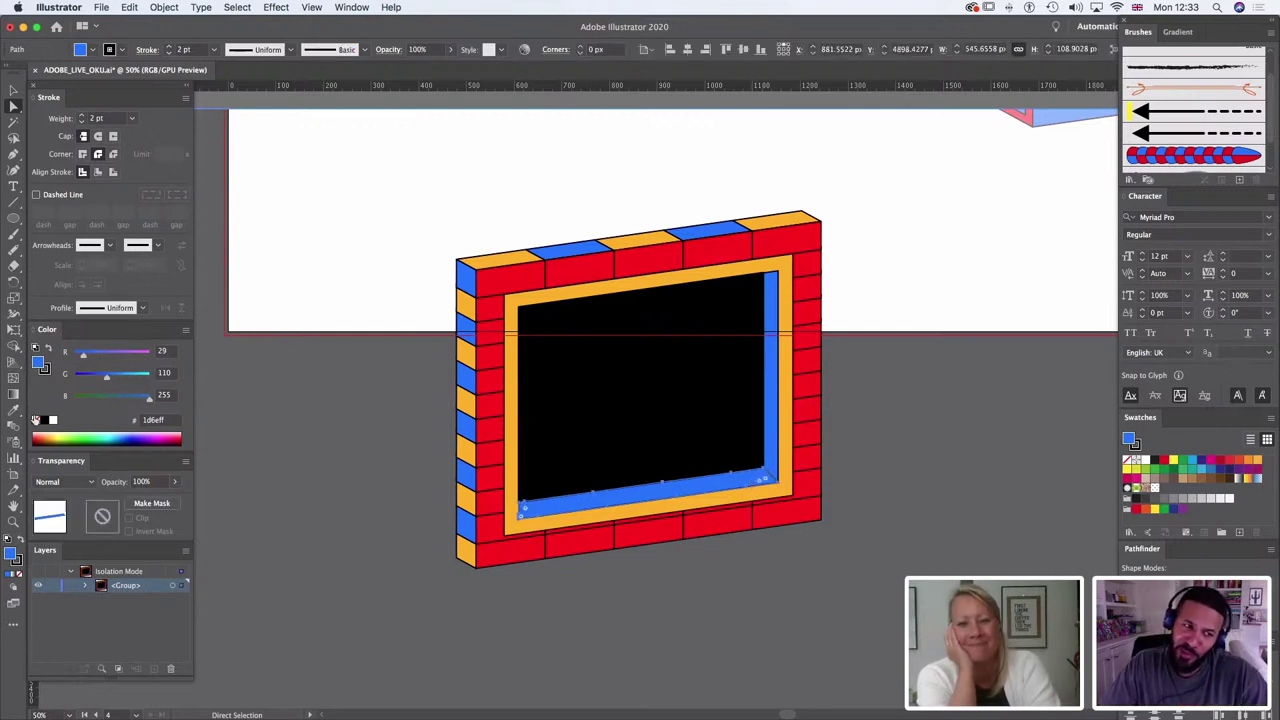
pyautogui.click(13, 410)
pyautogui.click(793, 242)
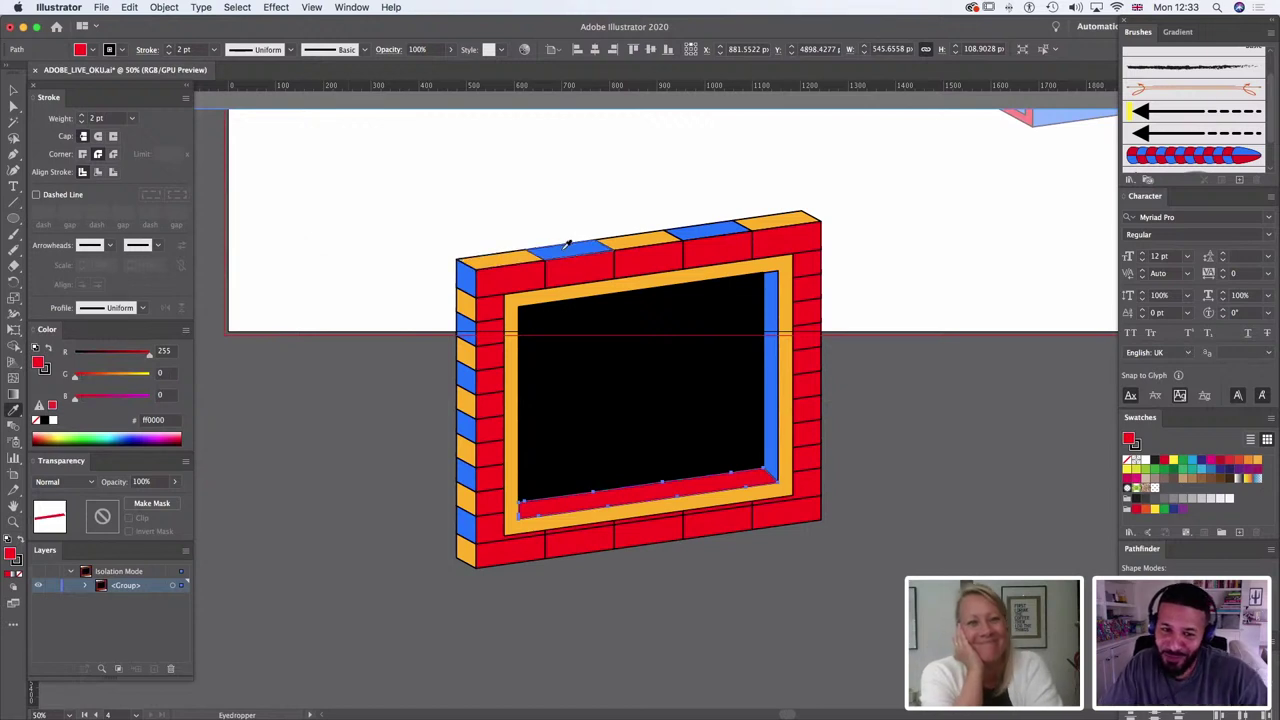
pyautogui.click(771, 290)
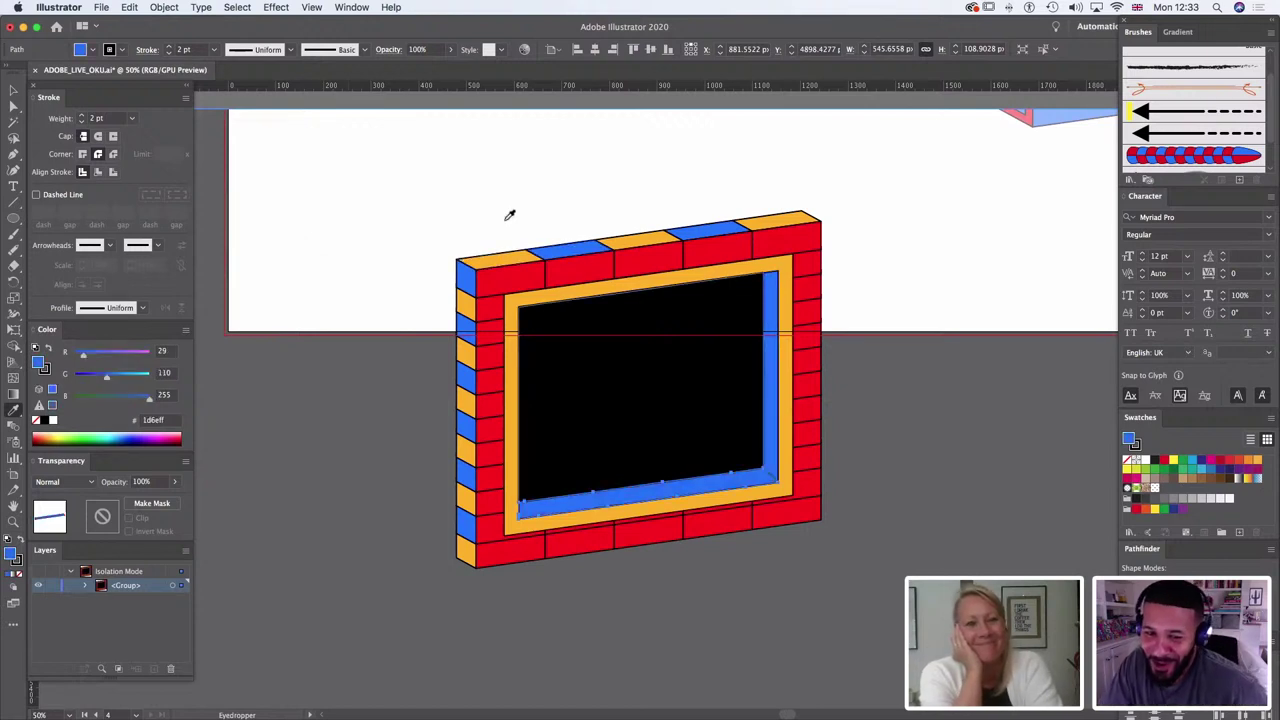
pyautogui.click(13, 106)
pyautogui.click(267, 156)
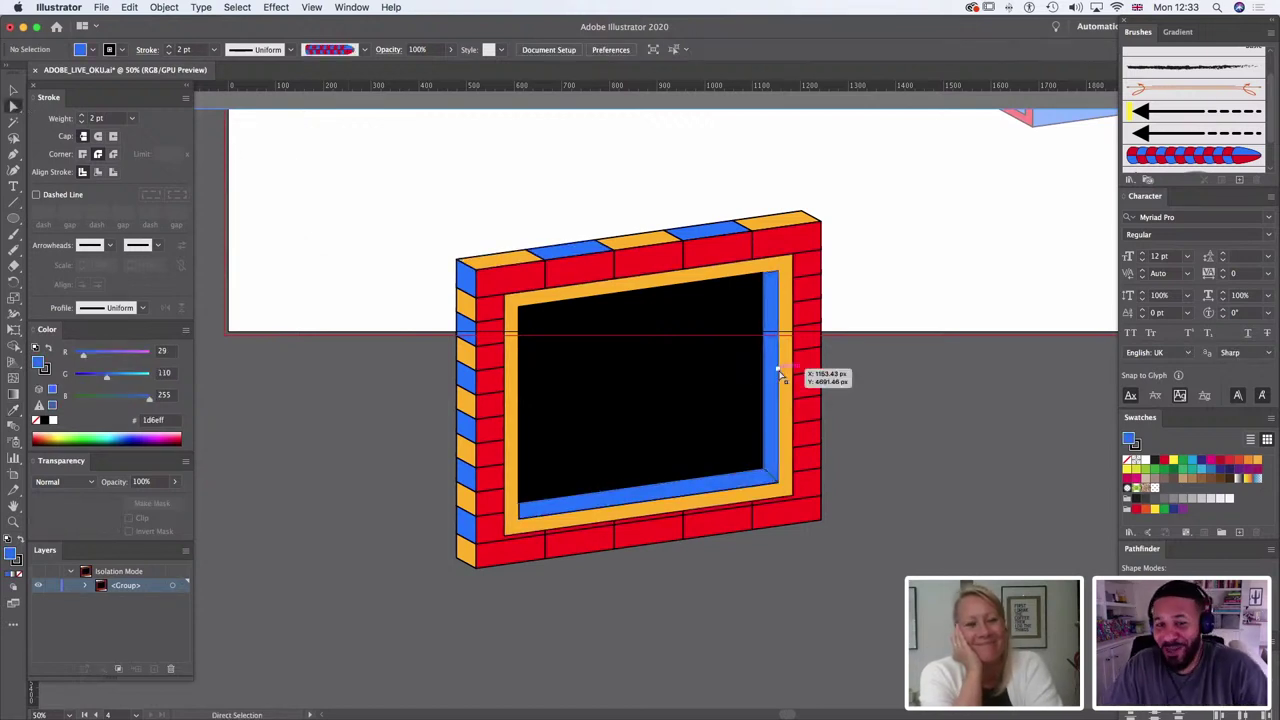
# Step: Sample the red brick's fill and outline onto the vertical reveal piece
pyautogui.click(778, 372)
pyautogui.press('i')
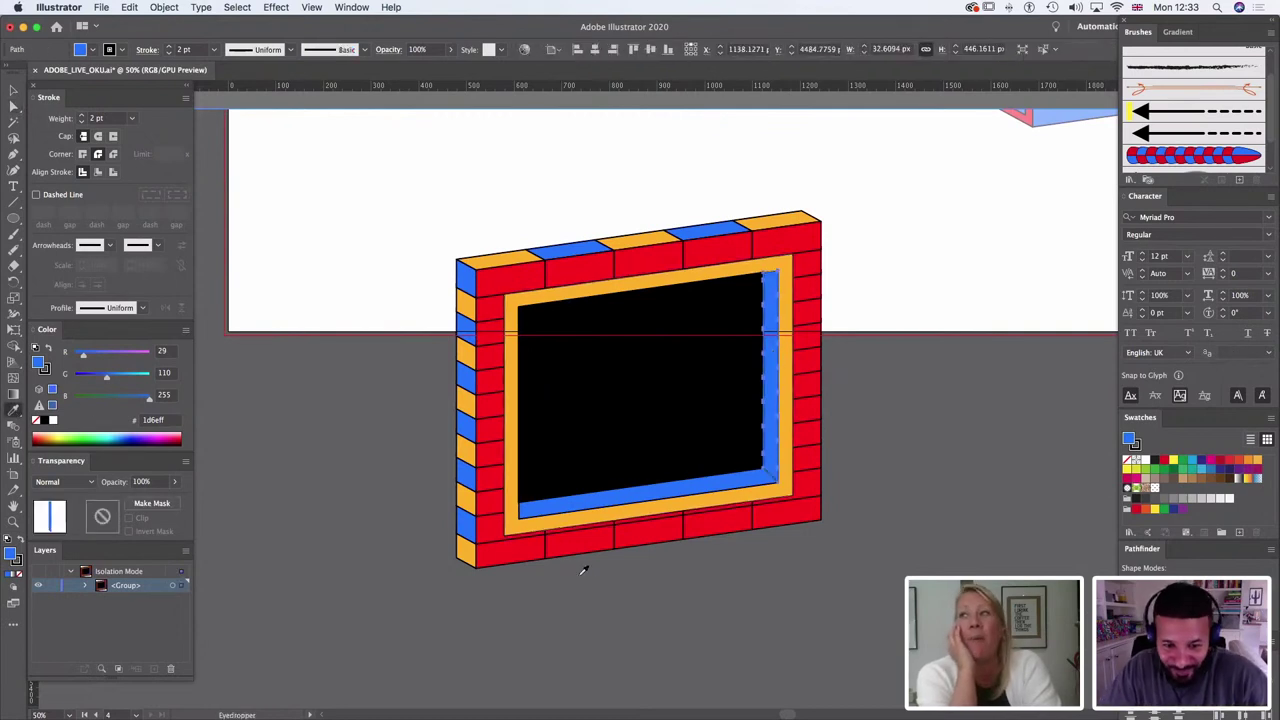
pyautogui.click(591, 531)
pyautogui.press('a')
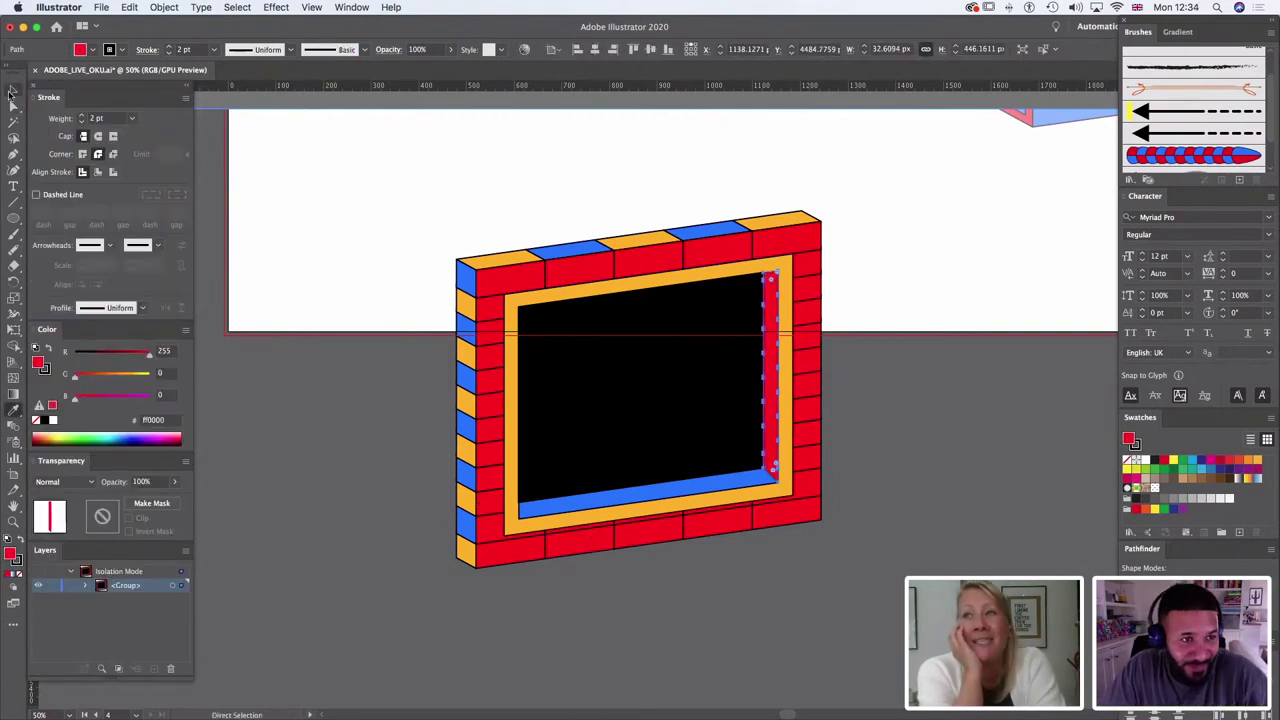
# Step: Select the reveal, yellow frame and black panel together, scale them up slightly about their centre, and group them
pyautogui.press('v')
pyautogui.click(765, 486)
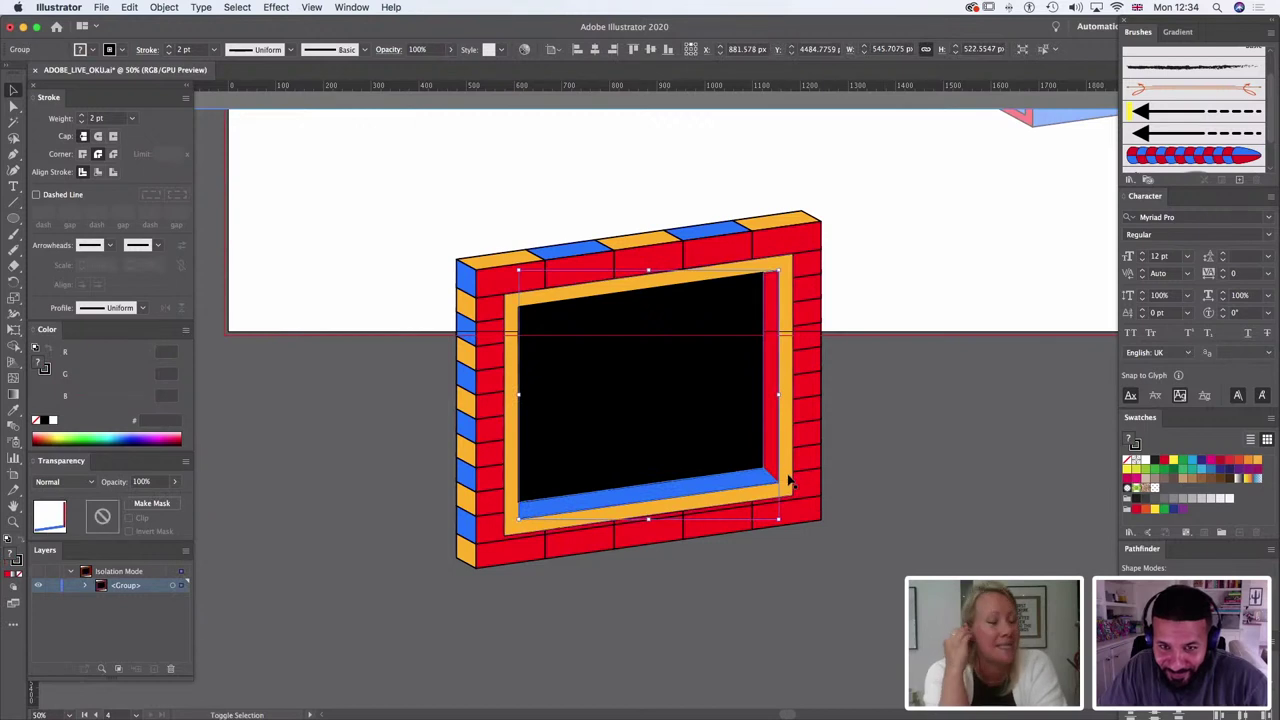
pyautogui.keyDown('shift'); pyautogui.click(788, 474); pyautogui.keyUp('shift')
pyautogui.moveTo(794, 254); pyautogui.dragTo(797, 253)
pyautogui.click(669, 433)
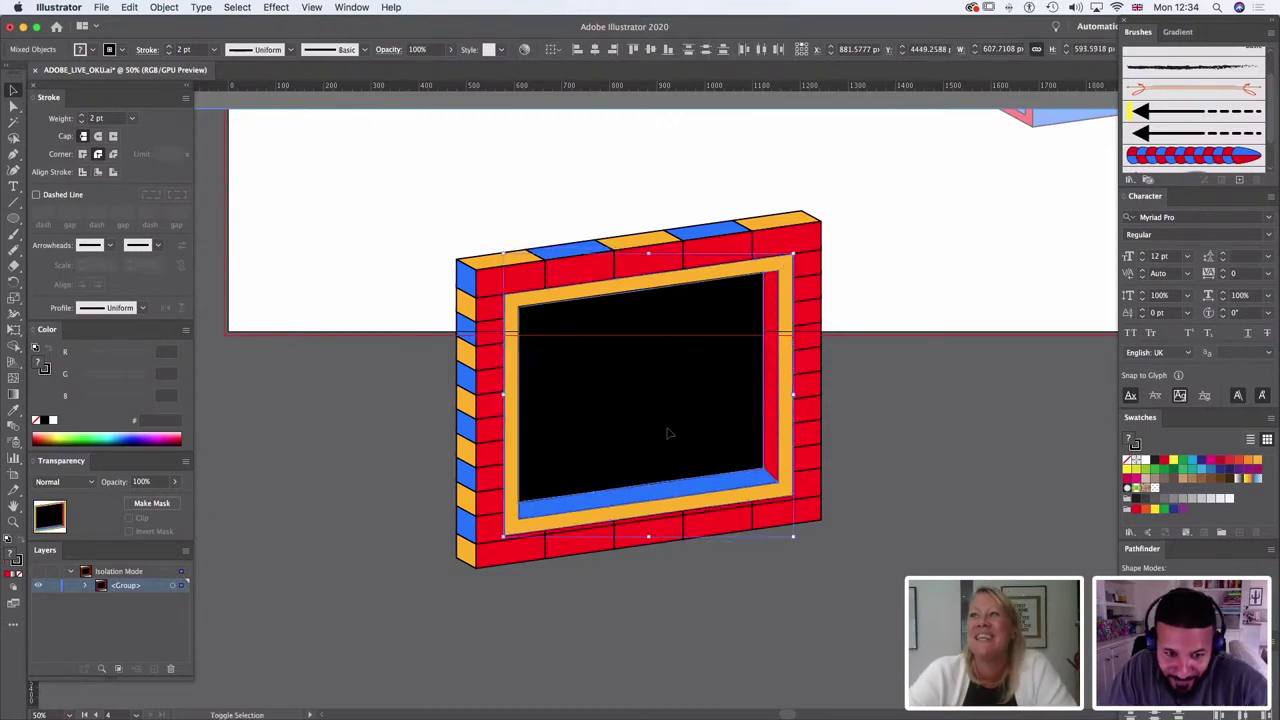
pyautogui.moveTo(793, 253); pyautogui.dragTo(799, 248)
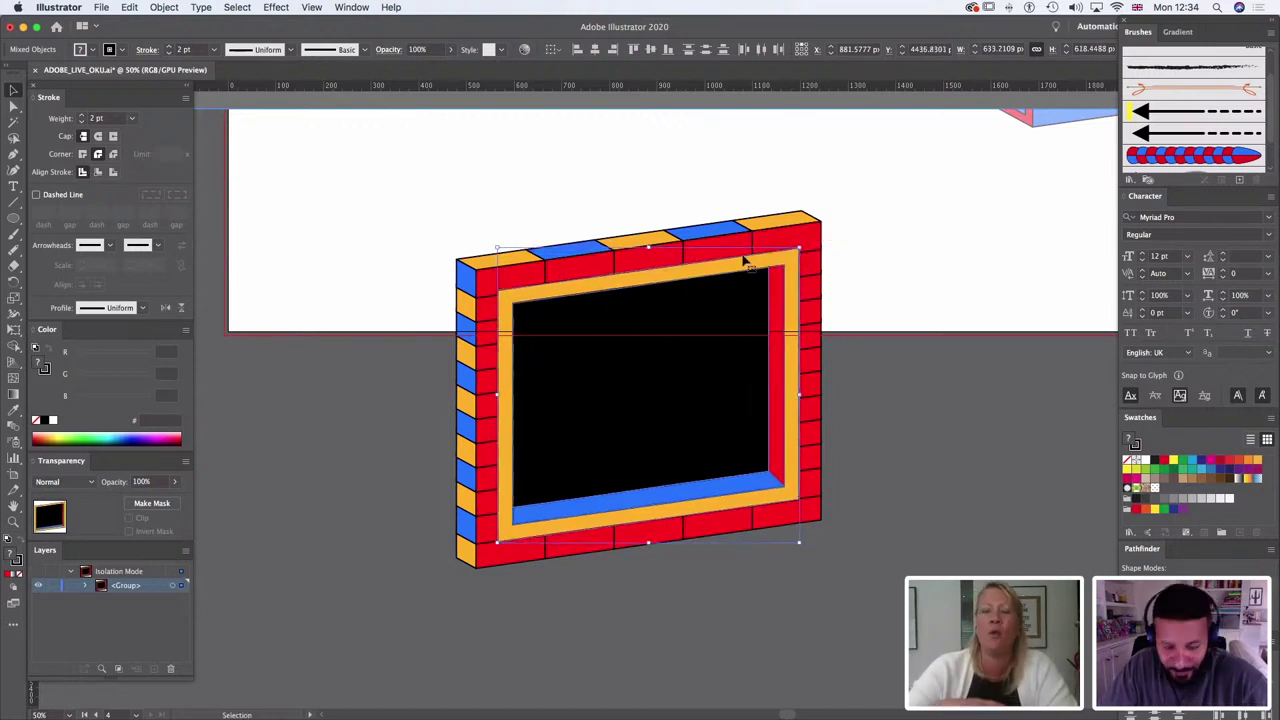
pyautogui.click(947, 262)
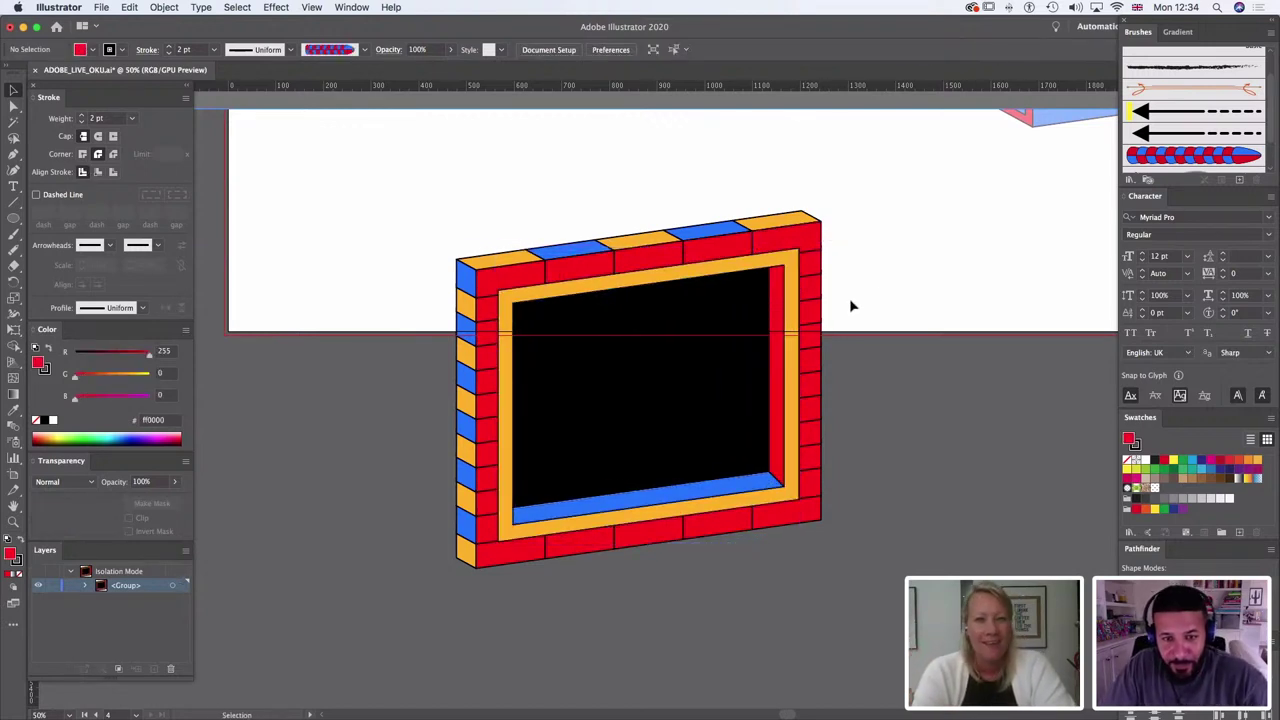
# Step: Scale the window group down about its centre to about 569 by 556 px, and nudge it slightly down
pyautogui.click(755, 298)
pyautogui.moveTo(799, 248); pyautogui.dragTo(790, 268)
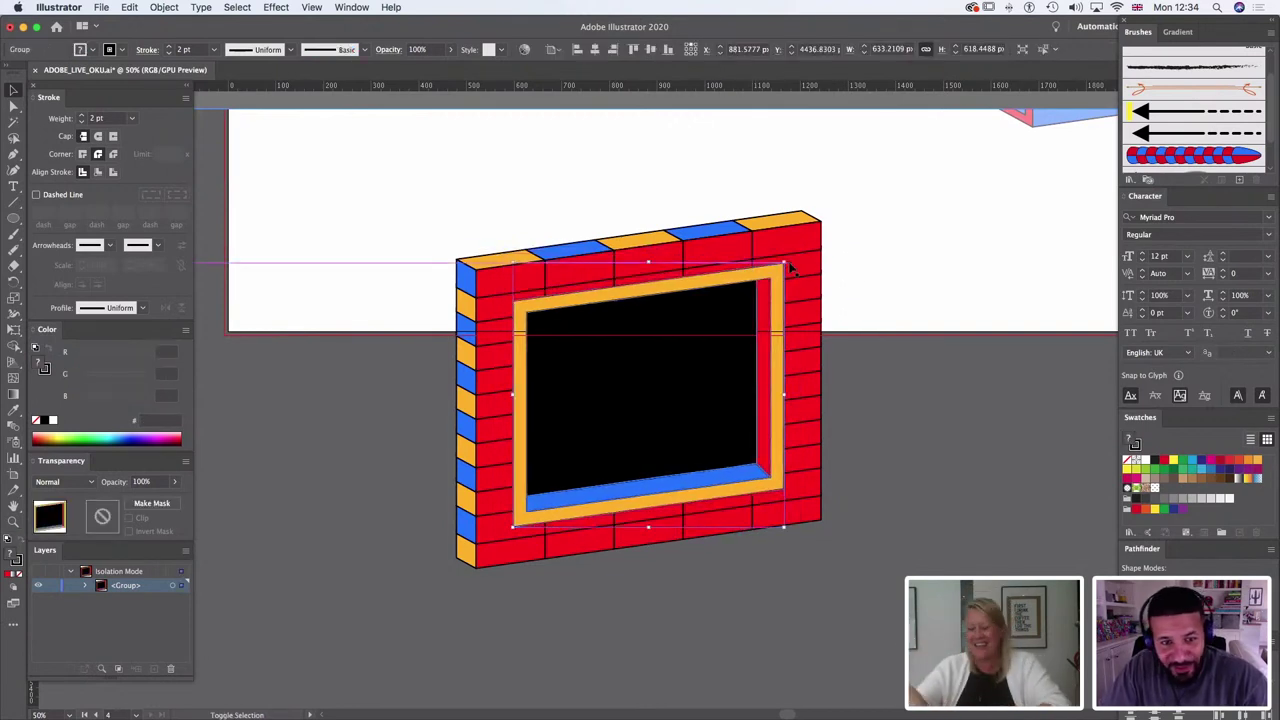
pyautogui.click(886, 252)
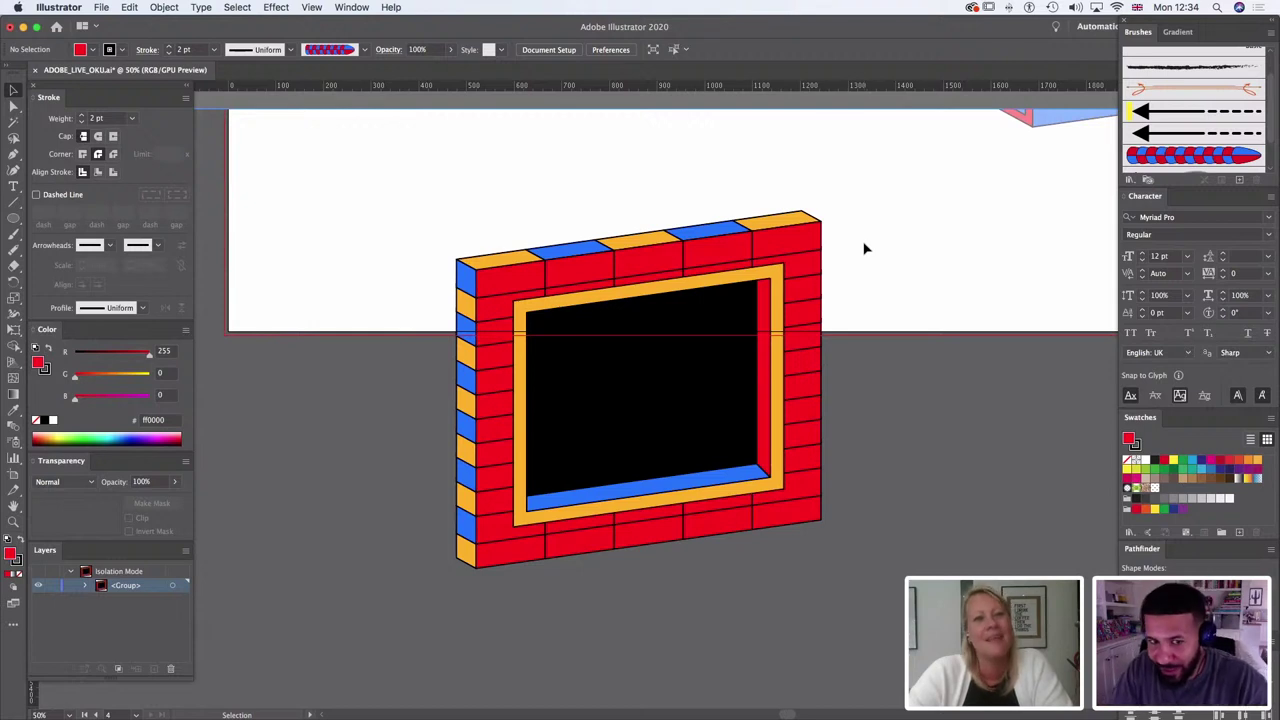
pyautogui.click(770, 350)
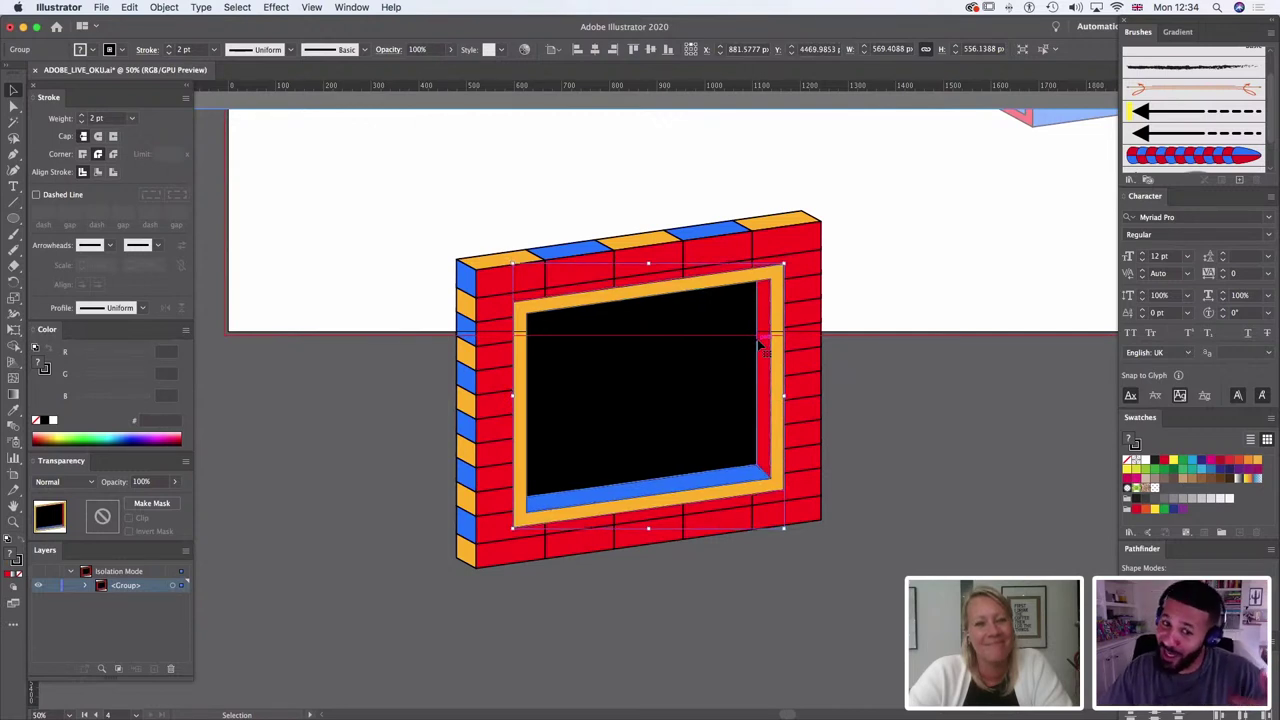
pyautogui.press('Down')
pyautogui.press('Down')
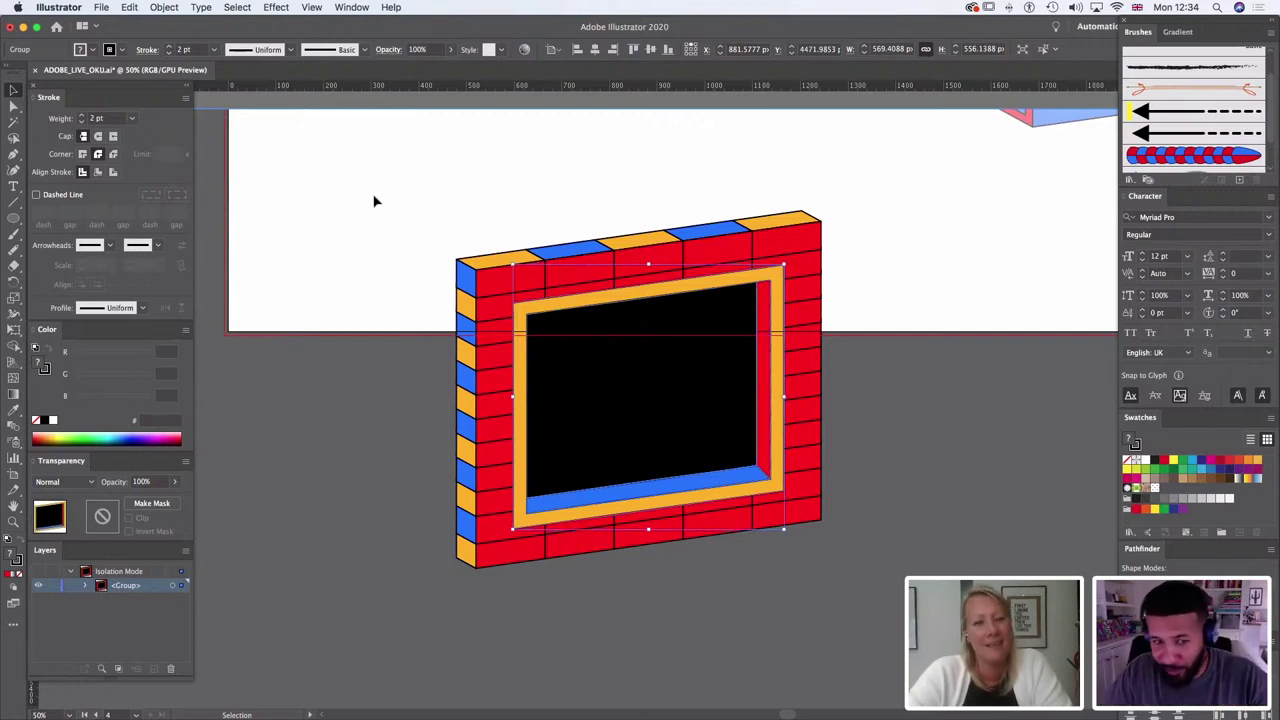
# Step: Duplicate the black panel partway down, divide the two overlapping copies, and delete the part hanging below the window
pyautogui.click(13, 105)
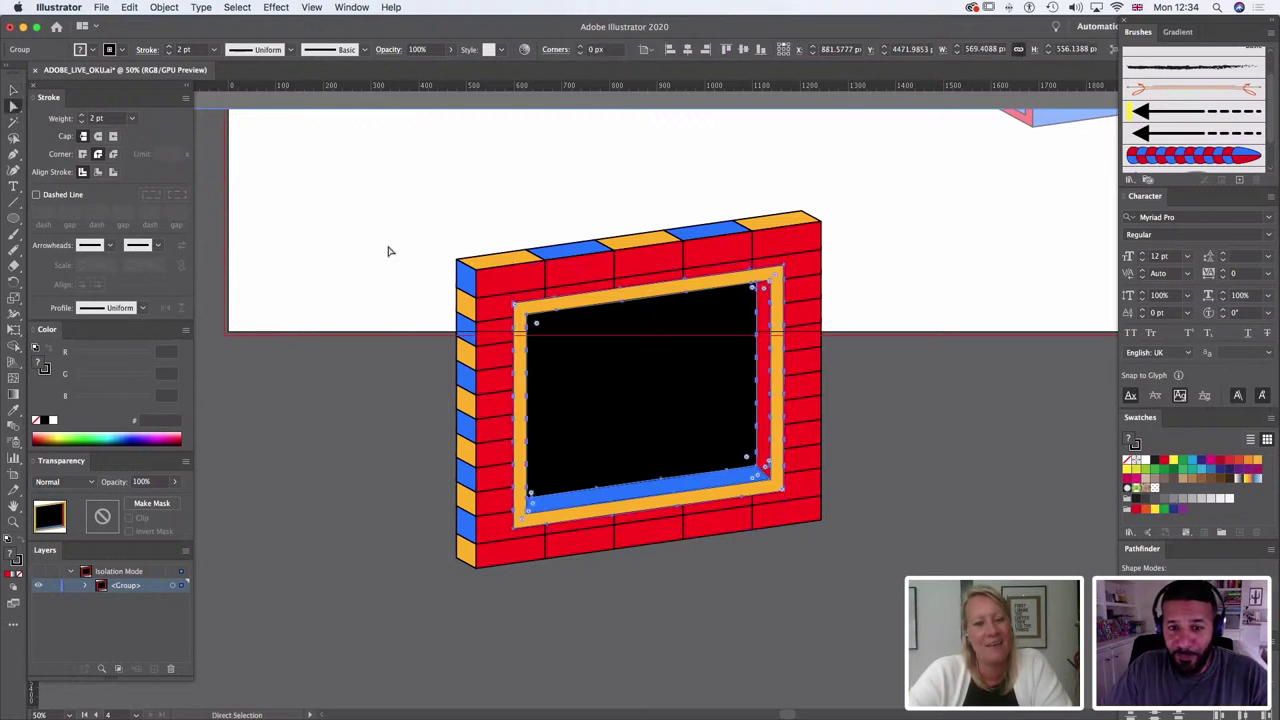
pyautogui.moveTo(709, 366); pyautogui.dragTo(701, 444)
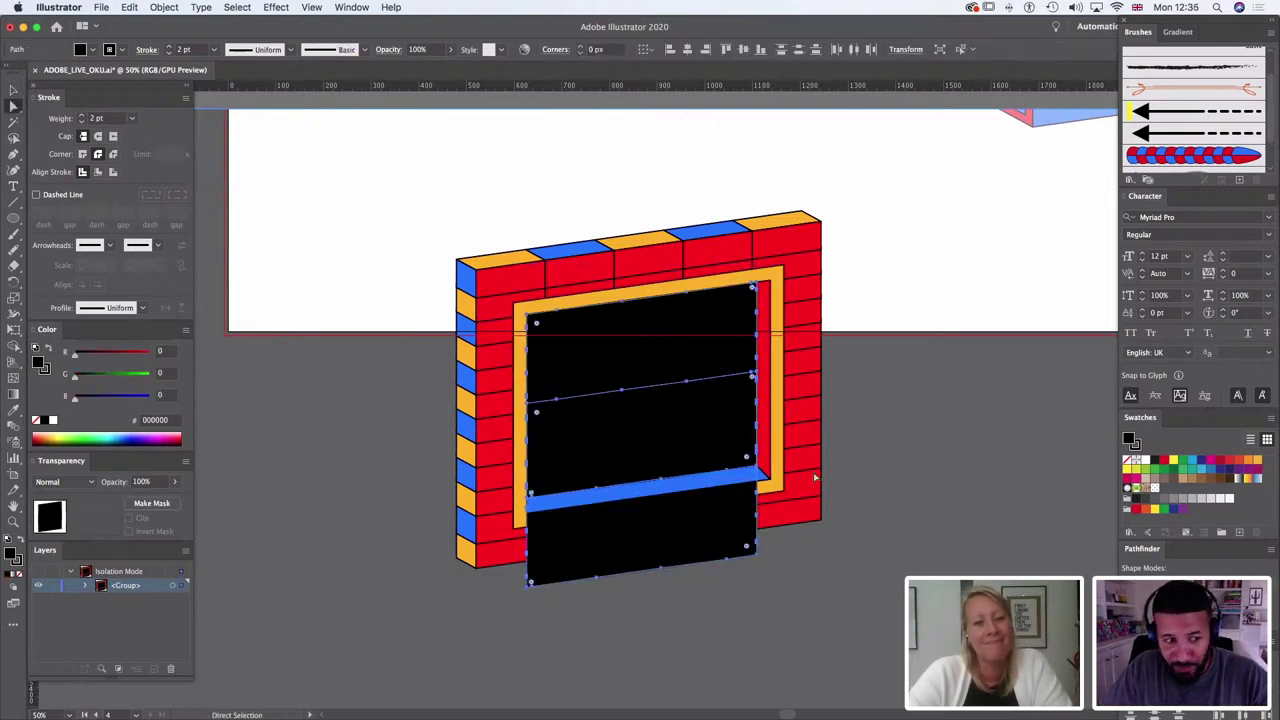
pyautogui.press('super+g')
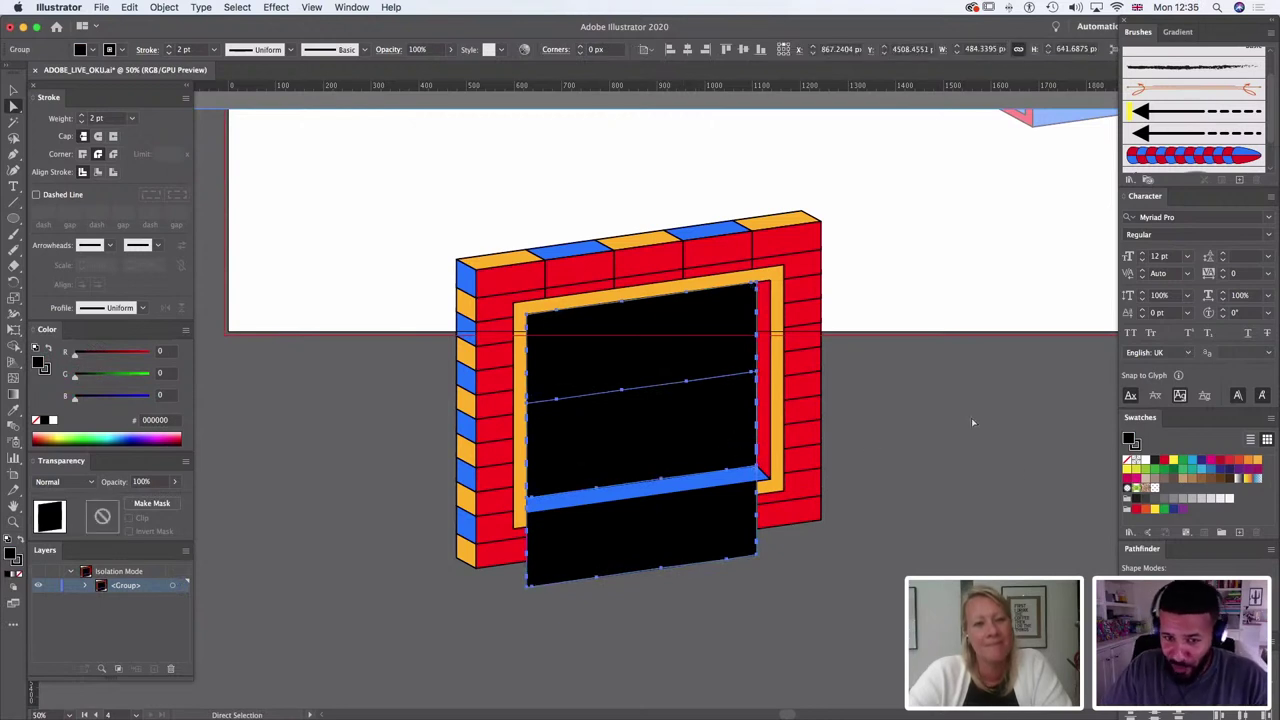
pyautogui.click(972, 422)
pyautogui.click(629, 558)
pyautogui.press('Delete')
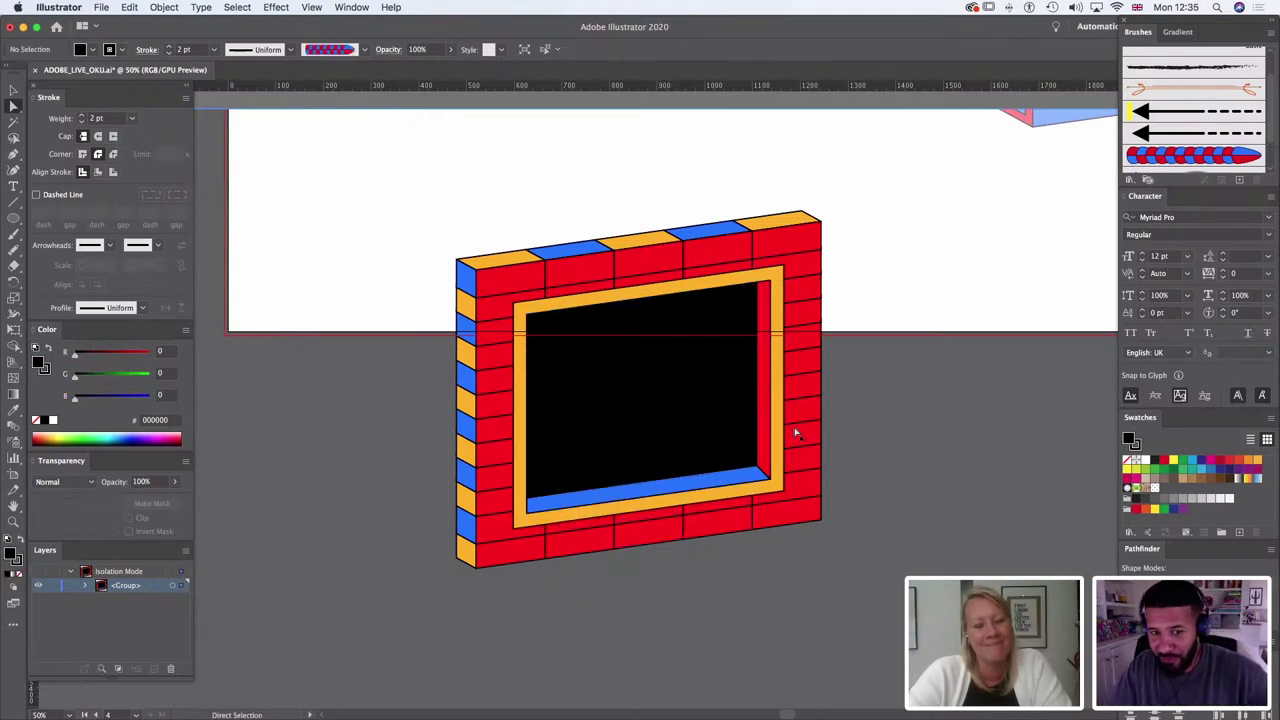
# Step: Fill the upper section of the divided black panel with white
pyautogui.click(711, 354)
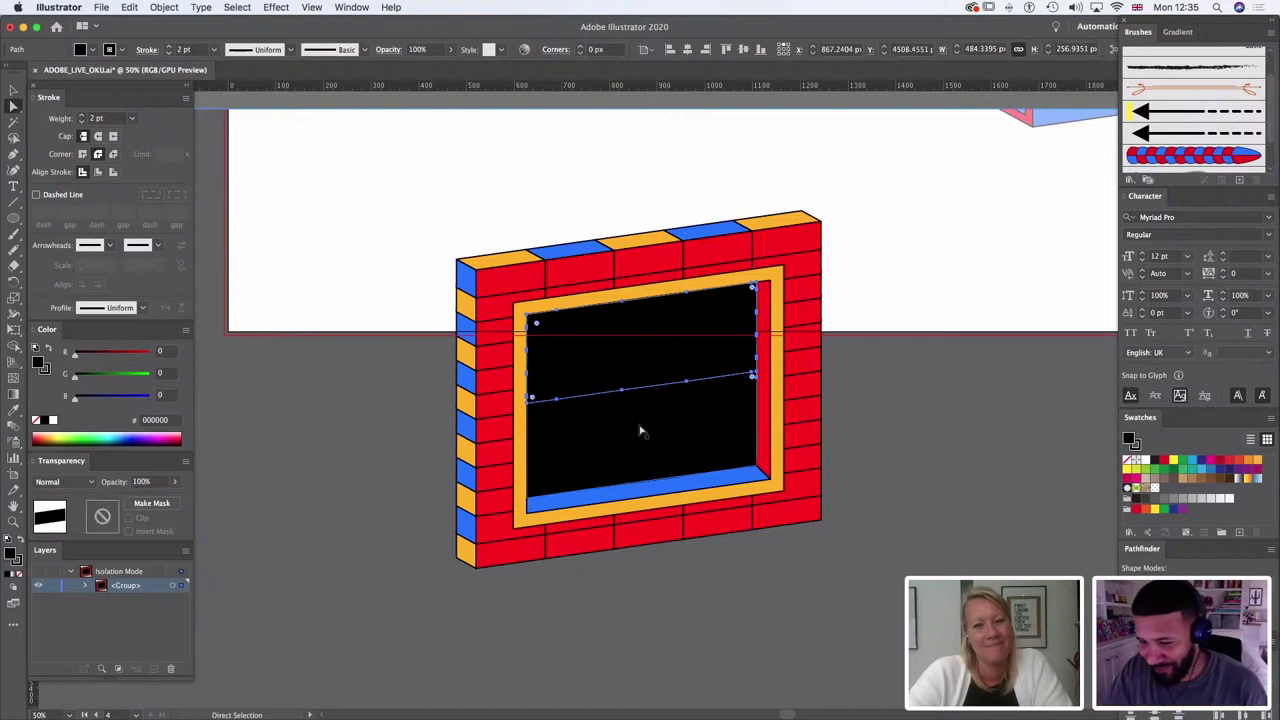
pyautogui.click(53, 421)
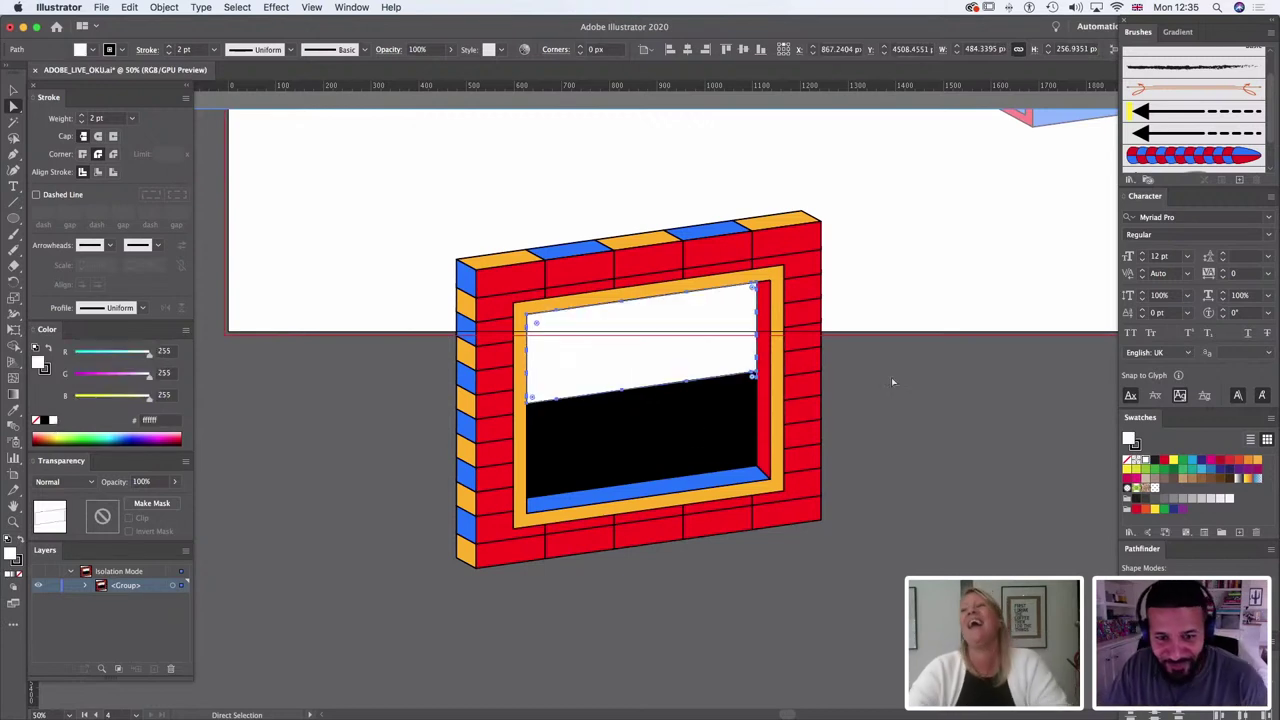
pyautogui.click(891, 377)
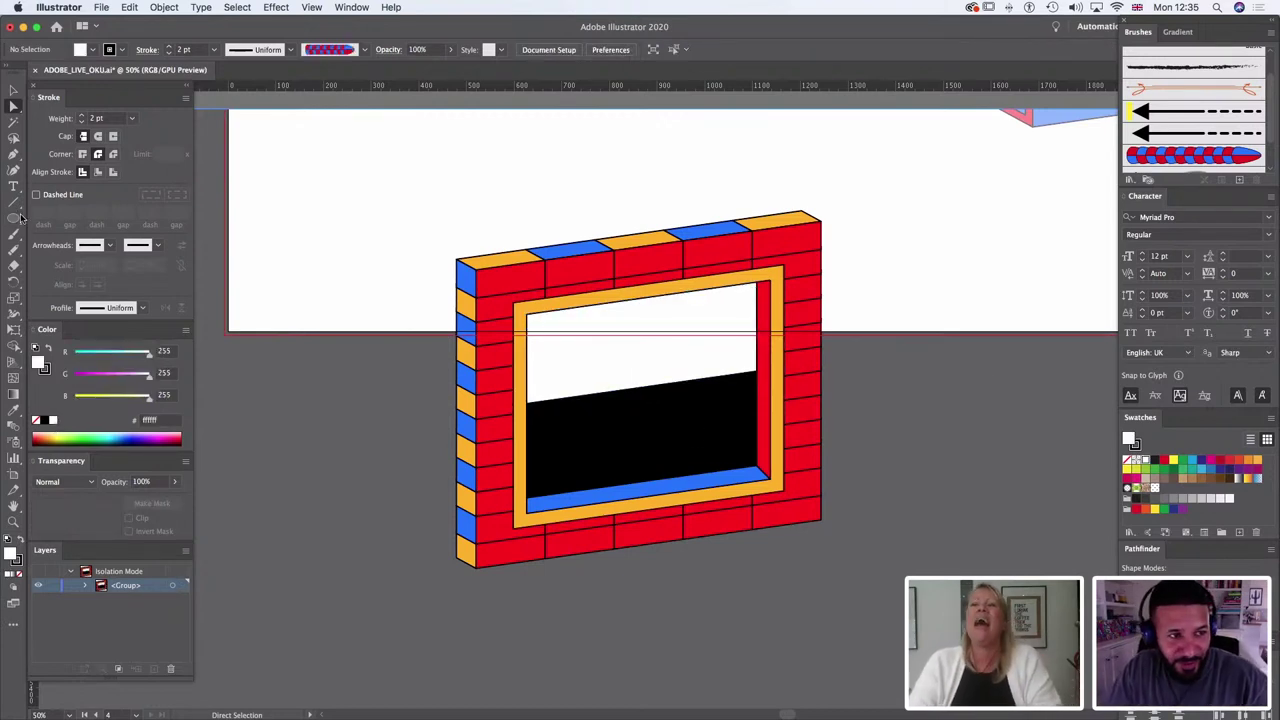
pyautogui.moveTo(13, 218); pyautogui.dragTo(65, 218)
pyautogui.moveTo(648, 200); pyautogui.dragTo(695, 152)
pyautogui.press('Delete')
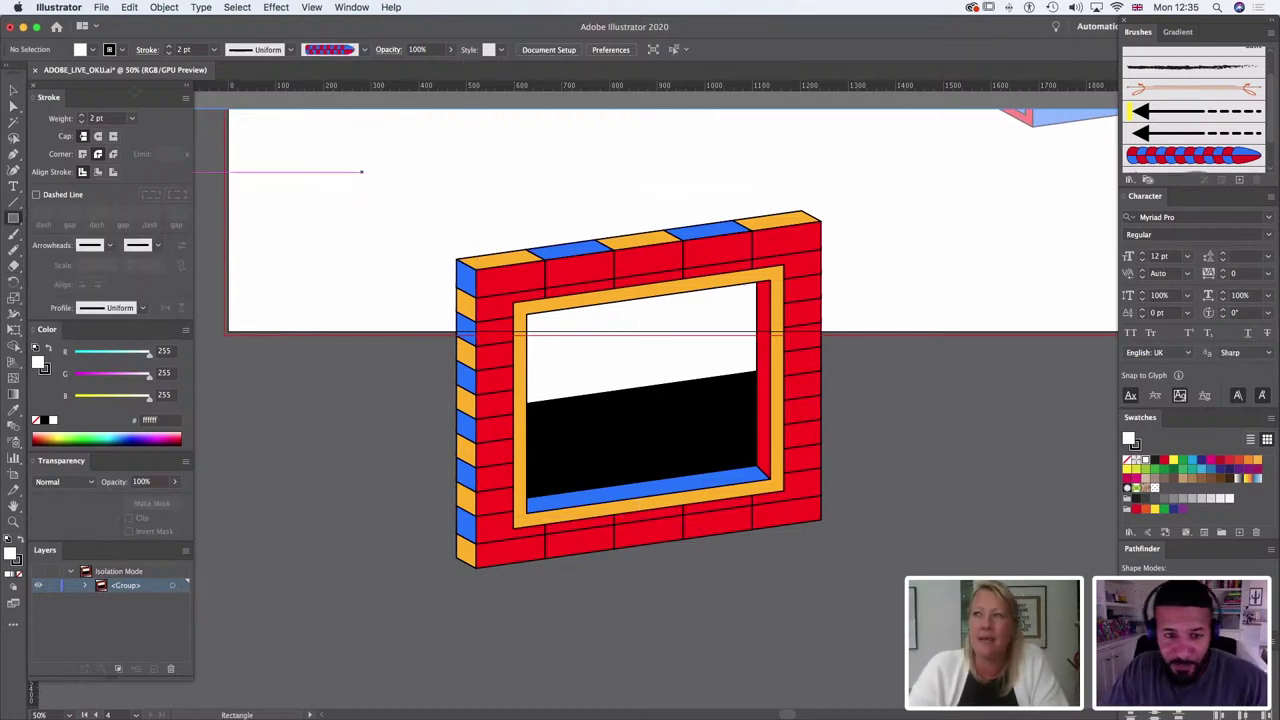
# Step: Fill the upper section of the window panel with the blue sampled from the window sill
pyautogui.click(13, 107)
pyautogui.click(576, 366)
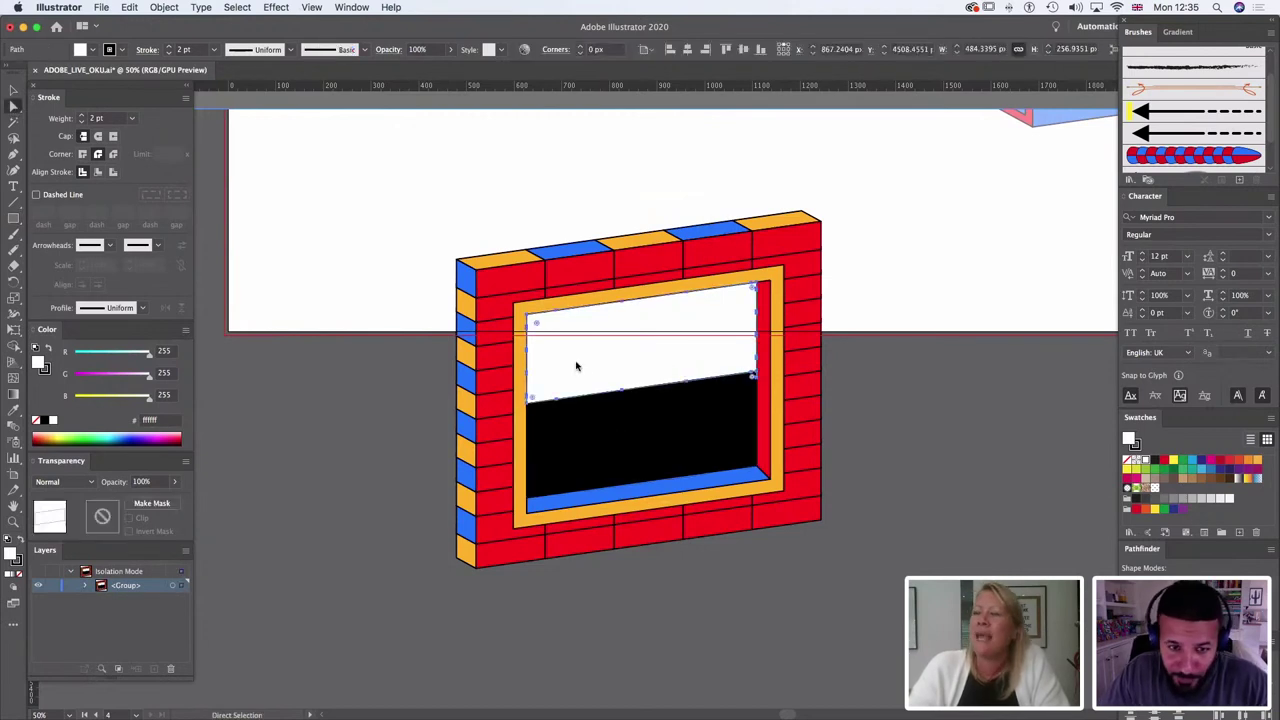
pyautogui.click(11, 411)
pyautogui.click(634, 486)
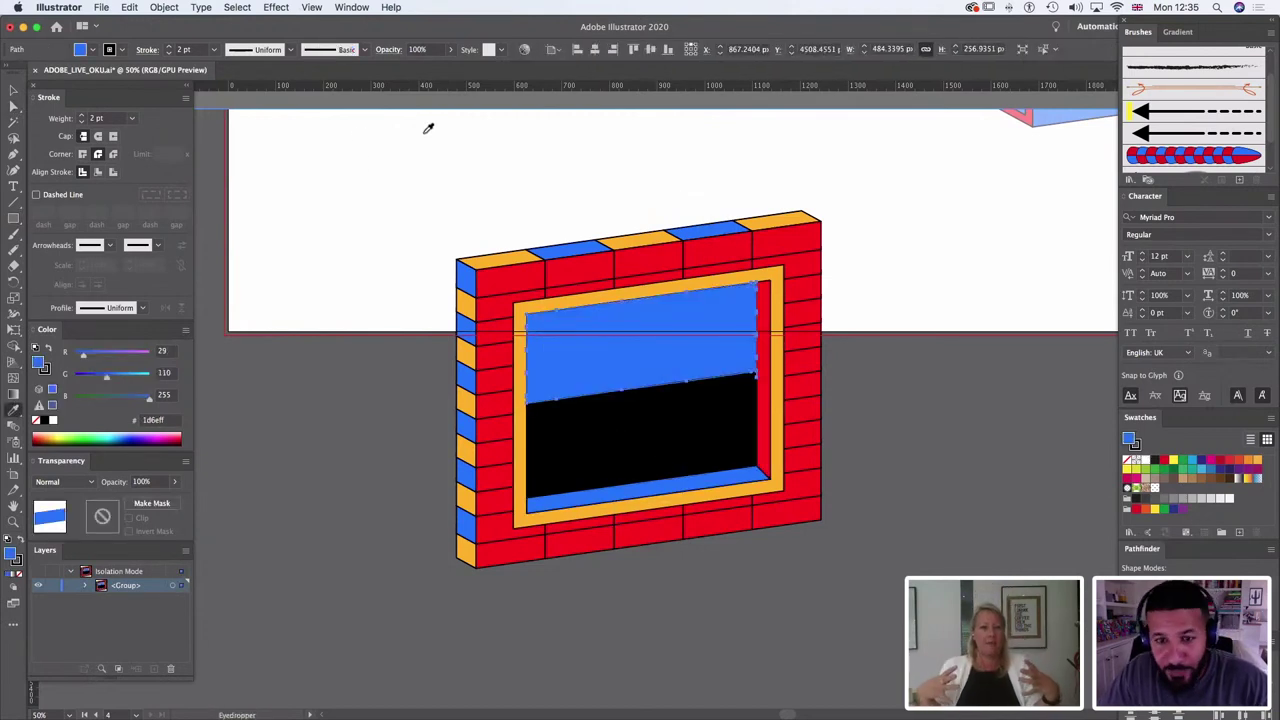
# Step: Delete the anchor point near the upper-right corner of the window's black lower section
pyautogui.click(13, 154)
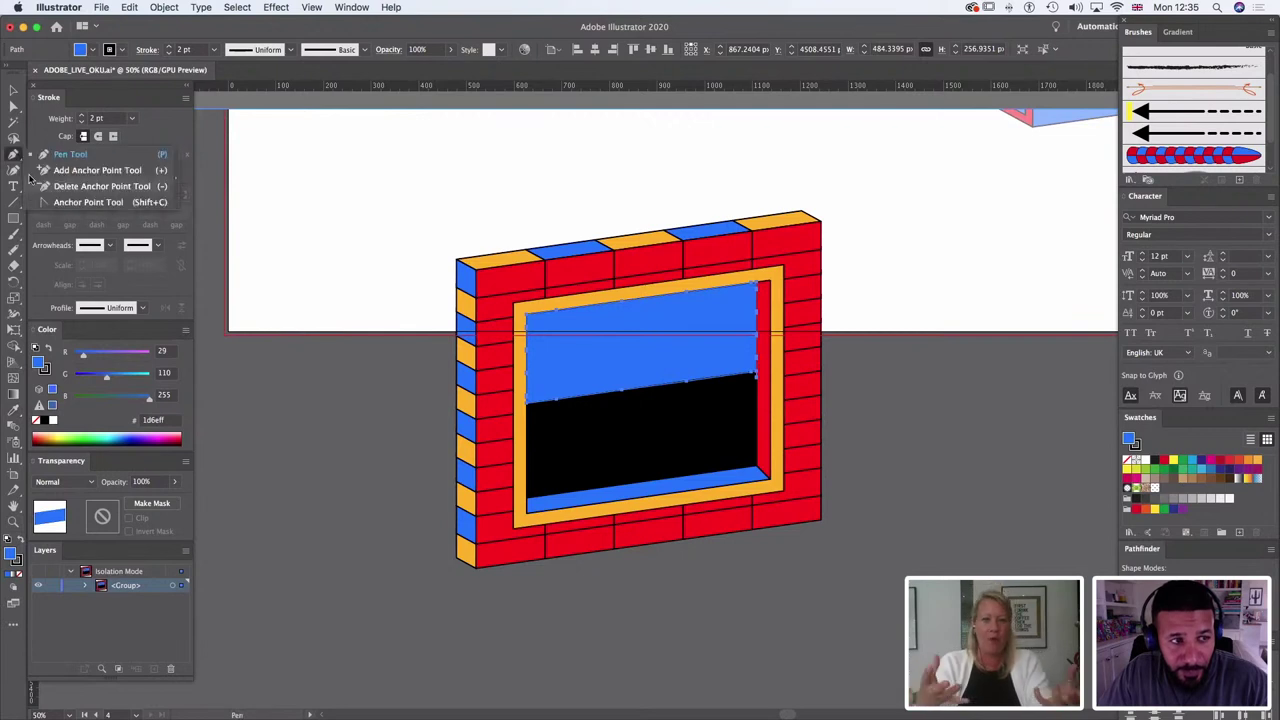
pyautogui.click(45, 188)
pyautogui.click(758, 378)
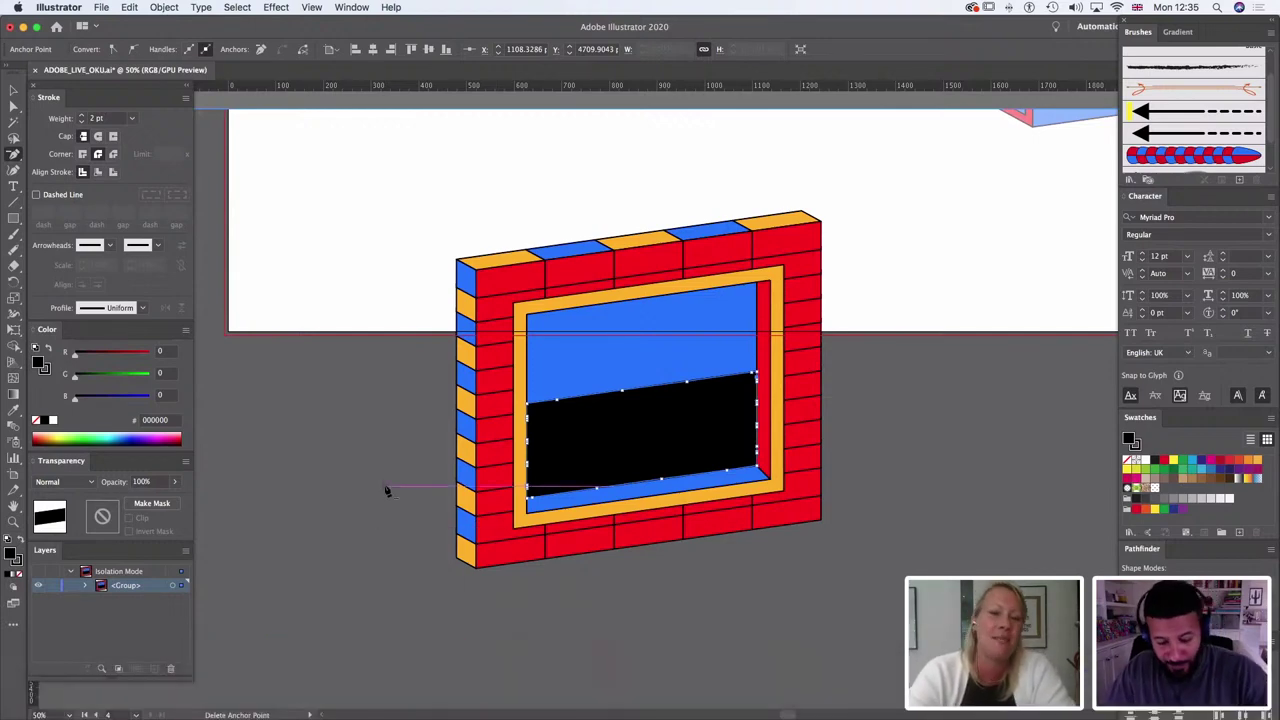
pyautogui.hotkey('ctrl', 'Up')
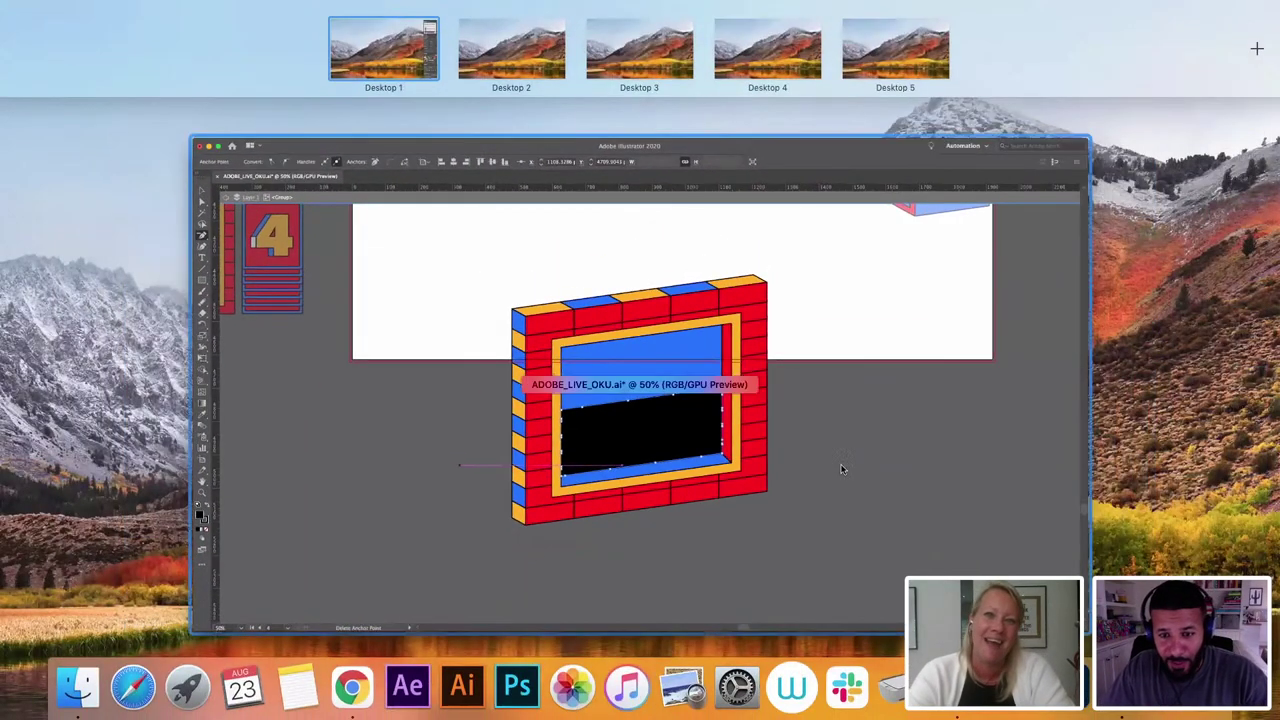
pyautogui.click(841, 469)
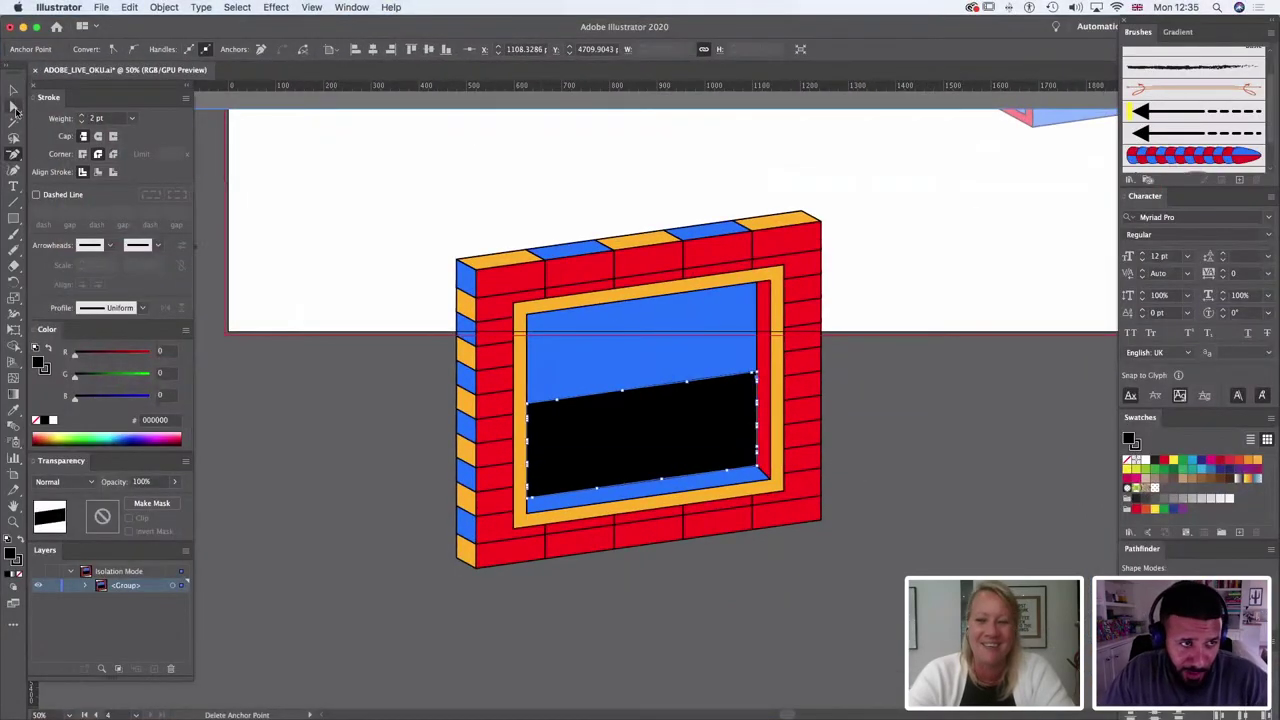
# Step: Draw a narrow vertical bar about 23 by 555 px across the middle of the window, using the lower section's black fill
pyautogui.click(14, 106)
pyautogui.click(686, 420)
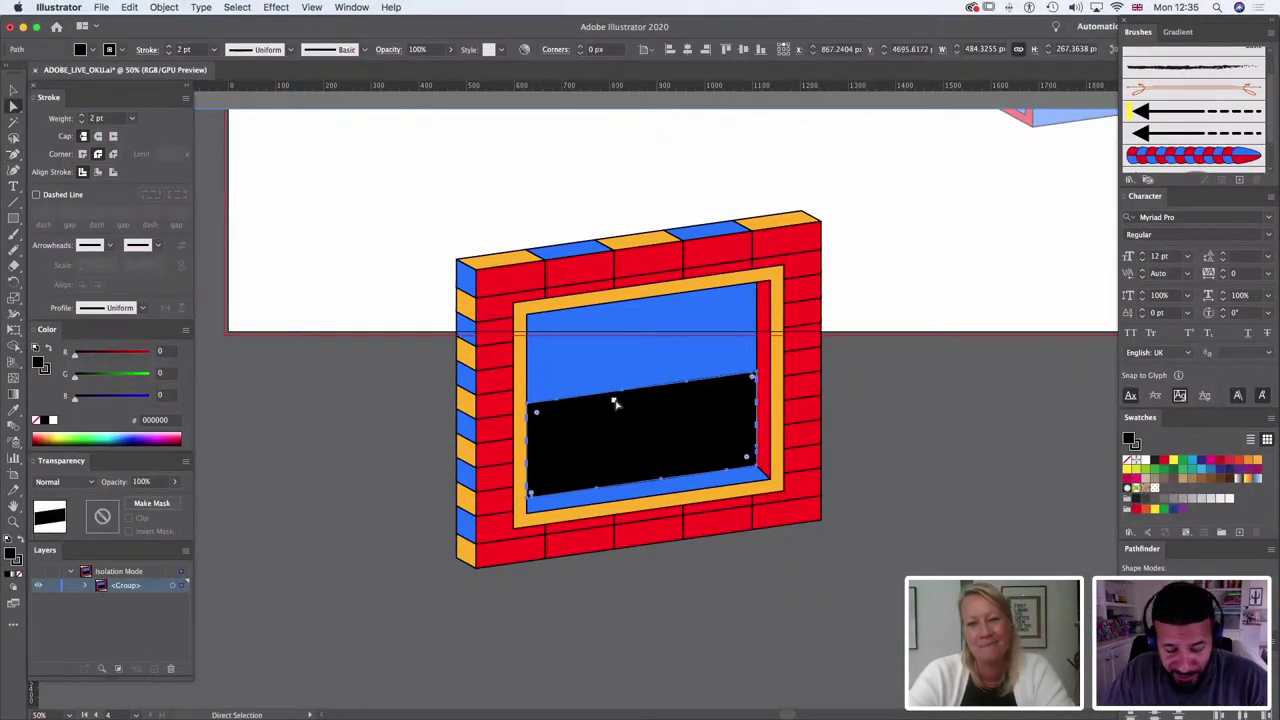
pyautogui.click(14, 217)
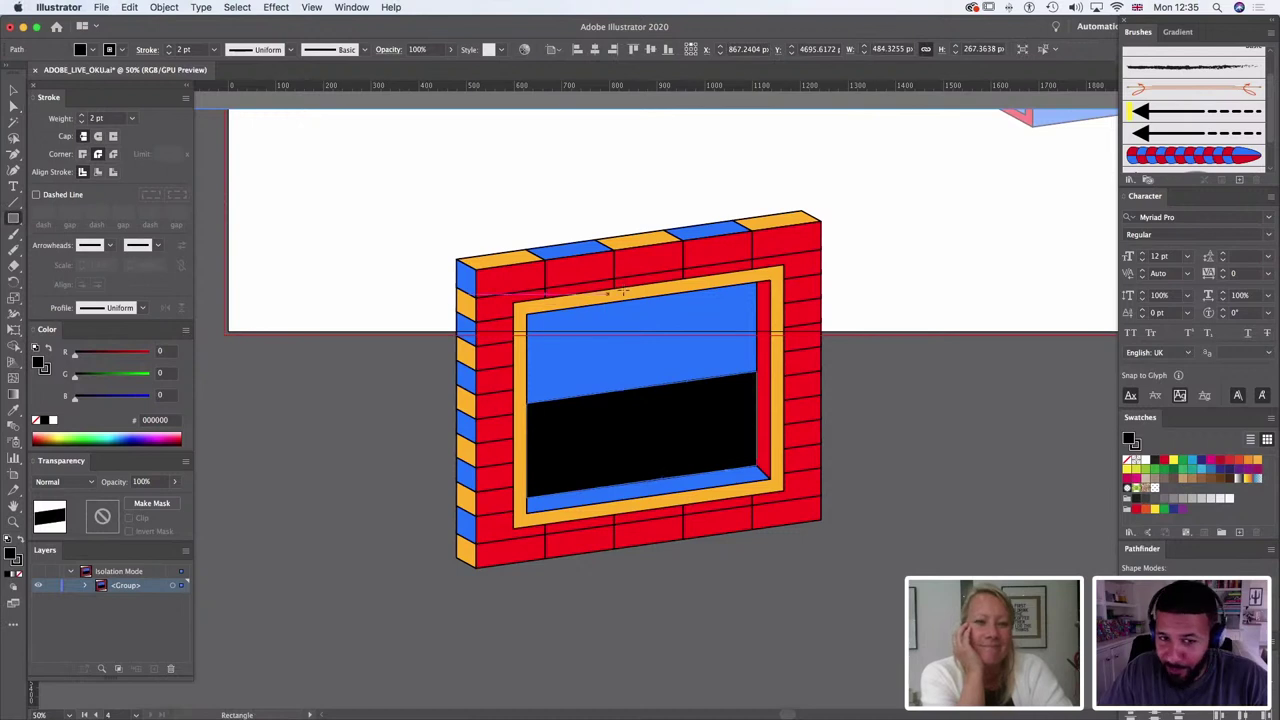
pyautogui.moveTo(643, 258); pyautogui.dragTo(653, 520)
pyautogui.click(14, 105)
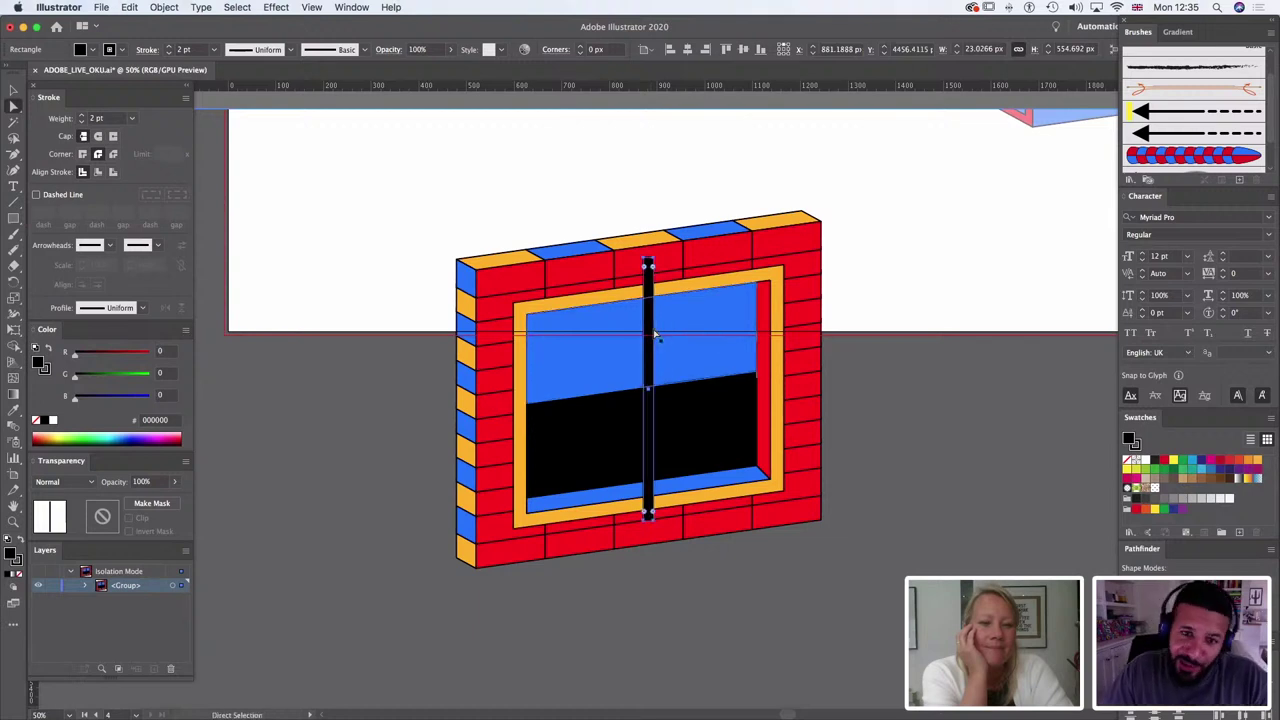
pyautogui.click(929, 257)
# Step: Move the black vertical bar up by about 5.6 px over the window
pyautogui.click(13, 90)
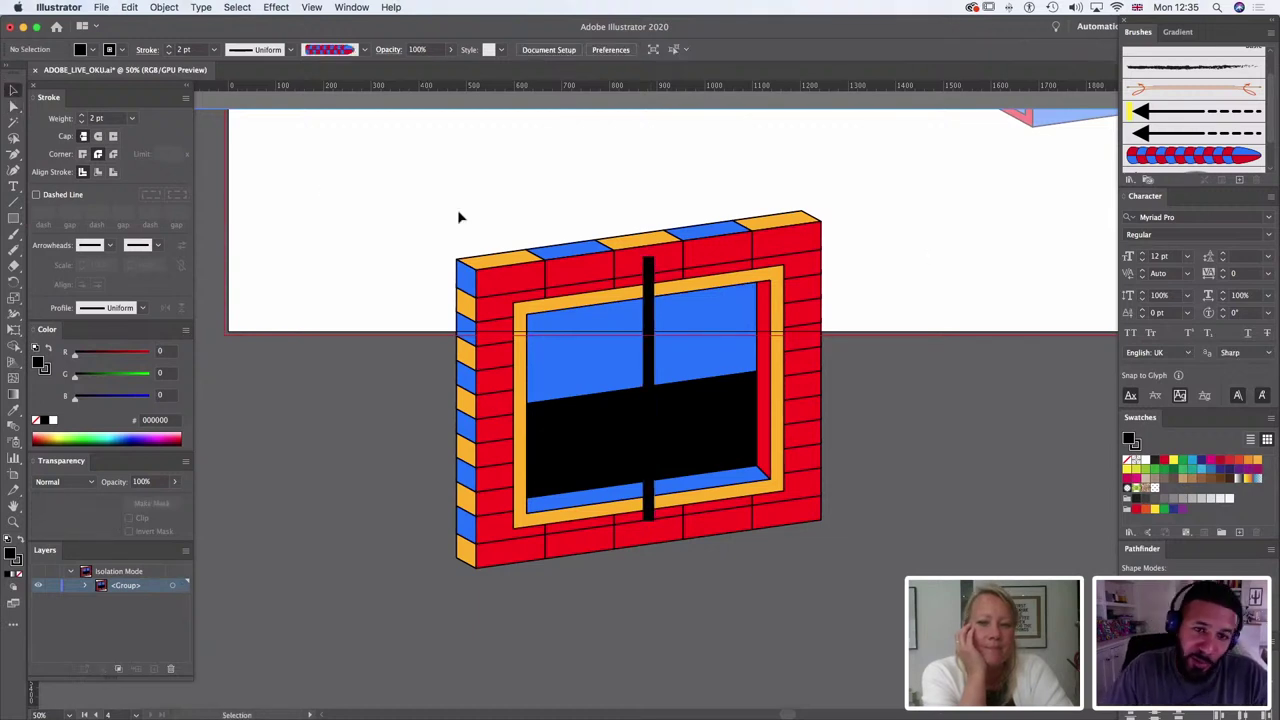
pyautogui.press('super+a')
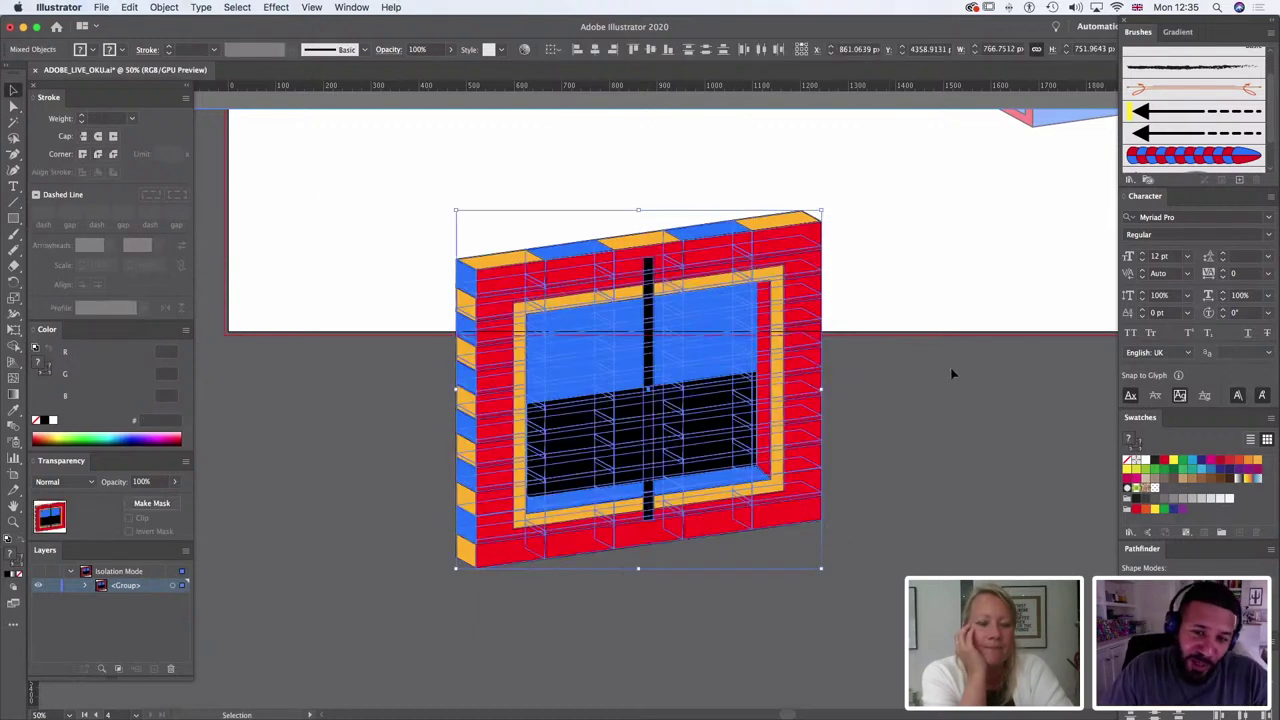
pyautogui.click(958, 369)
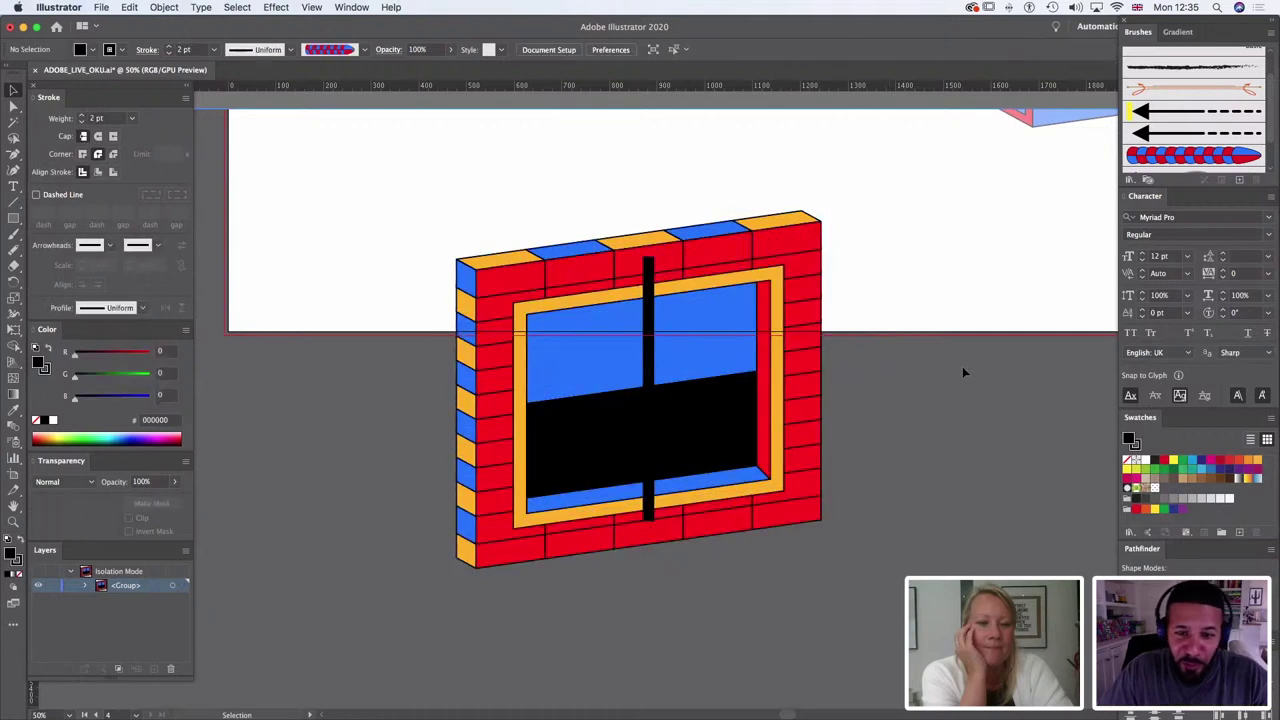
pyautogui.click(648, 366)
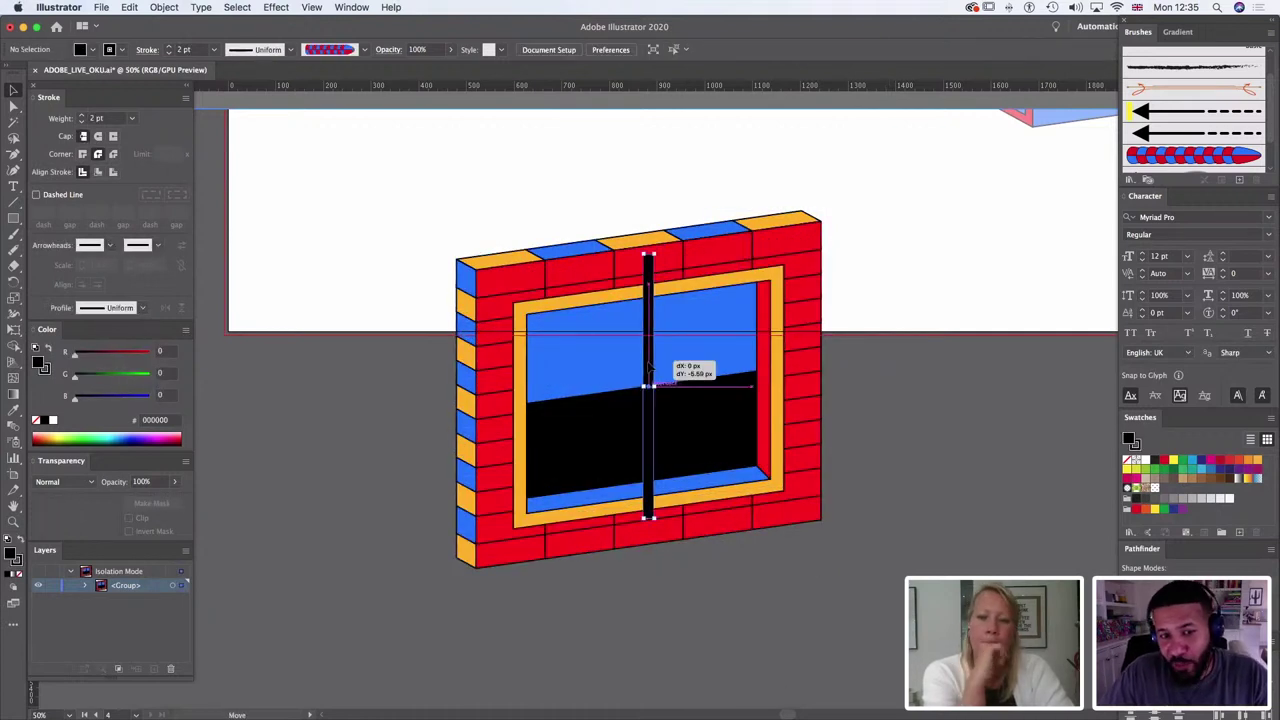
pyautogui.press('a')
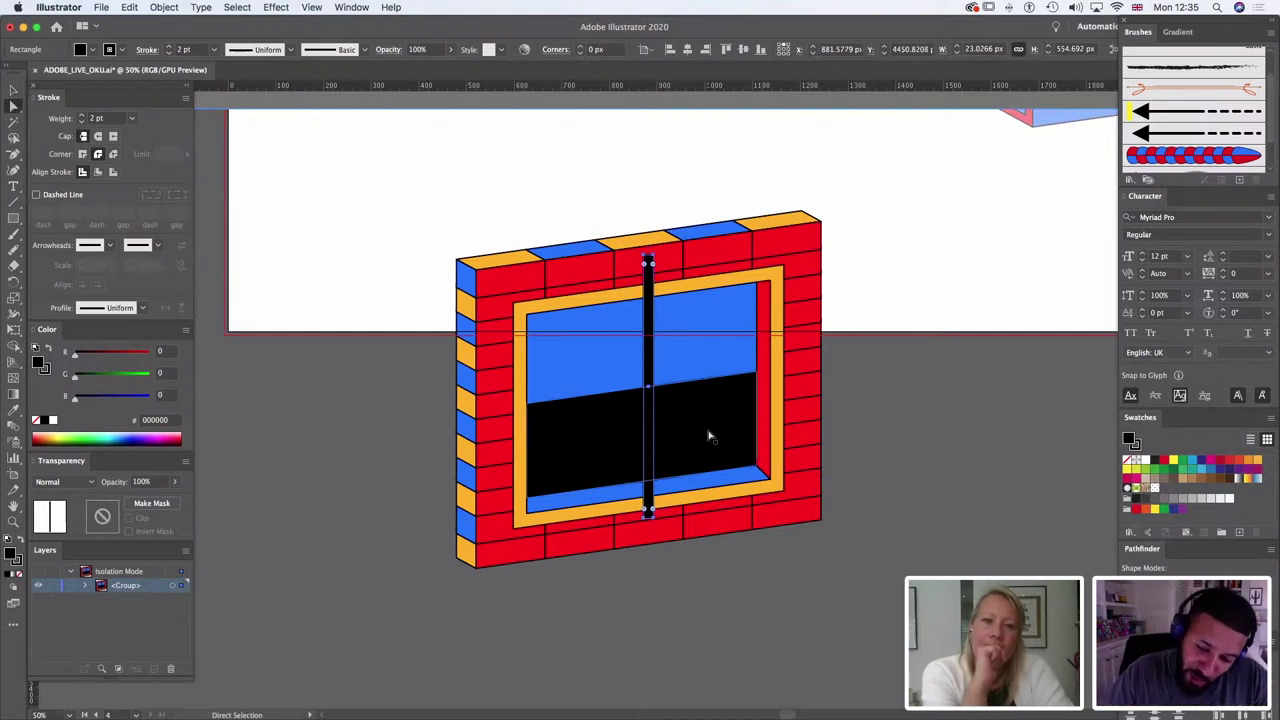
pyautogui.click(860, 399)
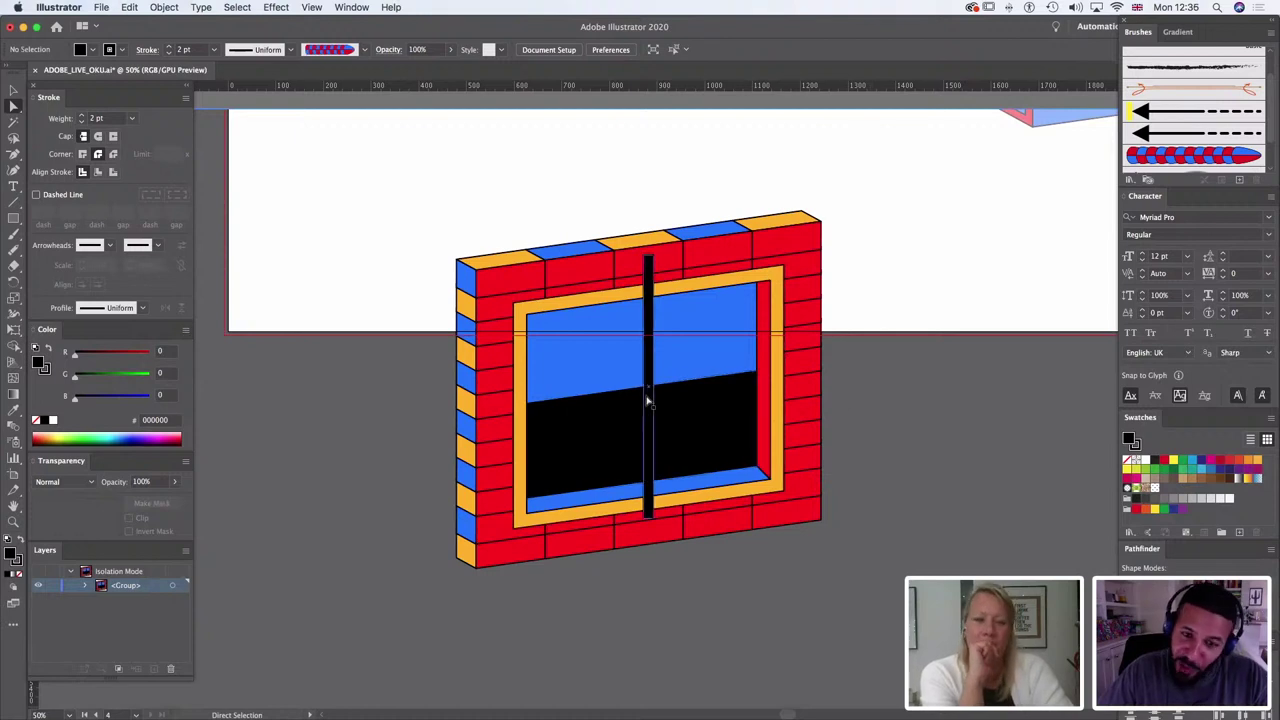
# Step: Trim the vertical bar to the window opening by intersecting it with a united copy of the blue and black sections
pyautogui.click(686, 434)
pyautogui.keyDown('shift'); pyautogui.click(684, 352); pyautogui.keyUp('shift')
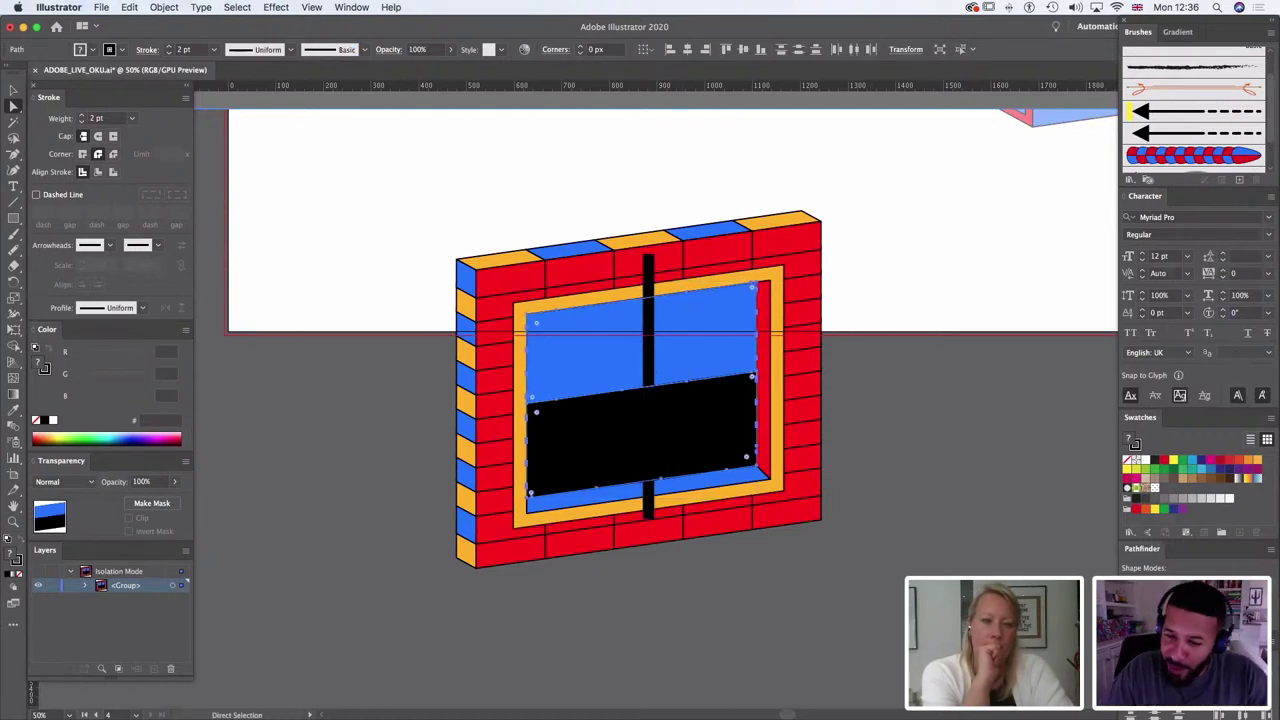
pyautogui.press('super+4')
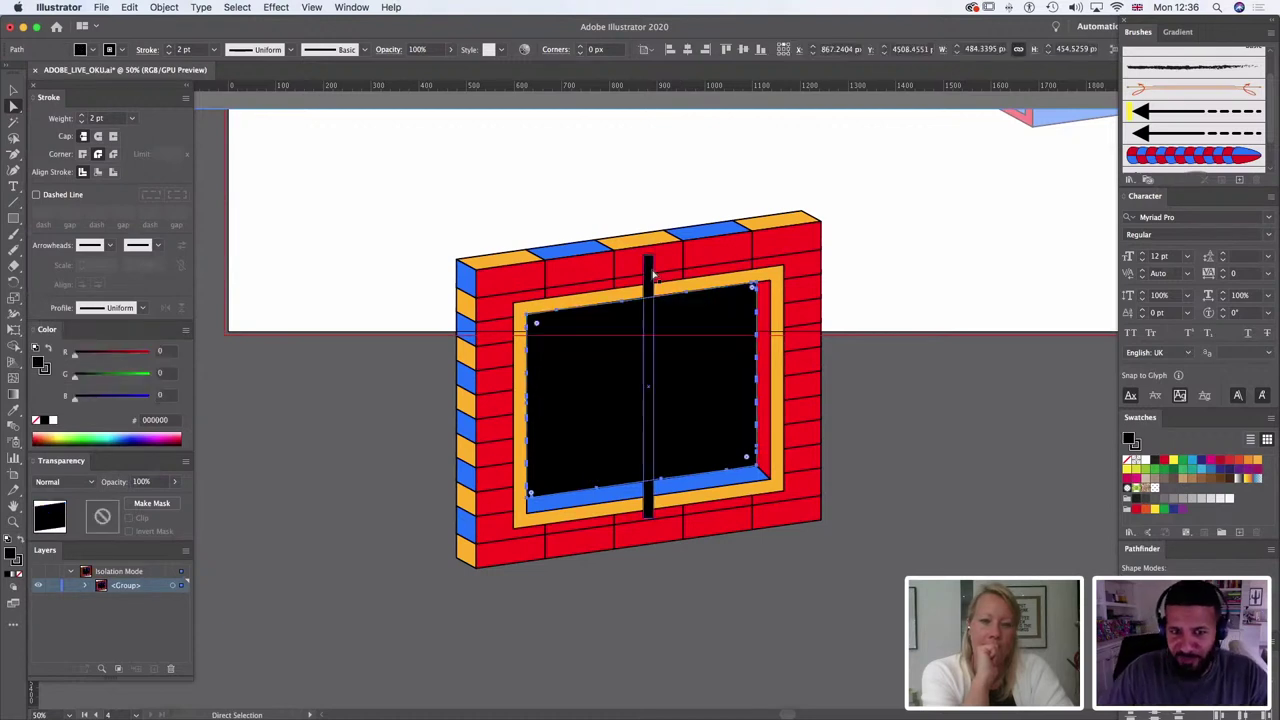
pyautogui.keyDown('shift'); pyautogui.click(650, 313); pyautogui.keyUp('shift')
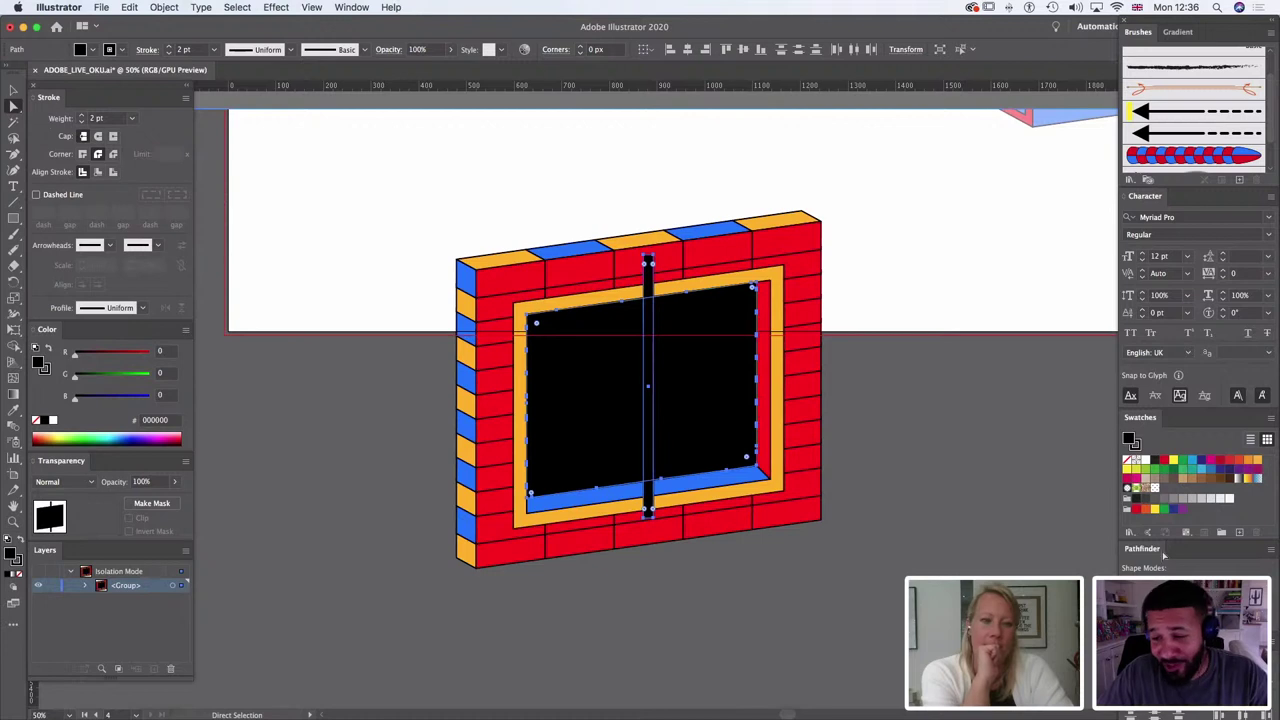
pyautogui.press('super+z')
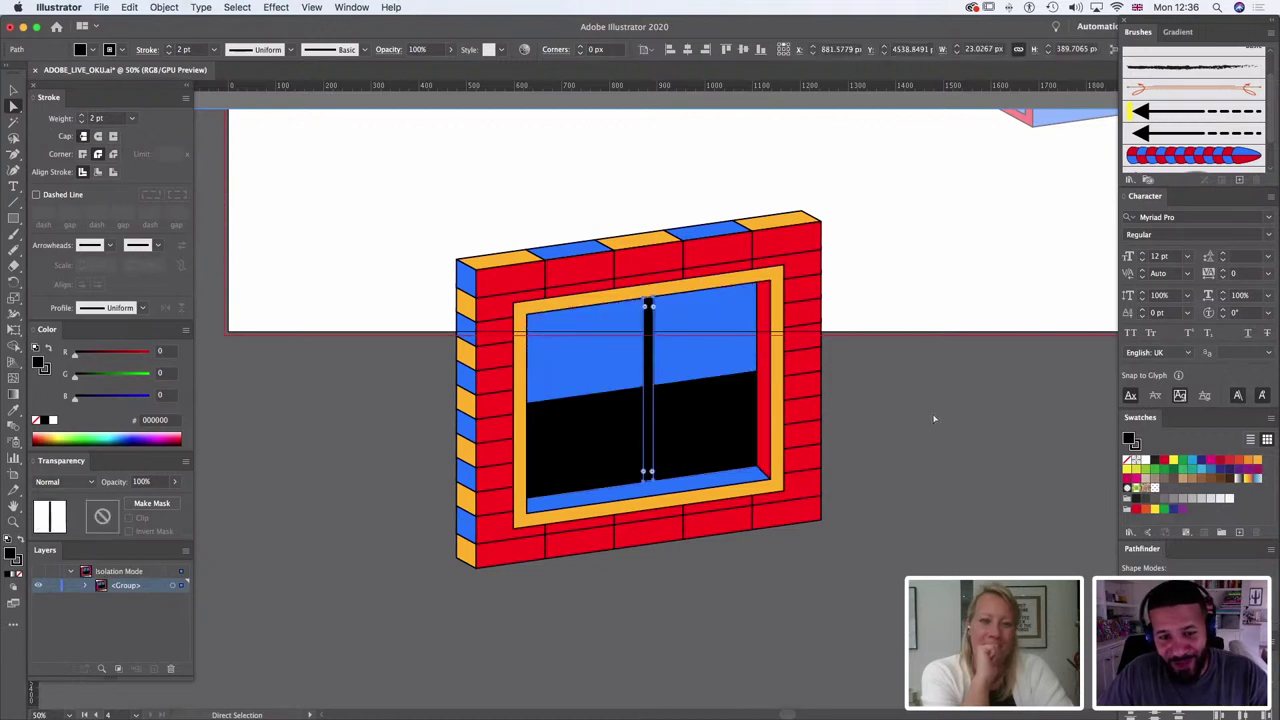
pyautogui.click(931, 420)
# Step: Fill the trimmed vertical bar with the yellow sampled from the window frame
pyautogui.click(650, 368)
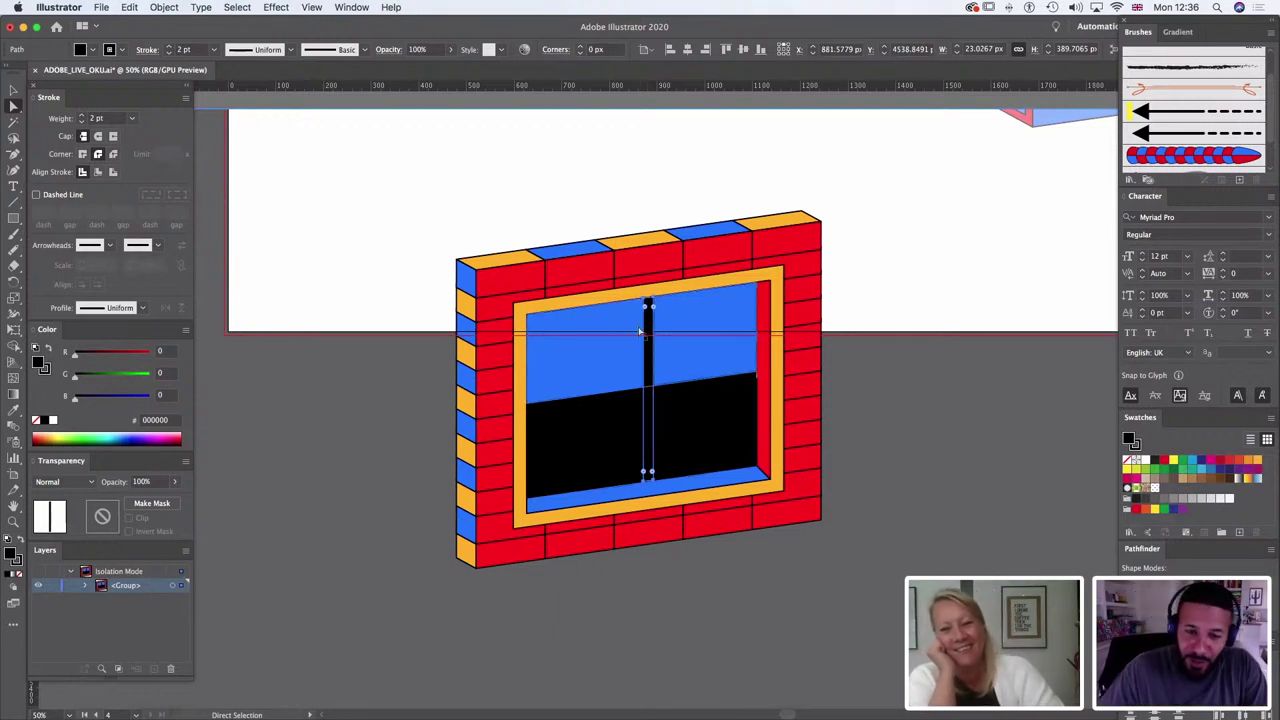
pyautogui.click(14, 411)
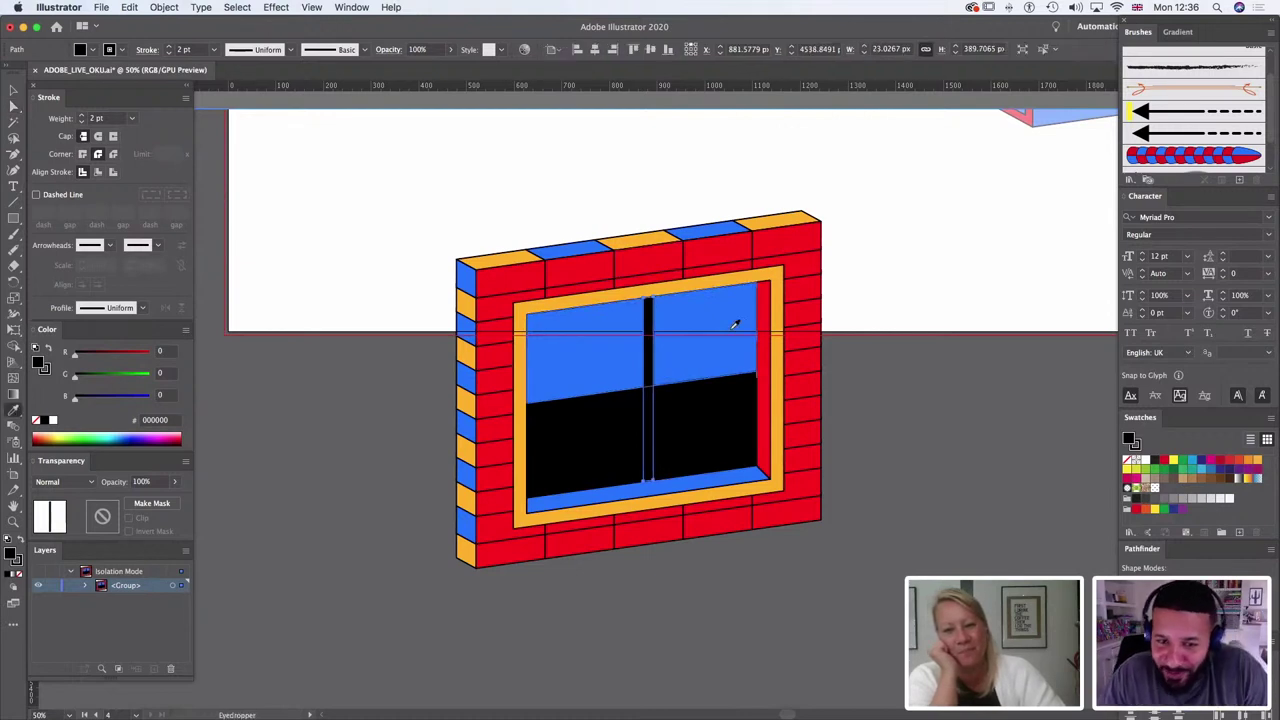
pyautogui.click(730, 277)
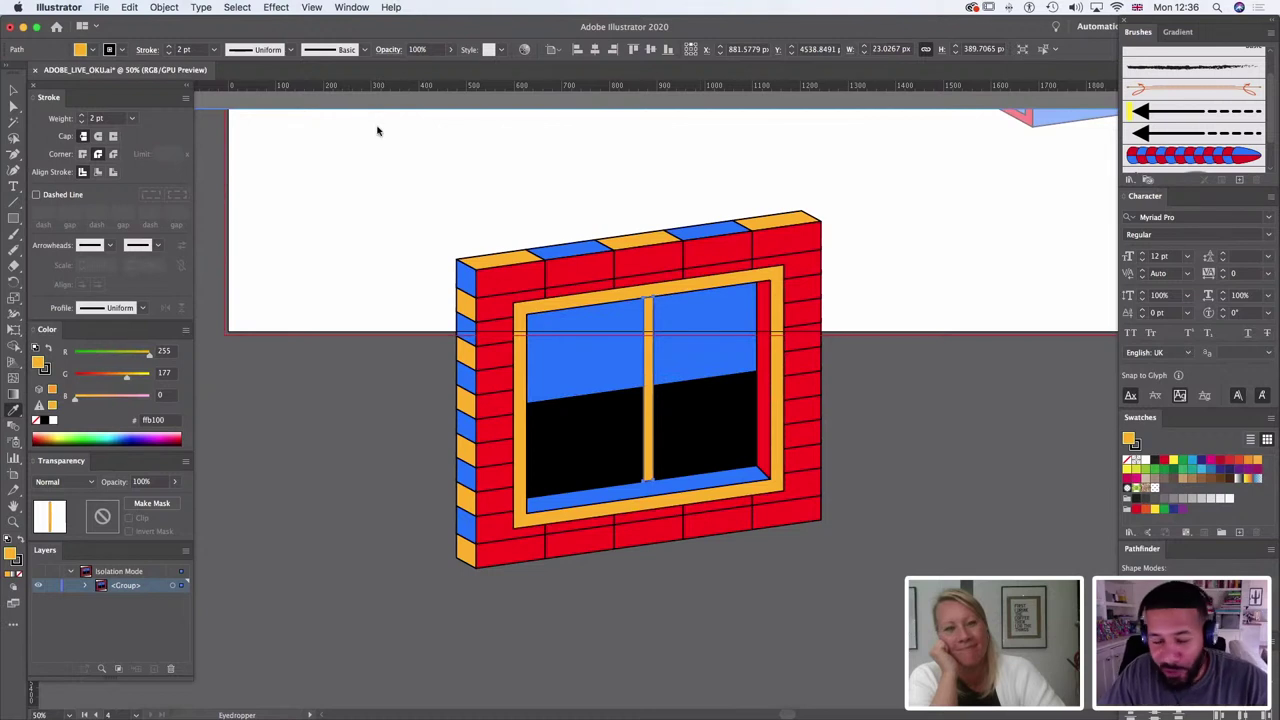
# Step: Duplicate the blue section slightly upward, divide the overlapping copies, and delete the piece overhanging the frame to leave a thin strip along its lower edge
pyautogui.click(14, 104)
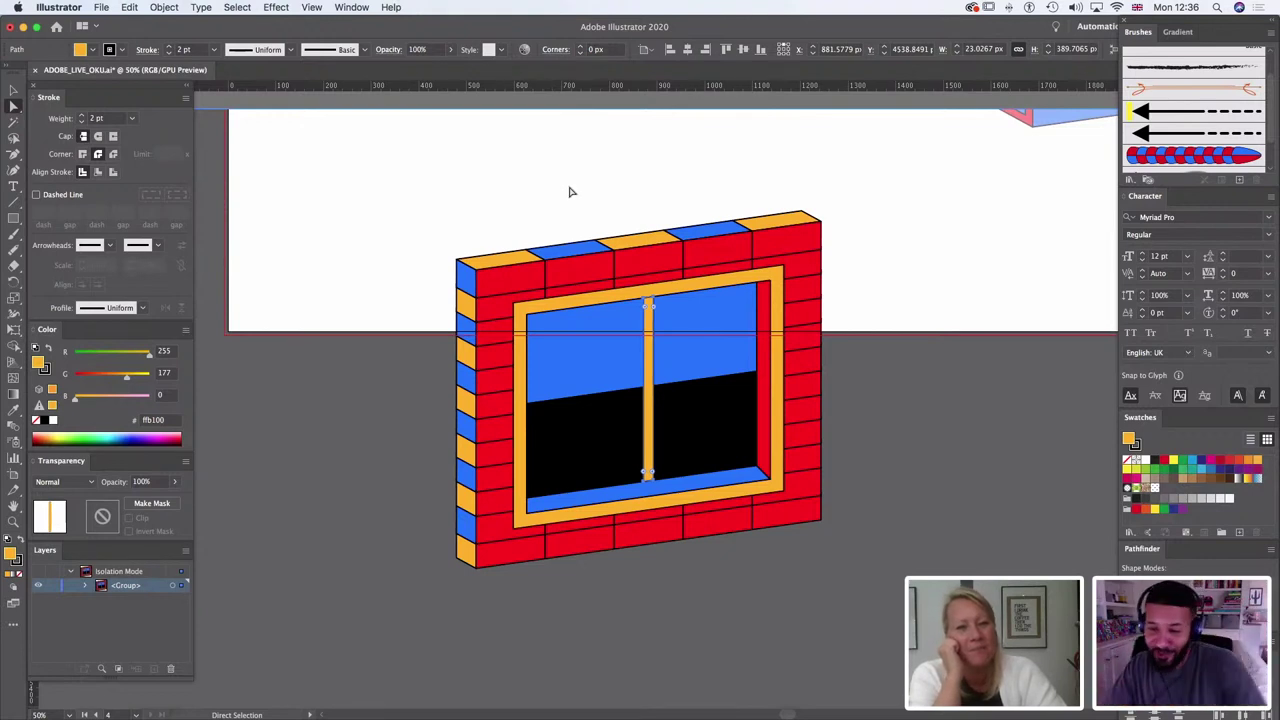
pyautogui.click(700, 357)
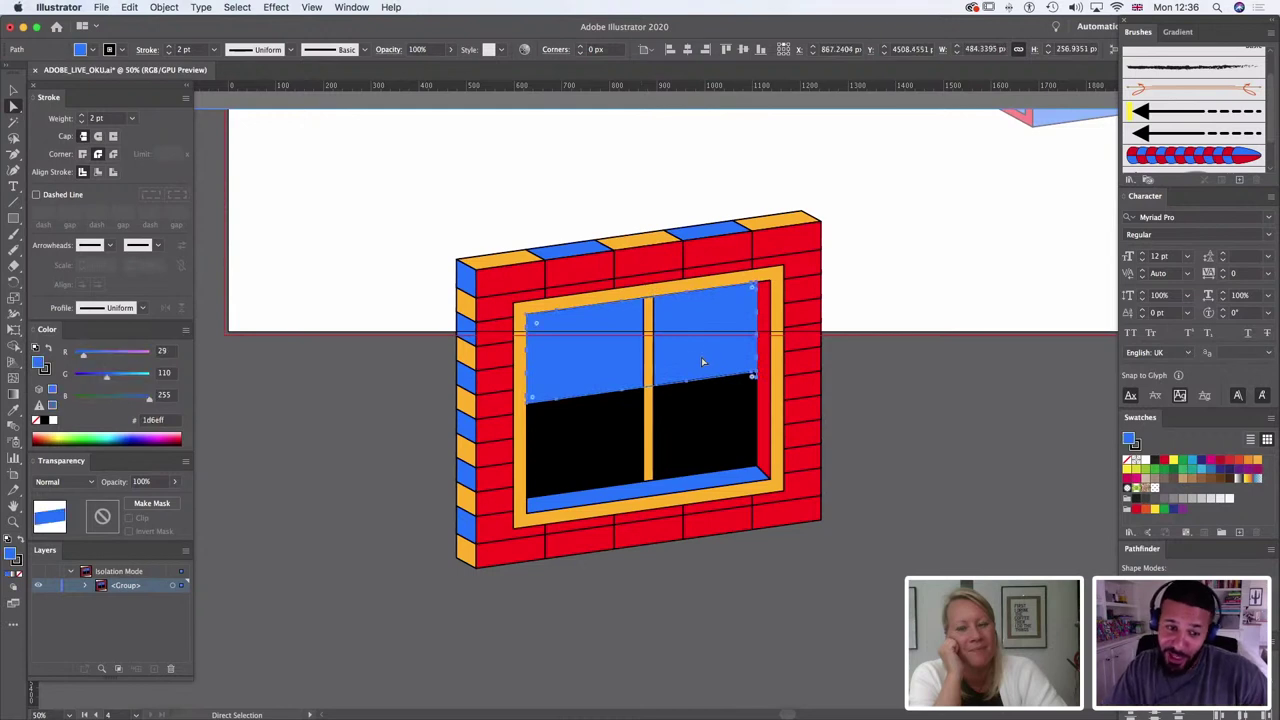
pyautogui.moveTo(704, 374)
pyautogui.mouseDown()
pyautogui.moveTo(706, 359)
pyautogui.moveTo(703, 371)
pyautogui.mouseUp()
pyautogui.press('a')
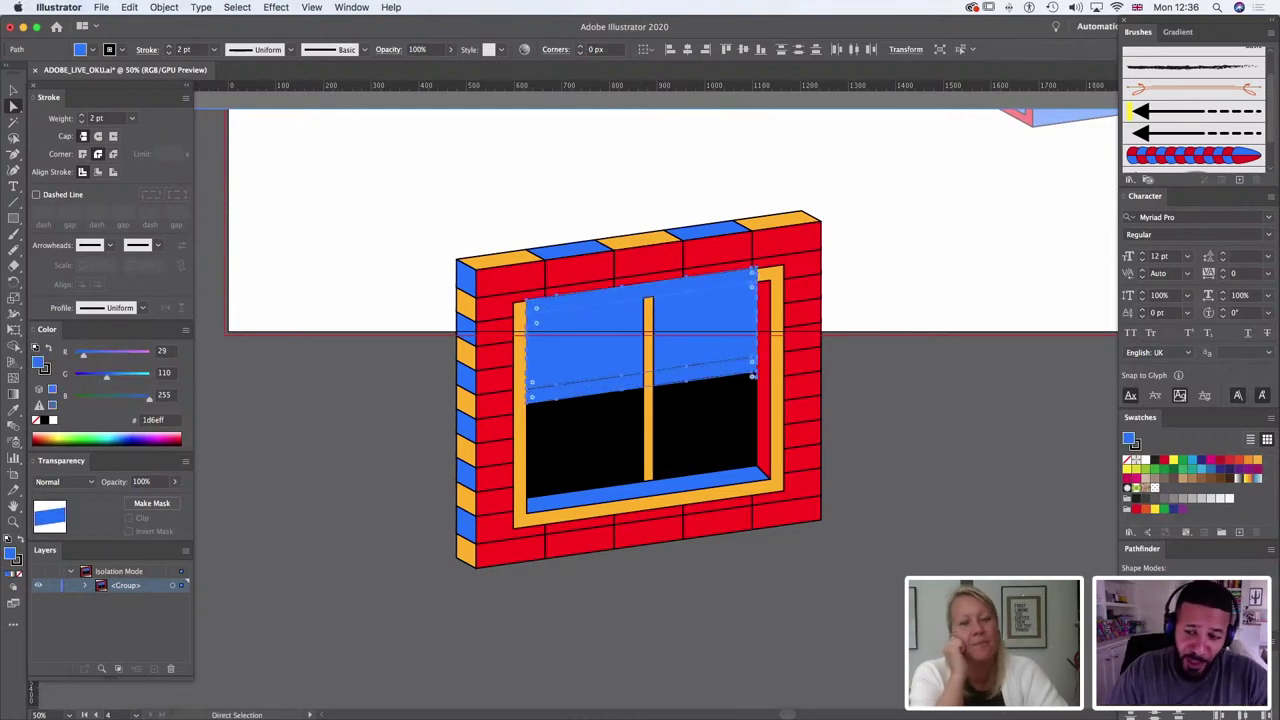
pyautogui.click(980, 353)
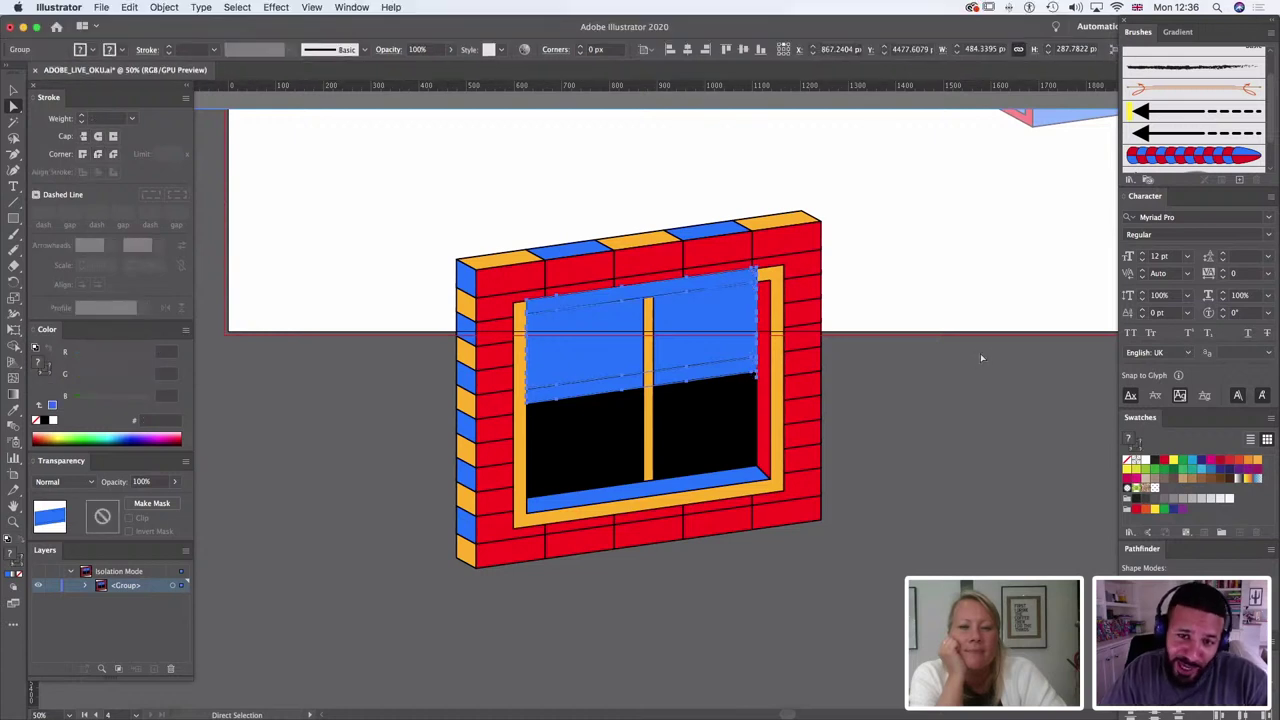
pyautogui.click(742, 282)
pyautogui.moveTo(742, 282); pyautogui.dragTo(703, 378)
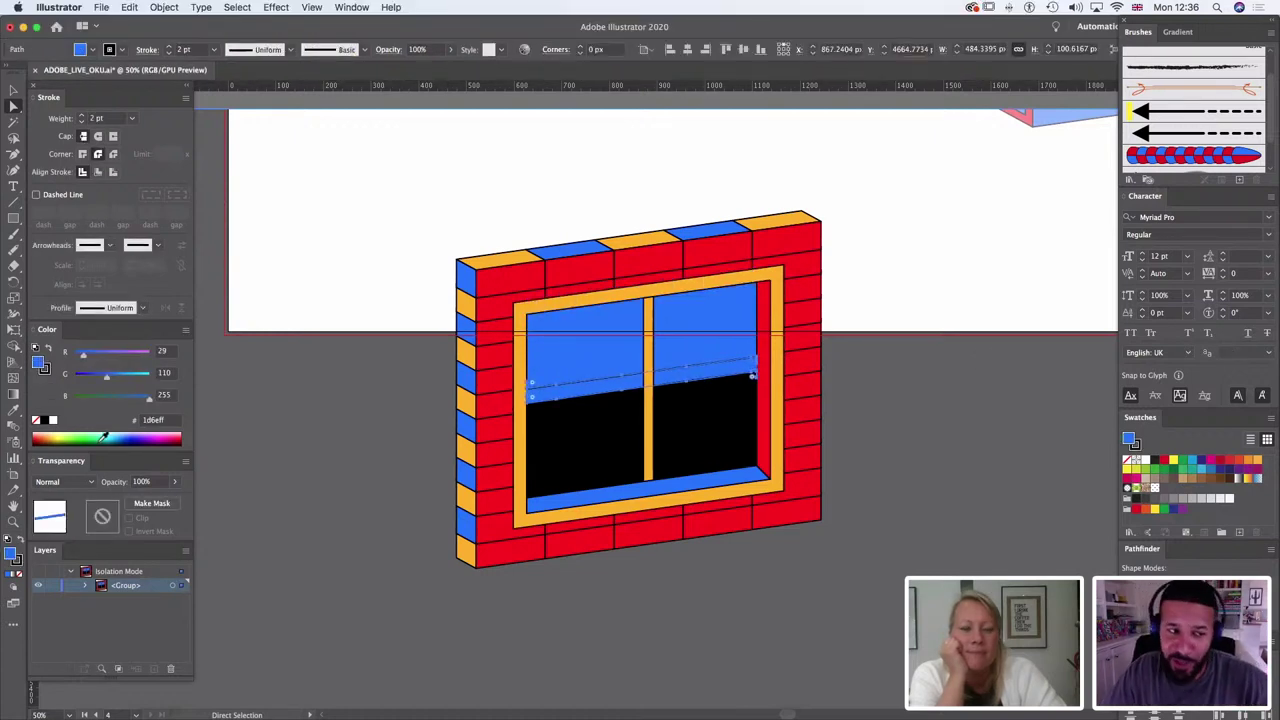
# Step: Fill the thin strip between the blue and black sections with the yellow of the vertical bar
pyautogui.click(12, 410)
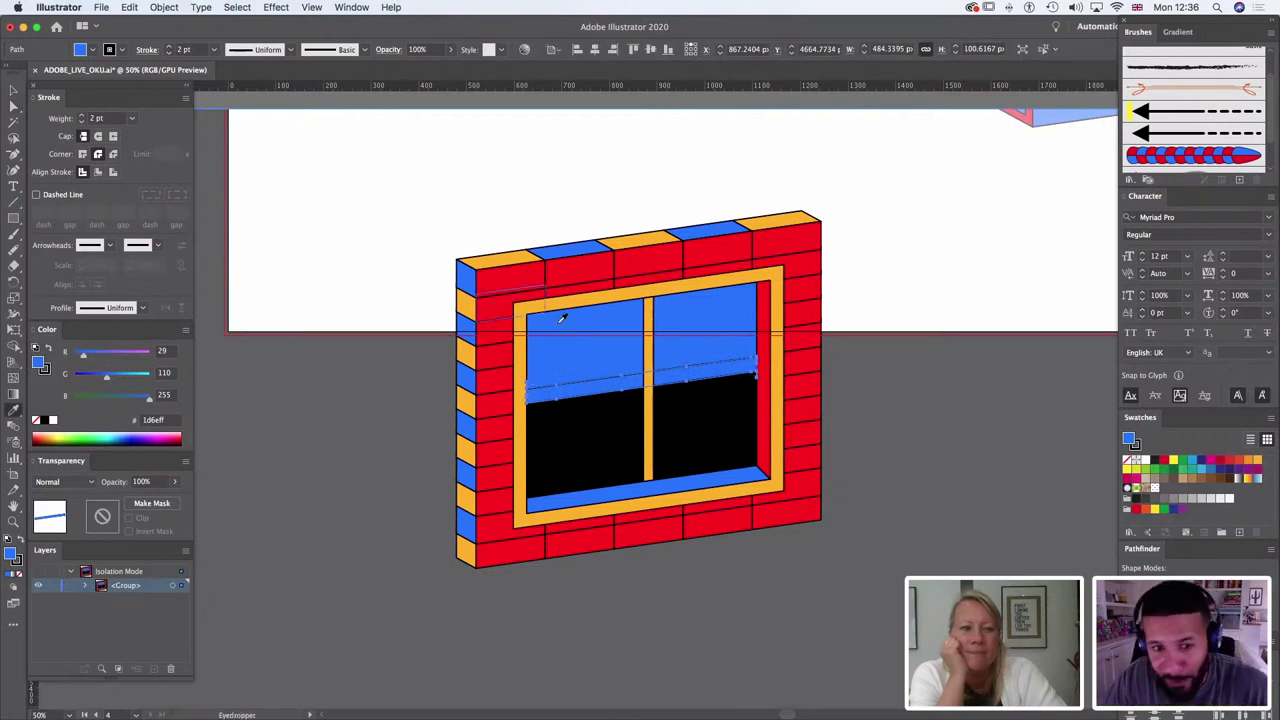
pyautogui.click(648, 330)
pyautogui.click(13, 107)
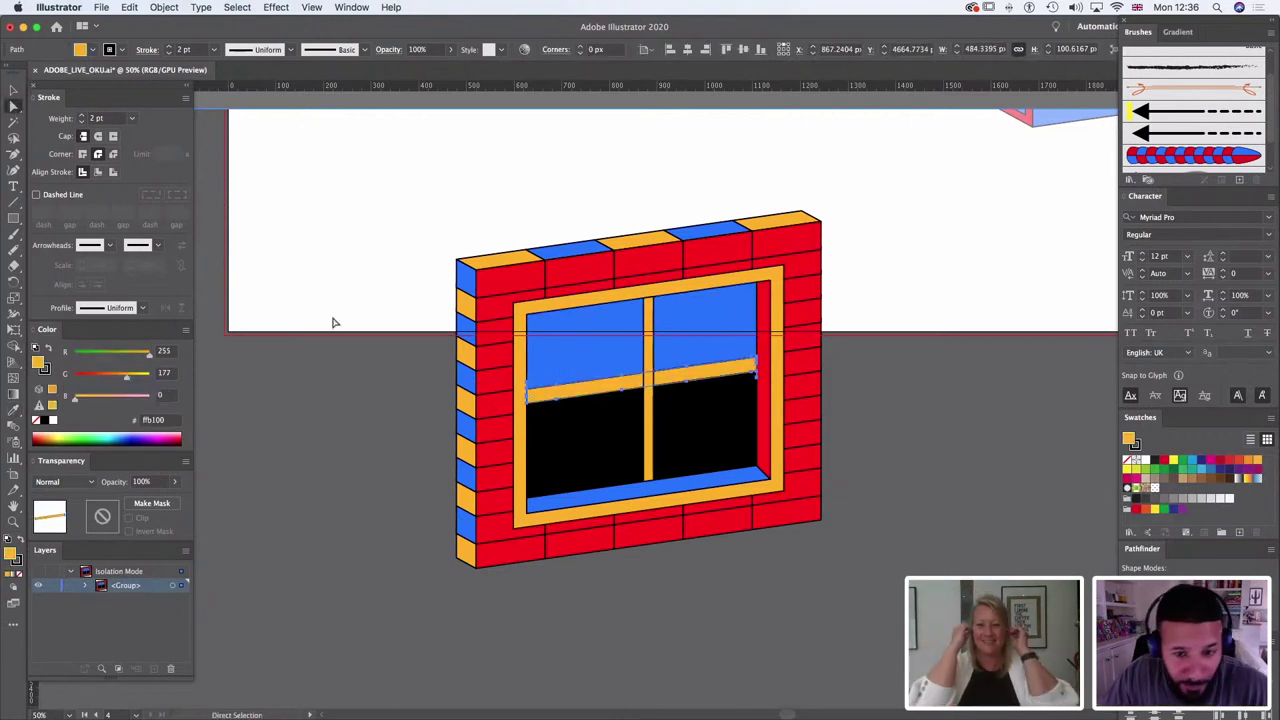
# Step: Duplicate the yellow crossbar strip about 15 px down, divide the overlapping copies, and delete the piece hanging over the black section
pyautogui.click(706, 374)
pyautogui.moveTo(709, 374); pyautogui.dragTo(710, 386)
pyautogui.press('Down')
pyautogui.press('Down')
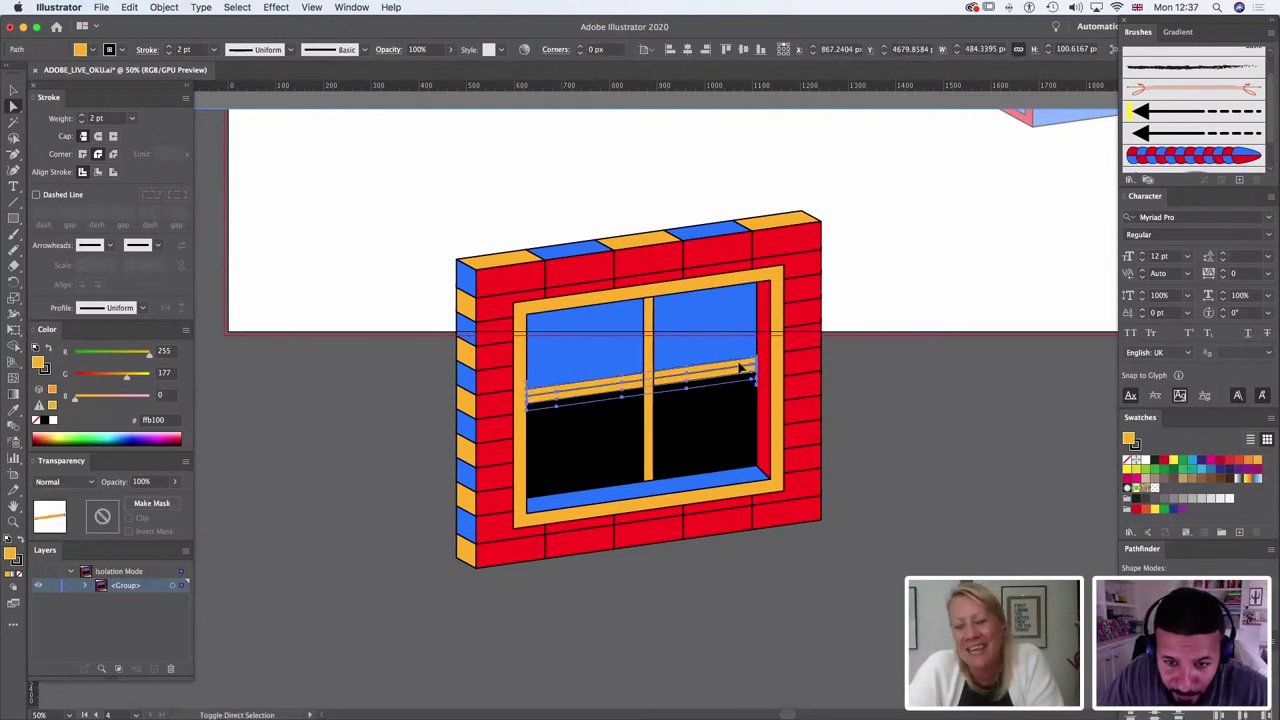
pyautogui.keyDown('shift'); pyautogui.click(742, 367); pyautogui.keyUp('shift')
pyautogui.click(527, 407)
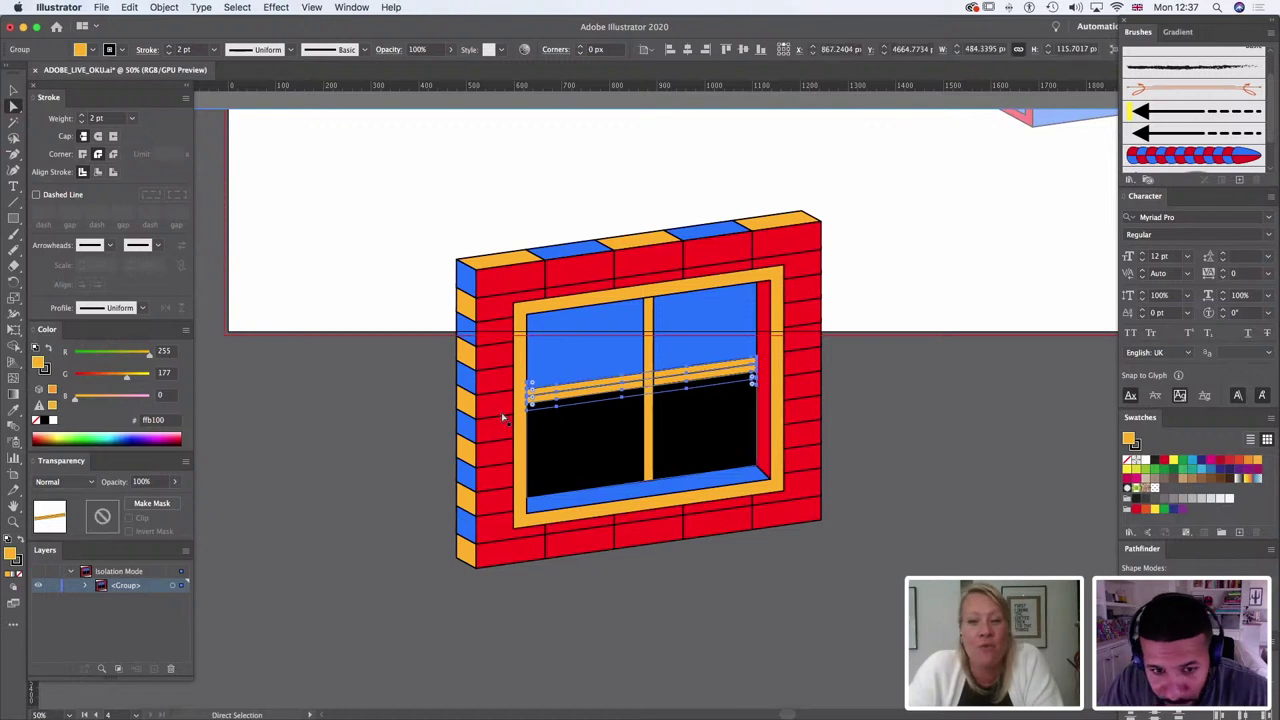
pyautogui.click(557, 406)
pyautogui.press('super+shift+a')
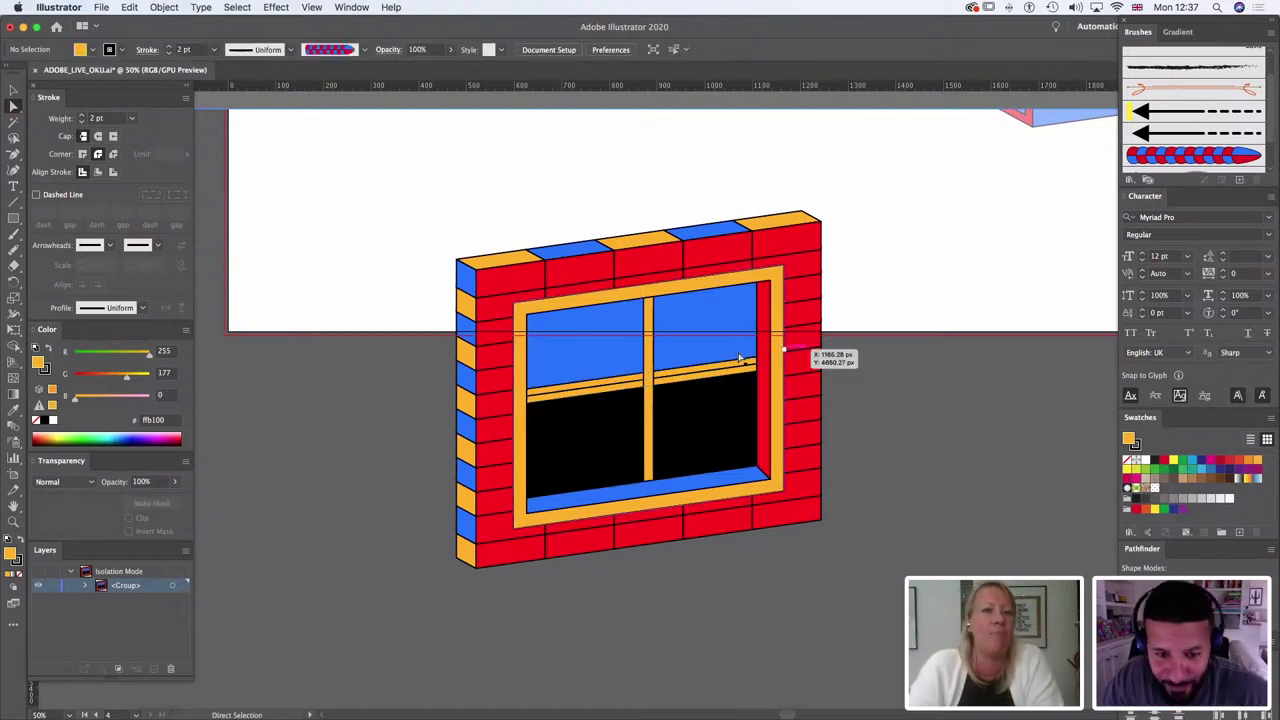
# Step: Exit the wall group's isolation mode and select the whole brick wall with its window
pyautogui.press('super+minus')
pyautogui.press('super+minus')
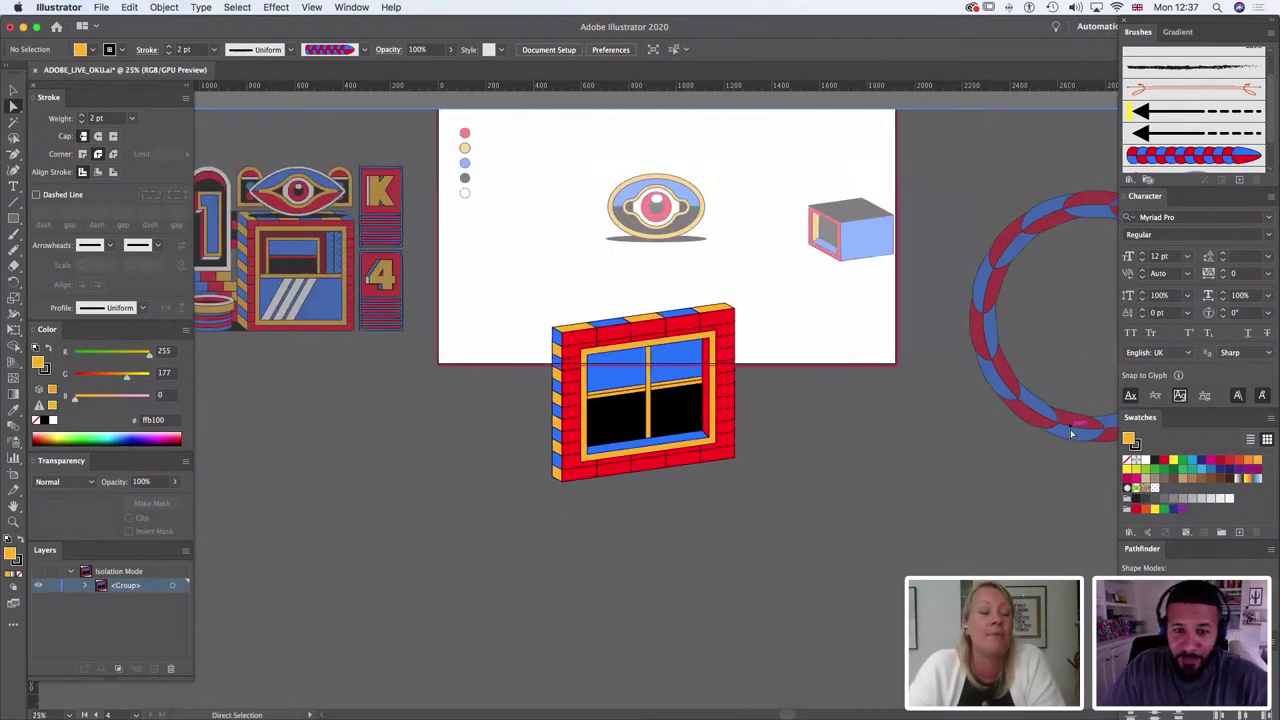
pyautogui.click(14, 91)
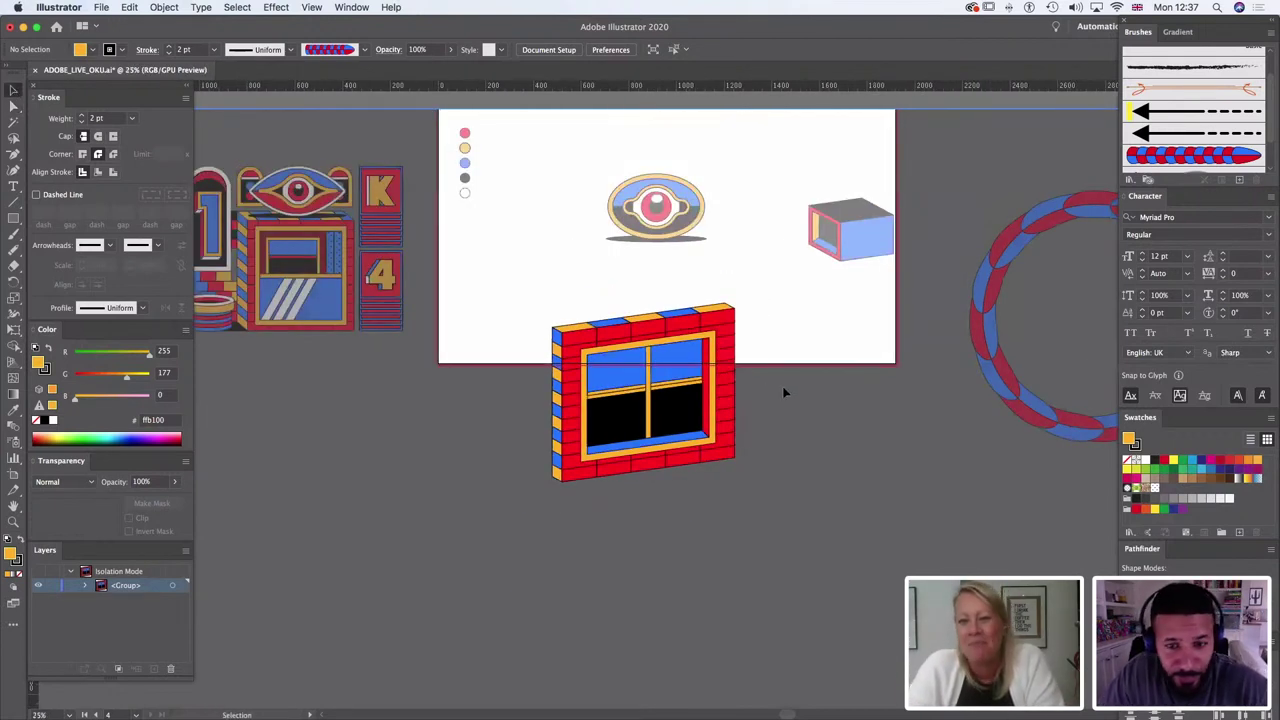
pyautogui.doubleClick(794, 382)
pyautogui.moveTo(754, 306); pyautogui.dragTo(505, 516)
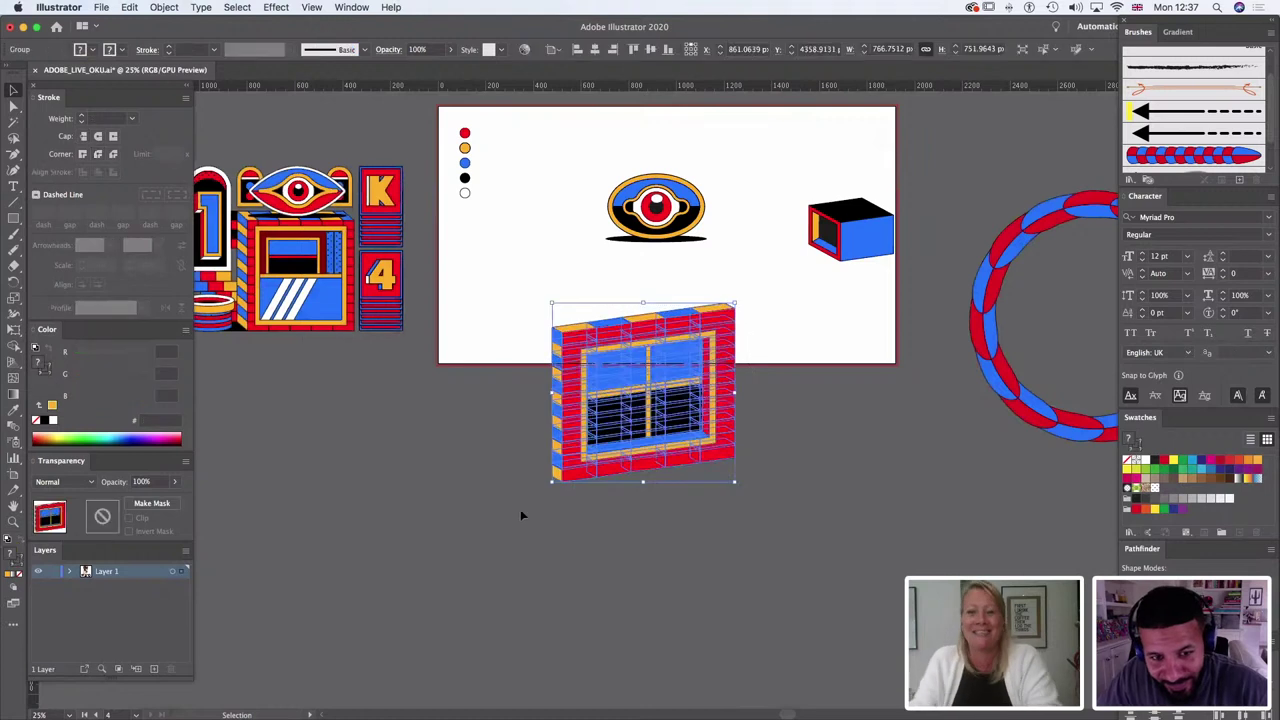
# Step: Group all parts of the eye emblem together with its black shadow
pyautogui.click(908, 507)
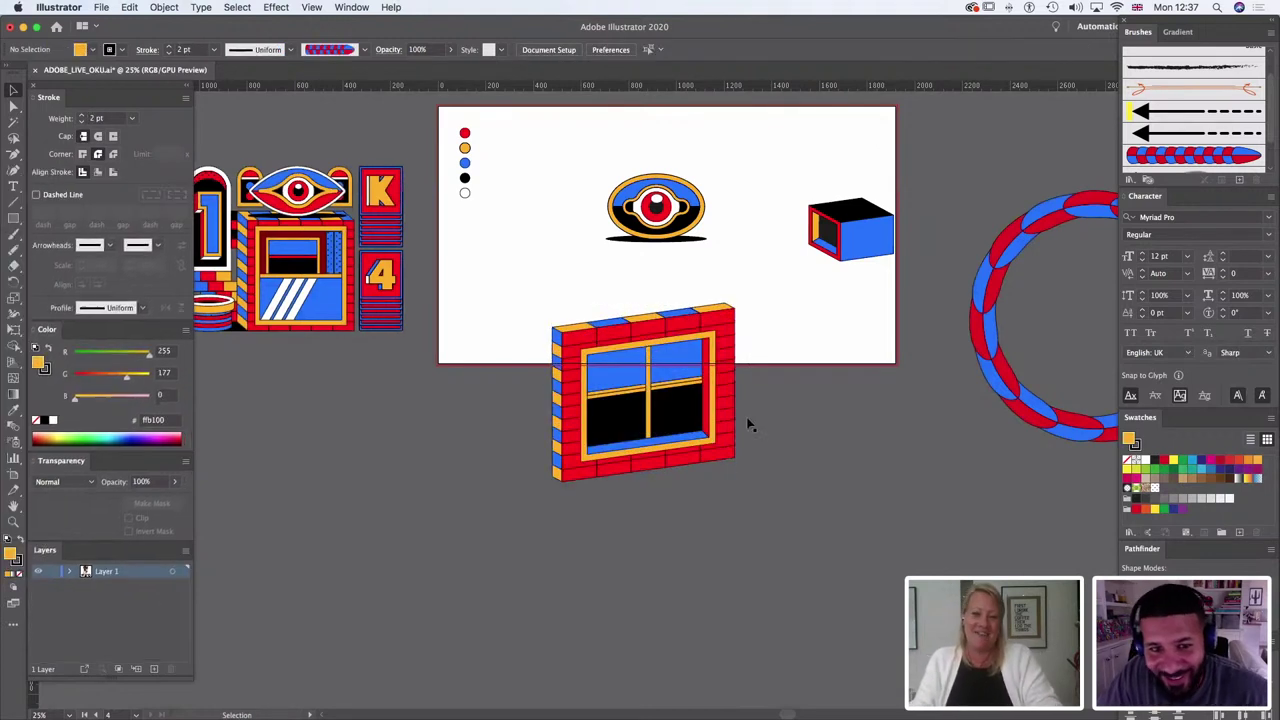
pyautogui.click(695, 212)
pyautogui.moveTo(722, 175); pyautogui.dragTo(565, 266)
pyautogui.press('super+g')
pyautogui.click(808, 369)
# Step: Place the eye emblem in front of the brick wall's lower right corner and move both up onto the artboard
pyautogui.moveTo(736, 214); pyautogui.dragTo(793, 465)
pyautogui.click(793, 465)
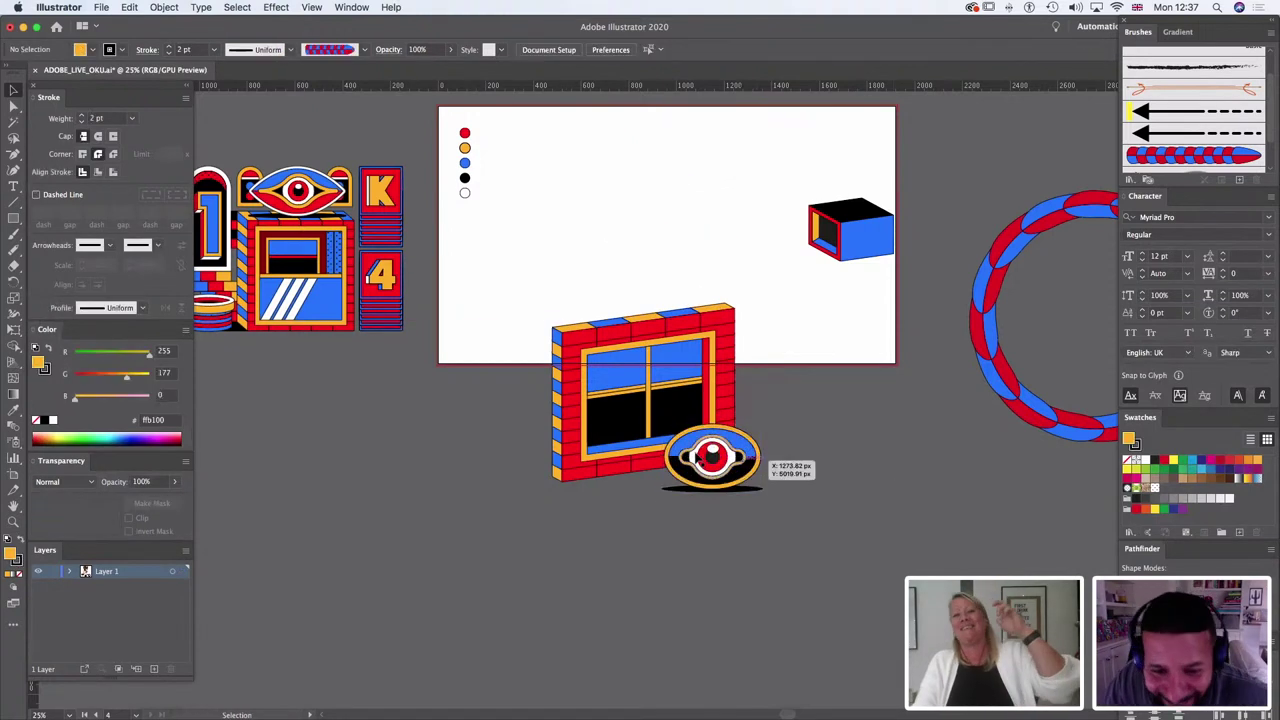
pyautogui.moveTo(713, 459); pyautogui.dragTo(724, 447)
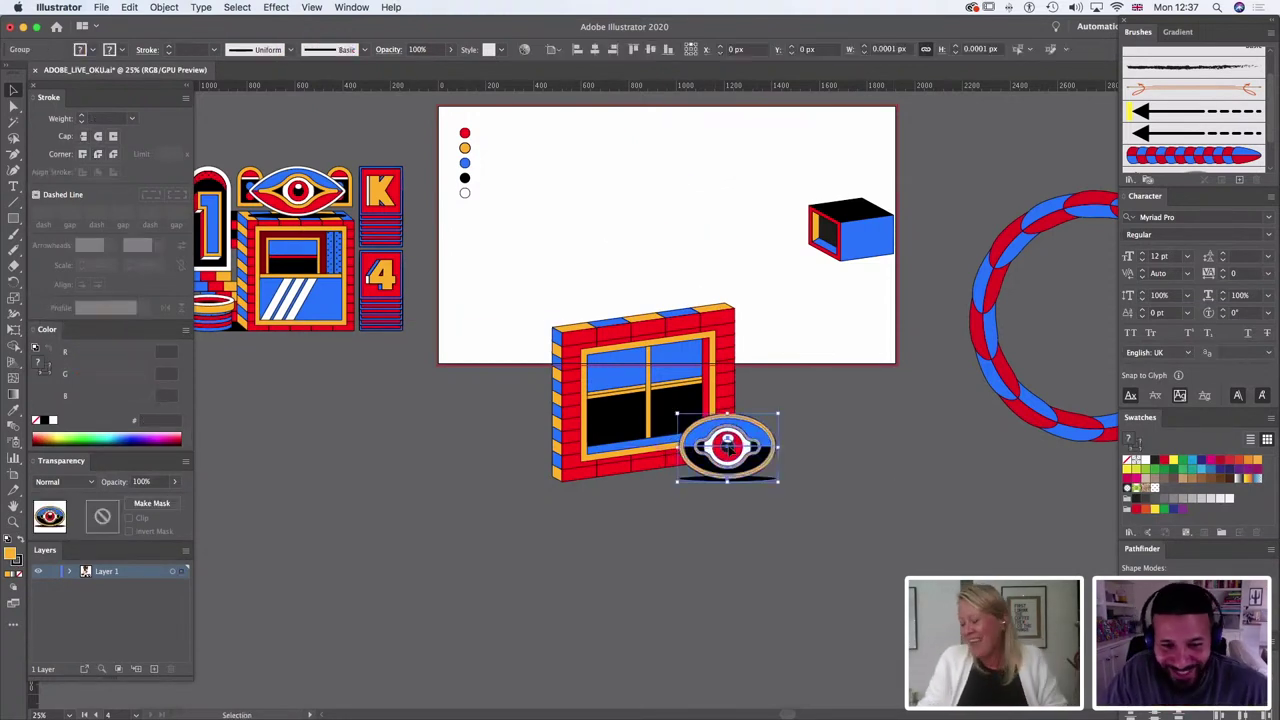
pyautogui.moveTo(715, 372); pyautogui.dragTo(714, 228)
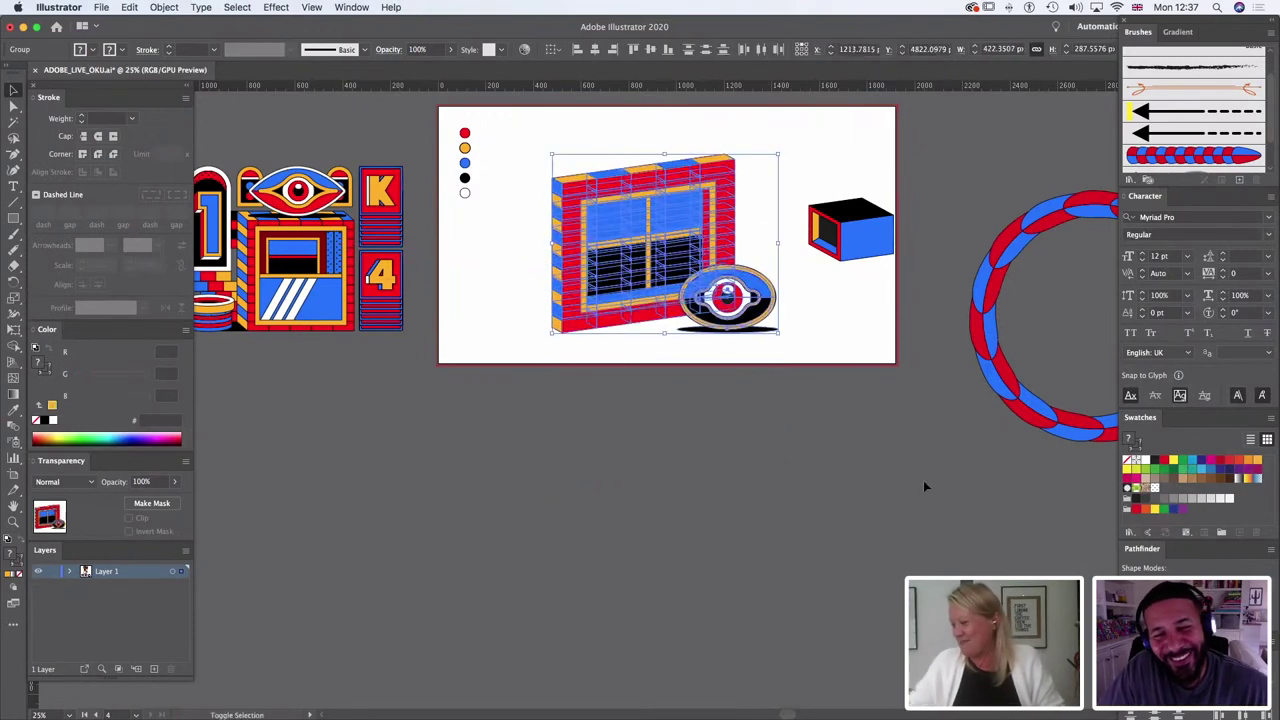
pyautogui.click(923, 482)
# Step: Move the open blue box so it sits partly behind the wall's upper left corner
pyautogui.moveTo(813, 172); pyautogui.dragTo(606, 251)
pyautogui.click(909, 291)
pyautogui.scroll(2, 909, 291)
pyautogui.hscroll(-2, 909, 291)
pyautogui.press('super+z')
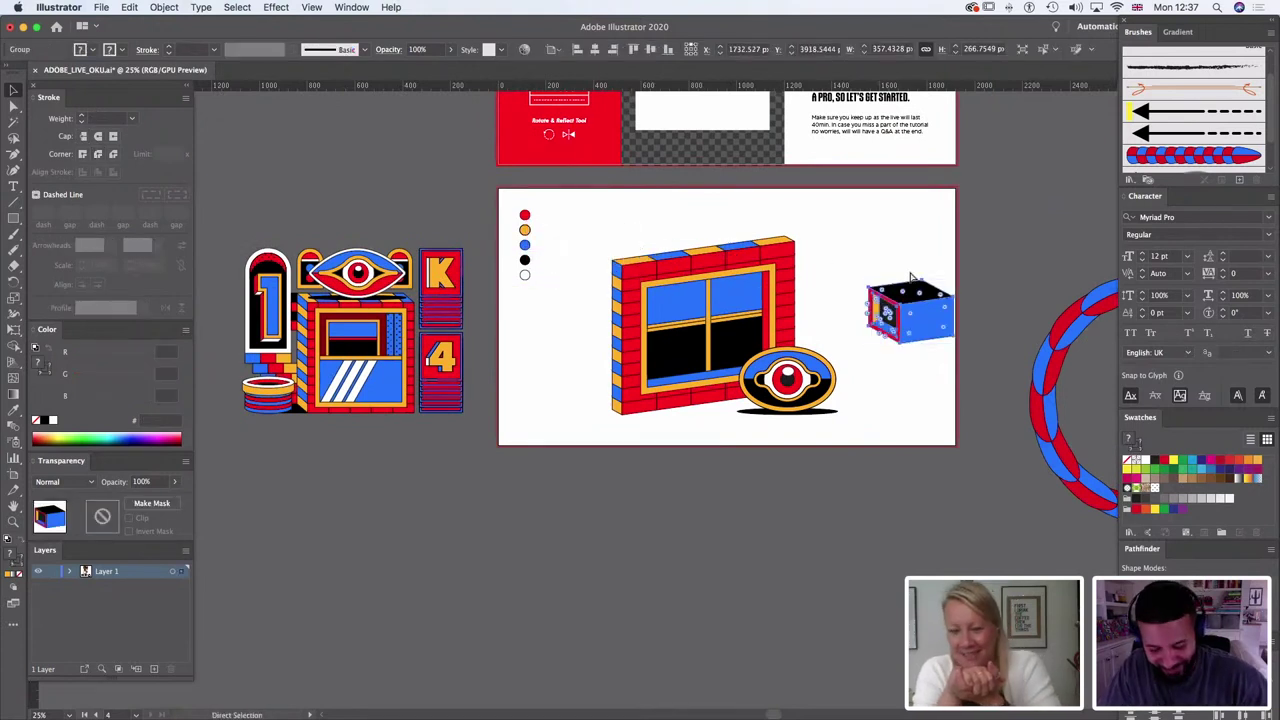
pyautogui.moveTo(925, 305); pyautogui.dragTo(630, 250)
pyautogui.click(885, 270)
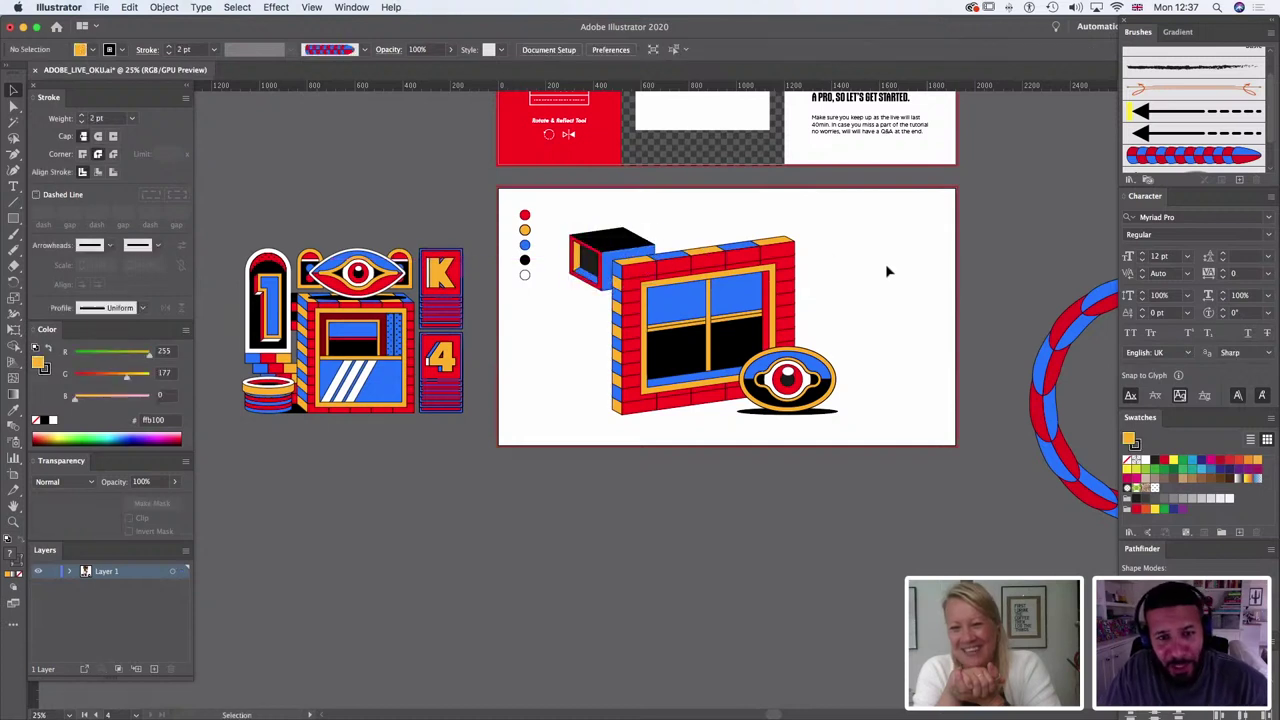
pyautogui.click(646, 252)
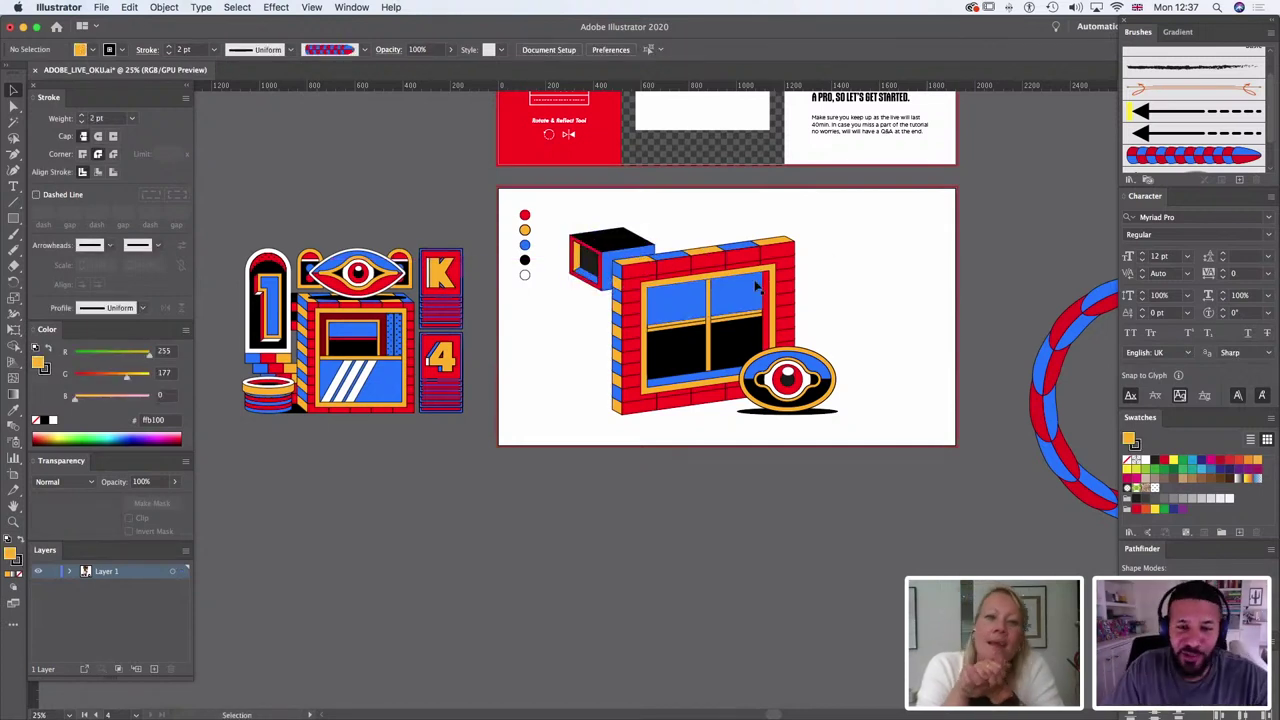
# Step: Give the box's top face the white fill and 2 pt black outline of the white palette circle
pyautogui.hscroll(3, 640, 258)
pyautogui.scroll(2, 640, 258)
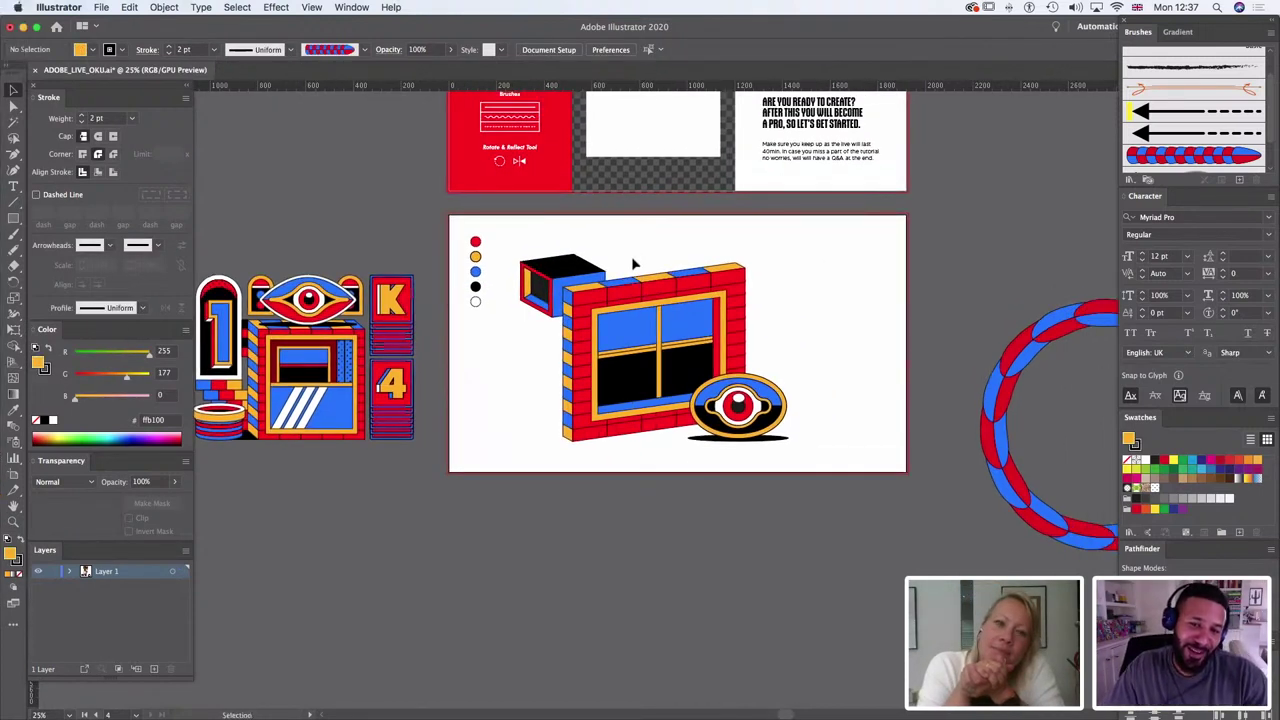
pyautogui.press('super+equal')
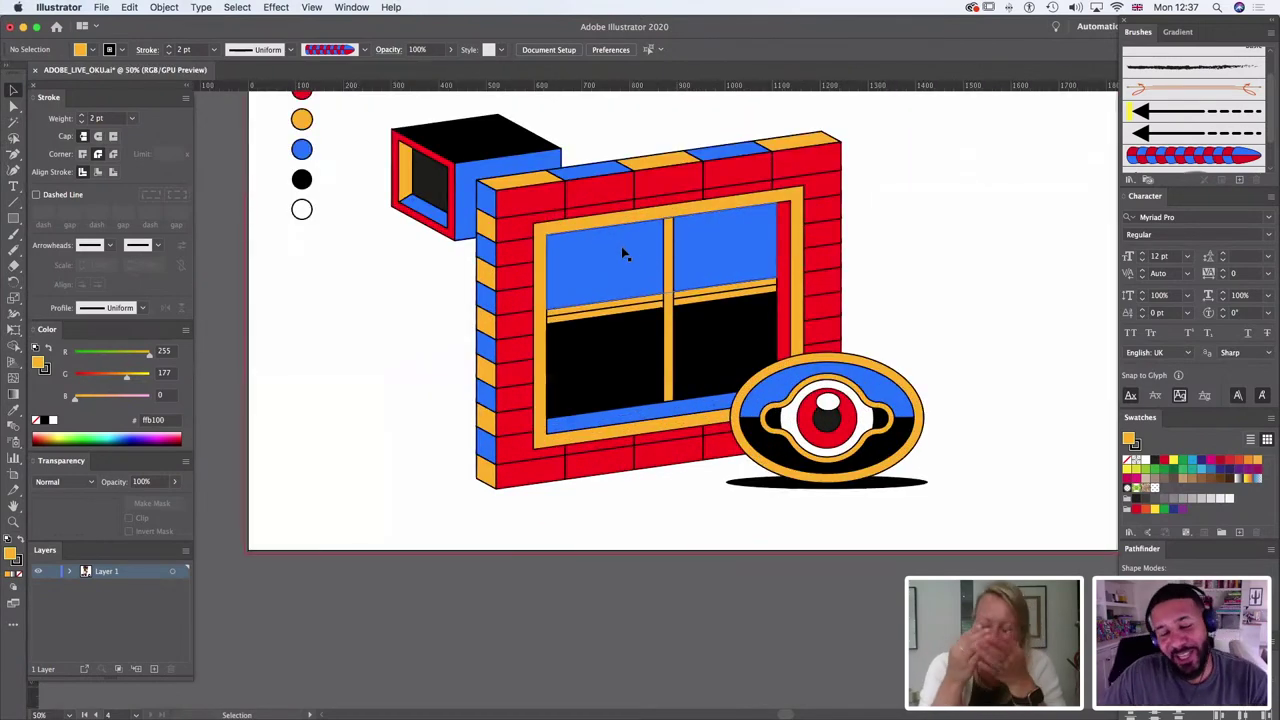
pyautogui.click(491, 143)
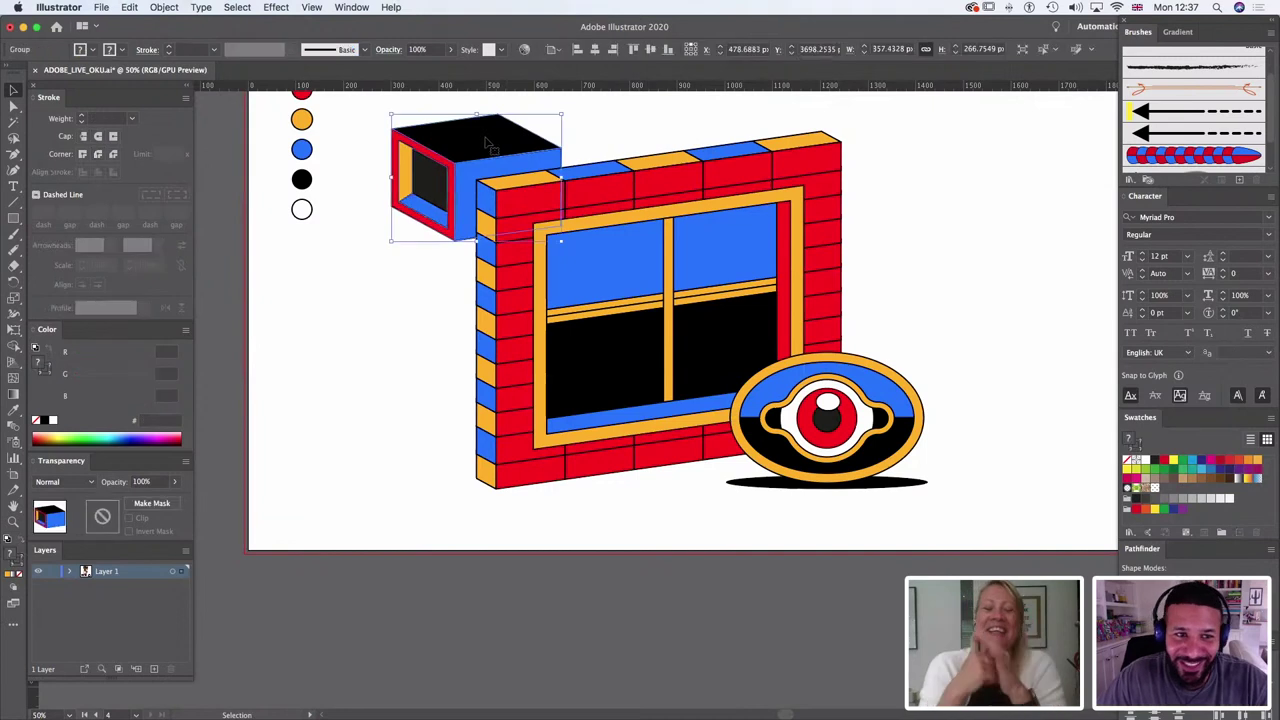
pyautogui.click(14, 106)
pyautogui.click(502, 142)
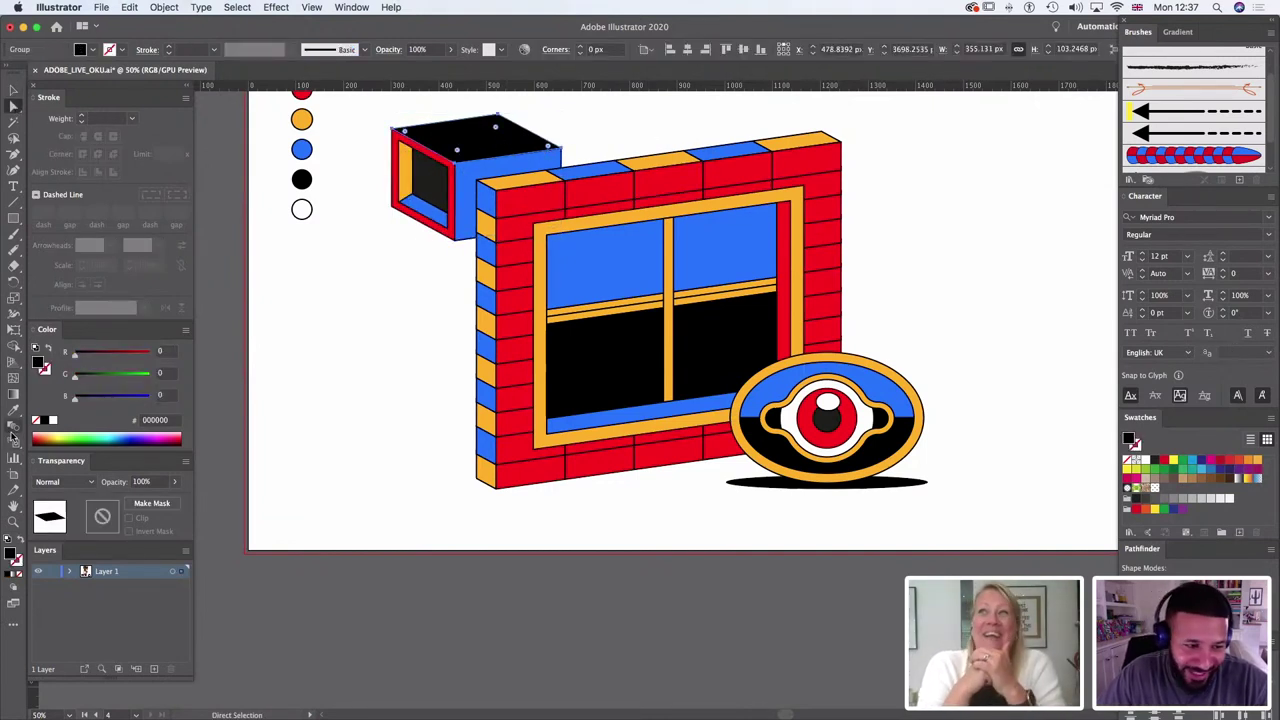
pyautogui.click(20, 540)
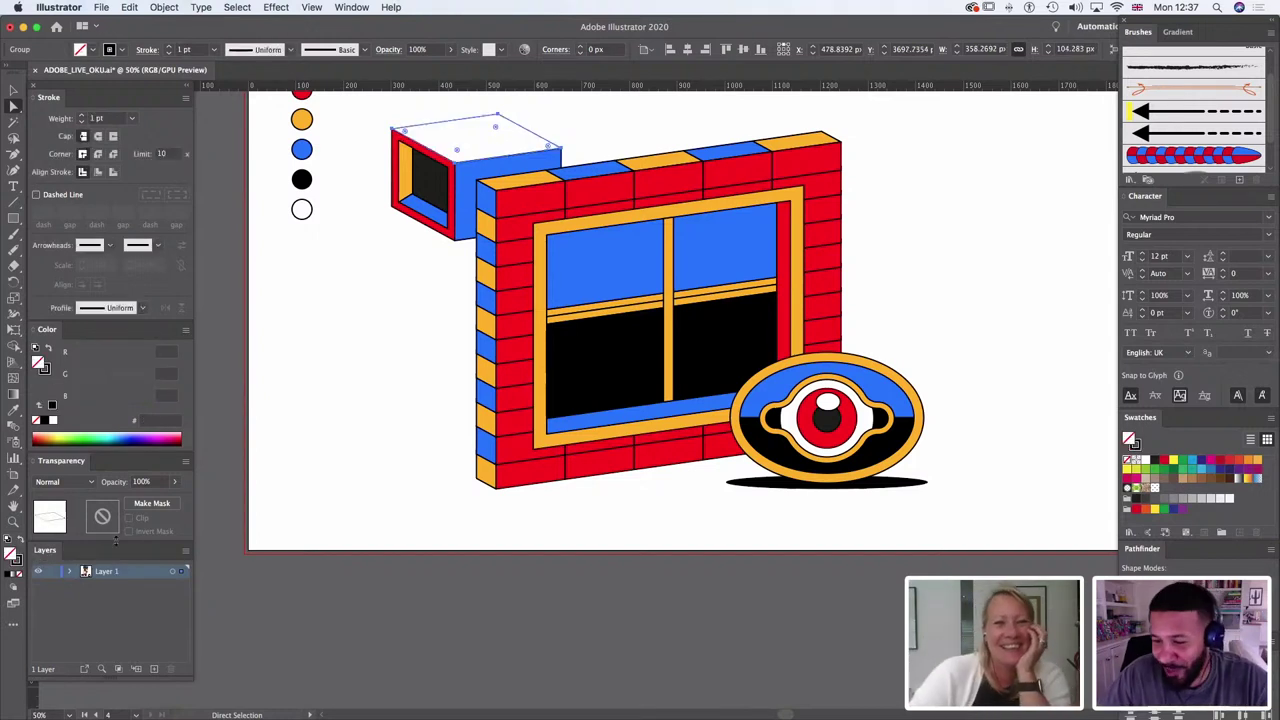
pyautogui.click(14, 411)
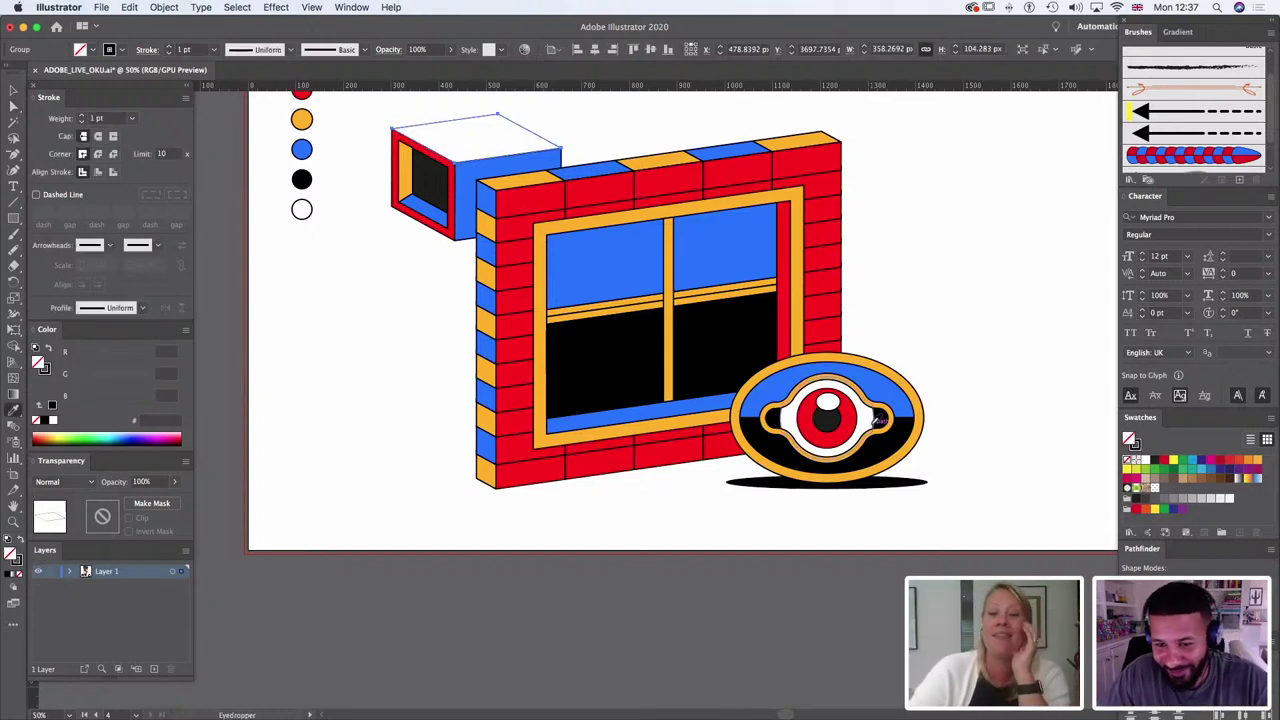
pyautogui.click(302, 209)
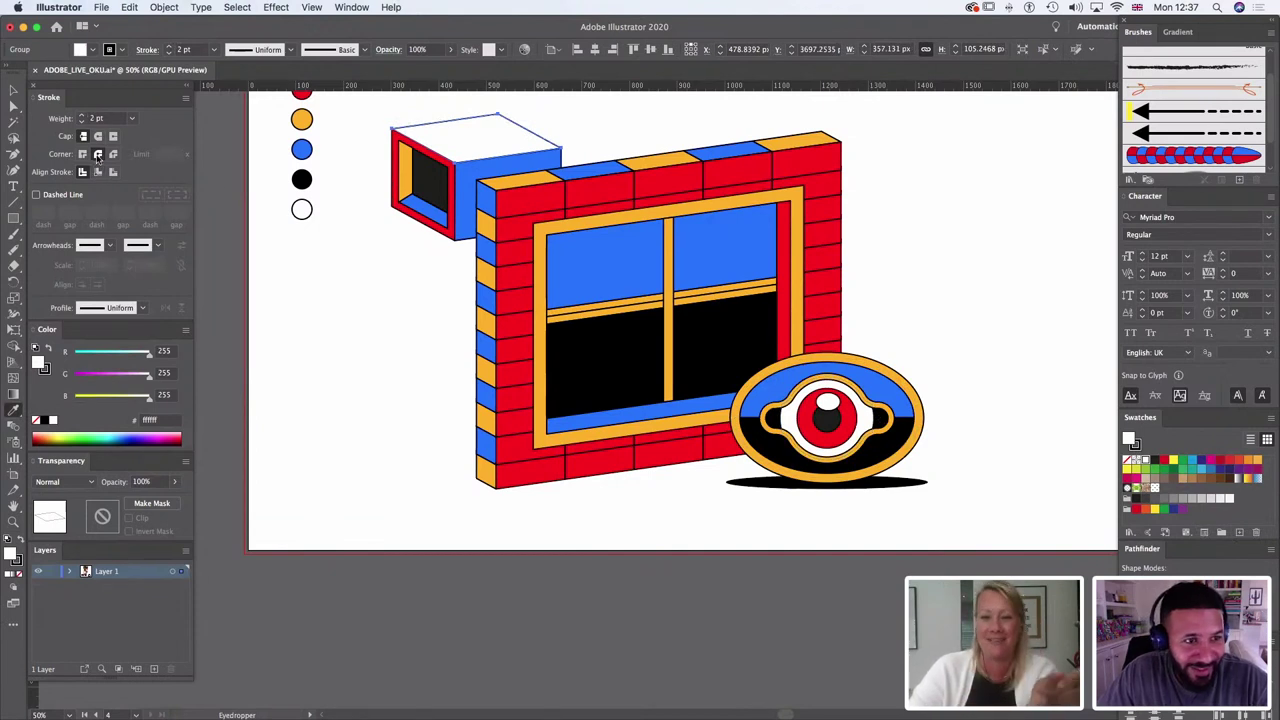
pyautogui.click(13, 90)
pyautogui.click(420, 277)
pyautogui.scroll(5, 420, 277)
pyautogui.hscroll(-2, 420, 277)
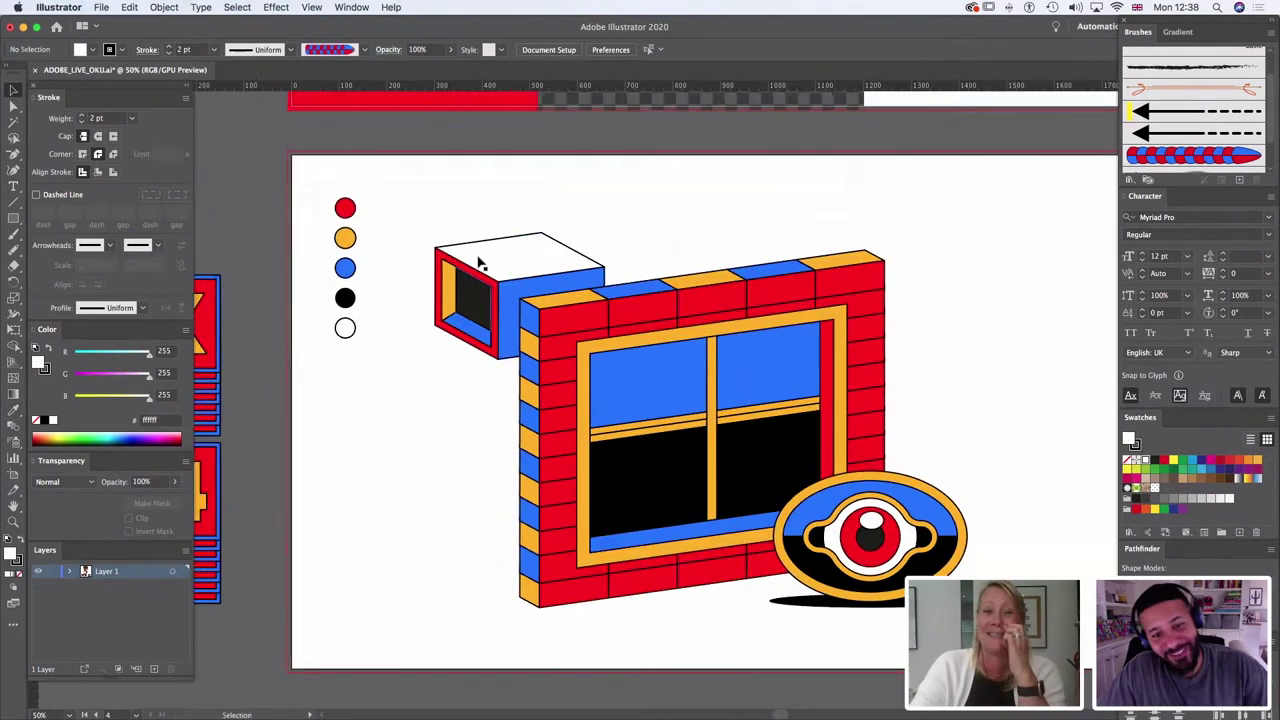
# Step: Fill the box's long side face with the black of the window's lower pane
pyautogui.click(528, 258)
pyautogui.click(14, 105)
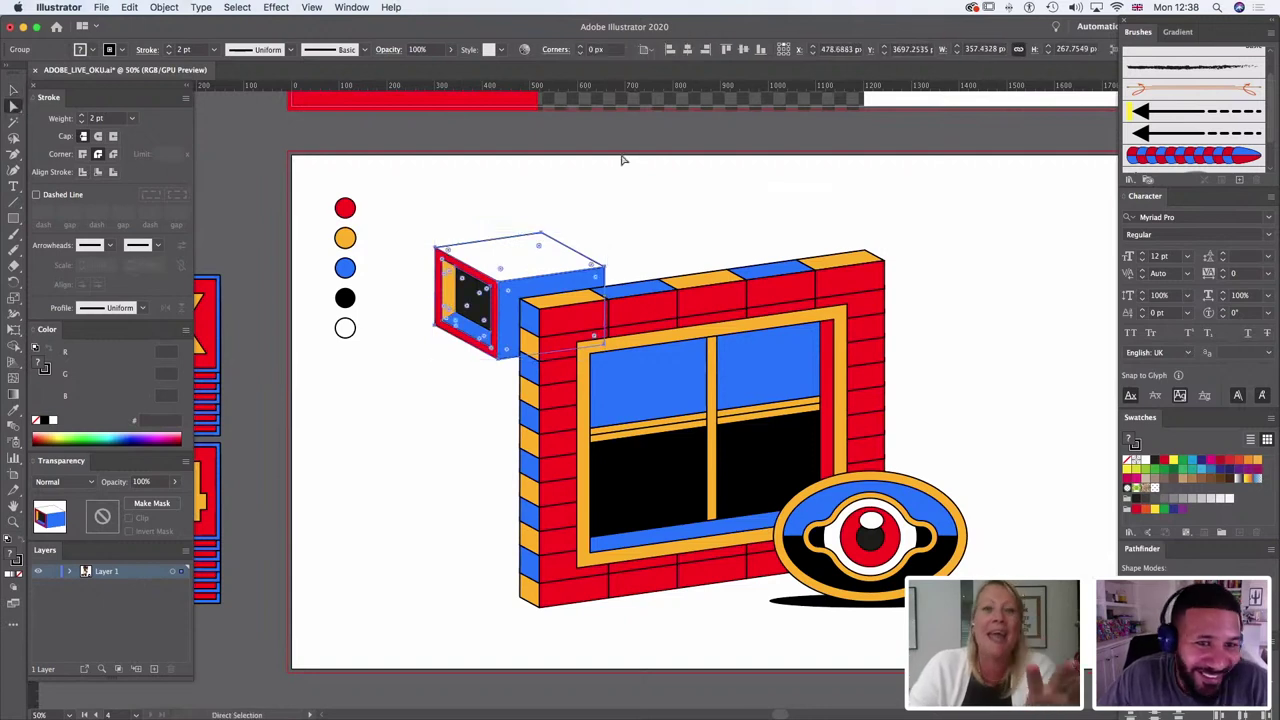
pyautogui.click(515, 300)
pyautogui.click(13, 410)
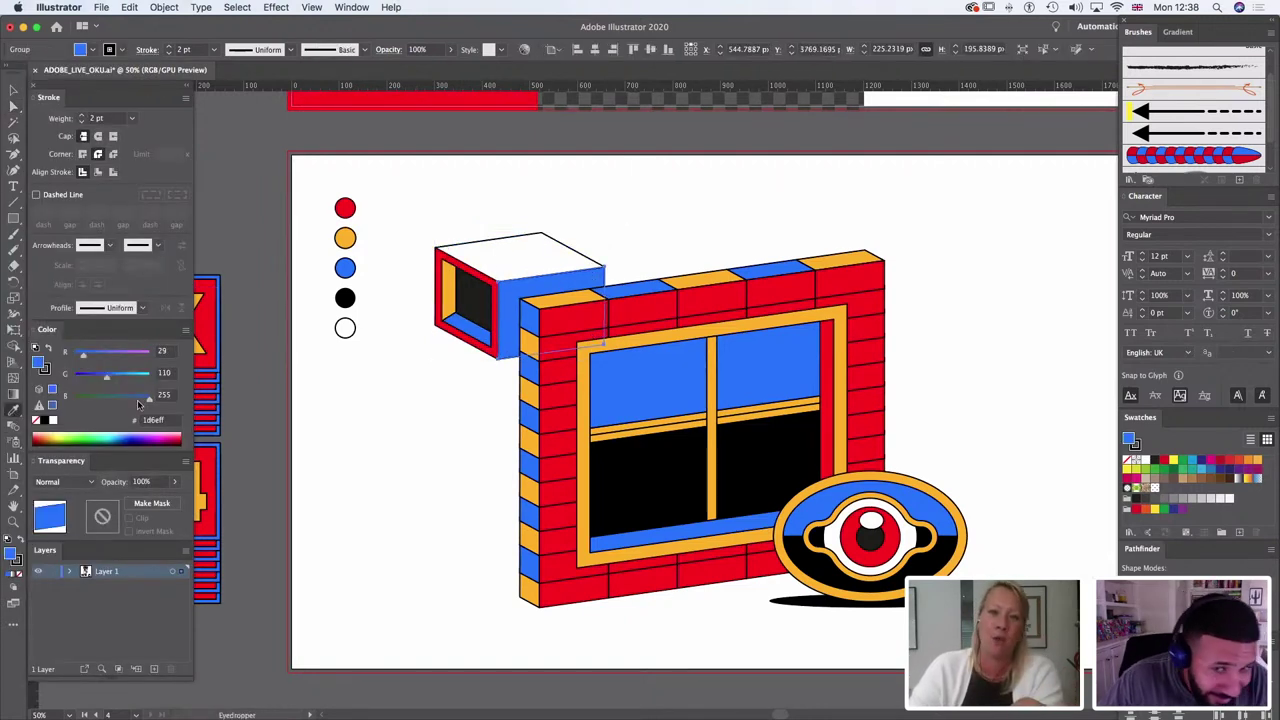
pyautogui.click(472, 300)
pyautogui.click(643, 453)
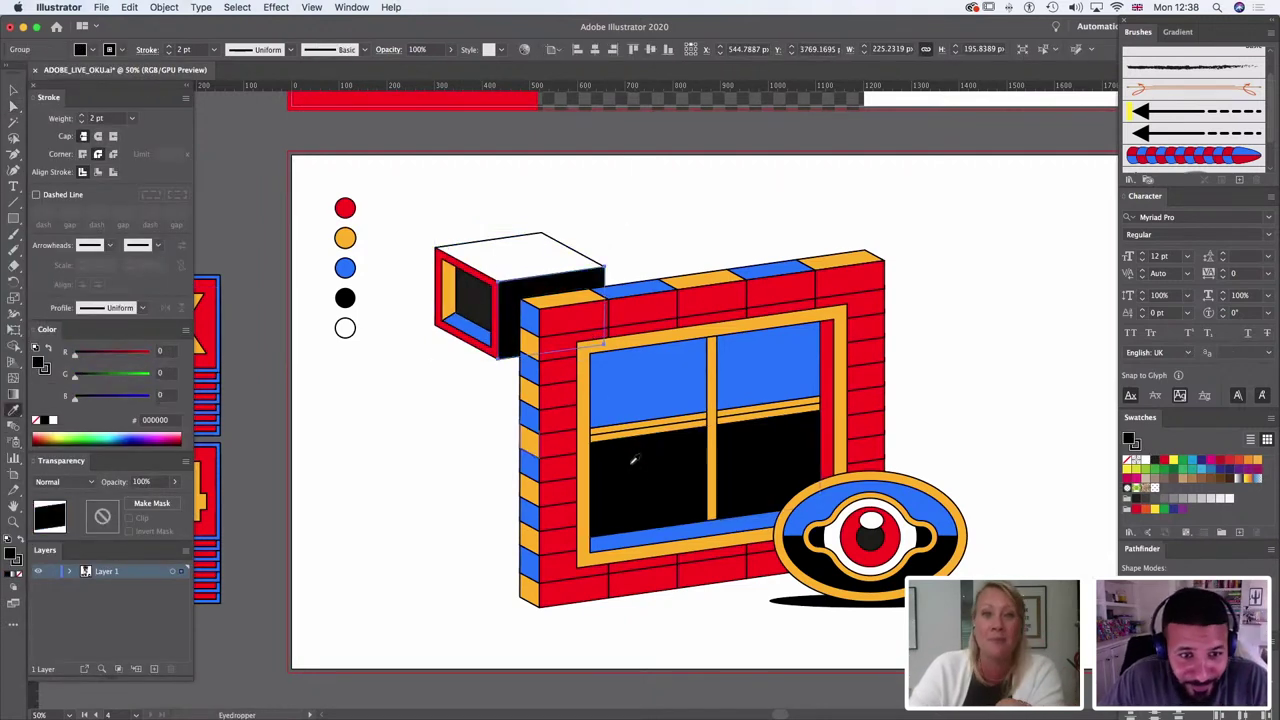
# Step: Recolour the dark grey panel inside the box opening with the pure black of the side face
pyautogui.click(14, 105)
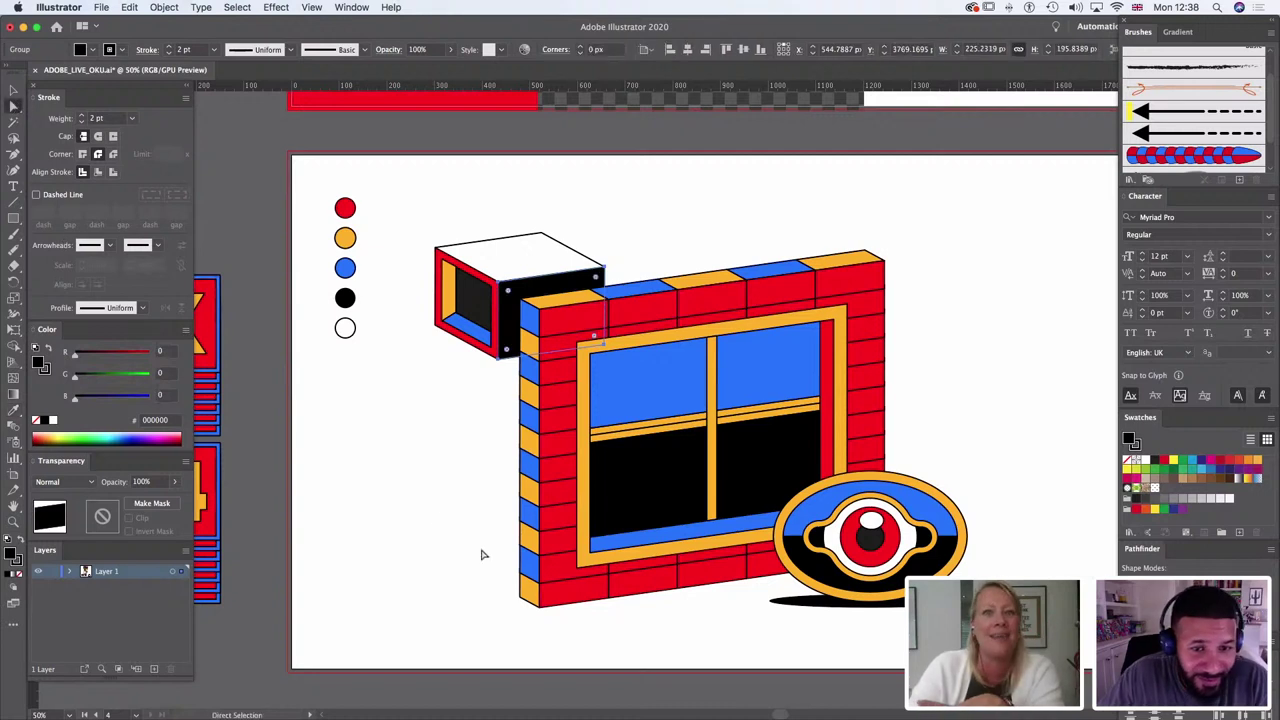
pyautogui.click(483, 554)
pyautogui.click(472, 305)
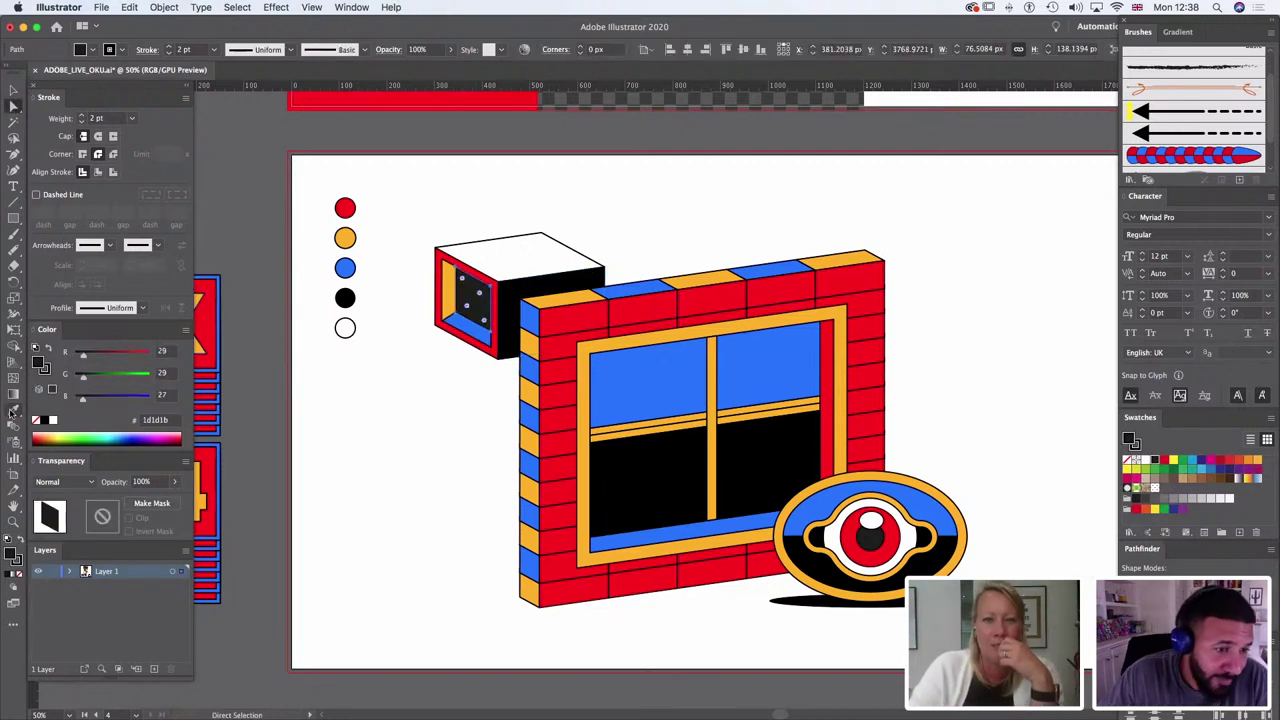
pyautogui.click(12, 412)
pyautogui.click(514, 295)
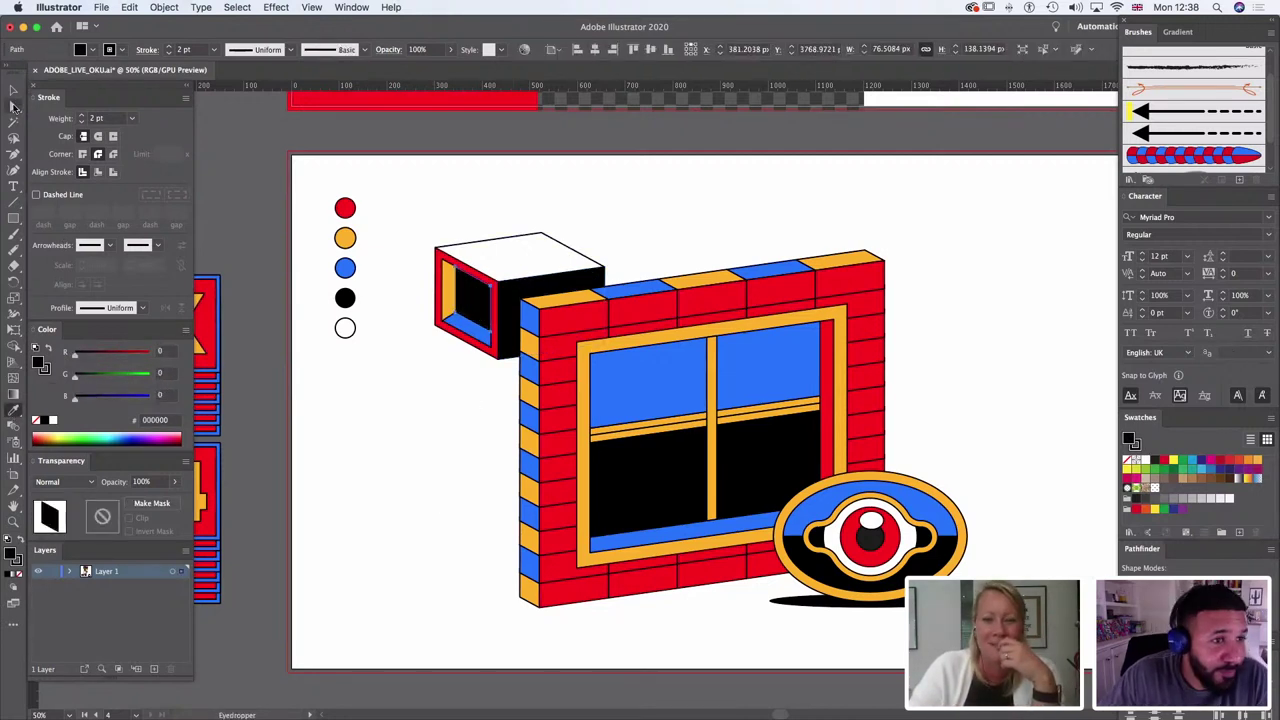
# Step: Fill the box's top face with the blue of the window's upper pane
pyautogui.click(14, 105)
pyautogui.click(534, 263)
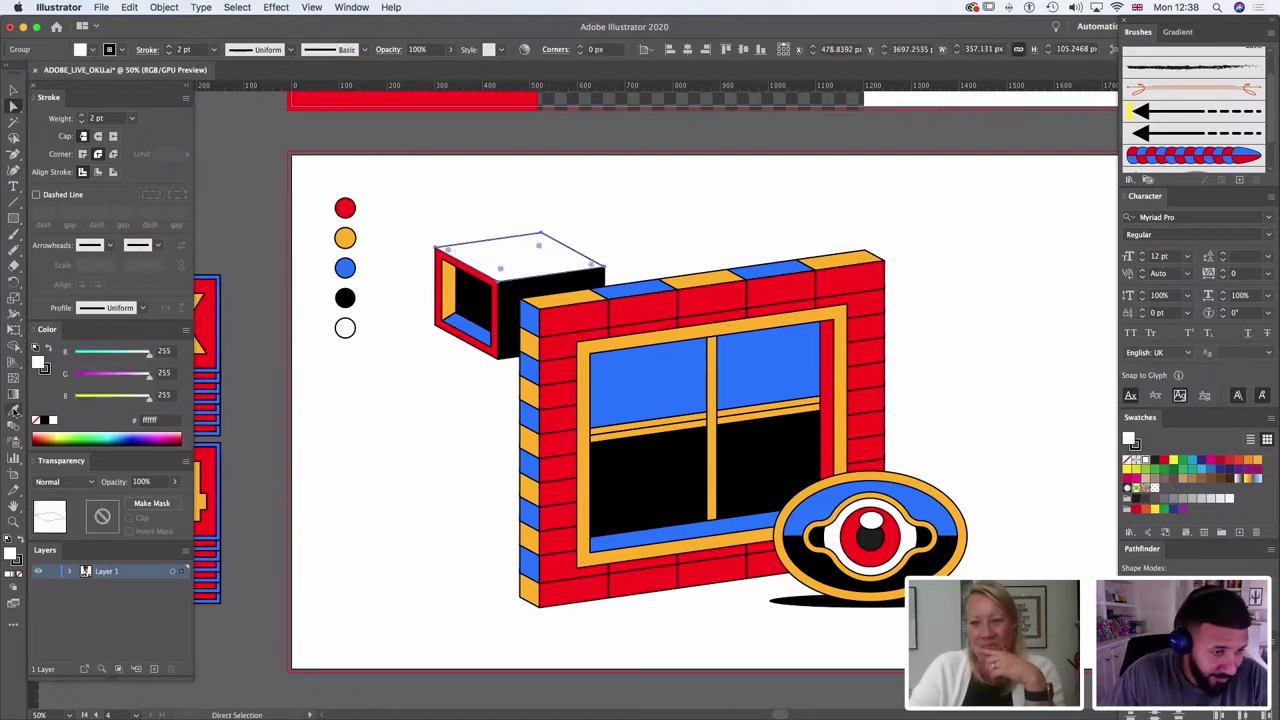
pyautogui.click(13, 410)
pyautogui.click(668, 365)
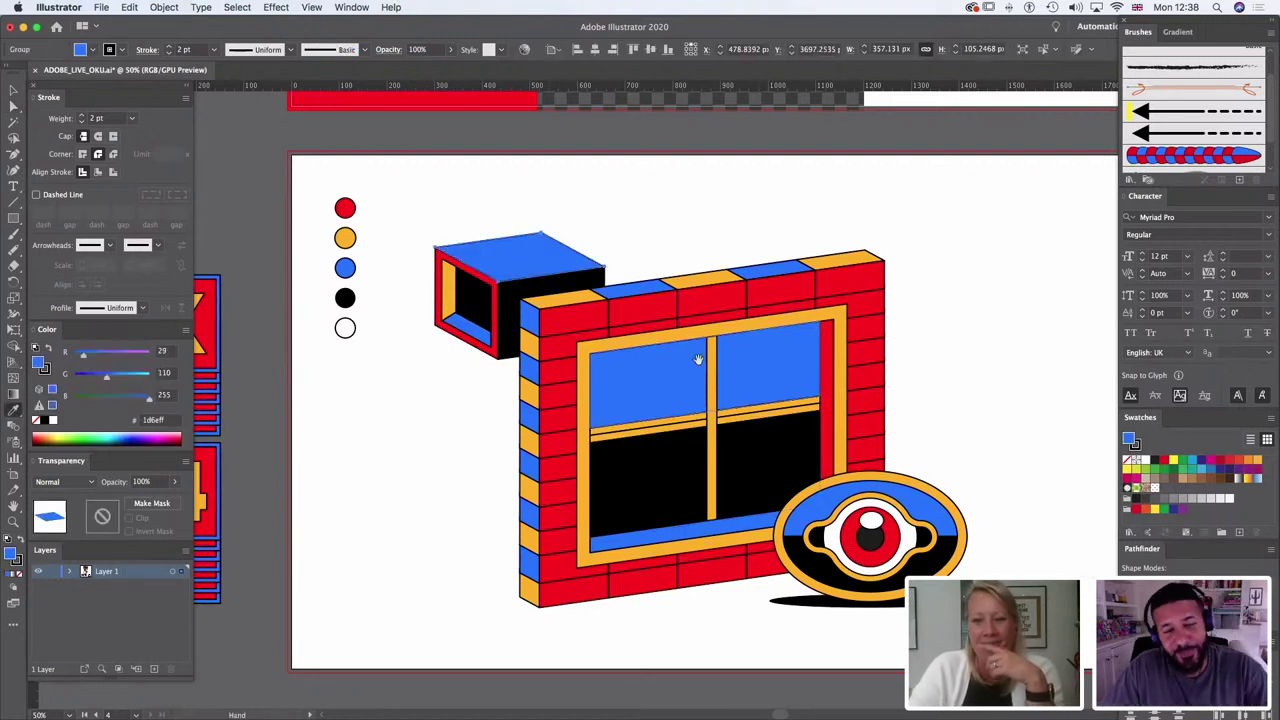
pyautogui.moveTo(698, 360); pyautogui.dragTo(588, 300)
pyautogui.press('v')
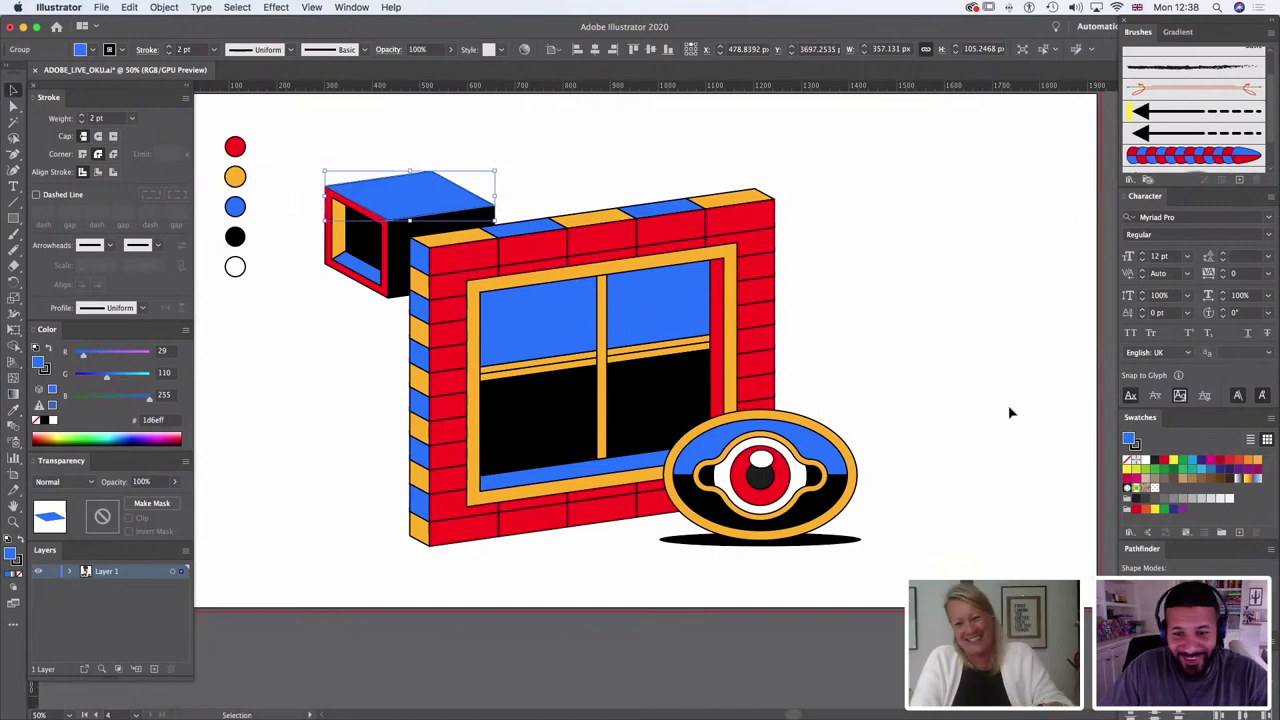
# Step: Select the box, wall and eye artwork and center it horizontally and vertically on the artboard
pyautogui.click(813, 296)
pyautogui.moveTo(856, 156); pyautogui.dragTo(362, 530)
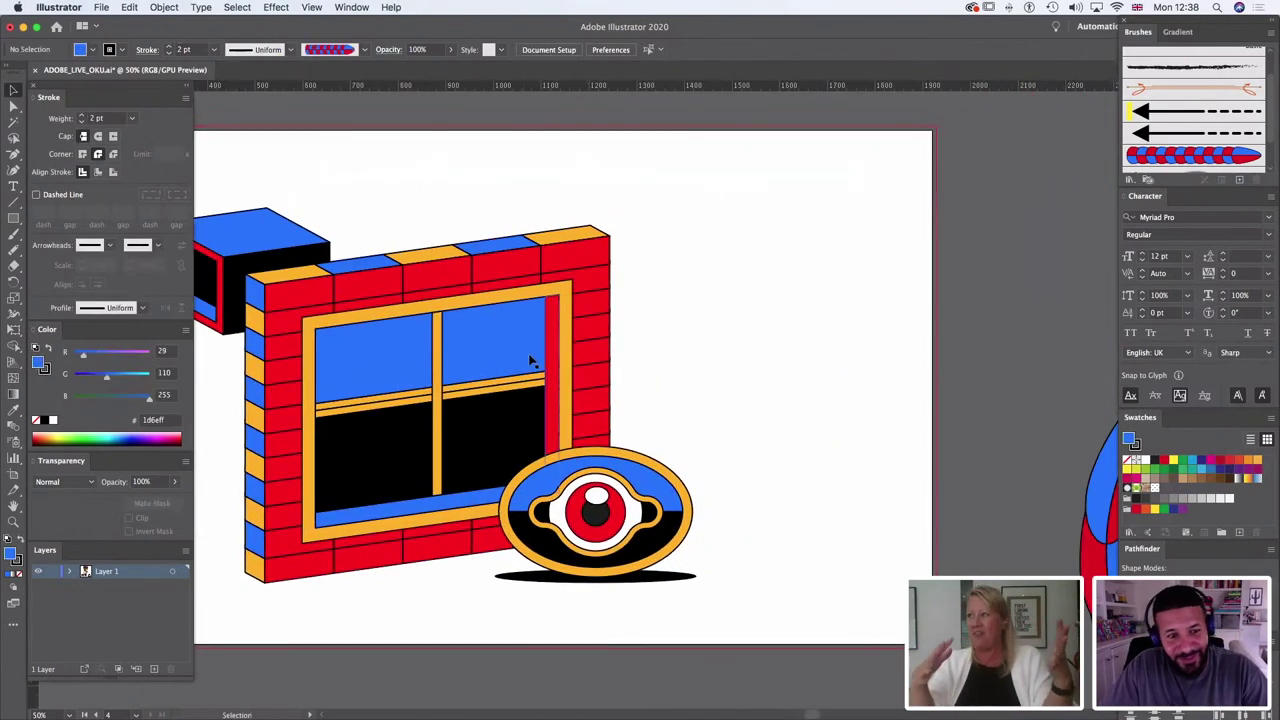
pyautogui.click(530, 360)
pyautogui.click(596, 49)
pyautogui.click(651, 49)
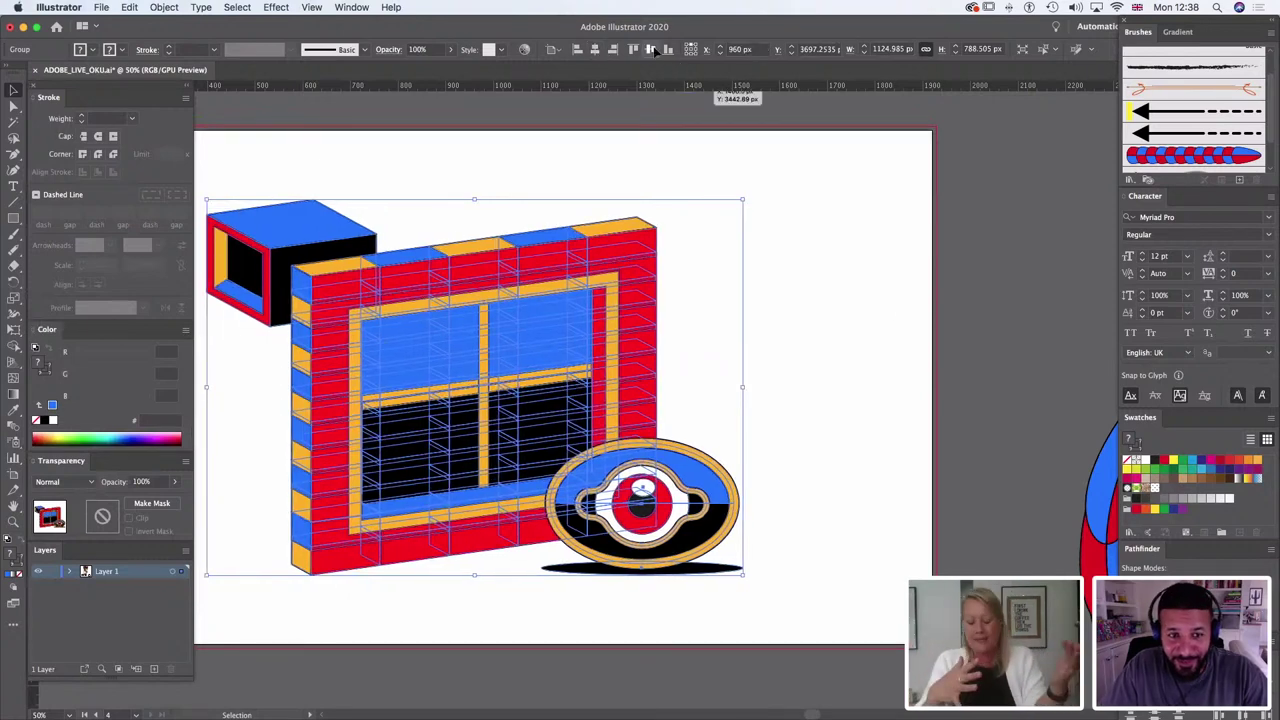
pyautogui.click(897, 377)
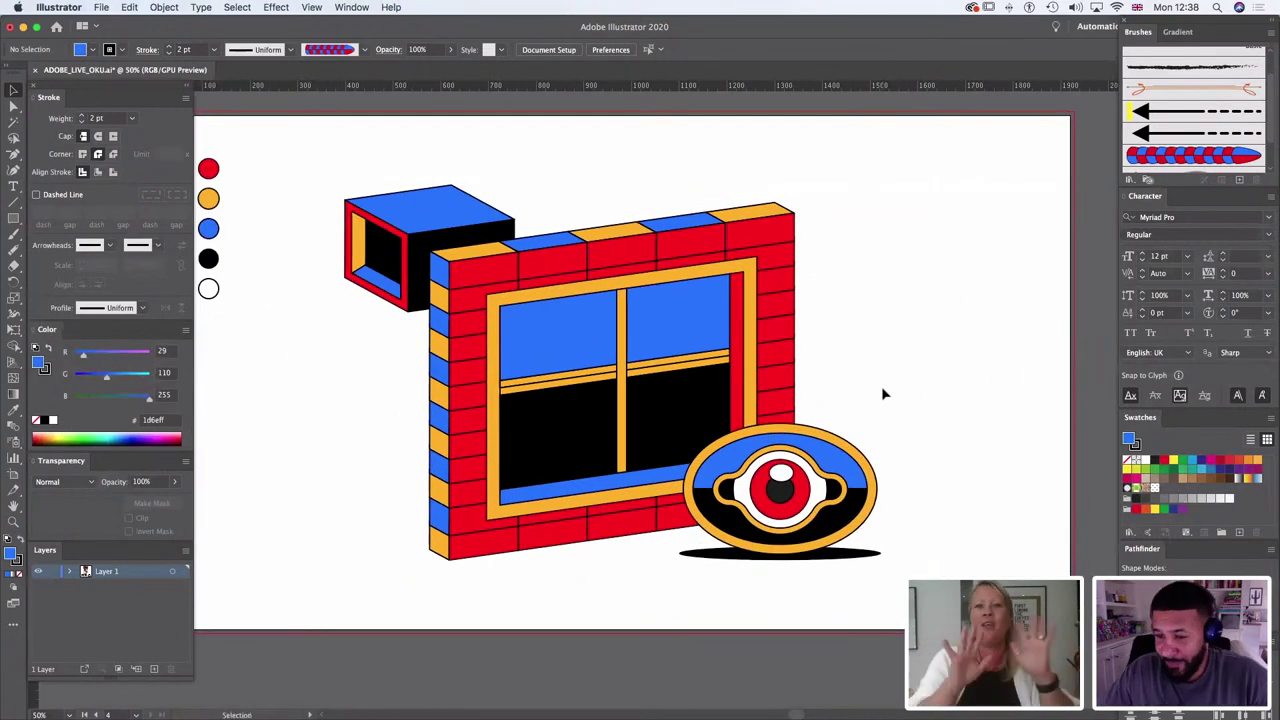
# Step: Draw an ellipse about 187 by 114 px over the box's top face
pyautogui.moveTo(15, 220); pyautogui.dragTo(48, 249)
pyautogui.moveTo(380, 168); pyautogui.dragTo(437, 201)
pyautogui.click(12, 112)
pyautogui.click(534, 177)
pyautogui.click(434, 205)
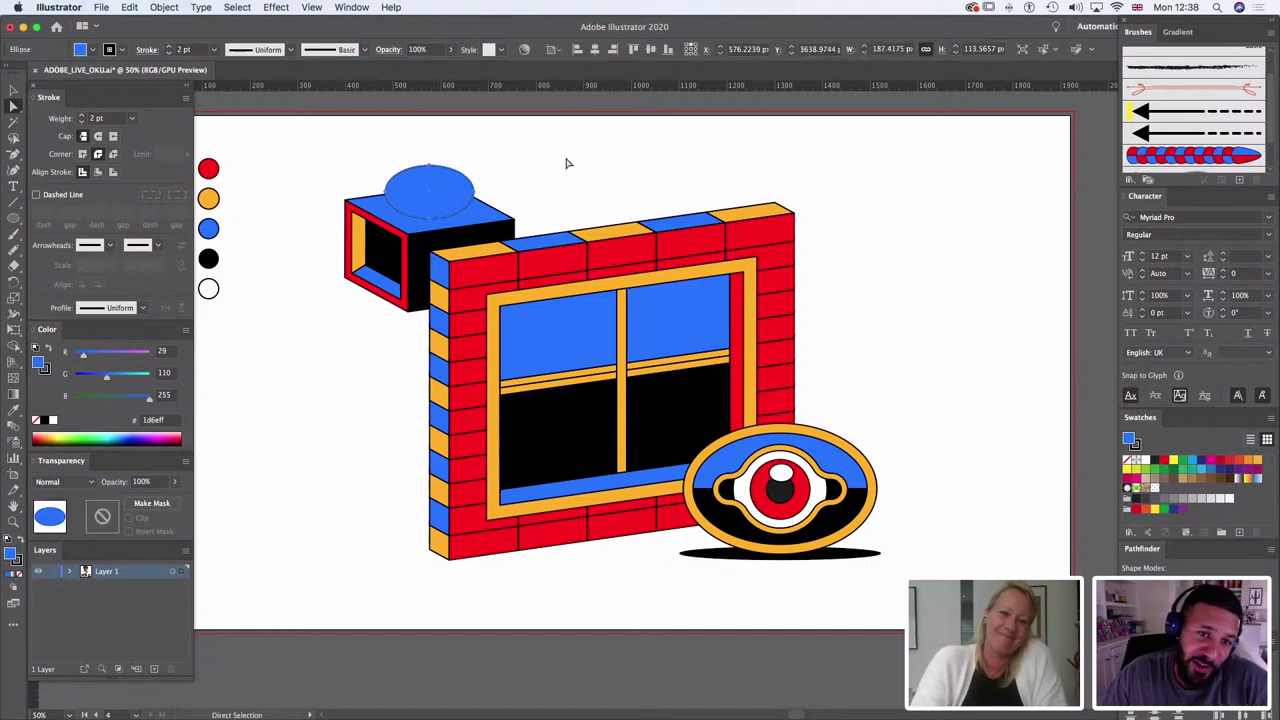
pyautogui.click(566, 163)
# Step: Draw a rectangle about 330 by 126 px starting at the ellipse's middle and covering its right half
pyautogui.click(13, 205)
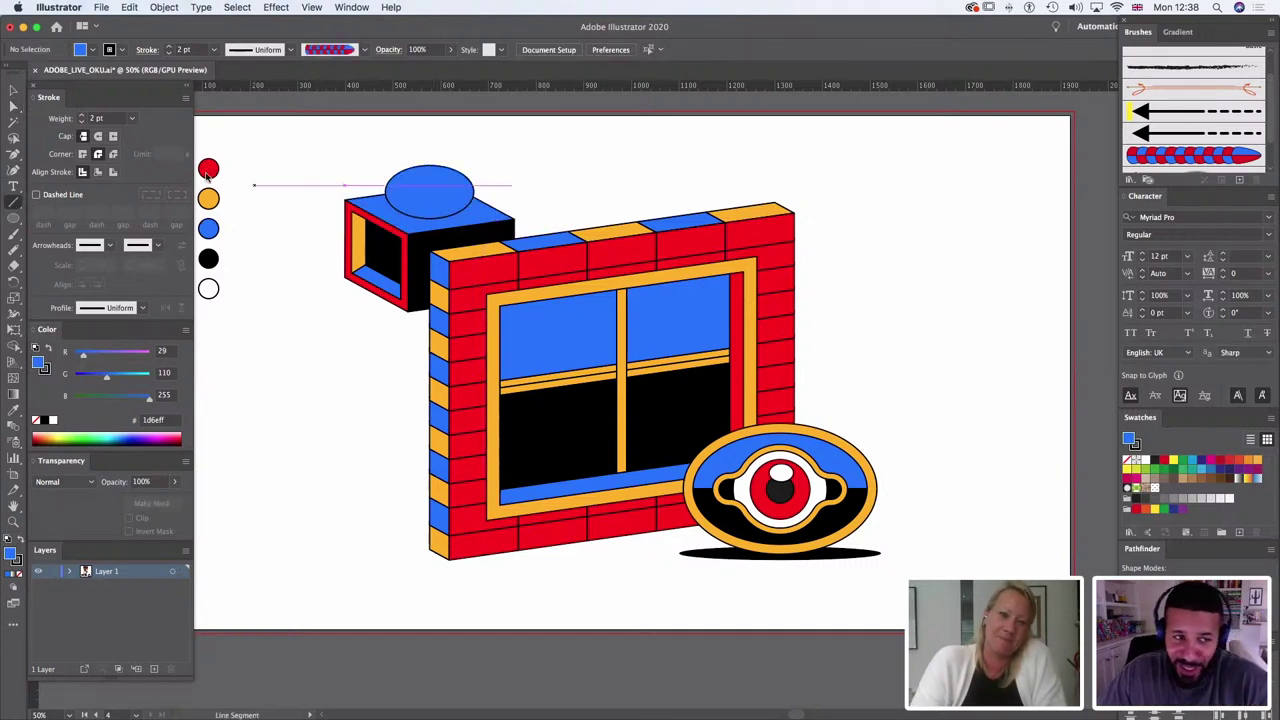
pyautogui.click(13, 218)
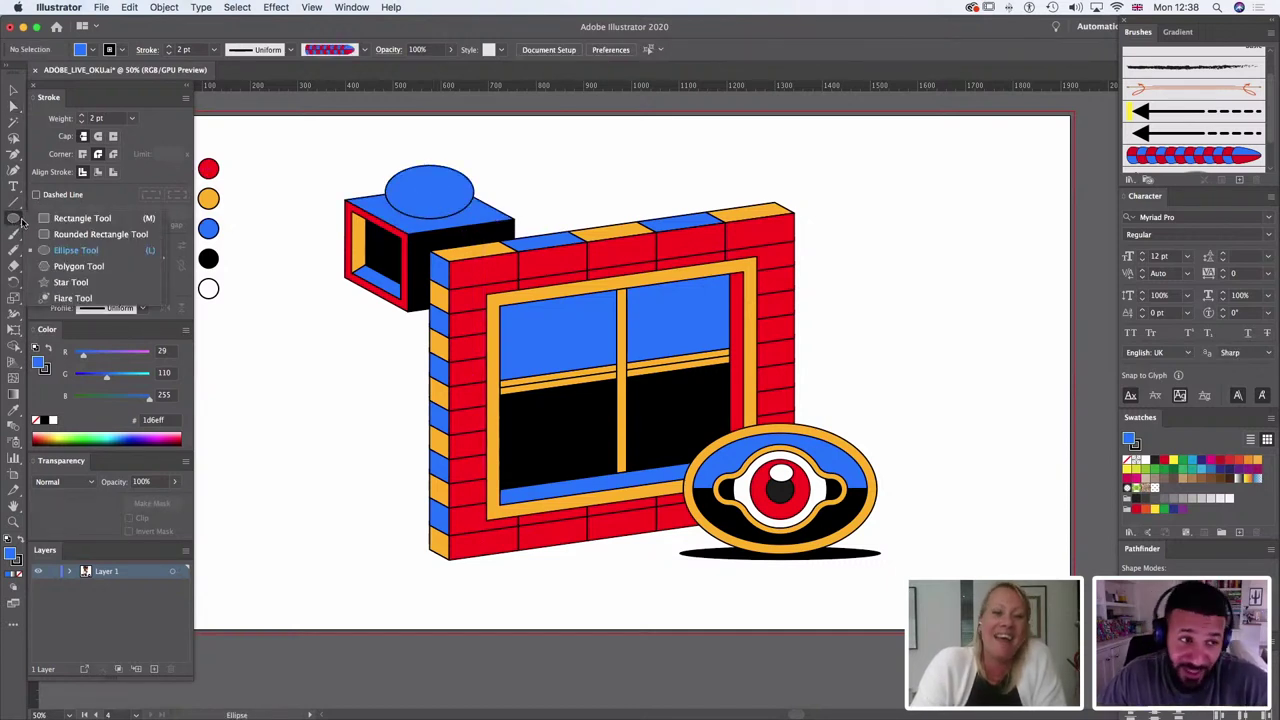
pyautogui.click(46, 218)
pyautogui.moveTo(431, 209)
pyautogui.mouseDown()
pyautogui.moveTo(455, 218)
pyautogui.moveTo(587, 158)
pyautogui.mouseUp()
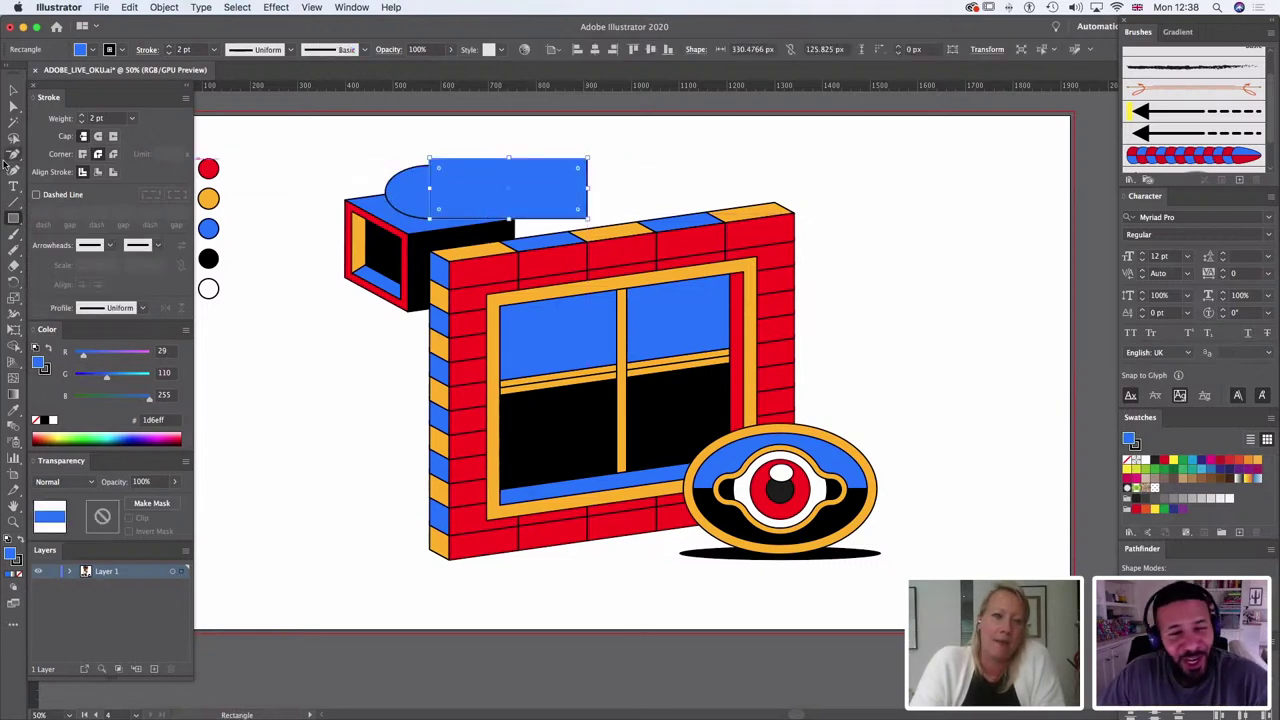
# Step: Use Direct Selection to pick the box's top face together with the rectangle, and clear the selection
pyautogui.click(14, 104)
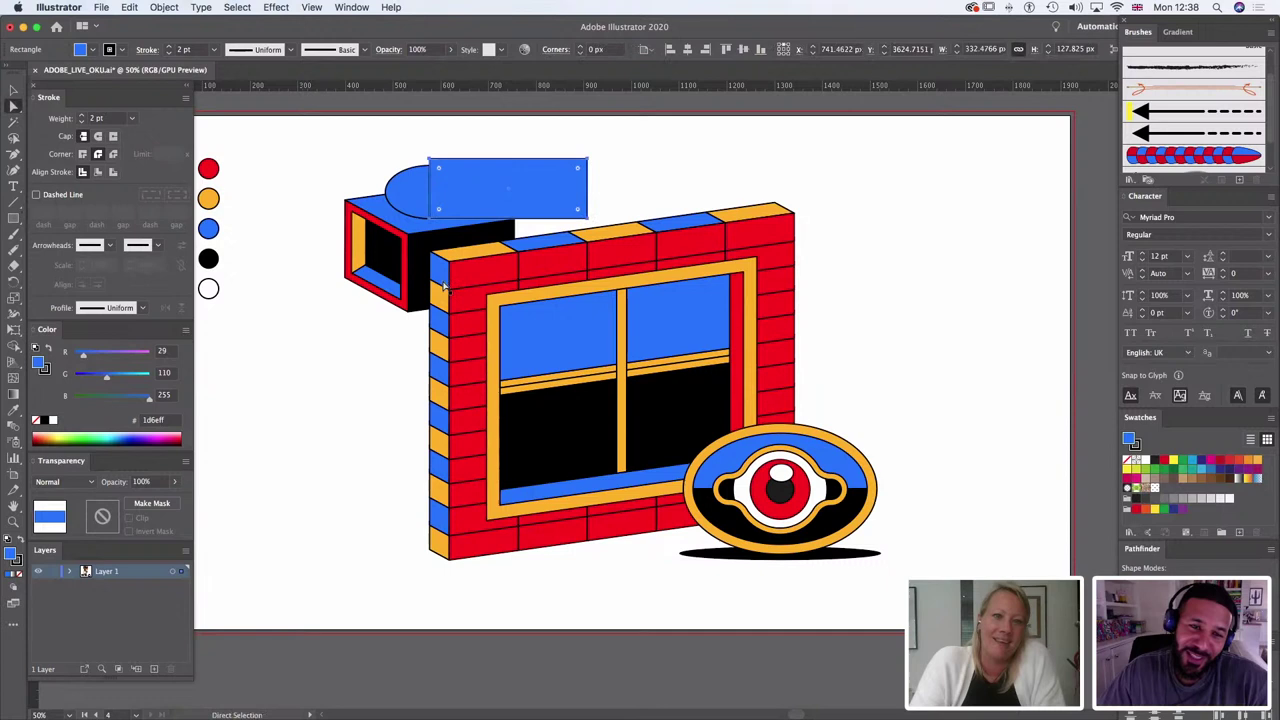
pyautogui.click(415, 229)
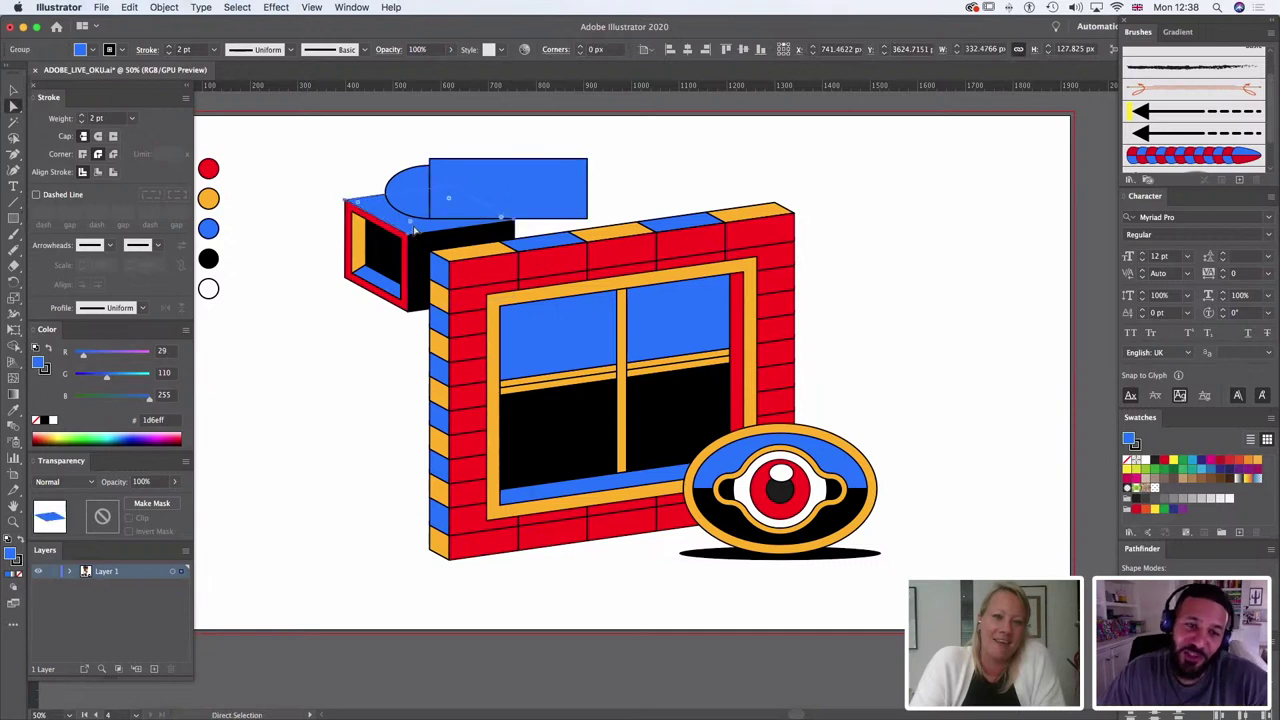
pyautogui.keyDown('shift'); pyautogui.click(564, 192); pyautogui.keyUp('shift')
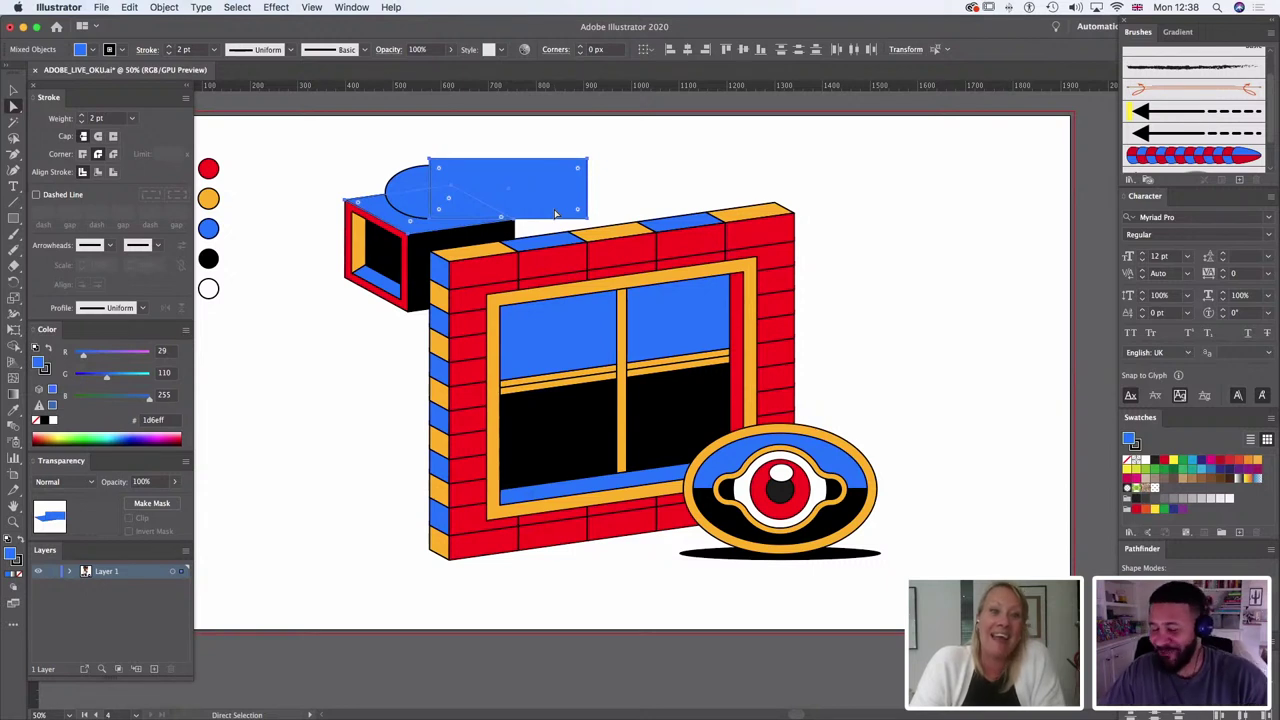
pyautogui.click(770, 187)
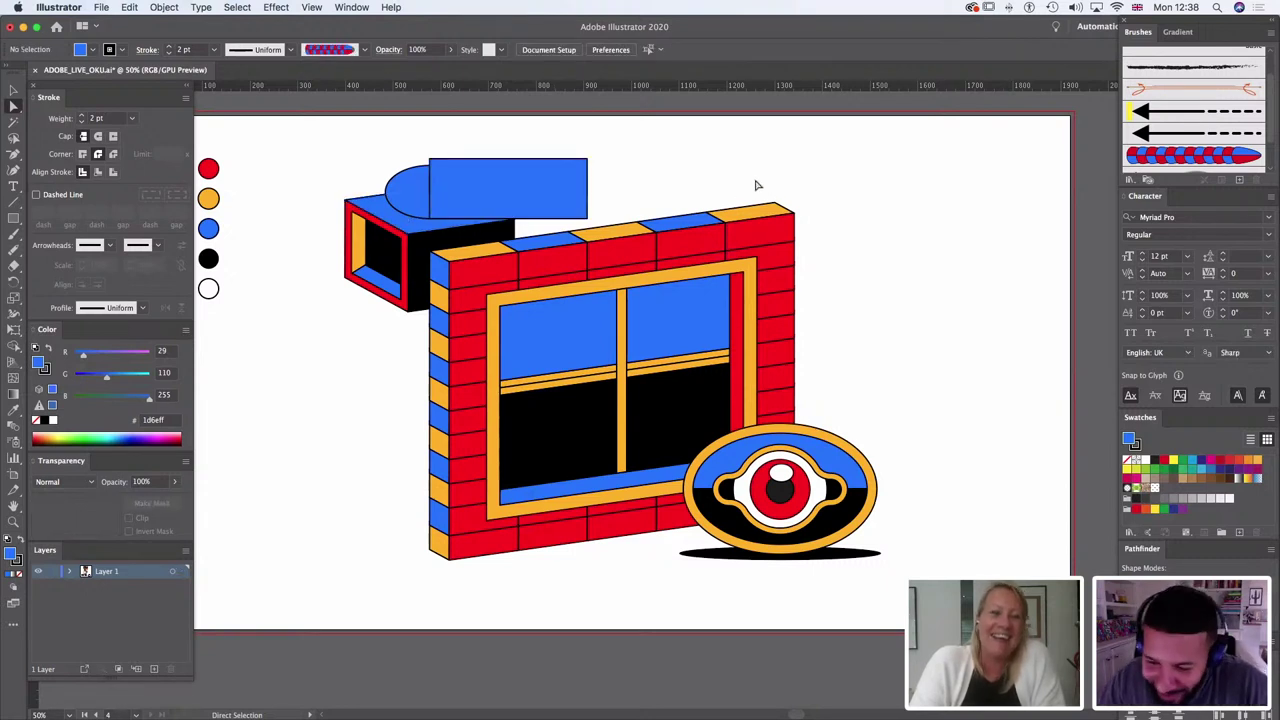
pyautogui.press('v')
pyautogui.click(410, 231)
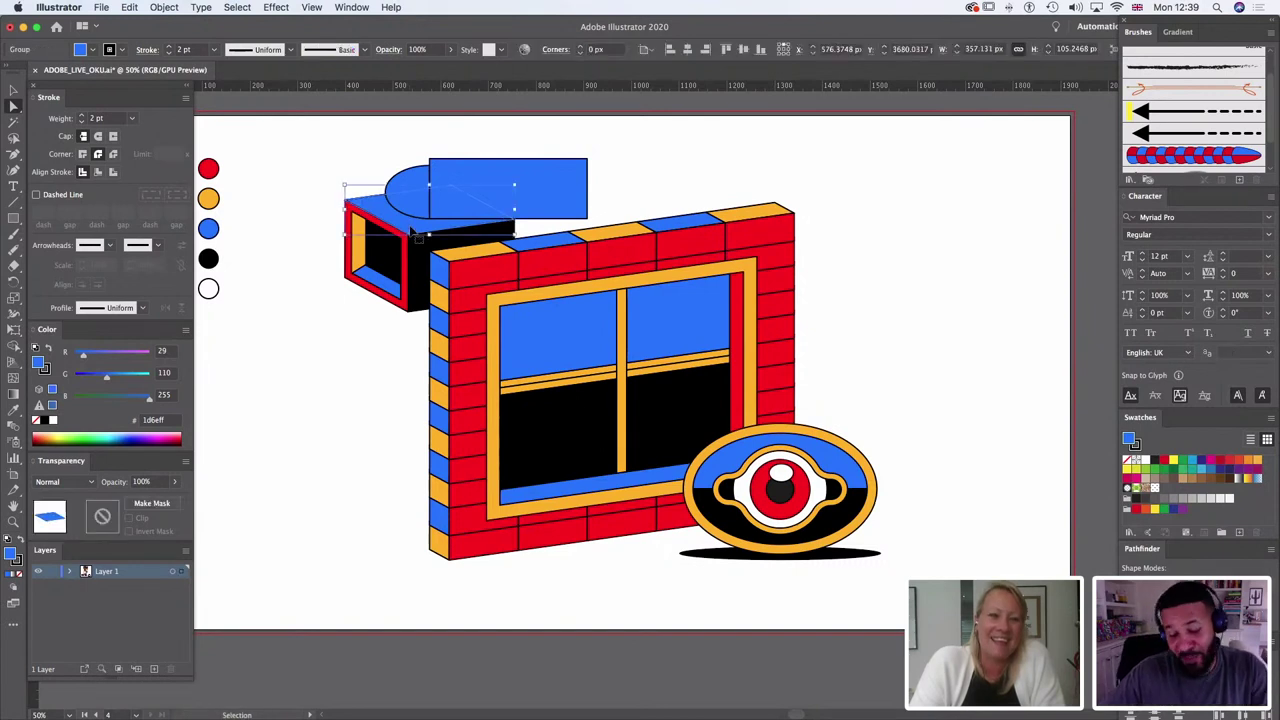
pyautogui.keyDown('shift'); pyautogui.click(558, 190); pyautogui.keyUp('shift')
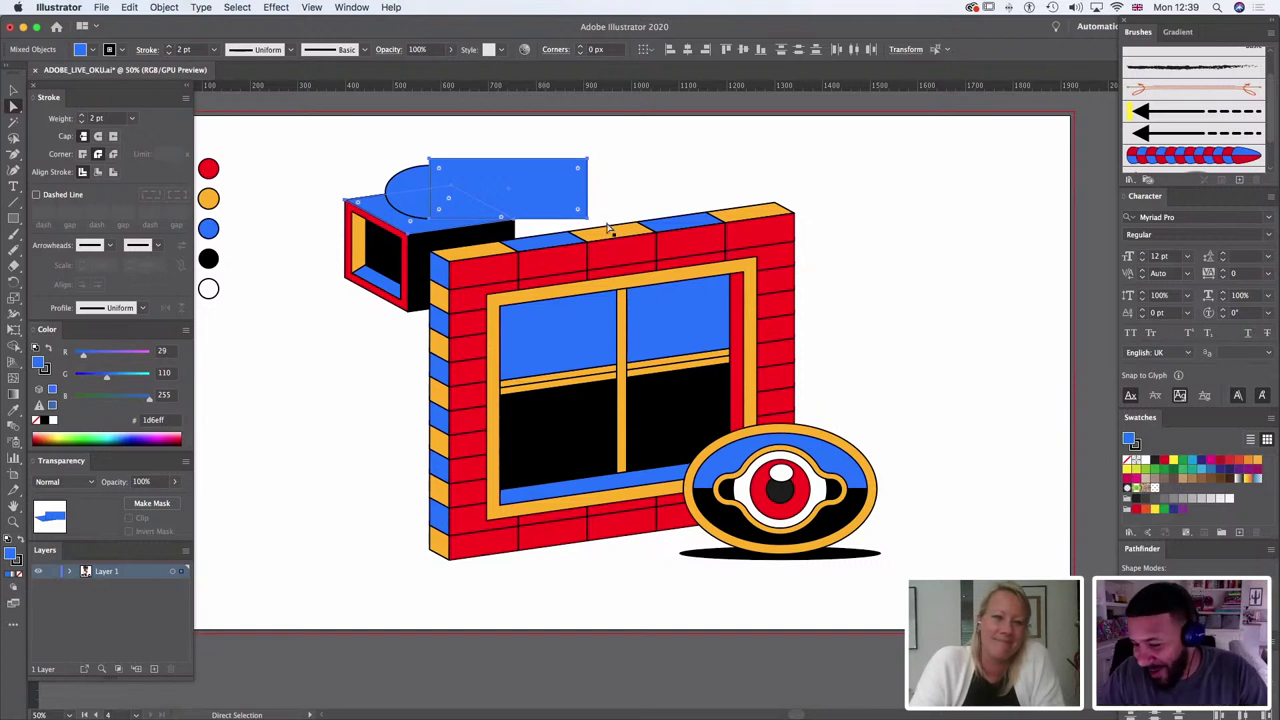
pyautogui.click(410, 228)
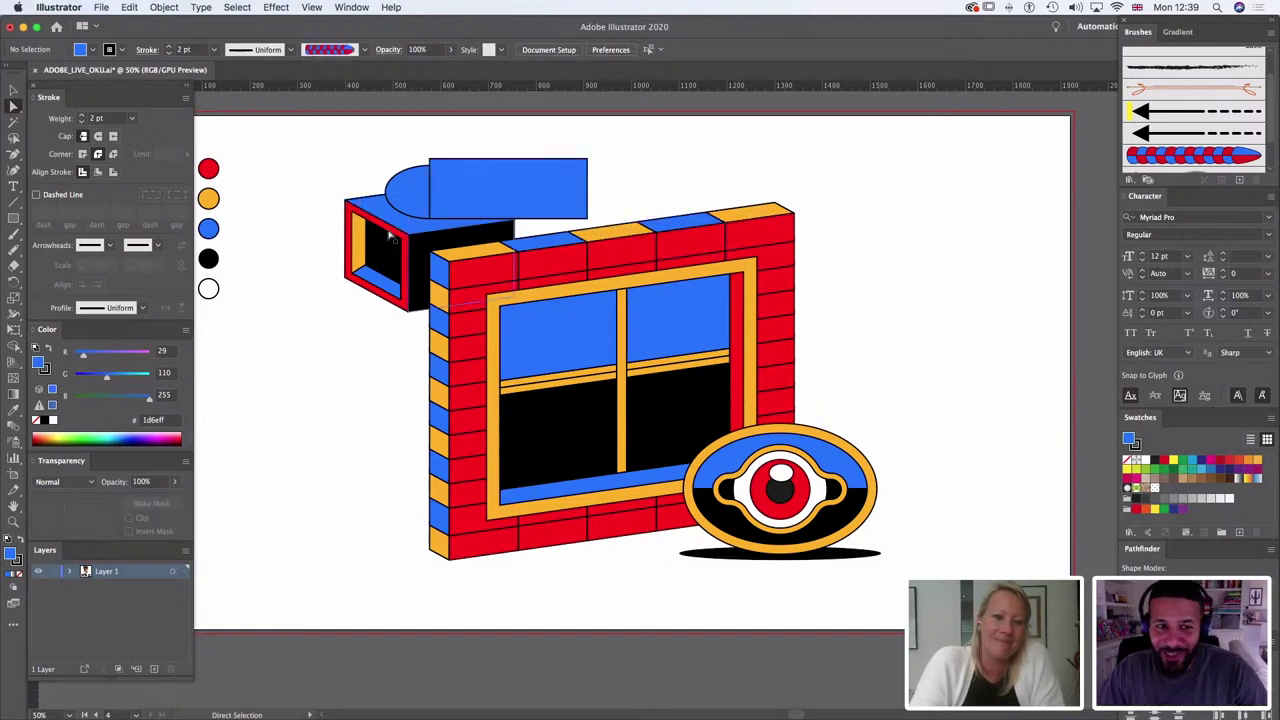
pyautogui.press('v')
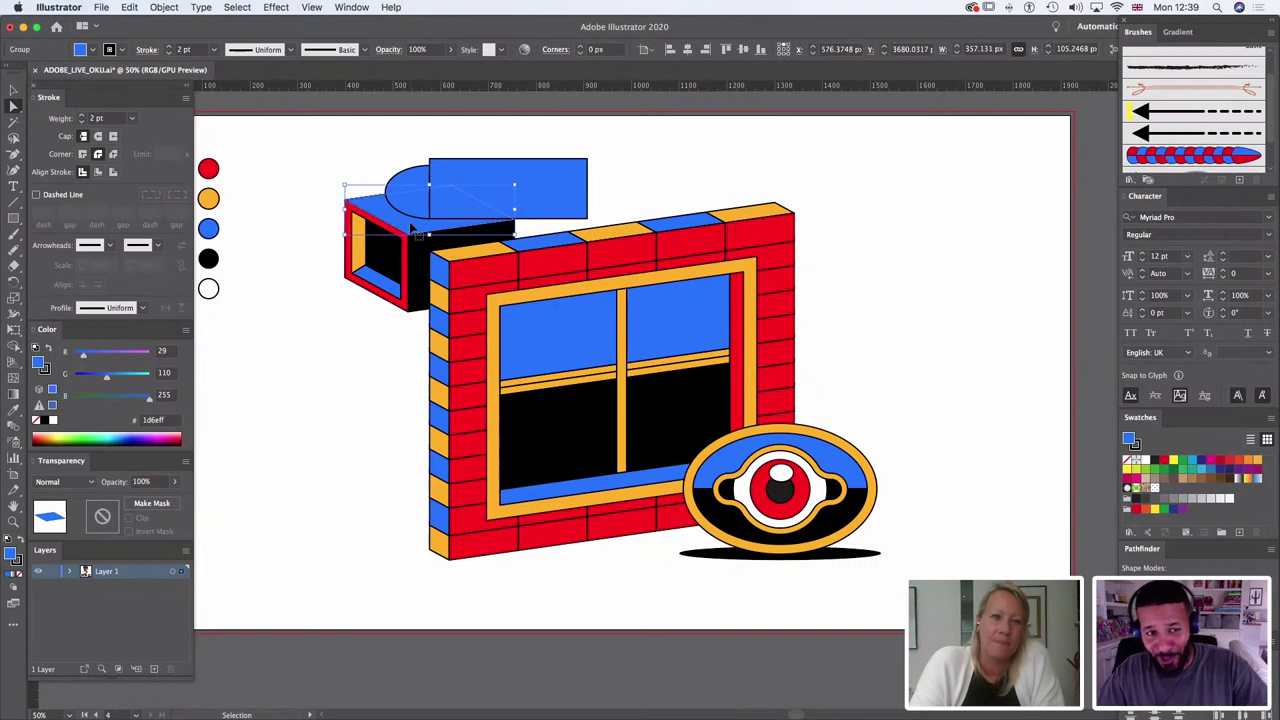
pyautogui.press('a')
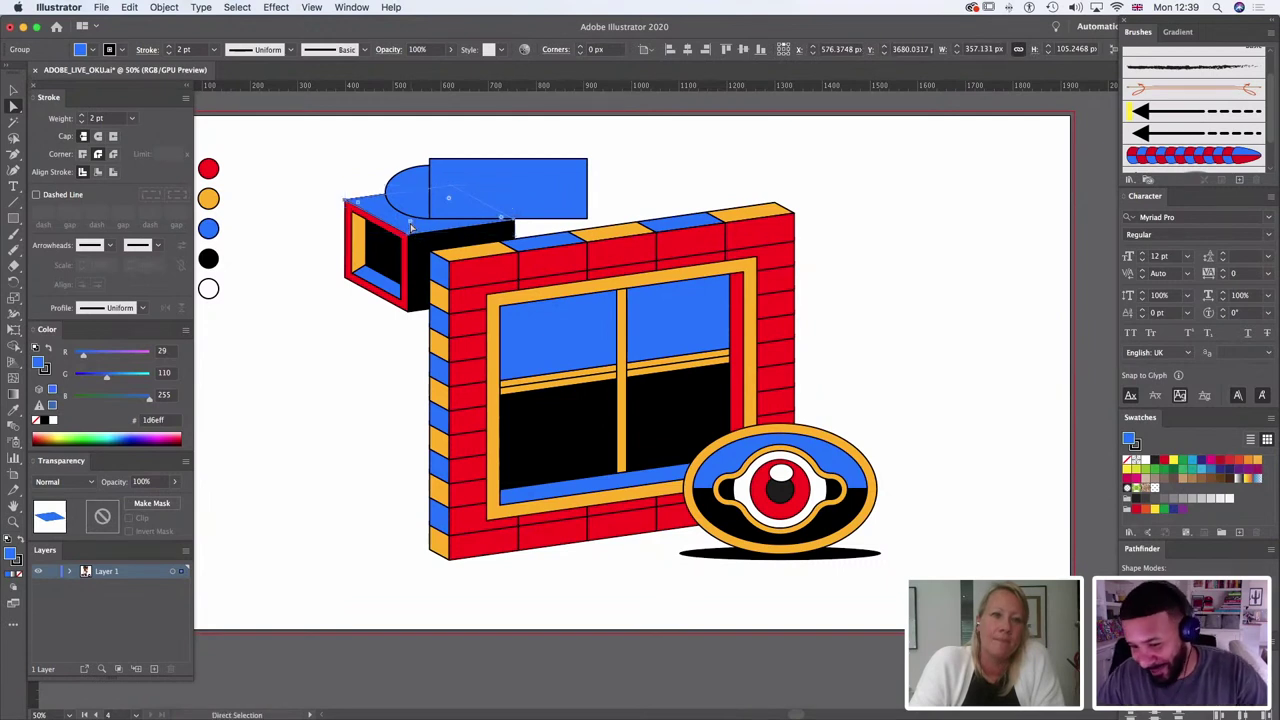
pyautogui.click(681, 157)
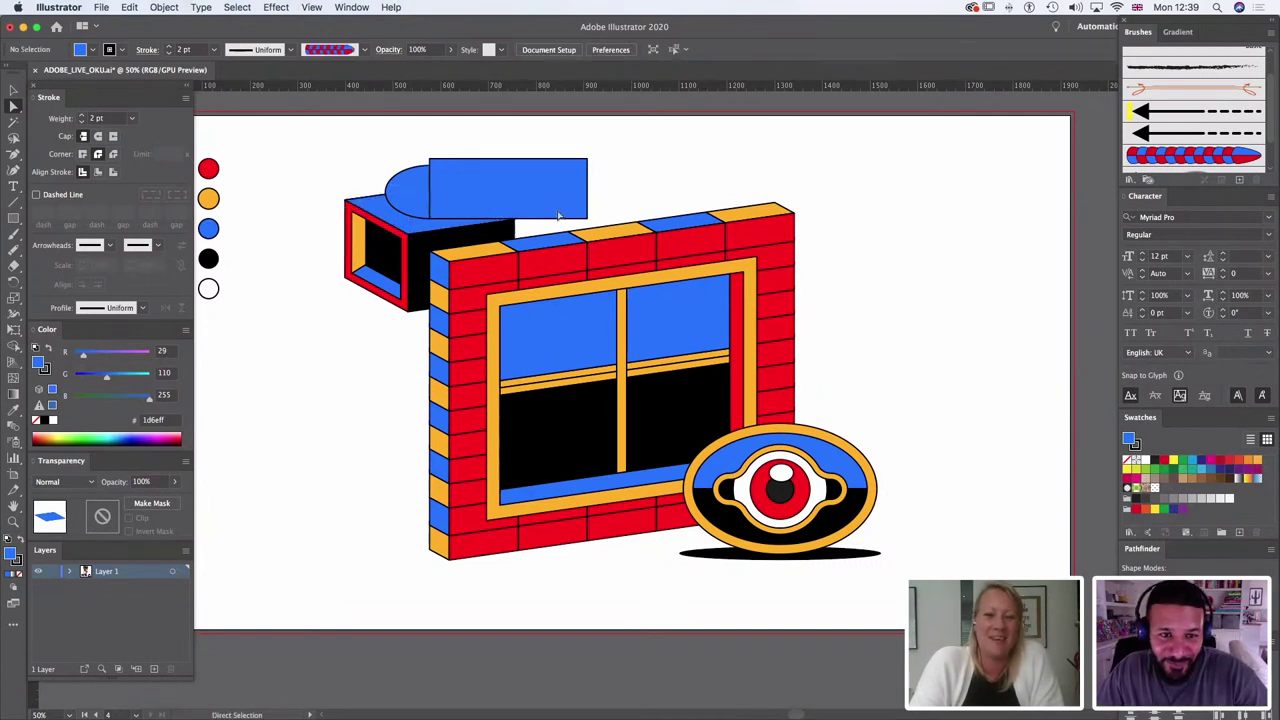
# Step: Select the box's top face together with the blue rectangle and reduce the rectangle to the part overlapping the face
pyautogui.click(415, 222)
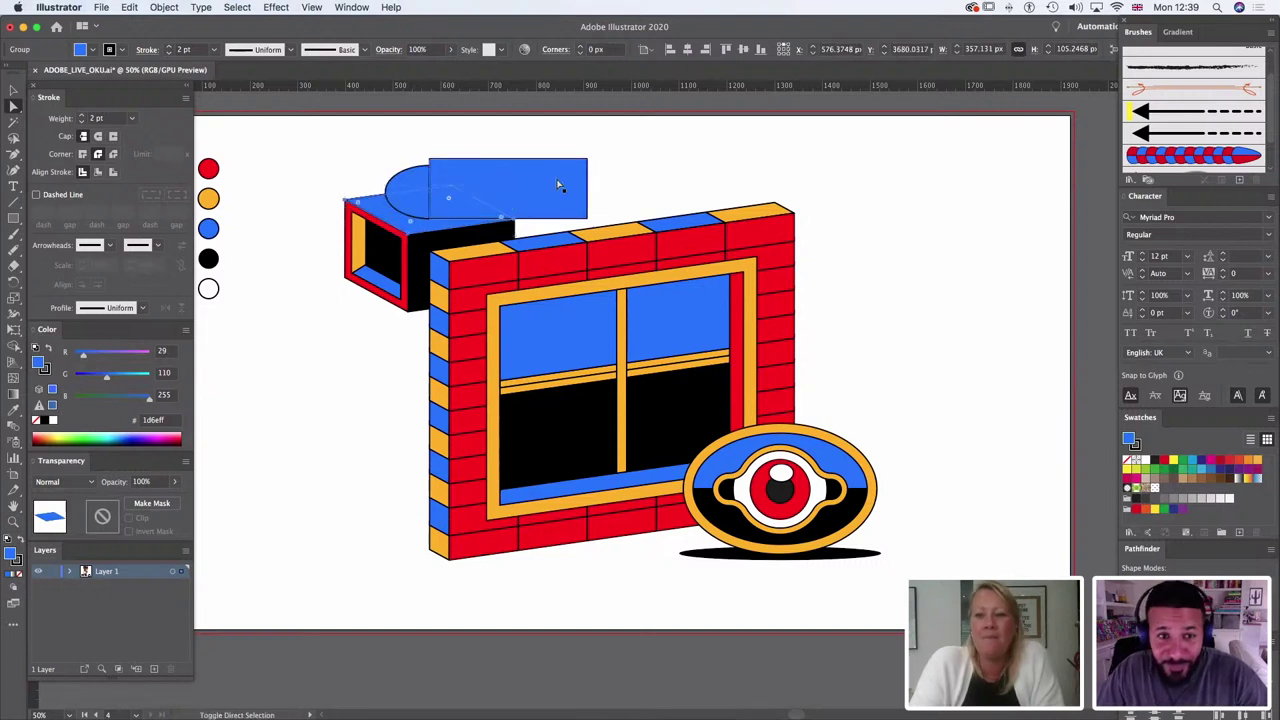
pyautogui.keyDown('shift'); pyautogui.click(559, 186); pyautogui.keyUp('shift')
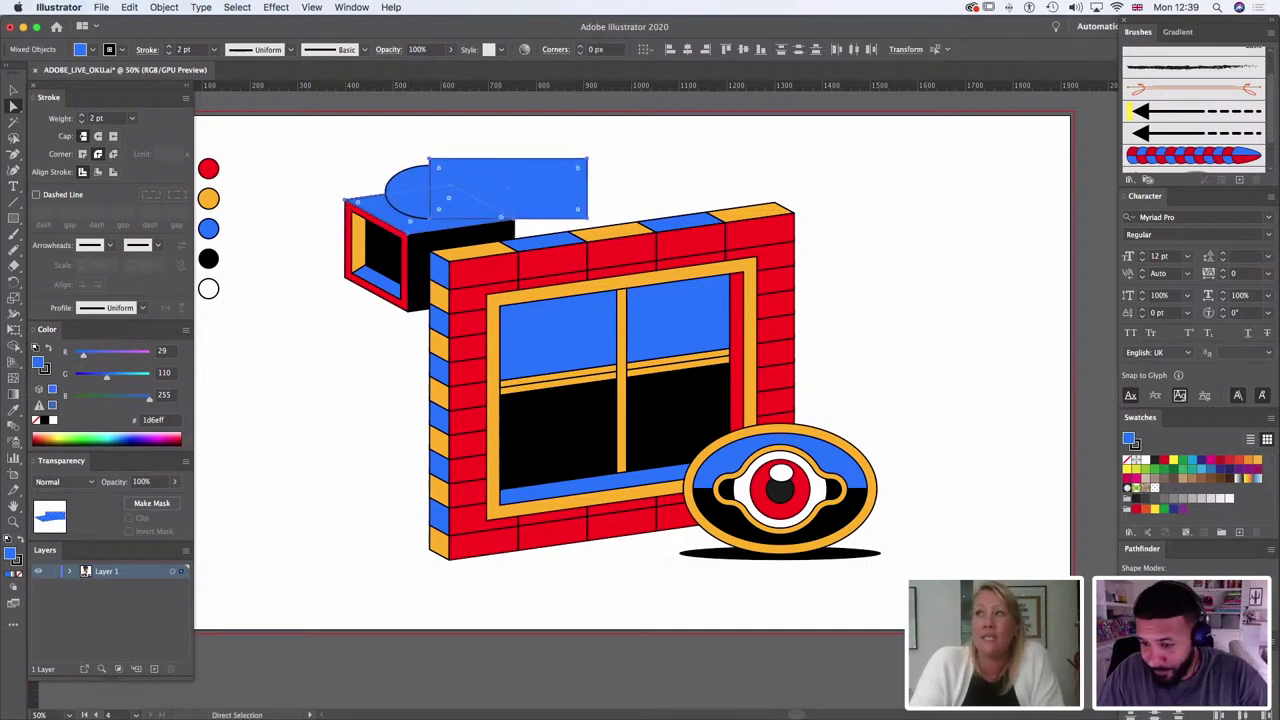
pyautogui.press('Delete')
pyautogui.click(557, 140)
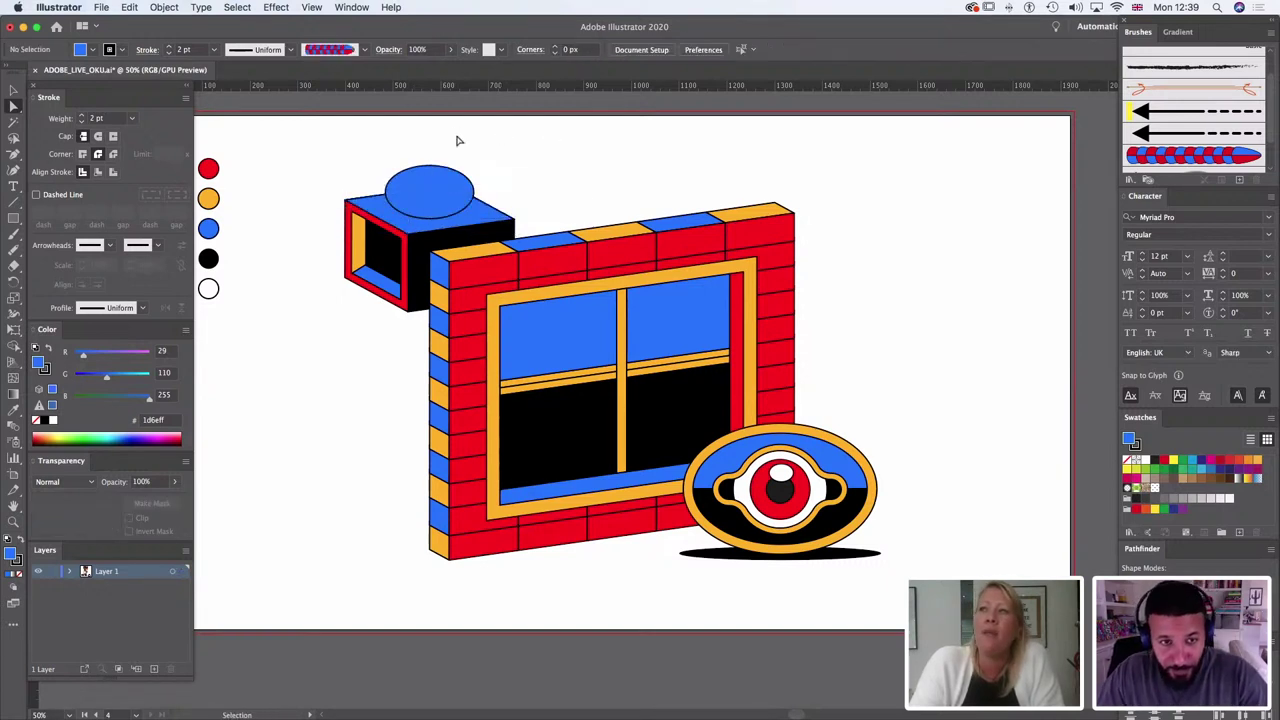
# Step: Fill the trimmed shadow shape on the box's top face with the black sampled from the box's side
pyautogui.click(485, 218)
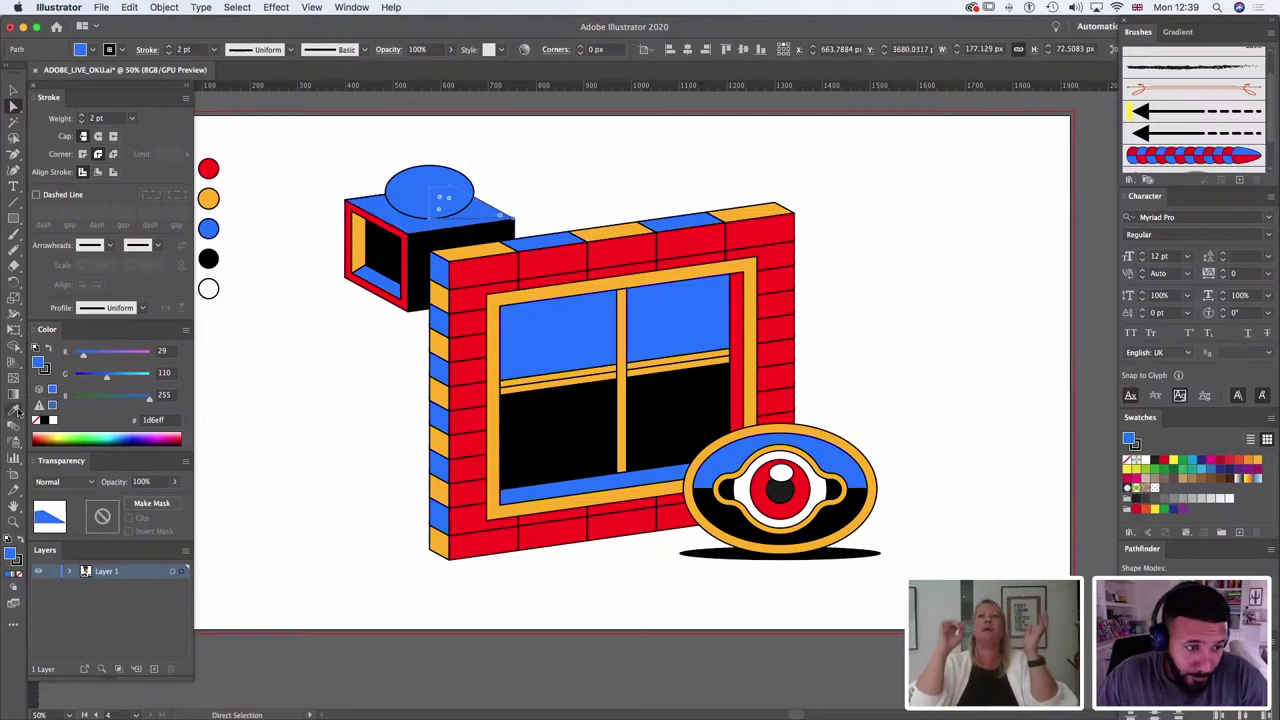
pyautogui.click(14, 410)
pyautogui.click(422, 247)
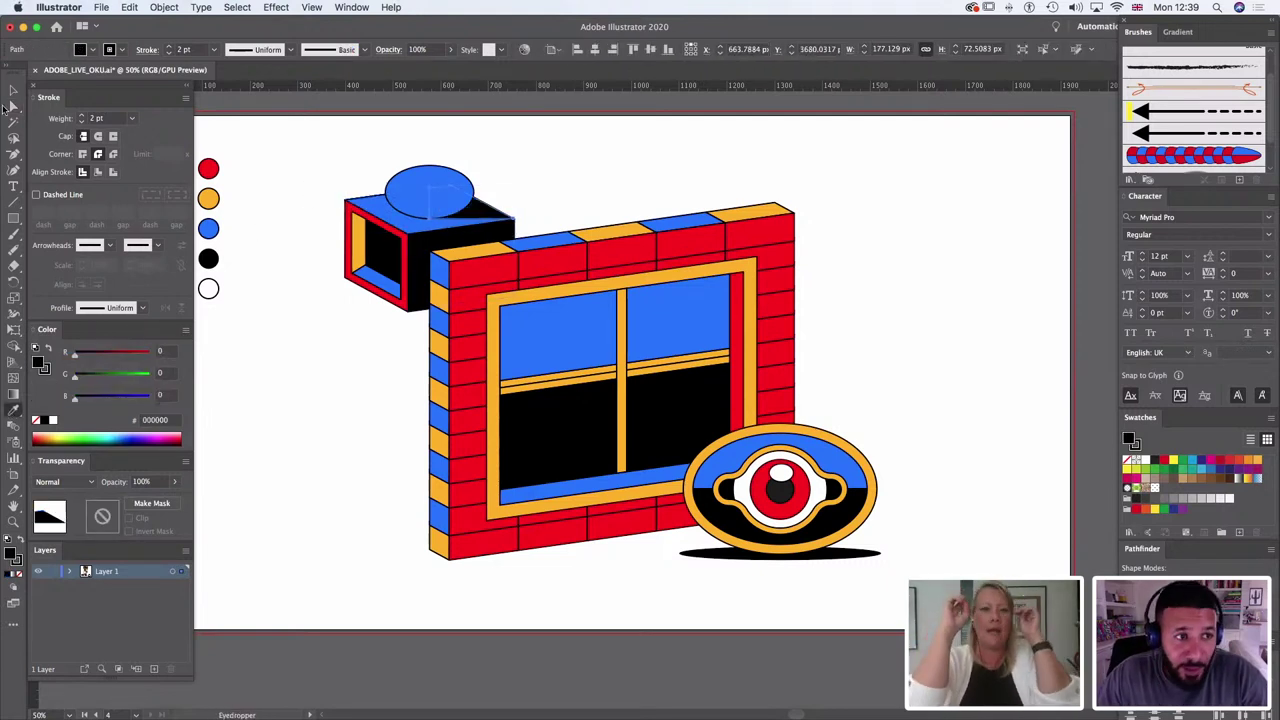
pyautogui.click(13, 91)
pyautogui.click(501, 138)
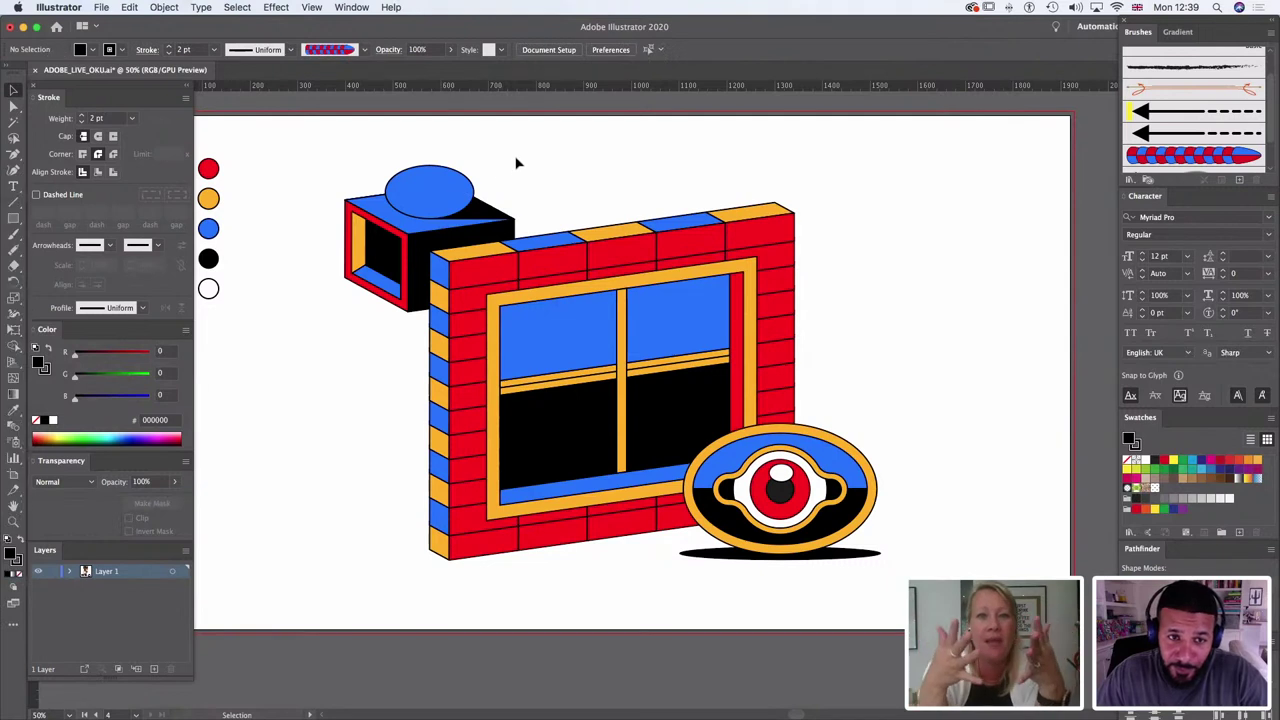
# Step: Fill the blue ellipse on top of the box with the orange sampled from the window frame
pyautogui.click(15, 106)
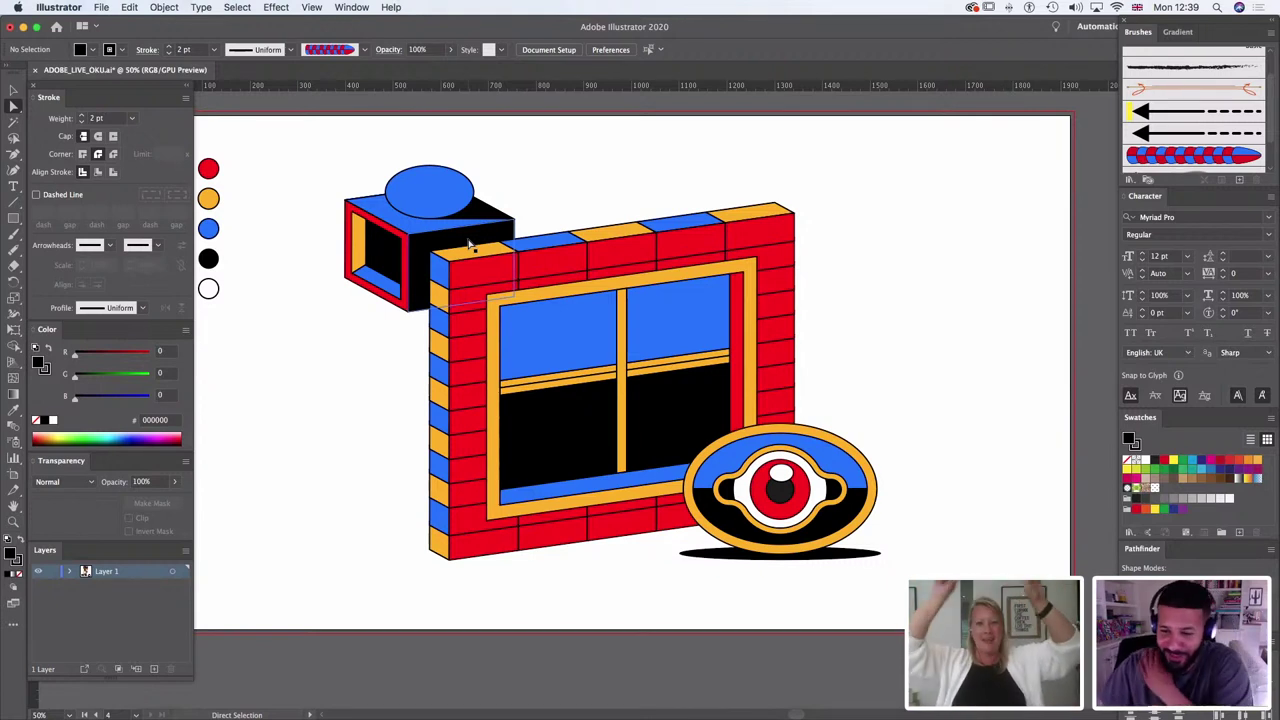
pyautogui.click(423, 205)
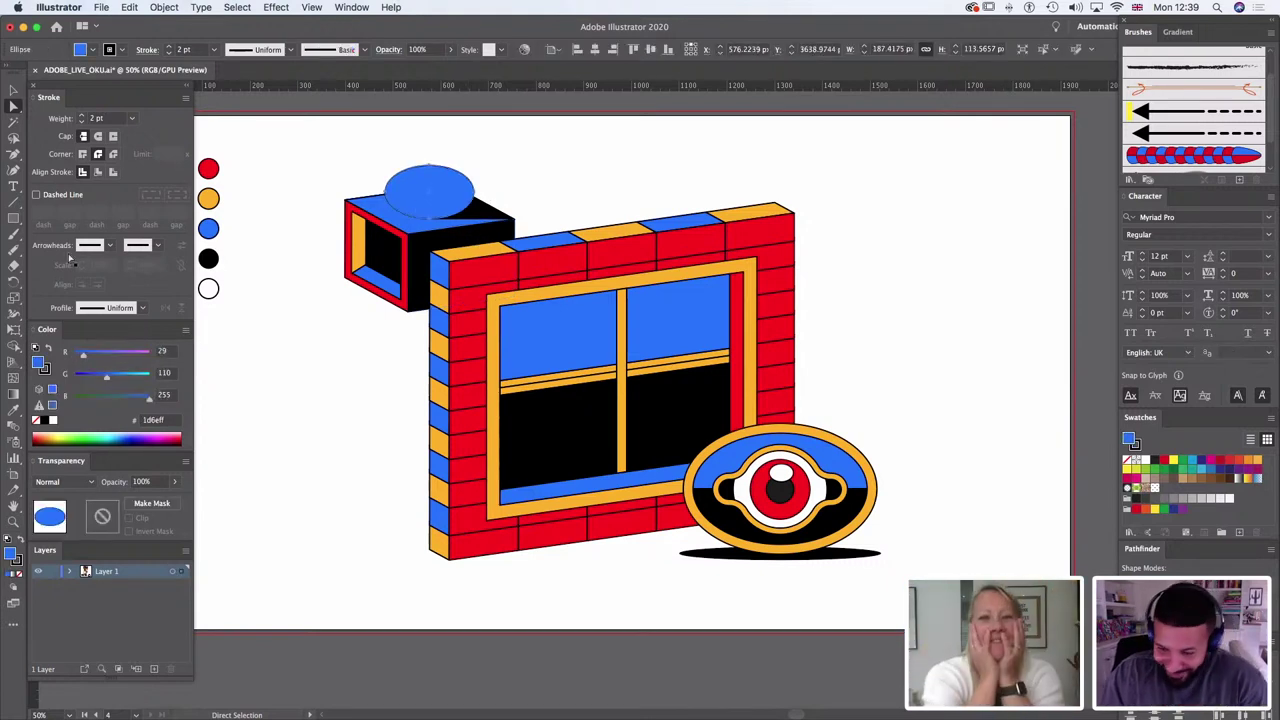
pyautogui.press('i')
pyautogui.click(726, 263)
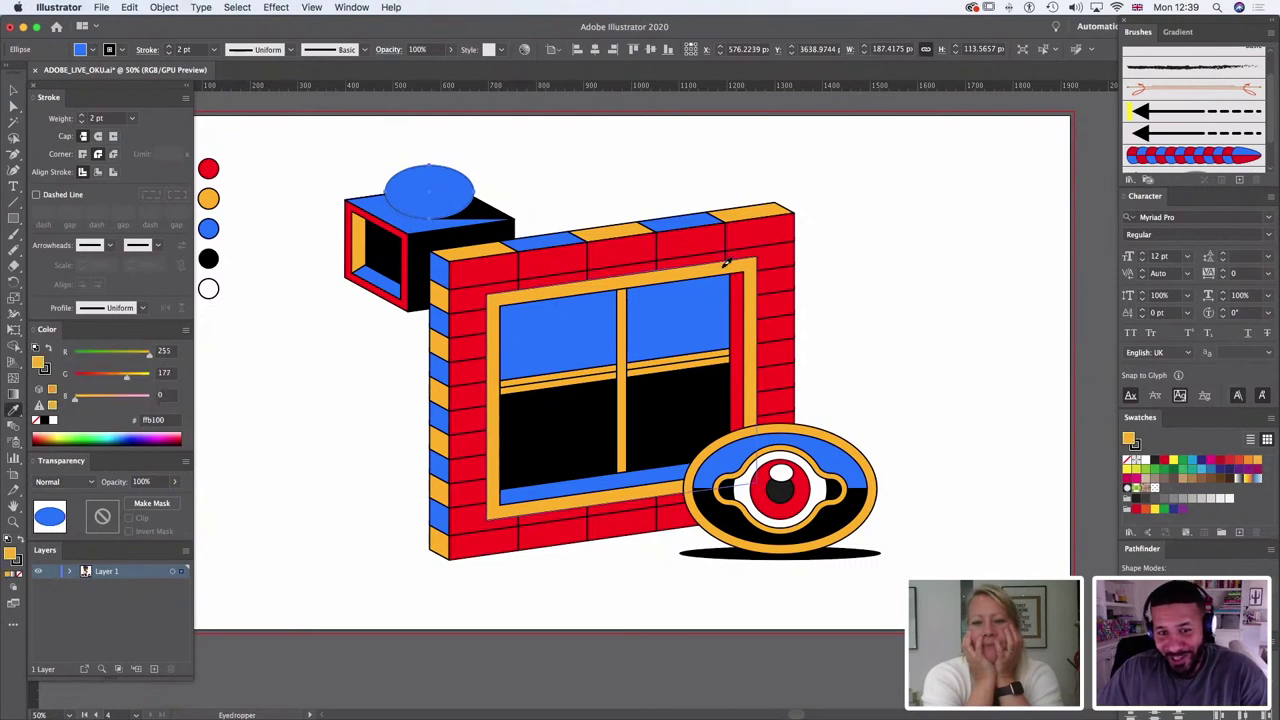
pyautogui.click(13, 106)
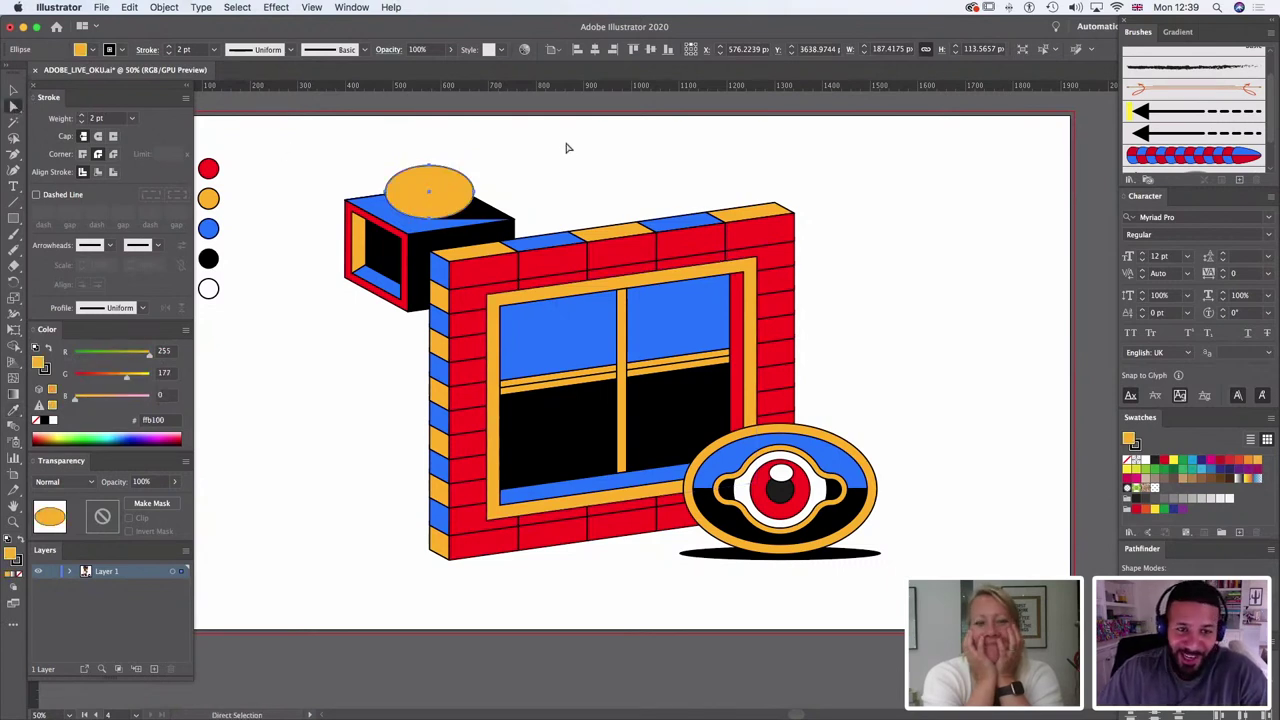
pyautogui.click(539, 173)
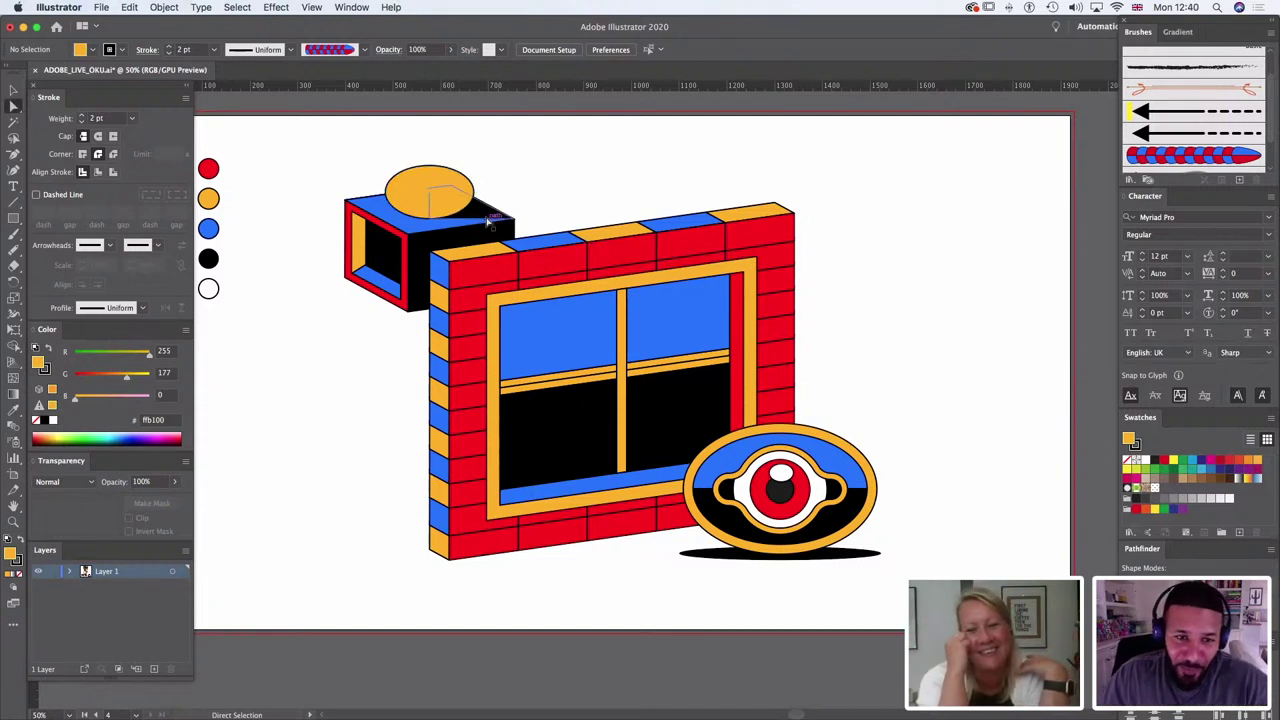
# Step: Select the black shadow shape together with the orange ellipse and move both slightly up
pyautogui.click(488, 222)
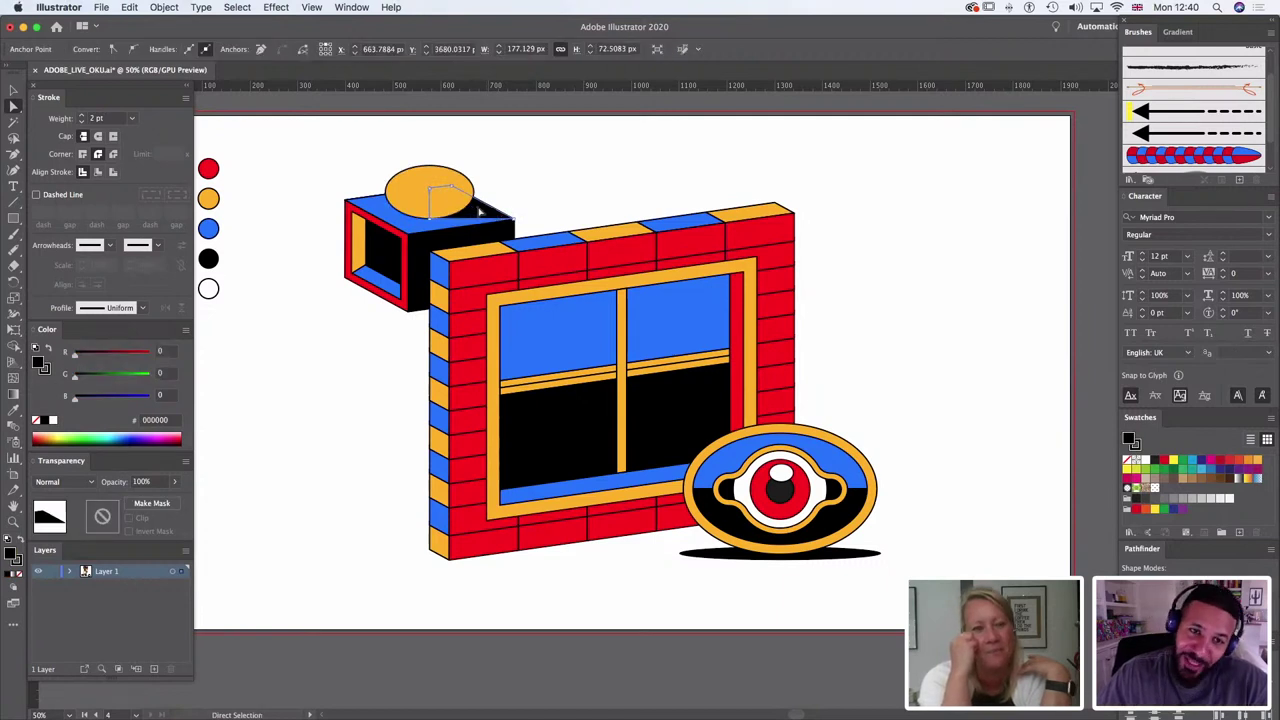
pyautogui.click(455, 207)
pyautogui.moveTo(452, 211); pyautogui.dragTo(450, 207)
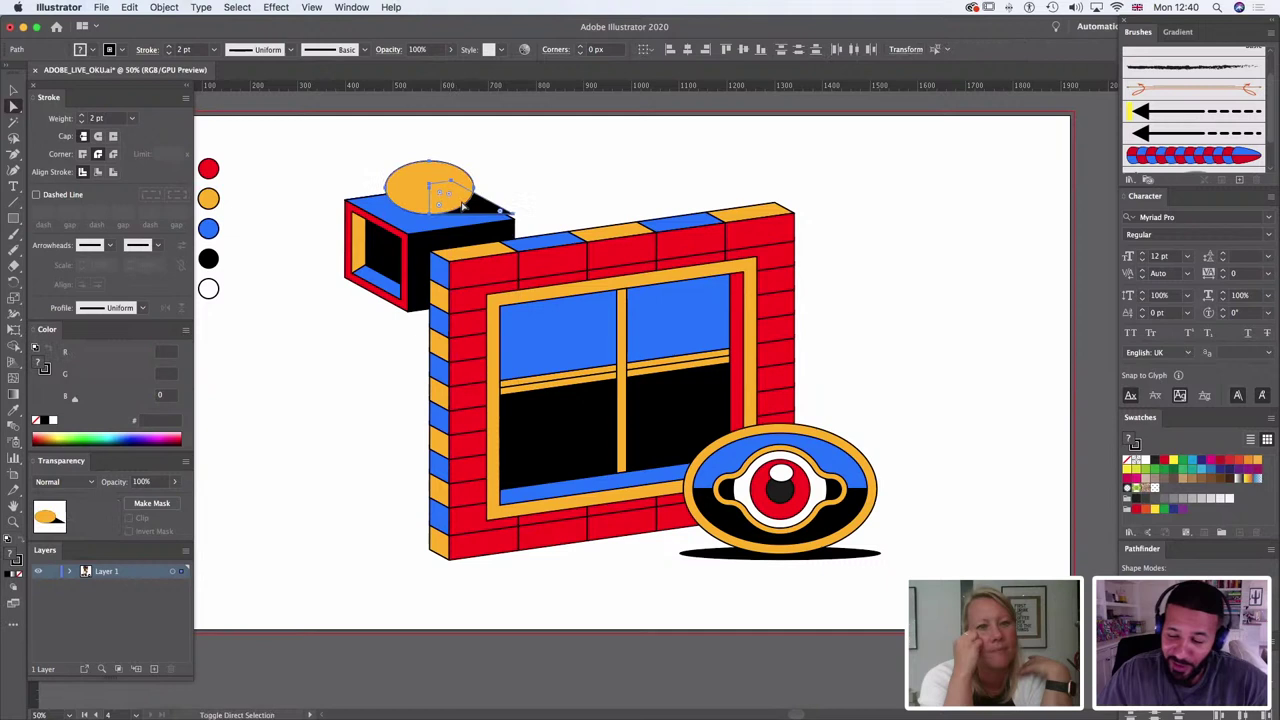
pyautogui.click(591, 184)
# Step: Realign the black shadow shape's outer corner points with the edge of the box's top face
pyautogui.click(455, 228)
pyautogui.press('v')
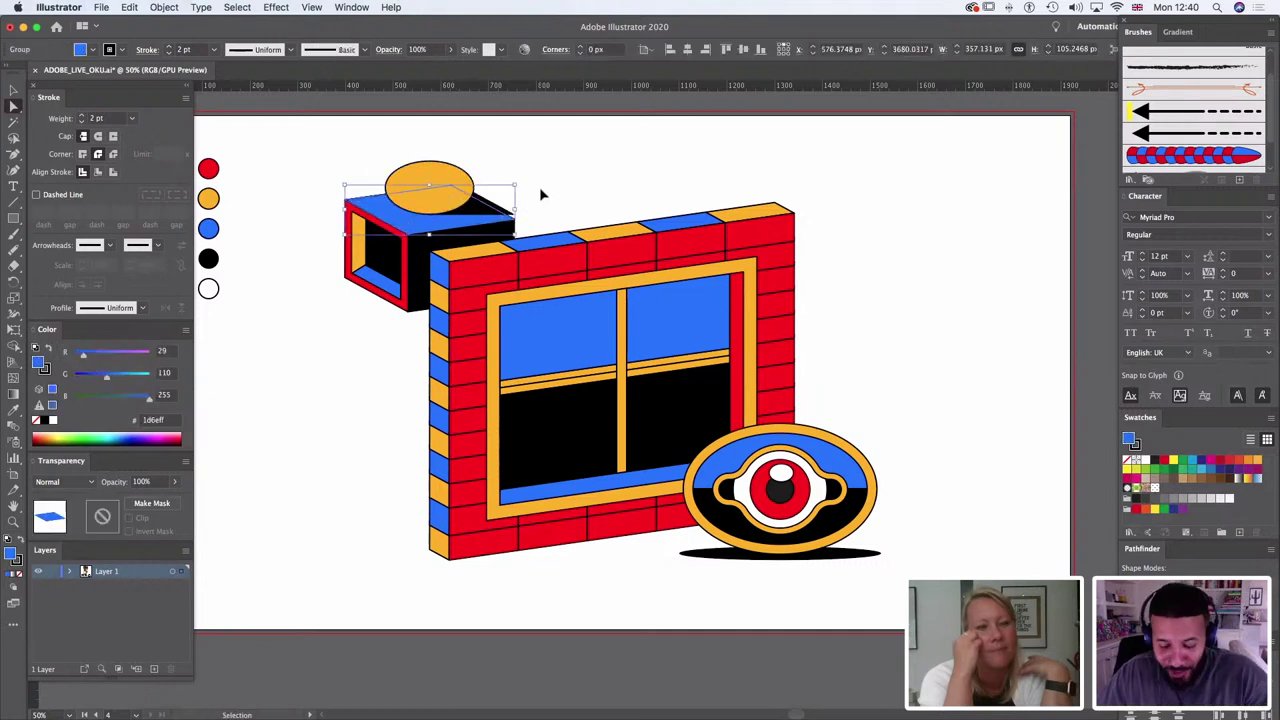
pyautogui.press('a')
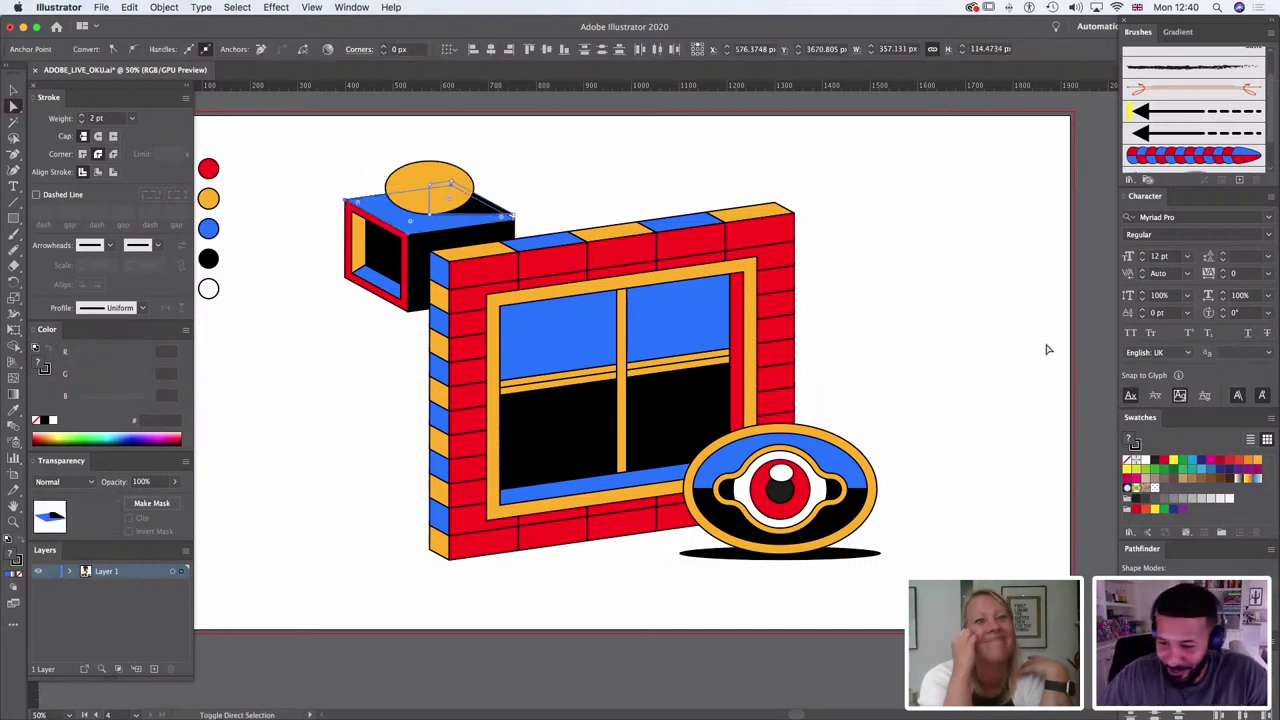
pyautogui.click(480, 208)
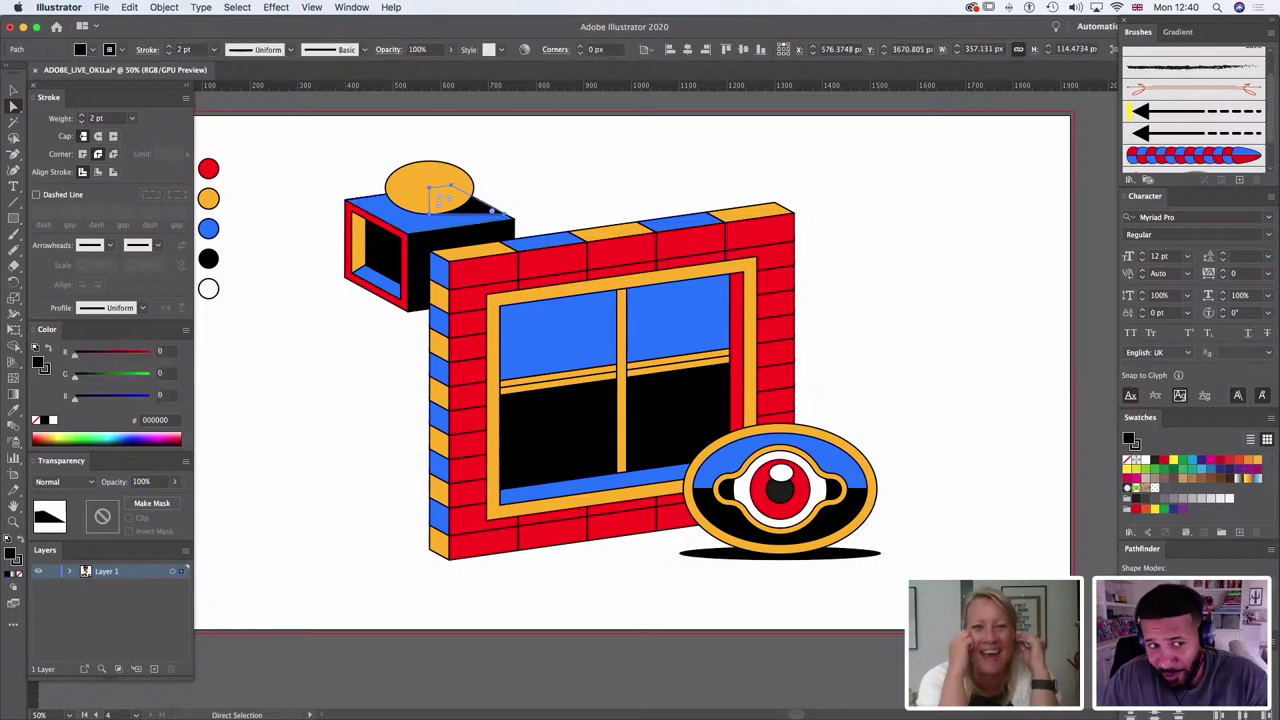
pyautogui.click(931, 327)
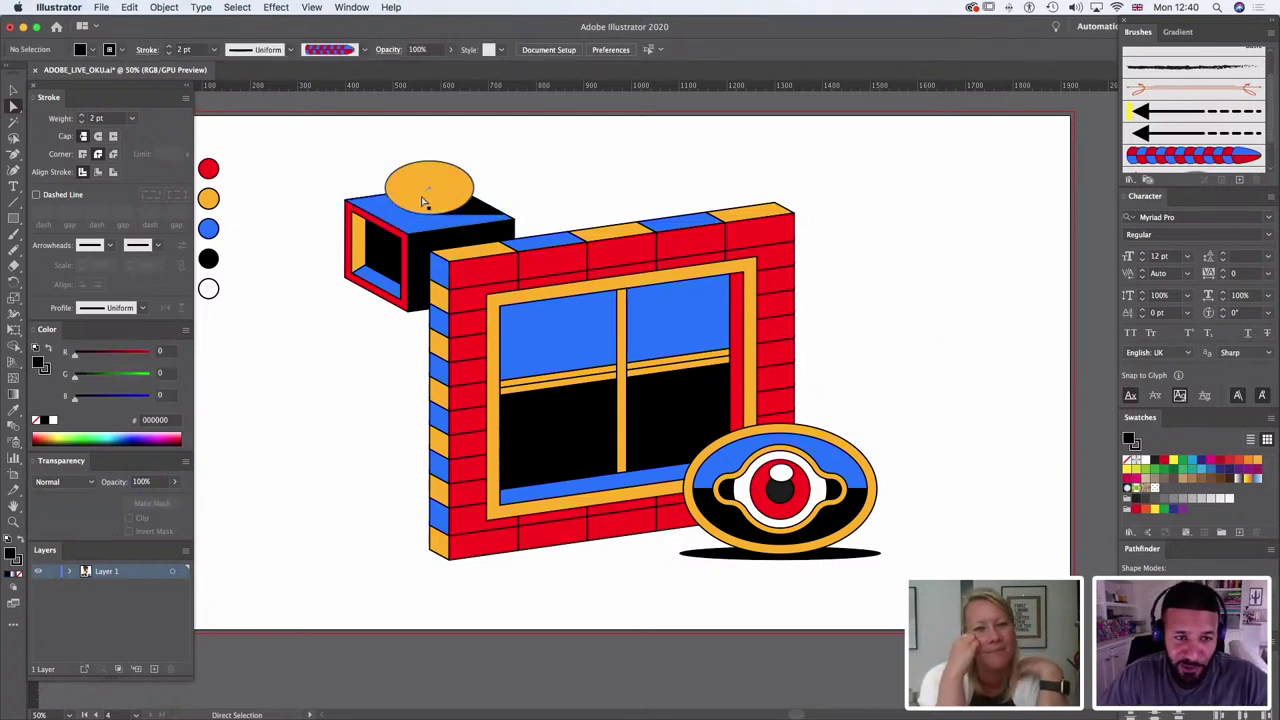
# Step: Draw a flat ellipse about 94 by 21 px inside the upper part of the orange ellipse
pyautogui.click(15, 219)
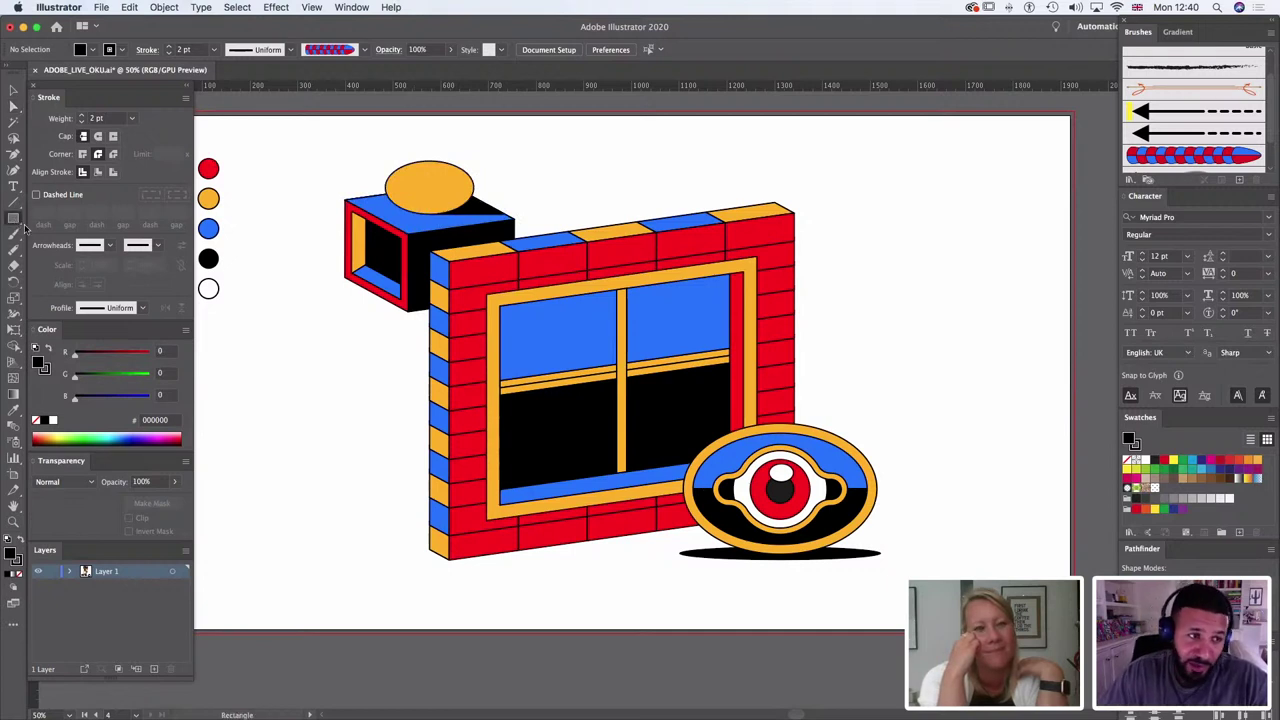
pyautogui.moveTo(13, 222); pyautogui.dragTo(65, 249)
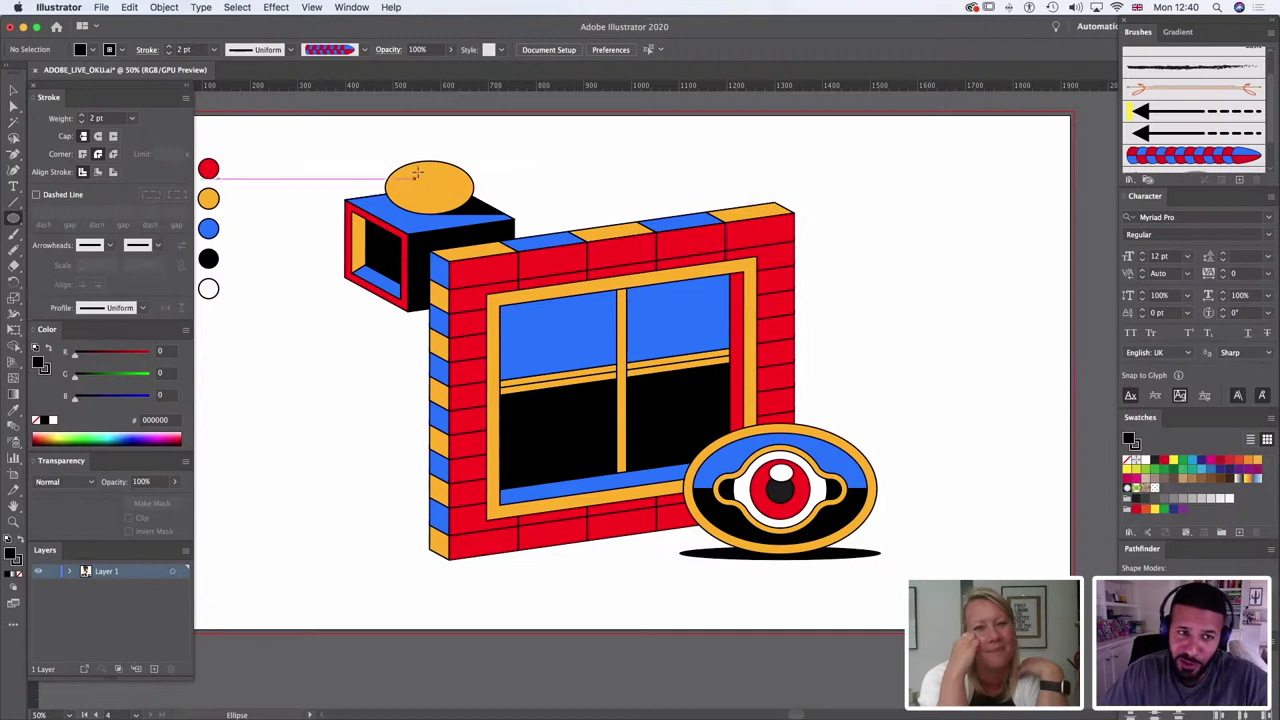
pyautogui.moveTo(407, 168); pyautogui.dragTo(455, 180)
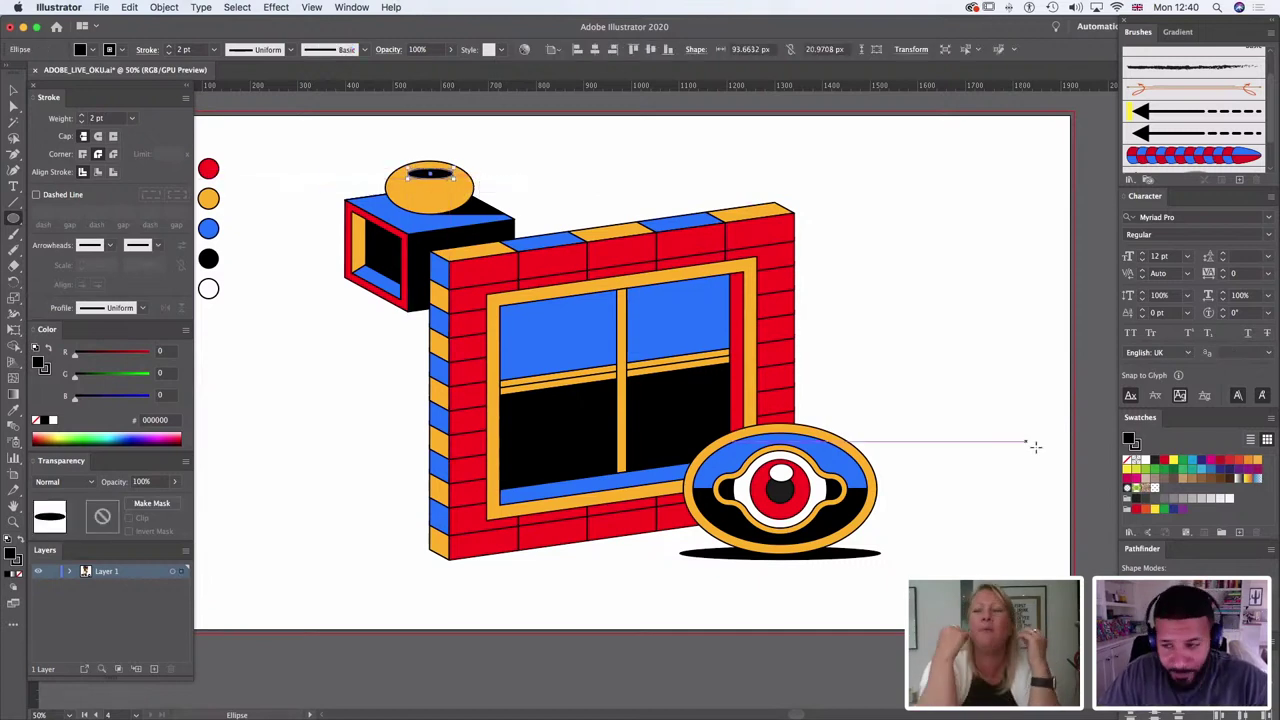
# Step: Fill the small ellipse with yellow #ffe400, based on the sampled orange, and nudge it slightly up
pyautogui.click(13, 410)
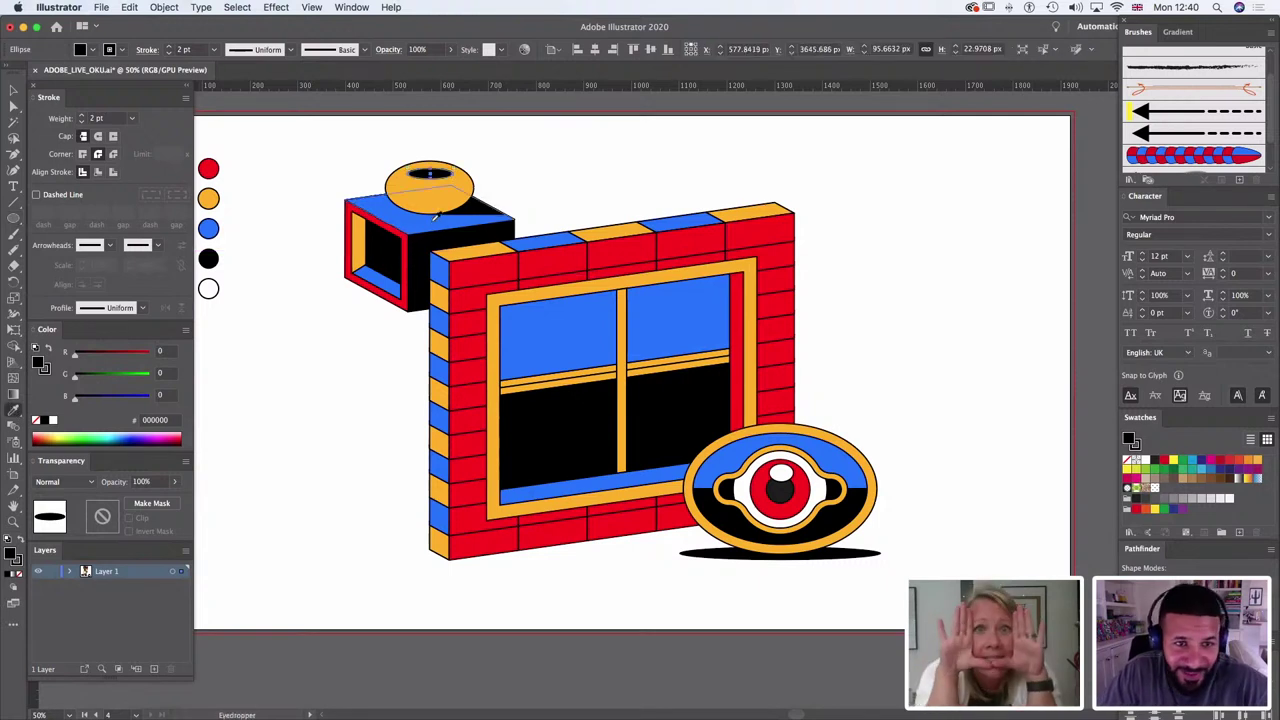
pyautogui.click(415, 195)
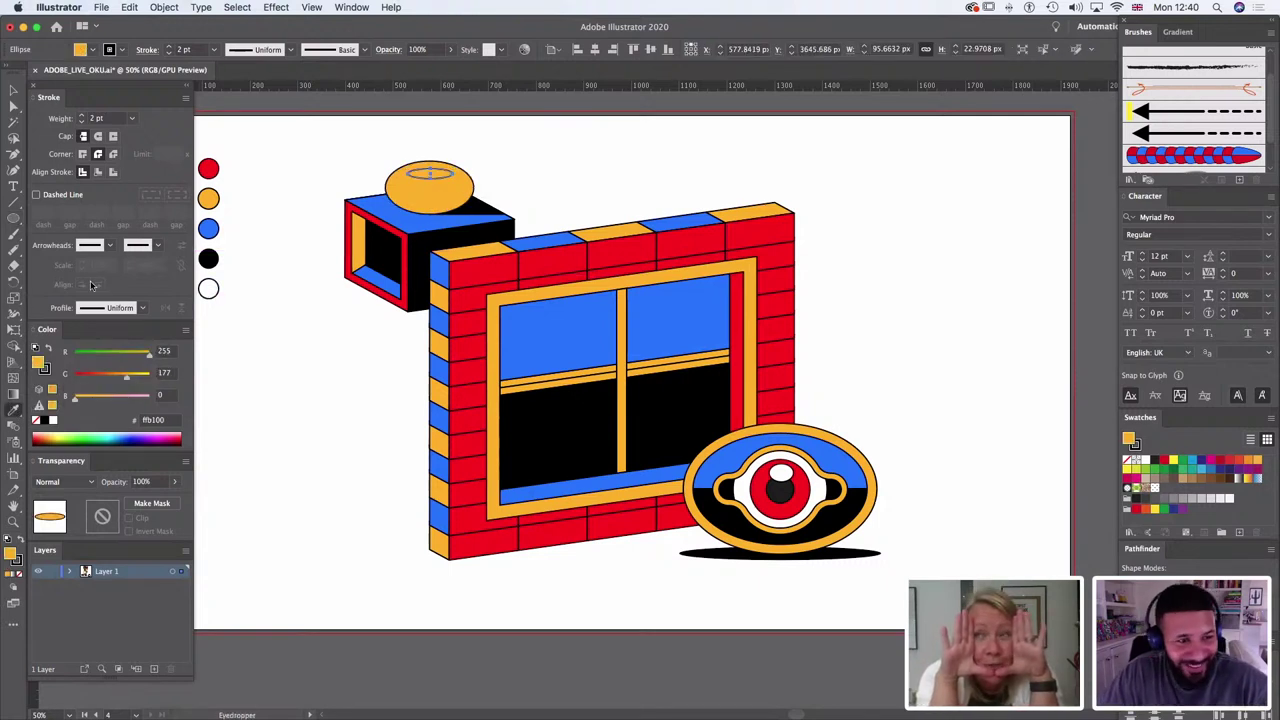
pyautogui.click(142, 374)
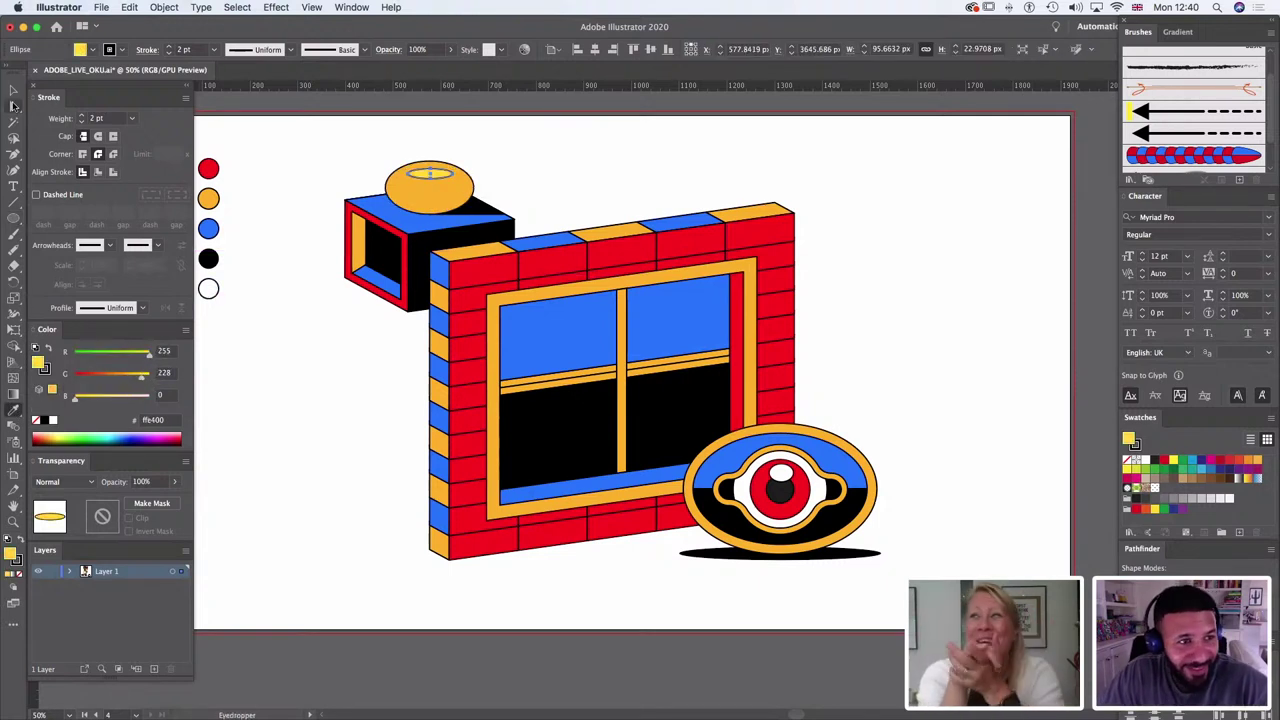
pyautogui.press('a')
pyautogui.click(595, 174)
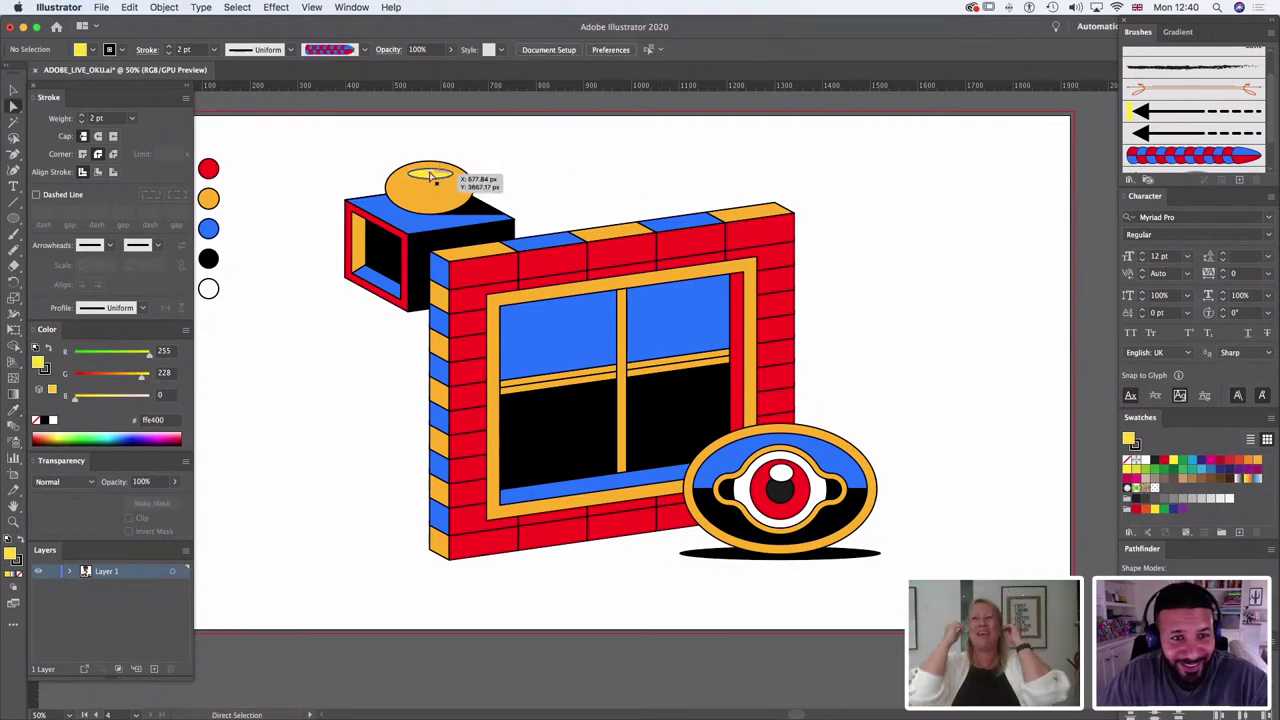
pyautogui.click(431, 178)
pyautogui.click(520, 168)
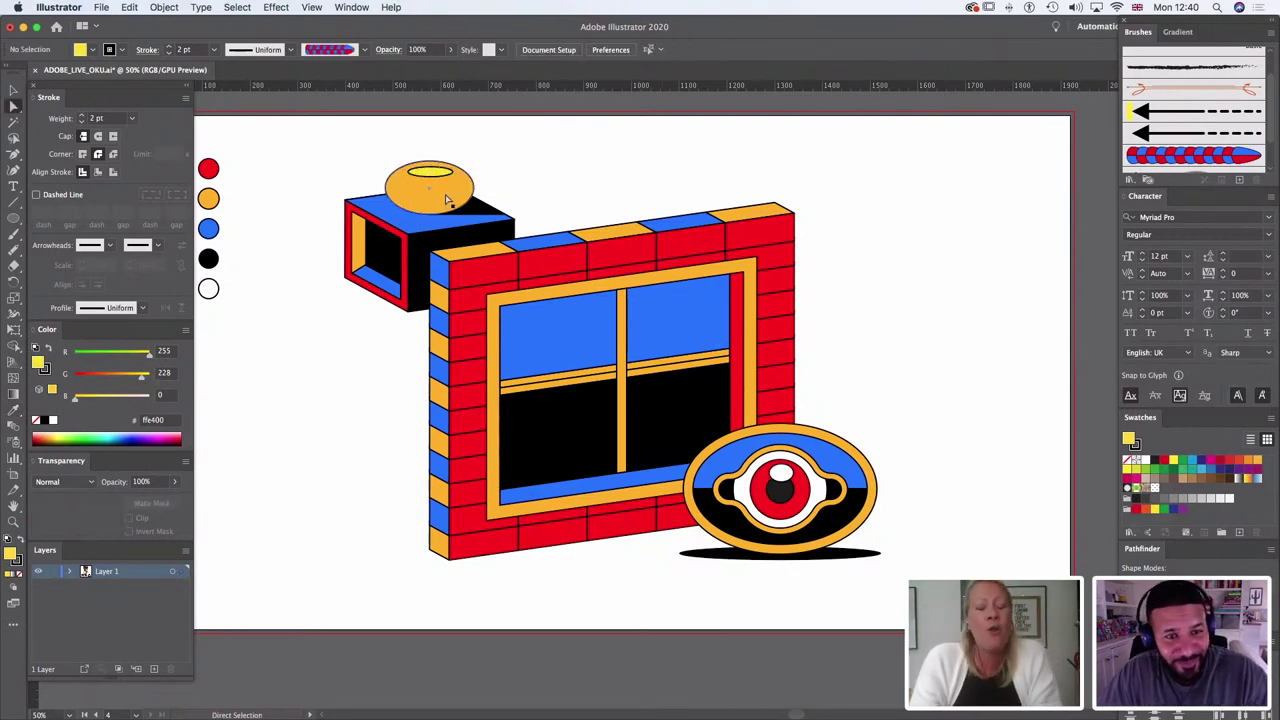
# Step: Duplicate the large orange ellipse about 33 px straight above the original, keeping the small yellow ellipse in front
pyautogui.moveTo(445, 203); pyautogui.dragTo(445, 183)
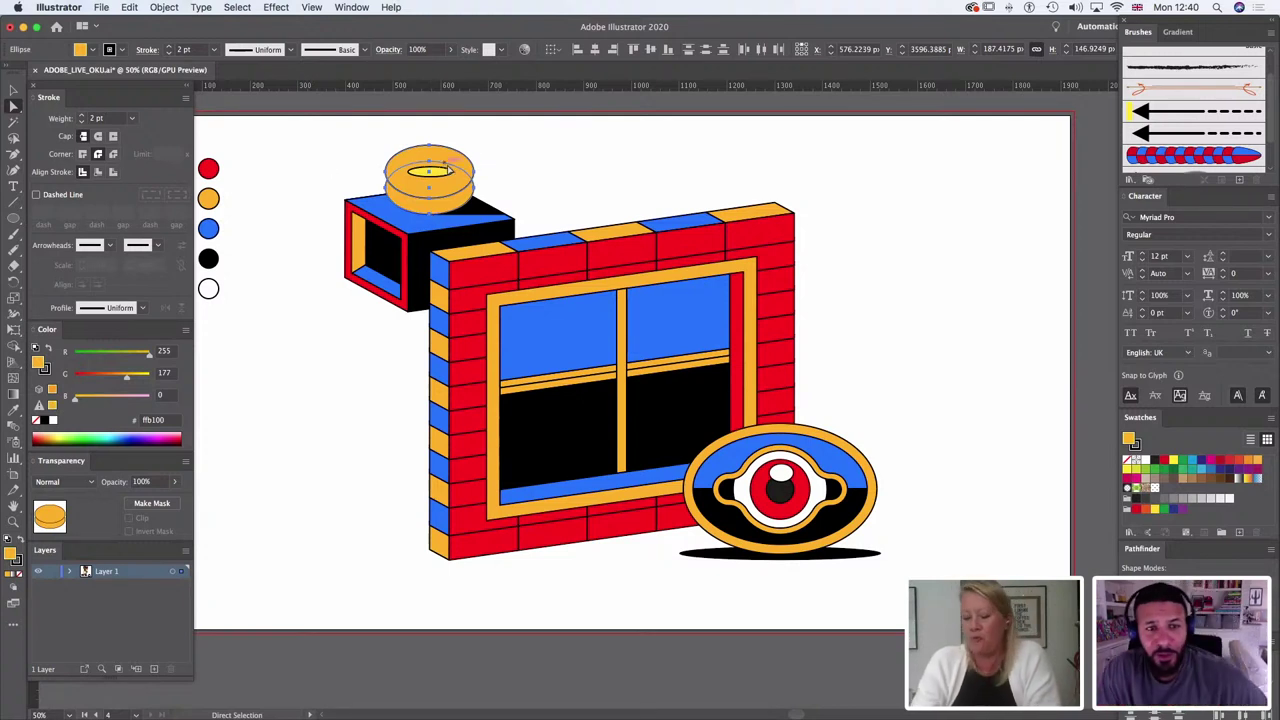
pyautogui.click(500, 176)
# Step: Divide the two overlapping large orange ellipses into separate pieces and delete the upper crescent above the lower ellipse
pyautogui.click(452, 203)
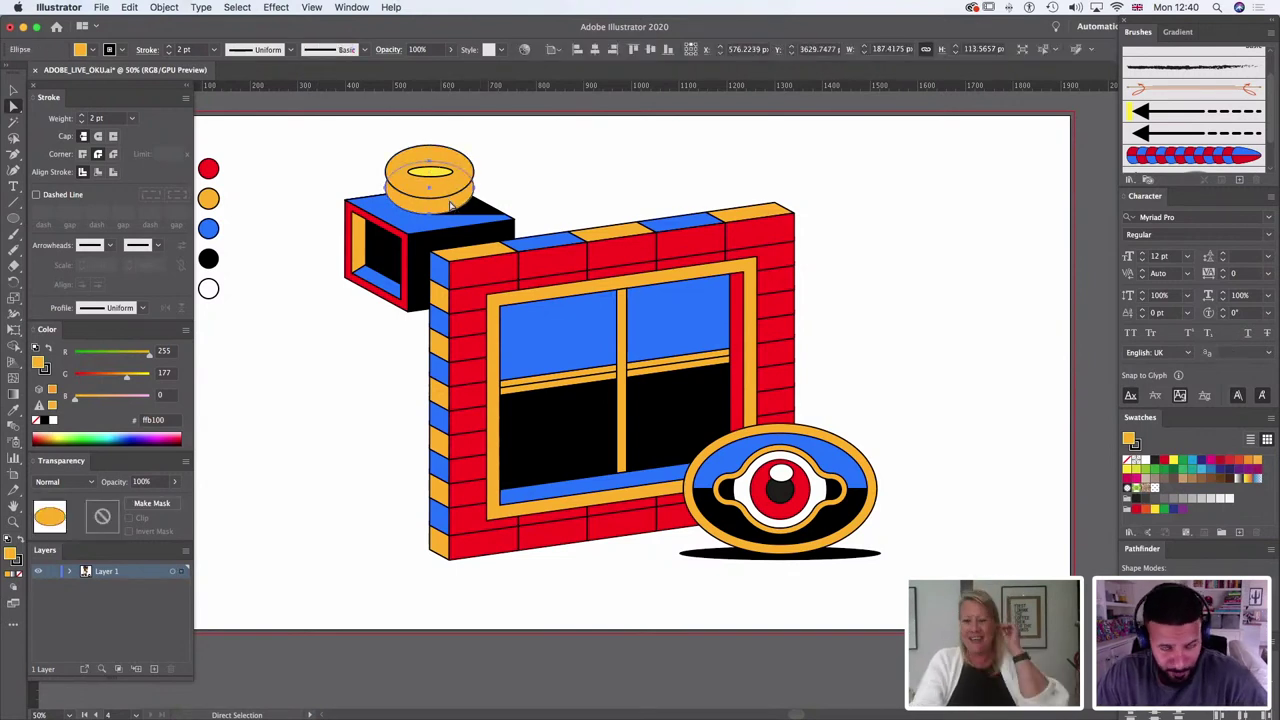
pyautogui.press('a')
pyautogui.click(440, 208)
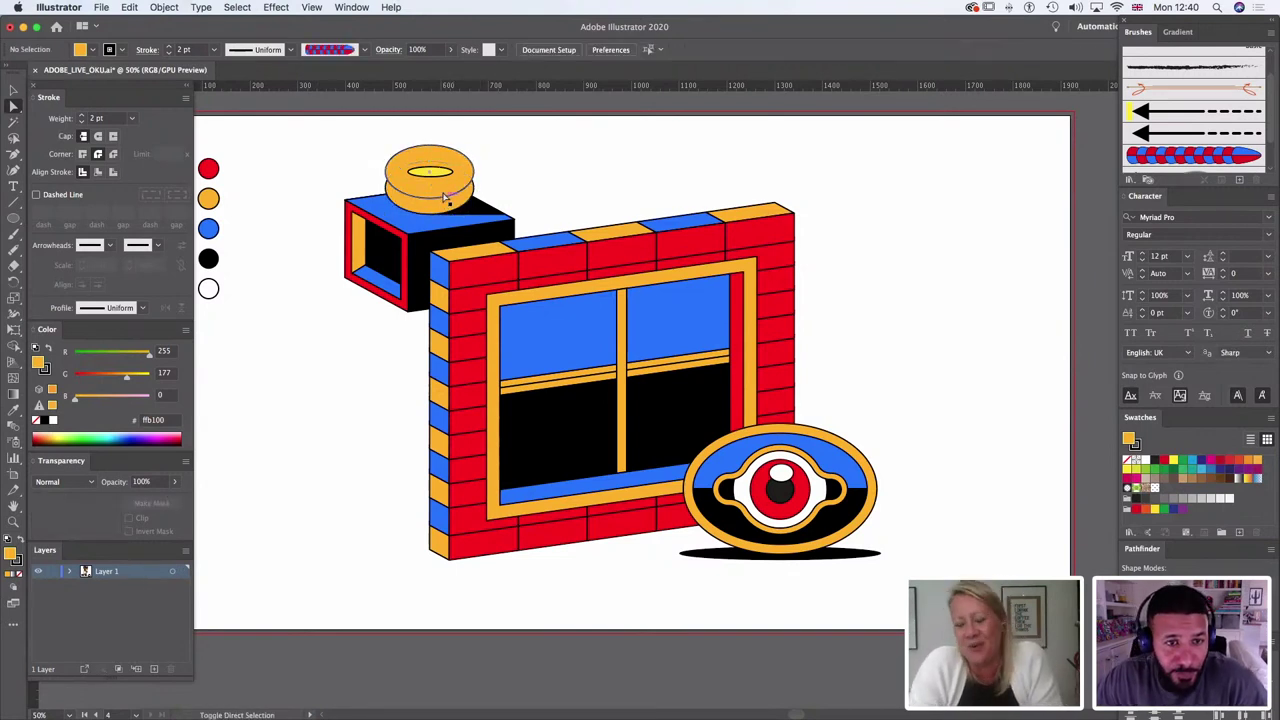
pyautogui.click(440, 205)
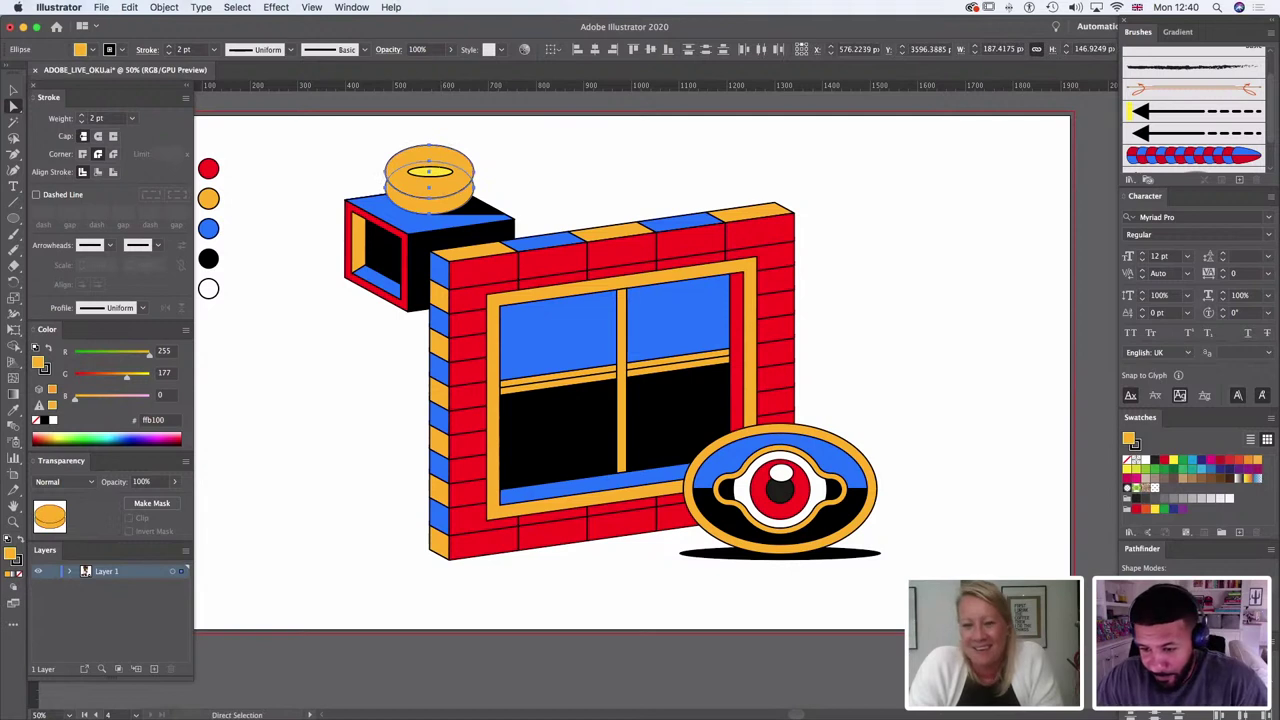
pyautogui.click(1131, 624)
pyautogui.click(537, 166)
pyautogui.click(455, 160)
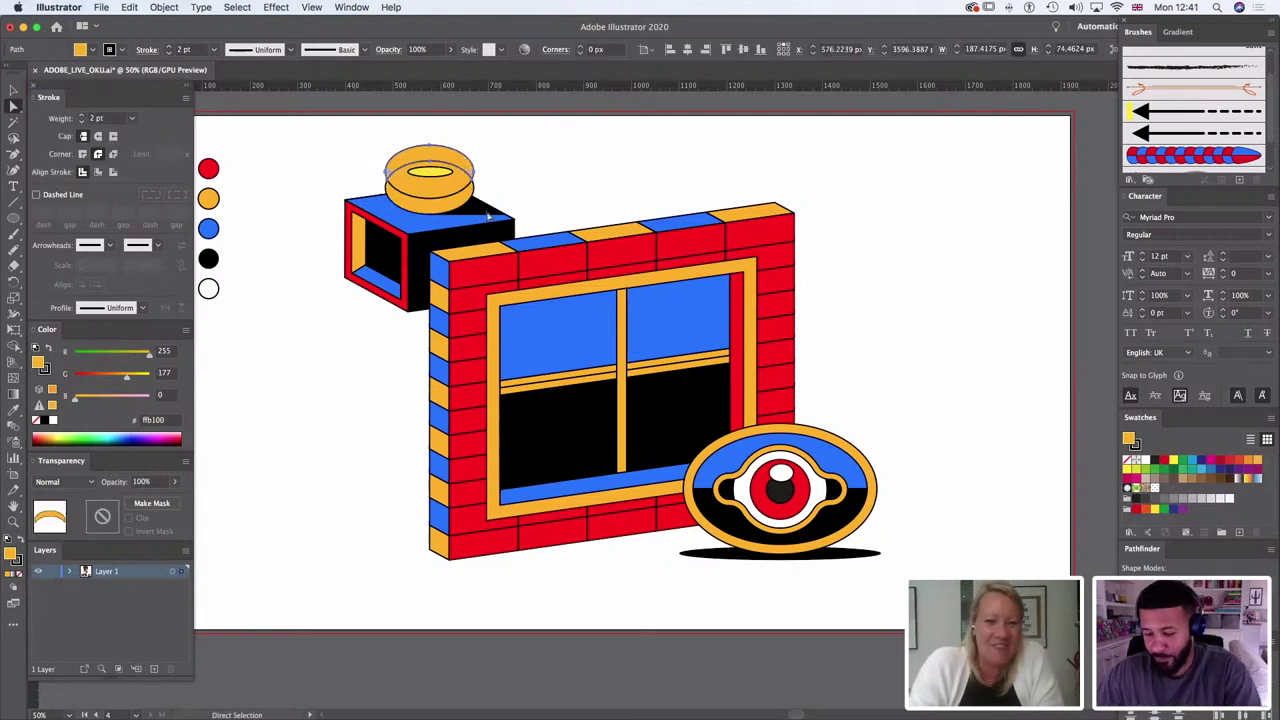
pyautogui.press('Delete')
# Step: Fill the lower front crescent of the orange cylinder with the darker orange #ff9100
pyautogui.click(440, 203)
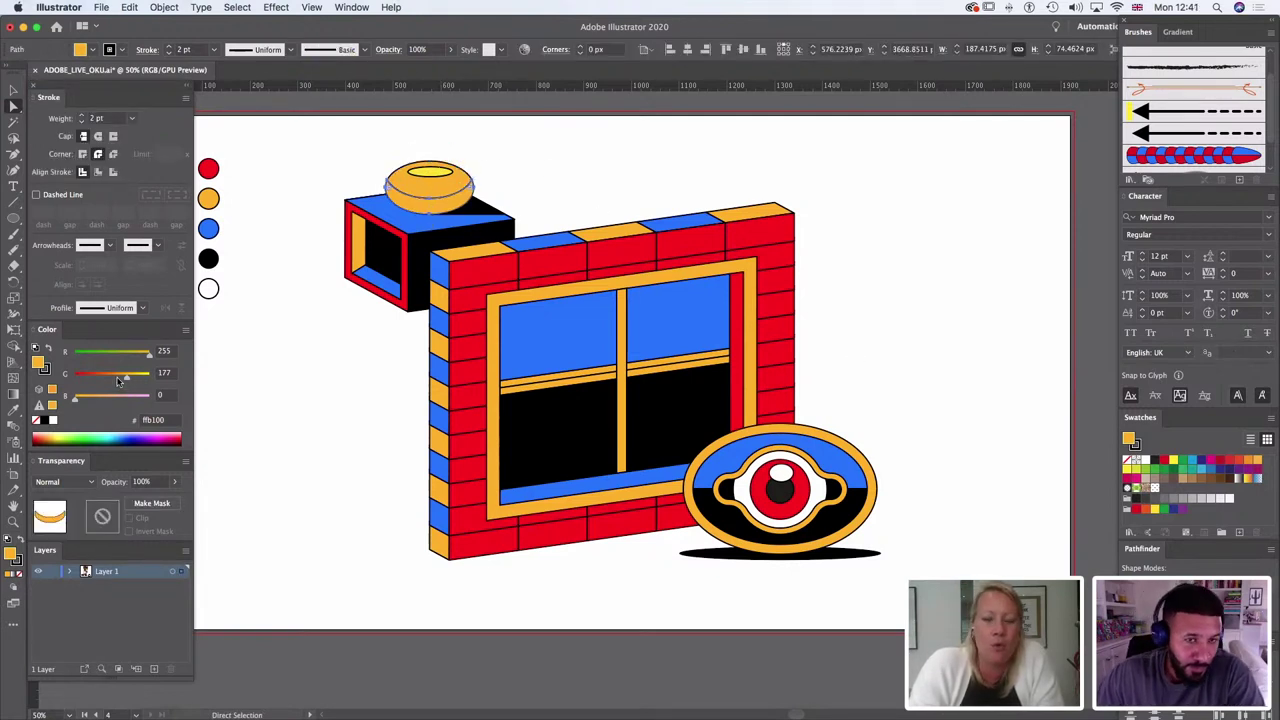
pyautogui.moveTo(117, 378); pyautogui.dragTo(113, 374)
pyautogui.click(552, 186)
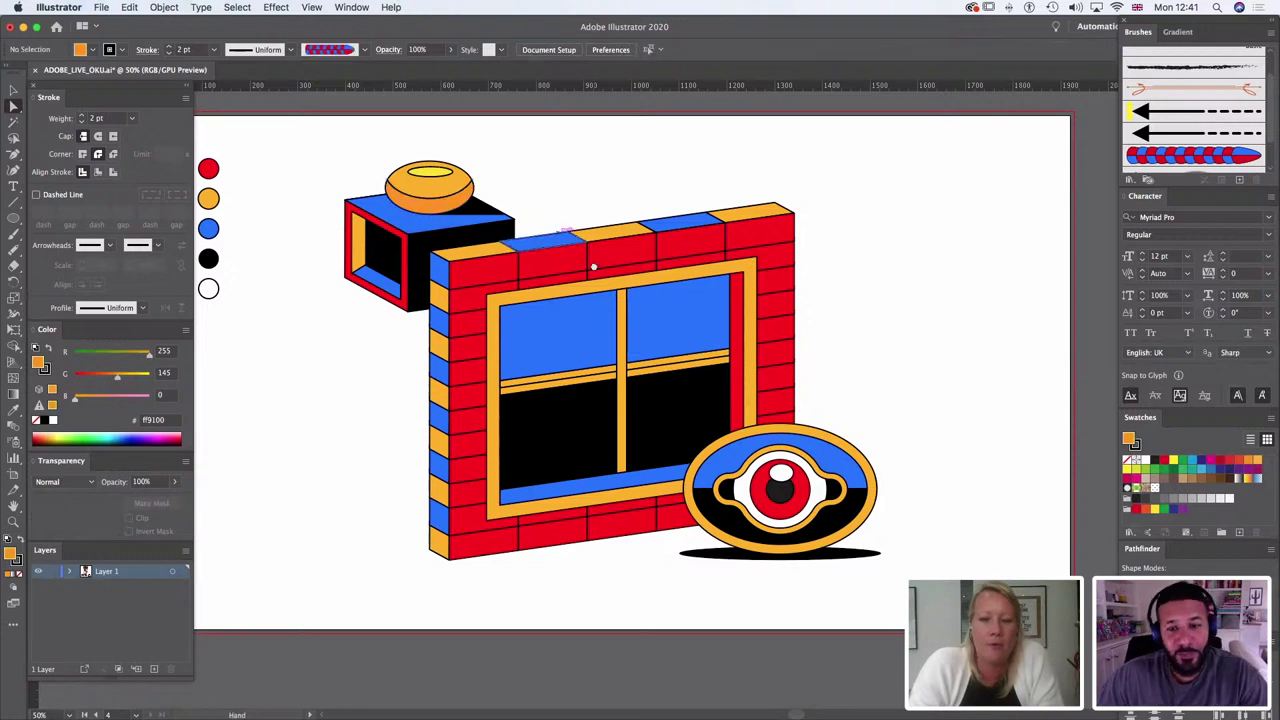
pyautogui.scroll(2, 620, 275)
pyautogui.hscroll(-3, 620, 275)
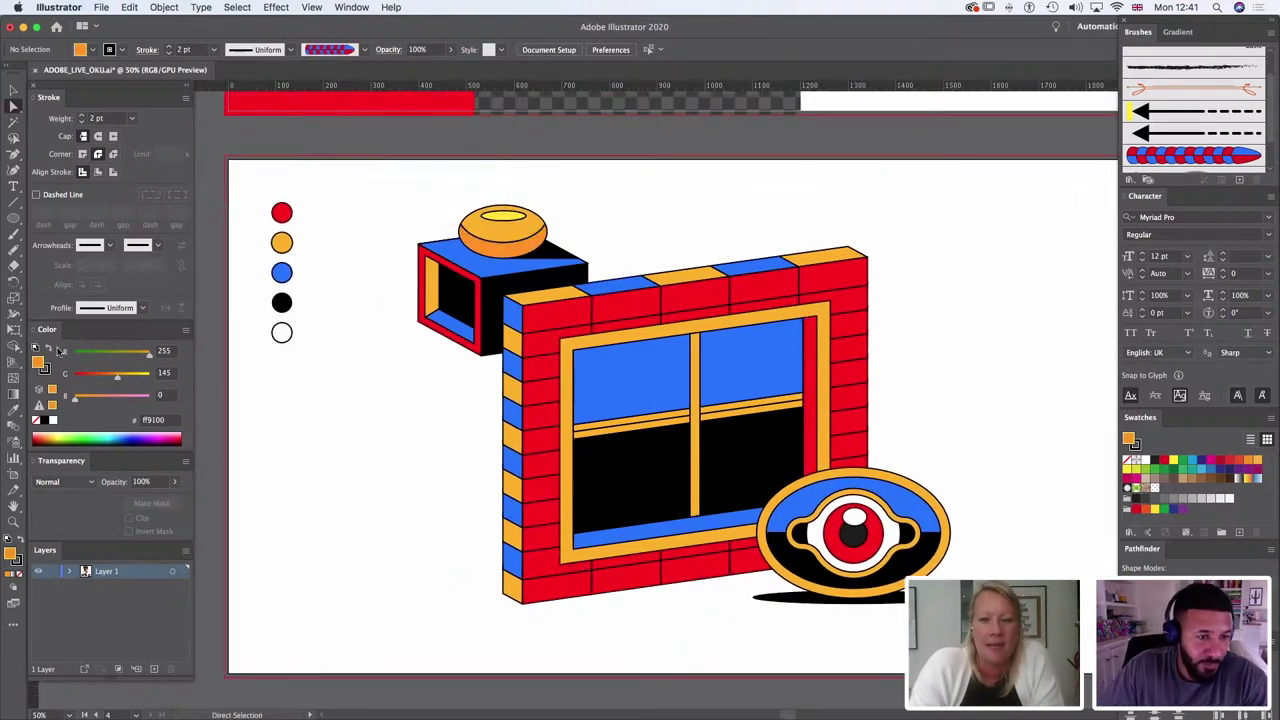
pyautogui.click(13, 90)
pyautogui.moveTo(388, 188); pyautogui.dragTo(1000, 600)
pyautogui.click(1048, 384)
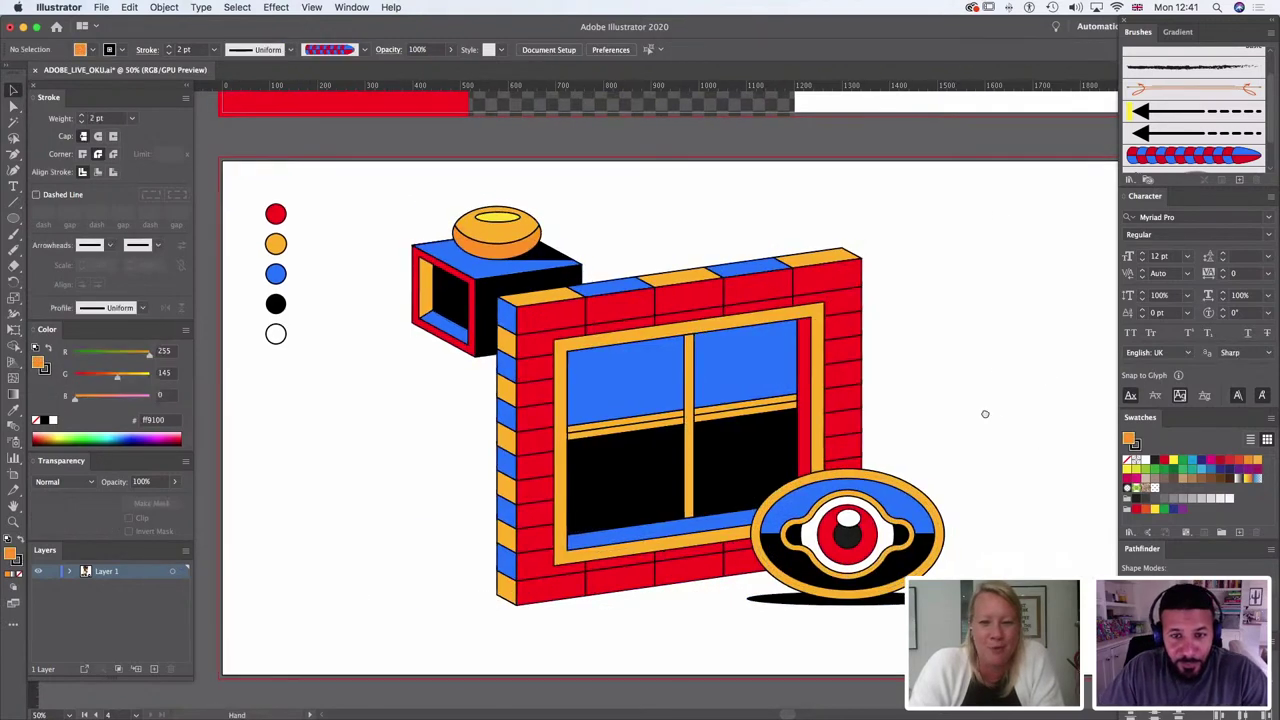
pyautogui.hscroll(2, 983, 414)
pyautogui.press('space')
pyautogui.moveTo(200, 385); pyautogui.dragTo(603, 386)
pyautogui.moveTo(1046, 486); pyautogui.dragTo(701, 403)
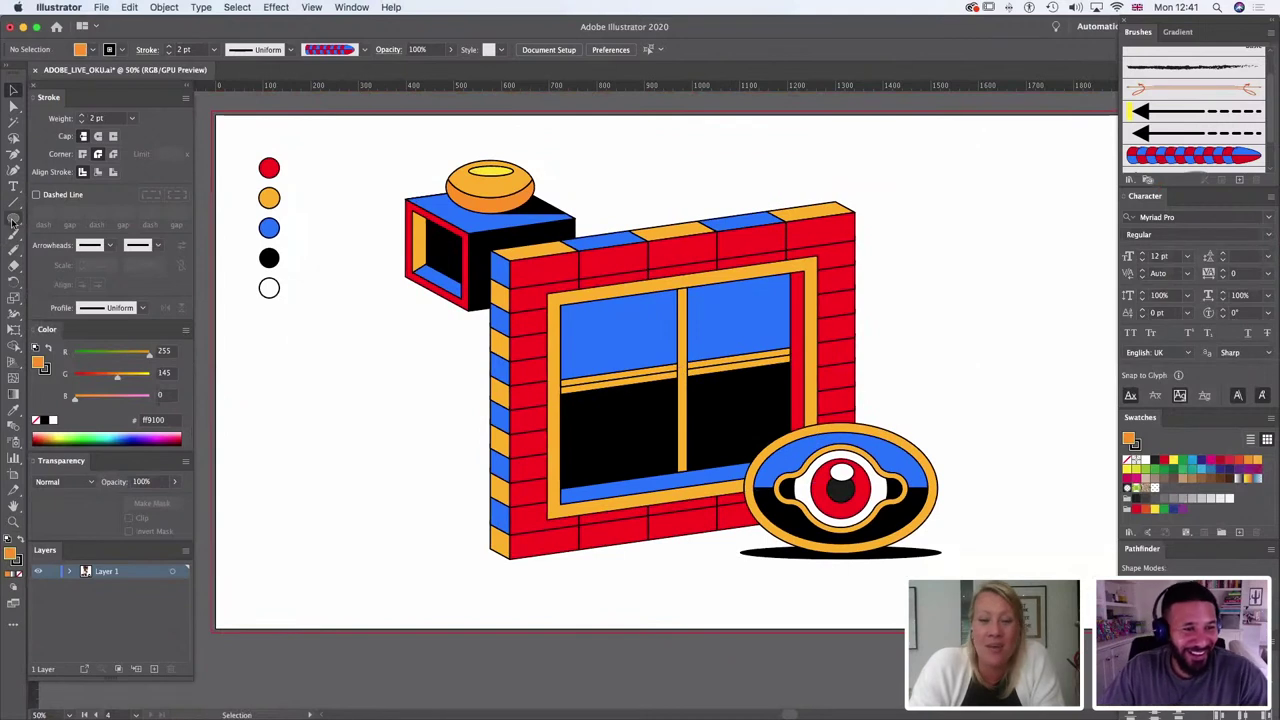
# Step: Draw a diagonal line about 401 px tall across the left window pane, duplicate it parallel alongside, and group both lines
pyautogui.click(15, 204)
pyautogui.moveTo(647, 236); pyautogui.dragTo(575, 427)
pyautogui.click(15, 90)
pyautogui.click(768, 162)
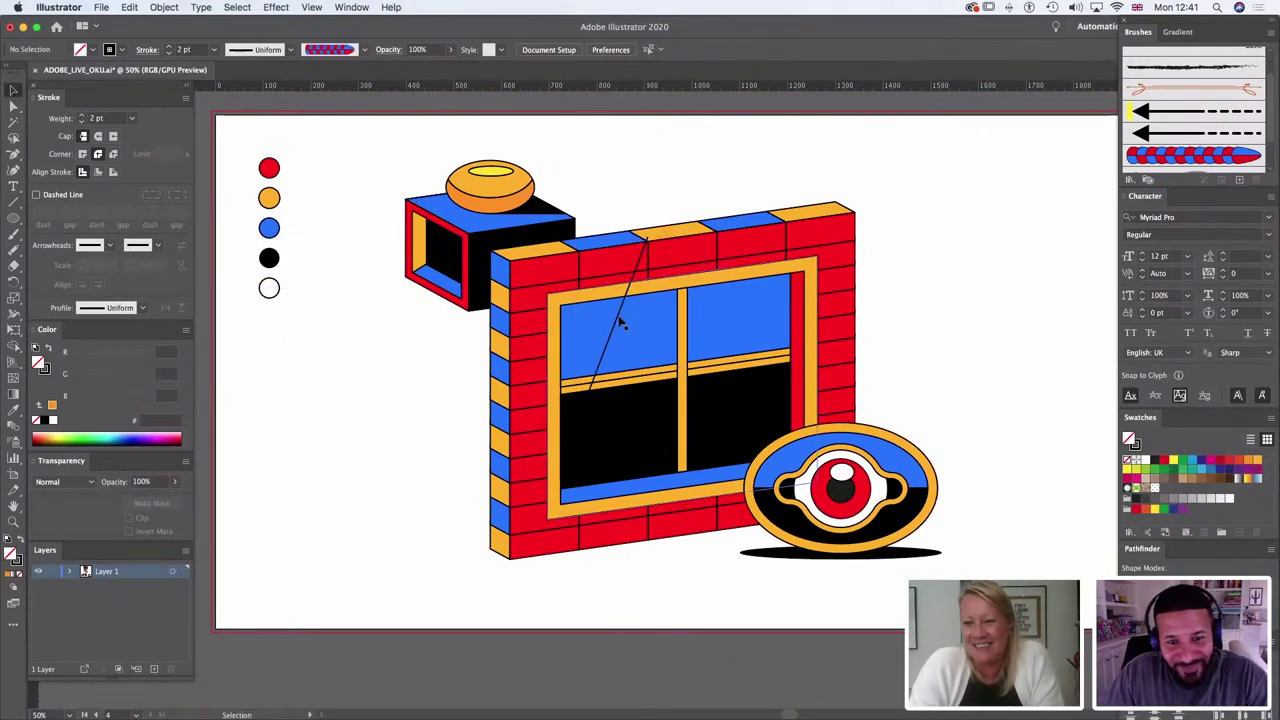
pyautogui.moveTo(611, 322)
pyautogui.mouseDown()
pyautogui.moveTo(636, 323)
pyautogui.moveTo(620, 317)
pyautogui.mouseUp()
pyautogui.press('super+a')
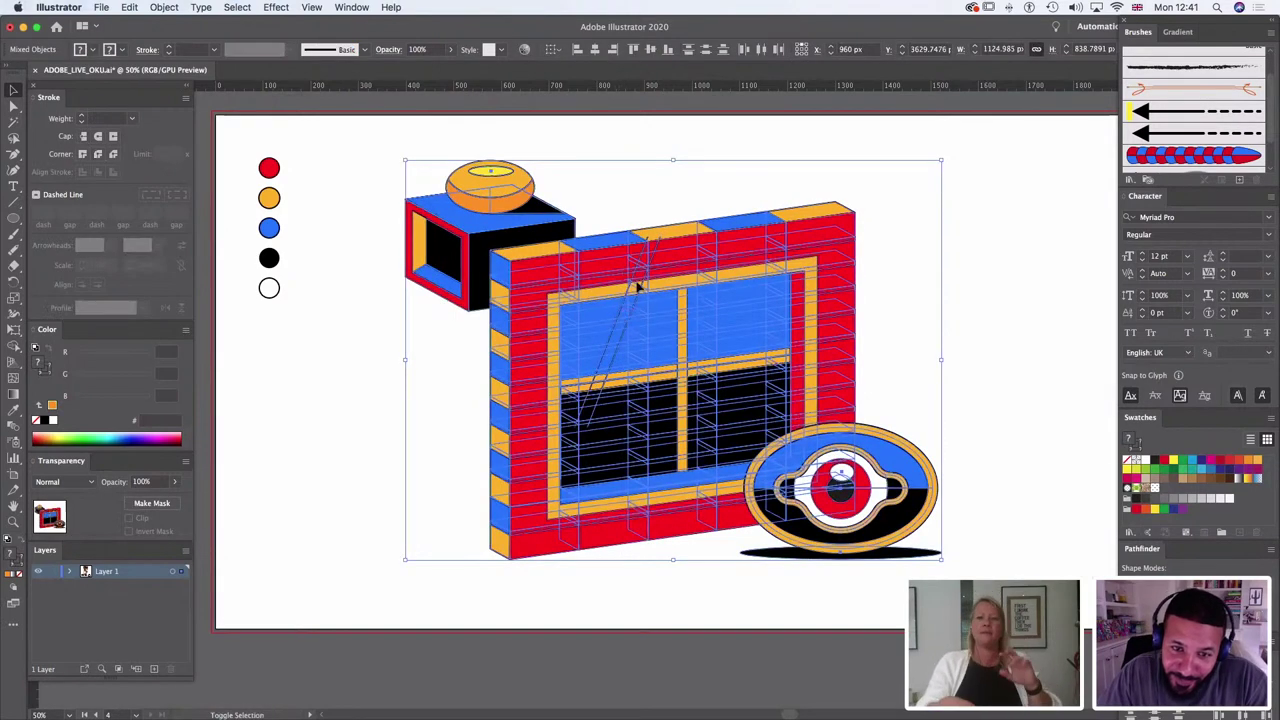
pyautogui.keyDown('shift'); pyautogui.click(602, 258); pyautogui.keyUp('shift')
pyautogui.press('super+g')
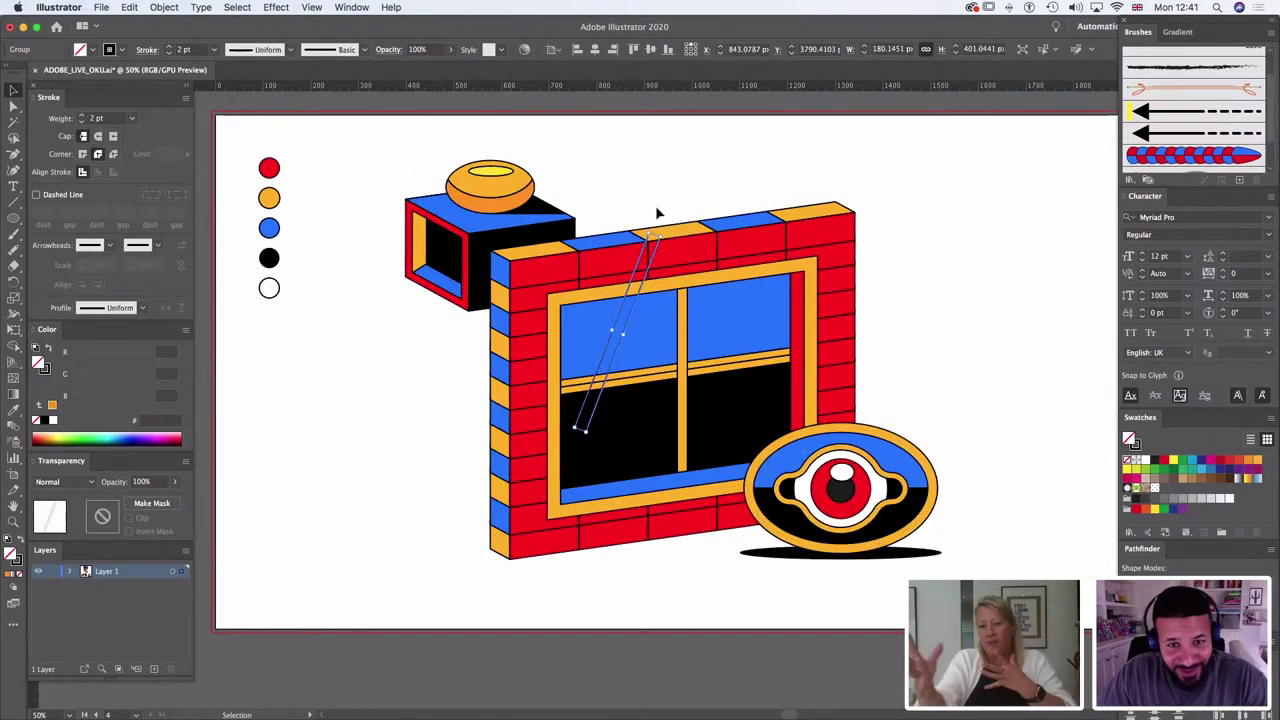
# Step: Enlarge the line pair to about 208 by 463 px, duplicate it alongside, and group all four diagonal lines
pyautogui.moveTo(661, 237); pyautogui.dragTo(679, 226)
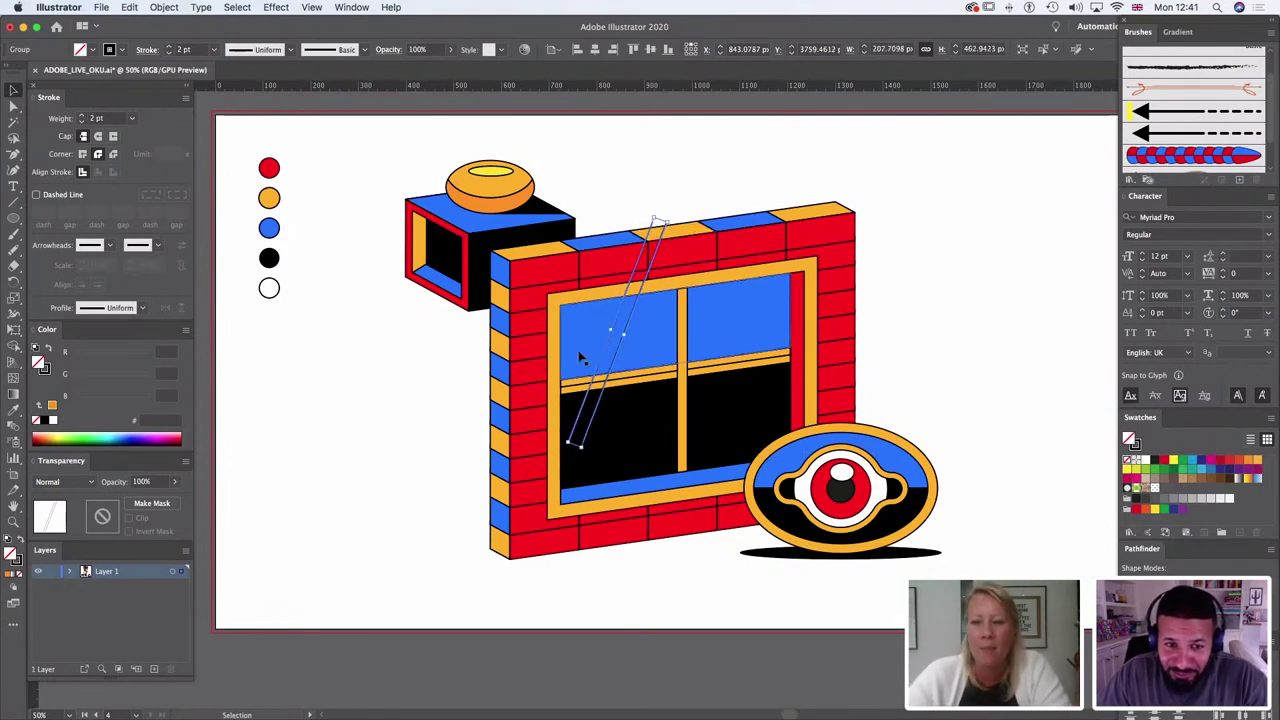
pyautogui.moveTo(627, 313)
pyautogui.mouseDown()
pyautogui.moveTo(638, 315)
pyautogui.moveTo(617, 307)
pyautogui.moveTo(660, 310)
pyautogui.moveTo(612, 320)
pyautogui.moveTo(626, 320)
pyautogui.mouseUp()
pyautogui.press('super+g')
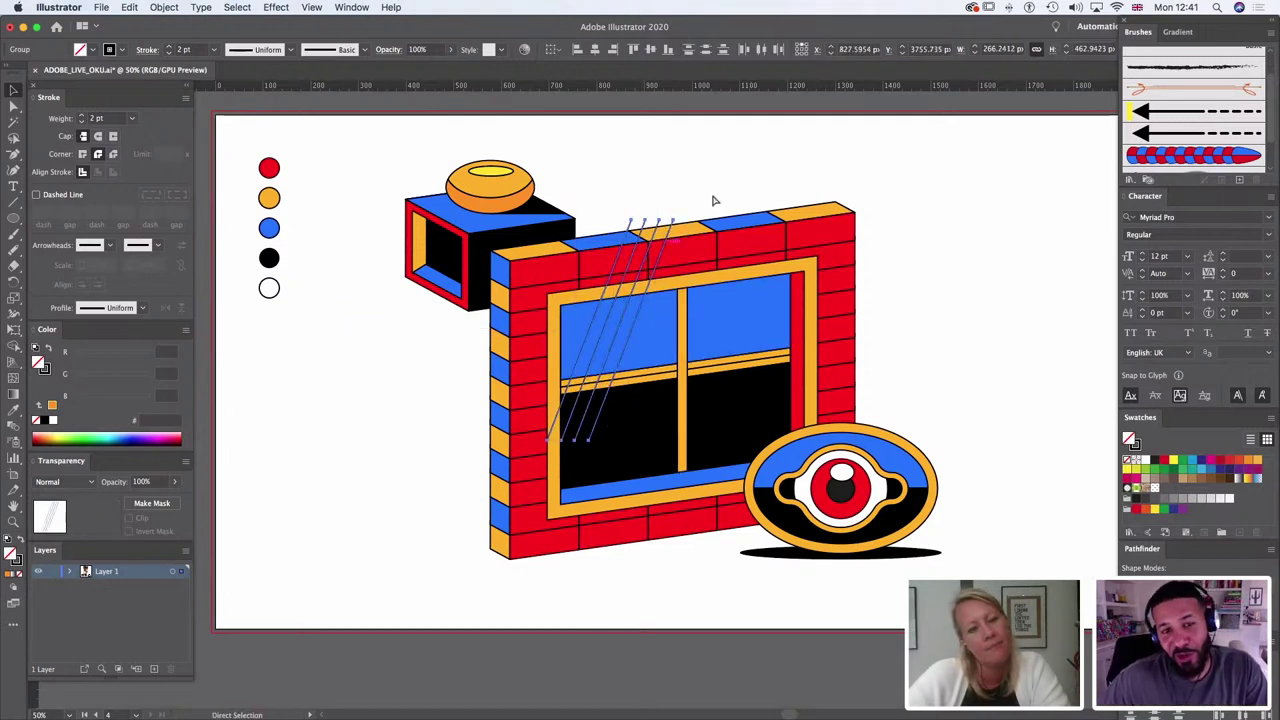
pyautogui.press('v')
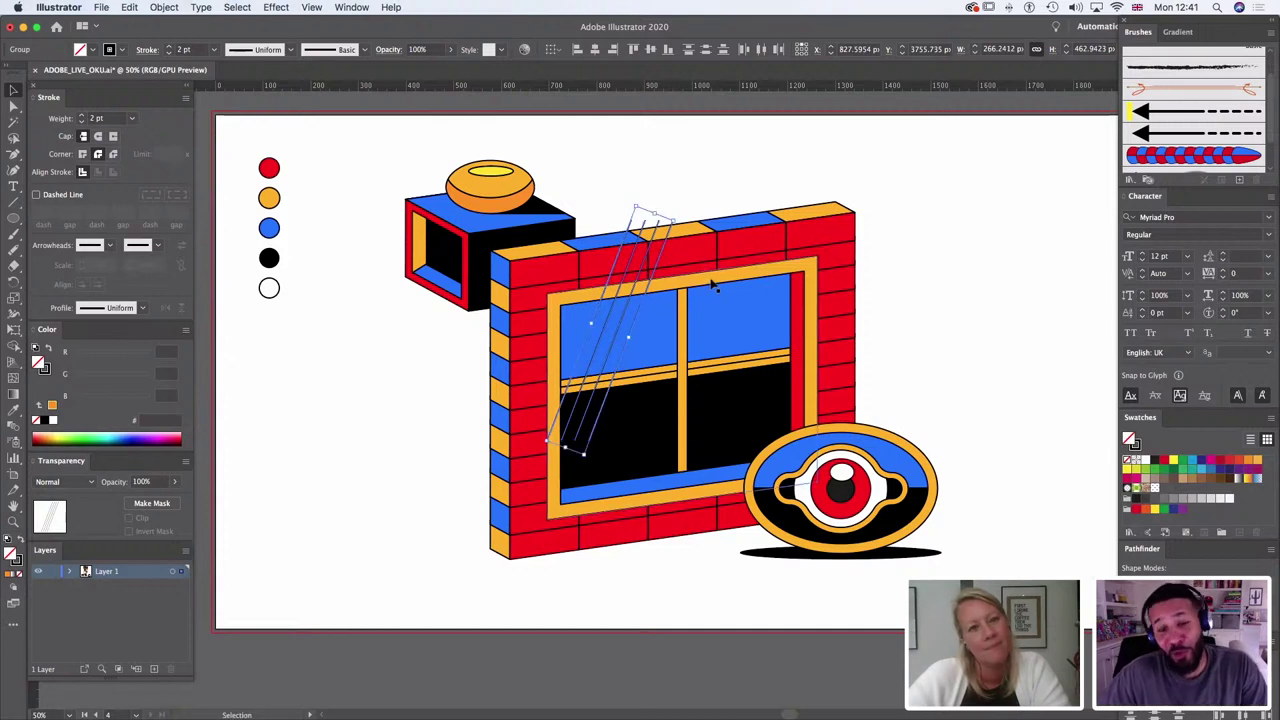
pyautogui.click(14, 106)
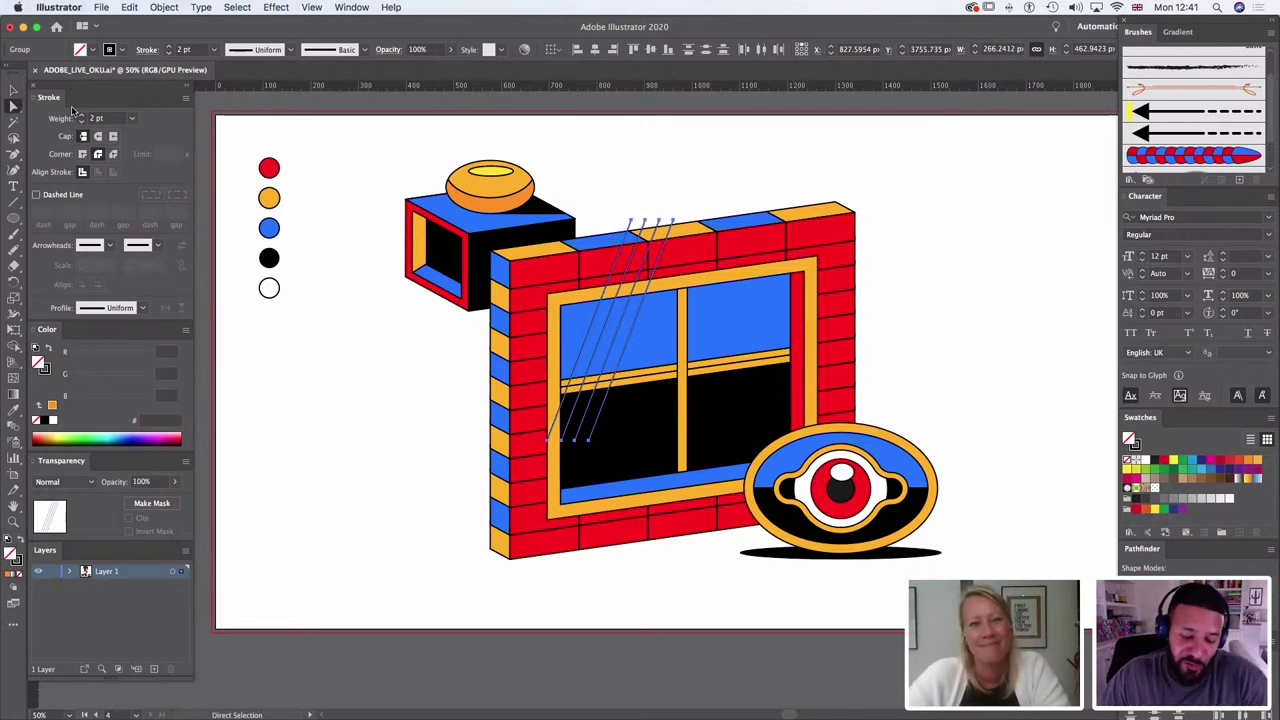
pyautogui.press('v')
pyautogui.press('Delete')
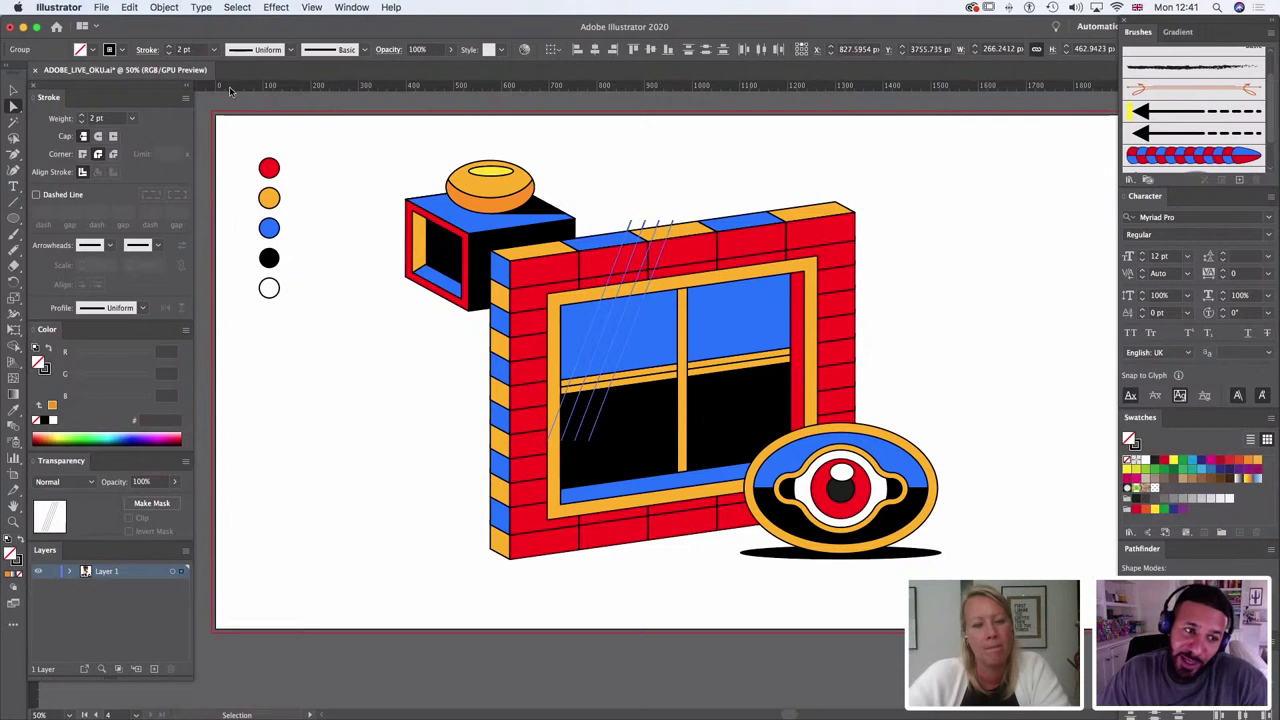
pyautogui.press('a')
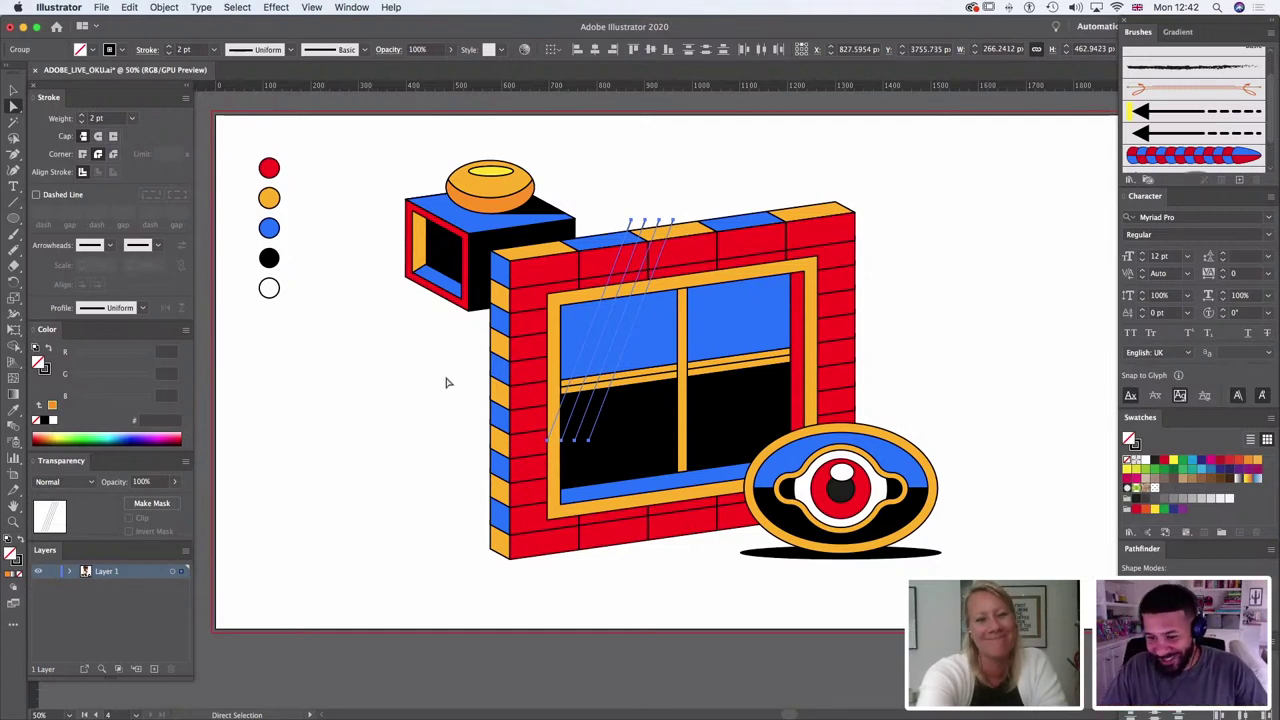
# Step: Shift the group of four diagonal lines about 40 px to the right over the left window pane
pyautogui.press('super+x')
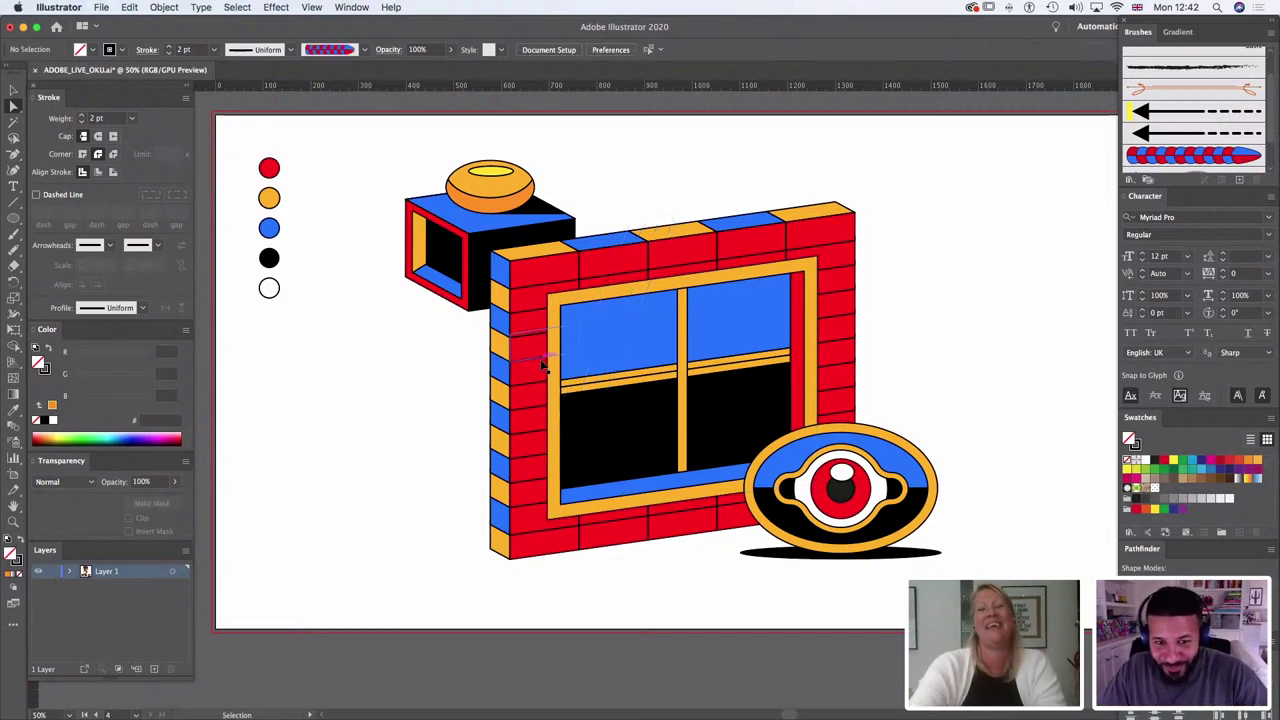
pyautogui.click(630, 308)
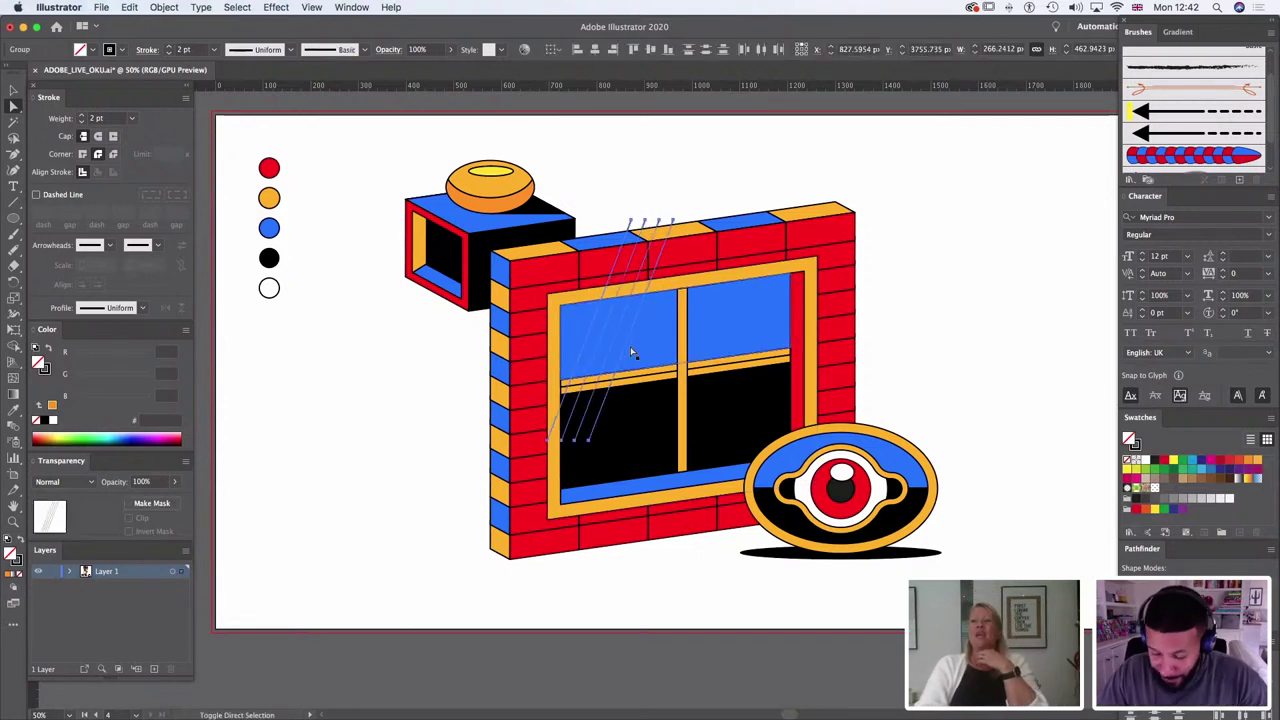
pyautogui.press('Delete')
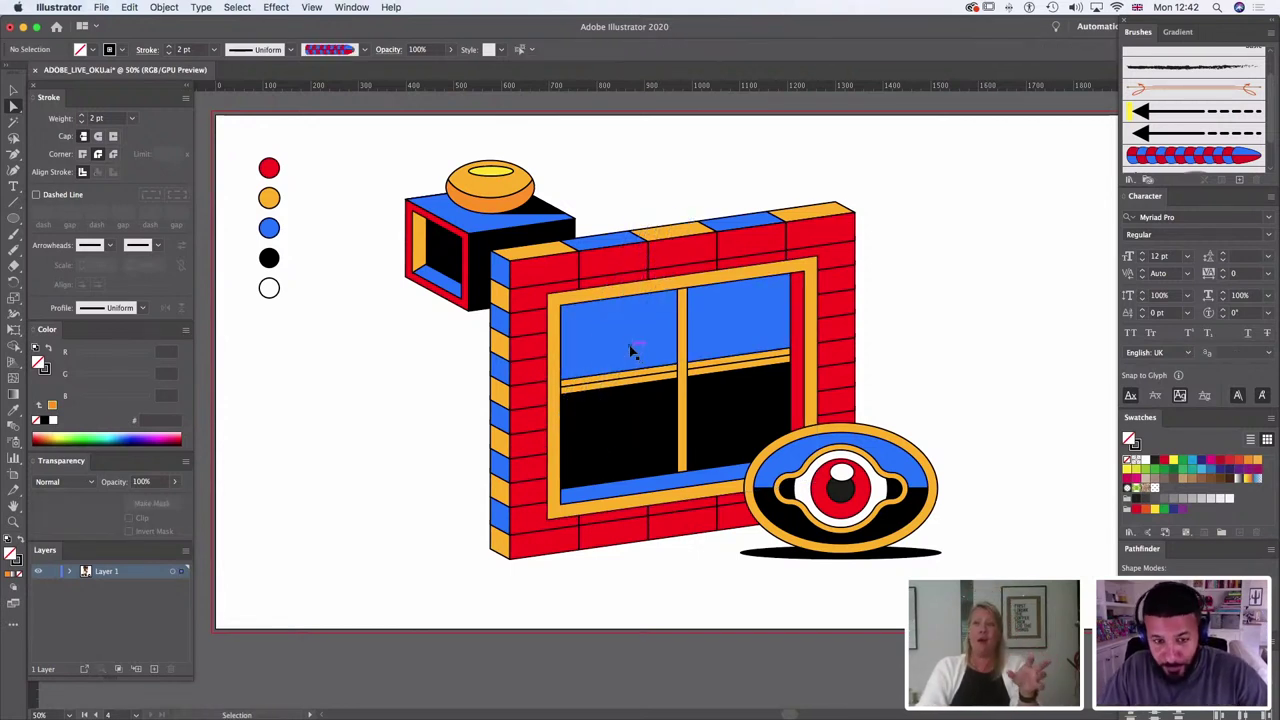
pyautogui.press('super+z')
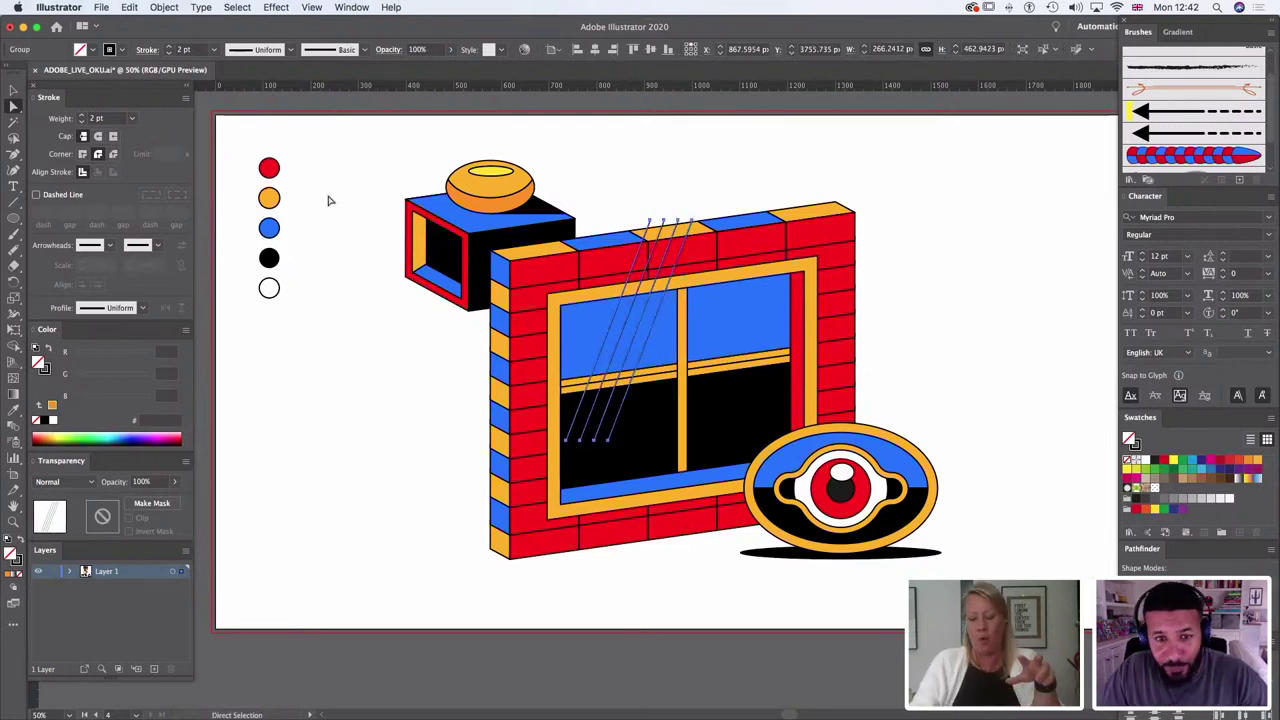
pyautogui.click(13, 90)
pyautogui.click(362, 260)
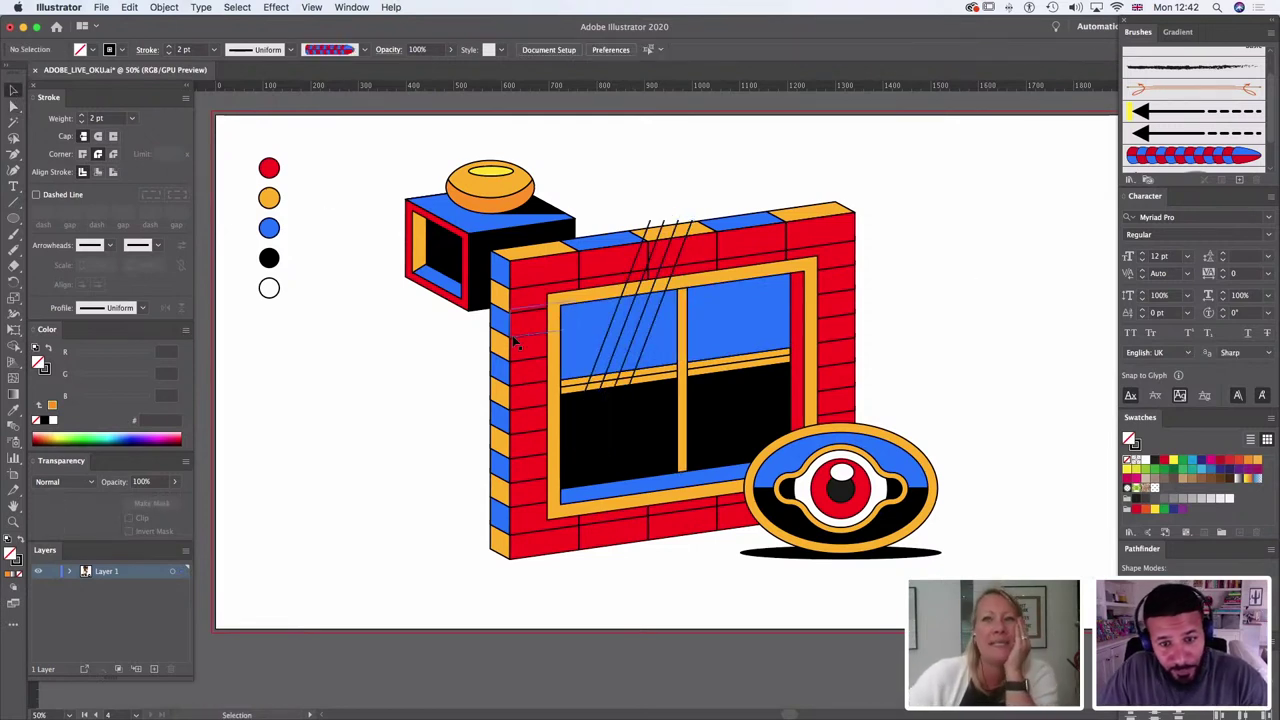
# Step: Duplicate the diagonal line group about 250 px to the right over the other pane and nudge both sets slightly down and left
pyautogui.click(645, 330)
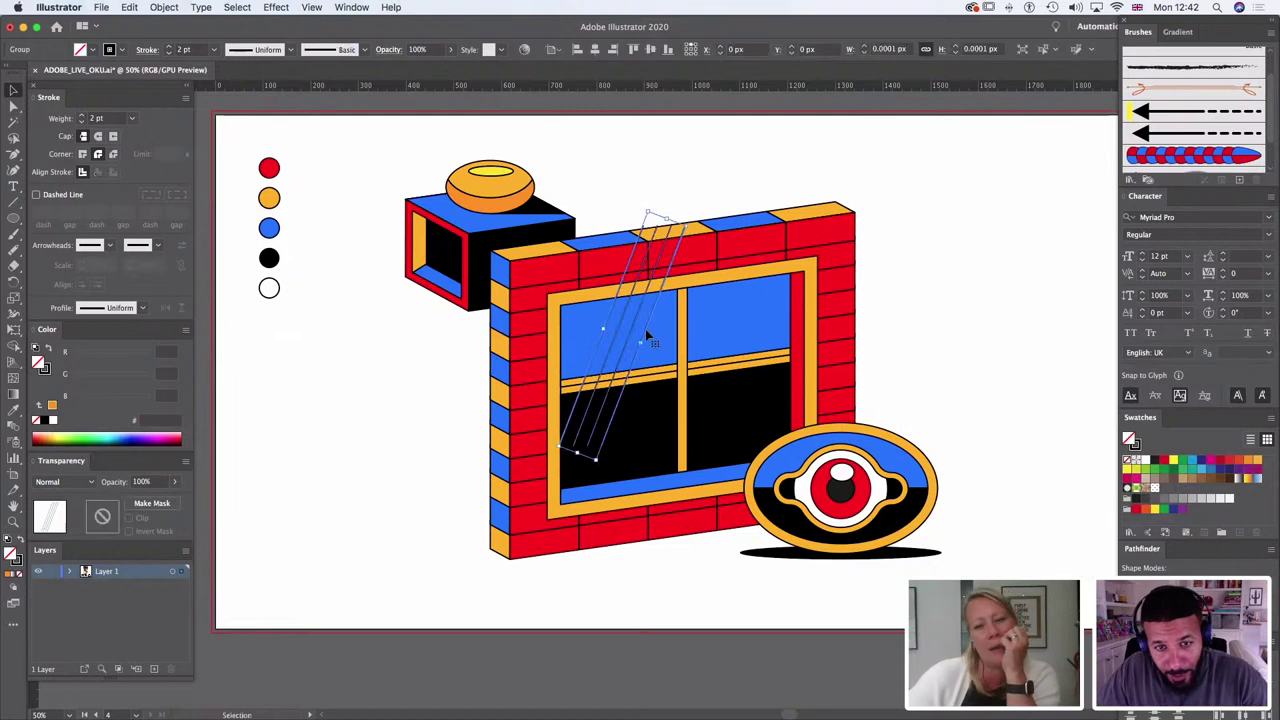
pyautogui.moveTo(645, 329); pyautogui.dragTo(767, 316)
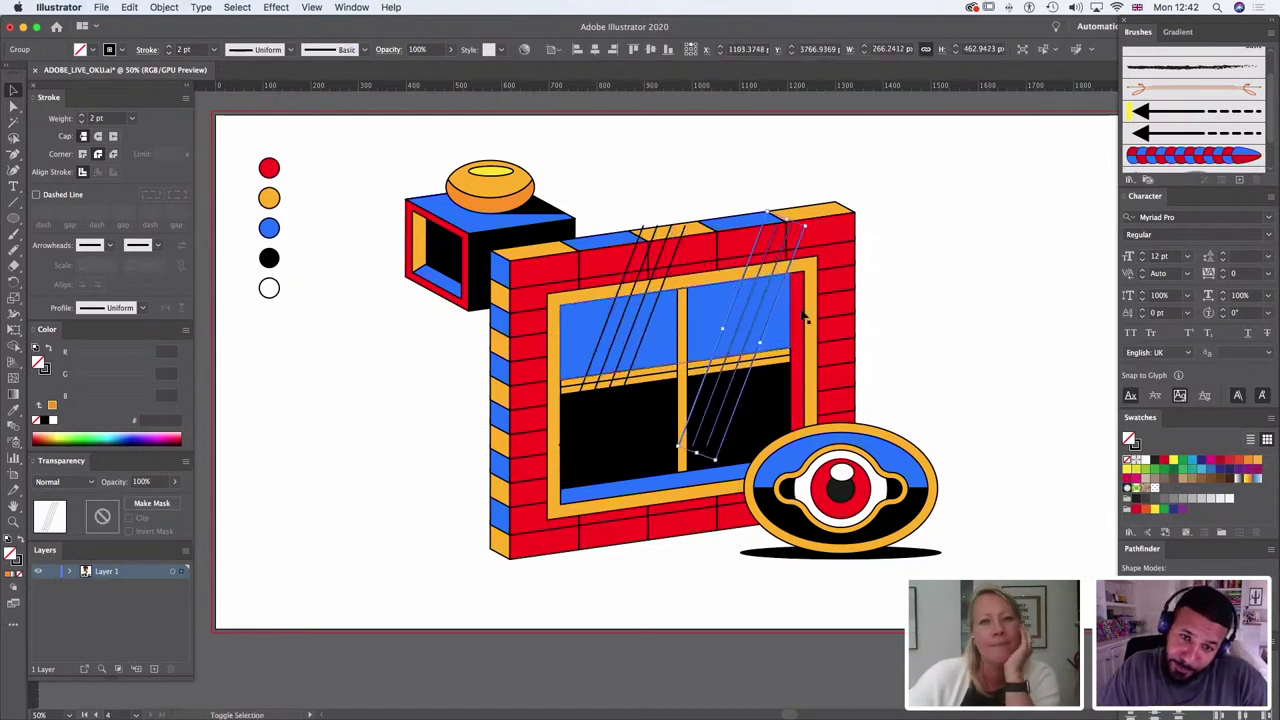
pyautogui.keyDown('shift'); pyautogui.click(647, 328); pyautogui.keyUp('shift')
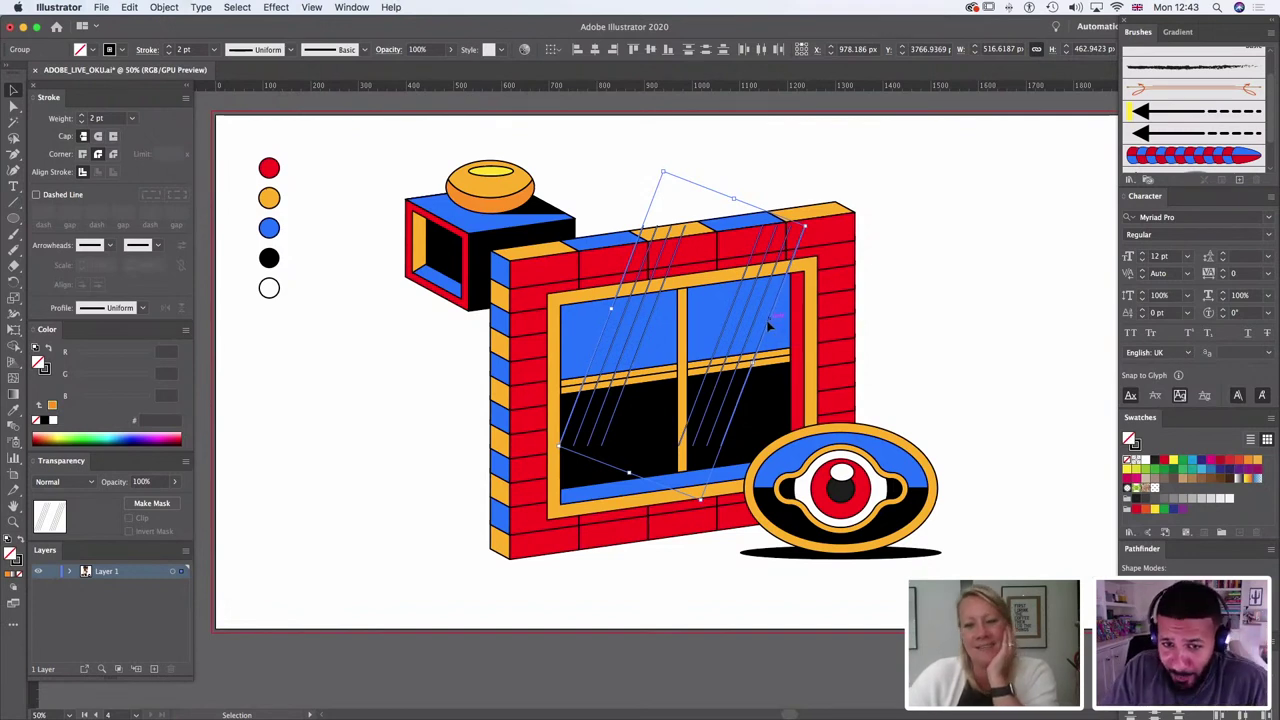
pyautogui.moveTo(770, 317); pyautogui.dragTo(765, 321)
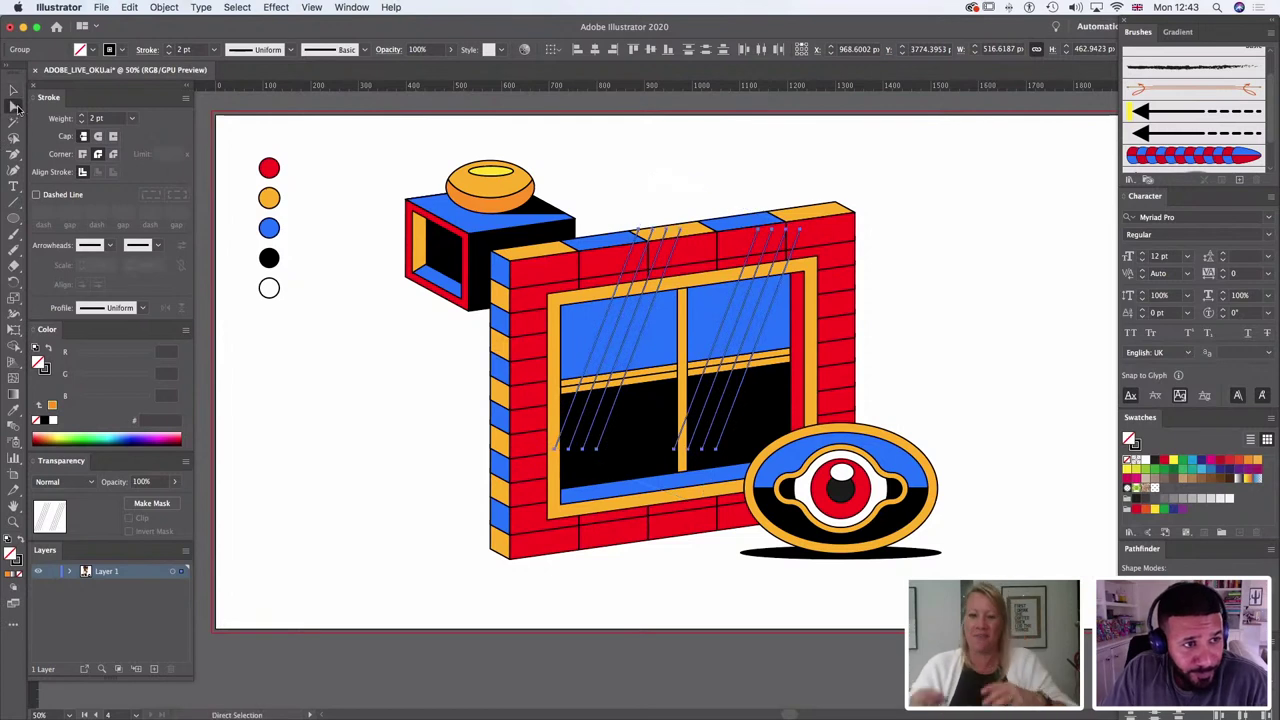
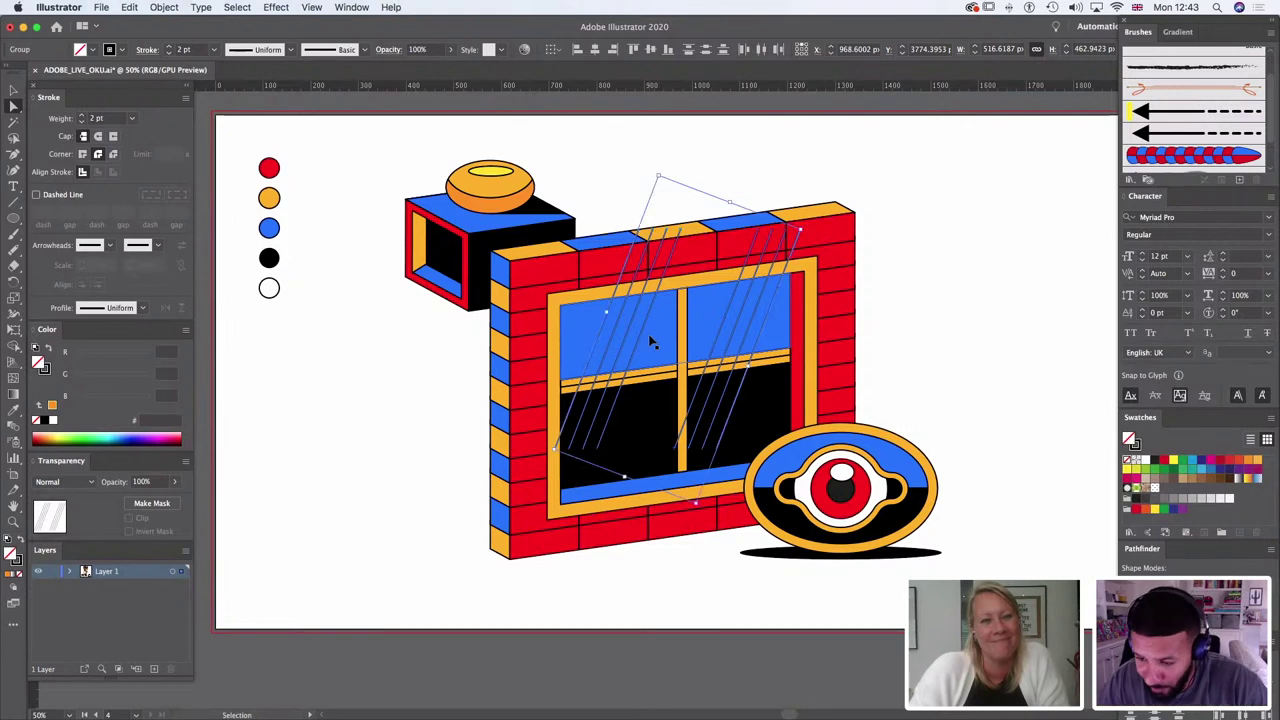
# Step: Nudge both sets of diagonal lines slightly to the right across the window
pyautogui.press('super+x')
pyautogui.press('super+f')
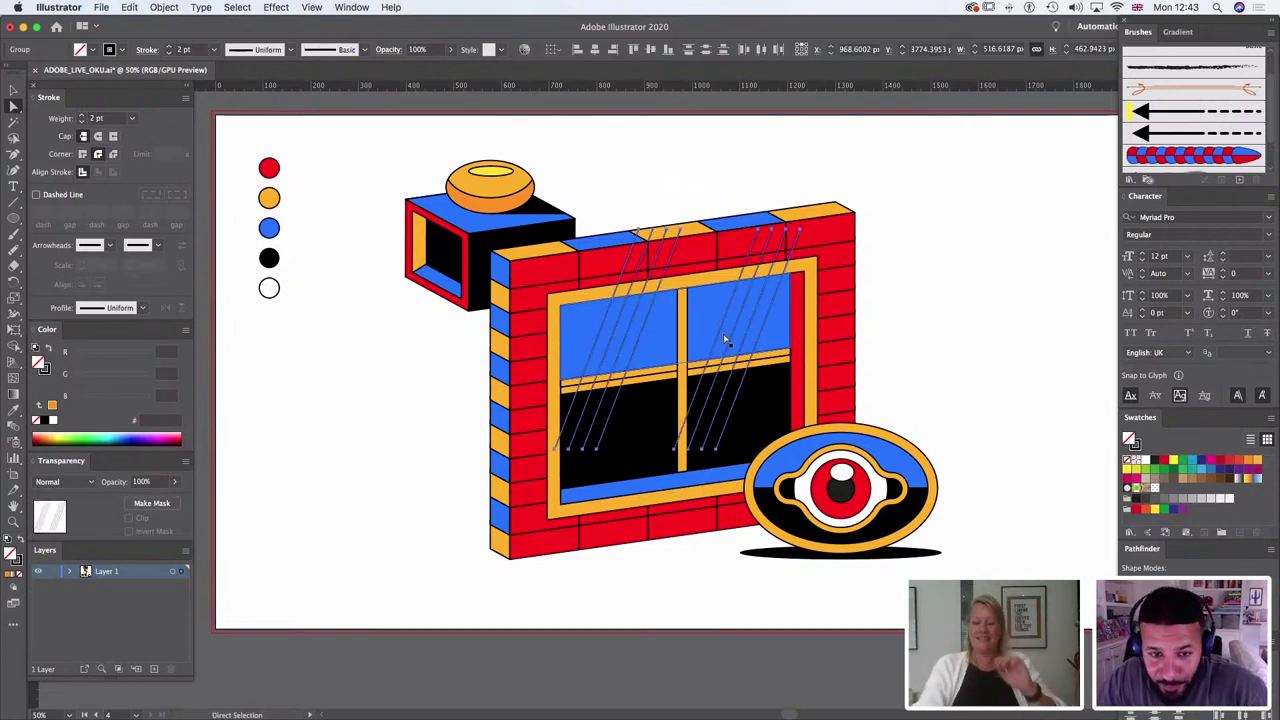
pyautogui.press('Right')
pyautogui.press('Right')
pyautogui.press('Right')
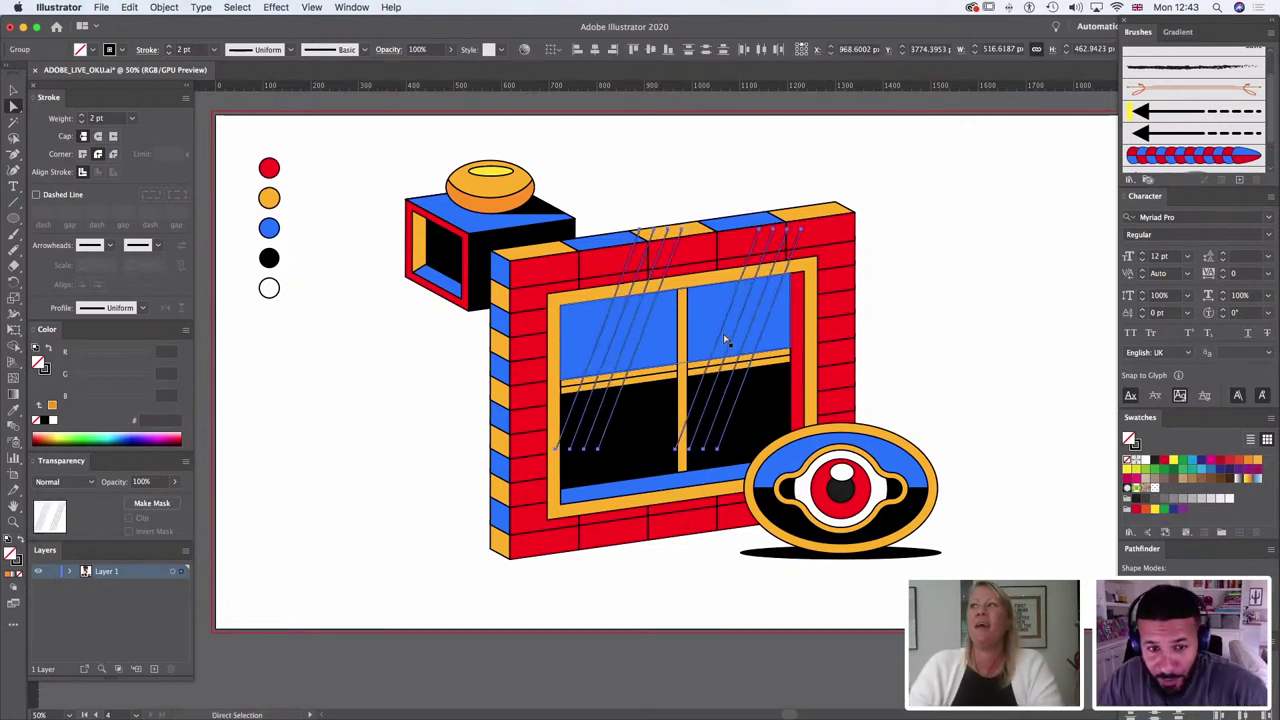
# Step: Divide the blue upper glass area into strips along both sets of diagonal lines
pyautogui.press('super+x')
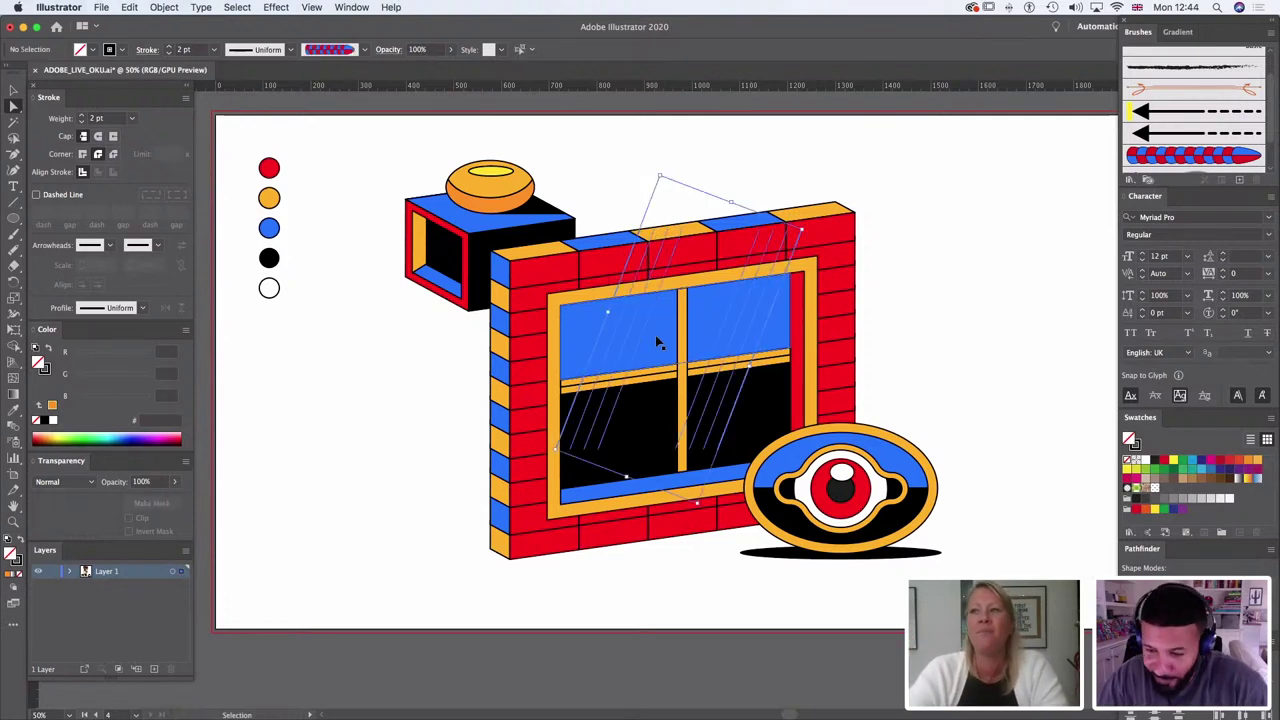
pyautogui.press('super+b')
pyautogui.keyDown('shift'); pyautogui.click(662, 336); pyautogui.keyUp('shift')
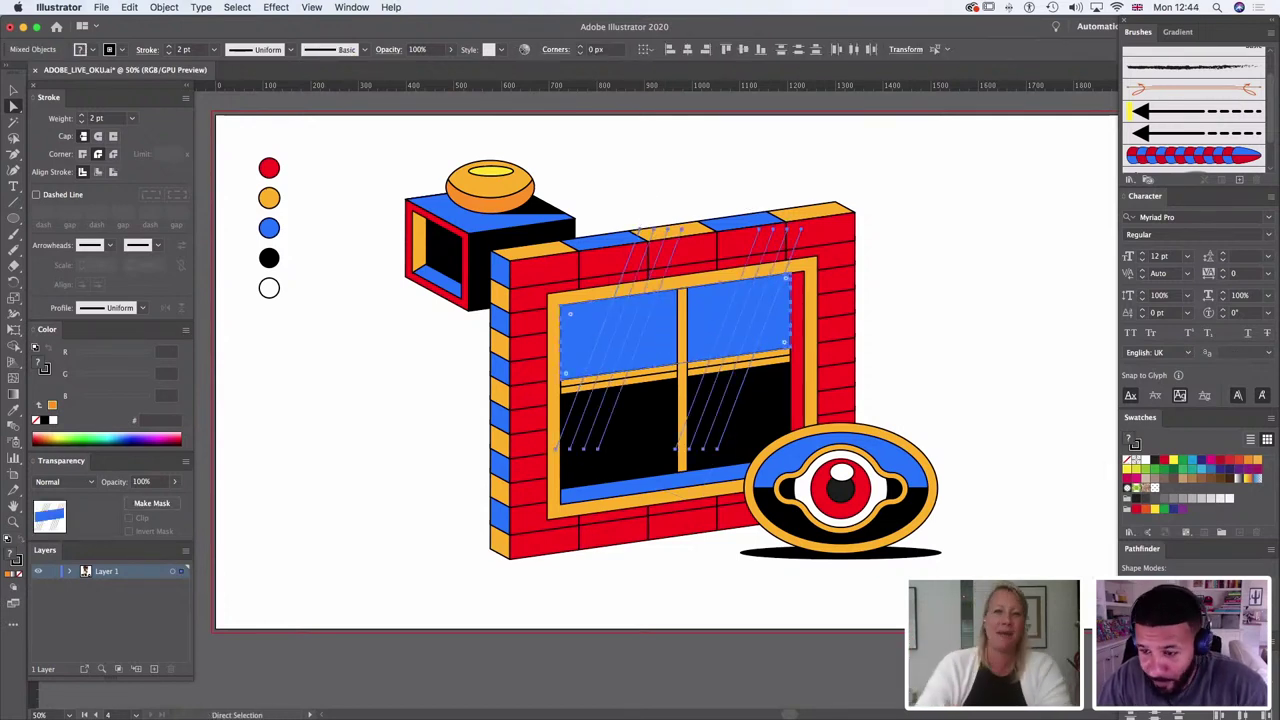
pyautogui.click(983, 380)
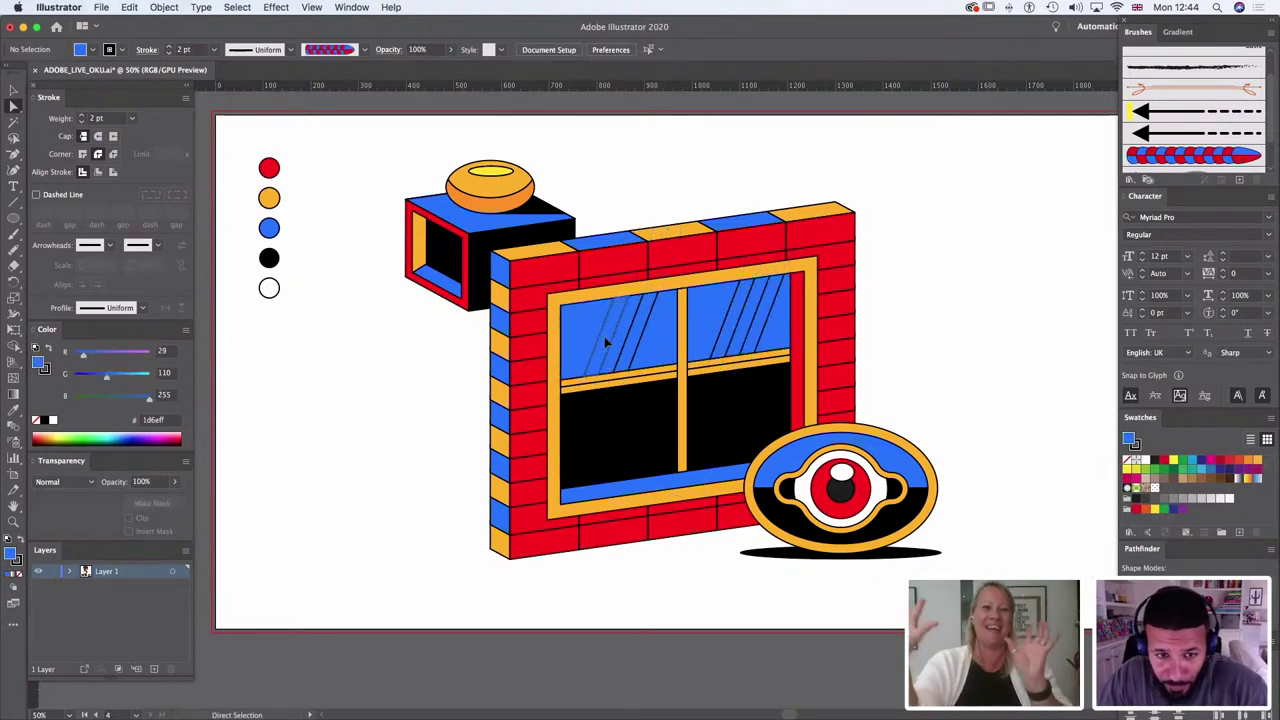
# Step: Recolour the four diagonal reflection strips in the upper window glass white, sampling the white of the eye, and deselect them
pyautogui.click(604, 336)
pyautogui.keyDown('shift'); pyautogui.click(641, 335); pyautogui.keyUp('shift')
pyautogui.keyDown('shift'); pyautogui.click(734, 334); pyautogui.keyUp('shift')
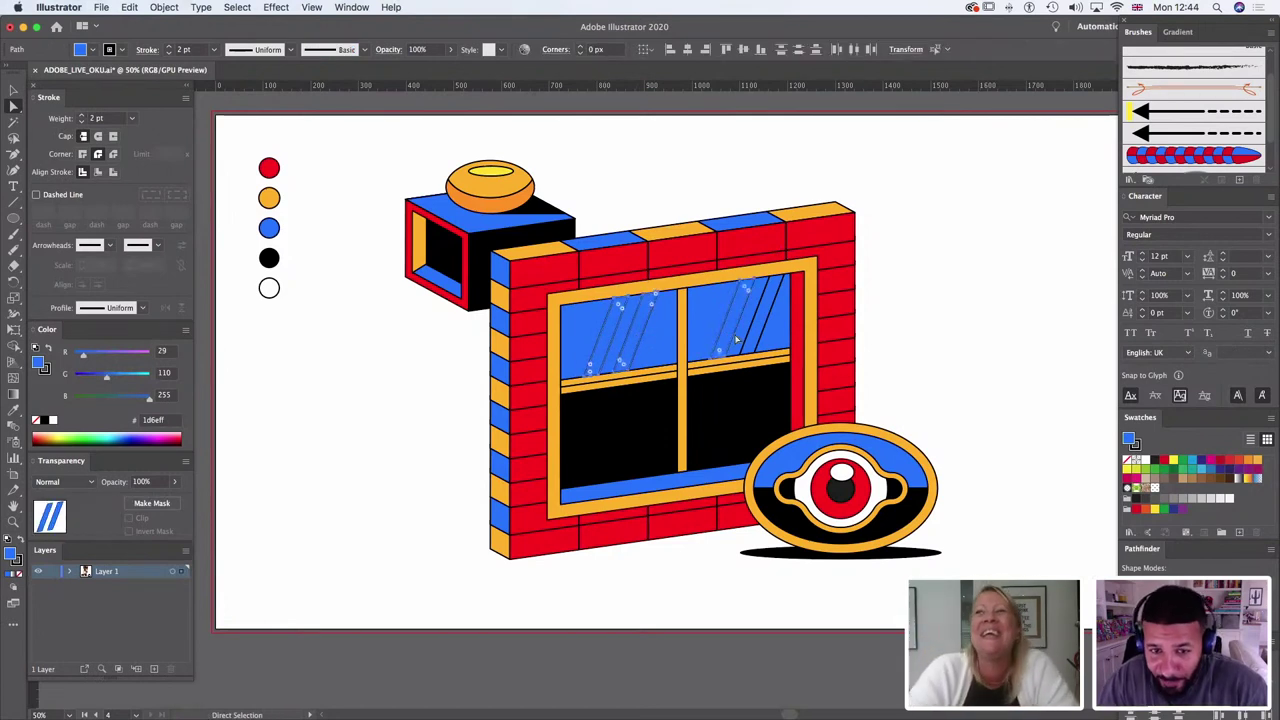
pyautogui.keyDown('shift'); pyautogui.click(758, 335); pyautogui.keyUp('shift')
pyautogui.click(13, 410)
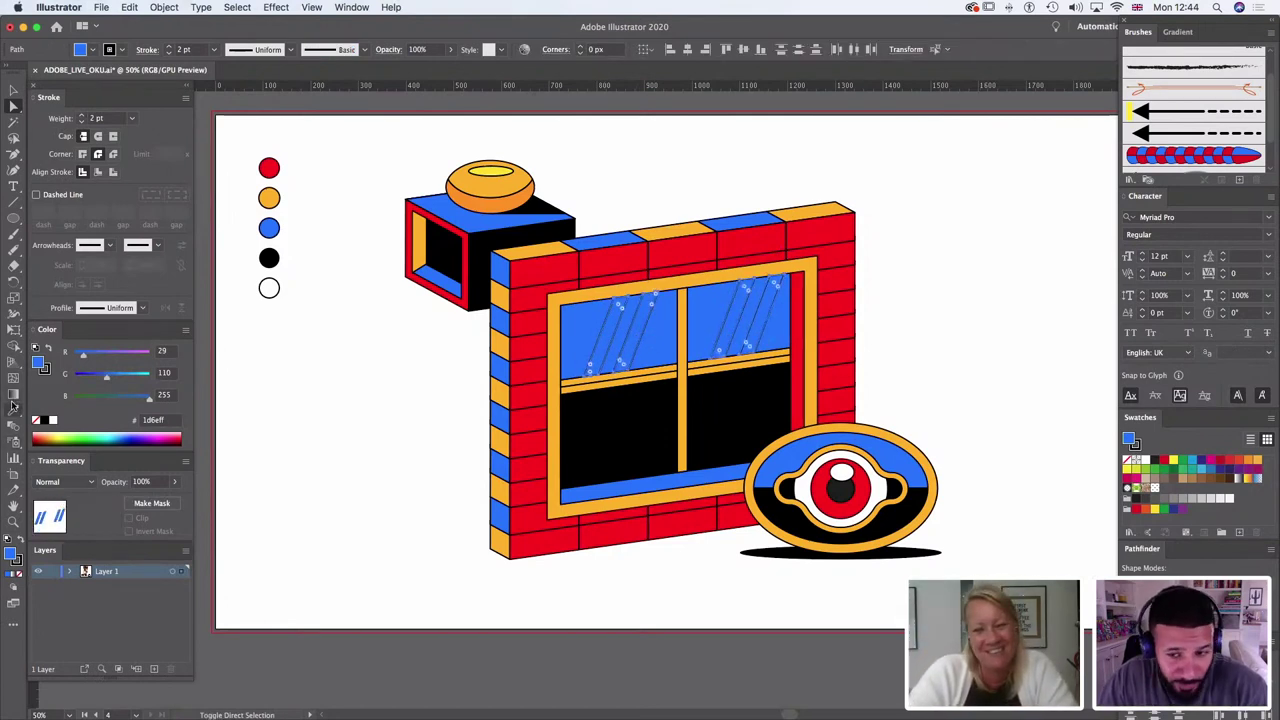
pyautogui.click(883, 482)
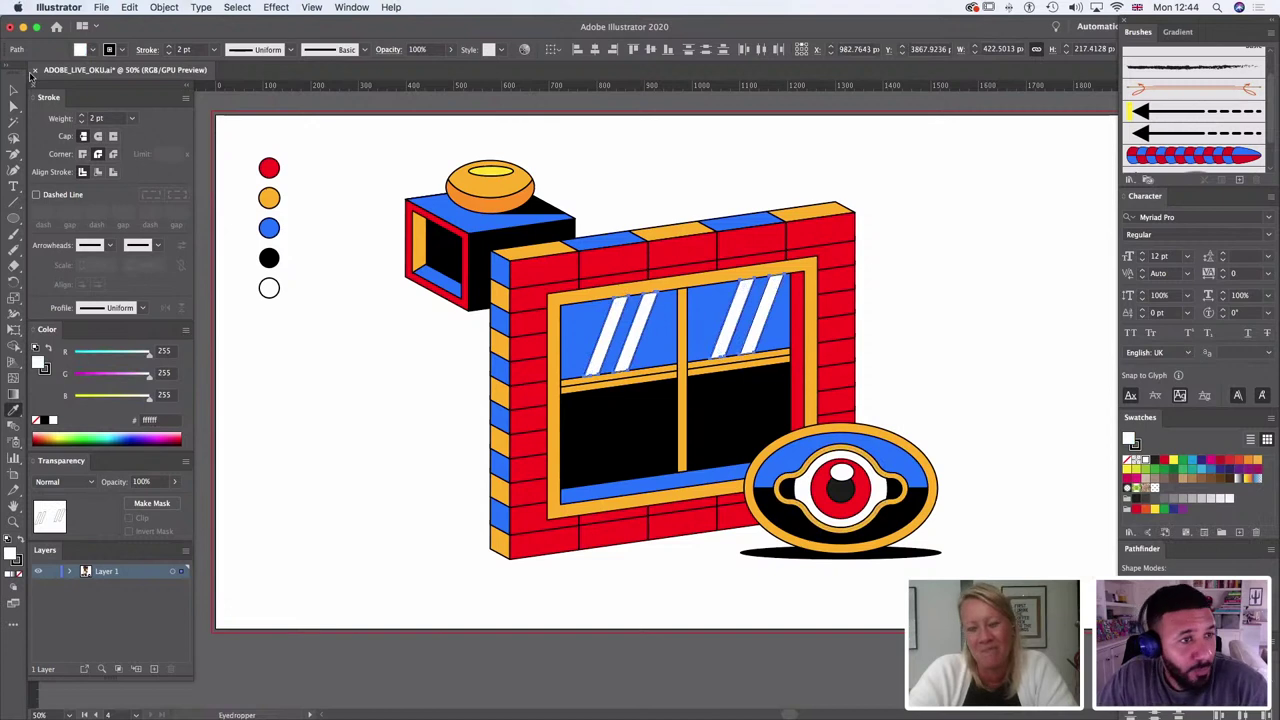
pyautogui.click(13, 91)
pyautogui.click(1016, 378)
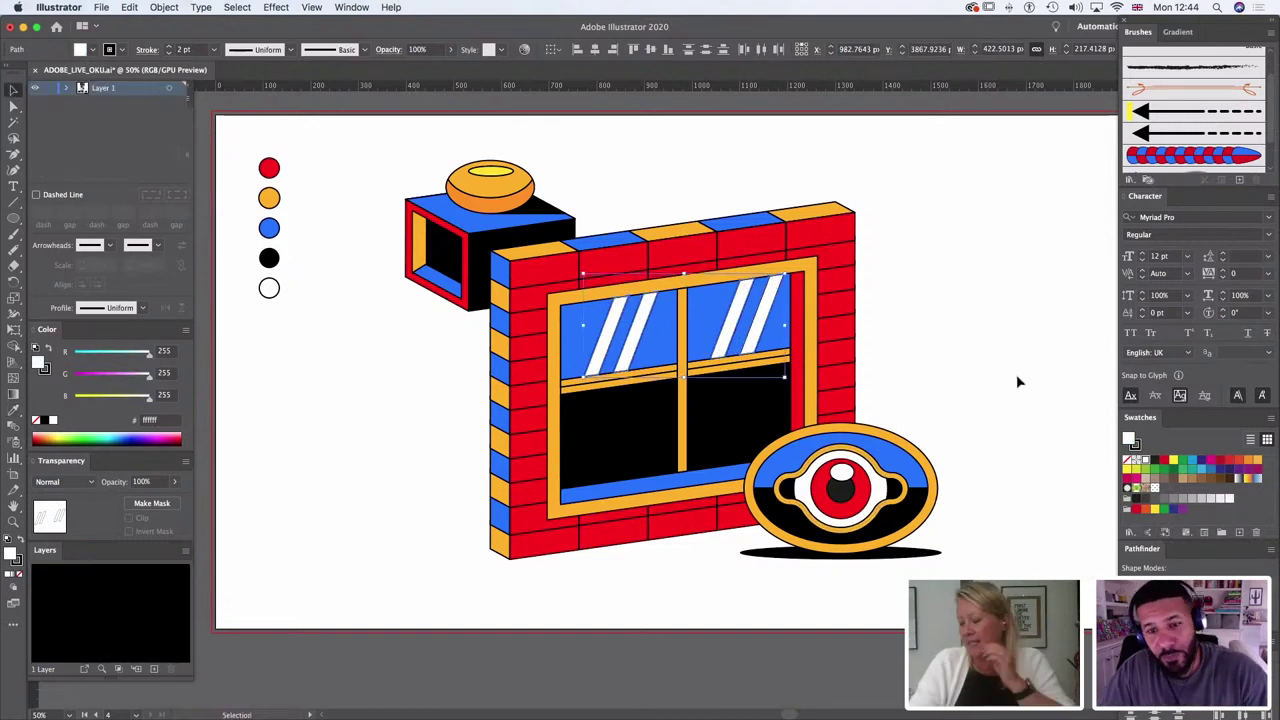
# Step: Draw a rounded rectangle about 226 px wide and 292 px high on the empty artboard area beside the brick wall
pyautogui.moveTo(1016, 378); pyautogui.dragTo(729, 420)
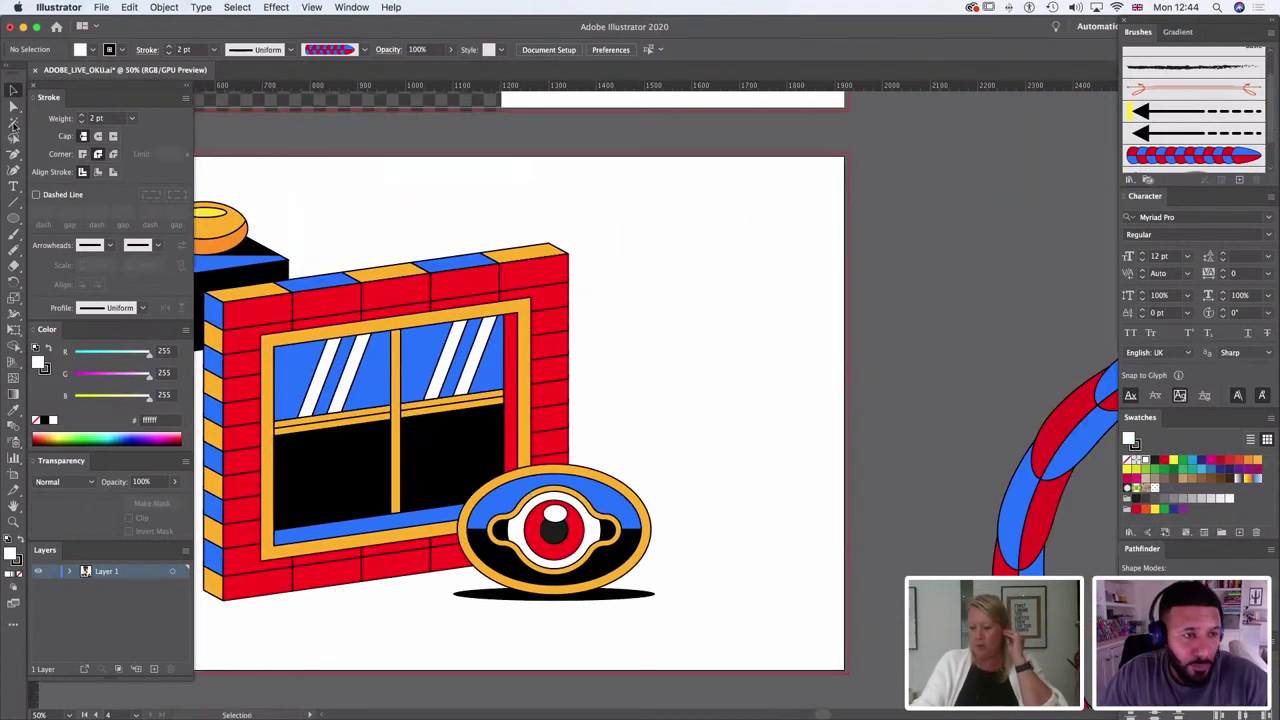
pyautogui.click(14, 220)
pyautogui.moveTo(14, 220); pyautogui.dragTo(58, 236)
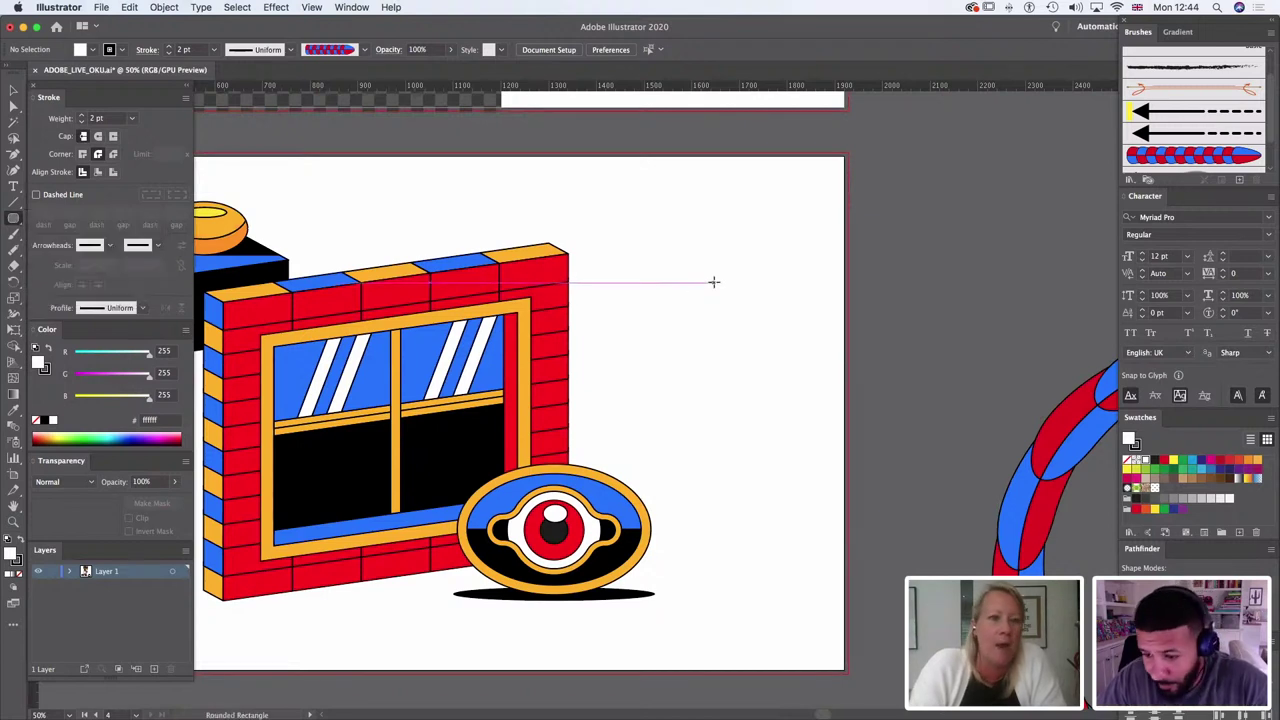
pyautogui.moveTo(579, 230); pyautogui.dragTo(688, 367)
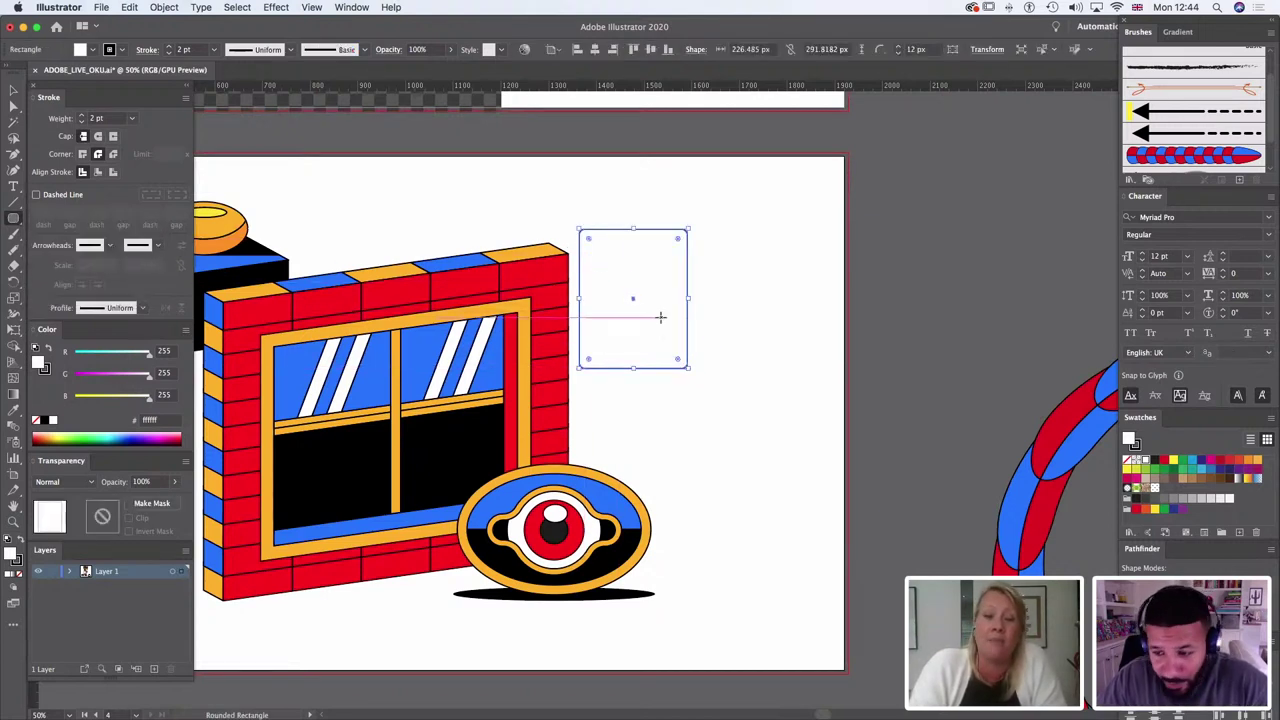
# Step: Copy the red fill and 2 pt black stroke from a wall brick onto the rounded rectangle
pyautogui.click(14, 409)
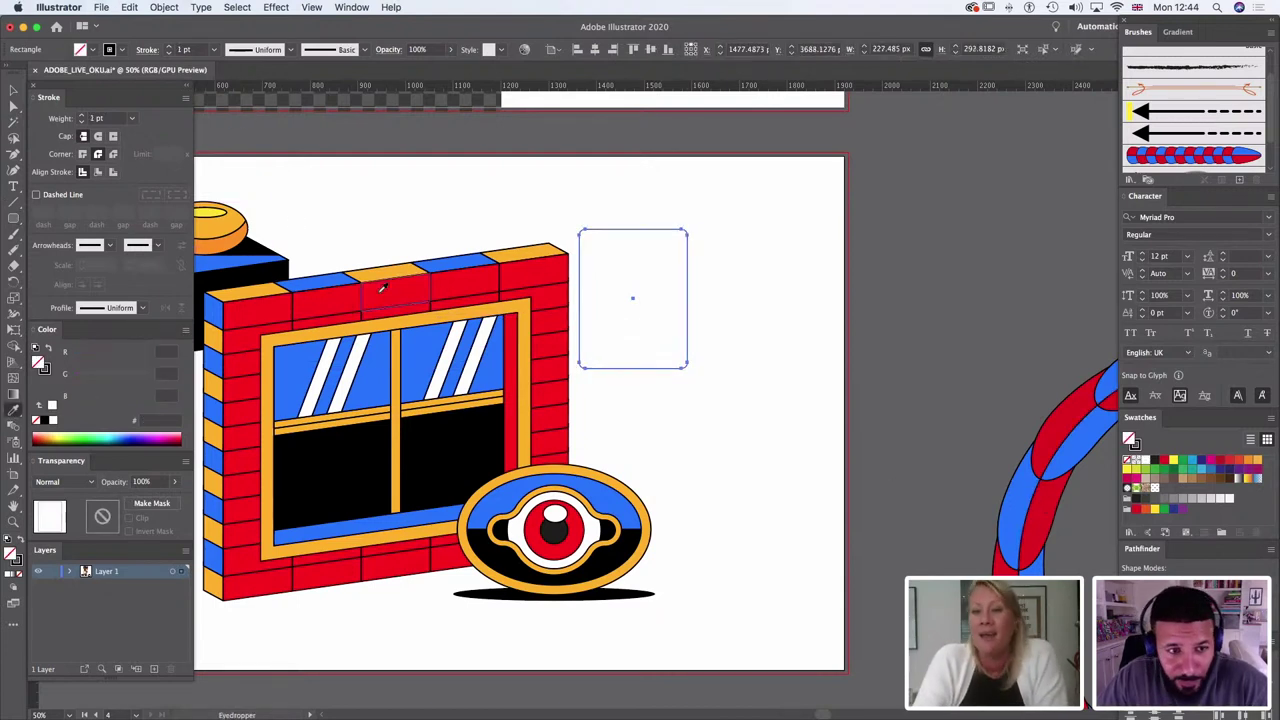
pyautogui.click(325, 298)
pyautogui.click(14, 90)
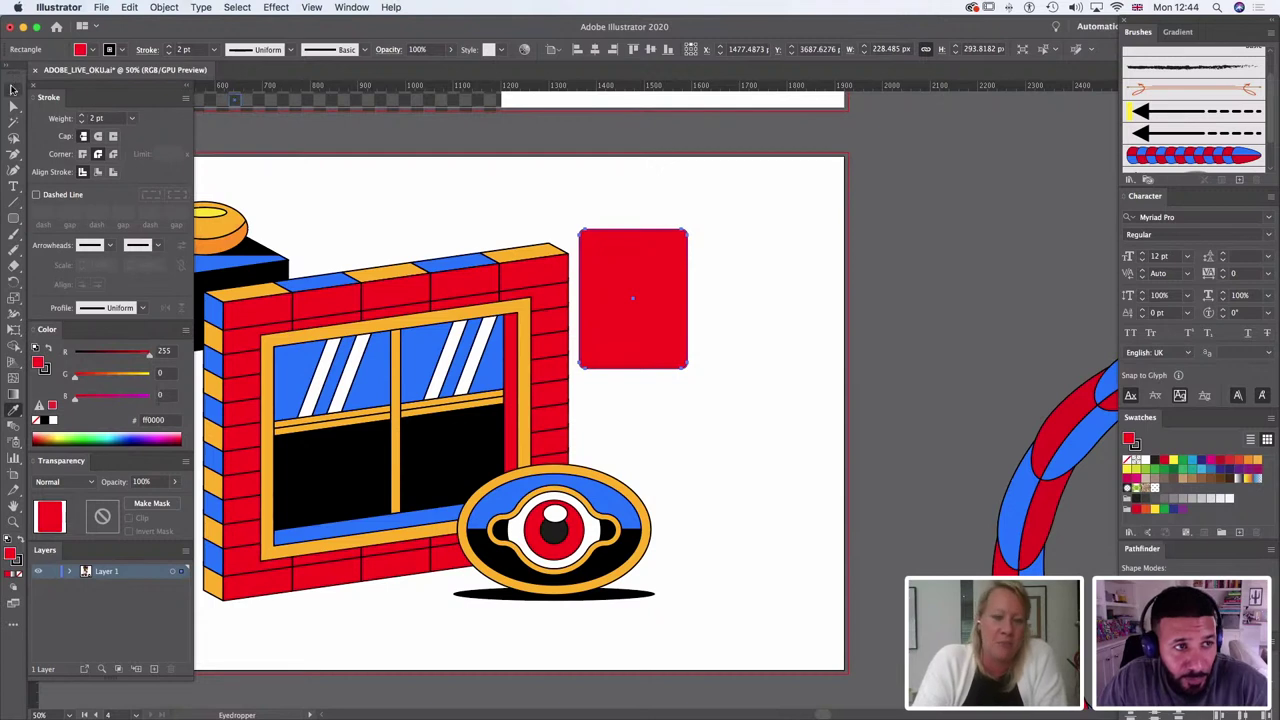
# Step: Create a smaller copy of the red rounded rectangle inside the original, about 191 by 246 px
pyautogui.press('a')
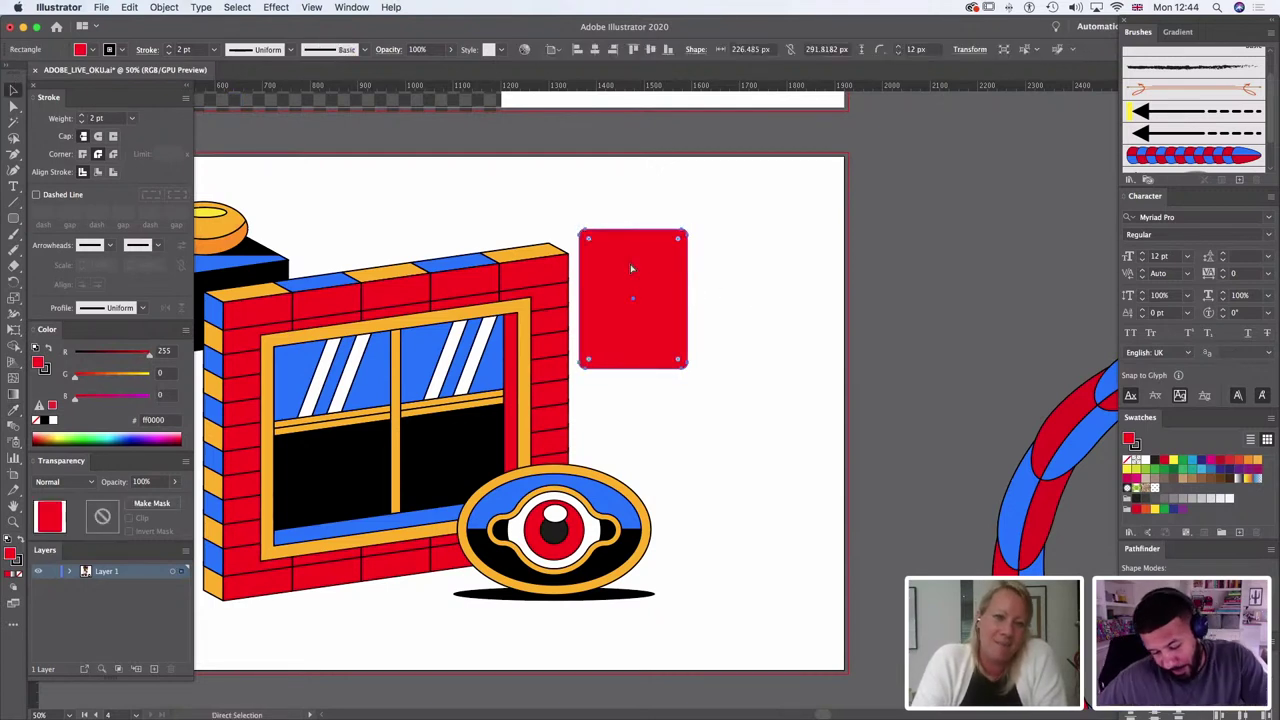
pyautogui.press('v')
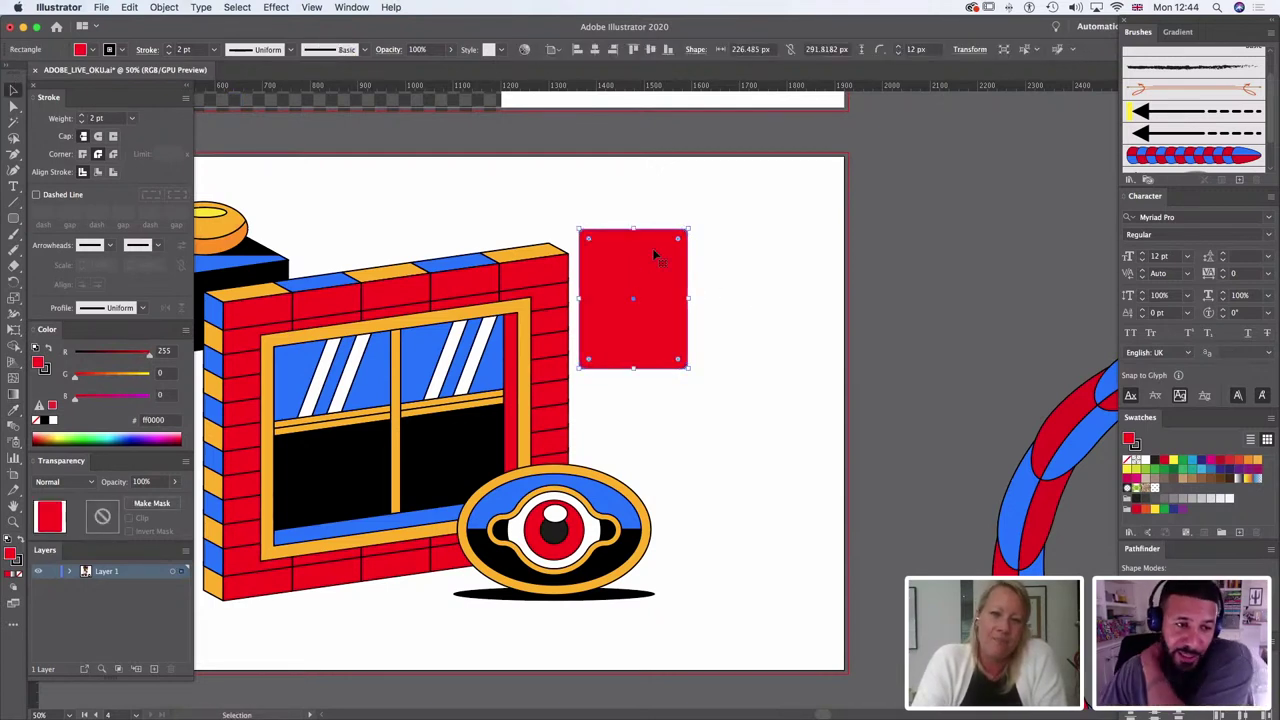
pyautogui.press('a')
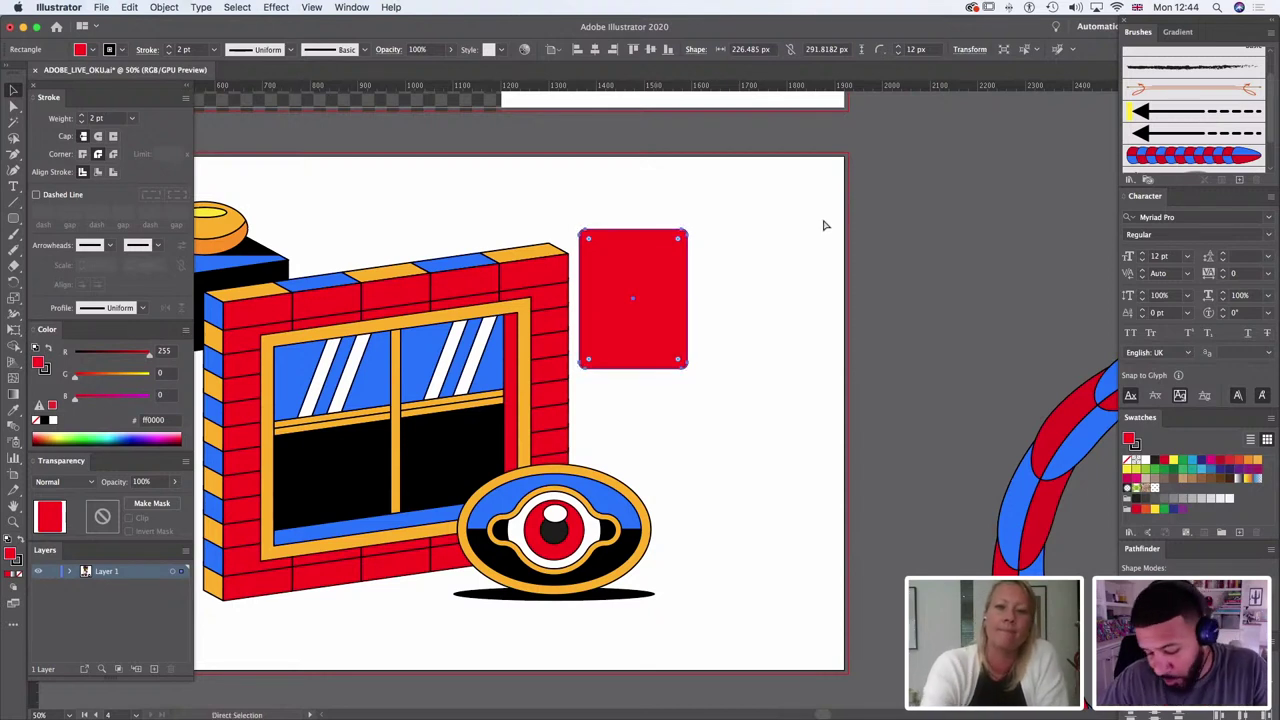
pyautogui.press('v')
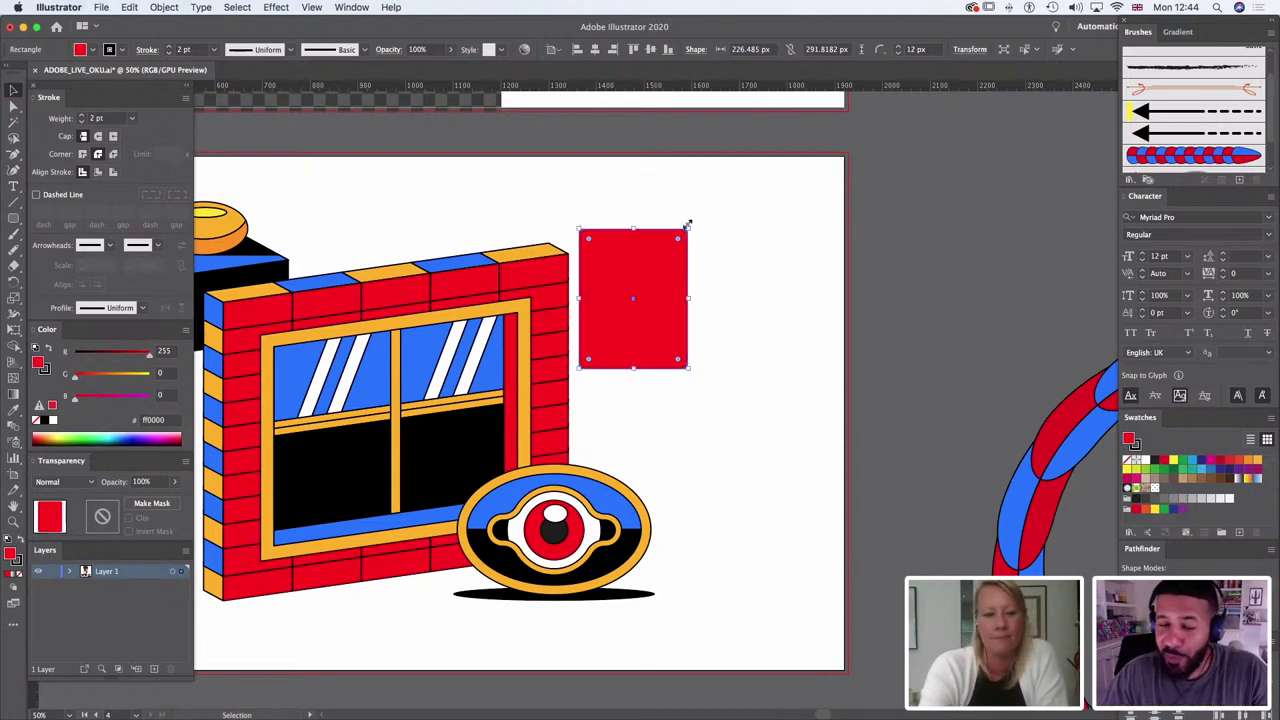
pyautogui.moveTo(686, 234); pyautogui.dragTo(680, 240)
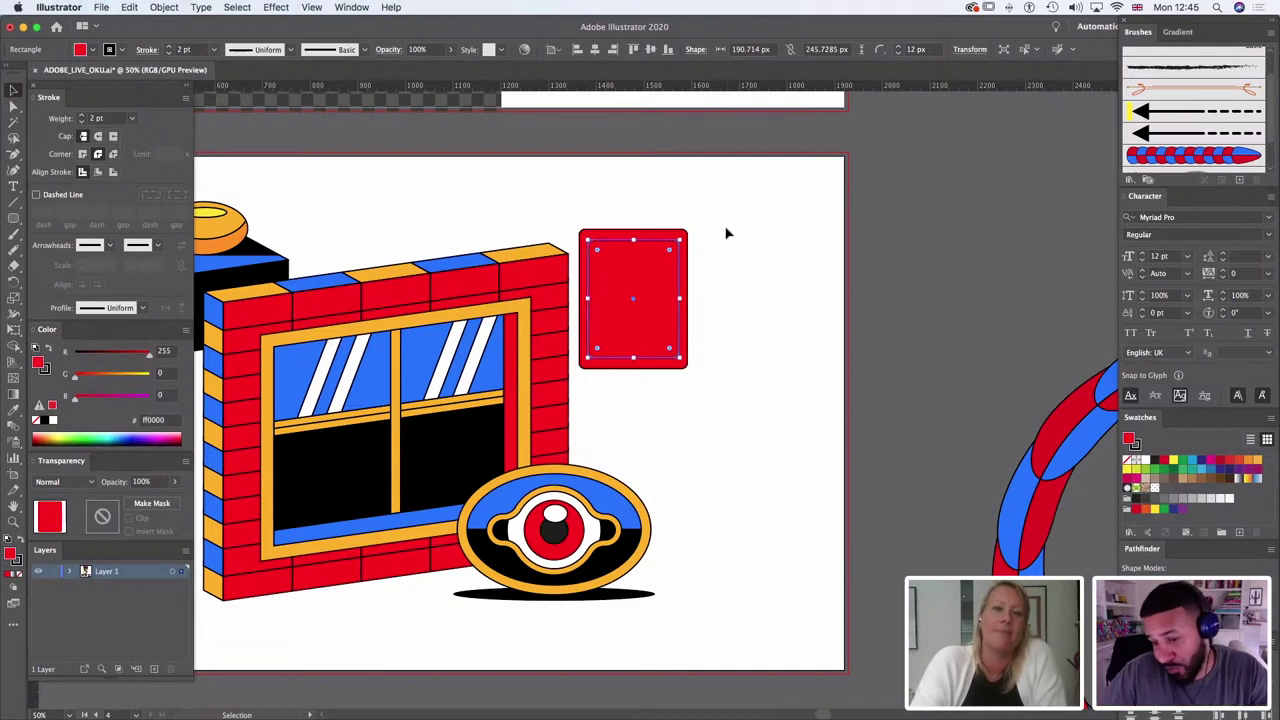
# Step: Centre the smaller red rectangle horizontally and vertically within the larger one
pyautogui.click(731, 283)
pyautogui.click(641, 269)
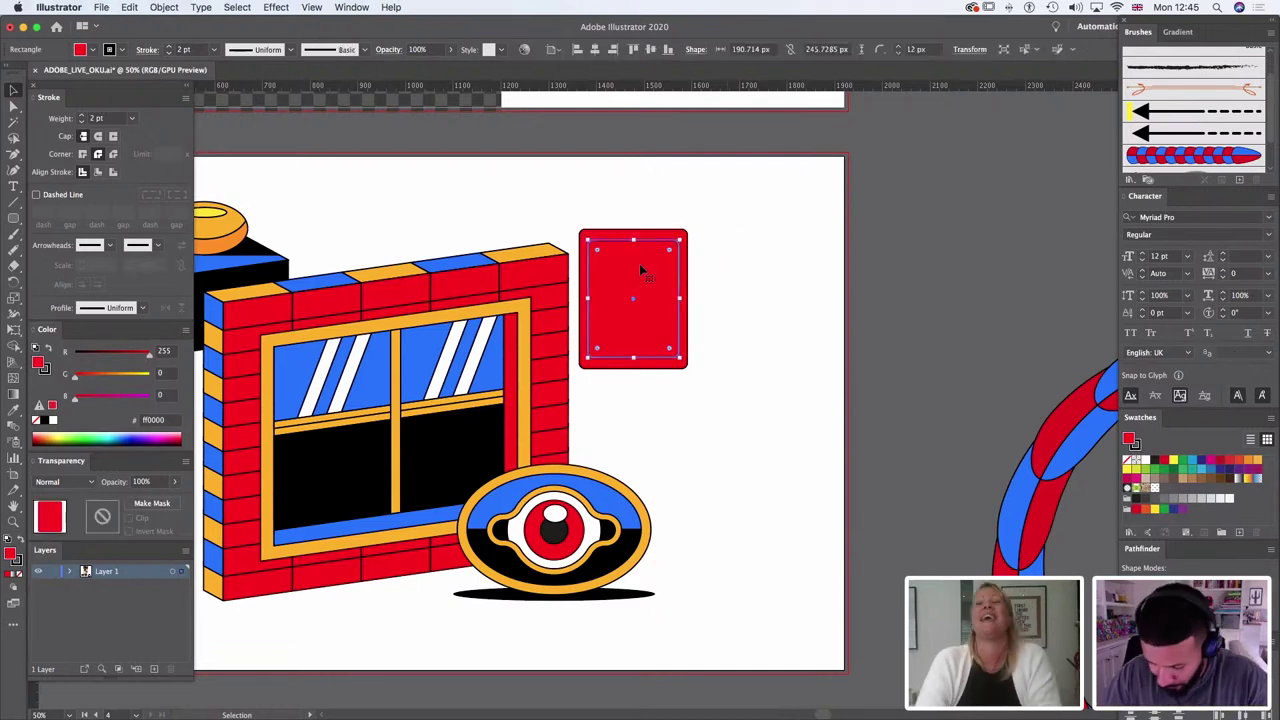
pyautogui.moveTo(662, 286); pyautogui.dragTo(657, 298)
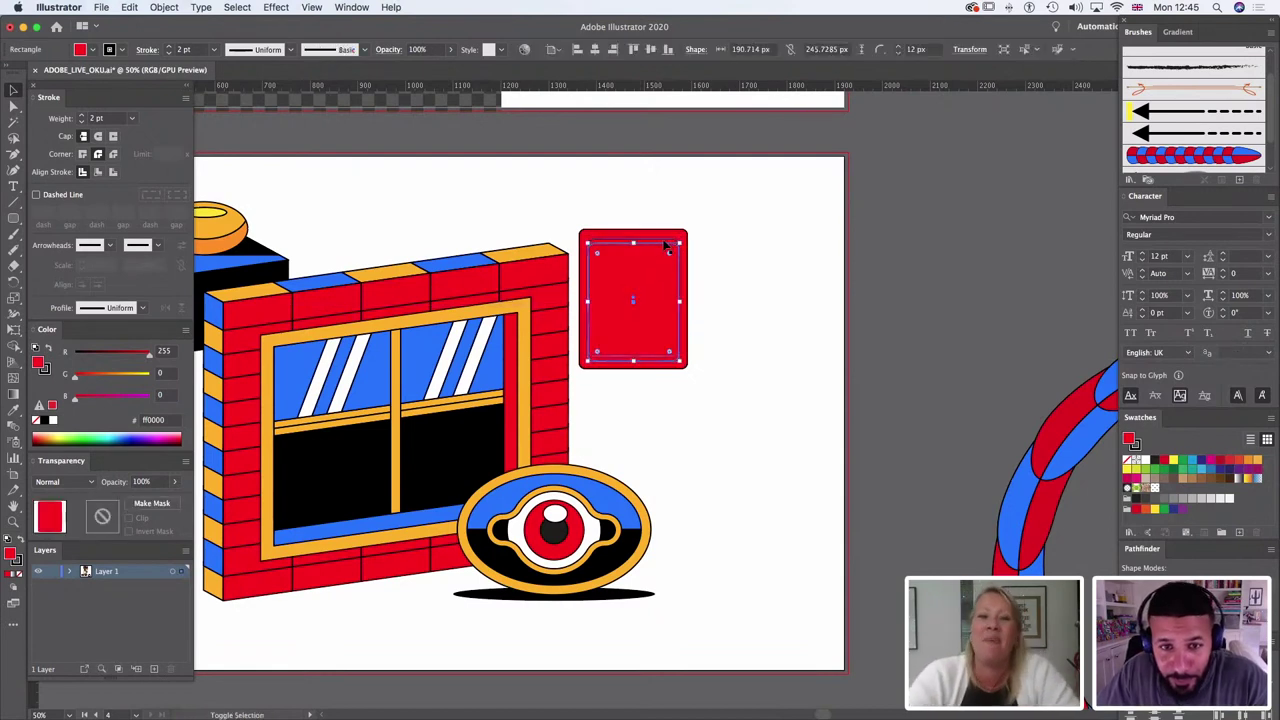
pyautogui.click(869, 391)
pyautogui.moveTo(715, 210); pyautogui.dragTo(667, 334)
pyautogui.click(595, 49)
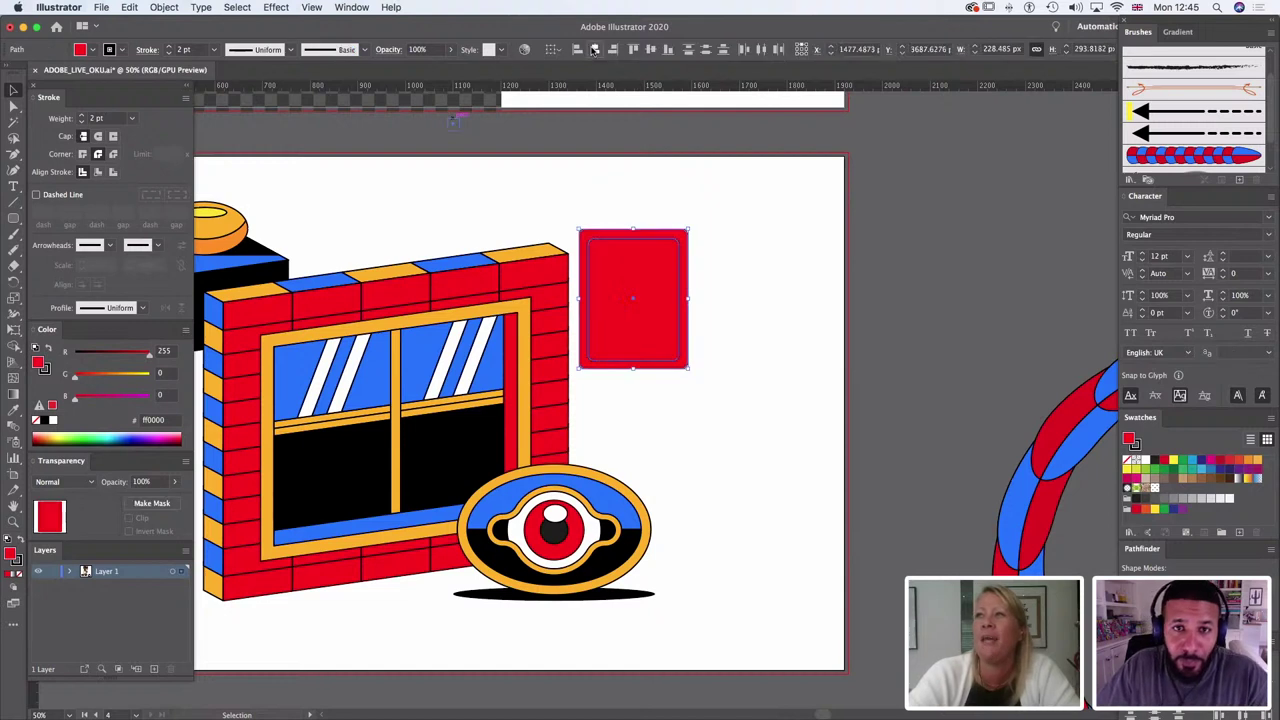
pyautogui.click(650, 49)
pyautogui.click(756, 254)
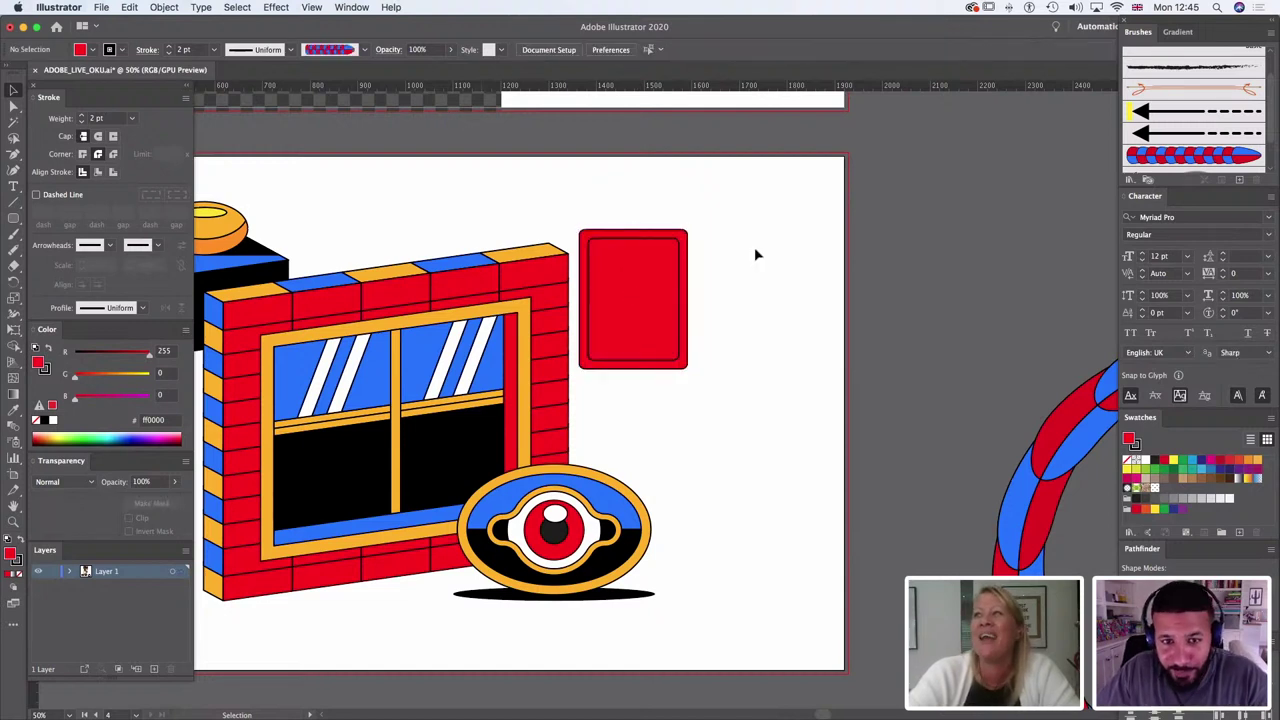
# Step: Stretch the outer red rectangle slightly taller, to about 299 px high, around the inner one
pyautogui.moveTo(686, 246); pyautogui.dragTo(688, 362)
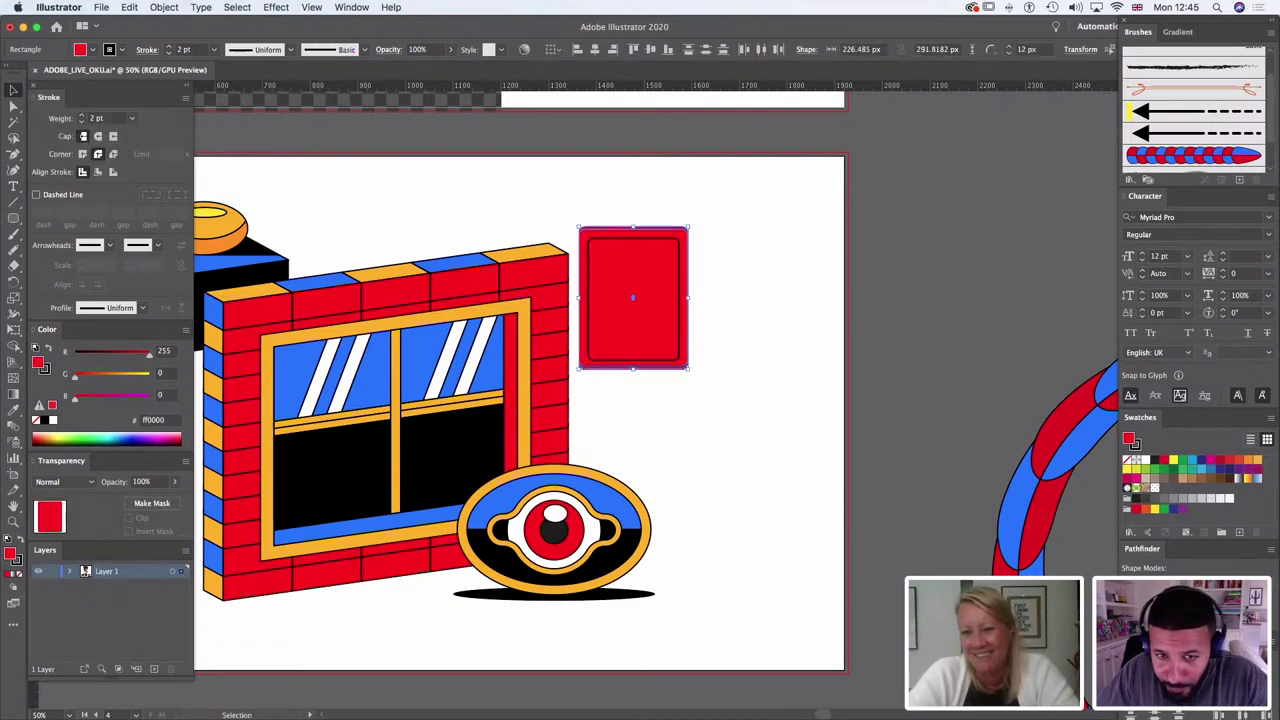
pyautogui.moveTo(670, 202); pyautogui.dragTo(650, 250)
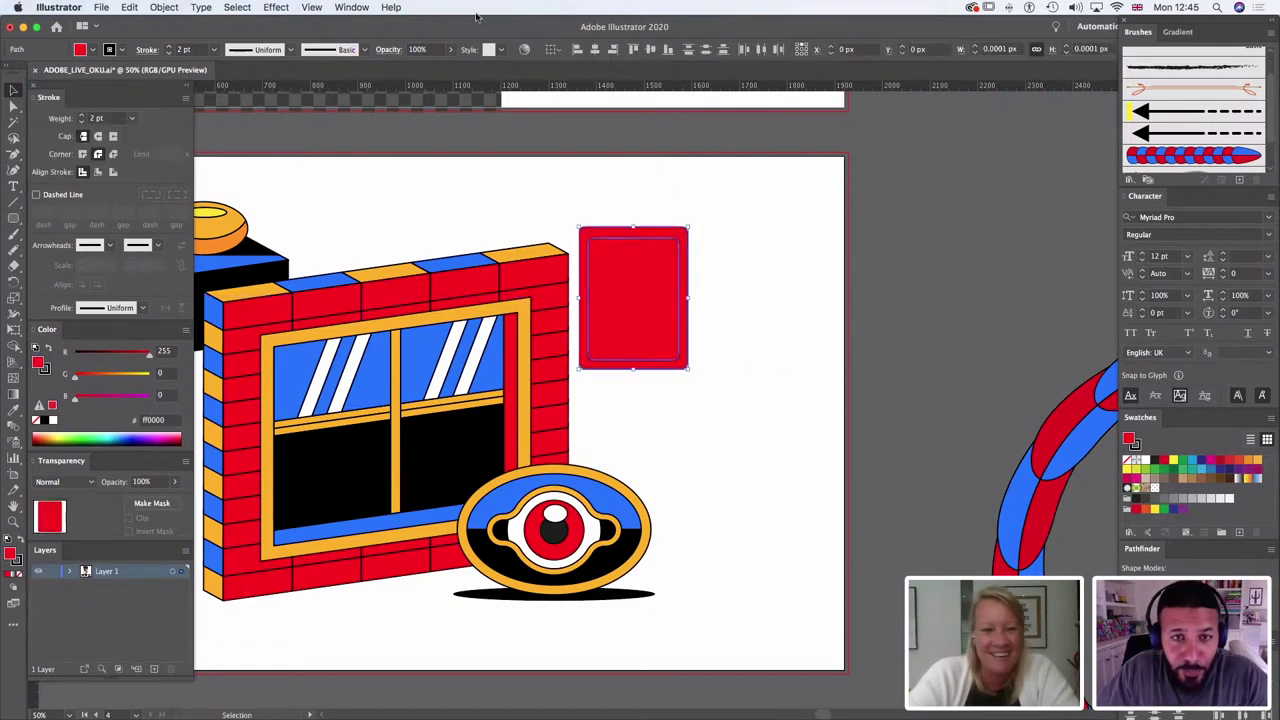
pyautogui.click(707, 283)
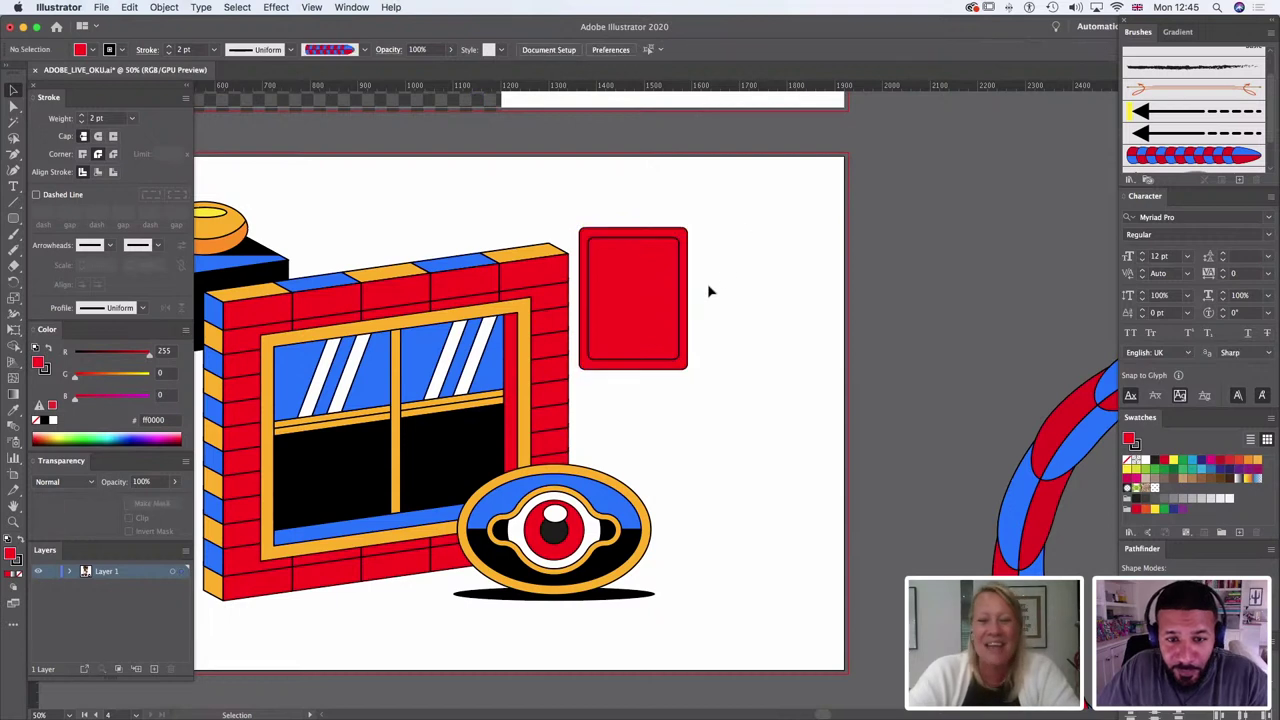
# Step: Fill the outer rectangle with the orange-yellow (ffb100) sampled from the bricks on top of the wall
pyautogui.click(686, 260)
pyautogui.press('i')
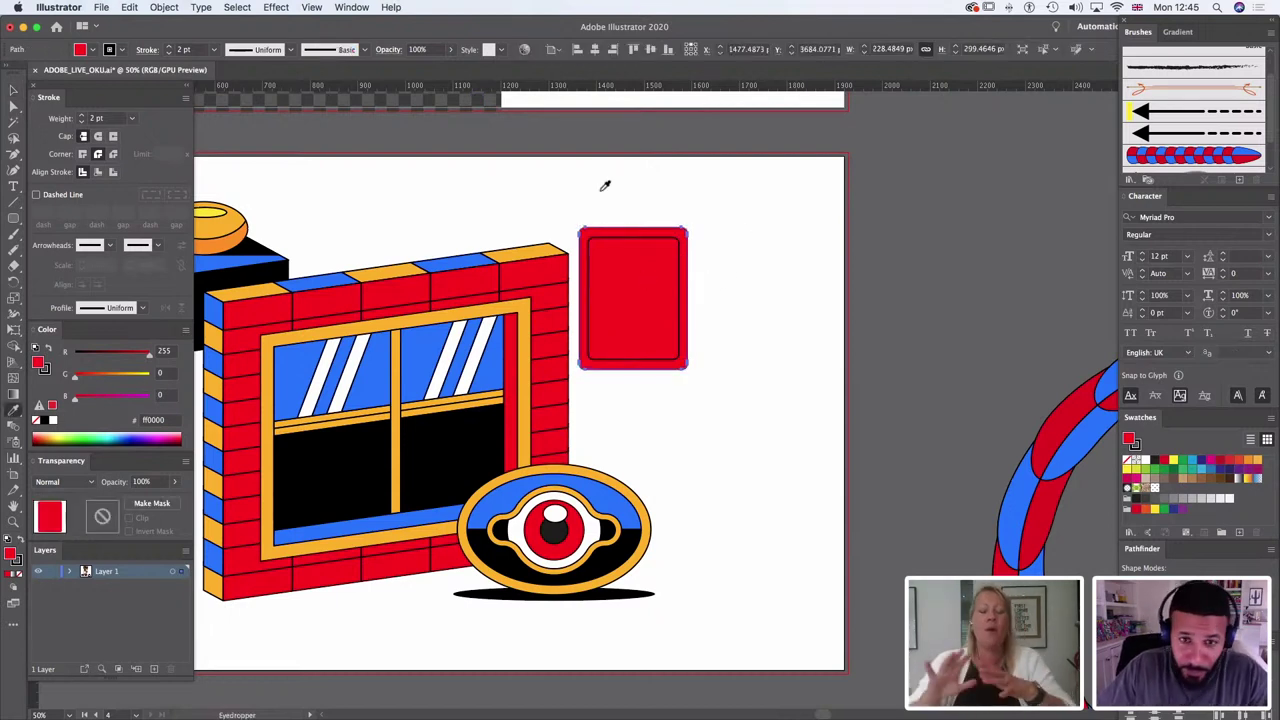
pyautogui.click(485, 244)
pyautogui.press('a')
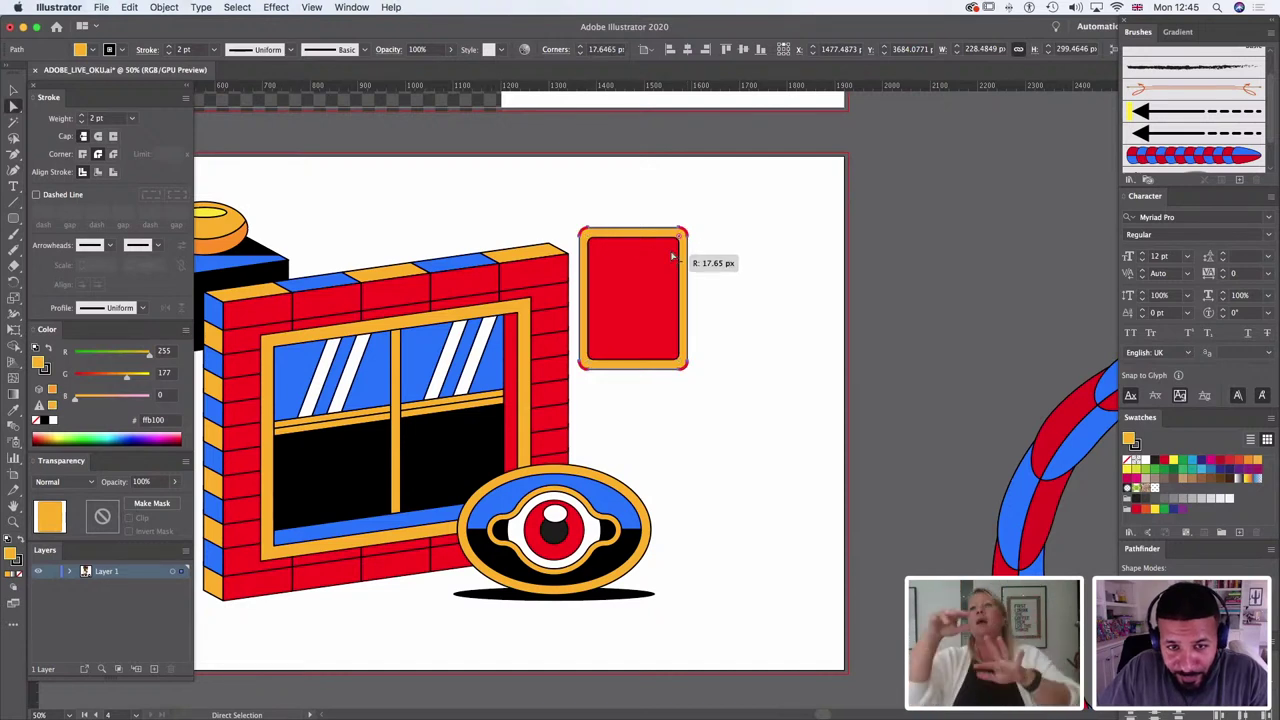
pyautogui.click(734, 309)
# Step: Move the framed card farther from the wall and duplicate it downwards at even spacing into a stack of seven overlapping cards
pyautogui.moveTo(788, 343); pyautogui.dragTo(941, 316)
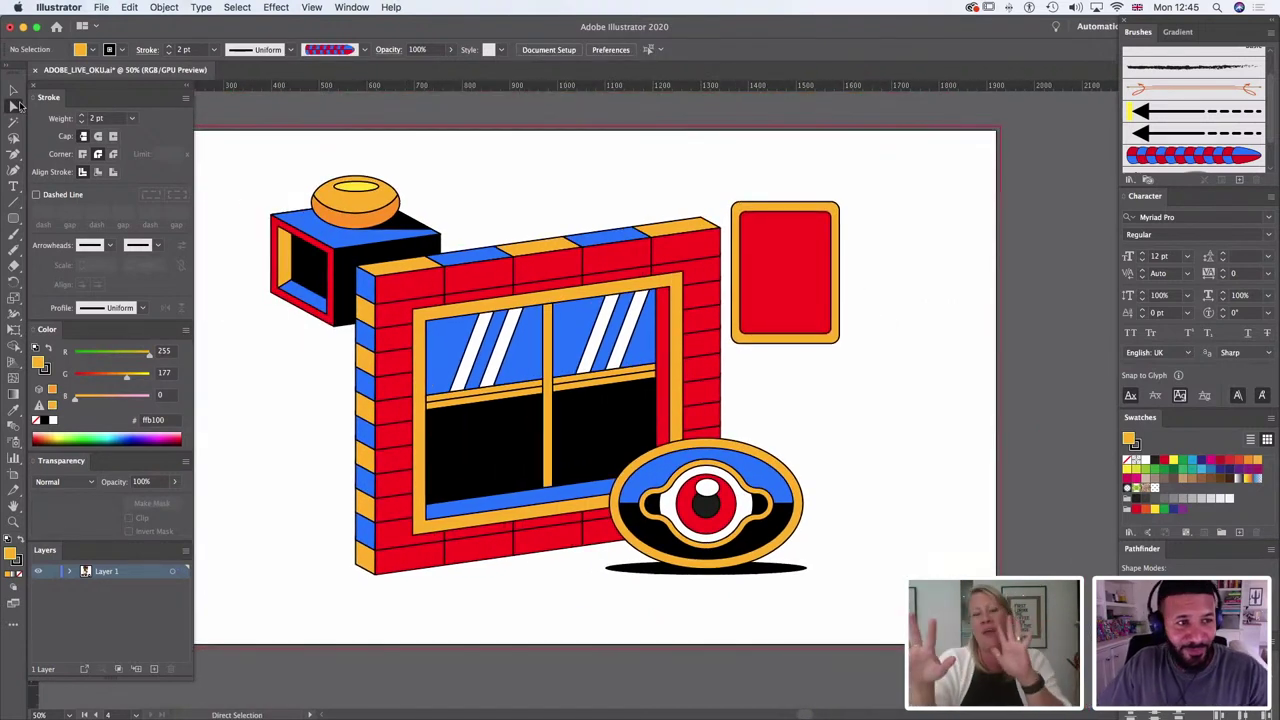
pyautogui.click(13, 90)
pyautogui.click(830, 240)
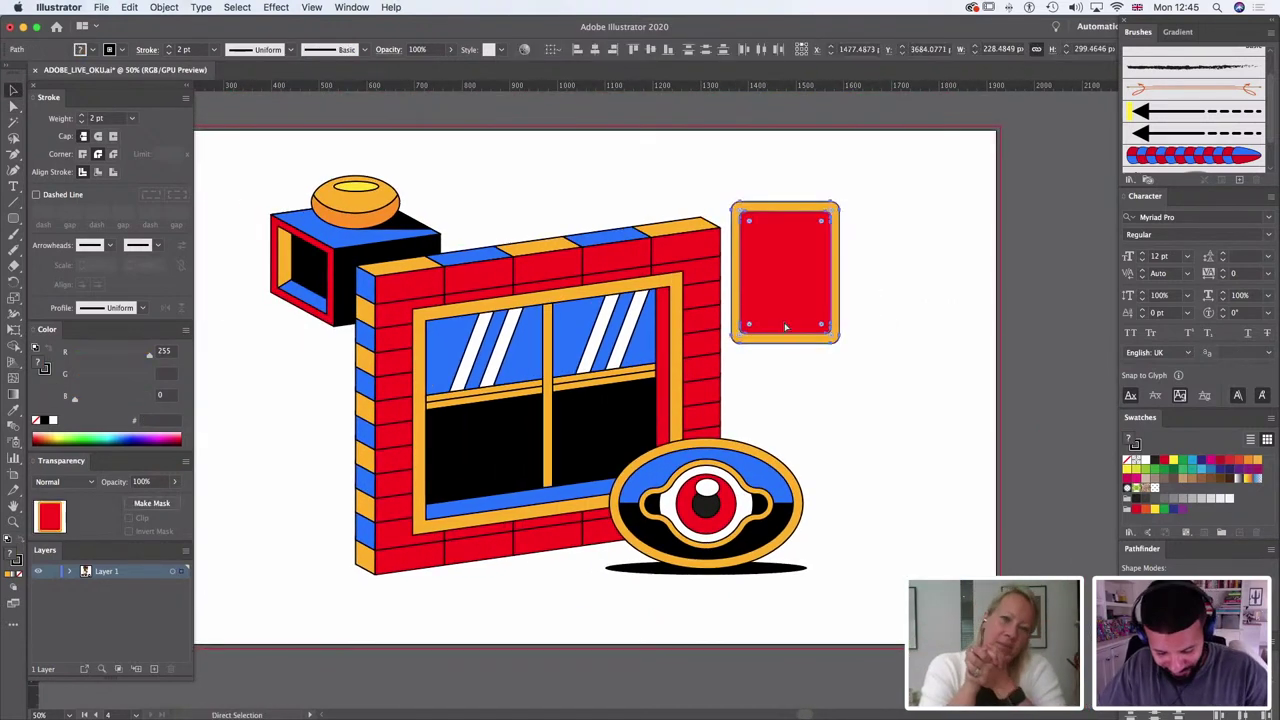
pyautogui.moveTo(755, 237); pyautogui.dragTo(920, 230)
pyautogui.press('super+d')
pyautogui.press('super+d')
pyautogui.press('super+d')
pyautogui.press('super+d')
pyautogui.press('super+d')
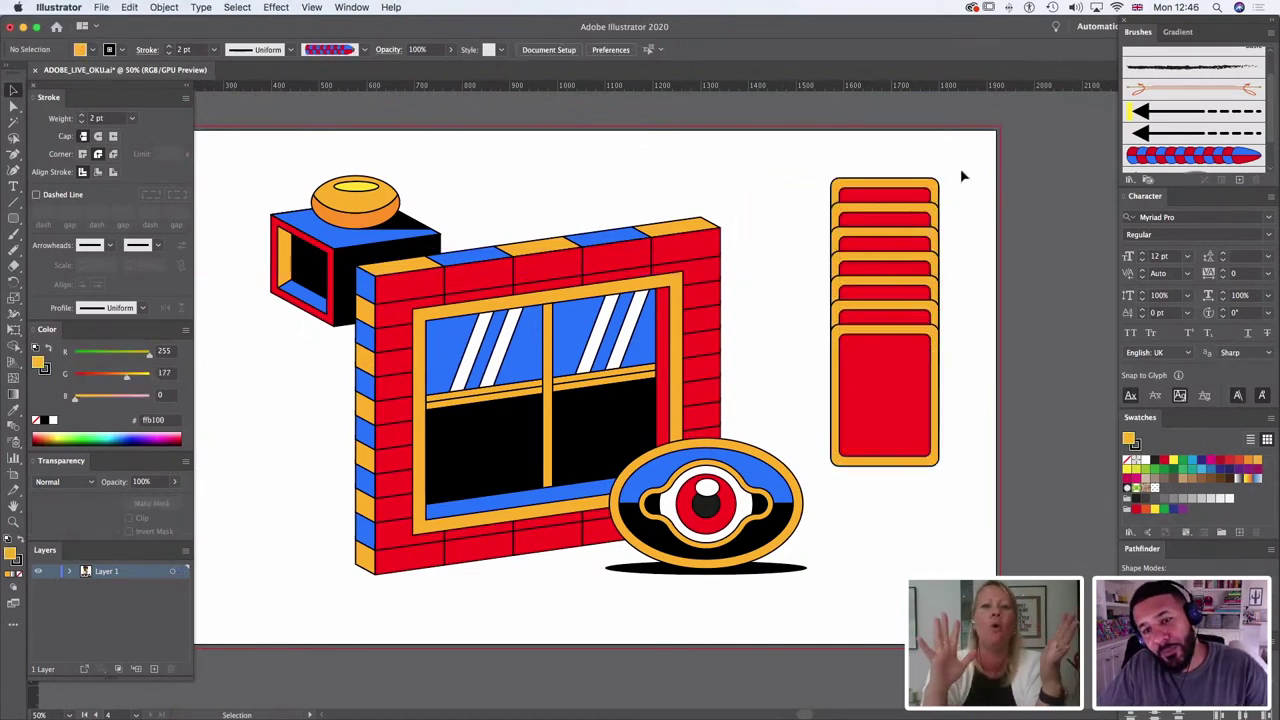
# Step: Group the seven stacked cards and scale them down slightly, placed just beyond the brick wall's right edge
pyautogui.moveTo(963, 177); pyautogui.dragTo(874, 443)
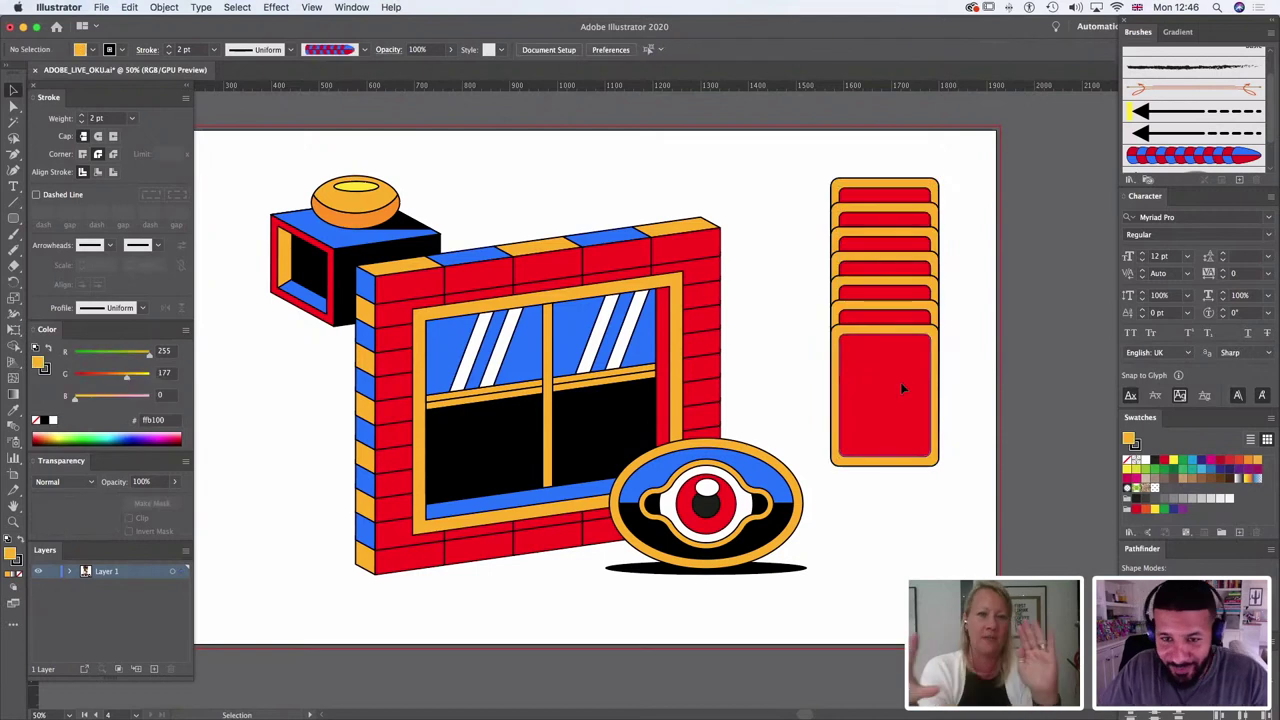
pyautogui.moveTo(900, 382); pyautogui.dragTo(801, 375)
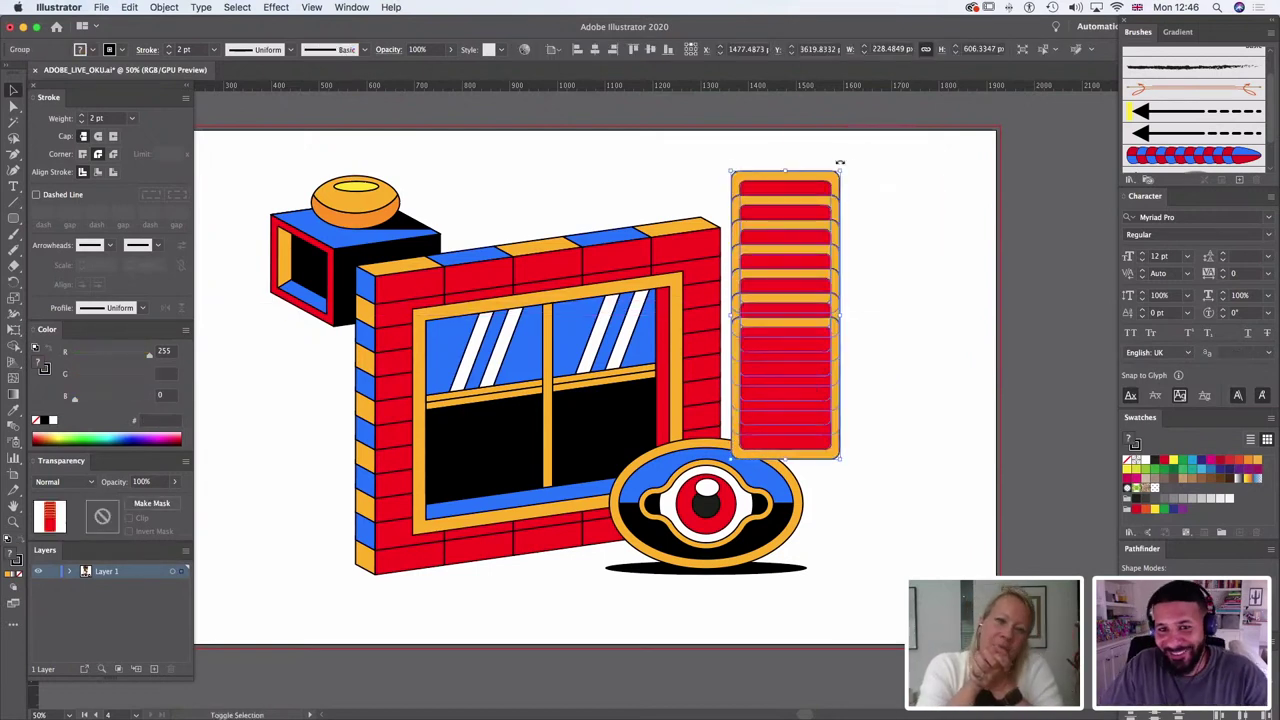
pyautogui.moveTo(842, 172); pyautogui.dragTo(837, 206)
pyautogui.moveTo(788, 311); pyautogui.dragTo(774, 311)
pyautogui.click(872, 320)
# Step: Fill the inner panels of the second, fourth and sixth cards with black sampled from the box artwork
pyautogui.click(13, 107)
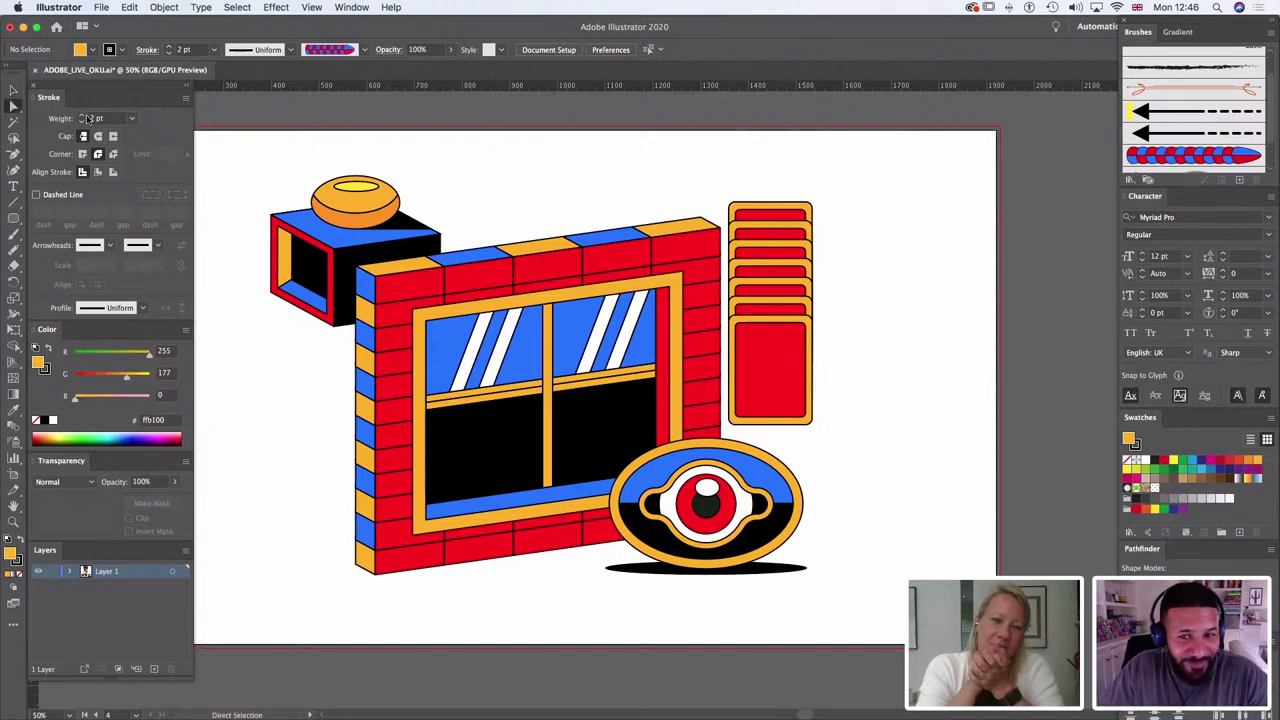
pyautogui.click(780, 300)
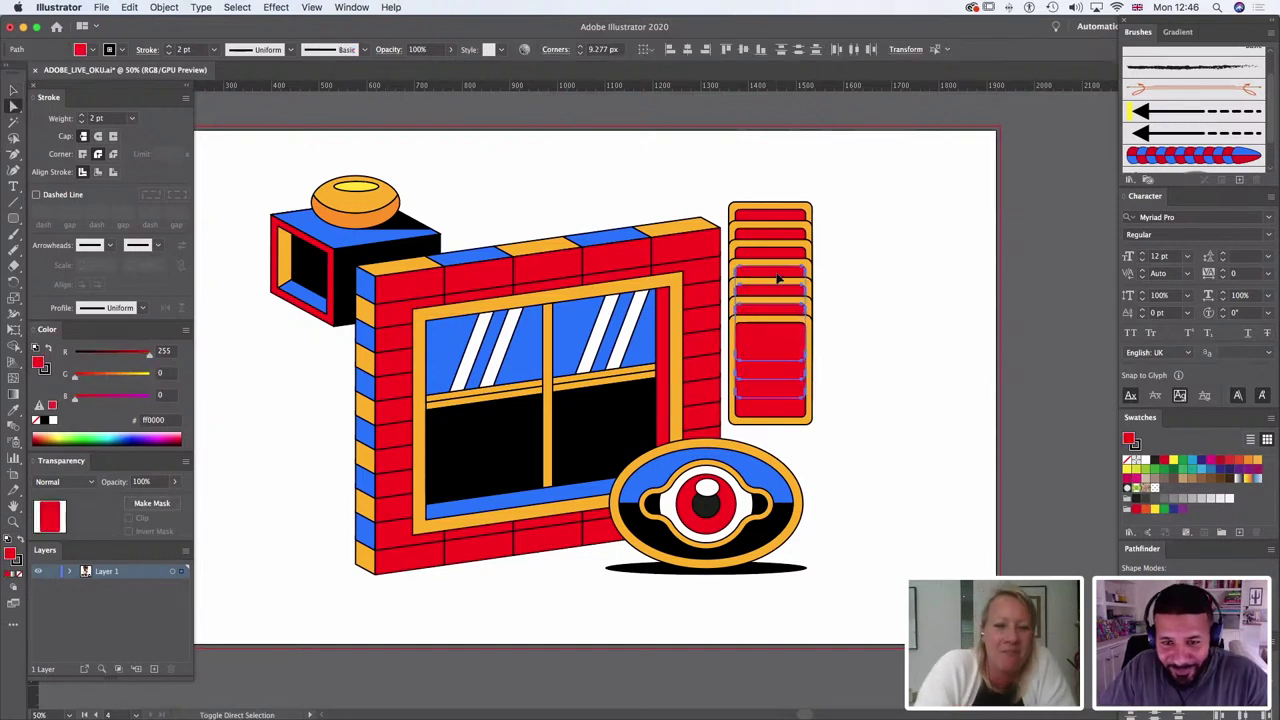
pyautogui.keyDown('shift'); pyautogui.click(780, 273); pyautogui.keyUp('shift')
pyautogui.click(801, 310)
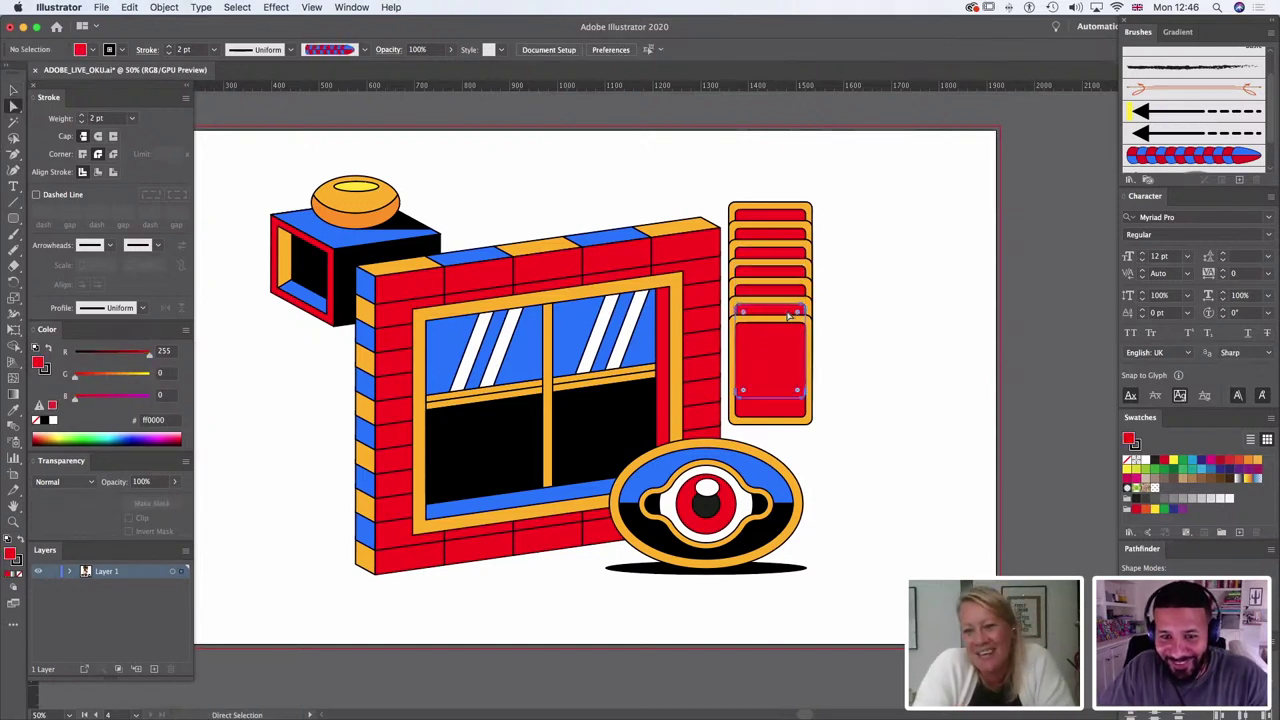
pyautogui.keyDown('shift'); pyautogui.click(786, 277); pyautogui.keyUp('shift')
pyautogui.keyDown('shift'); pyautogui.click(792, 248); pyautogui.keyUp('shift')
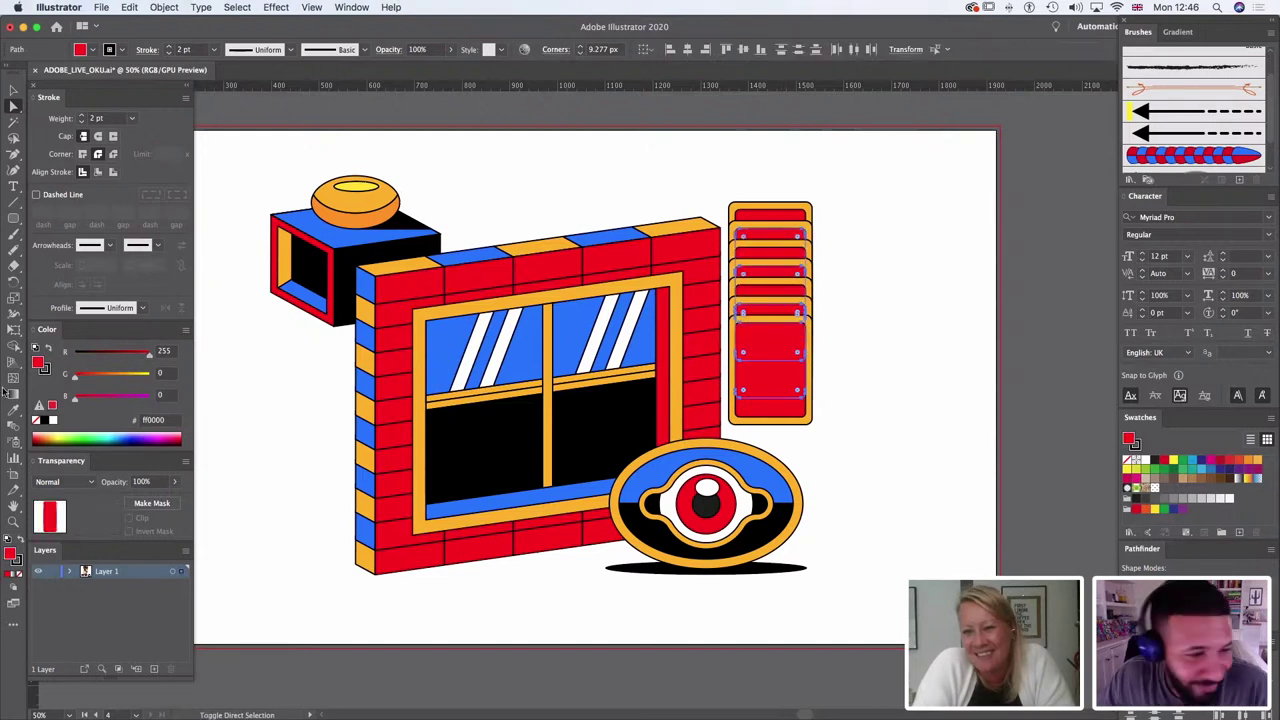
pyautogui.press('i')
pyautogui.click(338, 256)
pyautogui.press('a')
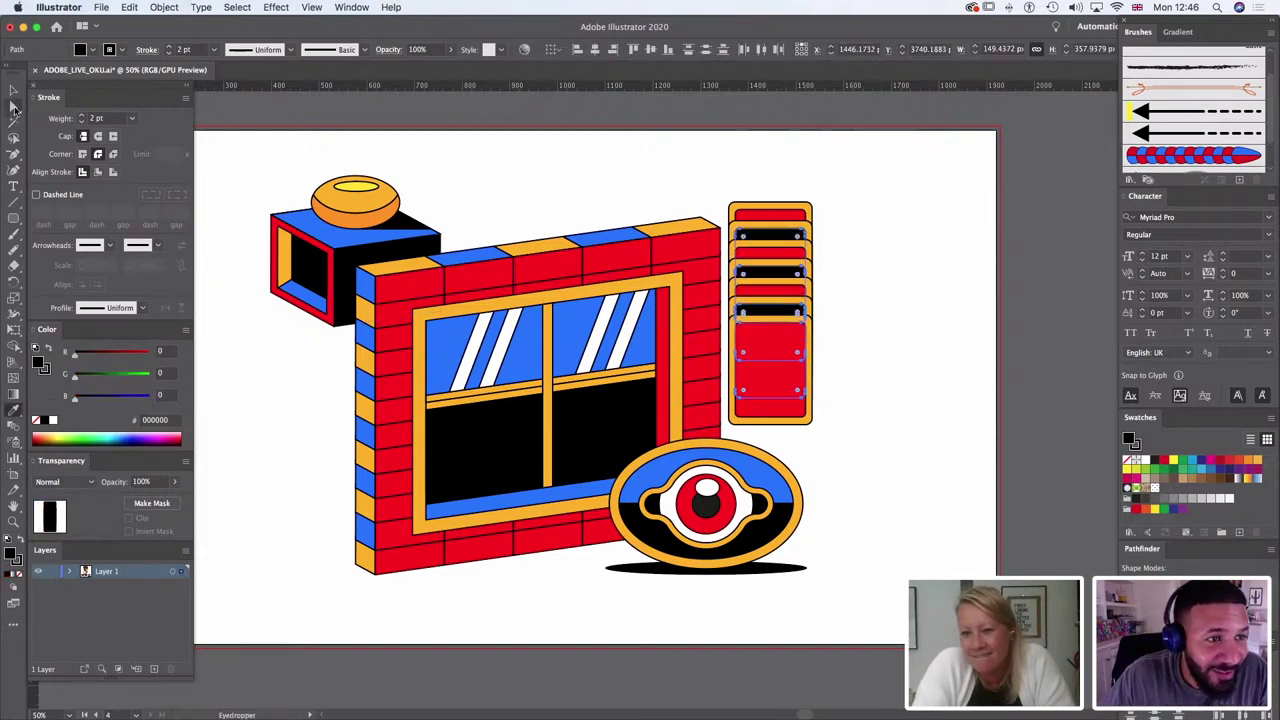
pyautogui.click(497, 137)
# Step: Fill the inner panels of the first, third and fifth cards with the blue (1d6eff) sampled from the window pane
pyautogui.click(790, 293)
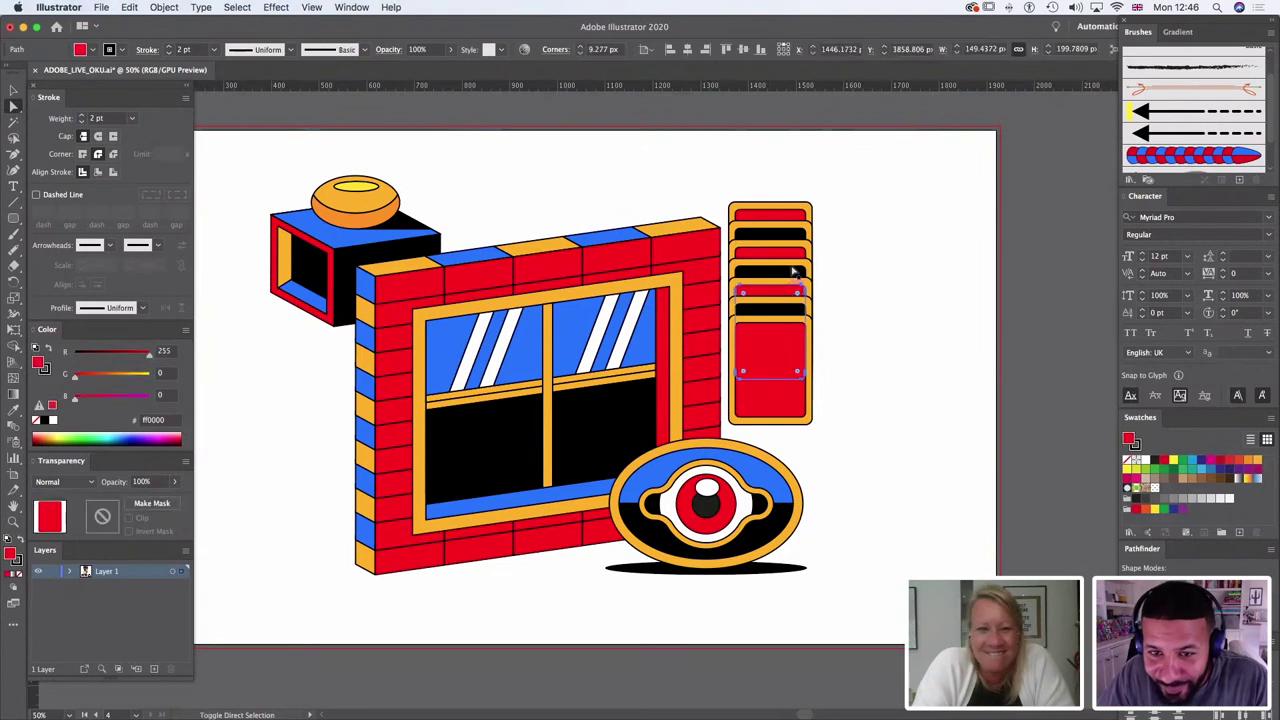
pyautogui.keyDown('shift'); pyautogui.click(791, 254); pyautogui.keyUp('shift')
pyautogui.keyDown('shift'); pyautogui.click(788, 214); pyautogui.keyUp('shift')
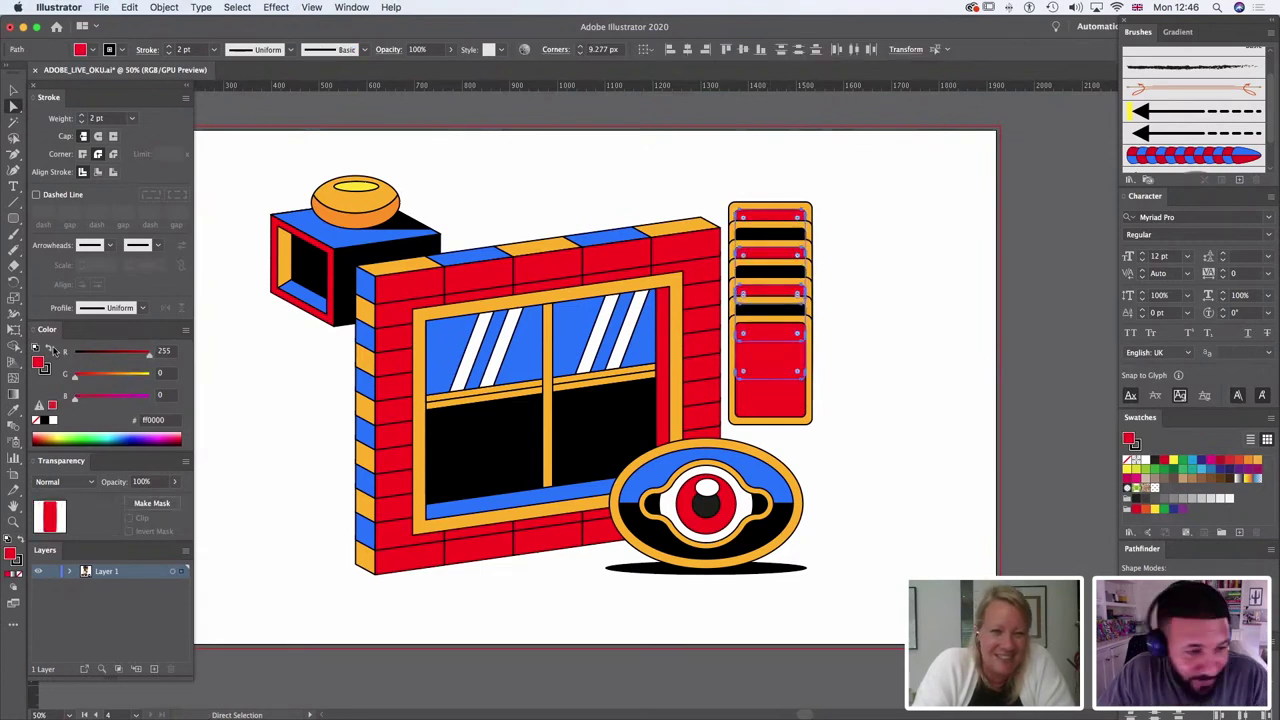
pyautogui.click(14, 410)
pyautogui.click(450, 350)
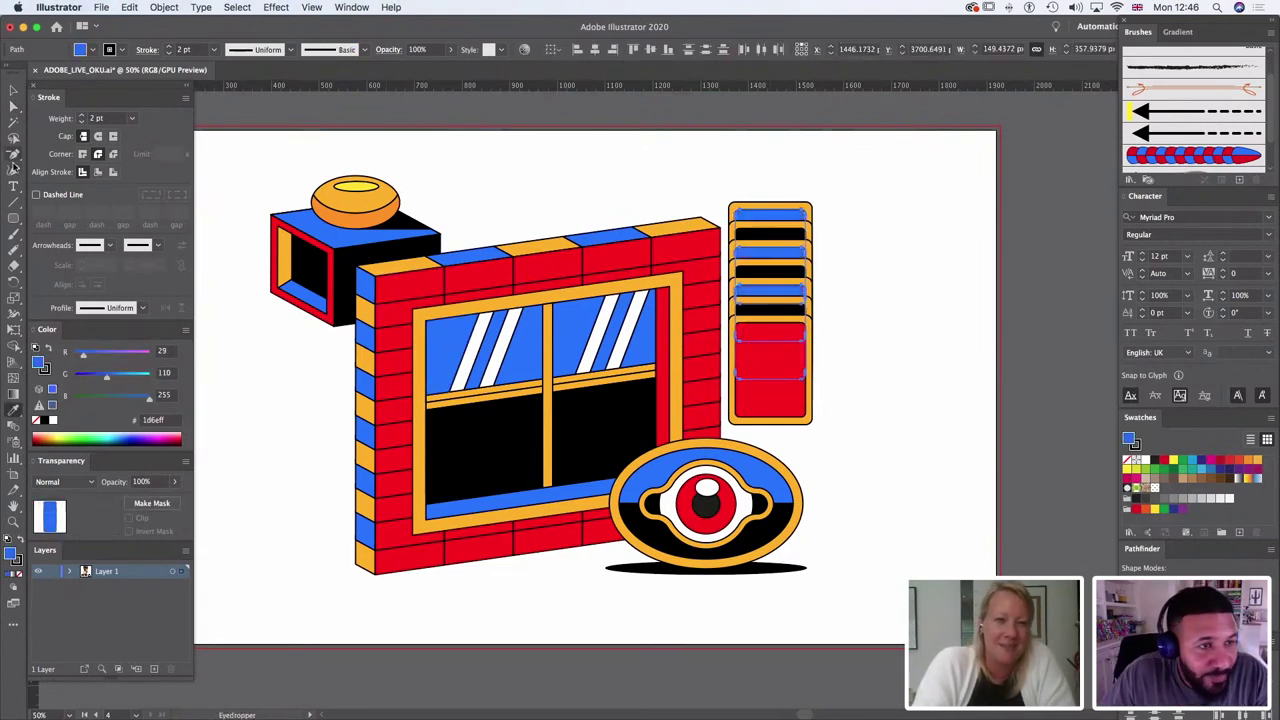
pyautogui.press('v')
pyautogui.click(914, 322)
# Step: Draw a tall, narrow blue rectangle about 42 by 360 px to the right of the card stack
pyautogui.hscroll(-2, 749, 437)
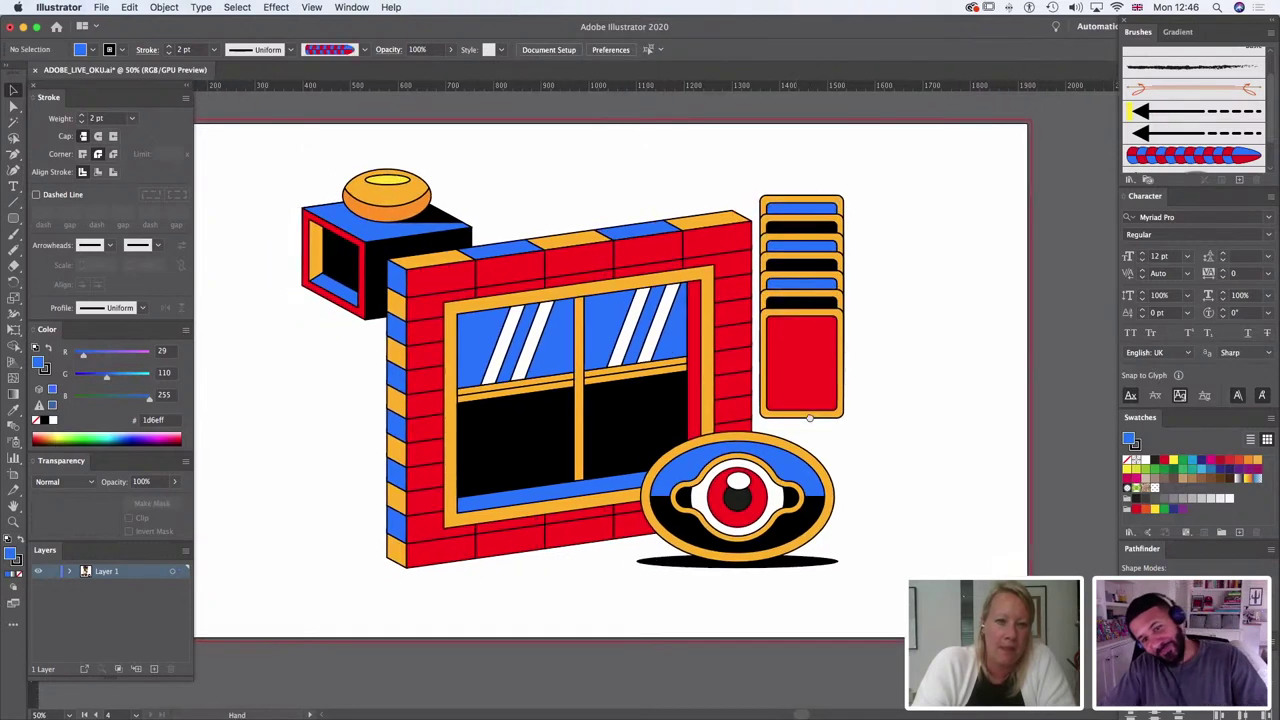
pyautogui.click(14, 188)
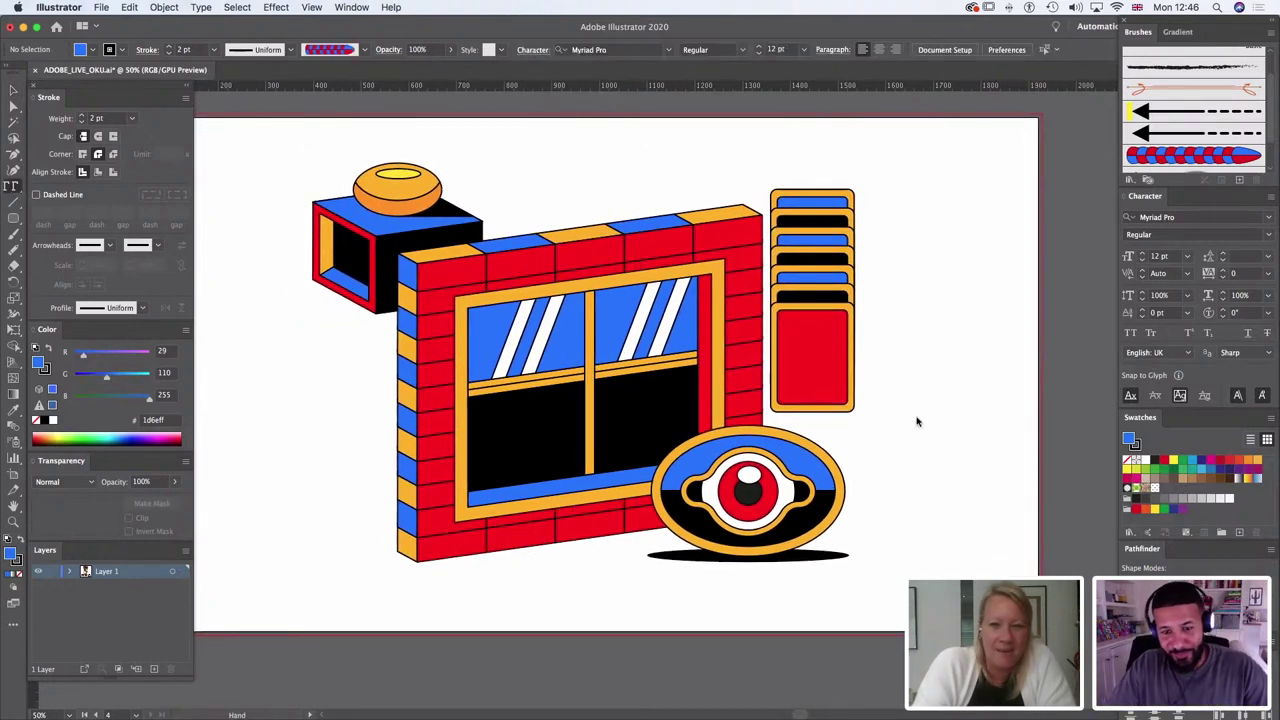
pyautogui.hscroll(5, 917, 420)
pyautogui.moveTo(14, 218); pyautogui.dragTo(62, 217)
pyautogui.moveTo(716, 211); pyautogui.dragTo(737, 381)
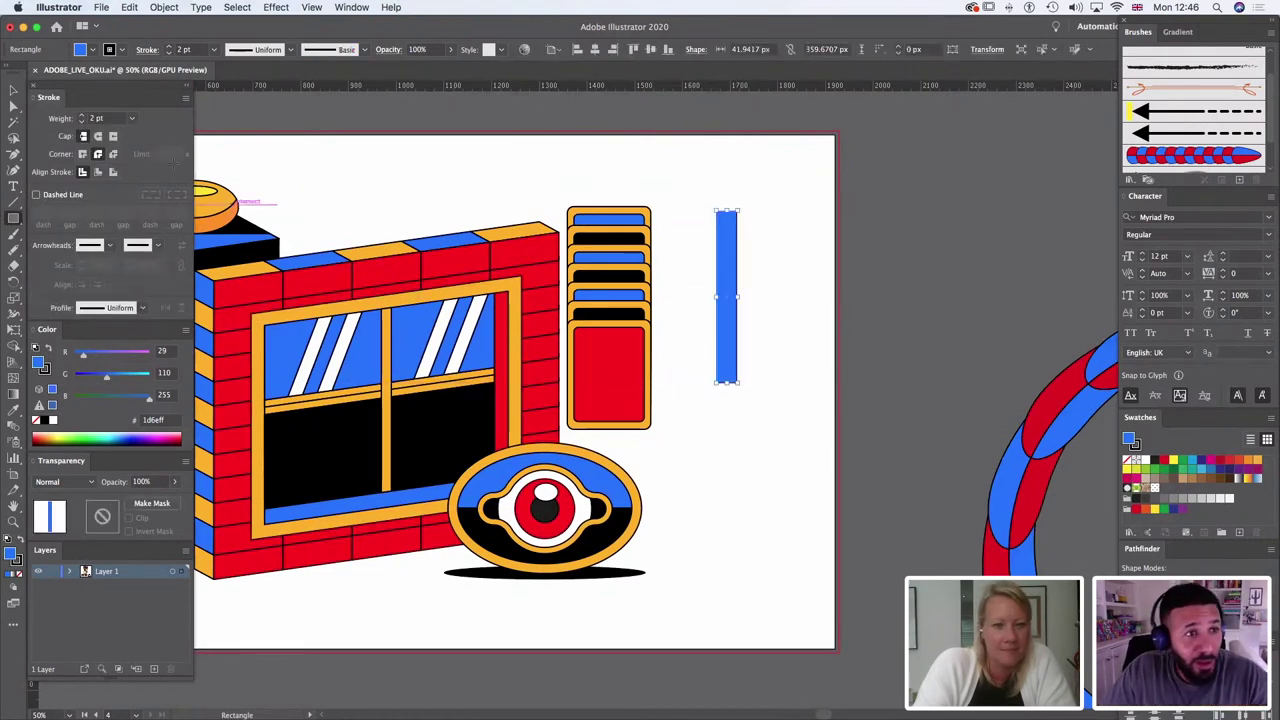
pyautogui.click(14, 105)
pyautogui.click(757, 283)
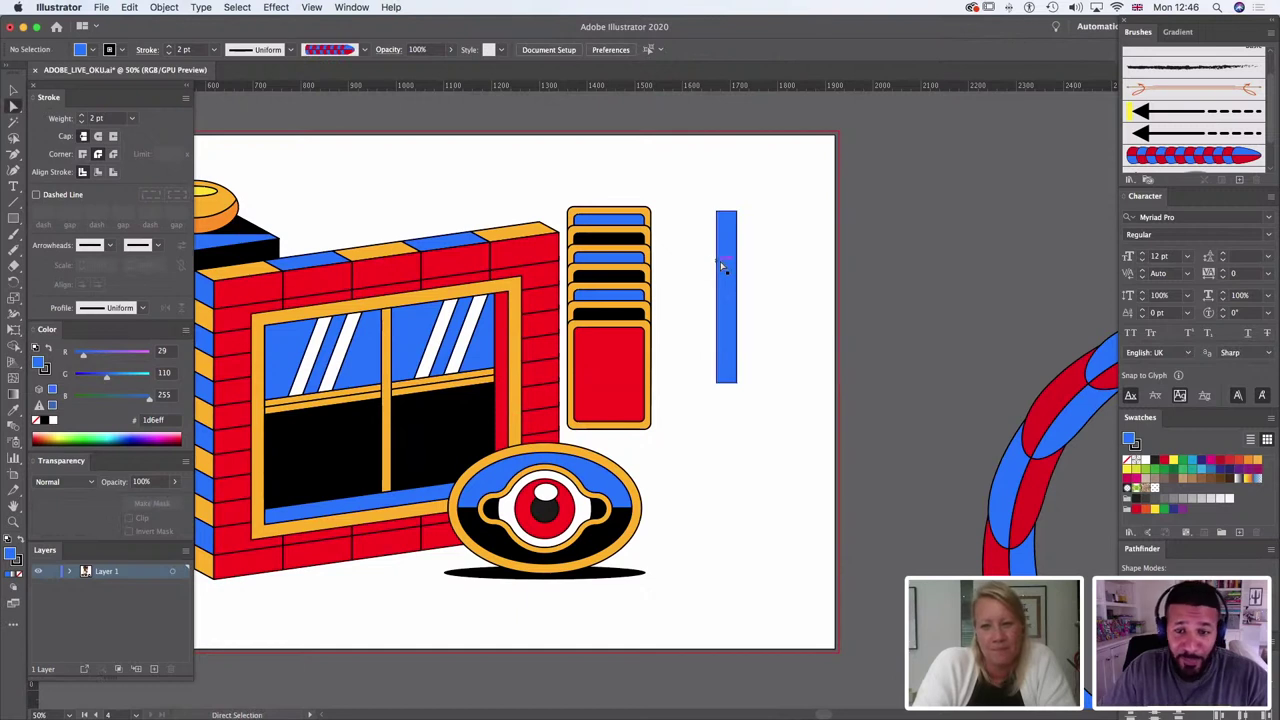
# Step: Duplicate the blue bar twice to the right at equal spacing to form a row of three bars
pyautogui.moveTo(720, 266); pyautogui.dragTo(751, 266)
pyautogui.hotkey('ctrl', 'd')
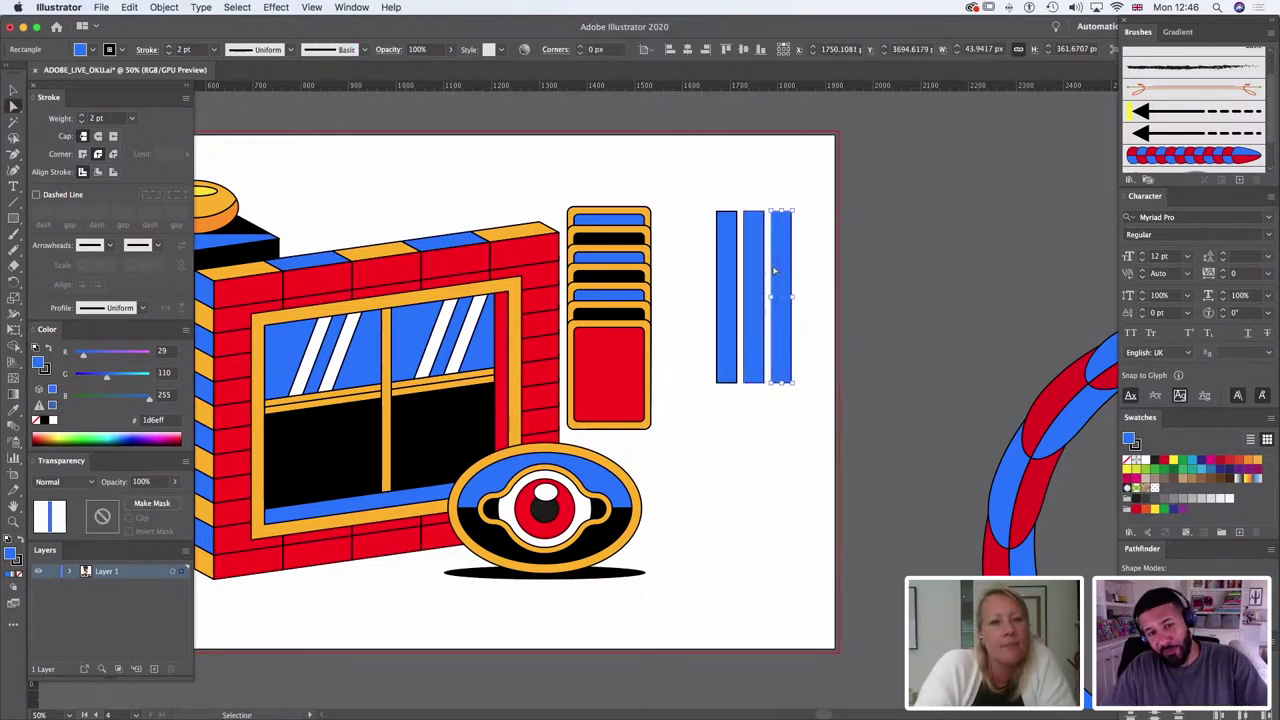
pyautogui.click(896, 282)
pyautogui.moveTo(734, 330); pyautogui.dragTo(706, 434)
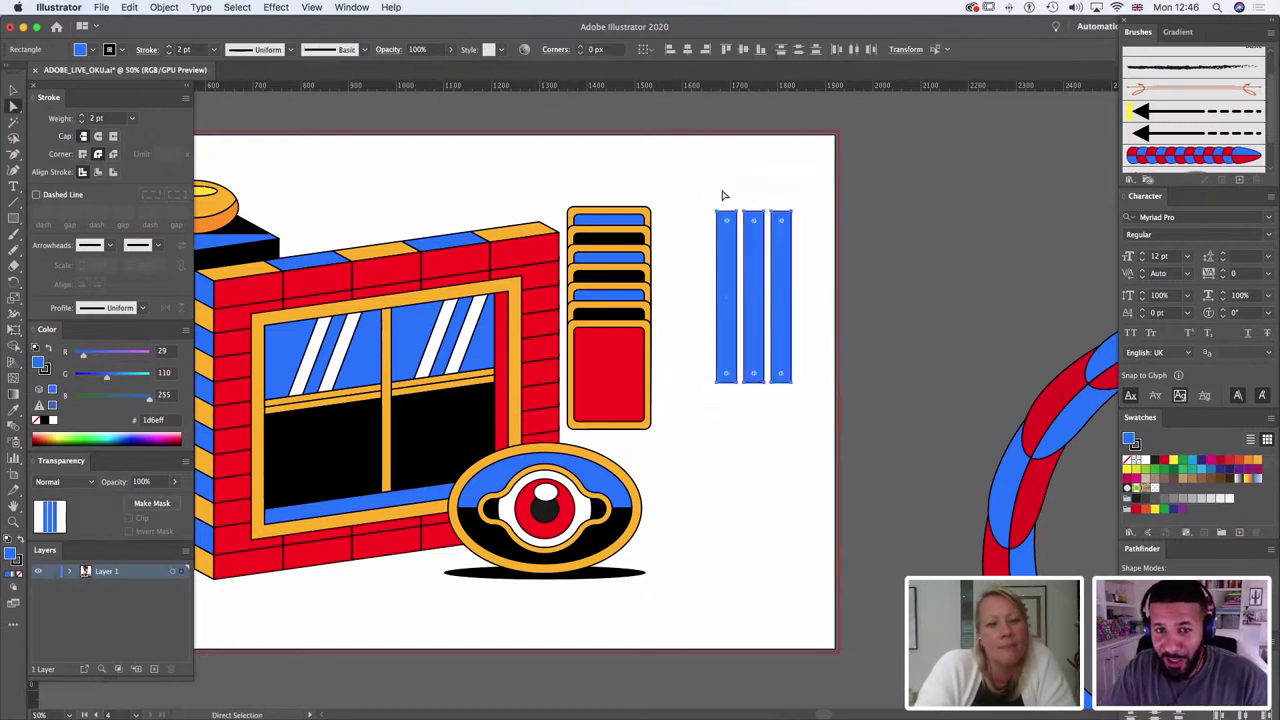
pyautogui.click(718, 205)
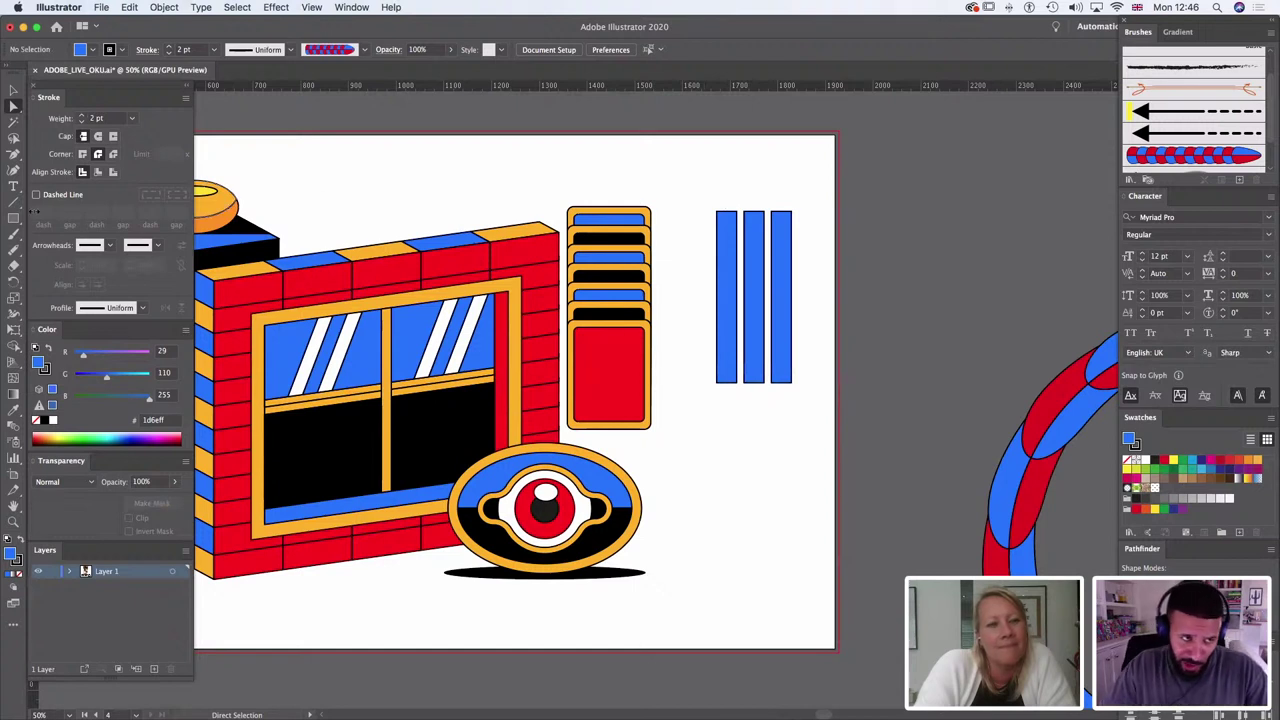
pyautogui.click(13, 90)
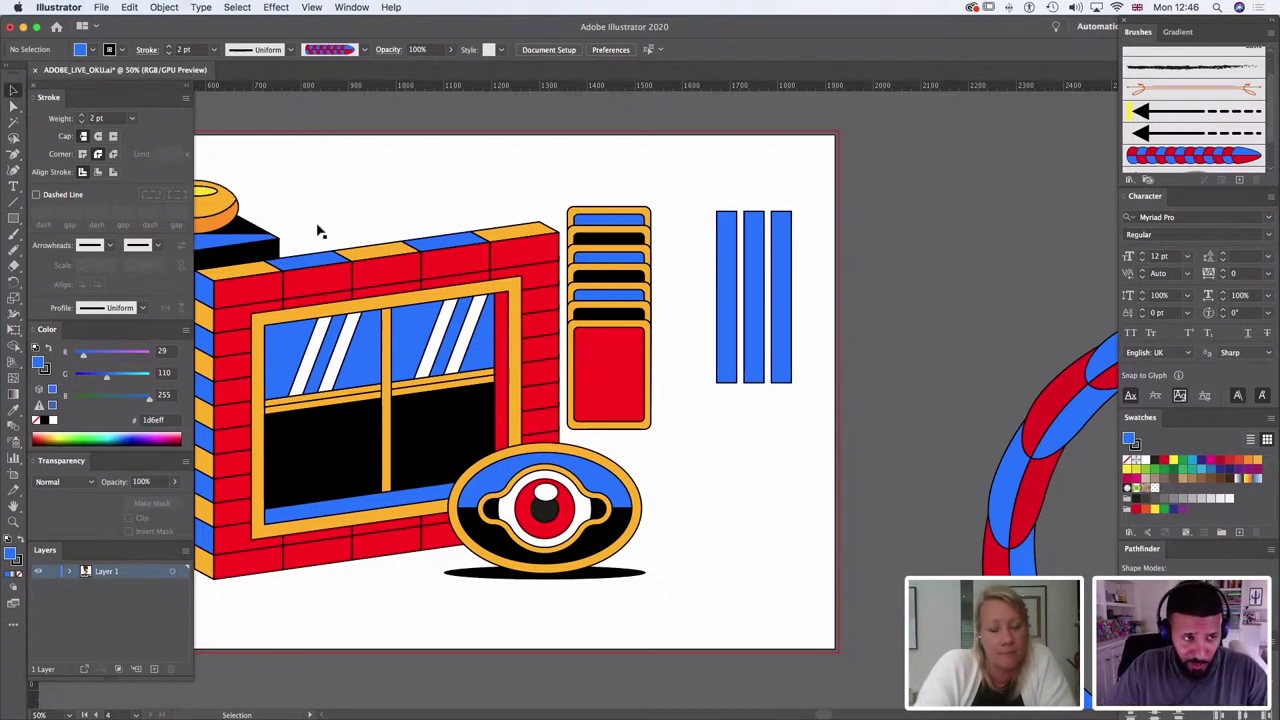
pyautogui.click(13, 220)
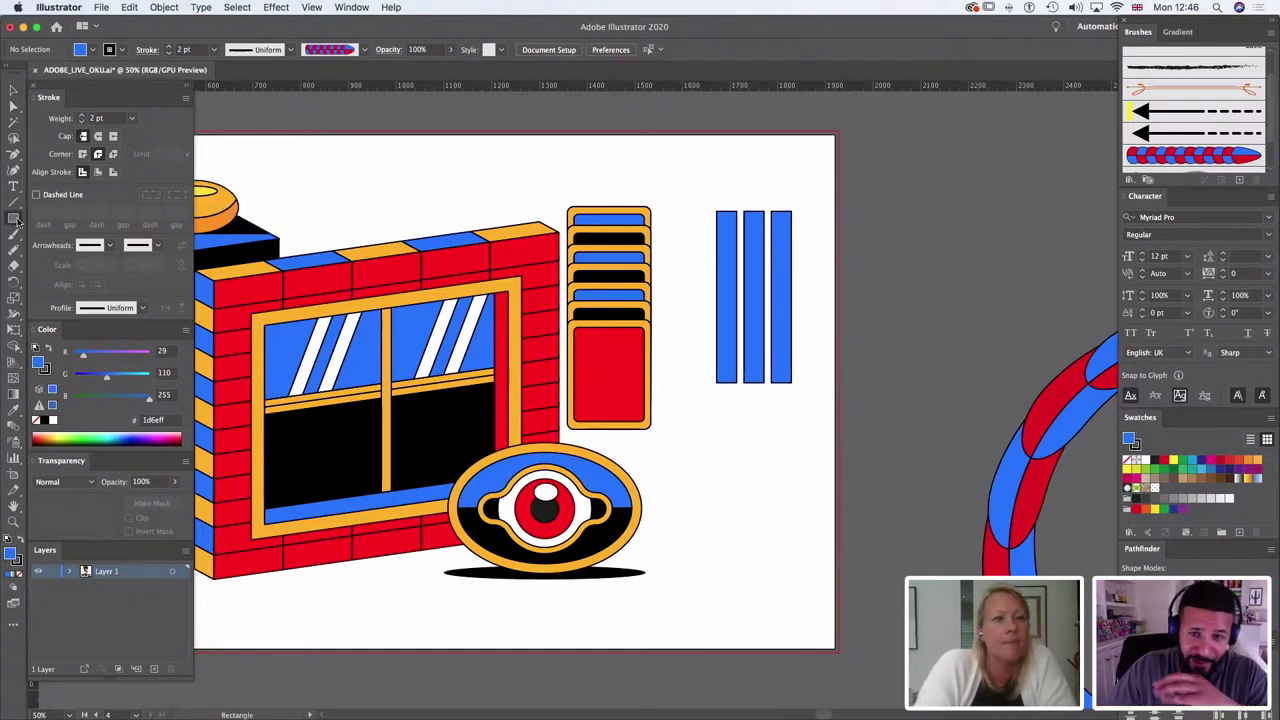
pyautogui.moveTo(699, 233); pyautogui.dragTo(829, 260)
pyautogui.hotkey('ctrl', 'z')
pyautogui.click(13, 90)
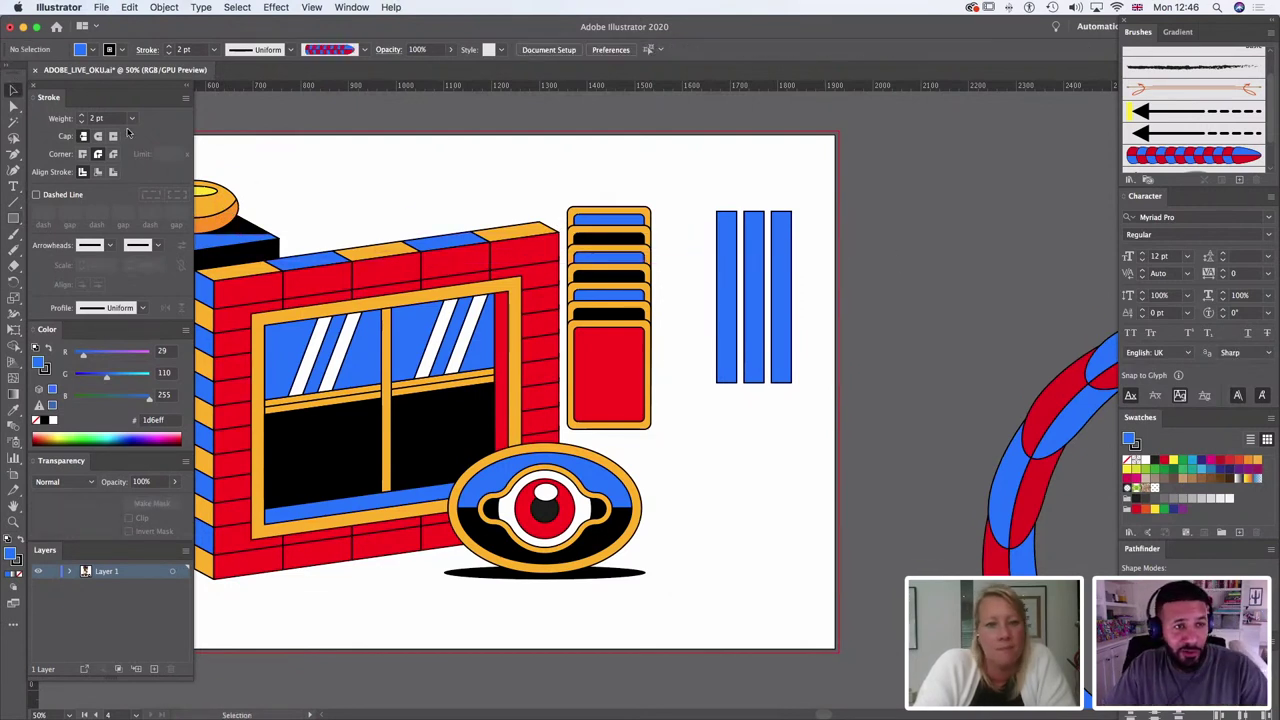
# Step: Group the three blue bars, paste a copy in front and rotate it 90° to cross the originals
pyautogui.click(731, 328)
pyautogui.hotkey('ctrl', 'g')
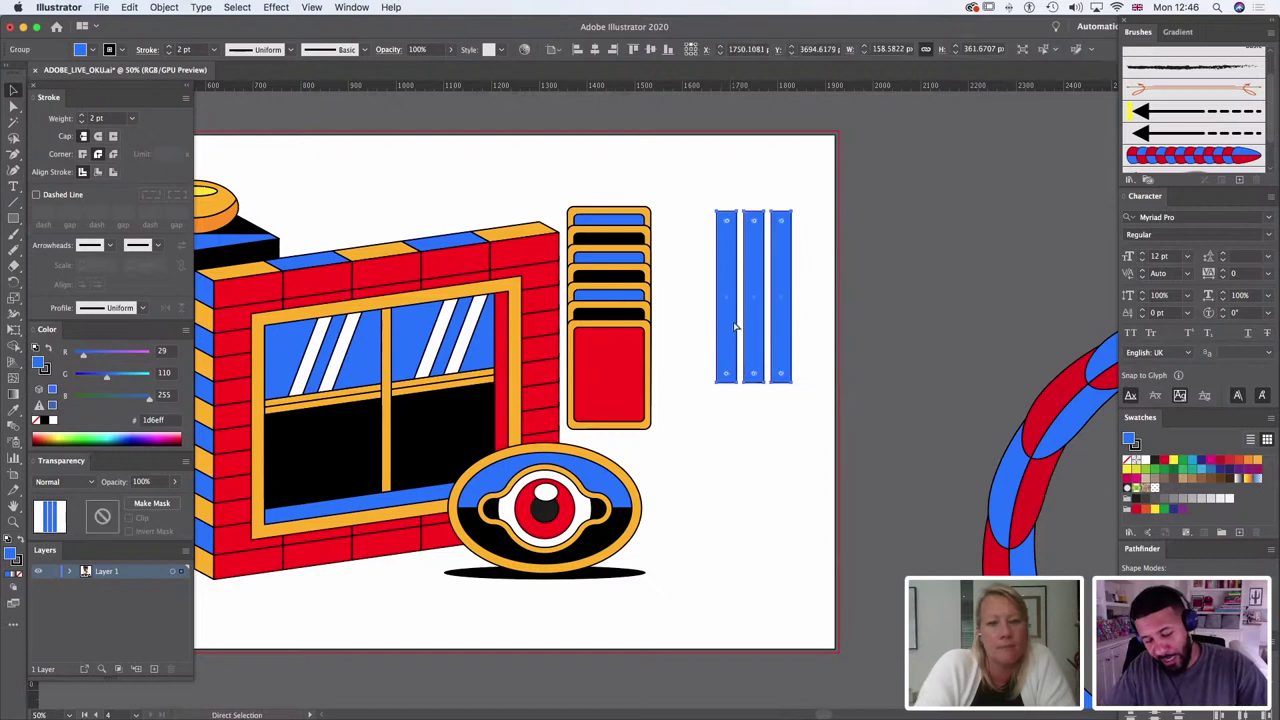
pyautogui.press('v')
pyautogui.press('super+c')
pyautogui.press('super+f')
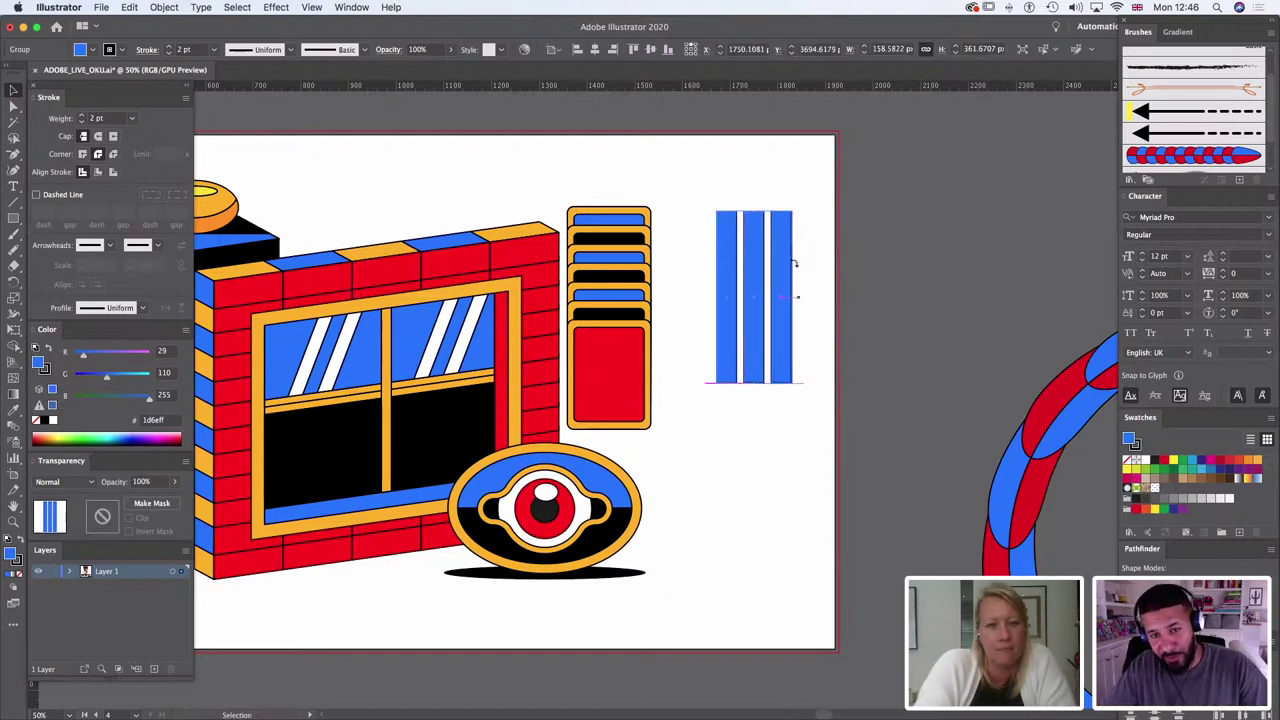
pyautogui.moveTo(796, 298); pyautogui.dragTo(788, 223)
# Step: Divide the crossed bars into separate pieces and delete the protruding upper ends
pyautogui.moveTo(879, 229); pyautogui.dragTo(706, 384)
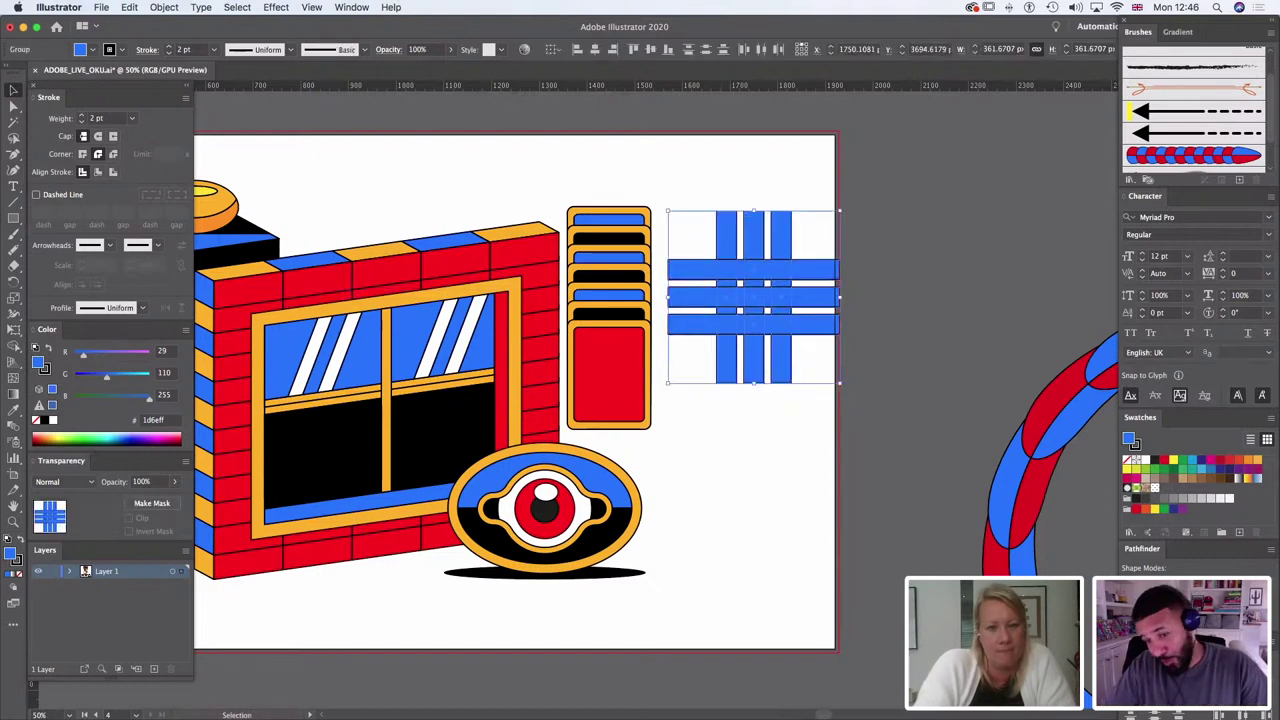
pyautogui.press('a')
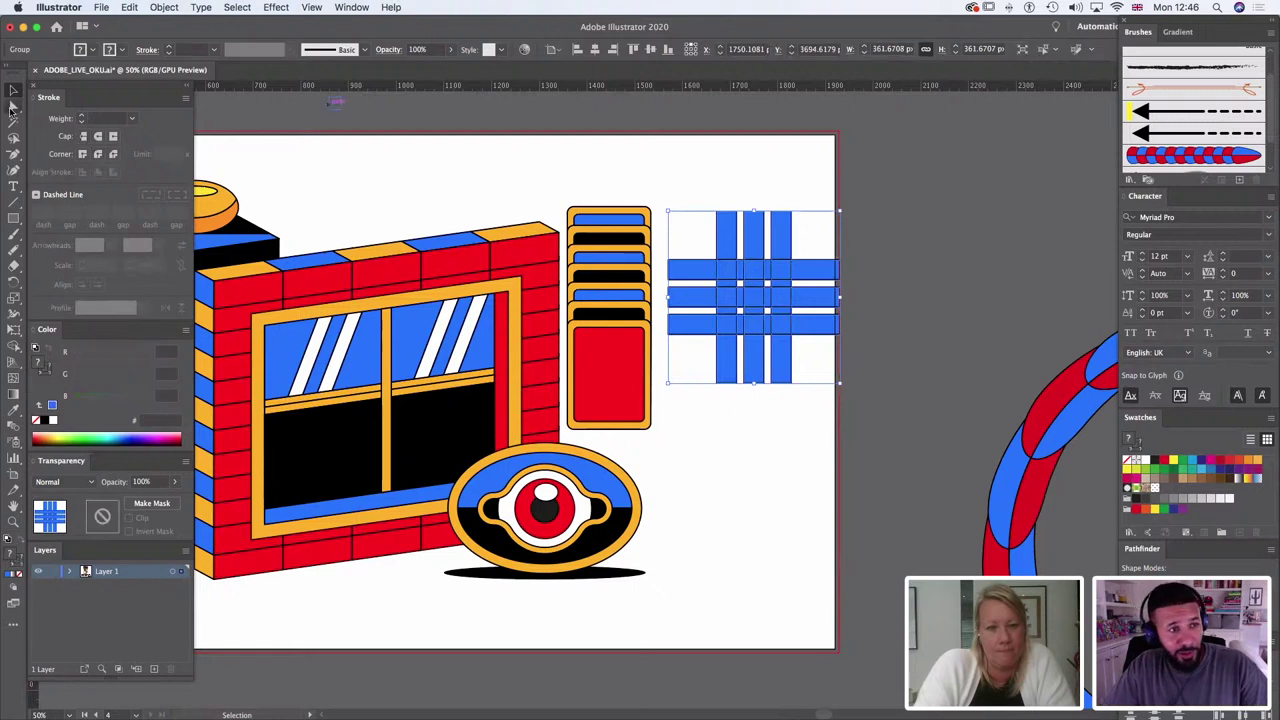
pyautogui.moveTo(832, 193); pyautogui.dragTo(709, 252)
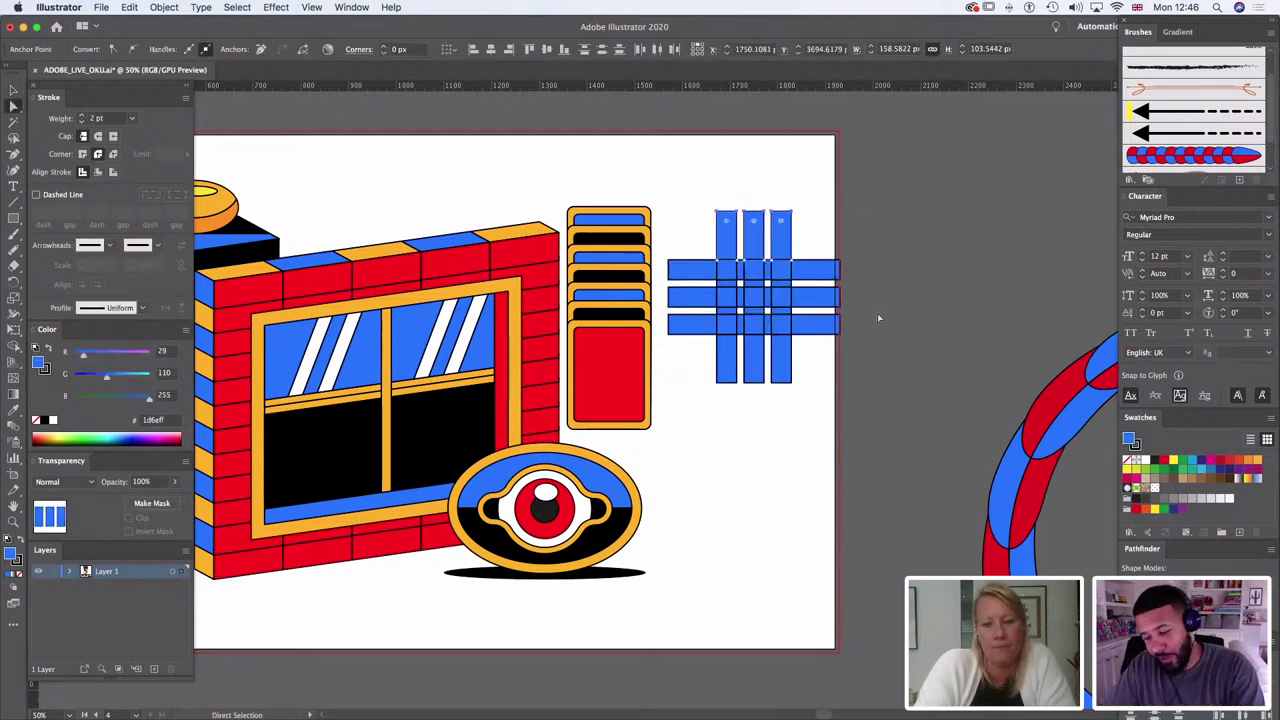
pyautogui.press('Delete')
pyautogui.press('Delete')
# Step: Delete the remaining protruding ends and the upper middle pieces to leave a notched, letter-like emblem
pyautogui.moveTo(864, 251); pyautogui.dragTo(708, 393)
pyautogui.press('Delete')
pyautogui.press('Delete')
pyautogui.press('Delete')
pyautogui.press('Delete')
pyautogui.moveTo(683, 240); pyautogui.dragTo(708, 369)
pyautogui.press('Delete')
pyautogui.press('Delete')
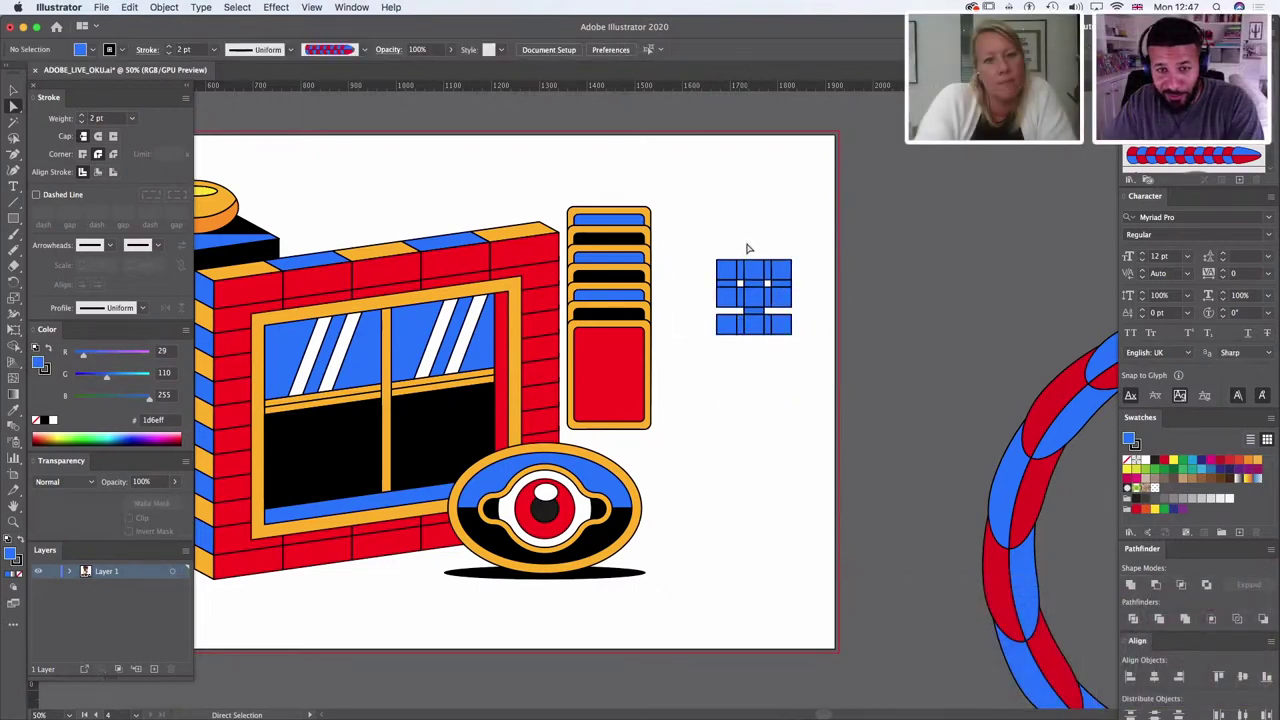
pyautogui.moveTo(768, 288); pyautogui.dragTo(770, 290)
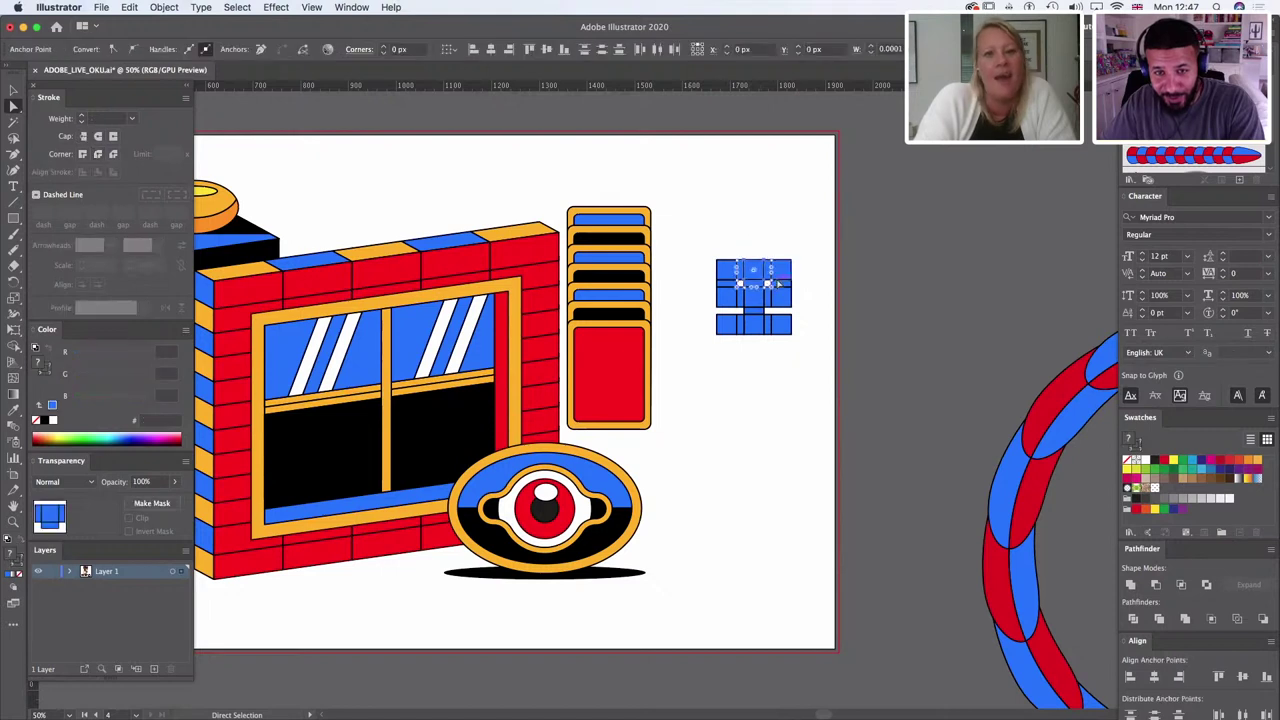
pyautogui.press('Delete')
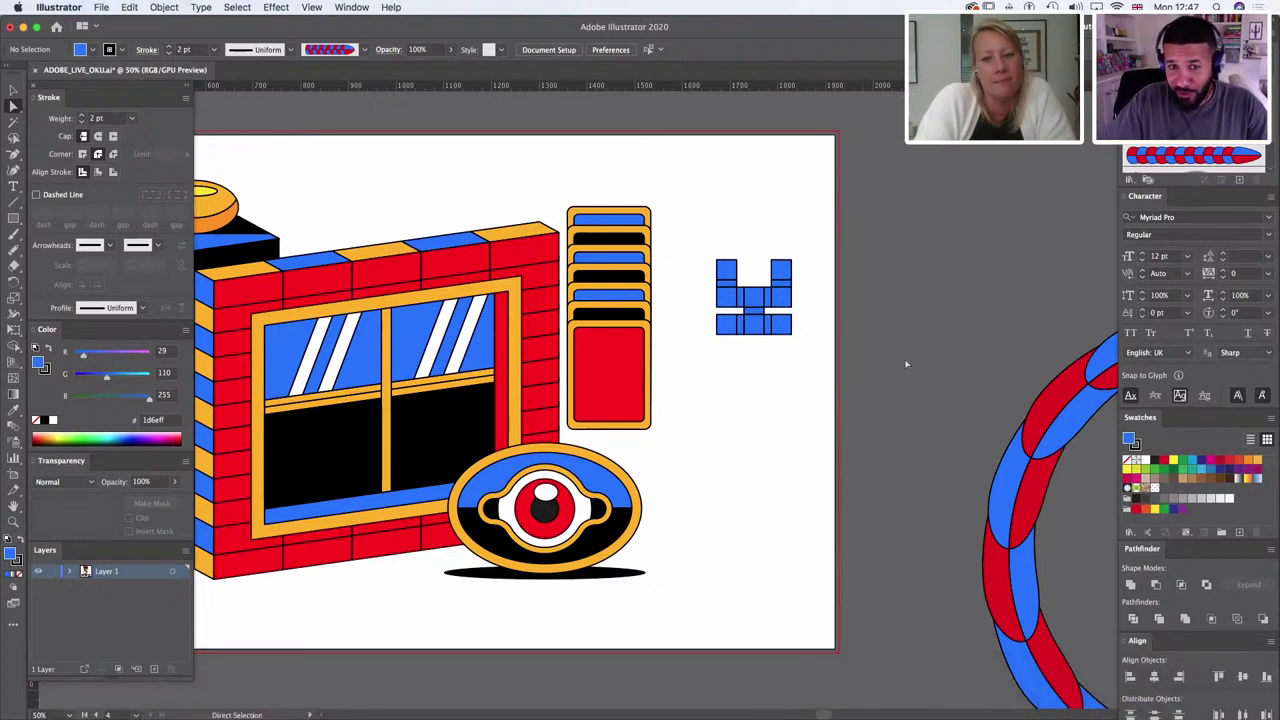
# Step: Isolate the emblem group, select all its blue pieces with the Magic Wand and unite them into one shape
pyautogui.press('v')
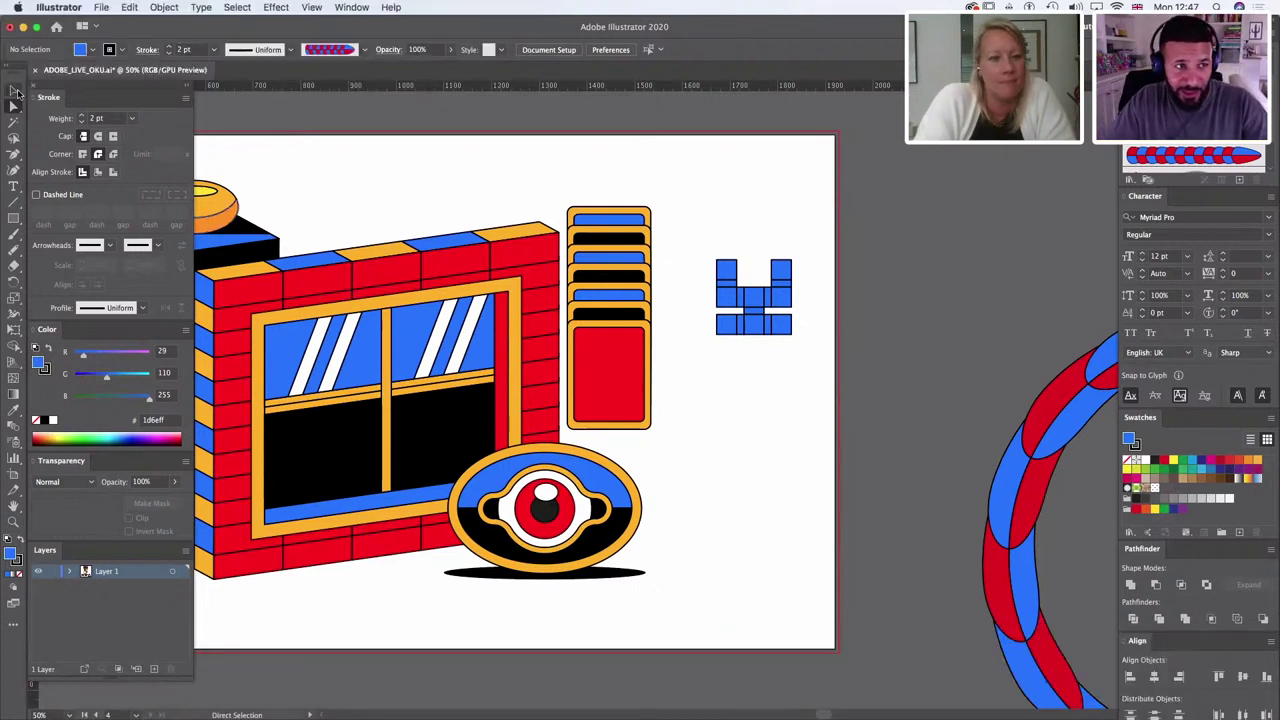
pyautogui.moveTo(693, 236); pyautogui.dragTo(828, 358)
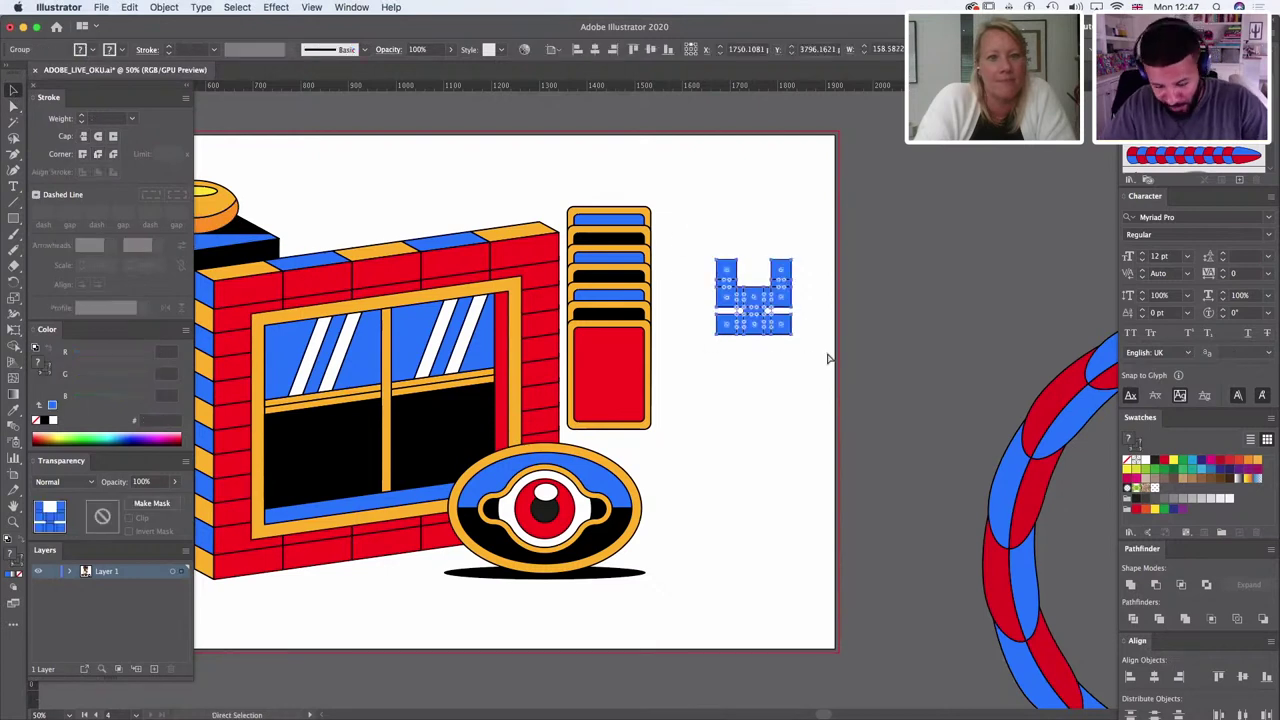
pyautogui.press('v')
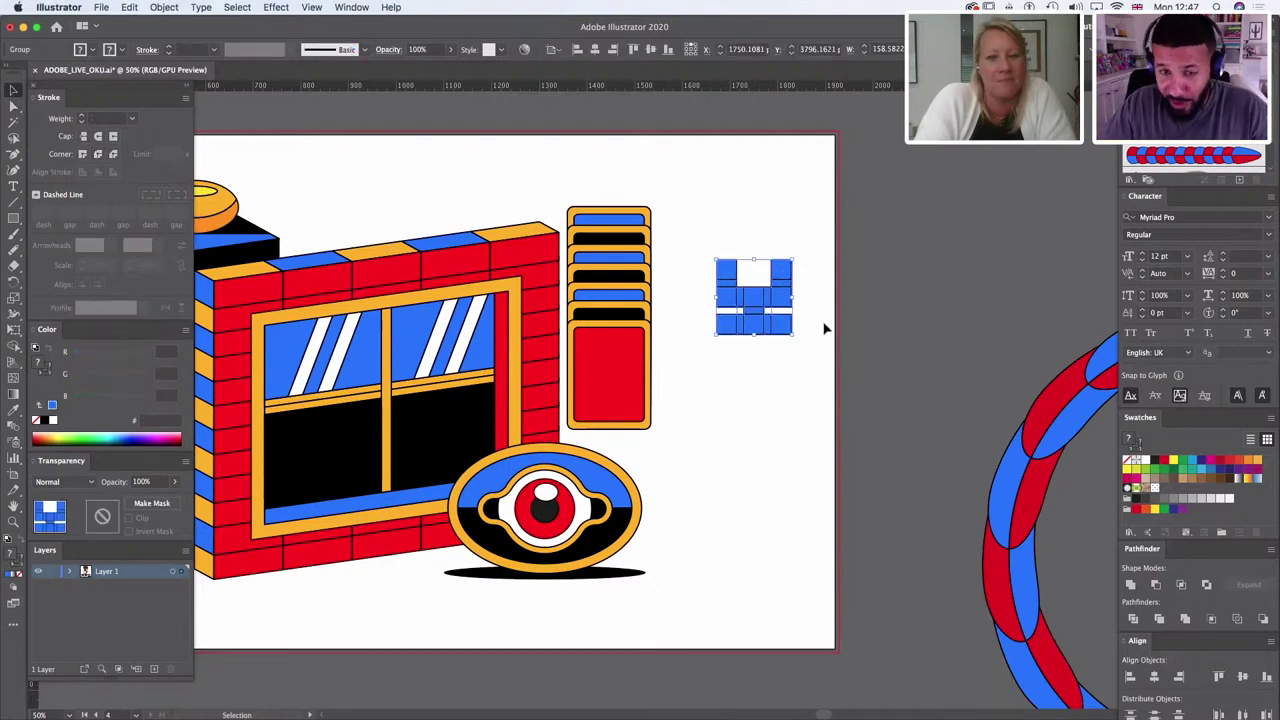
pyautogui.press('a')
pyautogui.press('v')
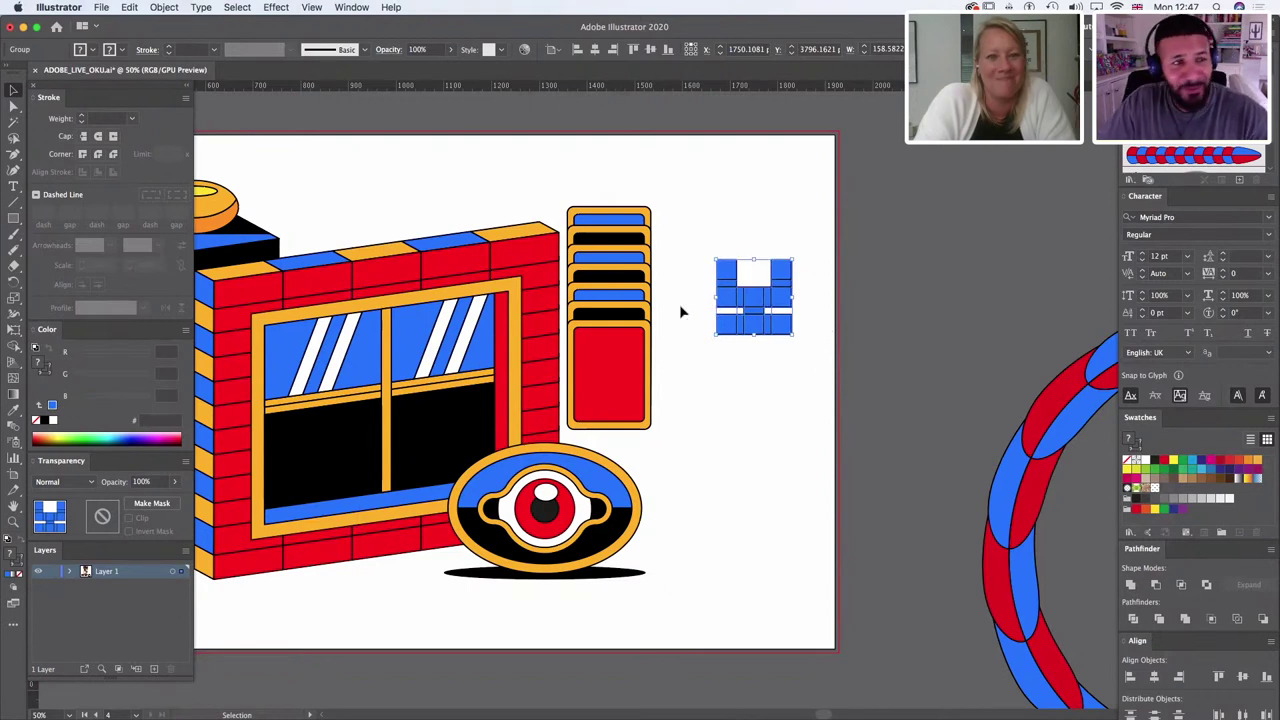
pyautogui.doubleClick(770, 302)
pyautogui.click(13, 120)
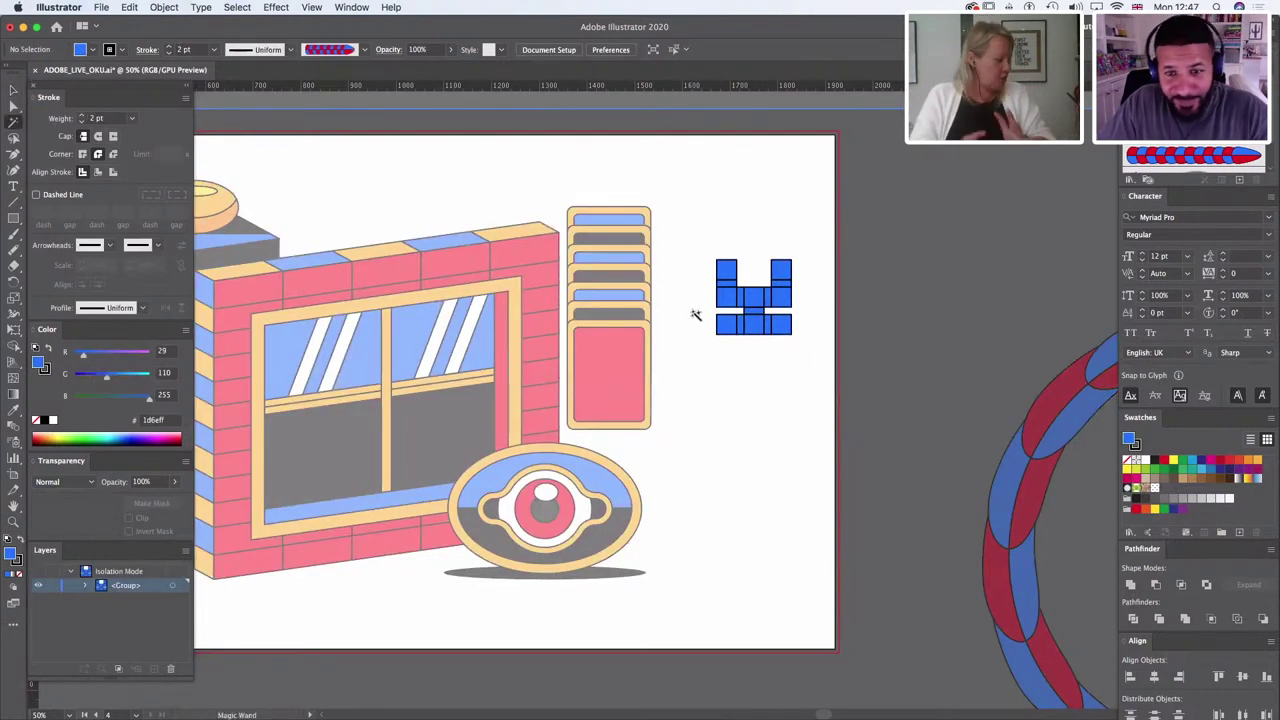
pyautogui.click(757, 295)
pyautogui.press('Delete')
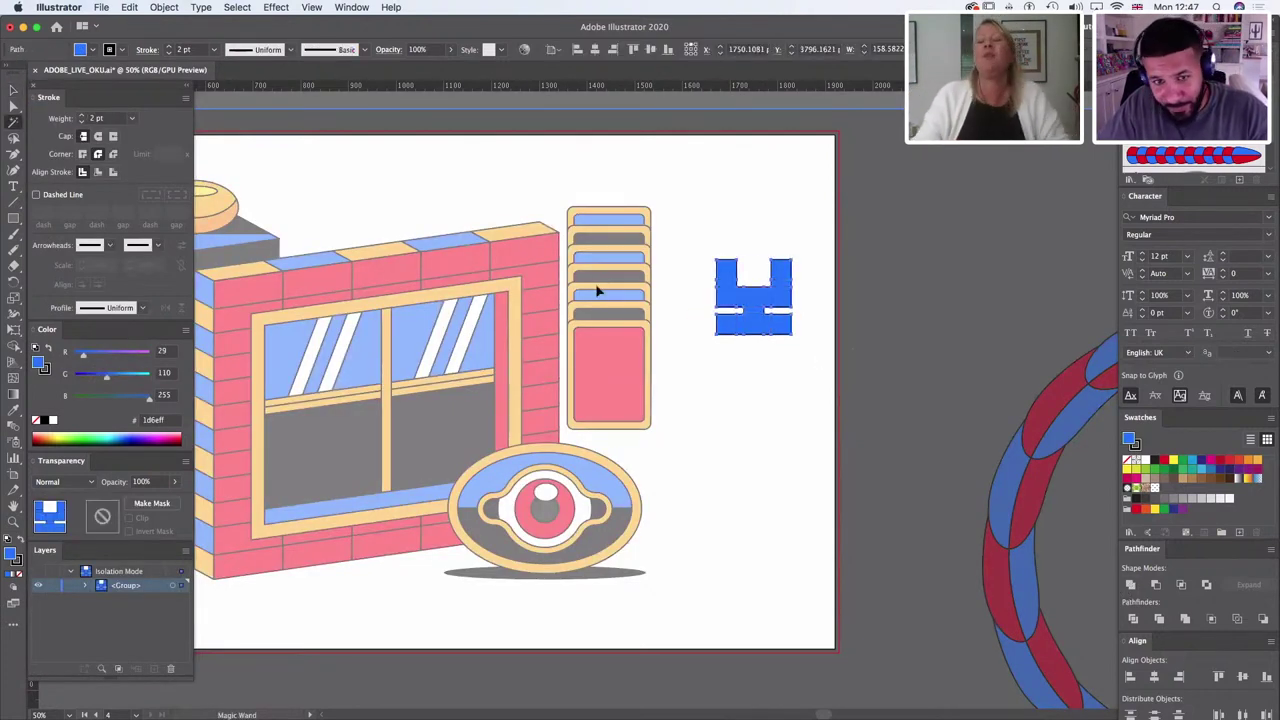
# Step: Undo the deletion of the united emblem shape and exit isolation mode
pyautogui.hotkey('ctrl', 'z')
pyautogui.hotkey('ctrl', 'z')
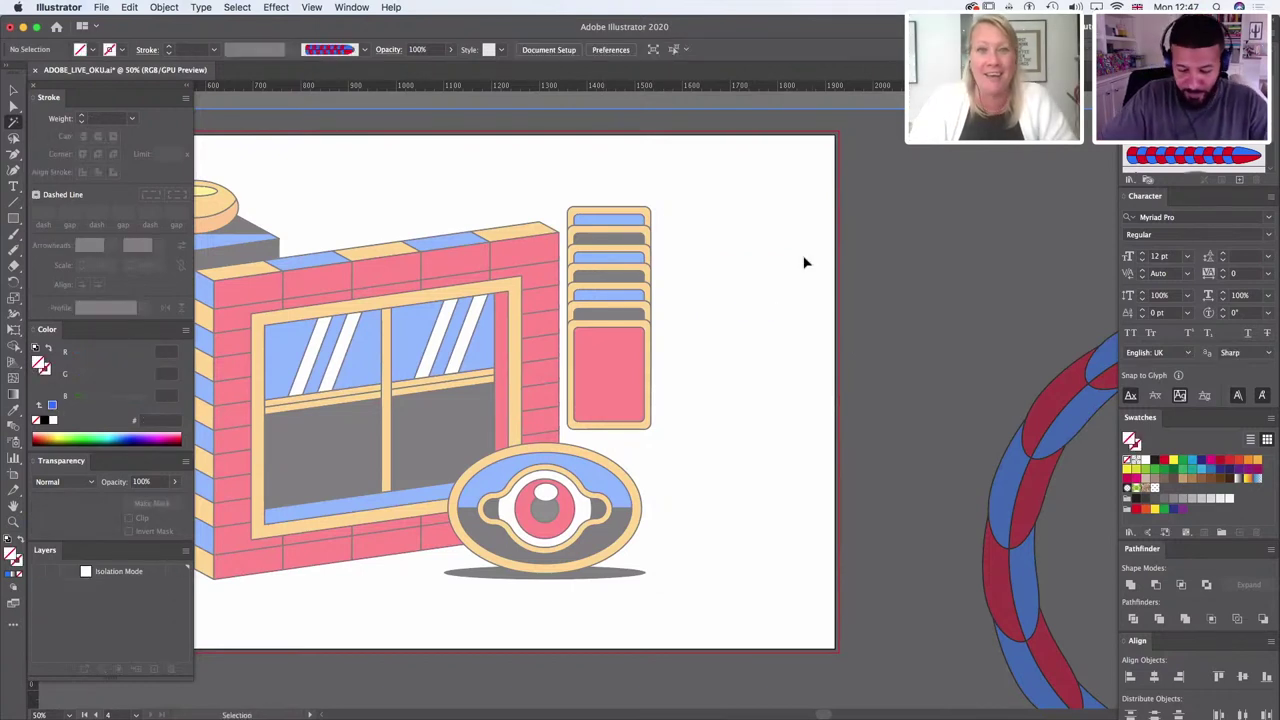
pyautogui.click(13, 105)
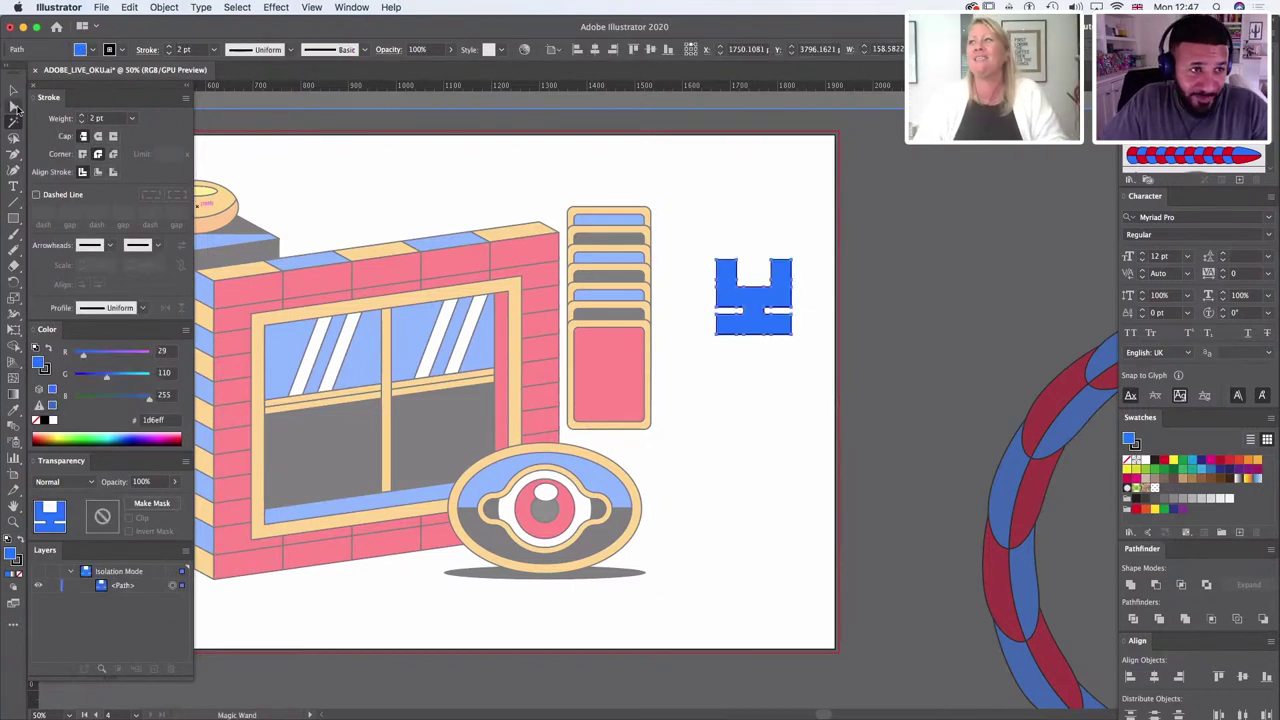
pyautogui.doubleClick(768, 230)
pyautogui.click(760, 301)
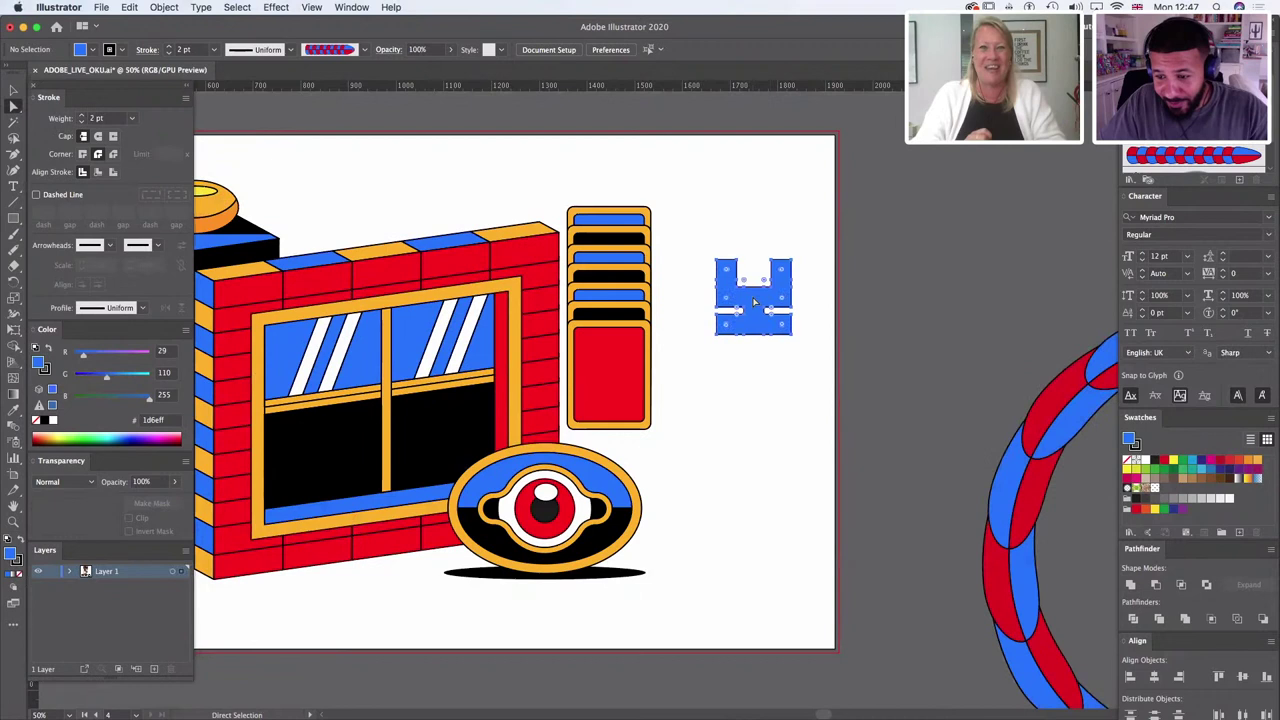
pyautogui.click(779, 208)
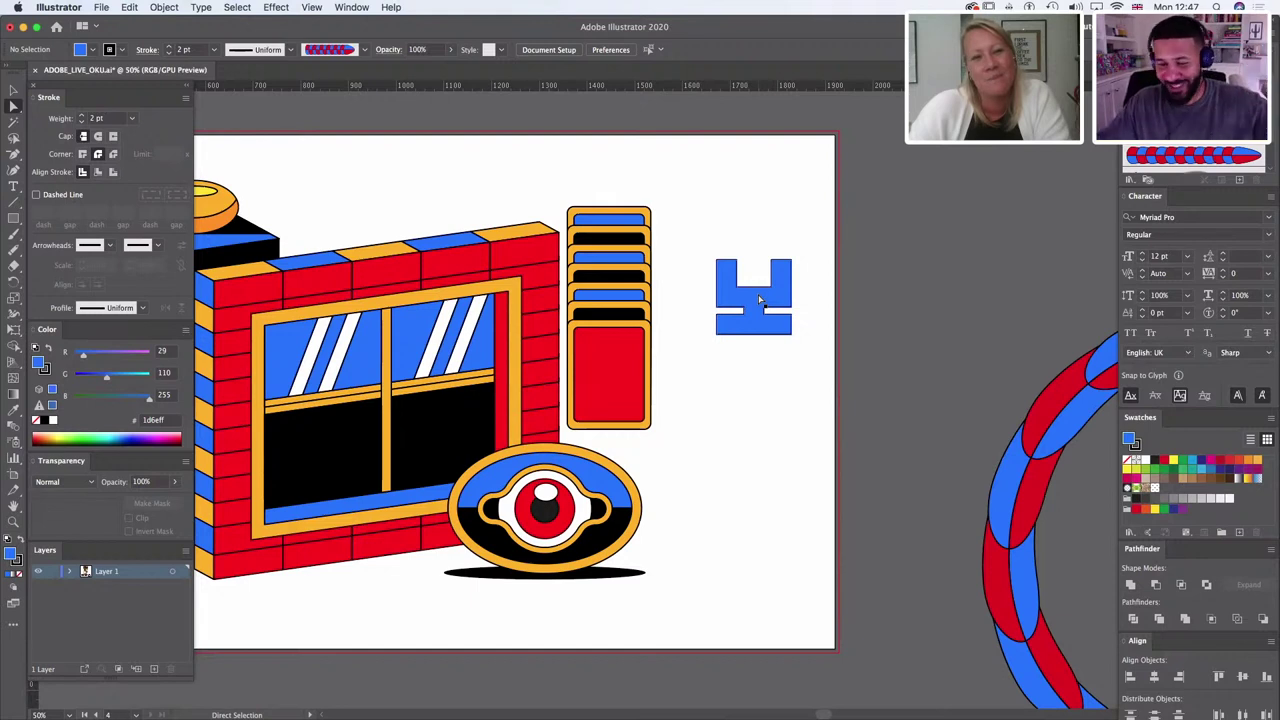
# Step: Duplicate the emblem shape in place and give the copy a 10 pt stroke aligned to the inside
pyautogui.click(754, 306)
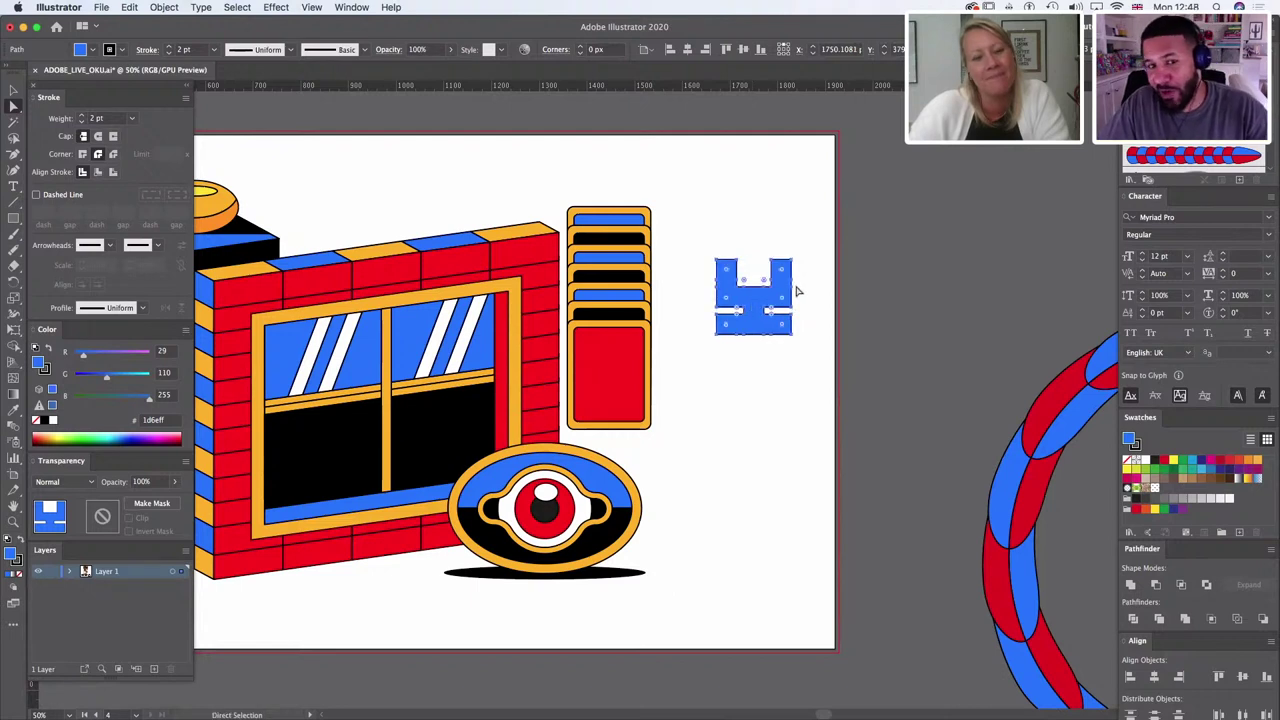
pyautogui.click(98, 172)
pyautogui.keyDown('shift'); pyautogui.click(82, 115); pyautogui.keyUp('shift')
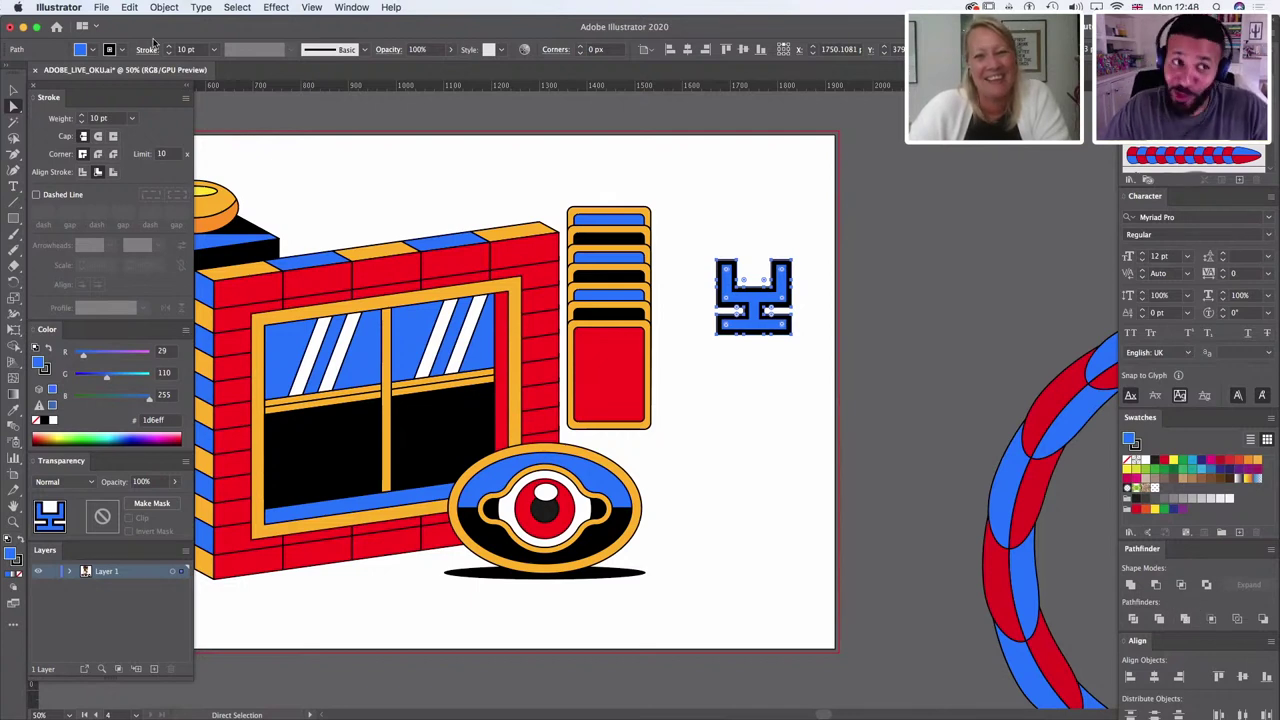
# Step: Expand the copy's appearance and subtract its stroke outline with Minus Front to leave an inset shape
pyautogui.click(162, 7)
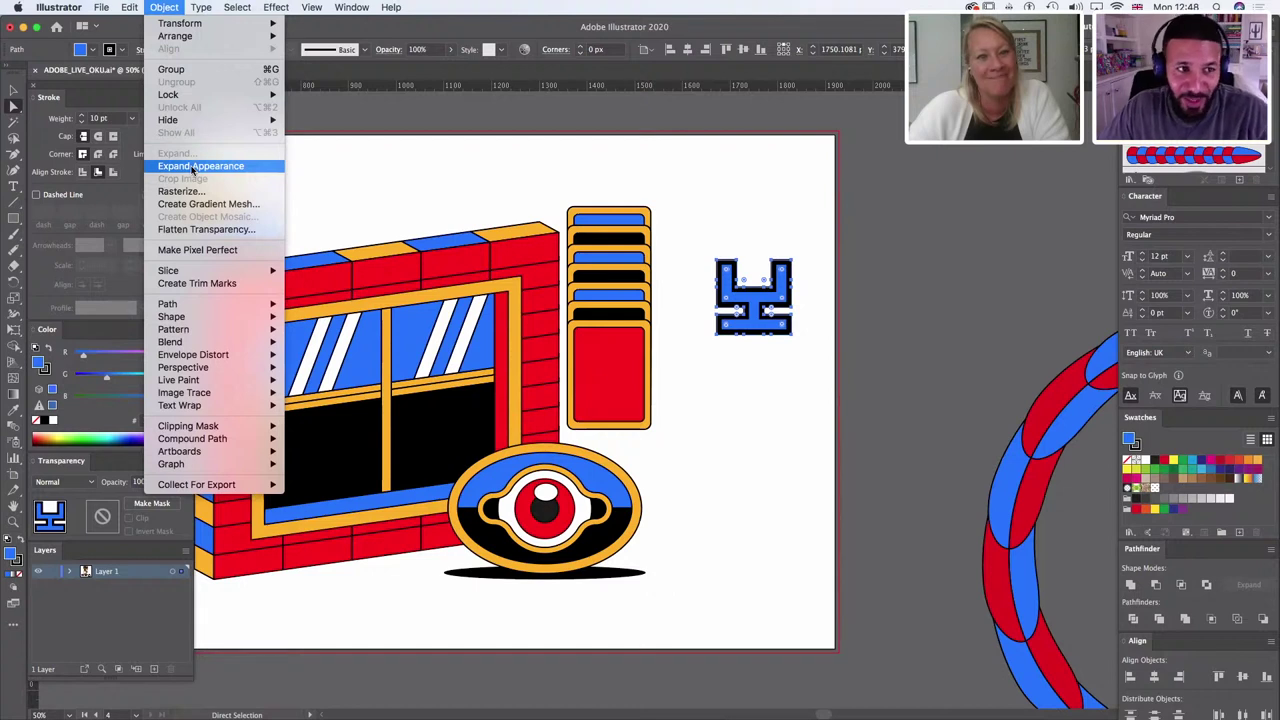
pyautogui.click(195, 166)
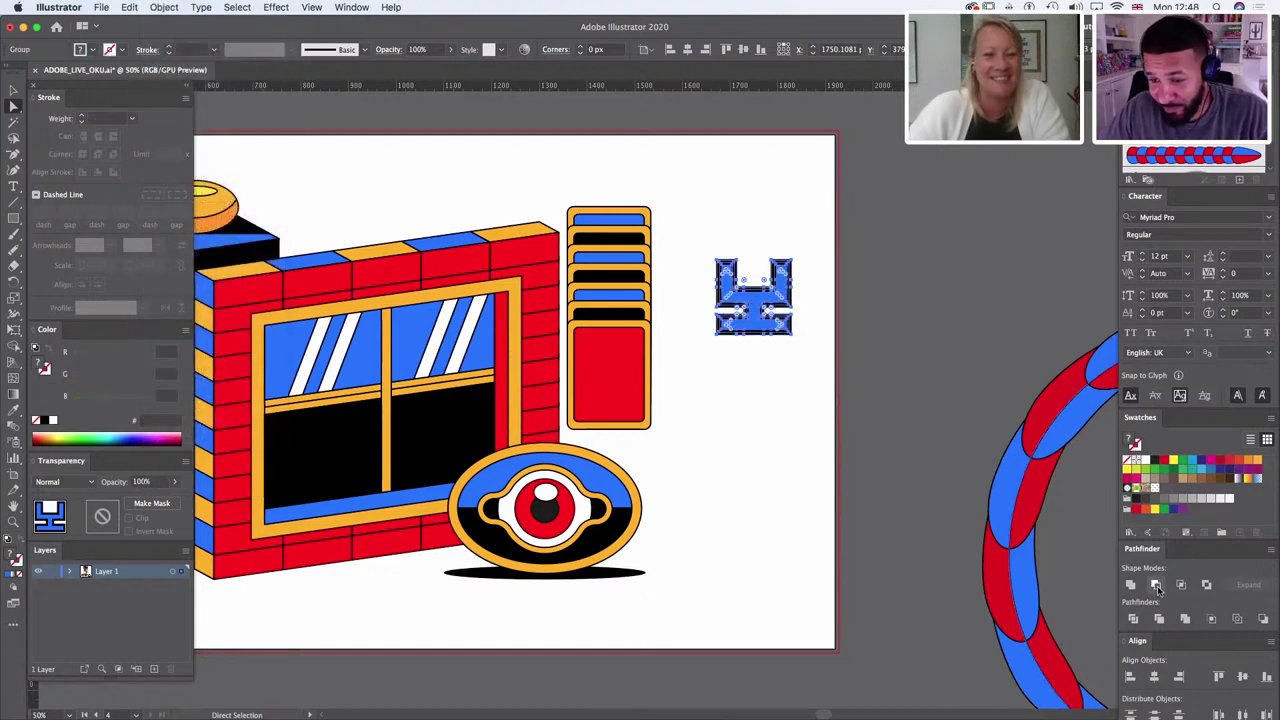
pyautogui.click(1156, 586)
# Step: Fill the inset emblem shape with black (000000) sampled from the lower window pane
pyautogui.click(13, 409)
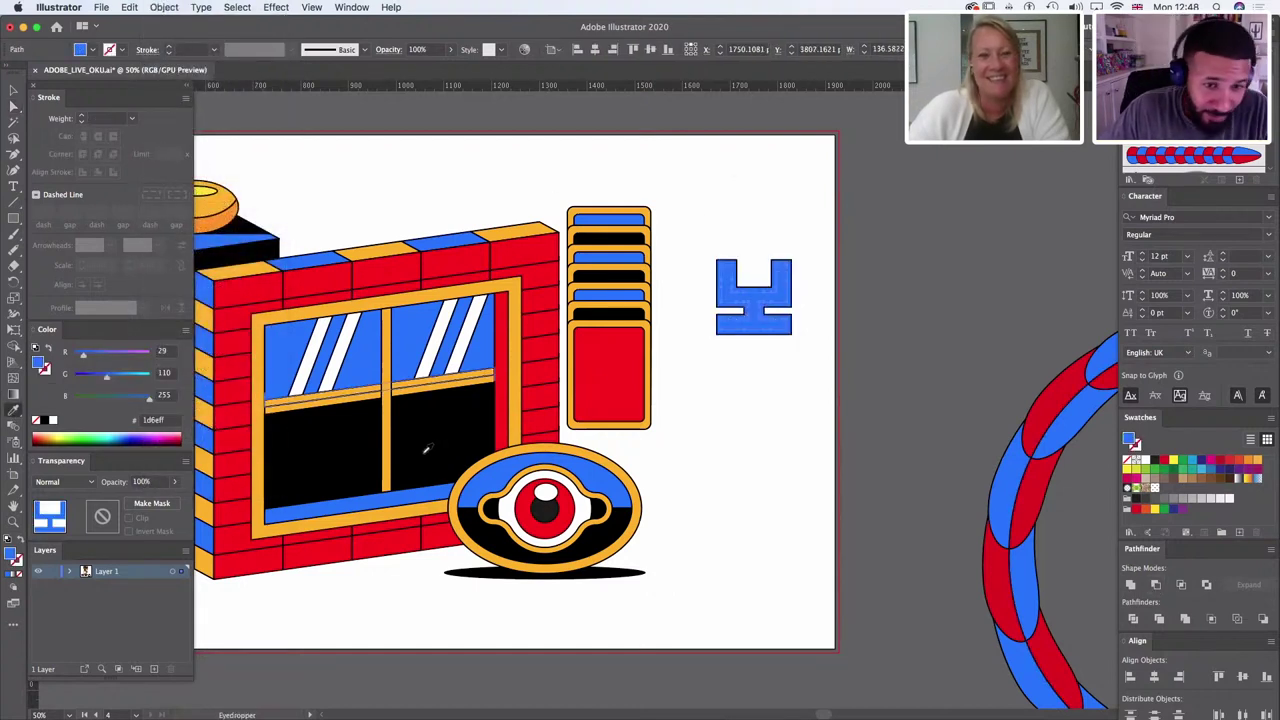
pyautogui.click(424, 454)
pyautogui.press('v')
pyautogui.click(819, 268)
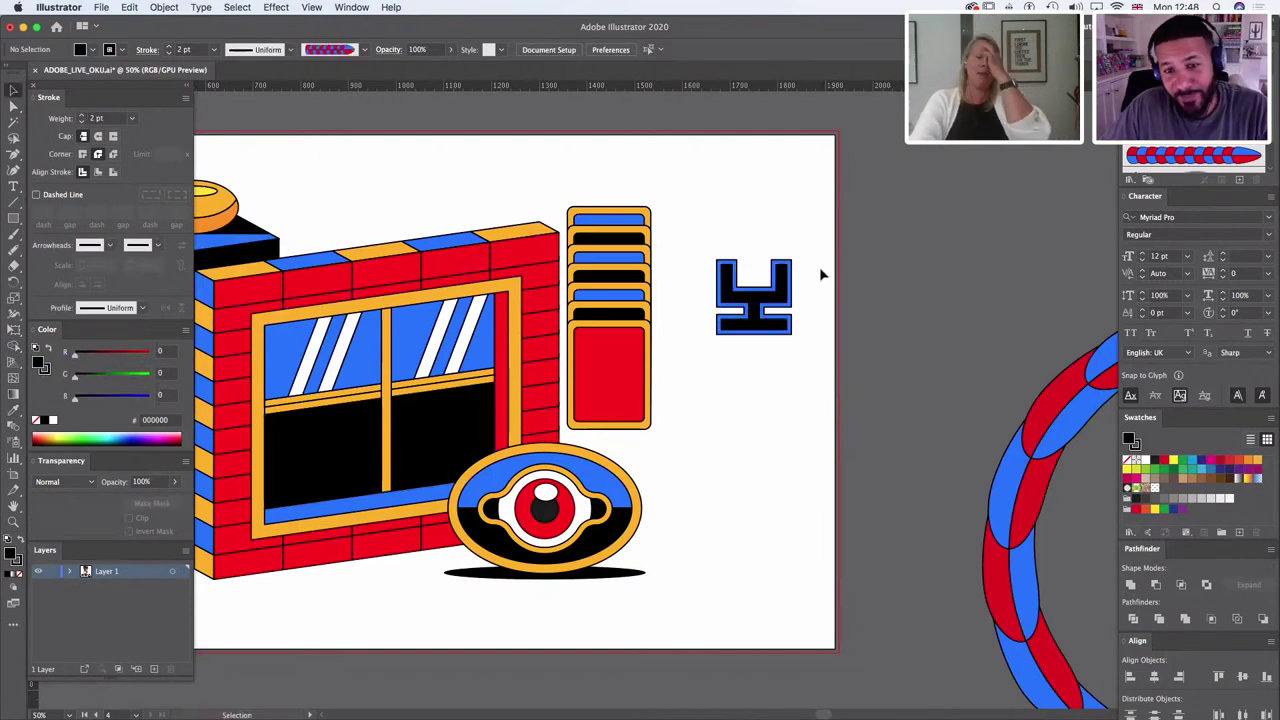
# Step: Group the black and blue emblem, scale it down to about 116 px wide and place it on the red front card
pyautogui.moveTo(819, 248); pyautogui.dragTo(745, 352)
pyautogui.press('super+g')
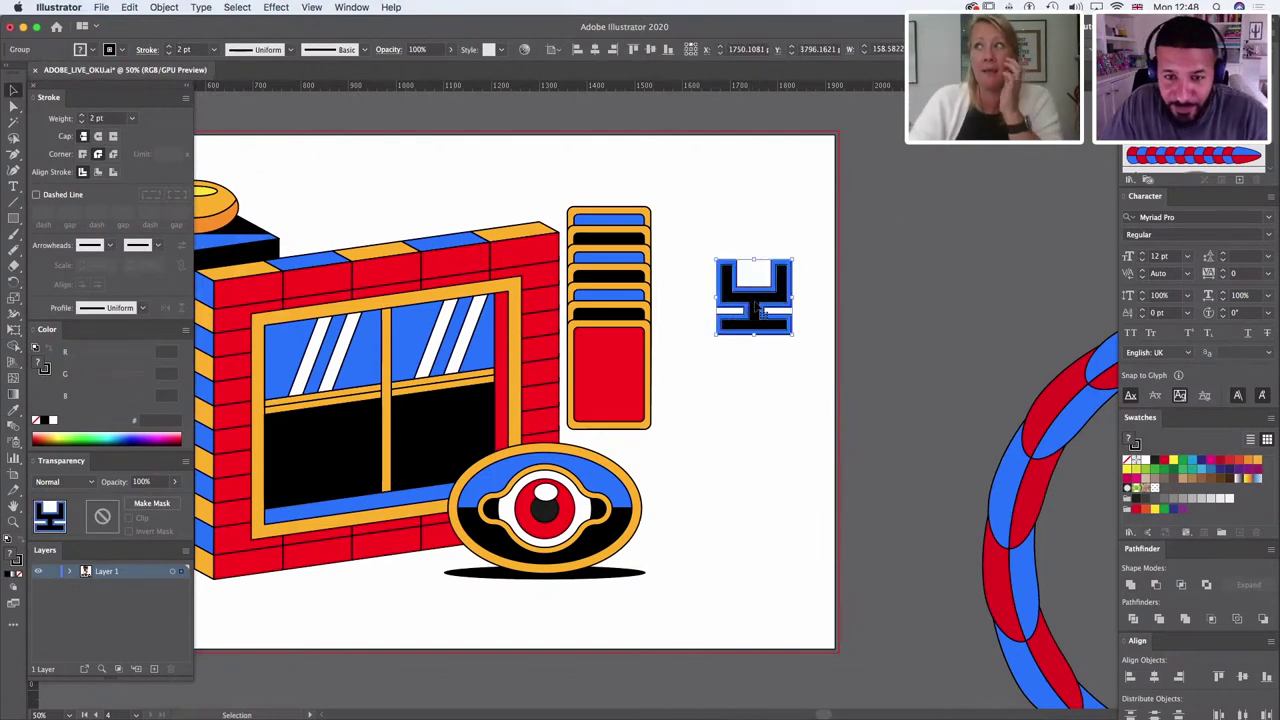
pyautogui.moveTo(785, 305); pyautogui.dragTo(638, 399)
pyautogui.click(739, 382)
pyautogui.press('space')
pyautogui.moveTo(505, 388); pyautogui.dragTo(624, 344)
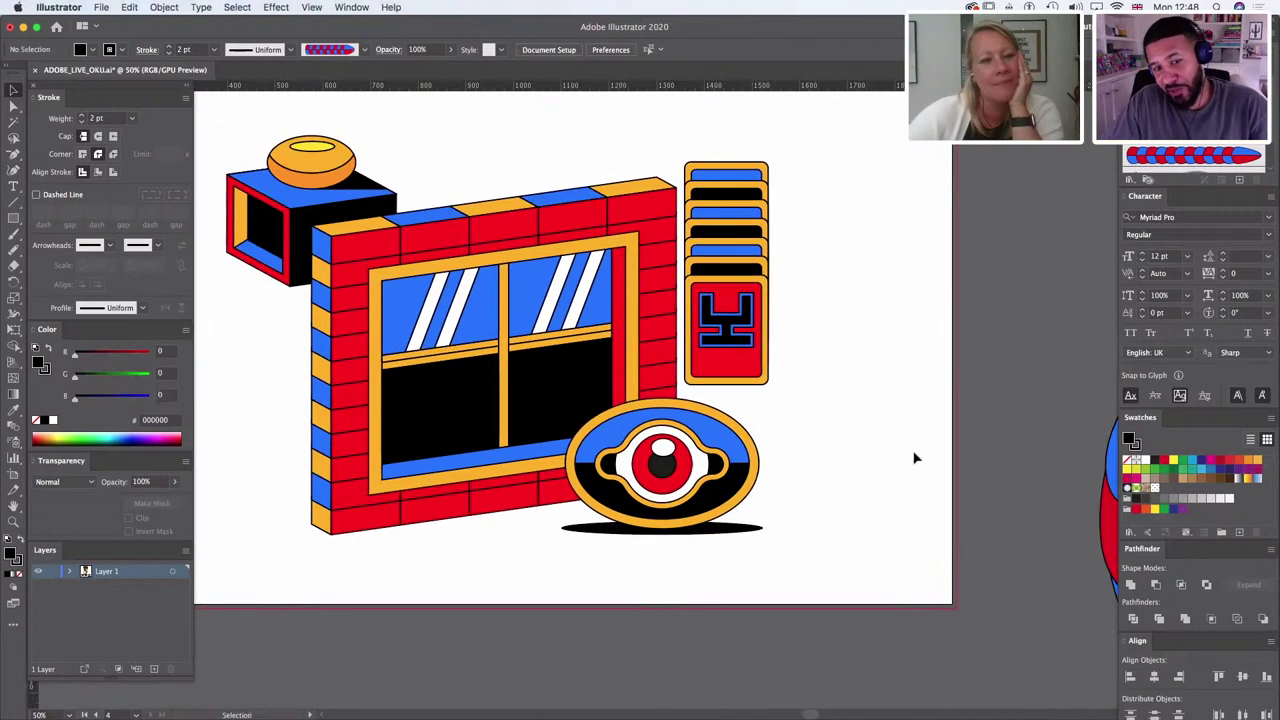
# Step: Try stacking overlapping copies of the emblem down the red front card
pyautogui.click(768, 316)
pyautogui.click(770, 315)
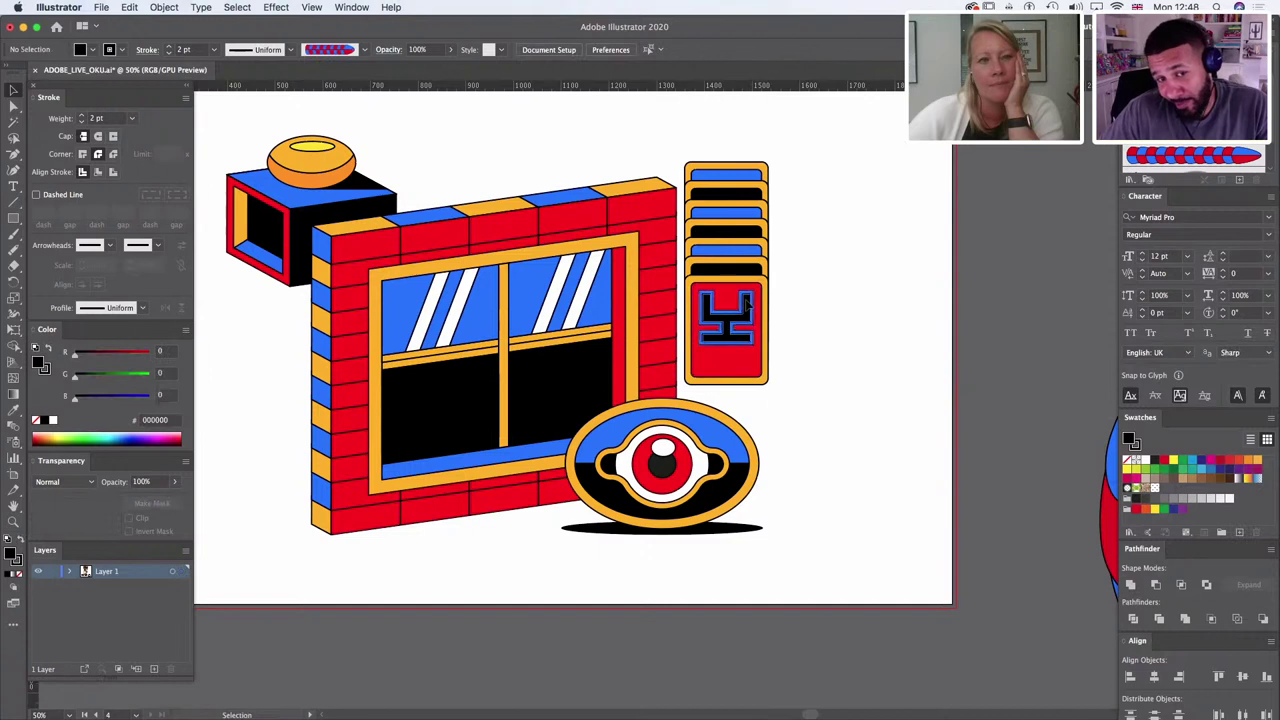
pyautogui.moveTo(746, 301); pyautogui.dragTo(752, 316)
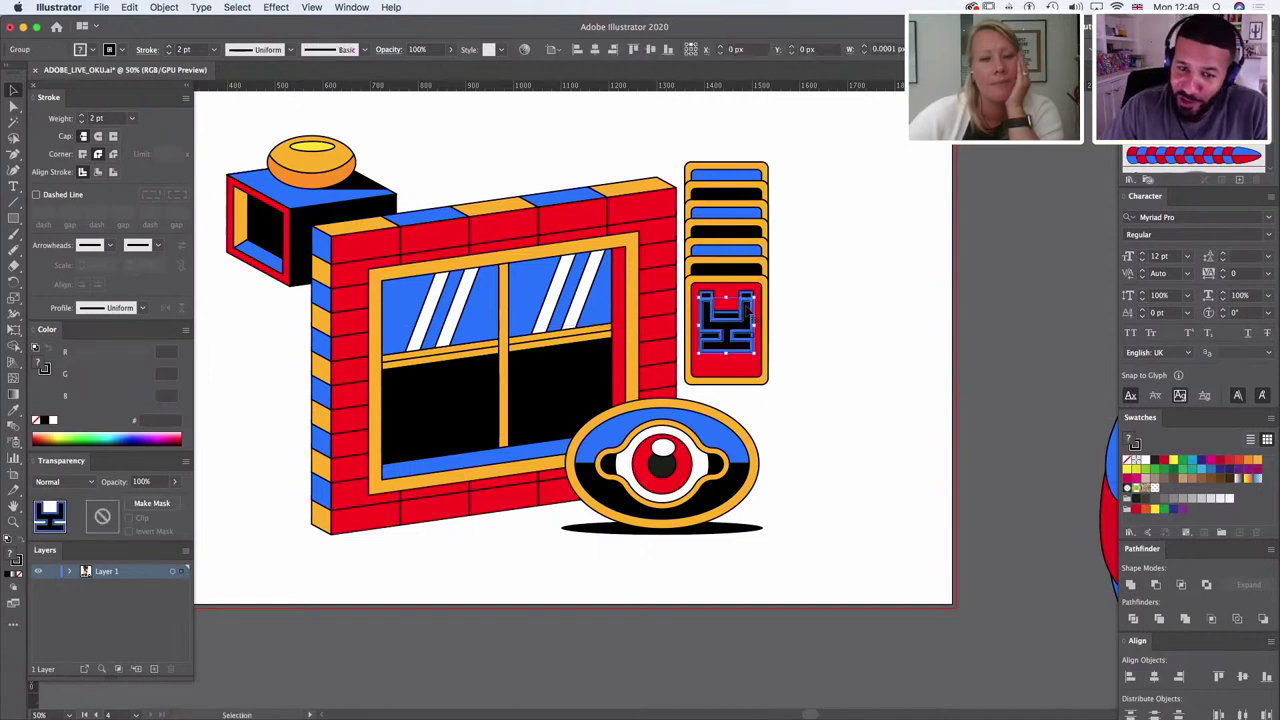
pyautogui.click(826, 296)
pyautogui.moveTo(761, 337); pyautogui.dragTo(723, 356)
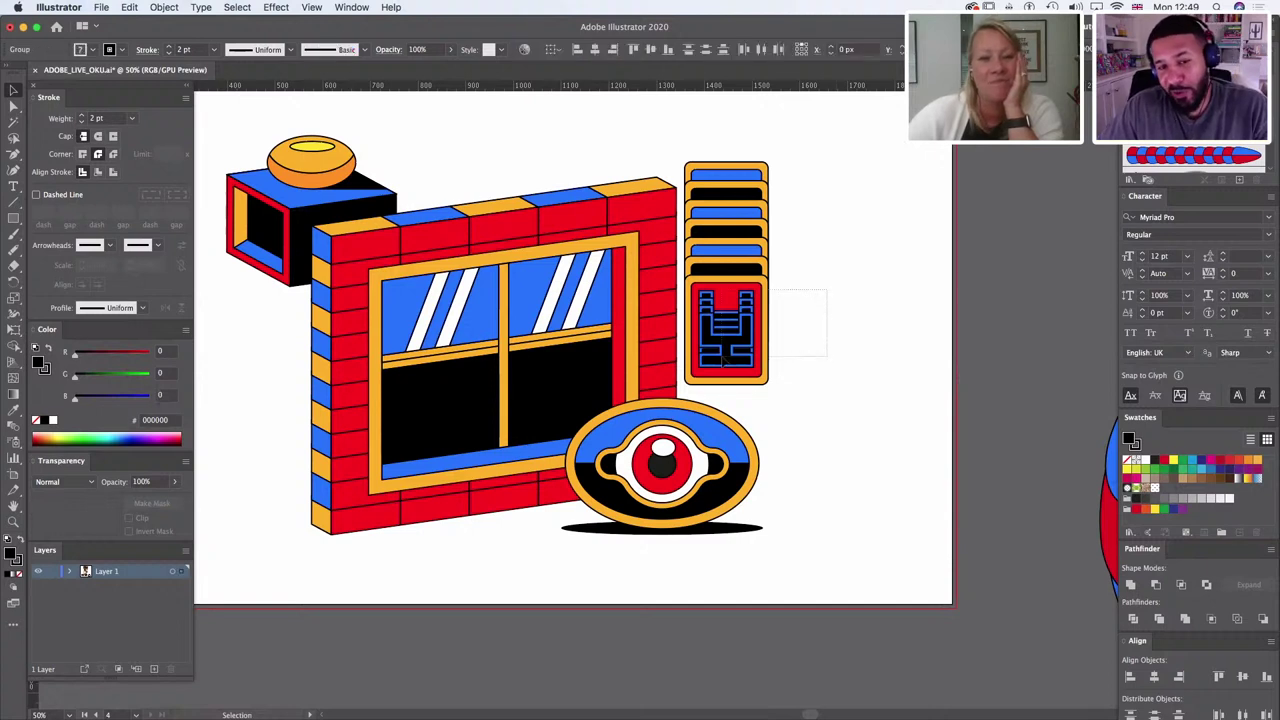
# Step: Delete the overlapping emblem copies from the front card, keeping only the original
pyautogui.click(840, 334)
pyautogui.click(753, 343)
pyautogui.press('Delete')
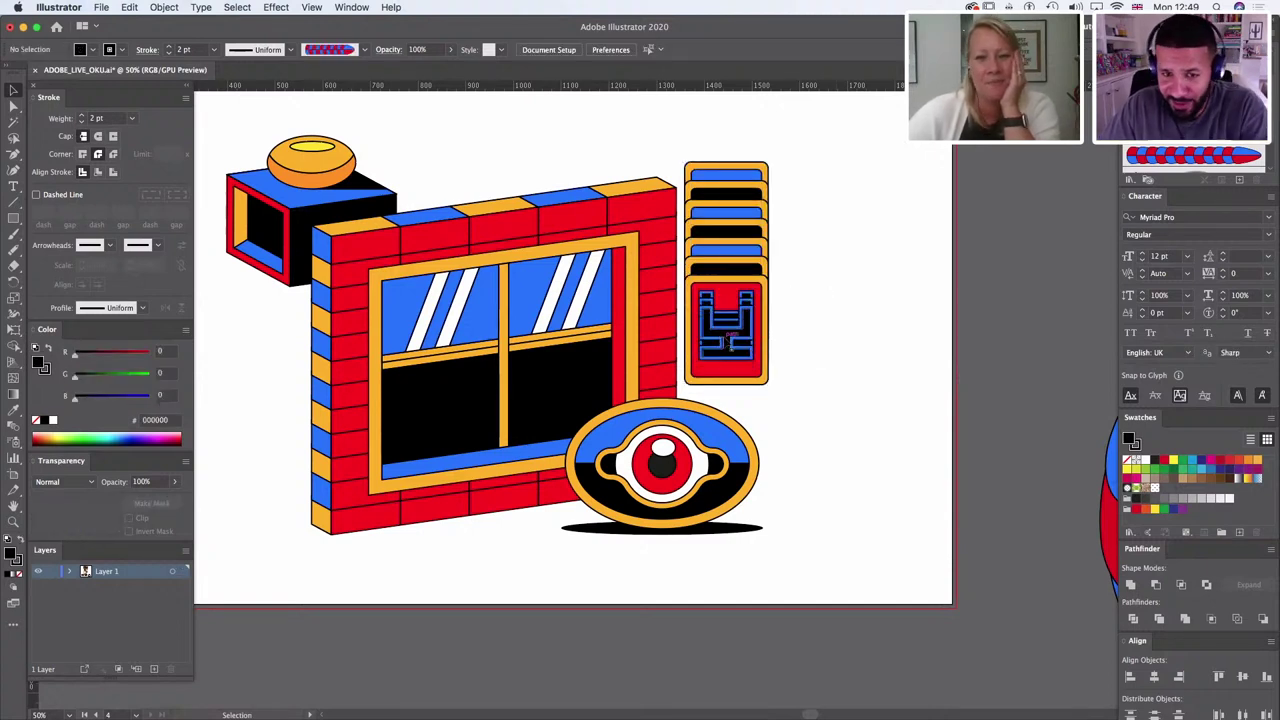
pyautogui.click(751, 336)
pyautogui.press('Delete')
pyautogui.click(748, 328)
pyautogui.press('Delete')
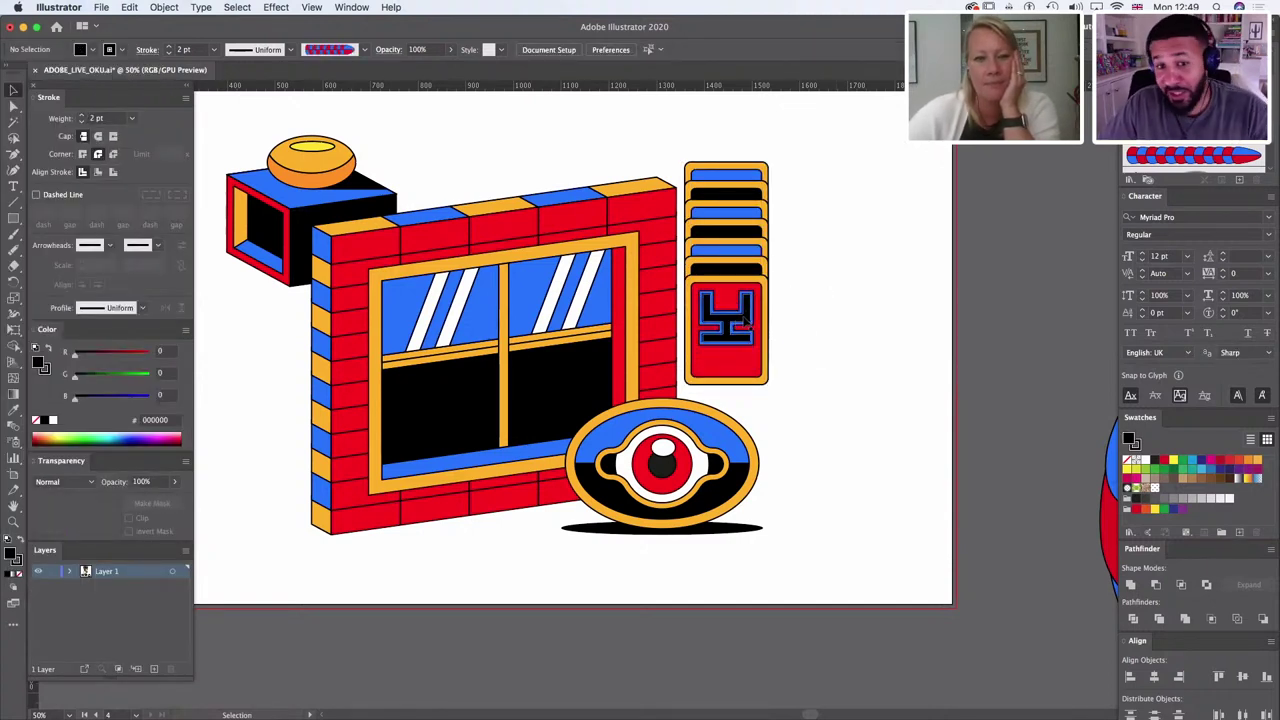
# Step: Move the emblem off the red card onto the blank area beside it and stretch its lower part downward
pyautogui.moveTo(750, 318); pyautogui.dragTo(900, 258)
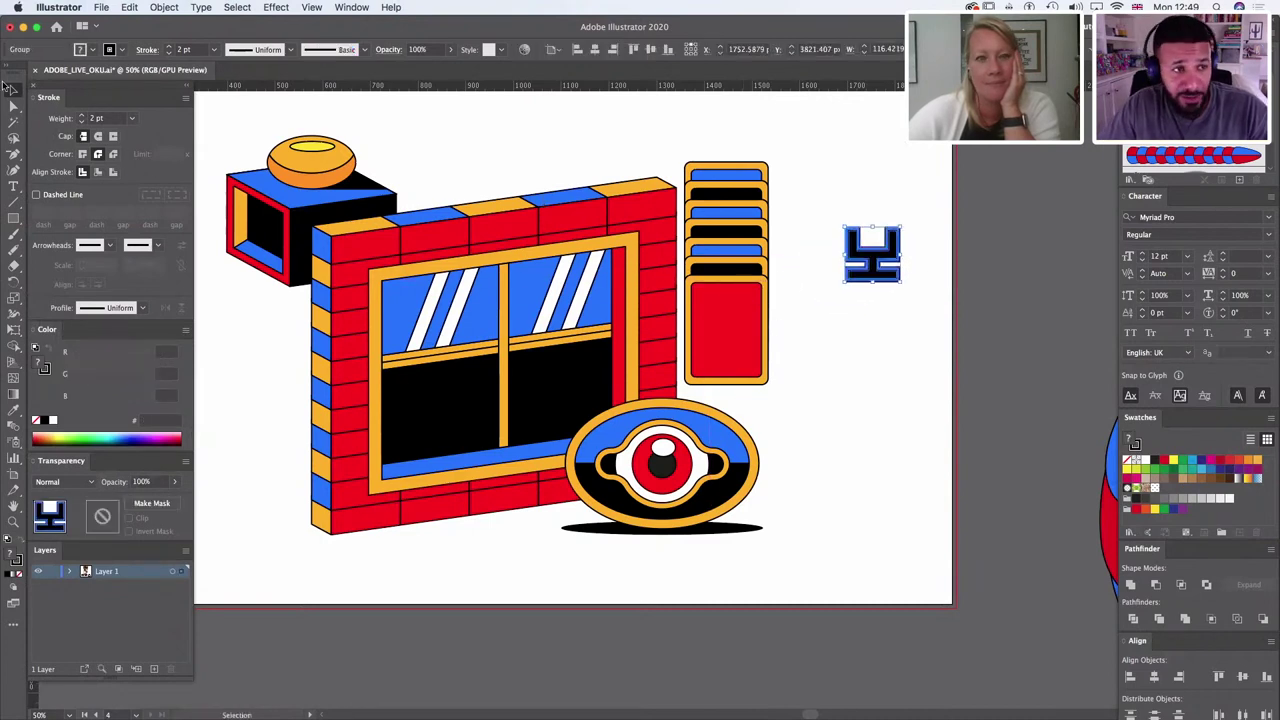
pyautogui.click(13, 106)
pyautogui.moveTo(830, 323); pyautogui.dragTo(861, 296)
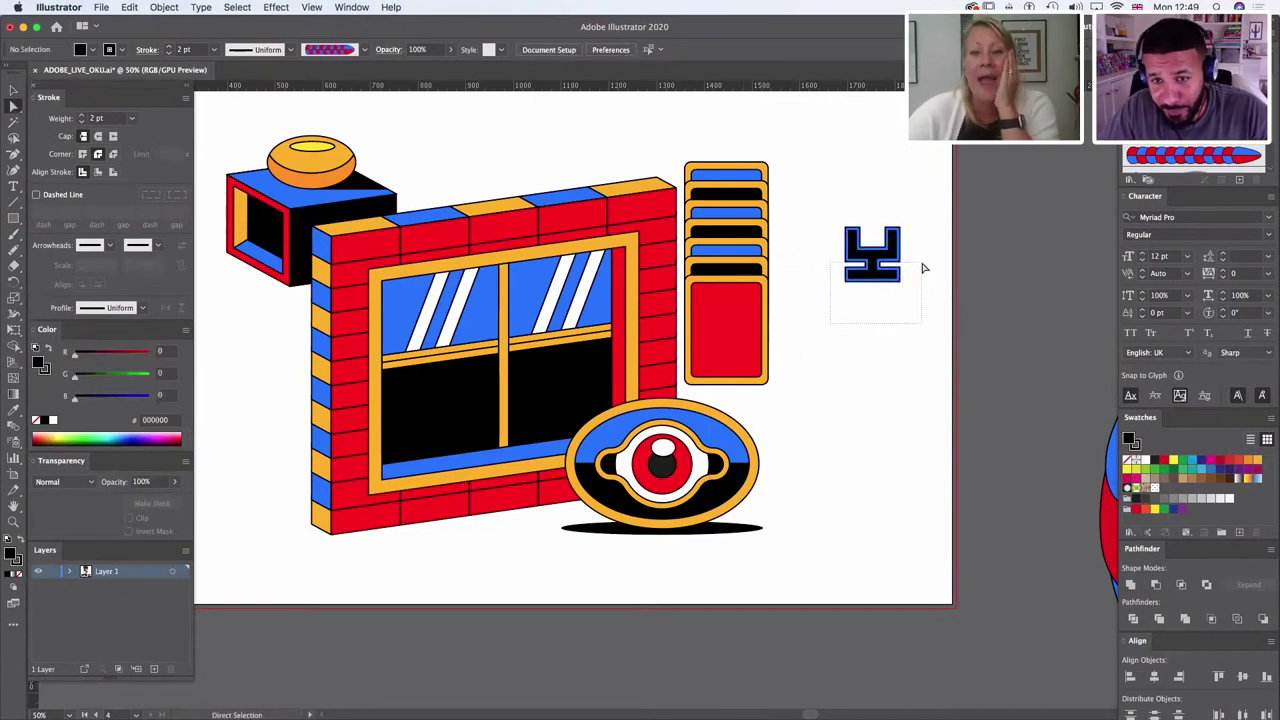
pyautogui.moveTo(924, 270)
pyautogui.mouseDown()
pyautogui.moveTo(900, 314)
pyautogui.moveTo(916, 294)
pyautogui.mouseUp()
pyautogui.press('super+shift+a')
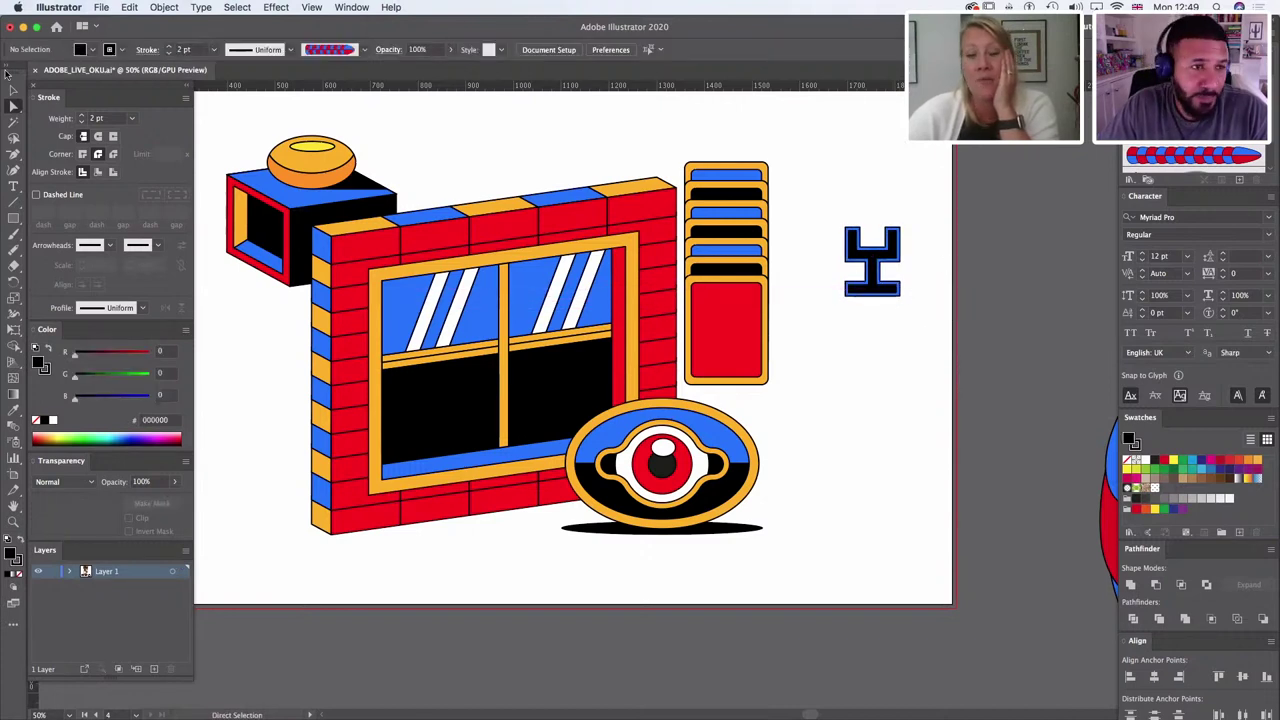
# Step: Fill the emblem's inner shape with orange (ffb100) sampled from the wall's top row, after trying the brick red
pyautogui.click(874, 255)
pyautogui.press('i')
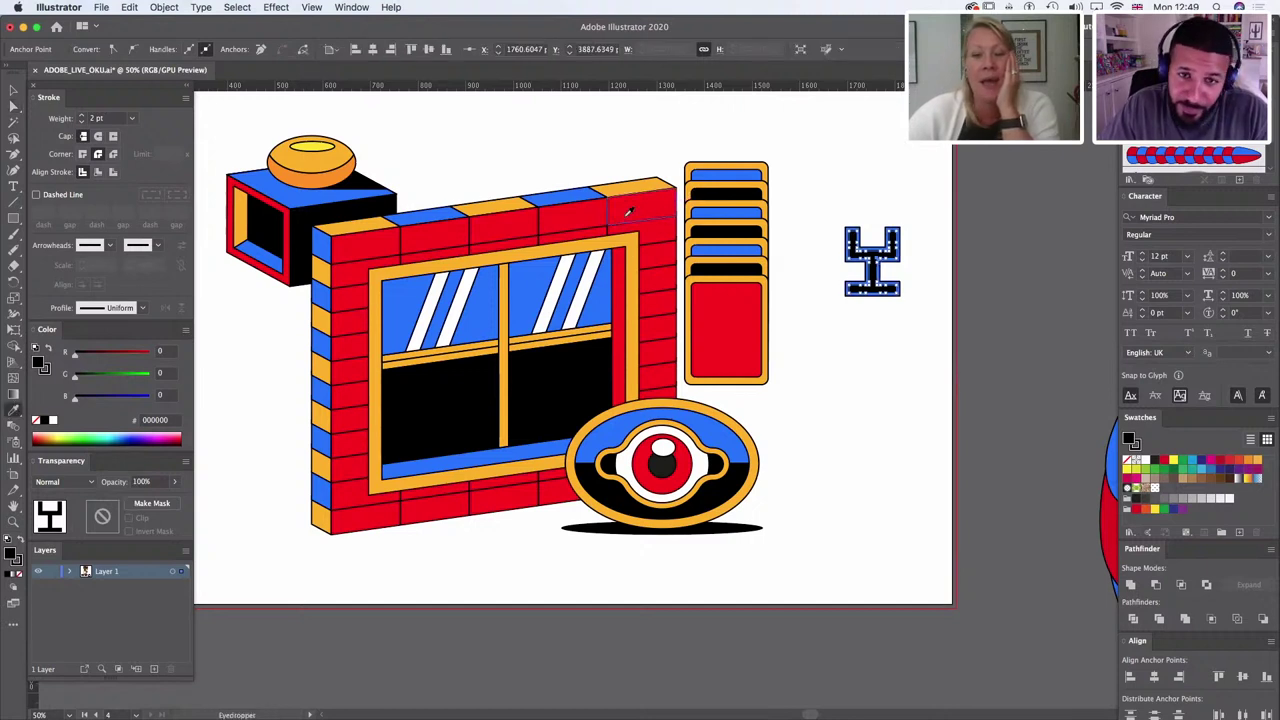
pyautogui.click(625, 207)
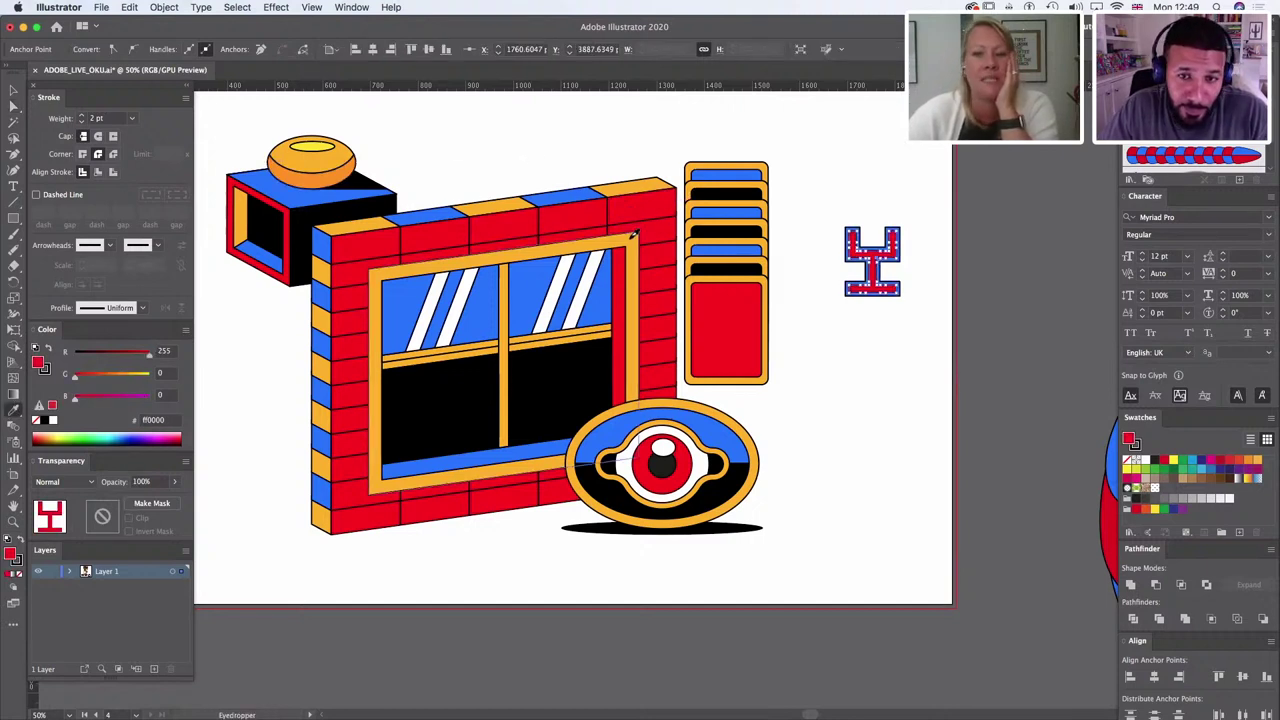
pyautogui.click(615, 188)
pyautogui.click(13, 90)
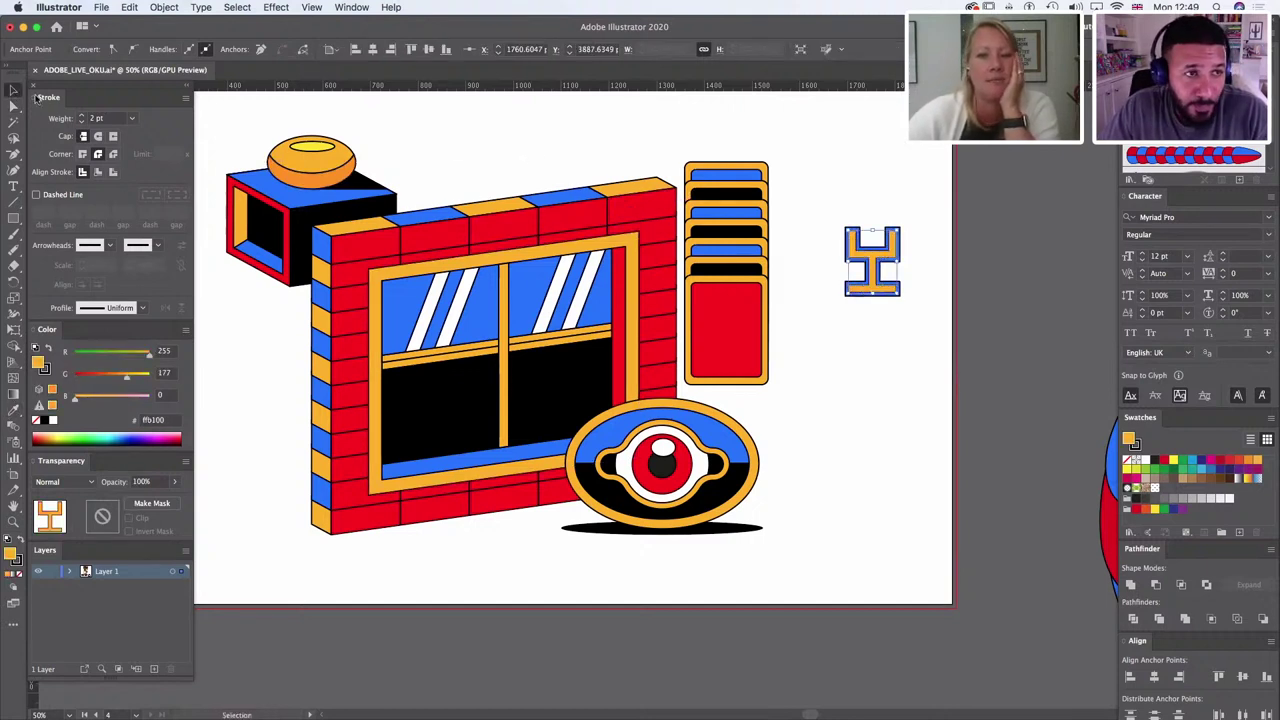
pyautogui.click(860, 385)
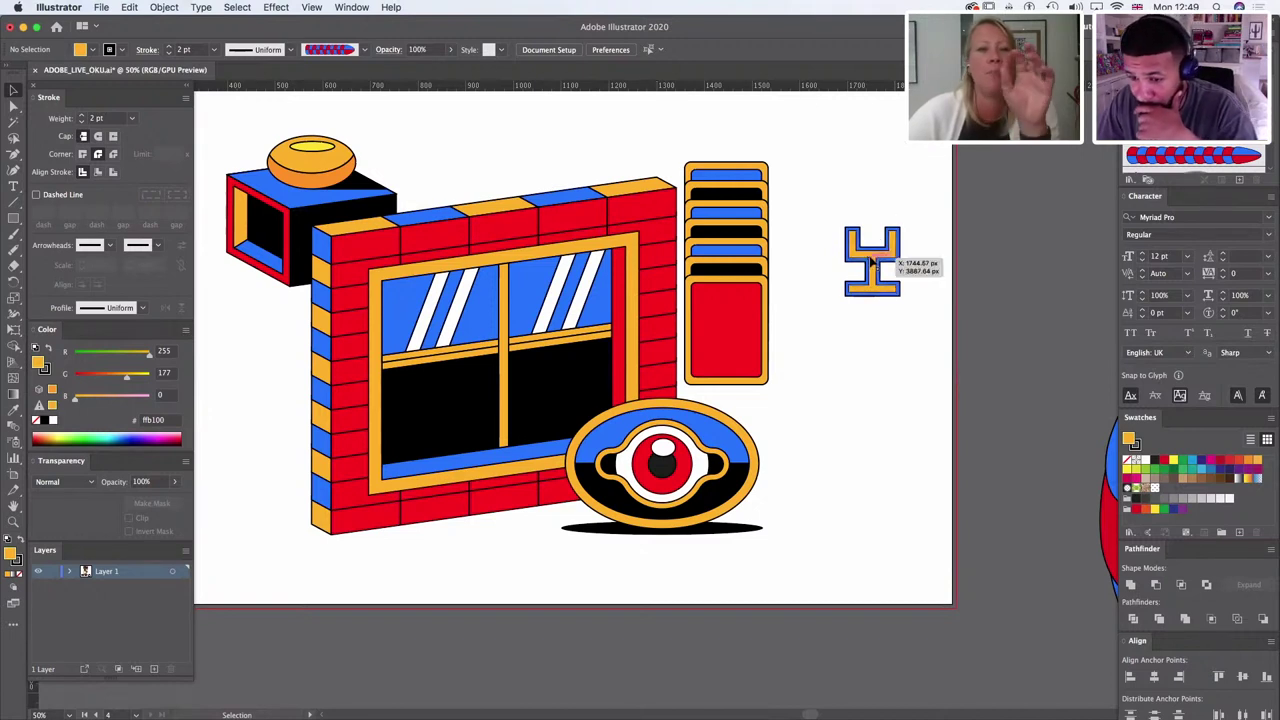
pyautogui.click(14, 106)
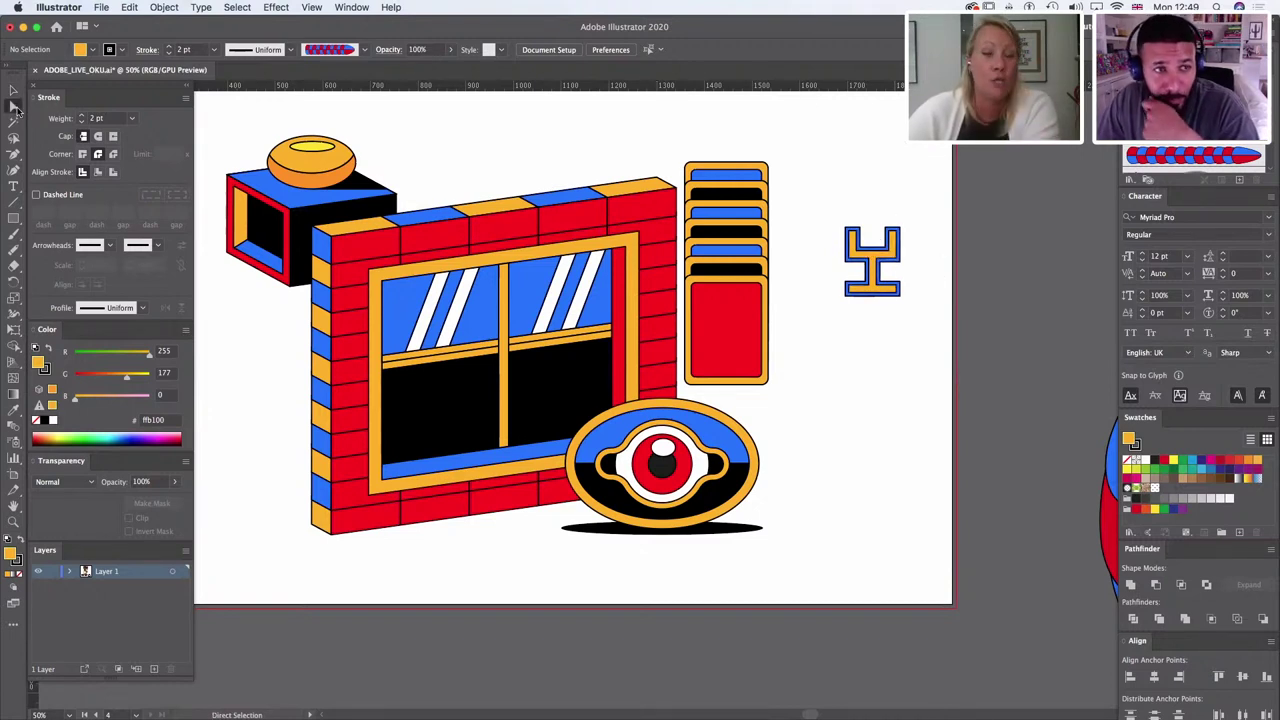
pyautogui.click(882, 260)
pyautogui.click(1025, 267)
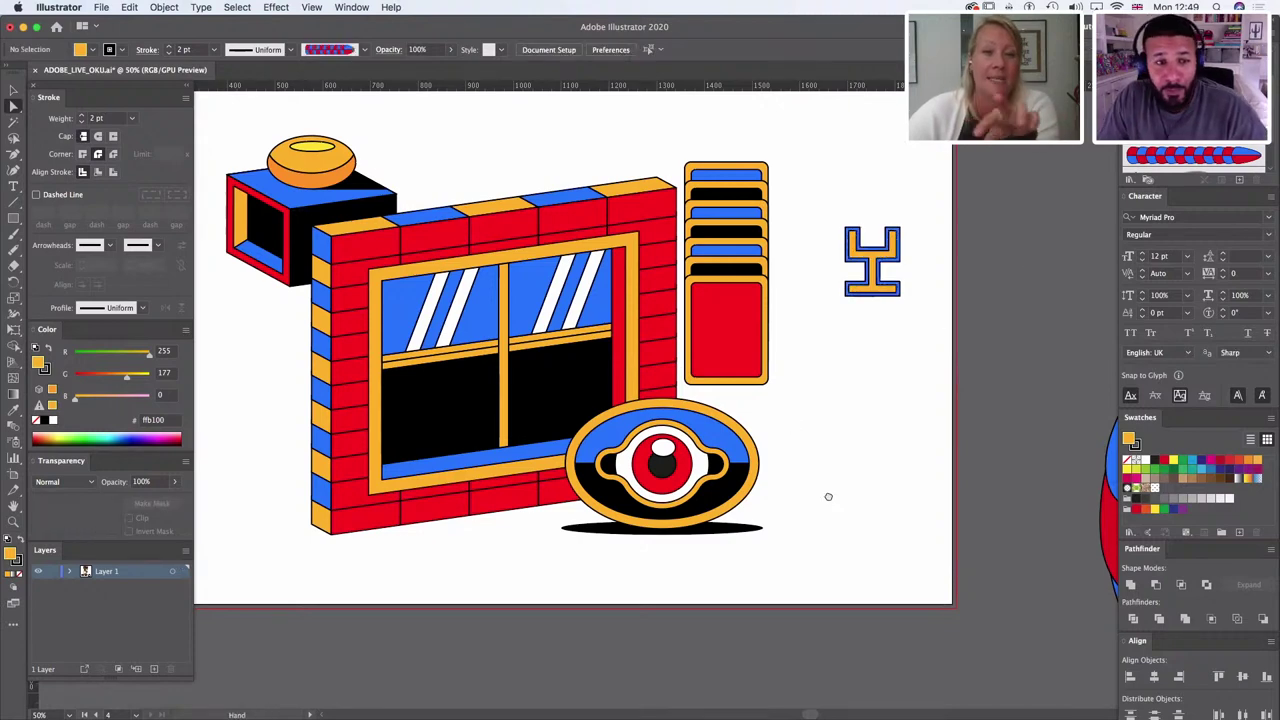
# Step: Draw a nearly vertical line in the empty canvas below the artboard
pyautogui.scroll(-5, 829, 494)
pyautogui.scroll(-3, 851, 323)
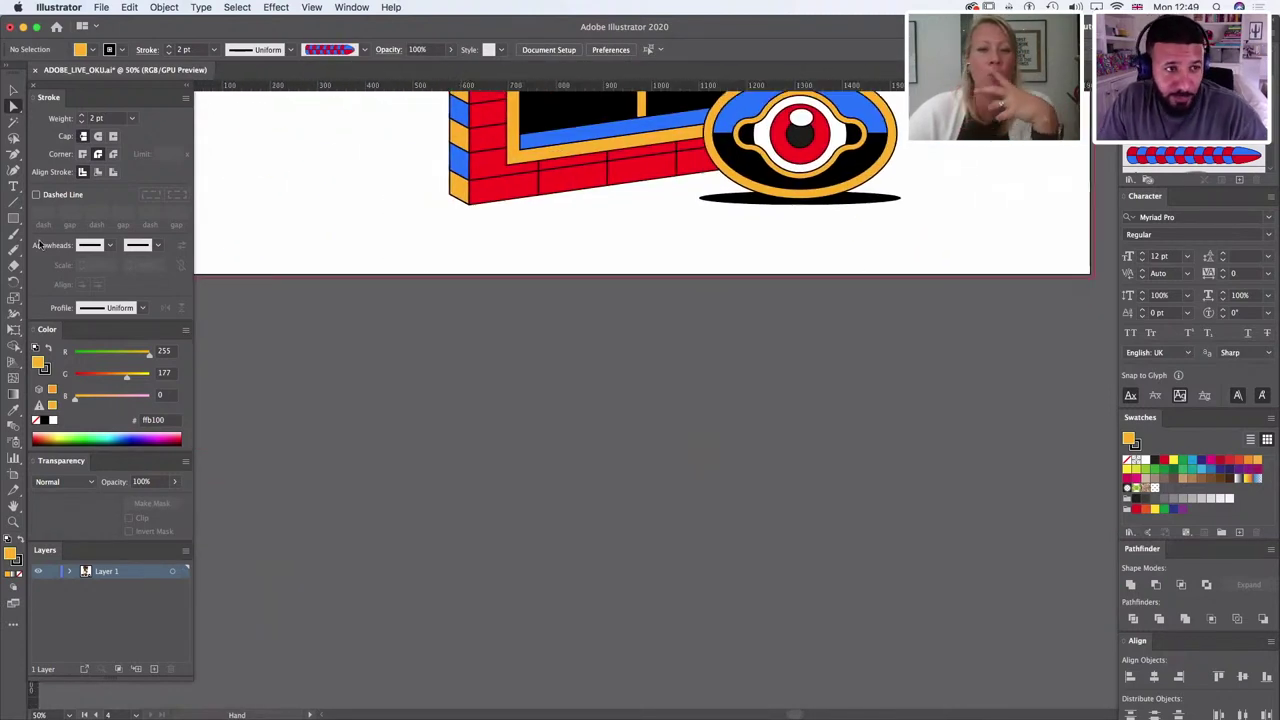
pyautogui.click(13, 203)
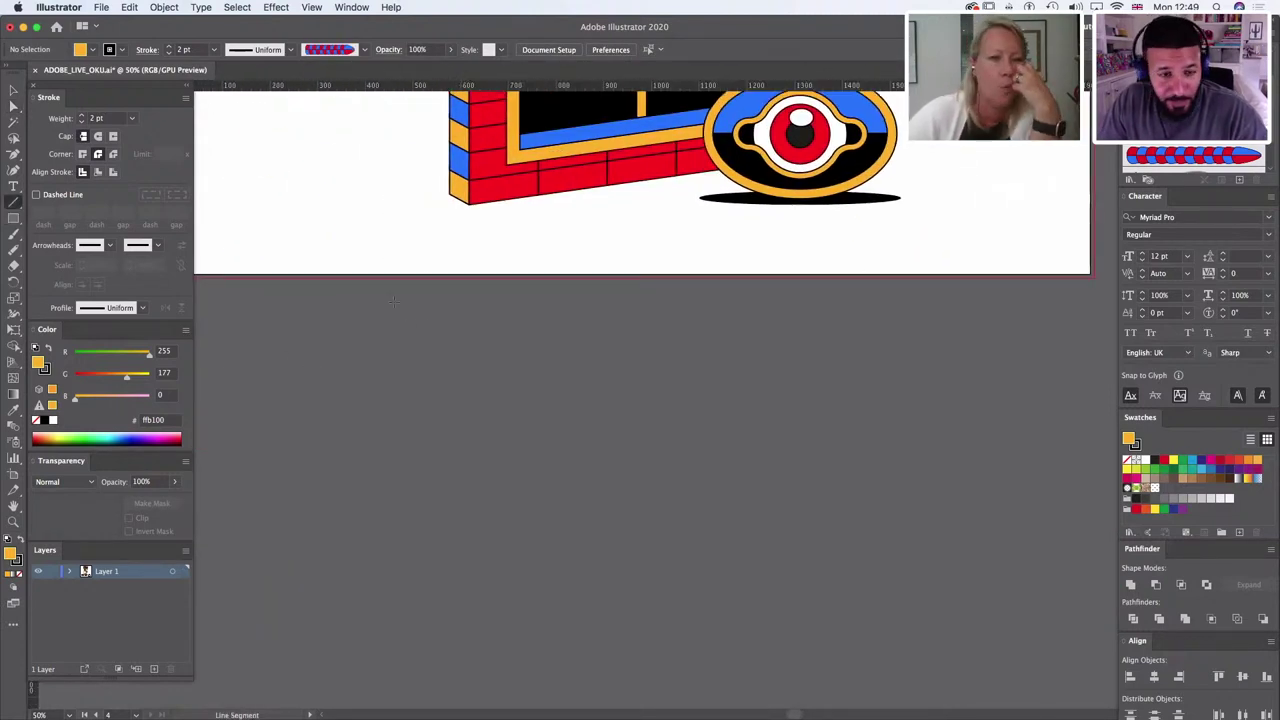
pyautogui.moveTo(393, 300)
pyautogui.mouseDown()
pyautogui.moveTo(452, 535)
pyautogui.moveTo(405, 532)
pyautogui.mouseUp()
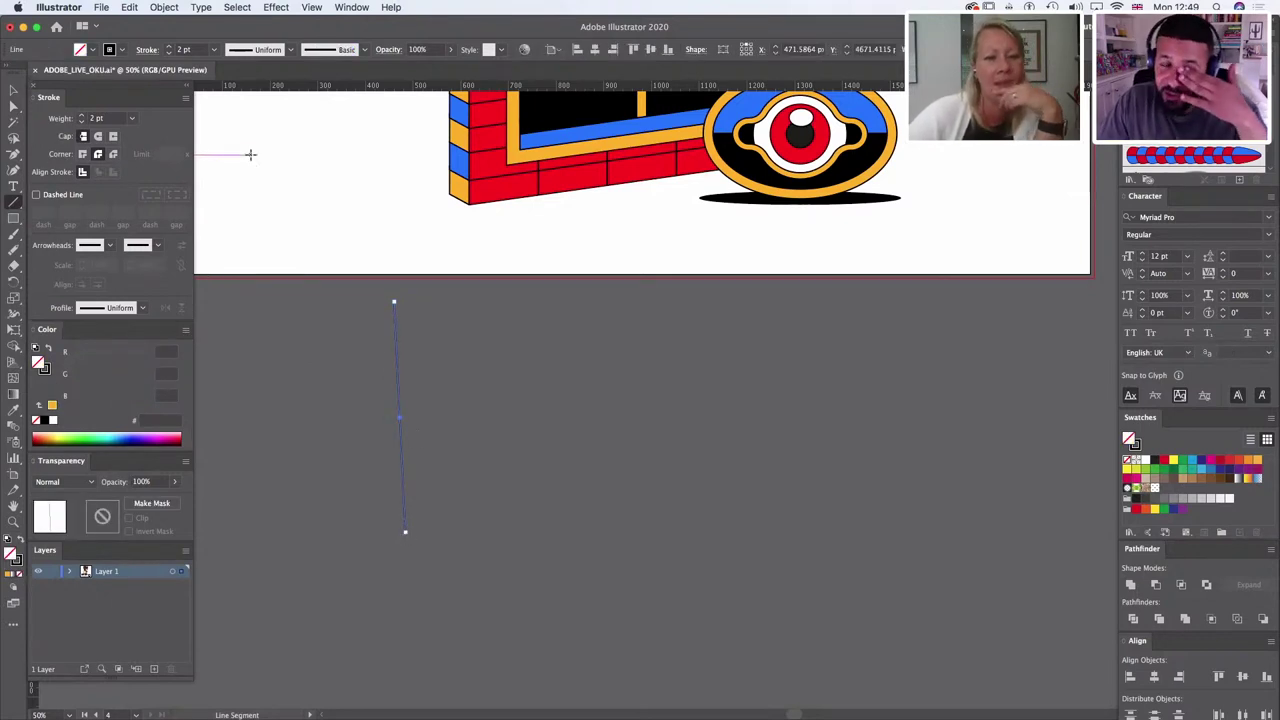
pyautogui.click(14, 219)
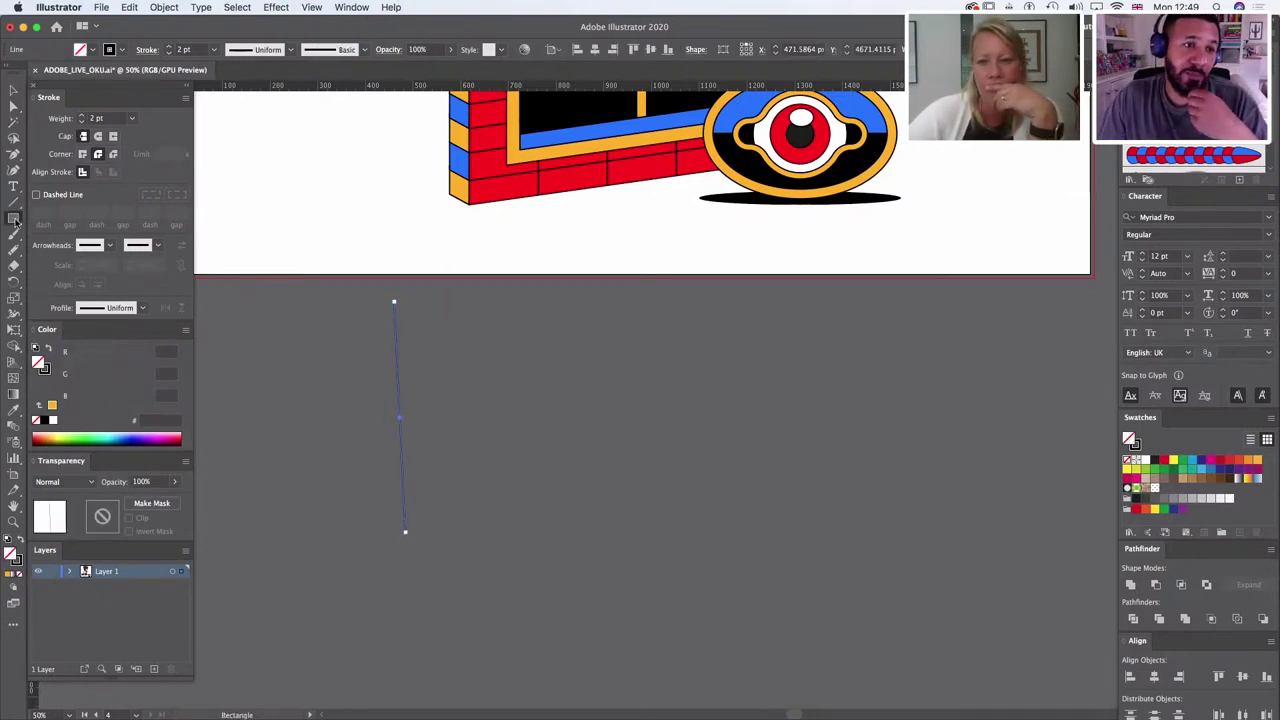
pyautogui.moveTo(267, 184); pyautogui.dragTo(322, 238)
pyautogui.click(14, 105)
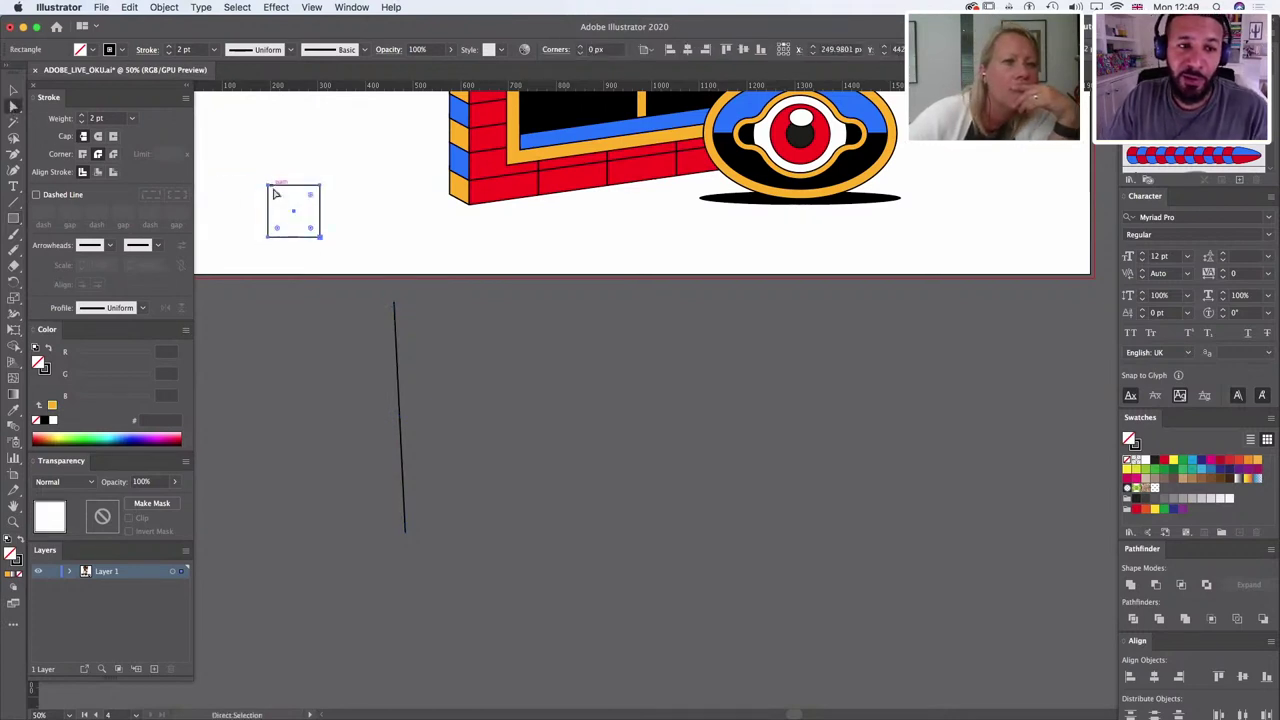
pyautogui.press('Delete')
# Step: Draw a square about 265 px wide just below the artboard and fill it with orange (ffb100) sampled from the eye artwork
pyautogui.click(14, 219)
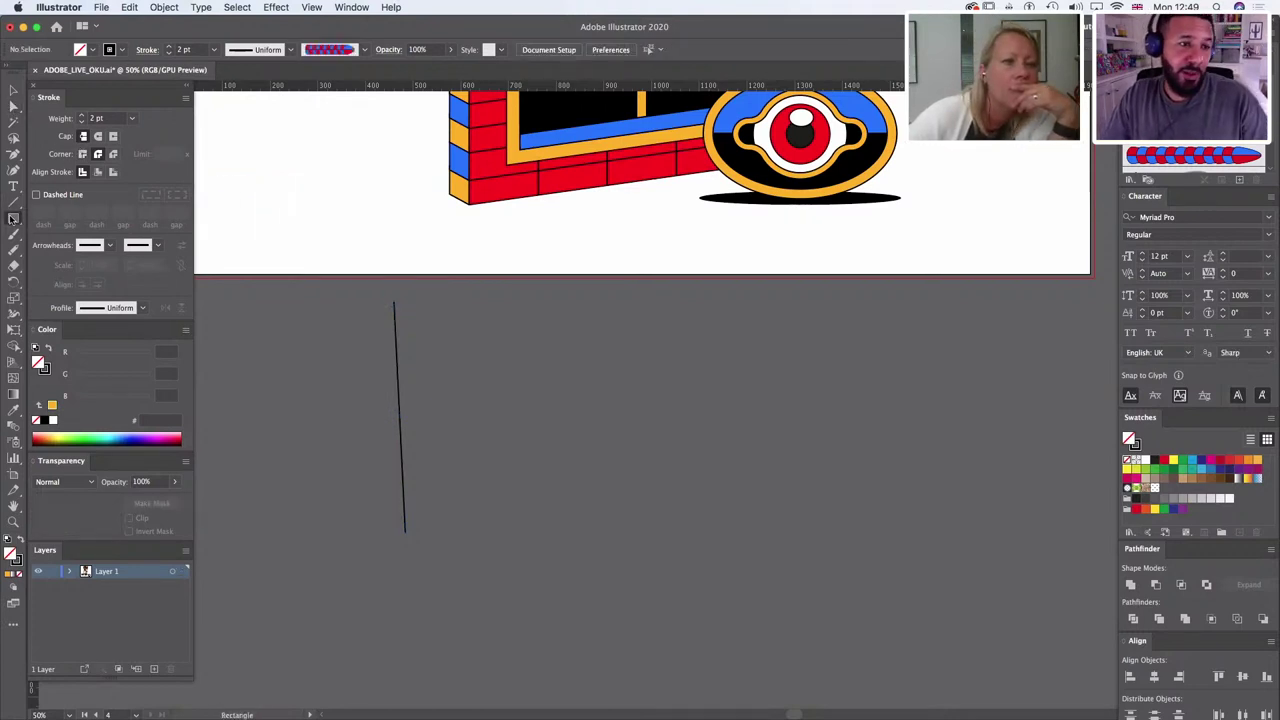
pyautogui.moveTo(519, 277); pyautogui.dragTo(646, 401)
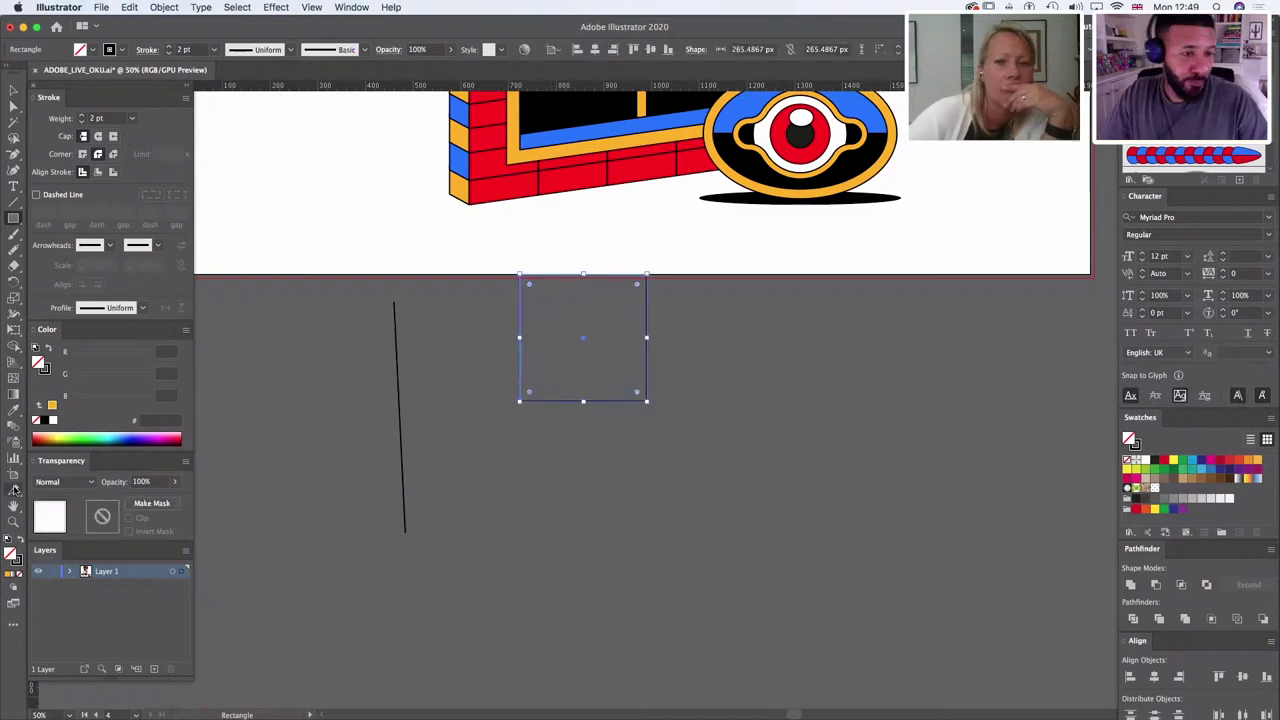
pyautogui.click(12, 411)
pyautogui.click(795, 182)
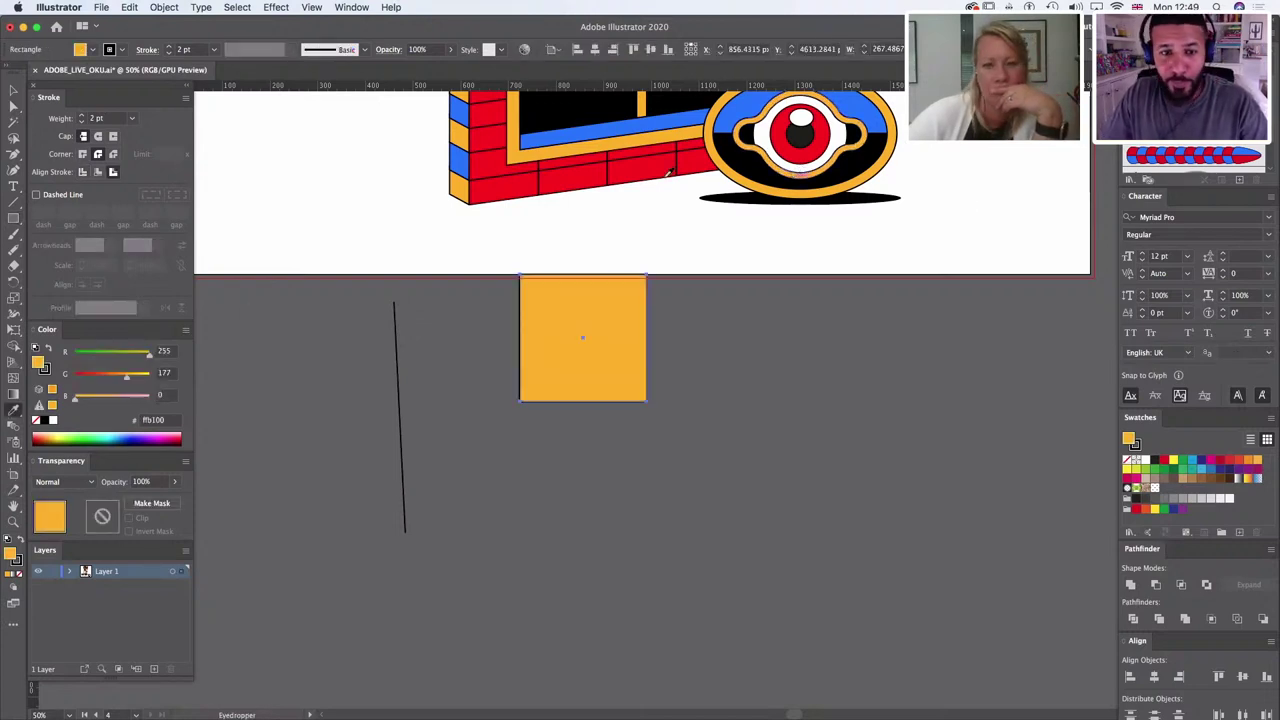
# Step: Round all corners of the orange square to a radius of about 28 px
pyautogui.click(13, 105)
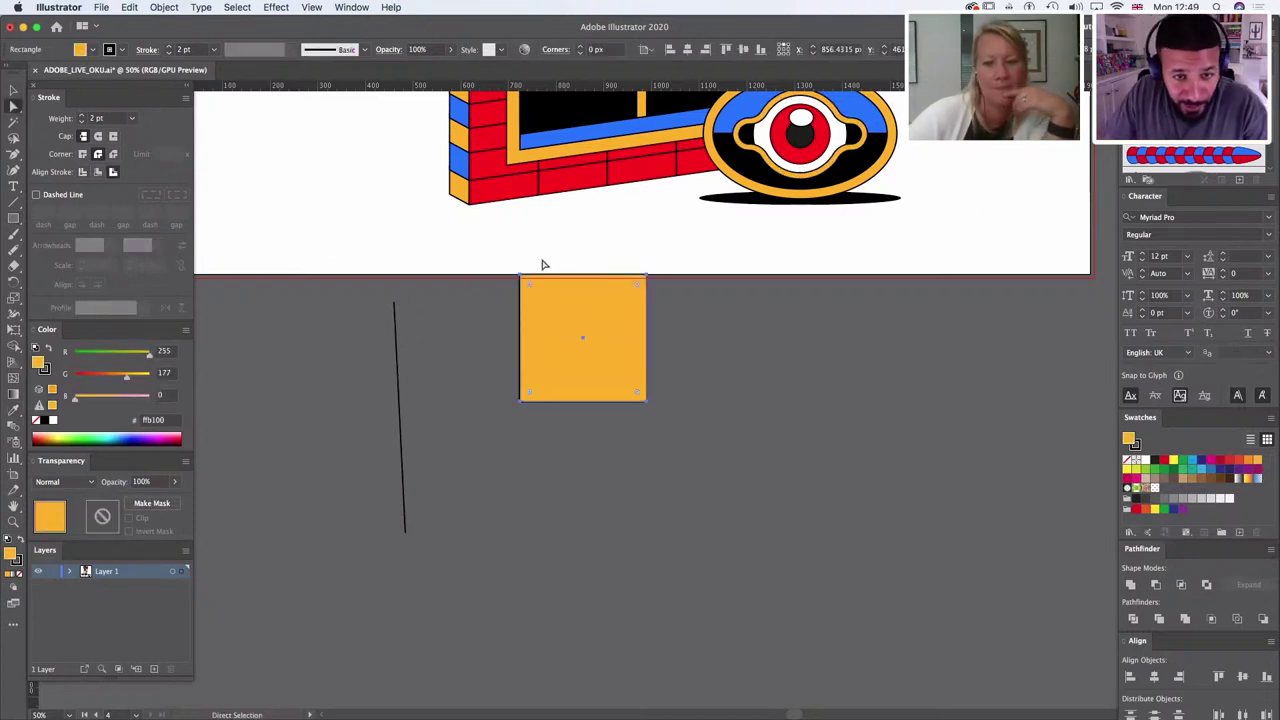
pyautogui.click(645, 305)
pyautogui.click(534, 292)
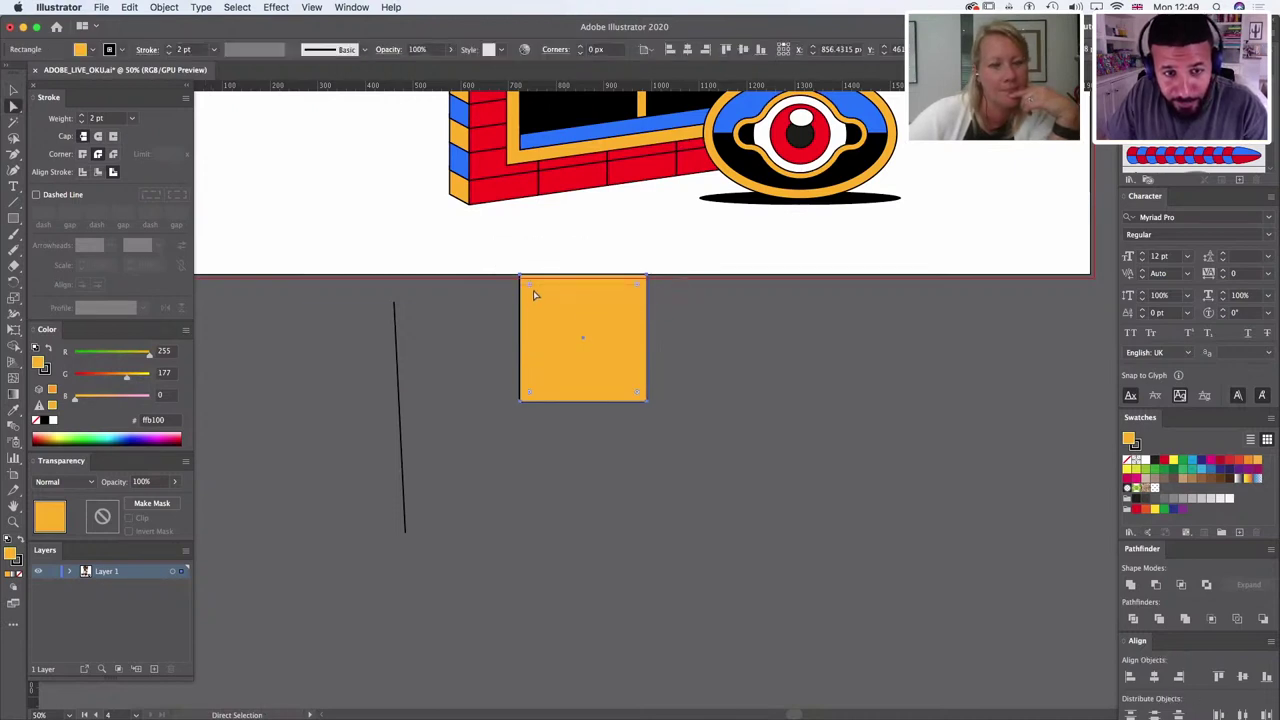
pyautogui.moveTo(534, 292); pyautogui.dragTo(753, 294)
pyautogui.click(916, 401)
# Step: Draw a horizontal line across the upper part of the rounded square and divide the square along it
pyautogui.click(12, 203)
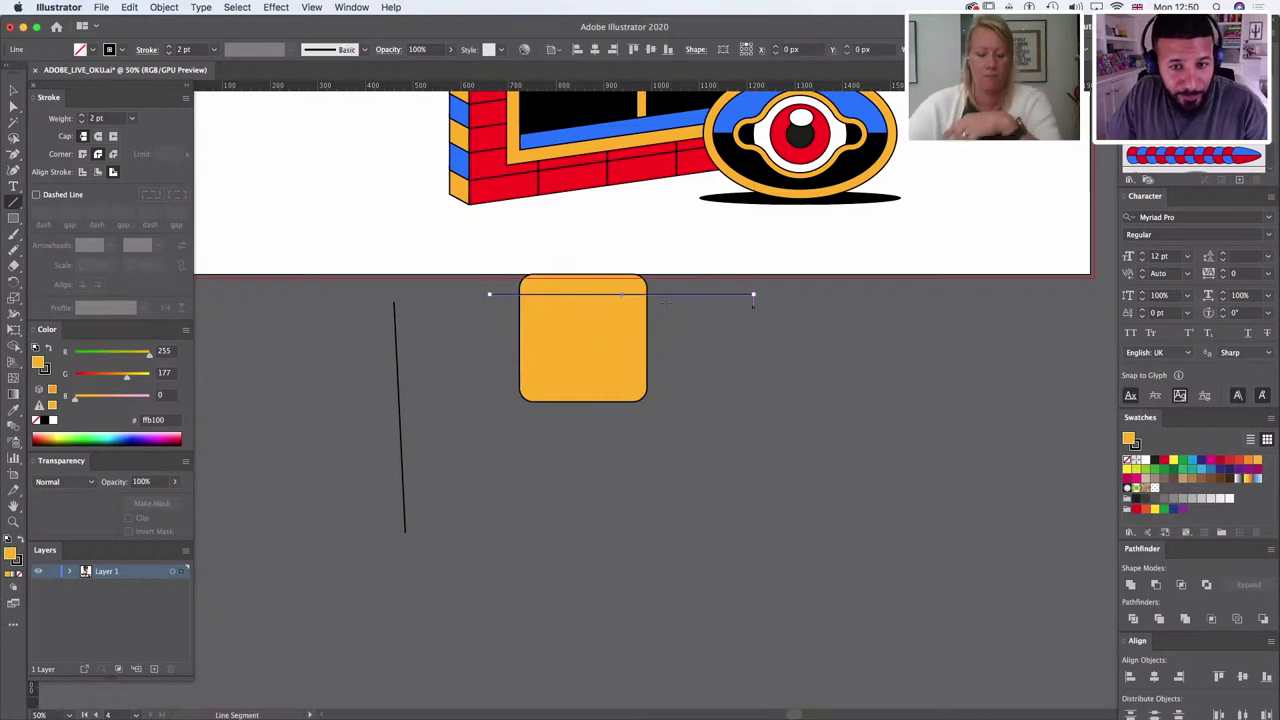
pyautogui.click(13, 105)
pyautogui.keyDown('shift'); pyautogui.click(583, 320); pyautogui.keyUp('shift')
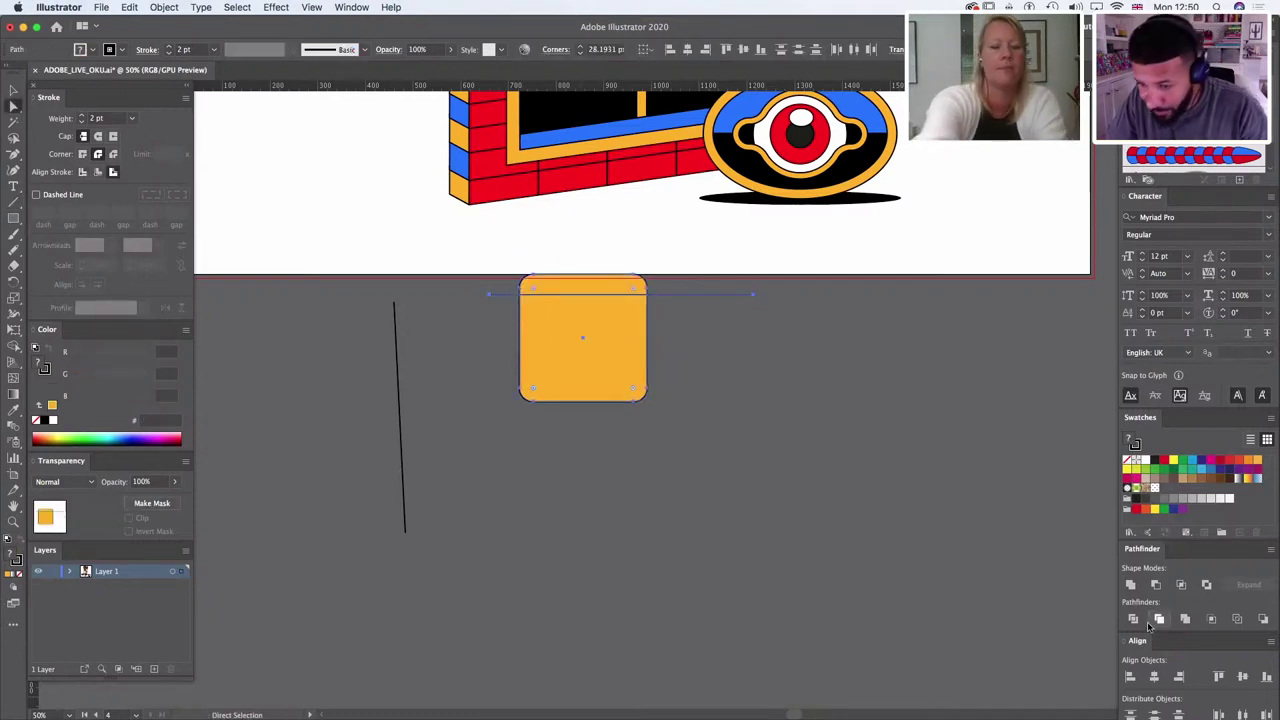
pyautogui.click(1132, 619)
# Step: Draw a circle about 19 px wide in the square's top strip and duplicate it into a row of three
pyautogui.click(13, 218)
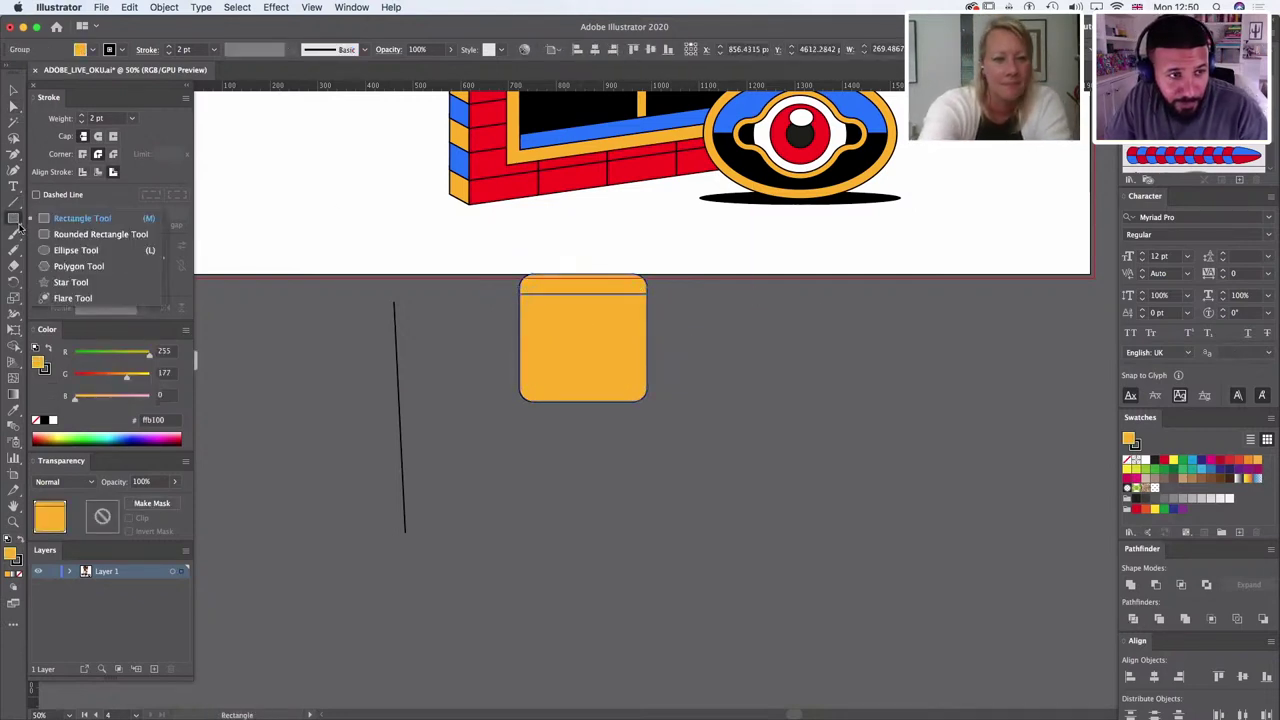
pyautogui.click(44, 250)
pyautogui.moveTo(527, 277); pyautogui.dragTo(563, 289)
pyautogui.click(14, 89)
pyautogui.click(409, 283)
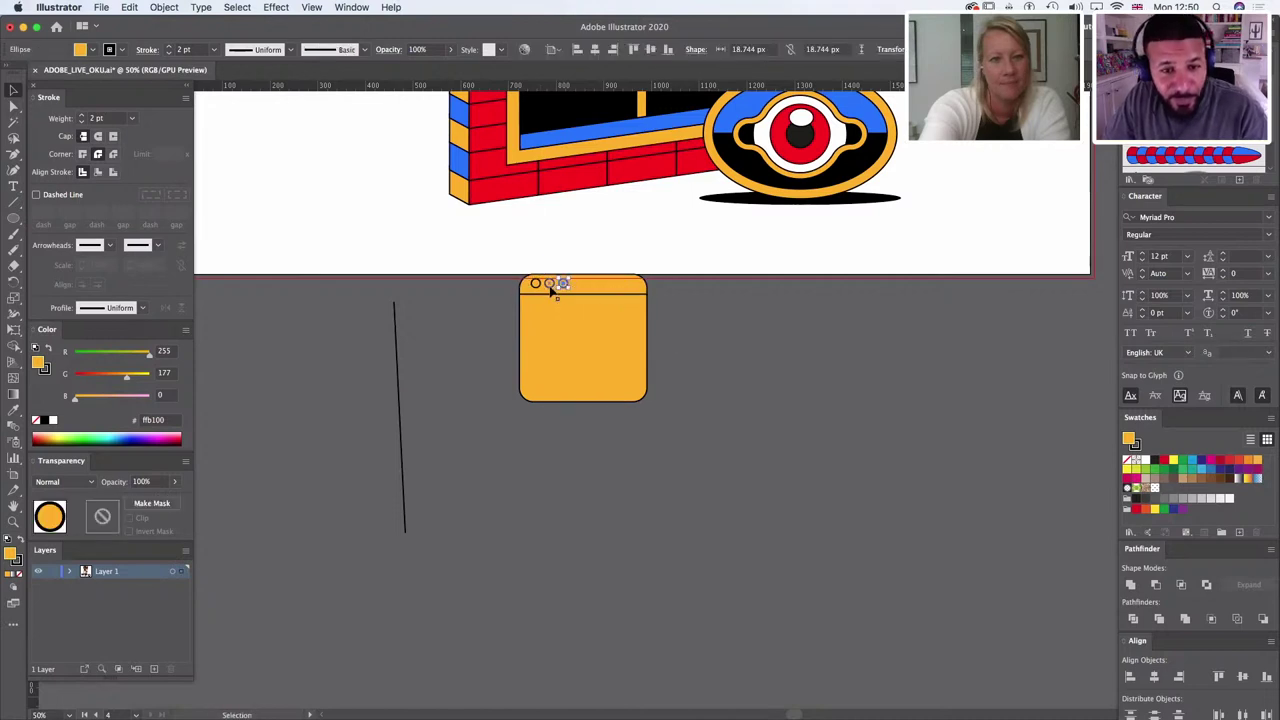
# Step: Fill the leftmost circle in the top strip with red (ff0000) sampled from the eye's iris
pyautogui.click(549, 287)
pyautogui.click(535, 286)
pyautogui.click(14, 410)
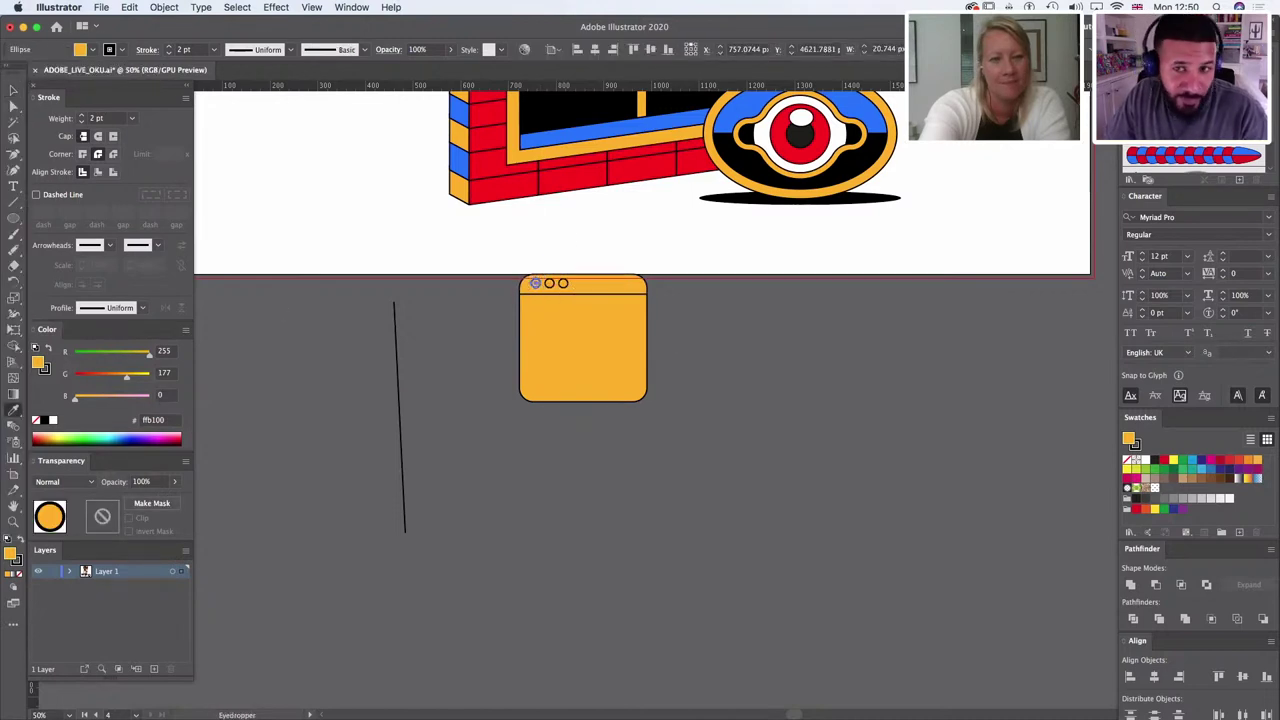
pyautogui.click(820, 150)
pyautogui.click(13, 106)
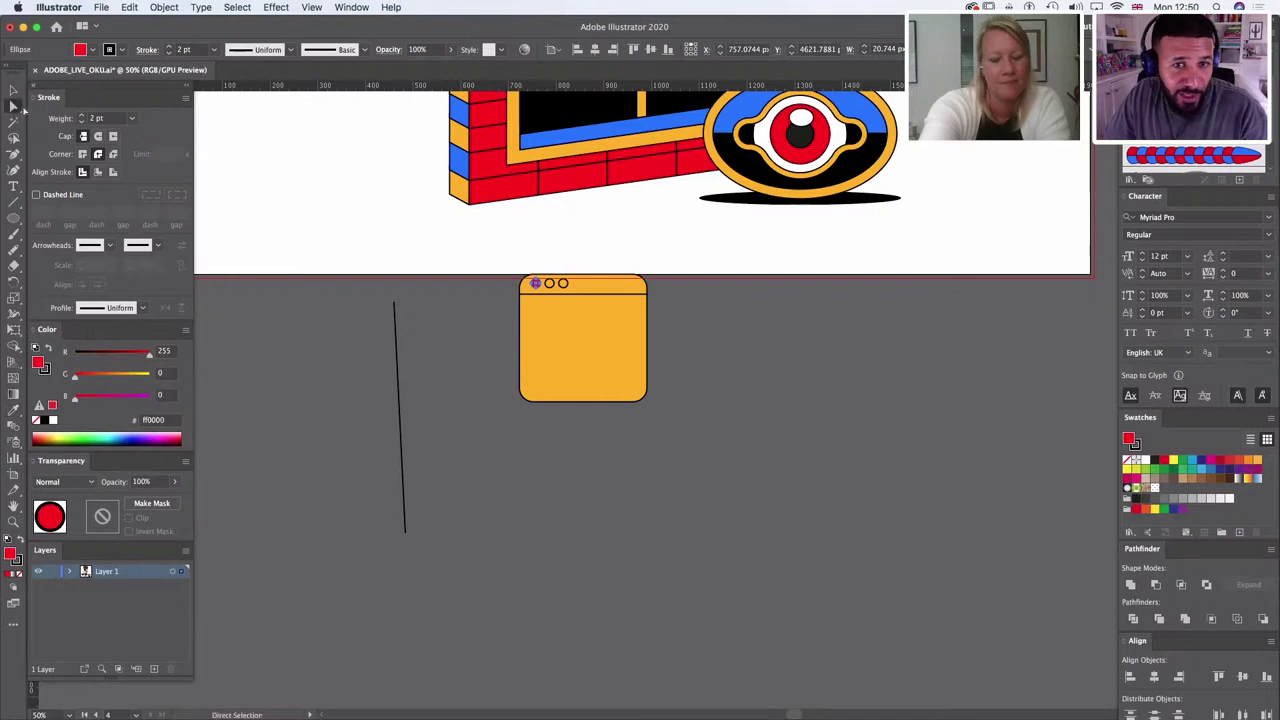
# Step: Open the Basic Graphics_Dots pattern swatch library and place it beside the colour and transparency settings
pyautogui.moveTo(786, 265); pyautogui.dragTo(820, 581)
pyautogui.moveTo(706, 283); pyautogui.dragTo(943, 649)
pyautogui.scroll(5, 499, 273)
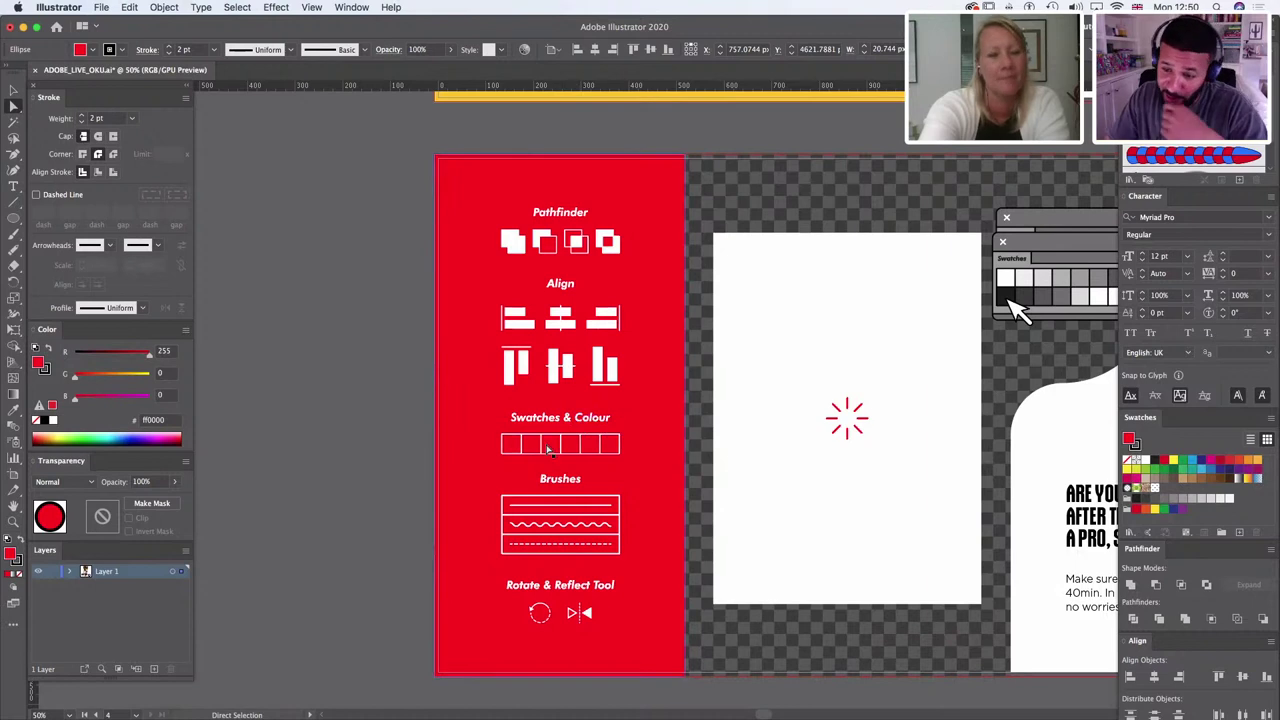
pyautogui.click(1270, 418)
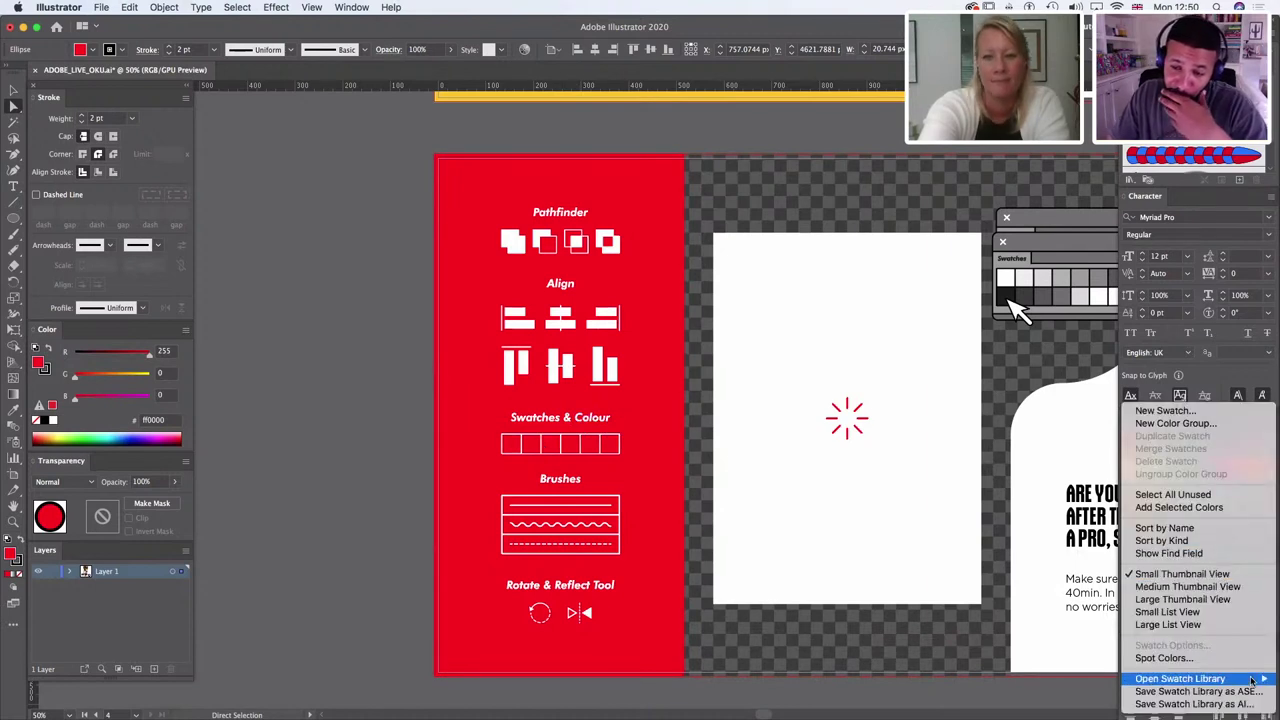
pyautogui.moveTo(1245, 680)
pyautogui.moveTo(1040, 582)
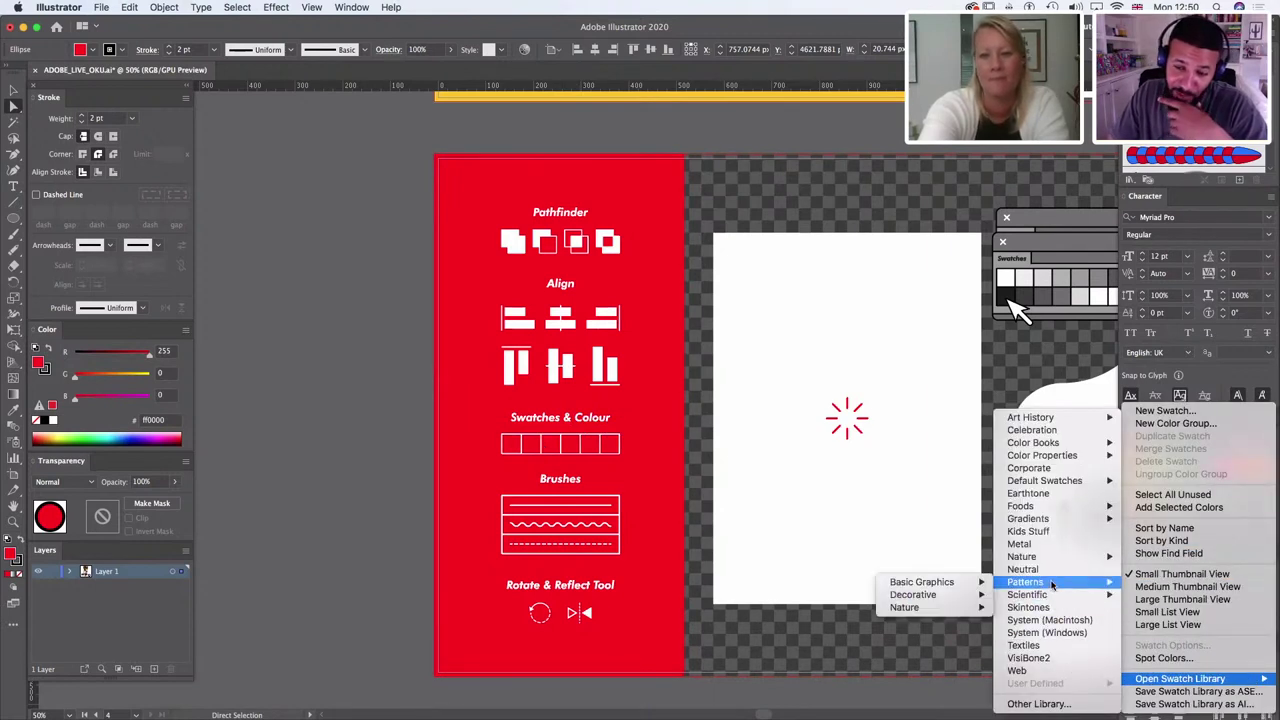
pyautogui.moveTo(973, 588)
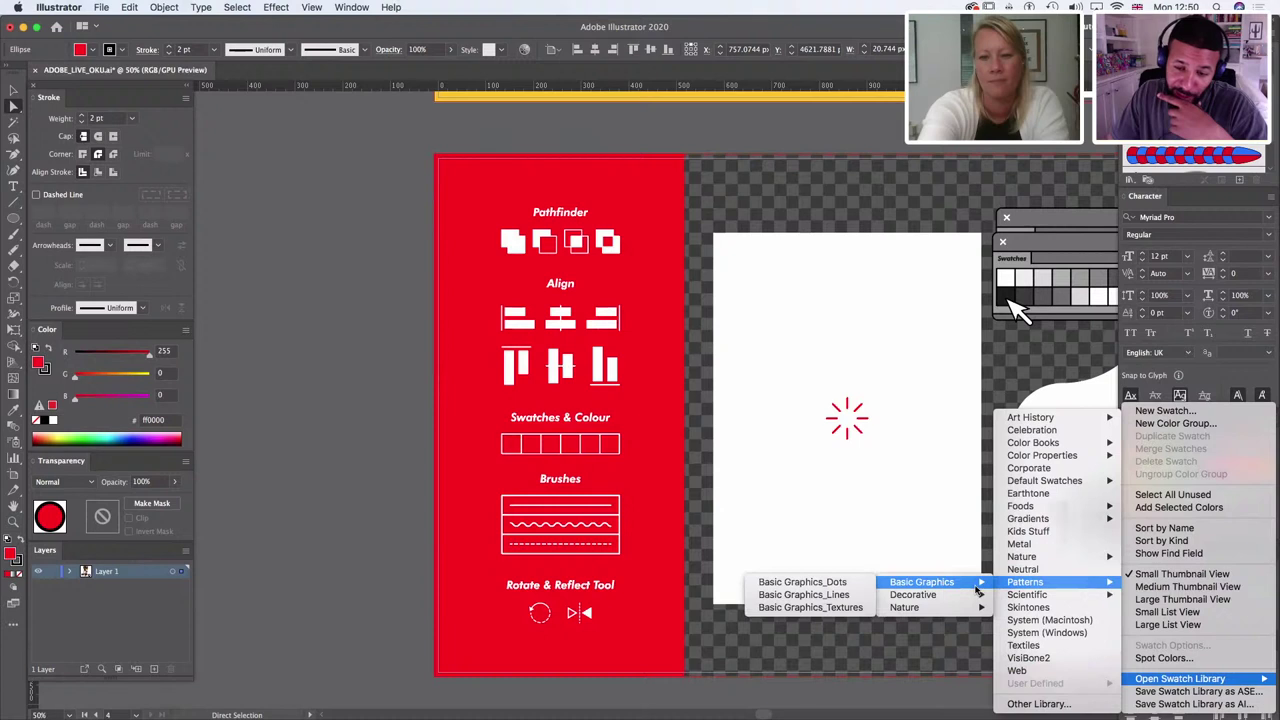
pyautogui.click(845, 582)
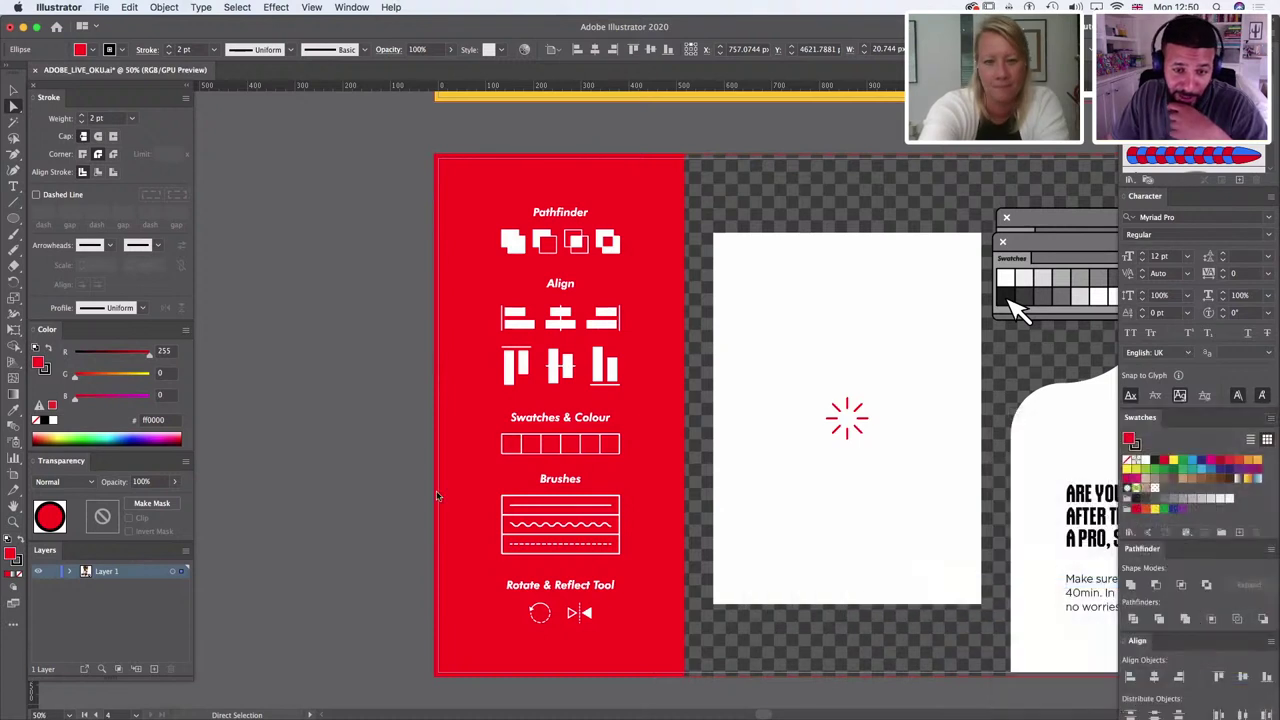
pyautogui.moveTo(652, 342); pyautogui.dragTo(282, 397)
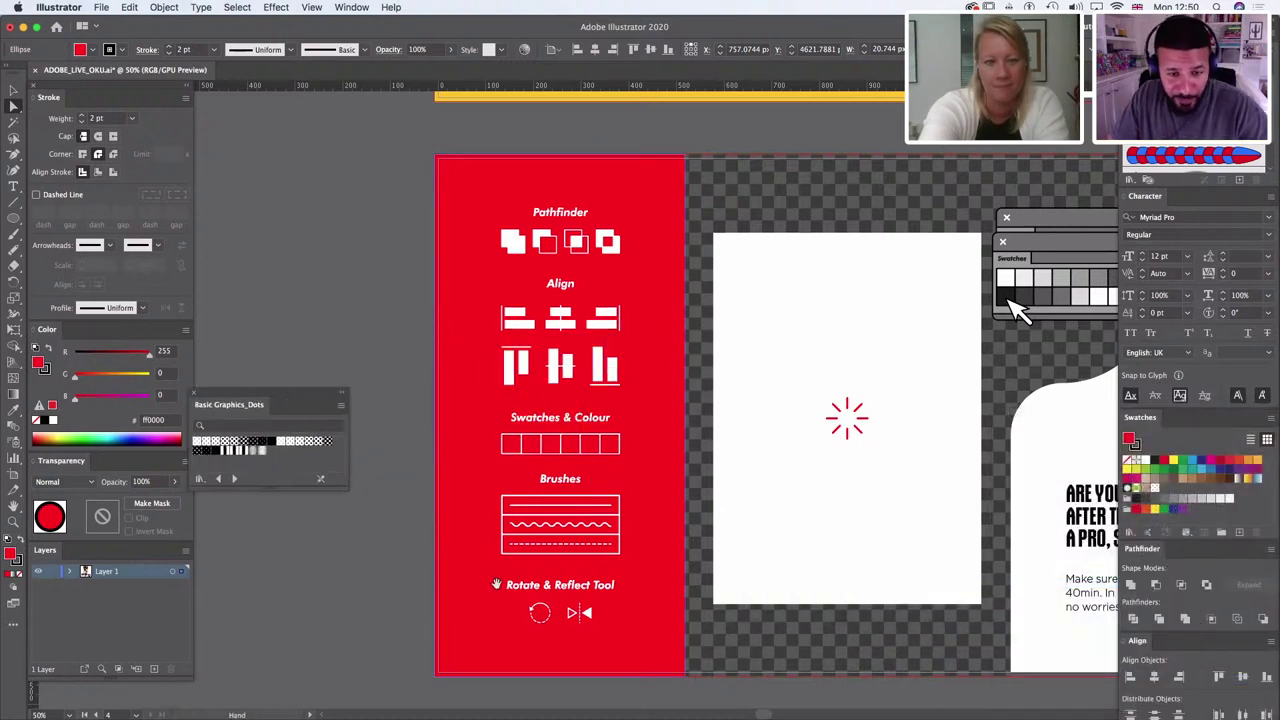
# Step: Fill the blue top face of the box behind the wall with a graduated dot pattern from the Basic Graphics_Dots library
pyautogui.scroll(-10, 422, 454)
pyautogui.moveTo(322, 602); pyautogui.dragTo(517, 457)
pyautogui.moveTo(1020, 703); pyautogui.dragTo(714, 531)
pyautogui.moveTo(667, 241); pyautogui.dragTo(656, 451)
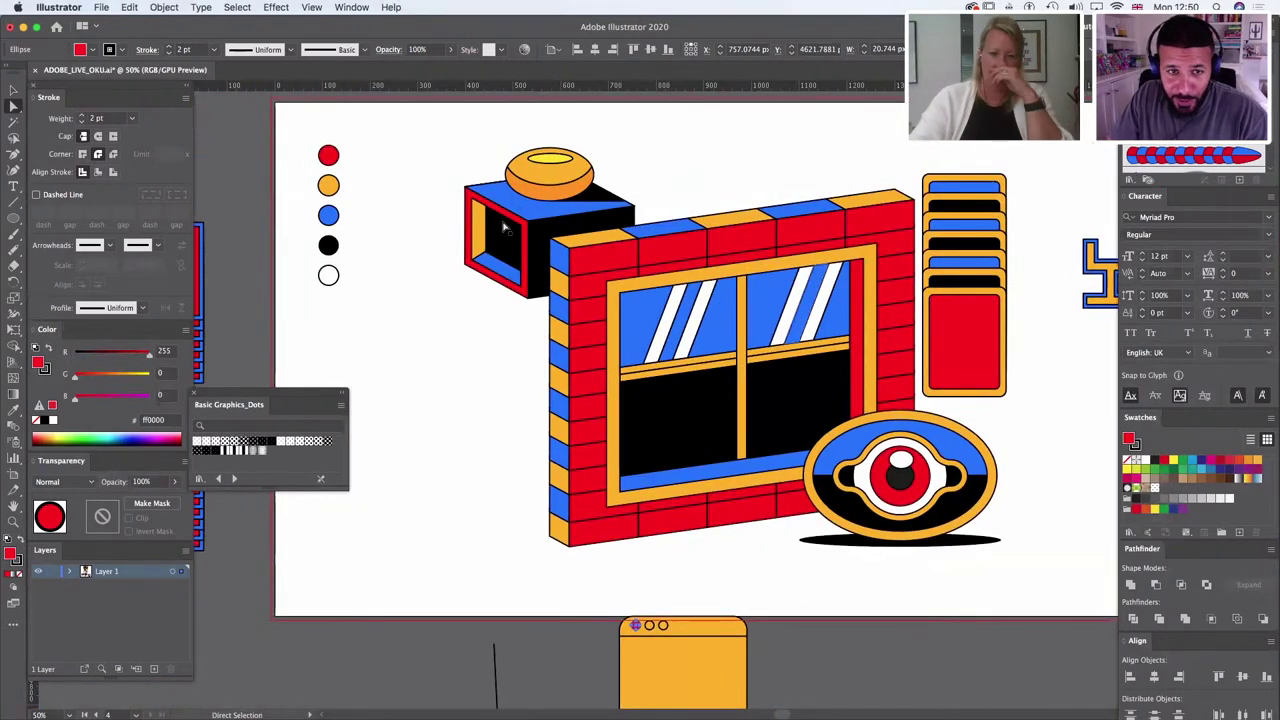
pyautogui.click(560, 205)
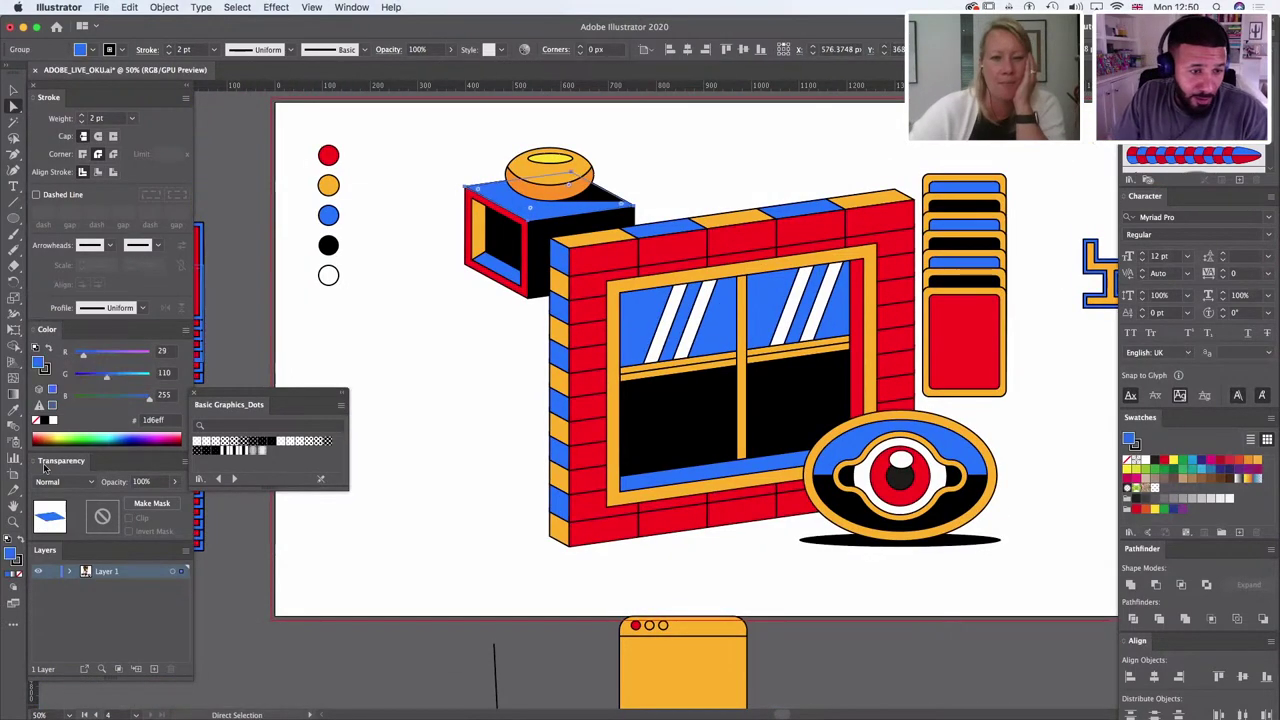
pyautogui.click(240, 443)
pyautogui.click(253, 449)
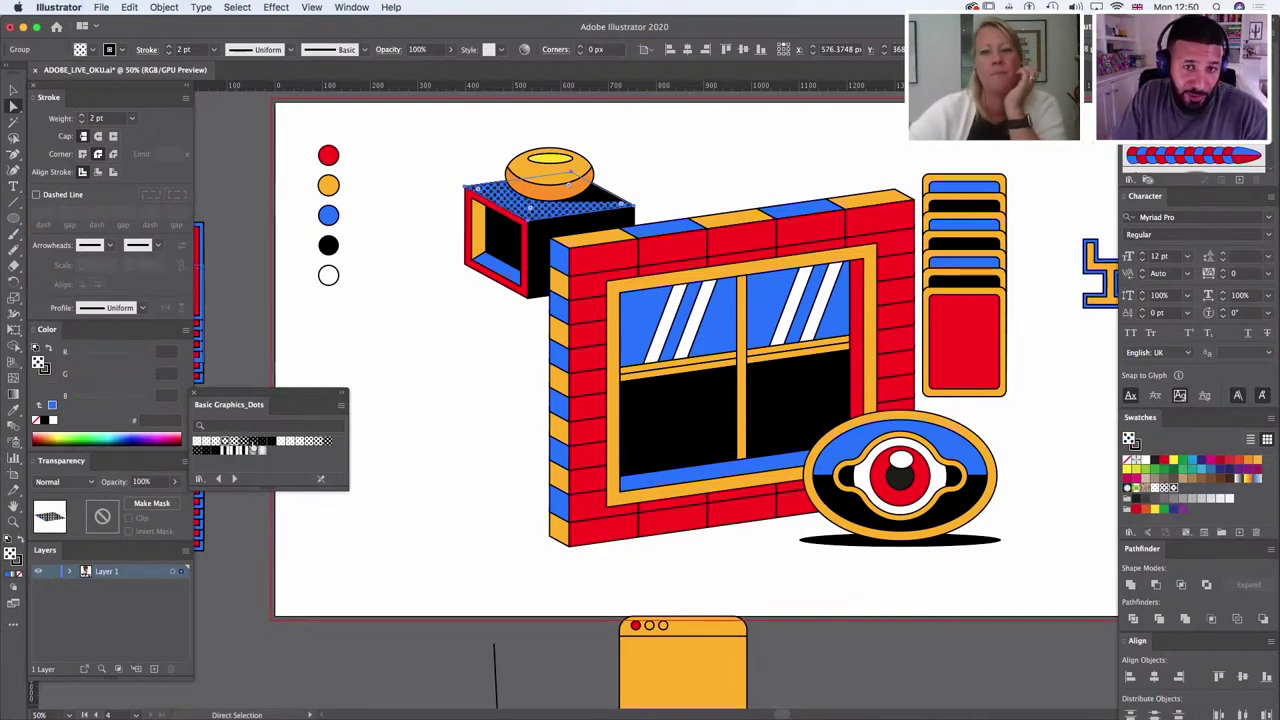
pyautogui.click(296, 442)
pyautogui.click(308, 442)
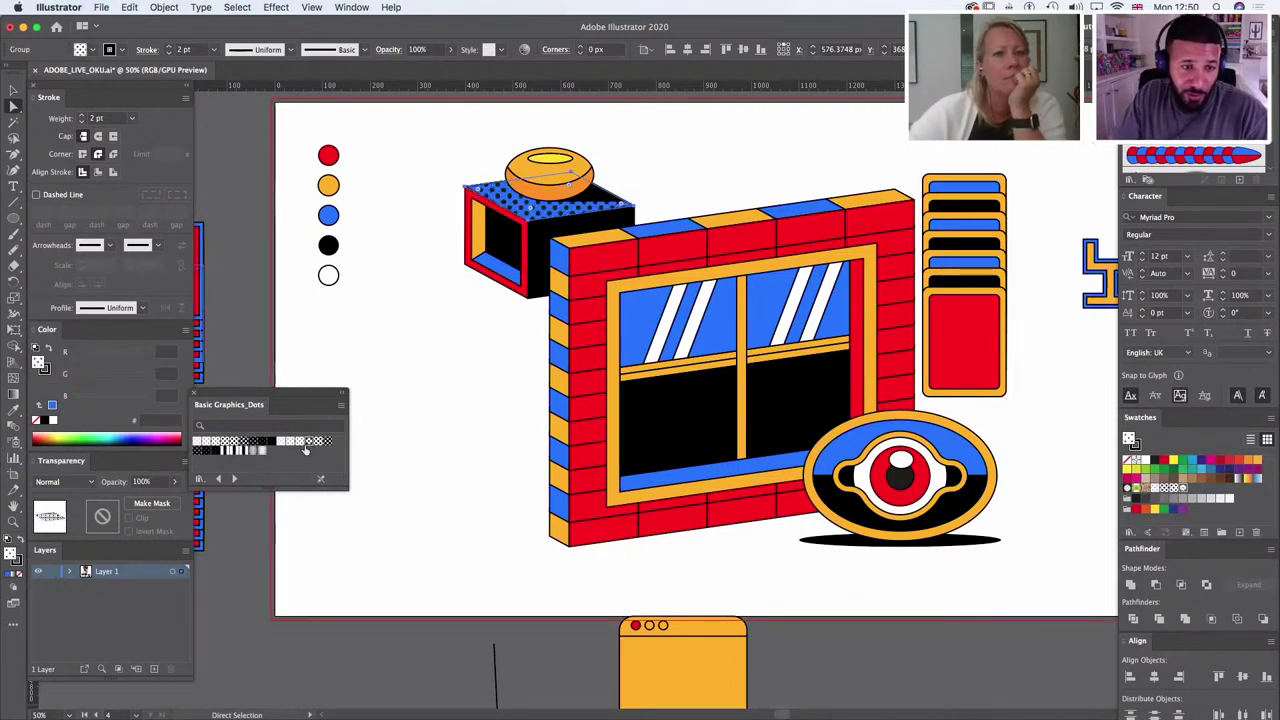
pyautogui.click(1268, 418)
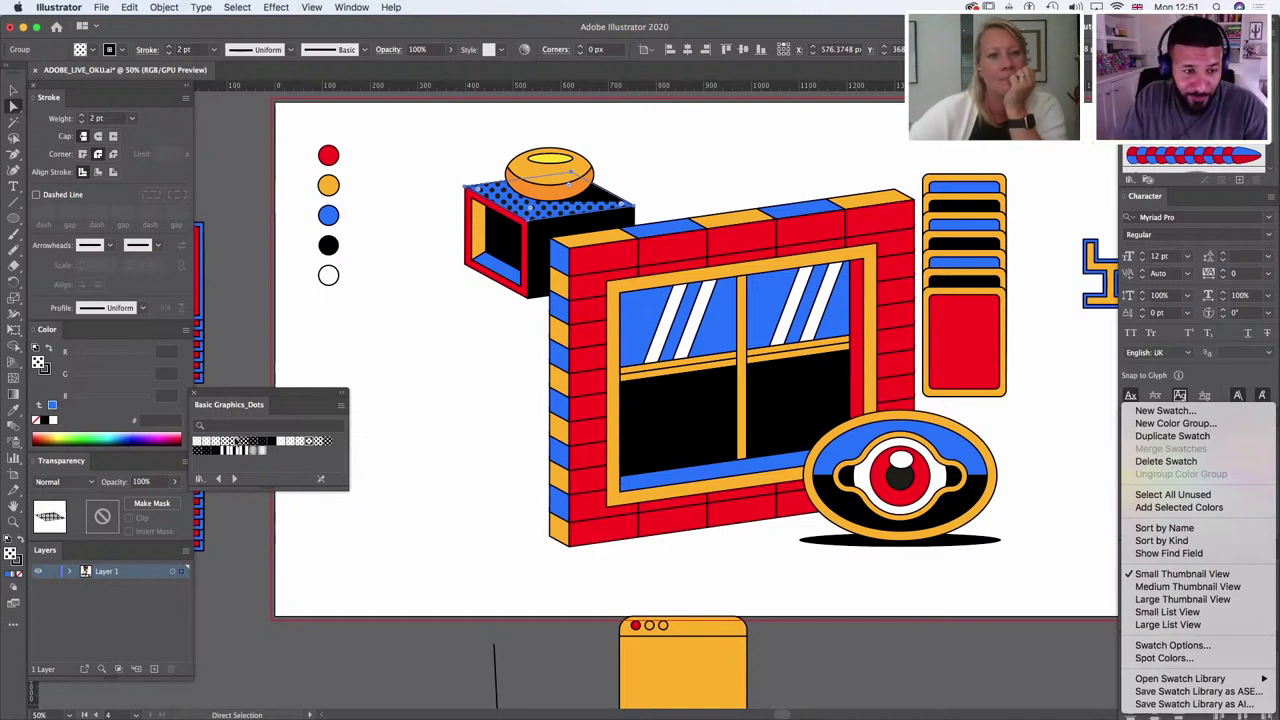
pyautogui.click(251, 450)
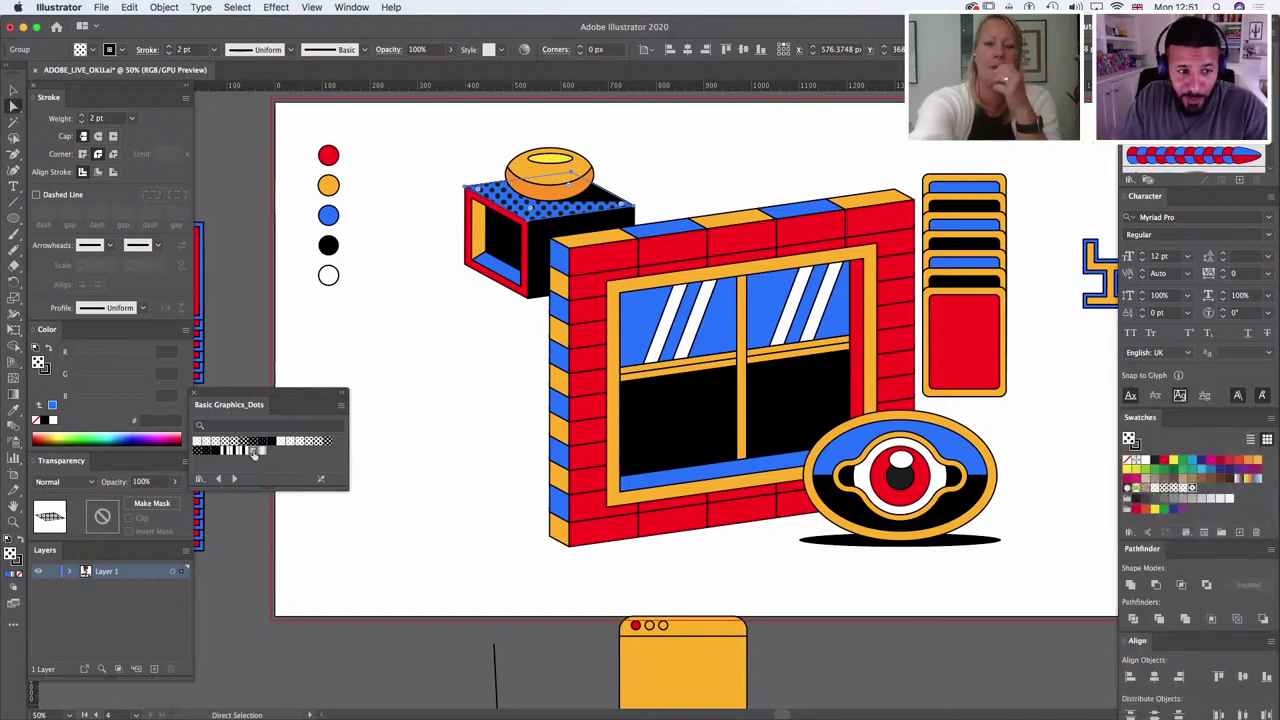
pyautogui.click(254, 452)
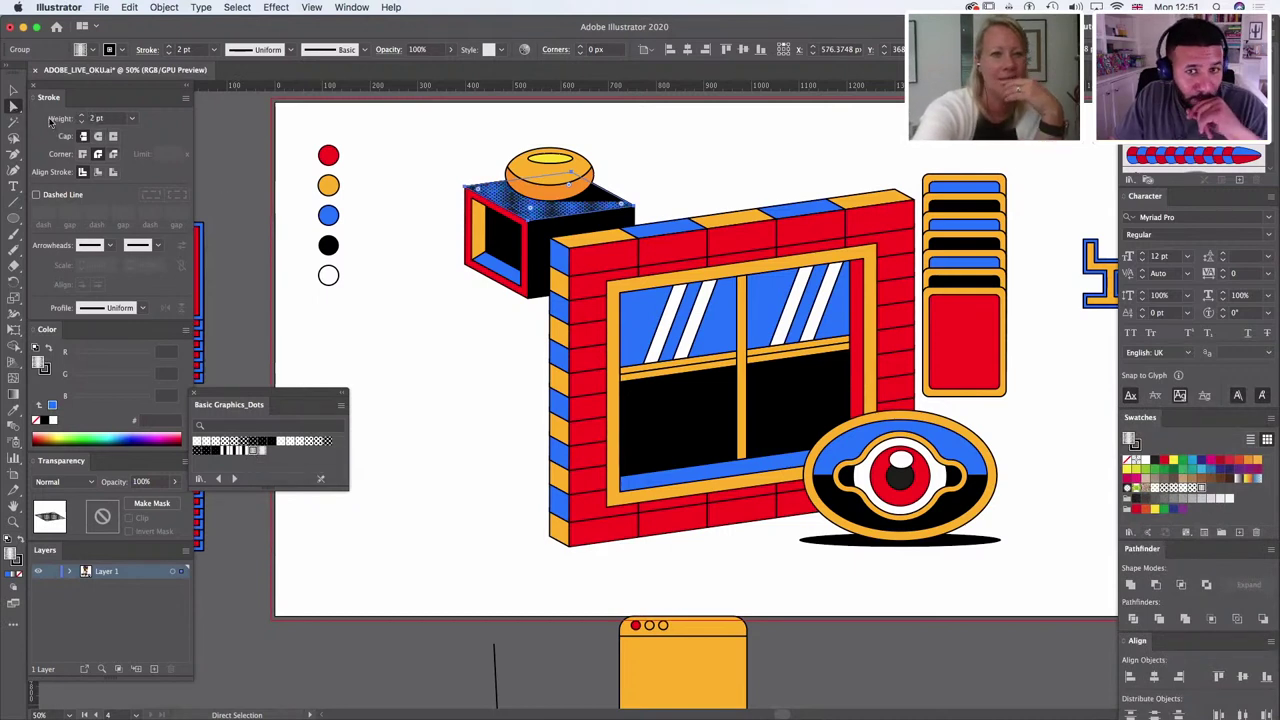
pyautogui.click(580, 627)
# Step: Fill the middle circle in the rounded panel's top strip with blue (1d6eff) sampled from the window glass
pyautogui.scroll(-5, 598, 622)
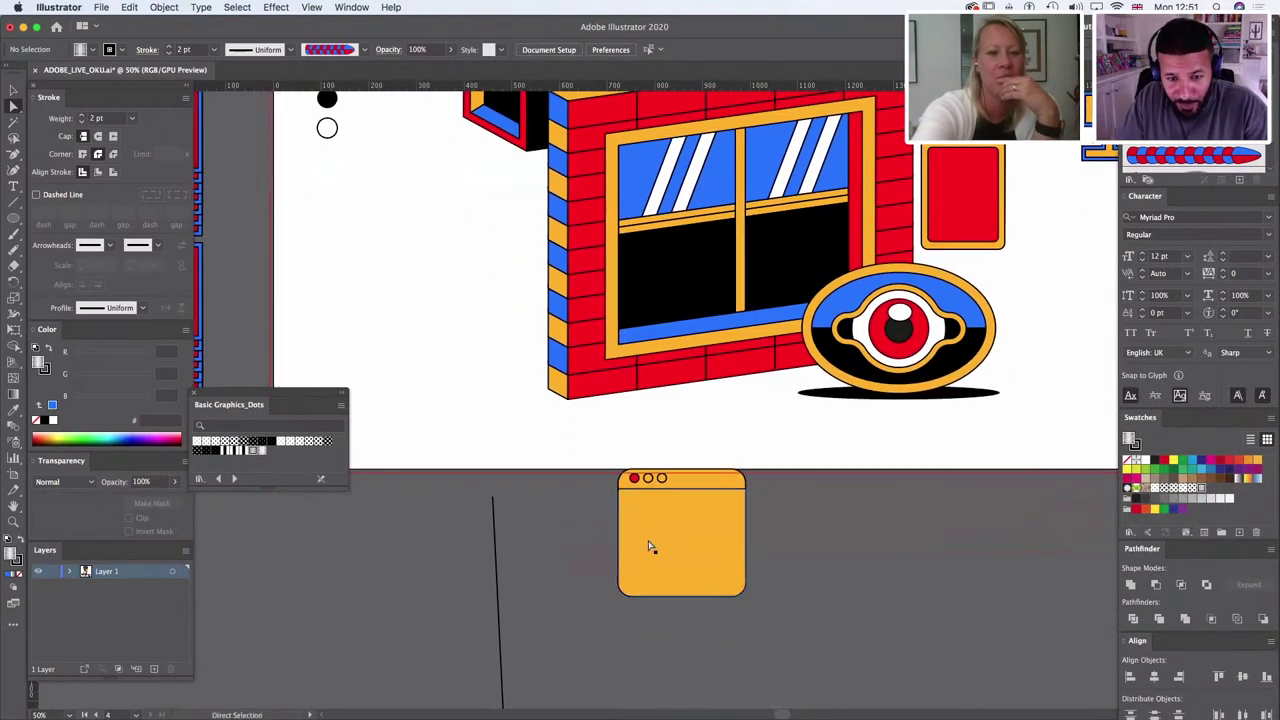
pyautogui.click(648, 480)
pyautogui.press('i')
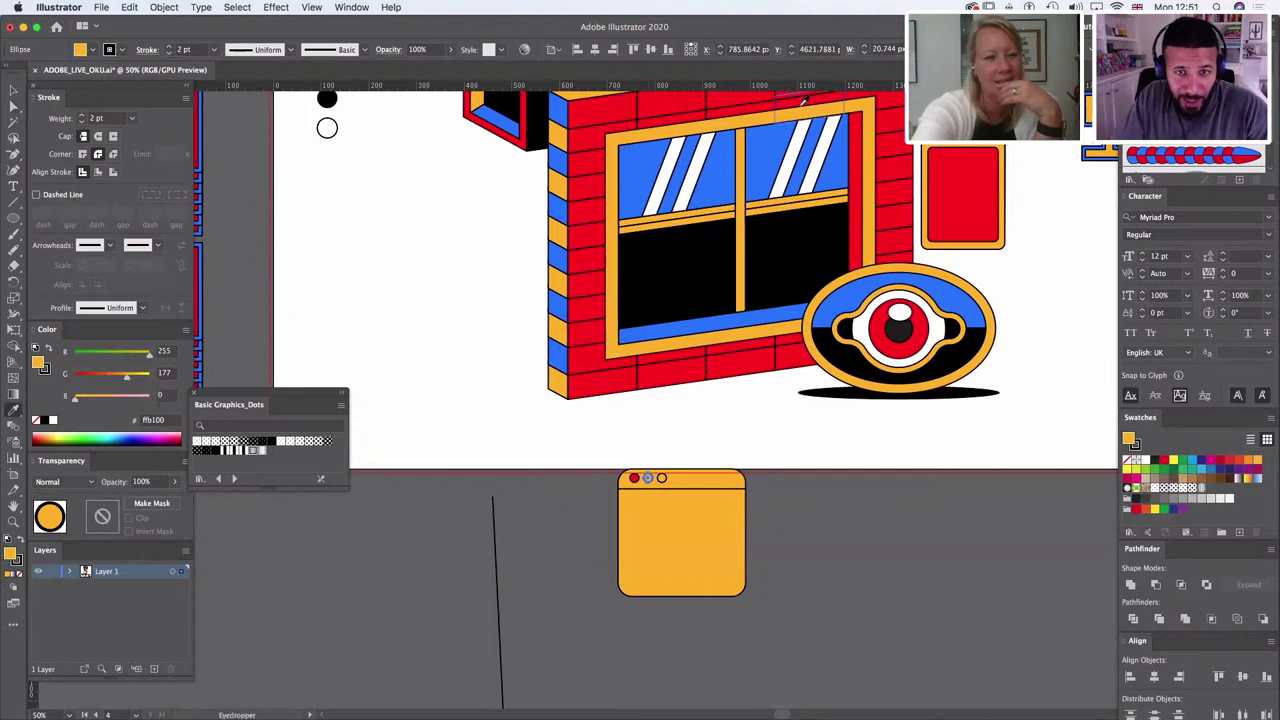
pyautogui.click(648, 165)
pyautogui.press('a')
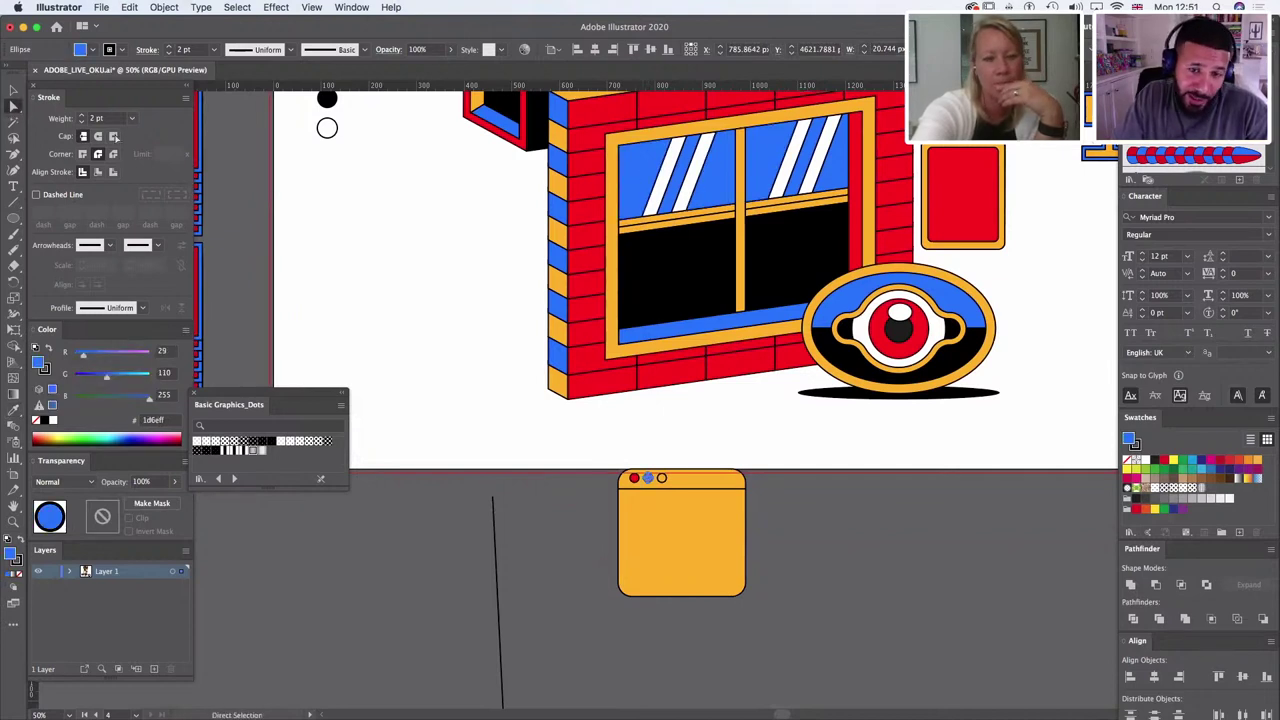
pyautogui.press('super+shift+a')
# Step: Fill the rightmost circle in the panel's top strip with white (ffffff) sampled from the eye
pyautogui.click(662, 480)
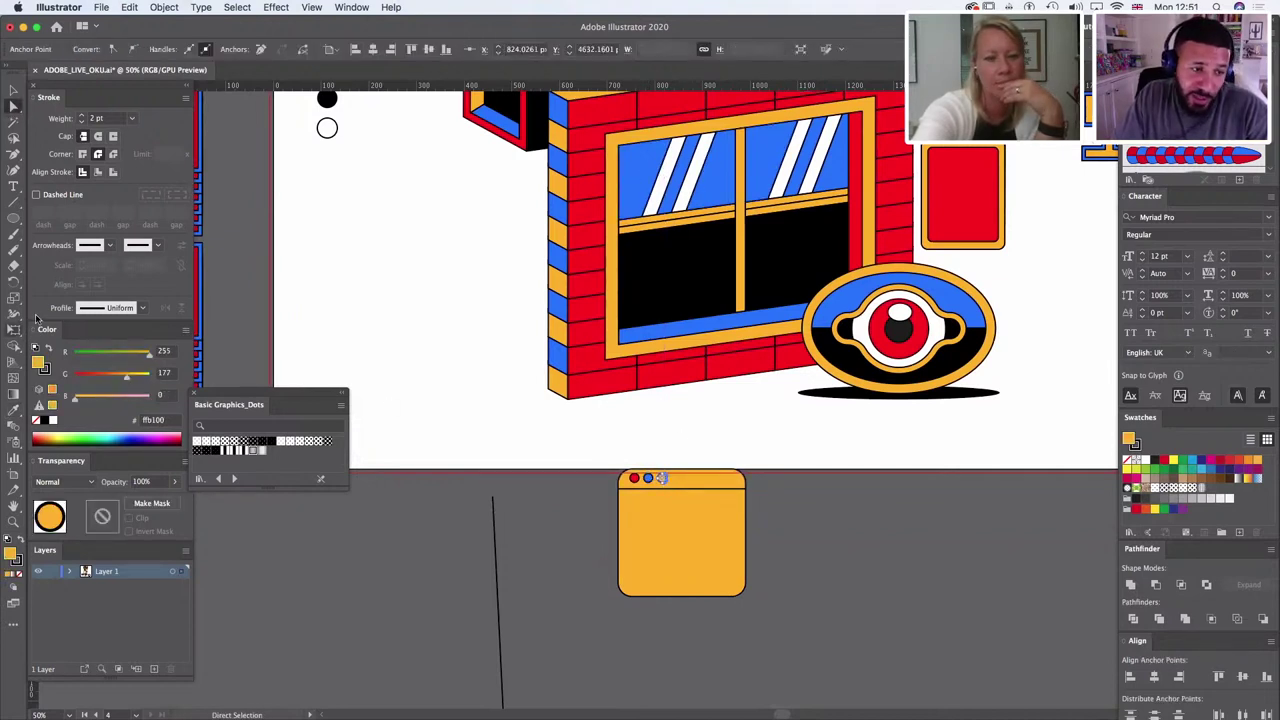
pyautogui.click(14, 411)
pyautogui.click(898, 311)
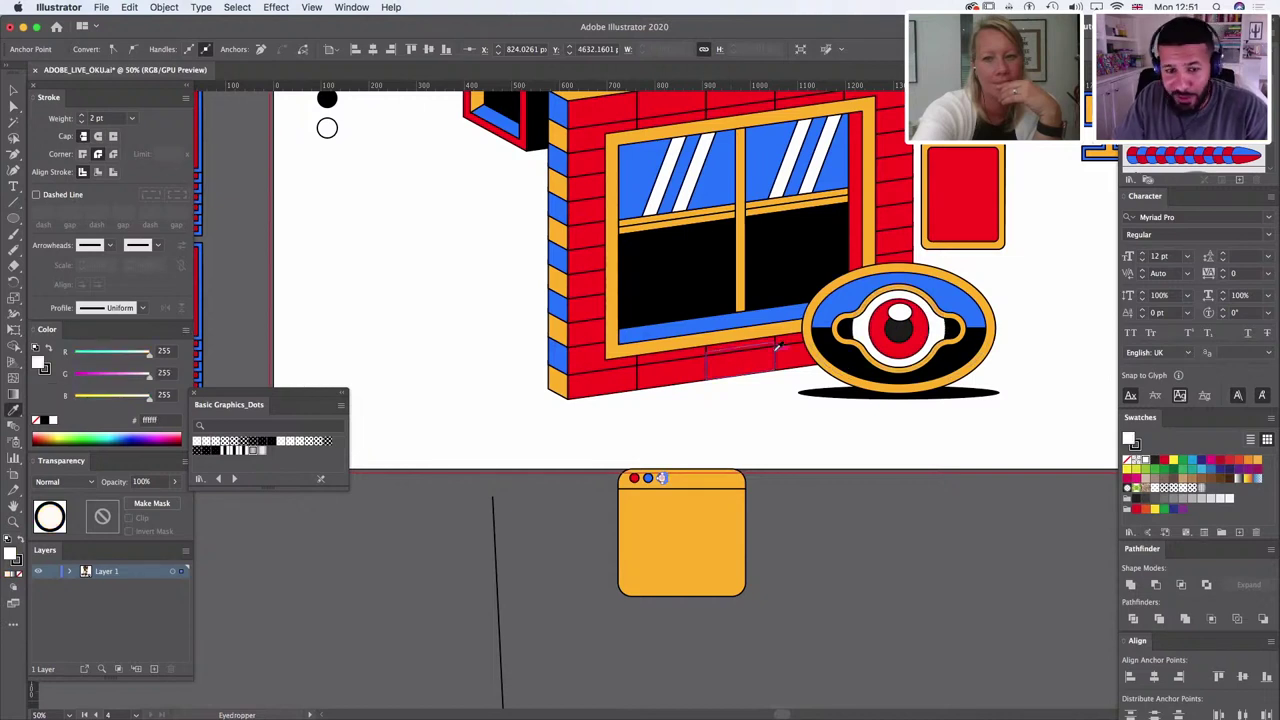
pyautogui.press('v')
# Step: Fill the rounded panel's top strip with red sampled from the eye's iris
pyautogui.scroll(-5, 500, 310)
pyautogui.hscroll(2, 500, 310)
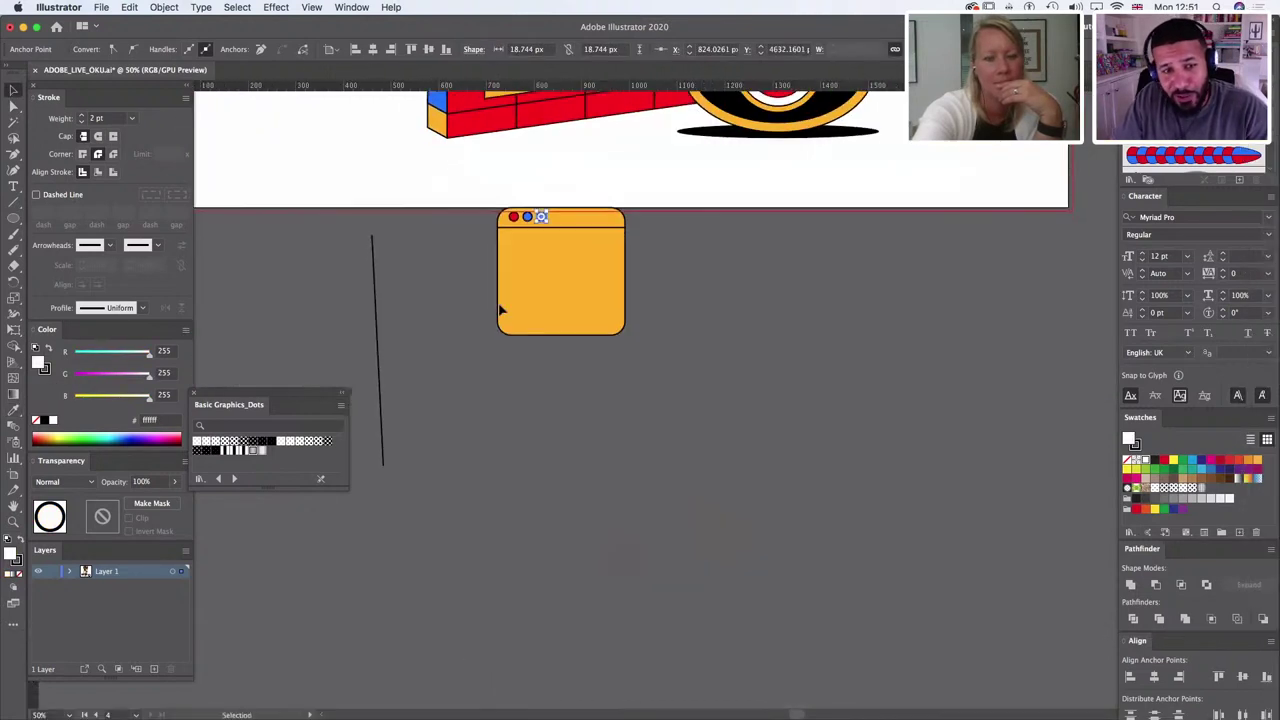
pyautogui.click(13, 104)
pyautogui.click(611, 228)
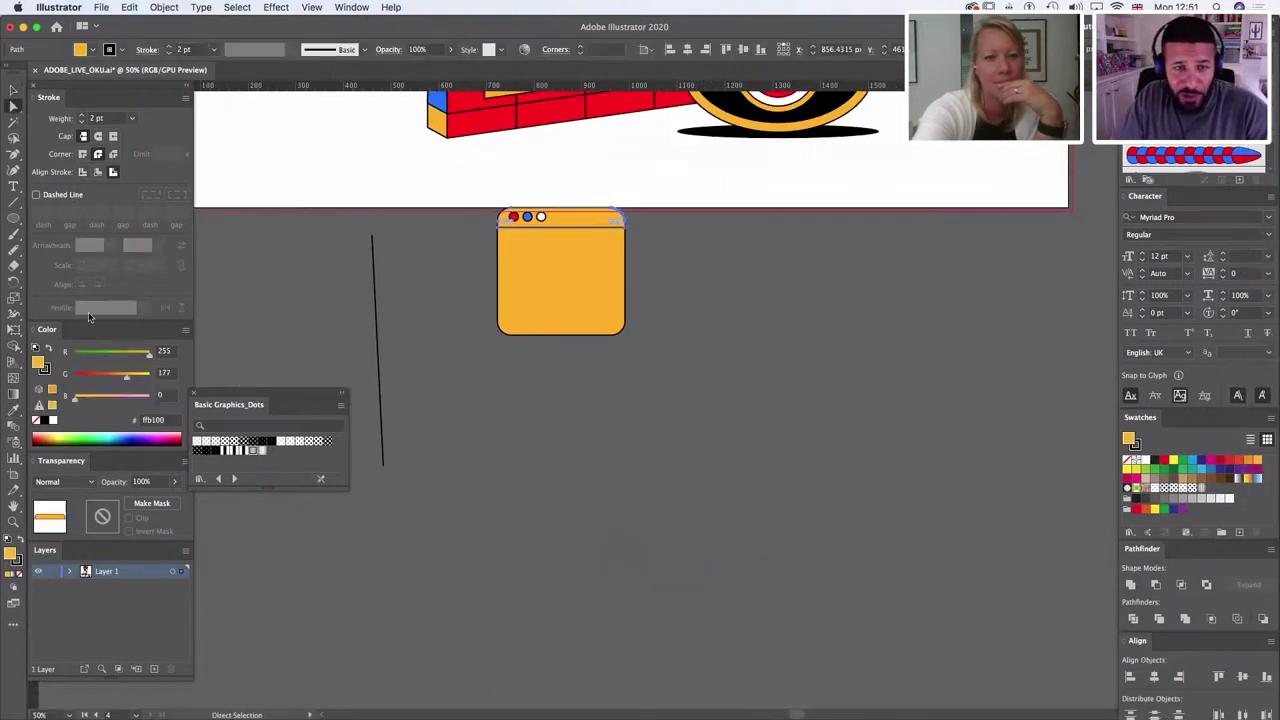
pyautogui.click(12, 410)
pyautogui.scroll(5, 366, 334)
pyautogui.hscroll(2, 366, 334)
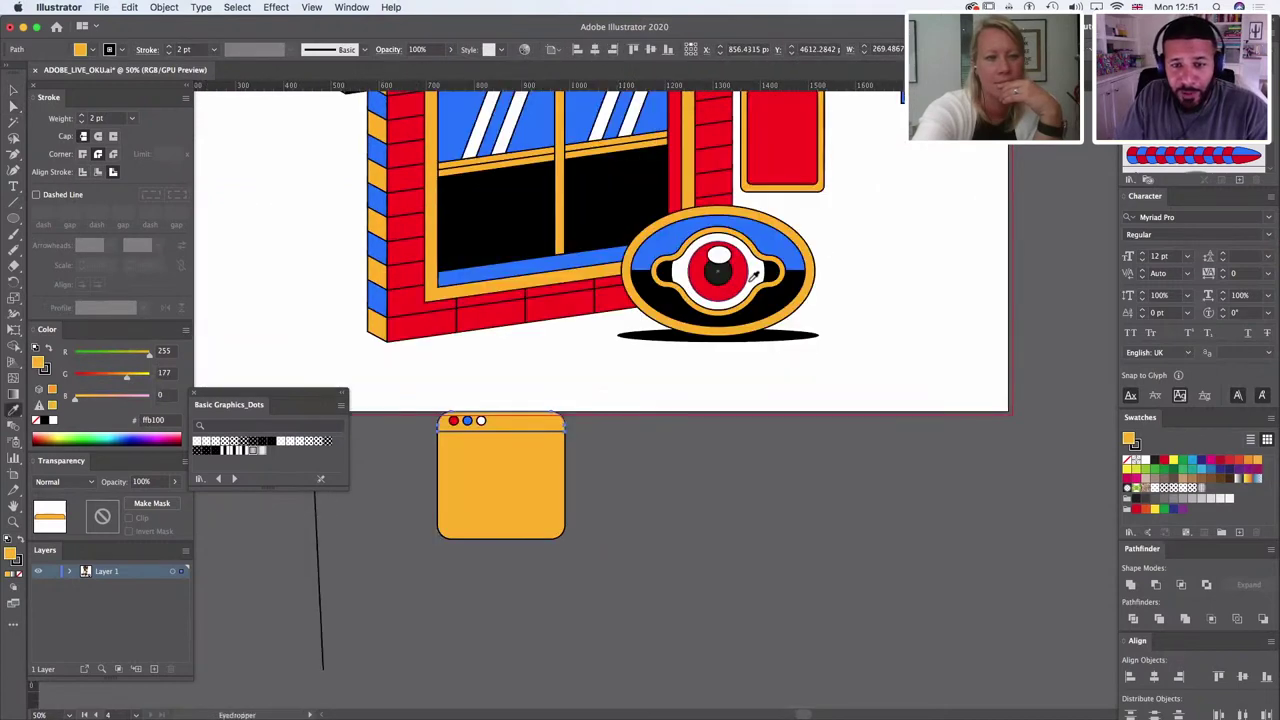
pyautogui.click(756, 271)
pyautogui.click(742, 270)
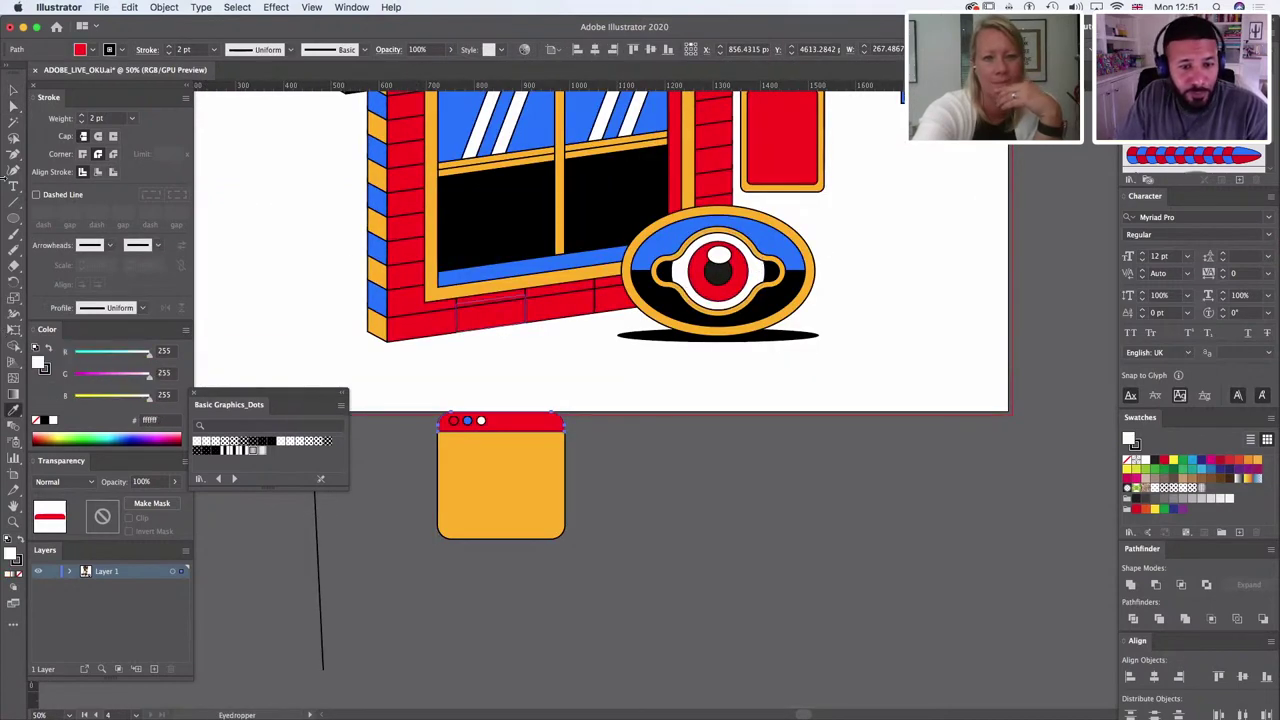
# Step: Fill both the top strip and the body of the rounded panel with white (ffffff) sampled from the eye
pyautogui.click(13, 90)
pyautogui.click(522, 506)
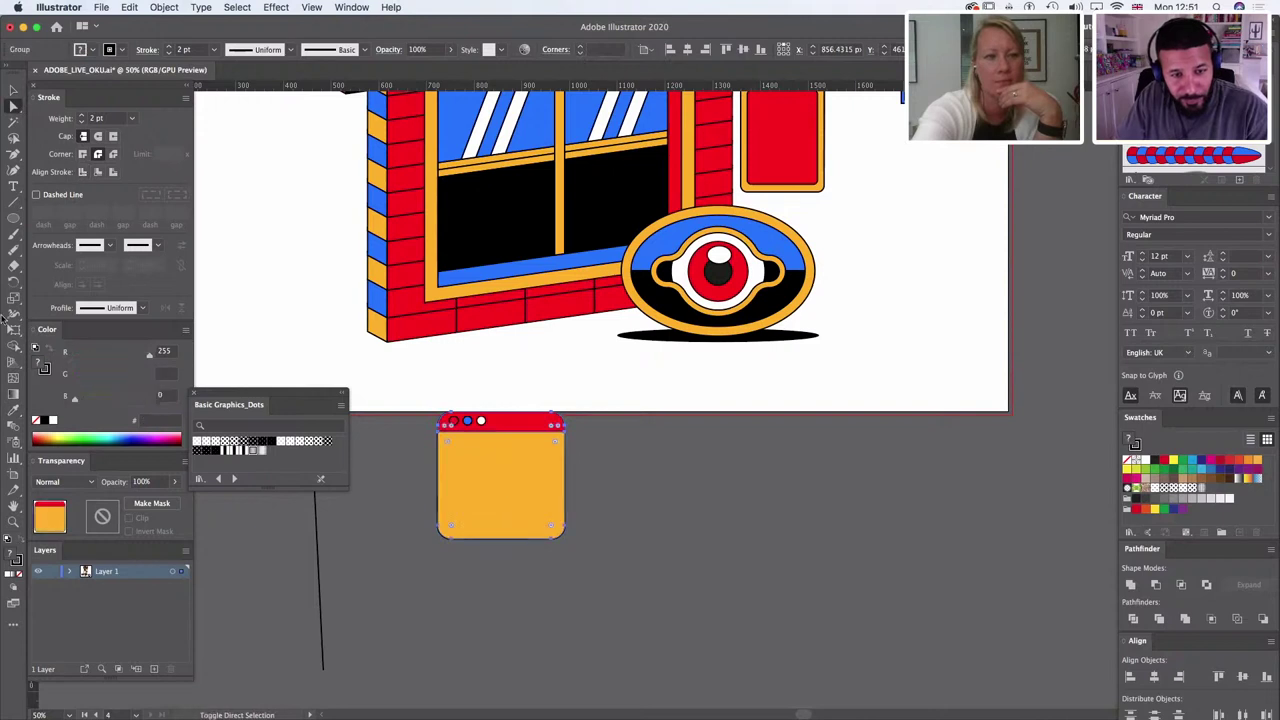
pyautogui.click(12, 410)
pyautogui.click(762, 268)
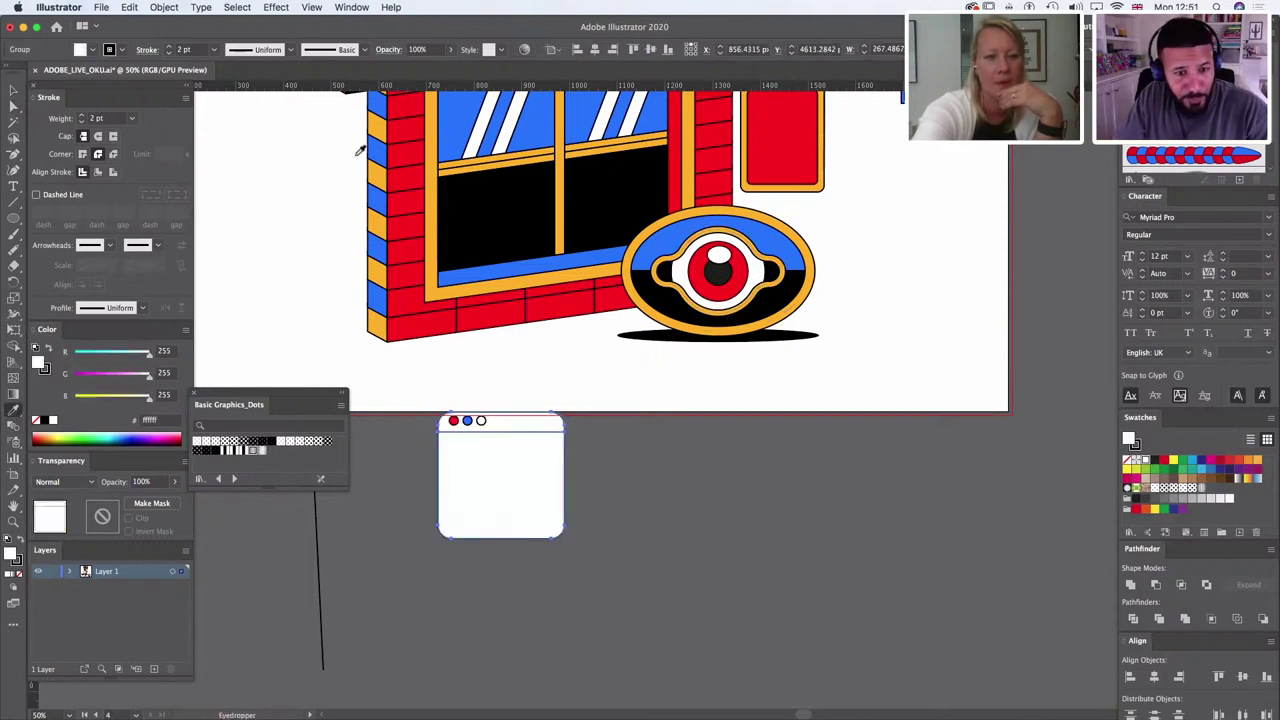
# Step: Fill the rightmost circle in the panel's top strip with yellow (ffb100) sampled from the eye emblem's oval frame
pyautogui.click(13, 103)
pyautogui.click(482, 421)
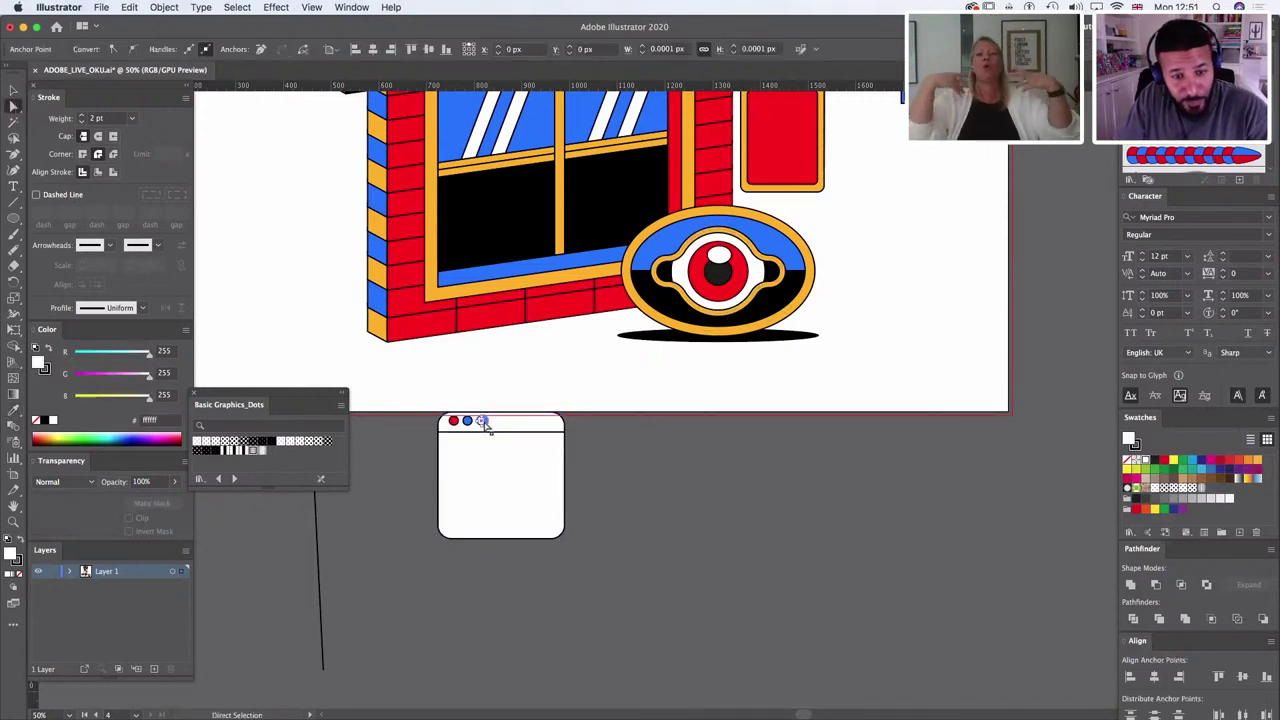
pyautogui.click(14, 410)
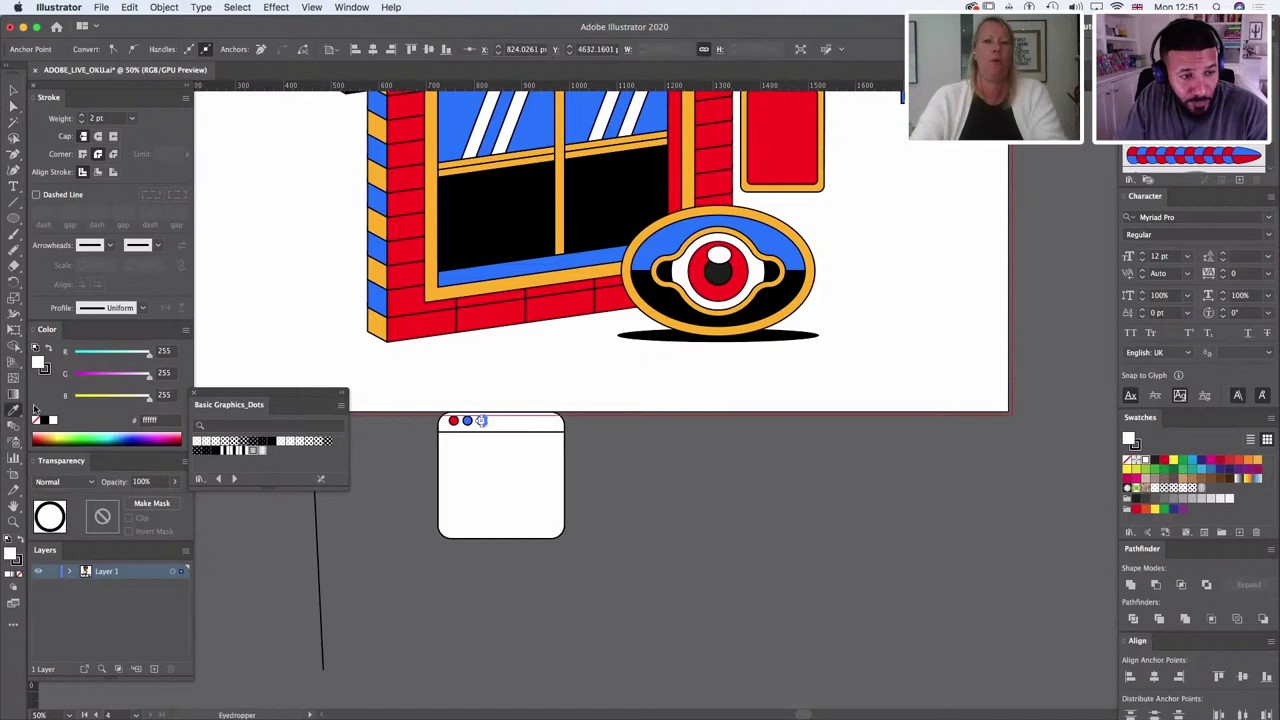
pyautogui.click(800, 229)
# Step: Draw a yellow square with a black outline below the artboard, to the right of the white window-style panel
pyautogui.scroll(-2, 727, 365)
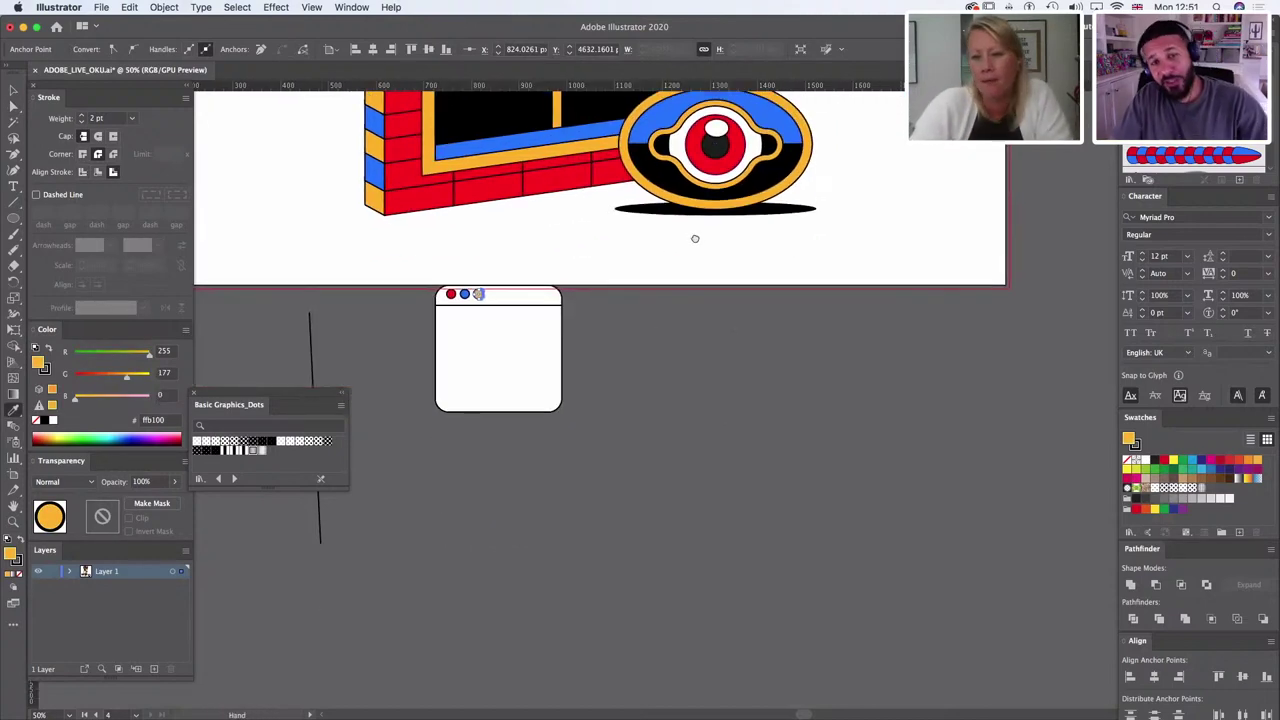
pyautogui.moveTo(694, 238); pyautogui.dragTo(769, 448)
pyautogui.moveTo(661, 326); pyautogui.dragTo(655, 420)
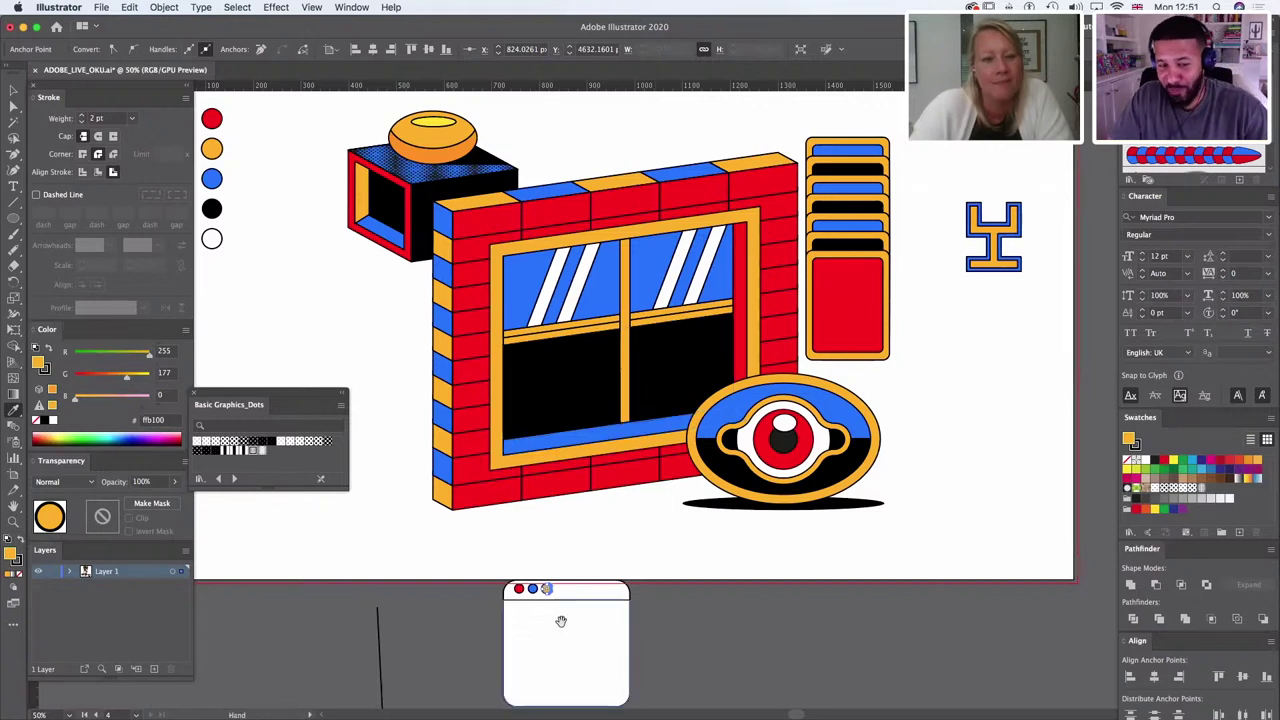
pyautogui.moveTo(561, 621); pyautogui.dragTo(564, 478)
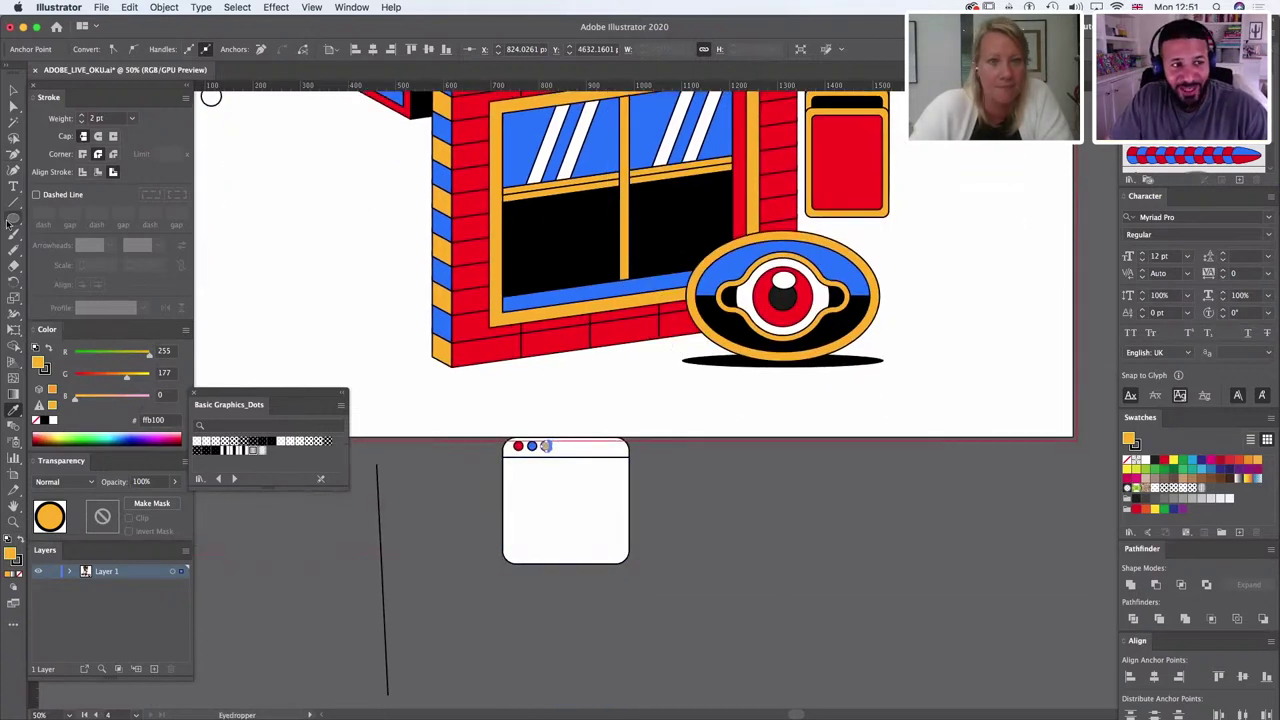
pyautogui.moveTo(10, 222); pyautogui.dragTo(45, 221)
pyautogui.moveTo(735, 463); pyautogui.dragTo(869, 540)
# Step: Round only the yellow square's upper-left corner to the maximum, turning the square into a quarter circle
pyautogui.click(14, 103)
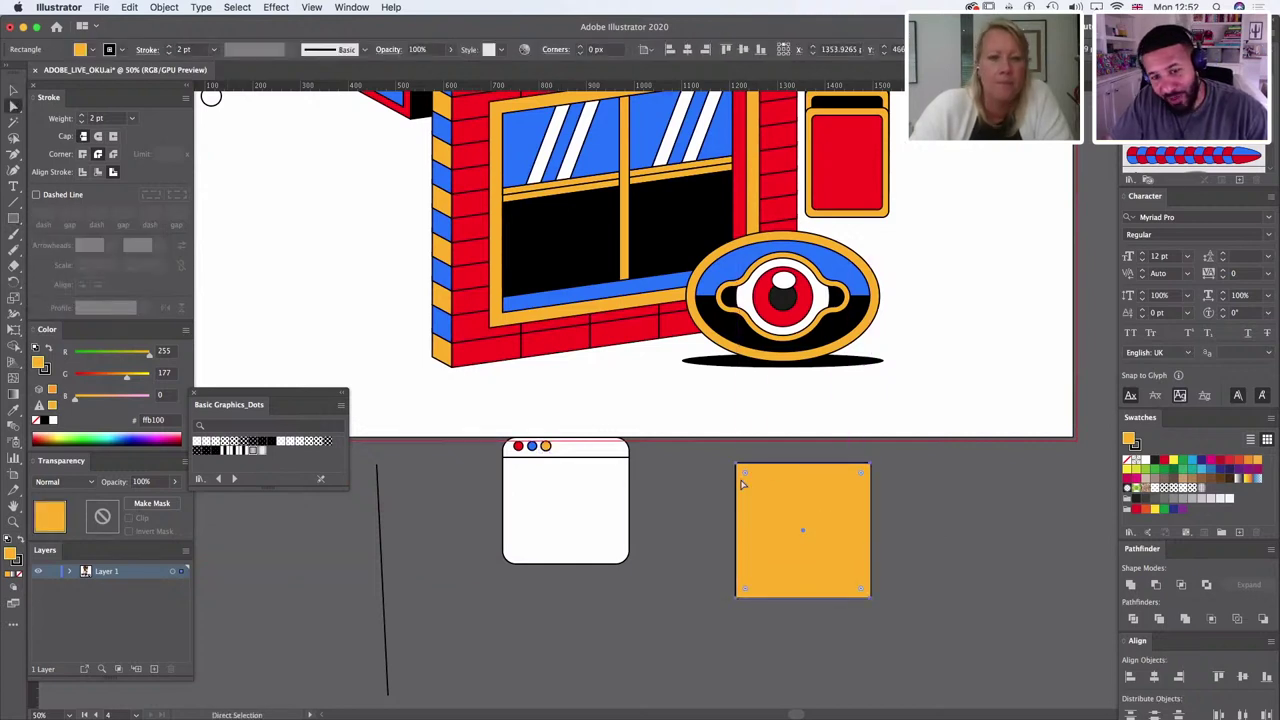
pyautogui.moveTo(744, 476); pyautogui.dragTo(917, 592)
pyautogui.press('super+z')
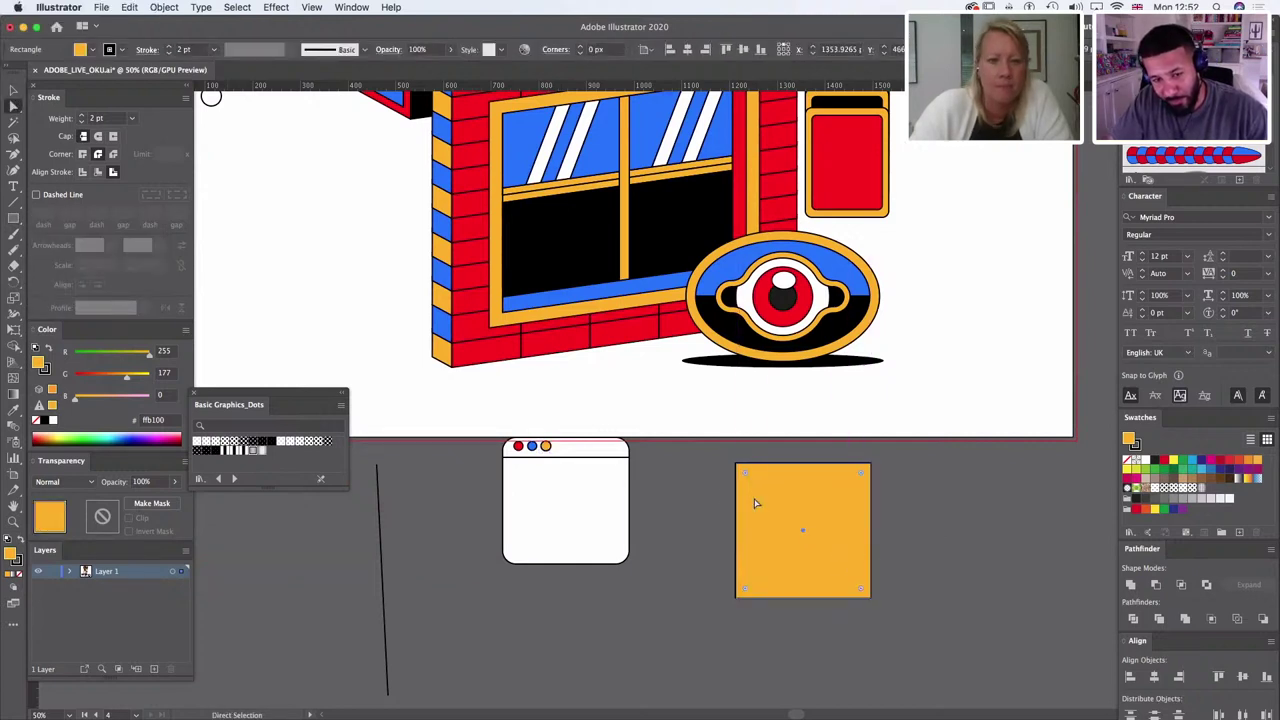
pyautogui.click(725, 463)
pyautogui.click(736, 464)
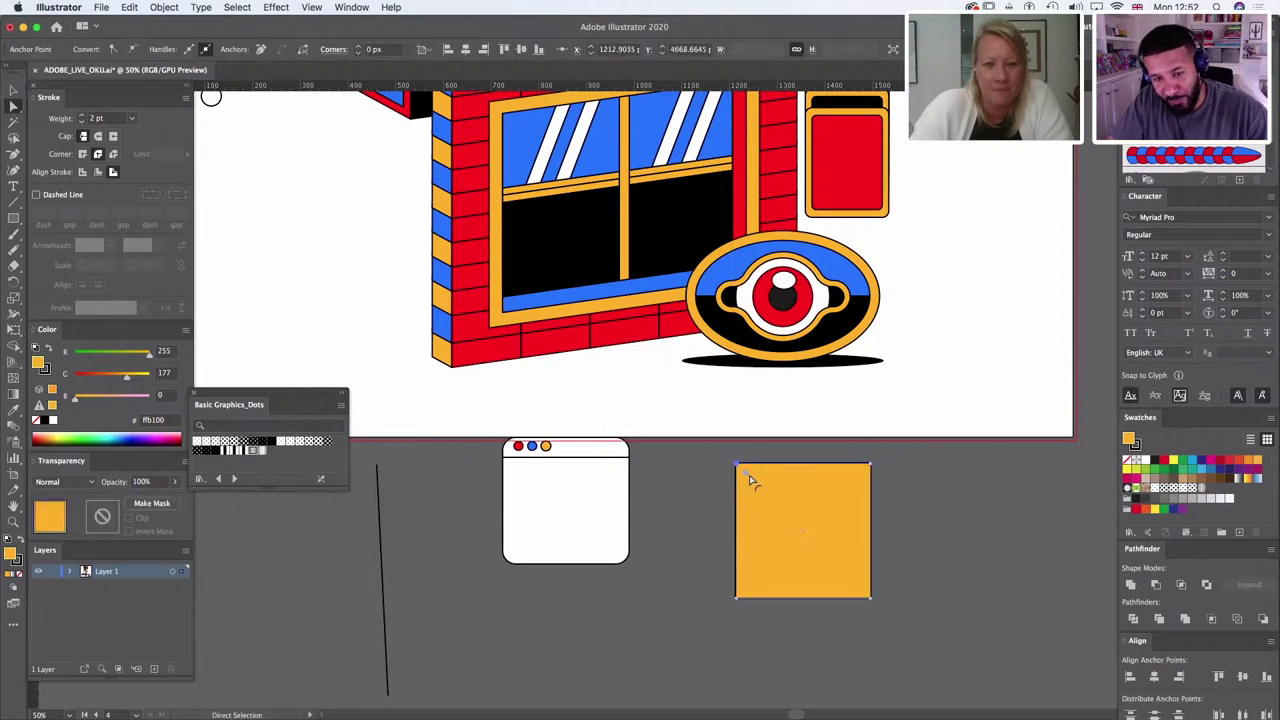
pyautogui.moveTo(749, 475); pyautogui.dragTo(921, 572)
# Step: Duplicate the quarter circle slightly up and to the left, and divide the two overlapping shapes with Pathfinder
pyautogui.moveTo(843, 557); pyautogui.dragTo(816, 530)
pyautogui.keyDown('shift'); pyautogui.click(866, 523); pyautogui.keyUp('shift')
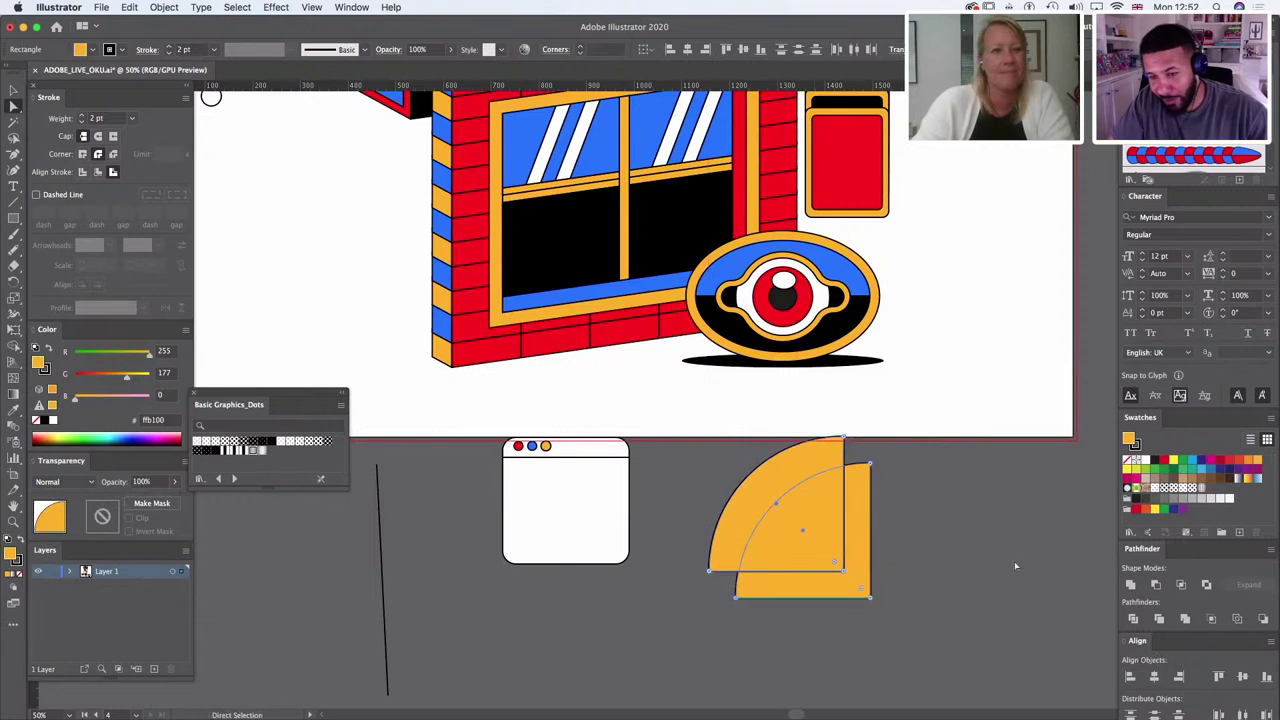
pyautogui.click(1132, 618)
pyautogui.click(932, 557)
# Step: Unite the divided pieces of the front quarter circle into a single shape
pyautogui.click(791, 534)
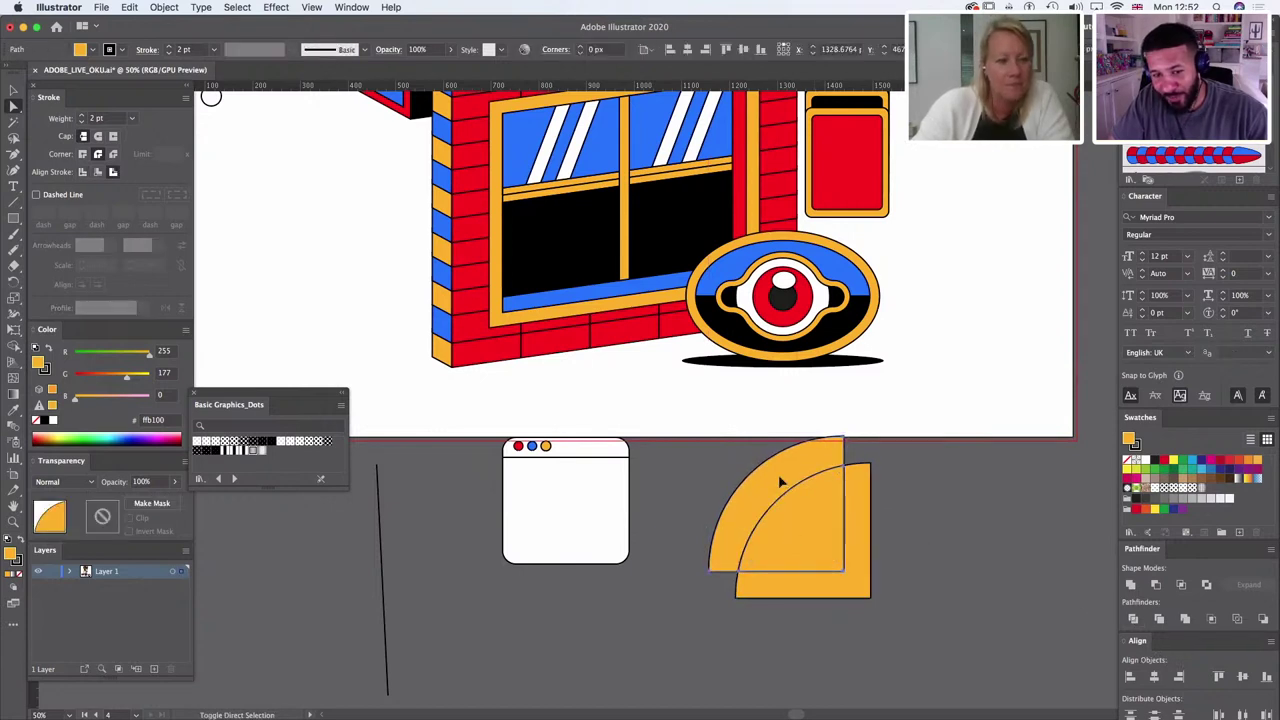
pyautogui.keyDown('shift'); pyautogui.click(780, 481); pyautogui.keyUp('shift')
pyautogui.click(1130, 585)
pyautogui.click(957, 557)
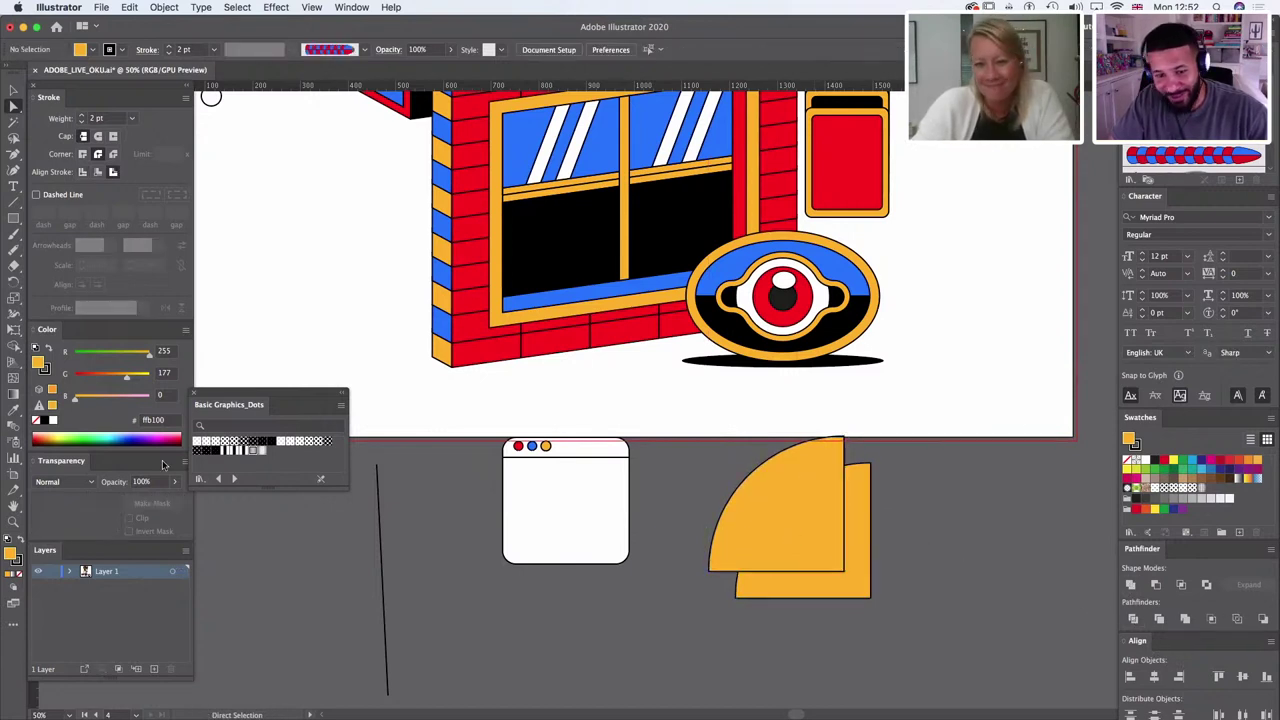
# Step: Draw a closed four-sided bottom face with the Pen tool, joining the lower corners of the front and rear quarter circles
pyautogui.moveTo(15, 155); pyautogui.dragTo(50, 153)
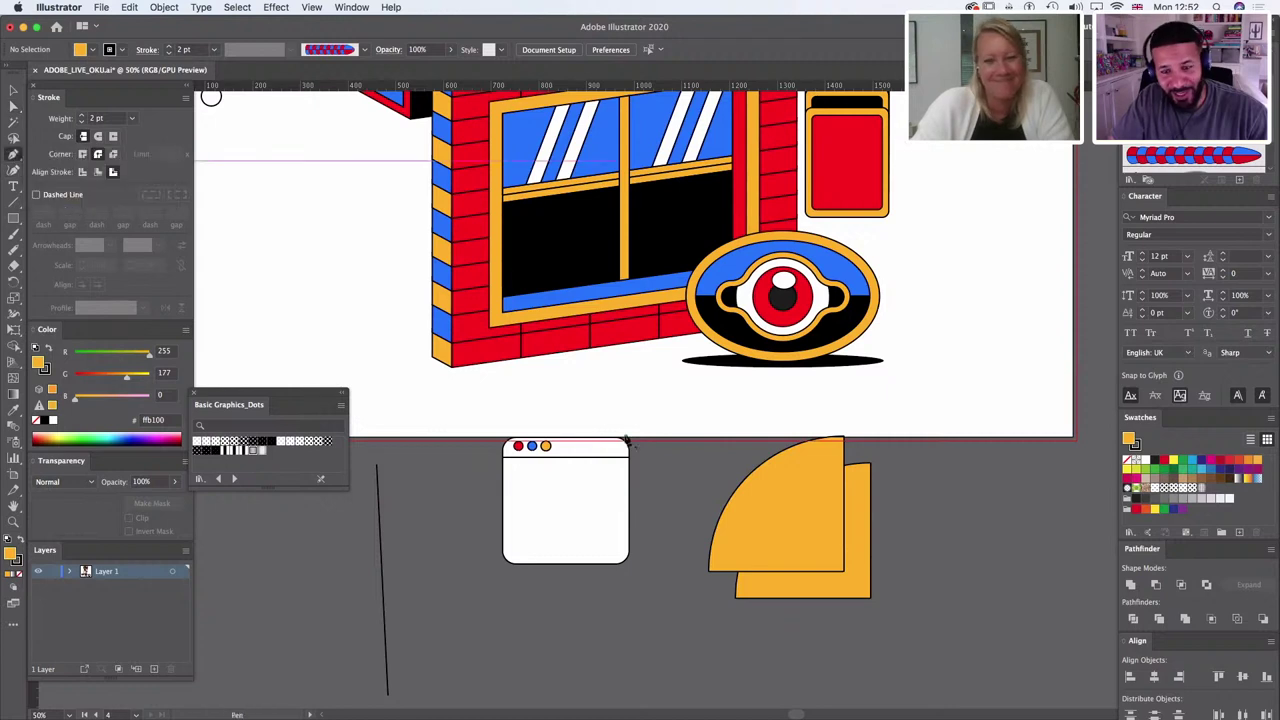
pyautogui.click(845, 576)
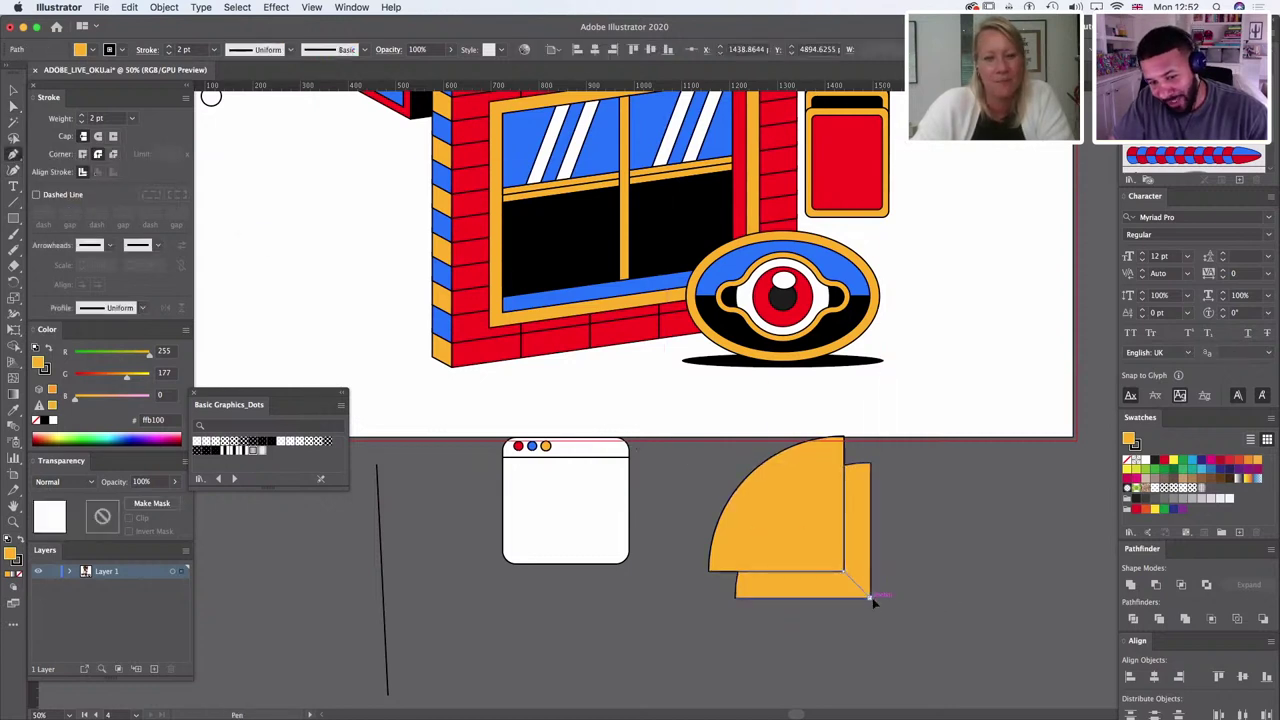
pyautogui.click(870, 597)
pyautogui.click(736, 597)
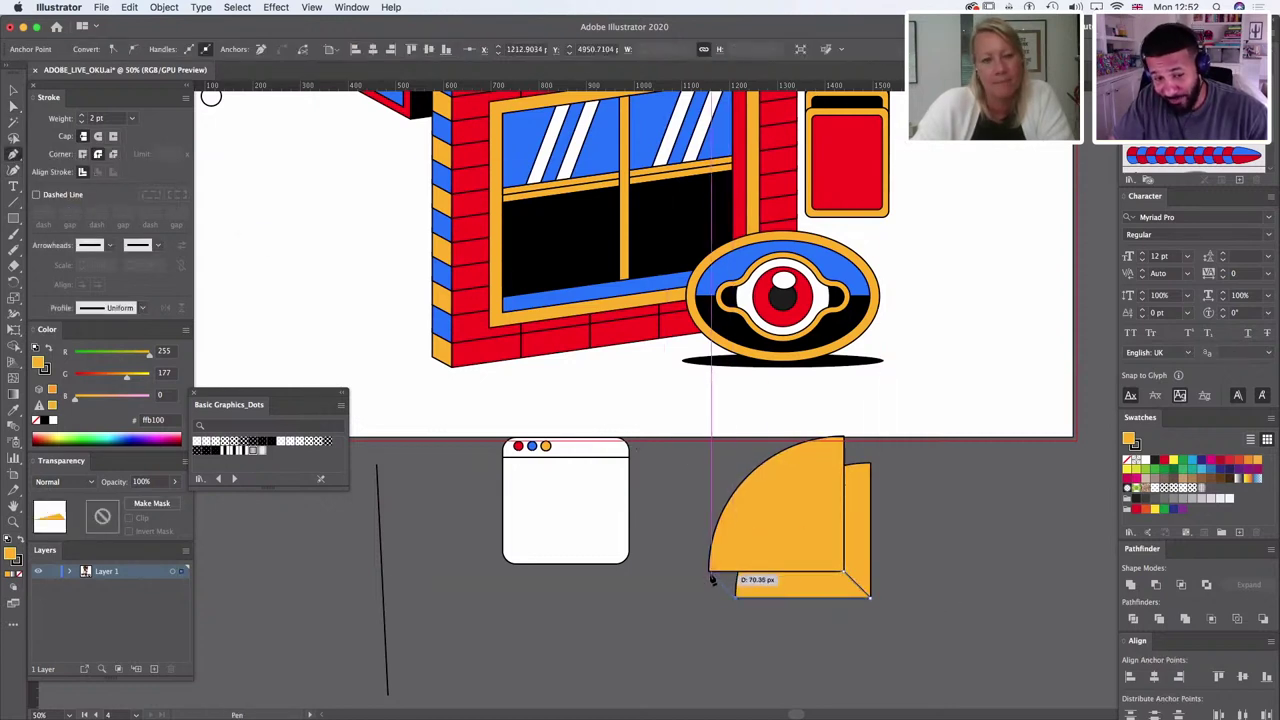
pyautogui.click(711, 571)
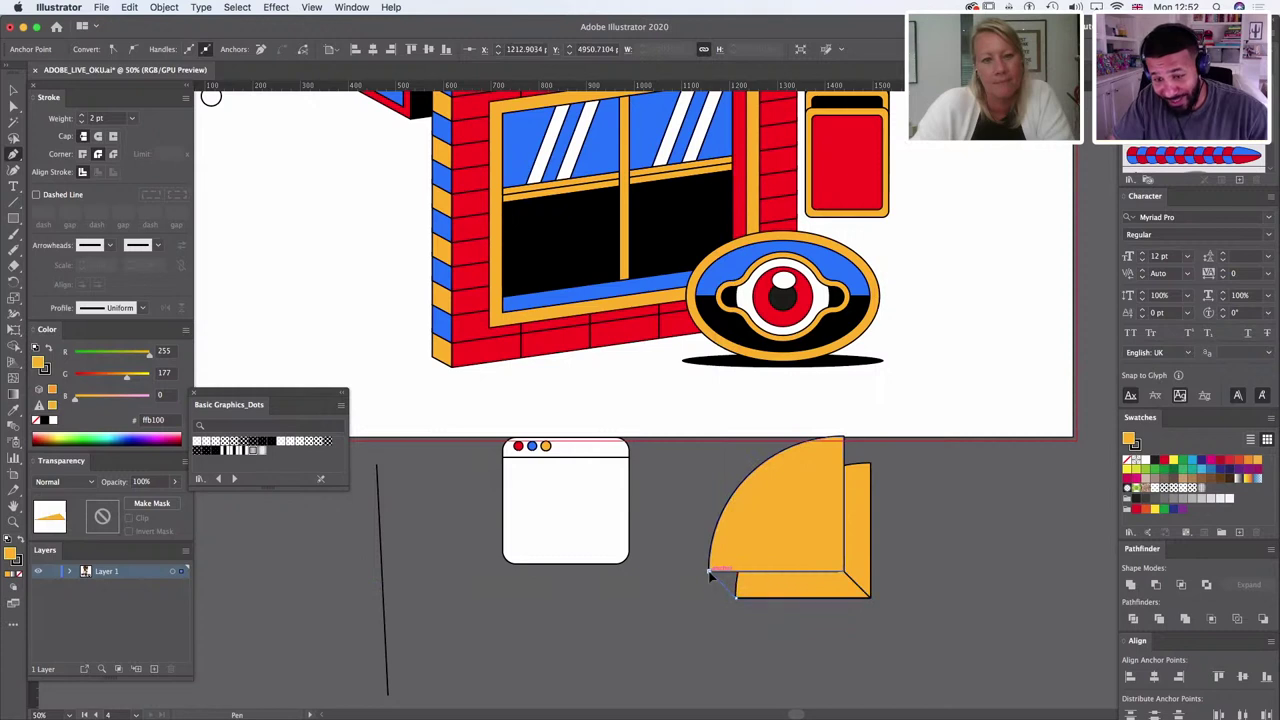
pyautogui.click(846, 575)
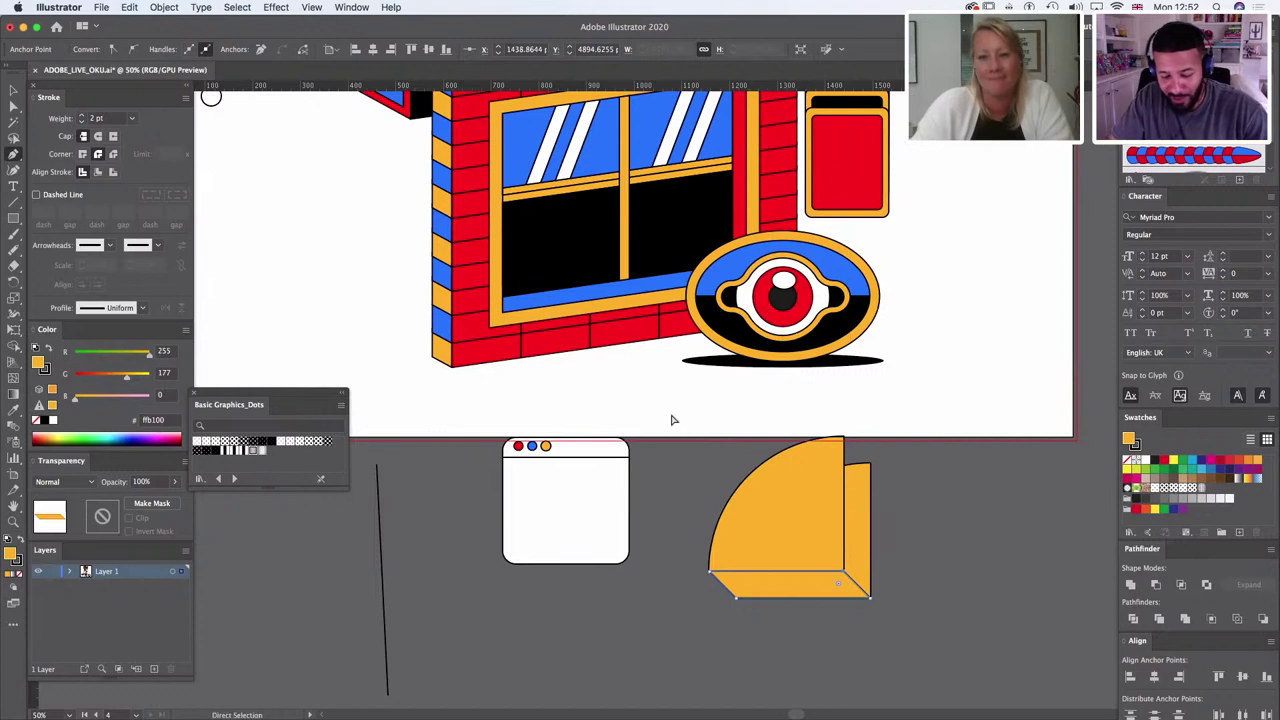
# Step: Draw a closed four-sided right face with the Pen tool, joining the right-hand corners of the front and rear quarter circles
pyautogui.click(844, 437)
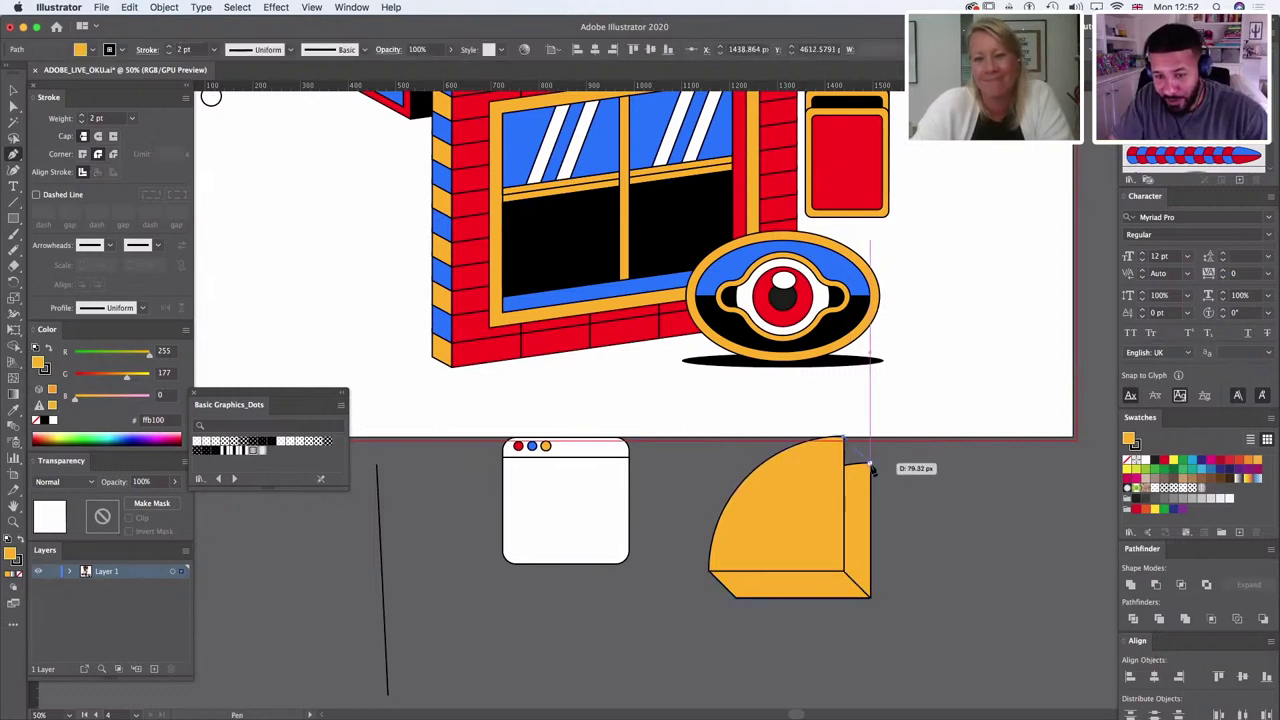
pyautogui.click(870, 463)
pyautogui.click(870, 465)
pyautogui.click(871, 598)
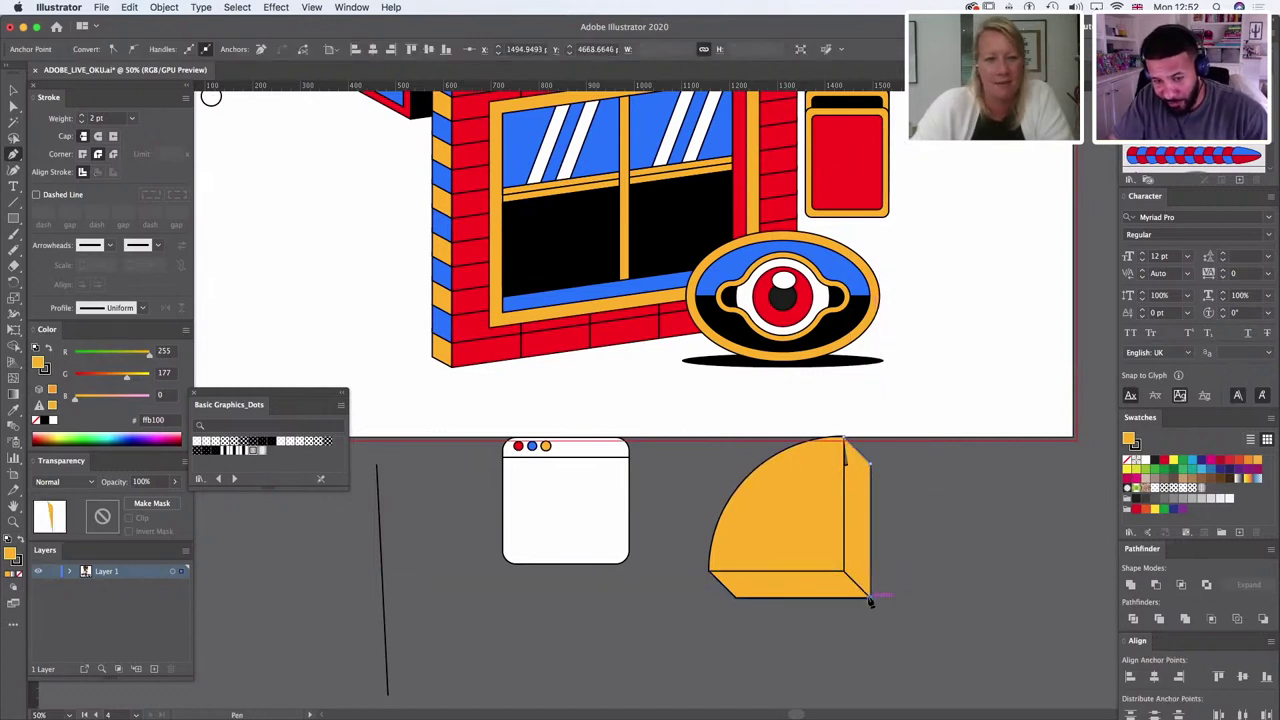
pyautogui.click(844, 571)
pyautogui.click(844, 437)
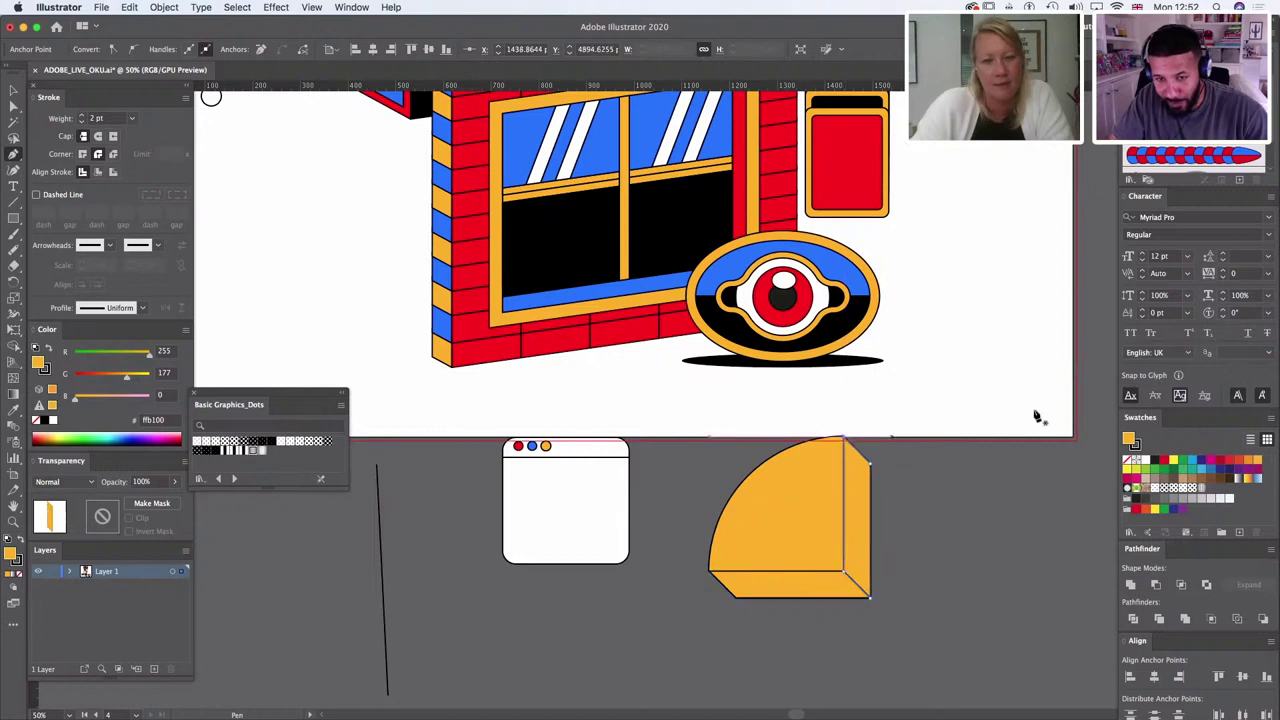
pyautogui.click(14, 106)
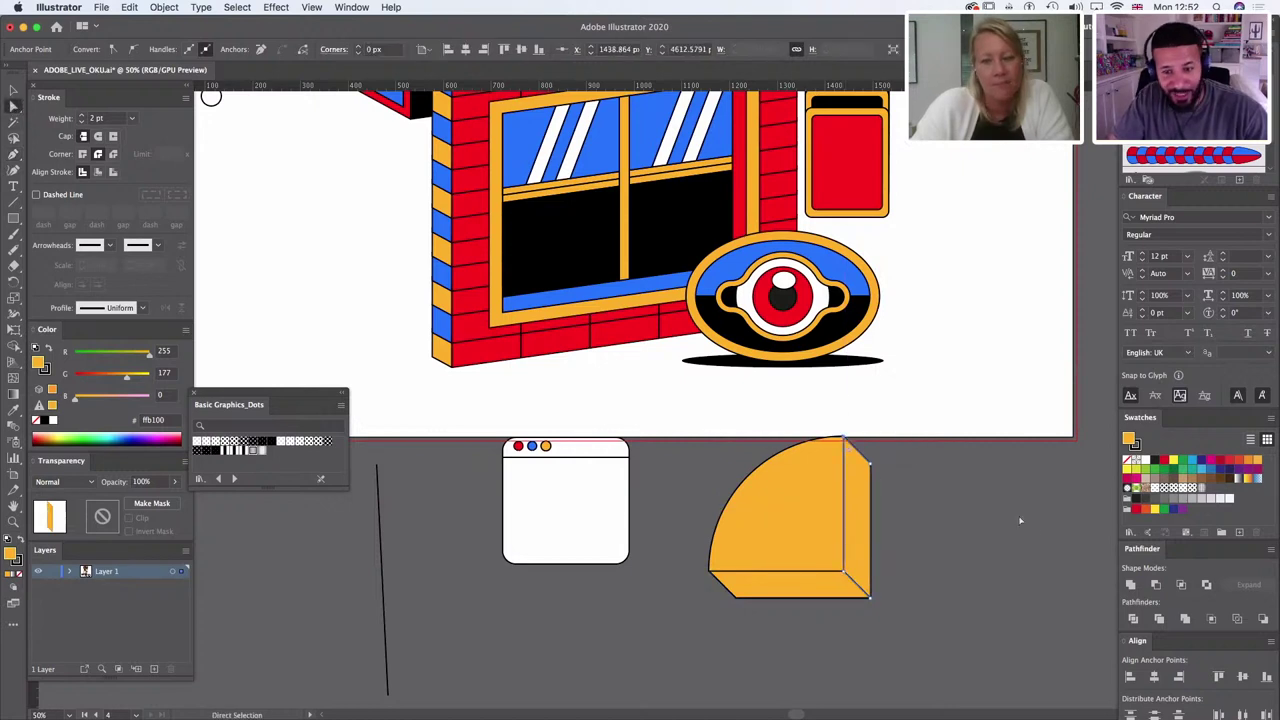
# Step: Fill the bottom face of the extruded quarter circle with the red sampled from the emblem's iris
pyautogui.click(815, 582)
pyautogui.click(14, 410)
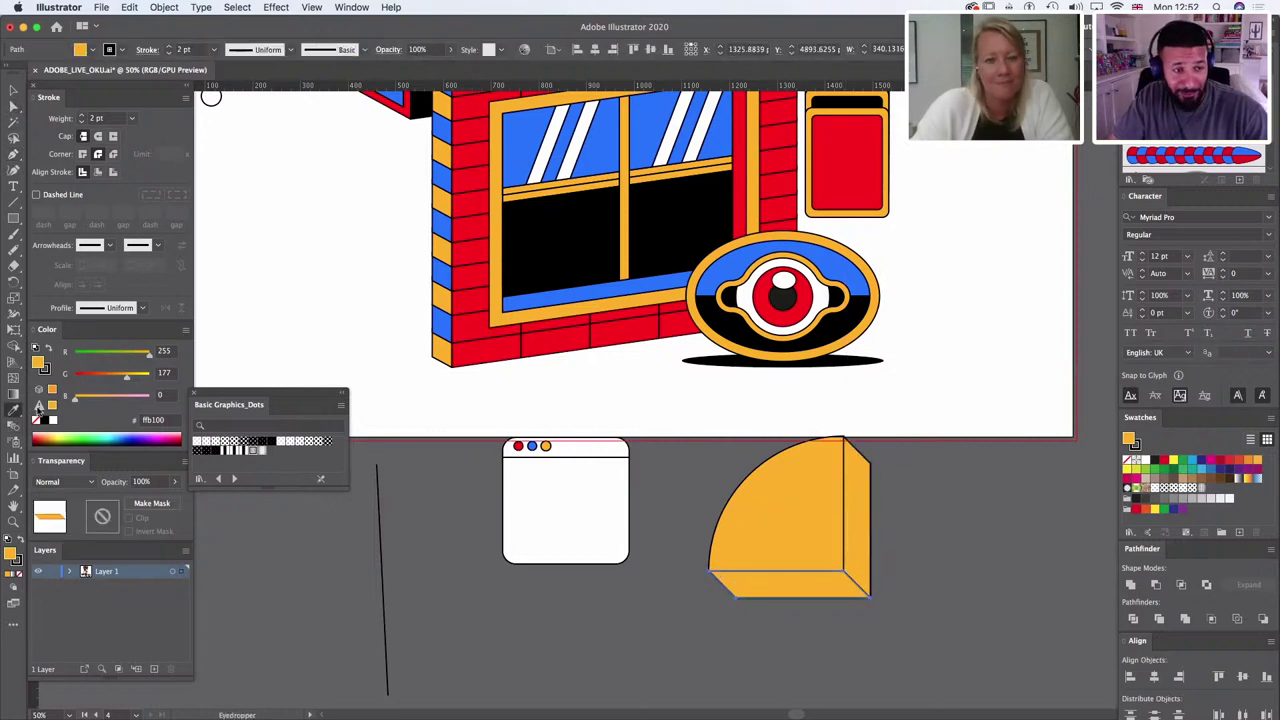
pyautogui.click(772, 302)
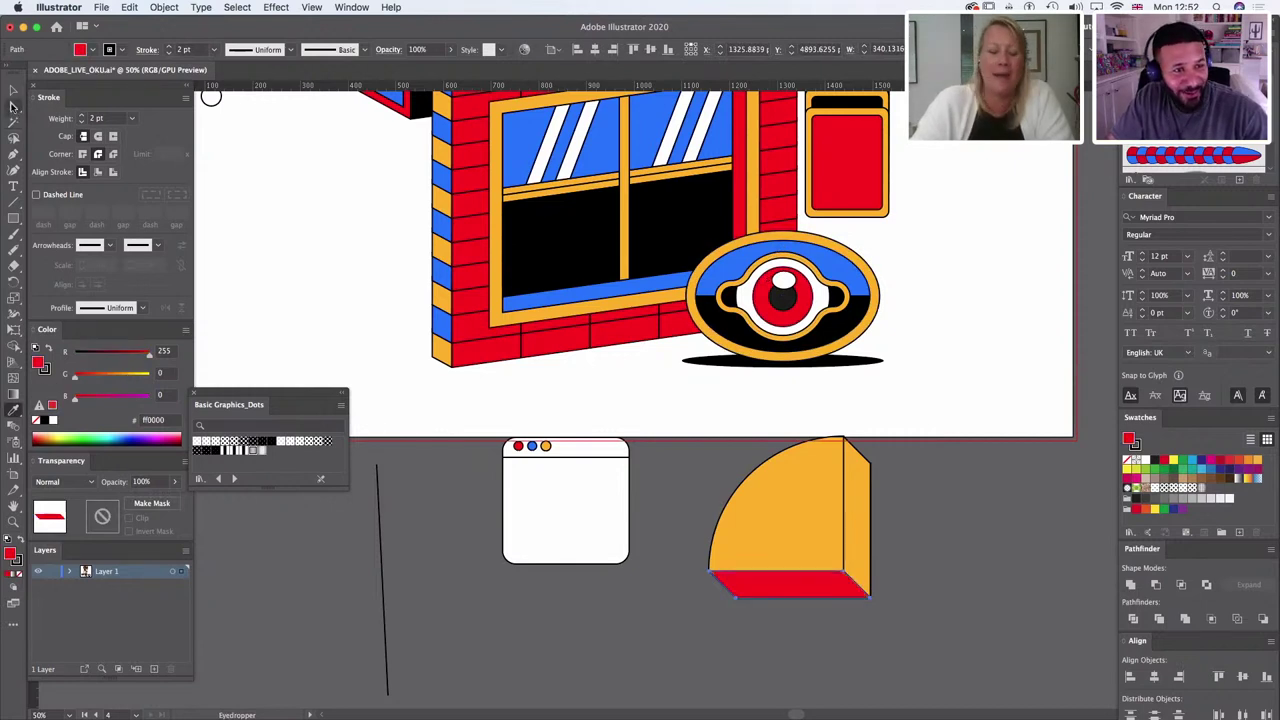
pyautogui.click(13, 106)
pyautogui.click(973, 523)
# Step: Fill the right face of the extruded quarter circle with the blue sampled from the eye emblem
pyautogui.click(857, 512)
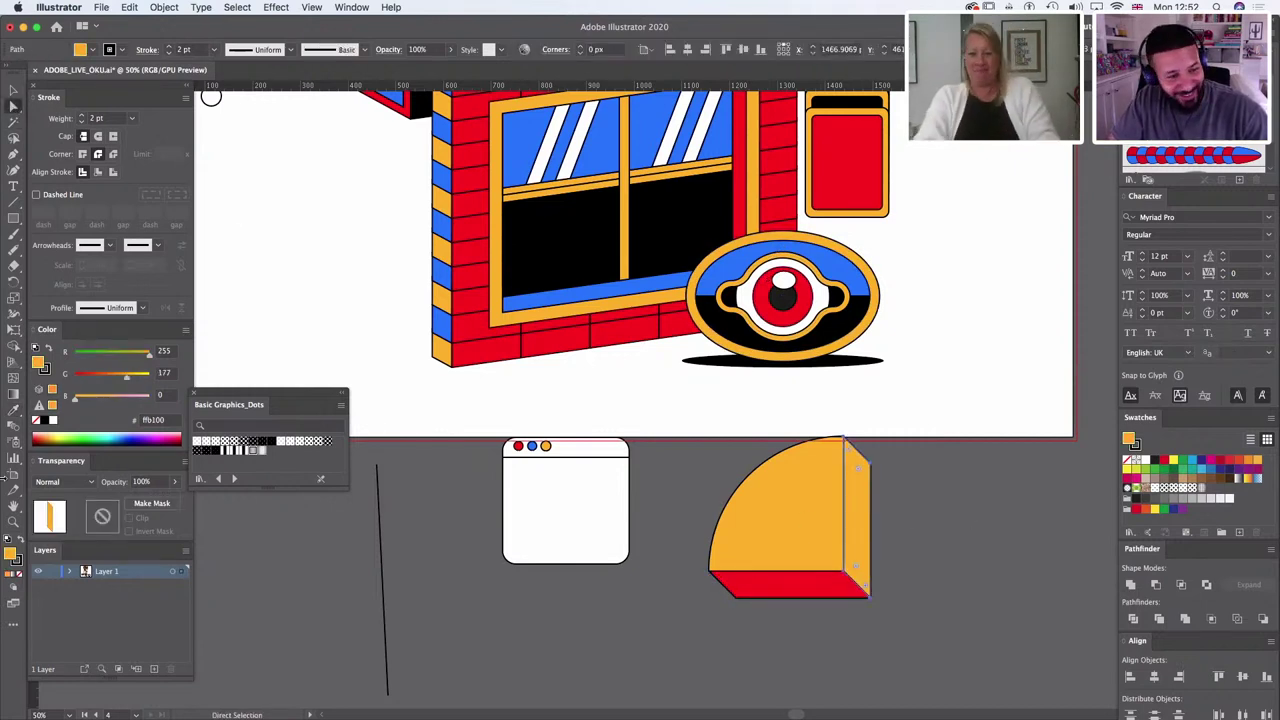
pyautogui.click(13, 411)
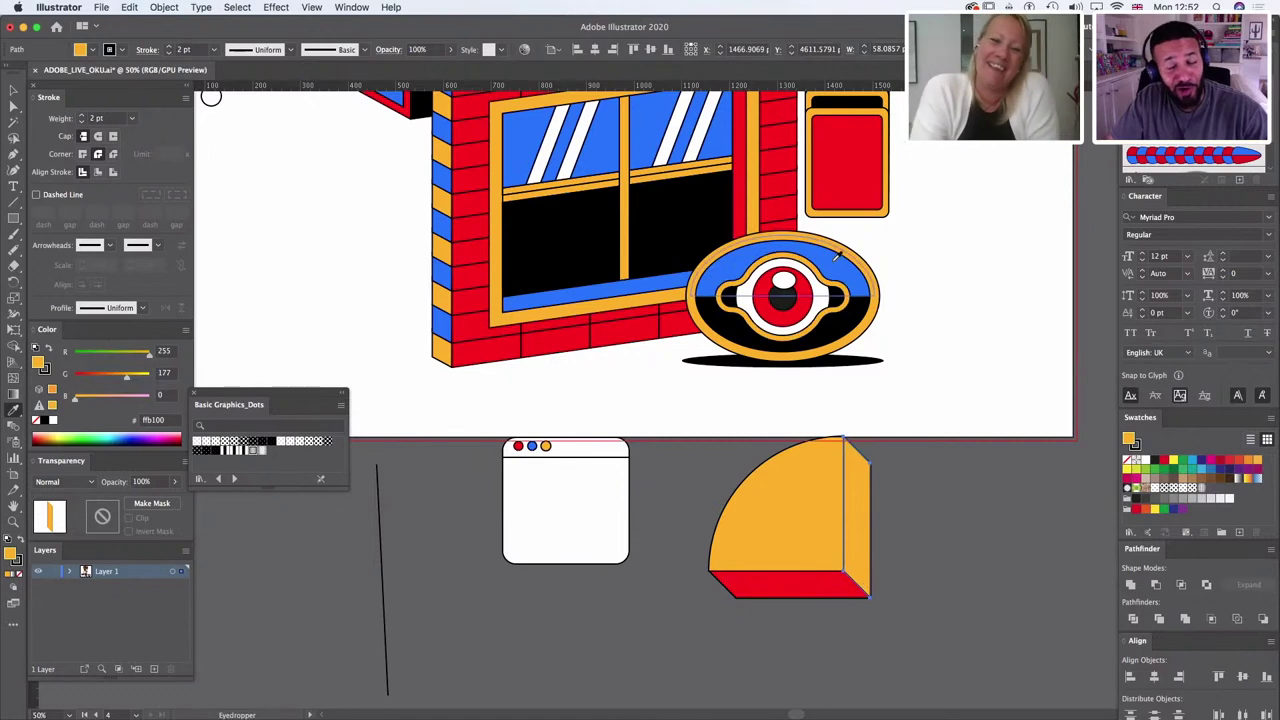
pyautogui.click(829, 257)
pyautogui.click(13, 106)
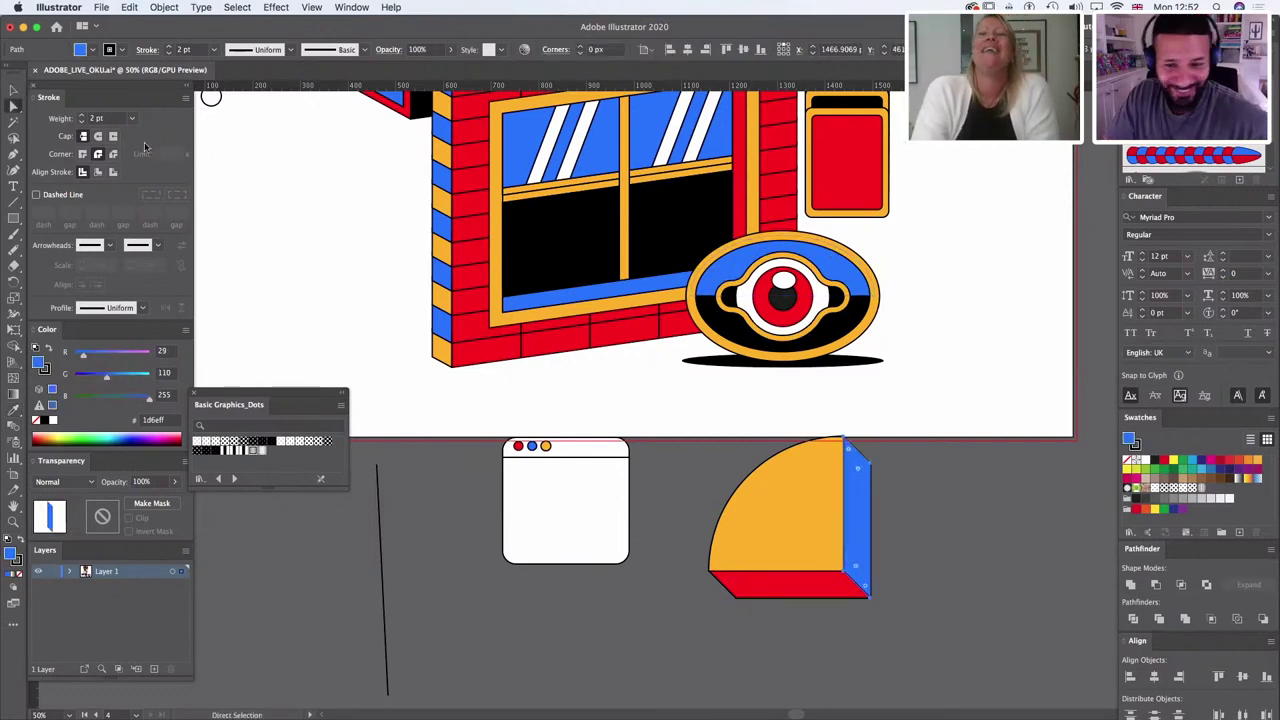
pyautogui.click(940, 580)
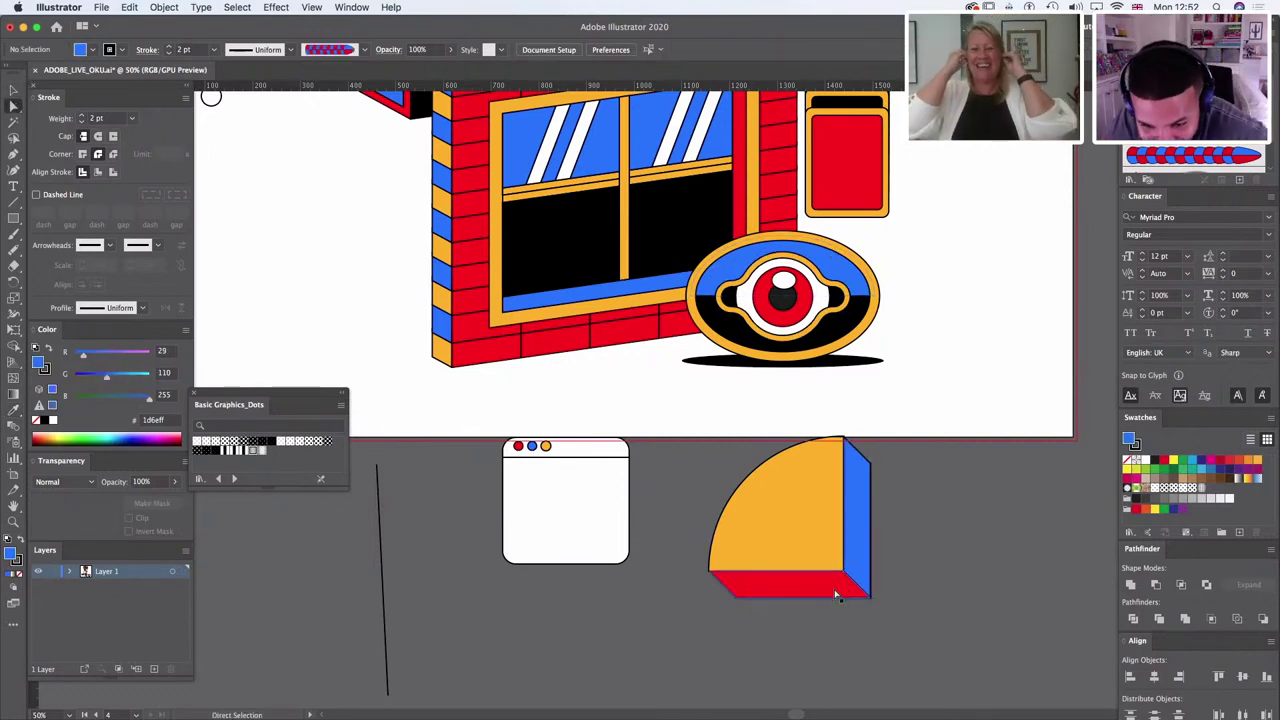
# Step: Split the red and blue faces into two bands each, using a diagonally offset duplicate and Pathfinder Divide, and delete the overhanging pieces
pyautogui.click(834, 590)
pyautogui.keyDown('shift'); pyautogui.click(860, 562); pyautogui.keyUp('shift')
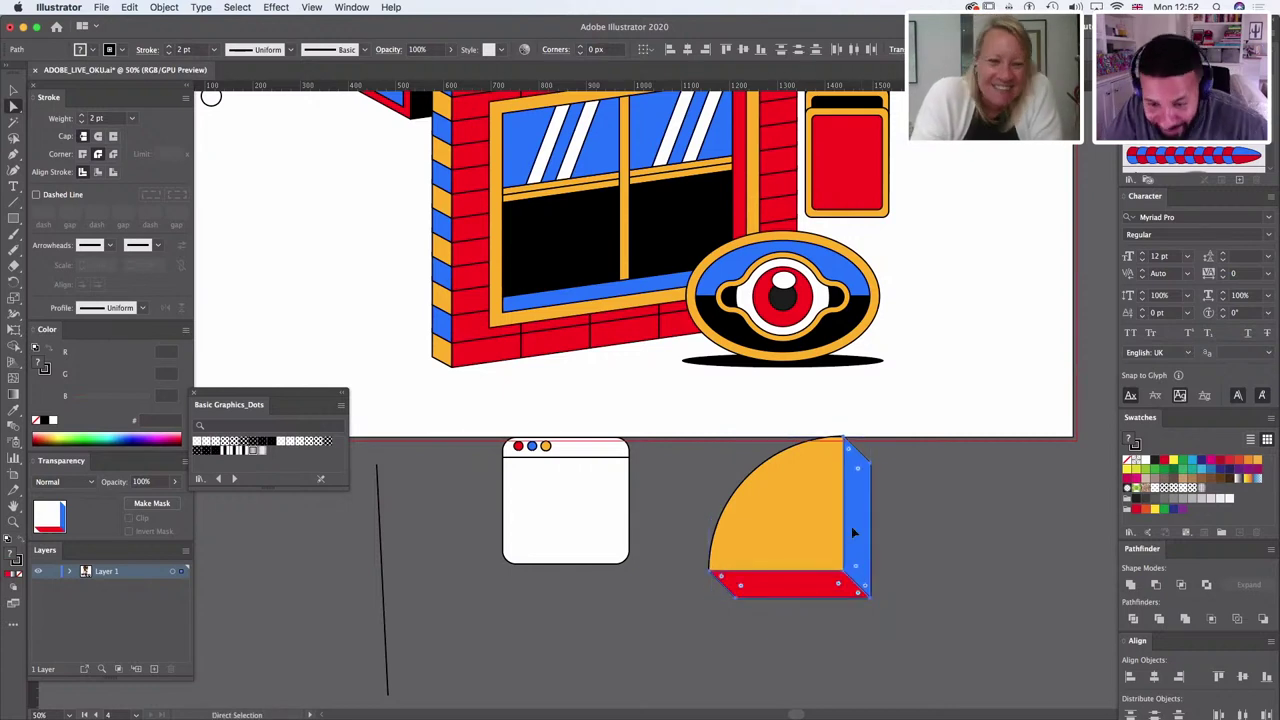
pyautogui.keyDown('alt'); pyautogui.moveTo(847, 523); pyautogui.dragTo(834, 509); pyautogui.keyUp('alt')
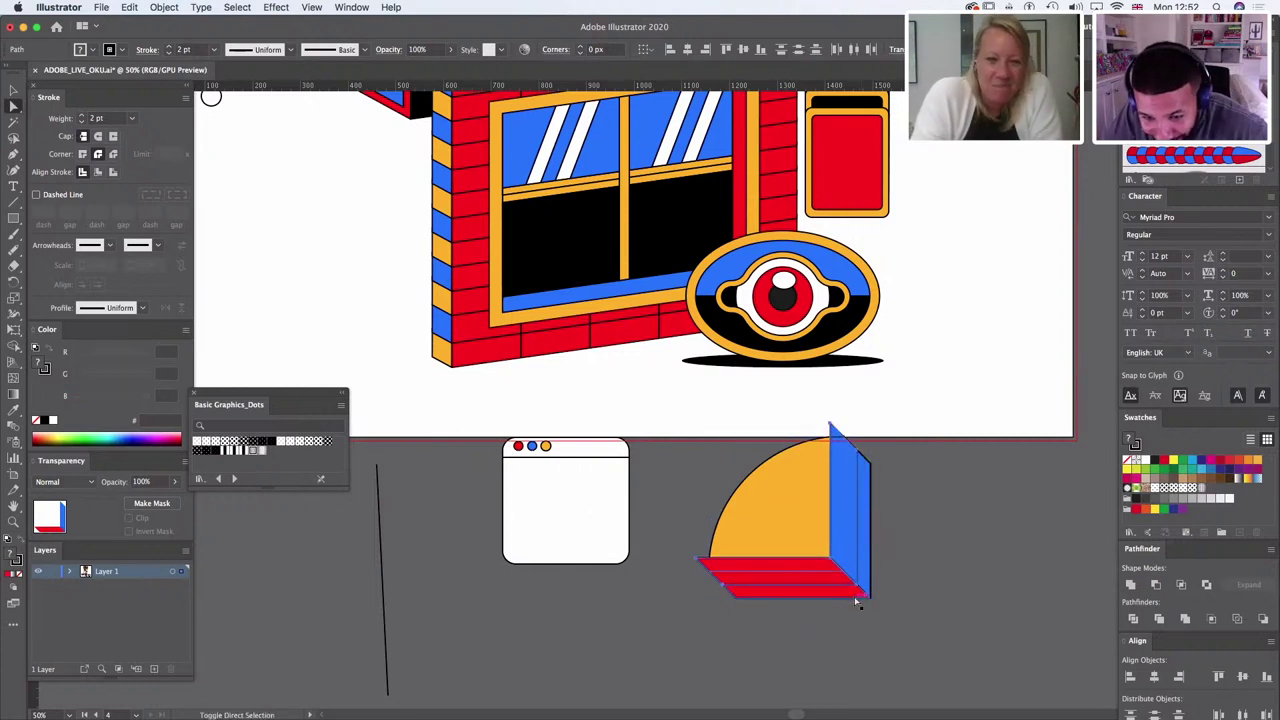
pyautogui.keyDown('shift'); pyautogui.click(858, 597); pyautogui.keyUp('shift')
pyautogui.click(1133, 620)
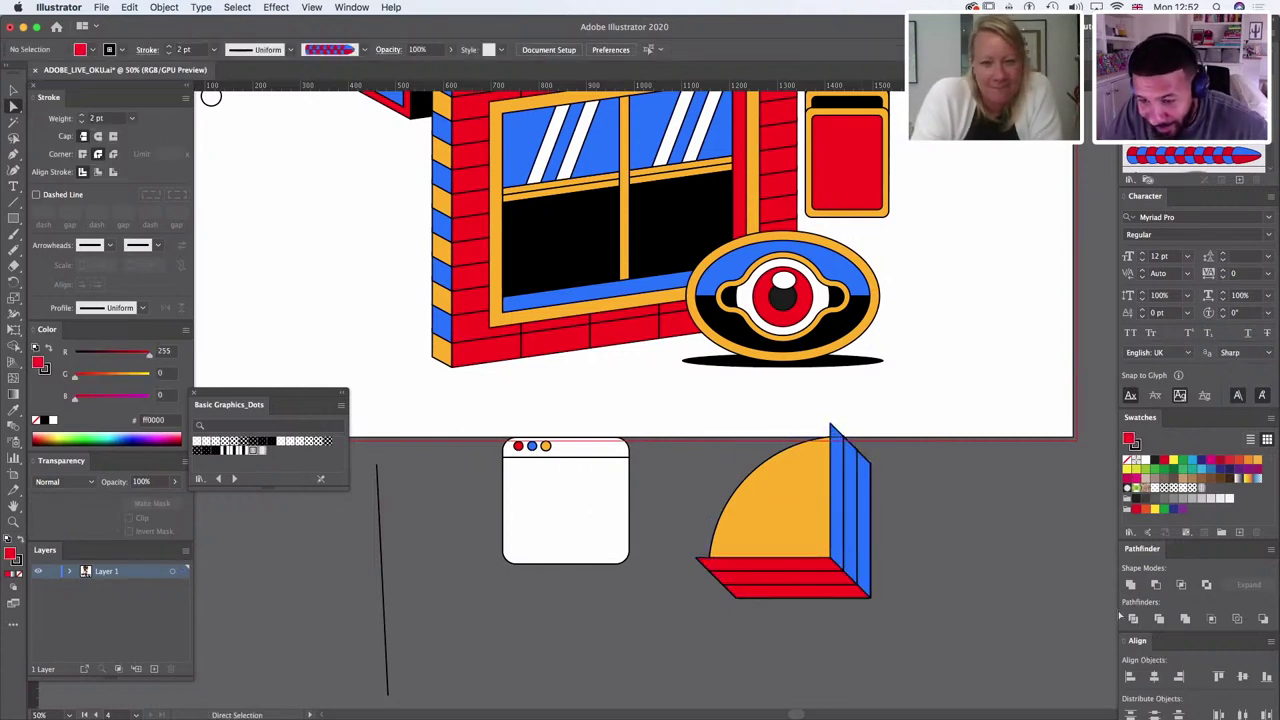
pyautogui.click(823, 567)
pyautogui.press('v')
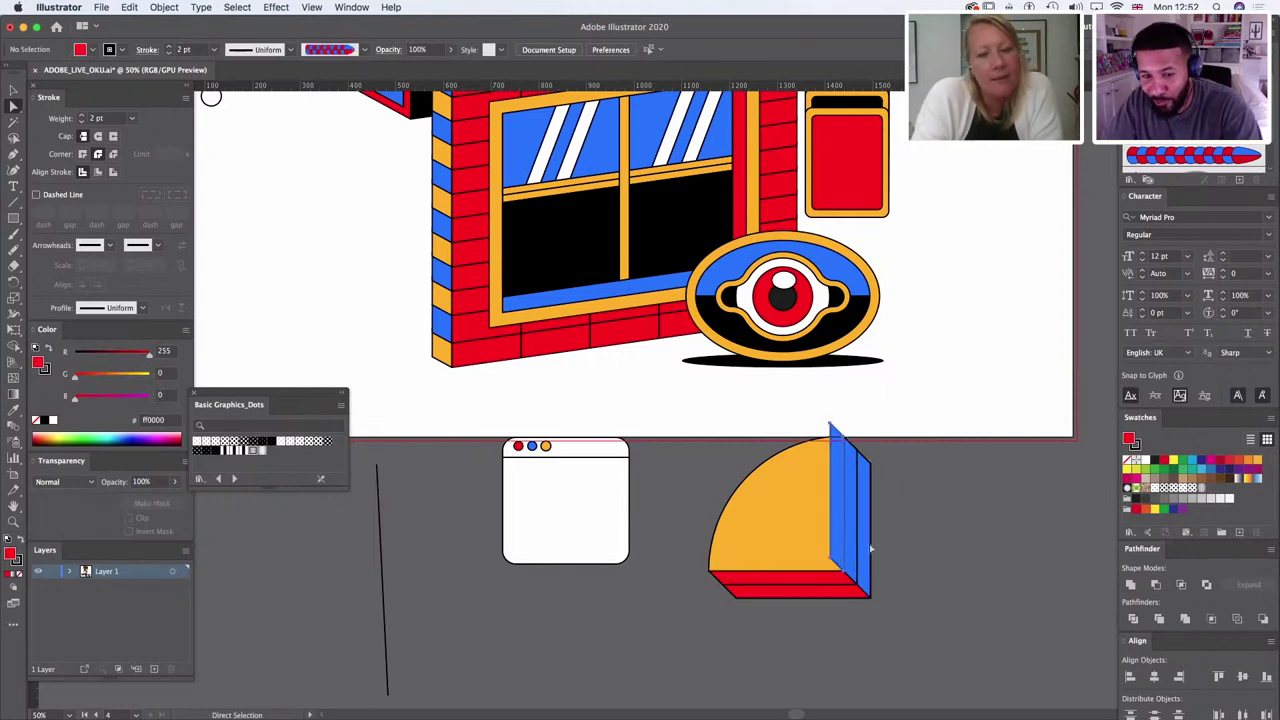
# Step: Try a 20 pt stroke aligned to the inside on the yellow front quarter circle
pyautogui.click(803, 508)
pyautogui.press('a')
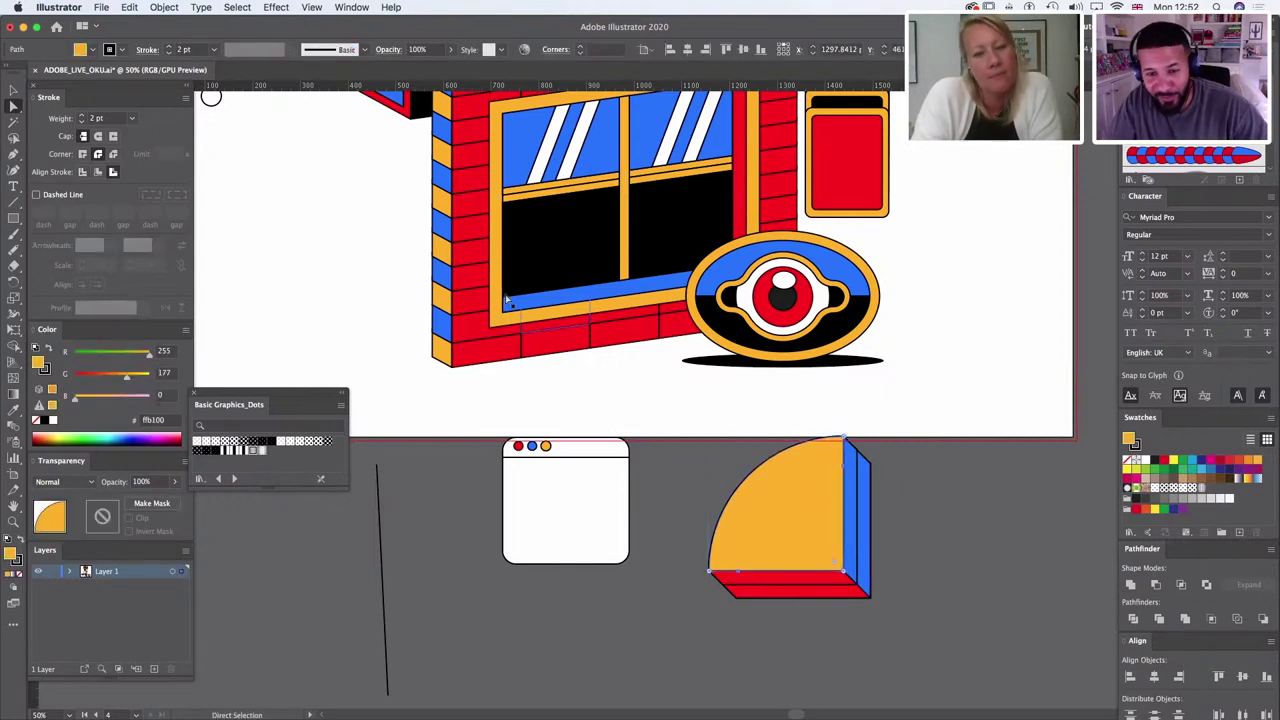
pyautogui.click(98, 172)
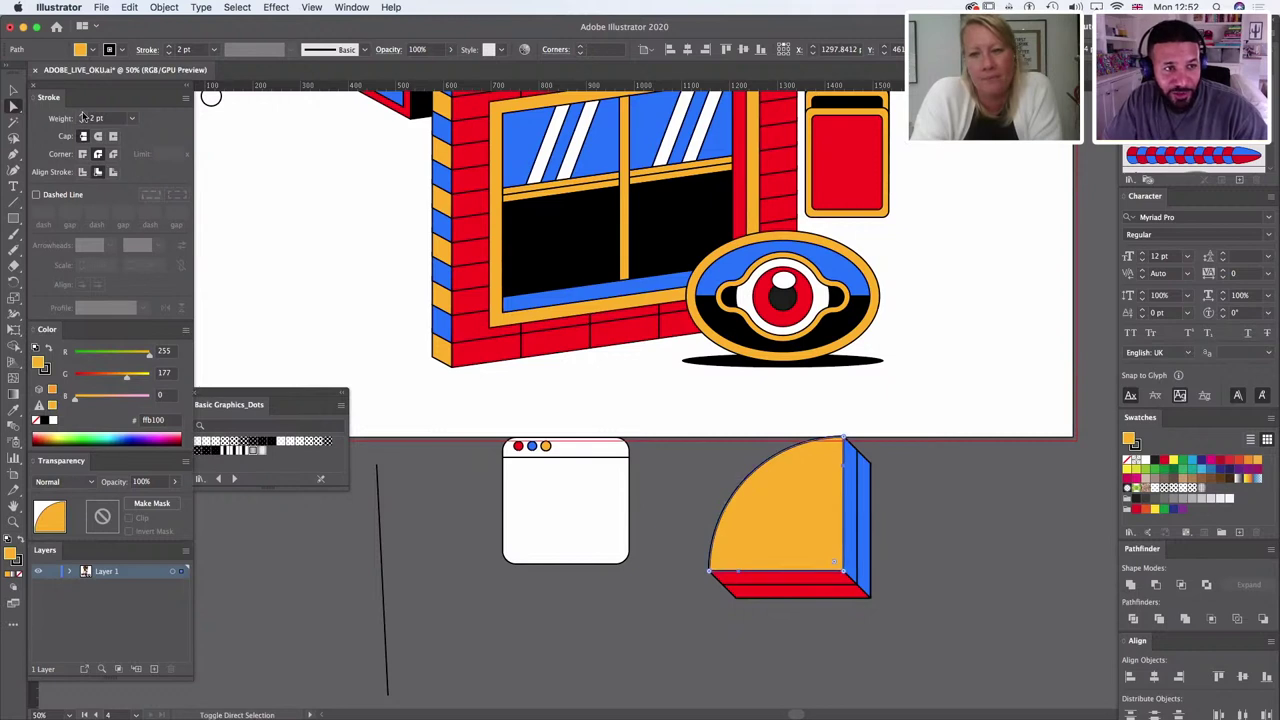
pyautogui.keyDown('shift'); pyautogui.click(82, 115); pyautogui.keyUp('shift')
pyautogui.keyDown('shift'); pyautogui.click(82, 115); pyautogui.keyUp('shift')
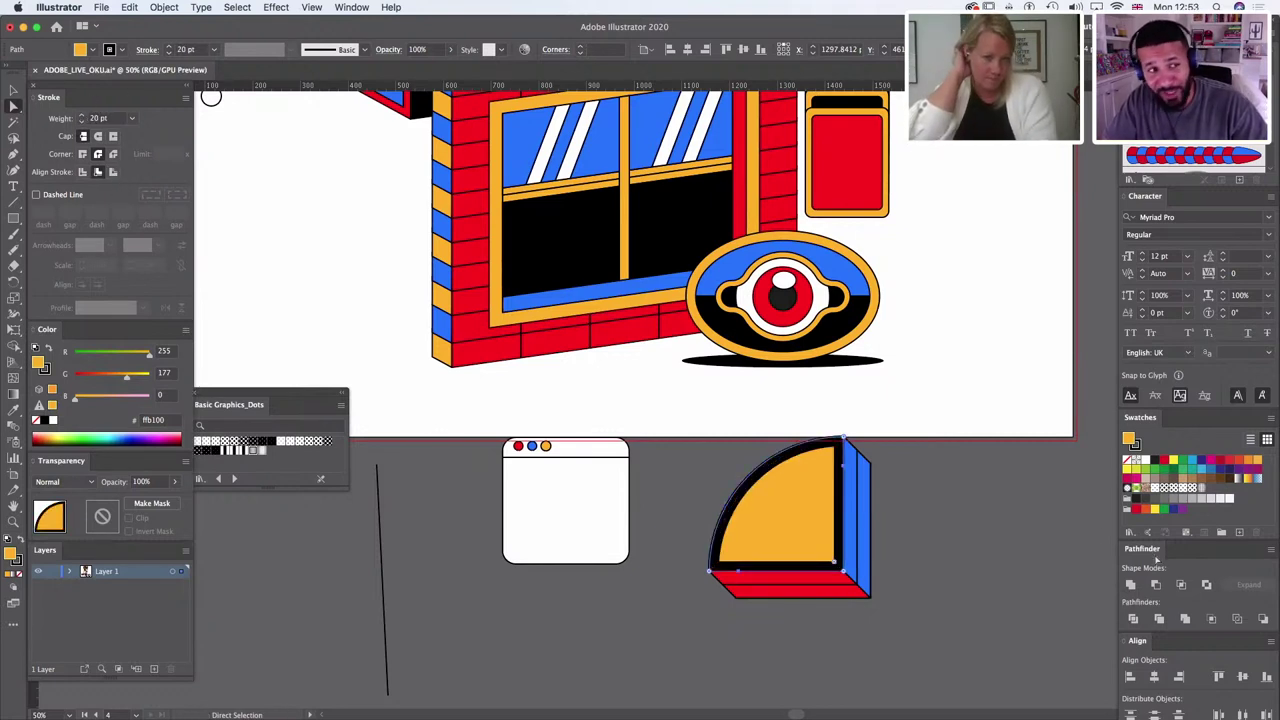
pyautogui.click(866, 517)
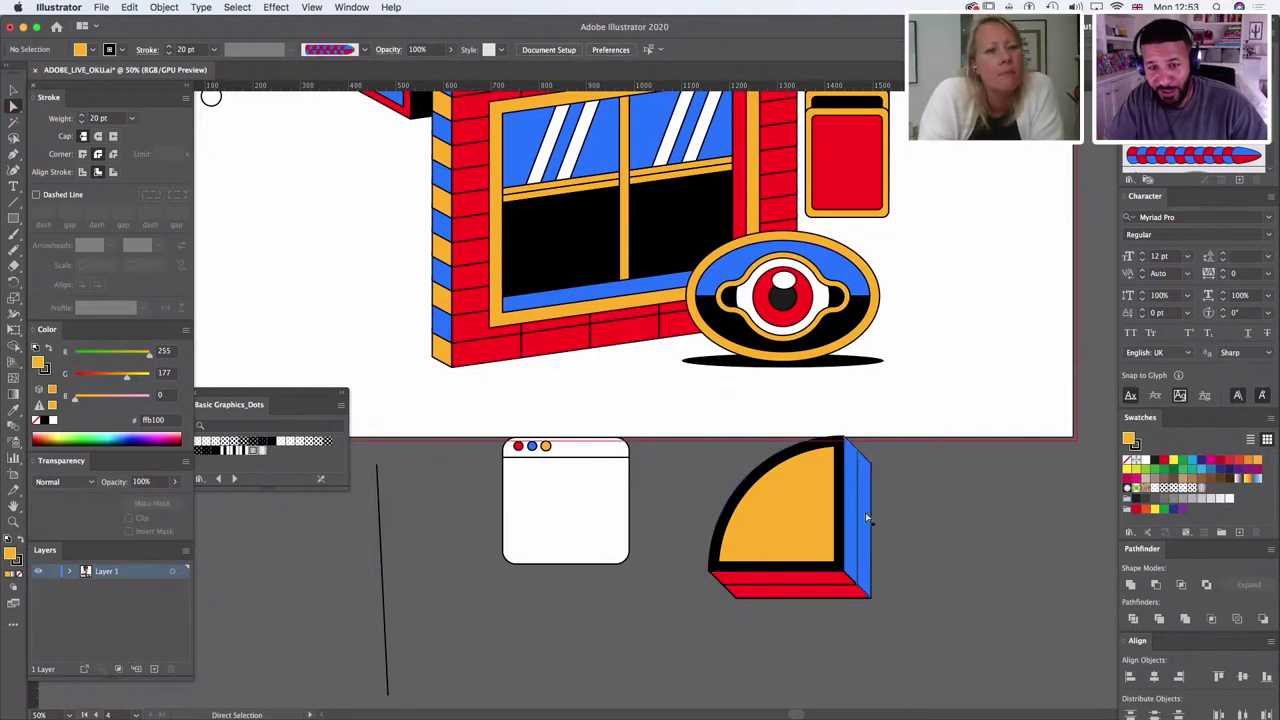
pyautogui.click(809, 520)
pyautogui.press('BackSpace')
pyautogui.click(797, 523)
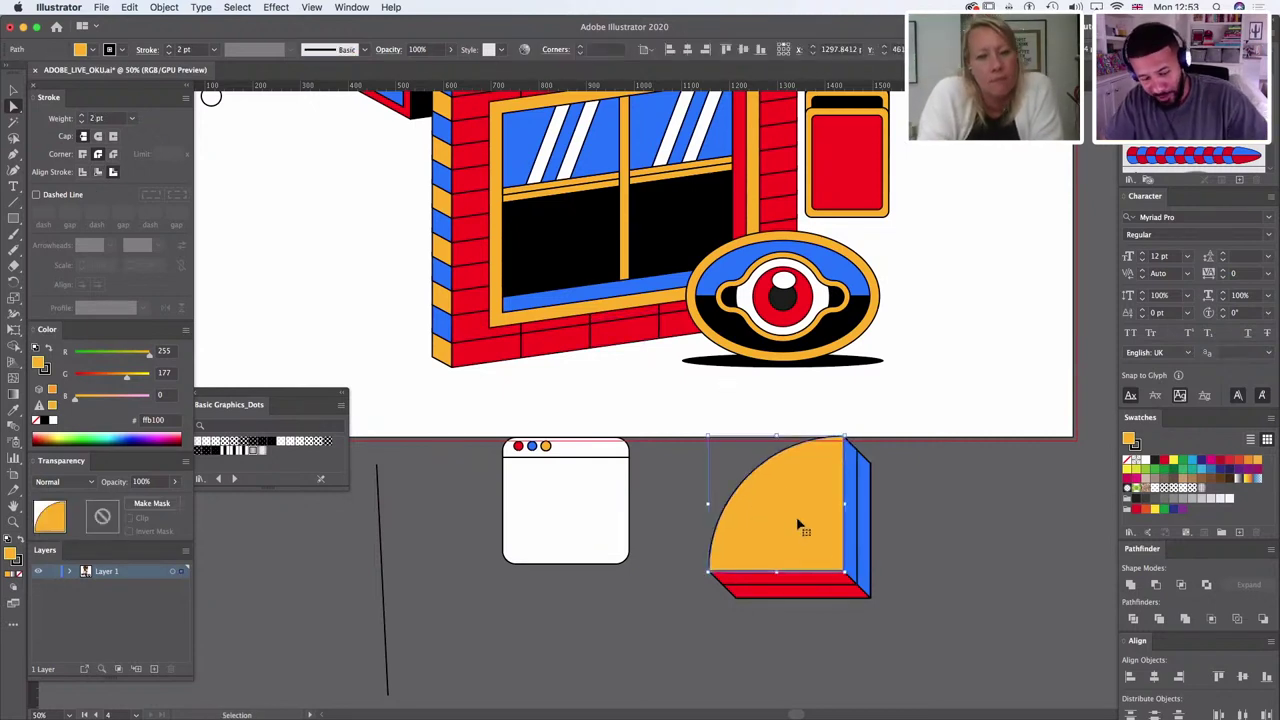
pyautogui.press('a')
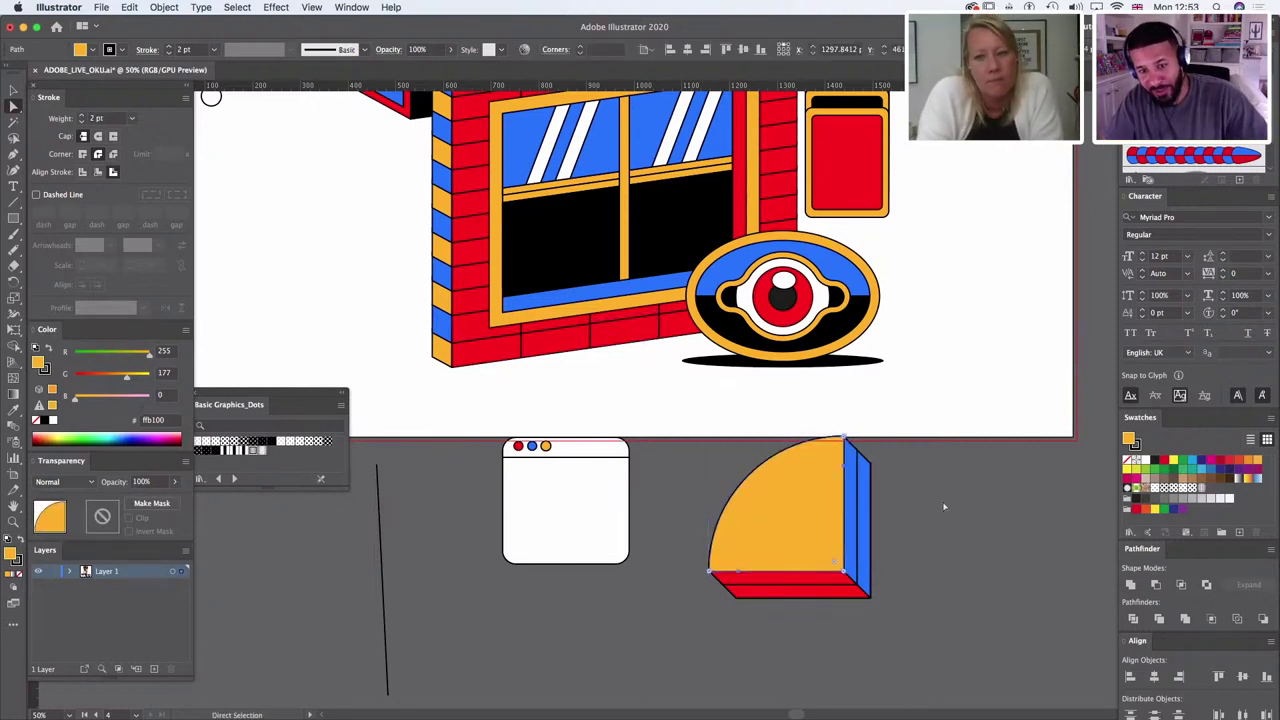
# Step: Give the yellow front quarter circle a 21 pt stroke aligned to the inside and expand it into separate shapes
pyautogui.click(98, 172)
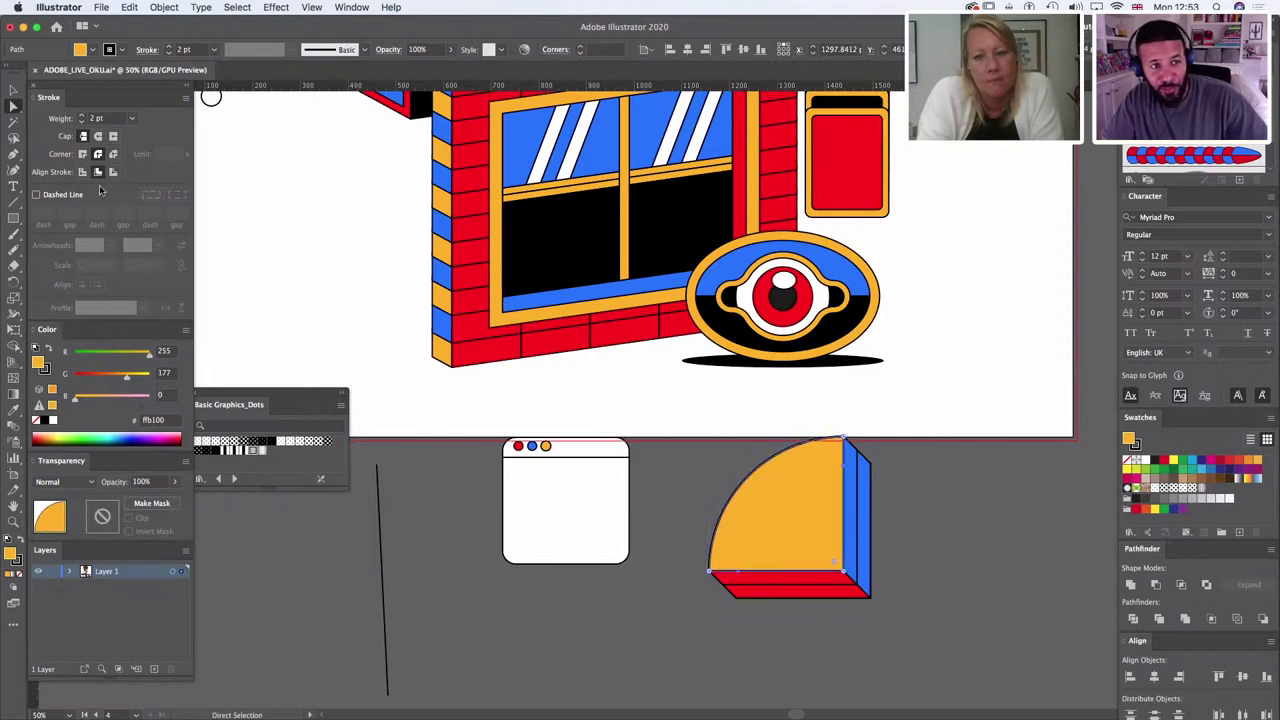
pyautogui.keyDown('shift'); pyautogui.click(82, 115); pyautogui.keyUp('shift')
pyautogui.keyDown('shift'); pyautogui.click(82, 115); pyautogui.keyUp('shift')
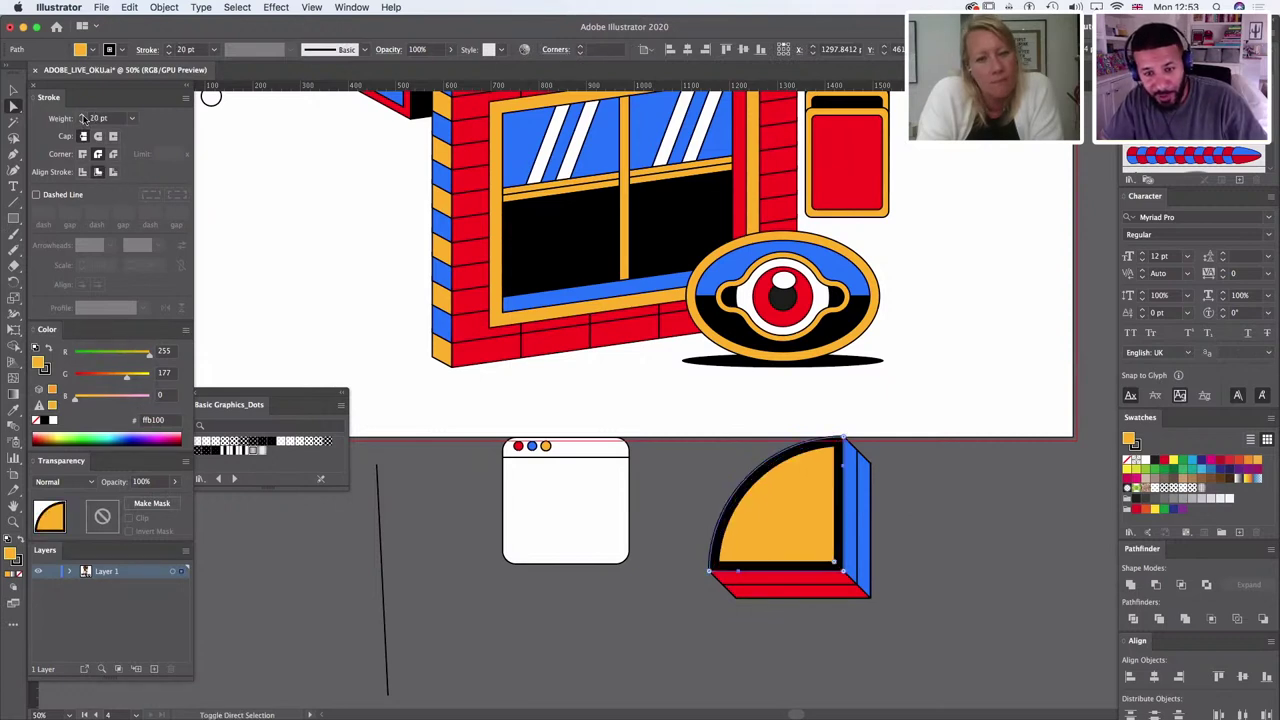
pyautogui.click(83, 116)
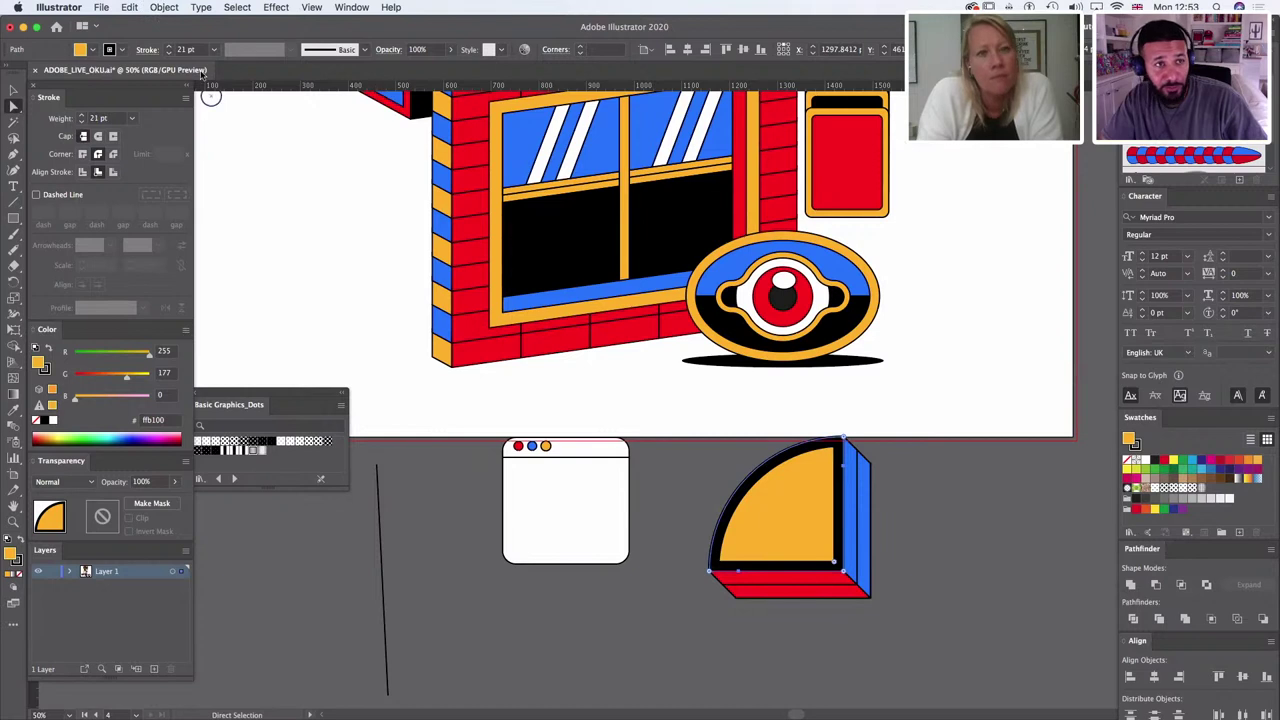
pyautogui.click(164, 7)
pyautogui.click(200, 164)
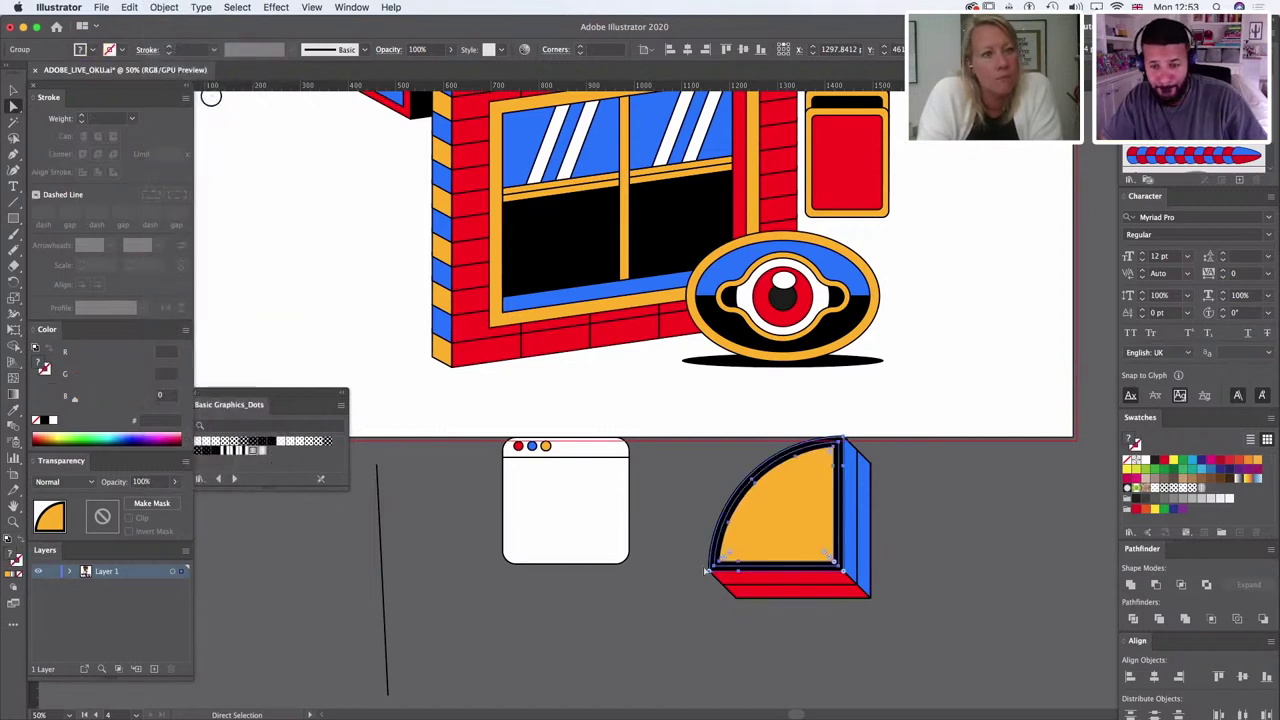
# Step: Turn the expanded outline into a yellow frame and fill the inner quarter circle with the red sampled from the bottom face
pyautogui.click(1157, 585)
pyautogui.moveTo(813, 531); pyautogui.dragTo(772, 502)
pyautogui.press('i')
pyautogui.click(830, 584)
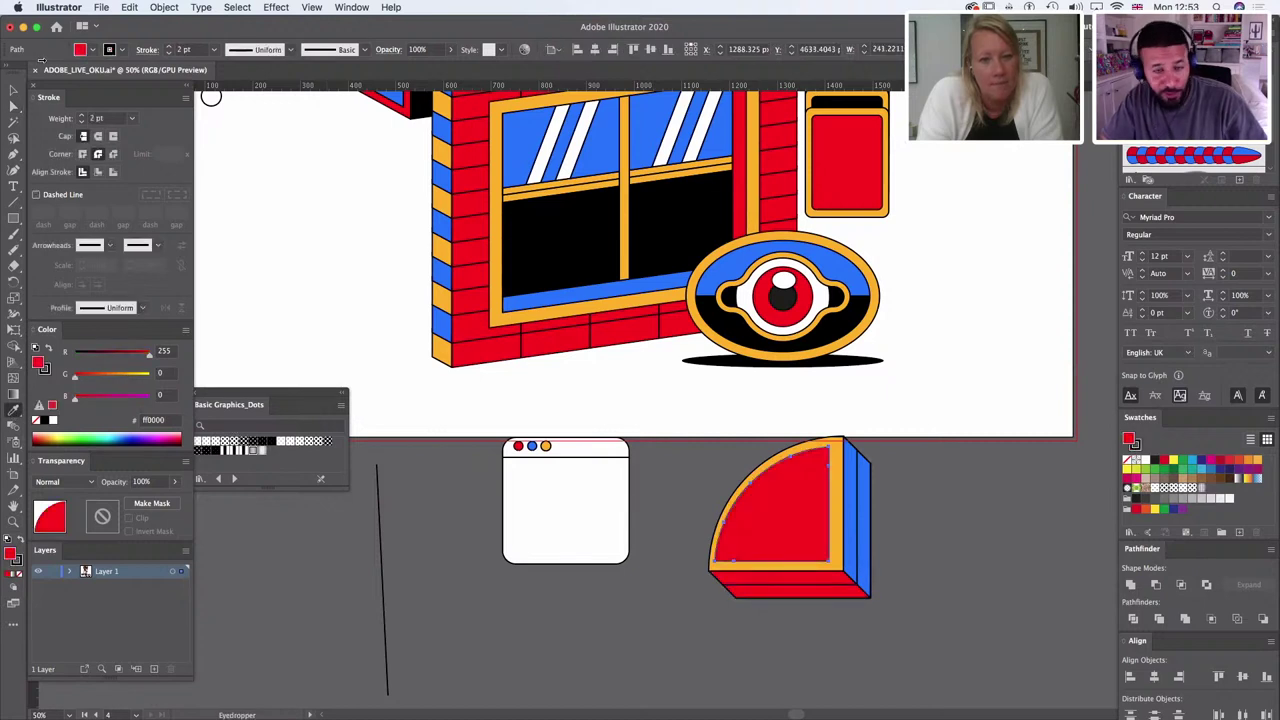
pyautogui.click(13, 104)
pyautogui.click(878, 523)
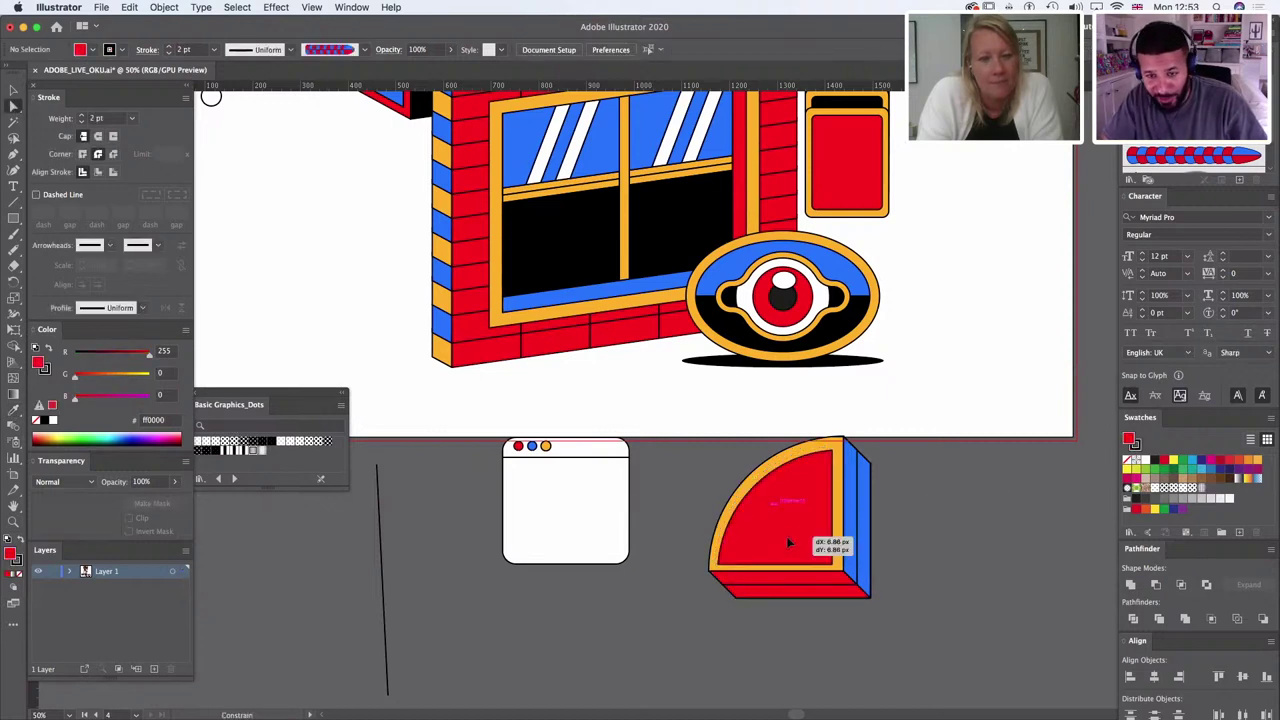
# Step: Duplicate the red inner quarter circle twice diagonally down and to the right, and divide the overlapping shapes with Pathfinder
pyautogui.moveTo(786, 536); pyautogui.dragTo(811, 528)
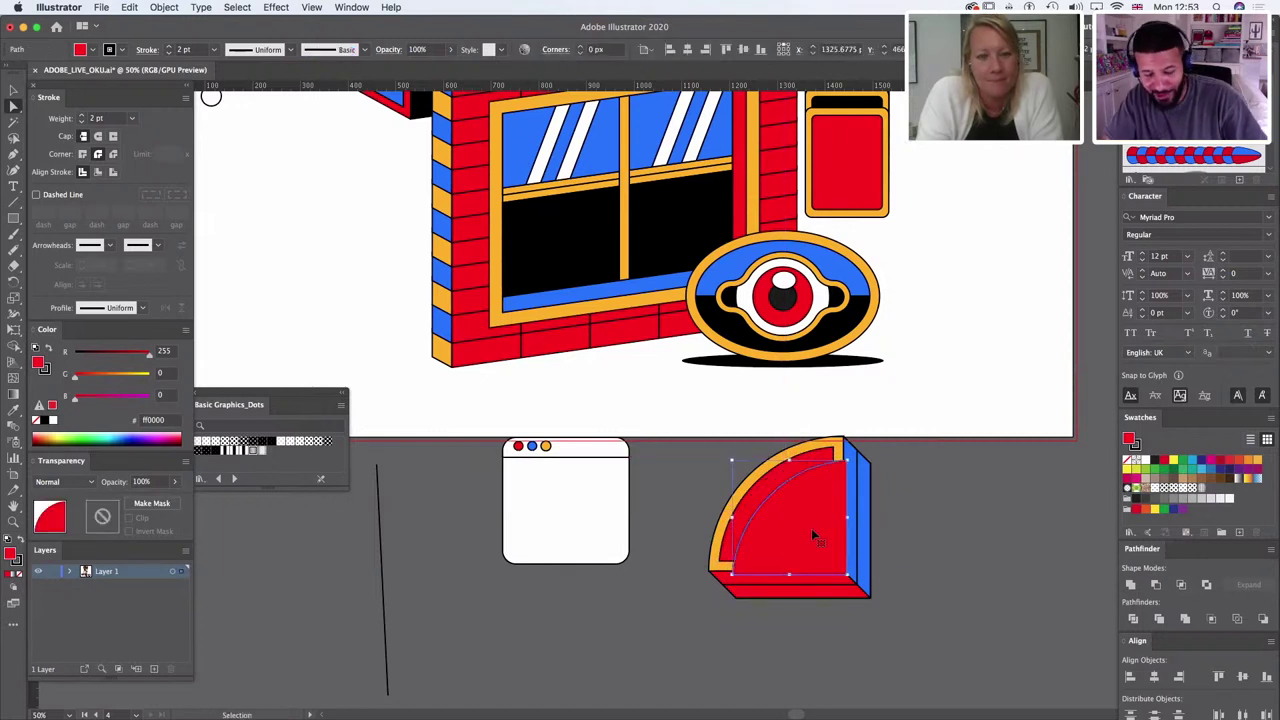
pyautogui.keyDown('shift'); pyautogui.click(776, 480); pyautogui.keyUp('shift')
pyautogui.click(1133, 618)
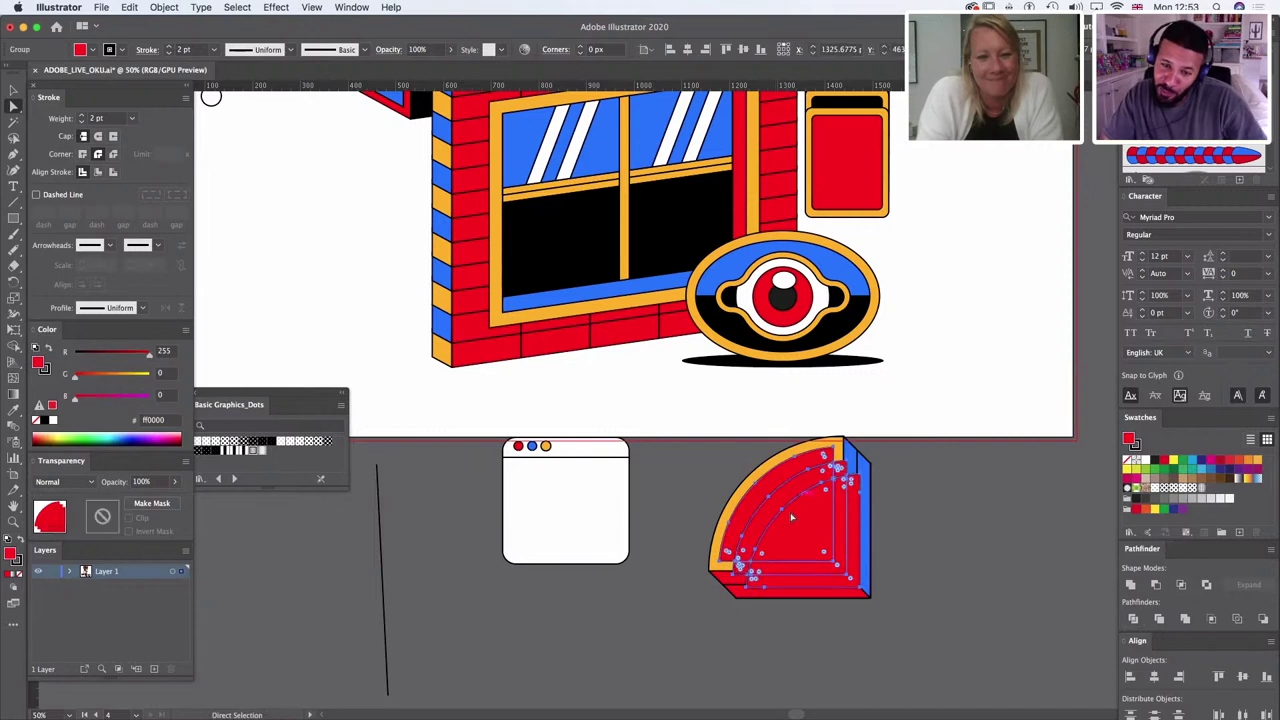
# Step: Delete the divided red pieces that overhang the yellow frame, keeping only the curved bands inside it
pyautogui.keyDown('shift'); pyautogui.click(812, 525); pyautogui.keyUp('shift')
pyautogui.keyDown('shift'); pyautogui.click(771, 500); pyautogui.keyUp('shift')
pyautogui.keyDown('shift'); pyautogui.click(756, 485); pyautogui.keyUp('shift')
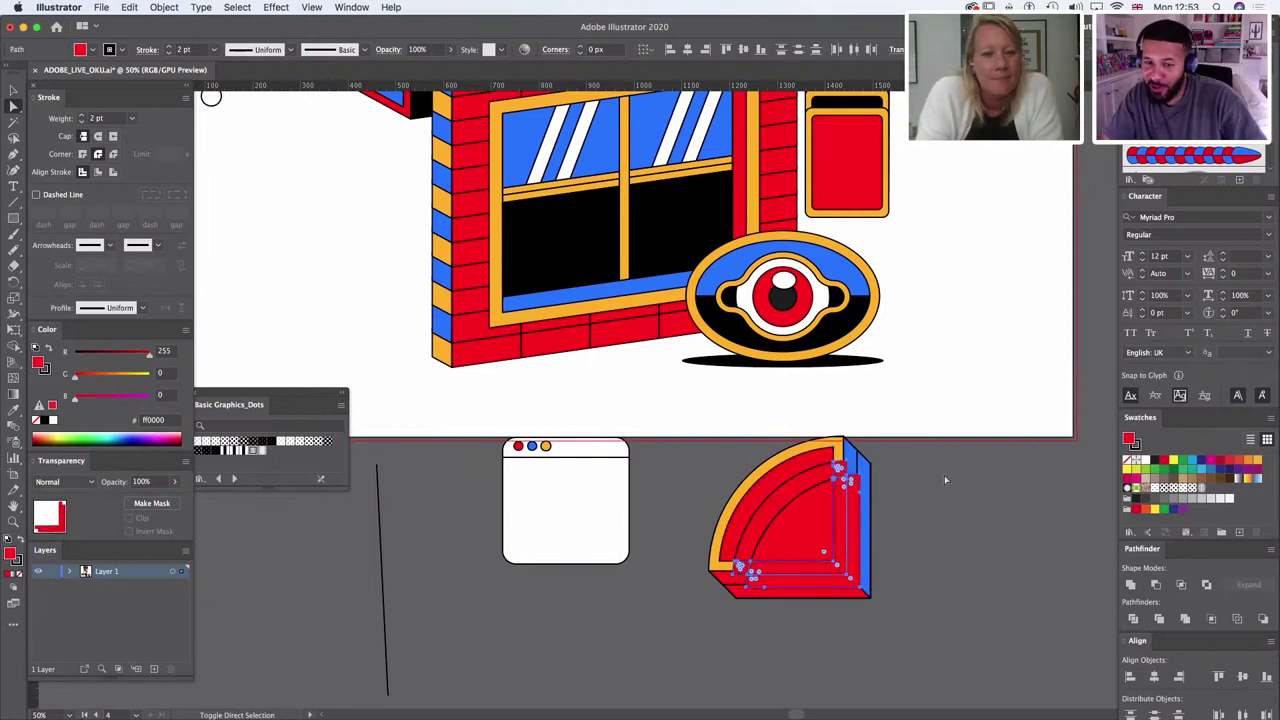
pyautogui.click(946, 466)
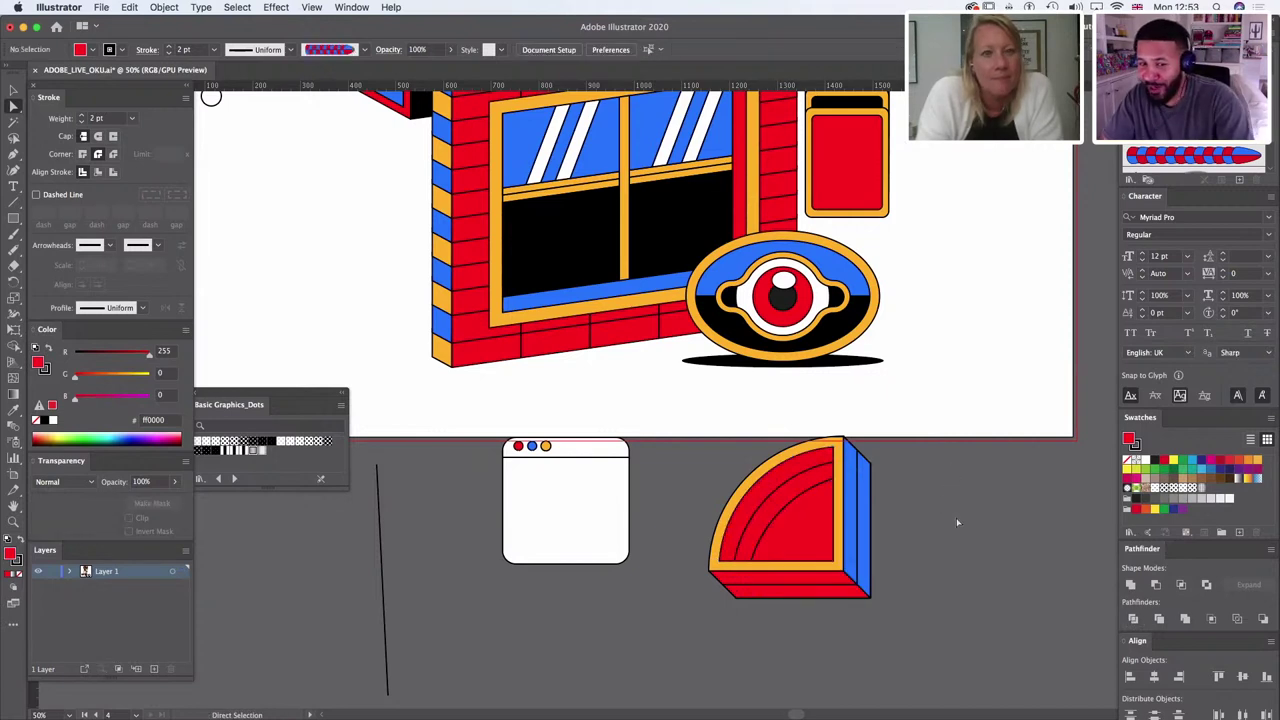
# Step: Fill the innermost section of the quarter circle with the black sampled from the eye emblem
pyautogui.click(808, 546)
pyautogui.click(14, 412)
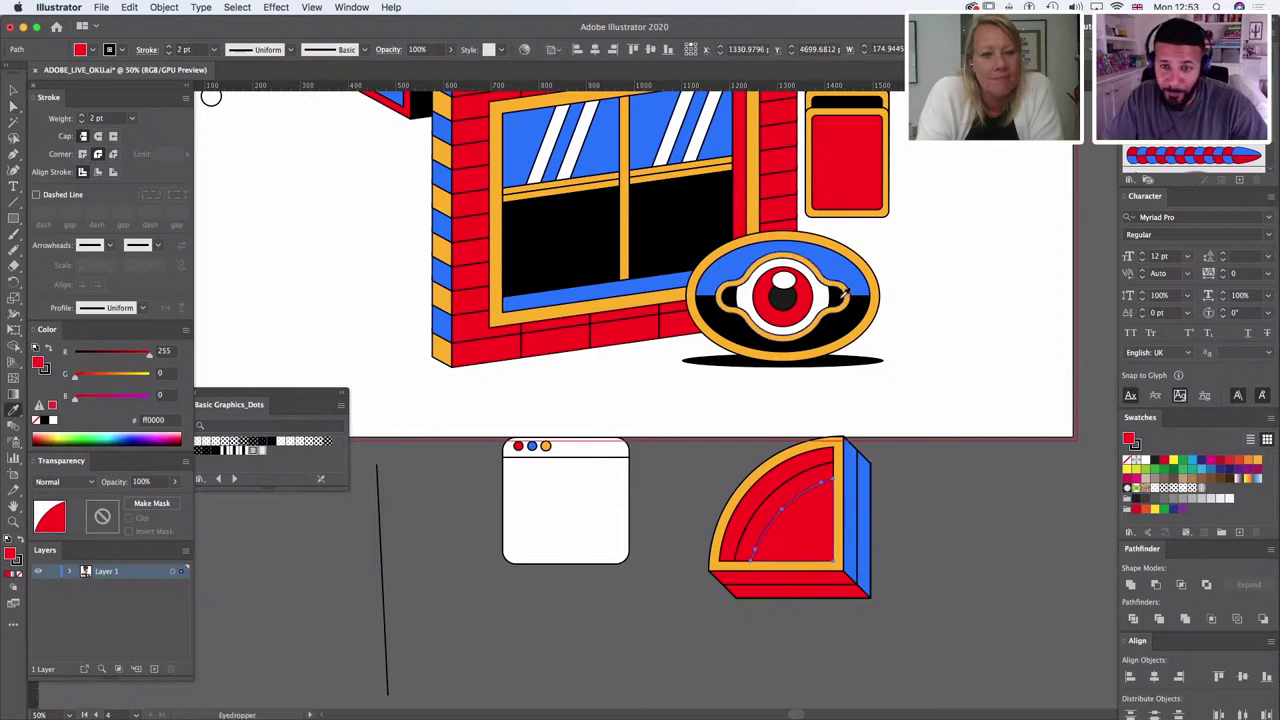
pyautogui.click(790, 322)
pyautogui.click(15, 91)
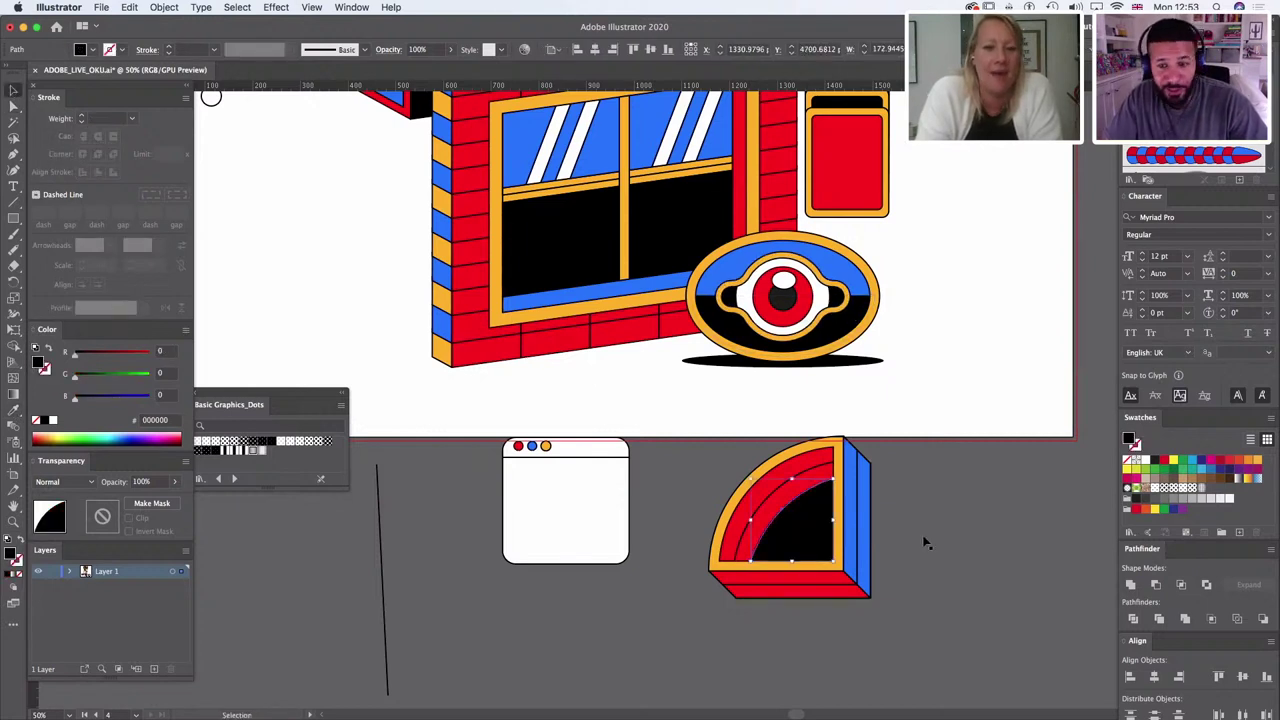
pyautogui.click(630, 480)
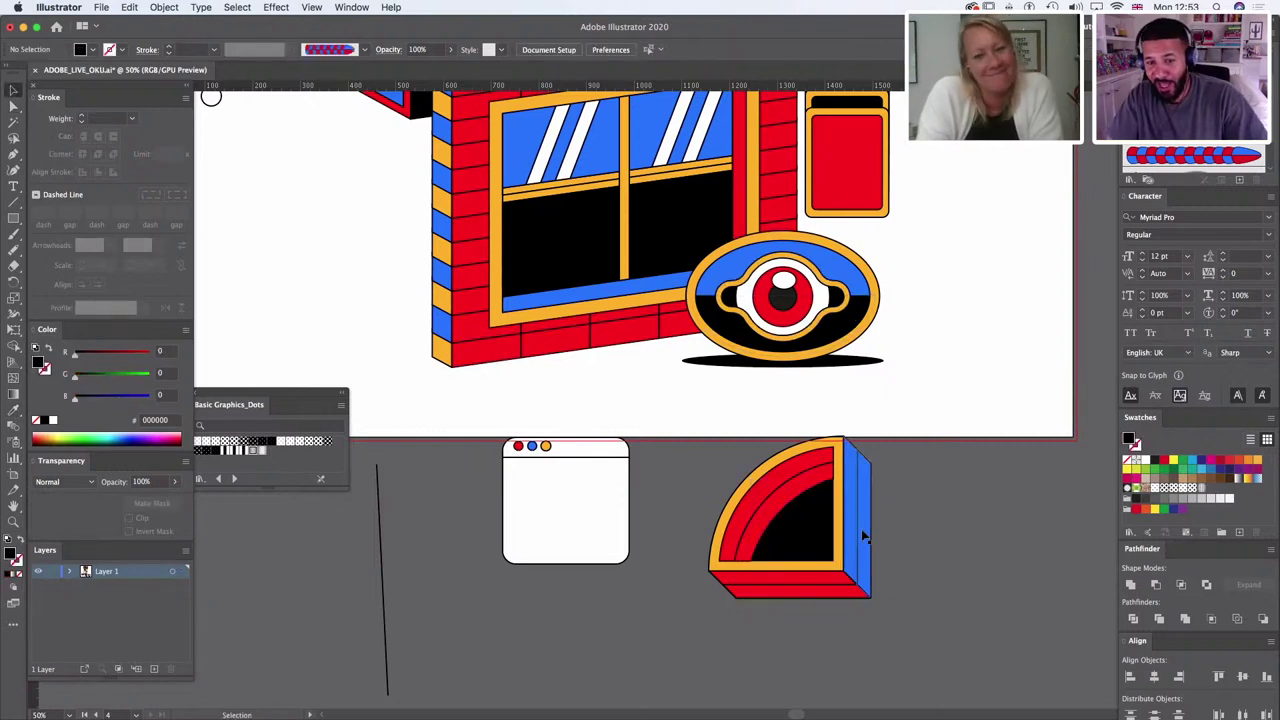
# Step: Try to move the framed, extruded quarter circle up onto the artboard, right of the eye emblem
pyautogui.moveTo(882, 488); pyautogui.dragTo(770, 575)
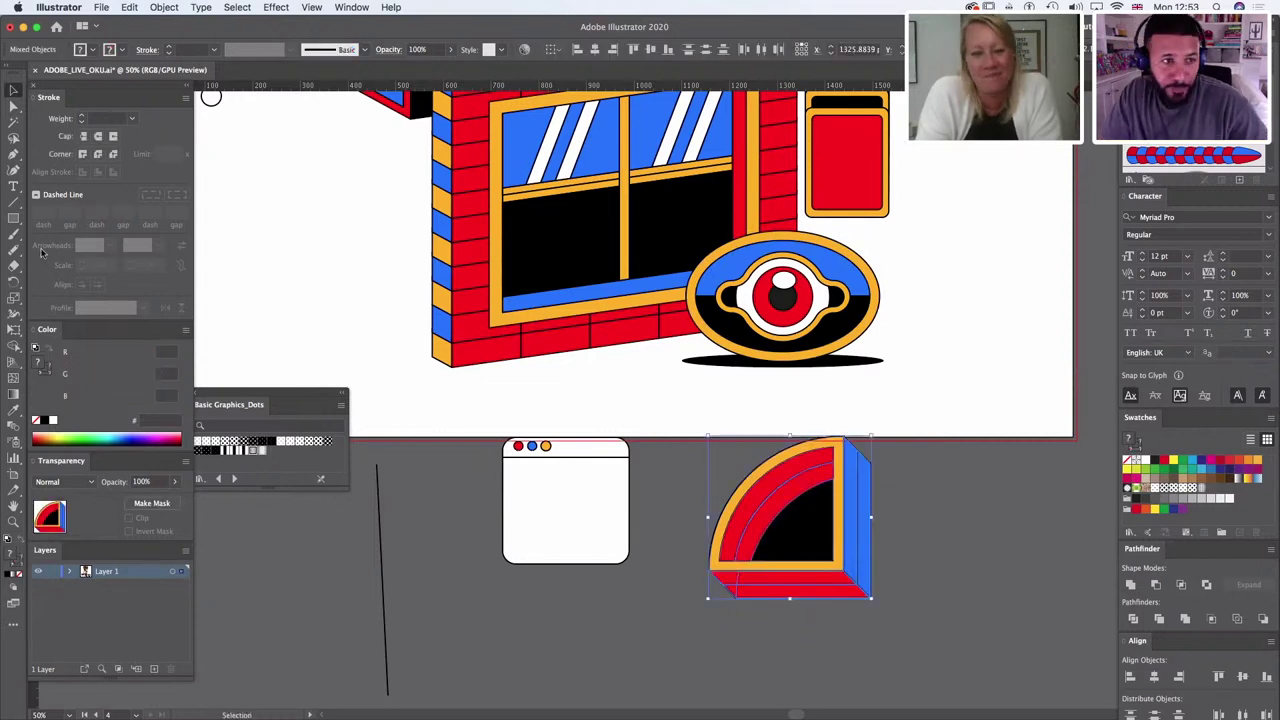
pyautogui.click(899, 388)
pyautogui.moveTo(859, 470); pyautogui.dragTo(958, 320)
pyautogui.click(837, 562)
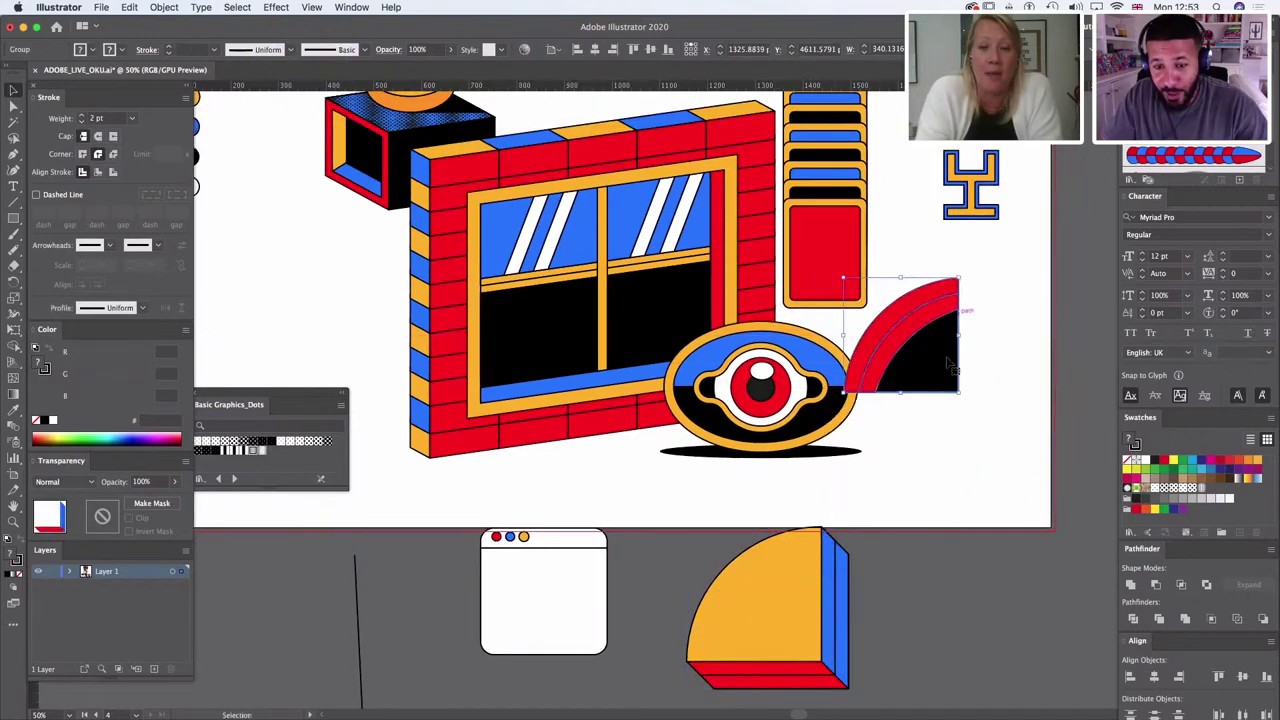
pyautogui.press('super+z')
pyautogui.click(959, 514)
# Step: Group the quarter circle's curved bands and black centre with its yellow frame and extruded sides
pyautogui.press('space')
pyautogui.scroll(-5, 890, 480)
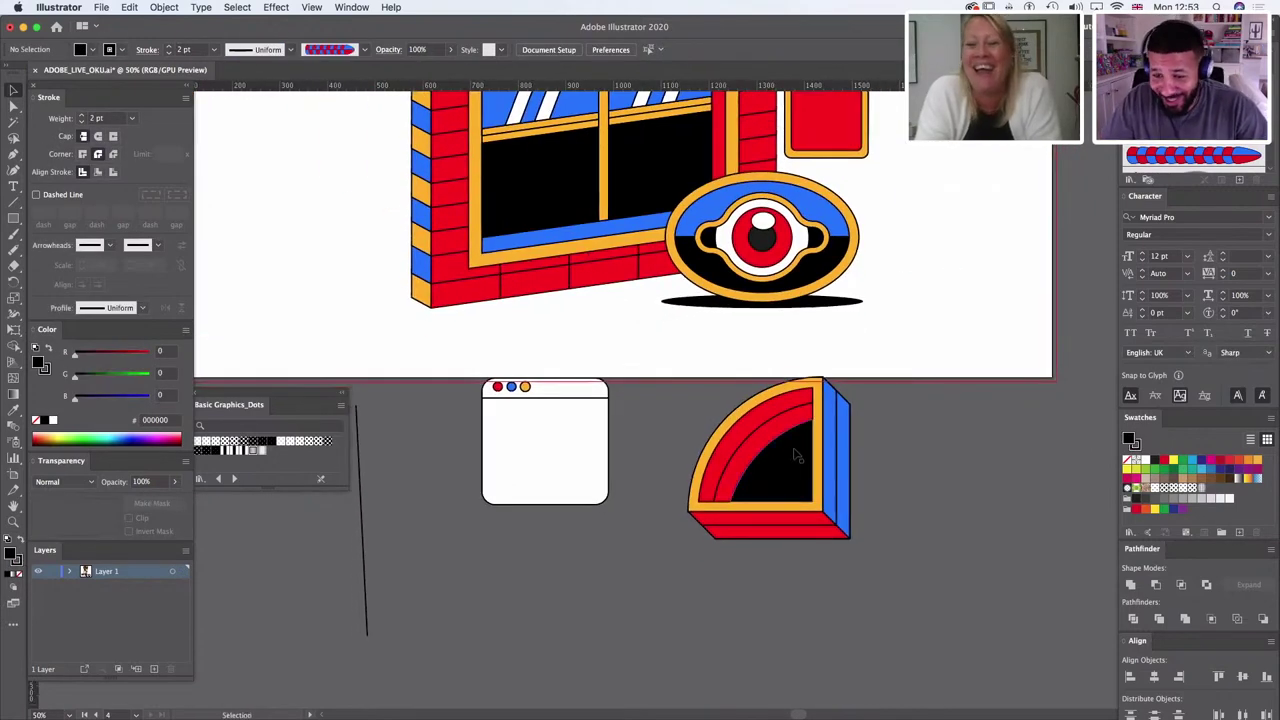
pyautogui.press('a')
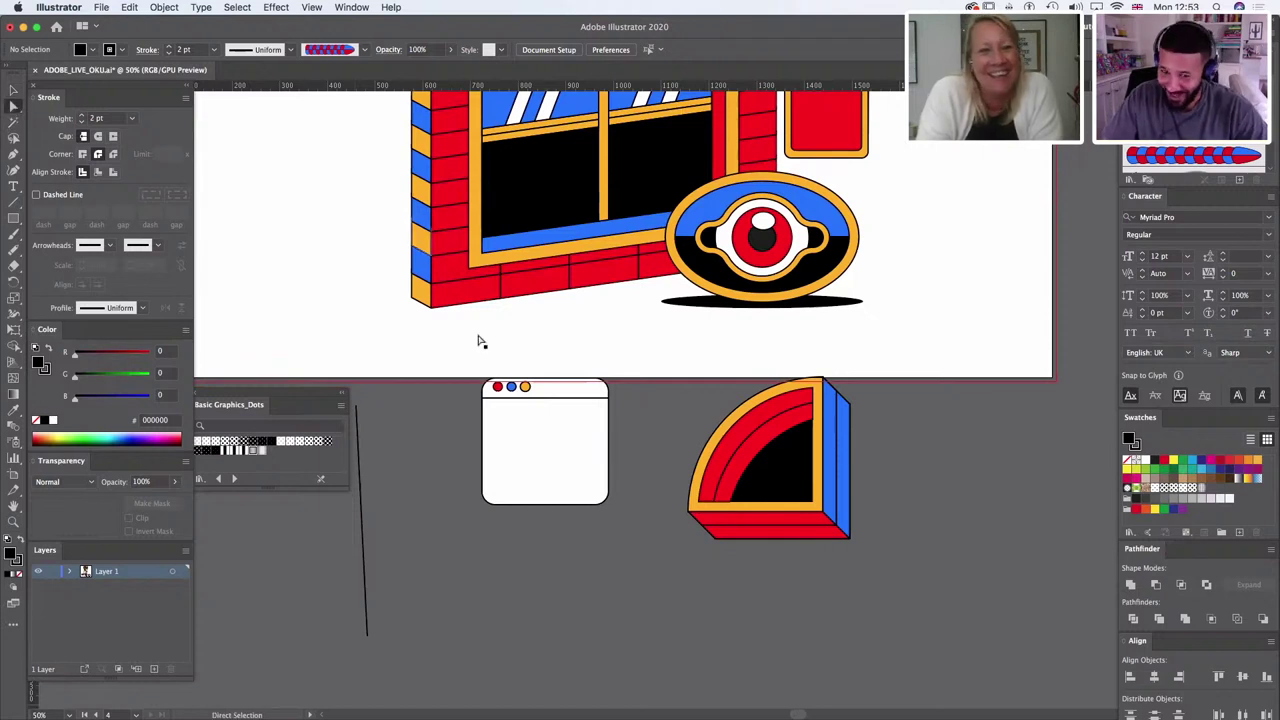
pyautogui.click(797, 476)
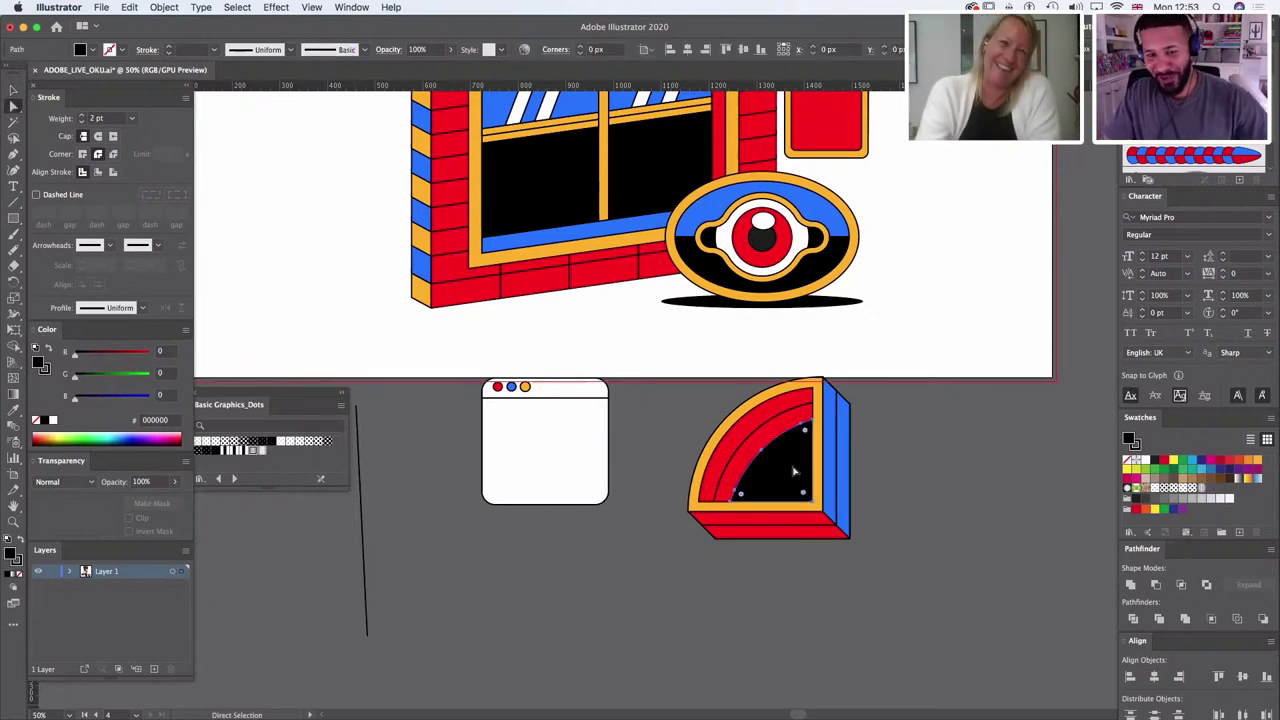
pyautogui.click(766, 424)
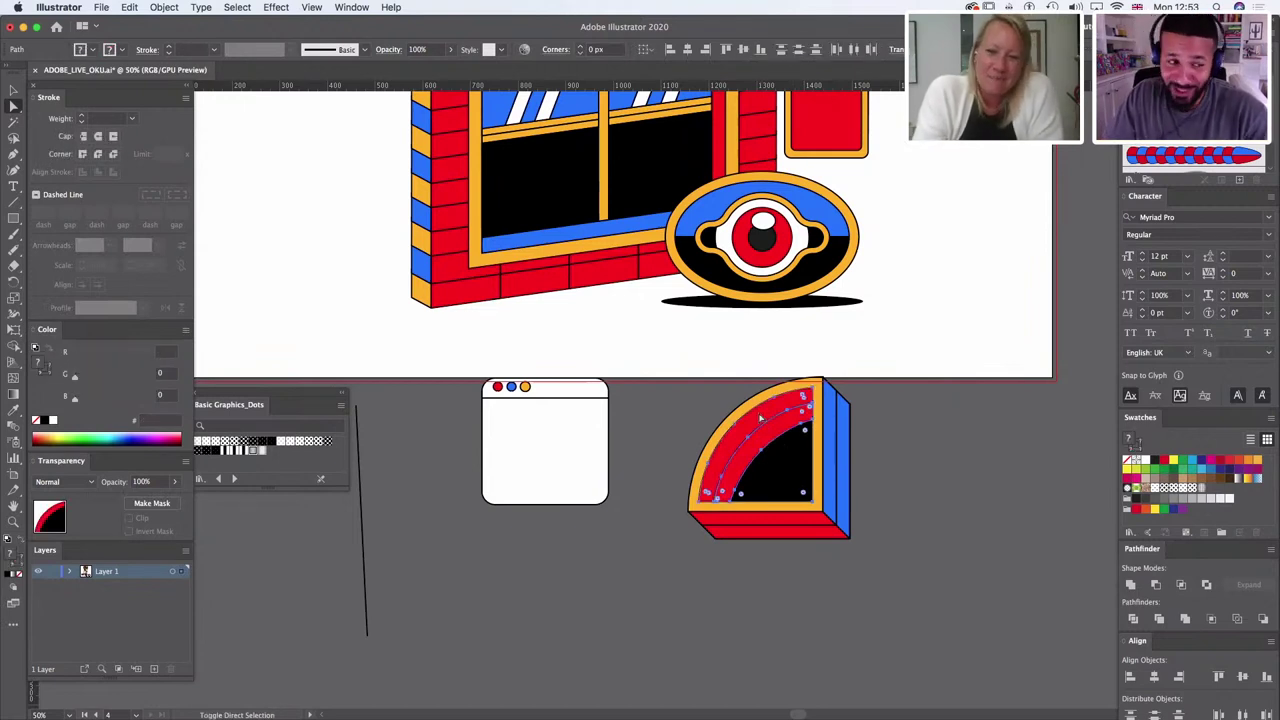
pyautogui.press('super+g')
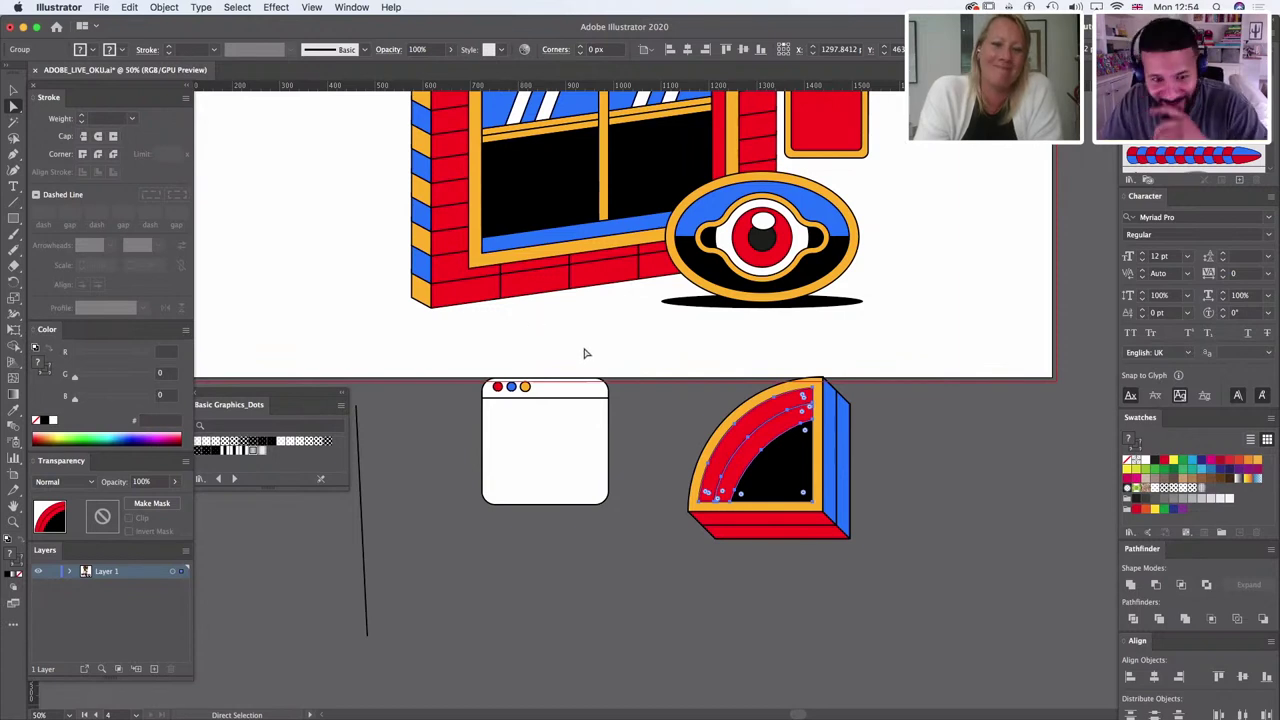
pyautogui.click(716, 441)
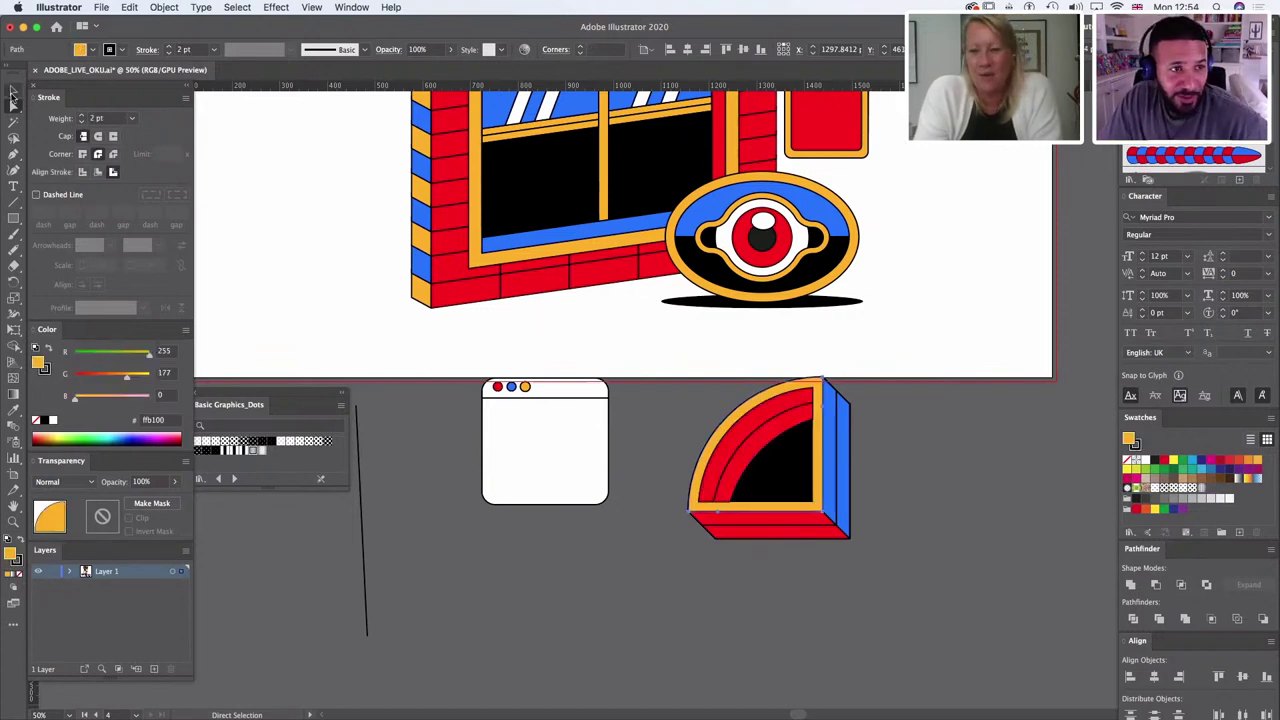
pyautogui.press('super+z')
pyautogui.press('super+z')
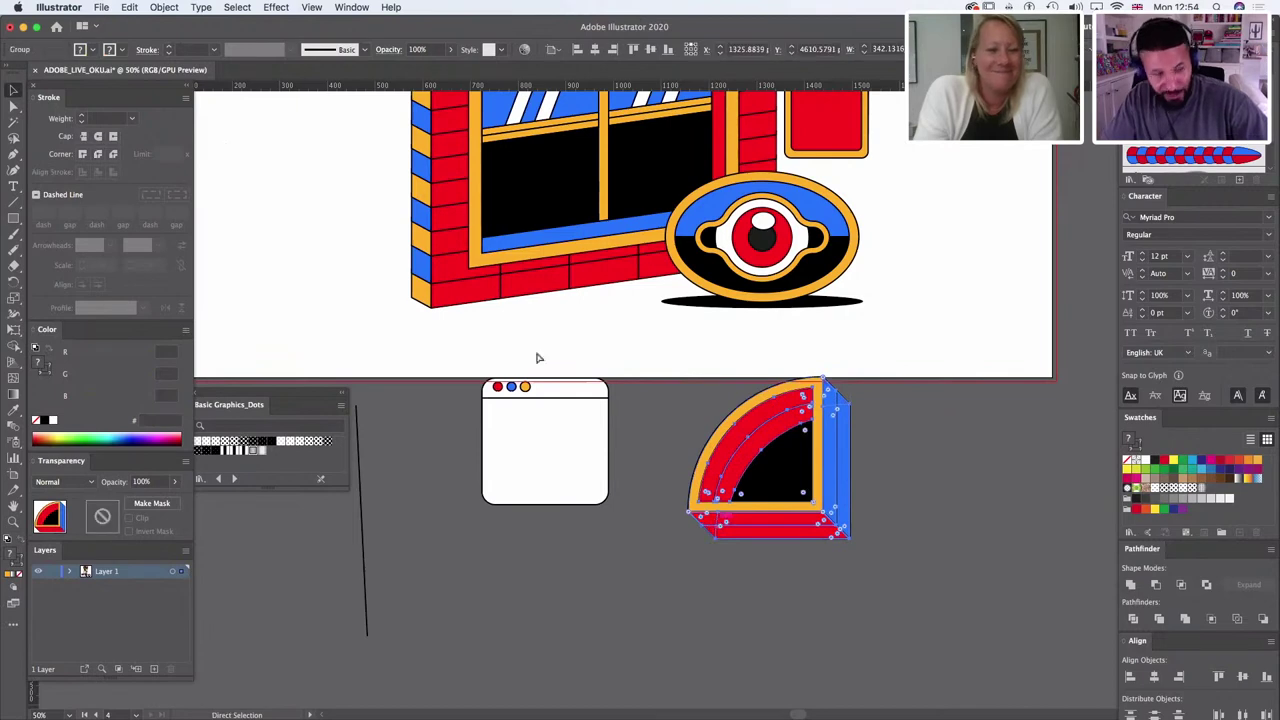
# Step: Move the grouped quarter circle onto the artboard below the coloured cards, overlapping the right edge of the eye emblem
pyautogui.press('v')
pyautogui.moveTo(776, 497); pyautogui.dragTo(878, 514)
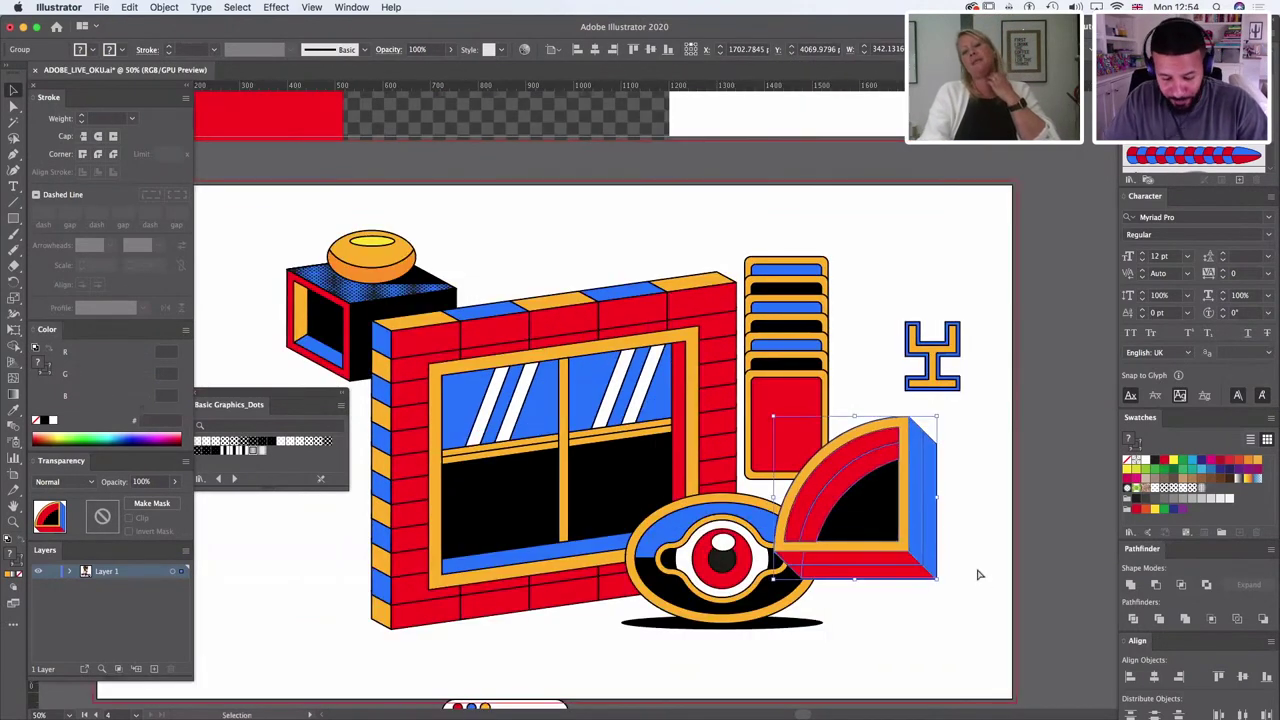
pyautogui.press('super+f')
pyautogui.moveTo(769, 536); pyautogui.dragTo(974, 231)
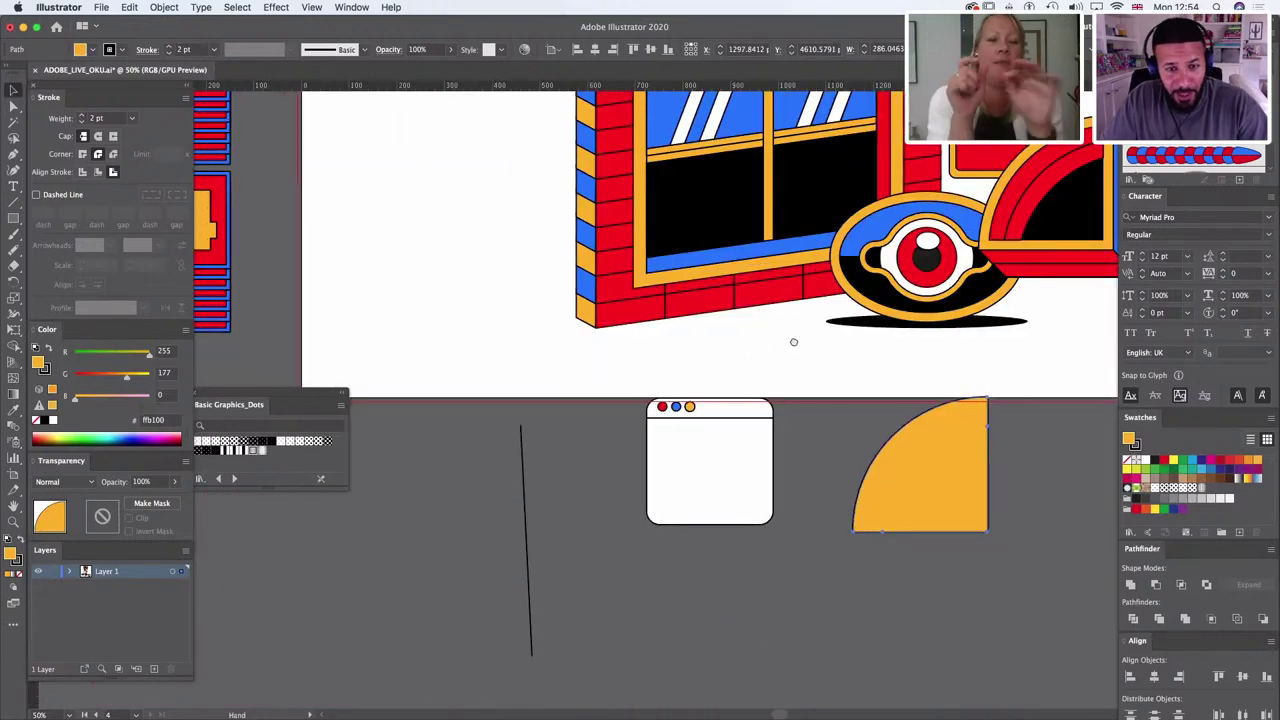
pyautogui.moveTo(542, 402); pyautogui.dragTo(783, 338)
# Step: Move the blue-outlined yellow emblem off the artboard onto the empty canvas to its right, above the striped ring
pyautogui.hscroll(15, 437, 477)
pyautogui.scroll(6, 437, 477)
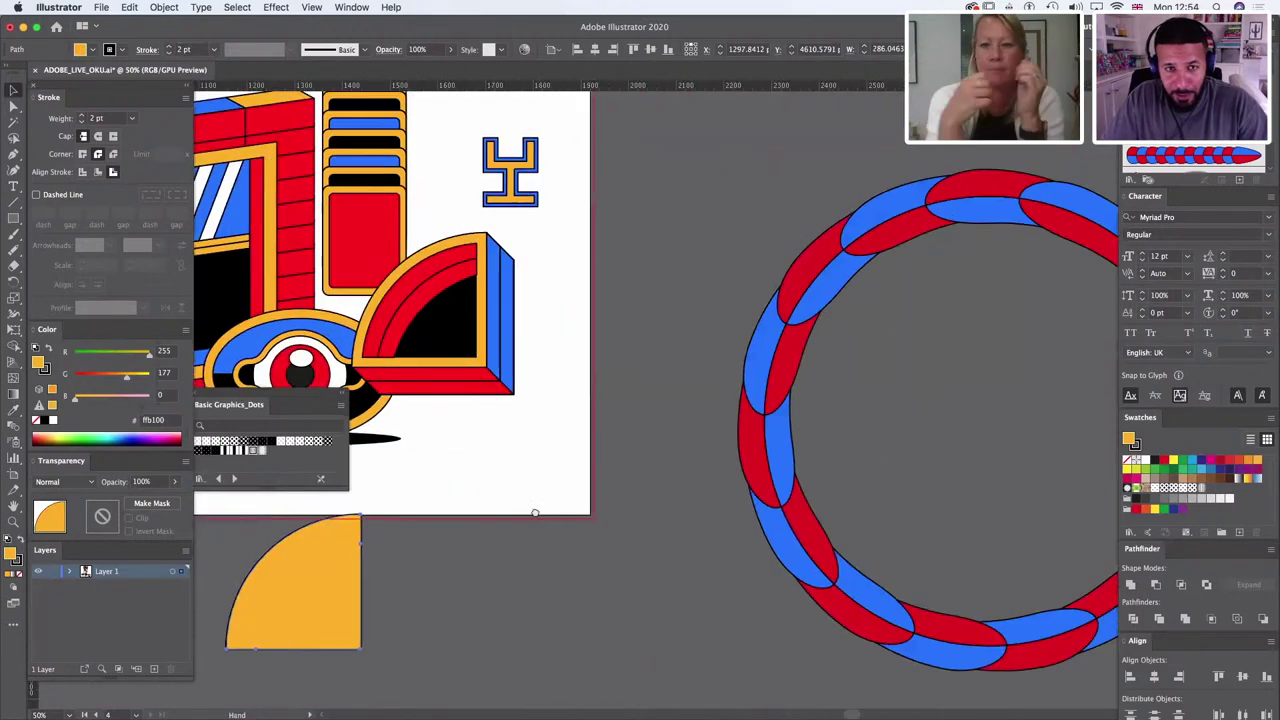
pyautogui.click(422, 394)
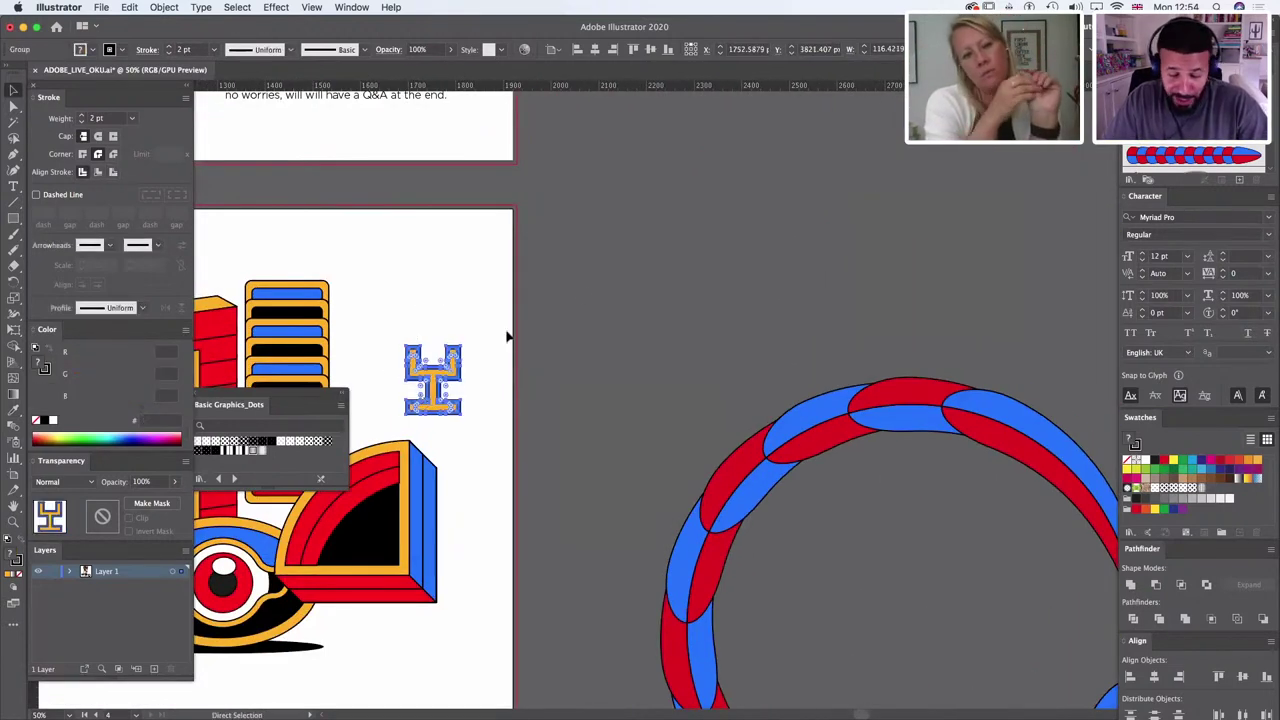
pyautogui.scroll(4, 528, 417)
pyautogui.hscroll(2, 528, 417)
pyautogui.moveTo(400, 492); pyautogui.dragTo(623, 386)
# Step: Draw a thin yellow rectangle beside the emblem and repeat it downwards into a stack of five evenly spaced bars
pyautogui.click(14, 219)
pyautogui.click(13, 90)
pyautogui.click(520, 213)
pyautogui.hotkey('ctrl', 'd')
pyautogui.hotkey('ctrl', 'd')
pyautogui.hotkey('ctrl', 'd')
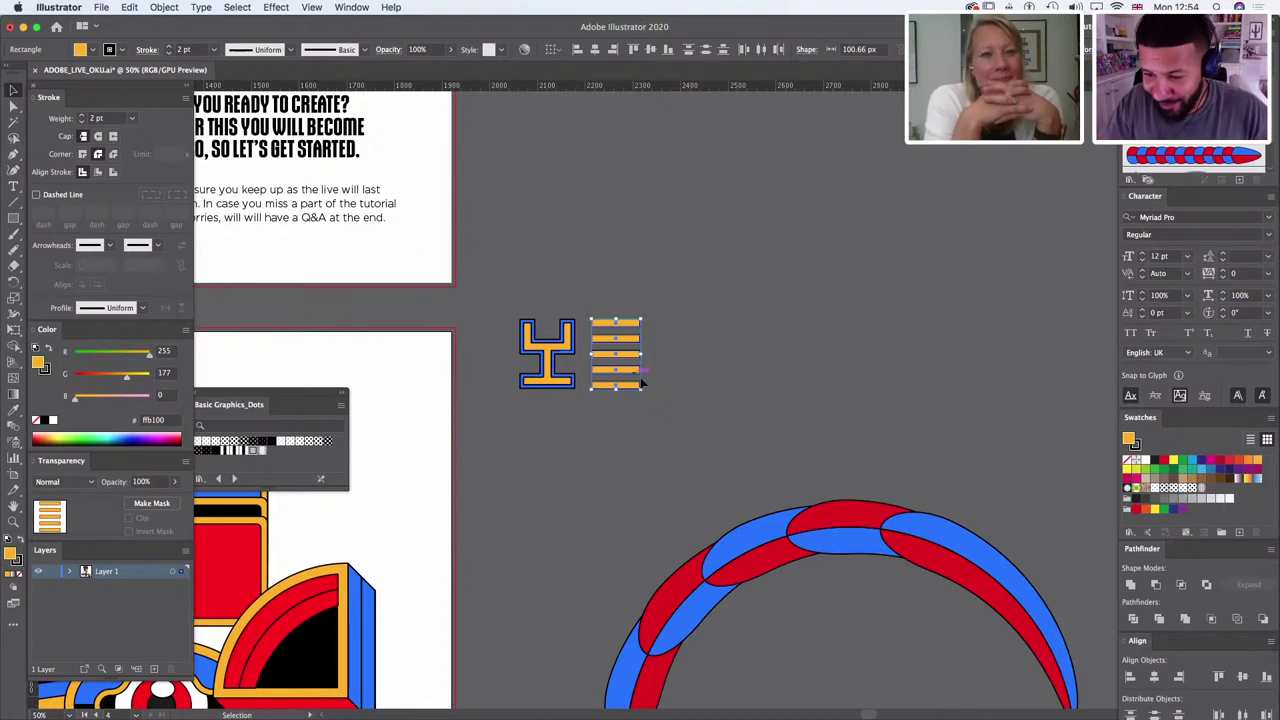
# Step: Fill the five bars with the red sampled from the quarter circle's curved band and group them with the emblem
pyautogui.click(13, 410)
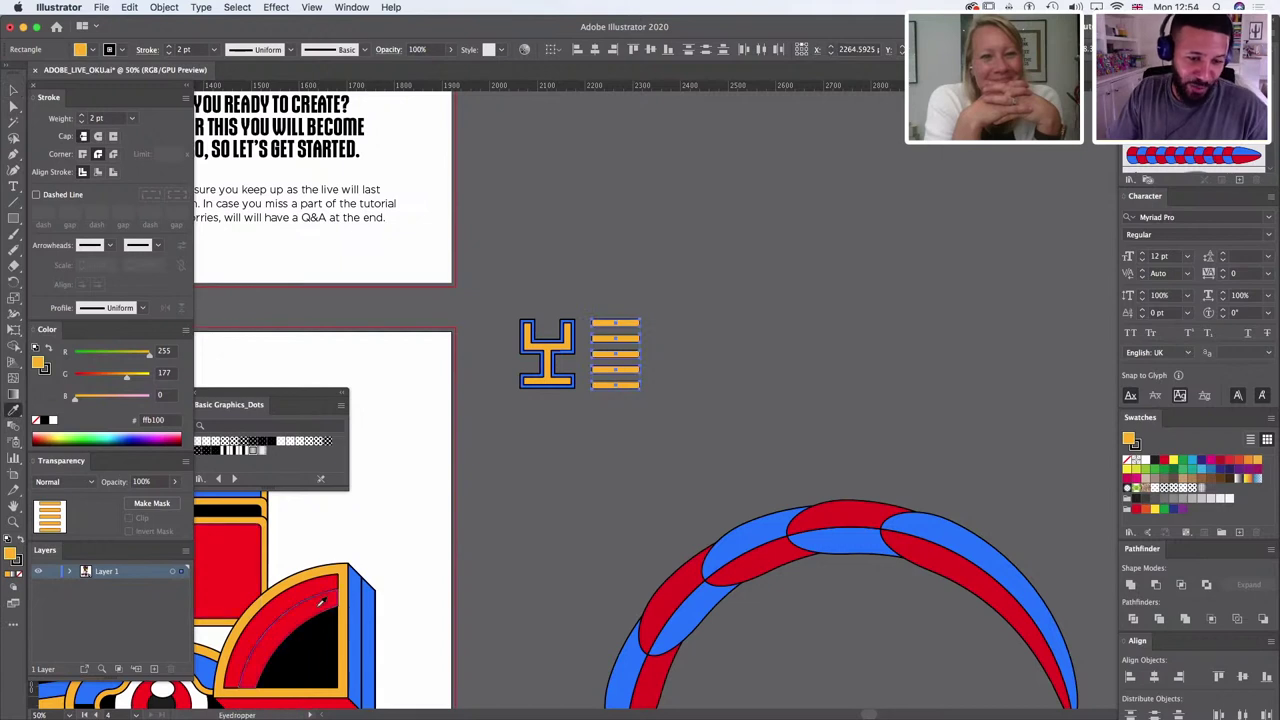
pyautogui.click(318, 602)
pyautogui.click(14, 90)
pyautogui.click(678, 336)
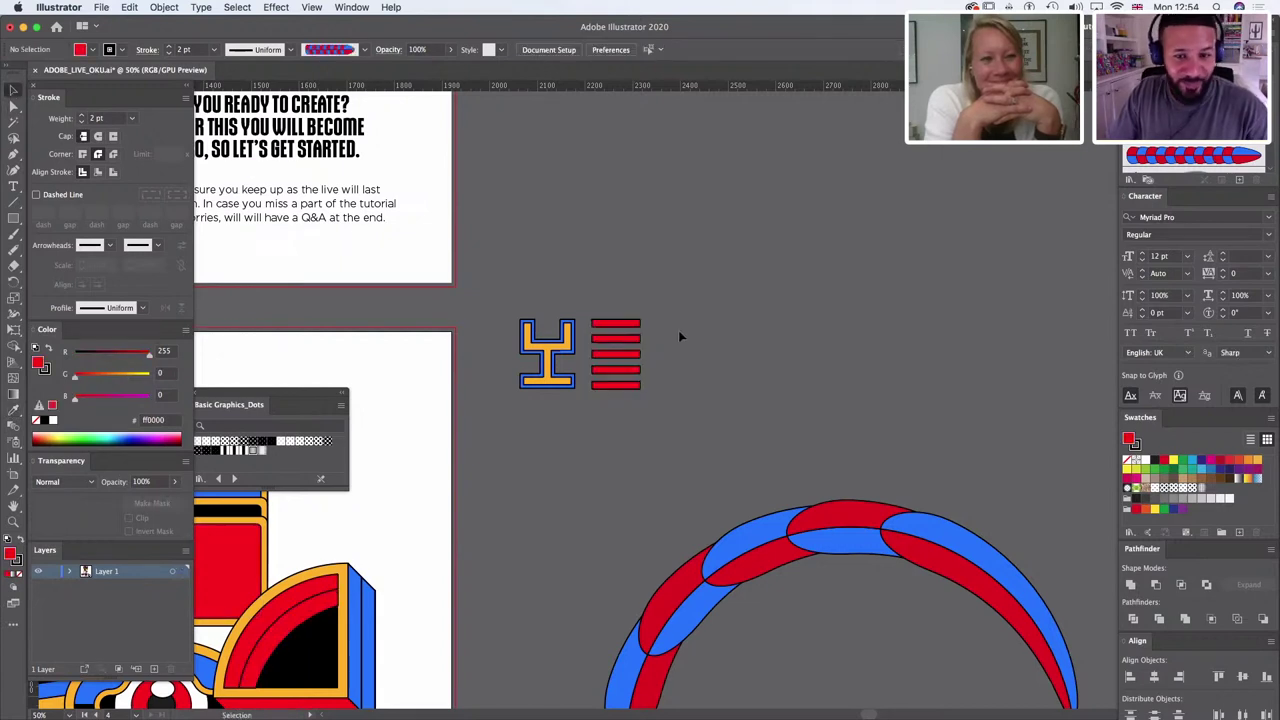
pyautogui.moveTo(440, 398); pyautogui.dragTo(440, 398)
pyautogui.press('super+g')
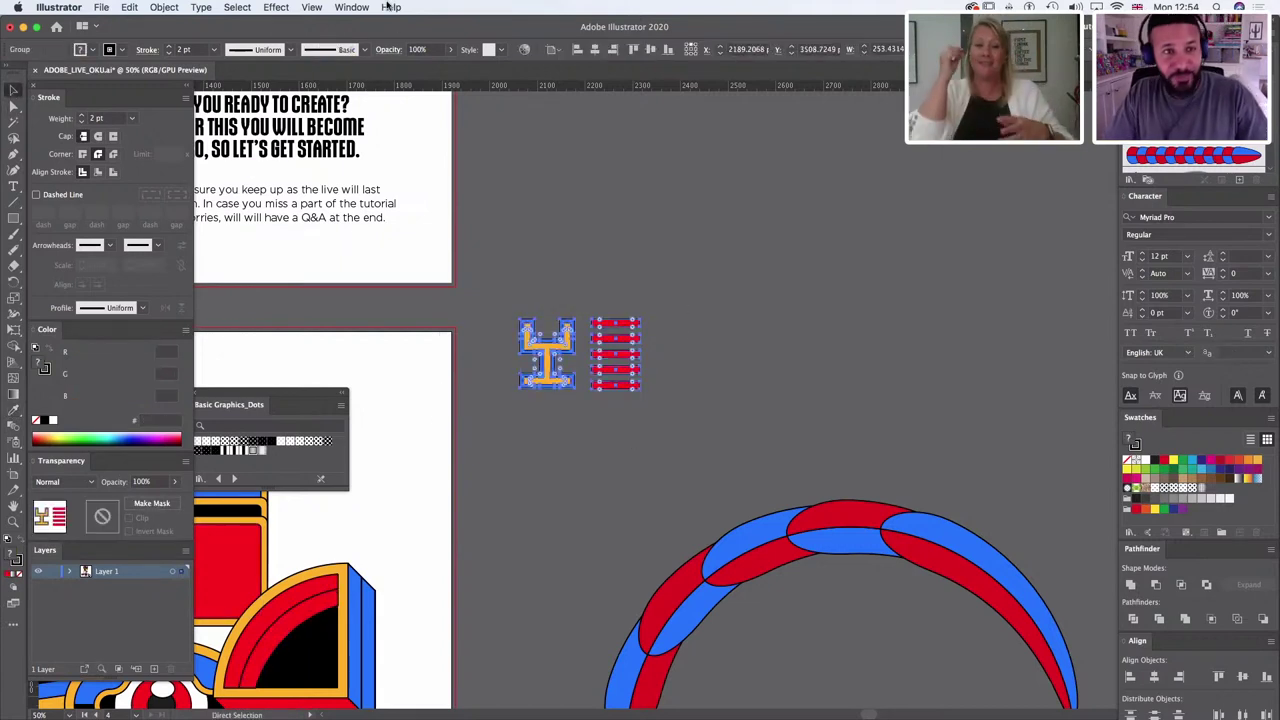
pyautogui.click(162, 8)
pyautogui.moveTo(170, 345)
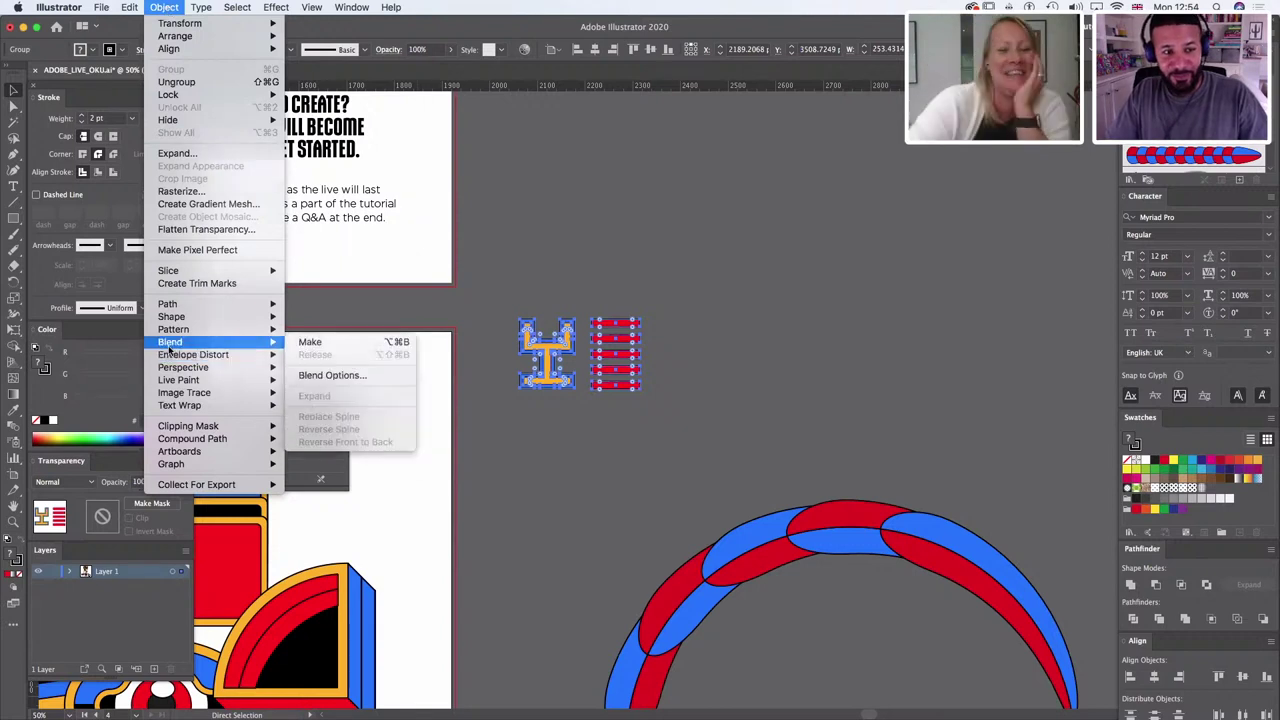
pyautogui.moveTo(209, 337)
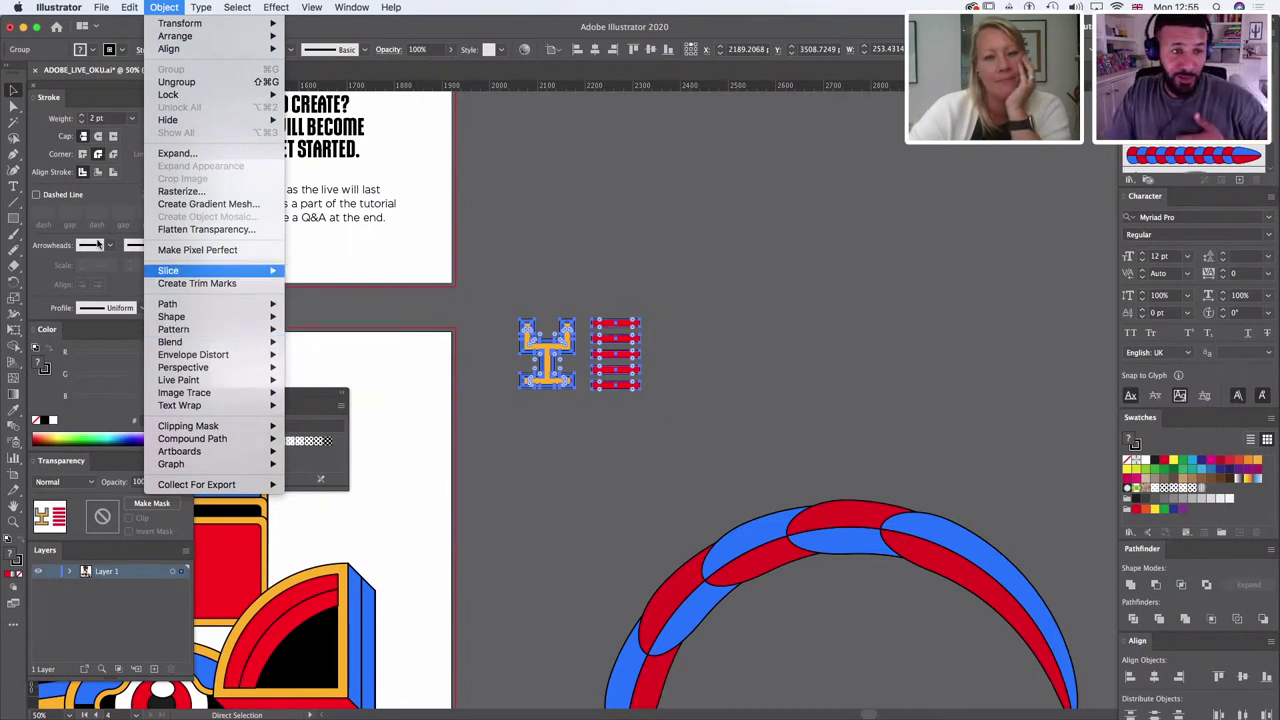
pyautogui.click(605, 280)
pyautogui.click(672, 378)
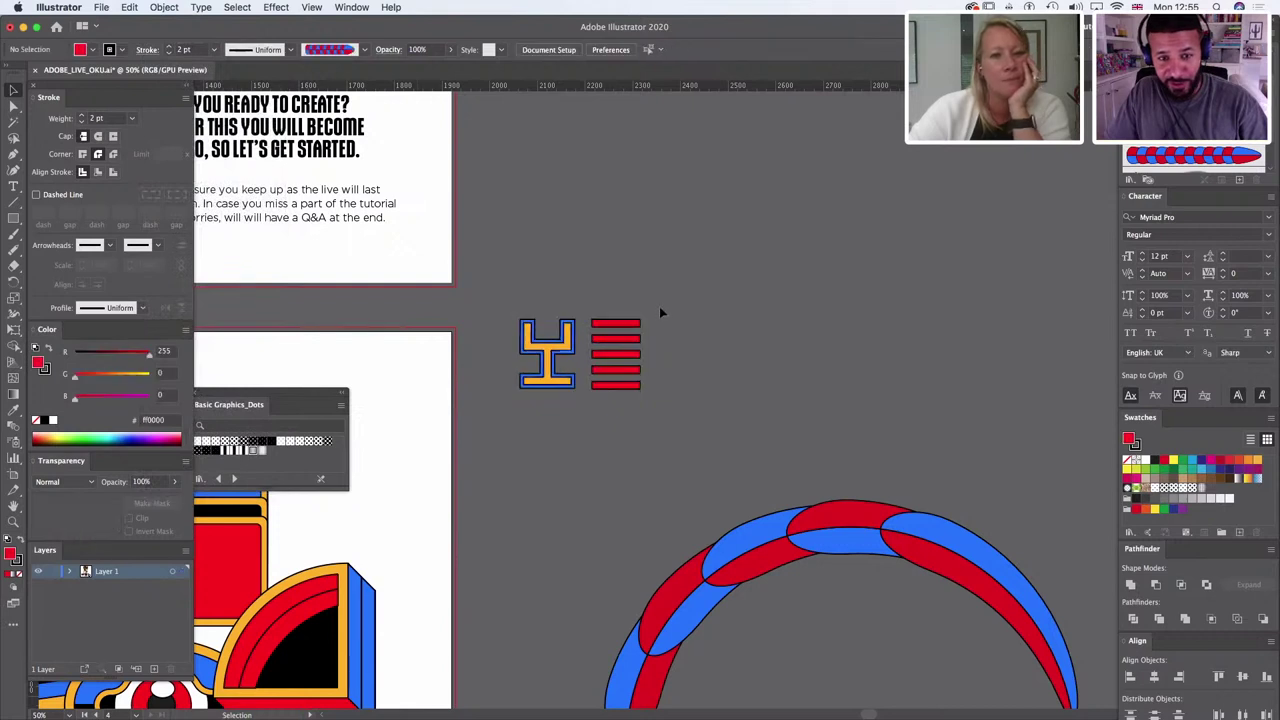
# Step: Draw a square about 146 px wide right of the red bars and fill it with yellow sampled from the quarter circle's frame
pyautogui.click(13, 218)
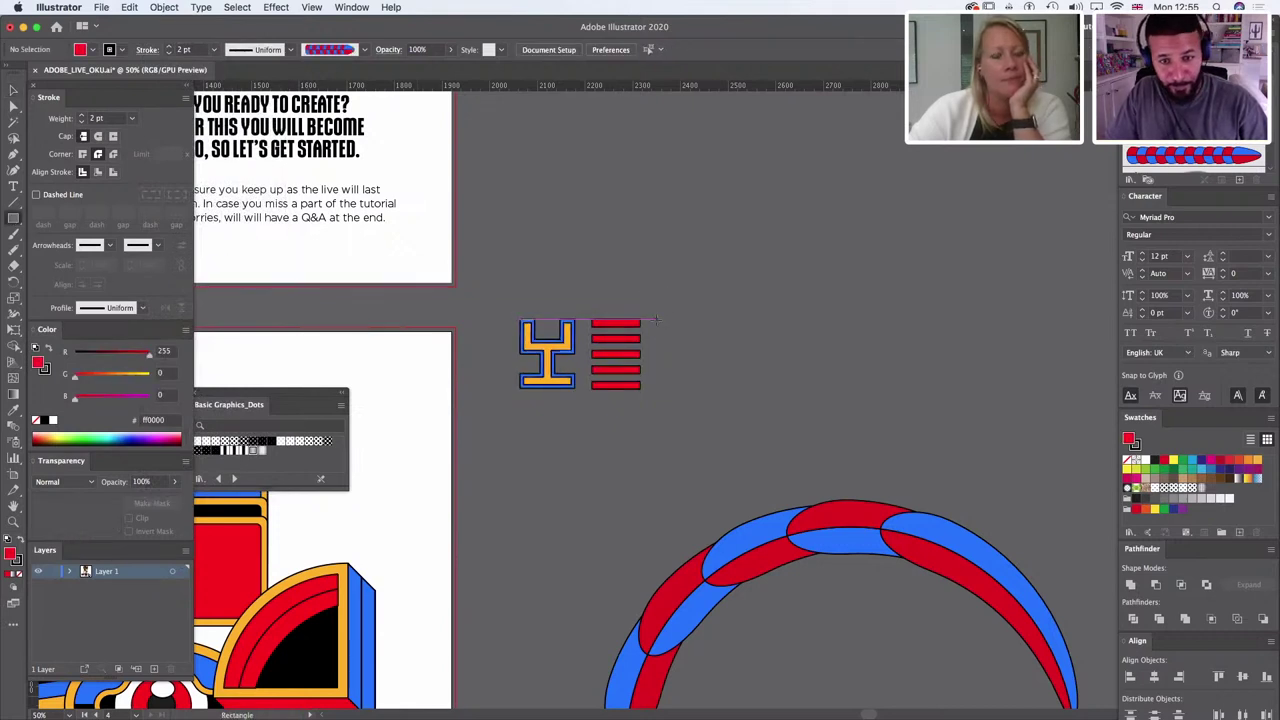
pyautogui.moveTo(656, 318); pyautogui.dragTo(727, 389)
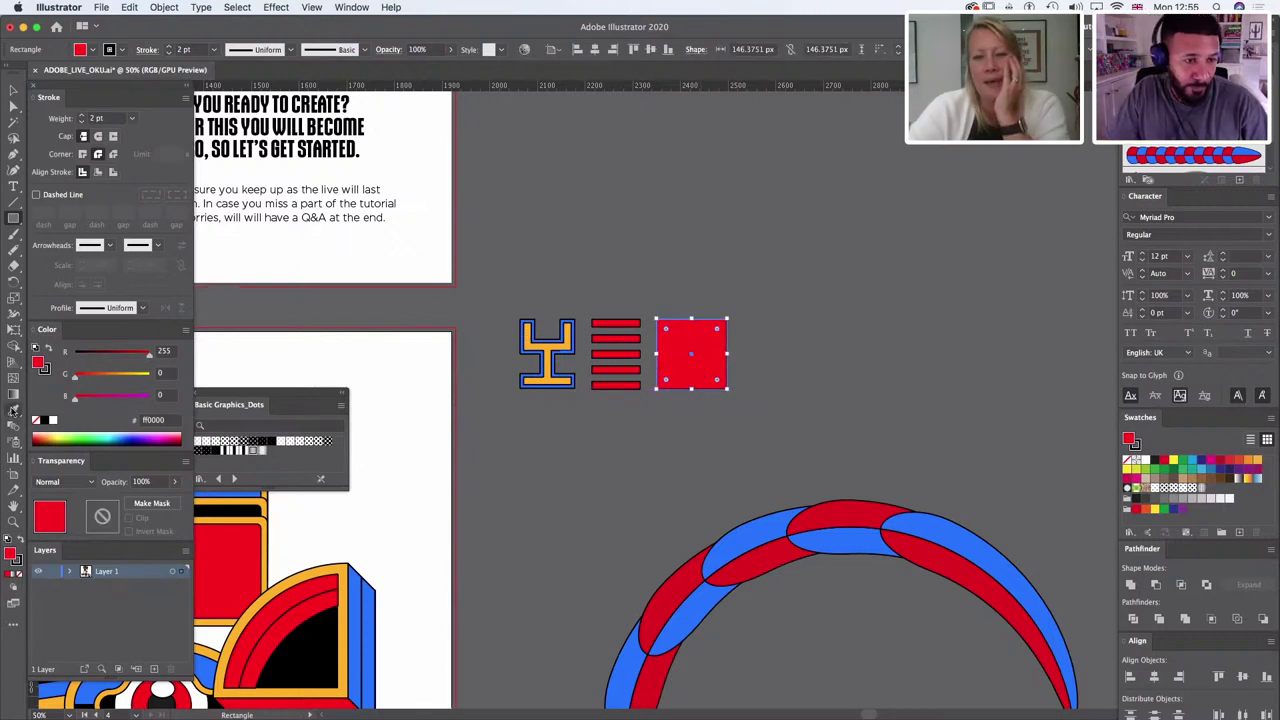
pyautogui.click(13, 411)
pyautogui.click(316, 570)
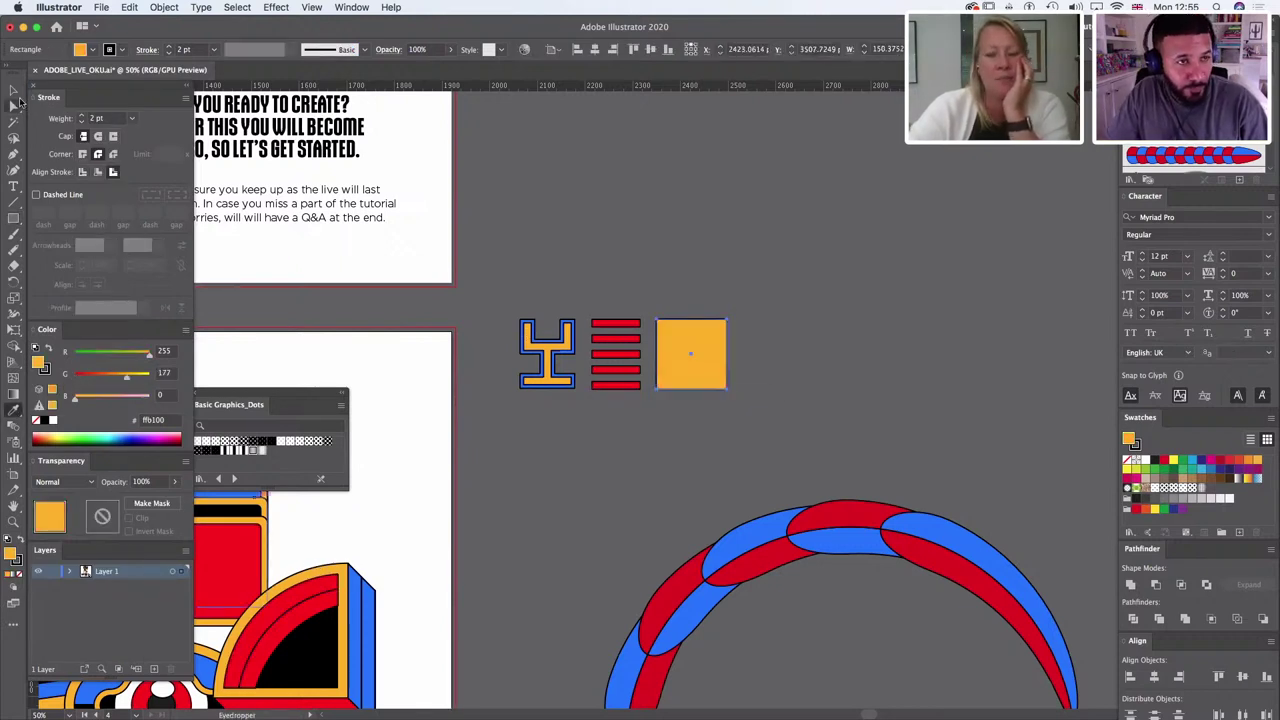
# Step: Duplicate the yellow square five times in equal diagonal offsets down and to the right
pyautogui.click(13, 92)
pyautogui.moveTo(675, 338); pyautogui.dragTo(687, 349)
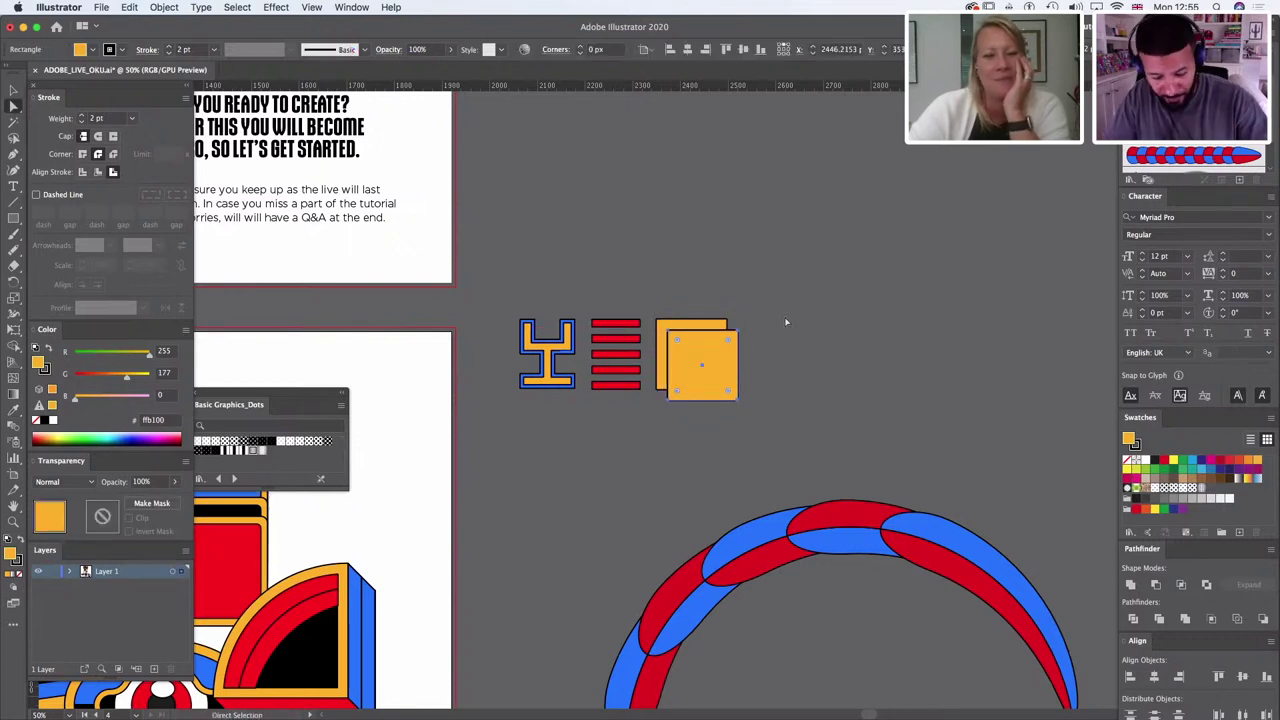
pyautogui.press('super+d')
pyautogui.press('super+d')
pyautogui.press('super+d')
pyautogui.press('super+d')
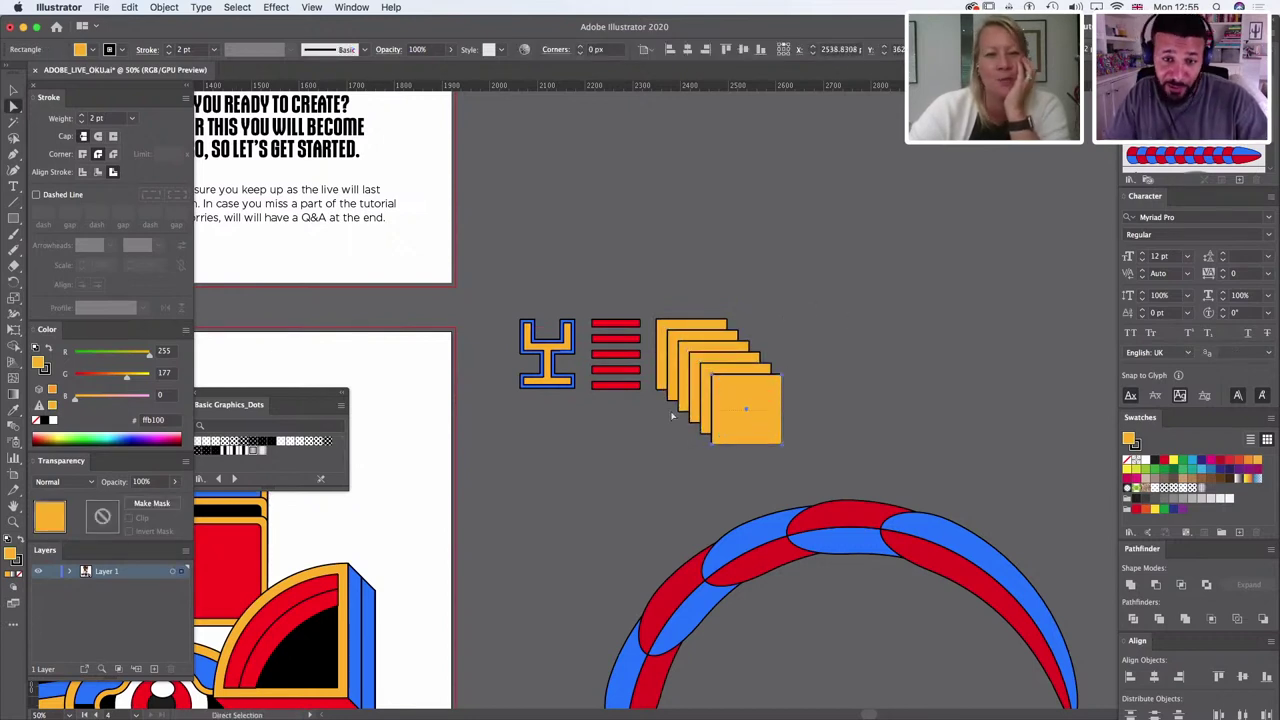
# Step: Divide the overlapping yellow squares with Pathfinder and delete the pieces that overhang the first square
pyautogui.moveTo(673, 415); pyautogui.dragTo(798, 357)
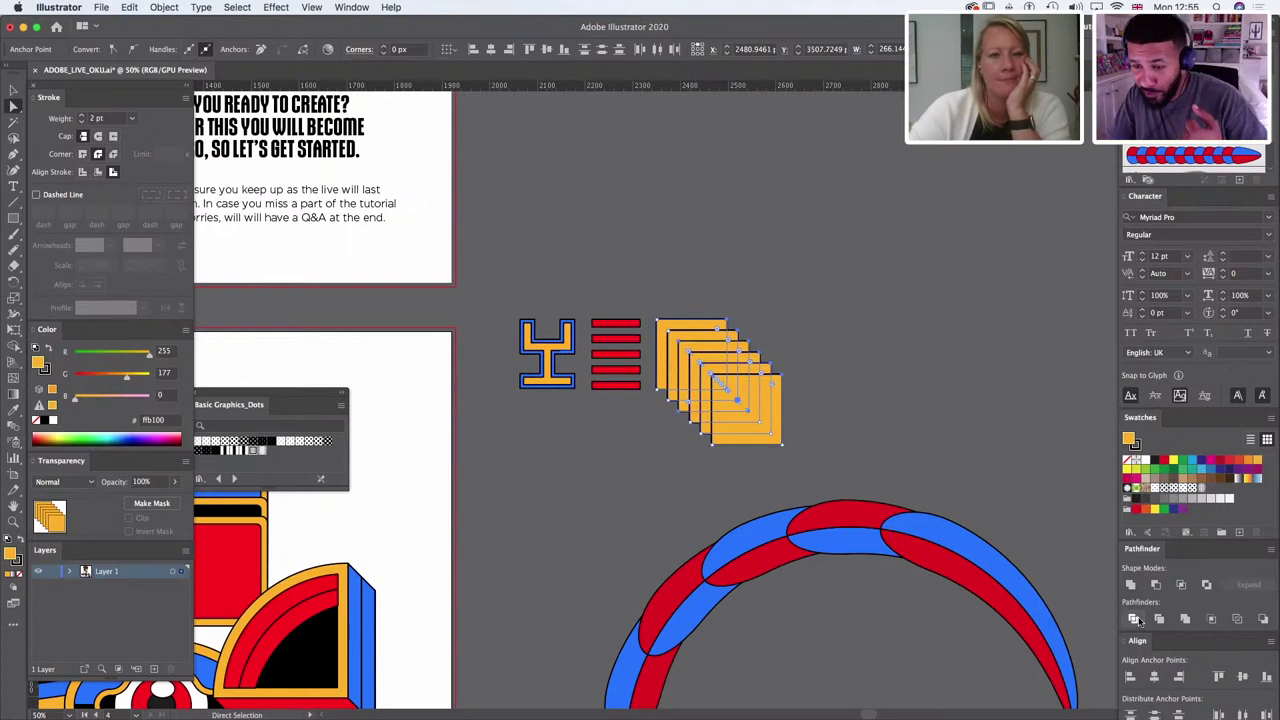
pyautogui.press('super+g')
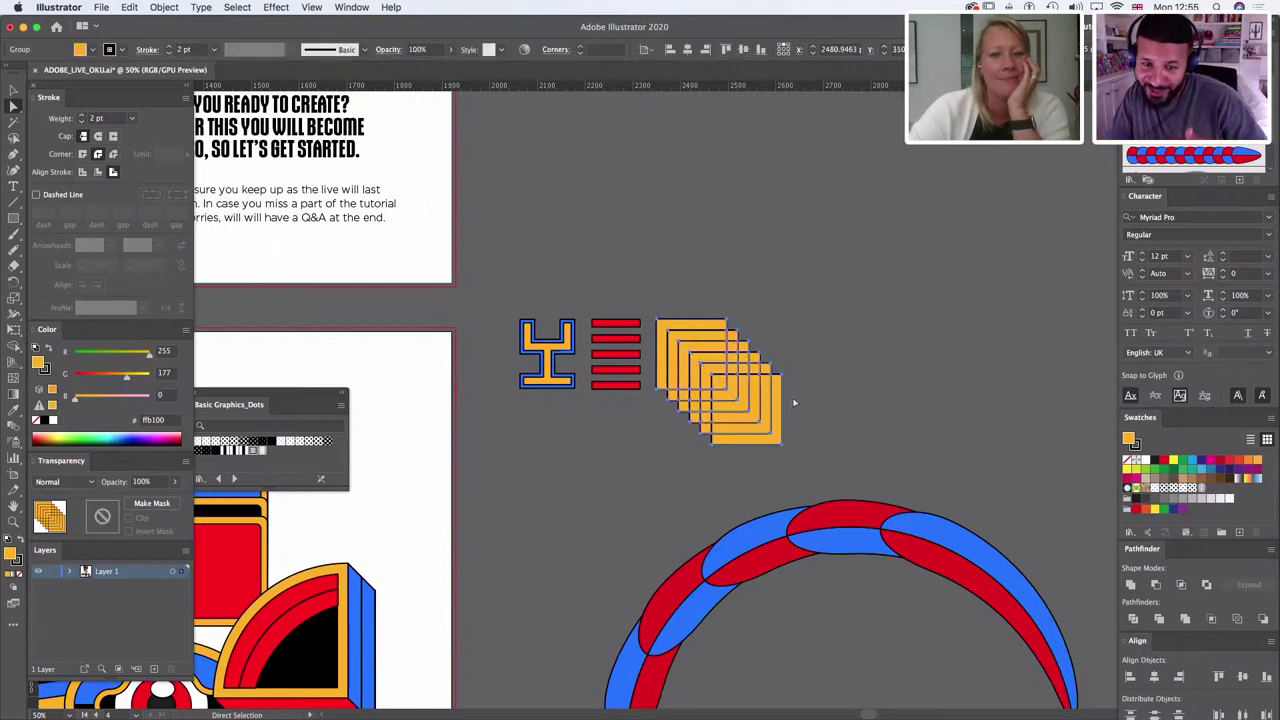
pyautogui.press('Delete')
pyautogui.press('Delete')
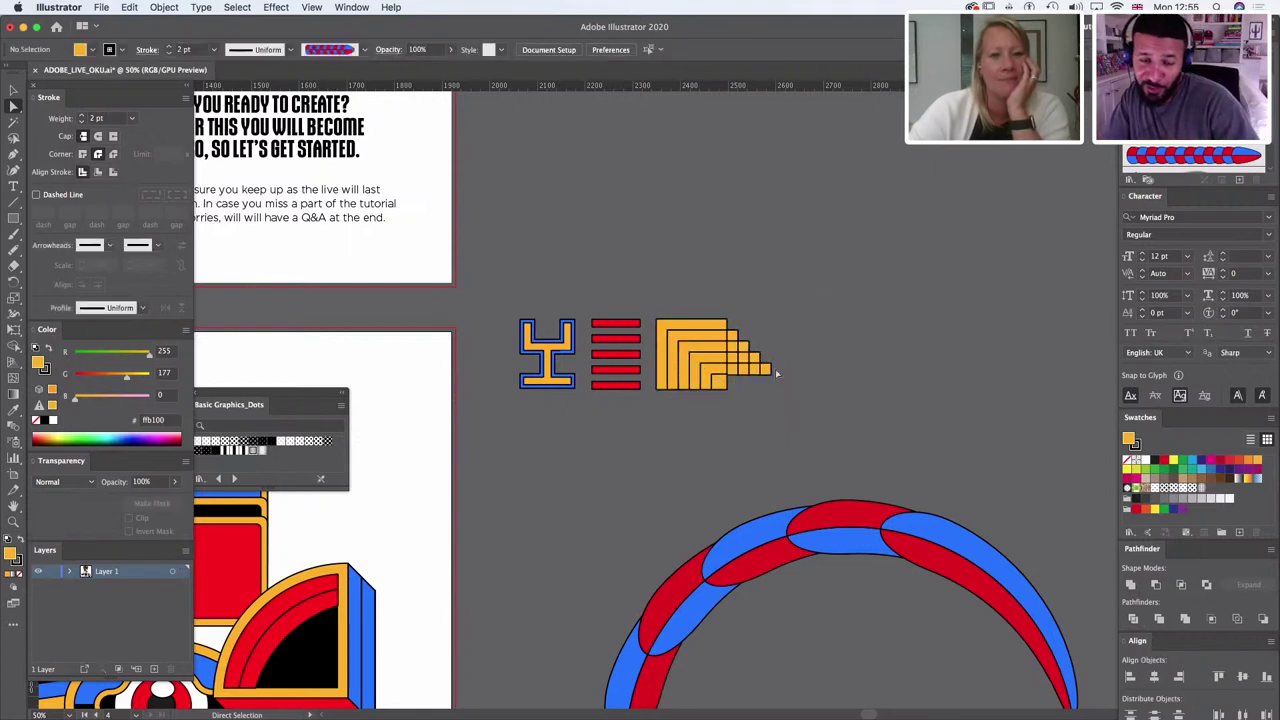
pyautogui.press('super+z')
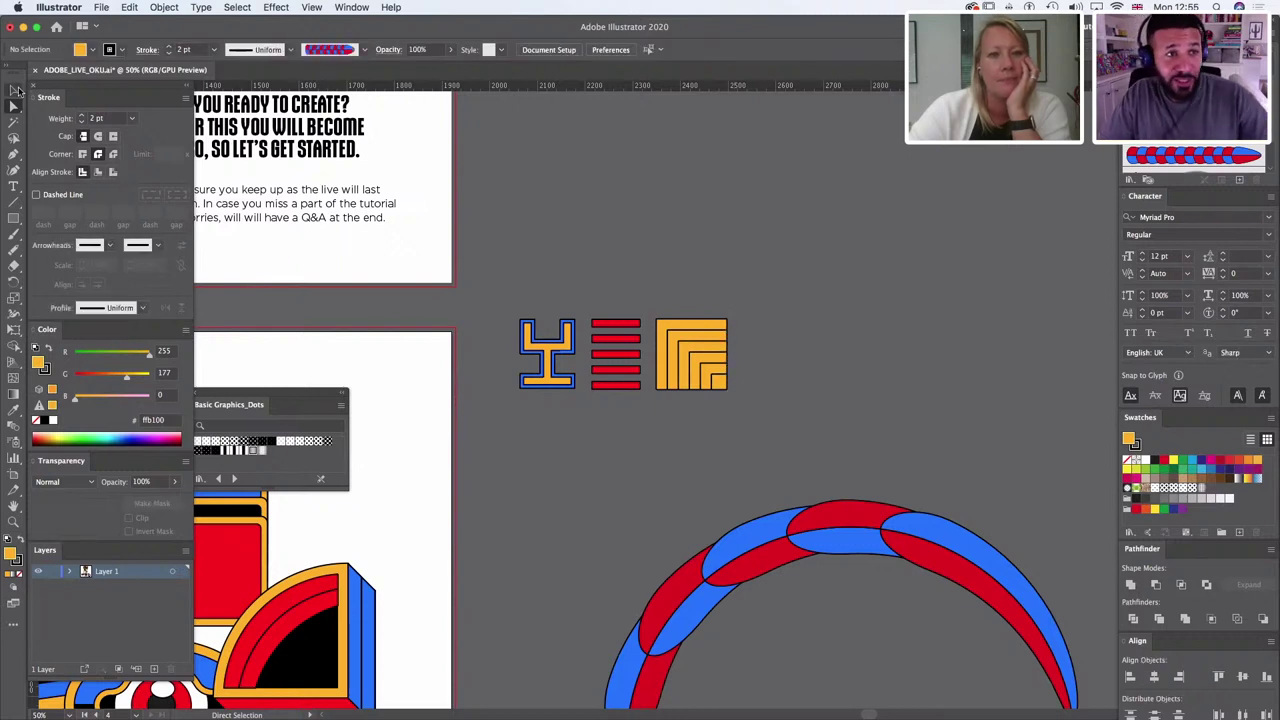
# Step: Isolate the group of emblem and red bars and scale the emblem up slightly to about 117 px wide
pyautogui.click(15, 90)
pyautogui.click(626, 389)
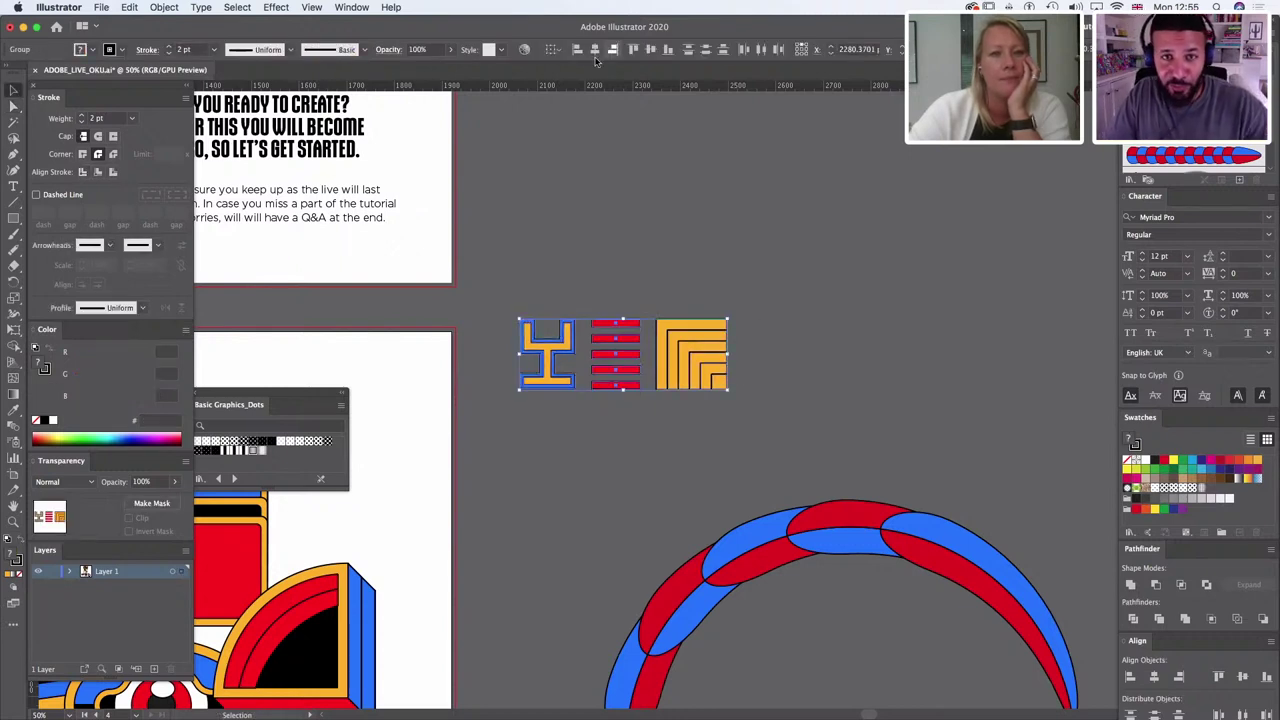
pyautogui.moveTo(517, 398); pyautogui.dragTo(609, 369)
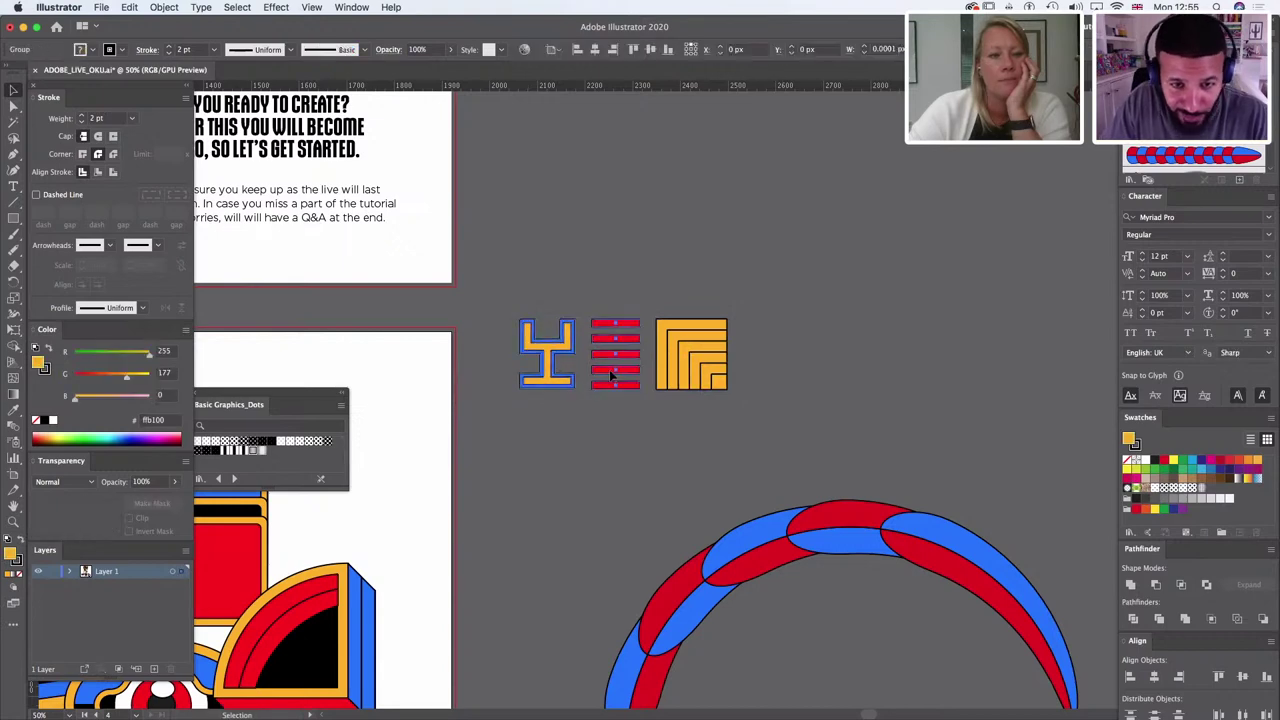
pyautogui.press('super+equal')
pyautogui.press('super+equal')
pyautogui.press('super+equal')
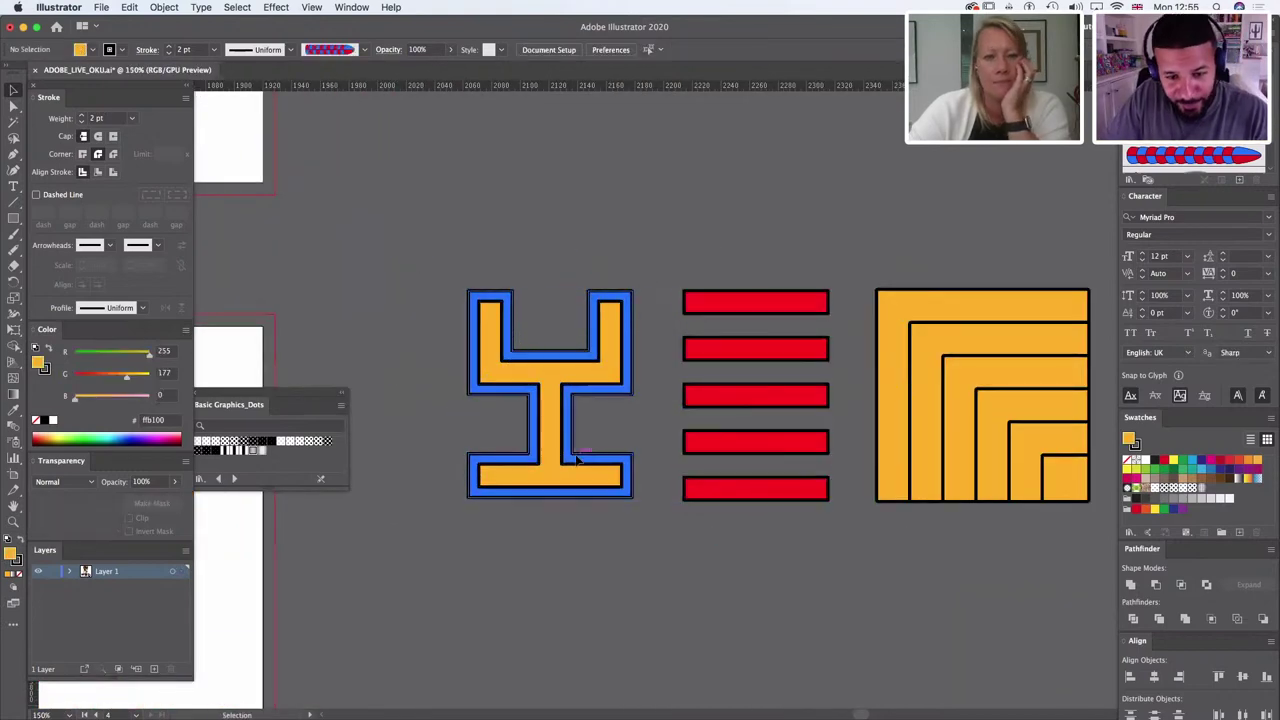
pyautogui.doubleClick(620, 483)
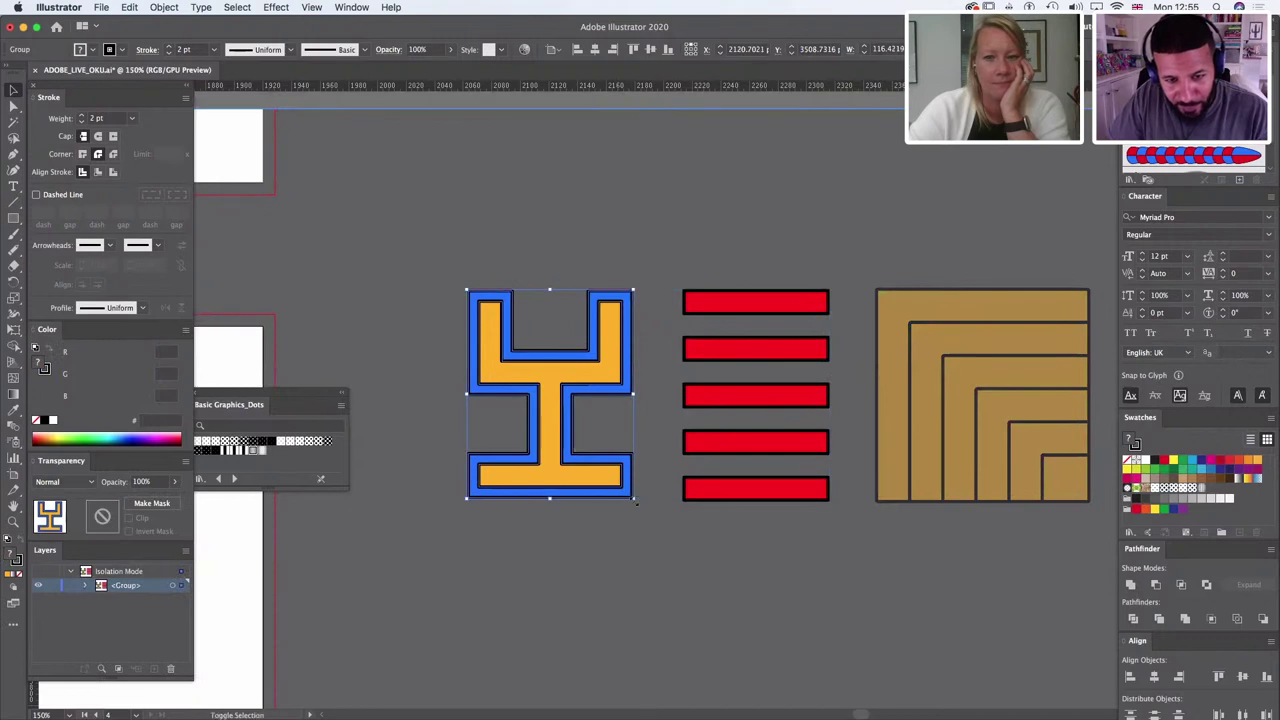
pyautogui.moveTo(636, 504); pyautogui.dragTo(664, 501)
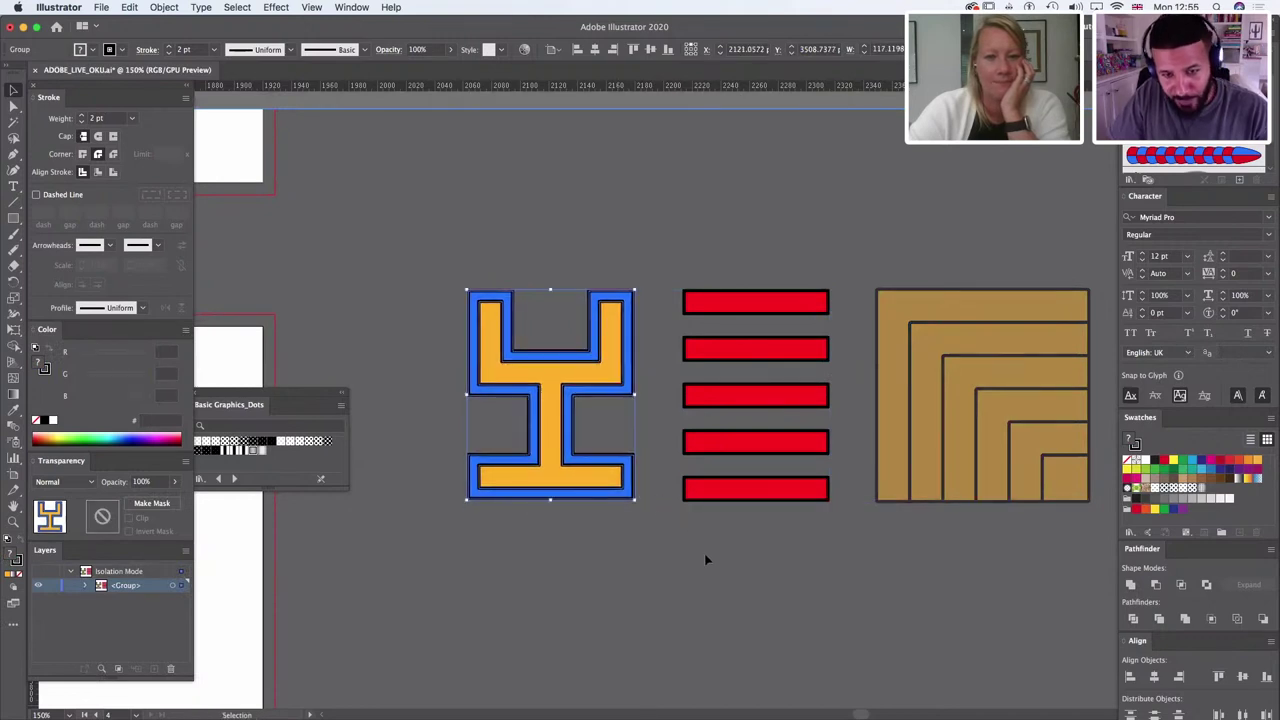
# Step: Cut the emblem out of the isolated group, leave isolation mode, and paste the emblem back in its original place
pyautogui.click(705, 560)
pyautogui.click(602, 326)
pyautogui.press('super+x')
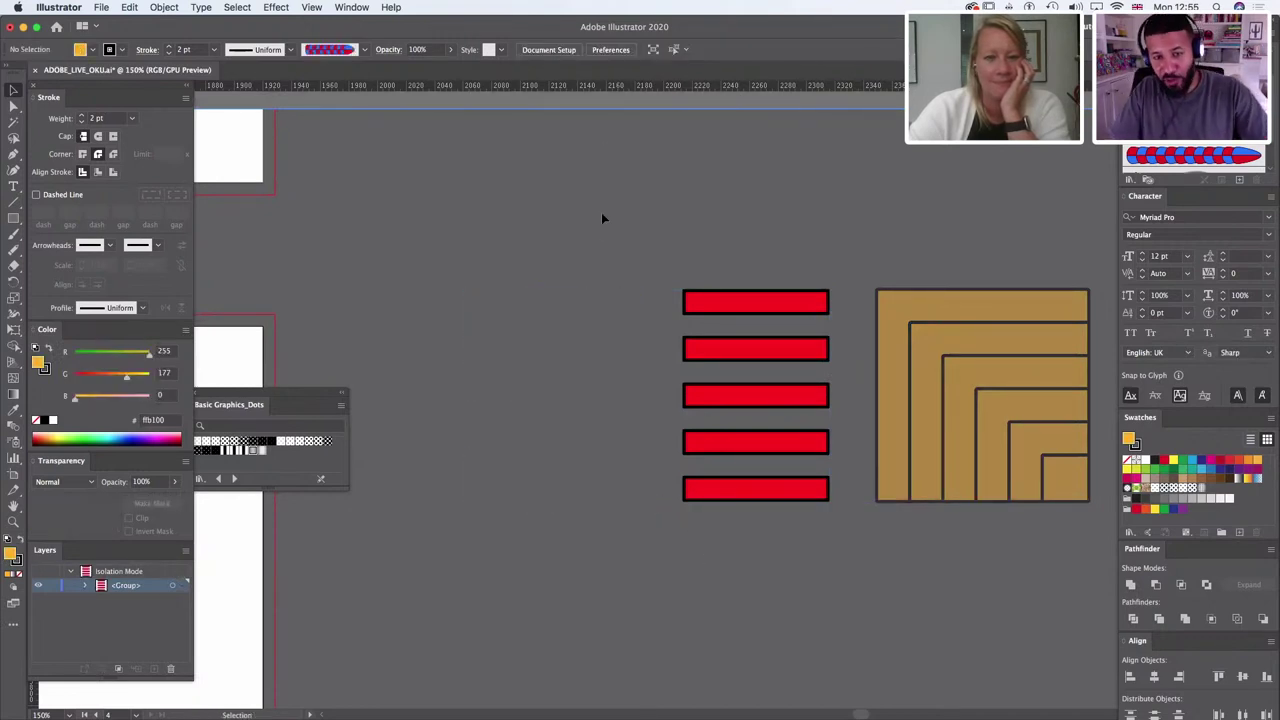
pyautogui.doubleClick(600, 224)
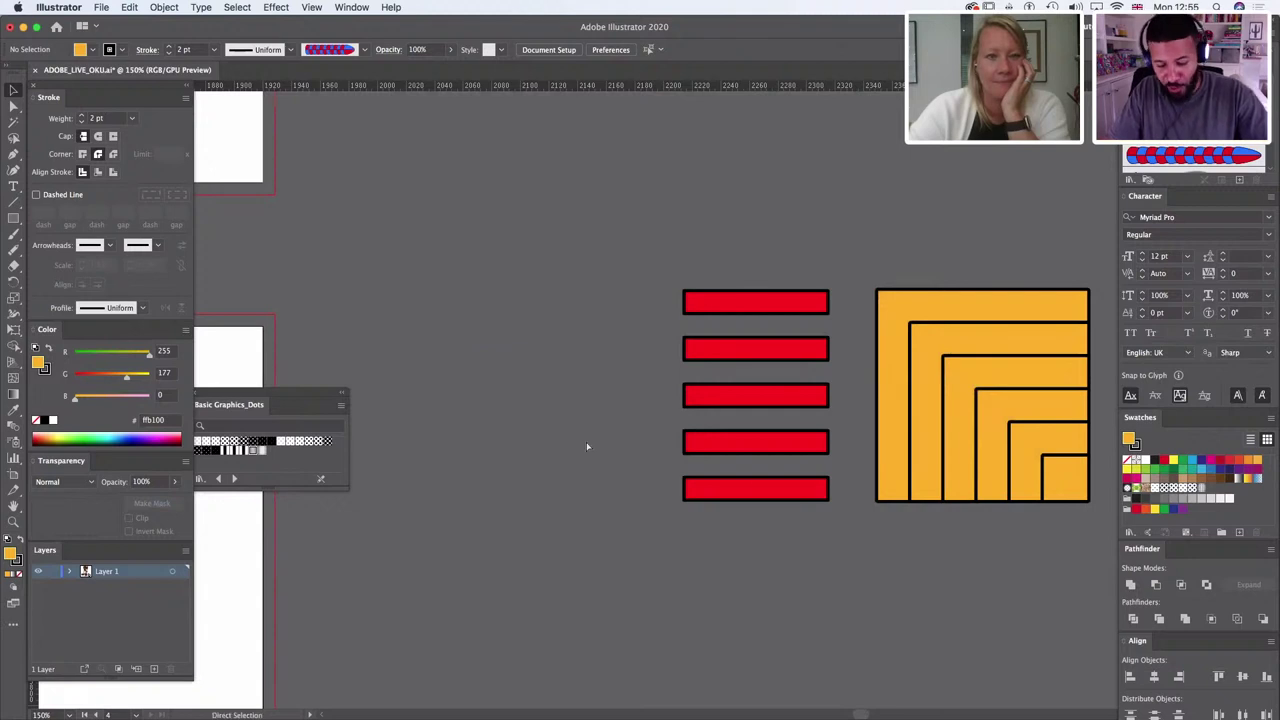
pyautogui.press('shift+super+z')
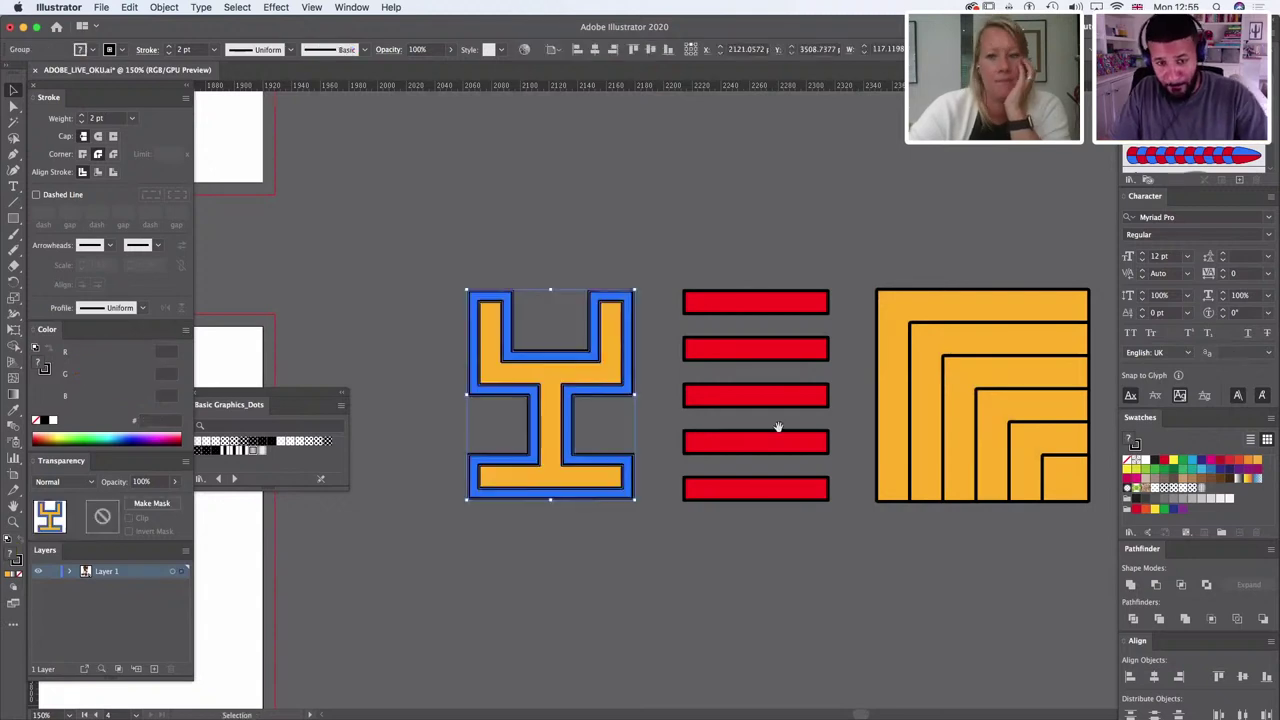
# Step: Recolor alternate stripes of the stepped yellow square with the blue sampled from the emblem's outline
pyautogui.hscroll(5, 543, 396)
pyautogui.click(14, 104)
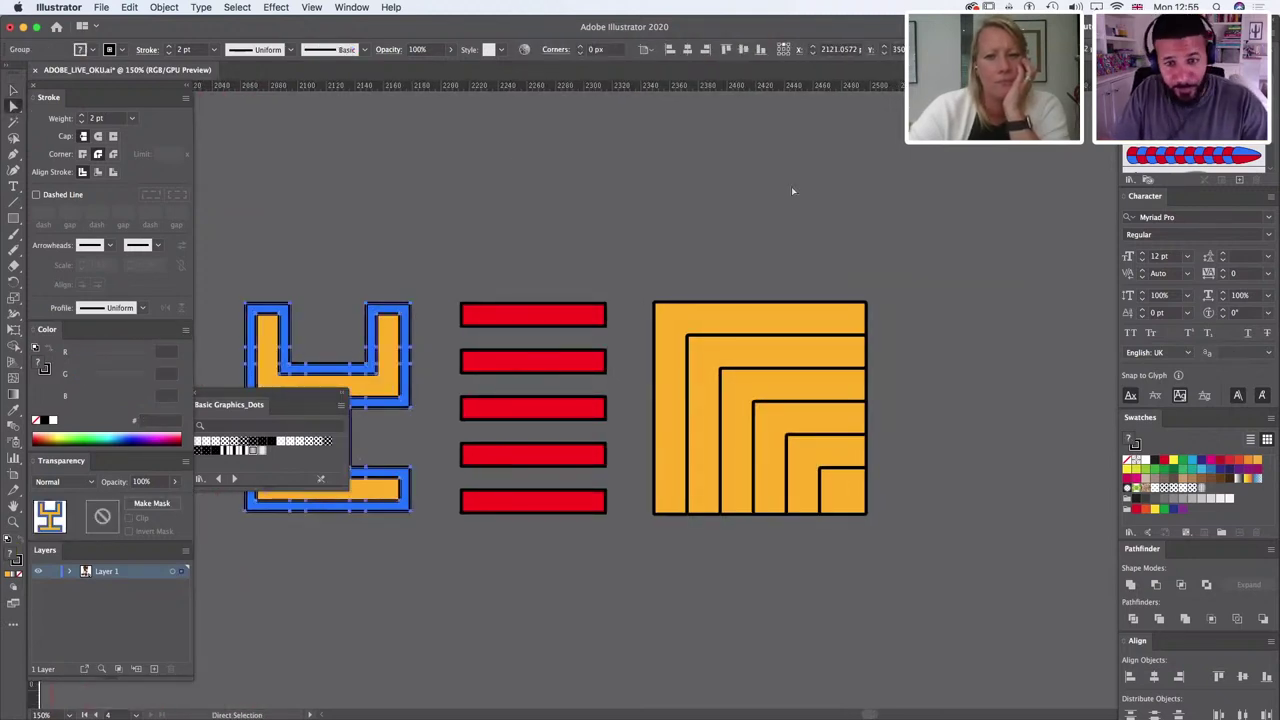
pyautogui.click(814, 350)
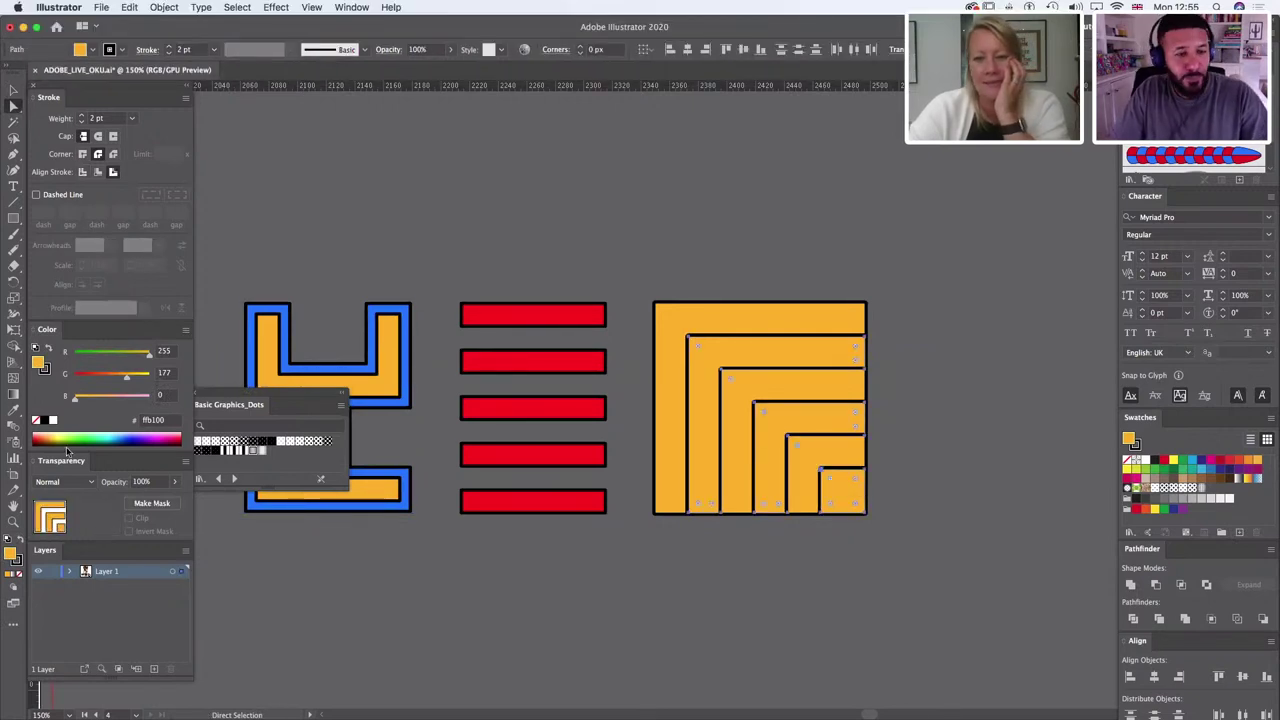
pyautogui.press('i')
pyautogui.click(418, 322)
pyautogui.moveTo(728, 202); pyautogui.dragTo(918, 150)
pyautogui.press('v')
pyautogui.click(760, 229)
pyautogui.moveTo(760, 229); pyautogui.dragTo(672, 211)
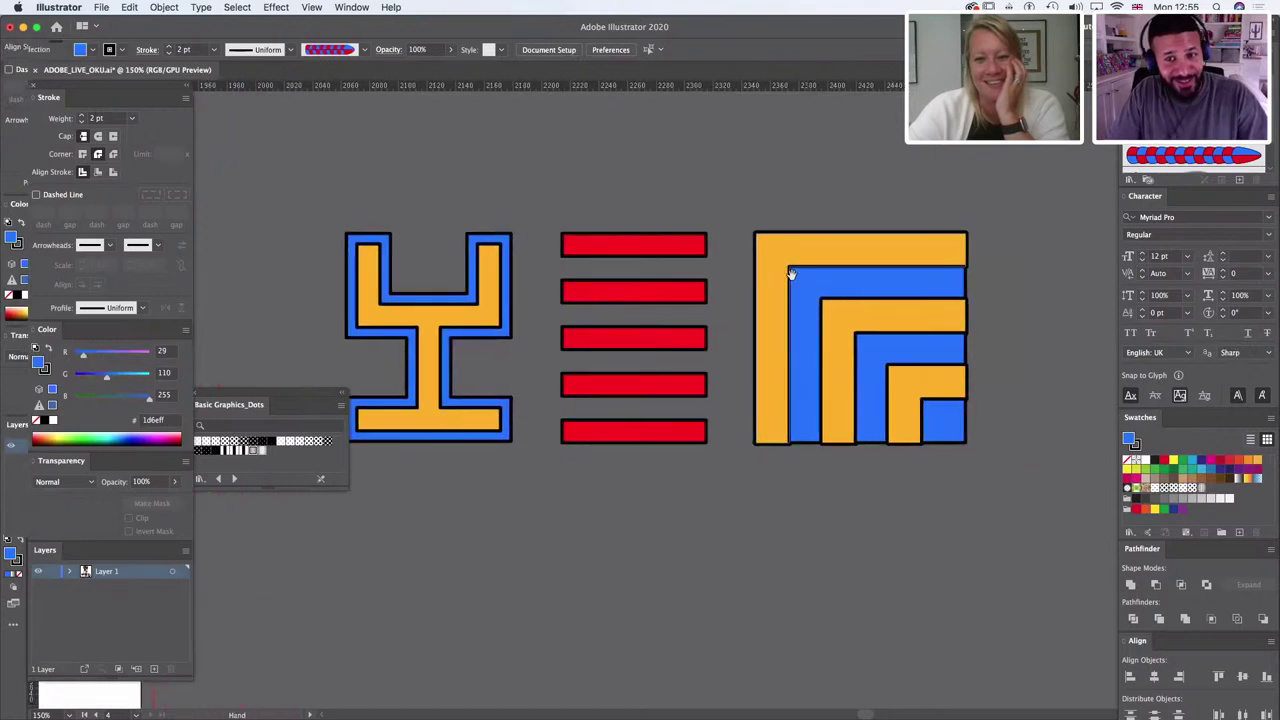
# Step: Align the strokes of the emblem, red bars and stepped square to center, and group all three motifs
pyautogui.moveTo(317, 163); pyautogui.dragTo(958, 468)
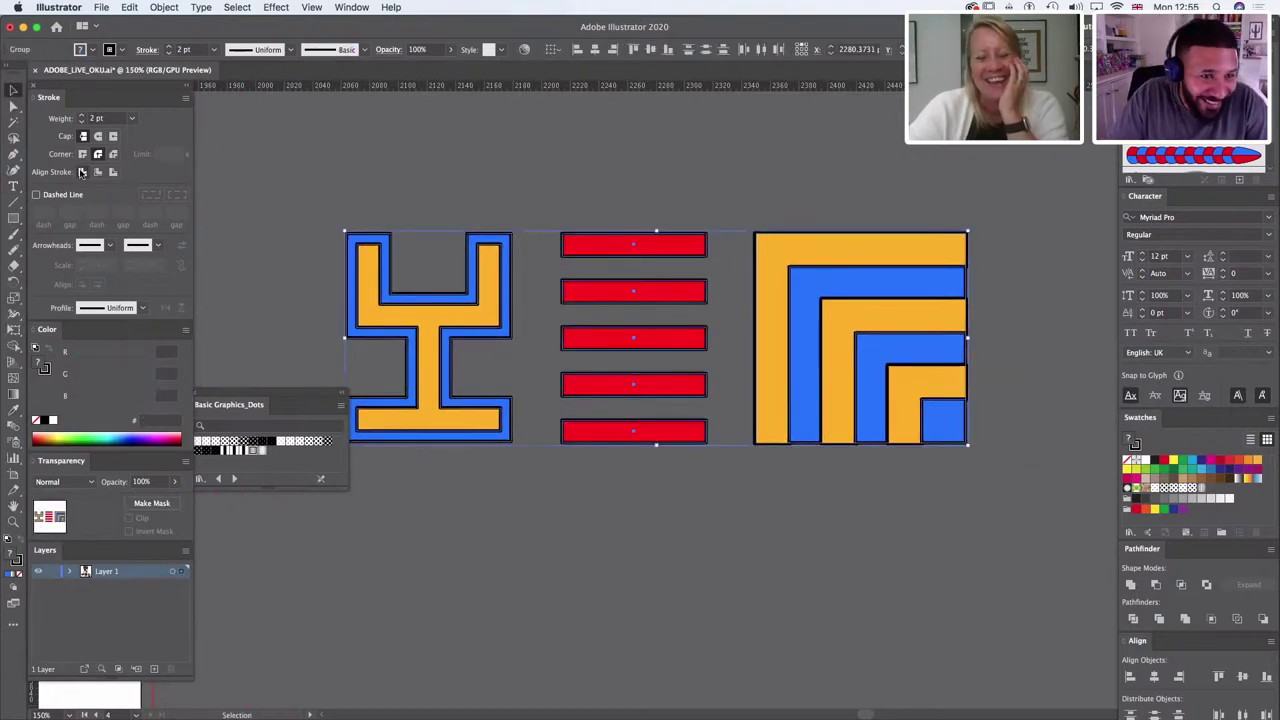
pyautogui.click(83, 172)
pyautogui.press('super+g')
pyautogui.click(926, 175)
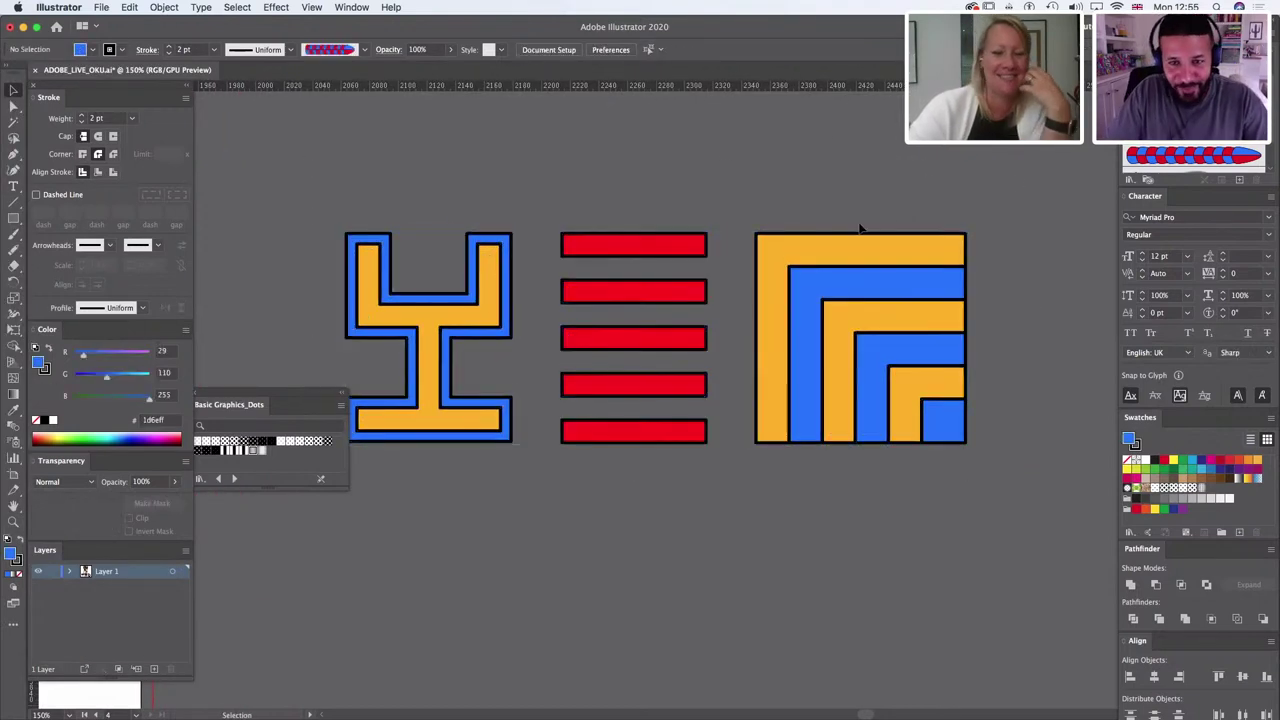
# Step: Make a new pattern from the grouped row of motifs and move the swatch message out of the way
pyautogui.press('super+minus')
pyautogui.press('super+minus')
pyautogui.click(737, 357)
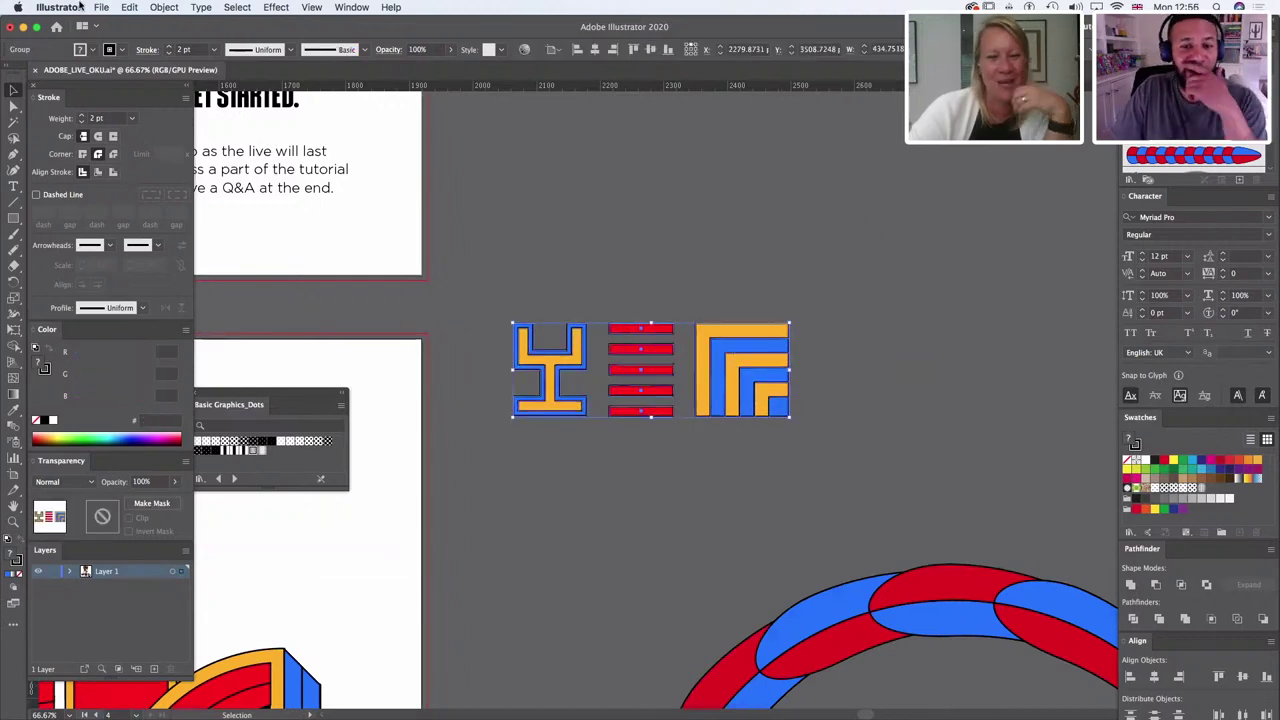
pyautogui.click(164, 7)
pyautogui.moveTo(247, 329)
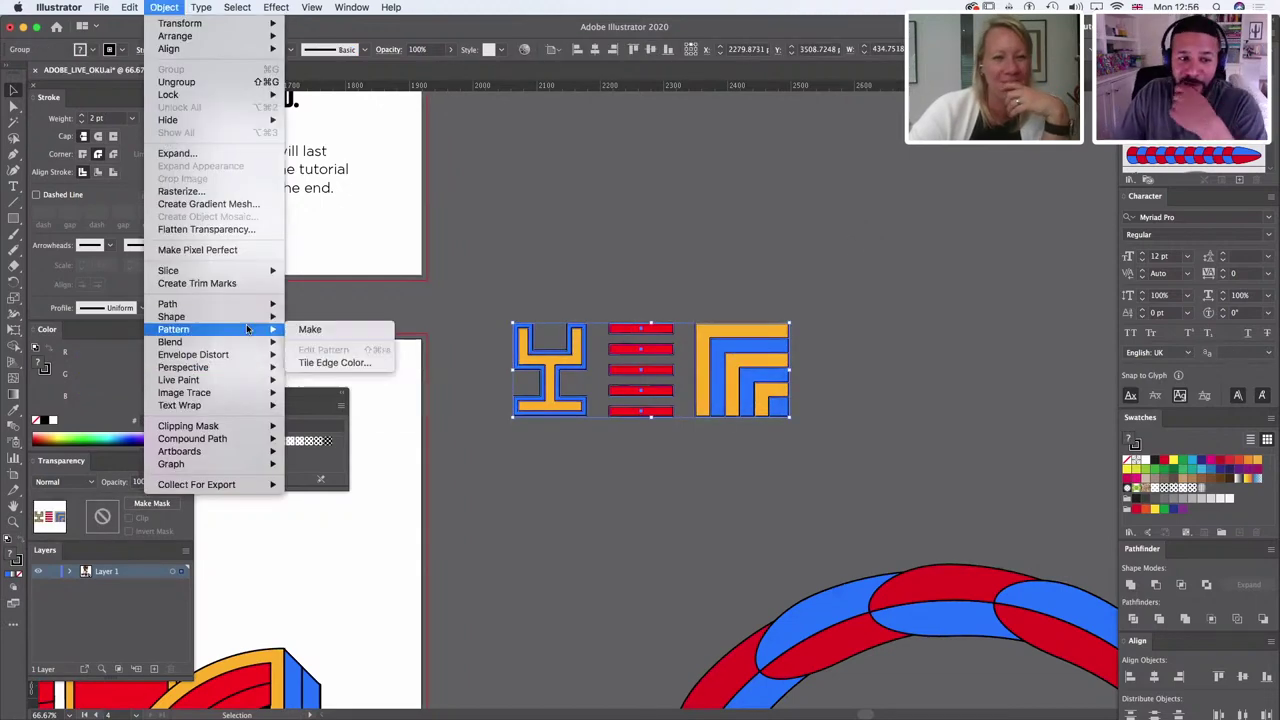
pyautogui.click(333, 330)
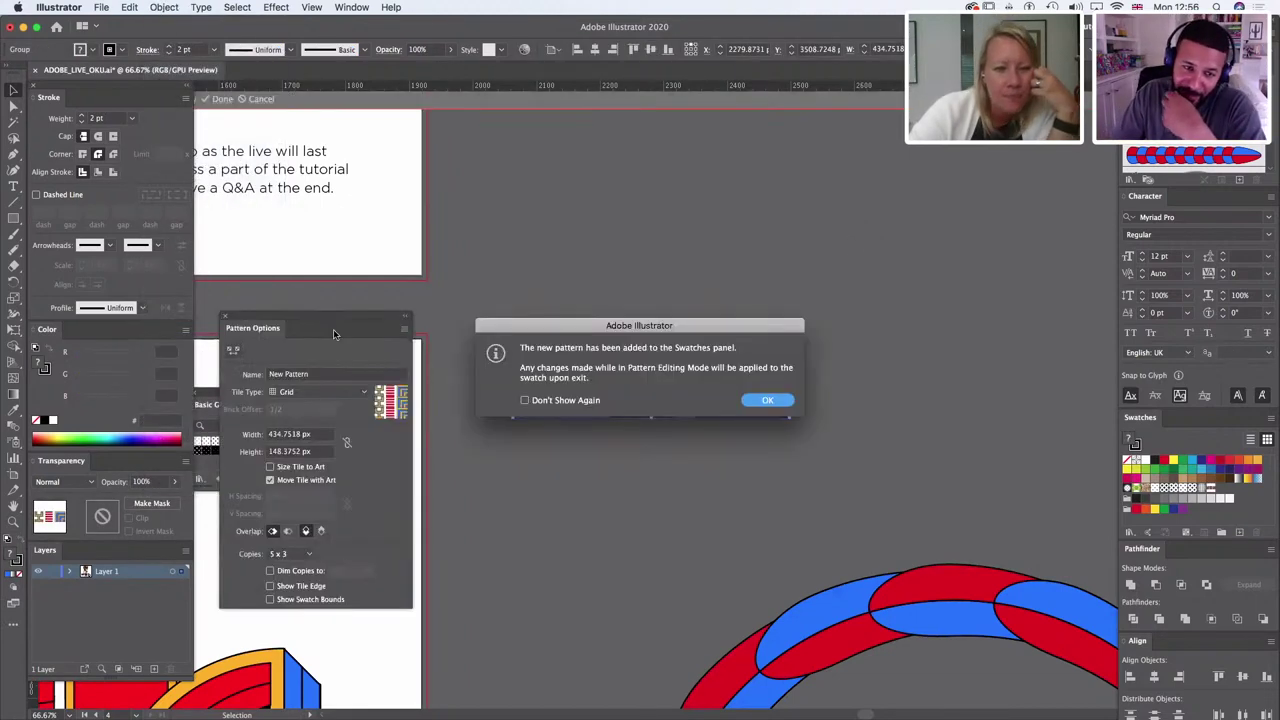
pyautogui.moveTo(790, 325); pyautogui.dragTo(1169, 45)
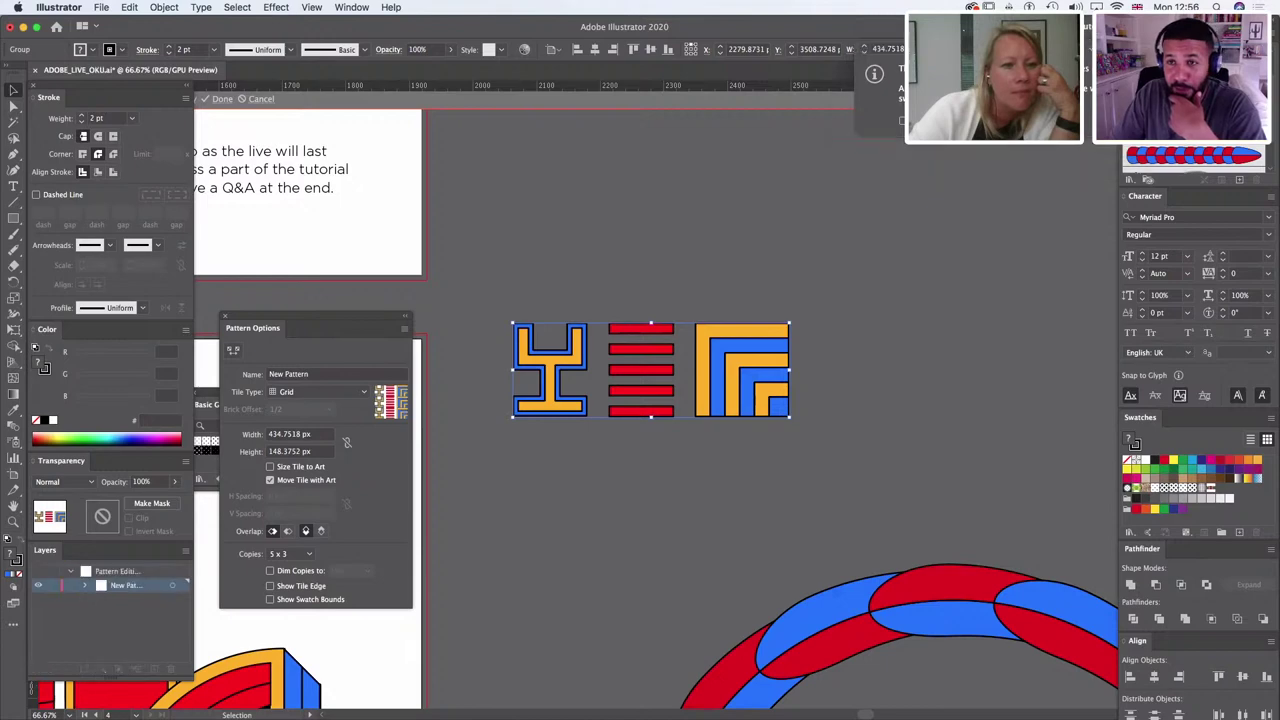
pyautogui.press('super+minus')
pyautogui.press('super+minus')
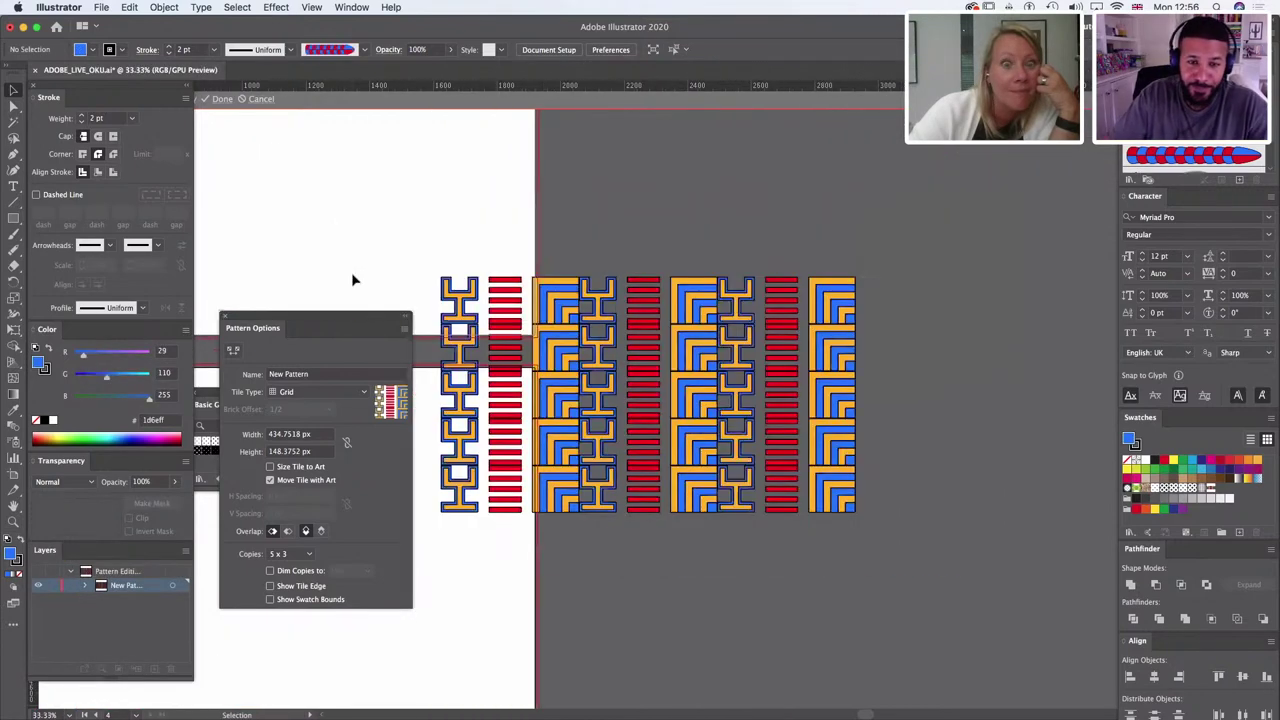
# Step: Set the pattern's tile type to Brick by Row, with a tile 460 px wide and about 180 px high
pyautogui.click(336, 391)
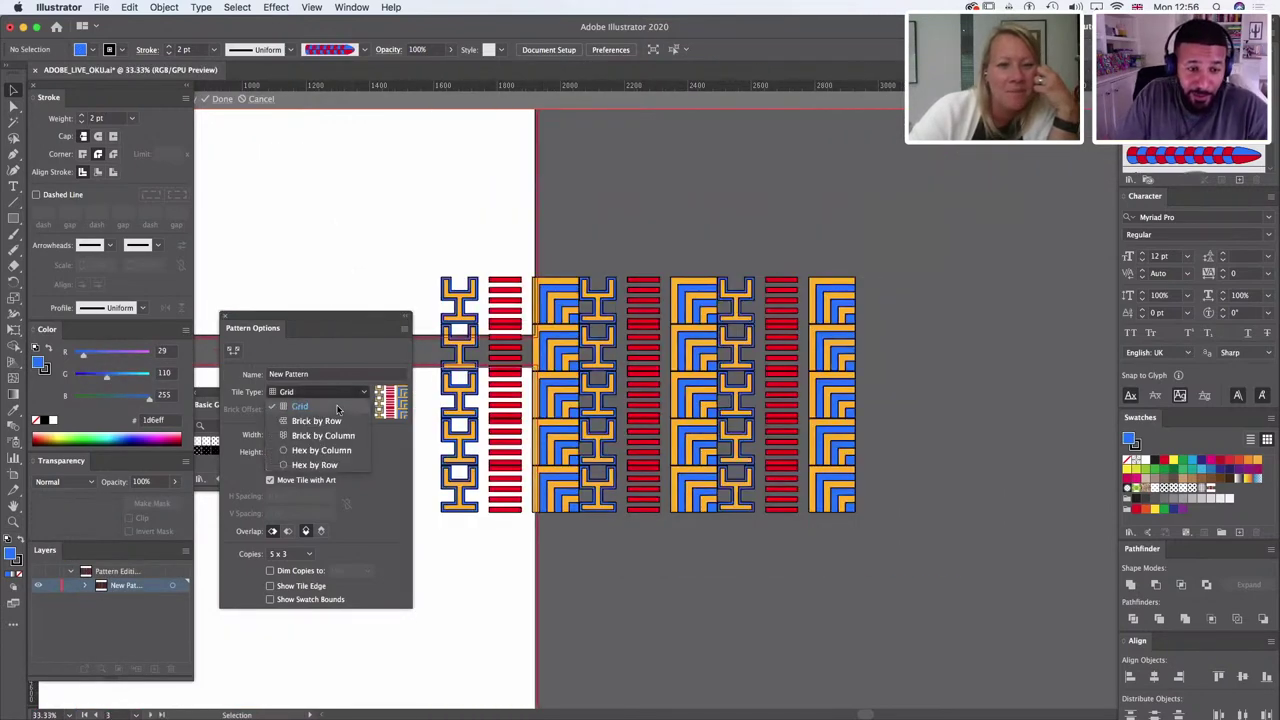
pyautogui.click(325, 410)
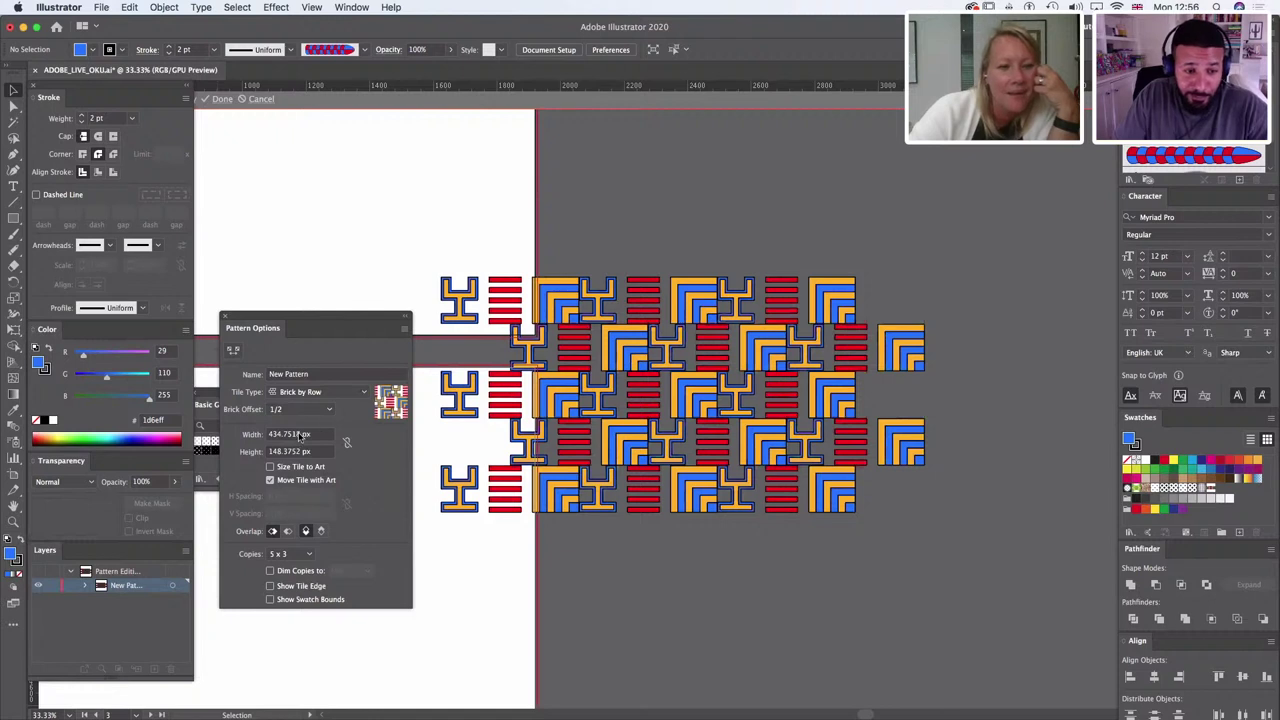
pyautogui.doubleClick(300, 437)
pyautogui.write('441')
pyautogui.press('Return')
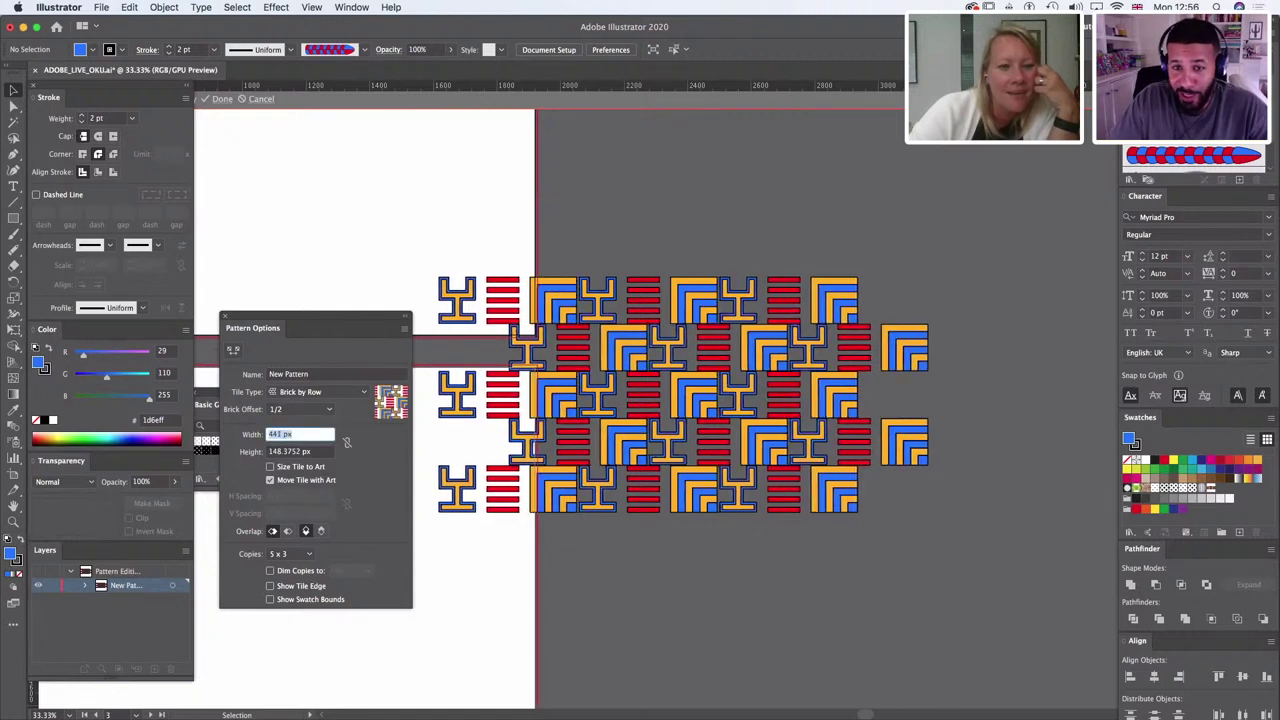
pyautogui.write('450')
pyautogui.press('Return')
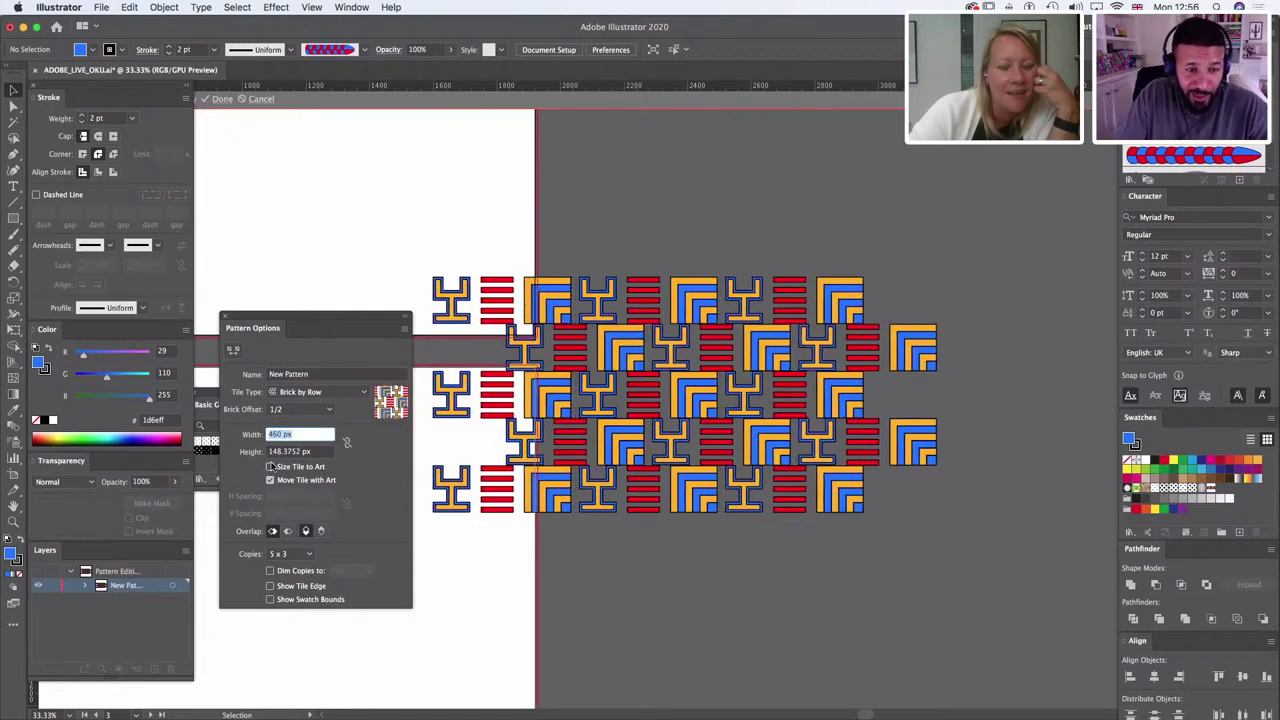
pyautogui.press('Tab')
pyautogui.write('180')
pyautogui.press('Return')
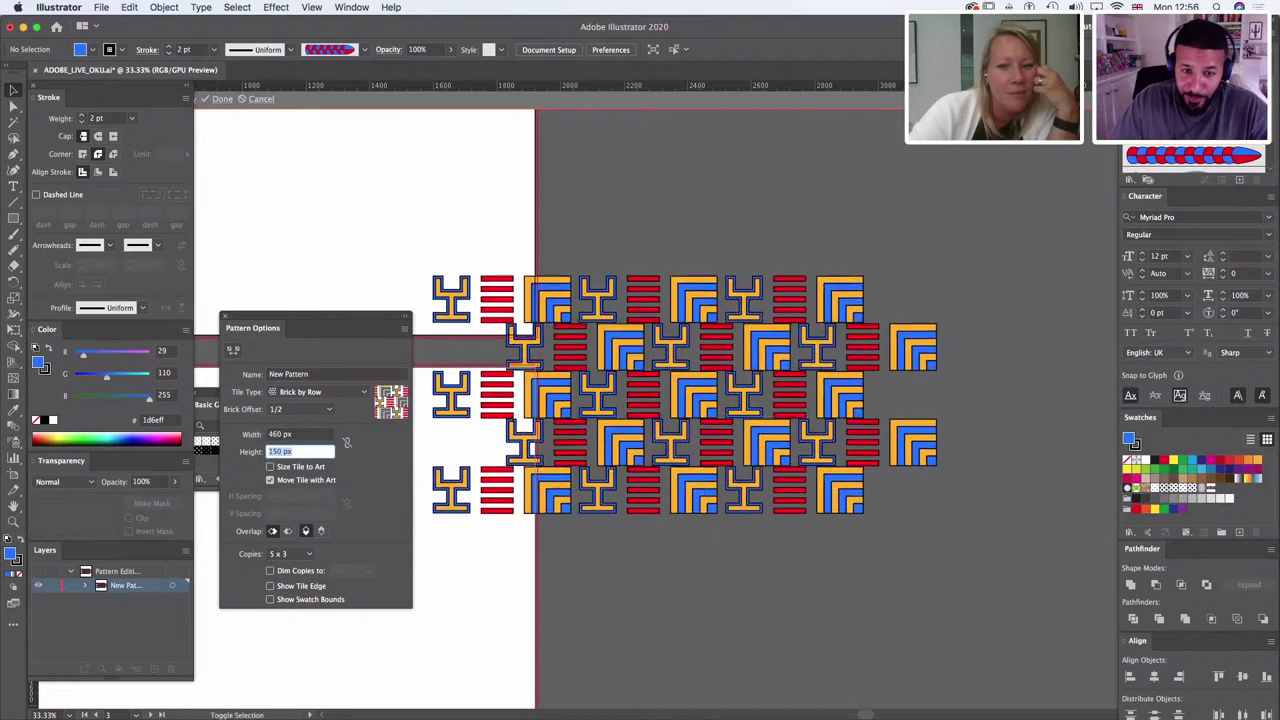
pyautogui.press('Up')
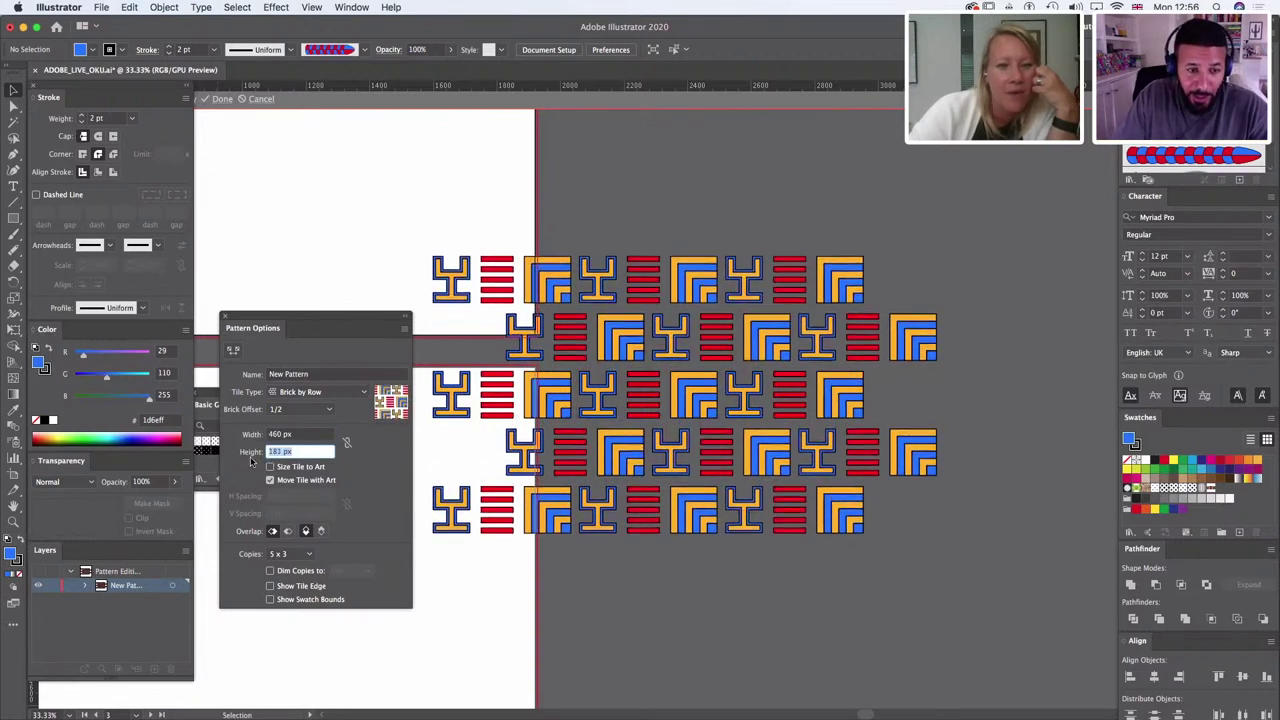
# Step: Close the pattern options and exit pattern editing mode to save the swatch
pyautogui.click(225, 318)
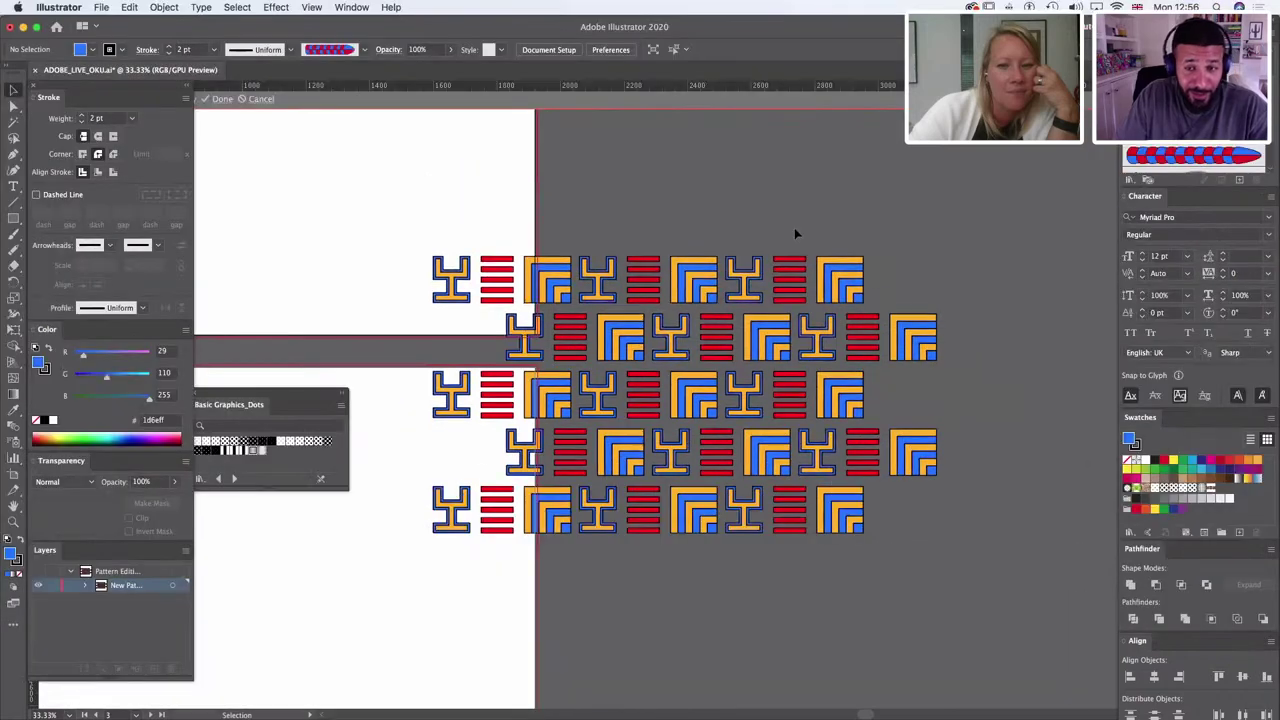
pyautogui.moveTo(866, 404); pyautogui.dragTo(698, 422)
pyautogui.click(523, 422)
pyautogui.moveTo(451, 446); pyautogui.dragTo(619, 341)
pyautogui.doubleClick(977, 182)
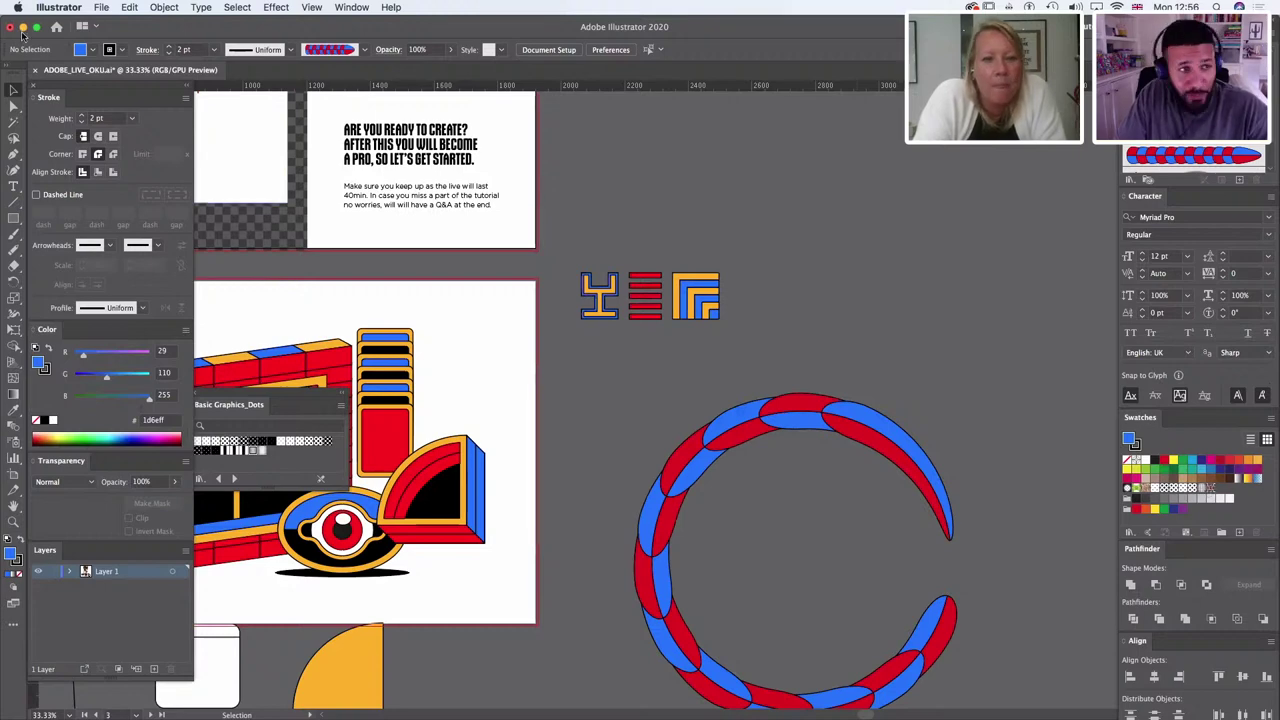
# Step: Draw a rectangle about 1937 by 1090 px over the illustration's artboard, send it to back, and fill it with green 009640
pyautogui.click(13, 218)
pyautogui.moveTo(631, 323); pyautogui.dragTo(950, 304)
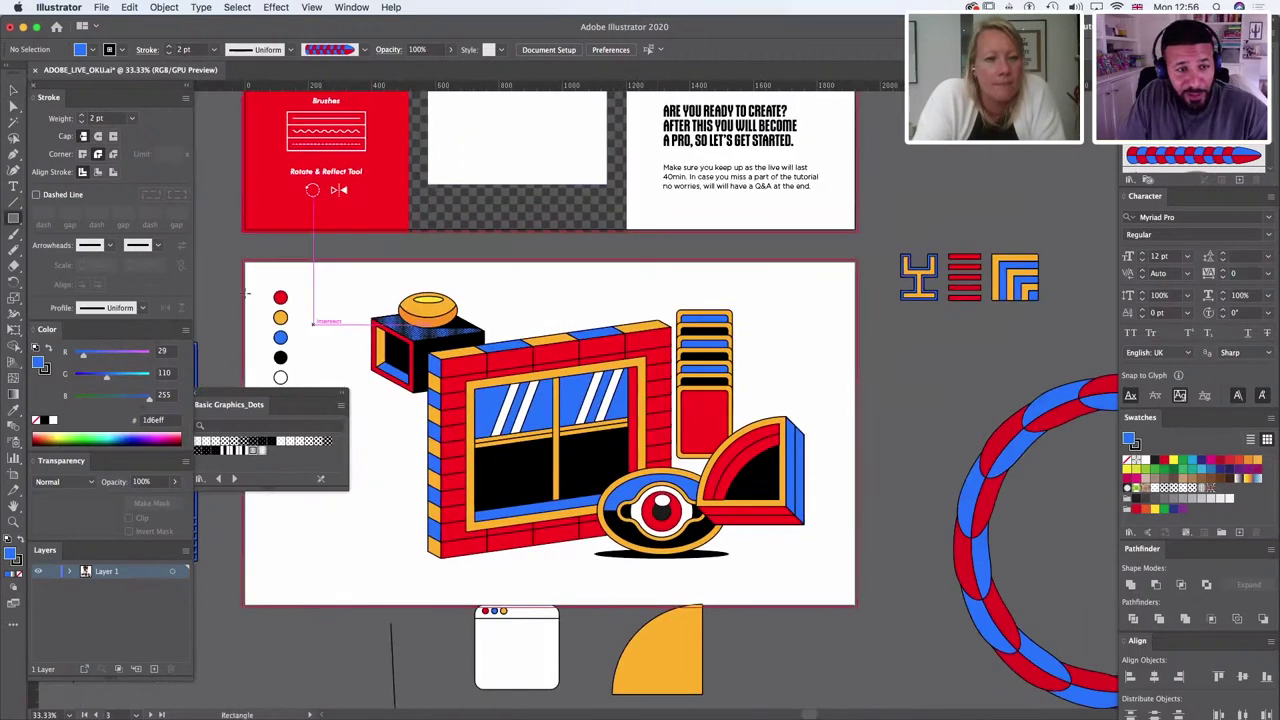
pyautogui.moveTo(240, 260); pyautogui.dragTo(857, 606)
pyautogui.hotkey('ctrl', 'shift', '[')
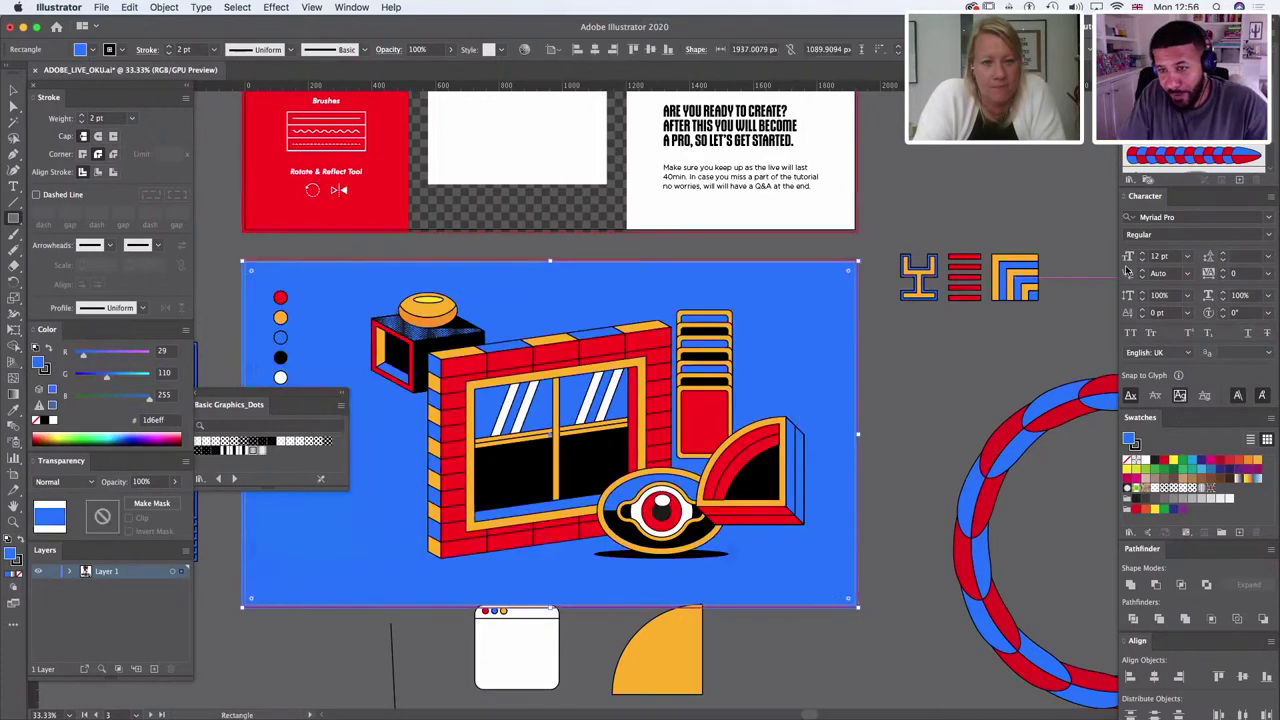
pyautogui.click(1182, 461)
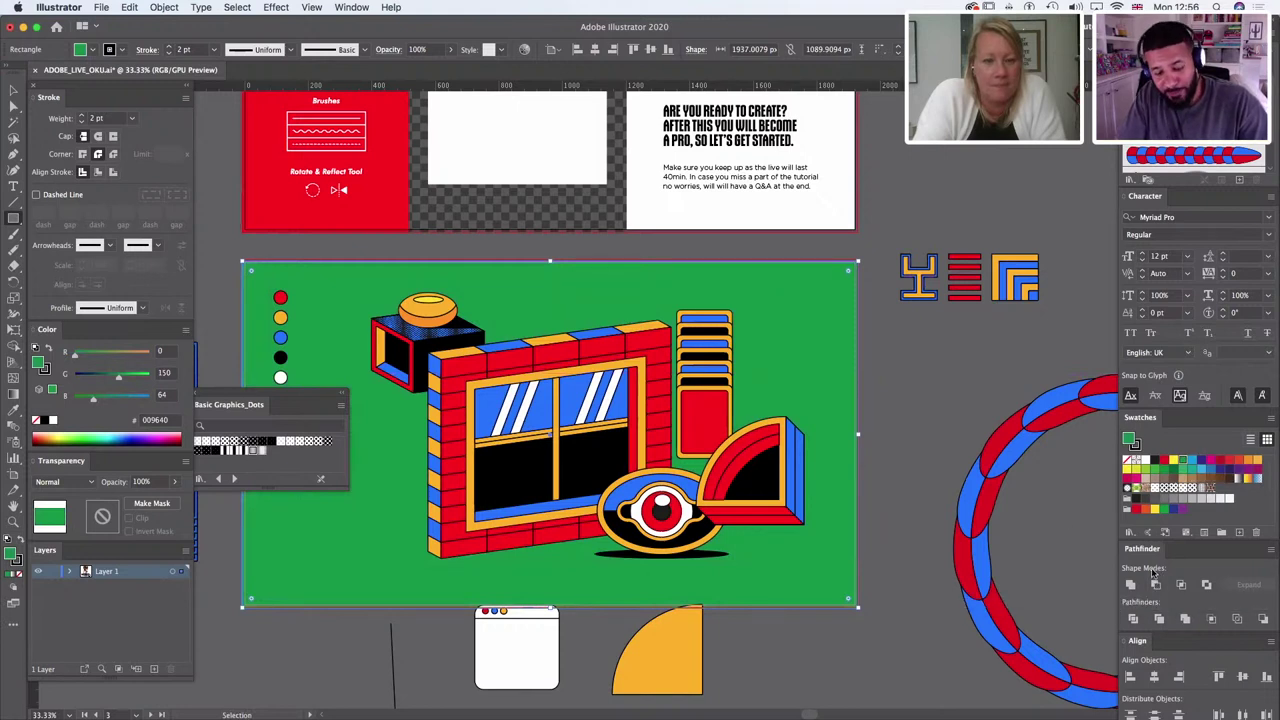
# Step: Try the new motif pattern as a fill over the green background and delete the patterned rectangle
pyautogui.click(1210, 489)
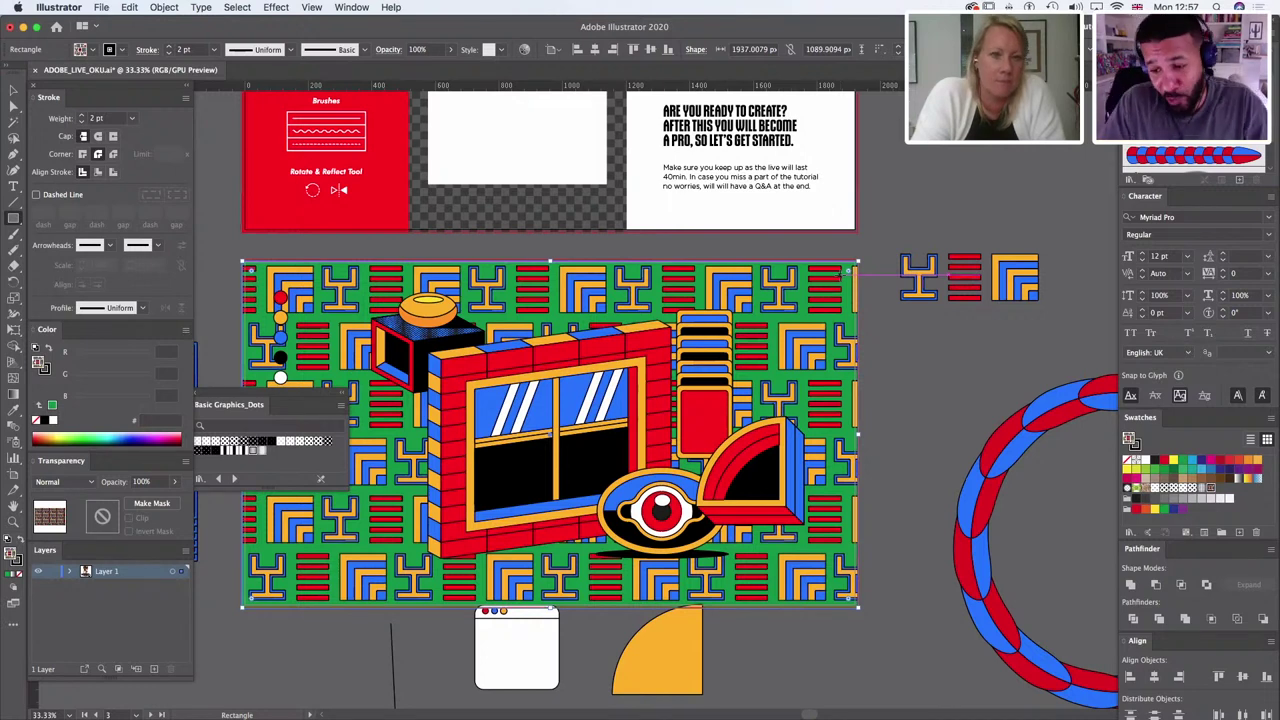
pyautogui.press('Delete')
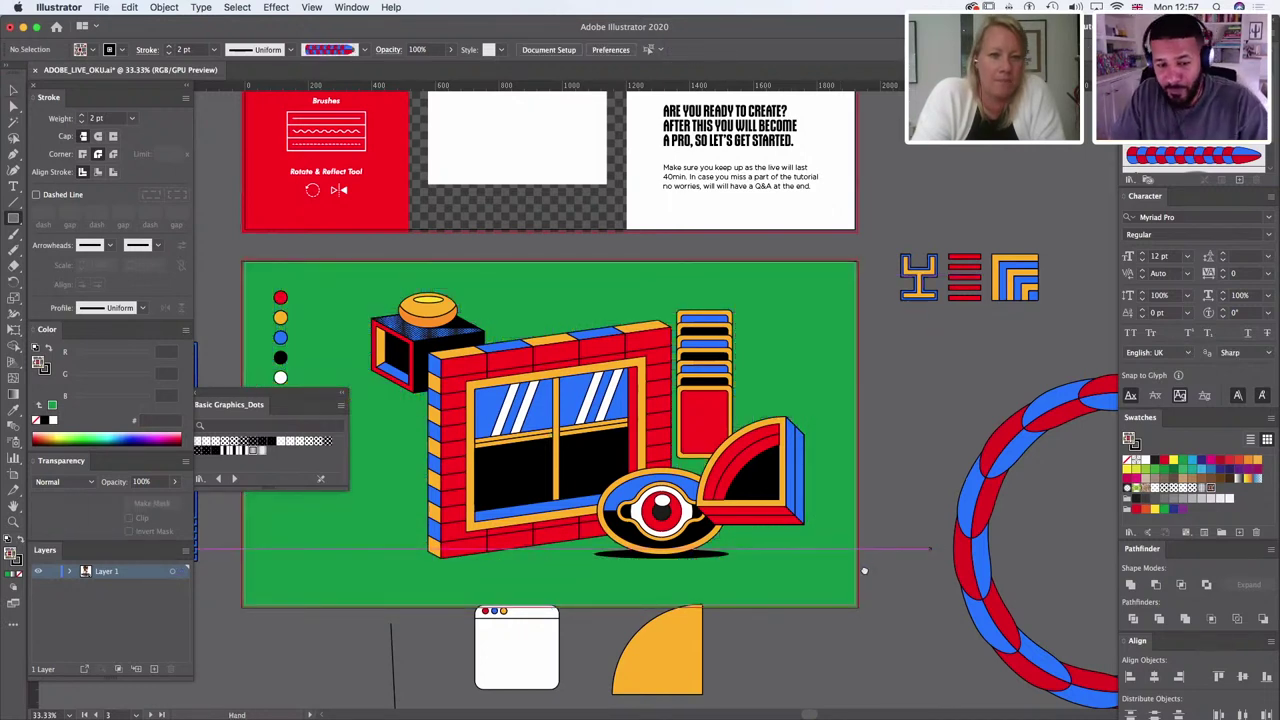
# Step: Duplicate the white browser window below the artboard thirteen times in equal diagonal offsets down and to the right
pyautogui.moveTo(865, 553); pyautogui.dragTo(919, 451)
pyautogui.click(13, 90)
pyautogui.scroll(-8, 570, 578)
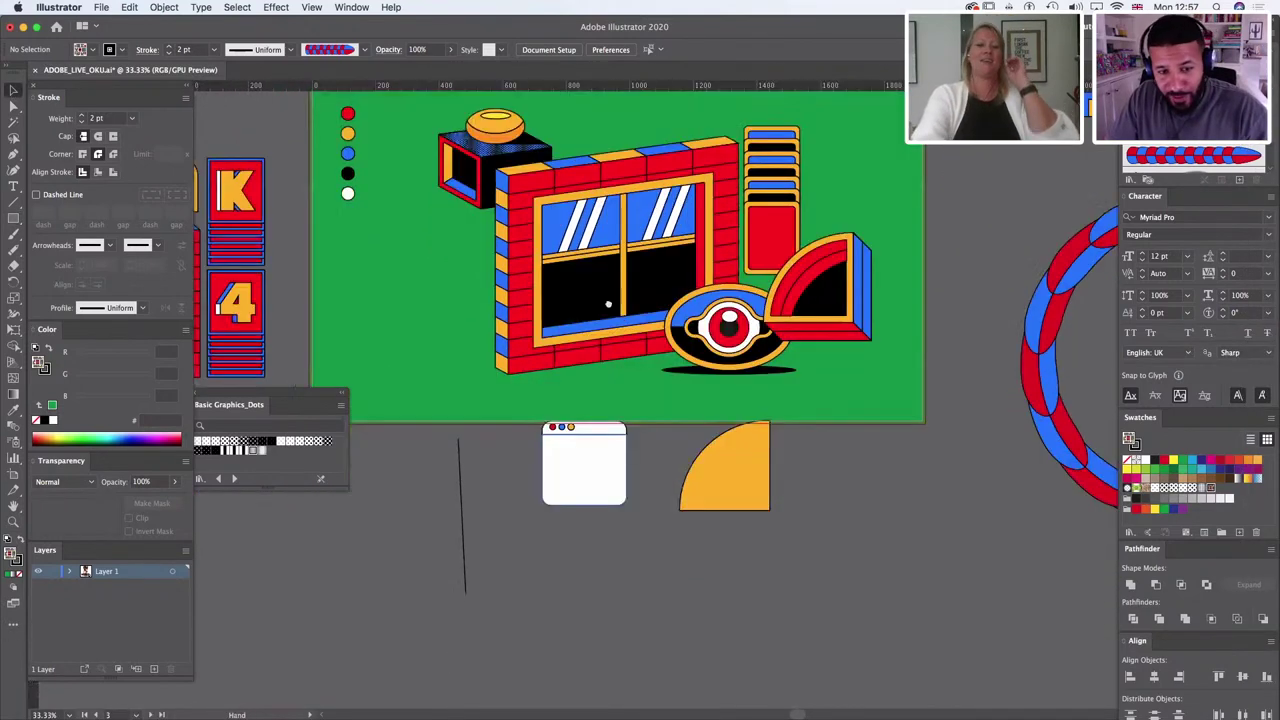
pyautogui.press('a')
pyautogui.moveTo(609, 291); pyautogui.dragTo(636, 236)
pyautogui.press('super+z')
pyautogui.click(536, 409)
pyautogui.click(637, 236)
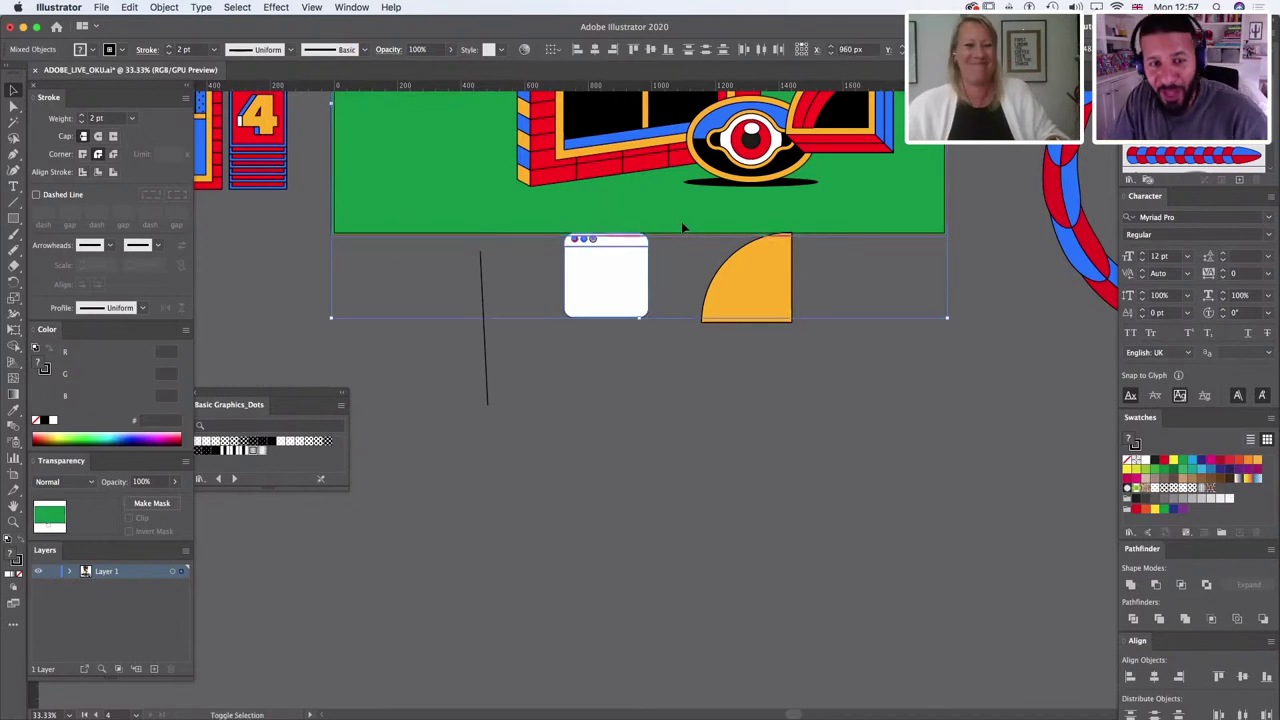
pyautogui.click(617, 283)
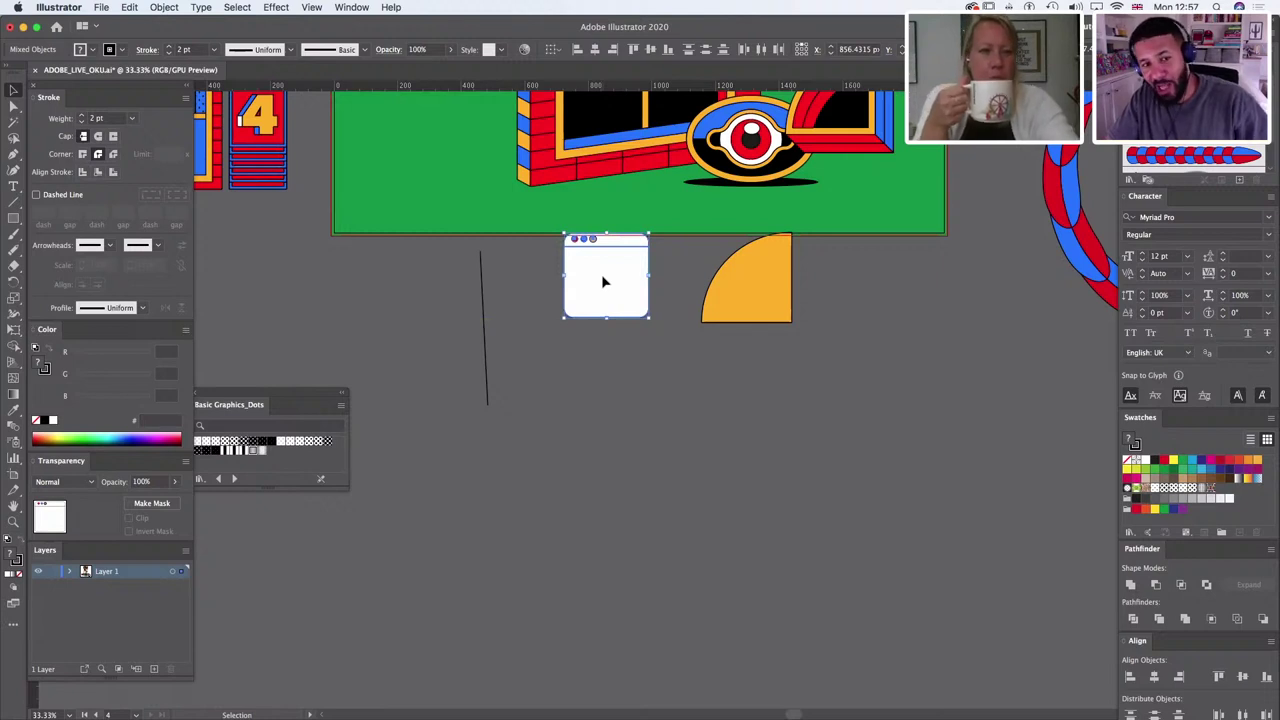
pyautogui.moveTo(601, 274); pyautogui.dragTo(616, 296)
pyautogui.press('super+d')
pyautogui.press('super+d')
pyautogui.press('super+d')
pyautogui.press('super+d')
pyautogui.press('super+d')
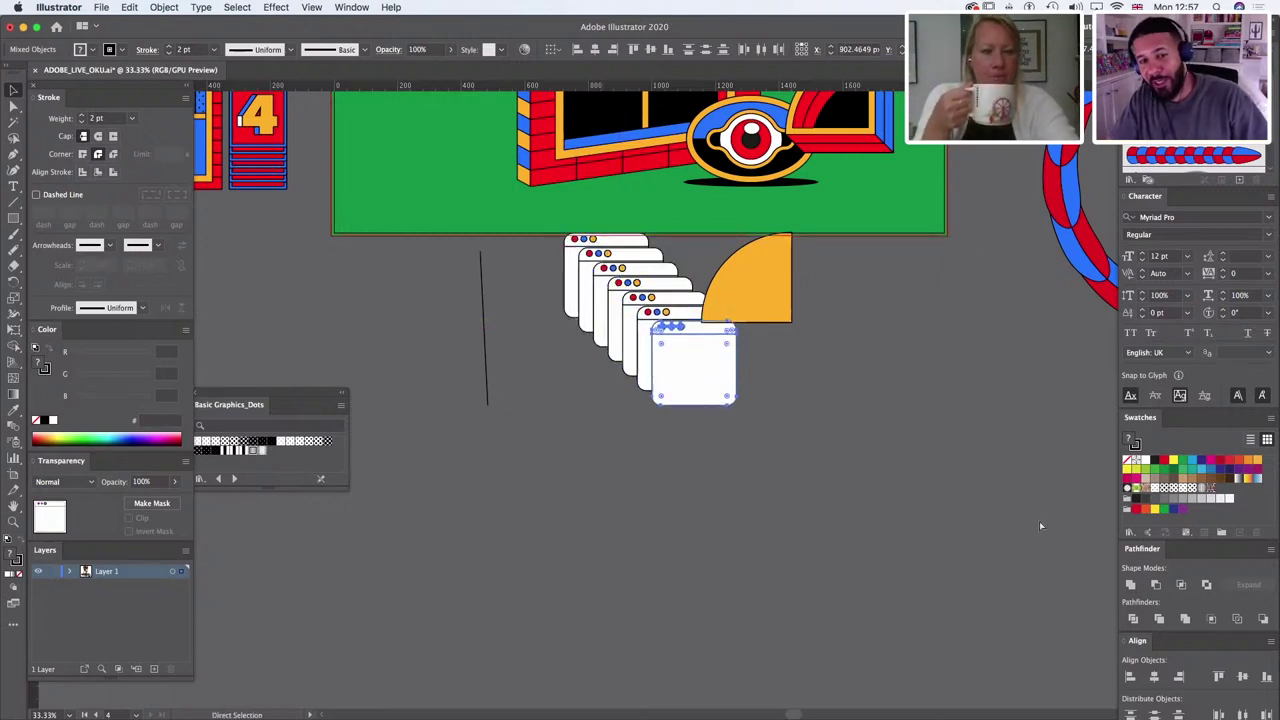
pyautogui.press('super+d')
pyautogui.press('super+d')
pyautogui.press('super+d')
pyautogui.press('super+d')
pyautogui.press('super+d')
pyautogui.press('super+d')
pyautogui.press('super+d')
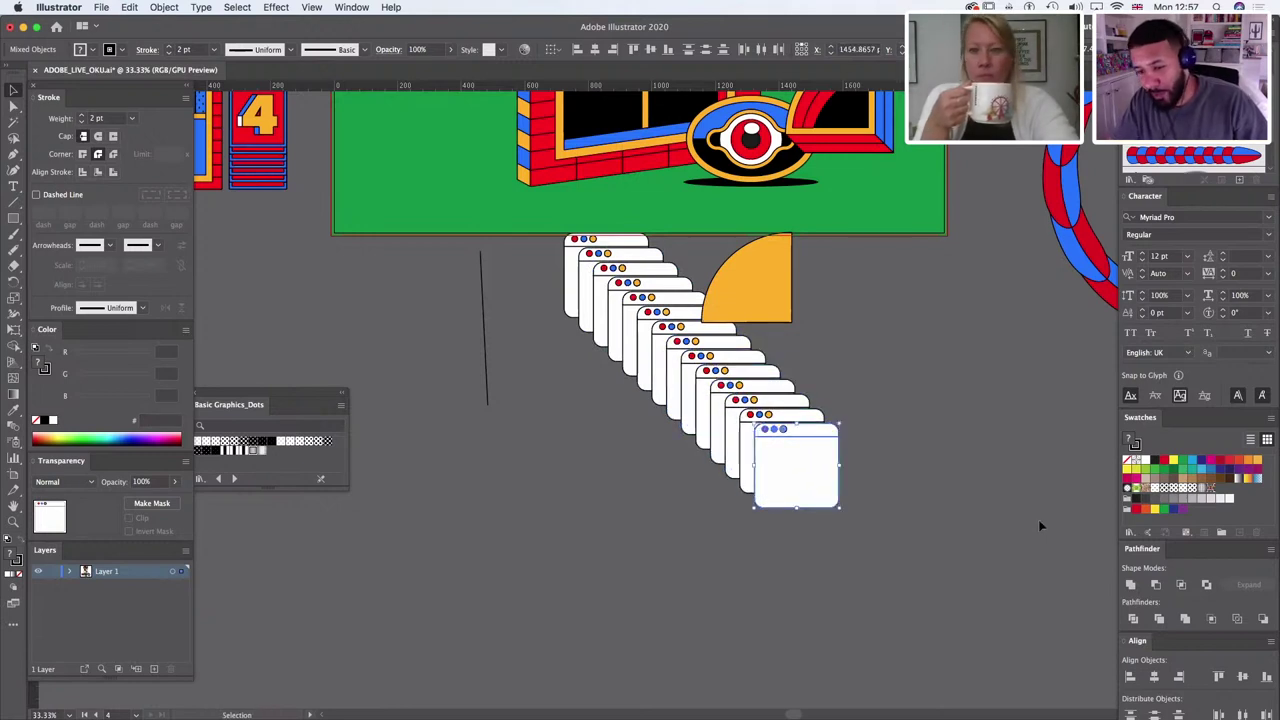
# Step: Undo the last four copies of the browser window
pyautogui.press('a')
pyautogui.press('super+z')
pyautogui.press('super+z')
pyautogui.press('super+z')
pyautogui.press('super+z')
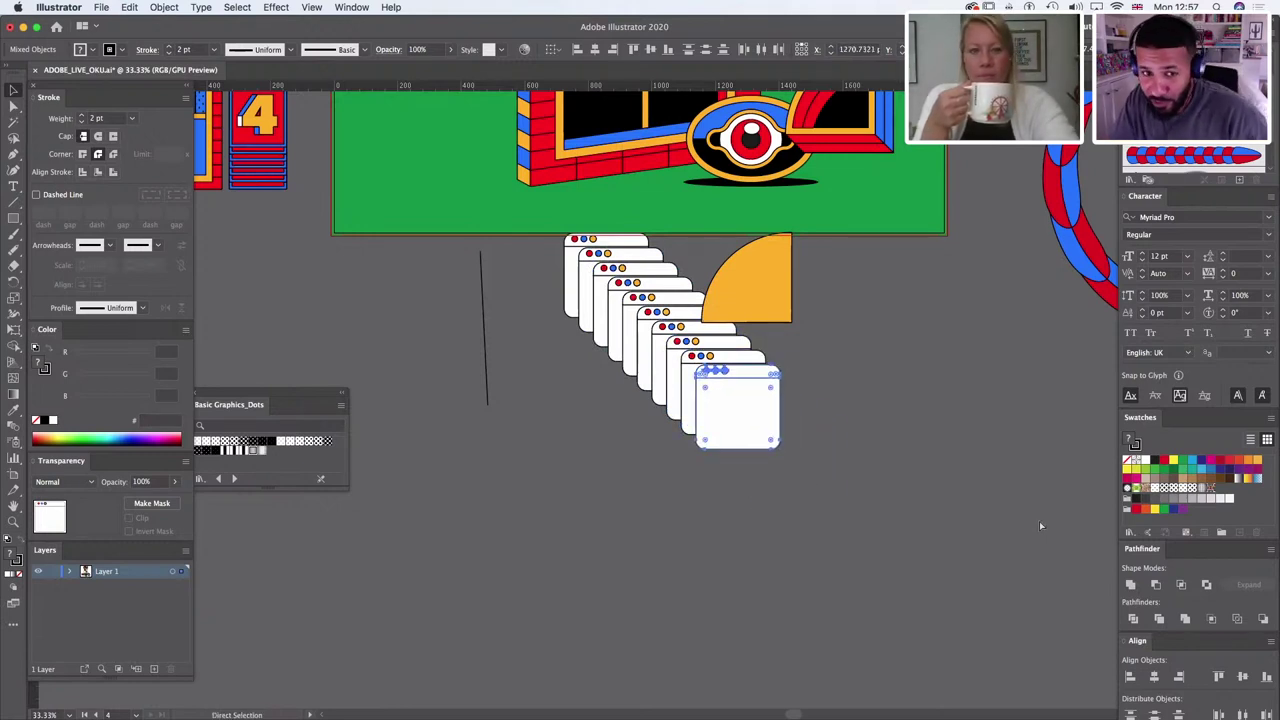
# Step: Create a new Art Brush from the browser window cascade below the artboard, accepting the default brush options
pyautogui.press('v')
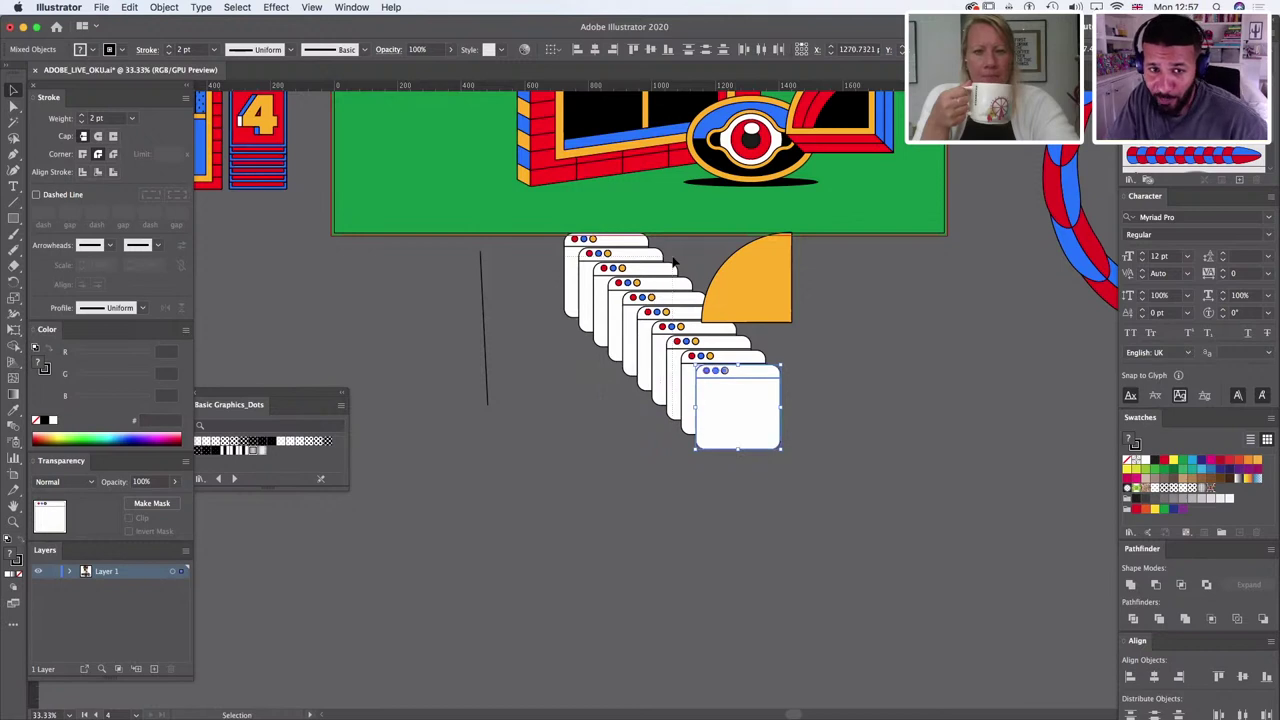
pyautogui.moveTo(673, 258); pyautogui.dragTo(672, 258)
pyautogui.keyDown('shift'); pyautogui.click(766, 394); pyautogui.keyUp('shift')
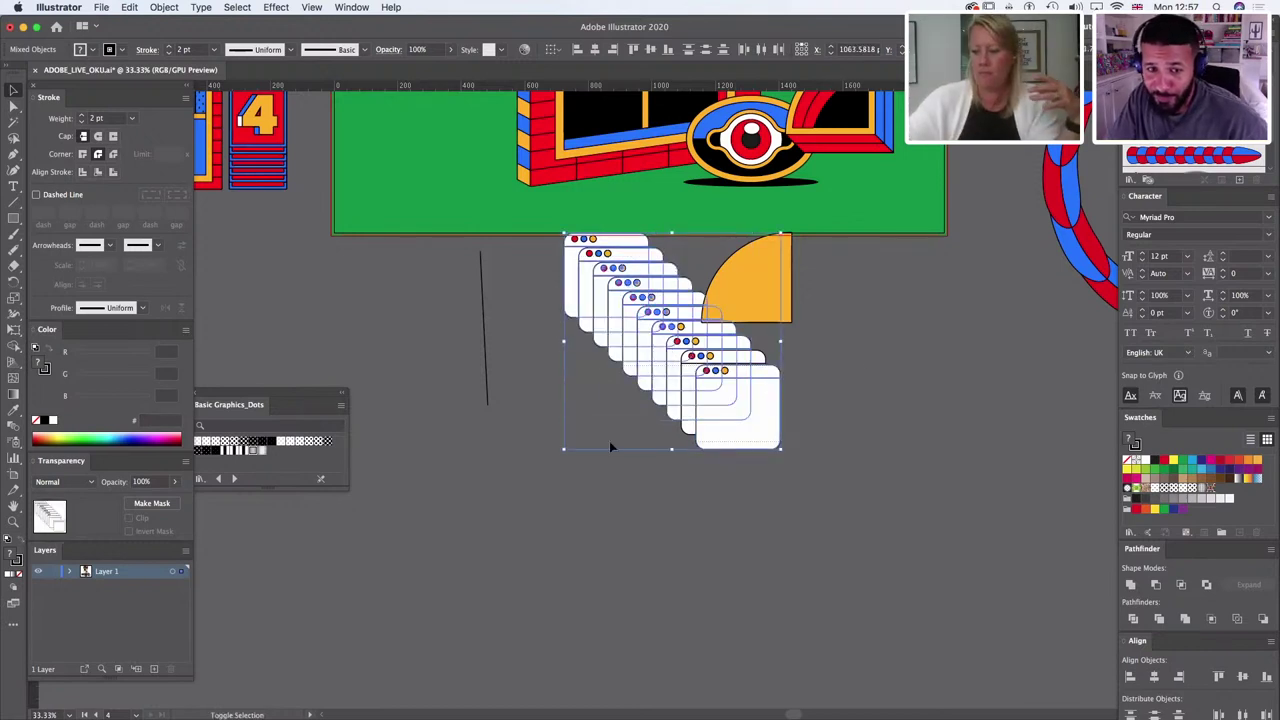
pyautogui.keyDown('shift'); pyautogui.click(752, 405); pyautogui.keyUp('shift')
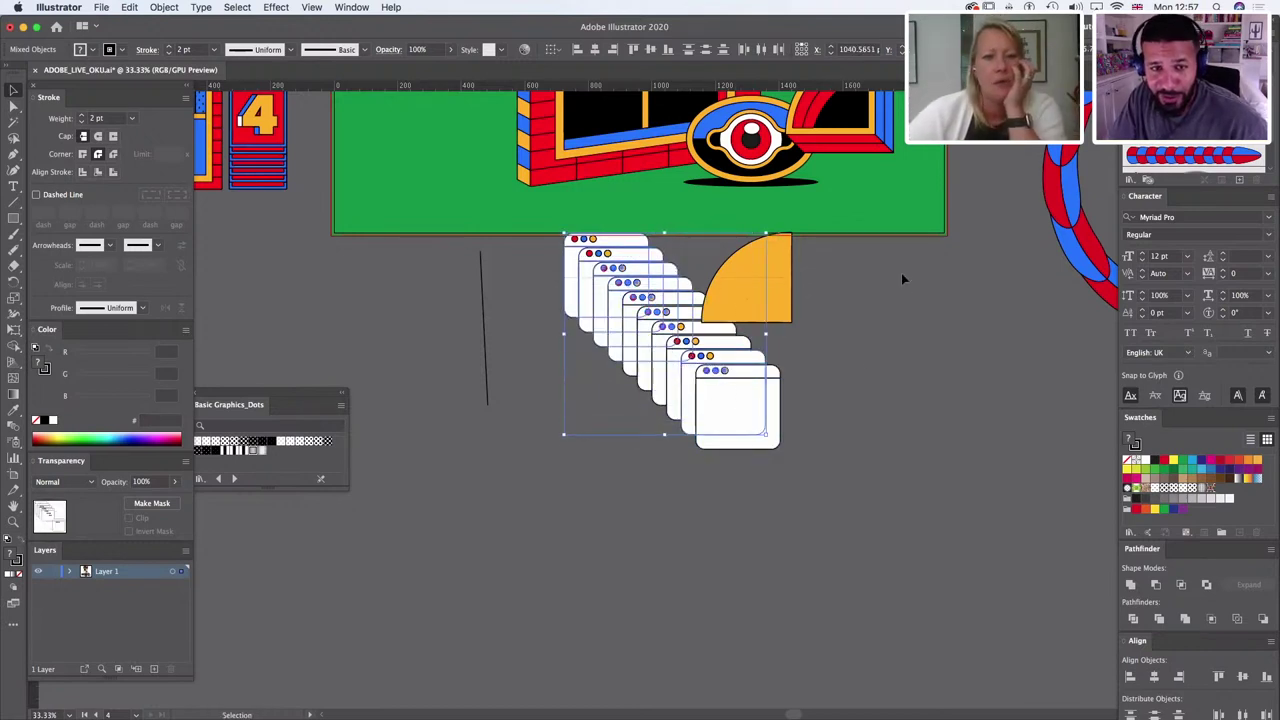
pyautogui.moveTo(700, 406); pyautogui.dragTo(953, 323)
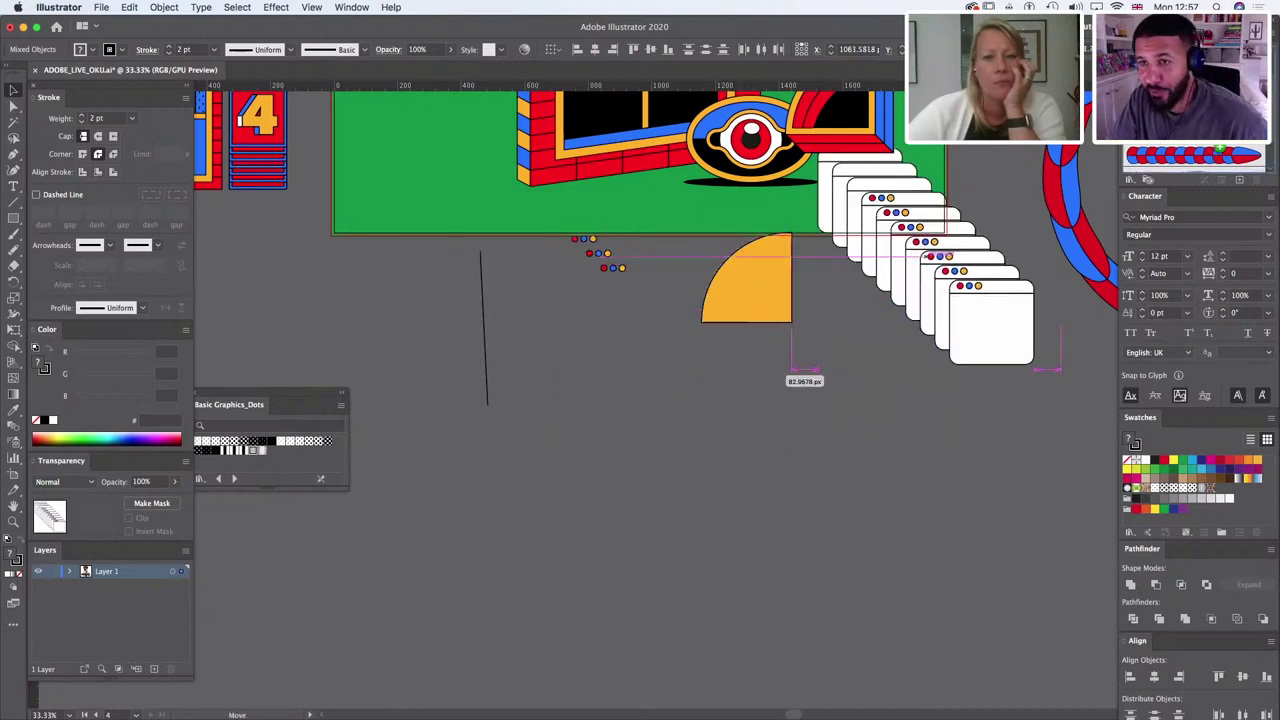
pyautogui.moveTo(1214, 142); pyautogui.dragTo(1220, 150)
pyautogui.click(770, 388)
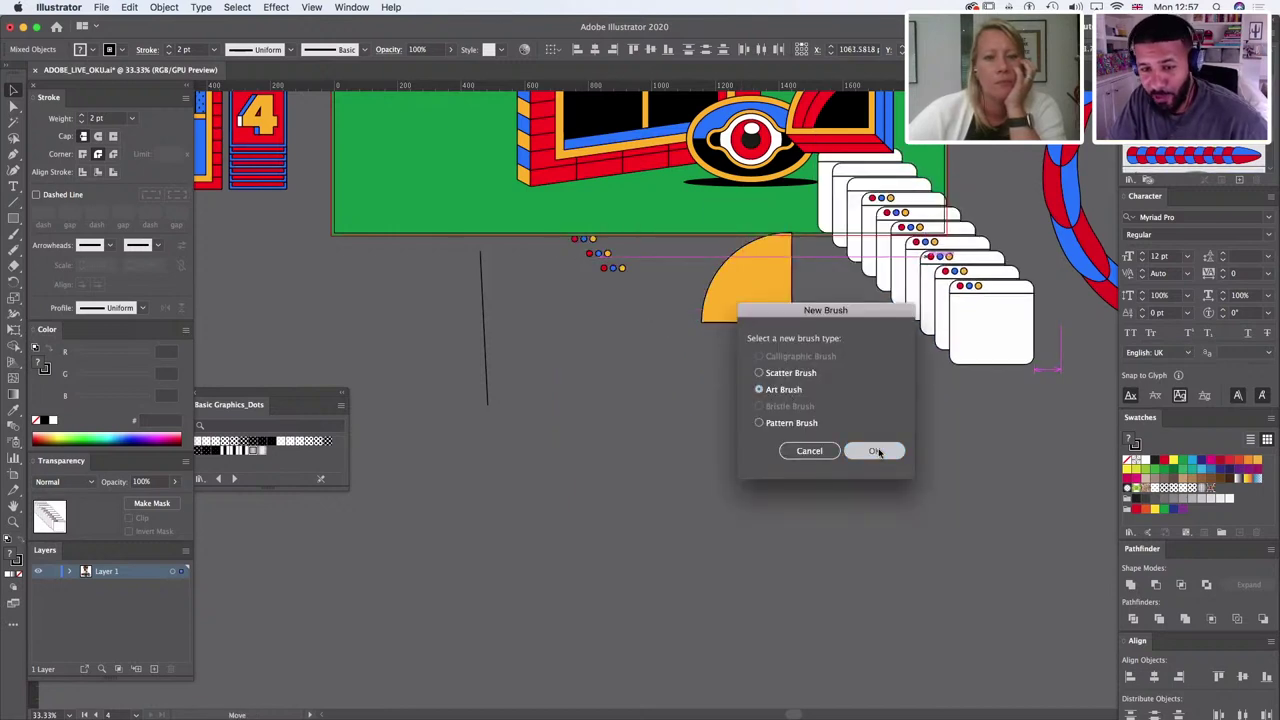
pyautogui.click(872, 450)
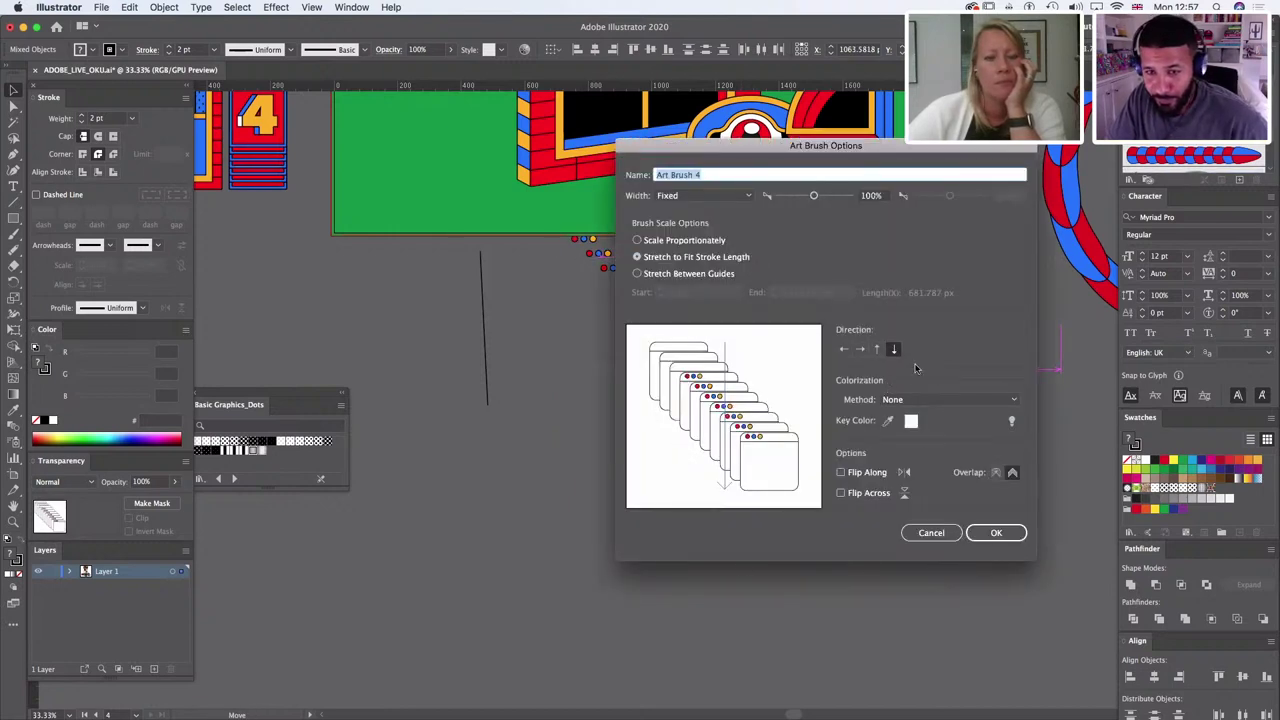
pyautogui.click(996, 532)
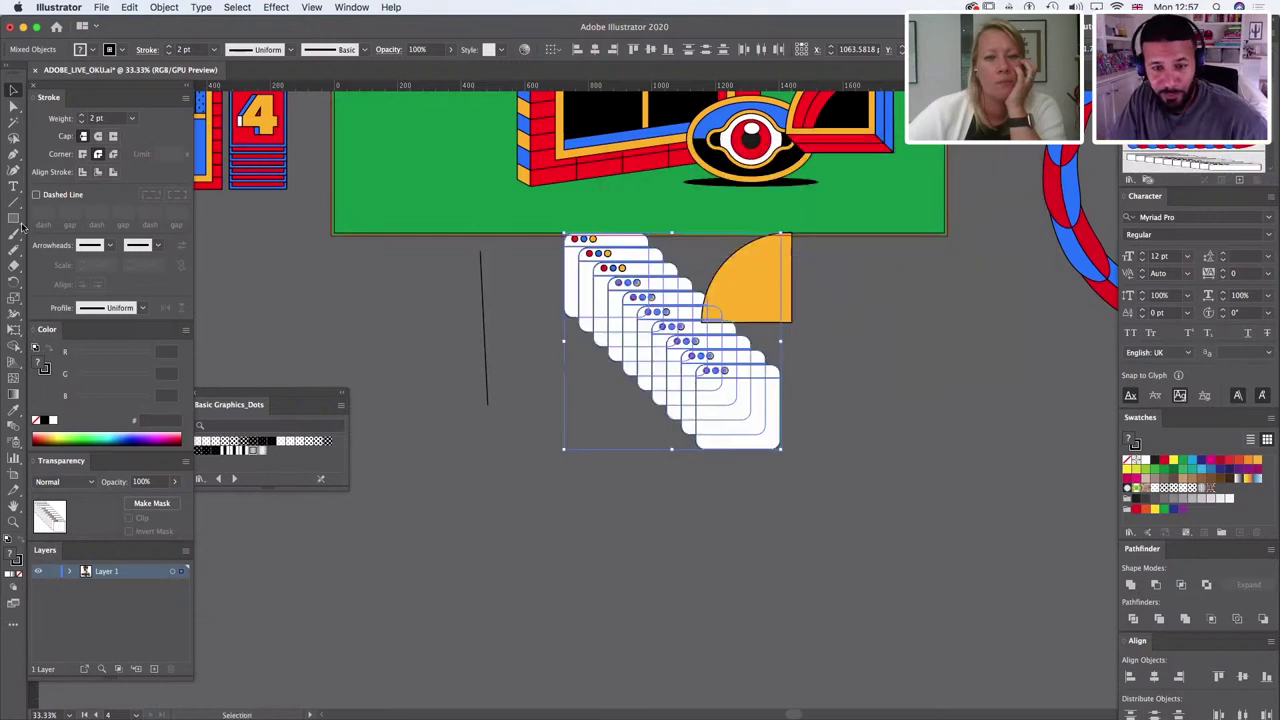
# Step: Draw a wide arched path with the Pen tool in the empty area below the artboard and apply the new window-cascade art brush
pyautogui.click(15, 155)
pyautogui.scroll(-10, 700, 400)
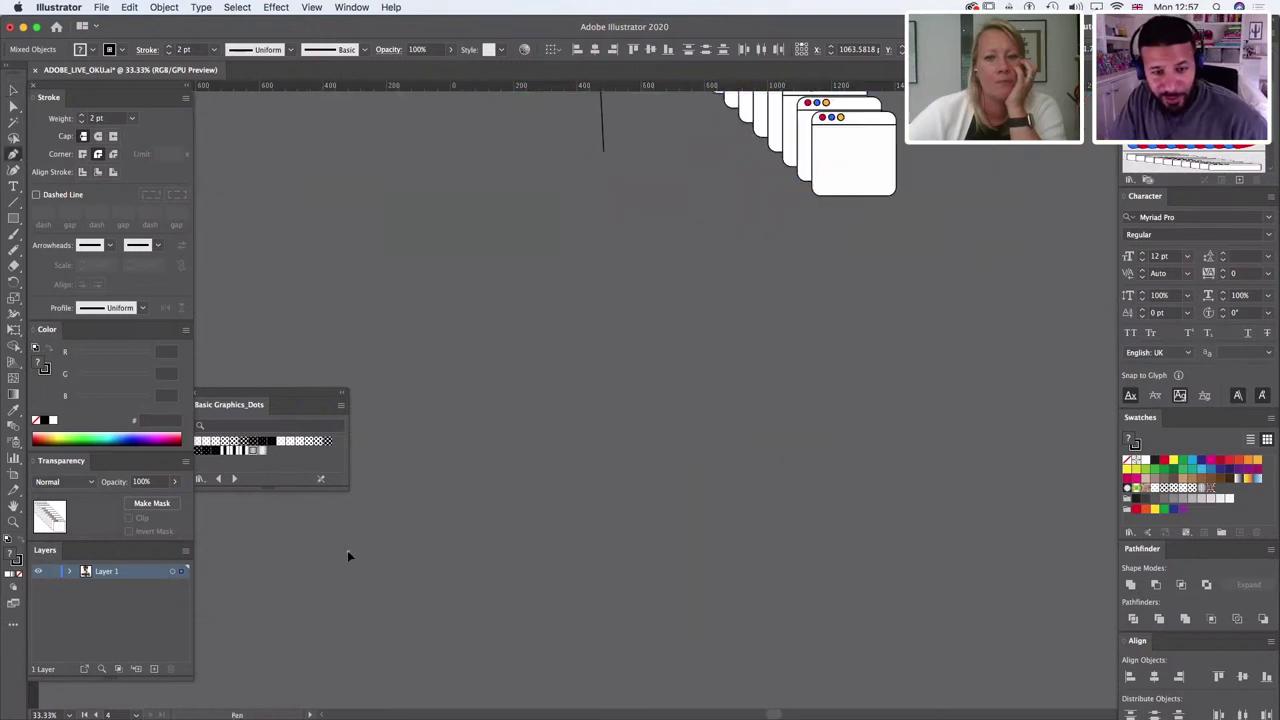
pyautogui.click(347, 550)
pyautogui.moveTo(843, 373)
pyautogui.mouseDown()
pyautogui.moveTo(1115, 504)
pyautogui.moveTo(1207, 576)
pyautogui.mouseUp()
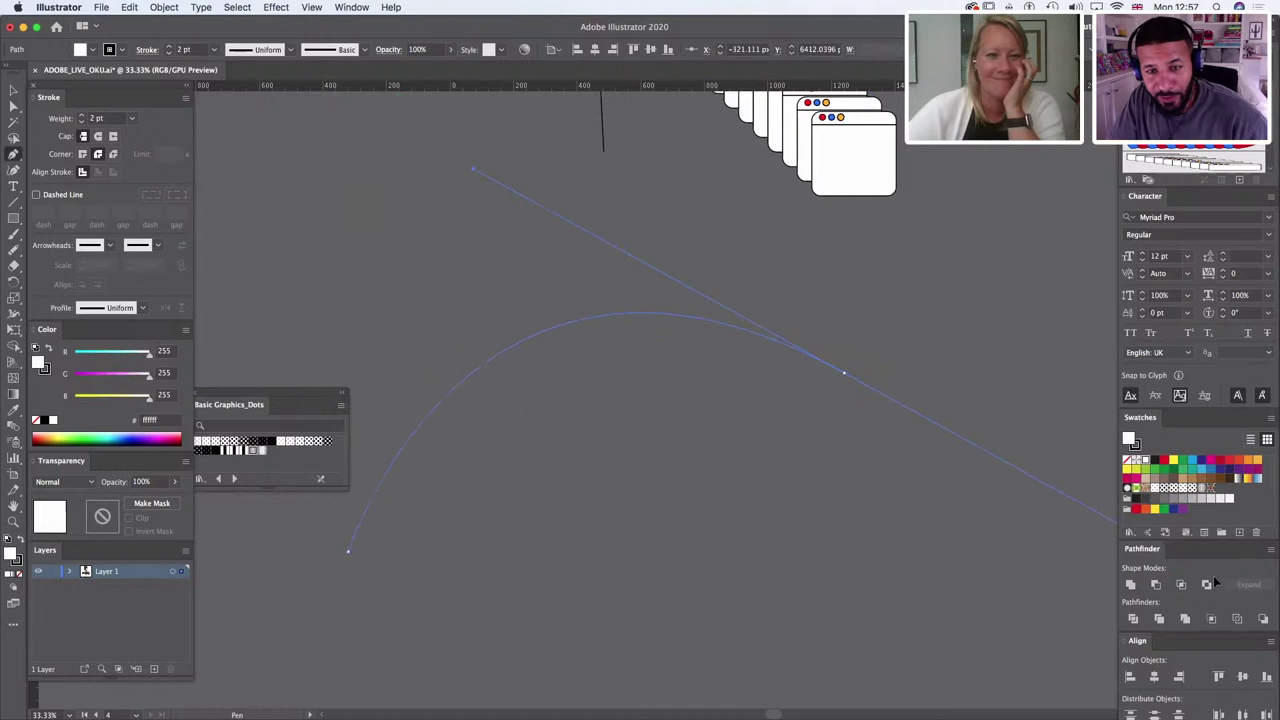
pyautogui.click(1205, 167)
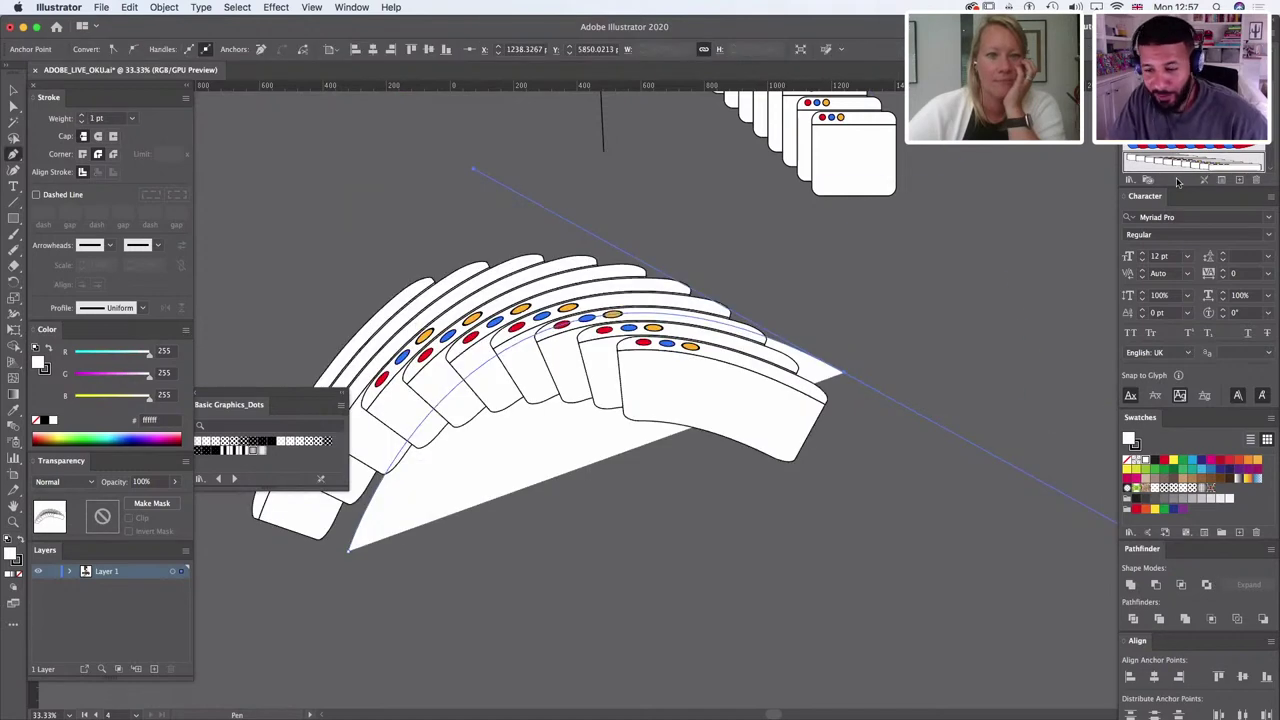
# Step: Set the brushed curve's stroke weight to 2 pt and remove its fill
pyautogui.click(84, 121)
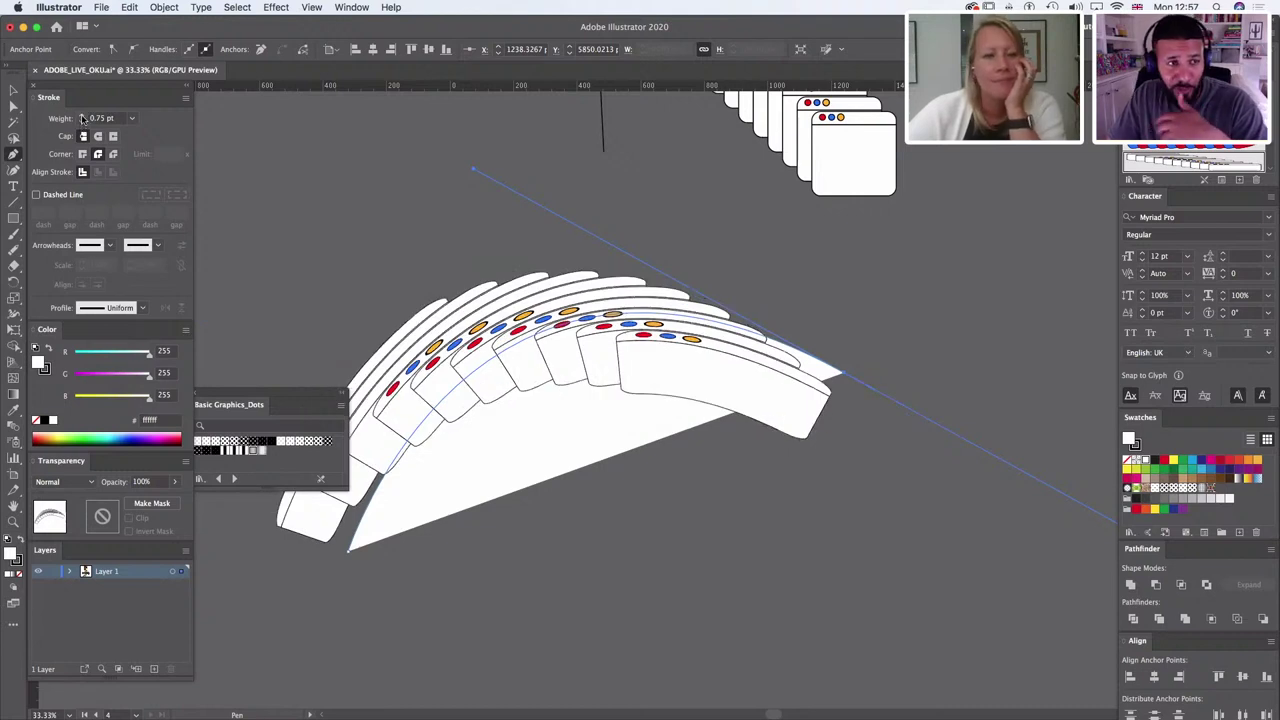
pyautogui.click(84, 116)
pyautogui.click(84, 116)
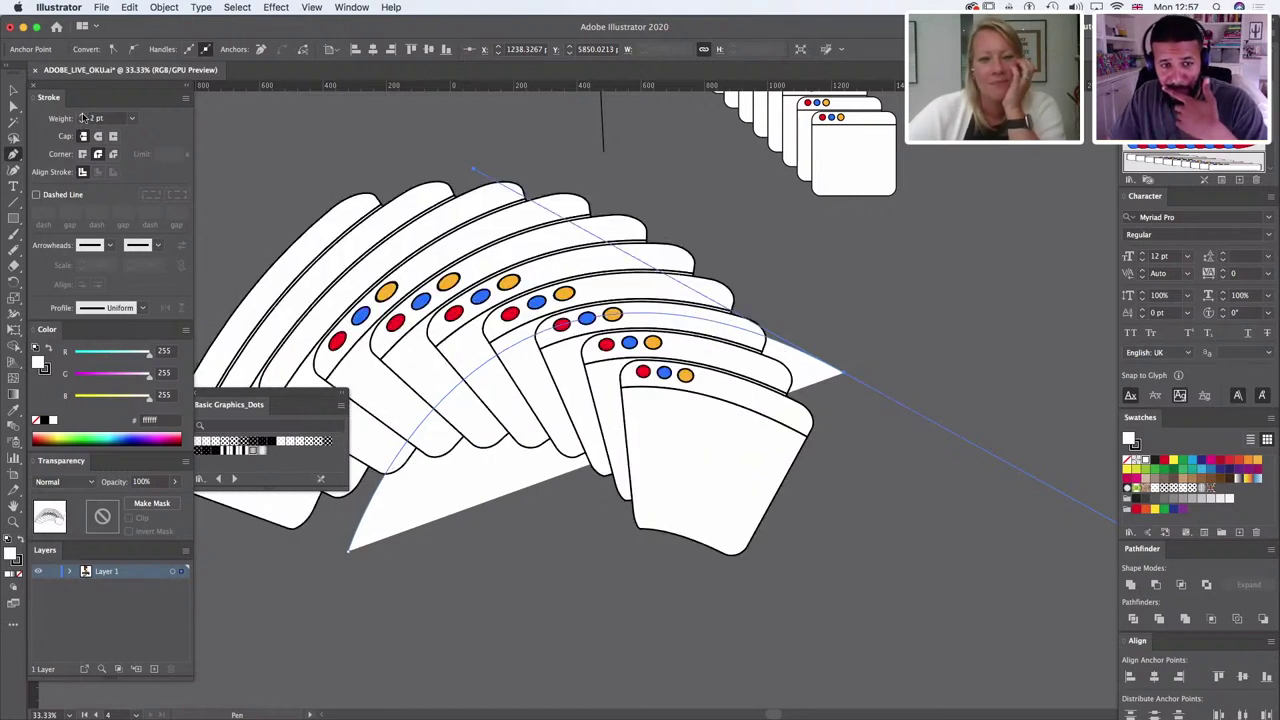
pyautogui.click(18, 572)
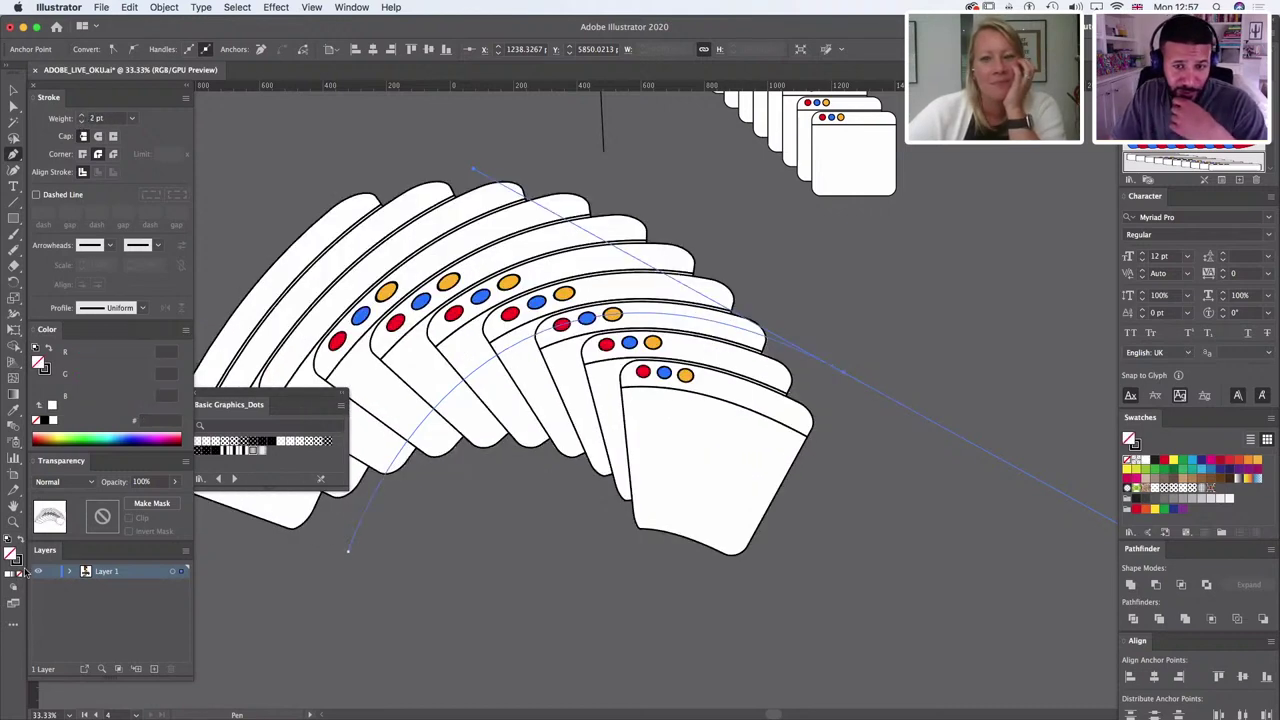
# Step: Try the lens-shaped, double-bulge and one-sided taper width profiles on the brushed curve
pyautogui.click(142, 312)
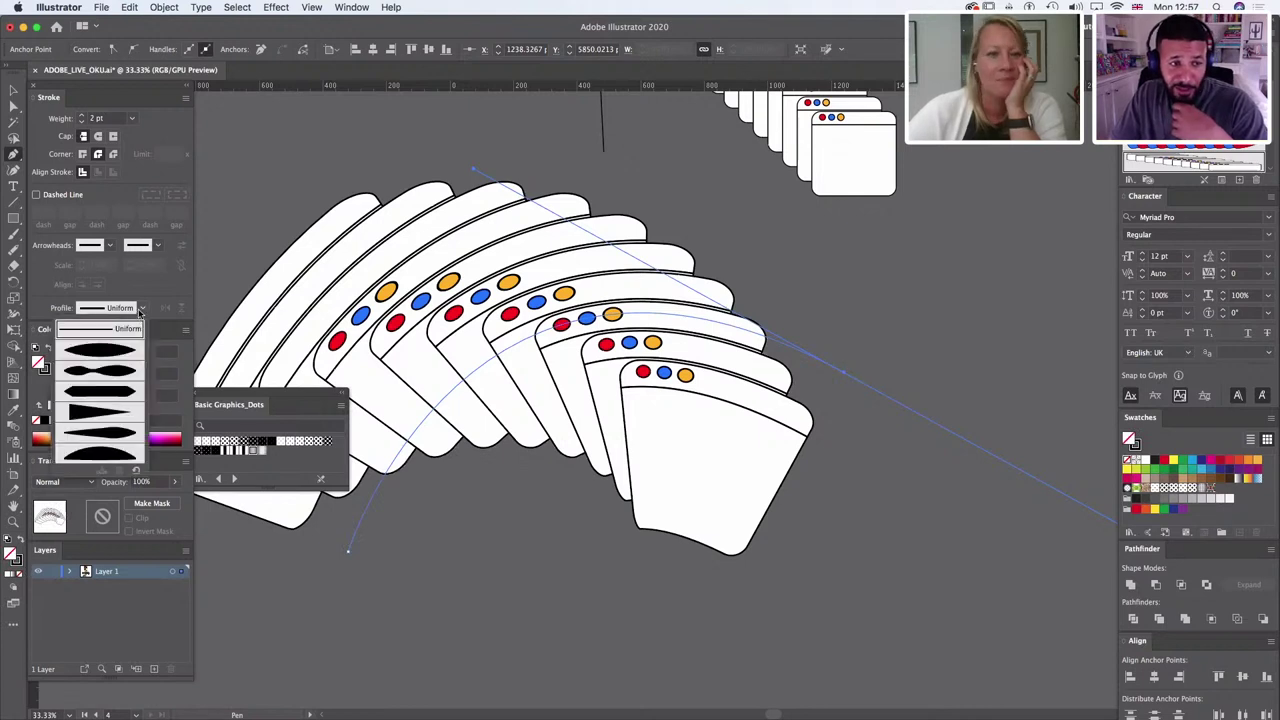
pyautogui.click(118, 353)
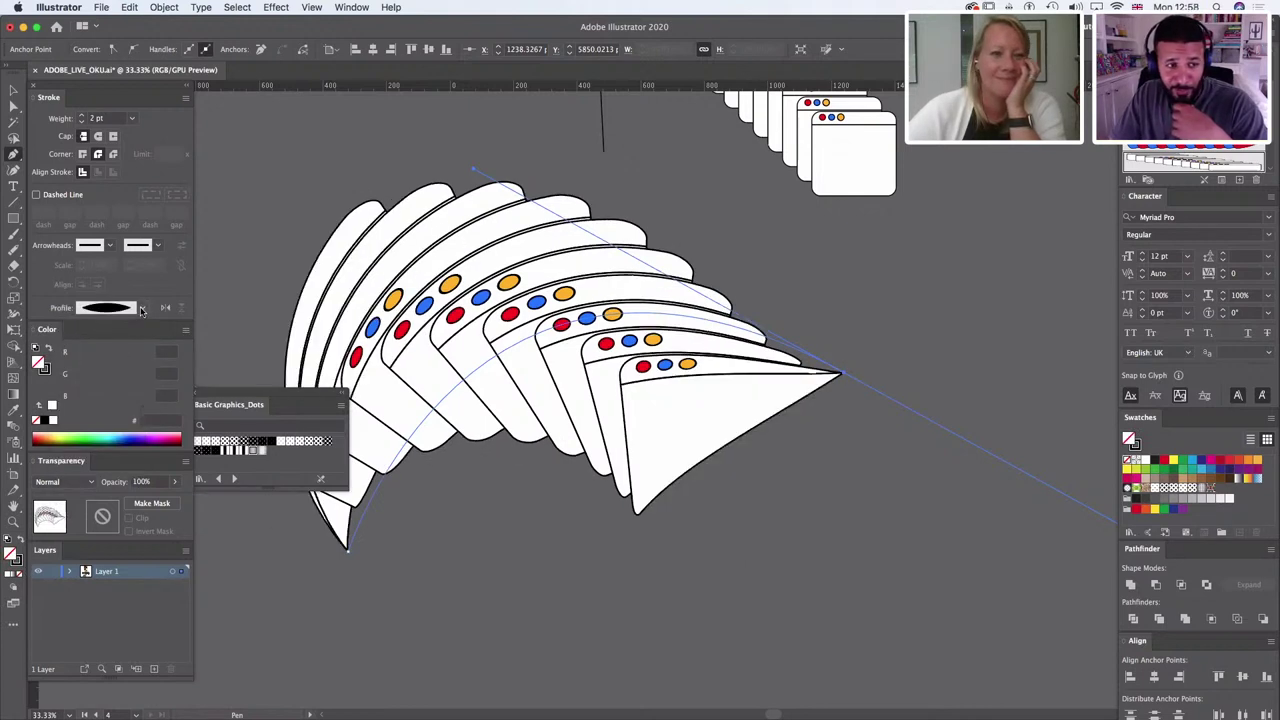
pyautogui.click(142, 312)
pyautogui.click(126, 377)
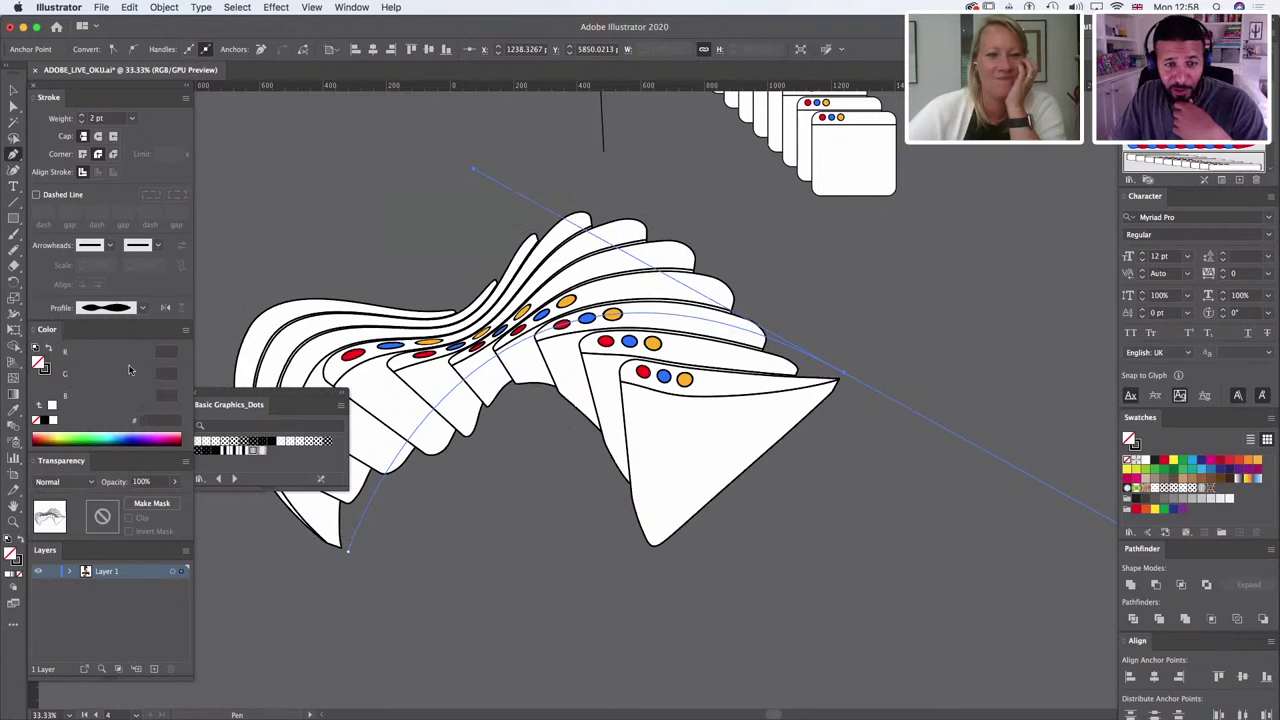
pyautogui.click(143, 314)
pyautogui.click(112, 413)
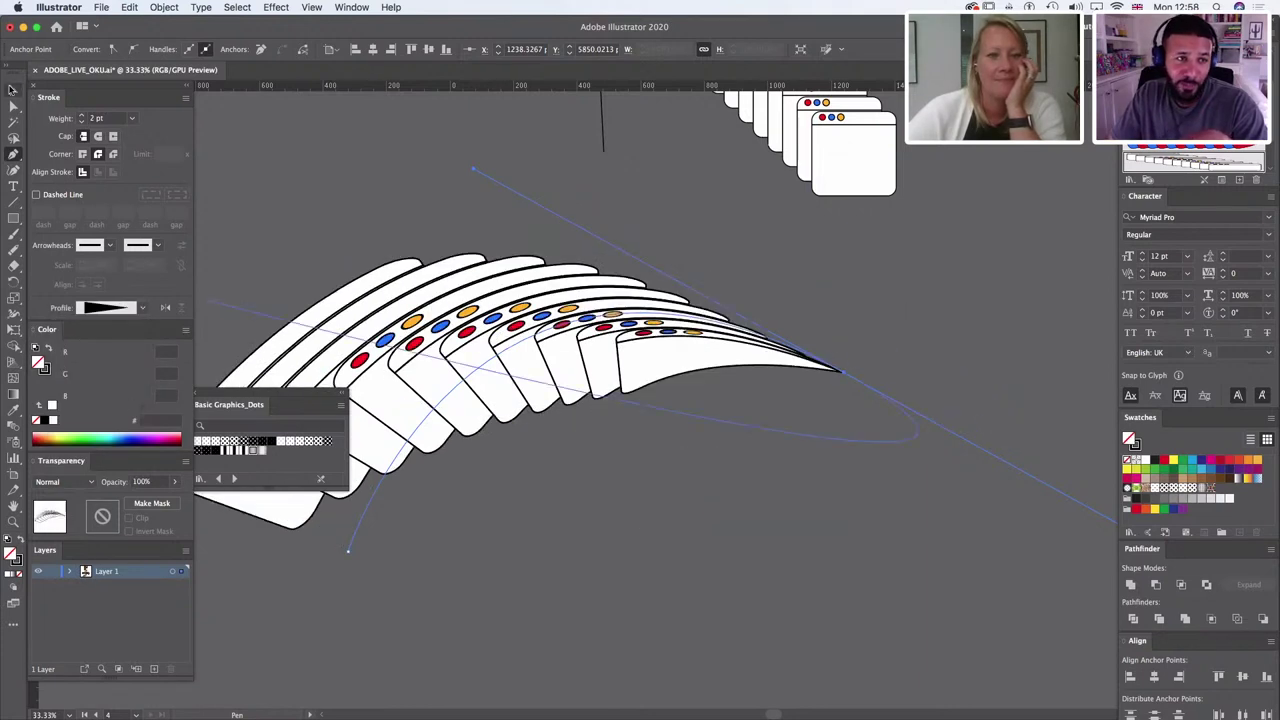
# Step: Delete the tapered curve of browser windows from the empty canvas area
pyautogui.click(12, 90)
pyautogui.click(294, 174)
pyautogui.press('space')
pyautogui.moveTo(568, 350); pyautogui.dragTo(748, 253)
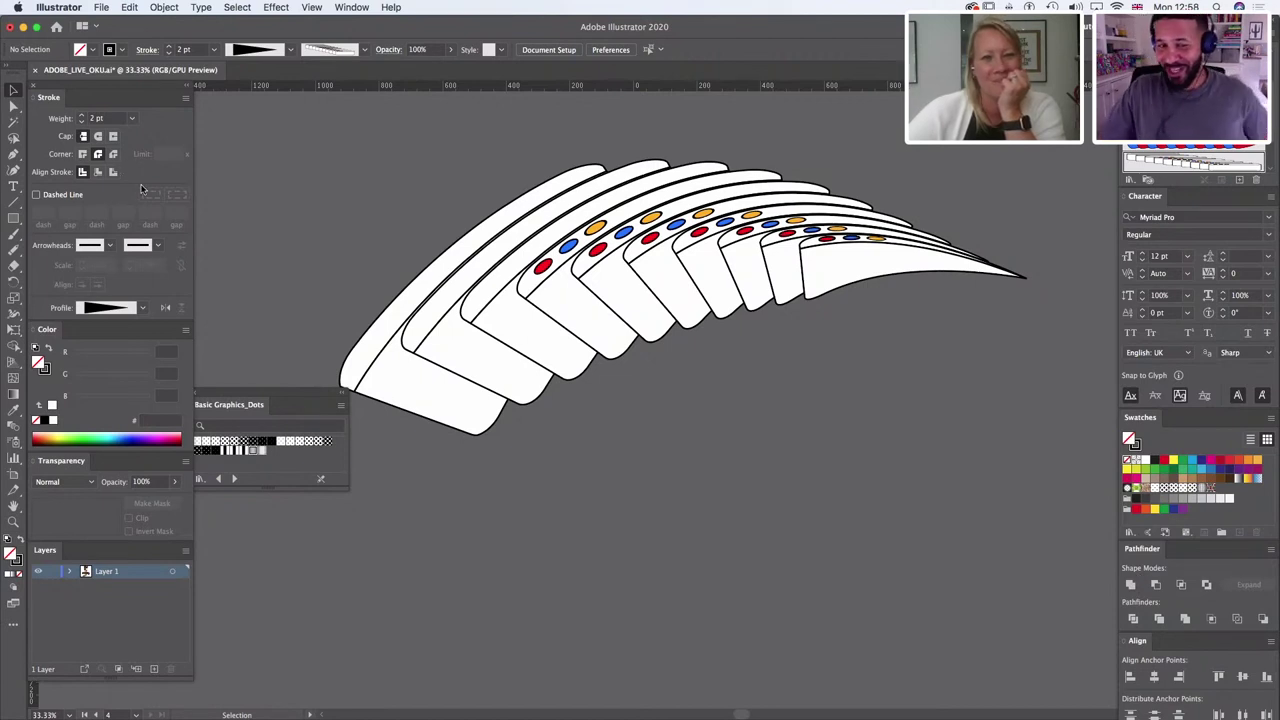
pyautogui.click(668, 237)
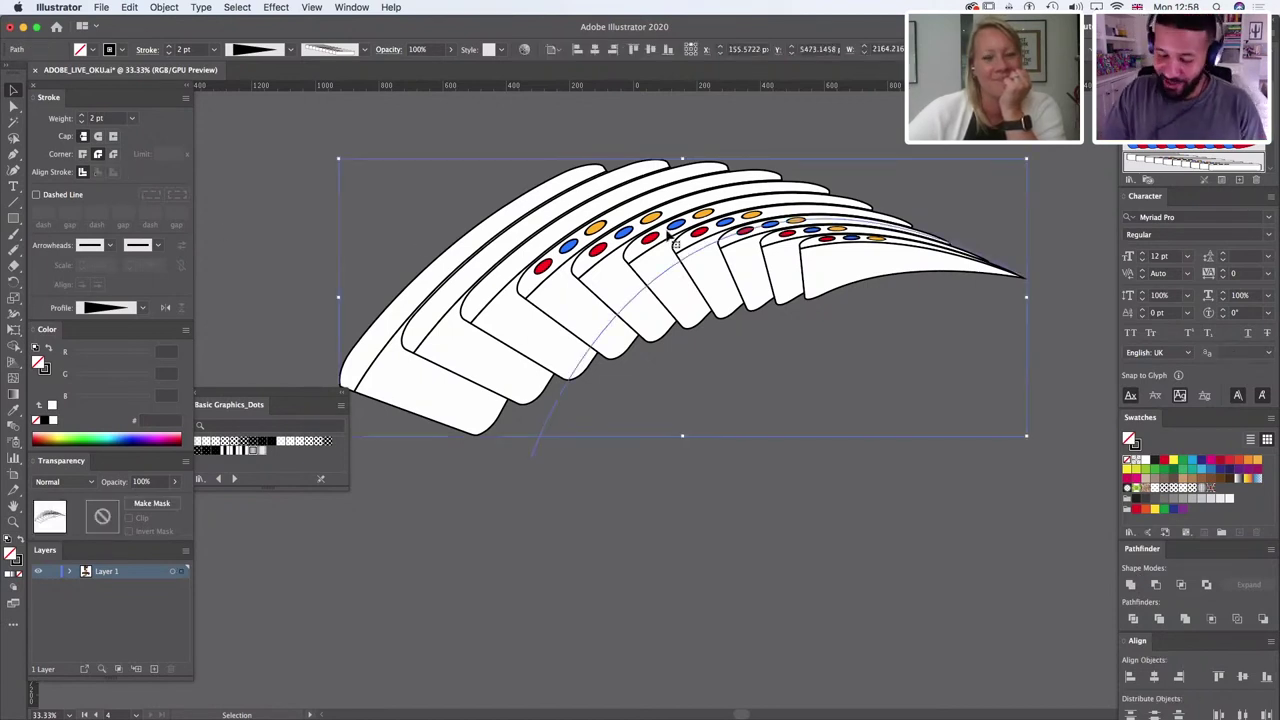
pyautogui.press('Delete')
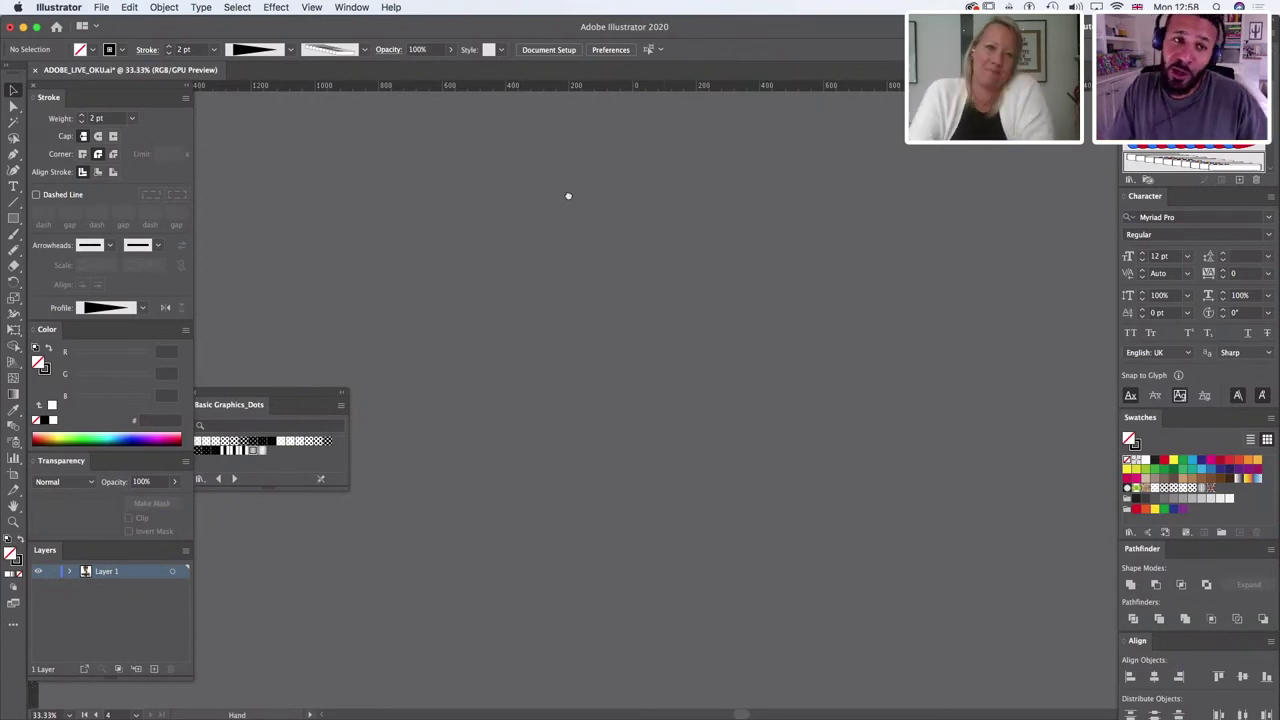
# Step: Delete the orange quarter circle and the thin black line below the artboard
pyautogui.hscroll(5, 566, 194)
pyautogui.scroll(5, 566, 194)
pyautogui.click(795, 340)
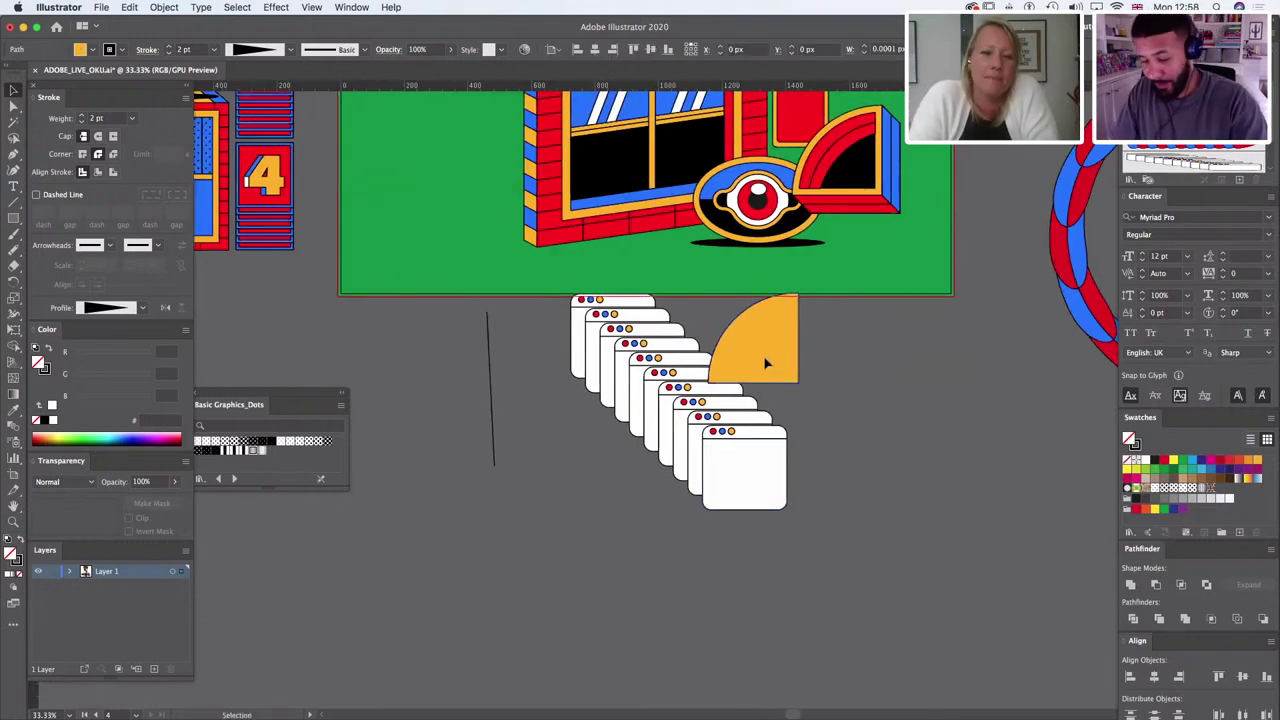
pyautogui.press('Delete')
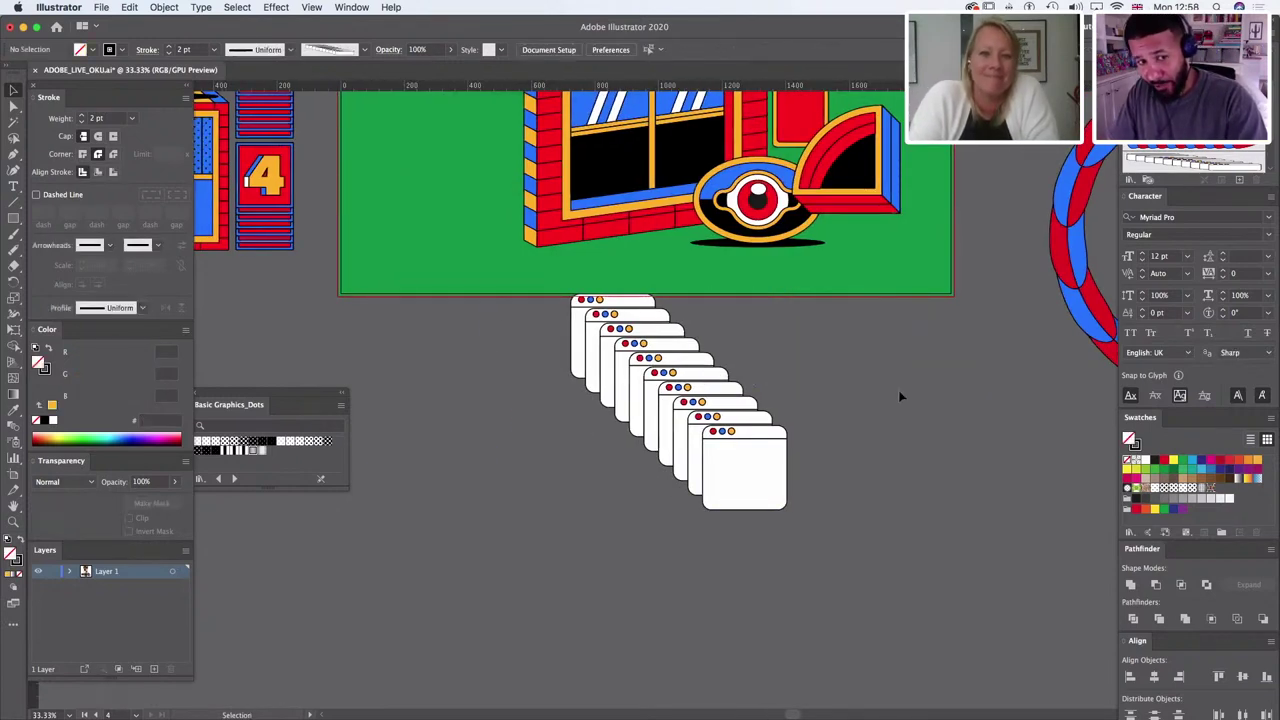
# Step: Delete the frontmost browser window of the cascade together with its orange, blue and red dots
pyautogui.click(757, 430)
pyautogui.press('BackSpace')
pyautogui.click(731, 432)
pyautogui.press('BackSpace')
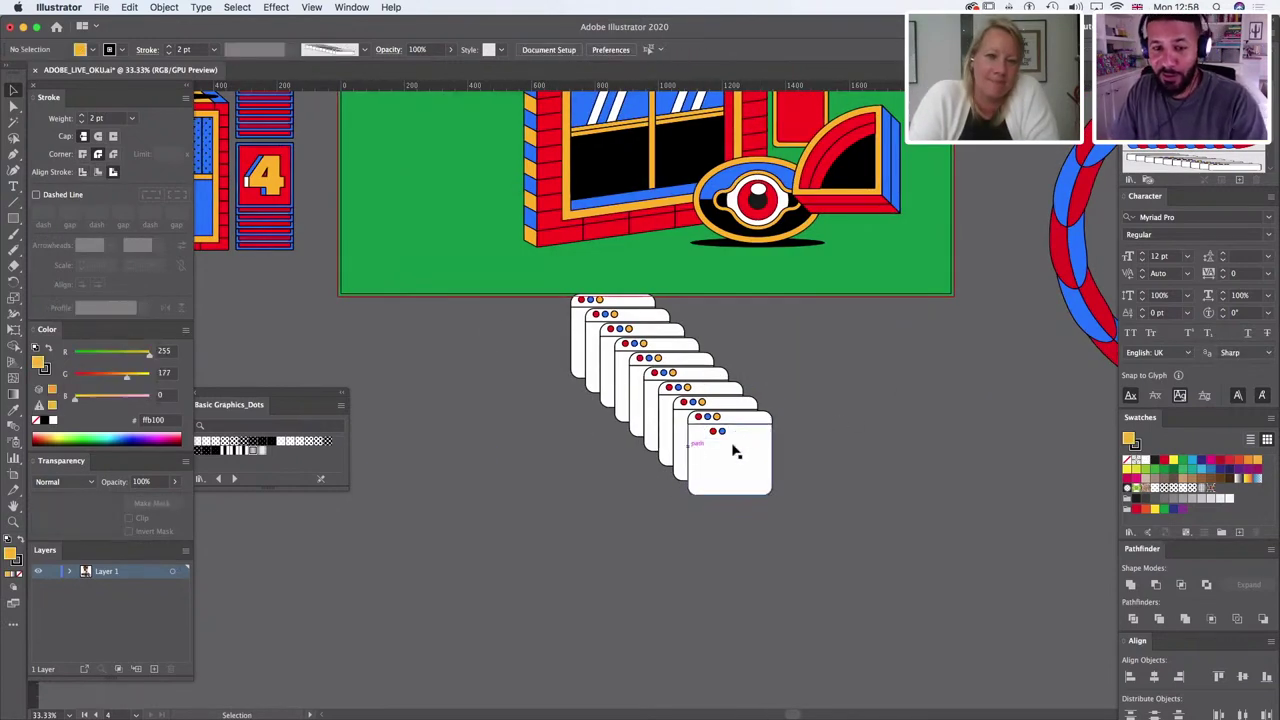
pyautogui.click(726, 436)
pyautogui.click(722, 432)
pyautogui.press('BackSpace')
pyautogui.click(712, 431)
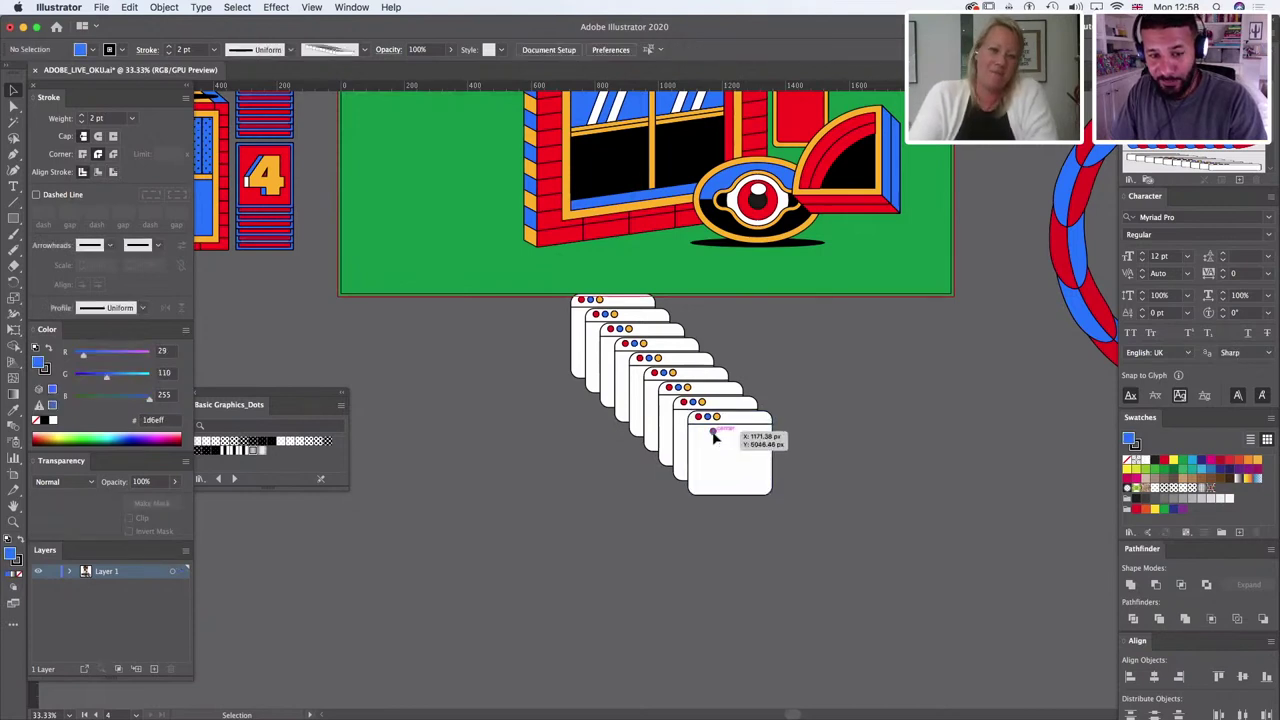
pyautogui.press('Delete')
# Step: Group the cascade's front browser window with its three dots and move it to the empty area left of the cascade
pyautogui.click(770, 438)
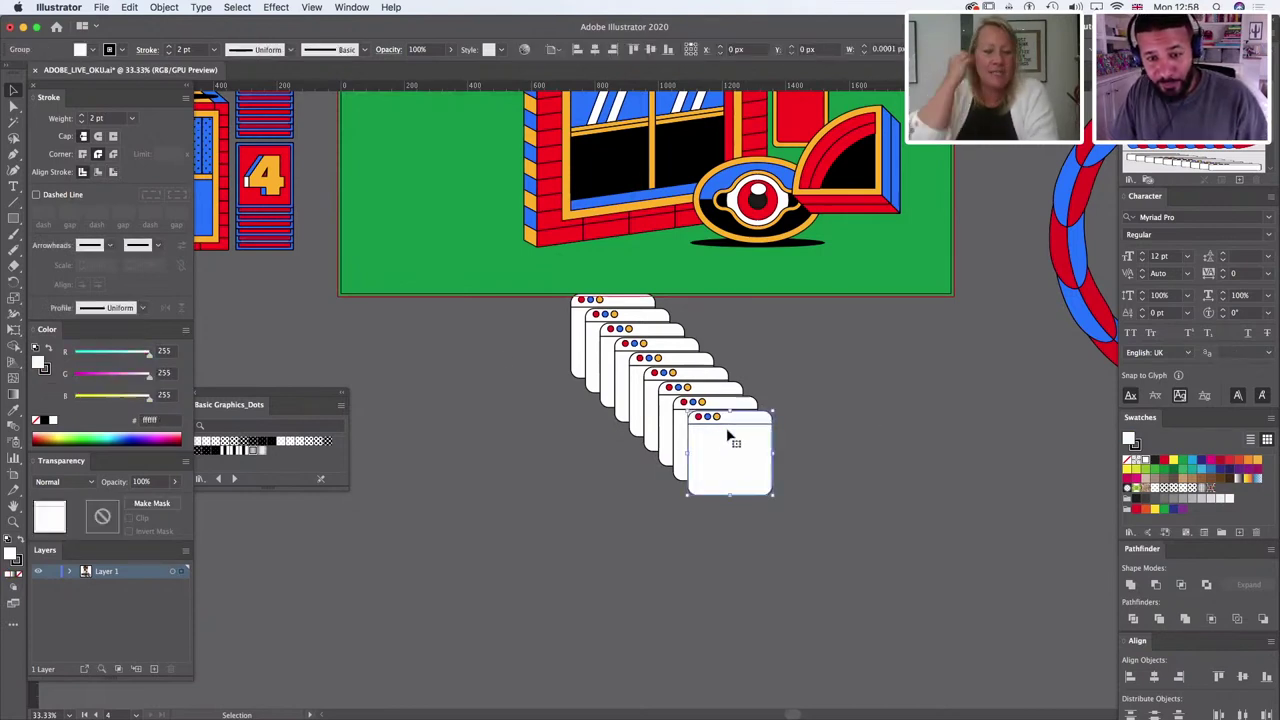
pyautogui.click(712, 418)
pyautogui.keyDown('shift'); pyautogui.click(699, 418); pyautogui.keyUp('shift')
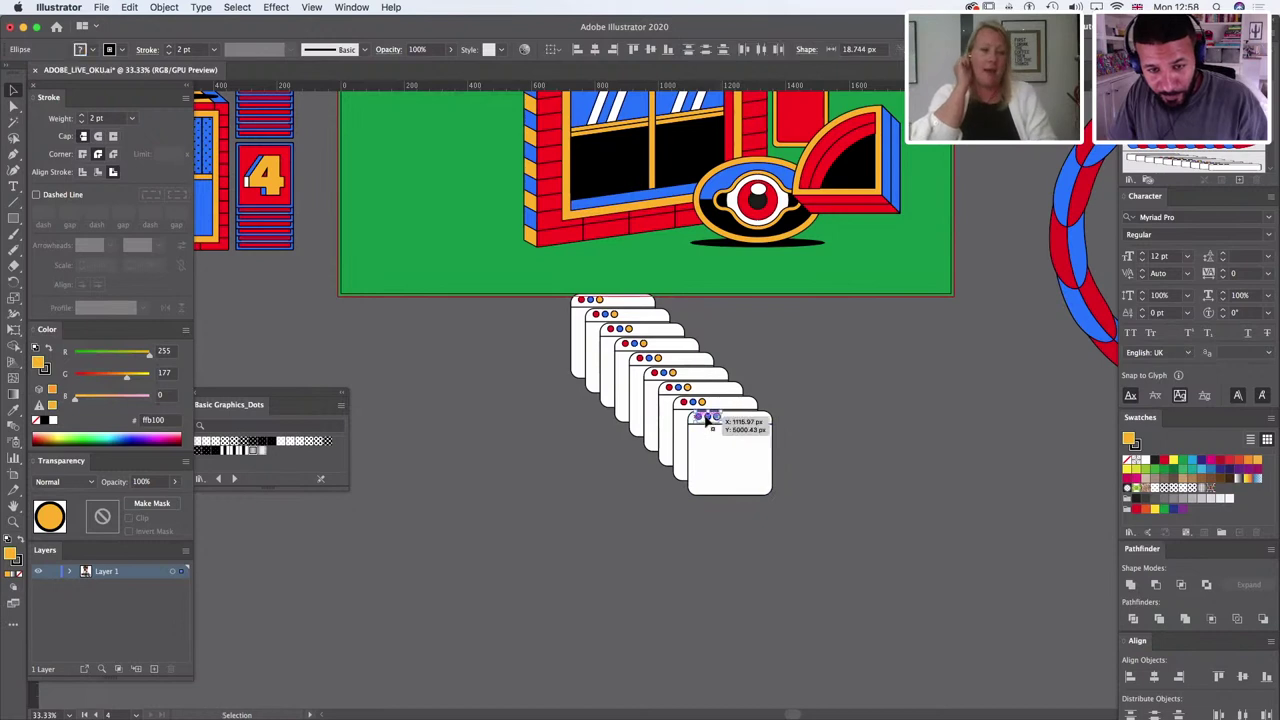
pyautogui.keyDown('shift'); pyautogui.click(708, 418); pyautogui.keyUp('shift')
pyautogui.keyDown('shift'); pyautogui.click(745, 495); pyautogui.keyUp('shift')
pyautogui.press('v')
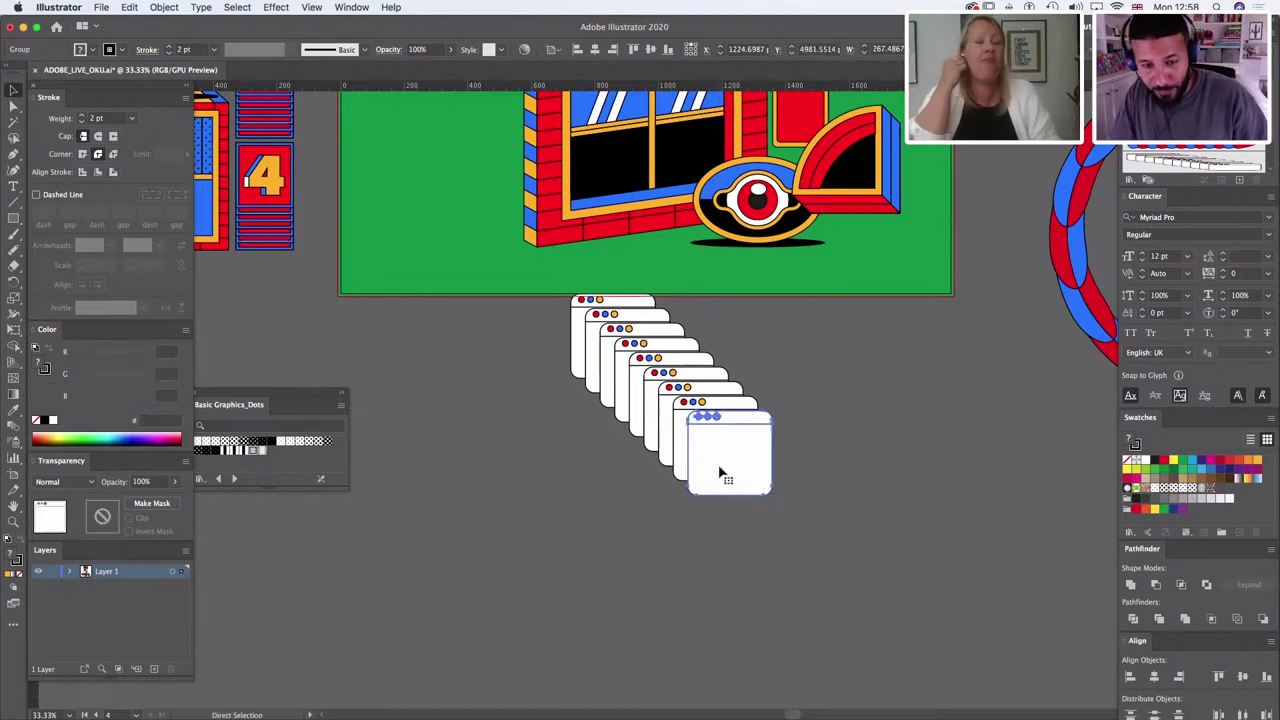
pyautogui.moveTo(723, 471); pyautogui.dragTo(465, 497)
# Step: Delete all the remaining browser windows in the cascade, keeping only the separated one
pyautogui.moveTo(814, 374); pyautogui.dragTo(558, 407)
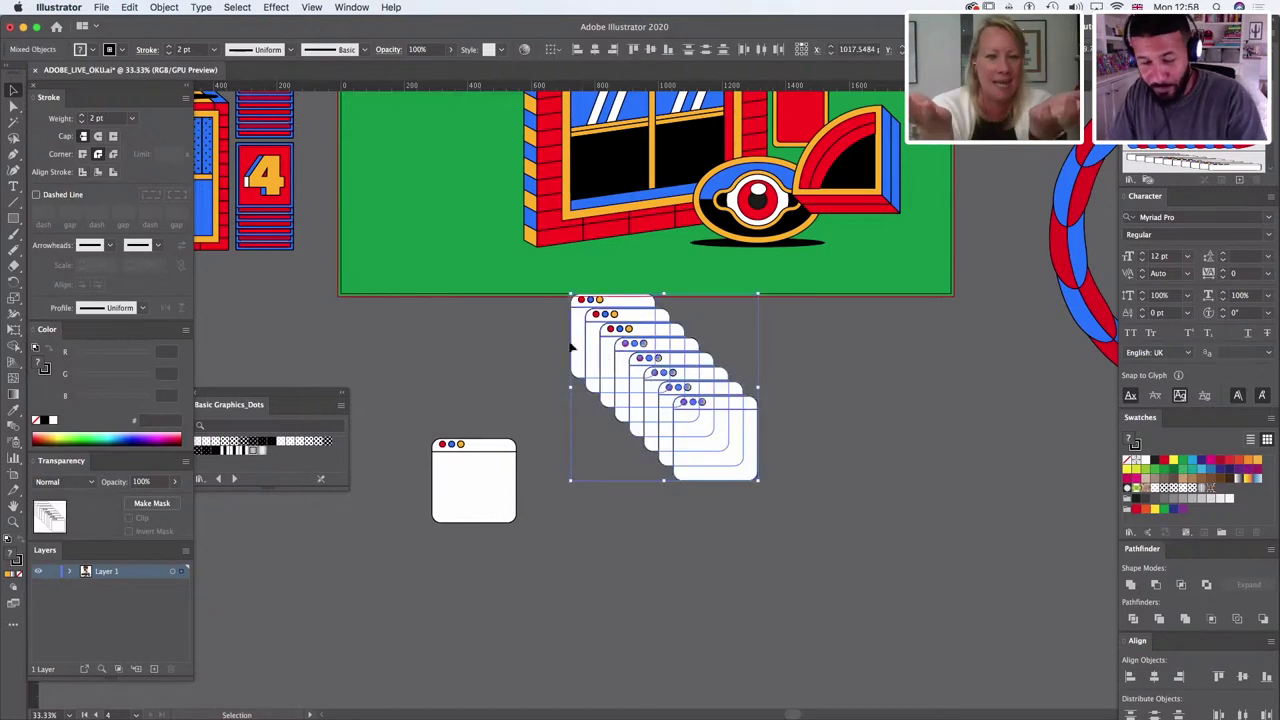
pyautogui.press('Delete')
pyautogui.moveTo(663, 306); pyautogui.dragTo(590, 335)
pyautogui.press('Delete')
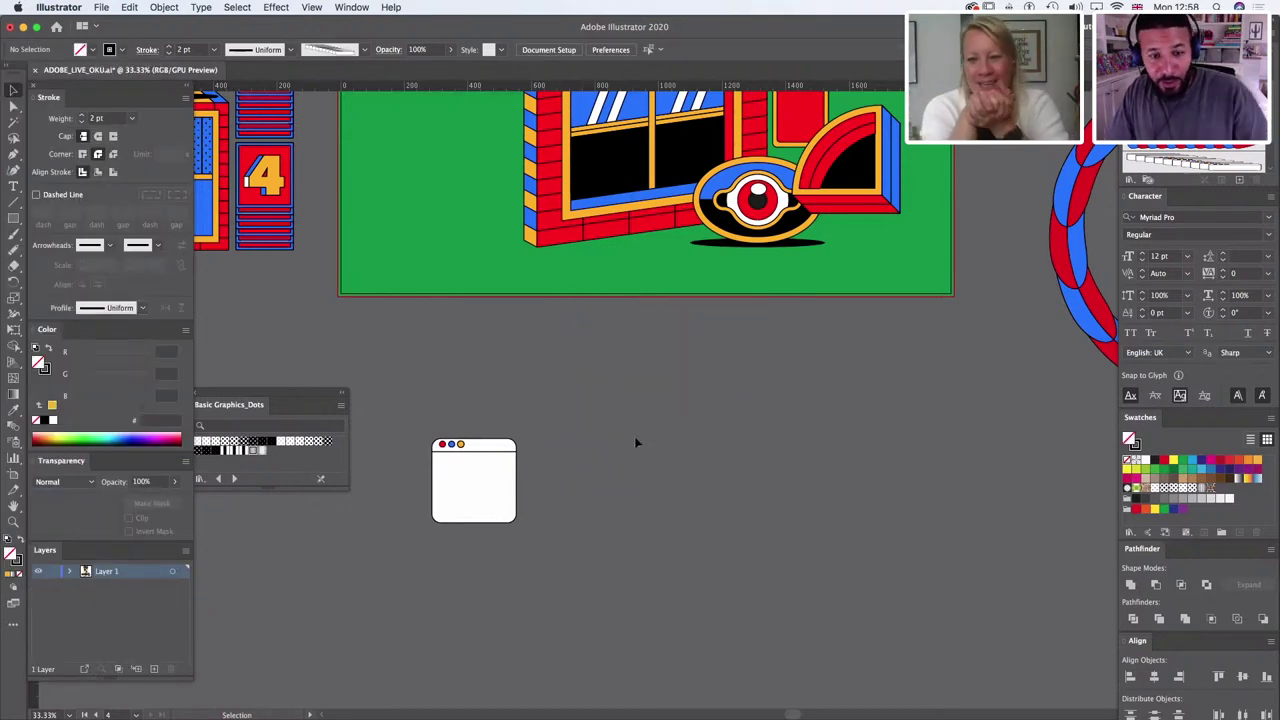
# Step: Place a copy of the browser window to its lower right and scale the copy down to about 199 px wide
pyautogui.scroll(-5, 463, 509)
pyautogui.moveTo(508, 197); pyautogui.dragTo(824, 344)
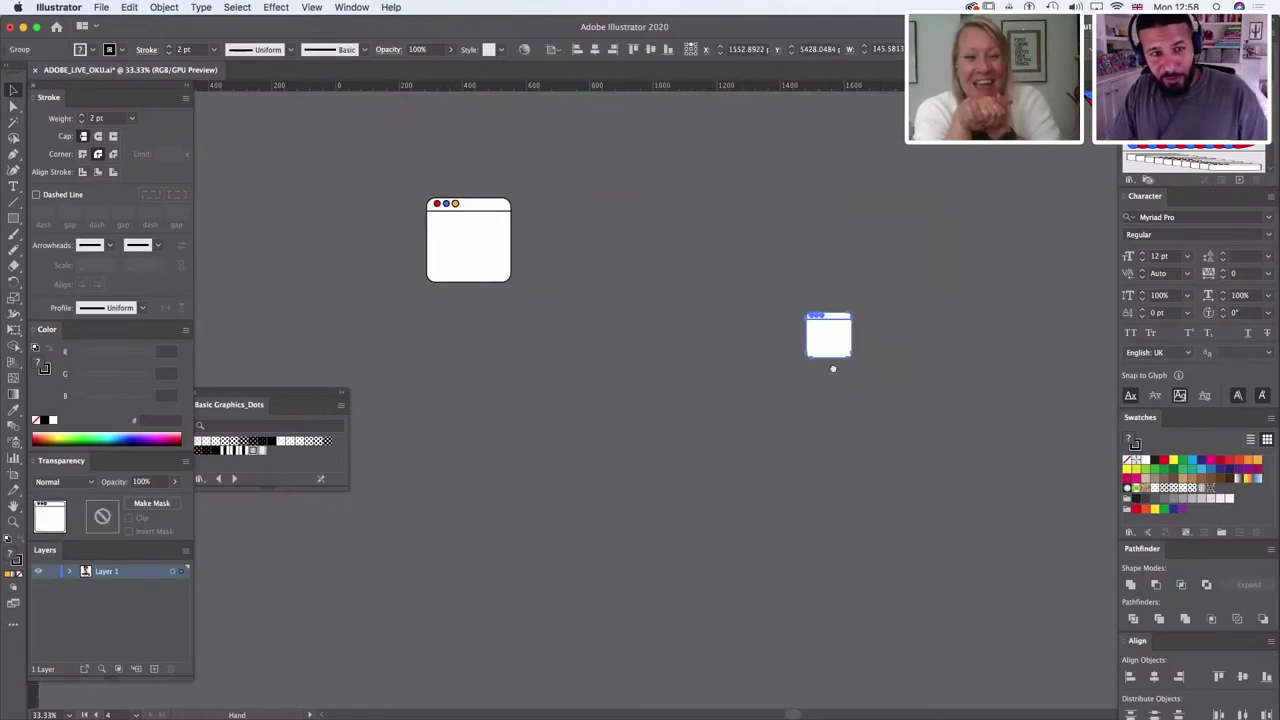
pyautogui.scroll(3, 810, 420)
pyautogui.moveTo(816, 465)
pyautogui.mouseDown()
pyautogui.moveTo(830, 451)
pyautogui.moveTo(817, 464)
pyautogui.mouseUp()
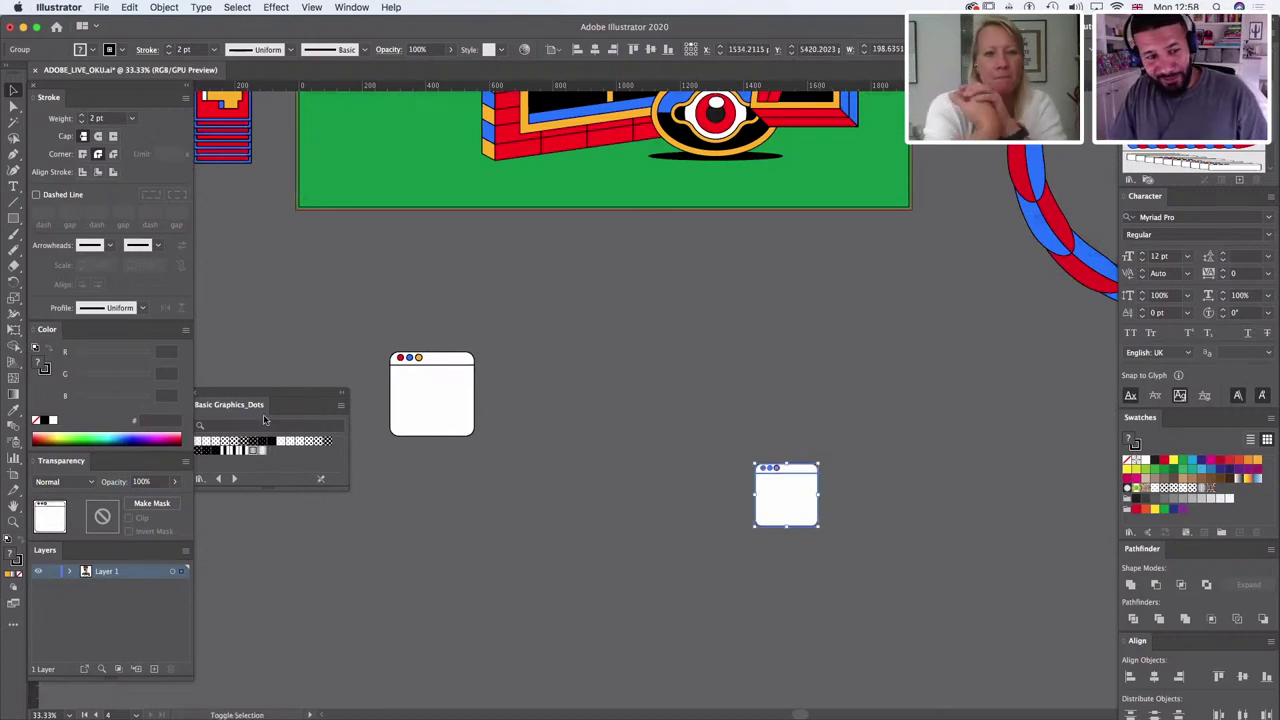
# Step: Blend the large browser window with its smaller copy to form a descending cascade of windows
pyautogui.keyDown('shift'); pyautogui.click(395, 393); pyautogui.keyUp('shift')
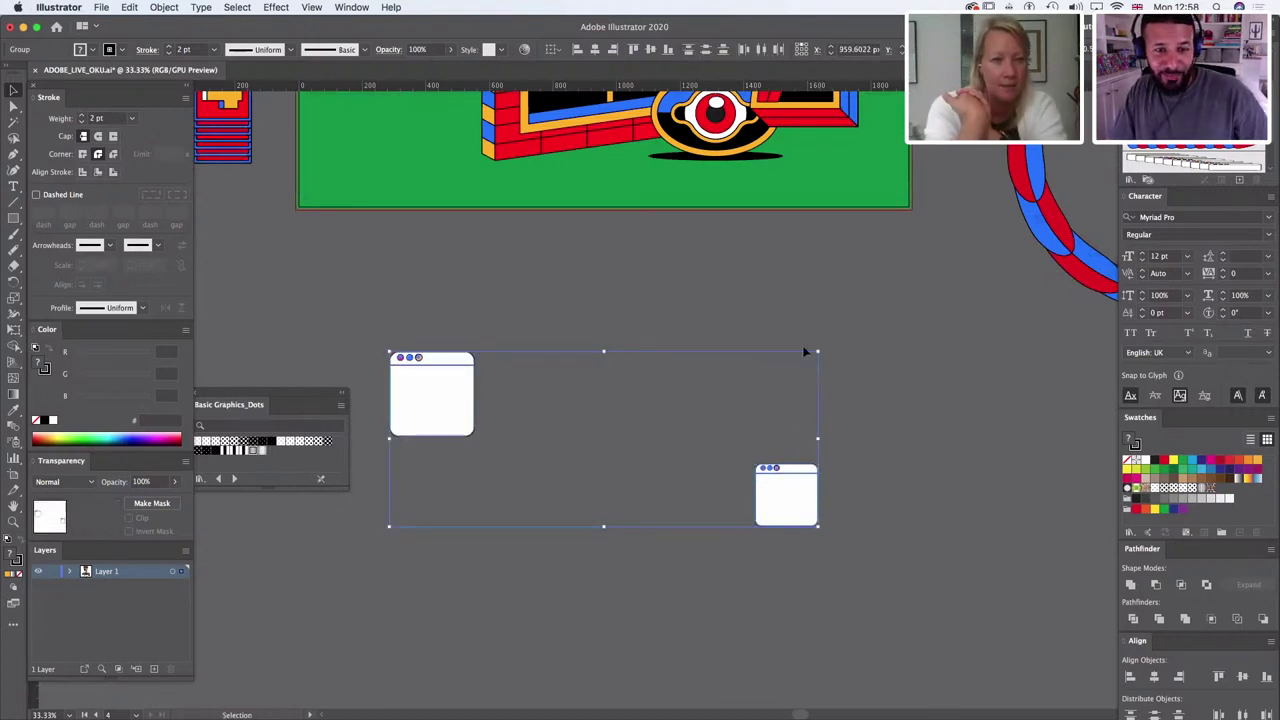
pyautogui.click(164, 7)
pyautogui.moveTo(256, 346)
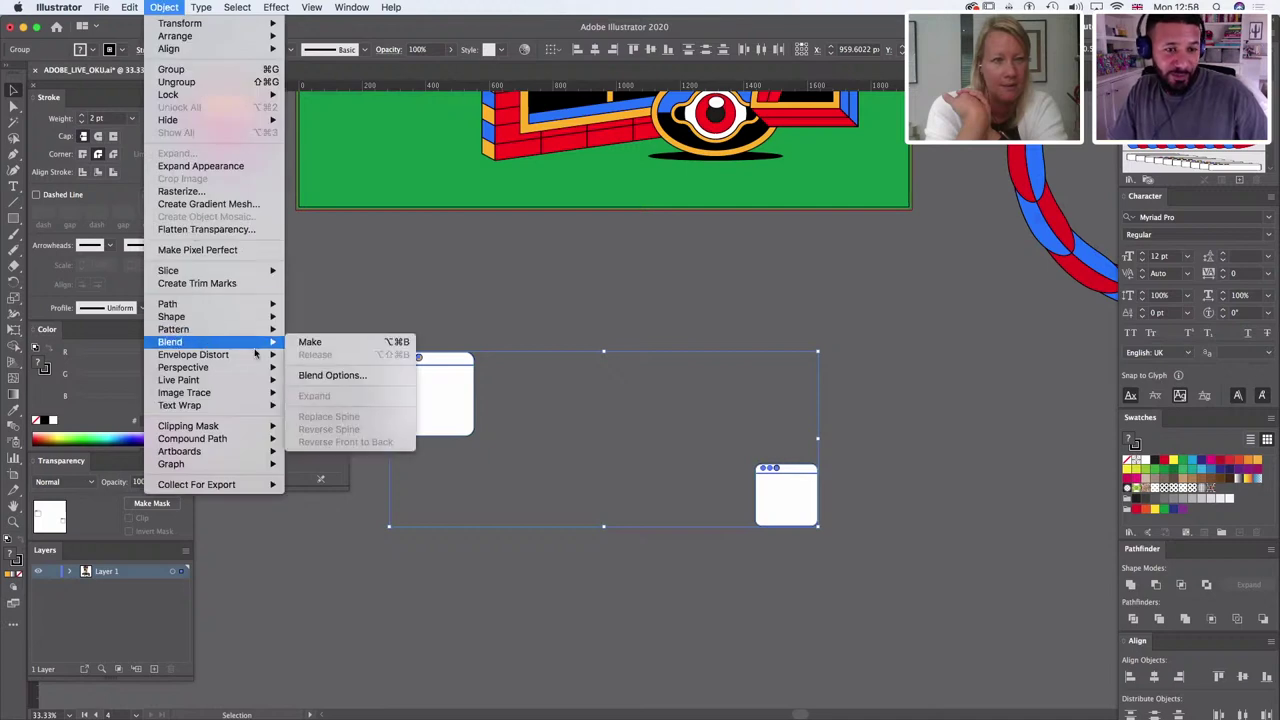
pyautogui.click(312, 342)
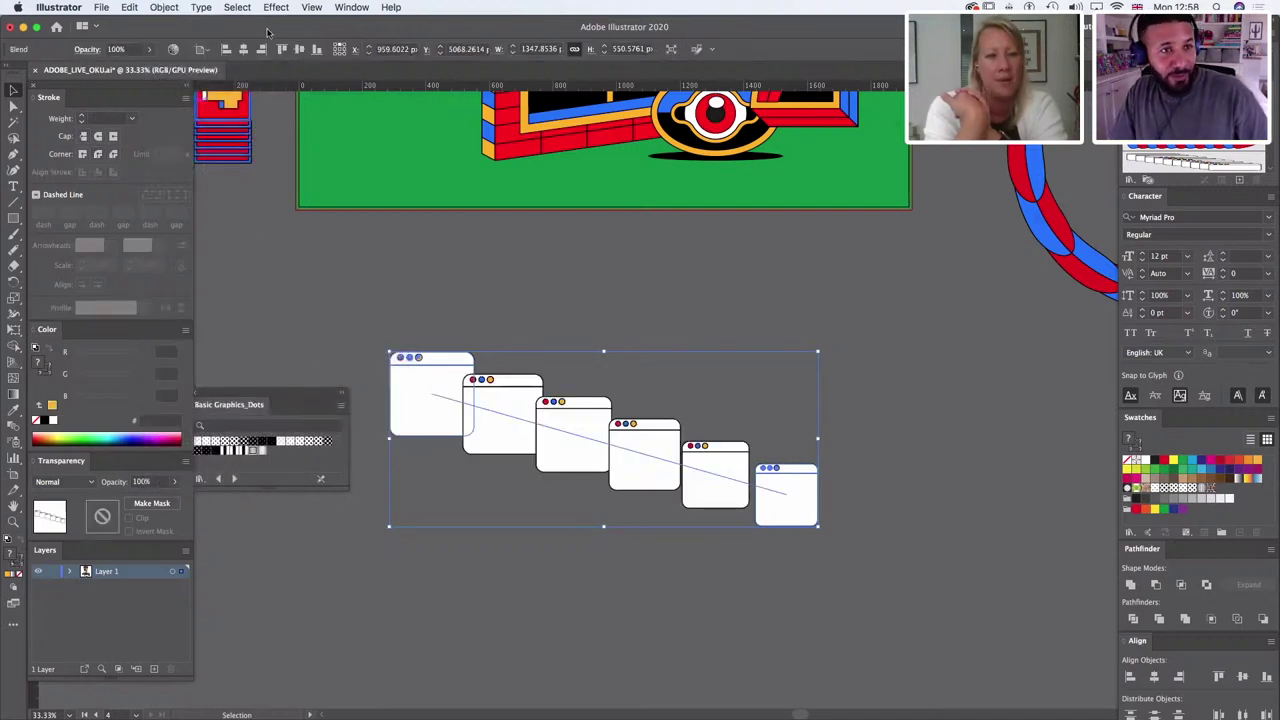
# Step: Try the blend's spacing as Specified Steps, raising the count to 33 in the preview, and cancel the change
pyautogui.click(162, 7)
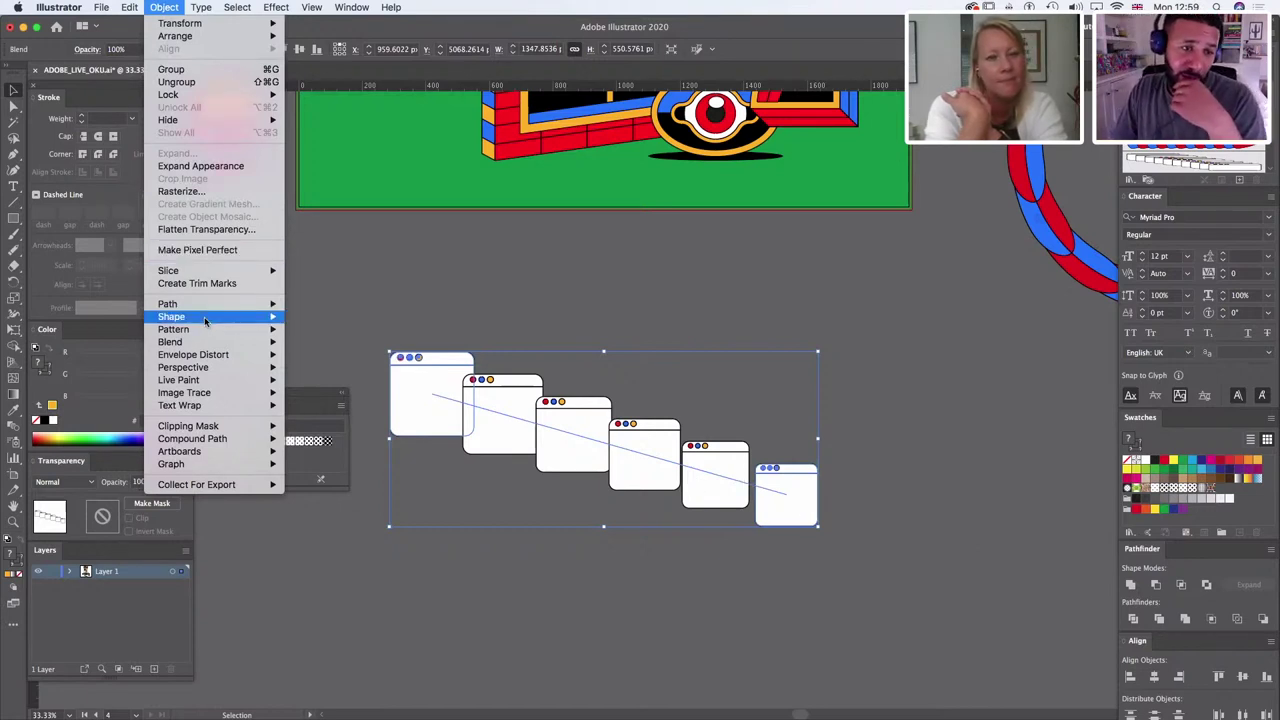
pyautogui.moveTo(204, 333)
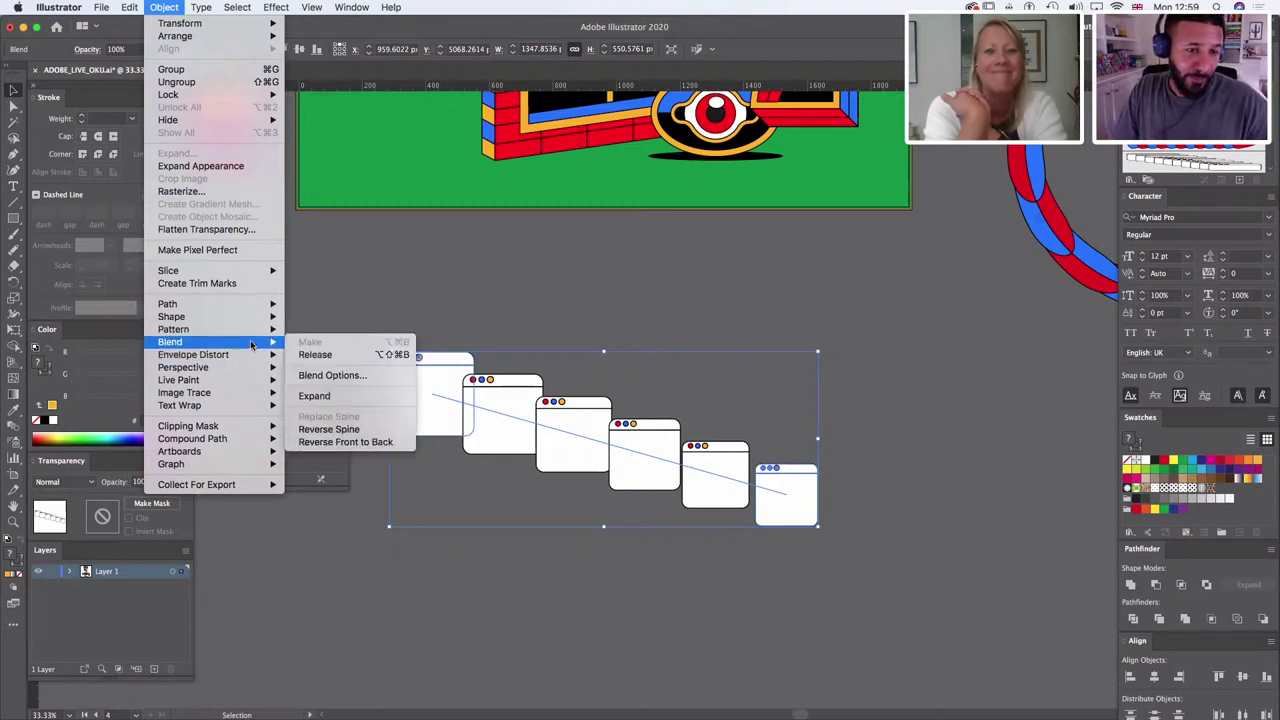
pyautogui.click(335, 375)
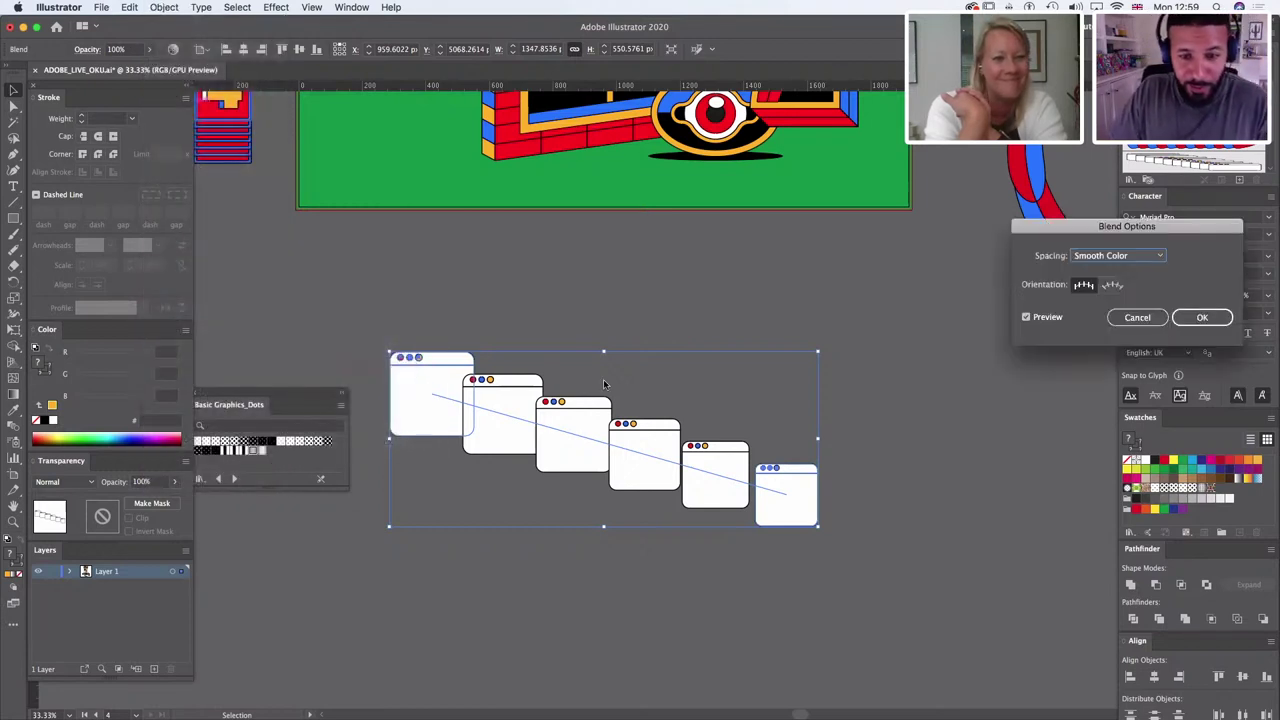
pyautogui.click(1127, 257)
pyautogui.click(1125, 271)
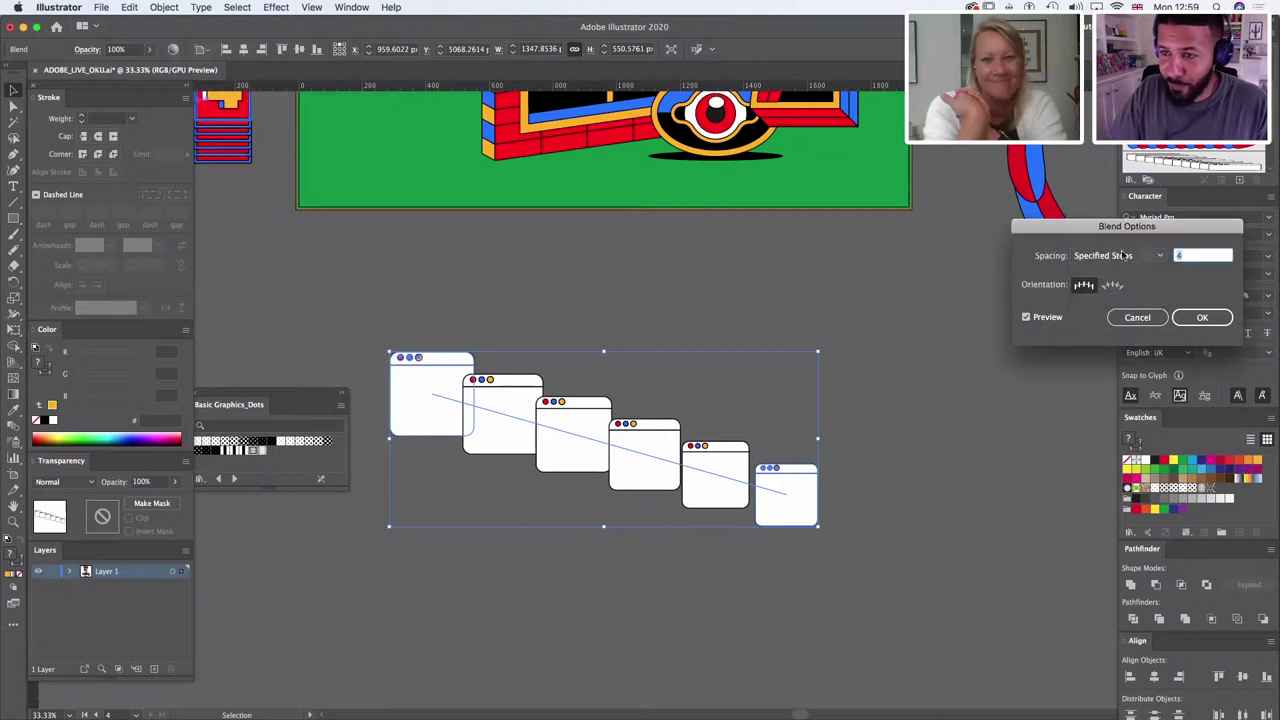
pyautogui.press('Up')
pyautogui.press('Up')
pyautogui.press('Up')
pyautogui.press('Up')
pyautogui.press('Up')
pyautogui.press('Up')
pyautogui.press('Up')
pyautogui.press('Up')
pyautogui.press('Up')
pyautogui.press('Up')
pyautogui.press('Up')
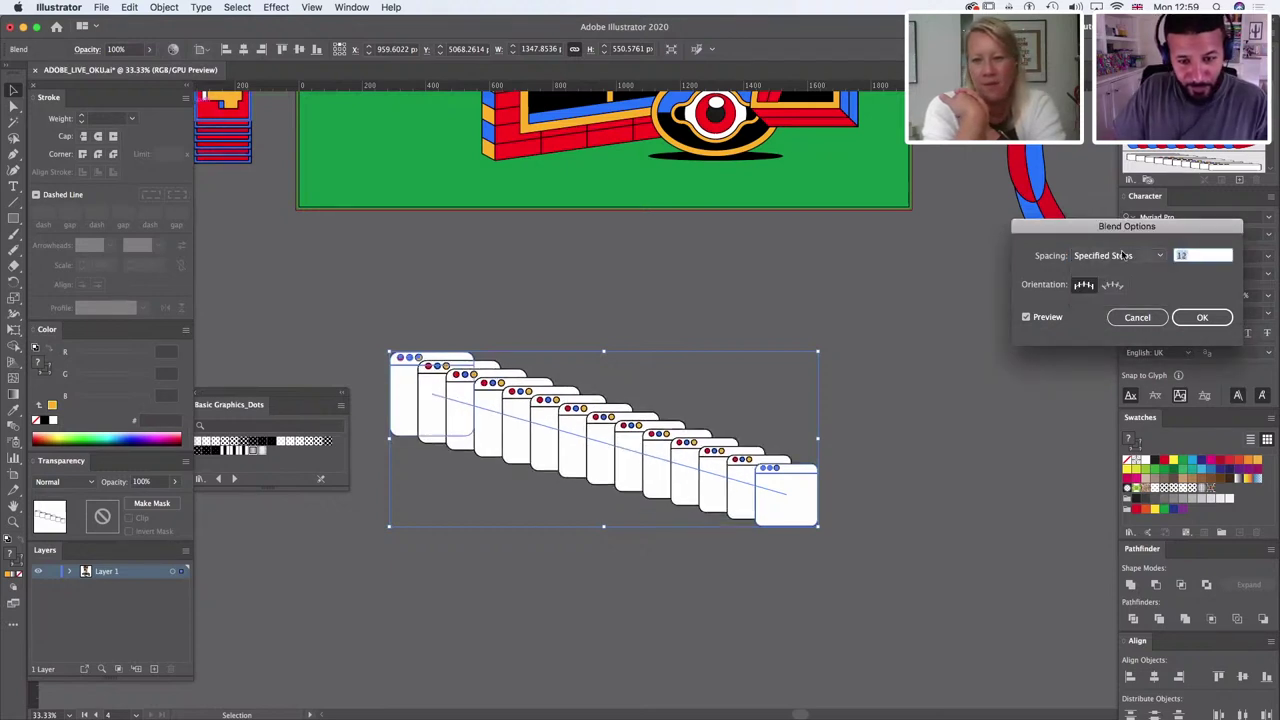
pyautogui.press('Up')
pyautogui.press('Up')
pyautogui.press('Up')
pyautogui.press('Up')
pyautogui.press('Up')
pyautogui.press('Up')
pyautogui.press('Up')
pyautogui.press('Up')
pyautogui.press('Up')
pyautogui.press('Up')
pyautogui.press('Up')
pyautogui.press('Up')
pyautogui.press('Up')
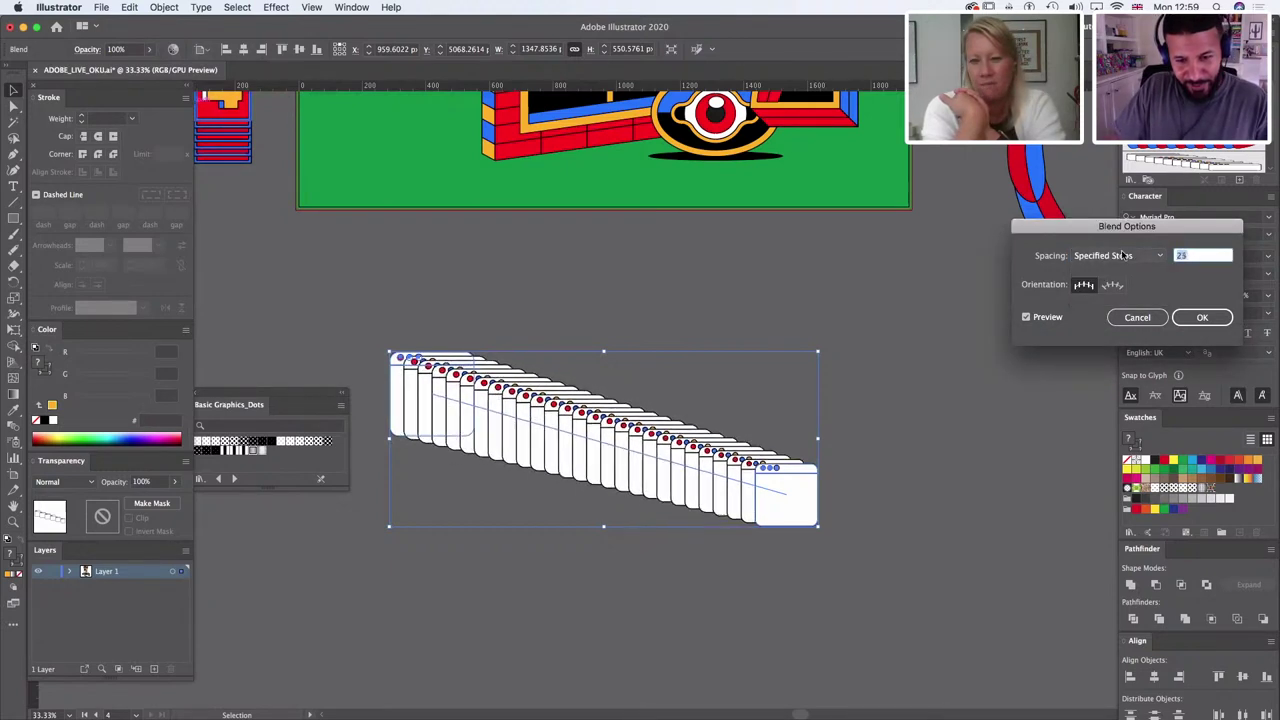
pyautogui.press('Up')
pyautogui.press('Up')
pyautogui.press('Up')
pyautogui.press('Up')
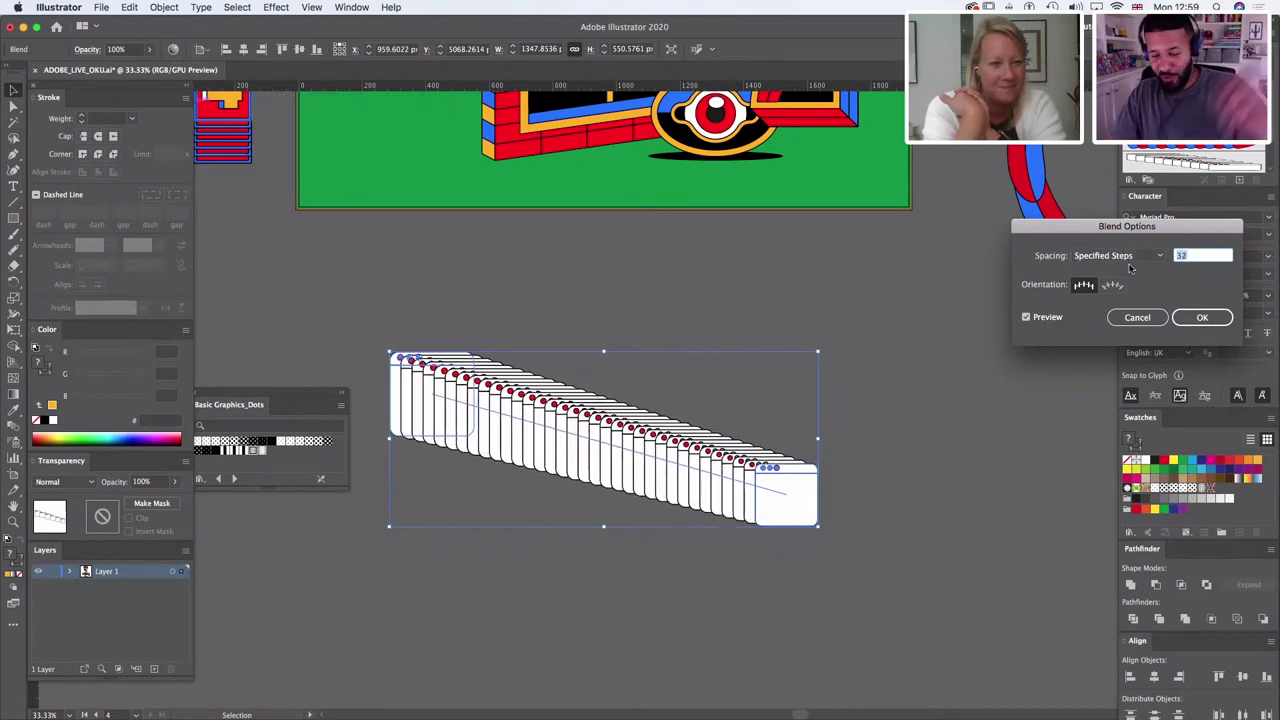
pyautogui.press('Up')
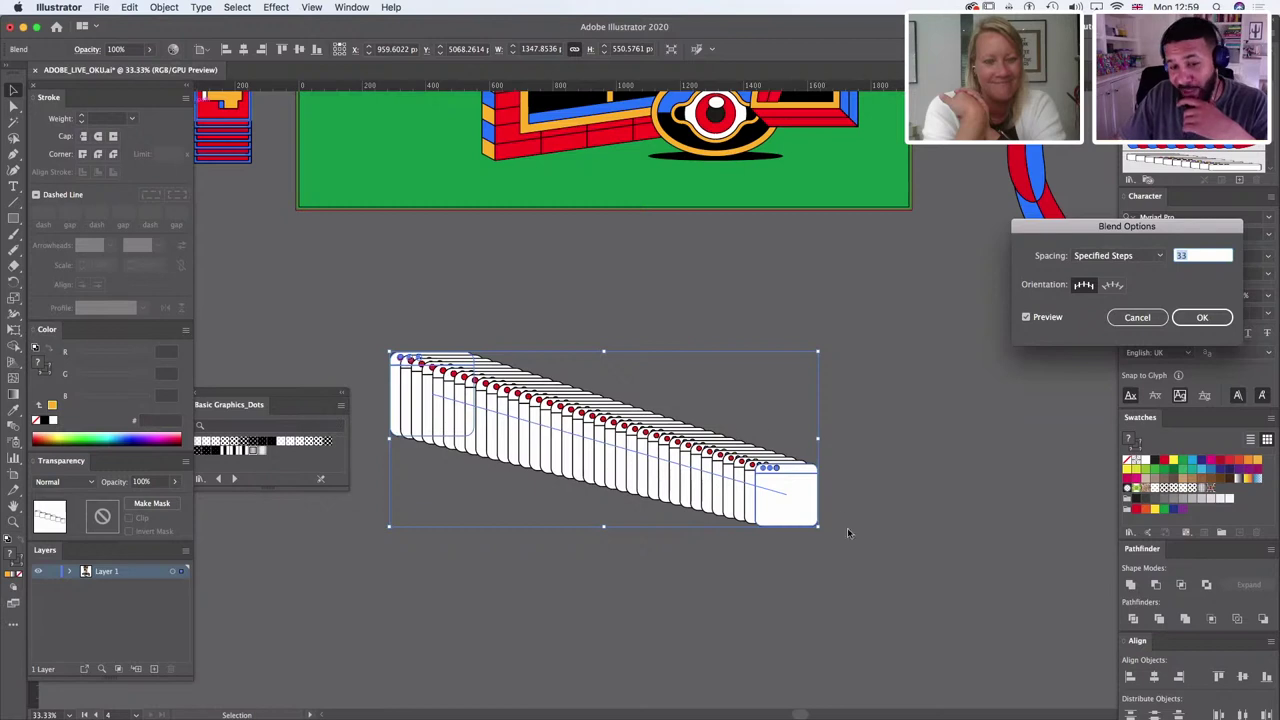
pyautogui.click(1137, 318)
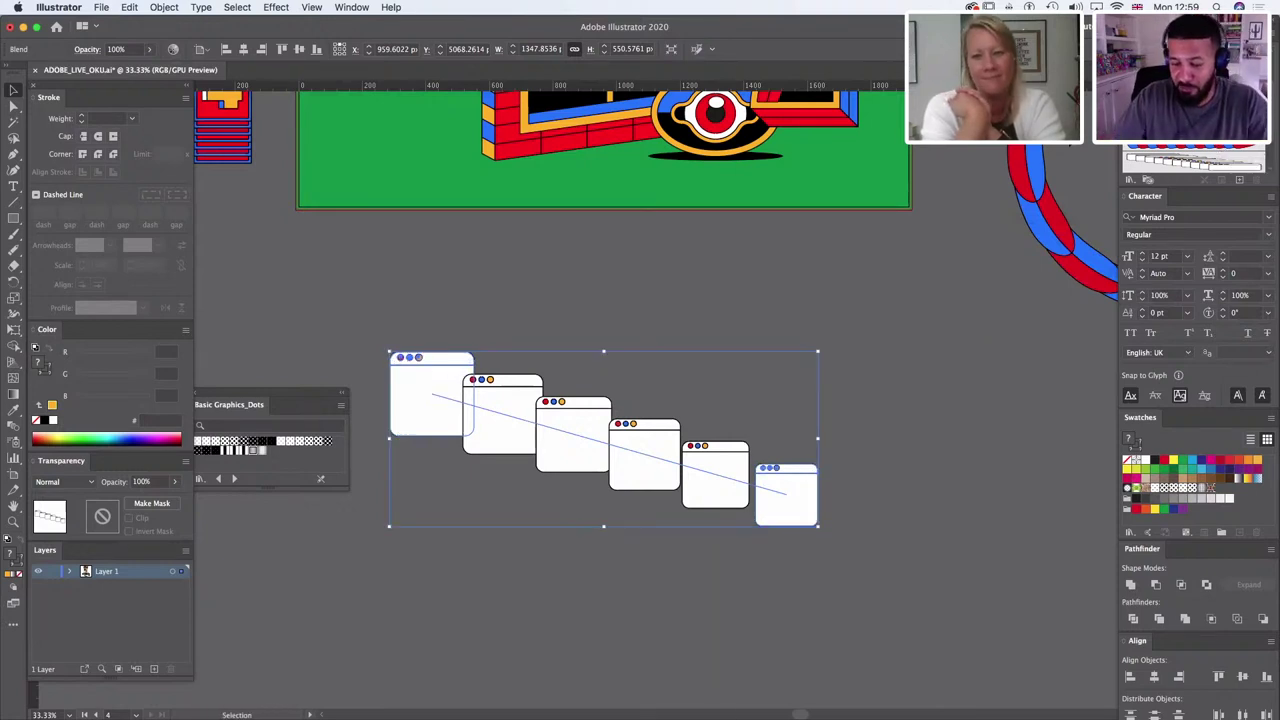
# Step: Delete the blended browser window cascade below the artboard
pyautogui.press('Delete')
# Step: Move the quarter-circle block from beside the eye to the left of the brick wall and mirror it horizontally
pyautogui.moveTo(864, 214); pyautogui.dragTo(840, 415)
pyautogui.moveTo(821, 360); pyautogui.dragTo(801, 505)
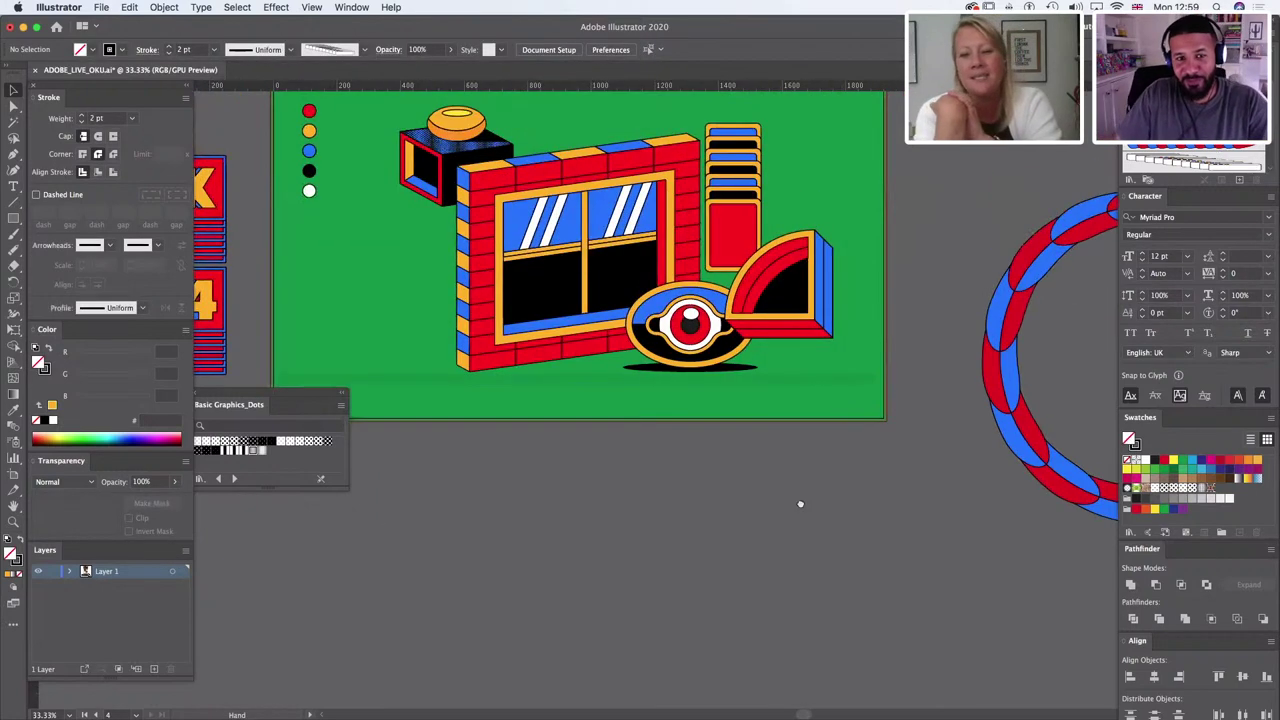
pyautogui.click(791, 456)
pyautogui.moveTo(795, 458); pyautogui.dragTo(432, 440)
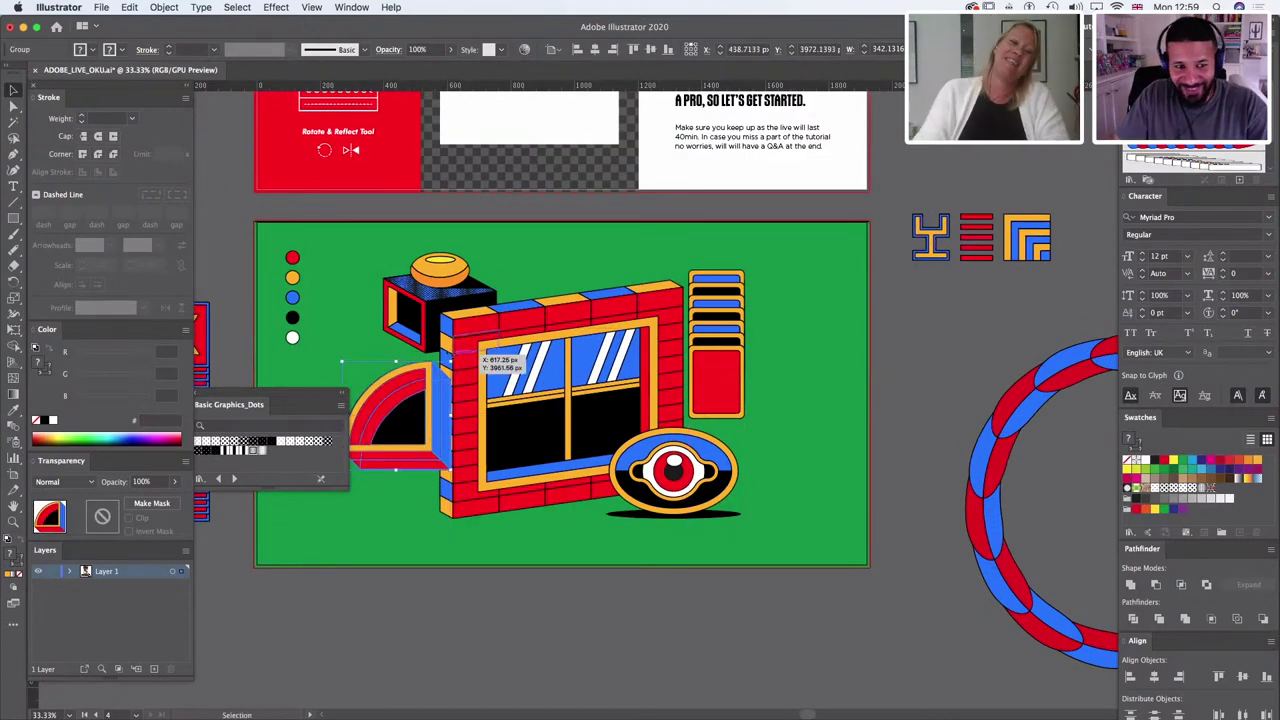
pyautogui.press('o')
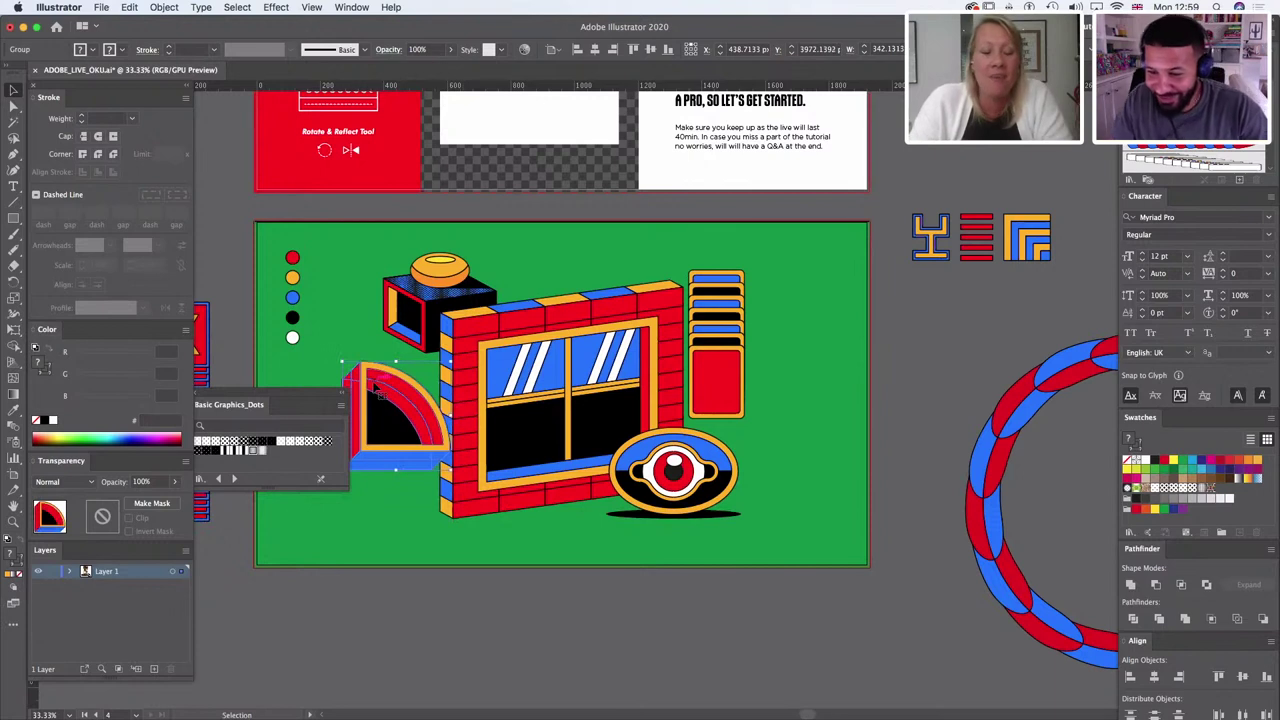